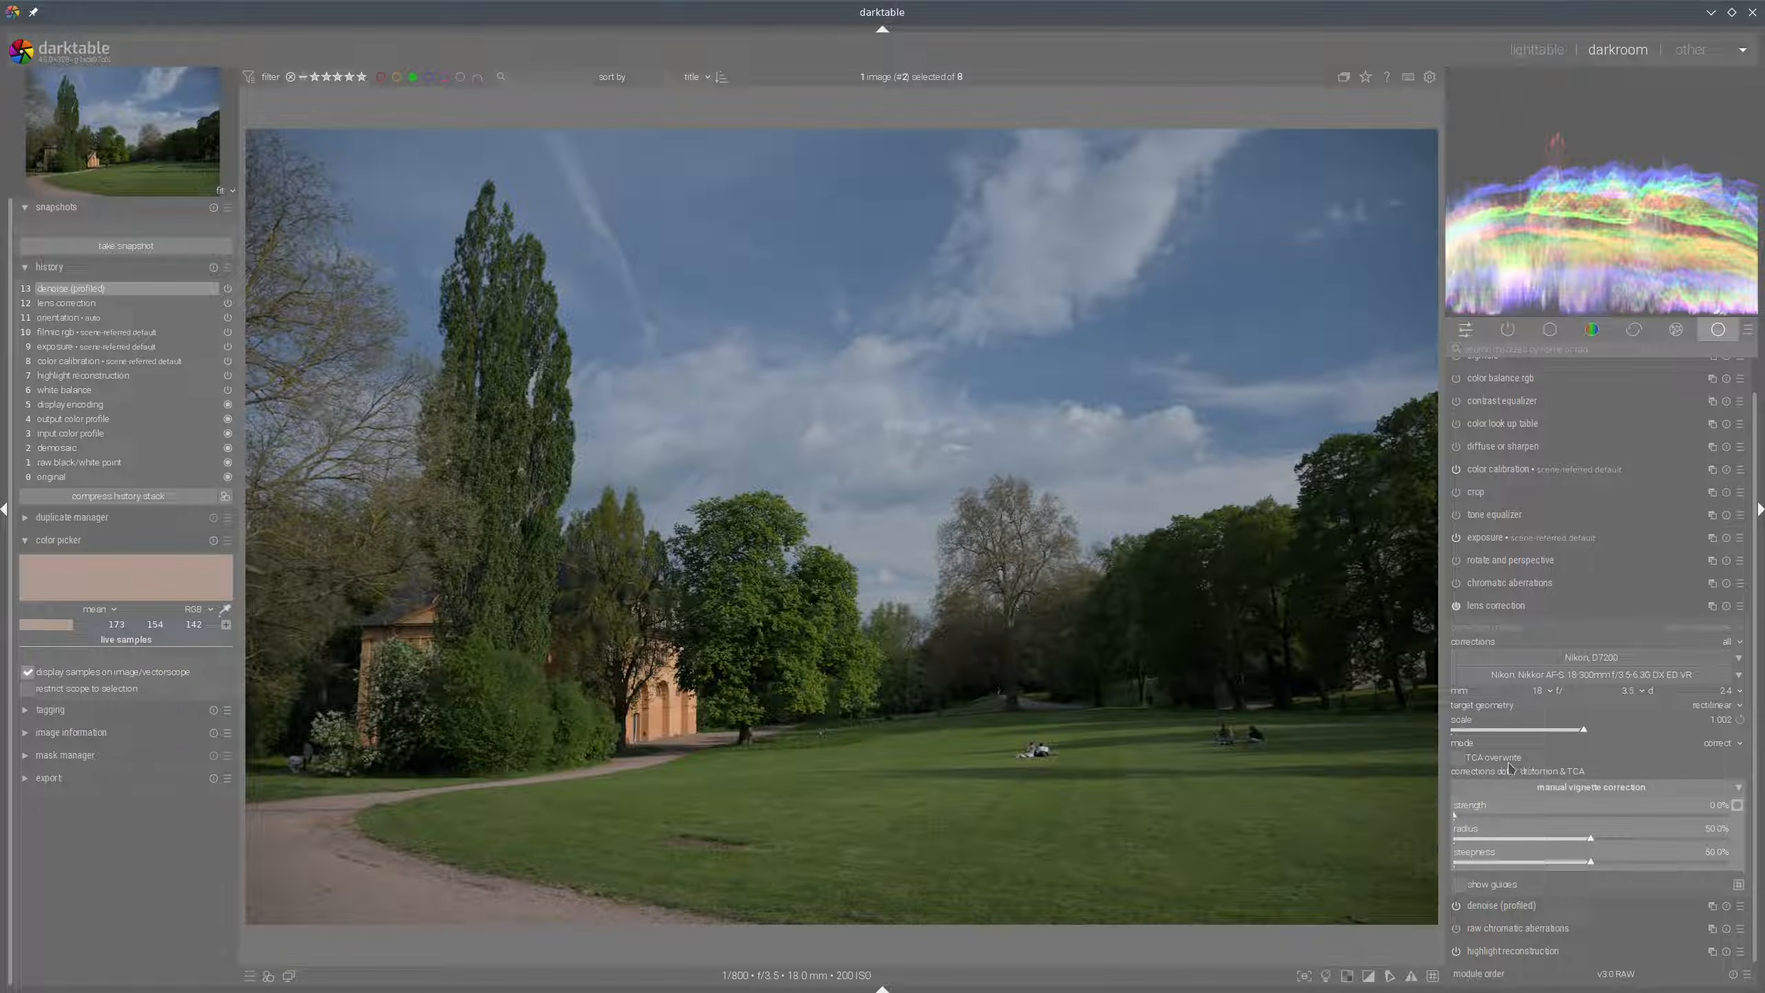
# Set the lens correction's manual vignette strength to about 99% and reduce its radius.
pyautogui.moveTo(1524, 765)
pyautogui.mouseDown()
pyautogui.moveTo(1763, 774)
pyautogui.moveTo(1742, 851)
pyautogui.moveTo(1657, 892)
pyautogui.moveTo(1419, 882)
pyautogui.moveTo(1428, 772)
pyautogui.moveTo(1508, 762)
pyautogui.mouseUp()
pyautogui.scroll(10, 1575, 823)
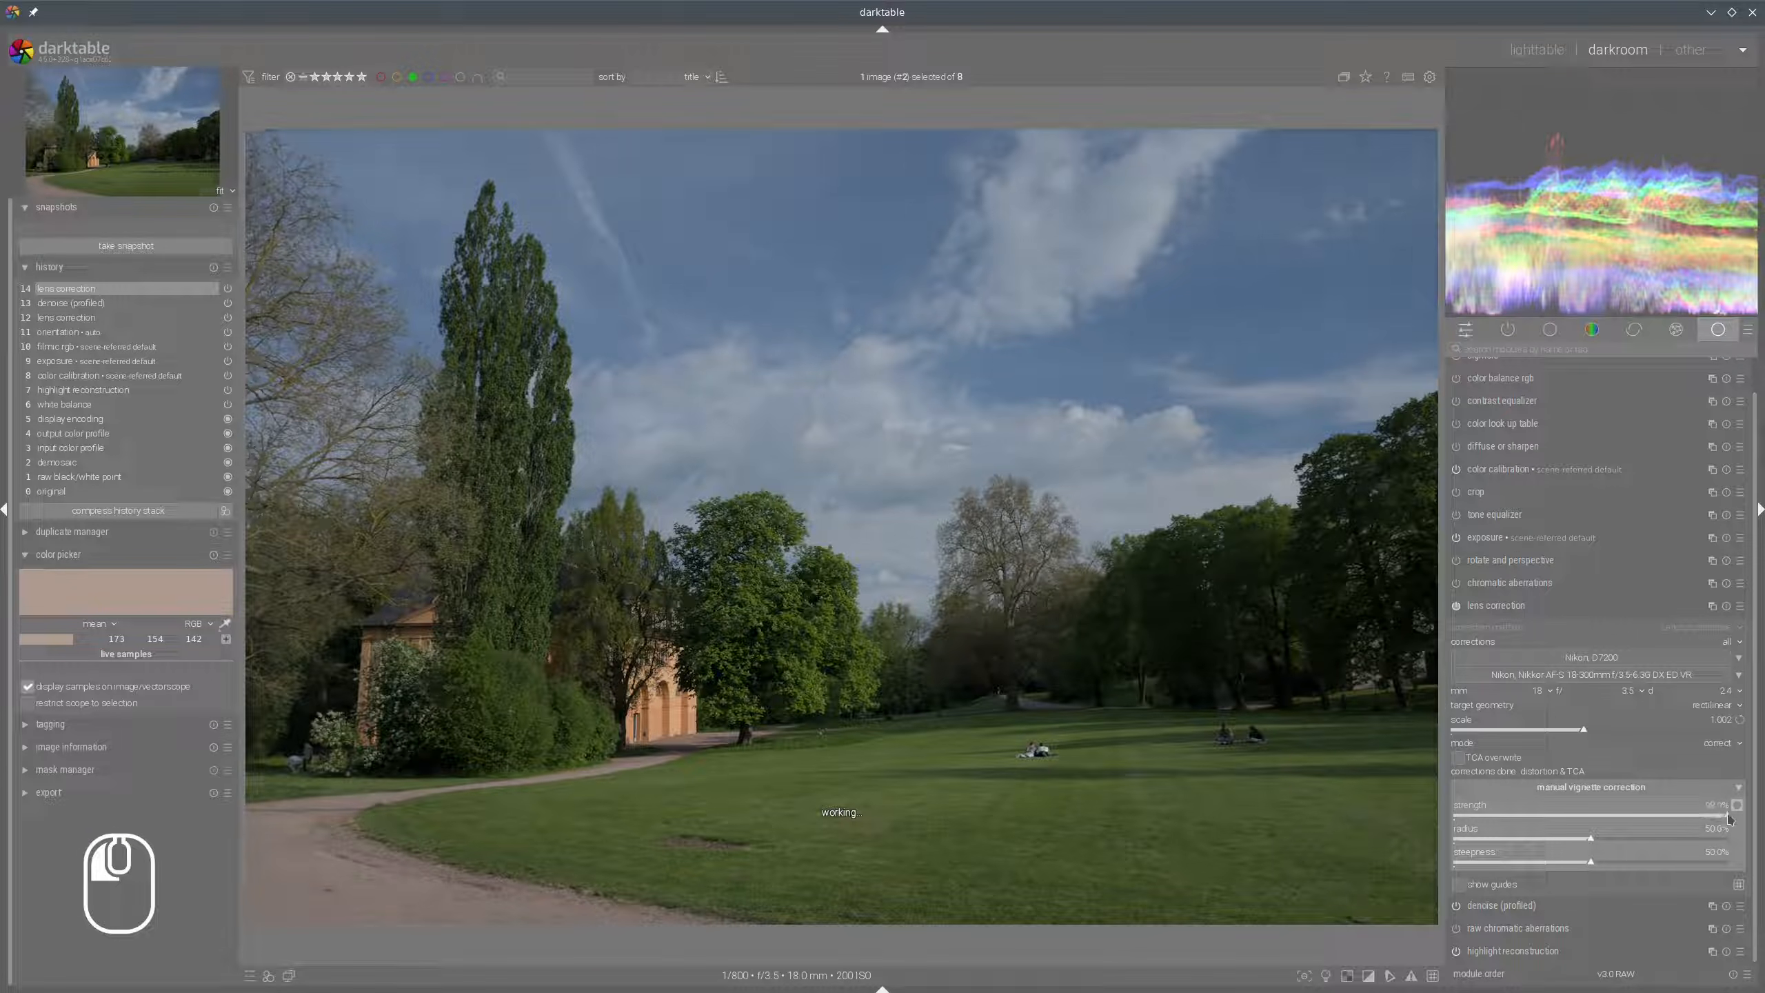
pyautogui.scroll(-6, 1596, 843)
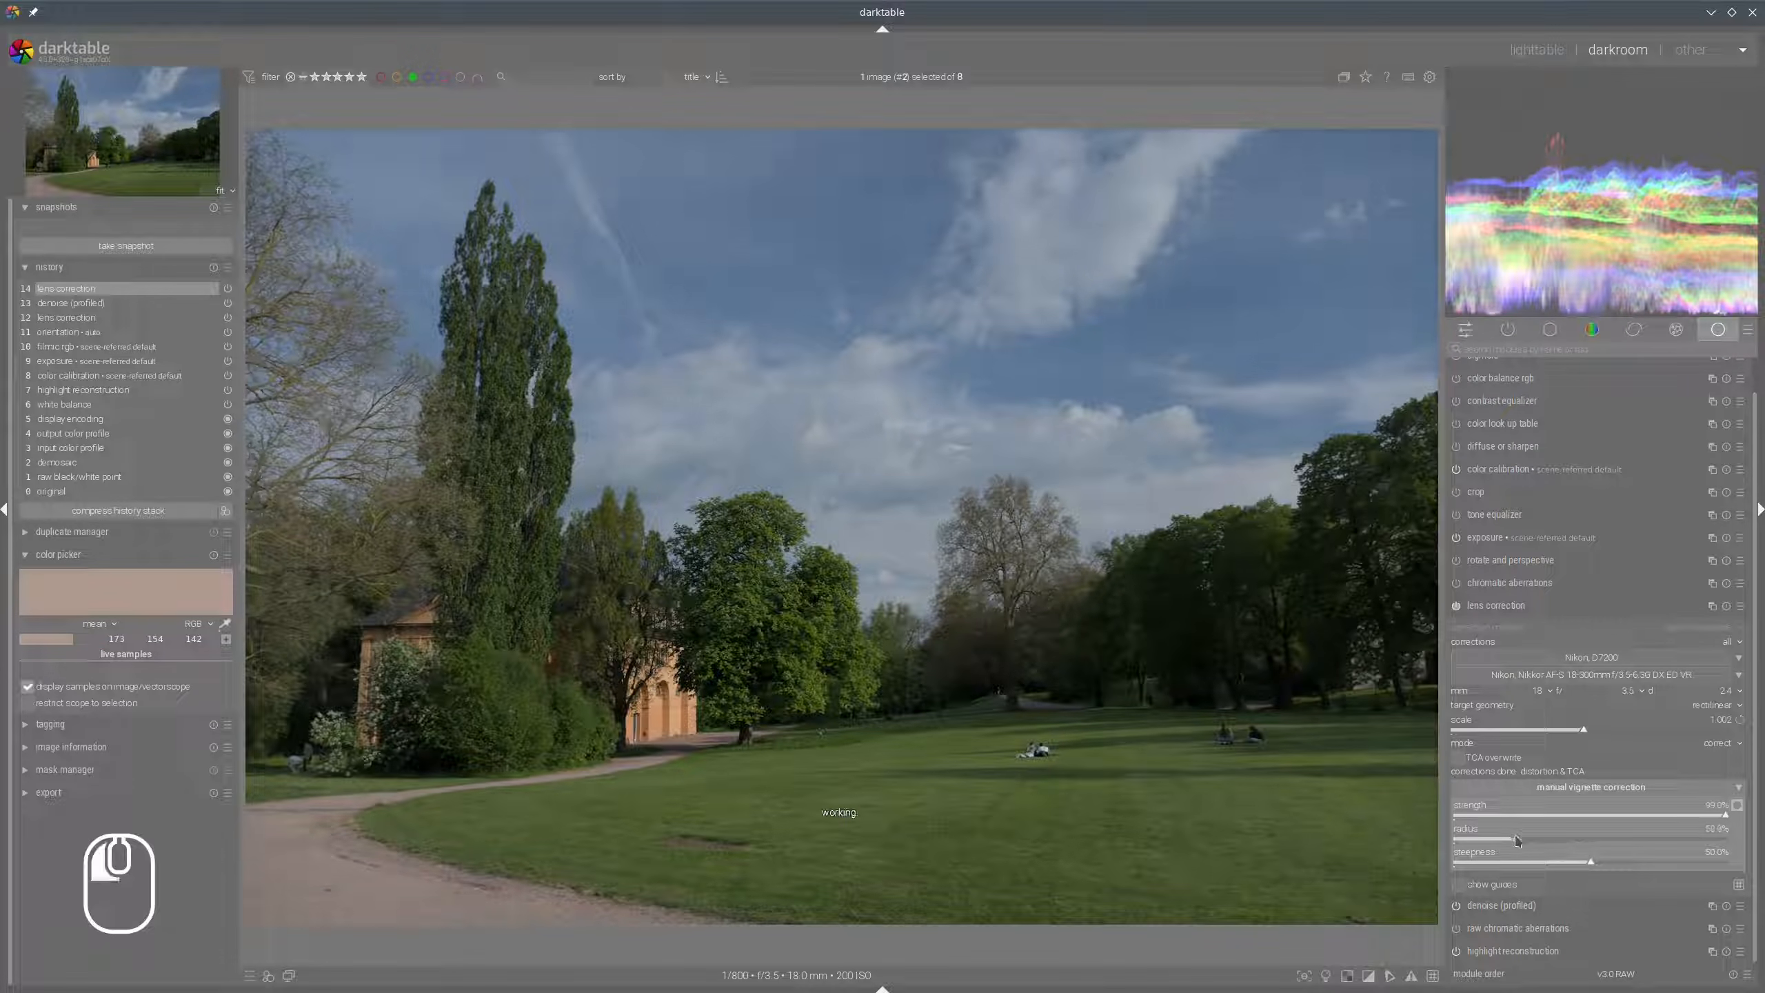
pyautogui.click(1510, 607)
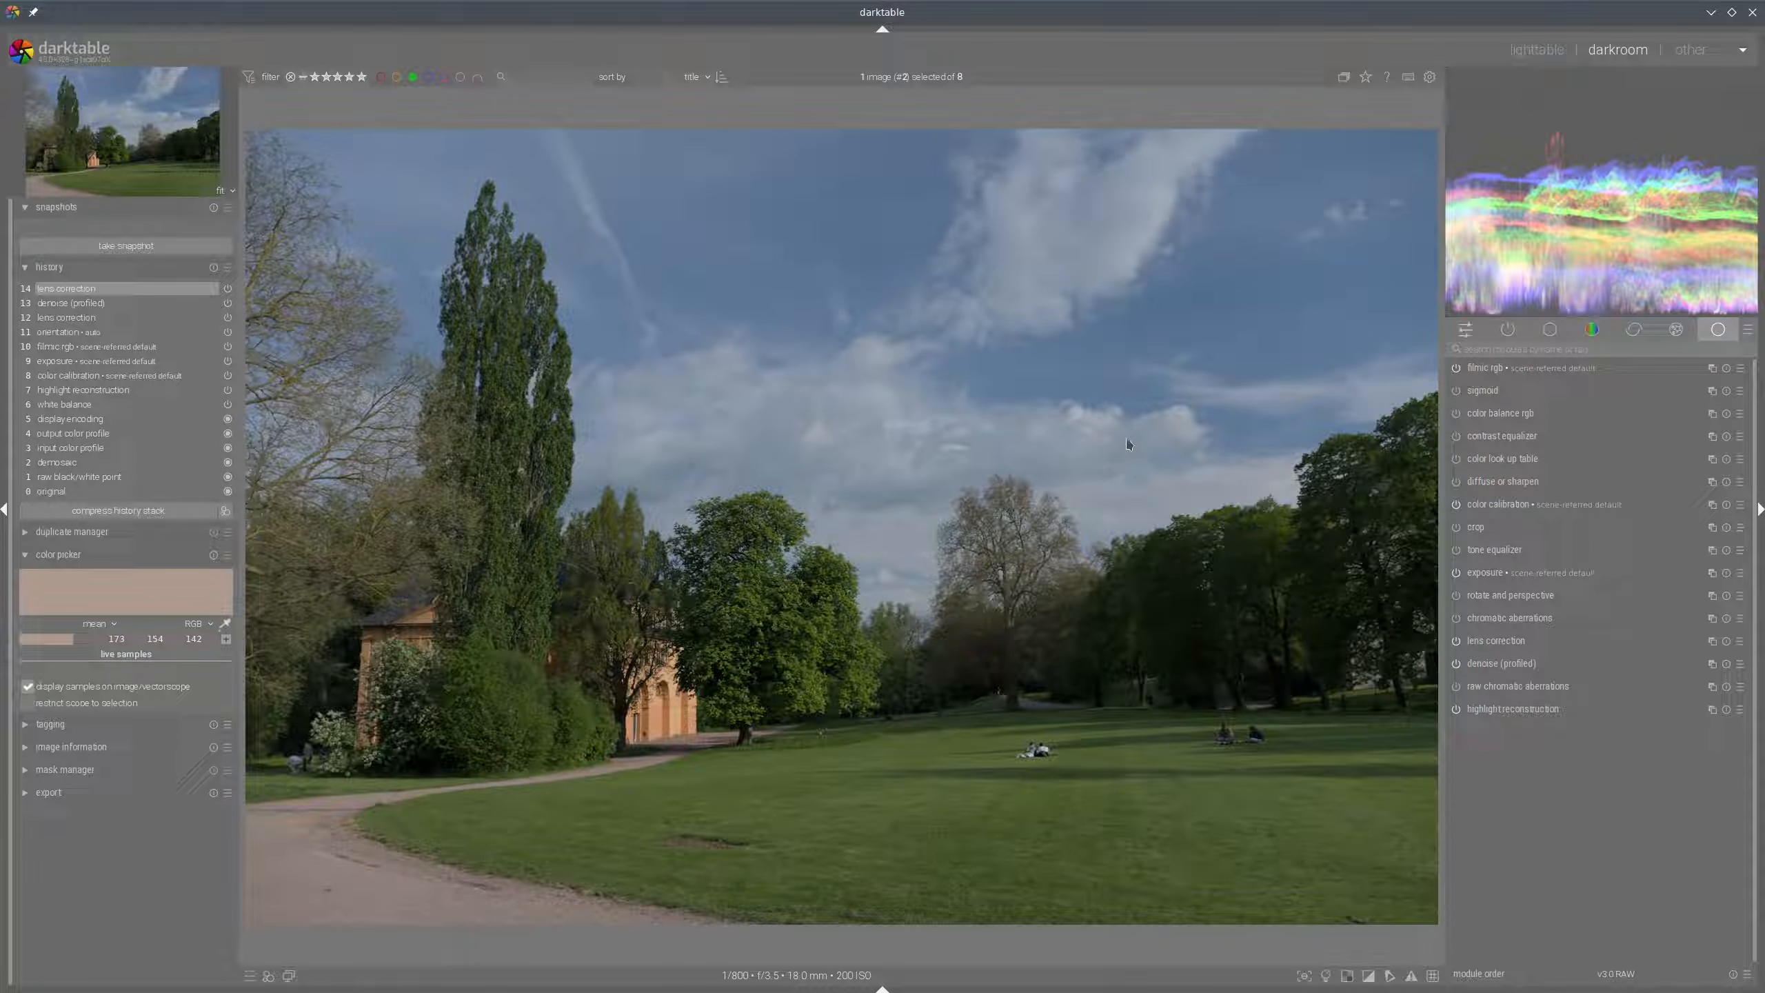
# Raise the photo's exposure to about +1.40 EV.
pyautogui.click(1479, 573)
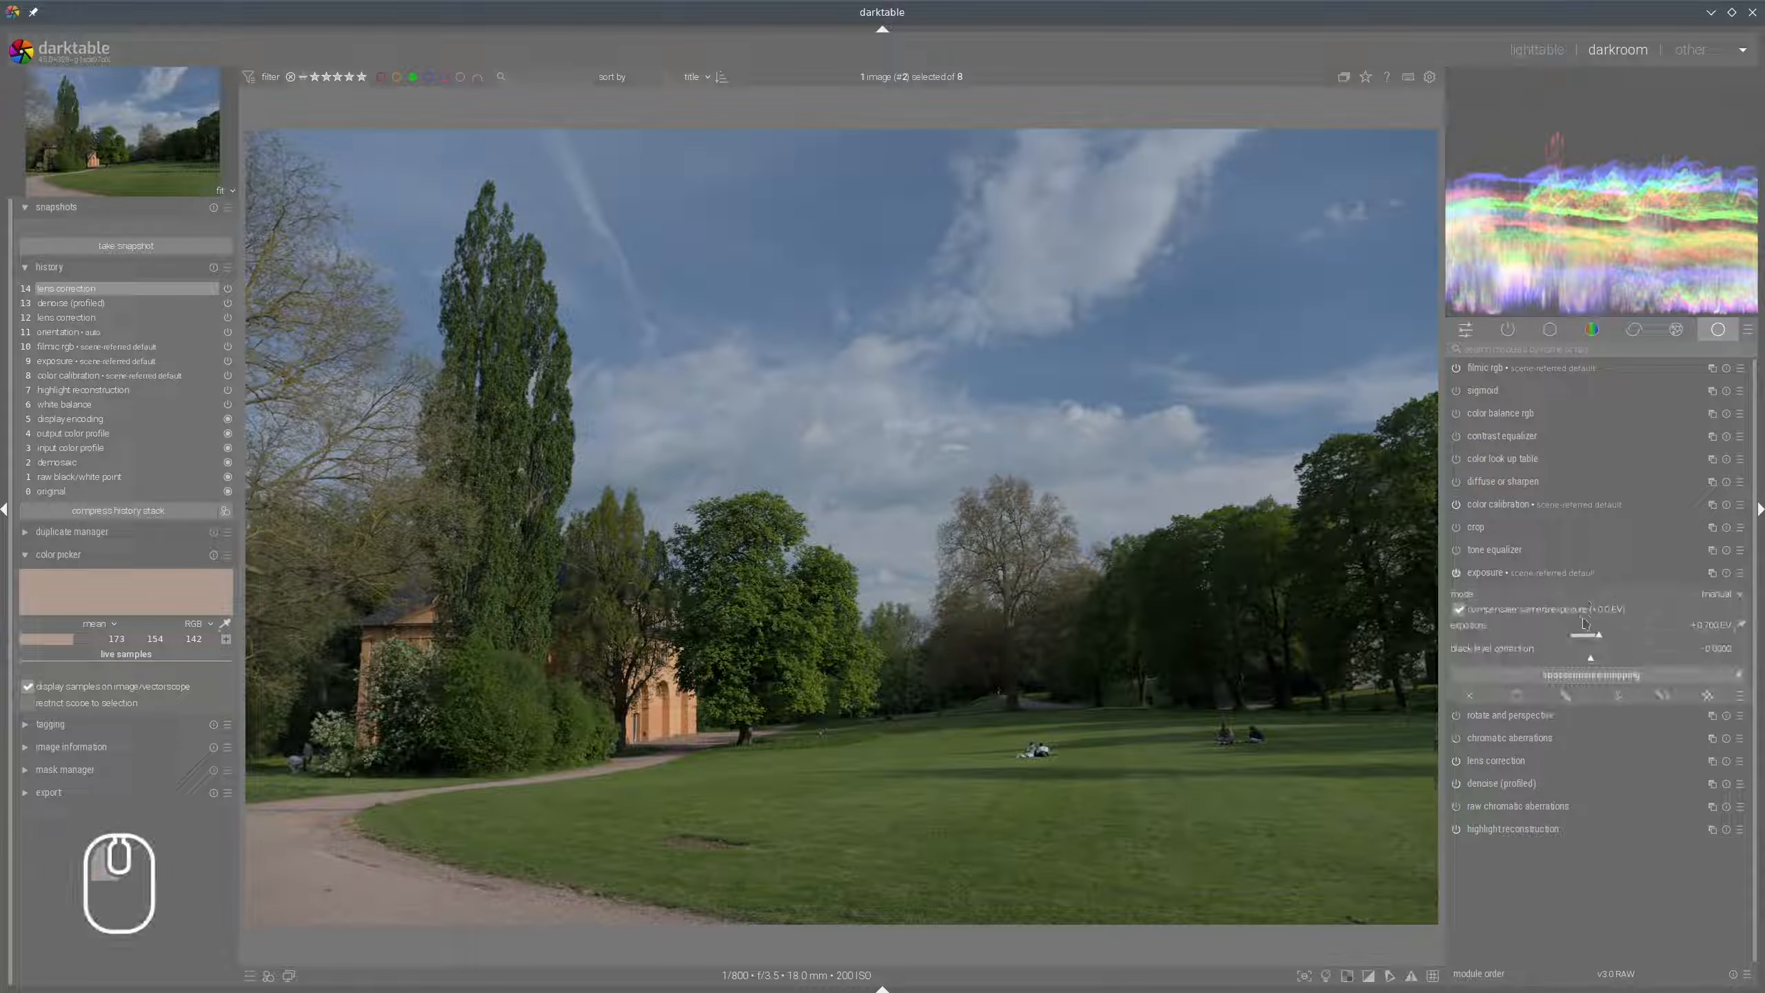
pyautogui.click(1629, 642)
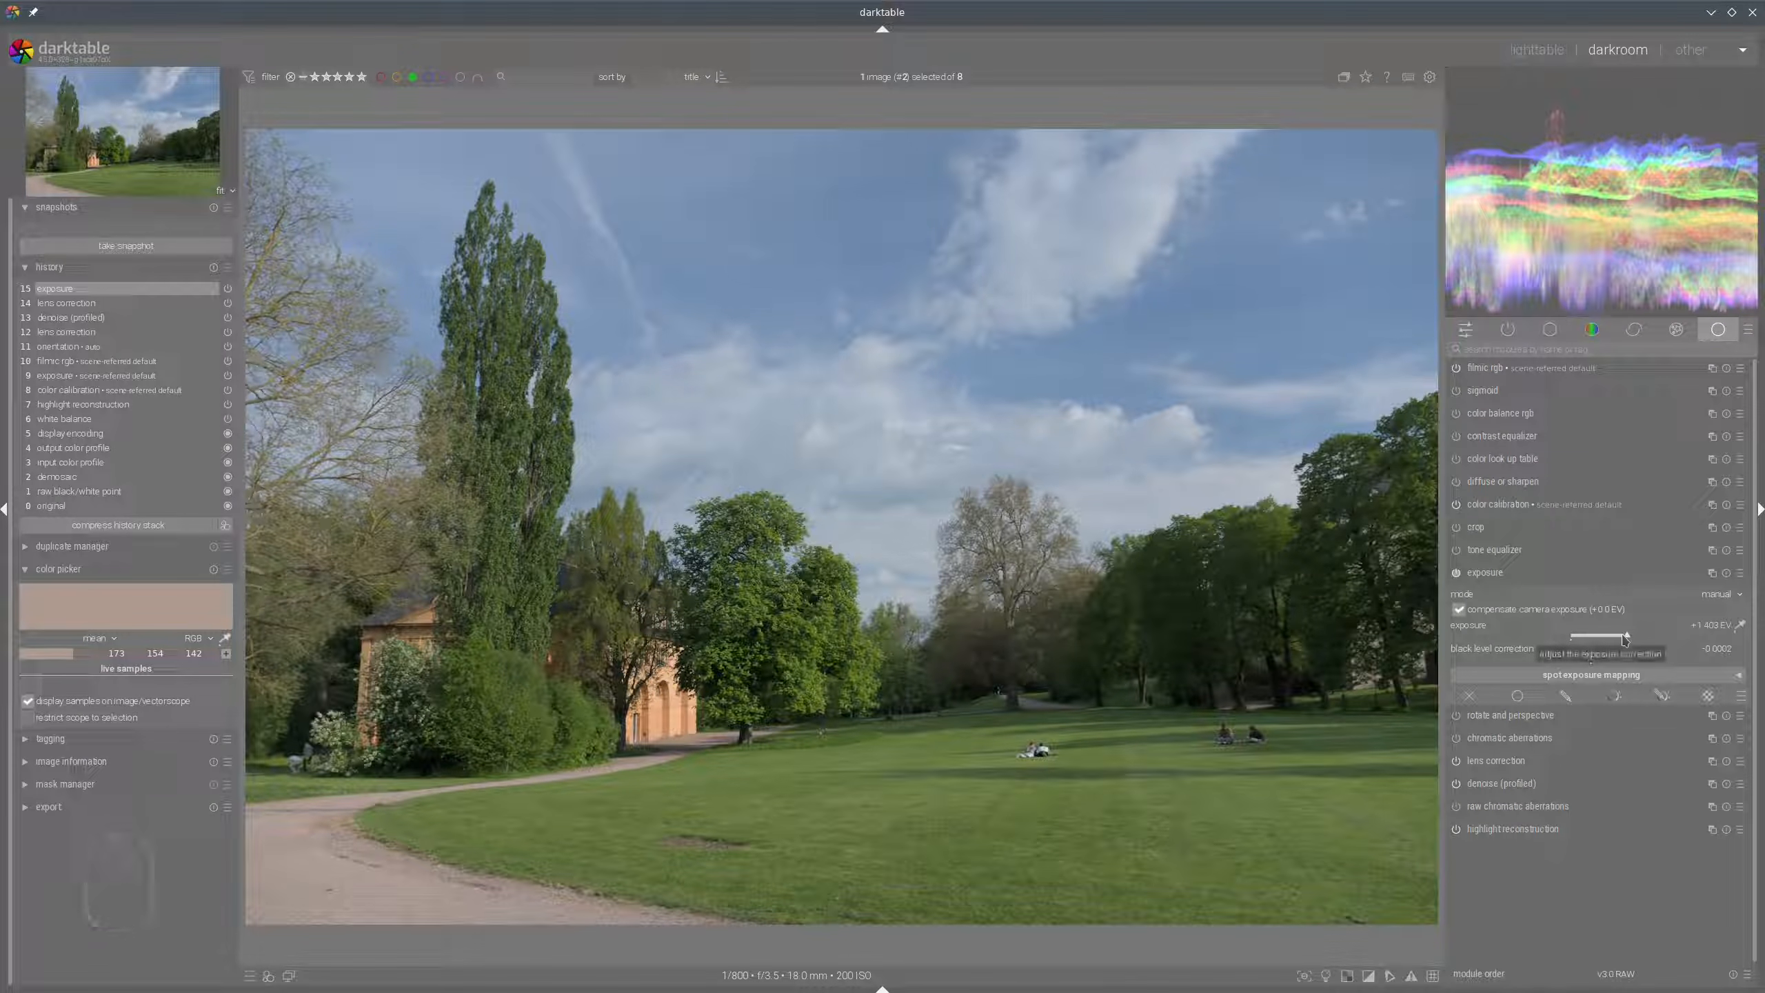
pyautogui.click(1622, 639)
# In color balance rgb, set perceptual brilliance to about +19% for the highlights and about -12% for the shadows.
pyautogui.click(1494, 415)
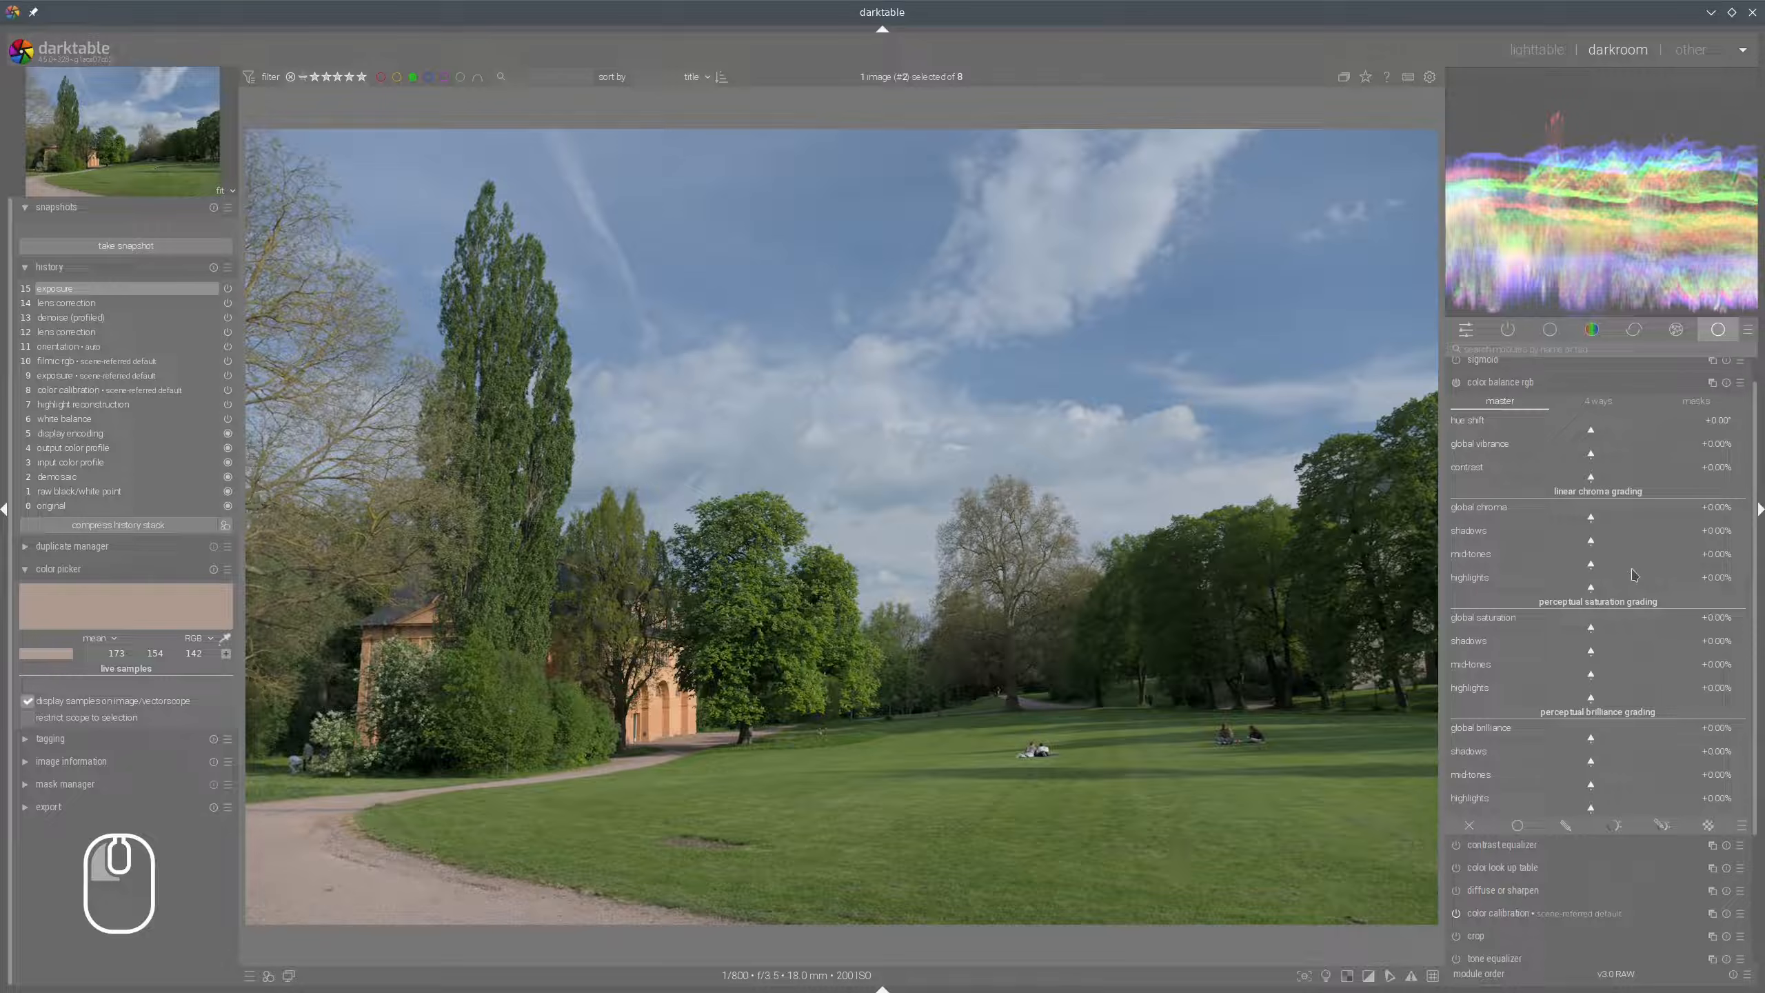
pyautogui.click(1617, 798)
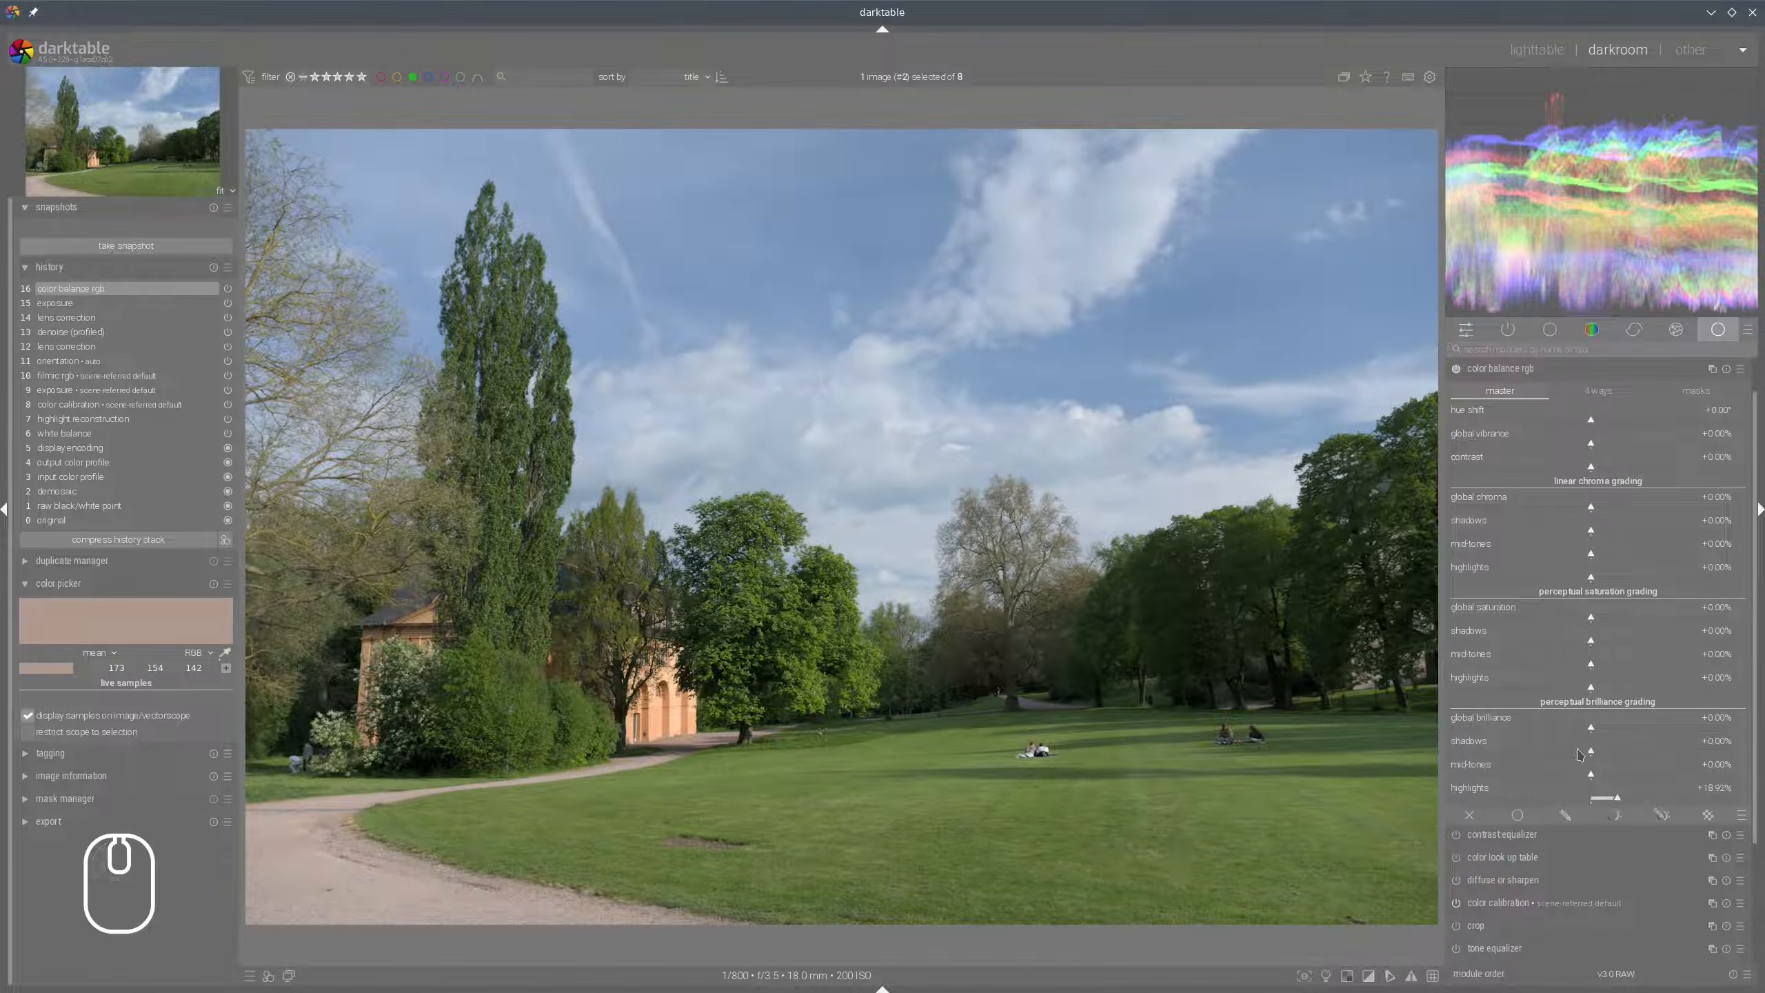
pyautogui.click(1576, 753)
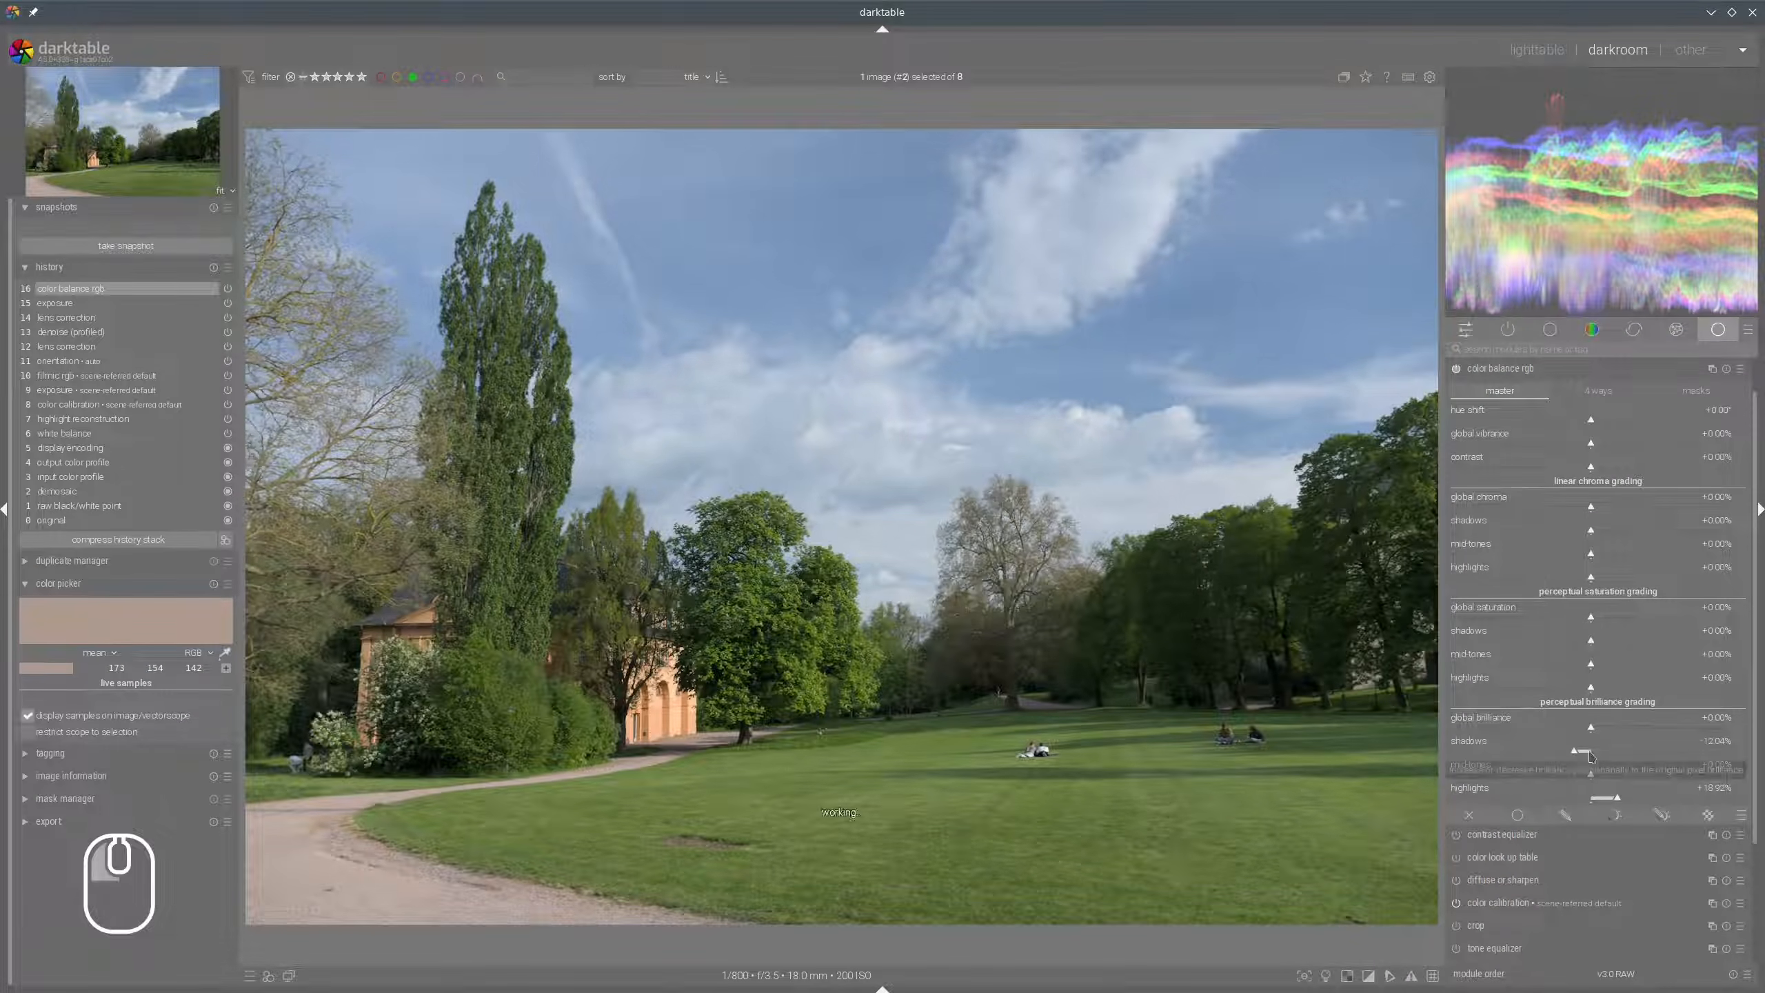
# Set perceptual saturation to about +56% for shadows and +25% for midtones, and global vibrance to about +26%.
pyautogui.click(1670, 640)
pyautogui.click(1627, 666)
pyautogui.click(1665, 443)
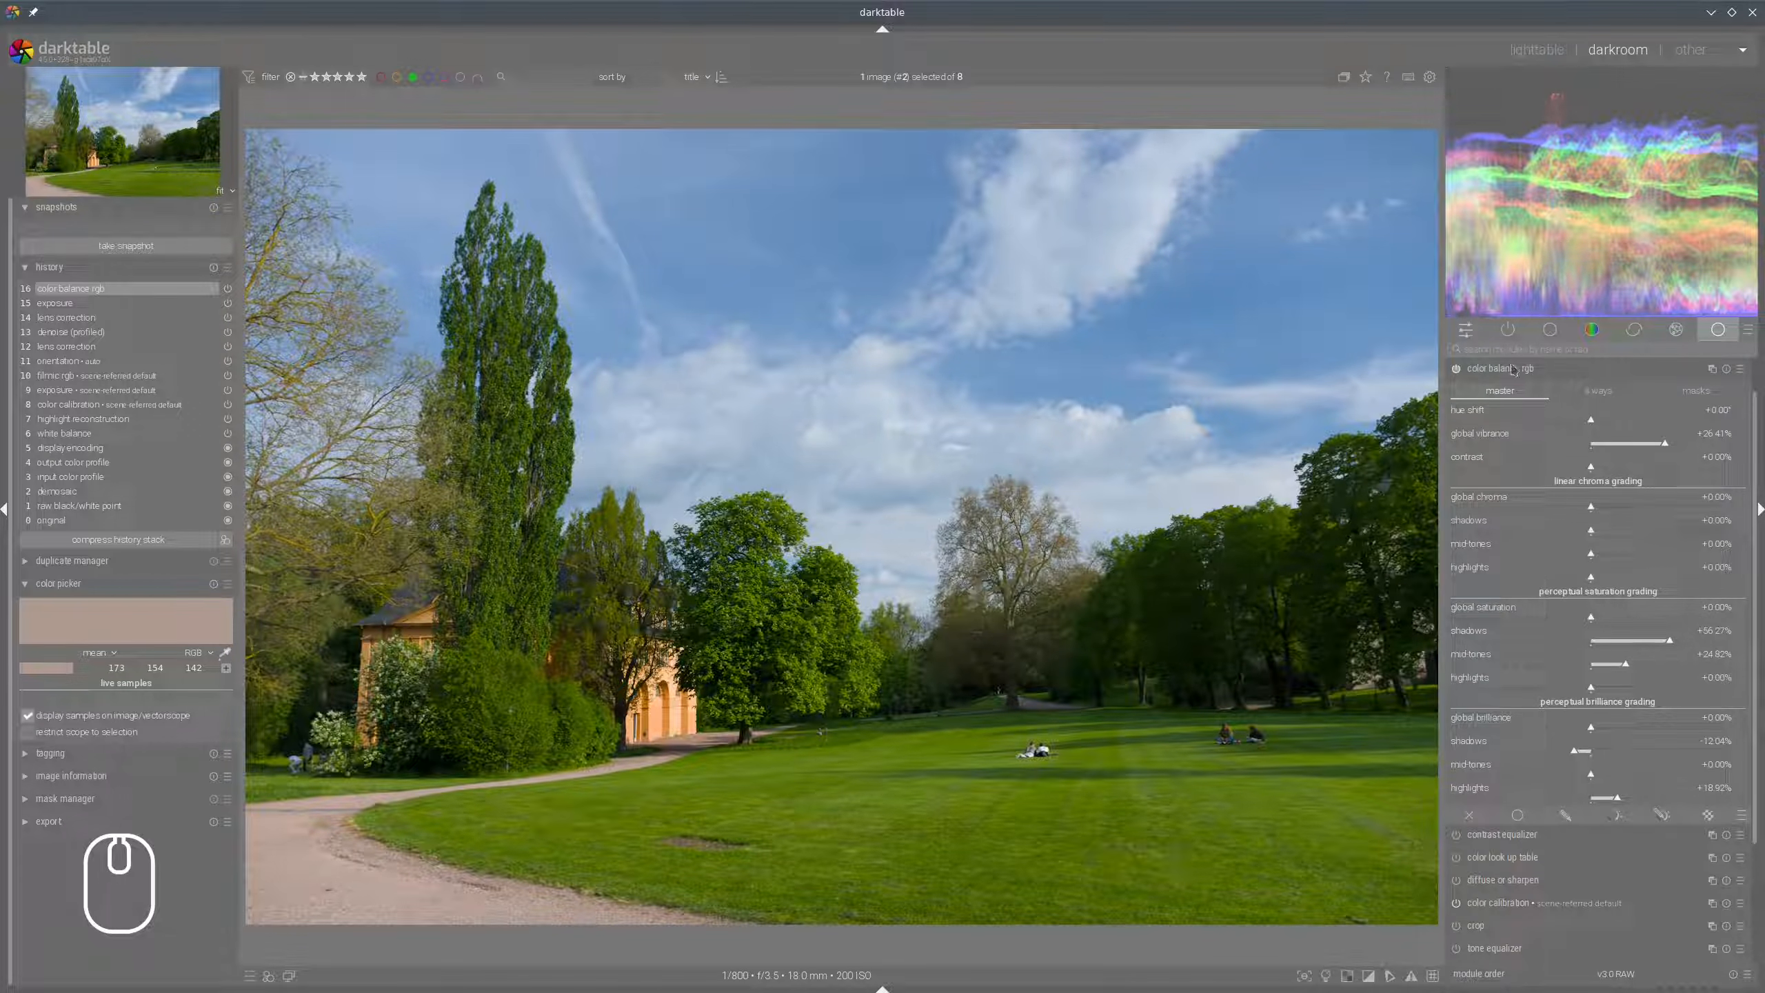
pyautogui.click(1515, 369)
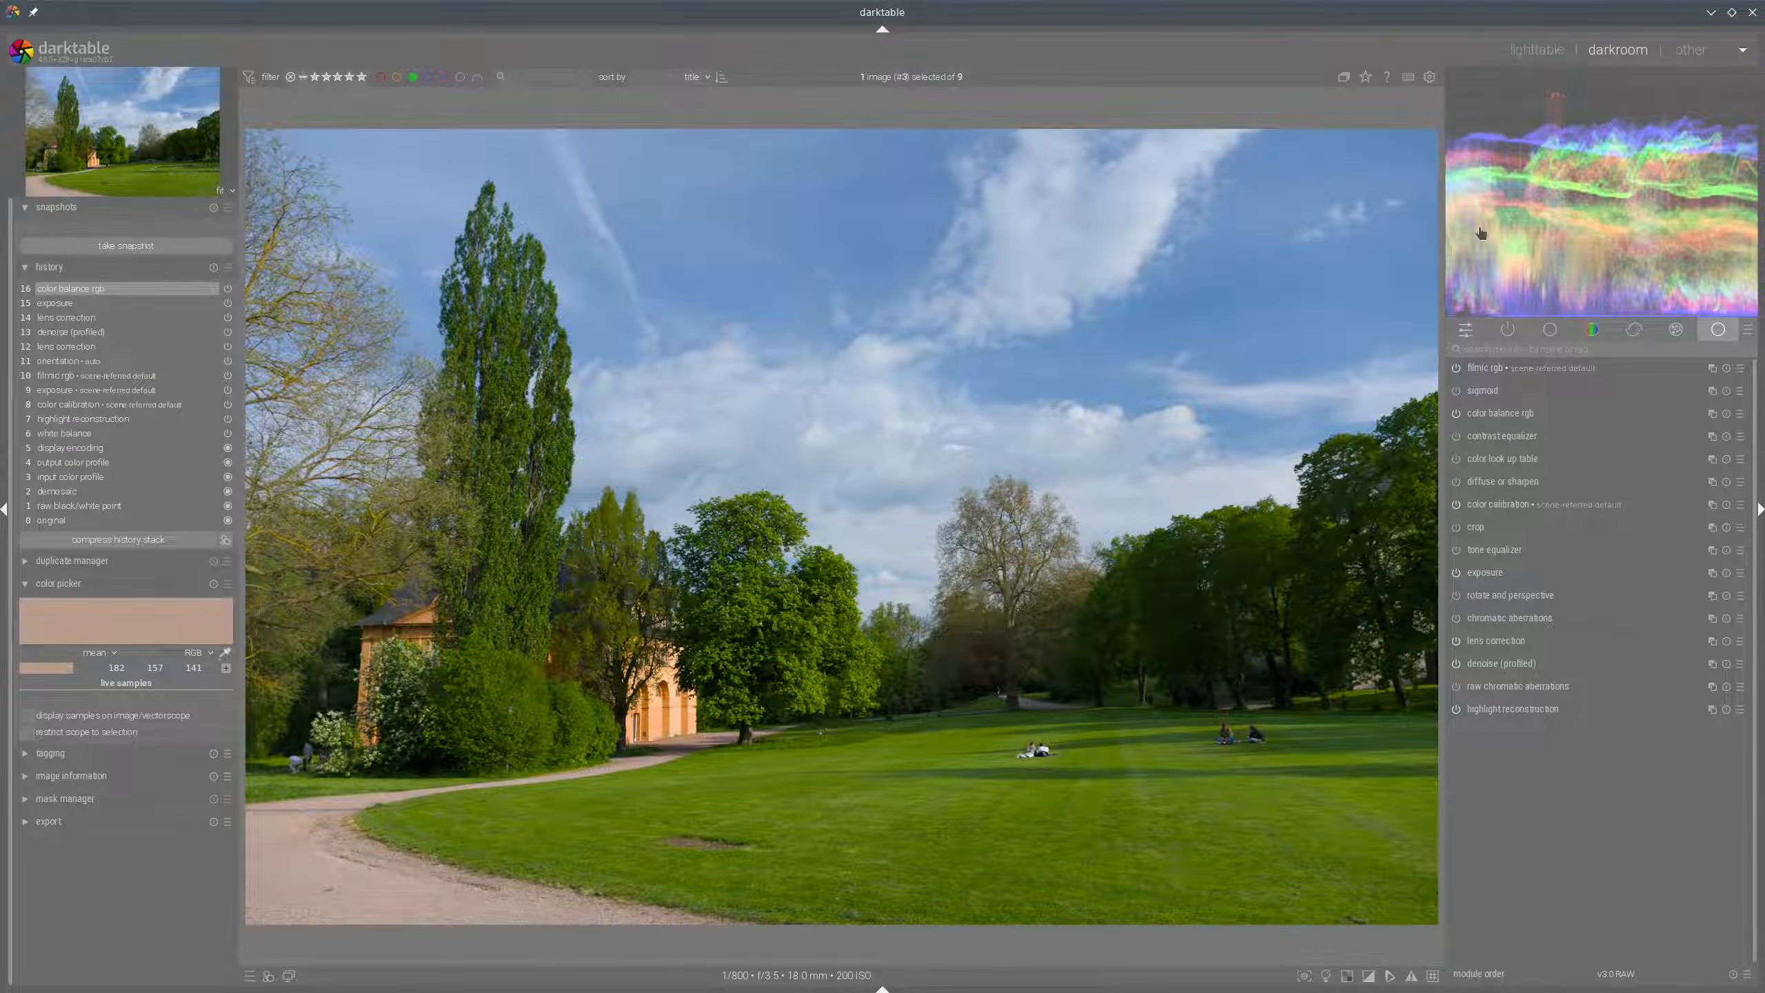
# Switch the waveform scope to the vectorscope and turn off its analogous complementary harmony guide.
pyautogui.moveTo(1575, 157)
pyautogui.click(1454, 76)
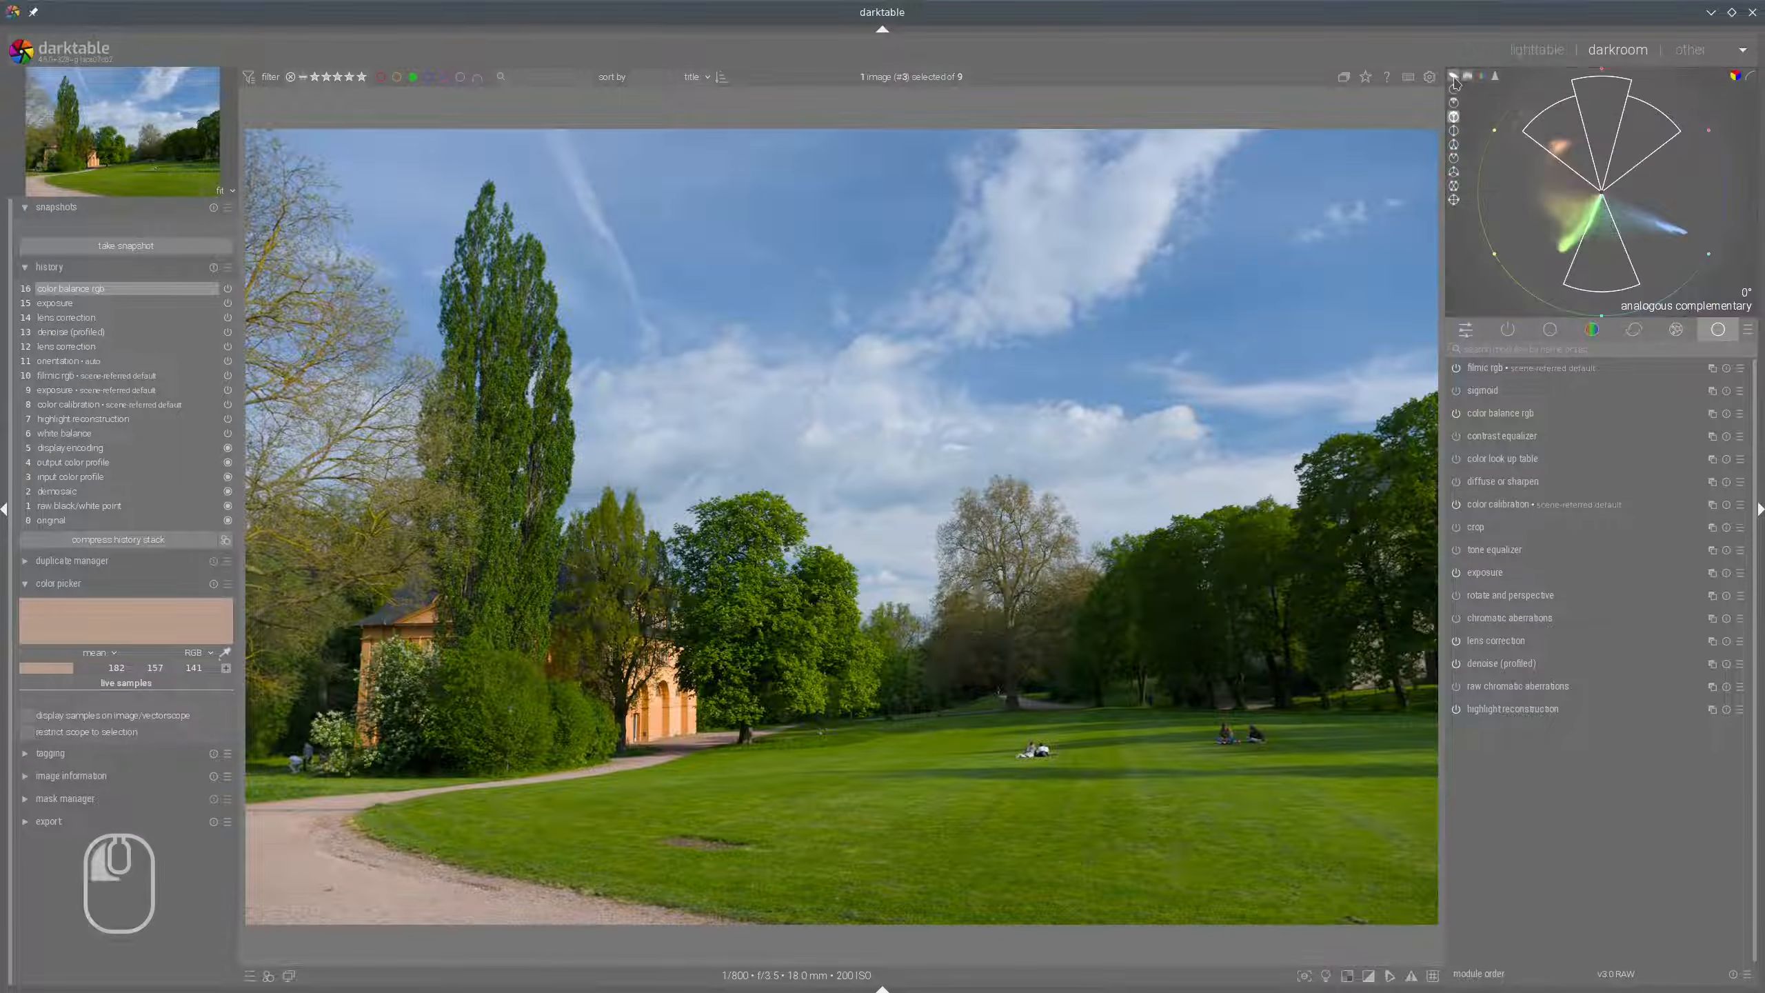
pyautogui.click(1455, 116)
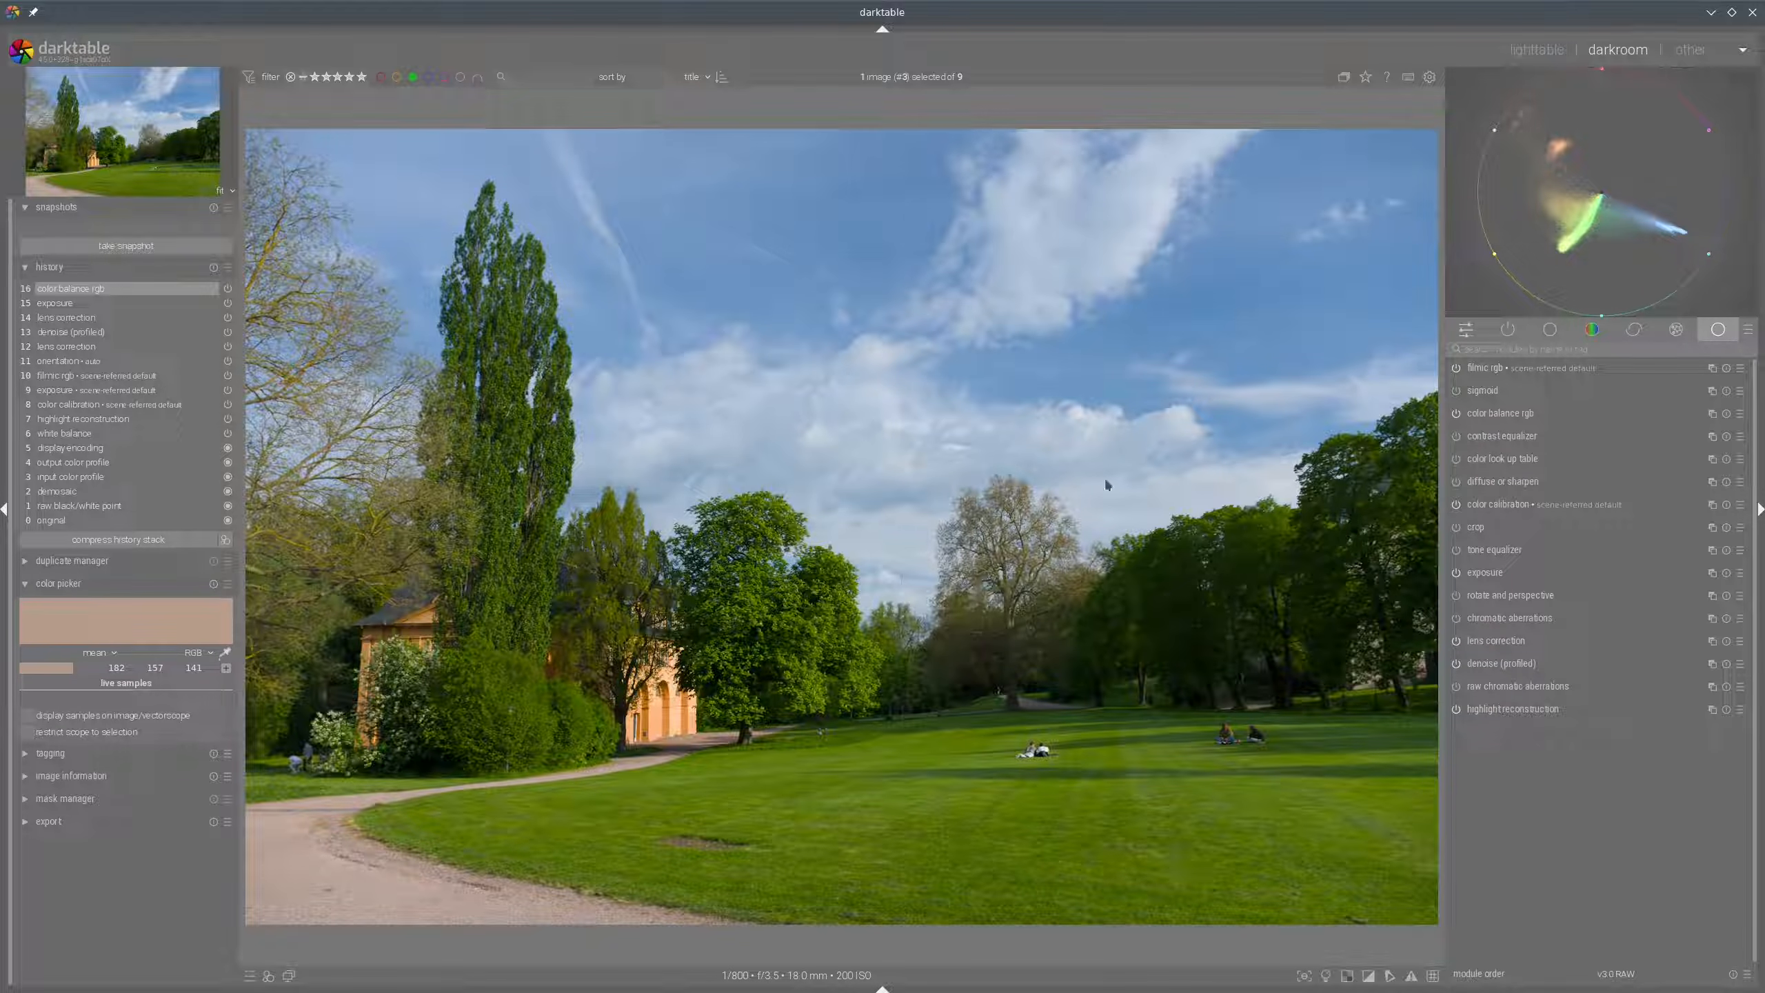
# In color calibration, pick the illuminant from the white shirt of the person sitting on the lawn.
pyautogui.click(1488, 505)
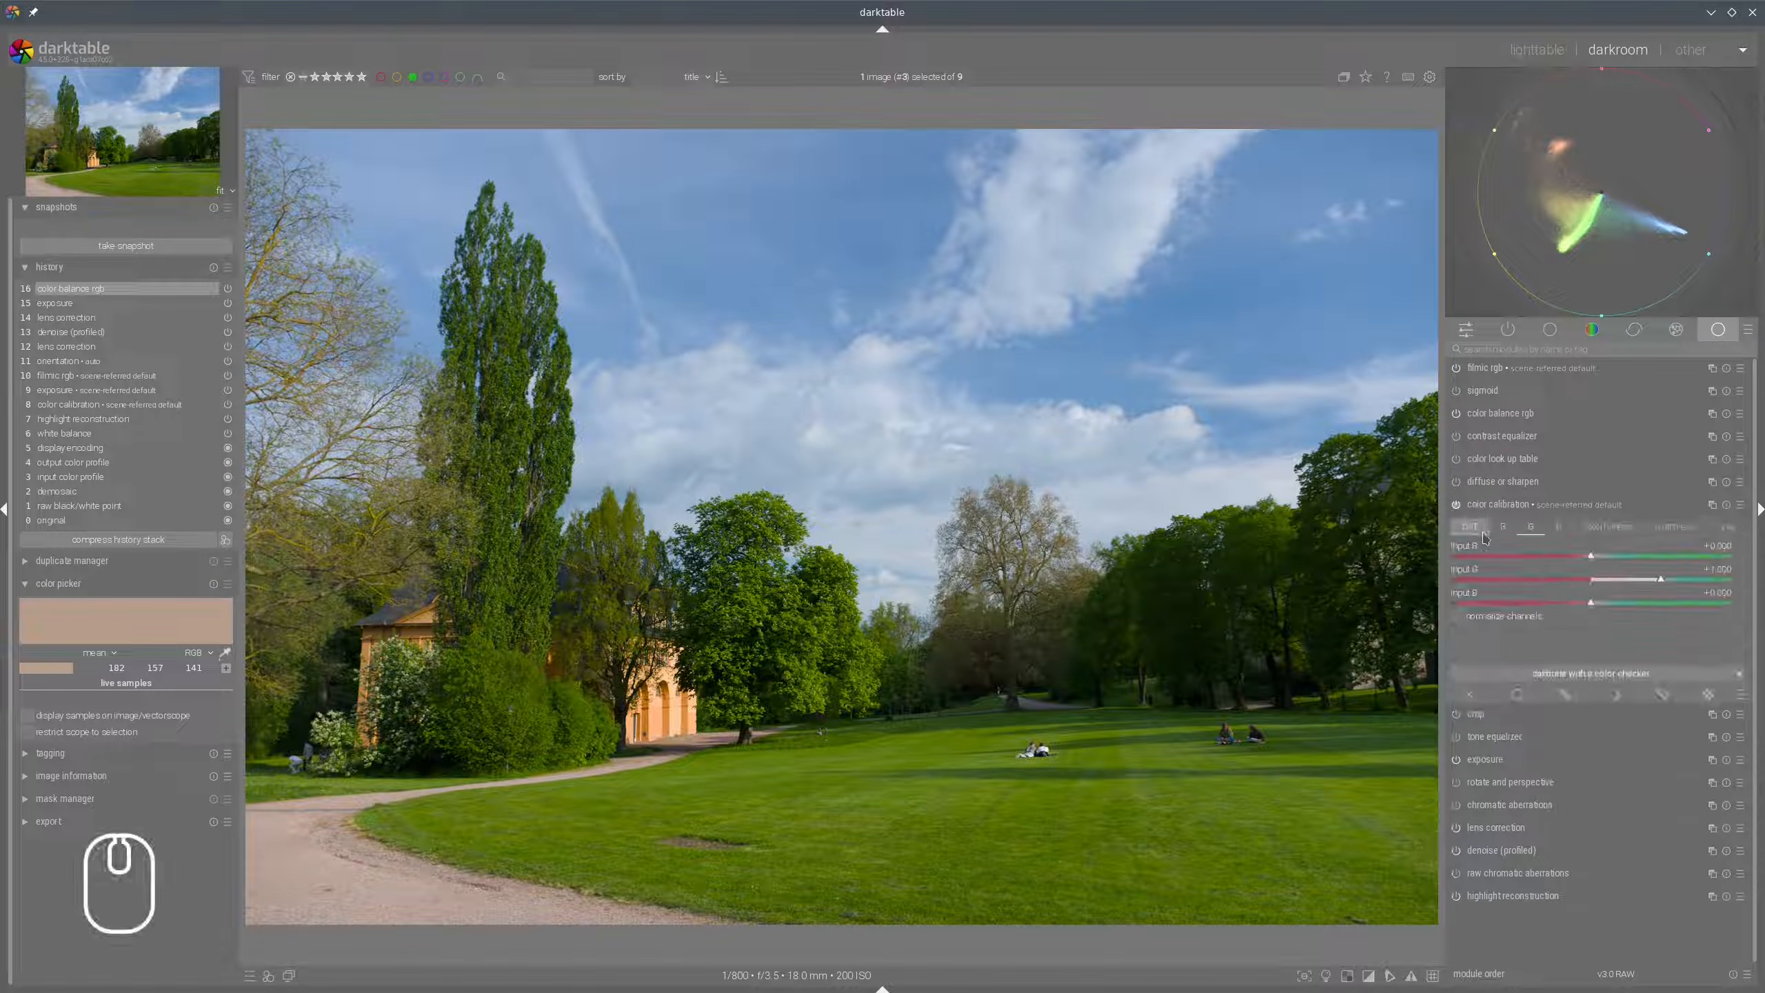
pyautogui.click(1739, 560)
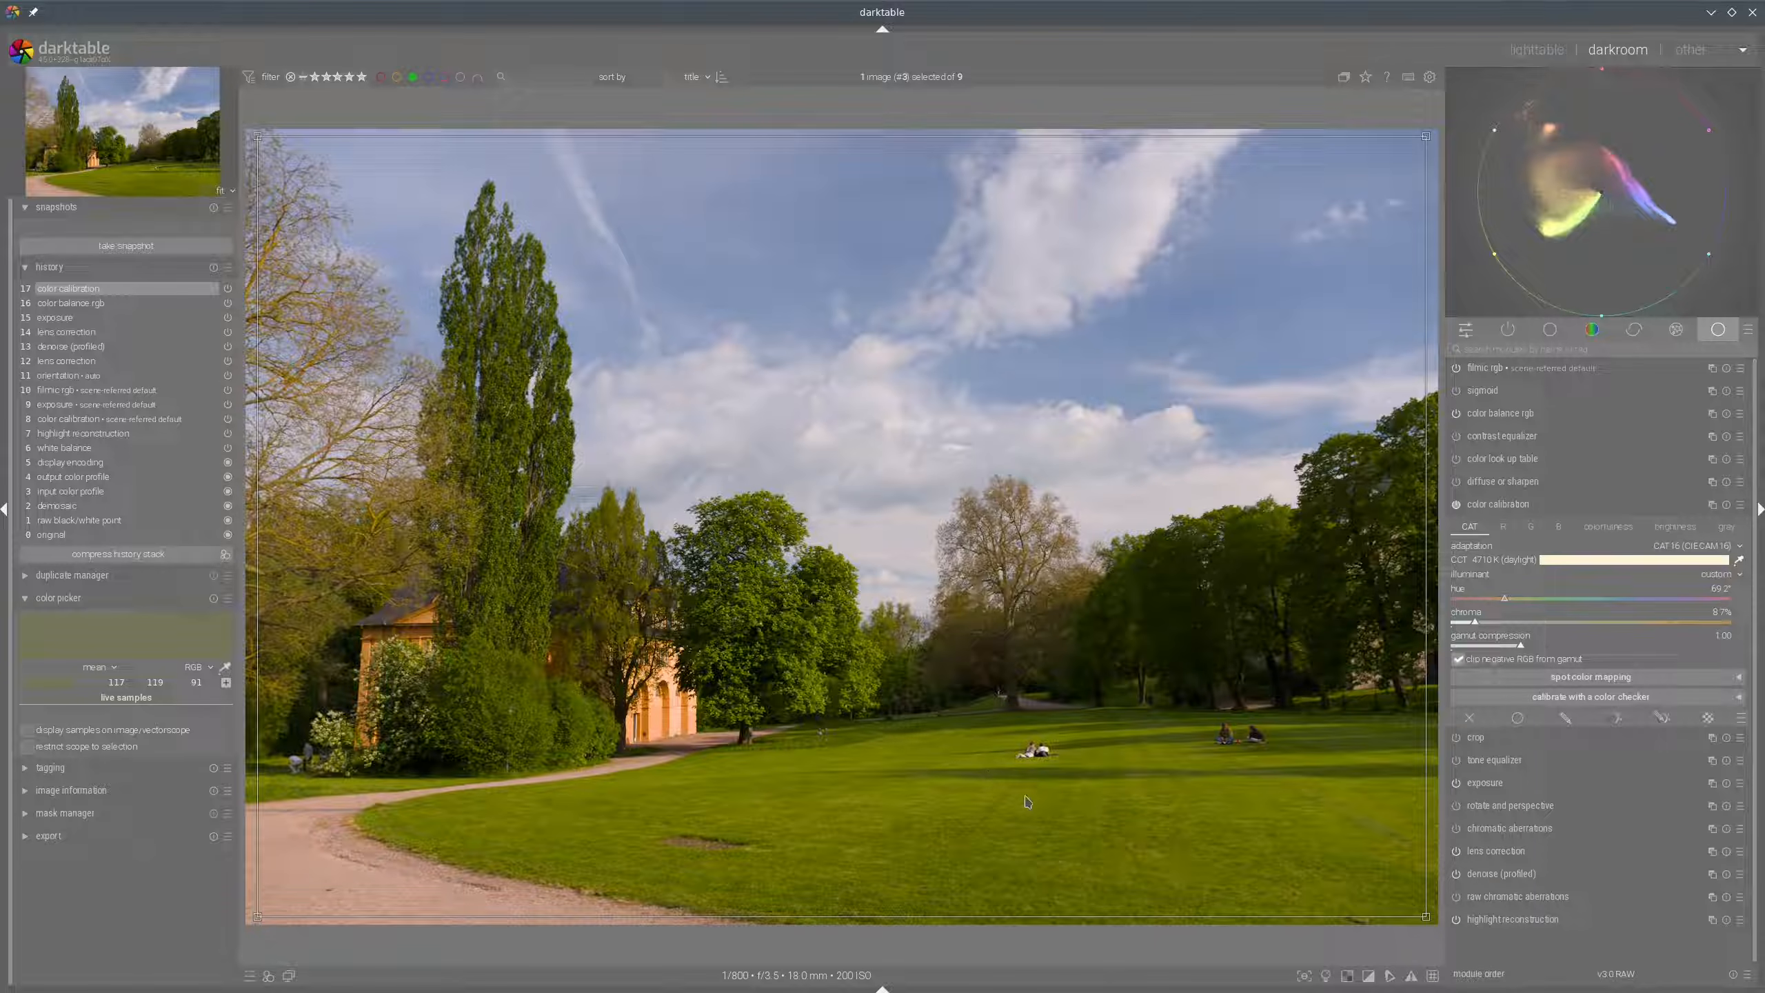
pyautogui.scroll(3, 1079, 831)
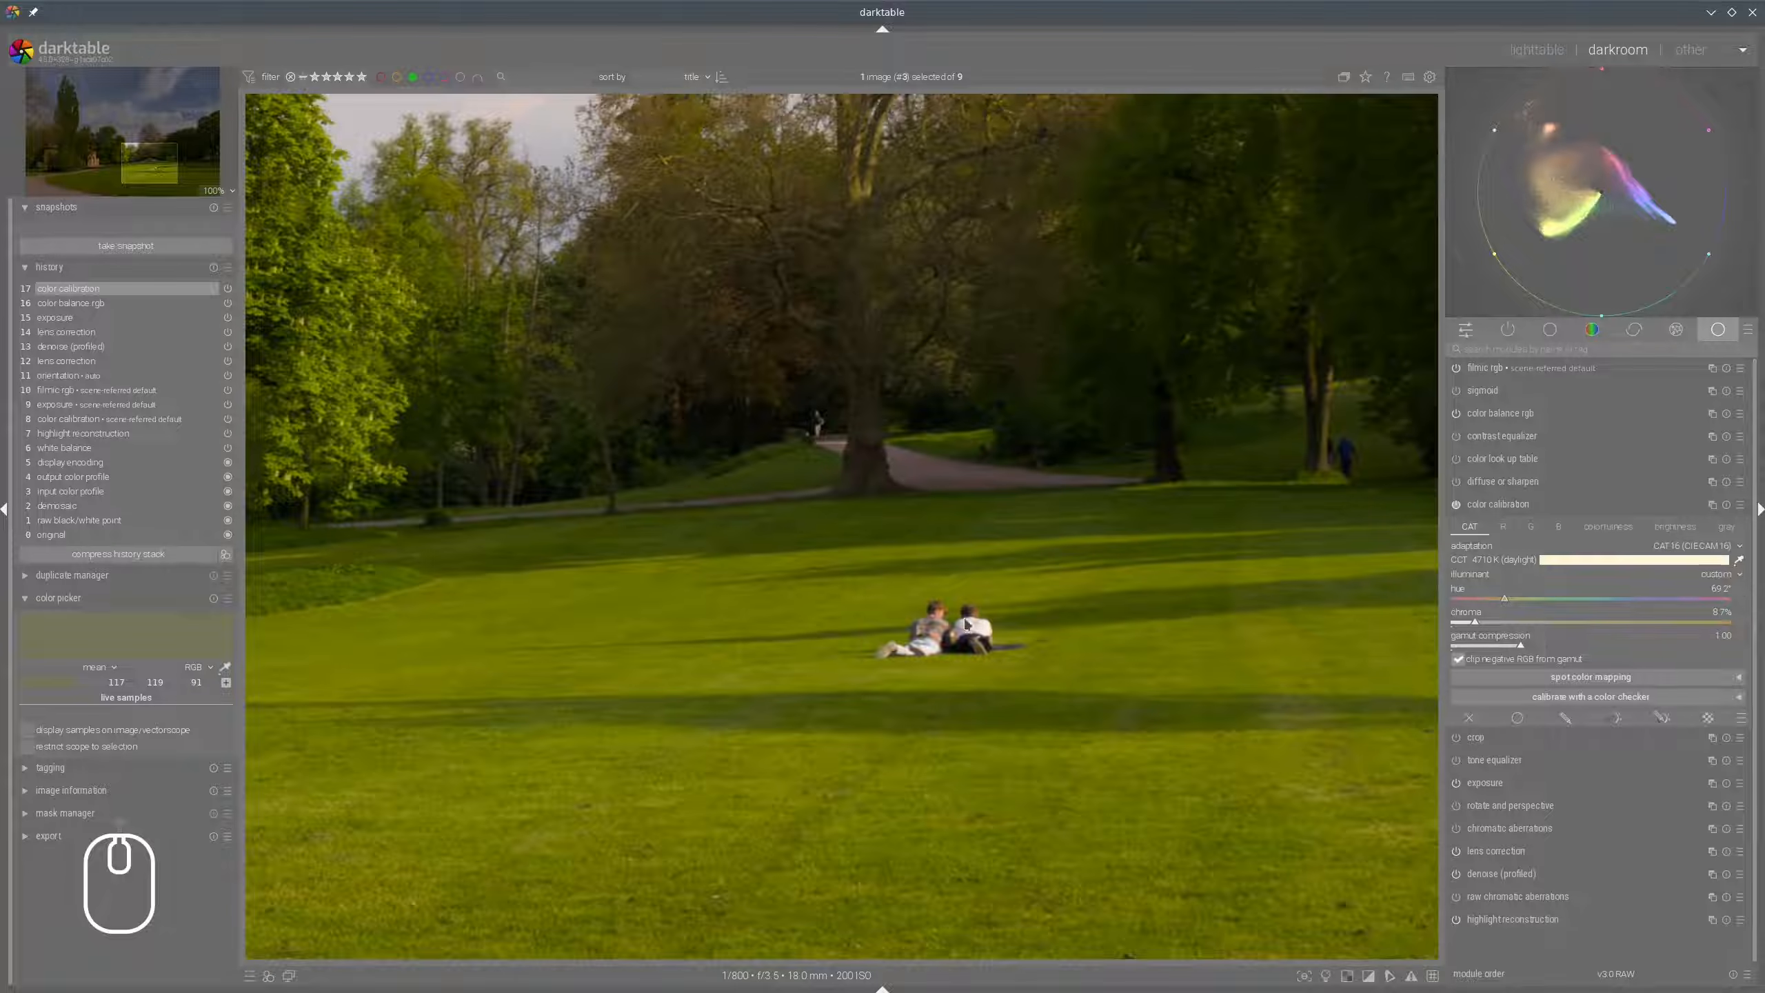
pyautogui.moveTo(962, 617); pyautogui.dragTo(986, 633)
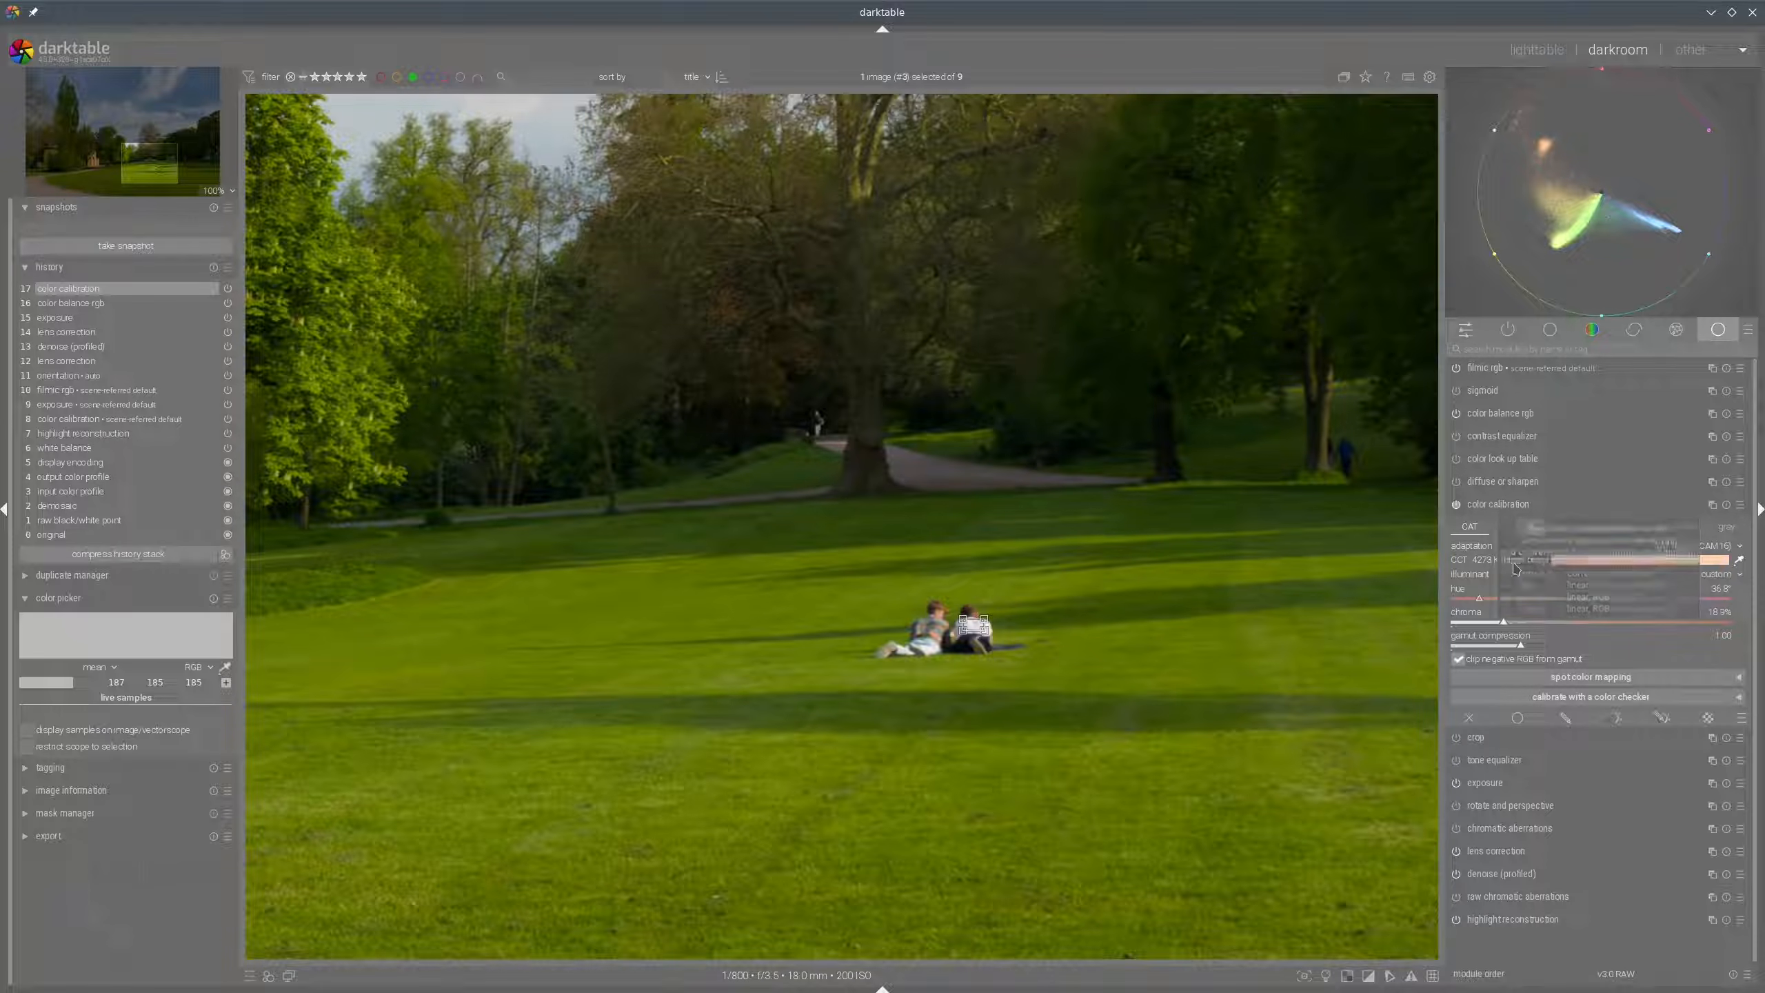
pyautogui.middleClick(867, 724)
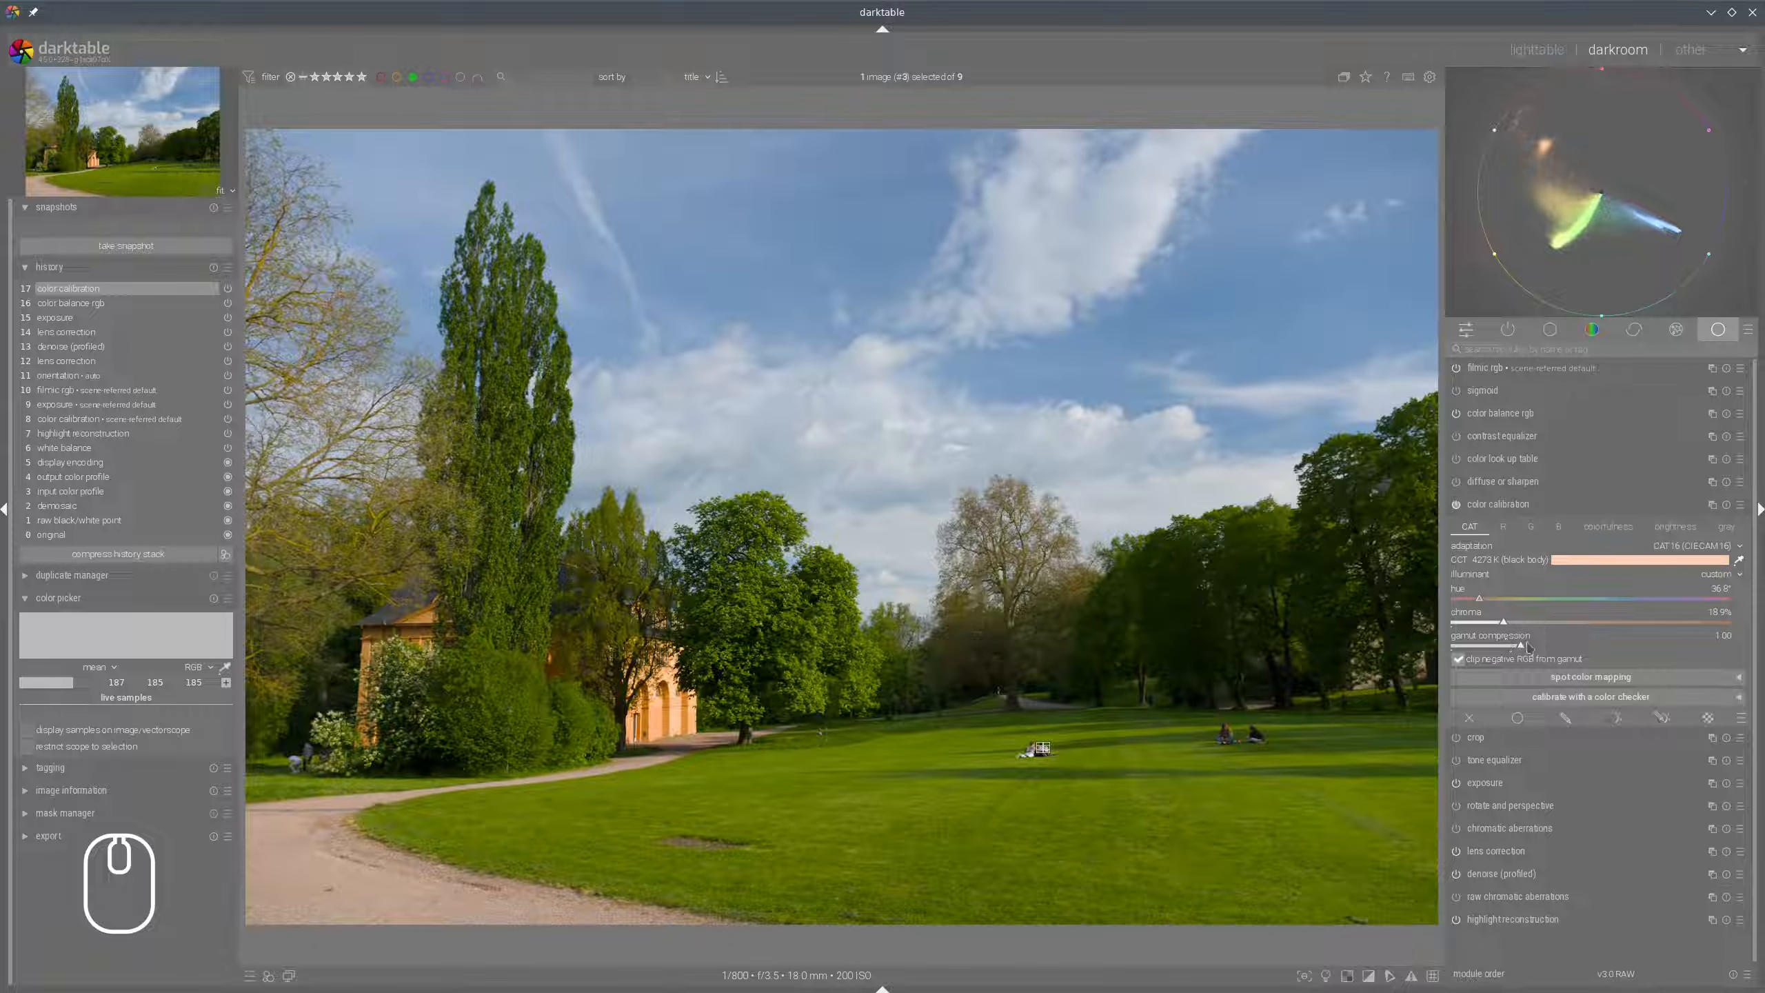
# Raise the illuminant's chroma in color calibration to about 29% and collapse the module.
pyautogui.scroll(8, 1531, 630)
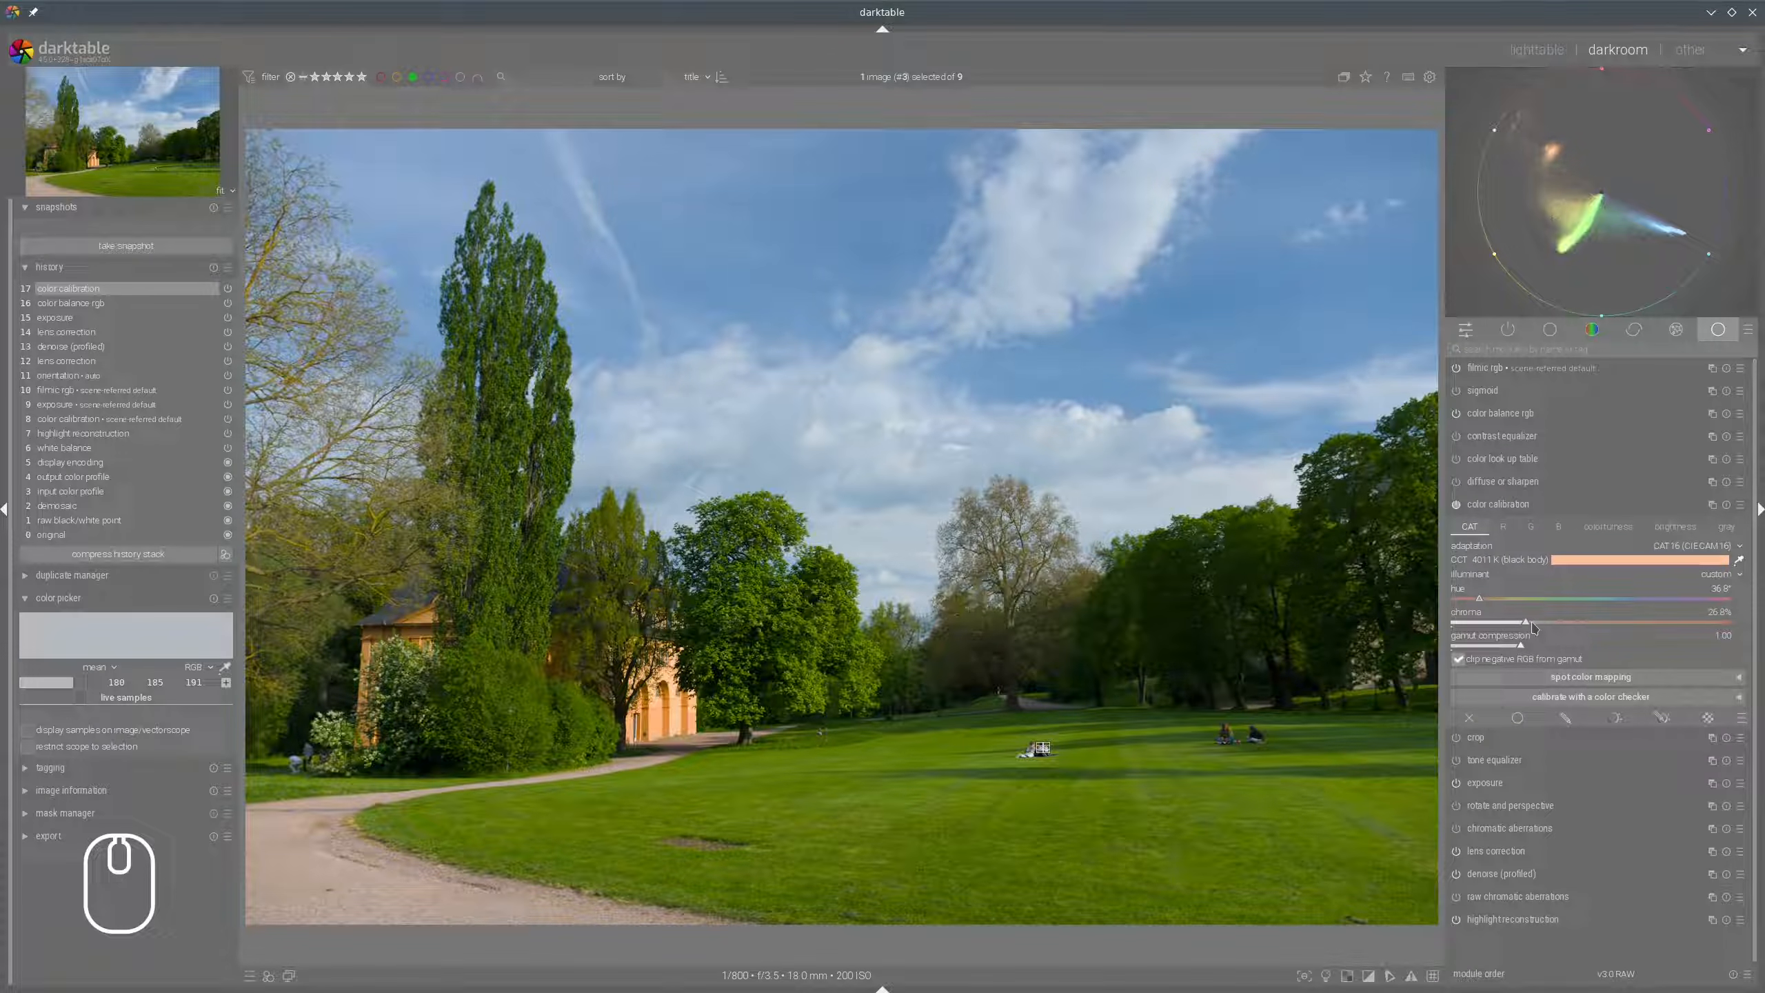
pyautogui.scroll(2, 1532, 628)
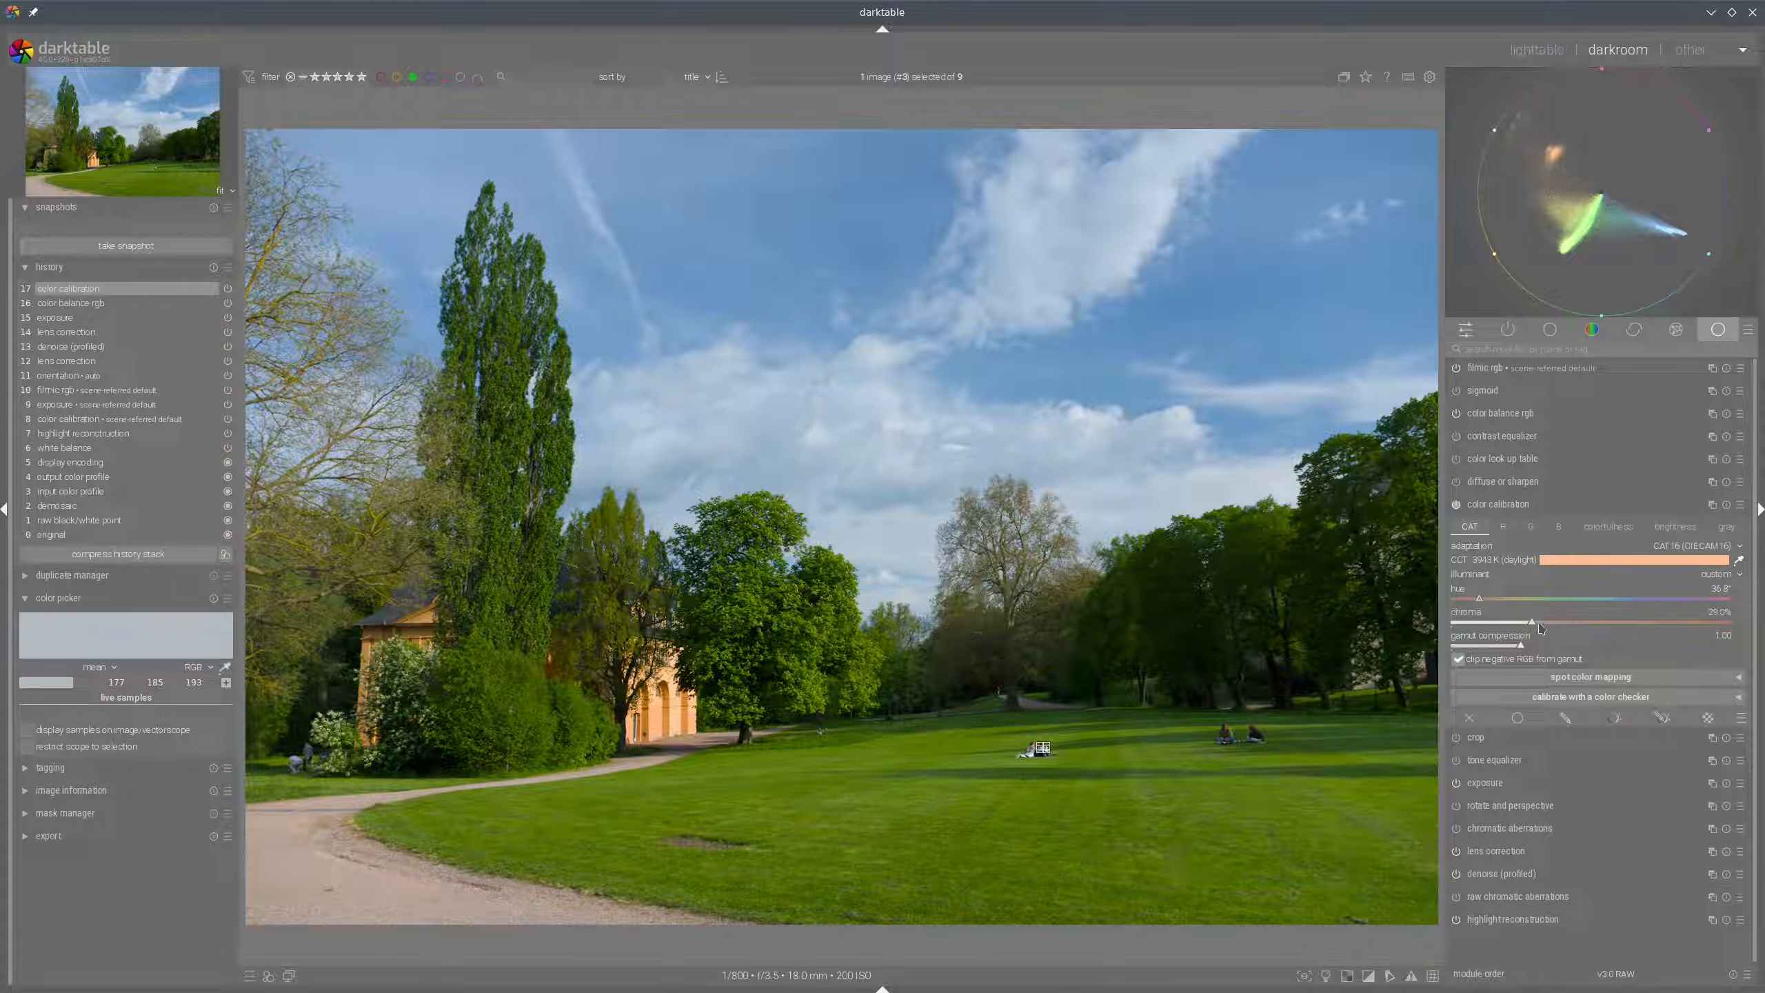
pyautogui.click(1529, 508)
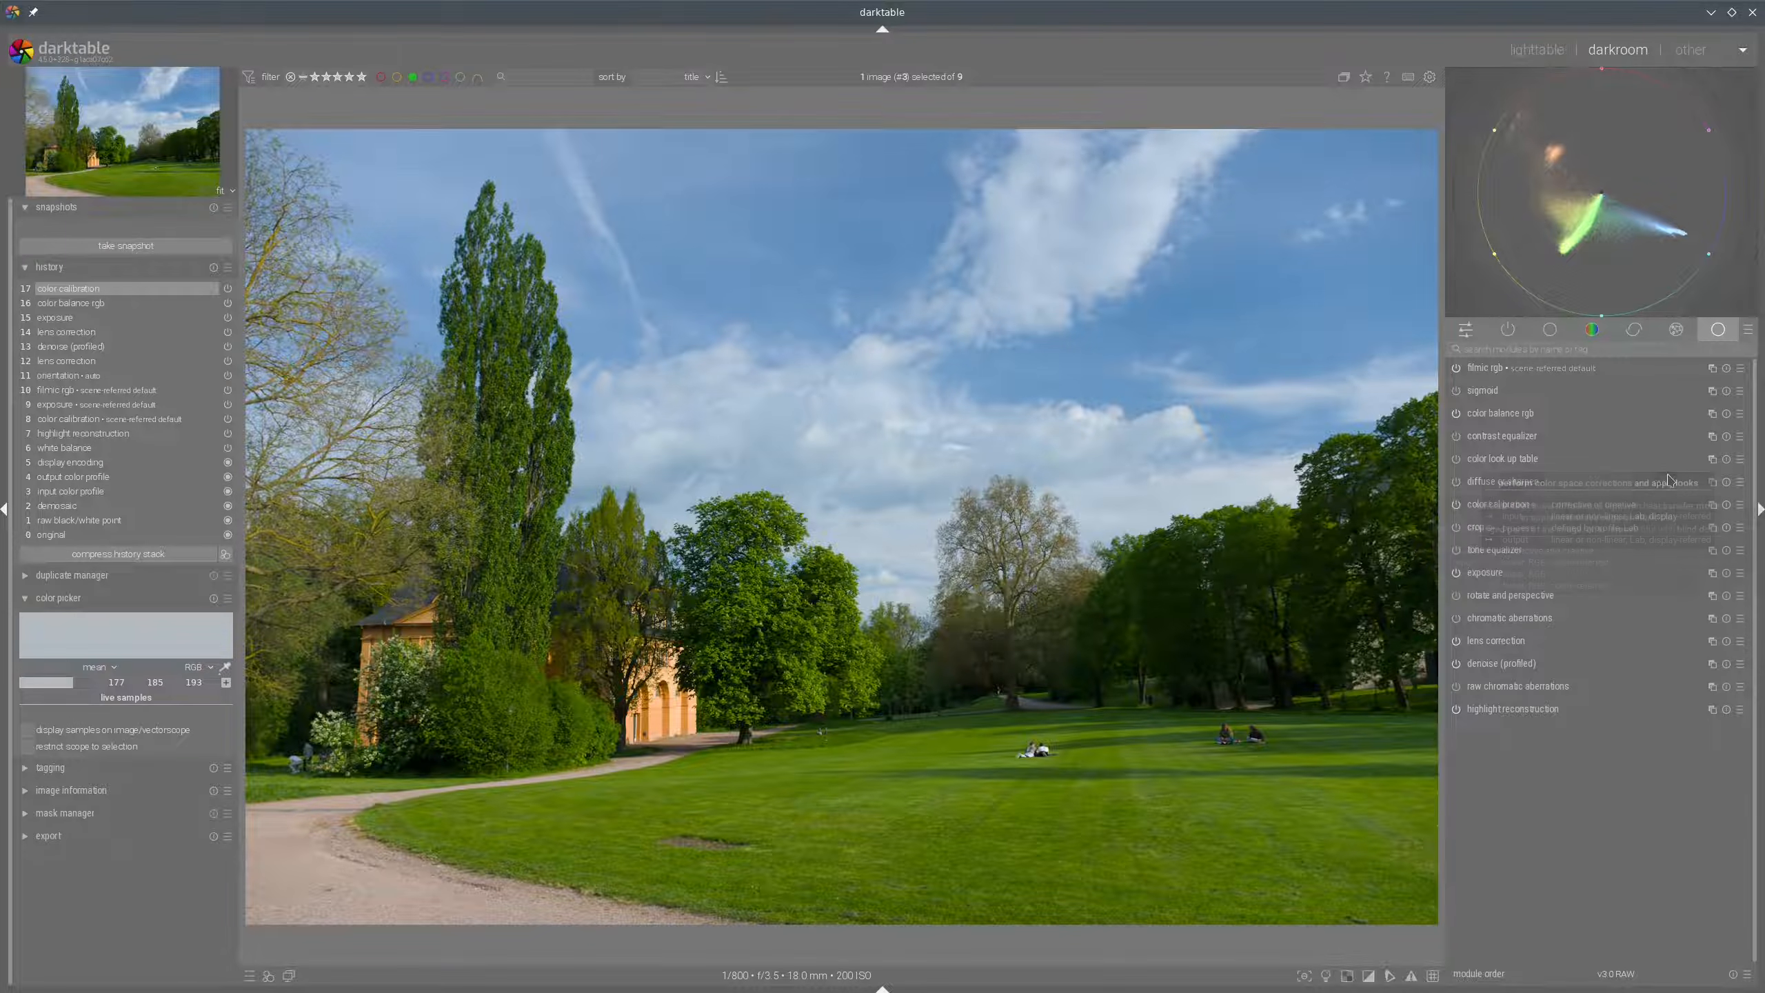
pyautogui.moveTo(1522, 148)
pyautogui.moveTo(1517, 133); pyautogui.dragTo(1704, 234)
pyautogui.moveTo(1605, 192); pyautogui.dragTo(1567, 272)
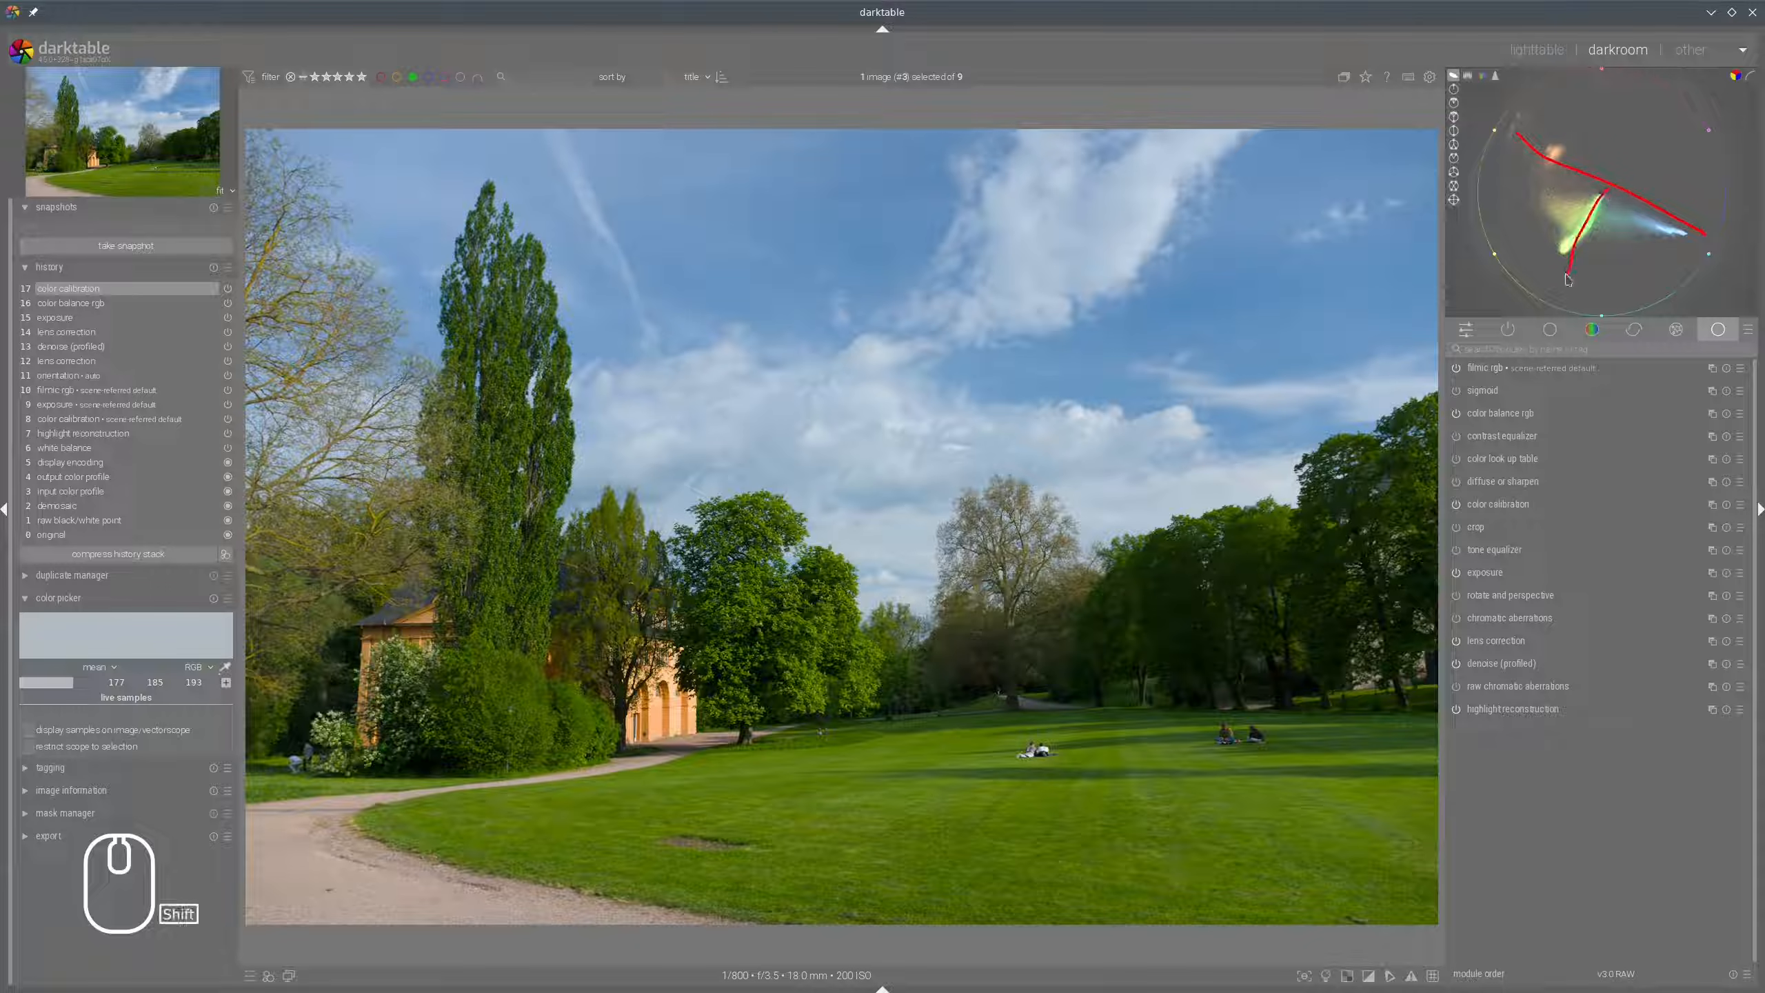
pyautogui.moveTo(1651, 136); pyautogui.dragTo(1580, 243)
pyautogui.hotkey('shift', 'F9')
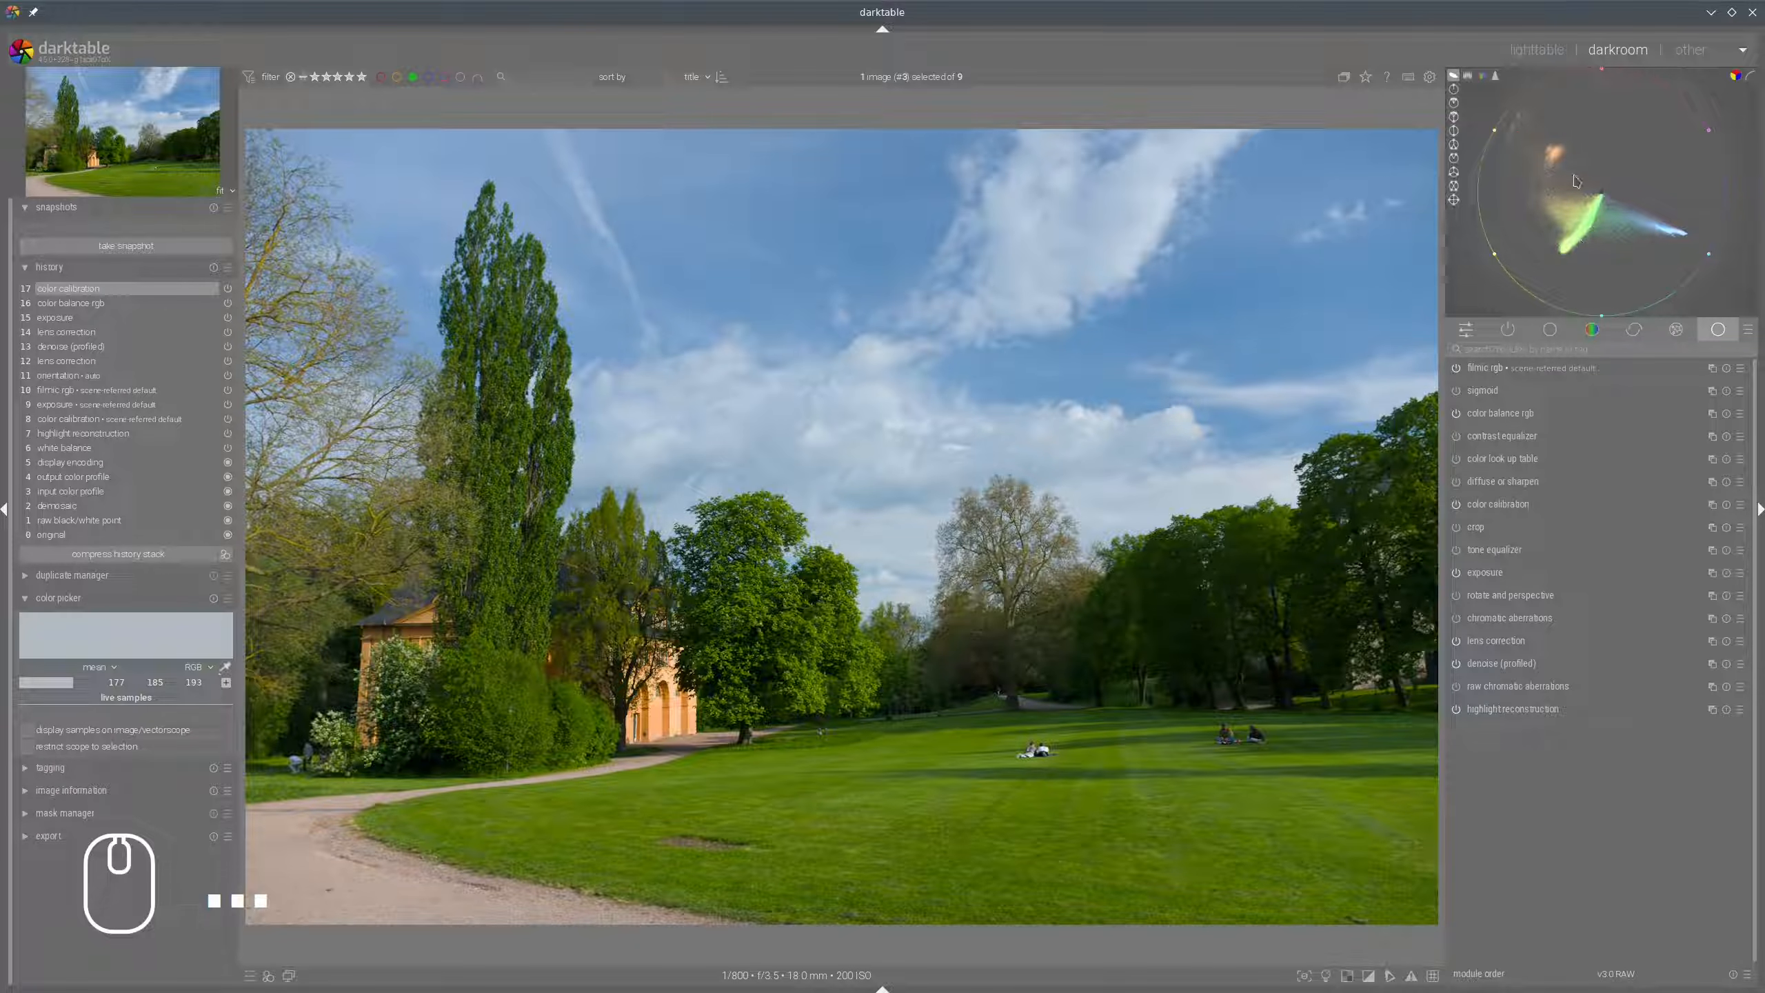
# Overlay the square color harmony guide on the vectorscope and rotate it to 51°.
pyautogui.moveTo(1455, 201)
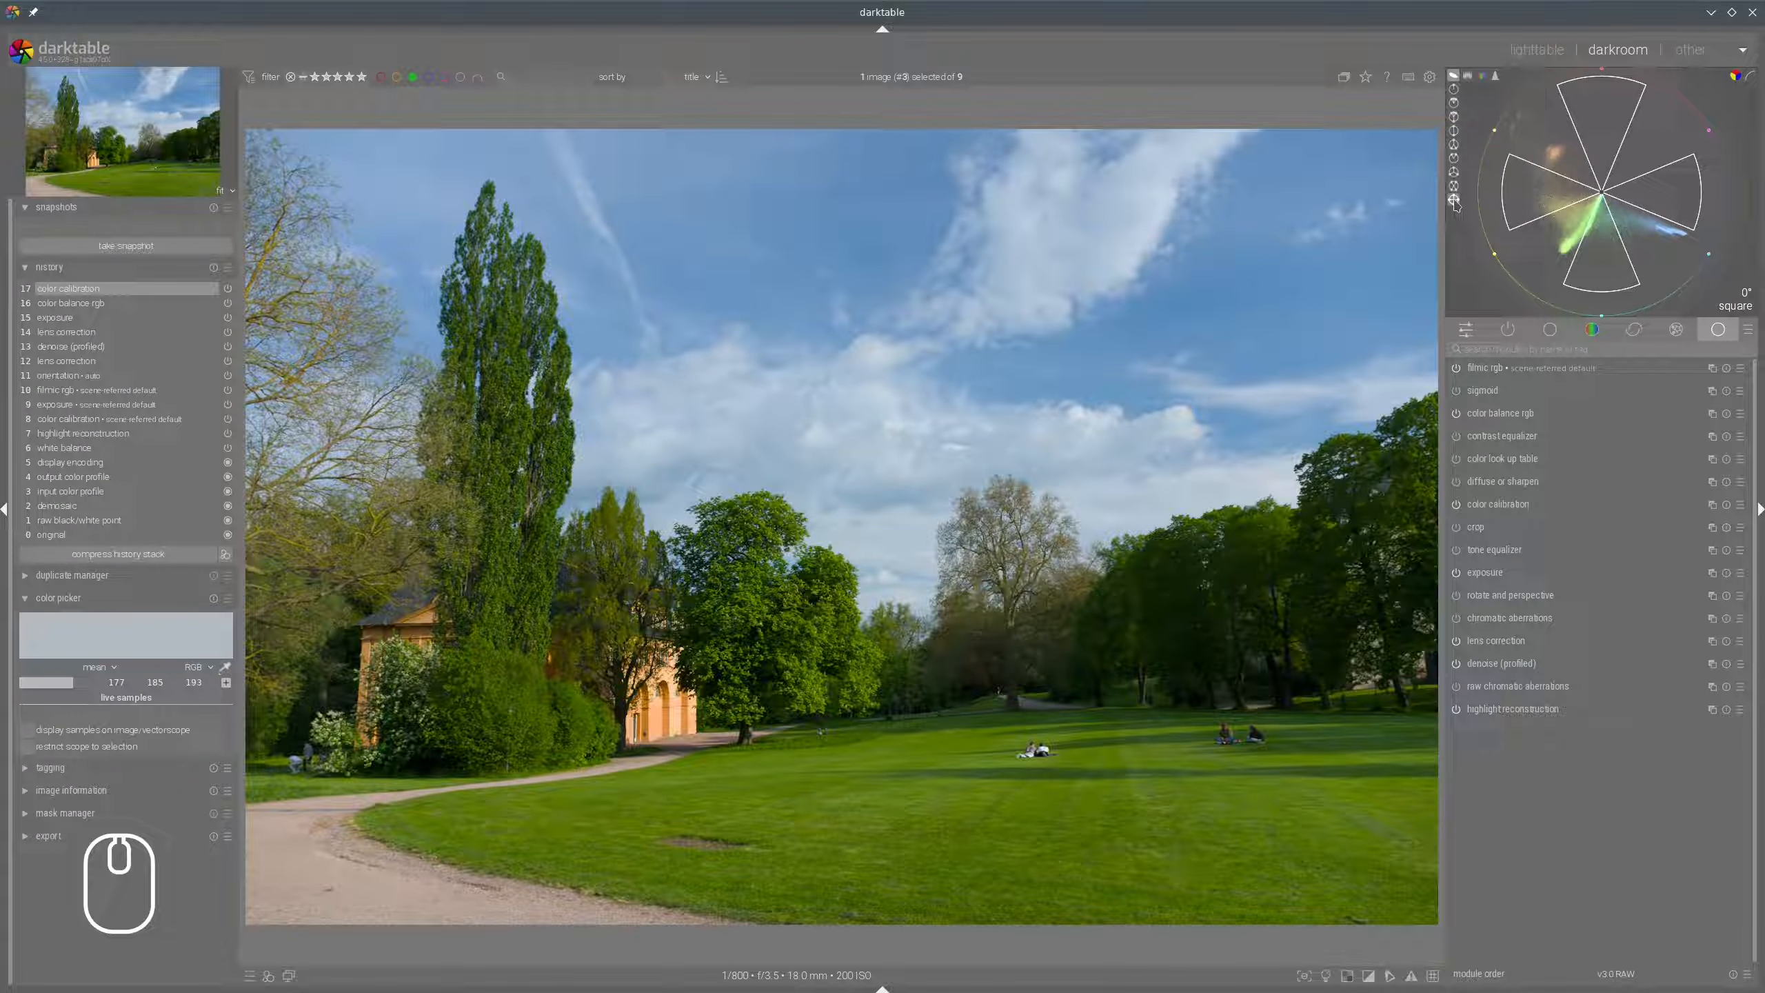
pyautogui.scroll(3, 1549, 217)
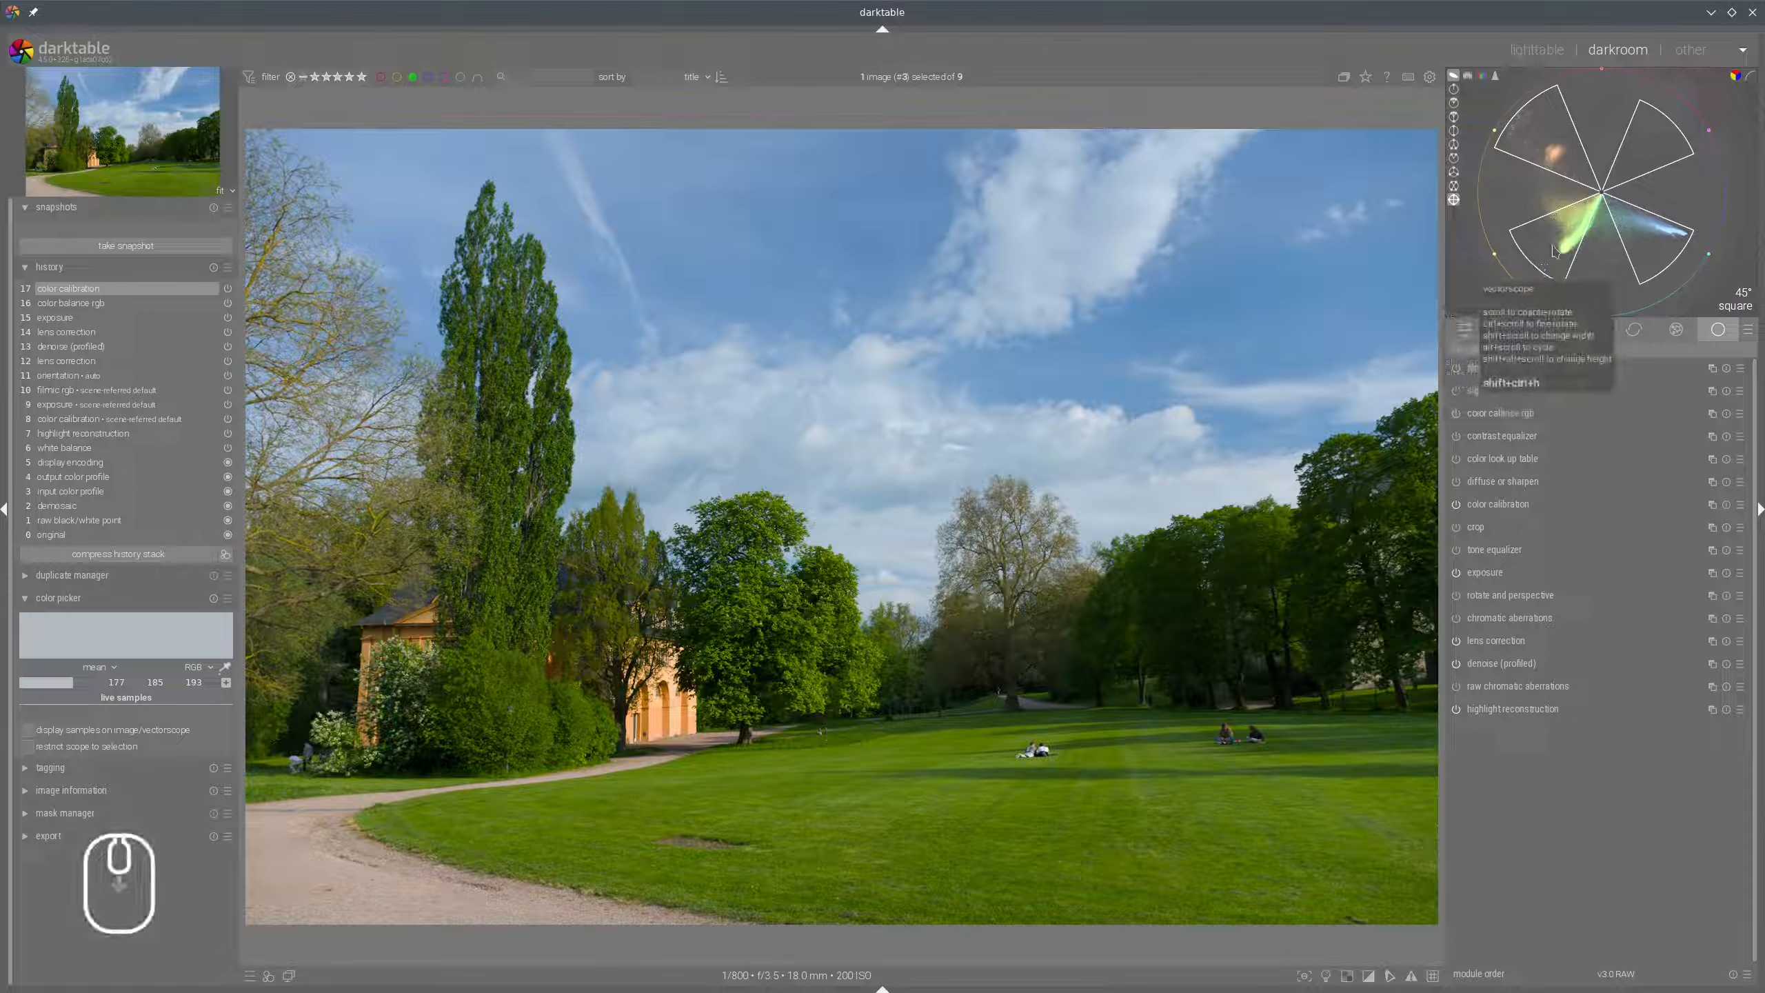
pyautogui.scroll(-1, 1555, 251)
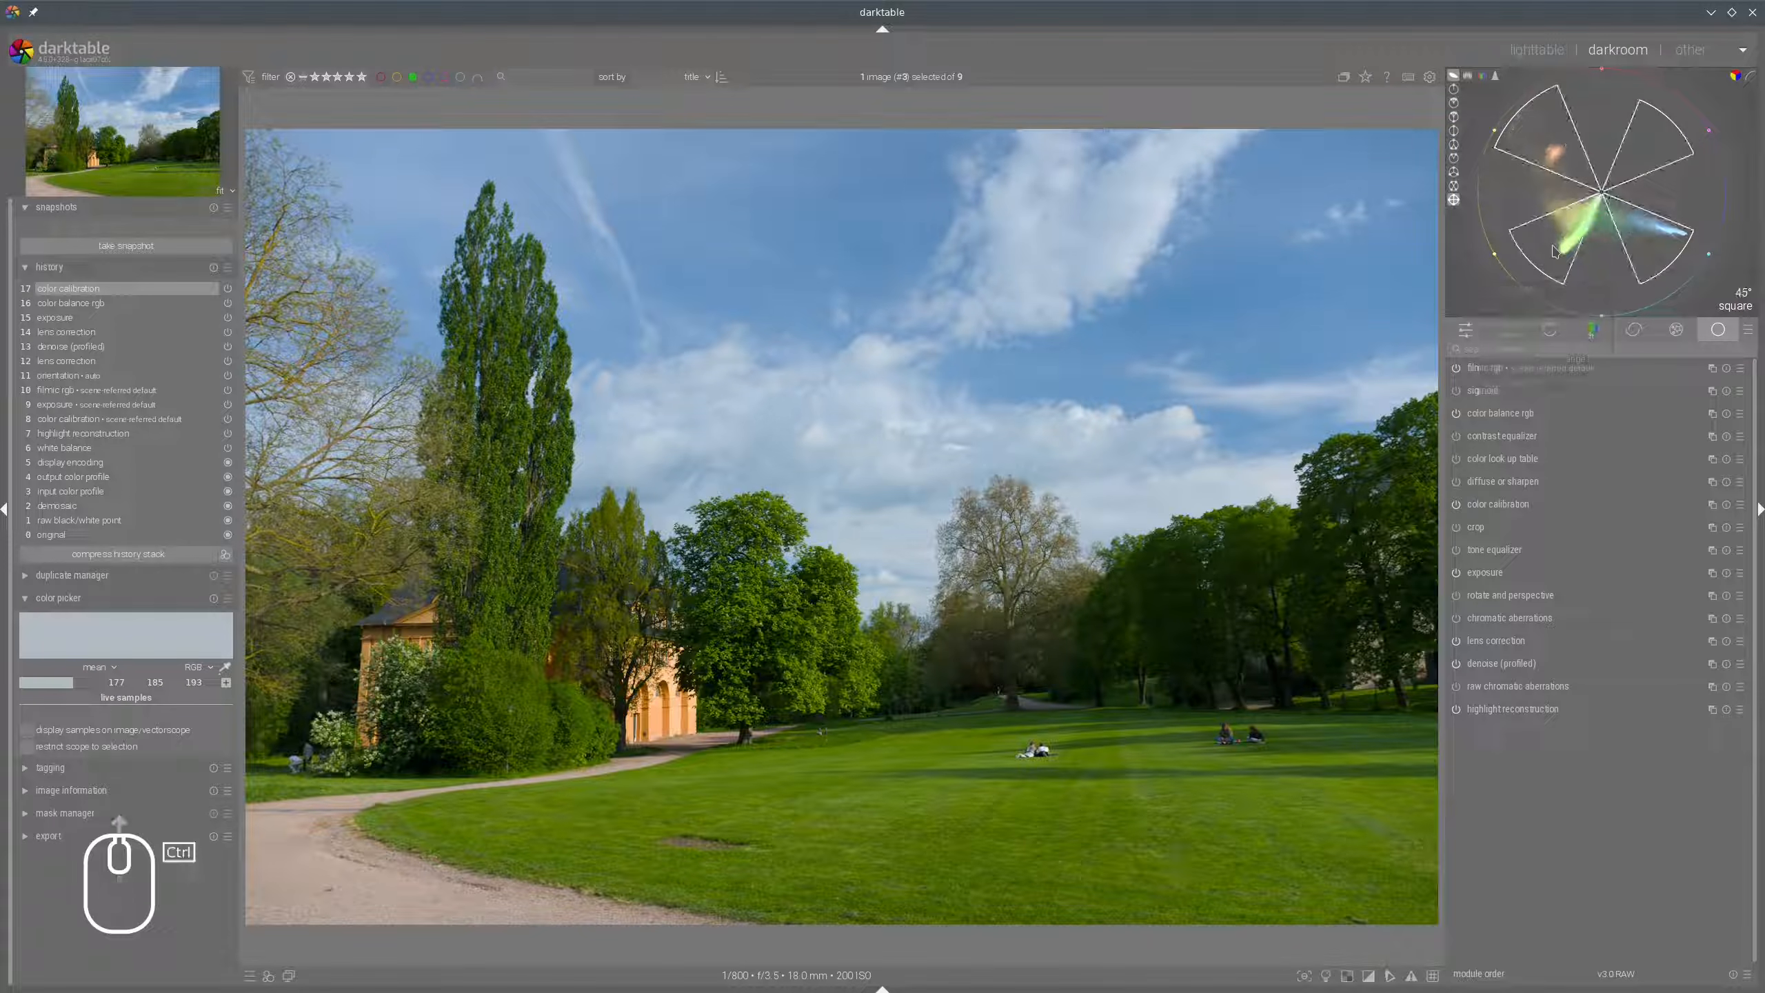
pyautogui.keyDown('ctrl'); pyautogui.scroll(-5, 1564, 157); pyautogui.keyUp('ctrl')
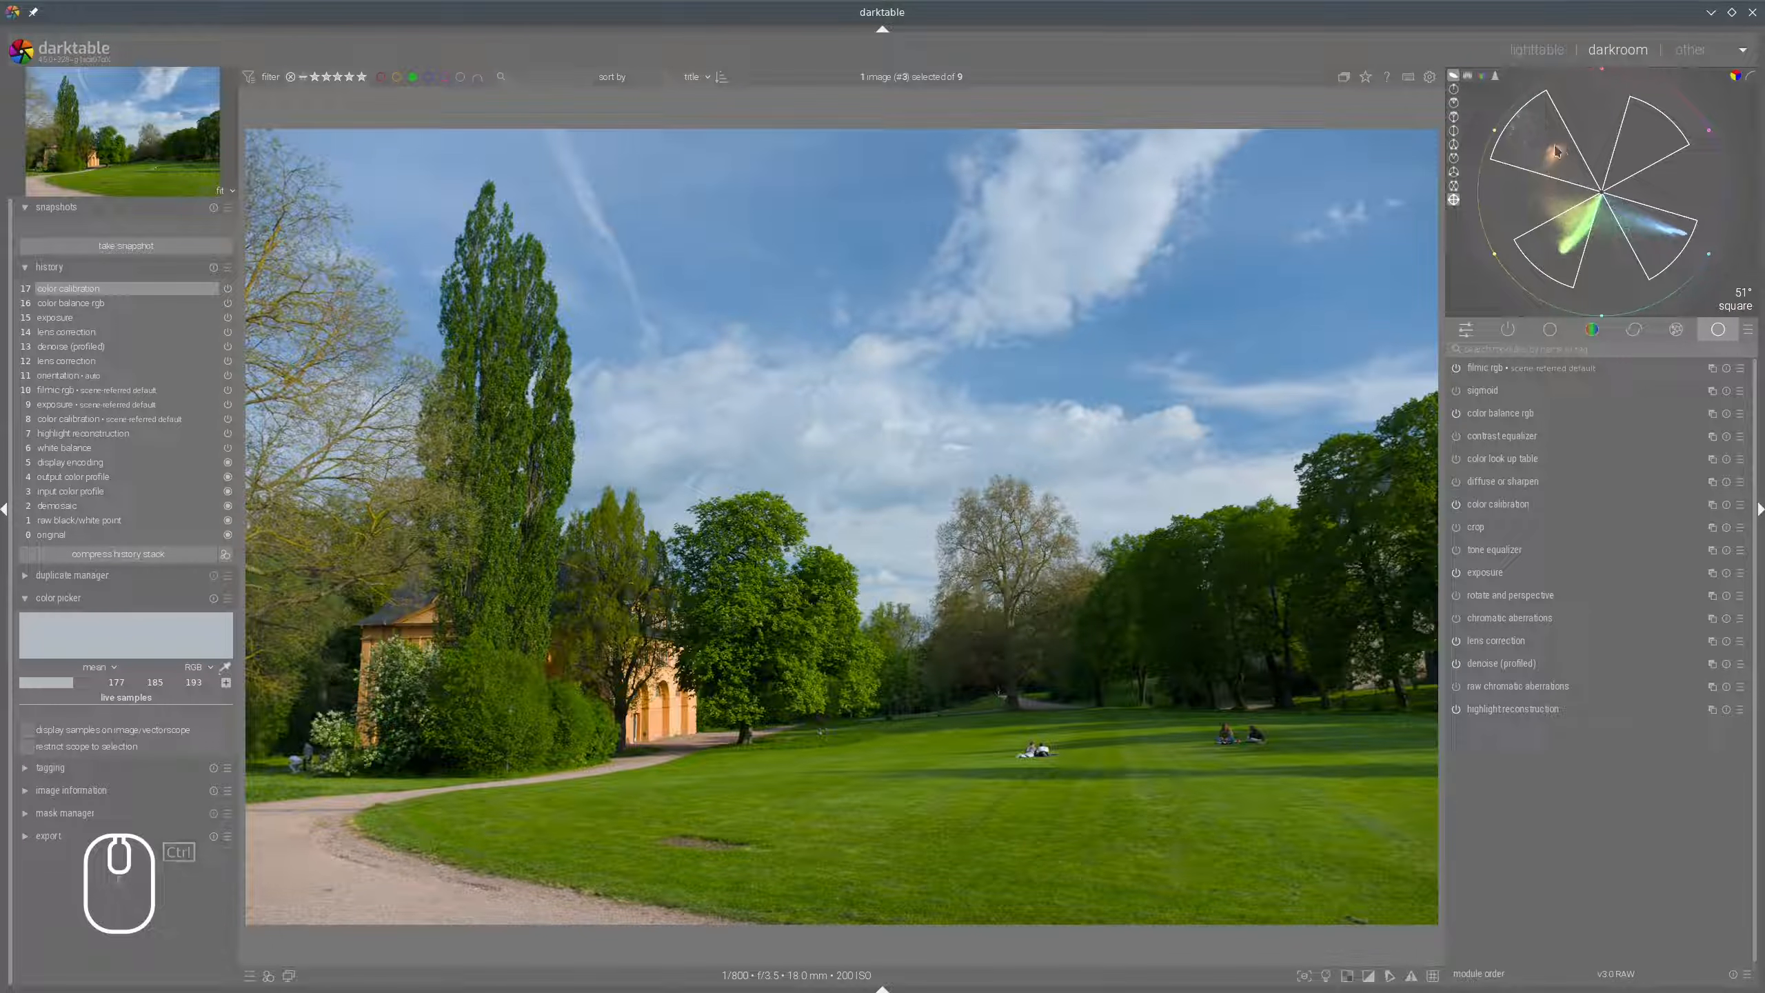
pyautogui.moveTo(1559, 133); pyautogui.dragTo(1516, 135)
pyautogui.moveTo(638, 572)
pyautogui.mouseDown()
pyautogui.moveTo(561, 589)
pyautogui.moveTo(756, 720)
pyautogui.moveTo(535, 599)
pyautogui.mouseUp()
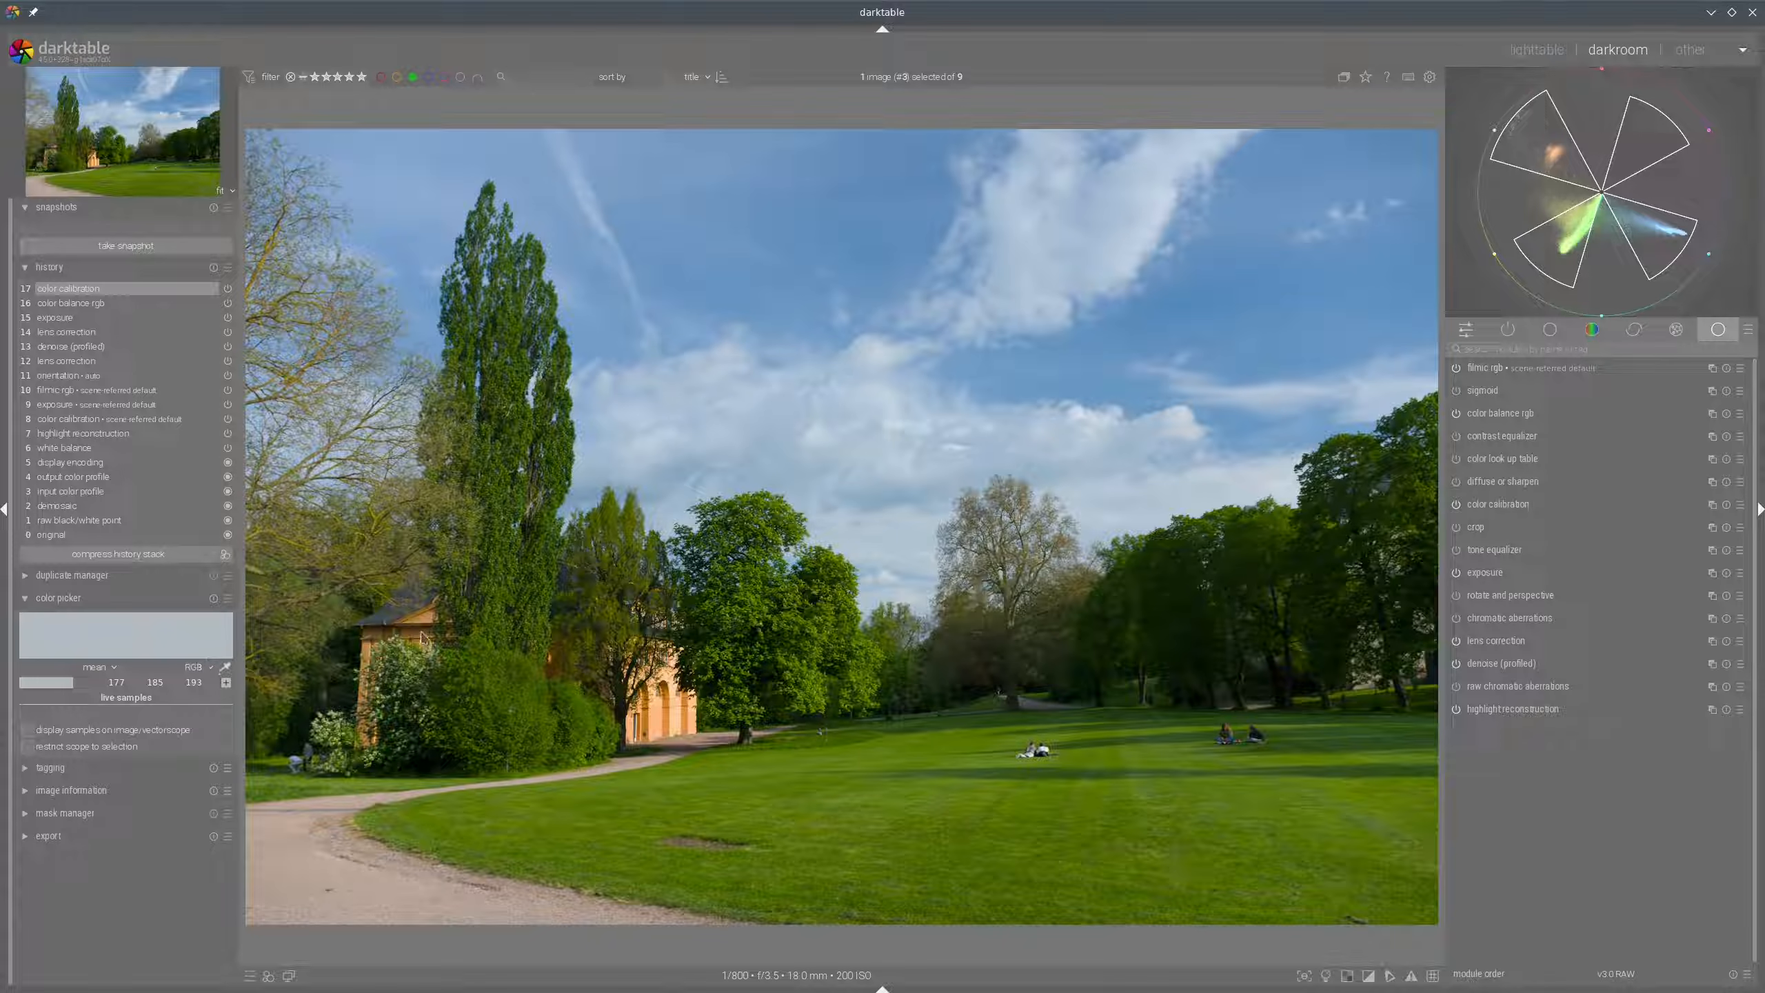
# Sample the orange house facade's color, store it as a live sample and display the samples on the image and vectorscope.
pyautogui.keyDown('ctrl'); pyautogui.click(224, 669); pyautogui.keyUp('ctrl')
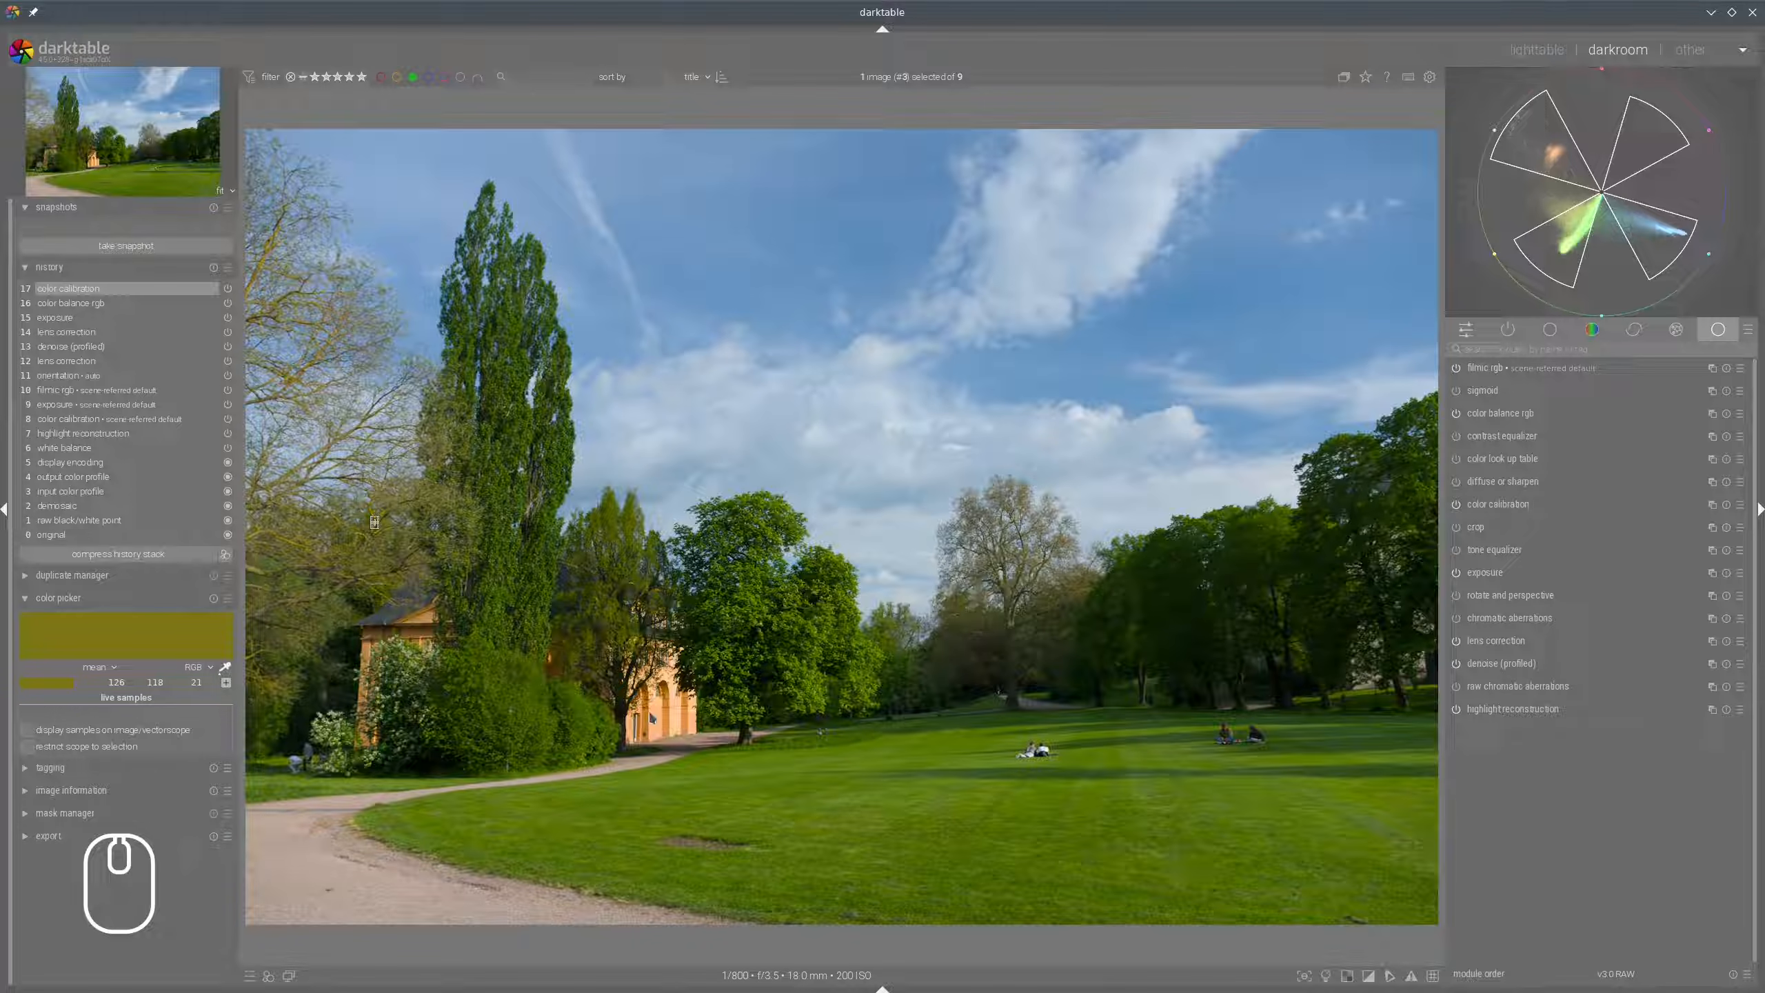
pyautogui.moveTo(648, 704); pyautogui.dragTo(668, 738)
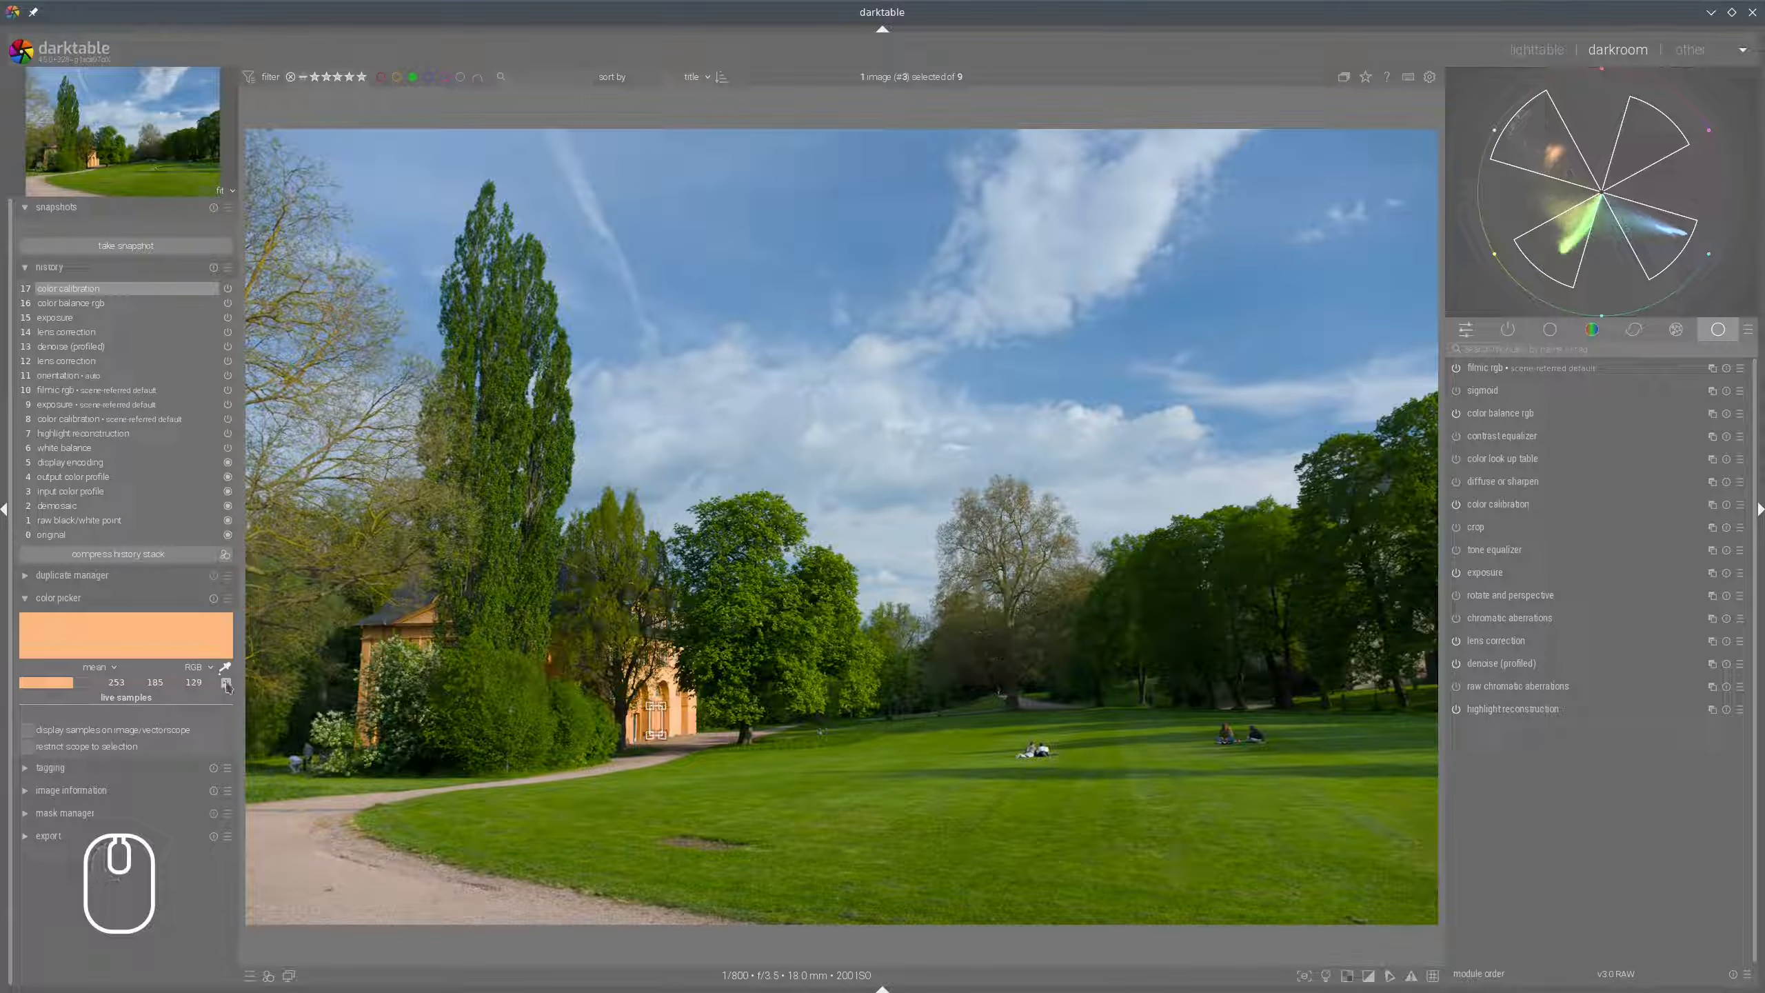
pyautogui.click(227, 683)
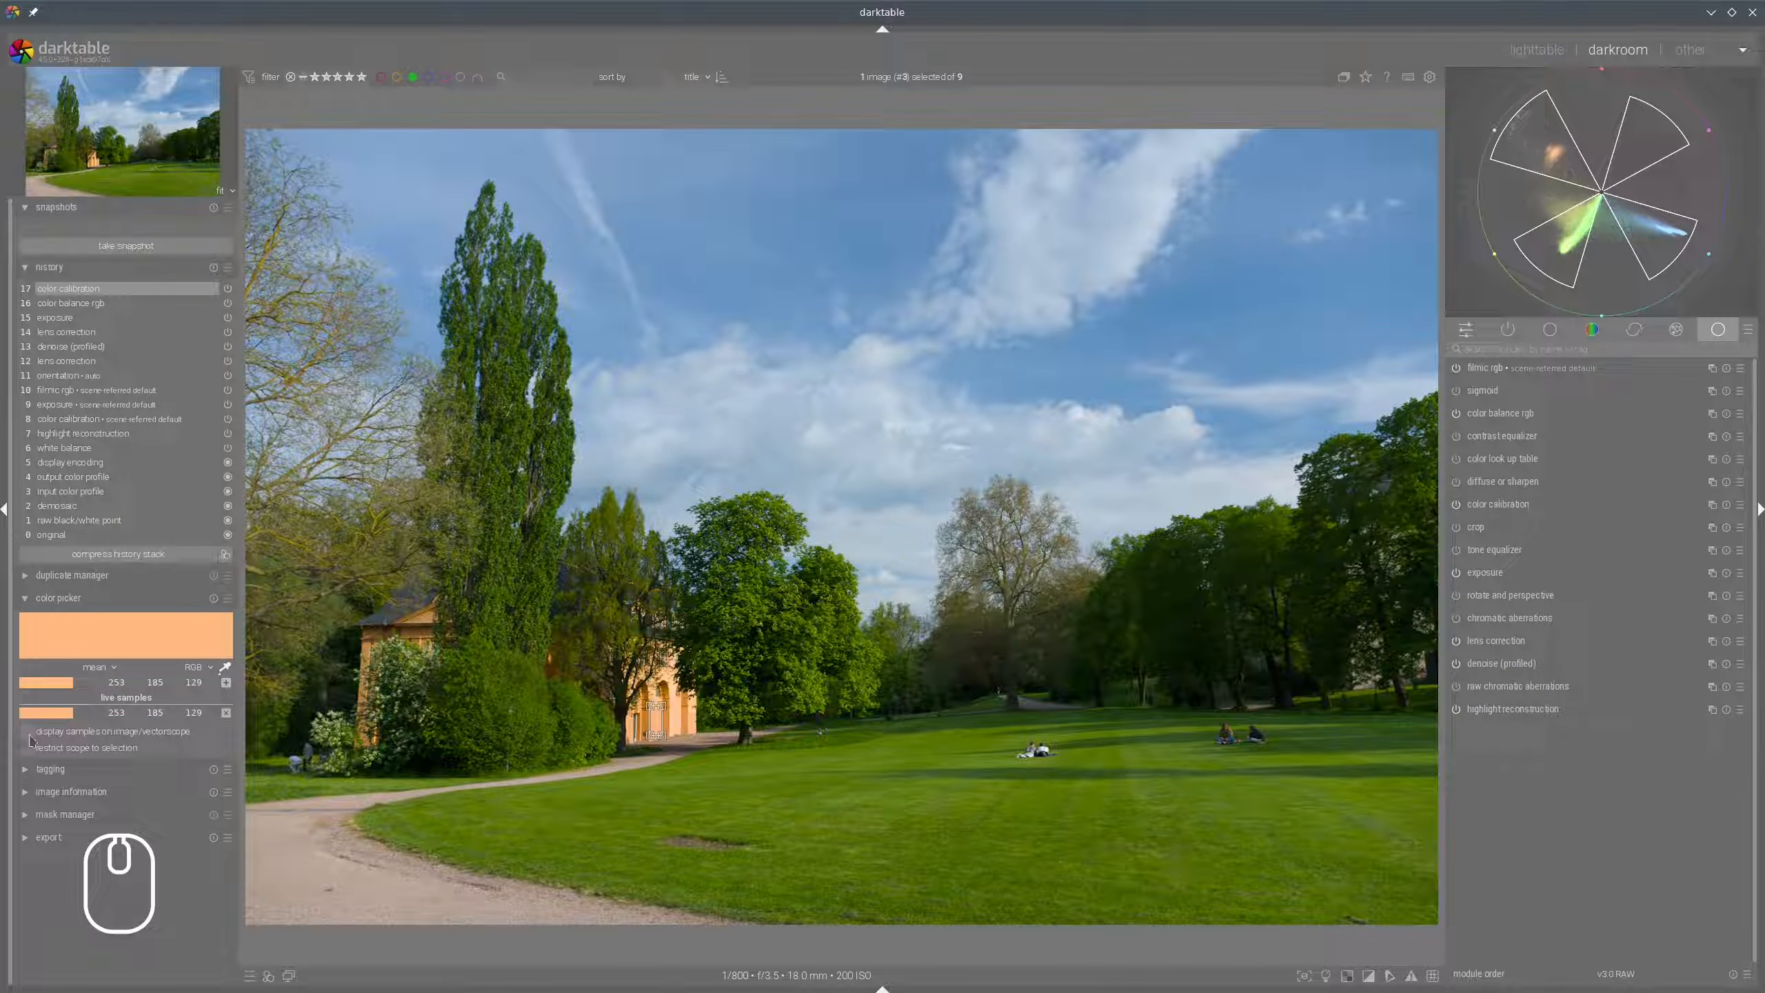
pyautogui.click(29, 734)
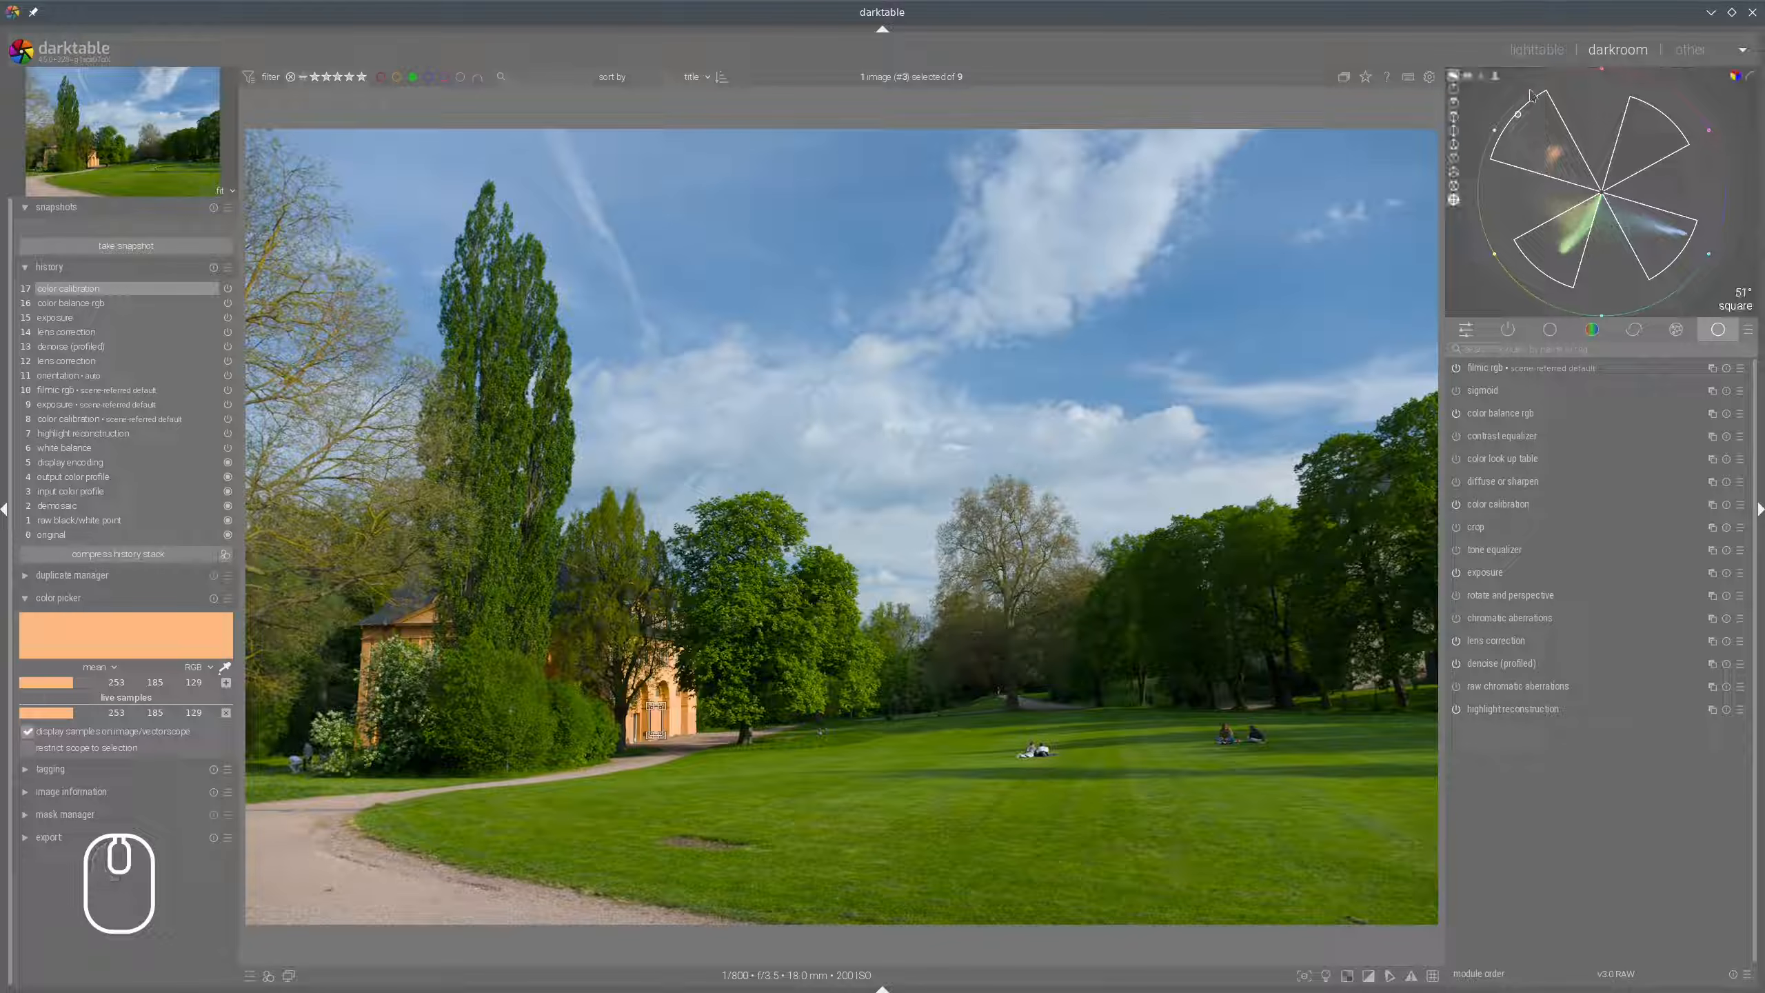
pyautogui.moveTo(1492, 124); pyautogui.dragTo(1495, 129)
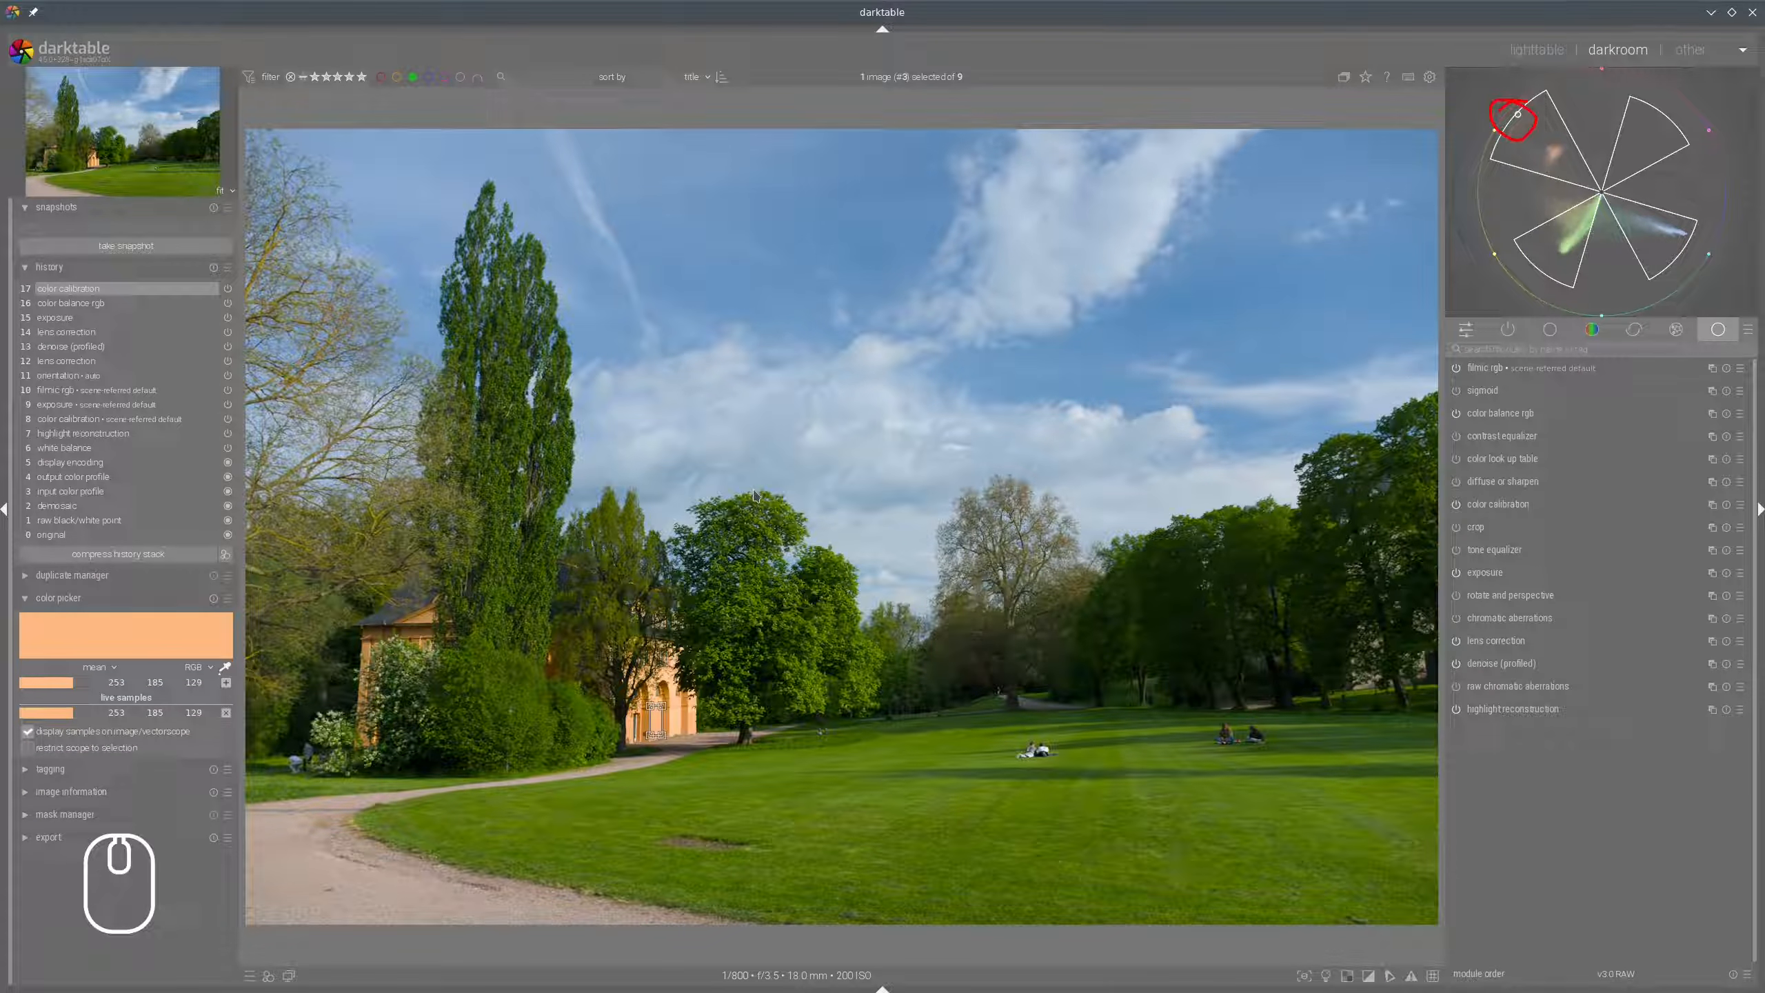
pyautogui.press('super+shift+F11')
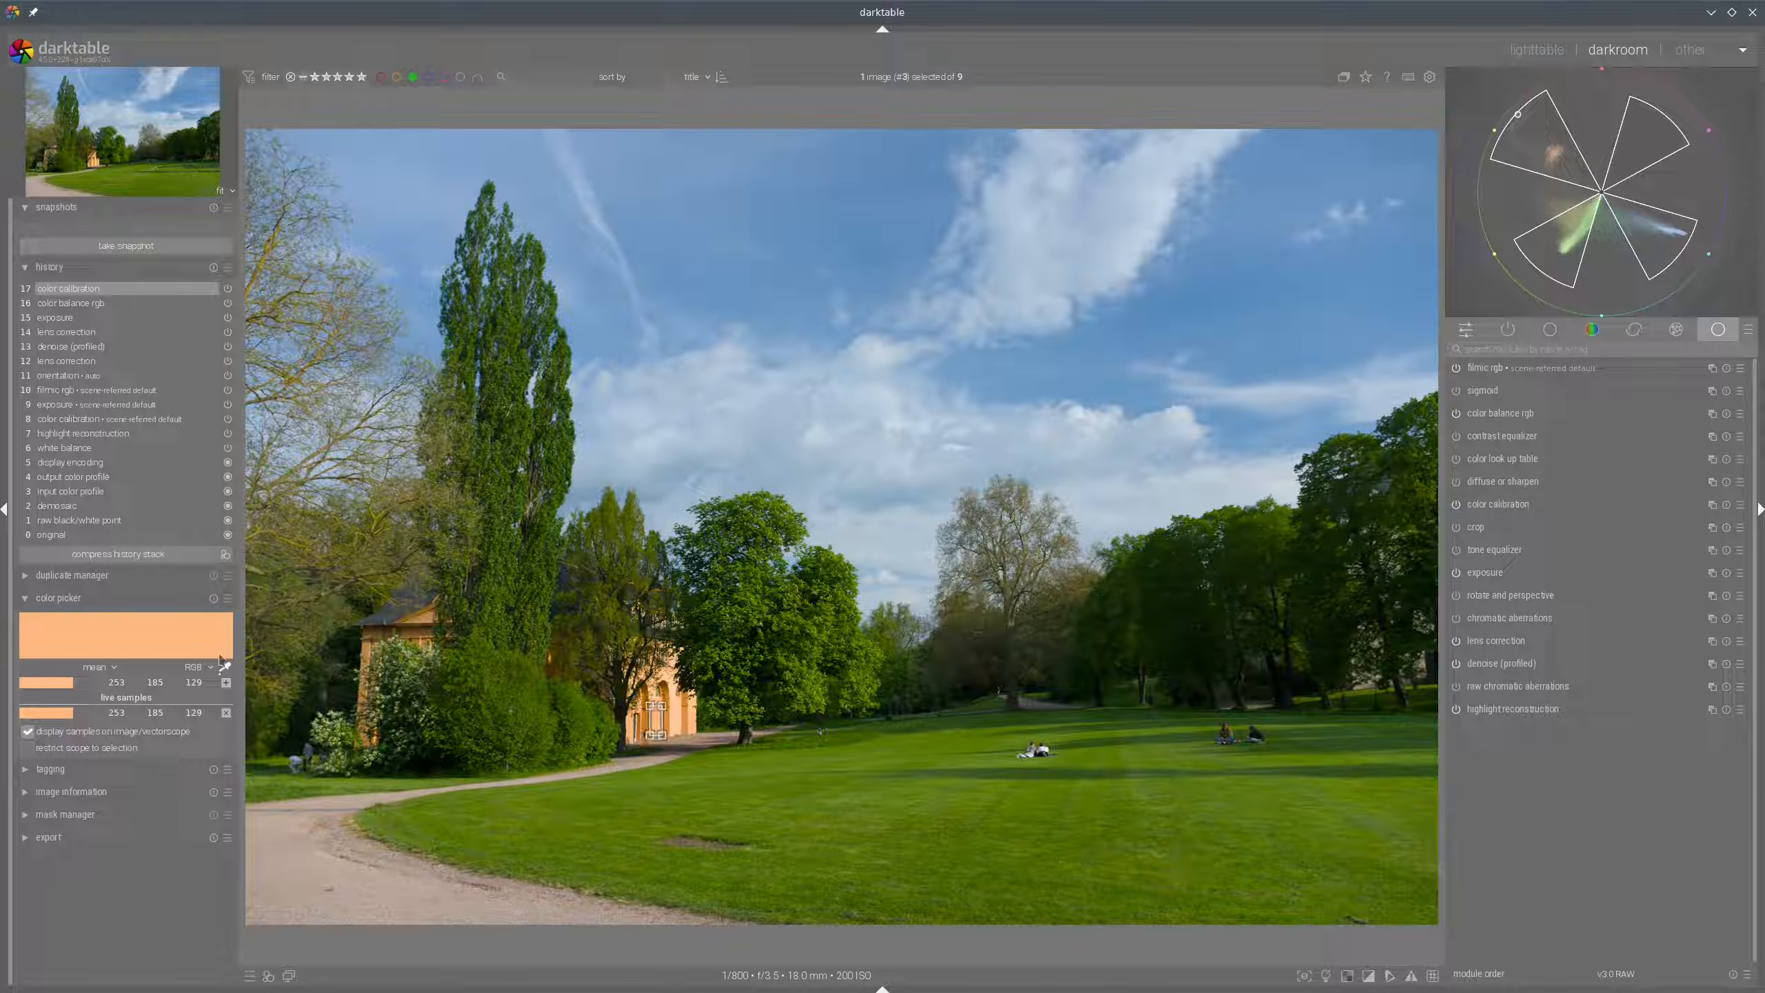
# Sample an area of the gravel path in the foreground and add its color as a second live sample.
pyautogui.moveTo(284, 849); pyautogui.dragTo(327, 862)
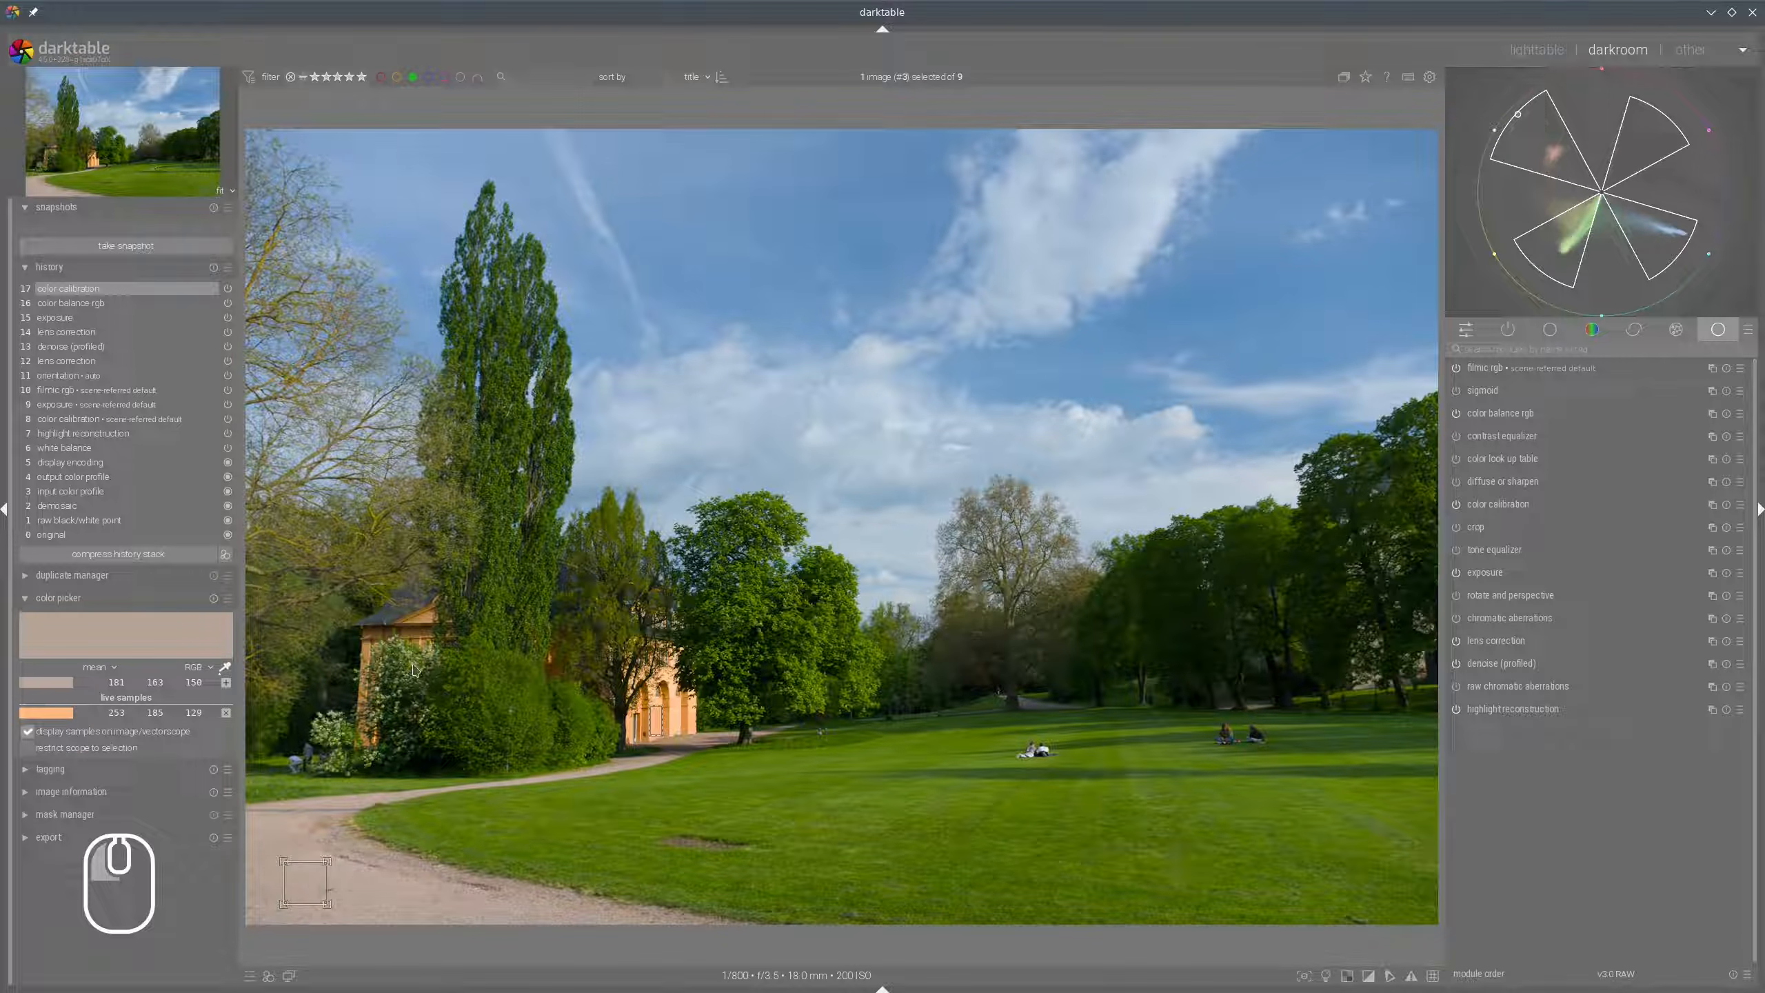
pyautogui.click(226, 682)
# Sample the yellow branch of the tree above the house roof and add its color as a live sample.
pyautogui.keyDown('ctrl'); pyautogui.scroll(3, 448, 532); pyautogui.keyUp('ctrl')
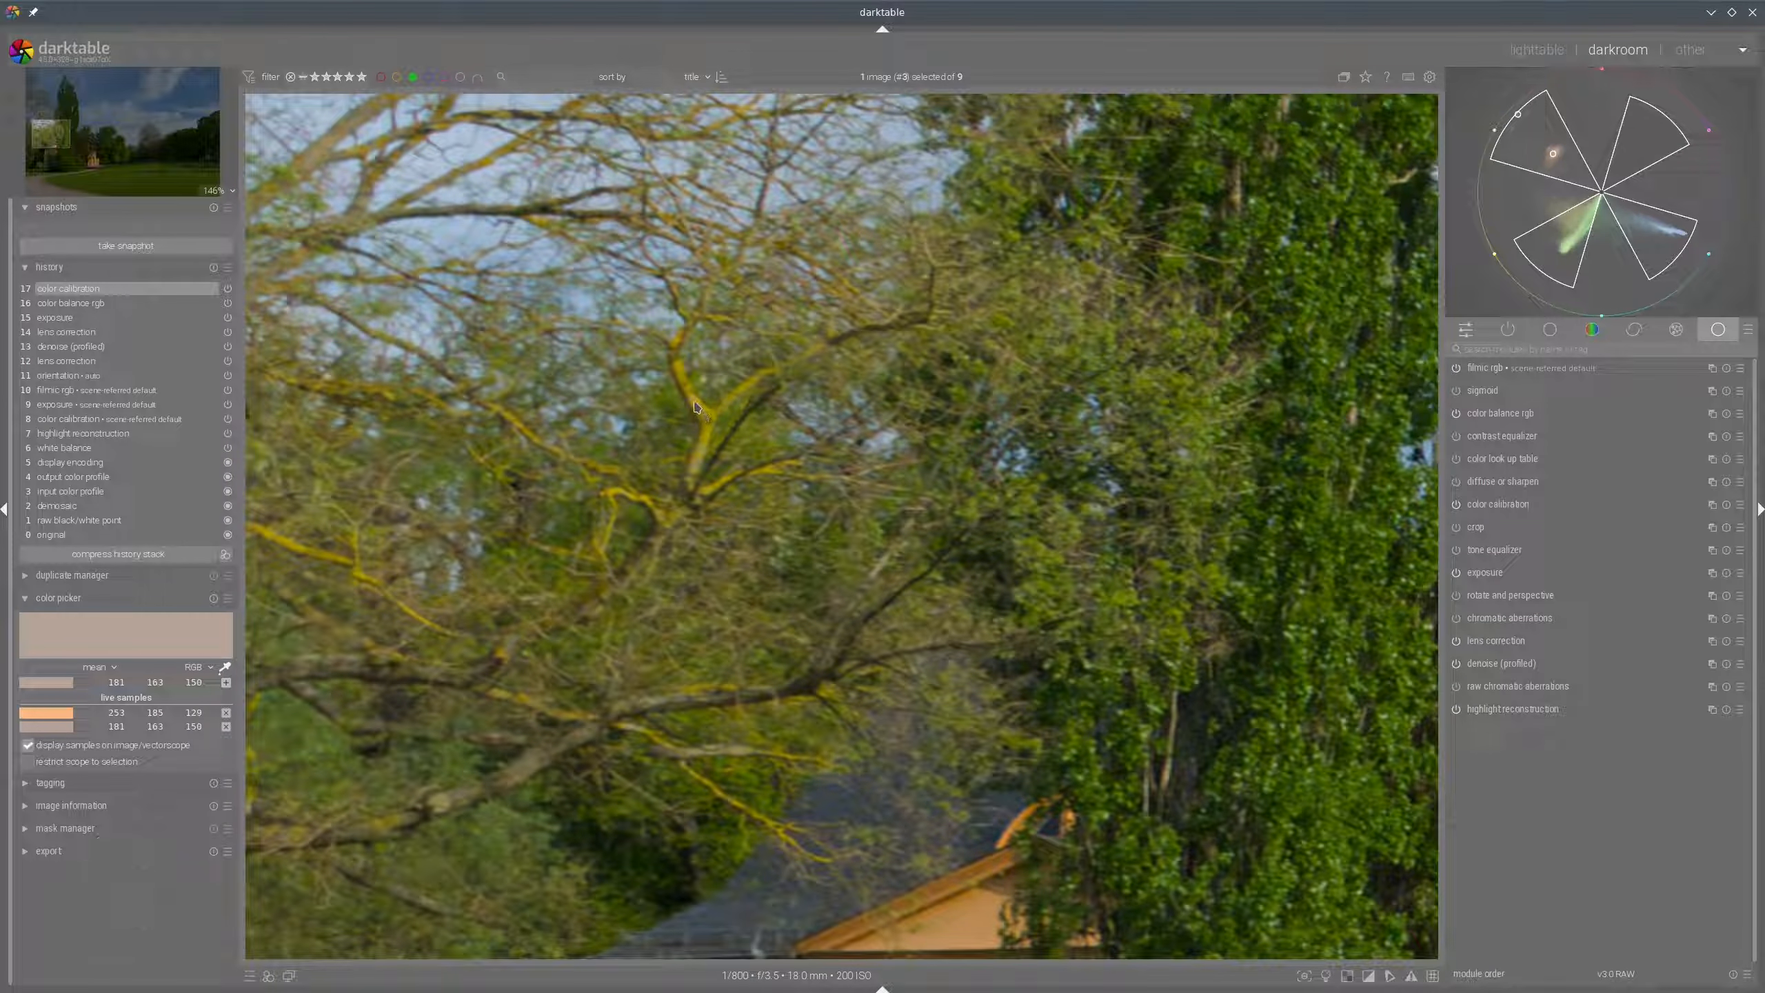
pyautogui.click(698, 410)
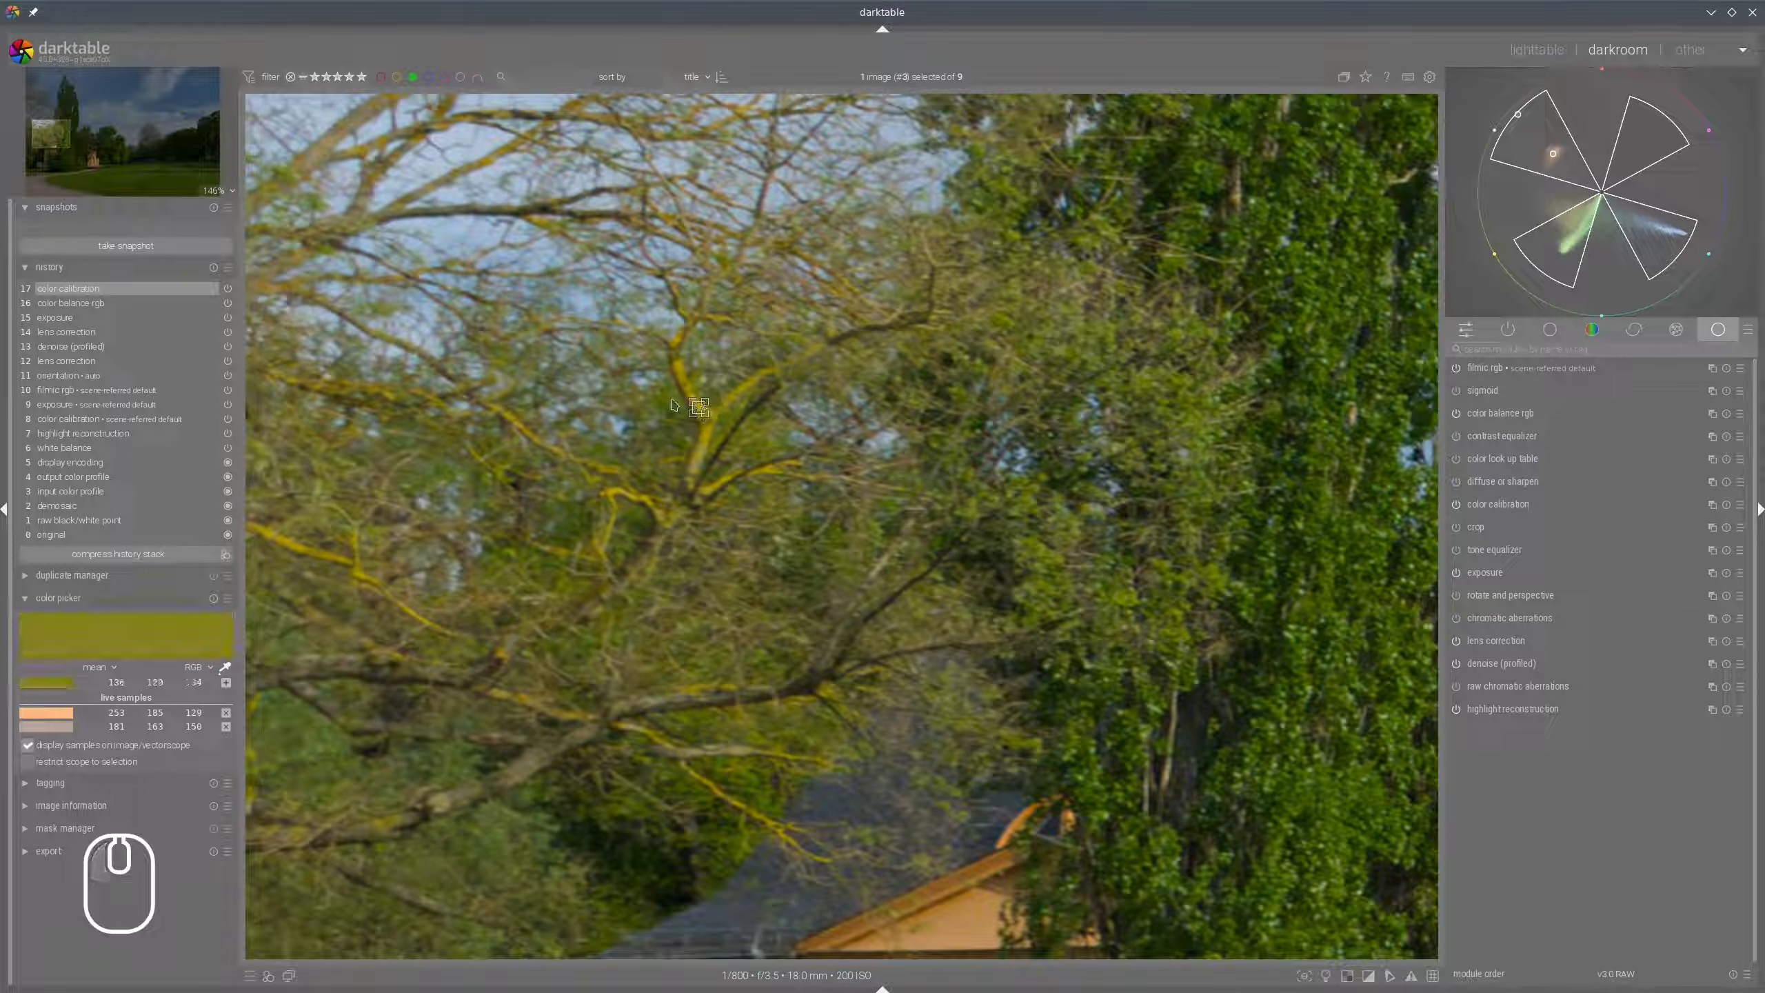
pyautogui.click(696, 411)
pyautogui.click(226, 682)
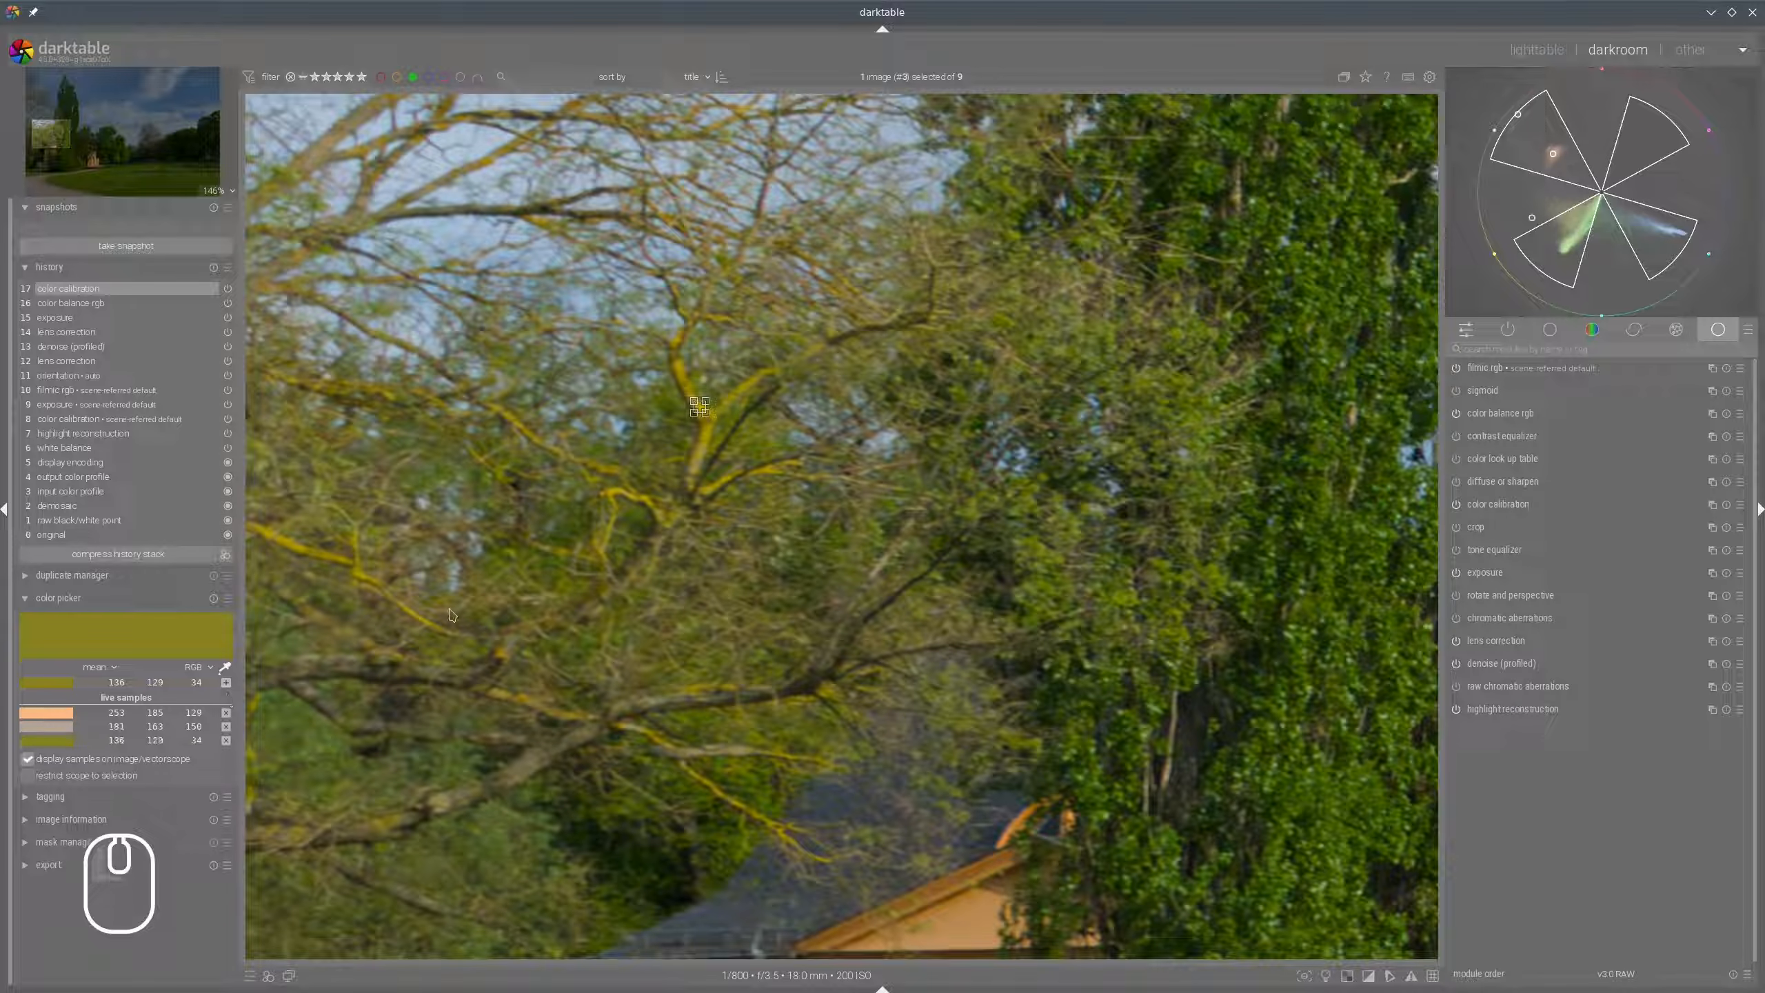
# Sample an area of the sunlit lawn and one of the dark trees behind it, adding both colors as live samples.
pyautogui.scroll(-8, 827, 814)
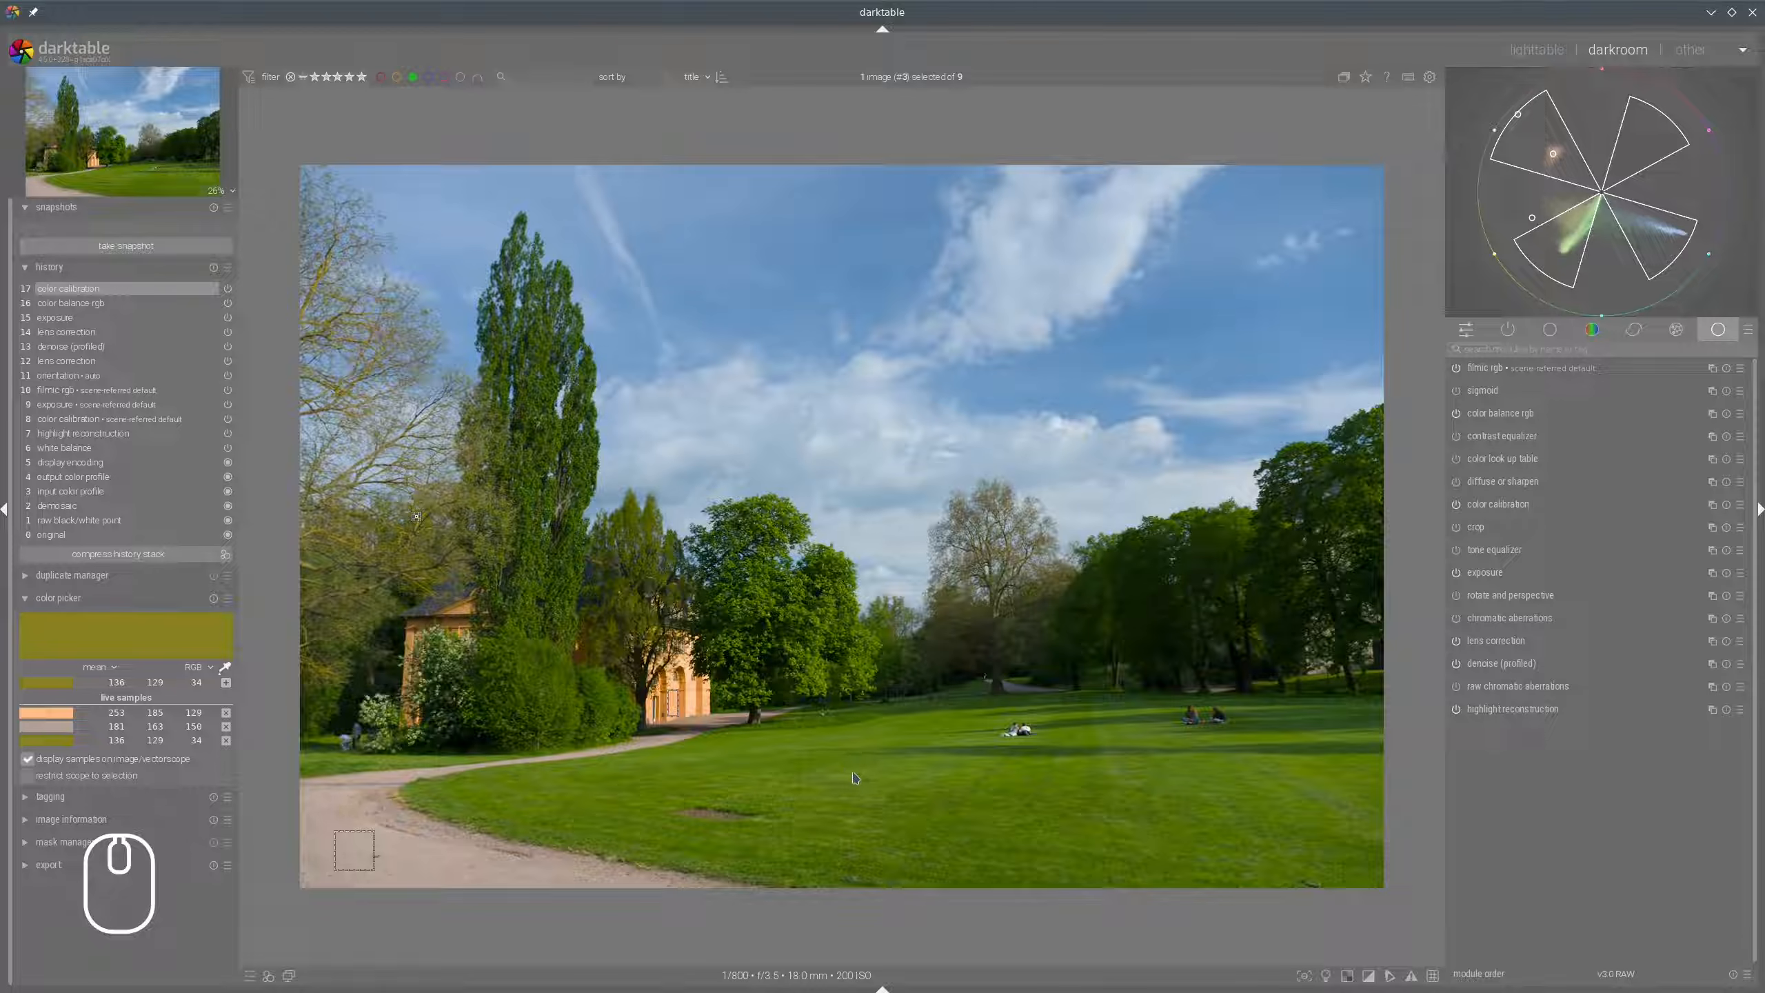
pyautogui.moveTo(854, 771); pyautogui.dragTo(907, 802)
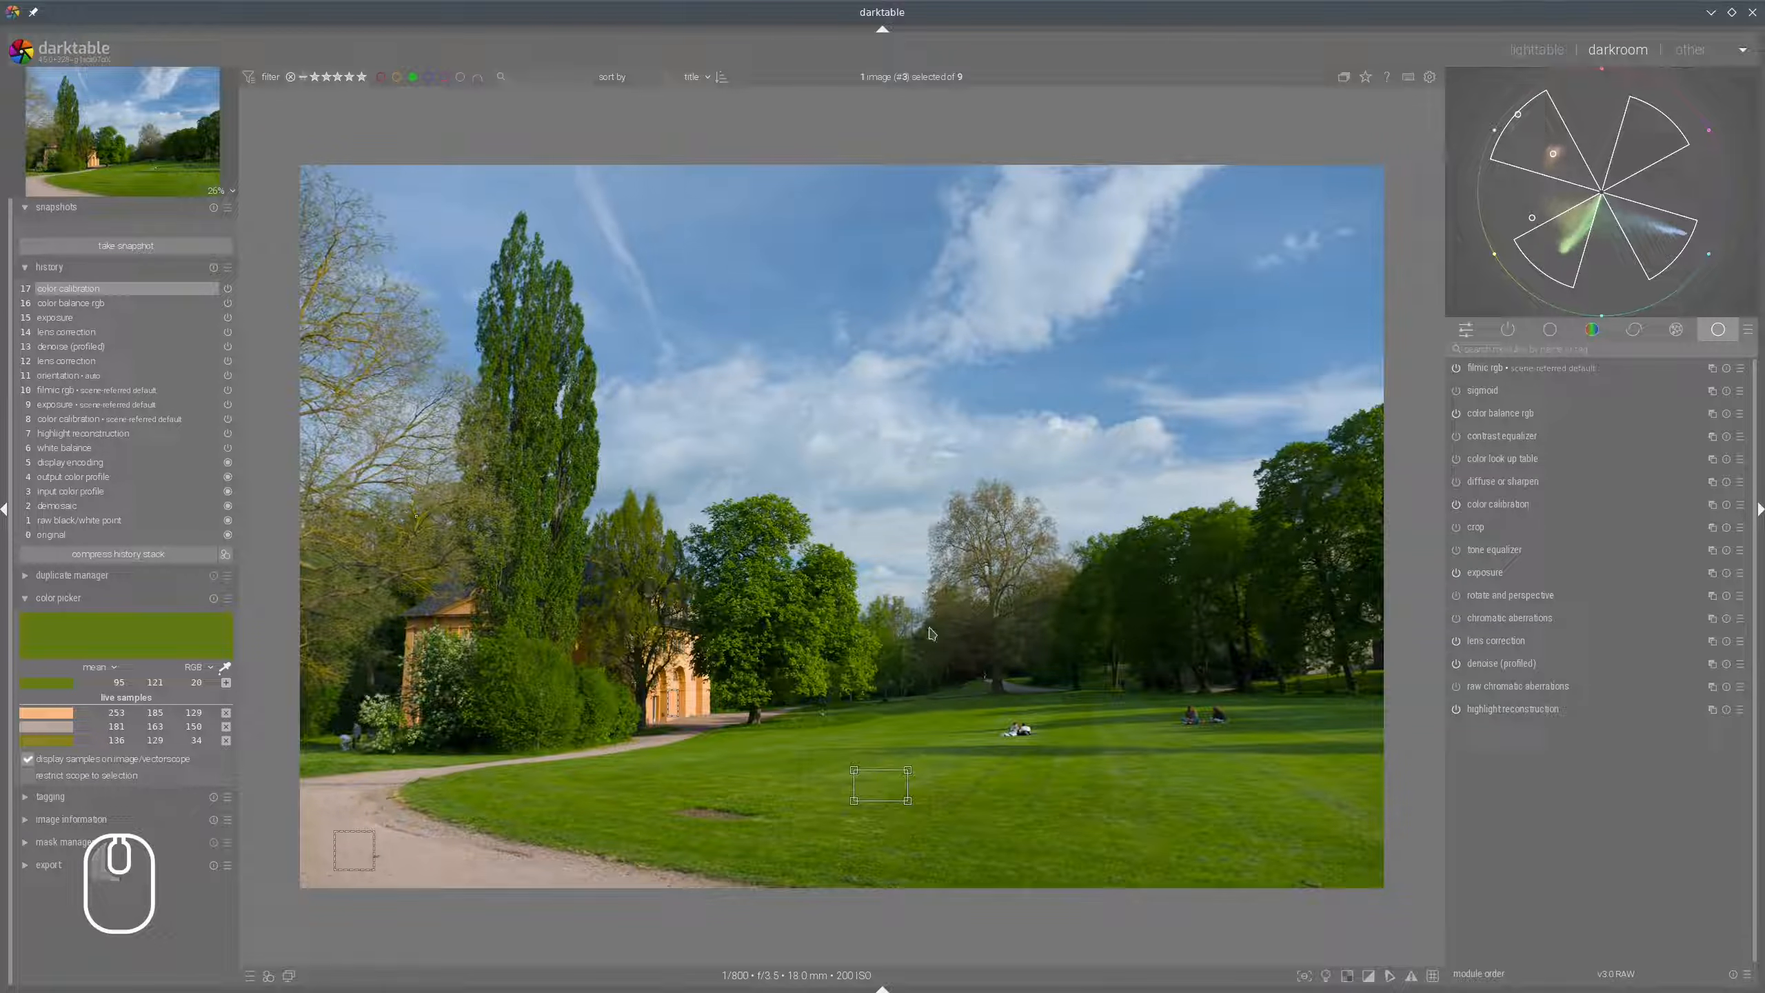
pyautogui.click(226, 682)
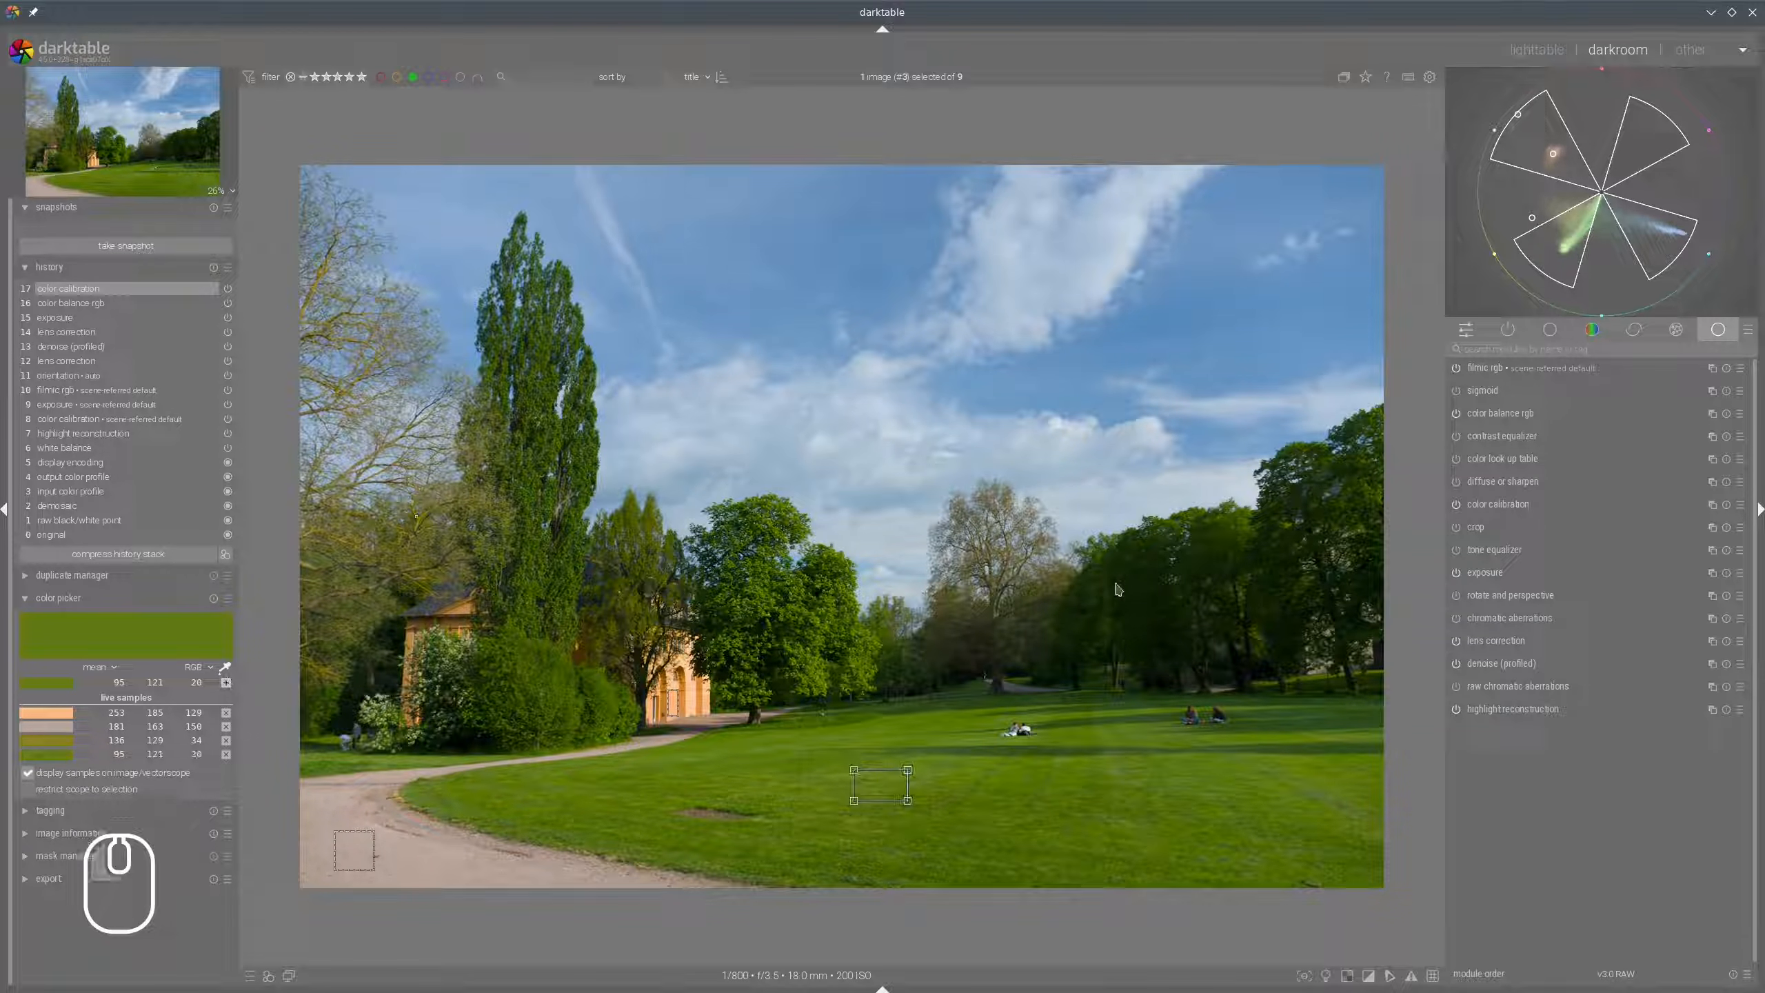
pyautogui.moveTo(1119, 593); pyautogui.dragTo(1149, 629)
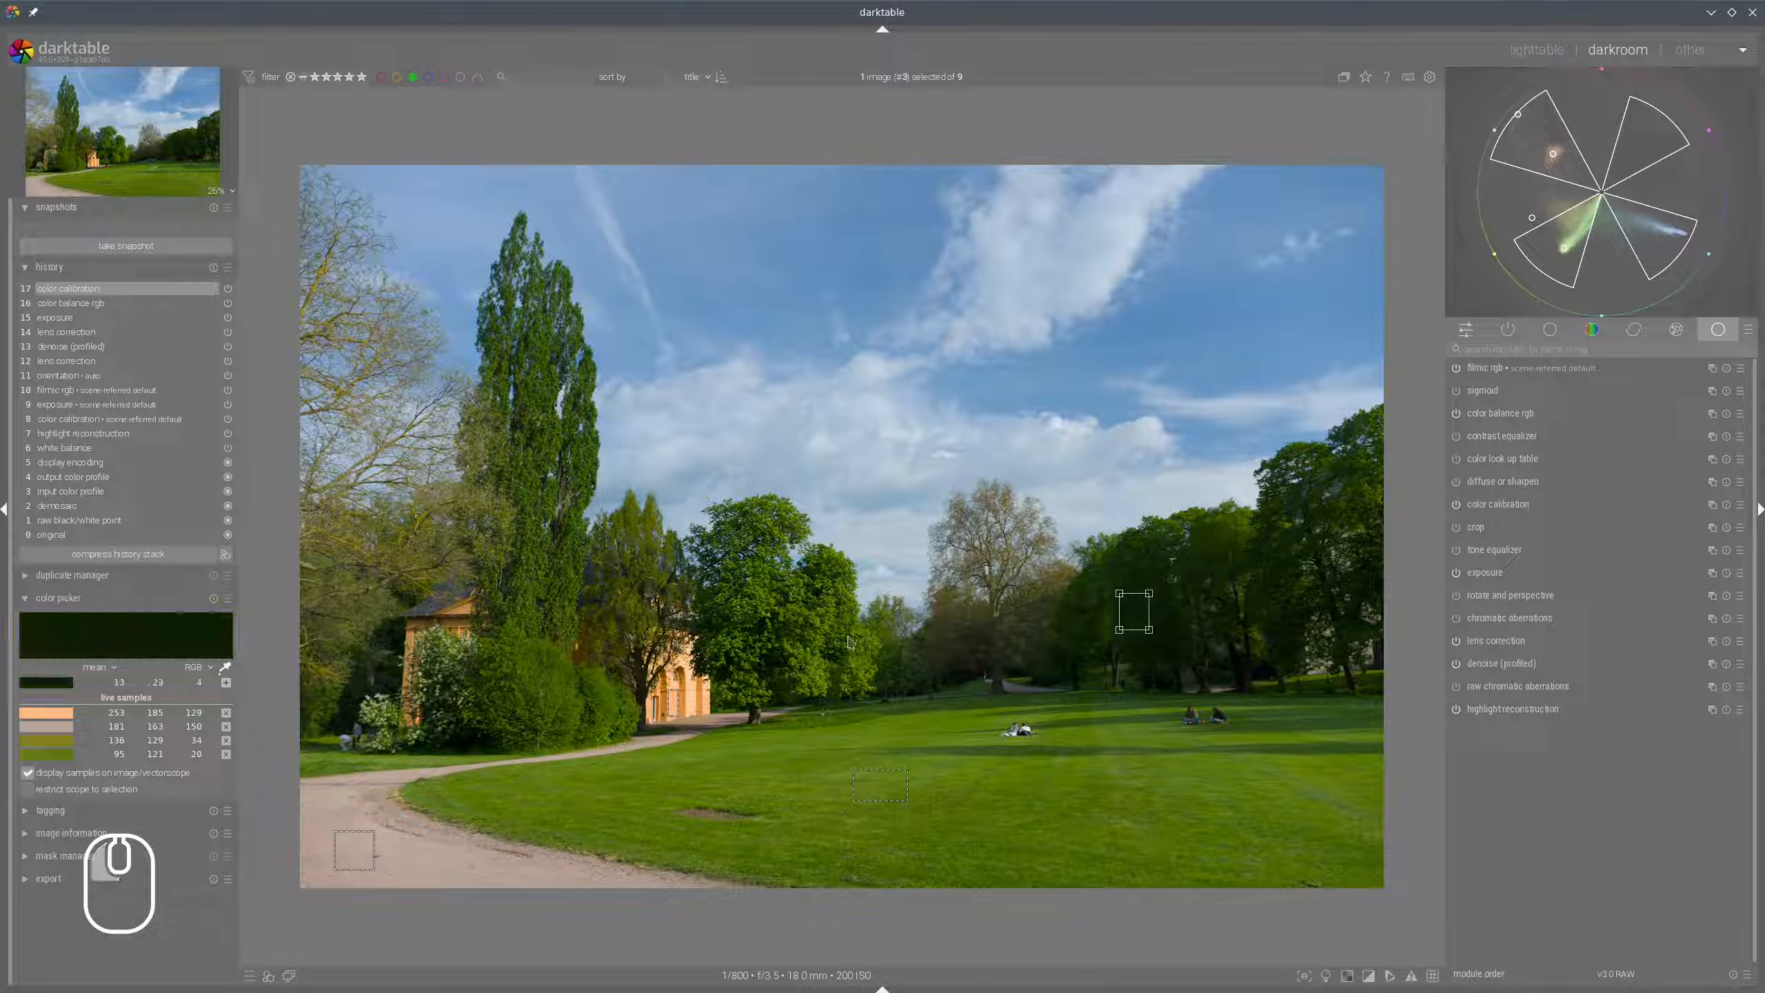
pyautogui.click(227, 682)
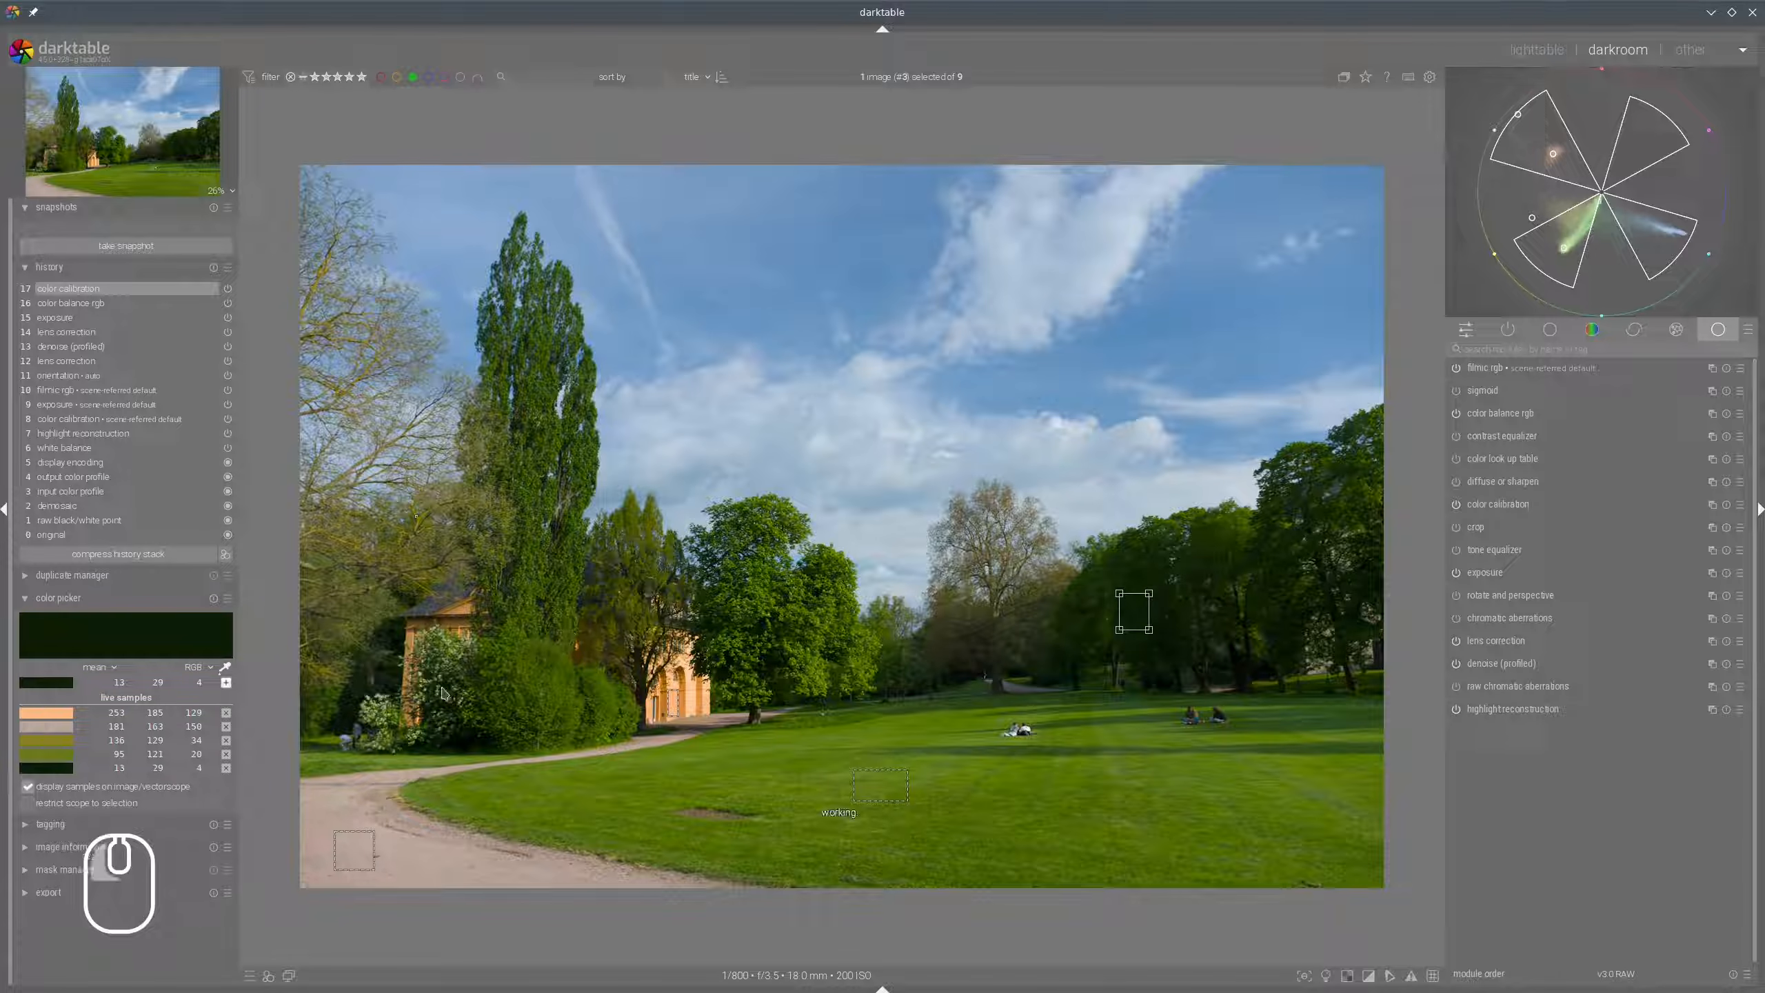
# Sample an area of the white clouds and one of the blue sky, adding both colors as live samples.
pyautogui.moveTo(1058, 425); pyautogui.dragTo(1098, 471)
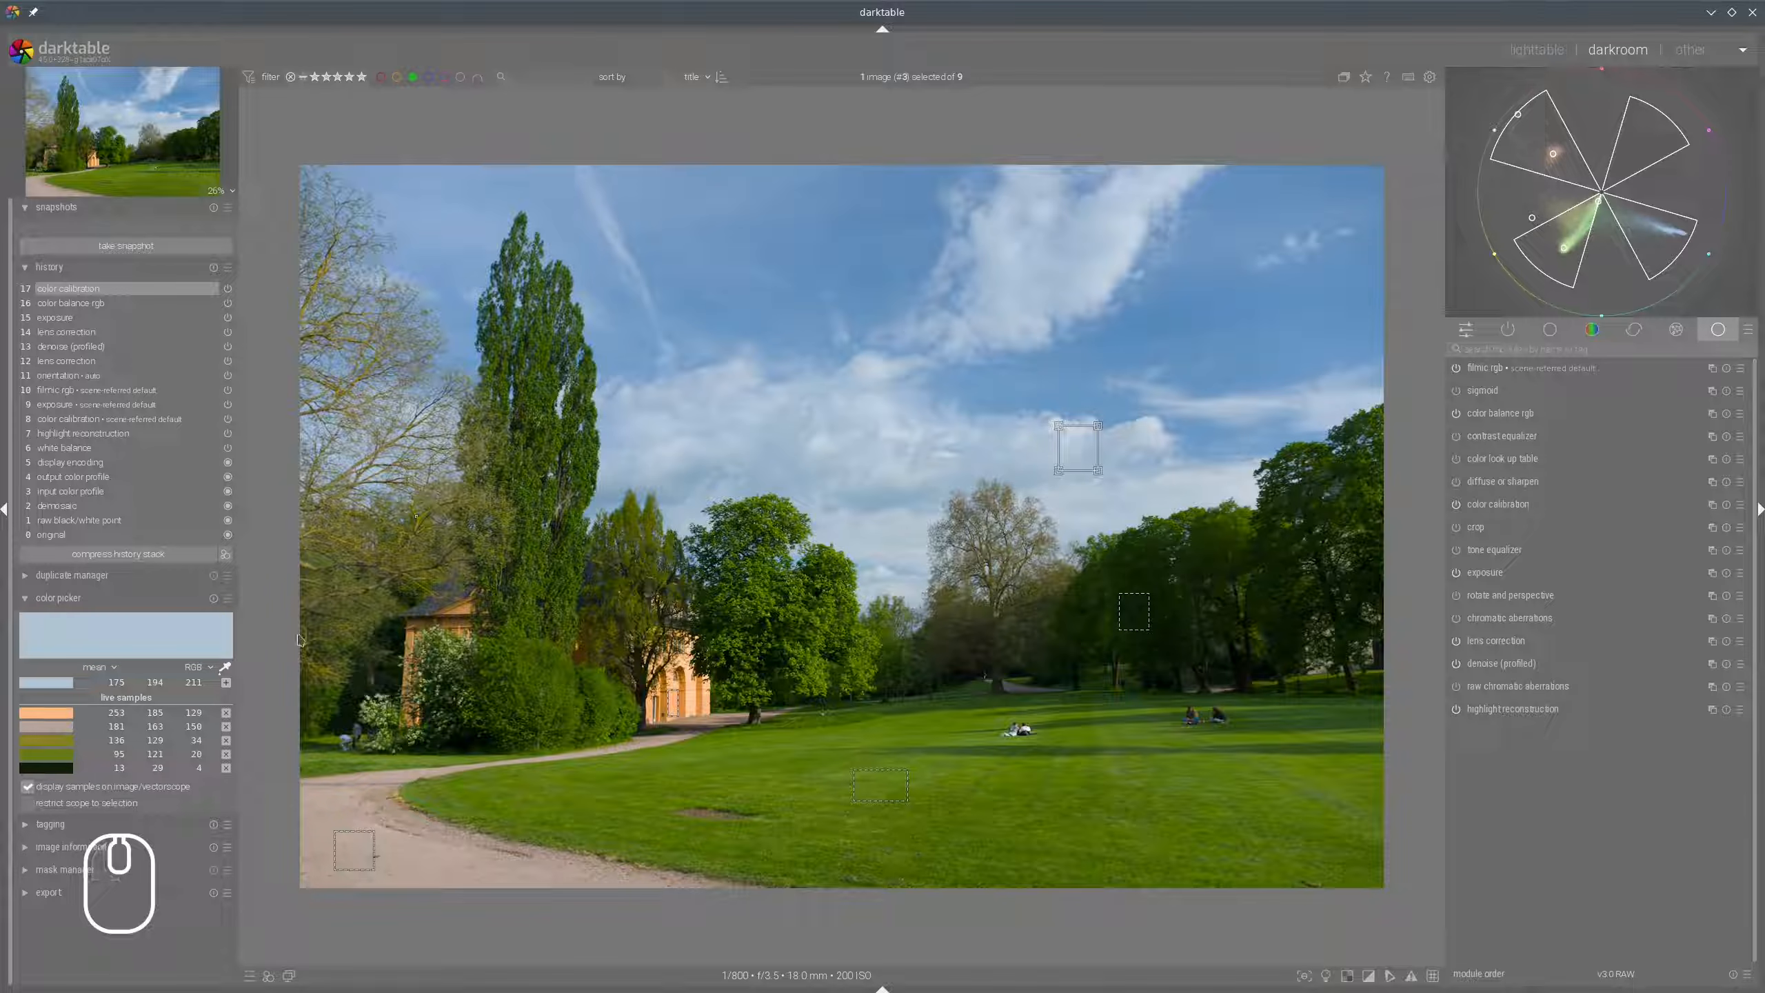
pyautogui.click(226, 682)
pyautogui.moveTo(1146, 312)
pyautogui.mouseDown()
pyautogui.moveTo(1200, 346)
pyautogui.moveTo(1201, 305)
pyautogui.mouseUp()
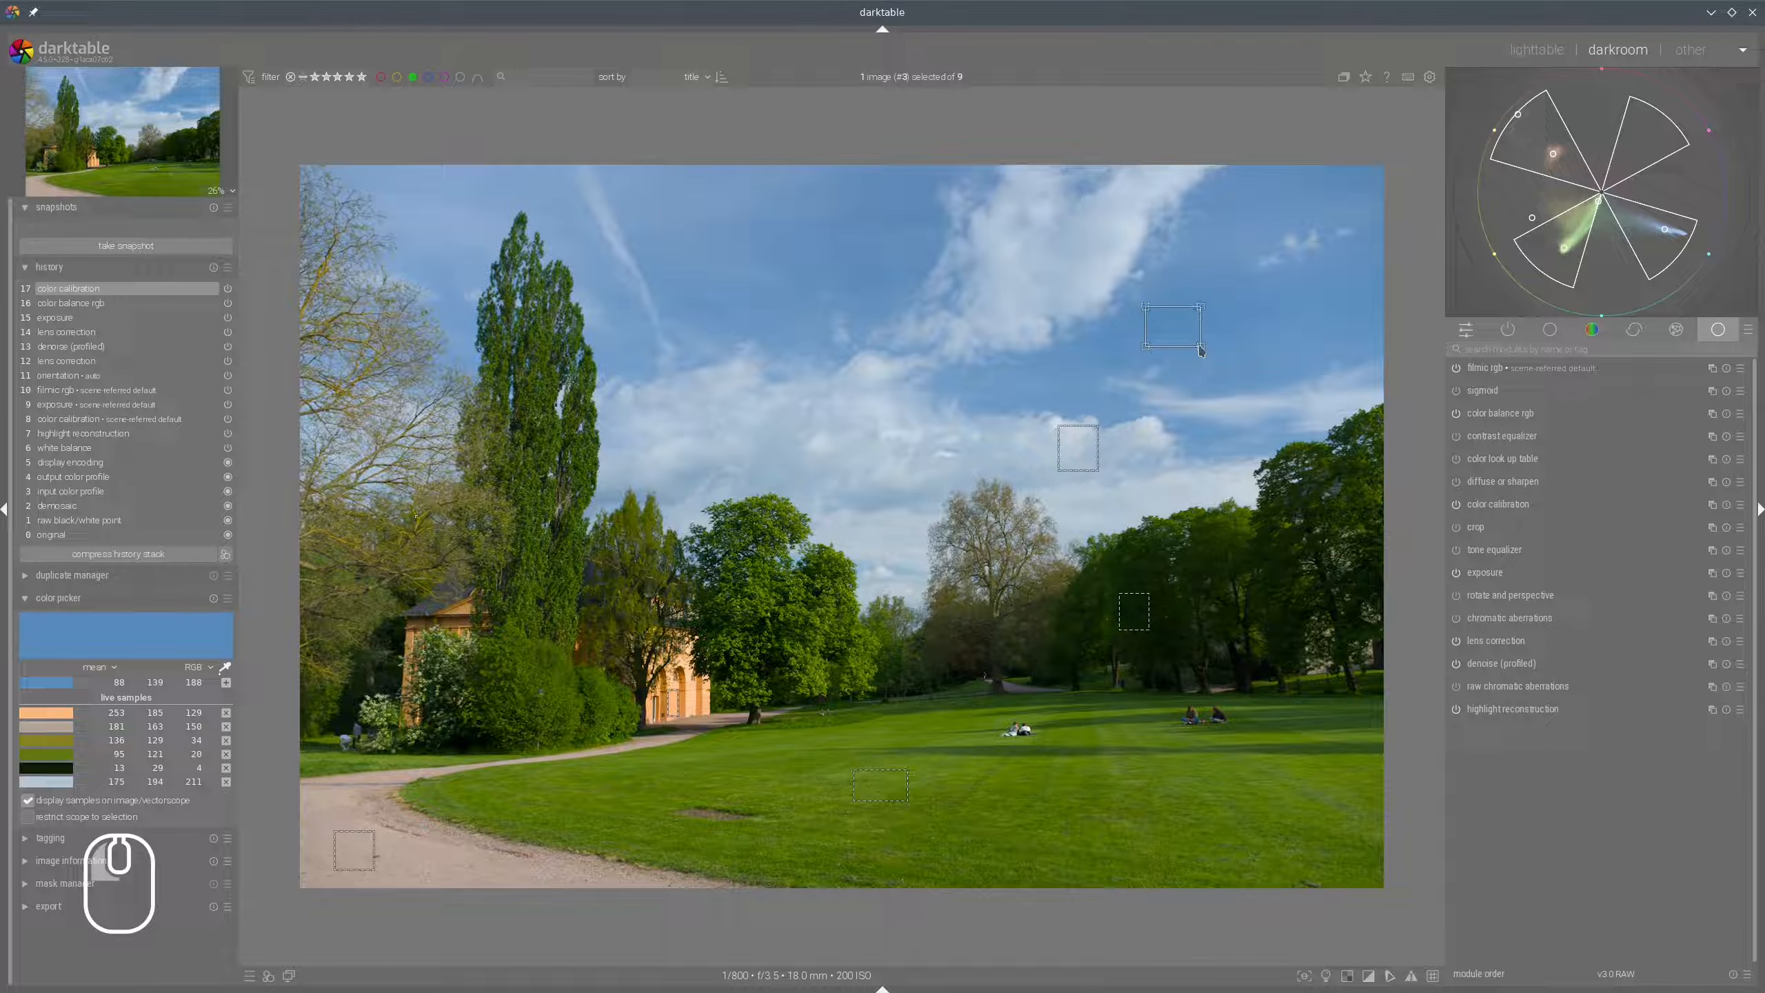
pyautogui.click(226, 682)
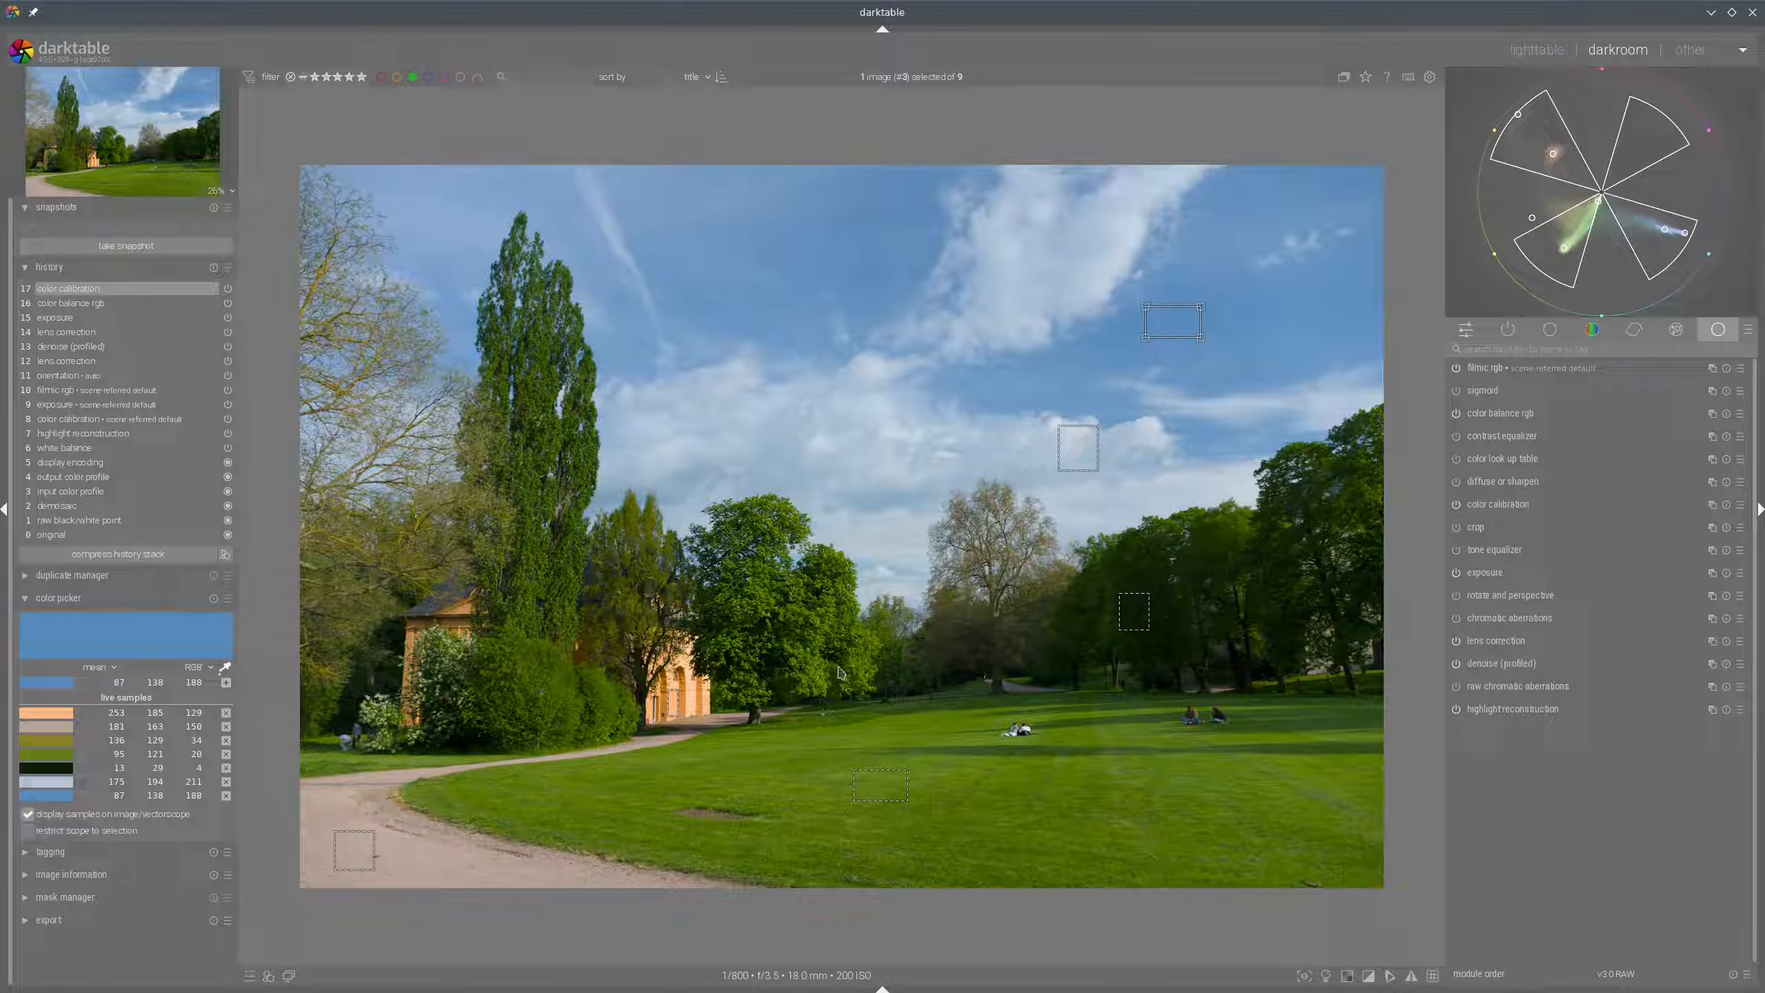
# Compare the live sample markers with the square harmony guide on the vectorscope, focusing on the gravel path and house colors.
pyautogui.moveTo(1528, 147)
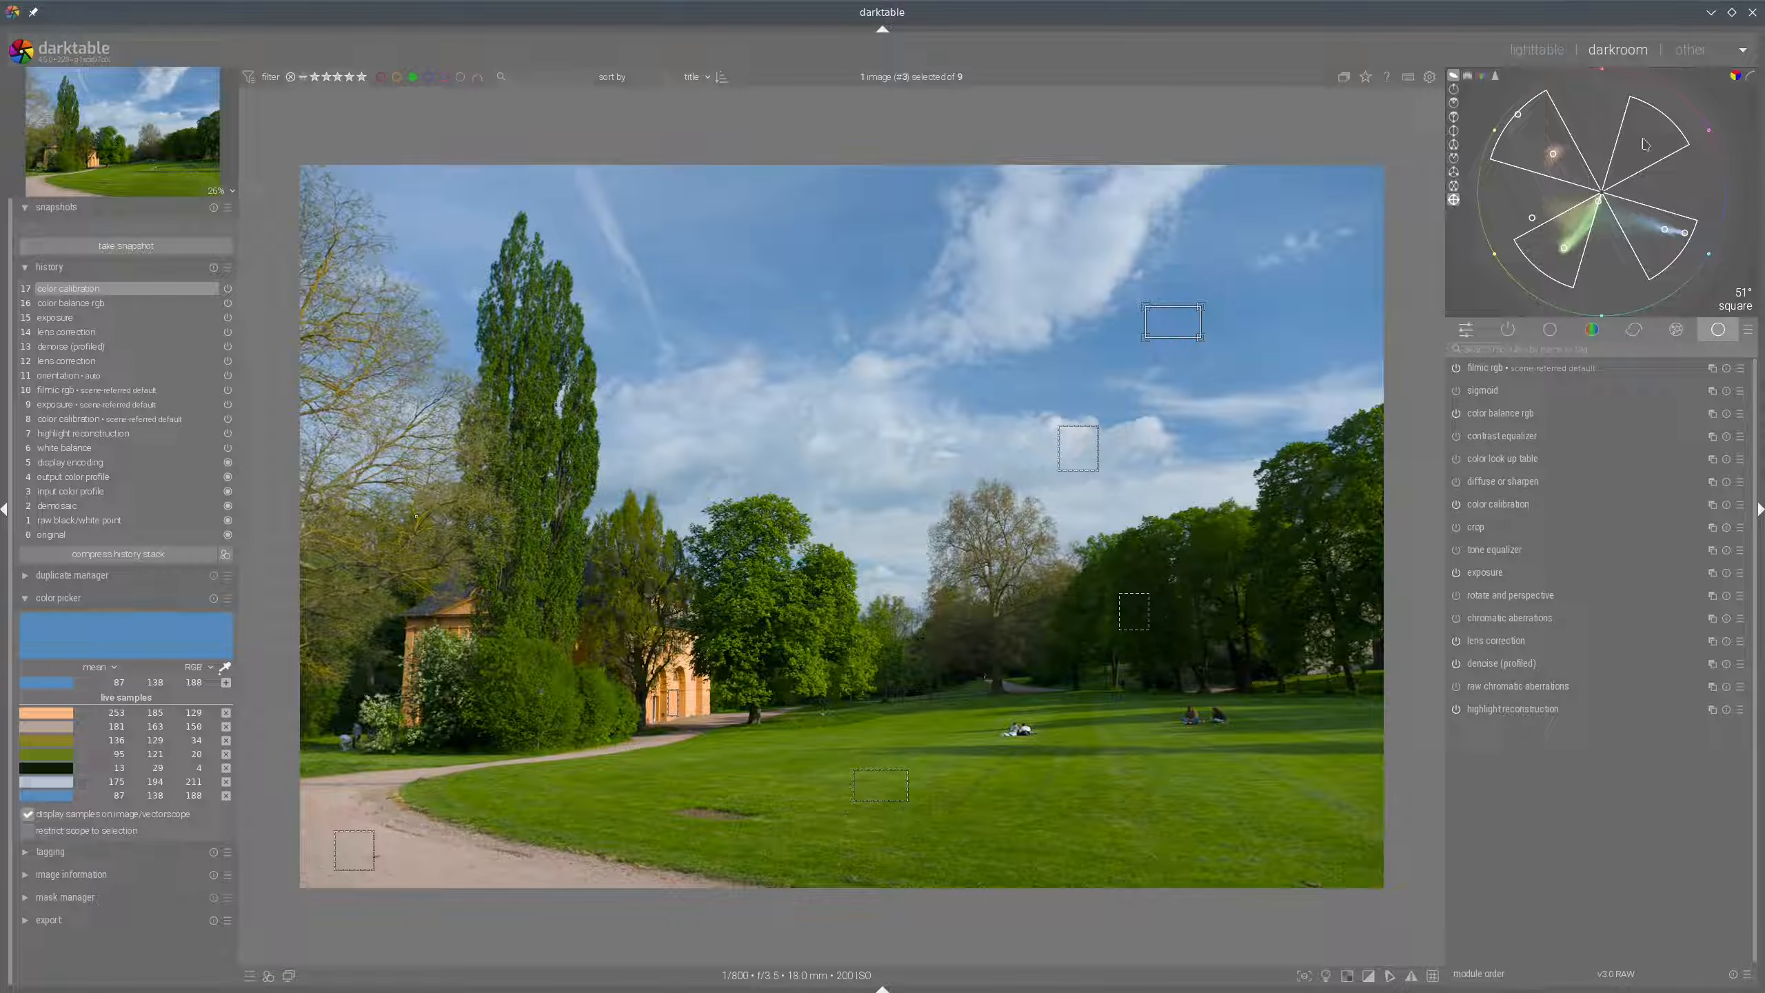
pyautogui.moveTo(1643, 131); pyautogui.dragTo(1650, 160)
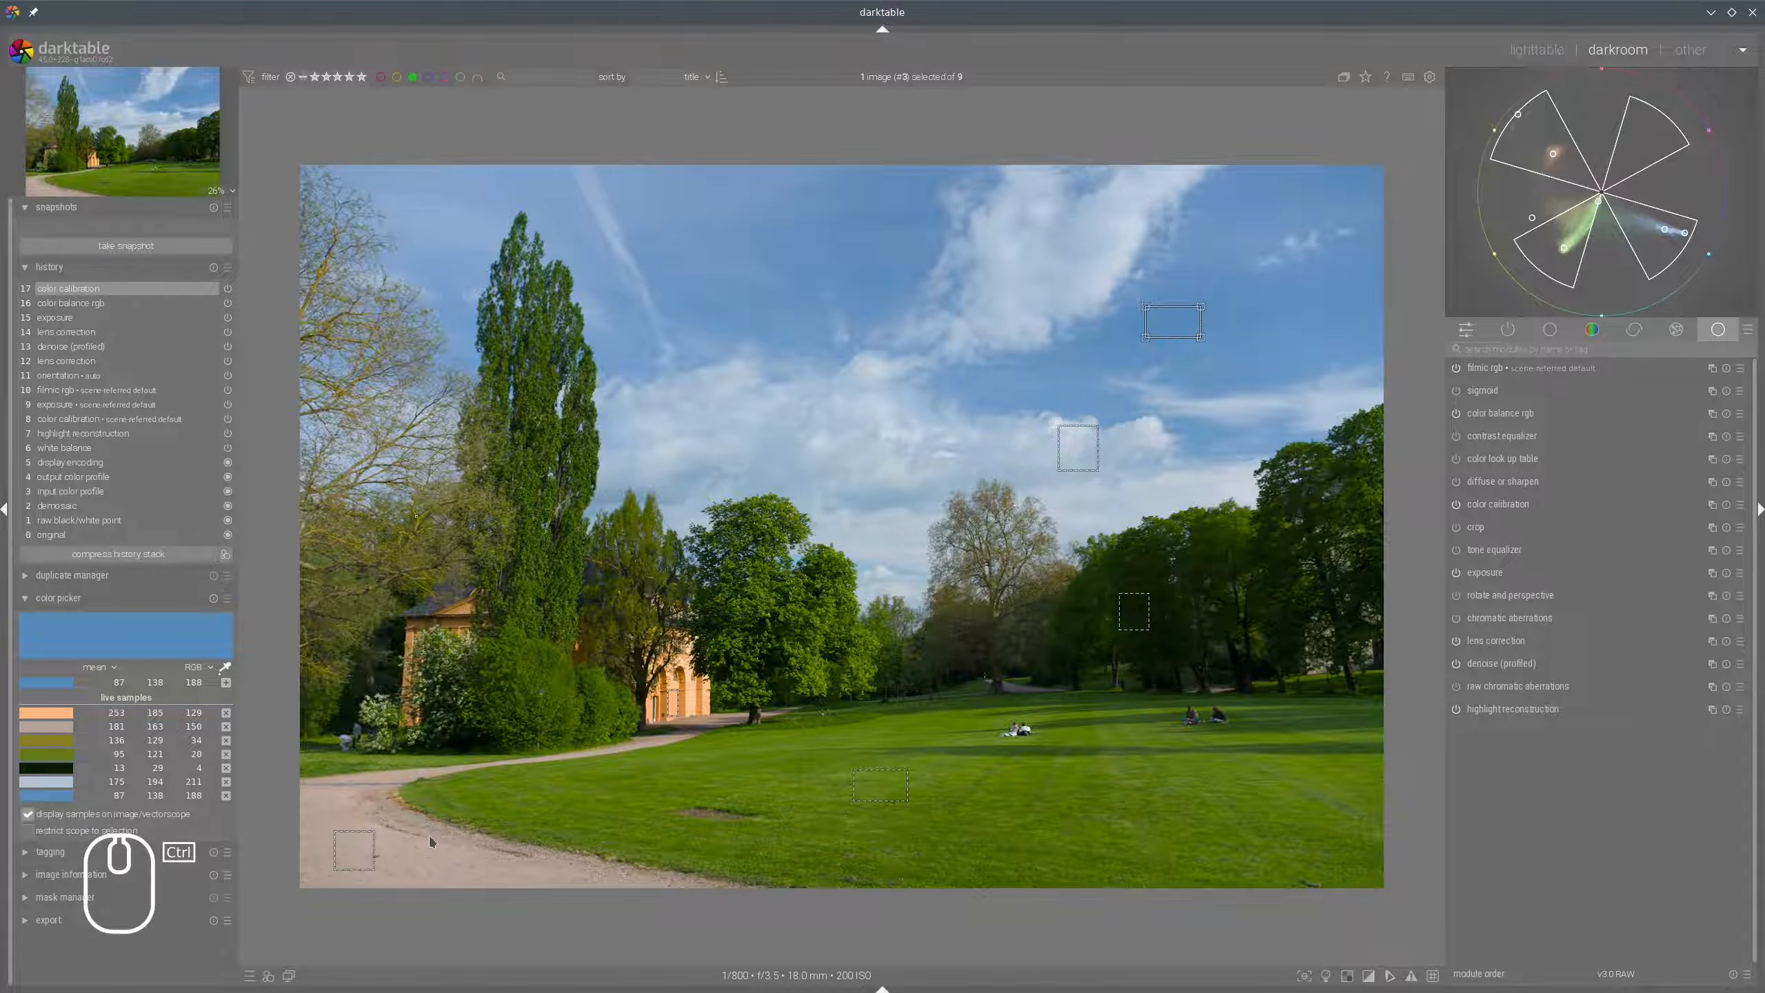
pyautogui.scroll(1, 435, 839)
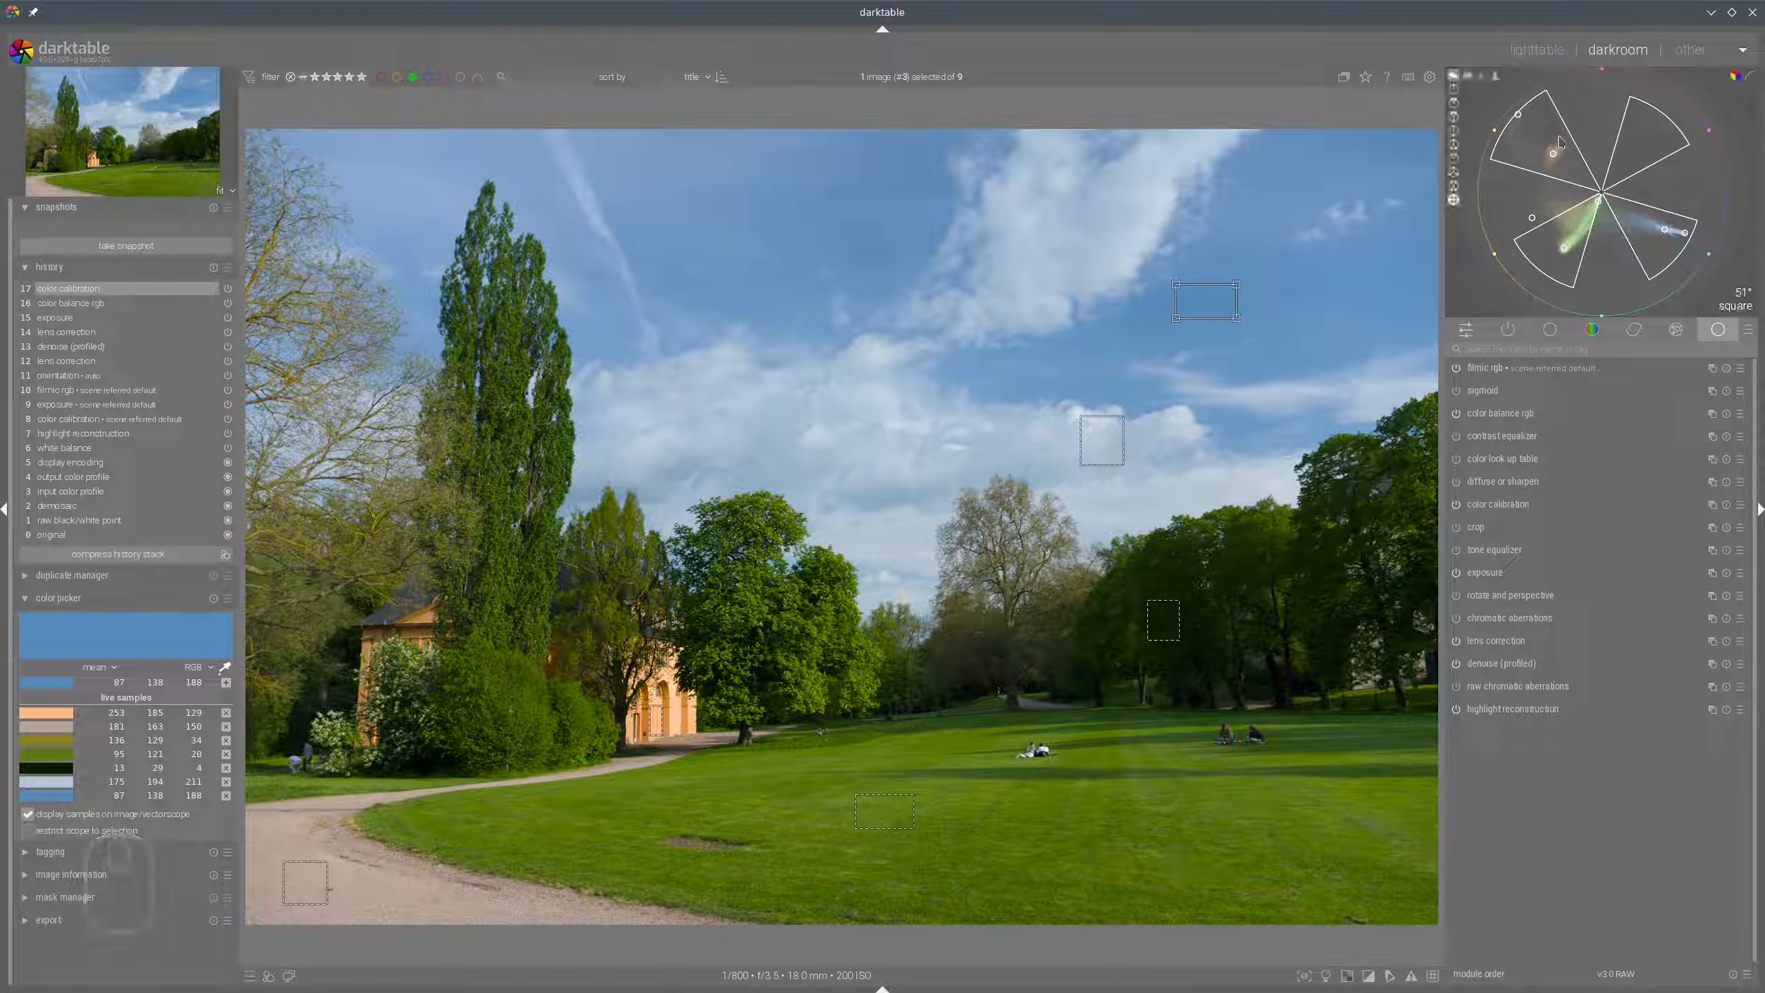
pyautogui.moveTo(1558, 137)
pyautogui.mouseDown()
pyautogui.moveTo(1553, 171)
pyautogui.moveTo(1540, 147)
pyautogui.mouseUp()
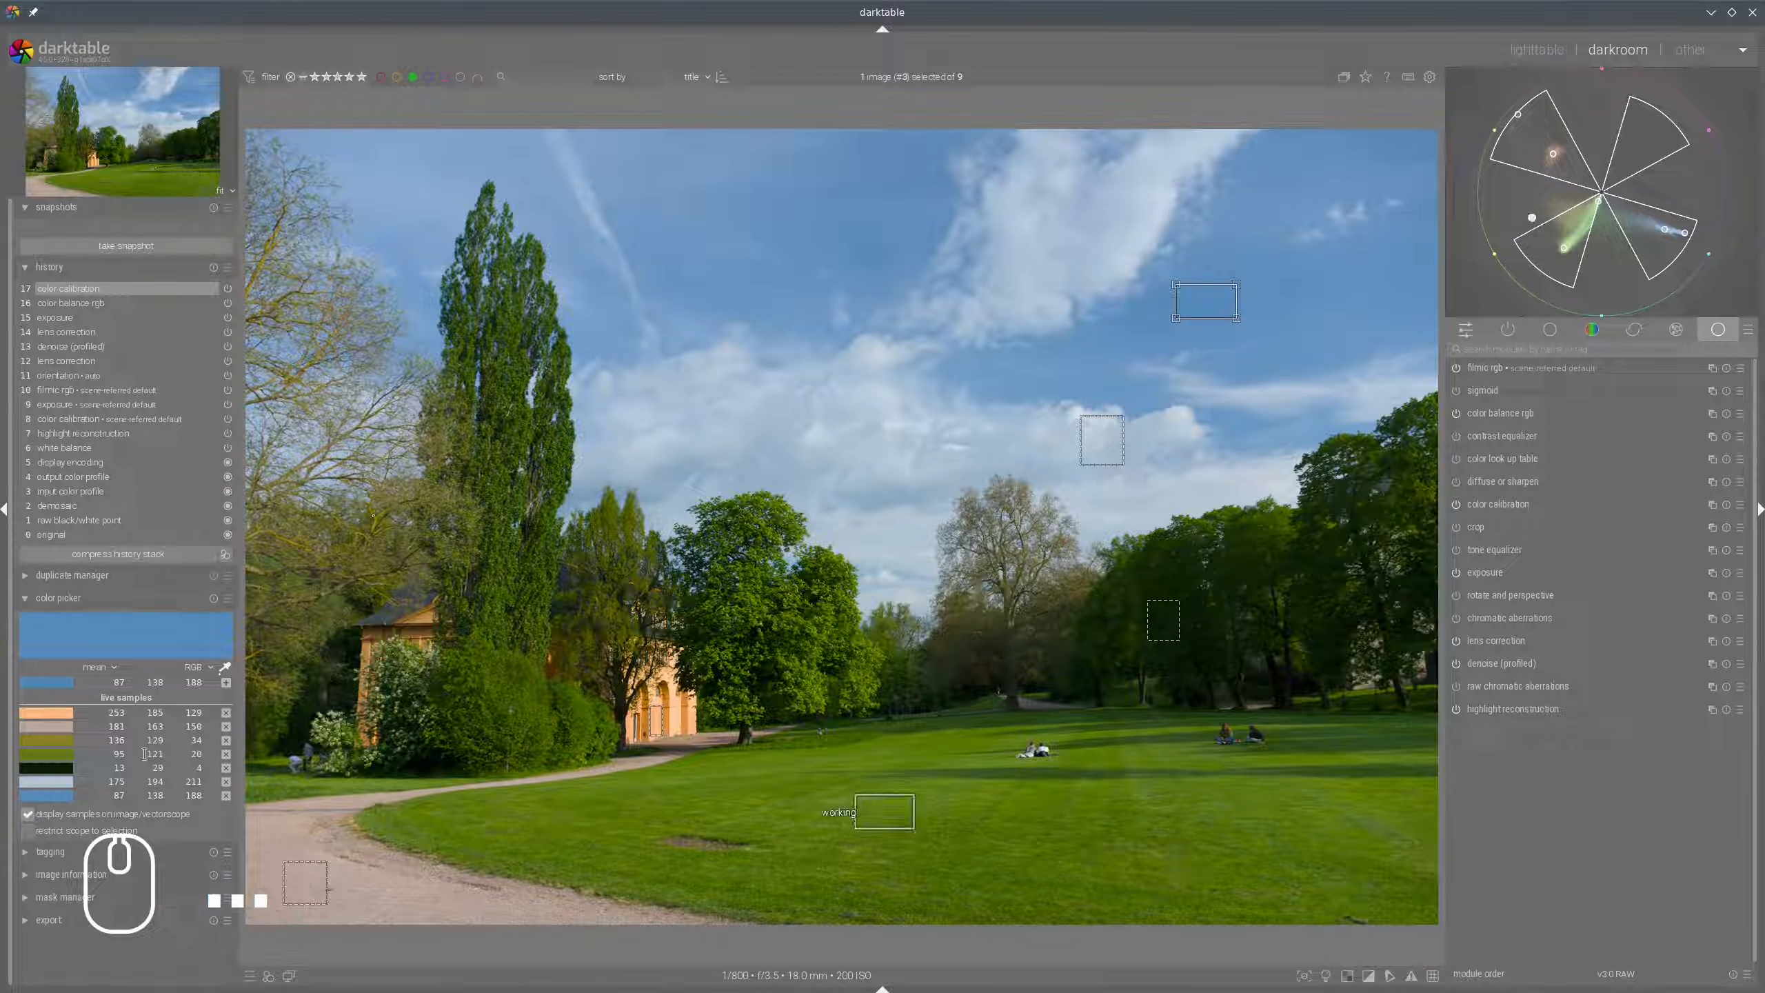
pyautogui.click(46, 727)
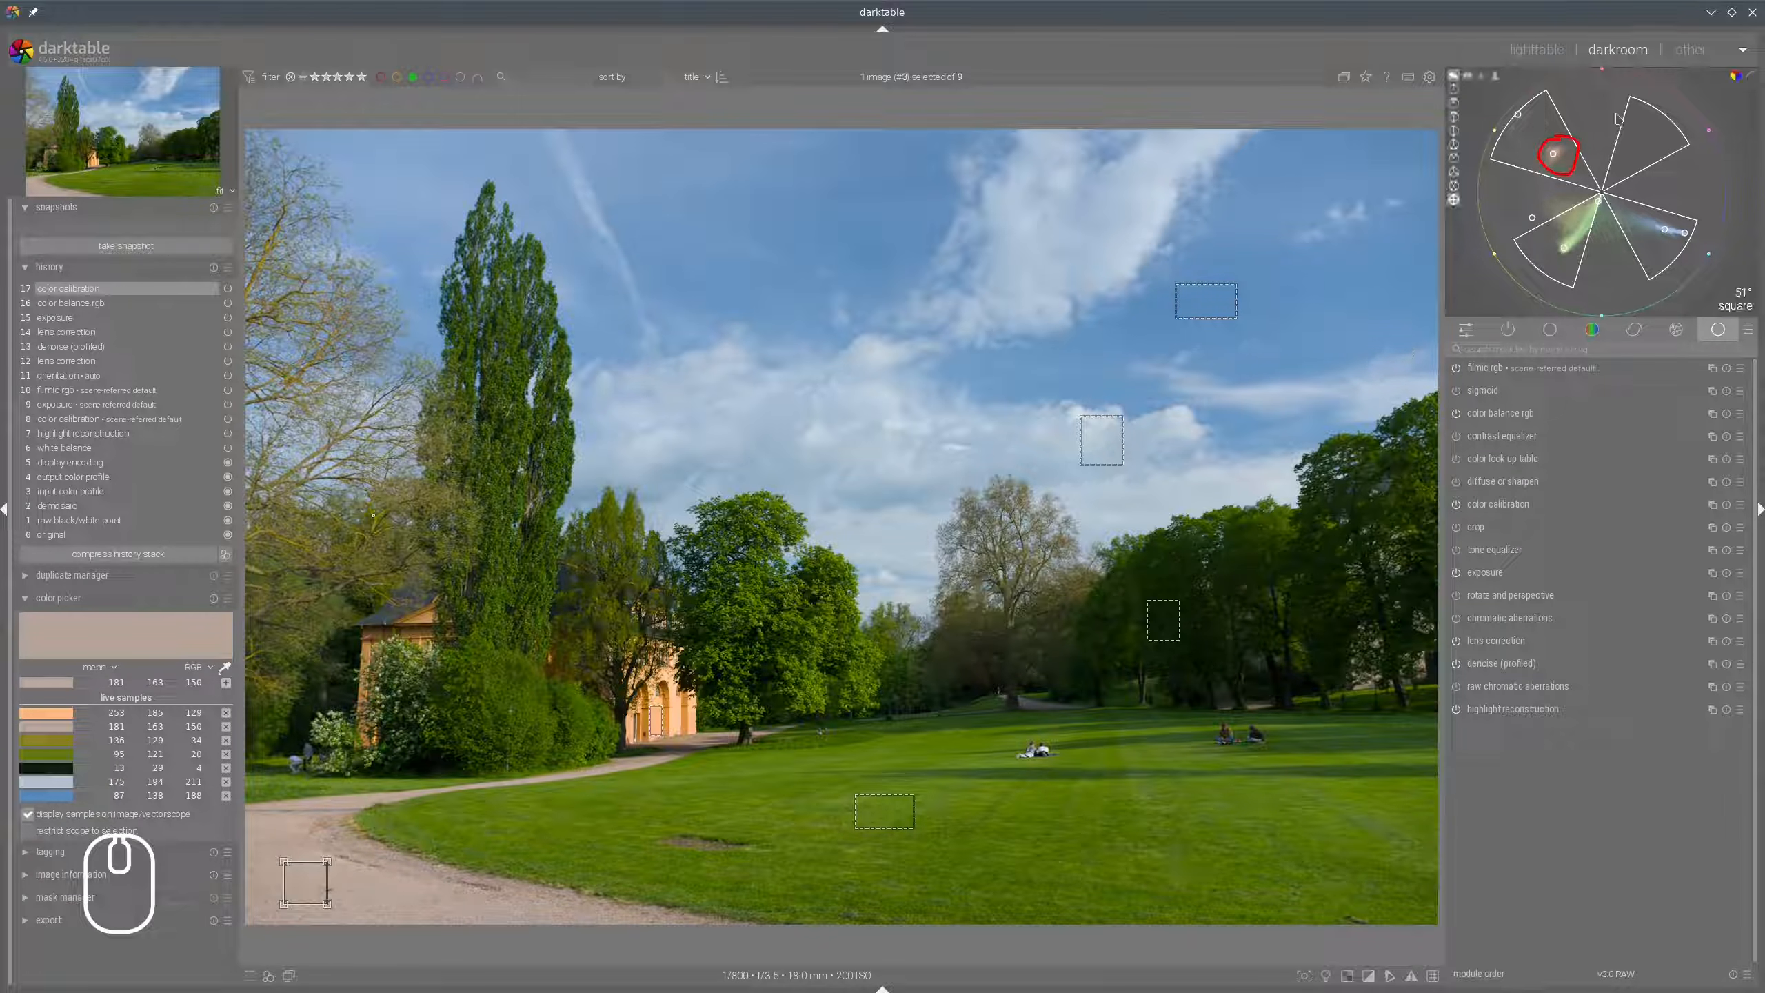
pyautogui.moveTo(1578, 144)
pyautogui.mouseDown()
pyautogui.moveTo(1638, 148)
pyautogui.moveTo(1622, 148)
pyautogui.mouseUp()
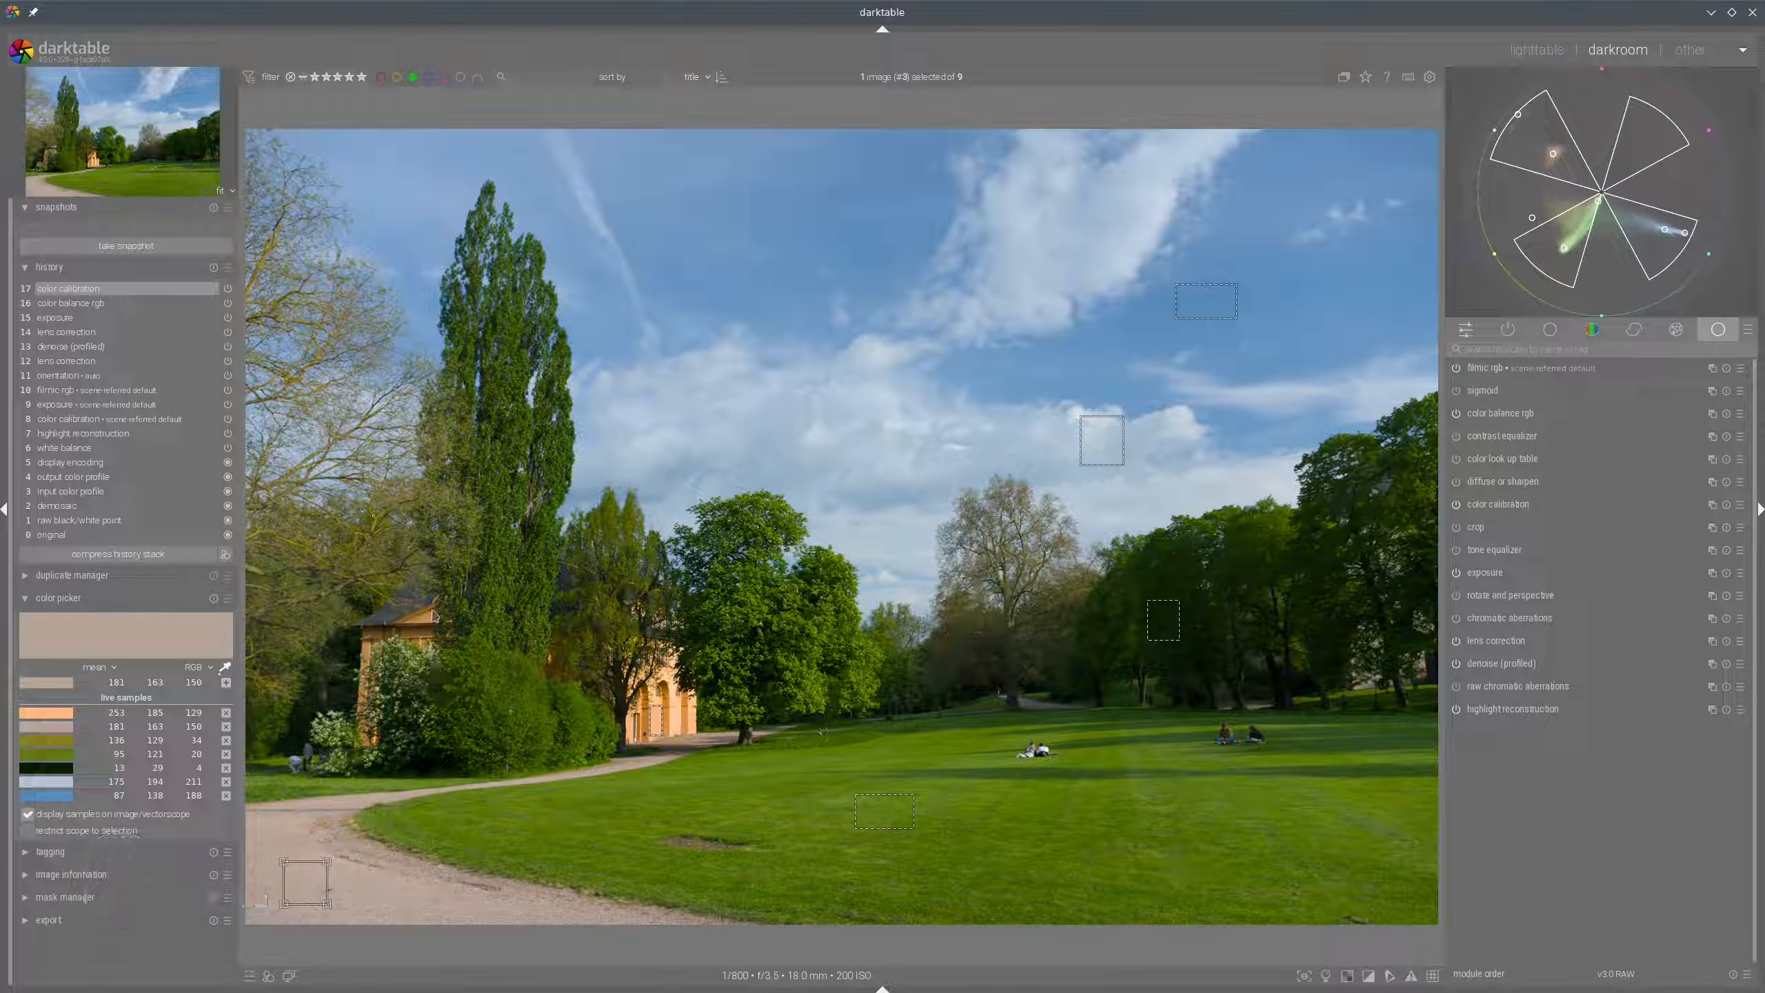
pyautogui.moveTo(414, 555); pyautogui.dragTo(382, 623)
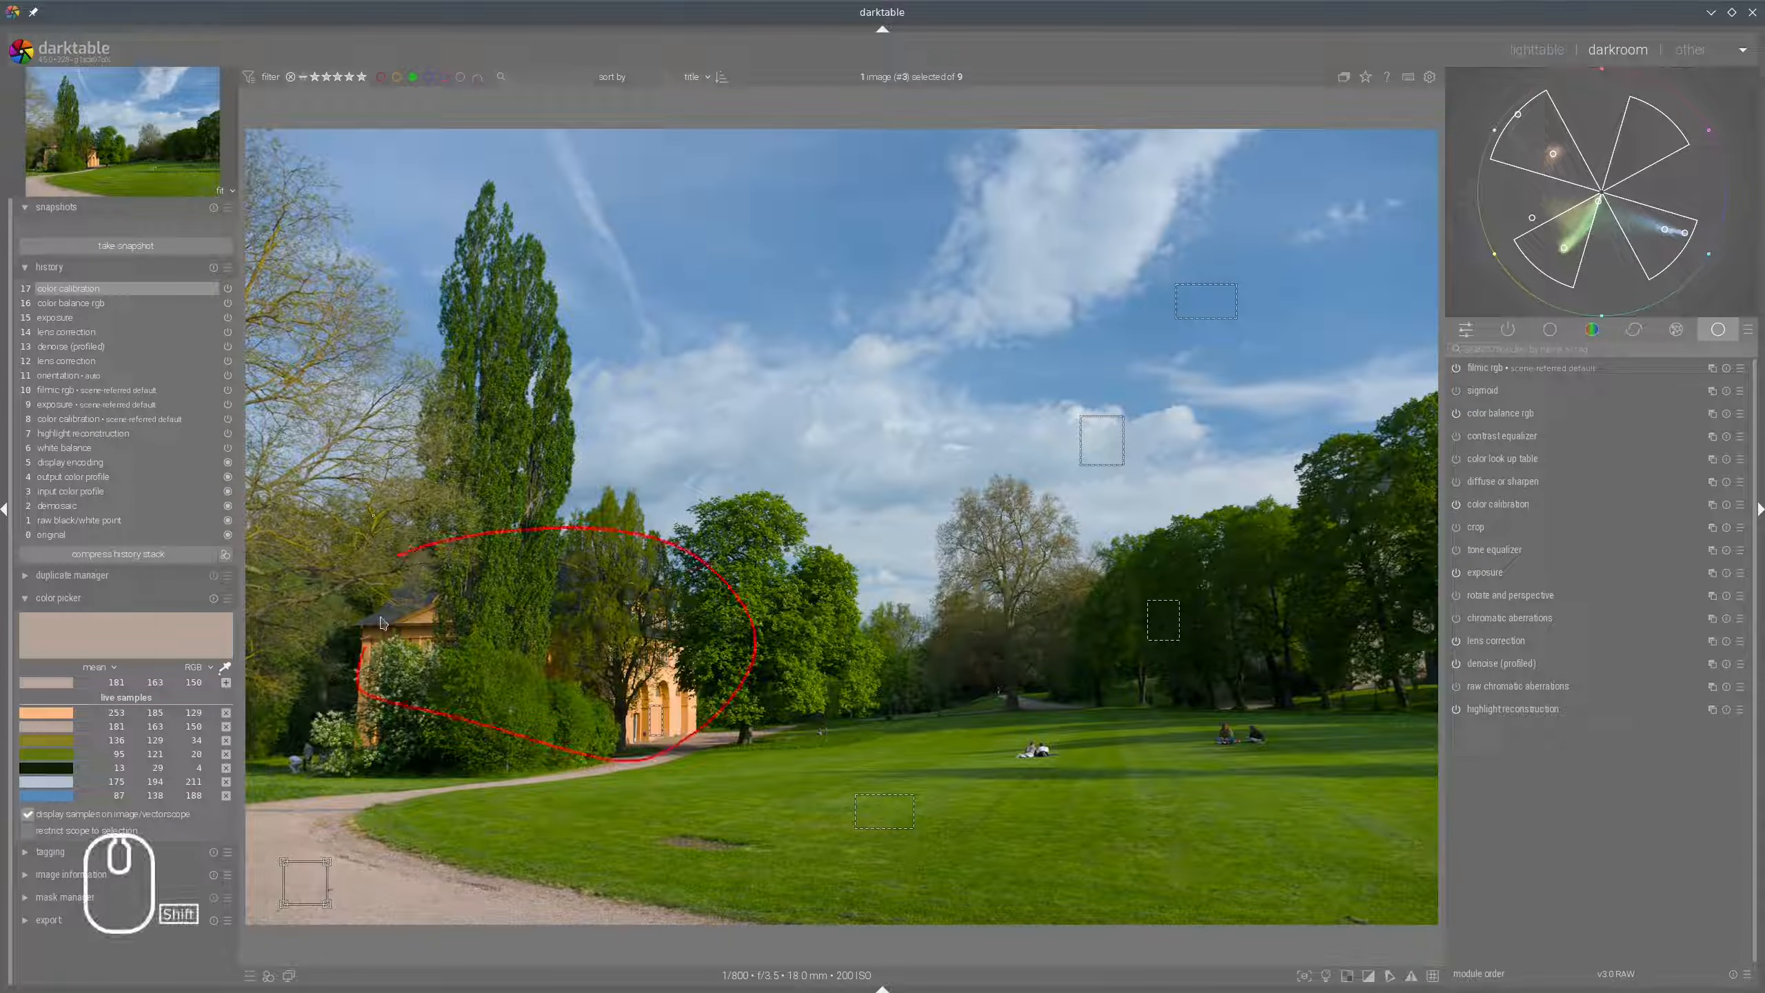
pyautogui.moveTo(278, 780)
pyautogui.mouseDown()
pyautogui.moveTo(732, 800)
pyautogui.moveTo(310, 783)
pyautogui.mouseUp()
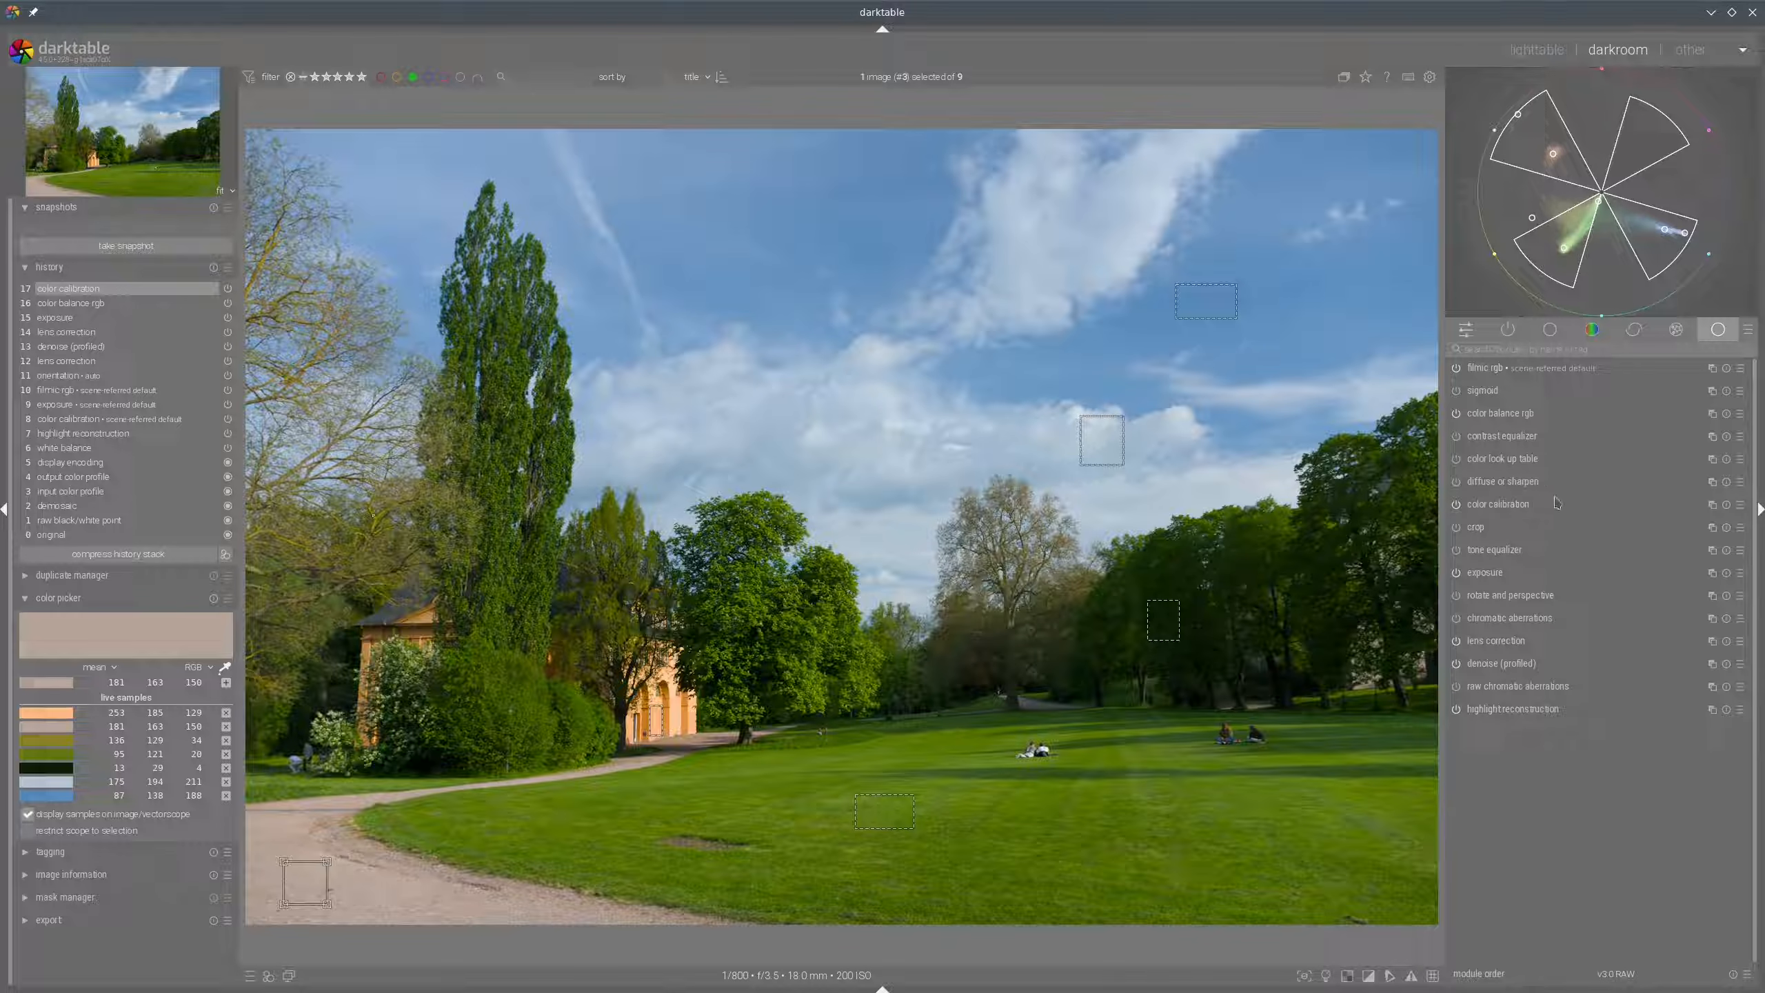
# Create a new color calibration instance with a drawn and parametric mask, and choose the hz hue channel for the mask.
pyautogui.click(1712, 504)
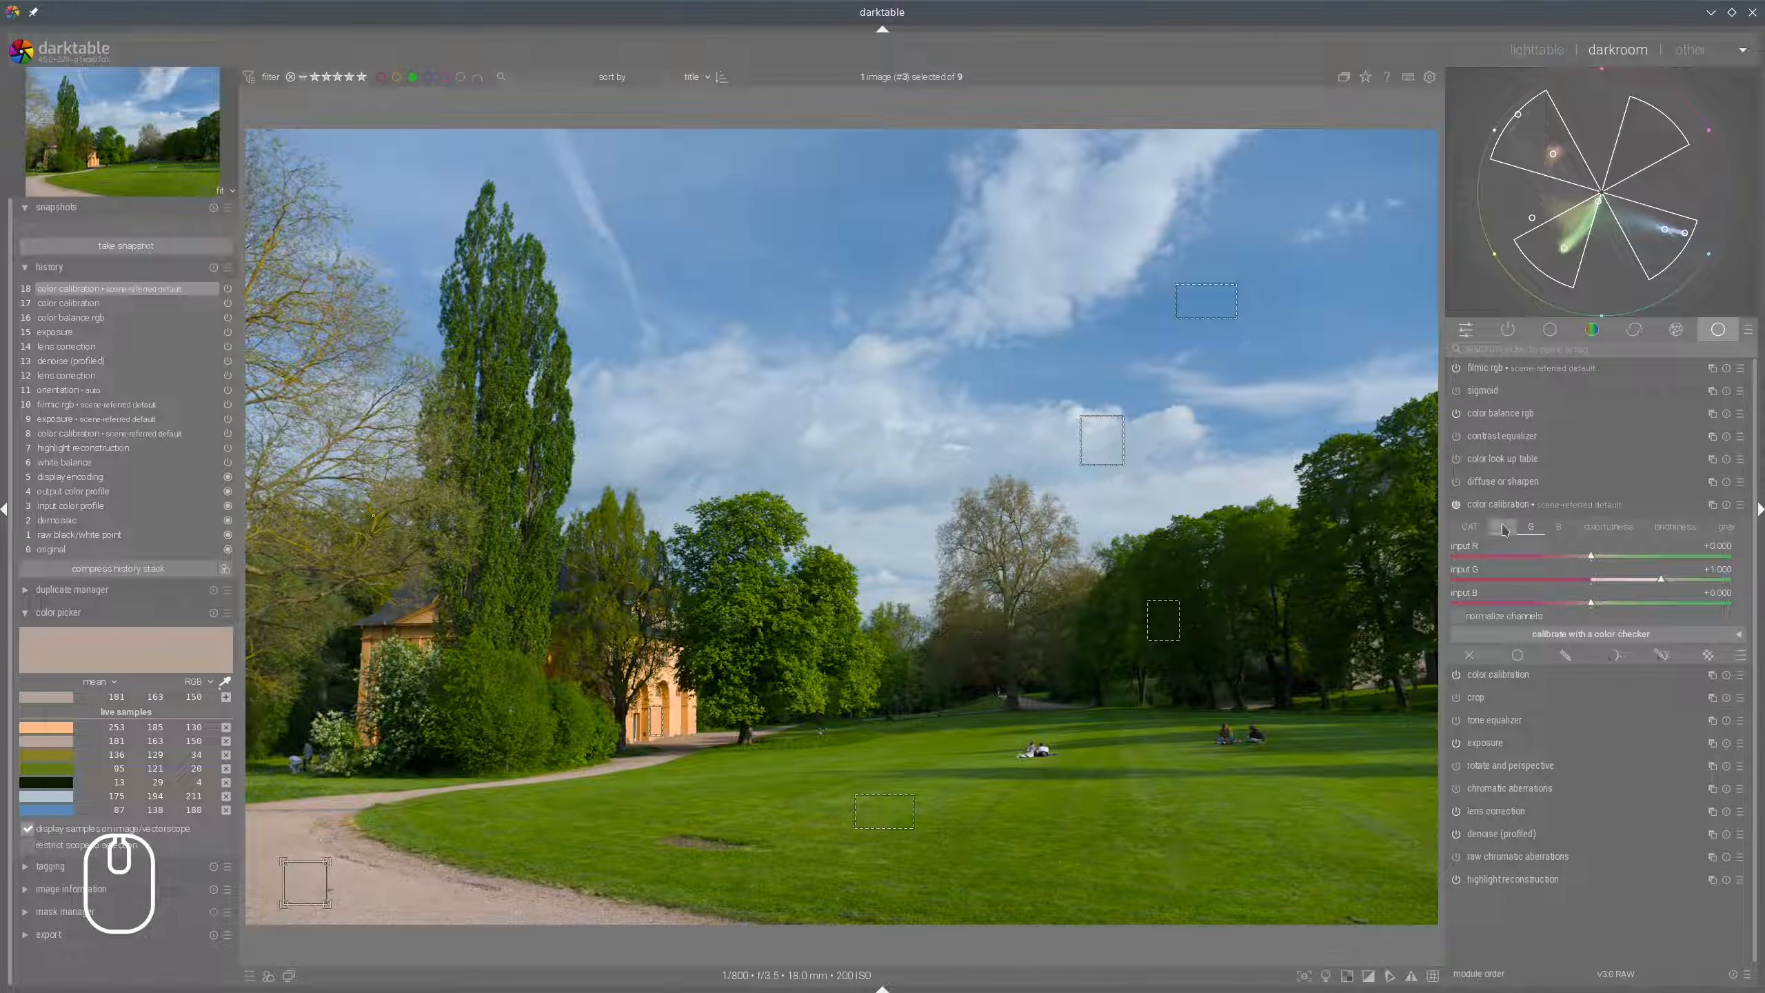
pyautogui.click(1662, 655)
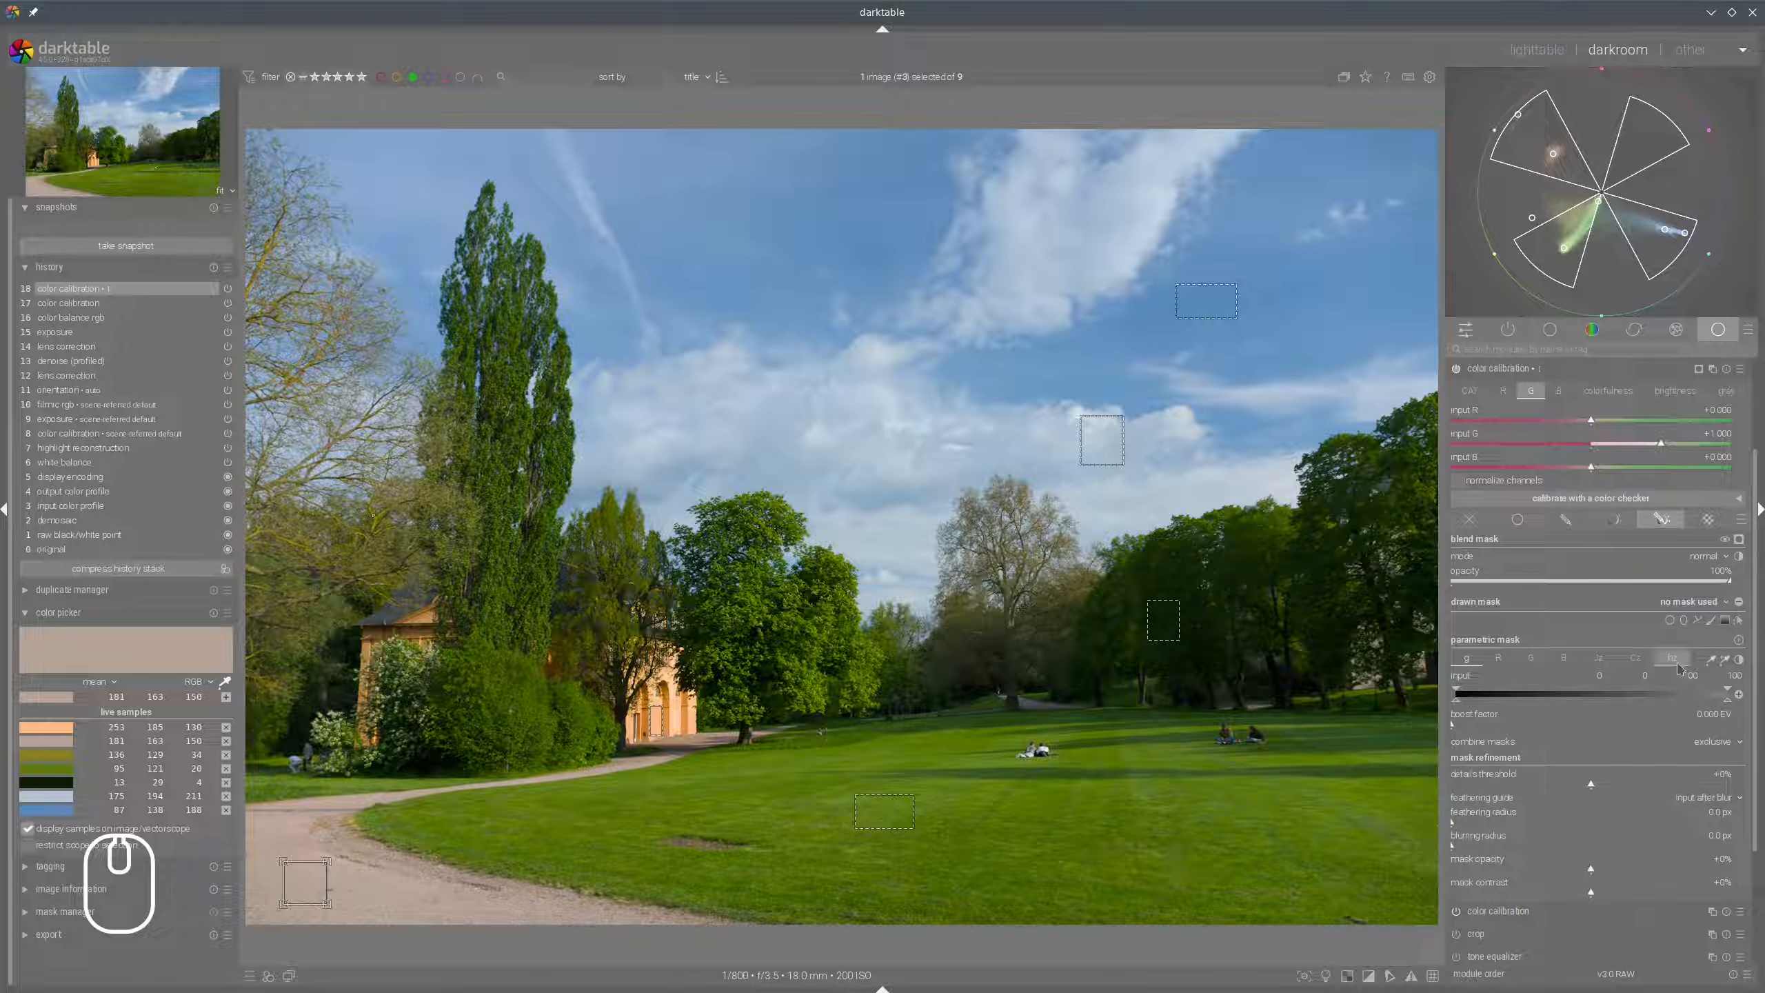
pyautogui.click(1673, 660)
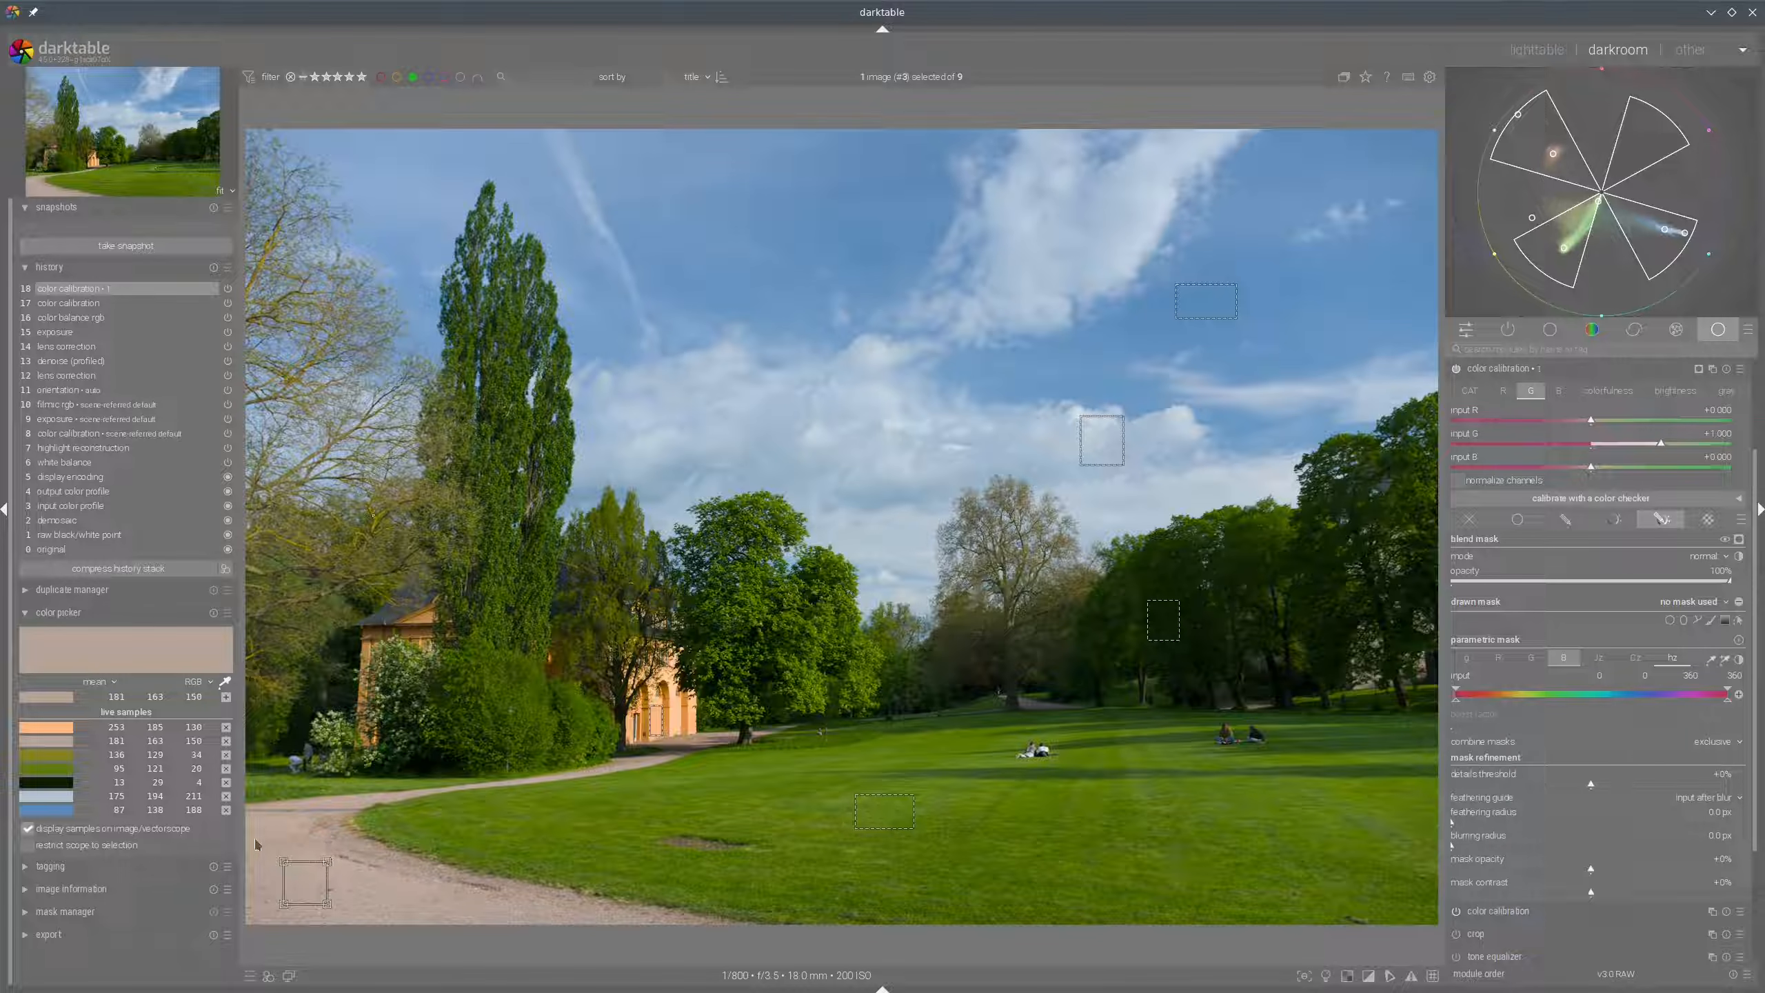
pyautogui.moveTo(255, 840)
pyautogui.mouseDown()
pyautogui.moveTo(335, 846)
pyautogui.moveTo(279, 927)
pyautogui.moveTo(286, 809)
pyautogui.mouseUp()
pyautogui.press('shift+super+F11')
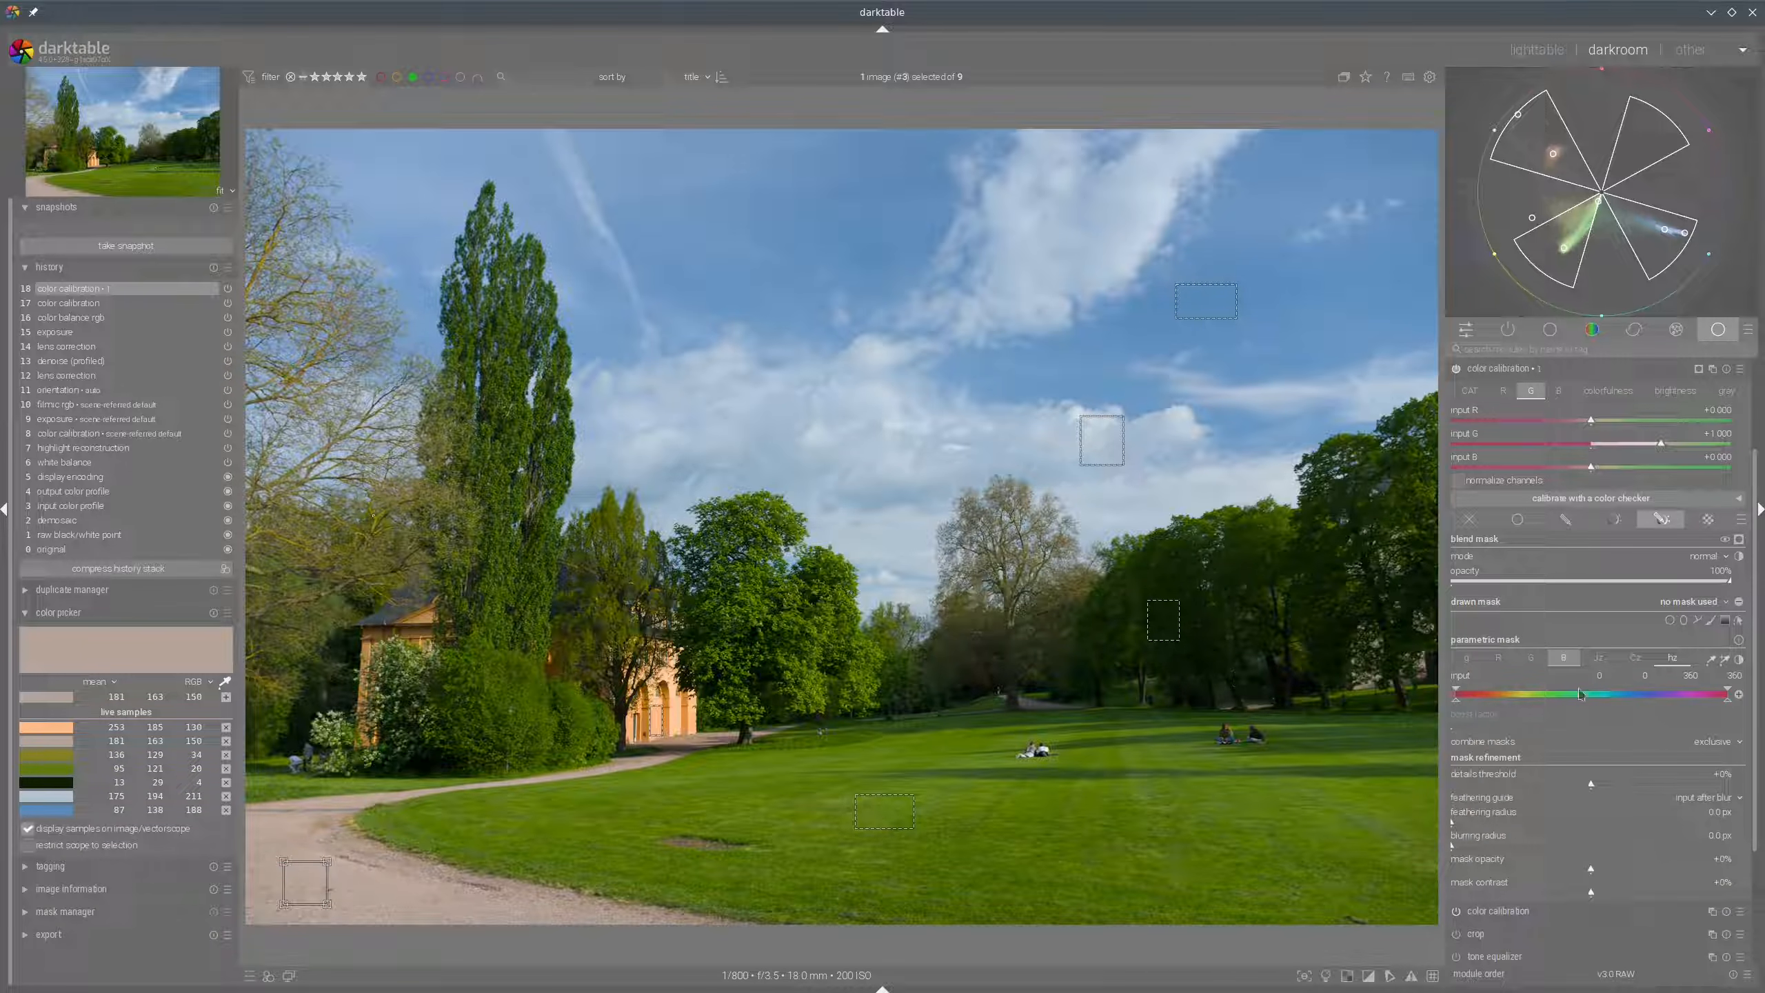
# Set the parametric mask's hue range from the image by loading the stored gravel path sample area into the range picker.
pyautogui.click(1726, 661)
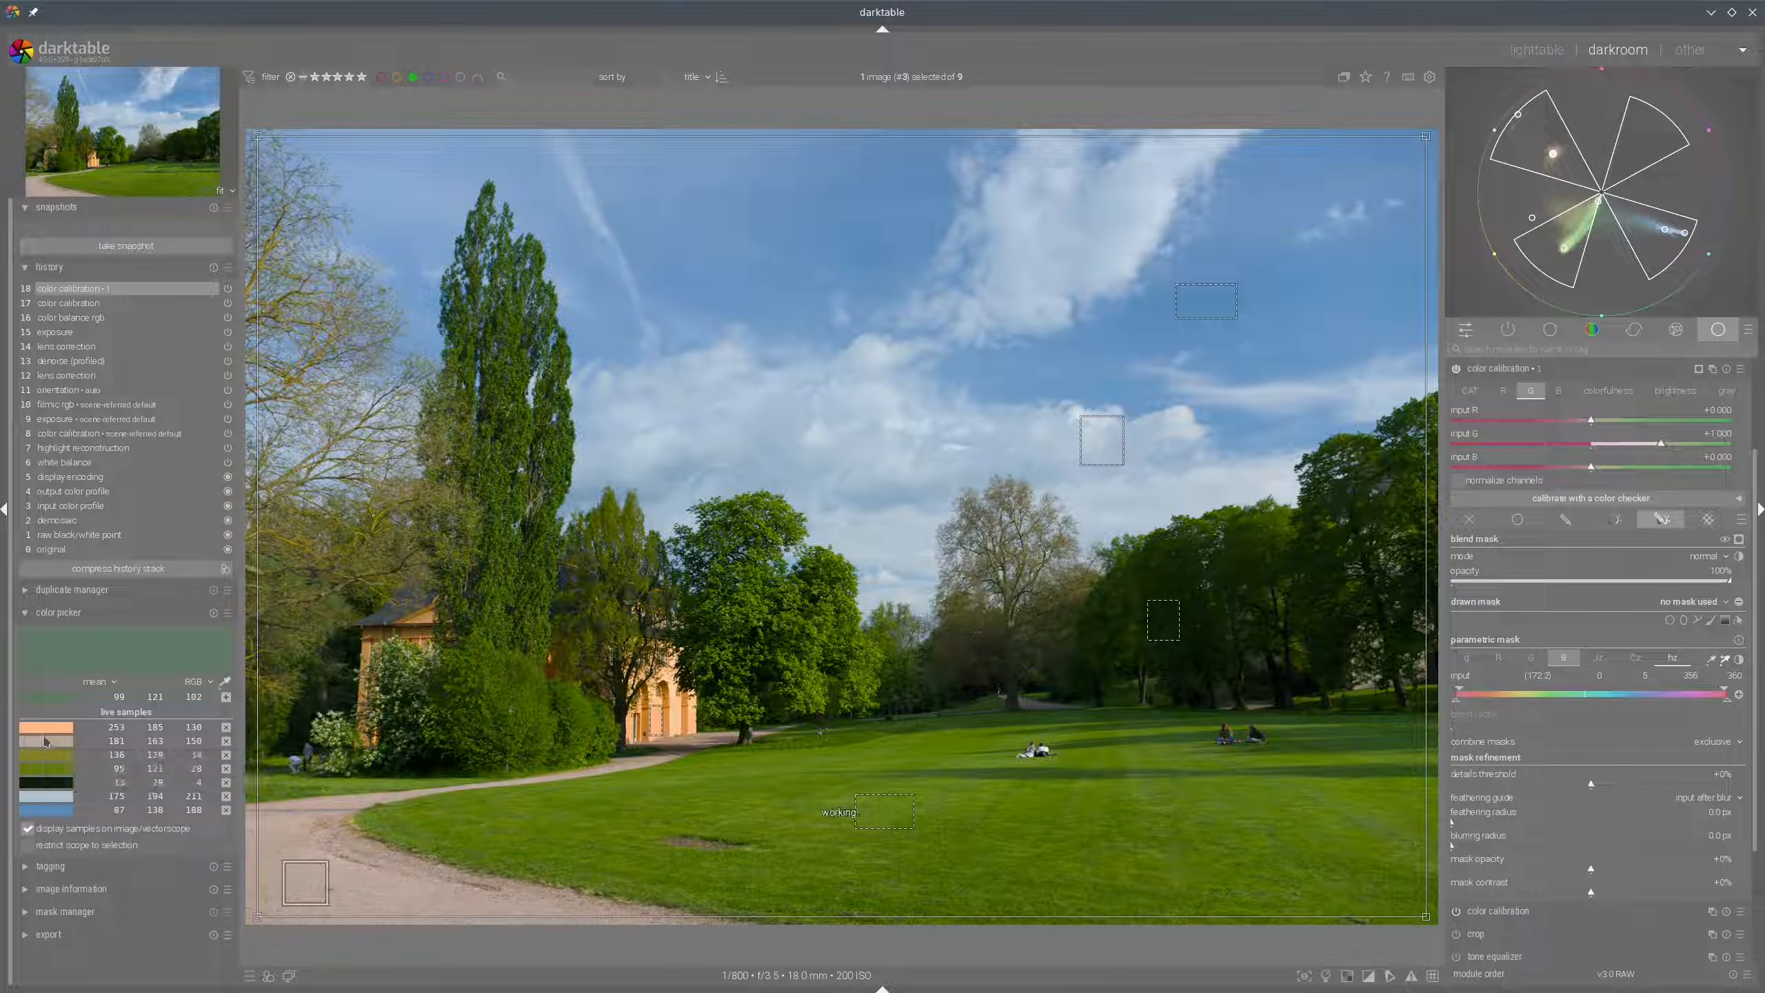
pyautogui.press('shift+super')
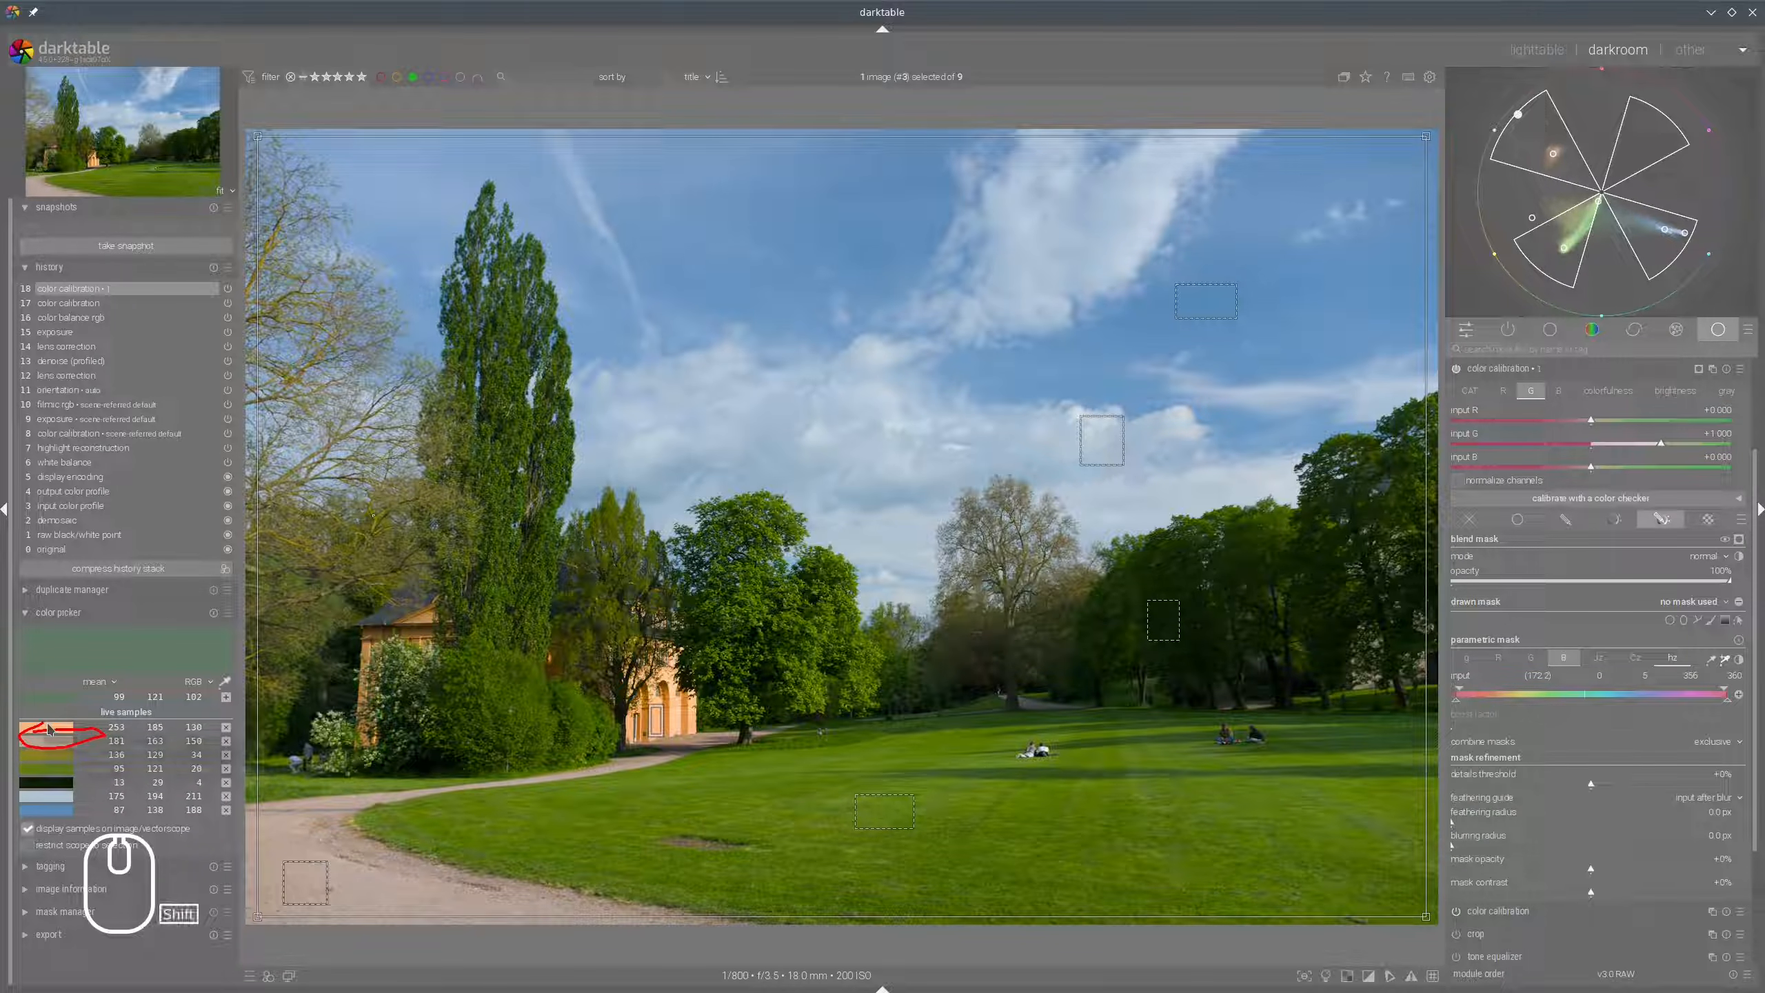
pyautogui.press('shift+super+F11')
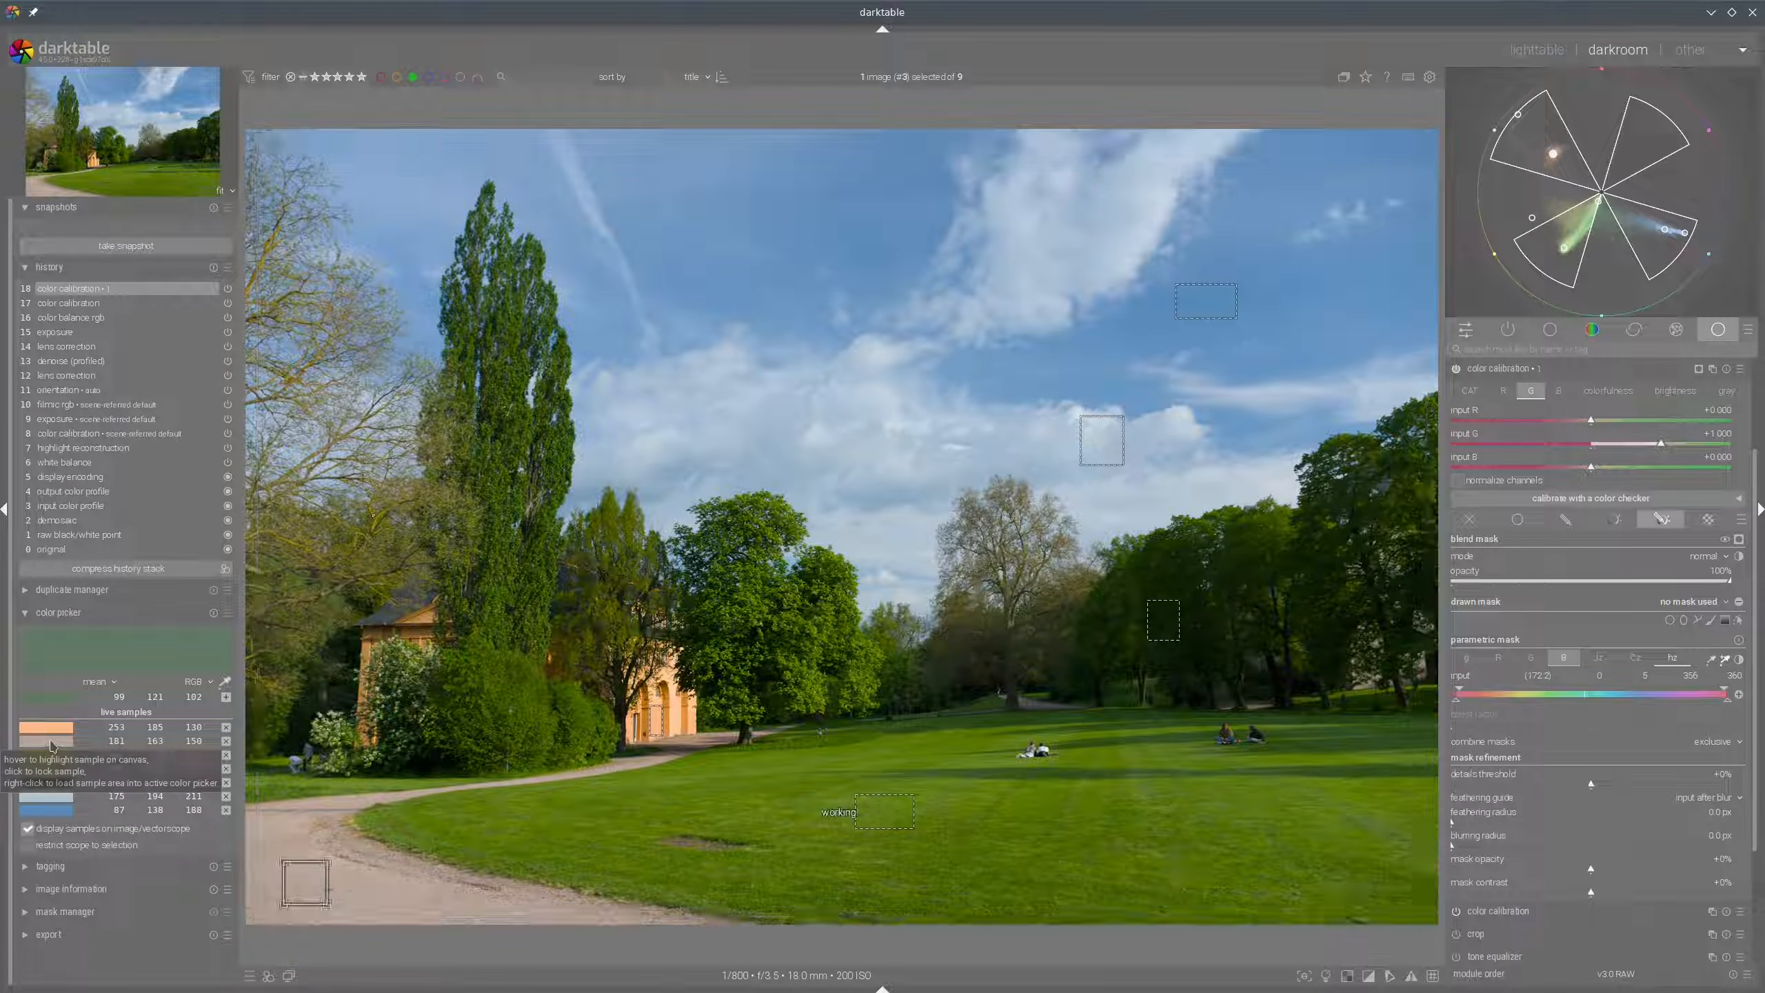
pyautogui.rightClick(50, 746)
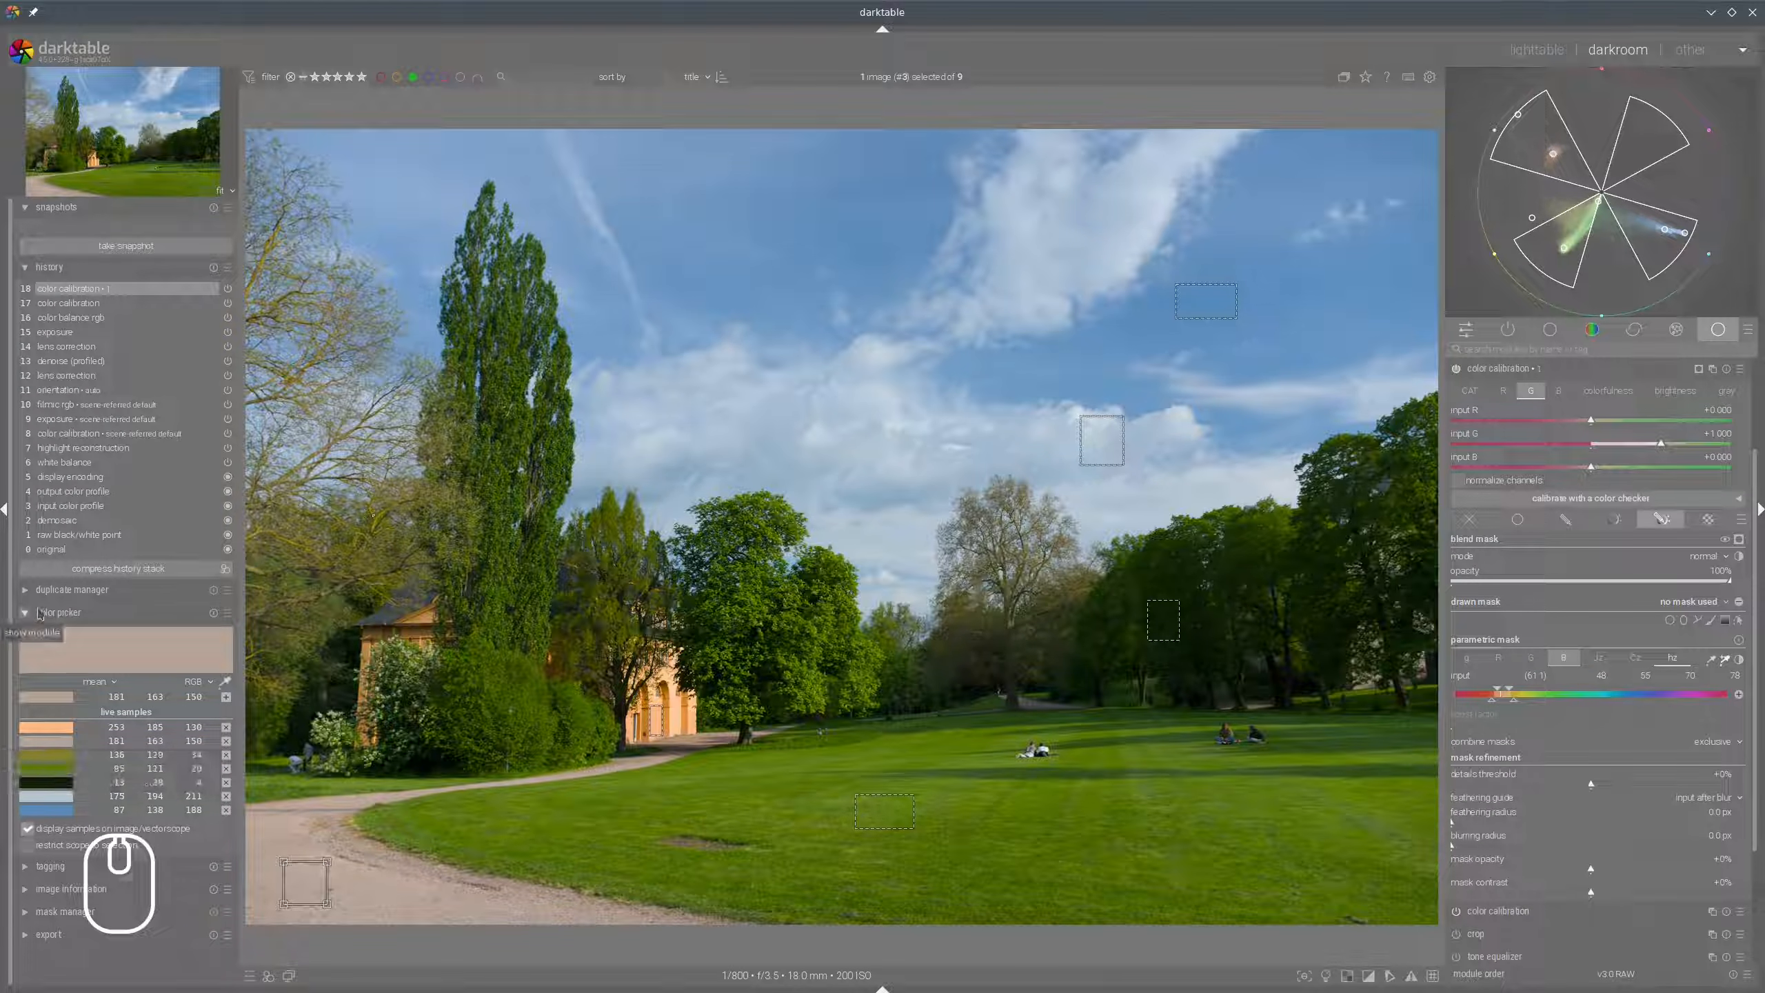
pyautogui.moveTo(39, 607)
pyautogui.mouseDown()
pyautogui.moveTo(252, 613)
pyautogui.moveTo(48, 574)
pyautogui.mouseUp()
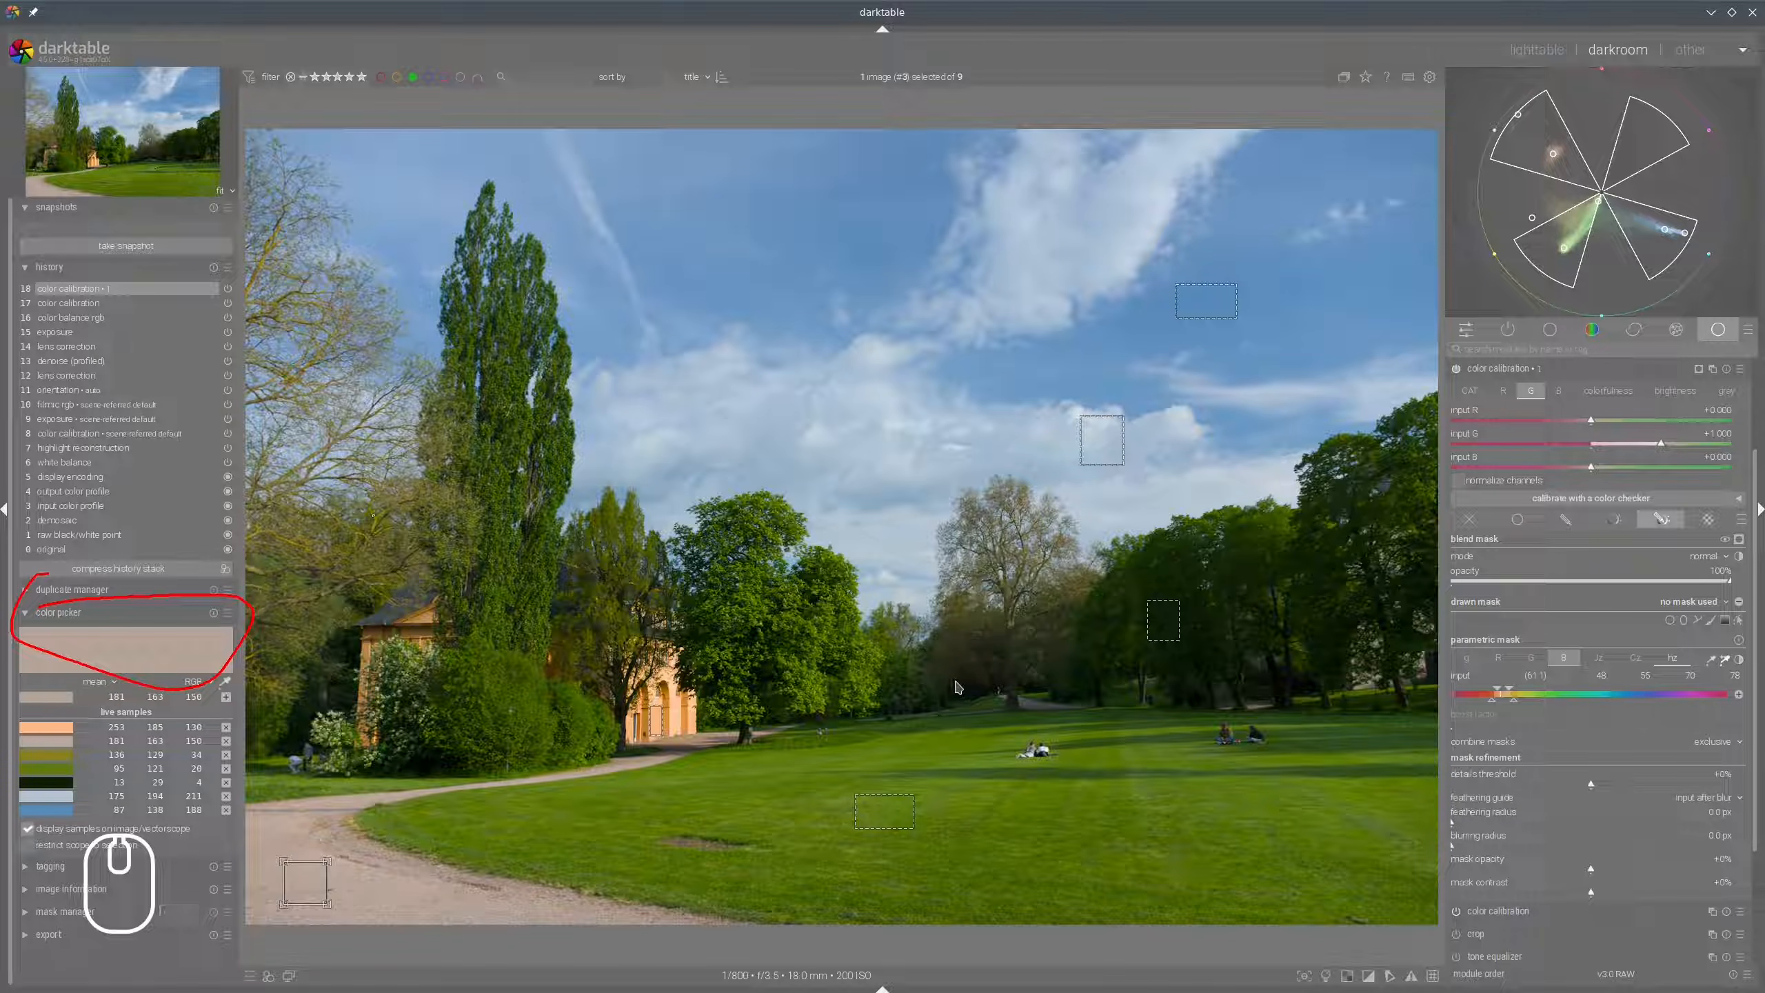
pyautogui.press('shift+super+F11')
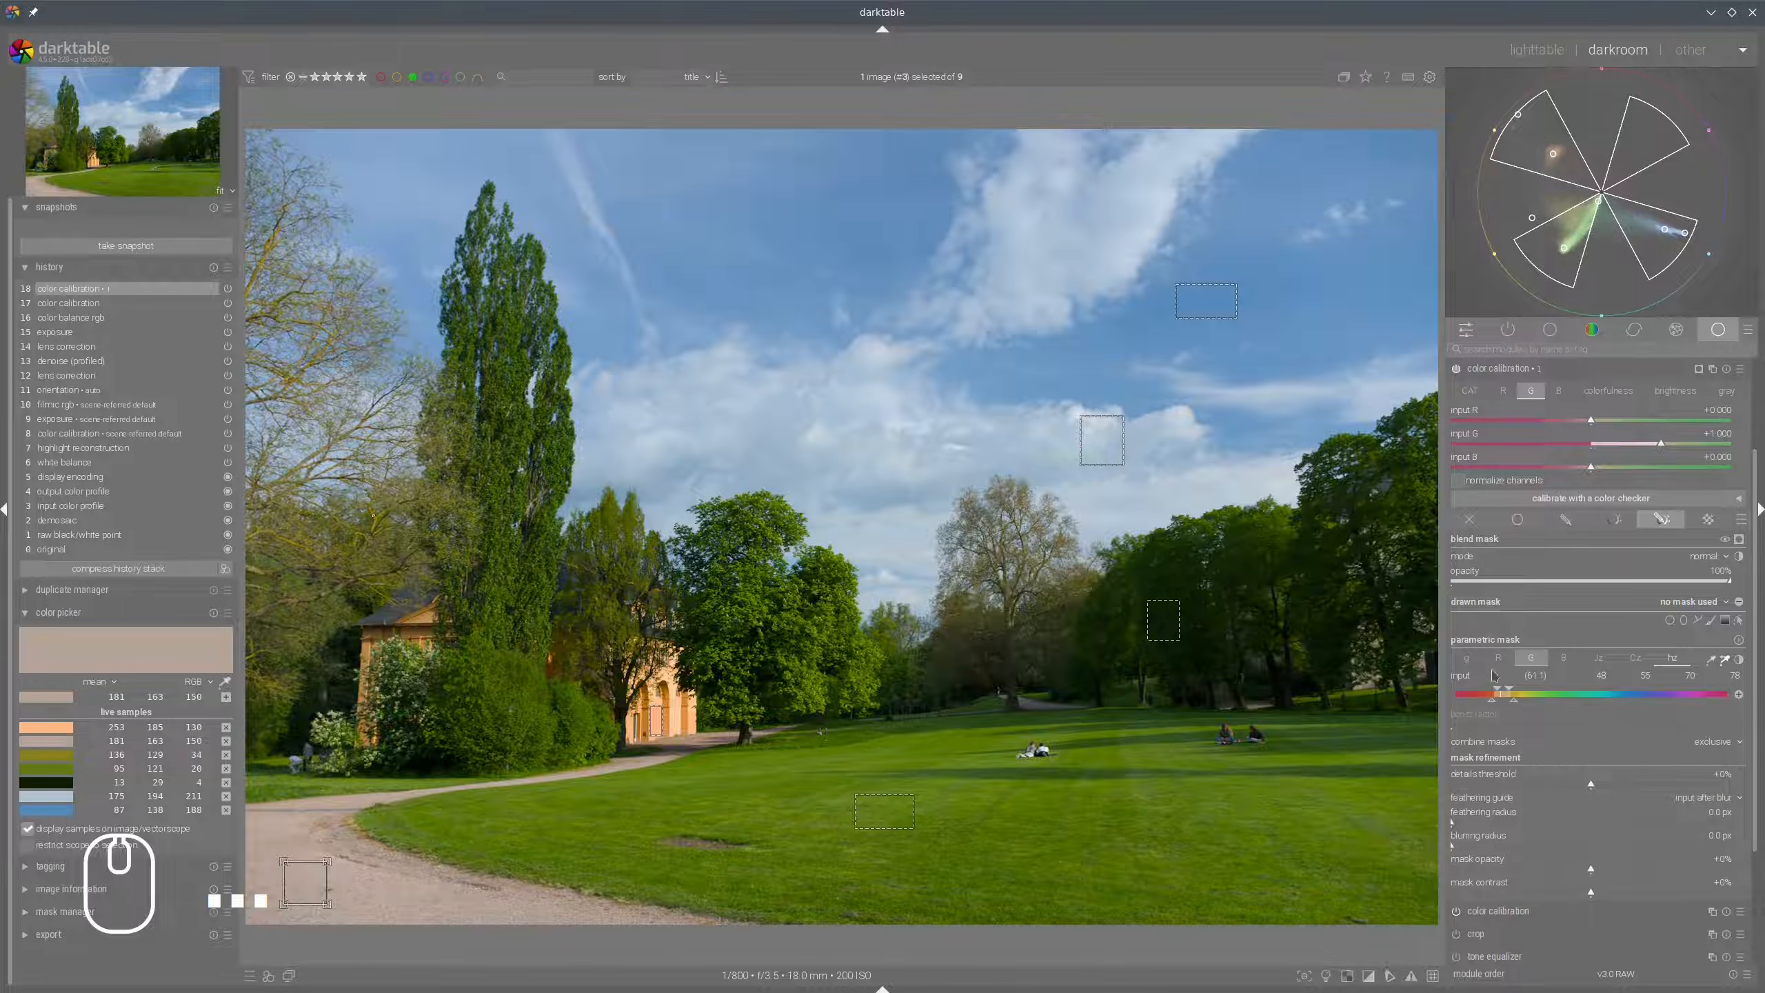
pyautogui.moveTo(1493, 674); pyautogui.dragTo(1487, 666)
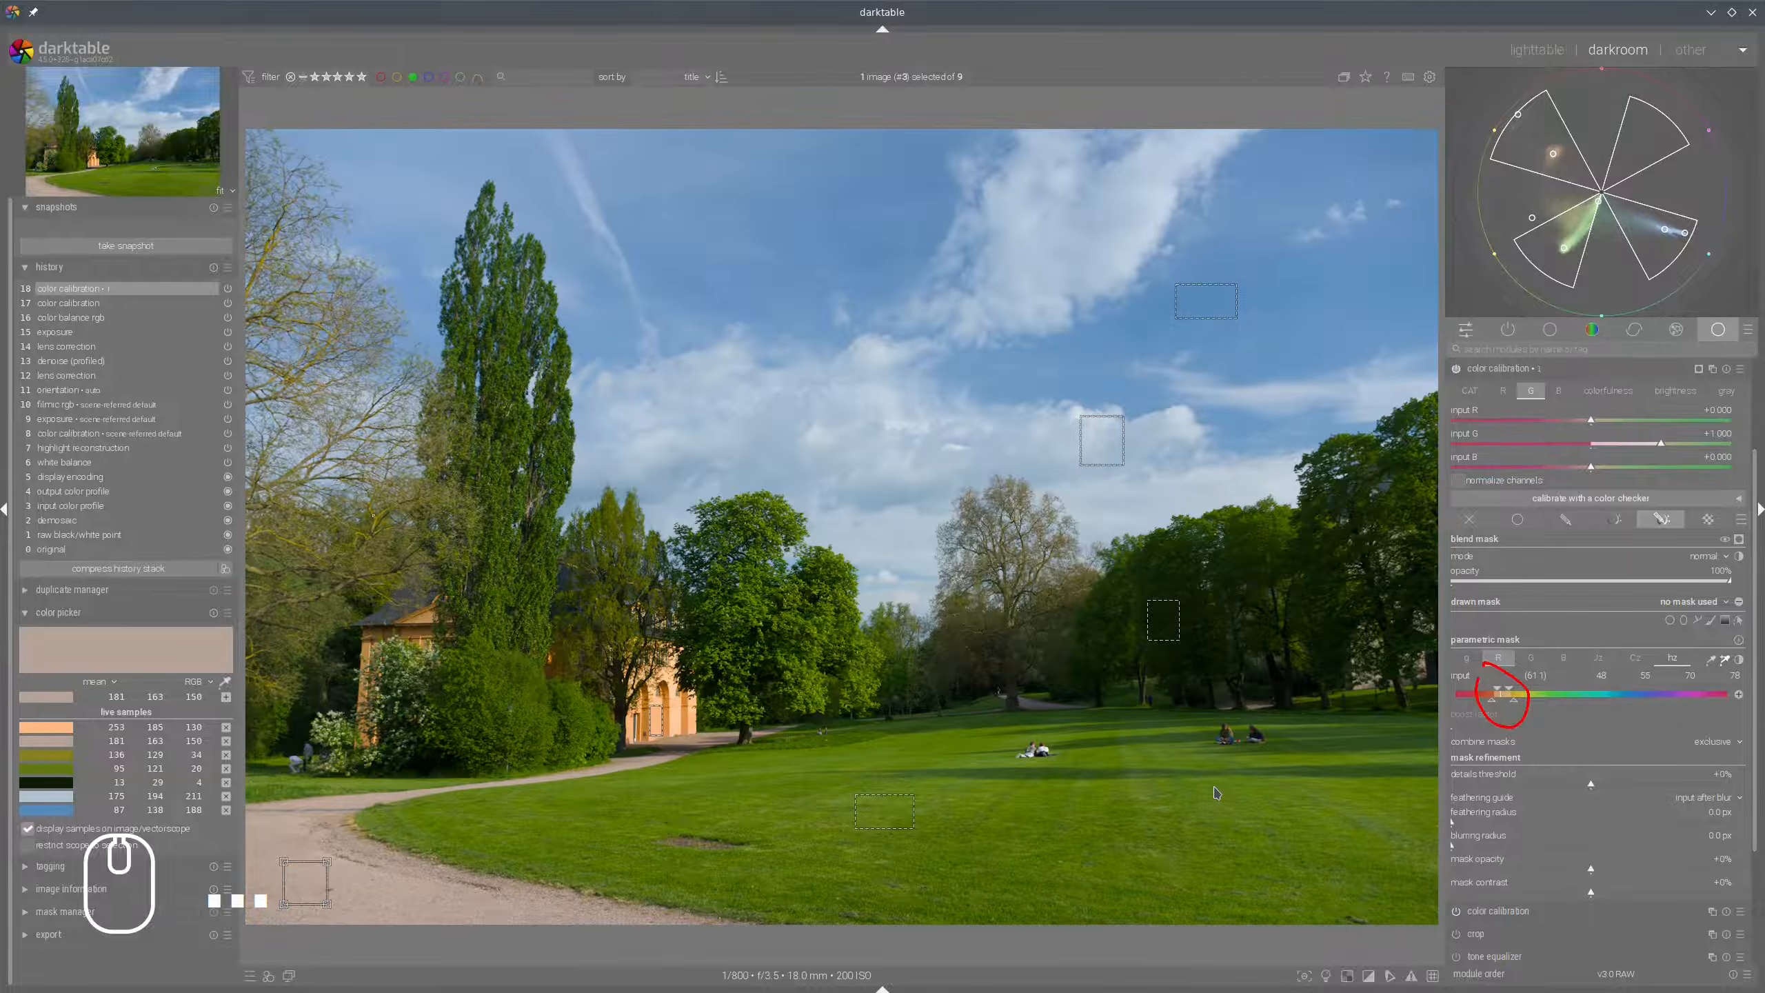
pyautogui.press('shift+super+F11')
# Display the mask and draw a closed path shape around the gravel path to limit the mask to it.
pyautogui.click(1740, 540)
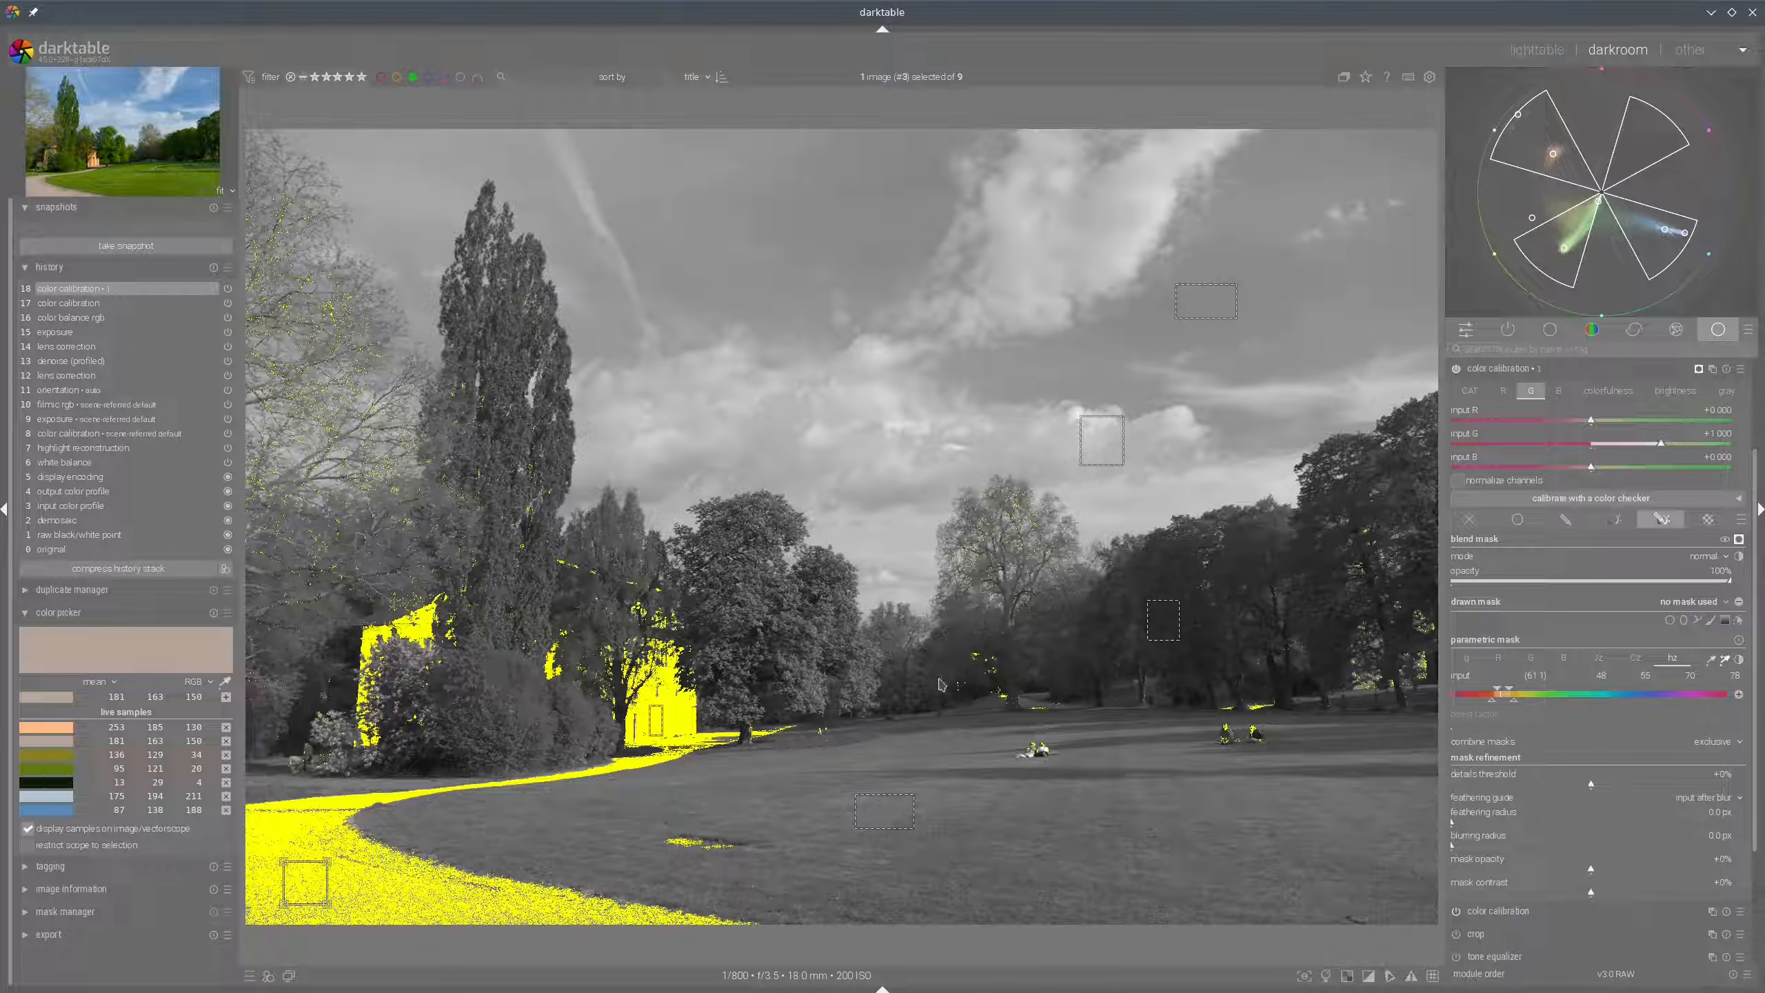
pyautogui.click(1701, 619)
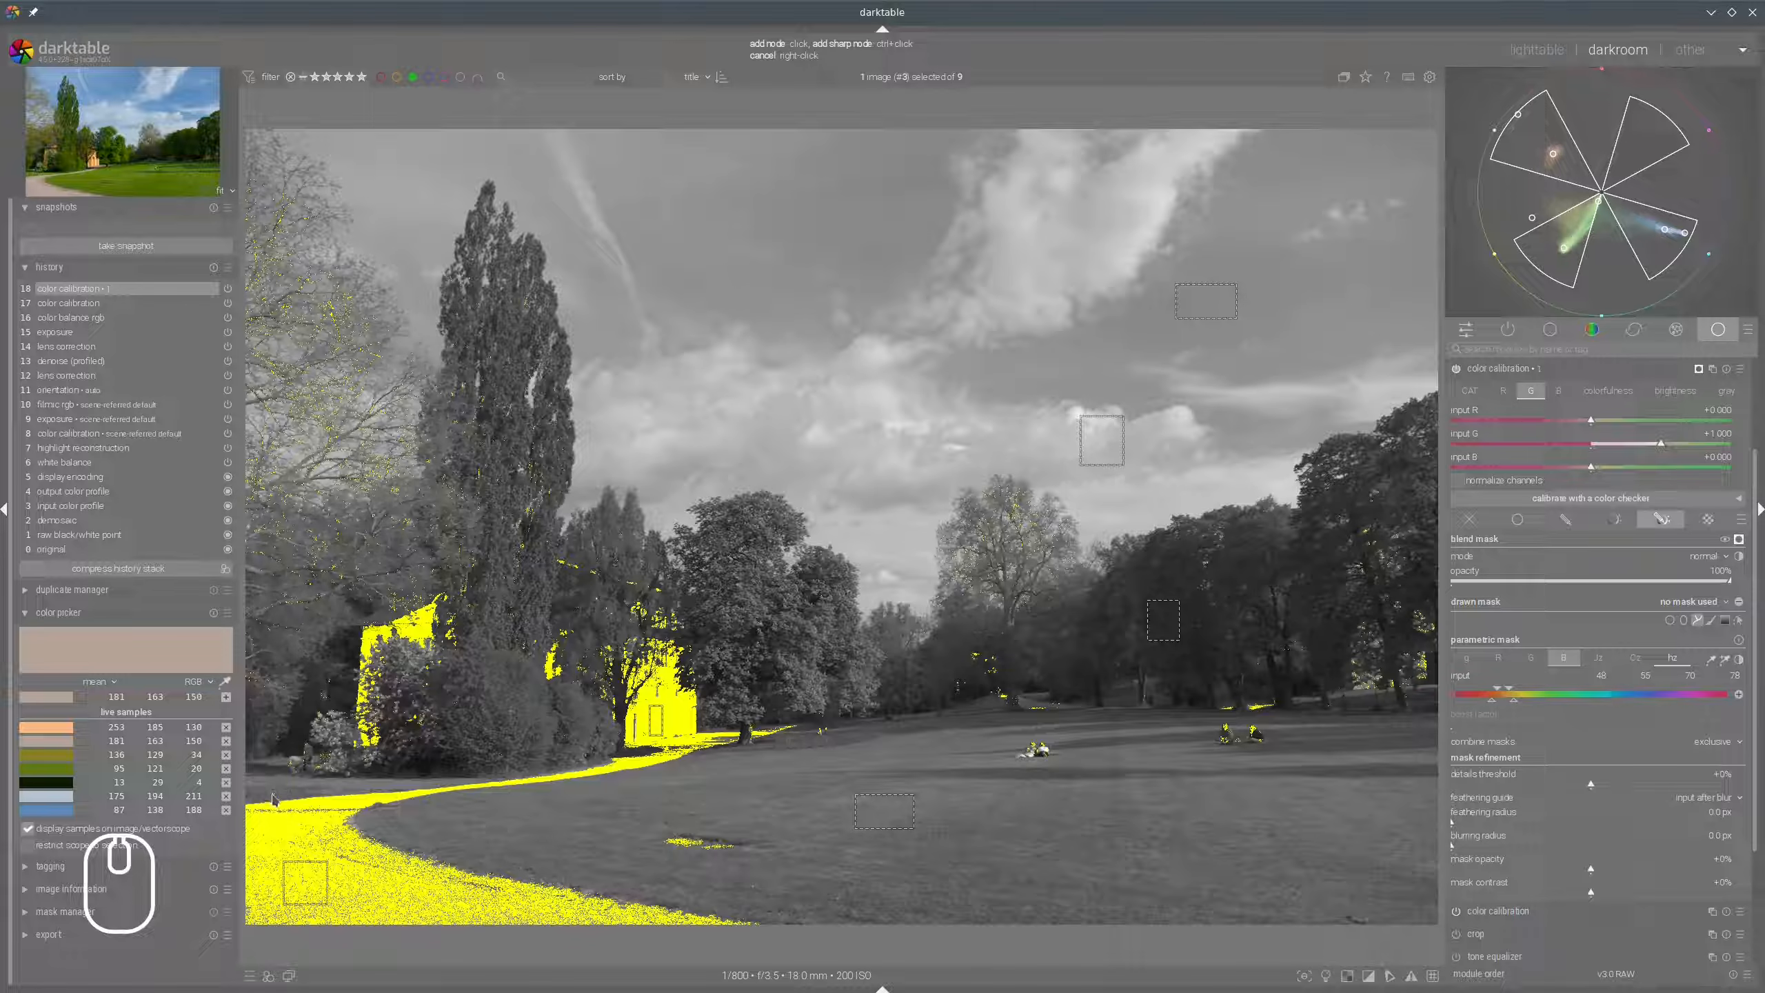
pyautogui.click(626, 759)
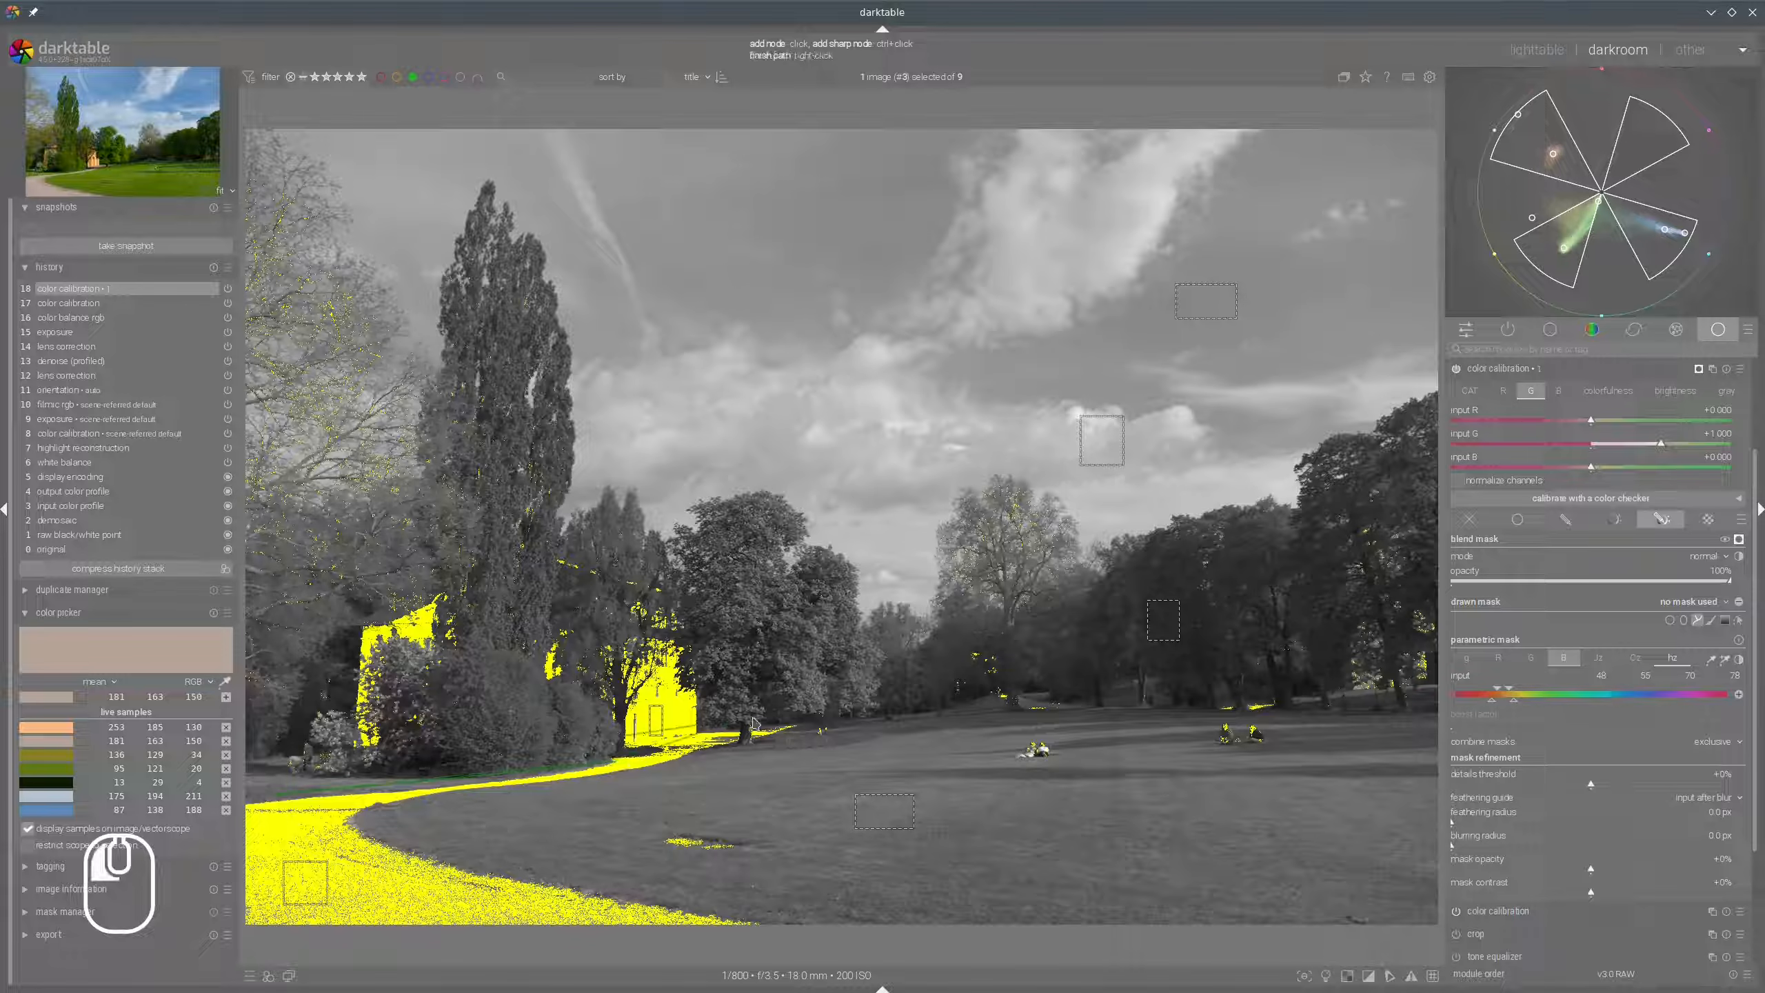
pyautogui.click(758, 902)
pyautogui.click(570, 949)
pyautogui.click(255, 937)
pyautogui.rightClick(252, 803)
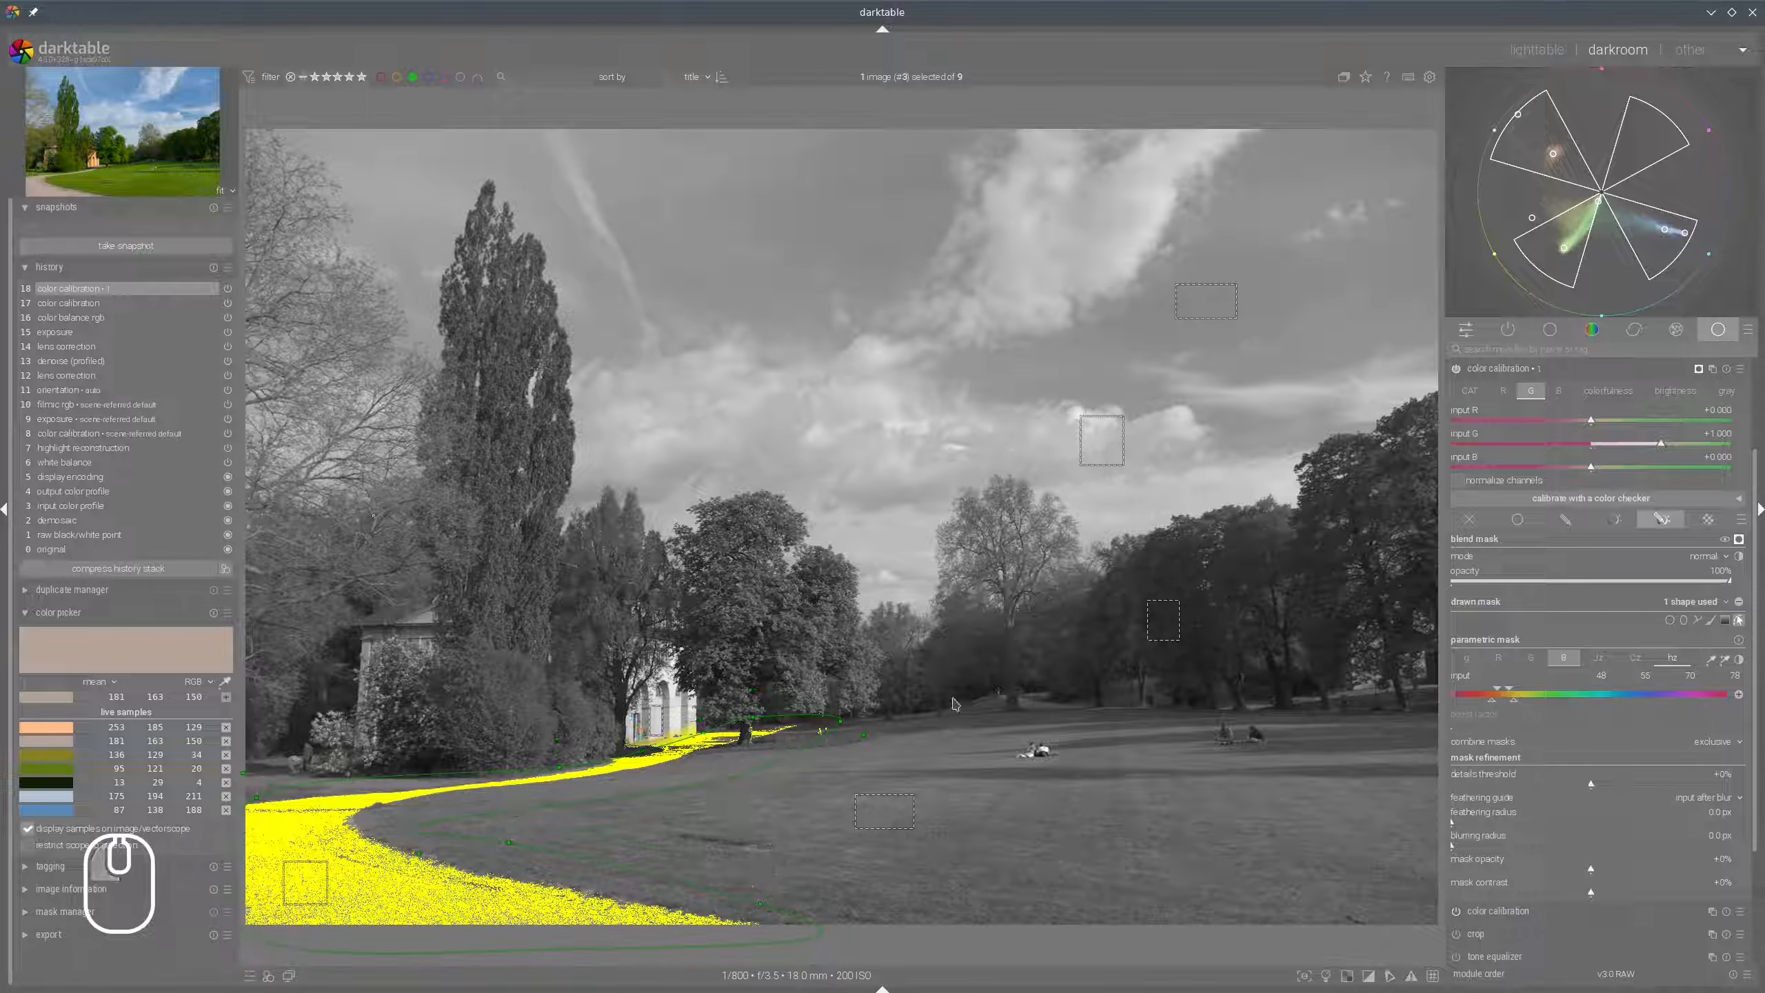
# Refine the gravel path mask with a feathering radius of 24.6 px and a mask contrast of +21%.
pyautogui.click(1480, 822)
pyautogui.moveTo(1613, 898); pyautogui.dragTo(1618, 899)
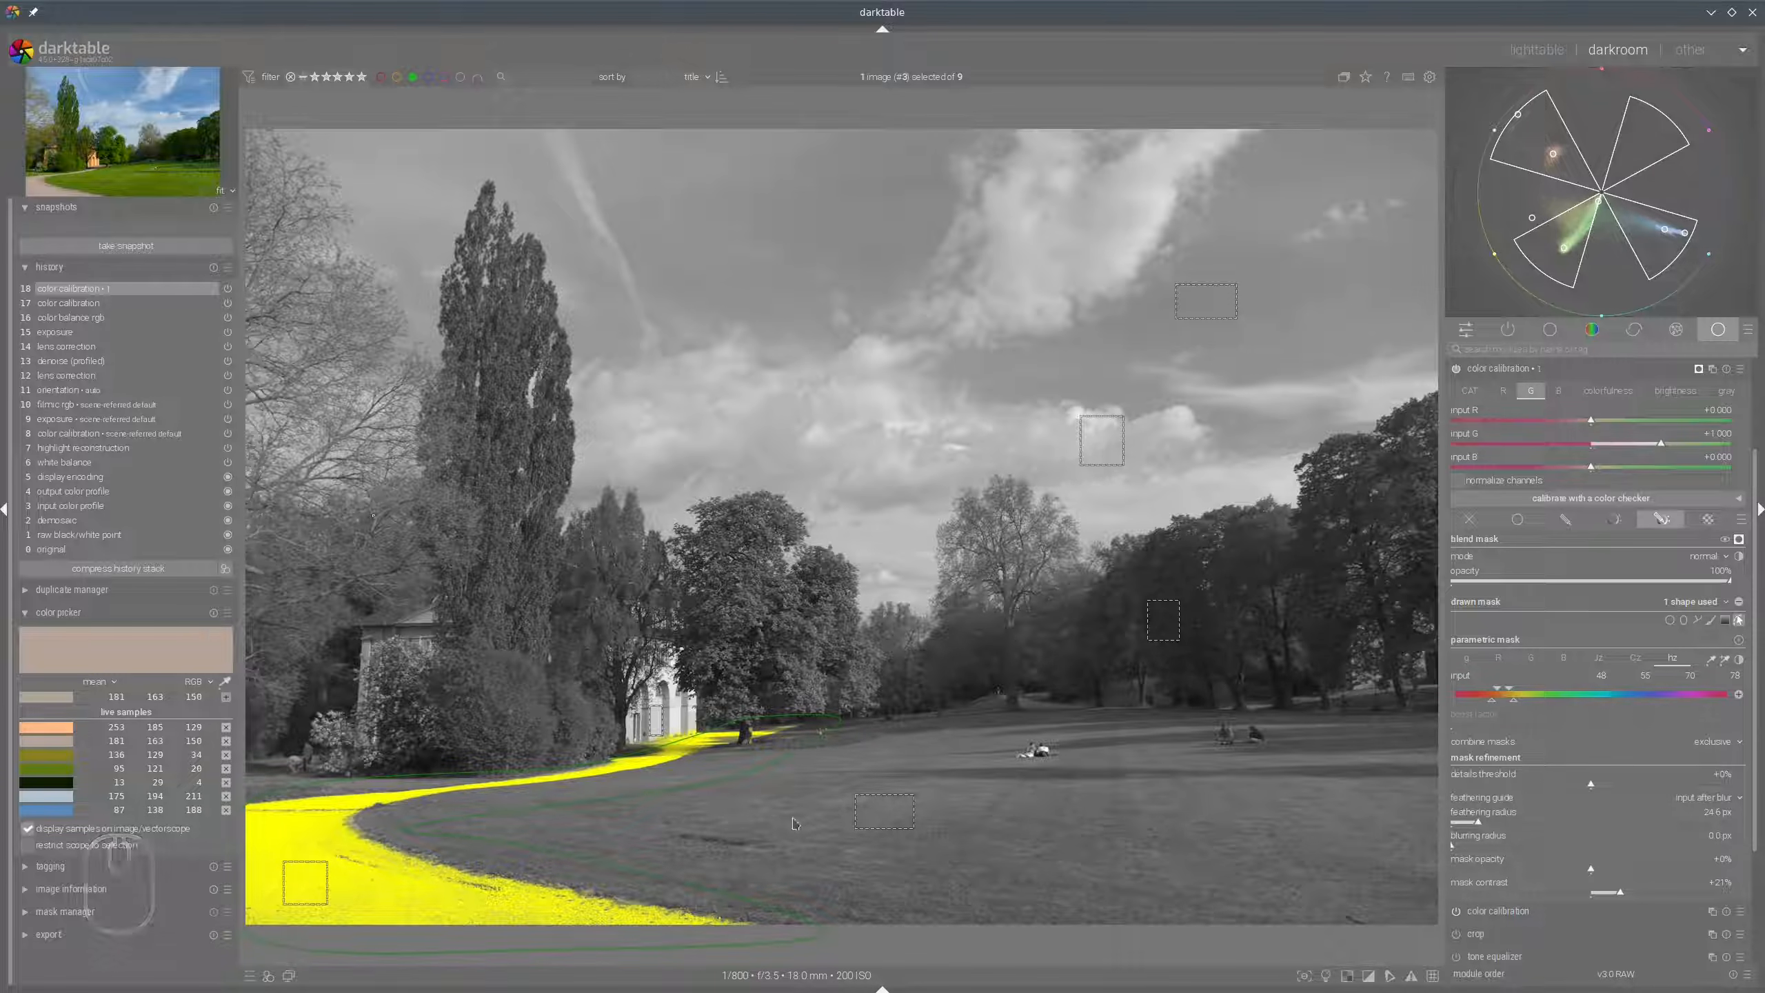
# Turn off the mask display and the editing of the drawn mask shape in the gravel path's color calibration instance.
pyautogui.click(1739, 540)
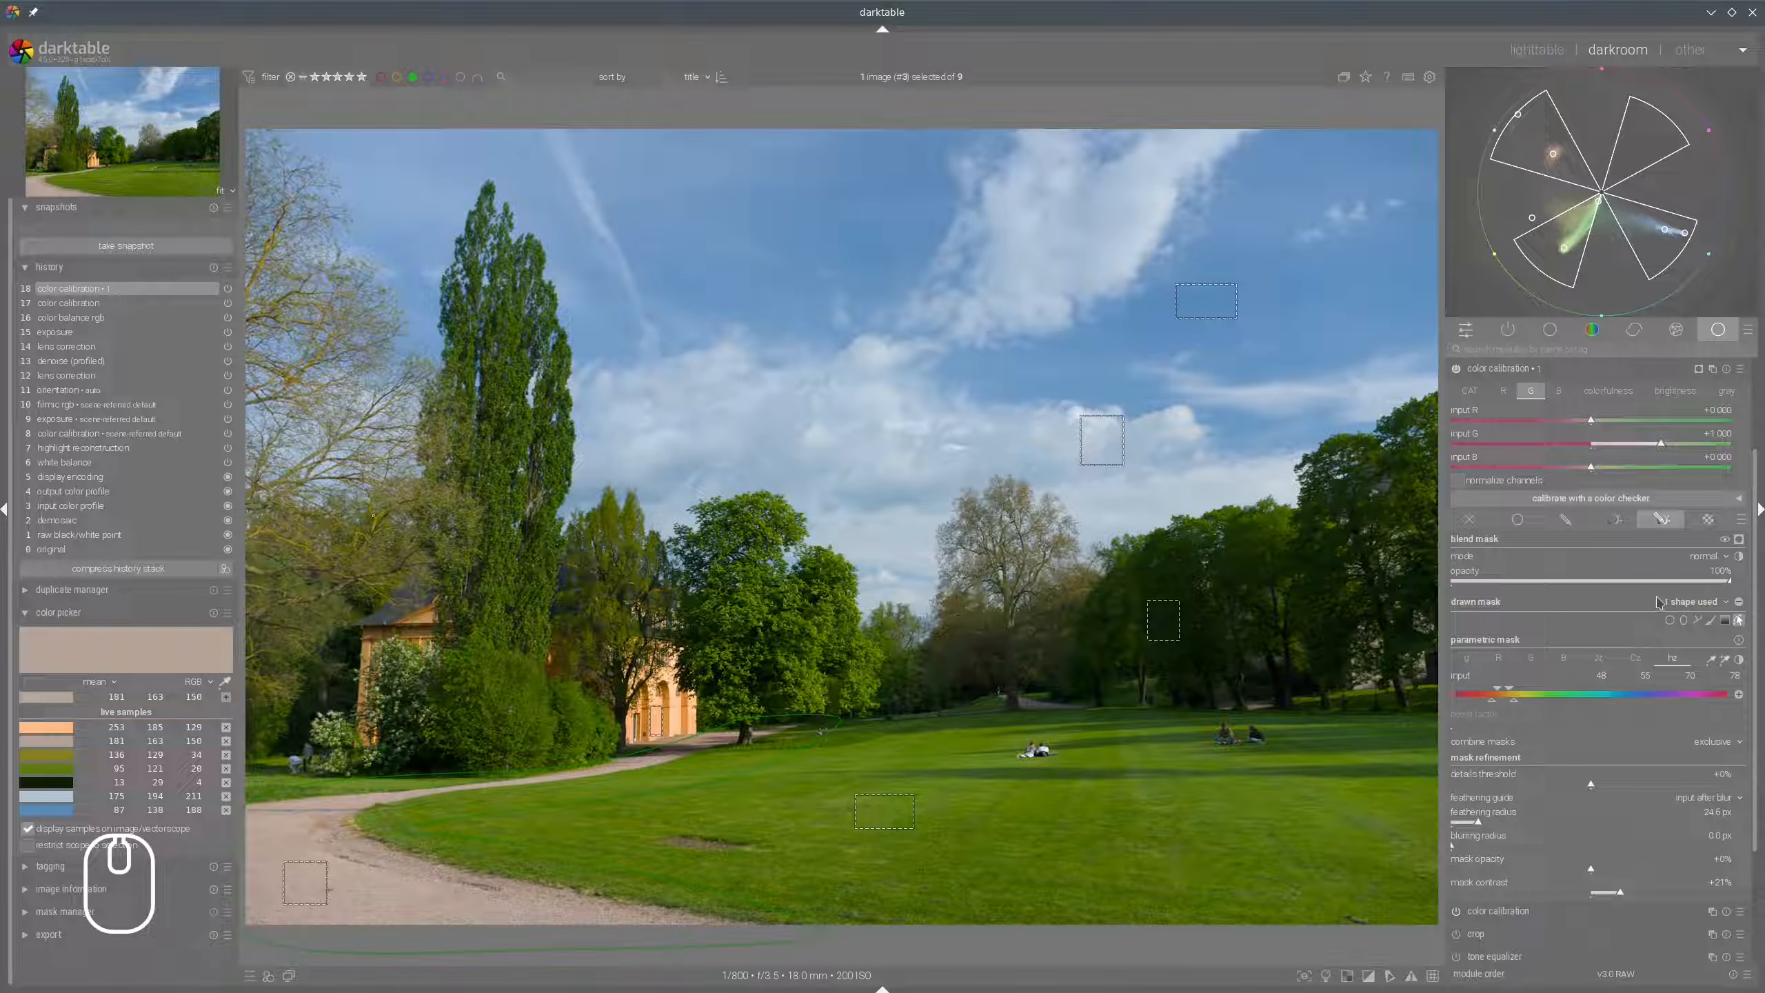
pyautogui.moveTo(1552, 150)
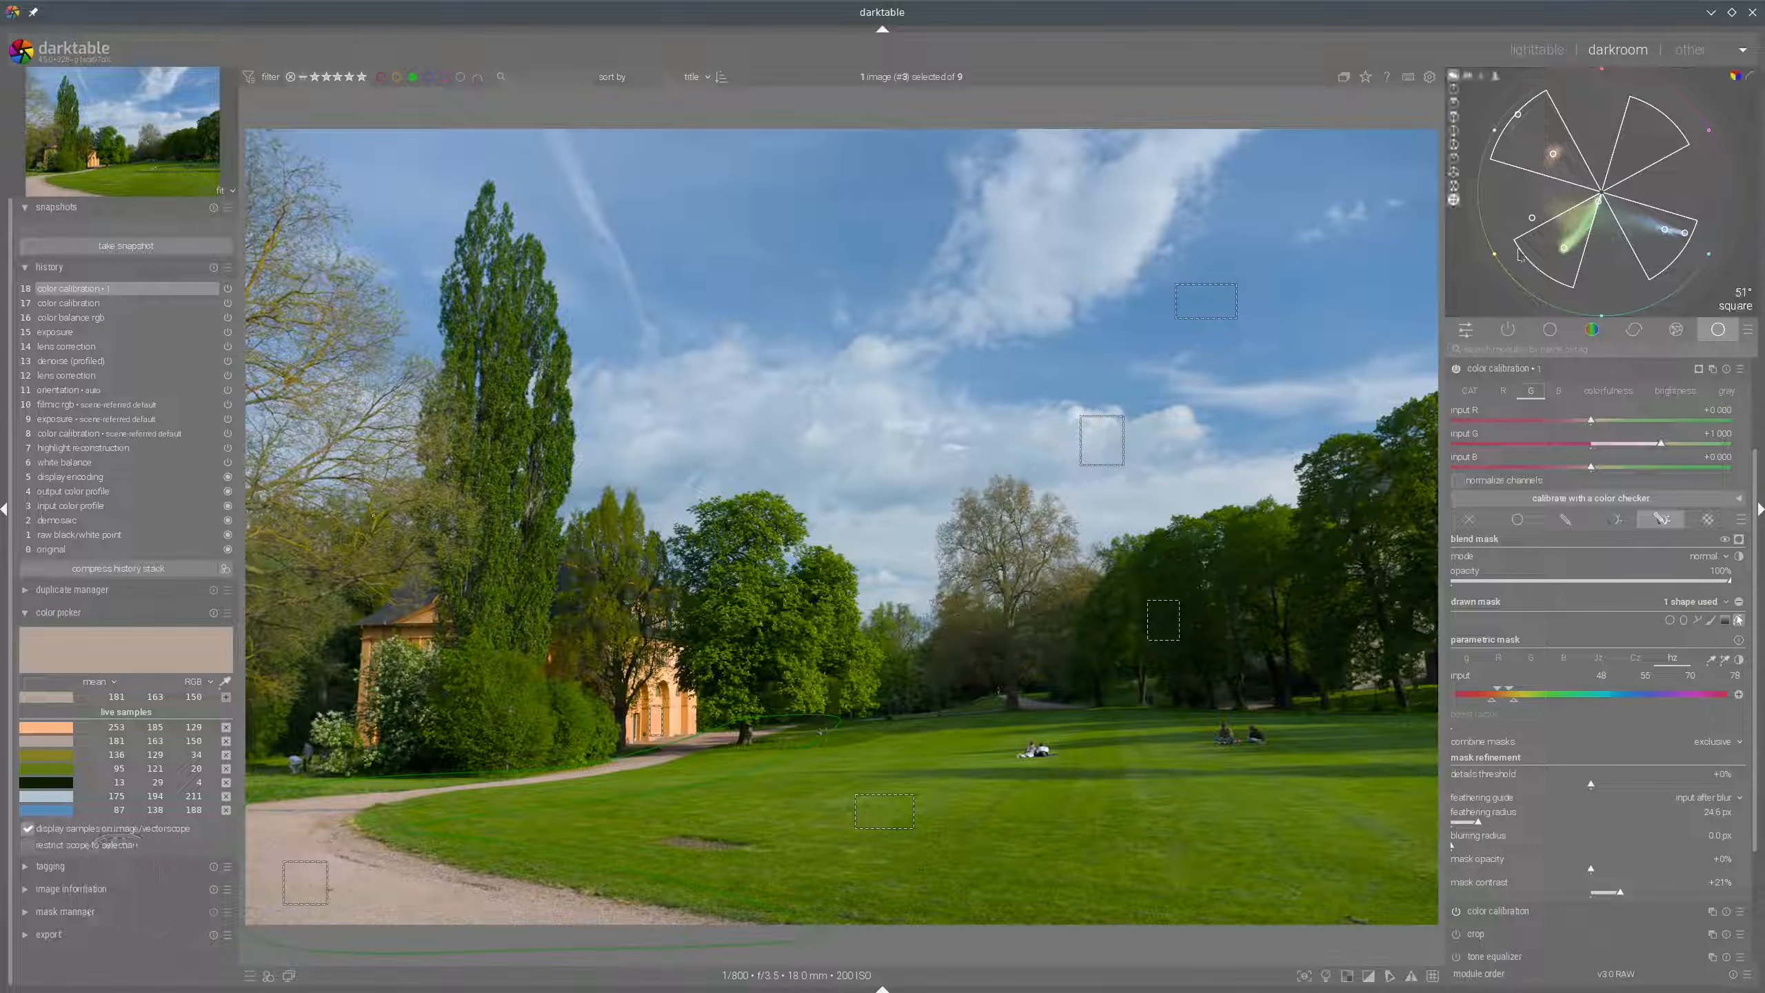
pyautogui.moveTo(1568, 144)
pyautogui.mouseDown()
pyautogui.moveTo(1638, 156)
pyautogui.moveTo(1622, 155)
pyautogui.mouseUp()
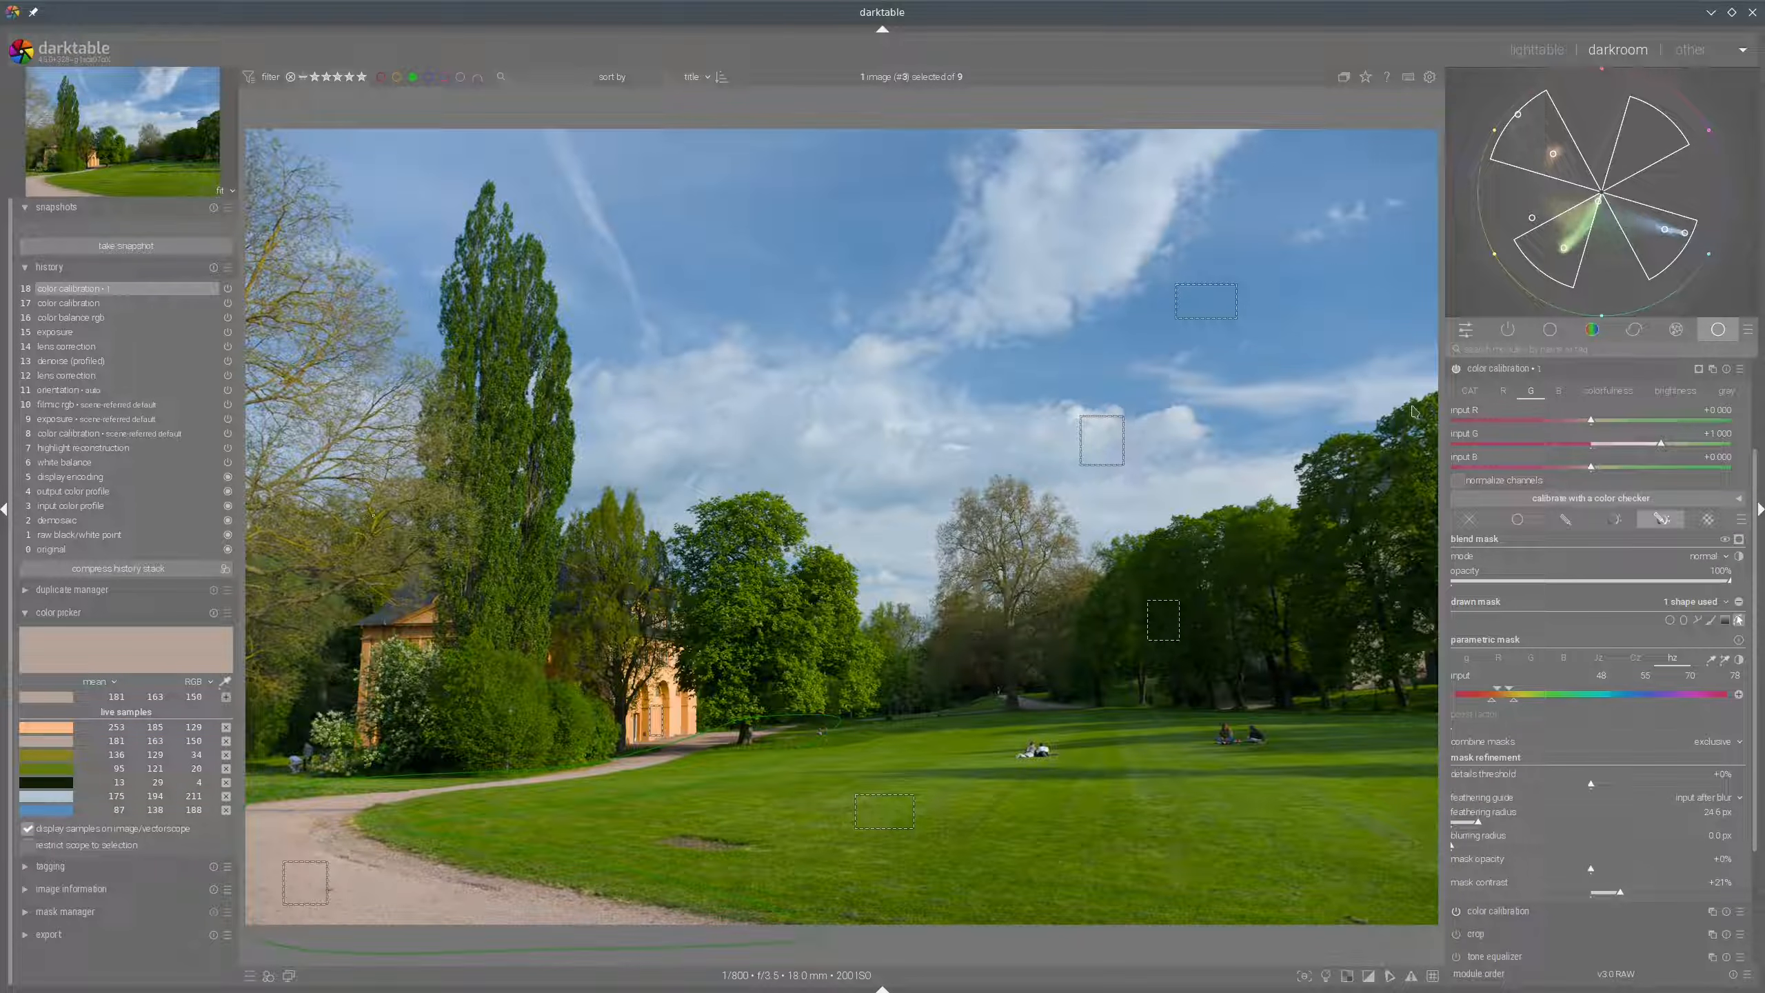
pyautogui.click(1739, 620)
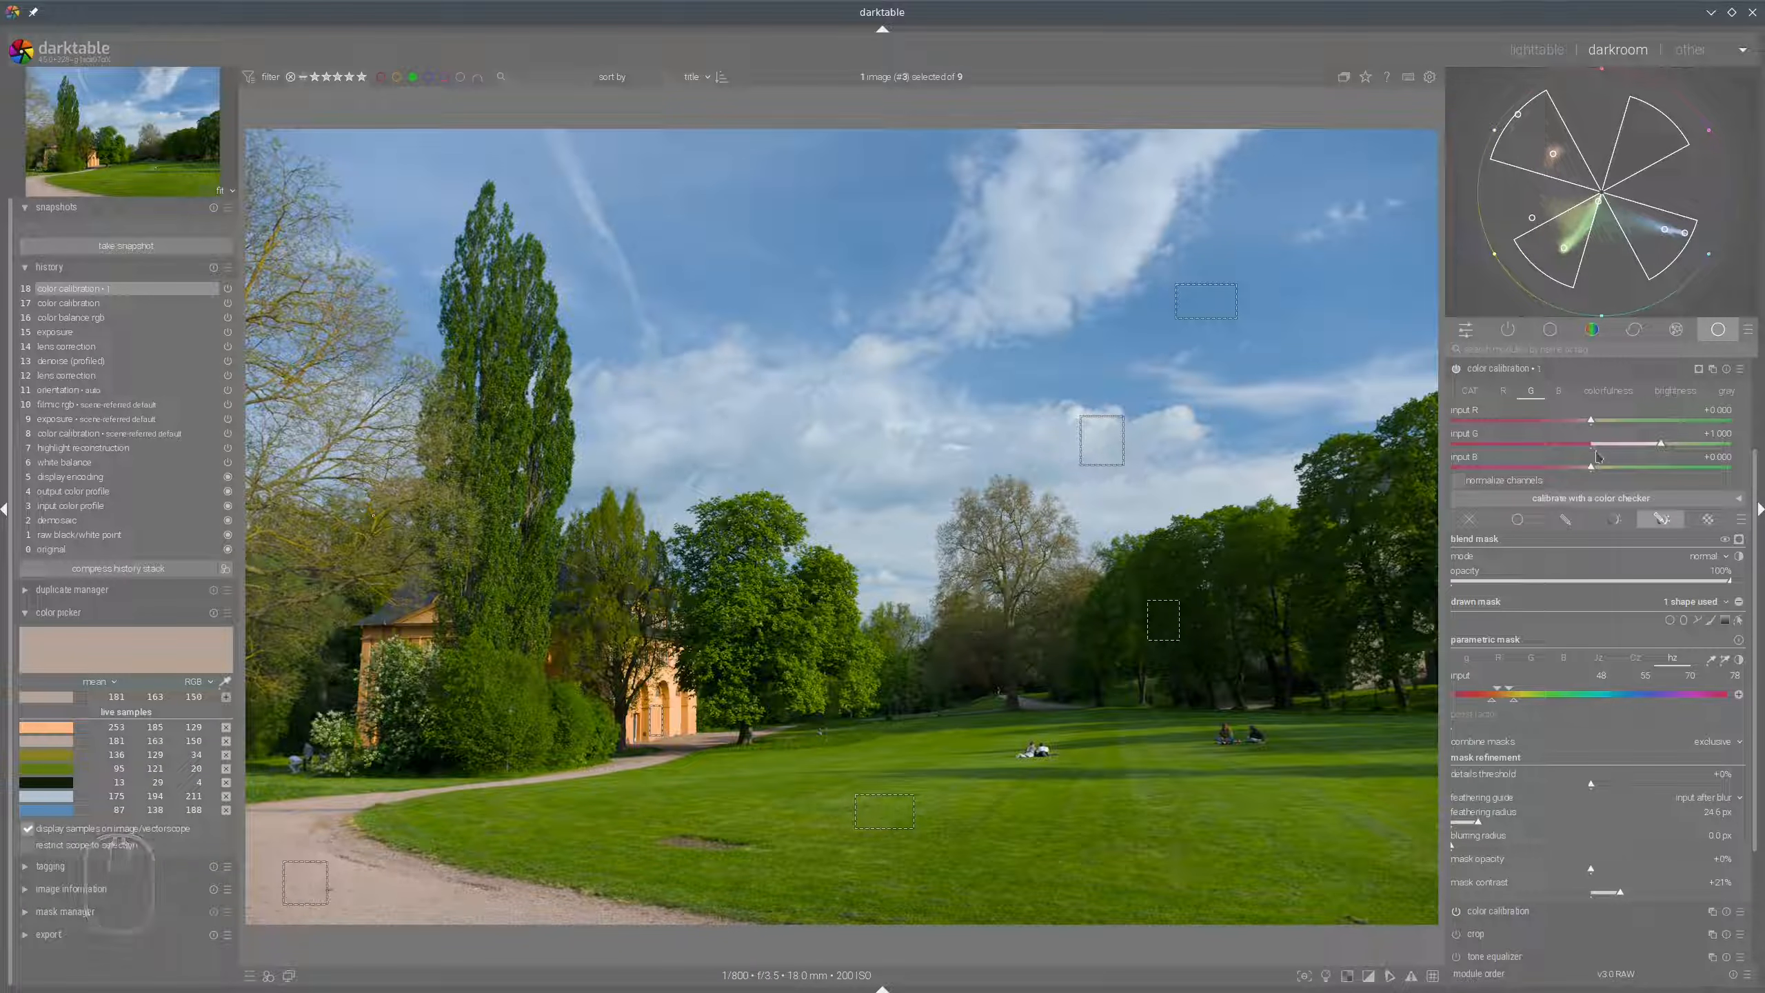
pyautogui.moveTo(1506, 144)
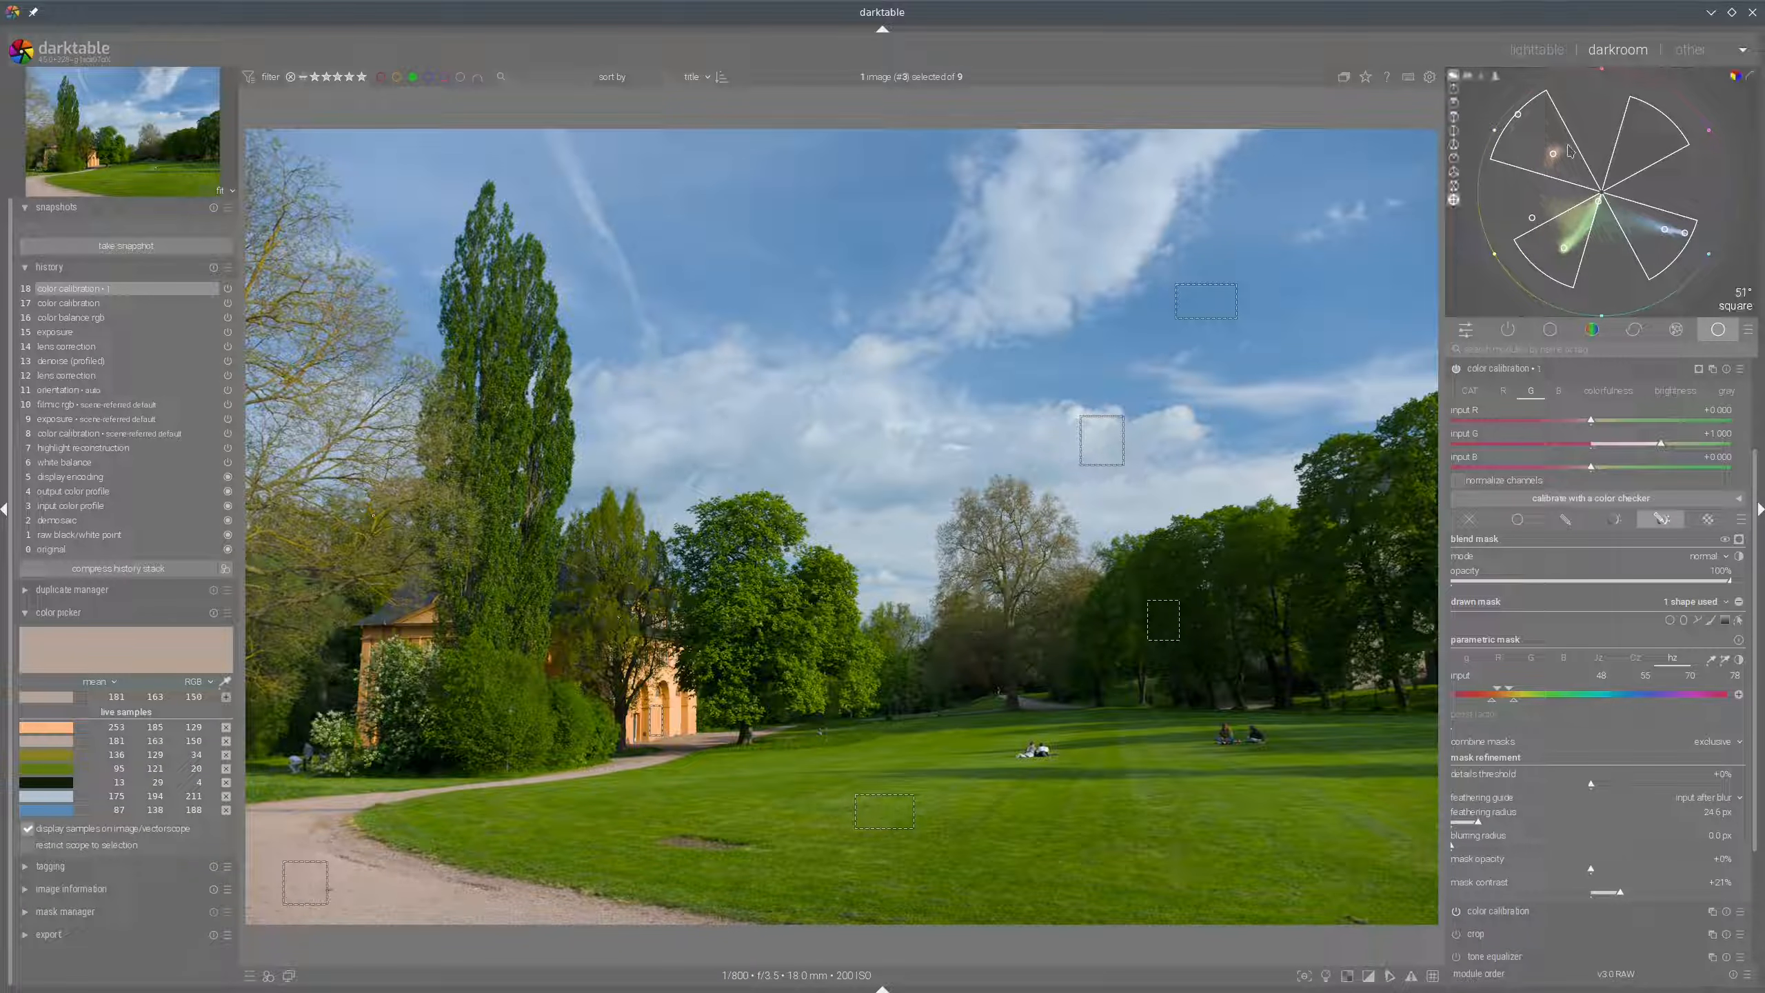
pyautogui.moveTo(1570, 151)
pyautogui.keyDown('shift'); pyautogui.mouseDown()
pyautogui.moveTo(1636, 160)
pyautogui.moveTo(1651, 194)
pyautogui.mouseUp(); pyautogui.keyUp('shift')
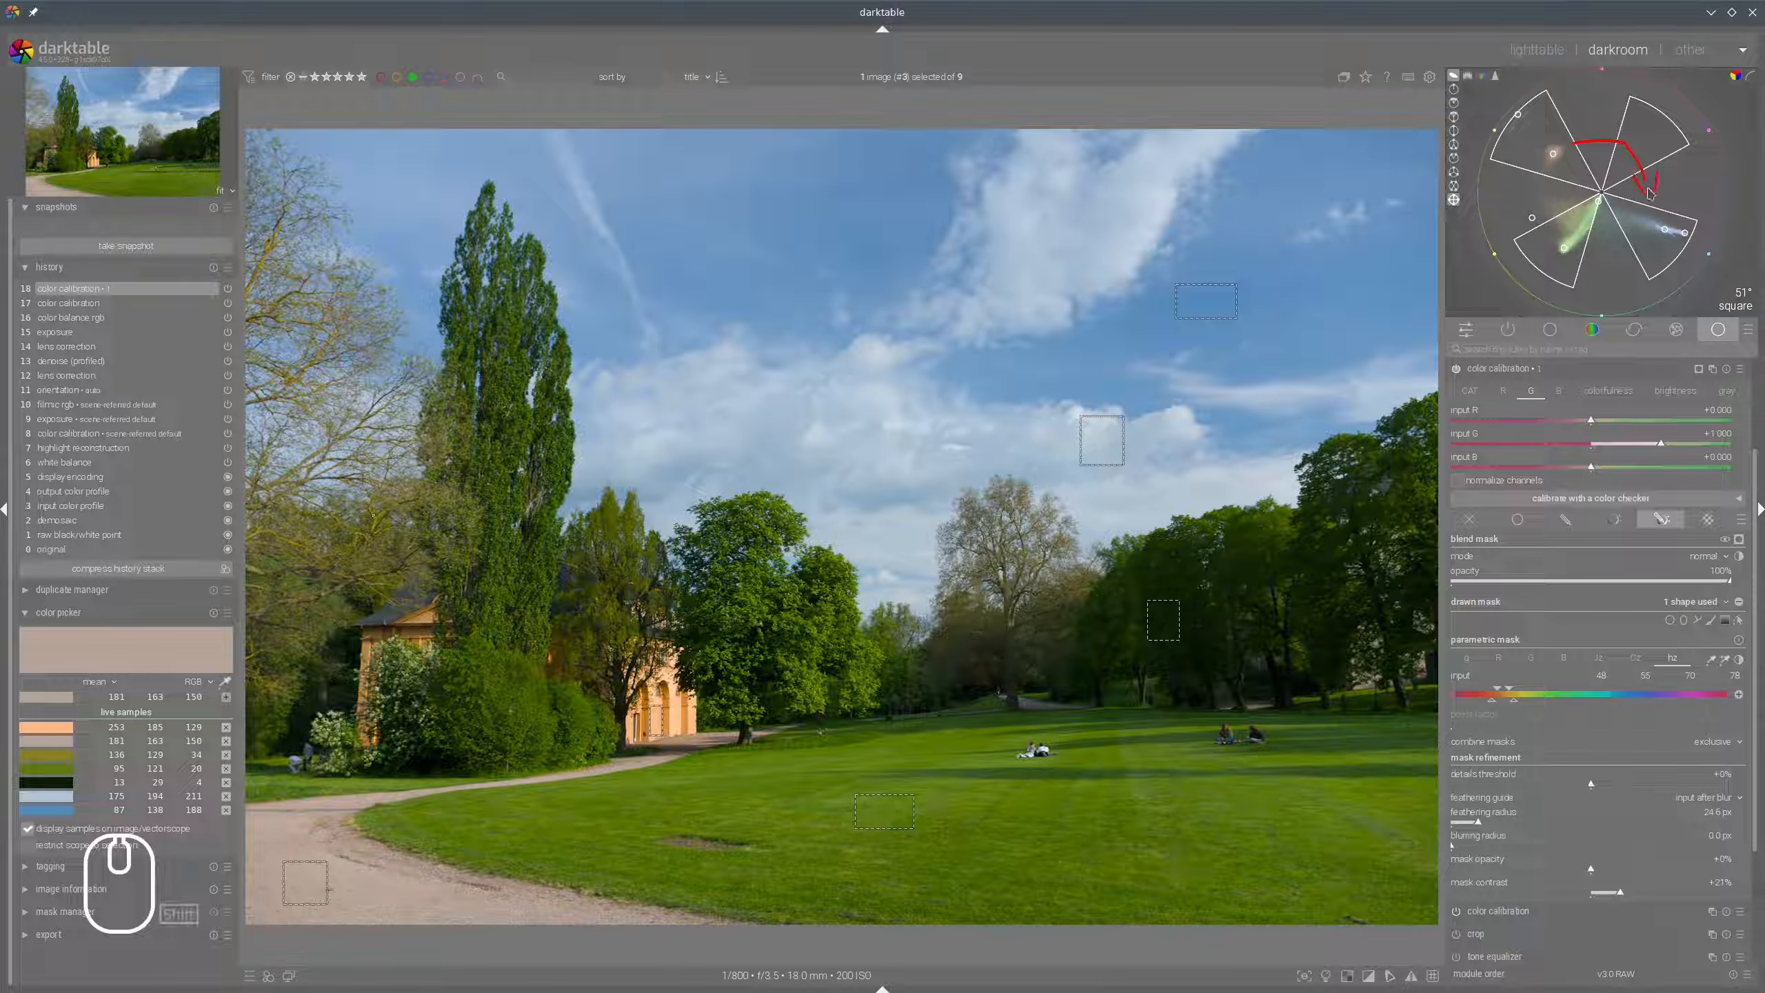
pyautogui.press('super+shift+F11')
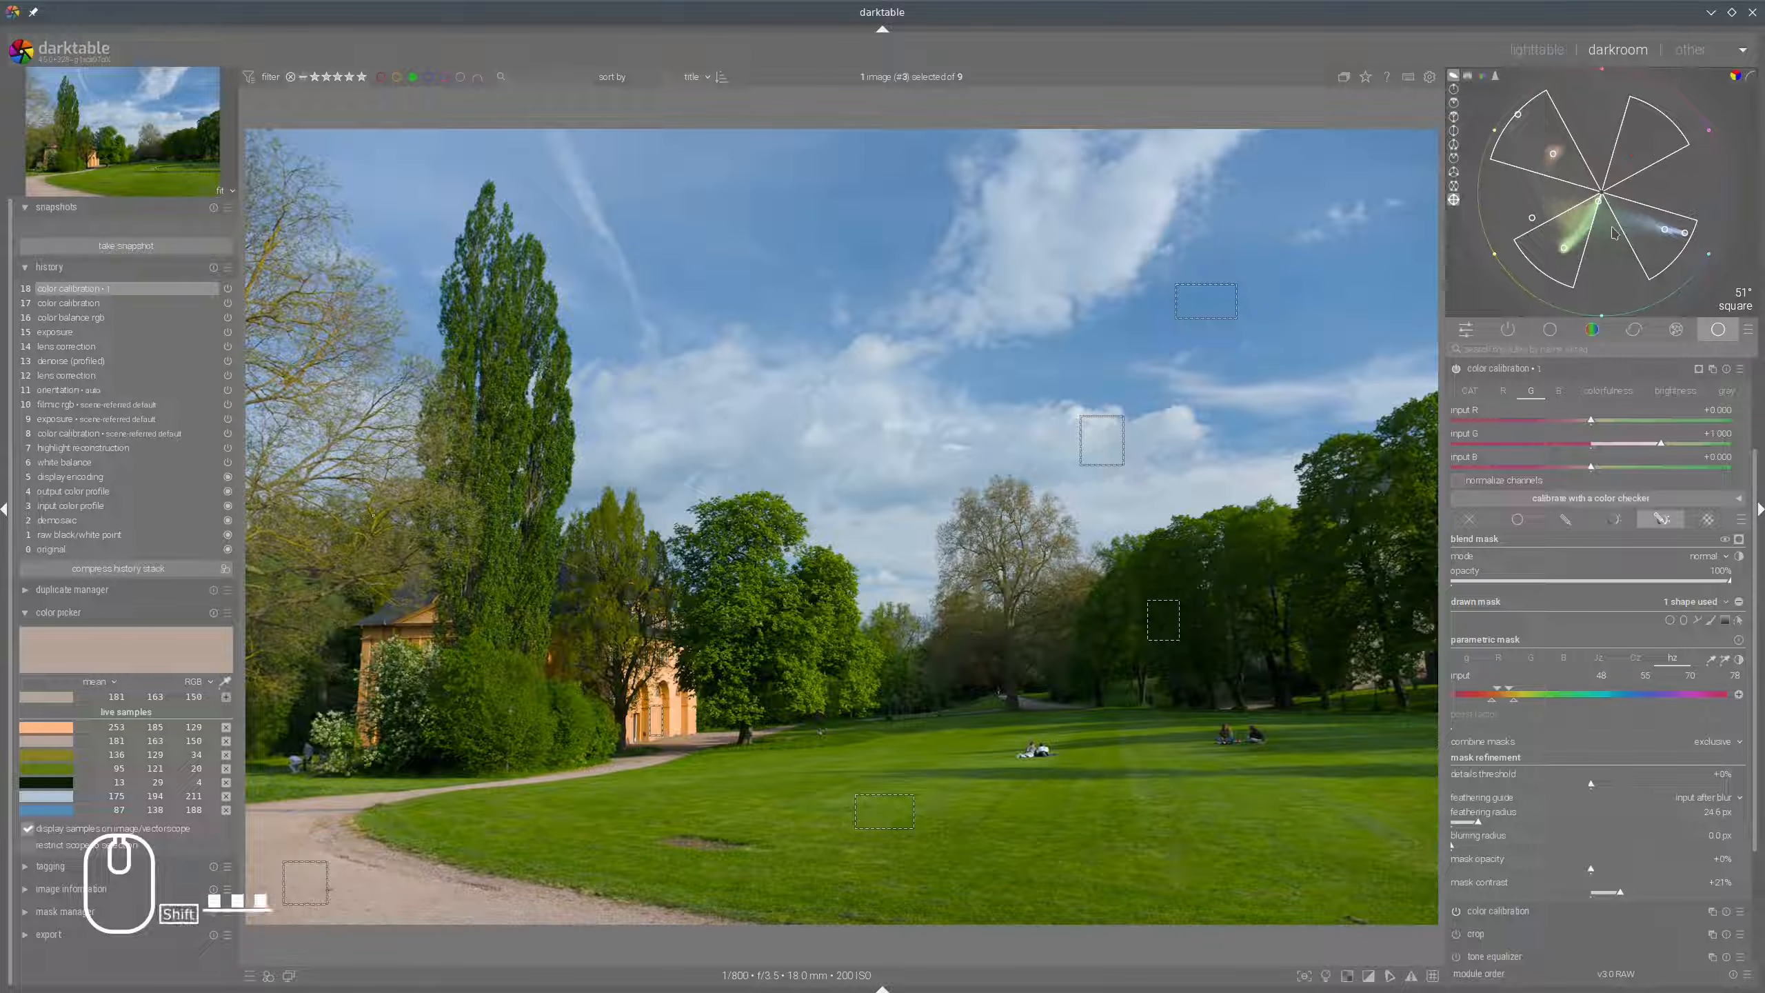
# Raise the red input of the blue channel to about +0.19 in the gravel path's color calibration instance.
pyautogui.click(1560, 390)
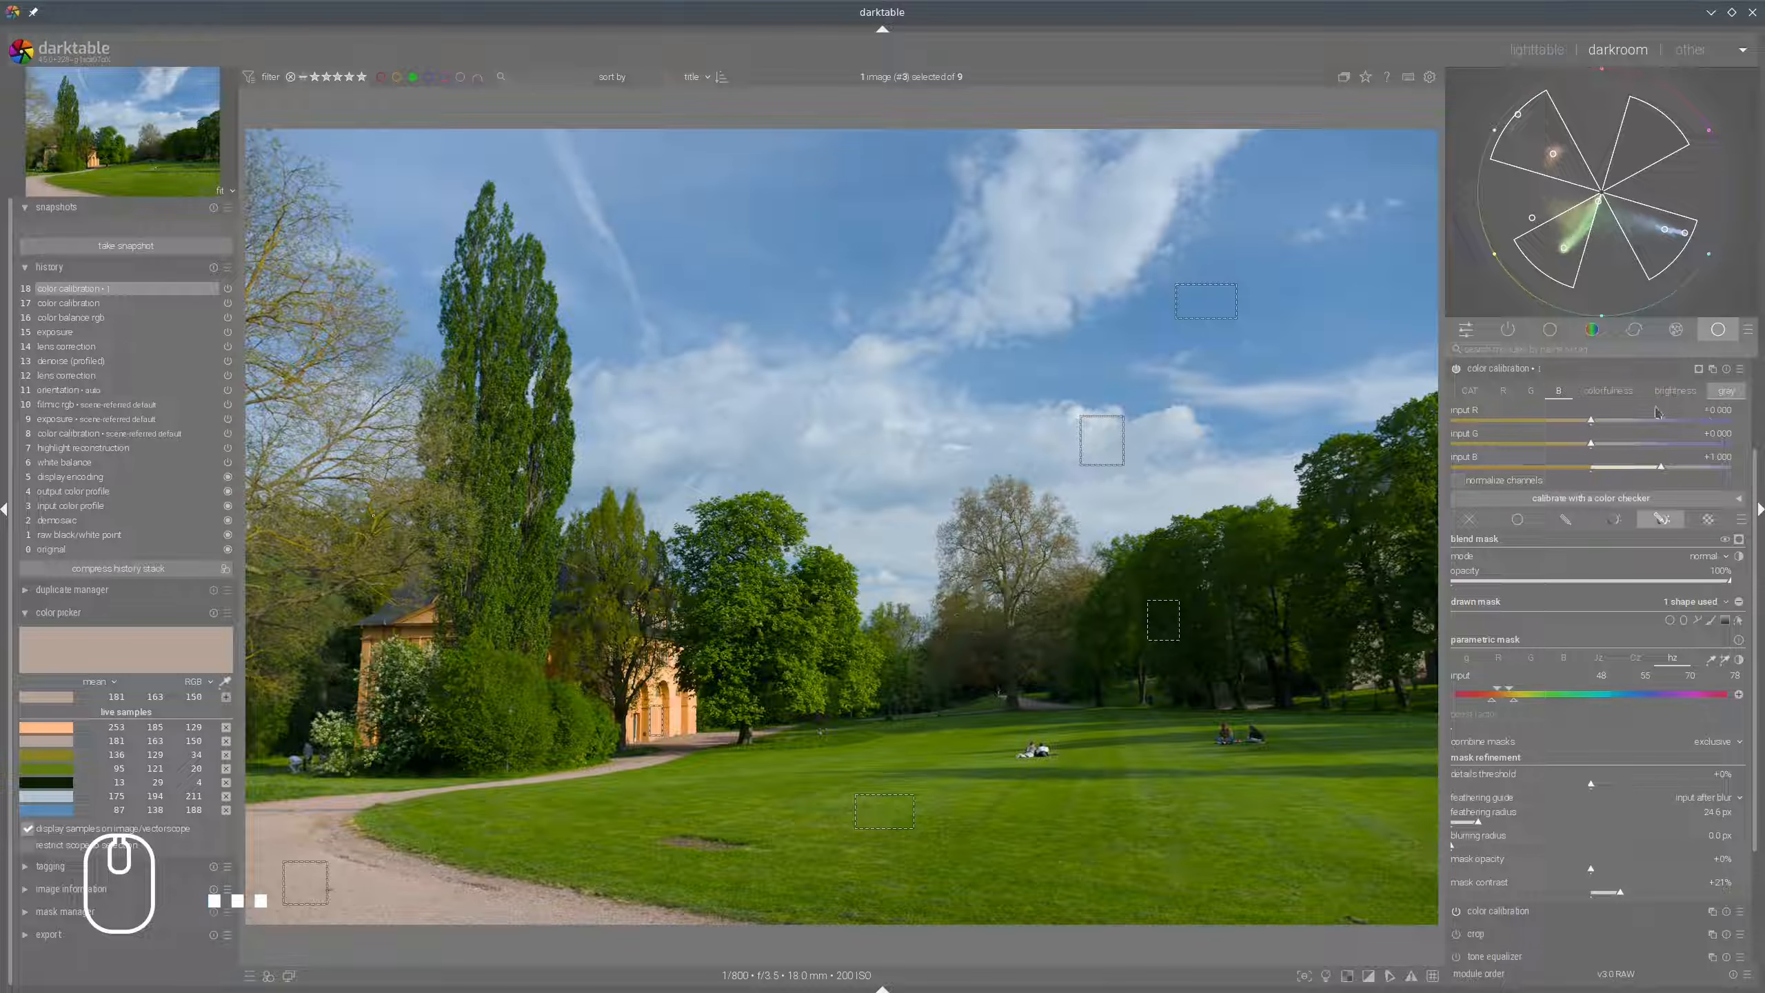
pyautogui.scroll(1, 1638, 442)
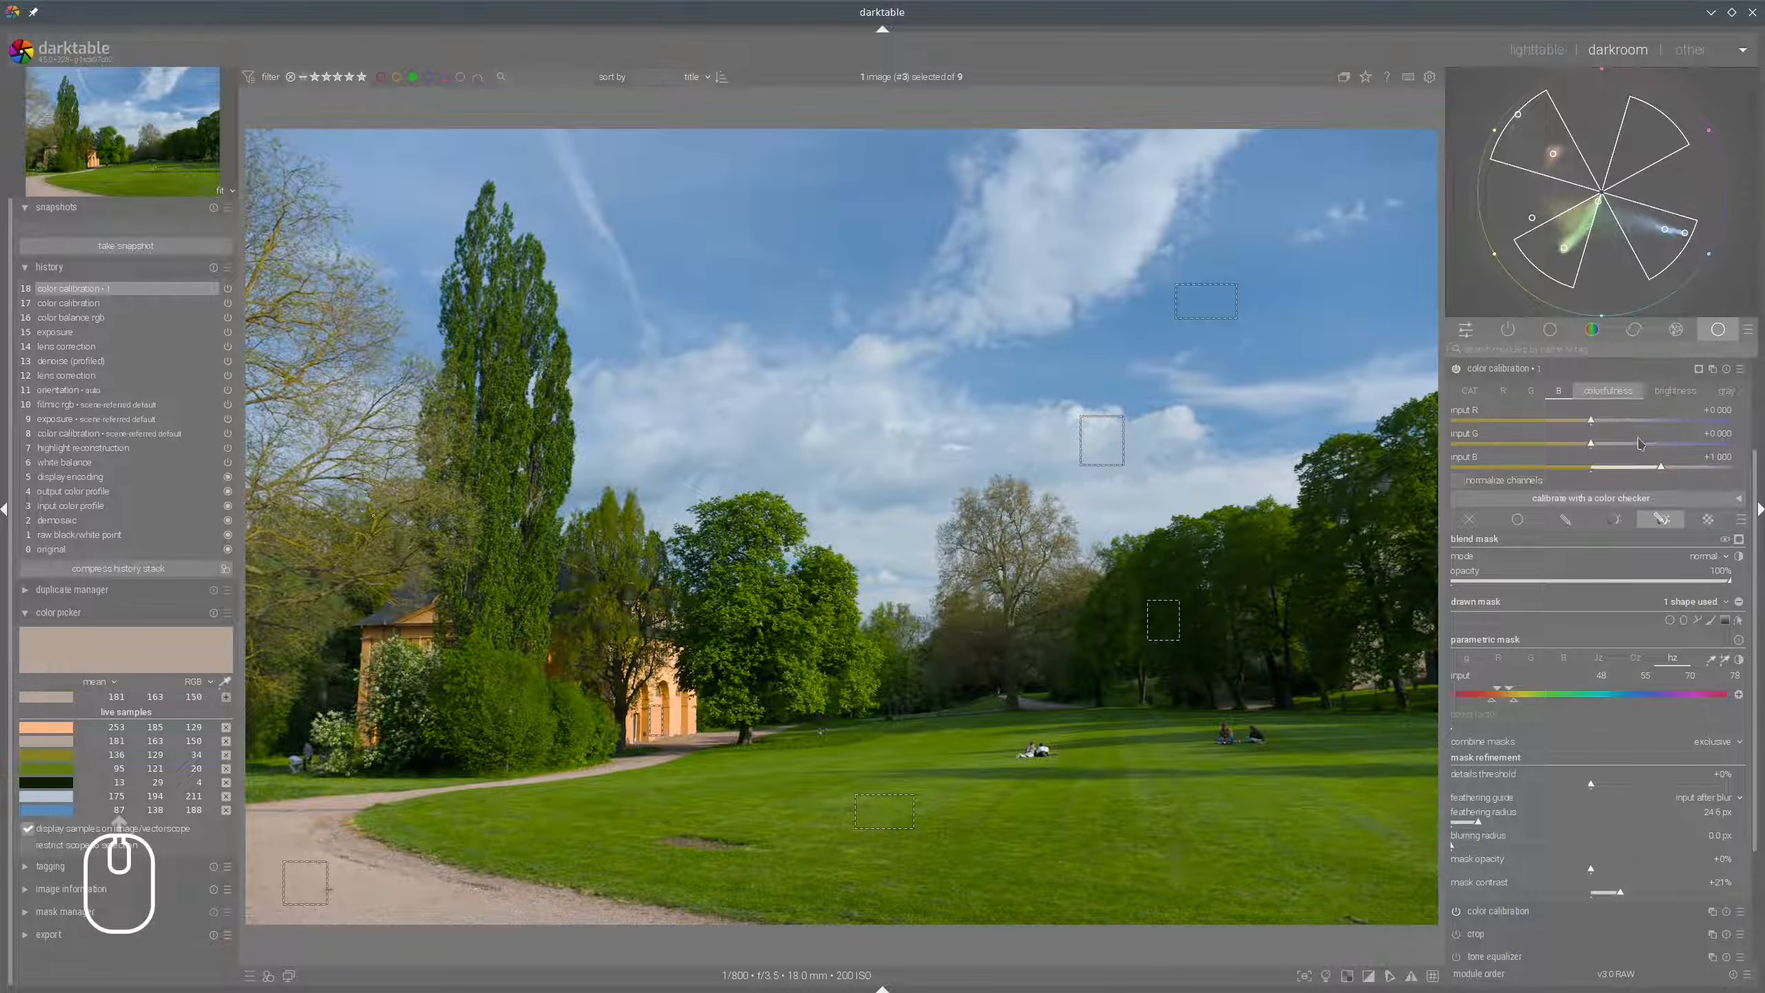
pyautogui.scroll(1, 1639, 441)
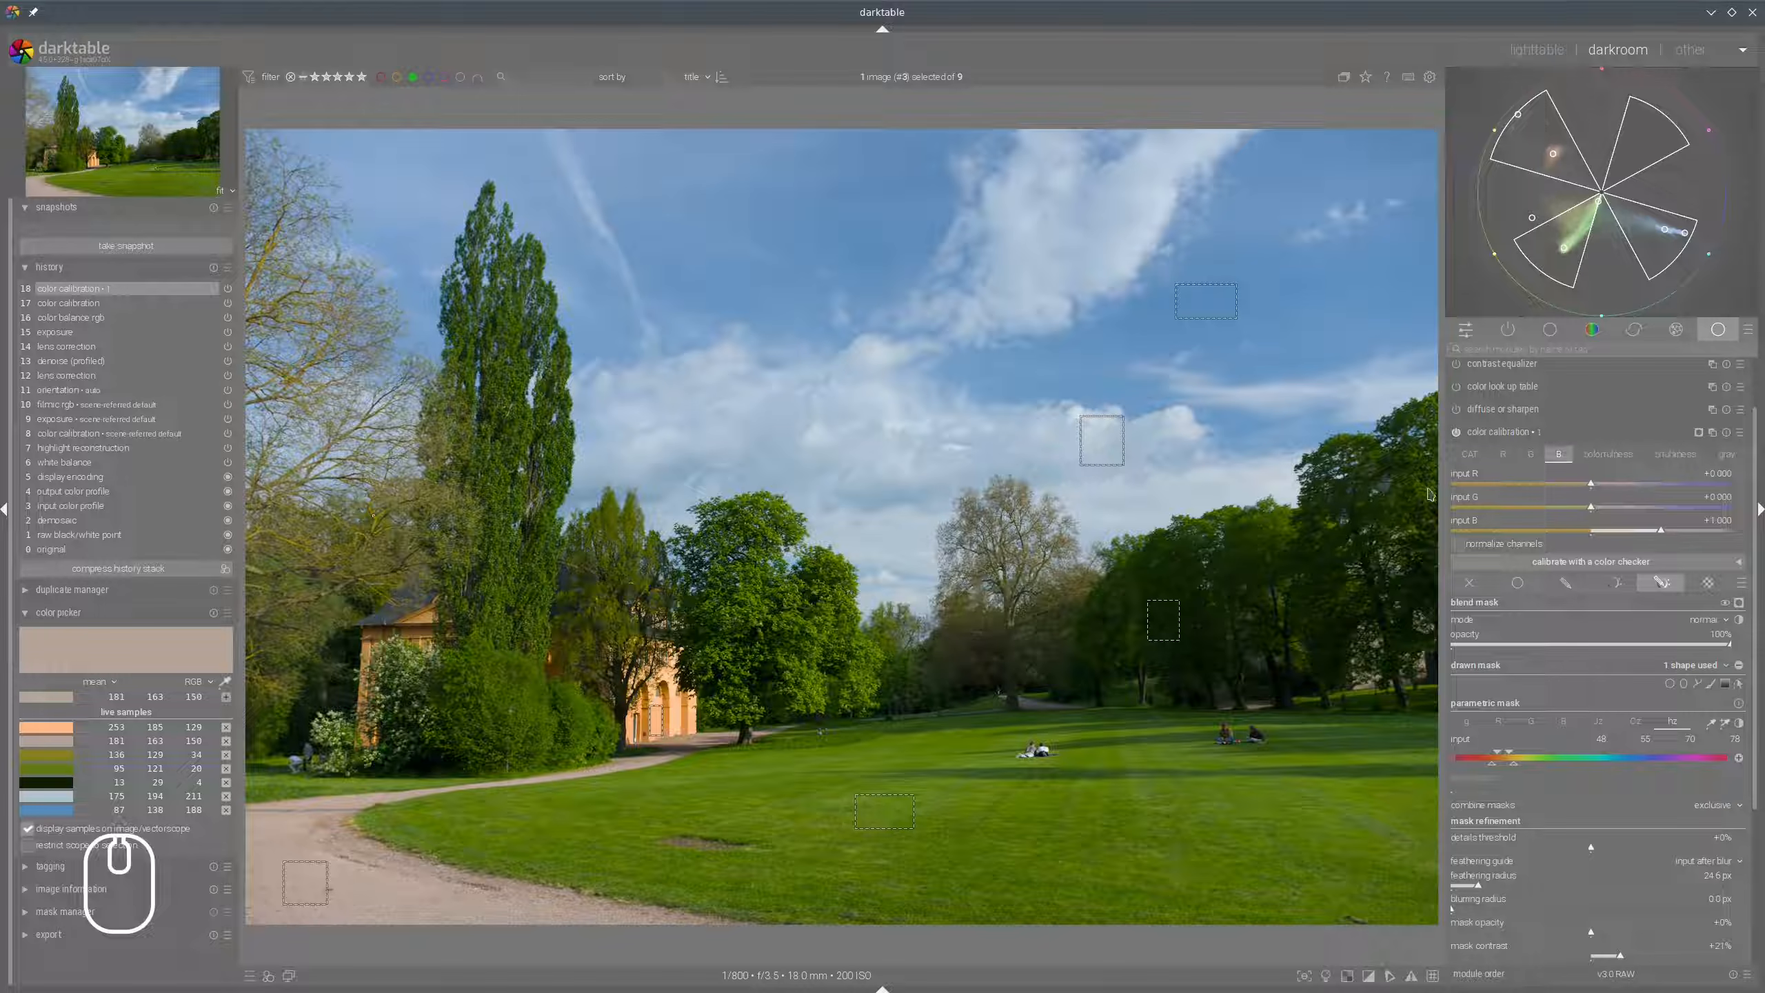
pyautogui.moveTo(1579, 179)
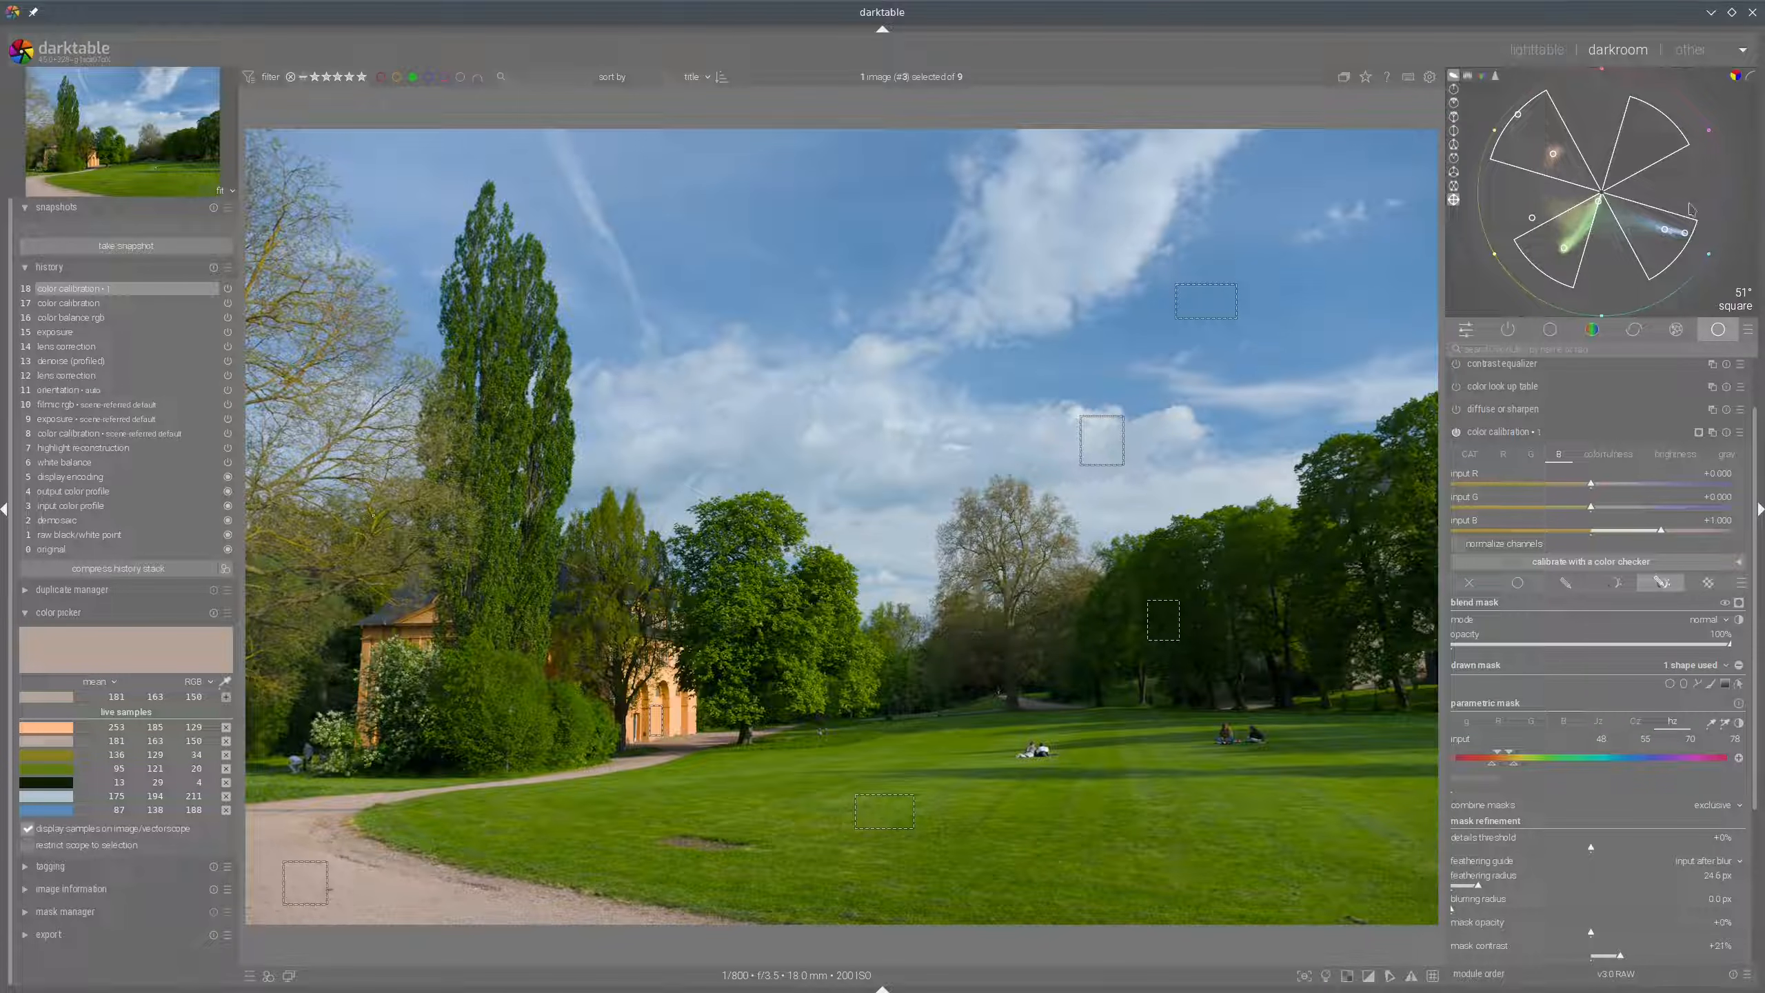
pyautogui.moveTo(1594, 485); pyautogui.dragTo(1606, 486)
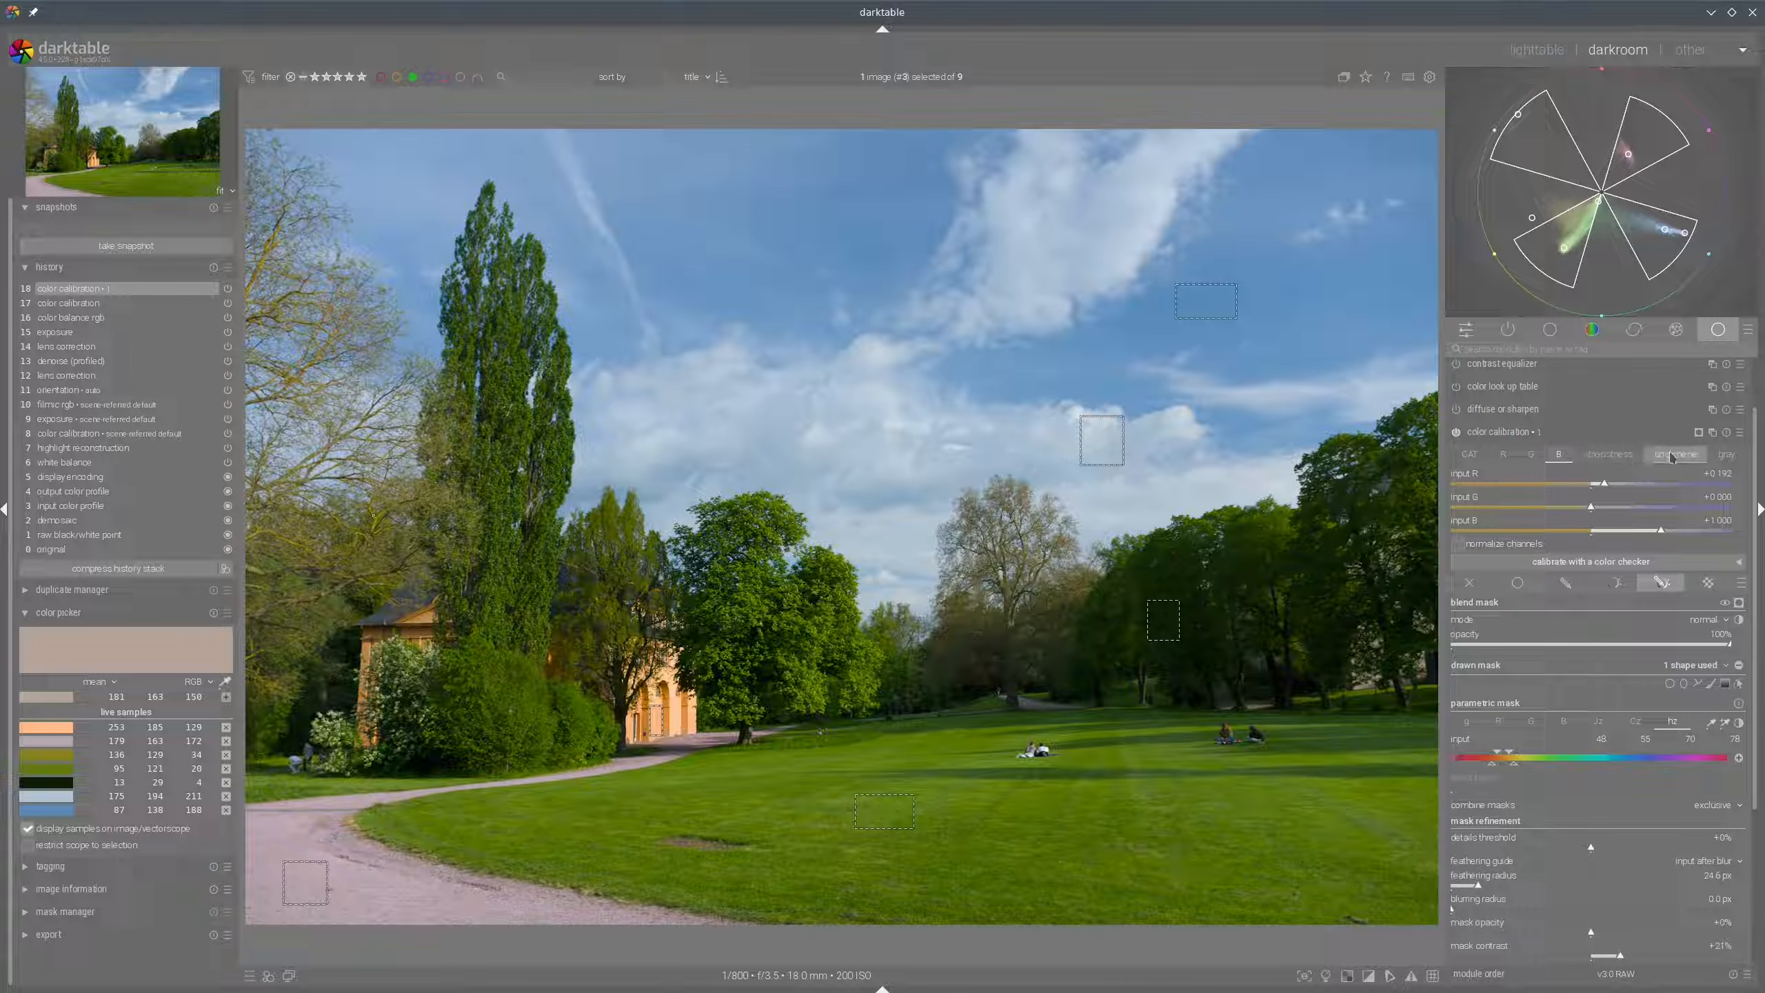
# Set the gravel path's colorfulness inputs to R -0.440, G -0.489 and B -0.597, and collapse the color calibration instance.
pyautogui.click(1619, 457)
pyautogui.click(1509, 529)
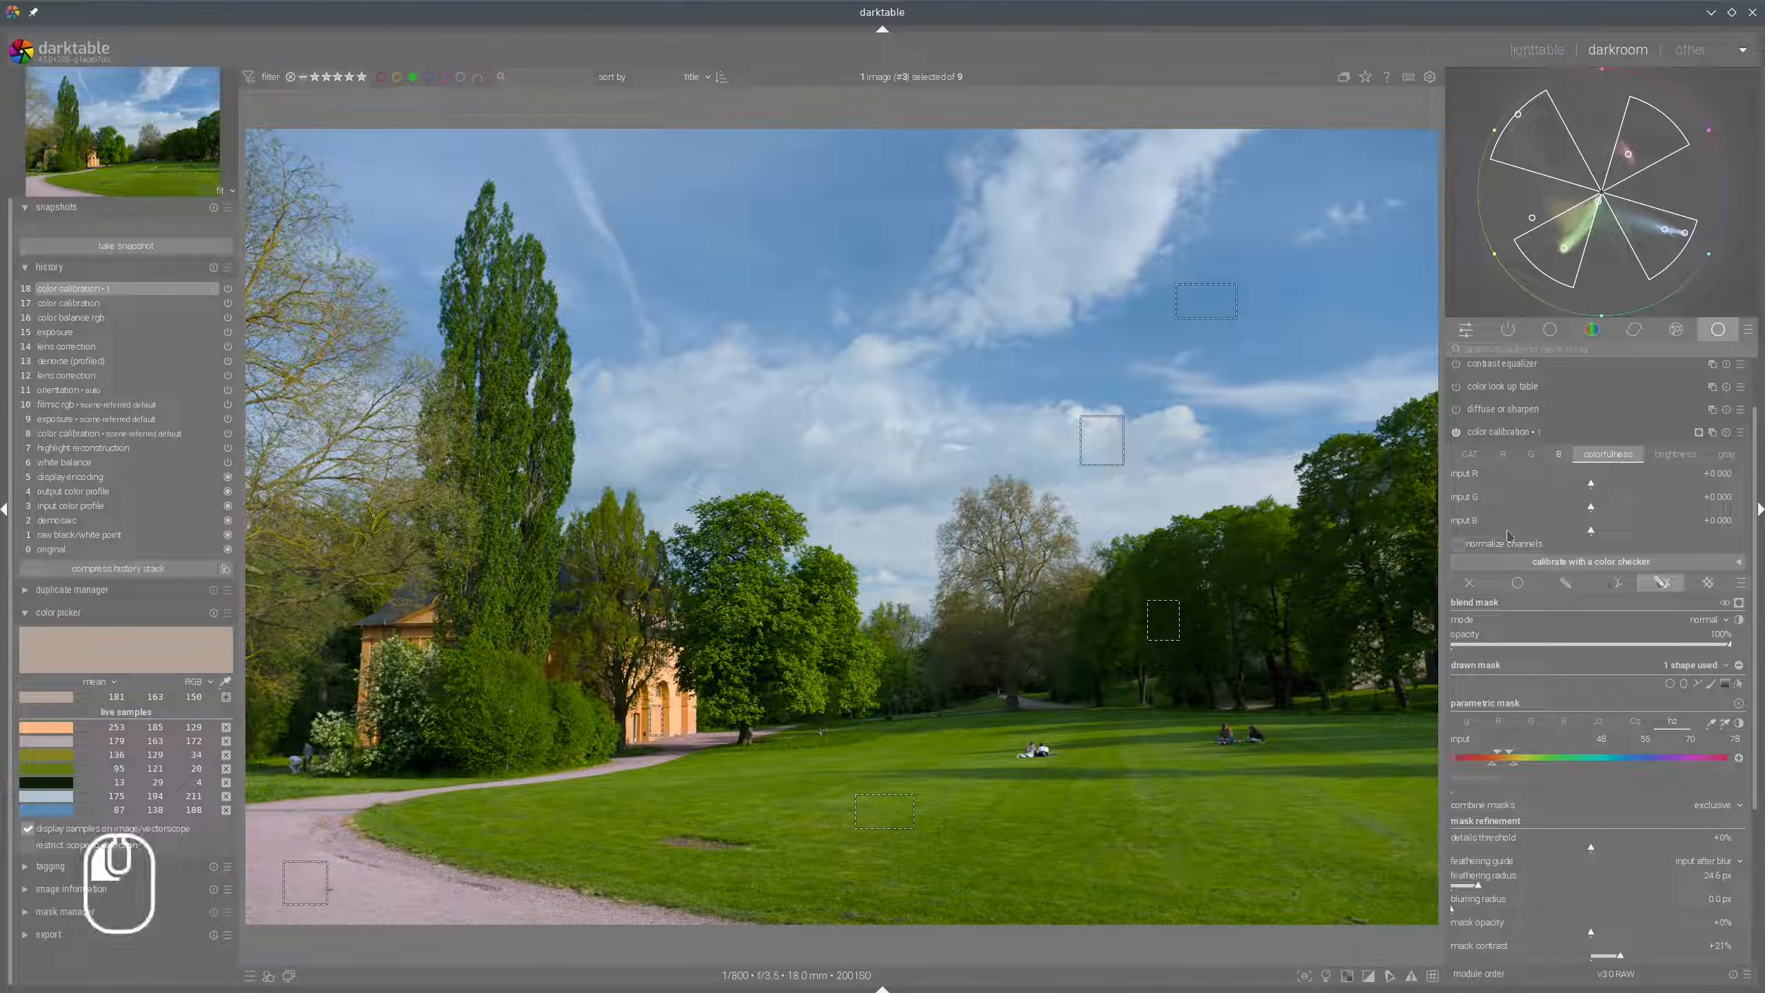
pyautogui.click(1522, 507)
pyautogui.click(1529, 484)
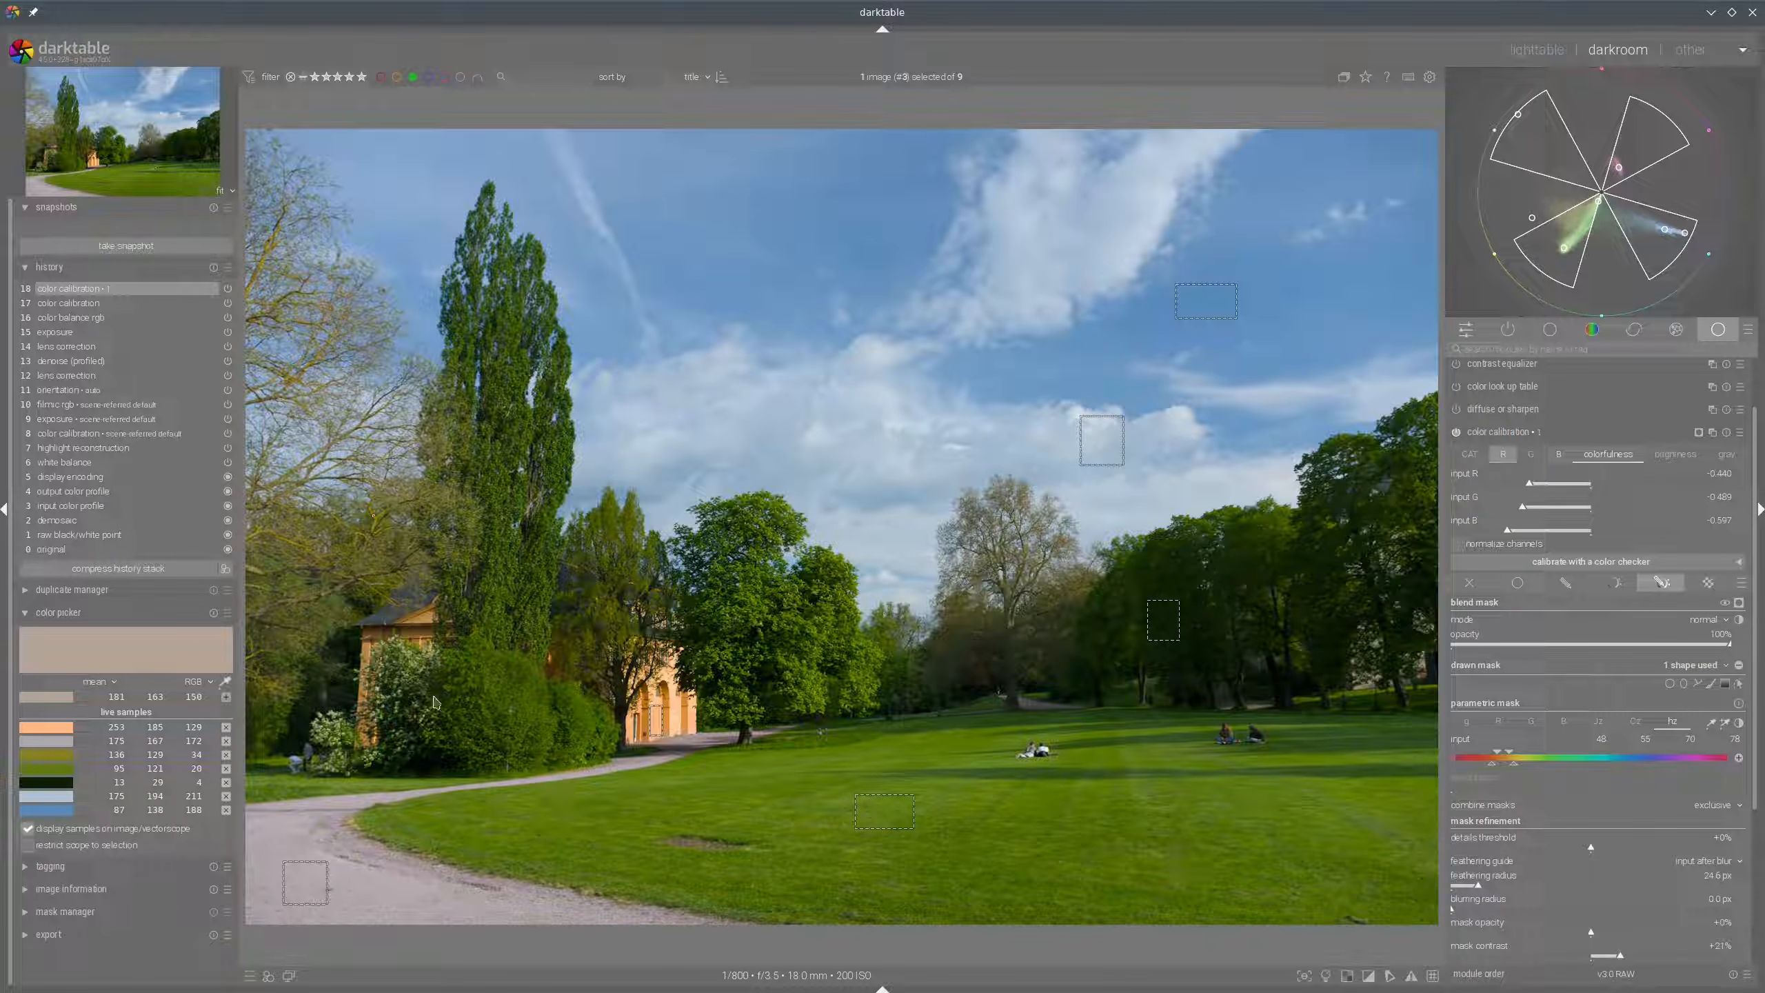
pyautogui.moveTo(387, 560)
pyautogui.mouseDown()
pyautogui.moveTo(806, 571)
pyautogui.moveTo(313, 668)
pyautogui.moveTo(444, 741)
pyautogui.moveTo(279, 918)
pyautogui.moveTo(429, 775)
pyautogui.mouseUp()
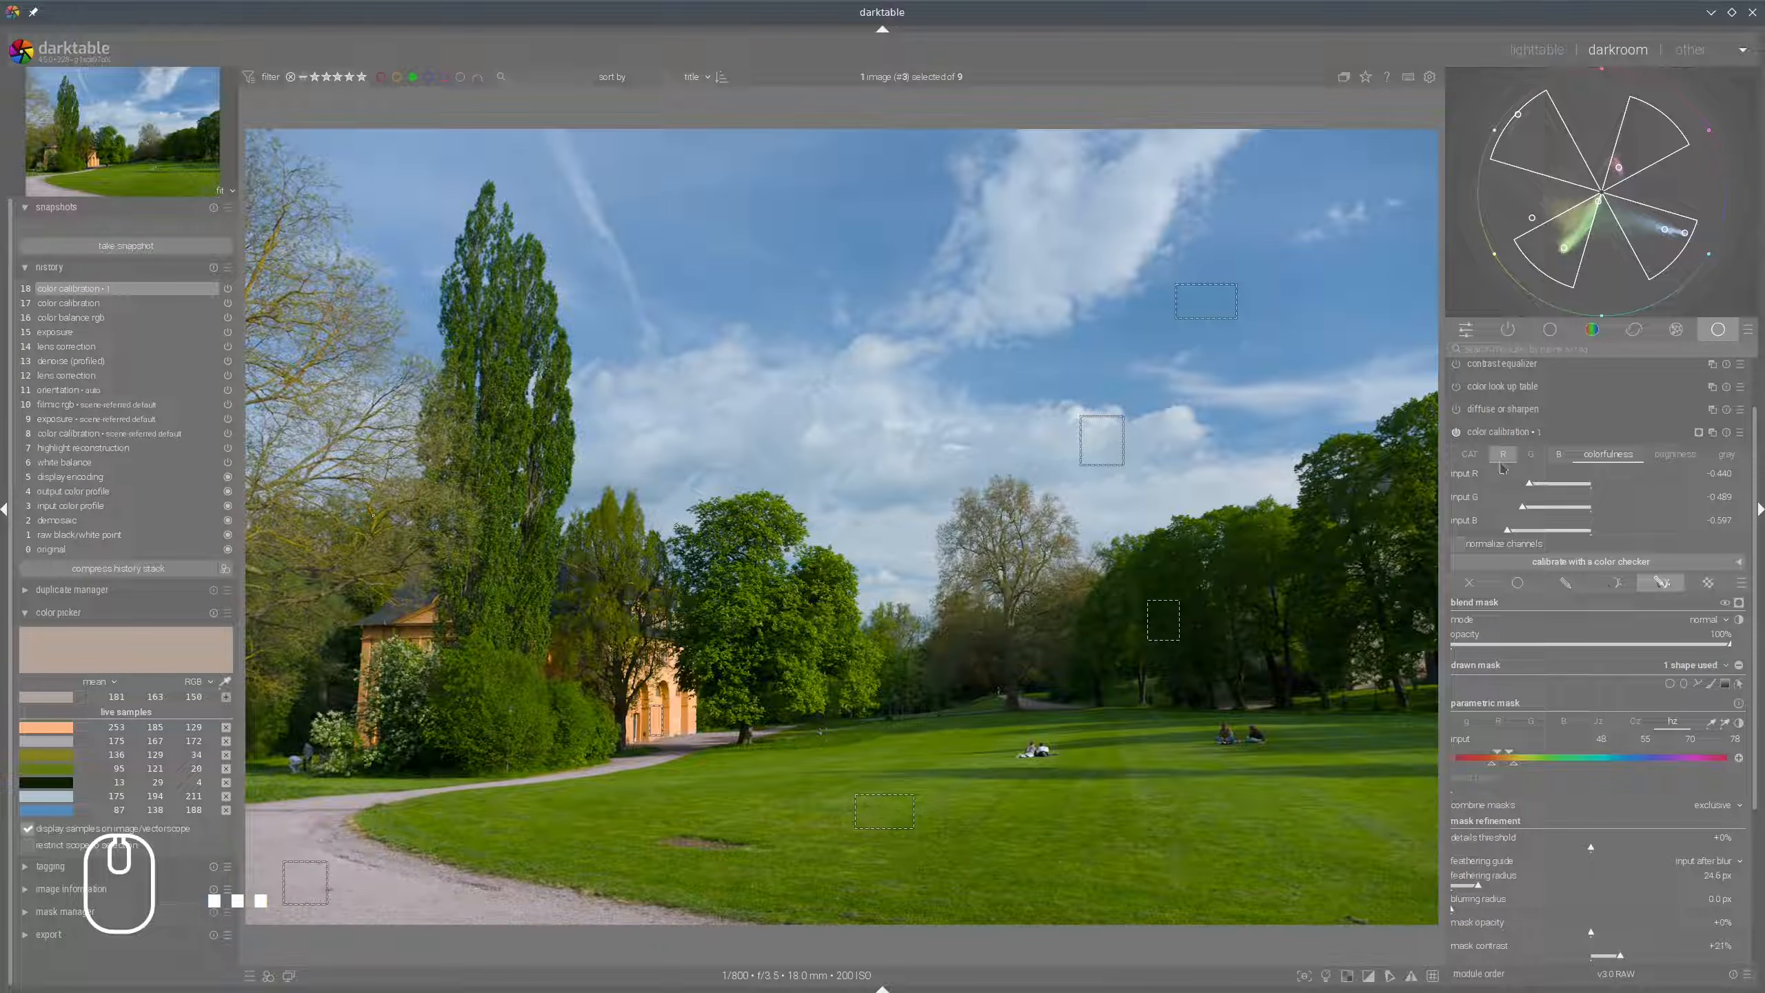
pyautogui.click(1518, 431)
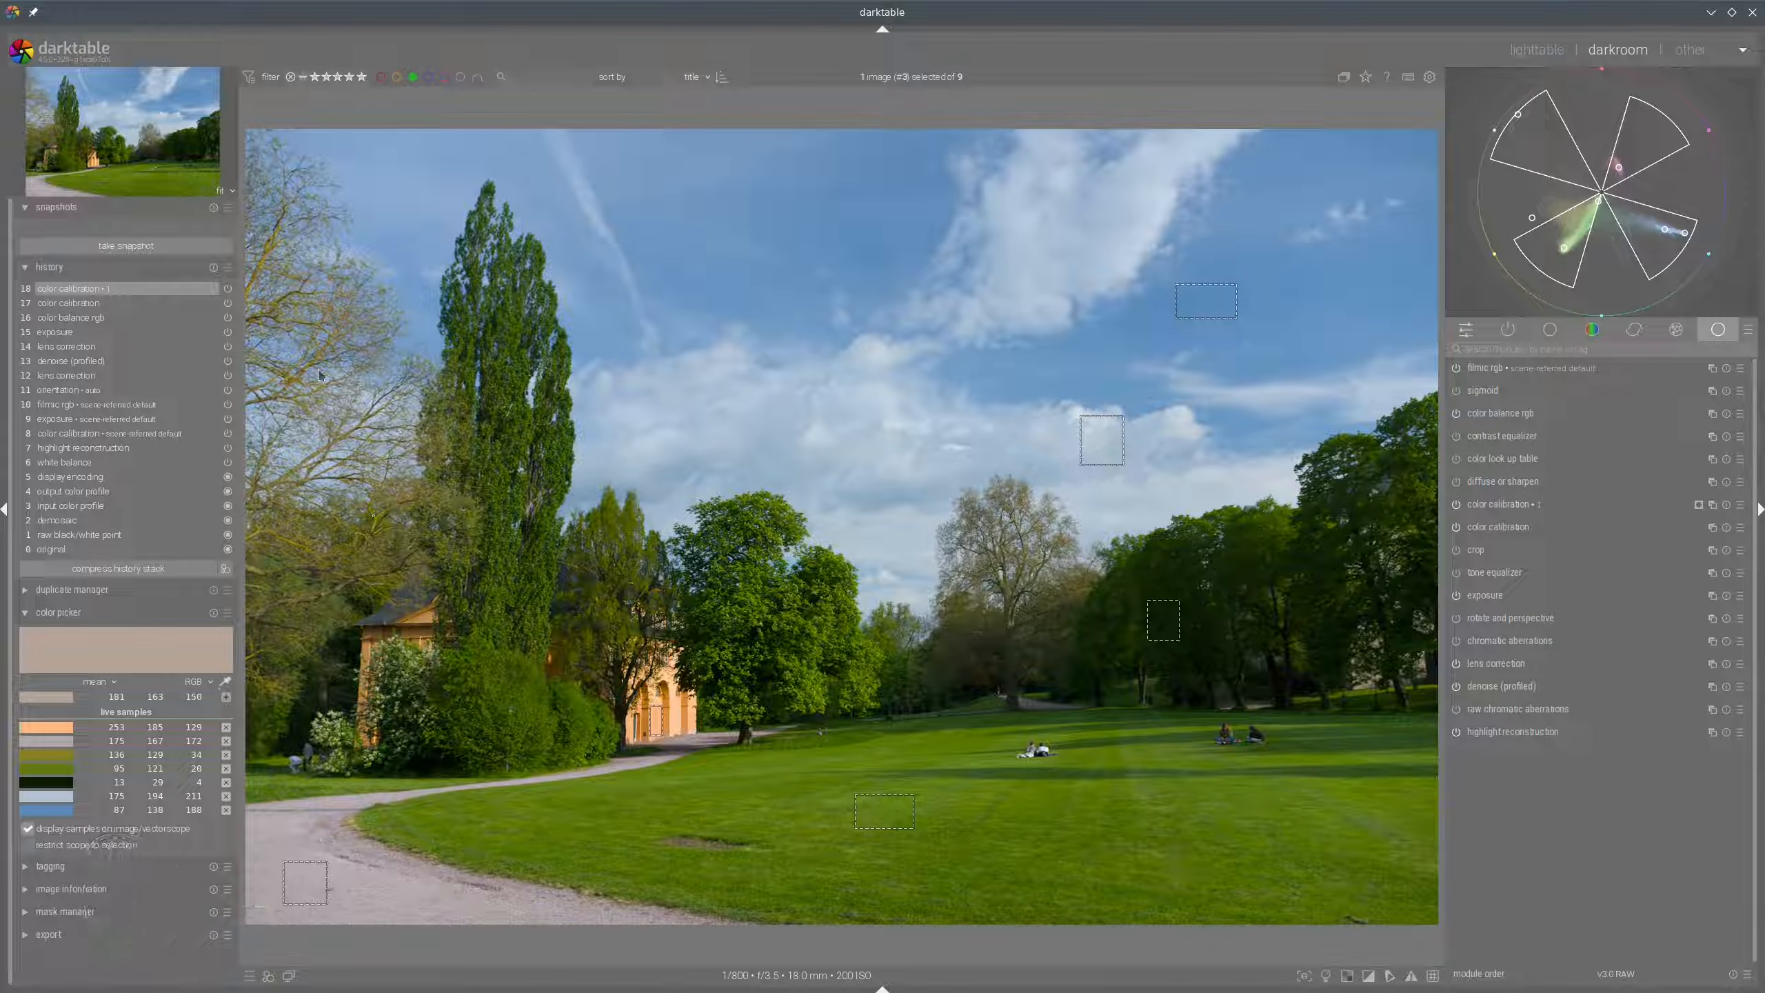
pyautogui.moveTo(319, 374)
pyautogui.mouseDown()
pyautogui.moveTo(751, 661)
pyautogui.moveTo(278, 487)
pyautogui.moveTo(612, 535)
pyautogui.mouseUp()
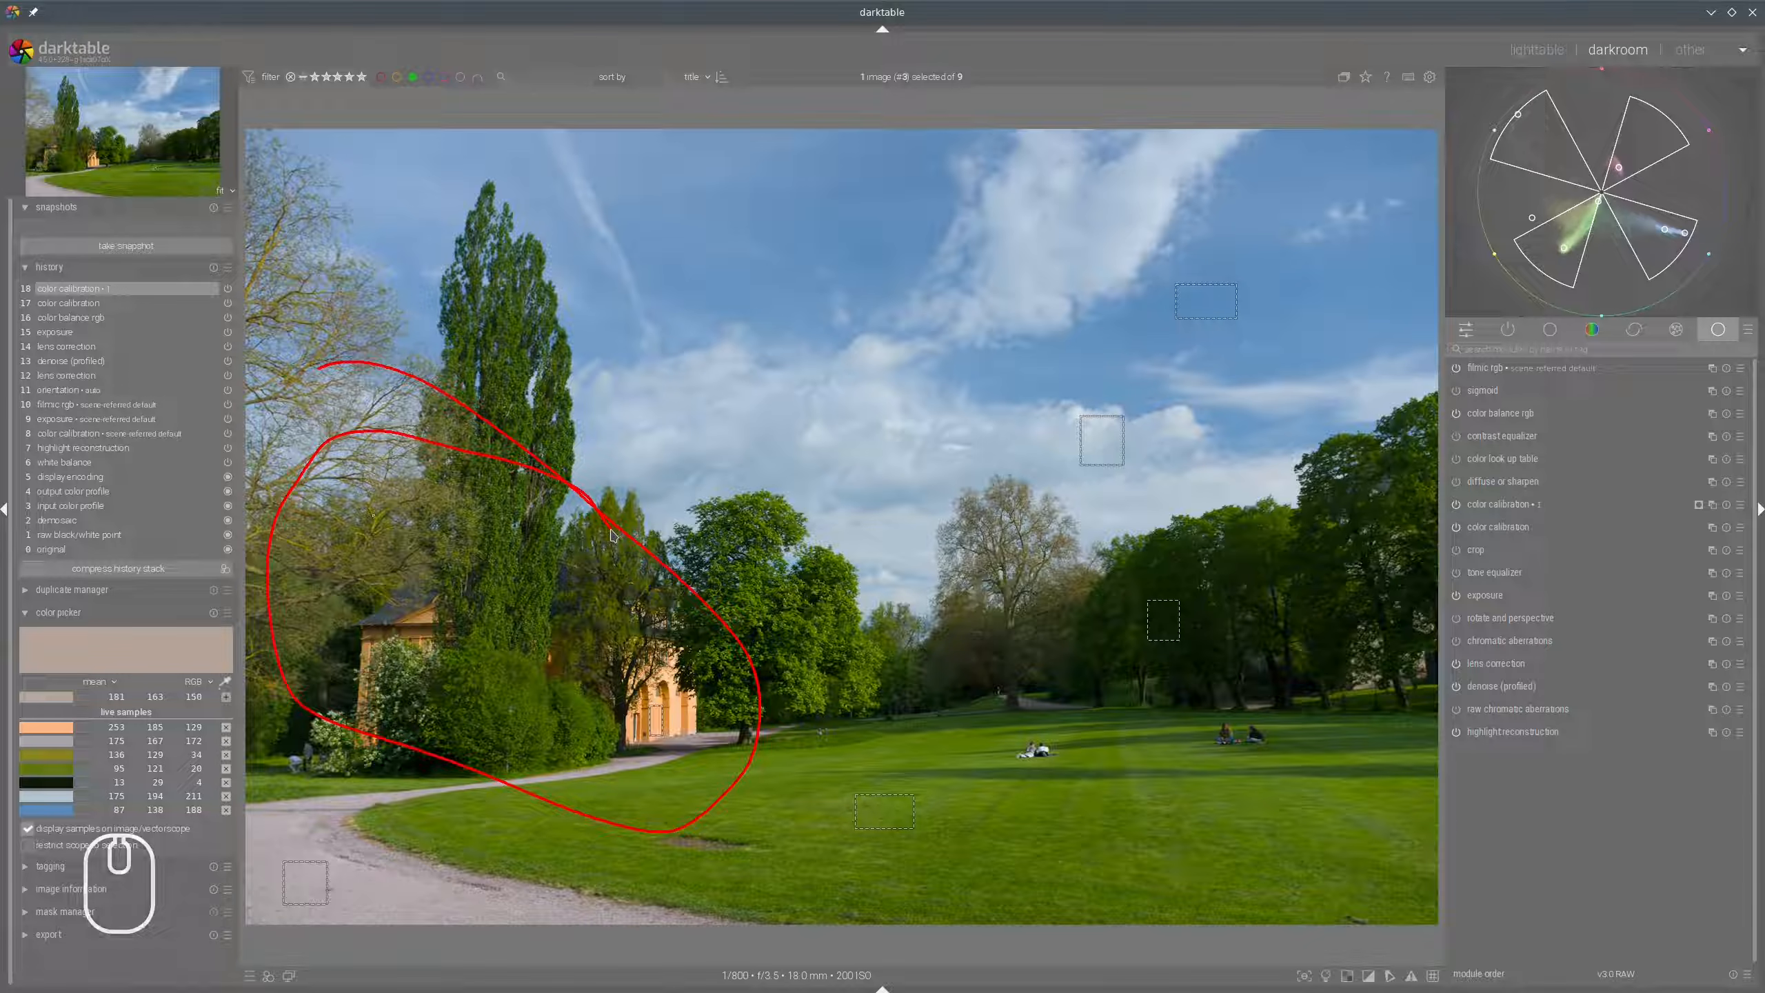
pyautogui.press('shift+super+F11')
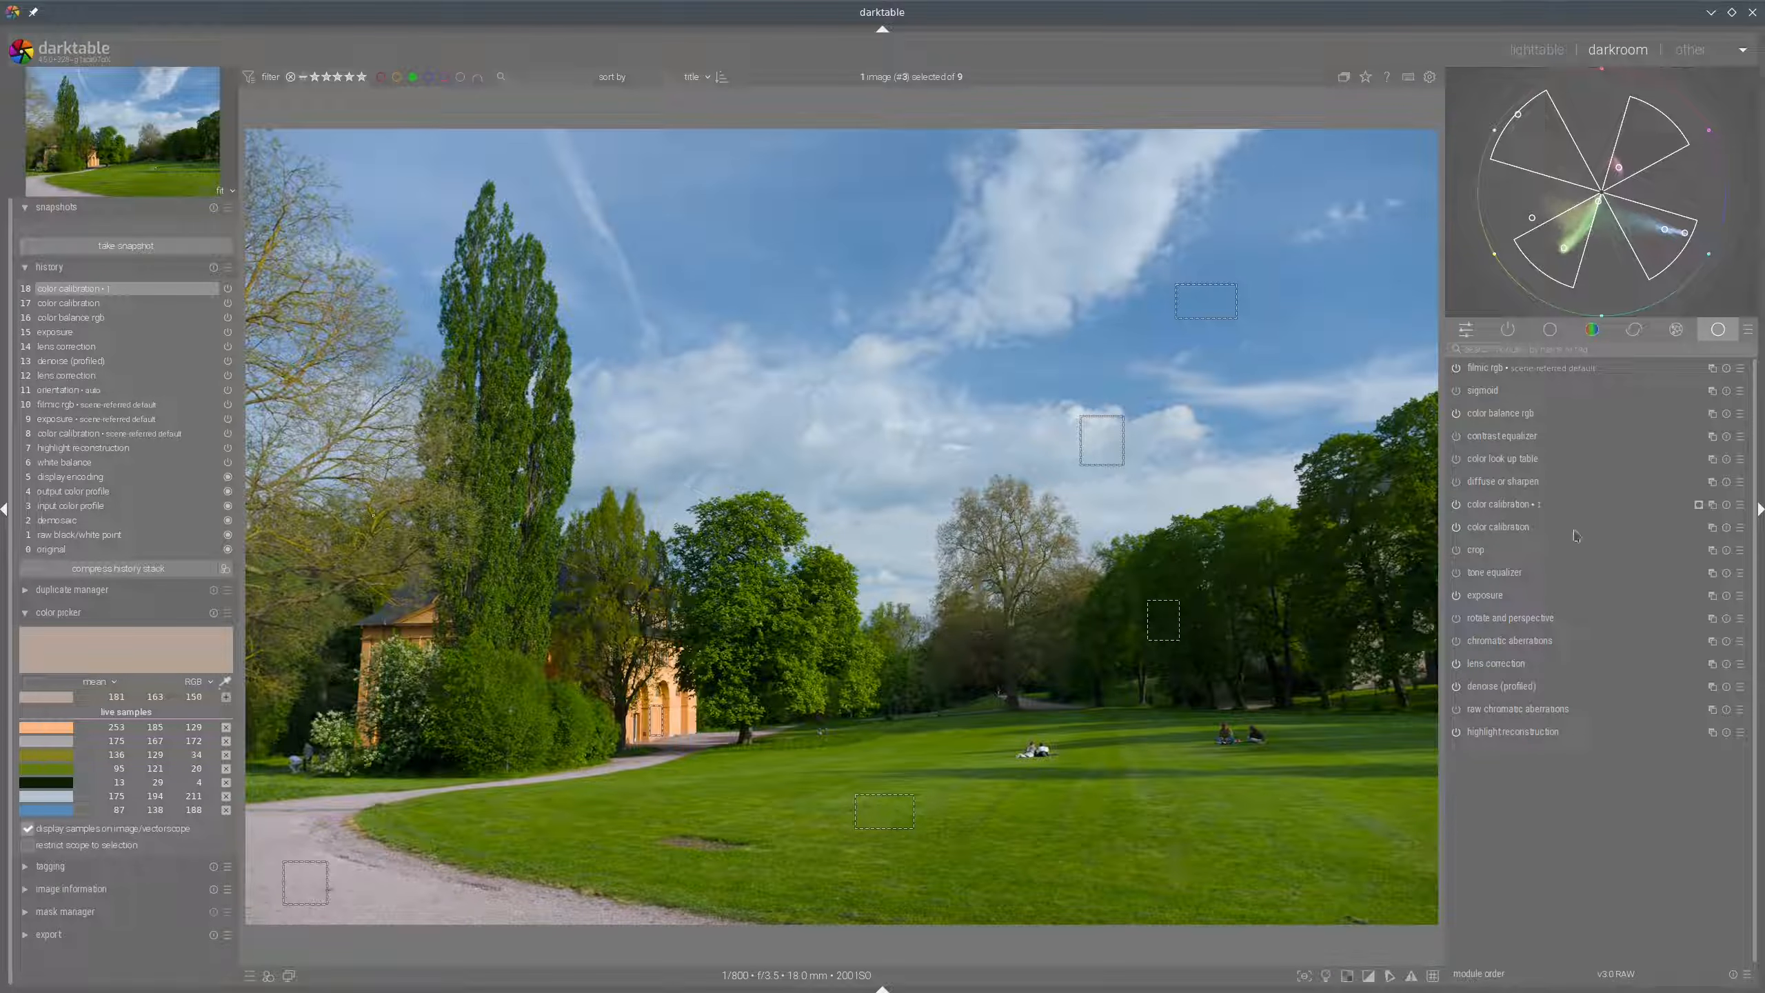
# Create another color calibration instance with a drawn and parametric mask, and set its hz hue range from the stored olive tree sample.
pyautogui.click(1712, 506)
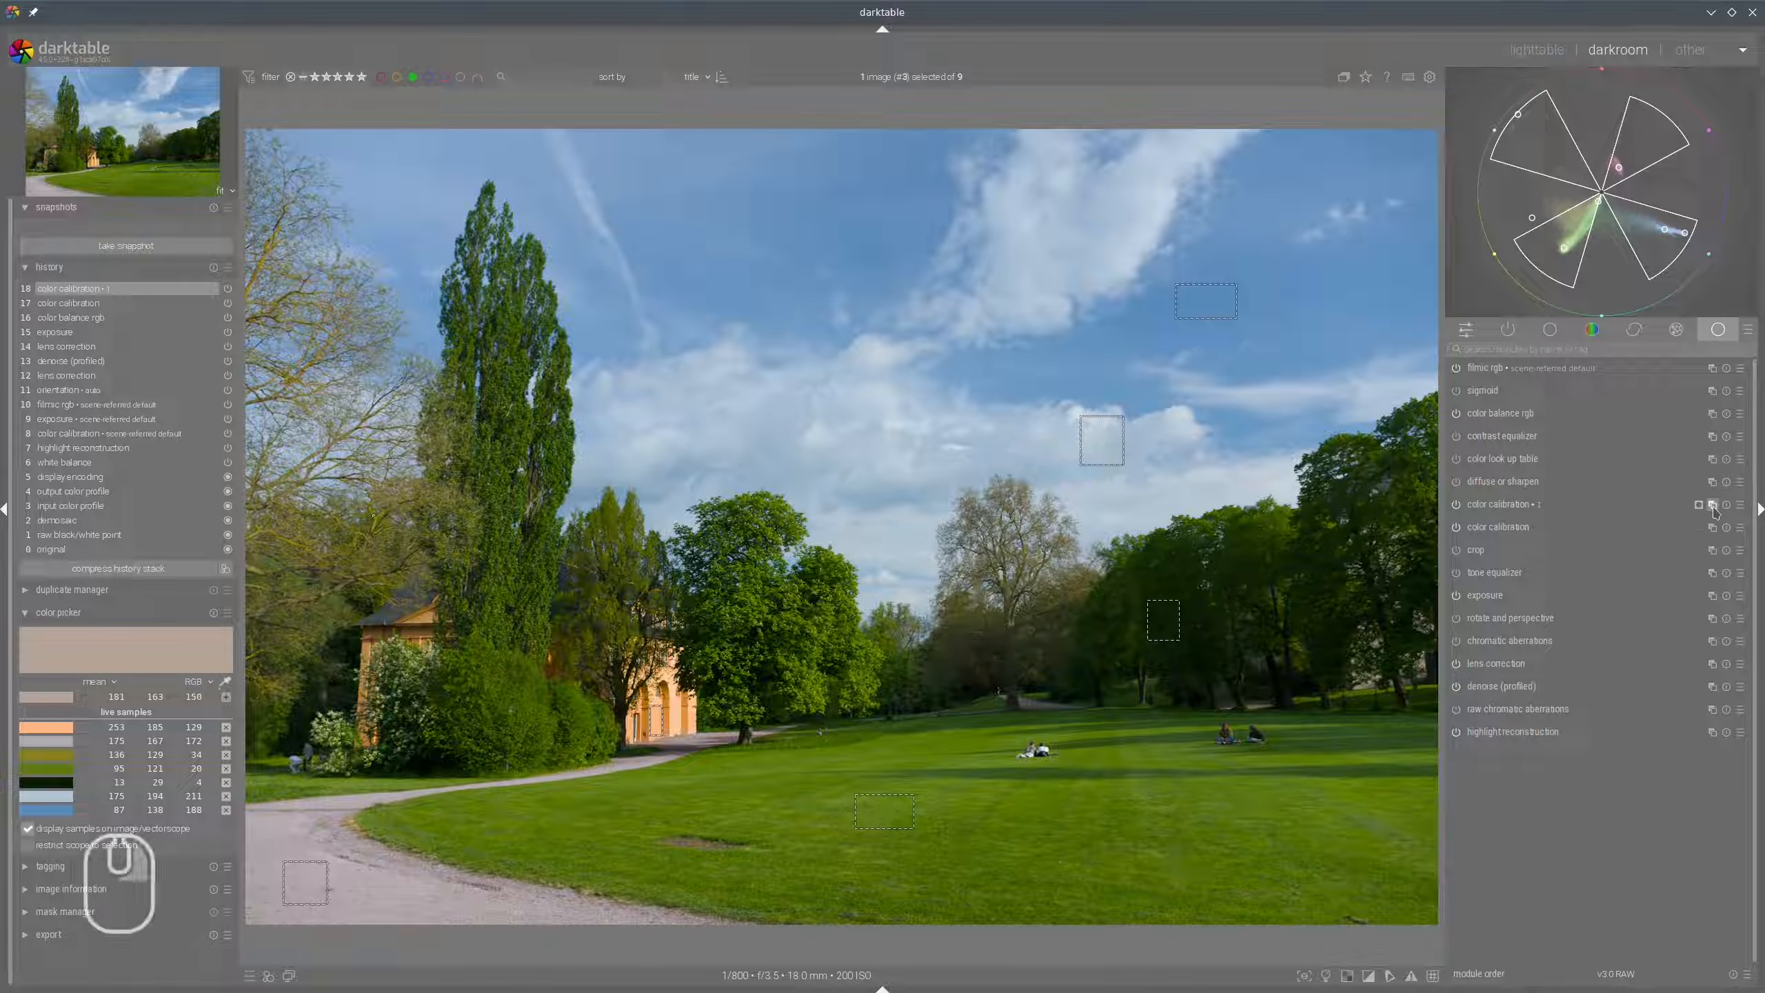
pyautogui.click(1661, 519)
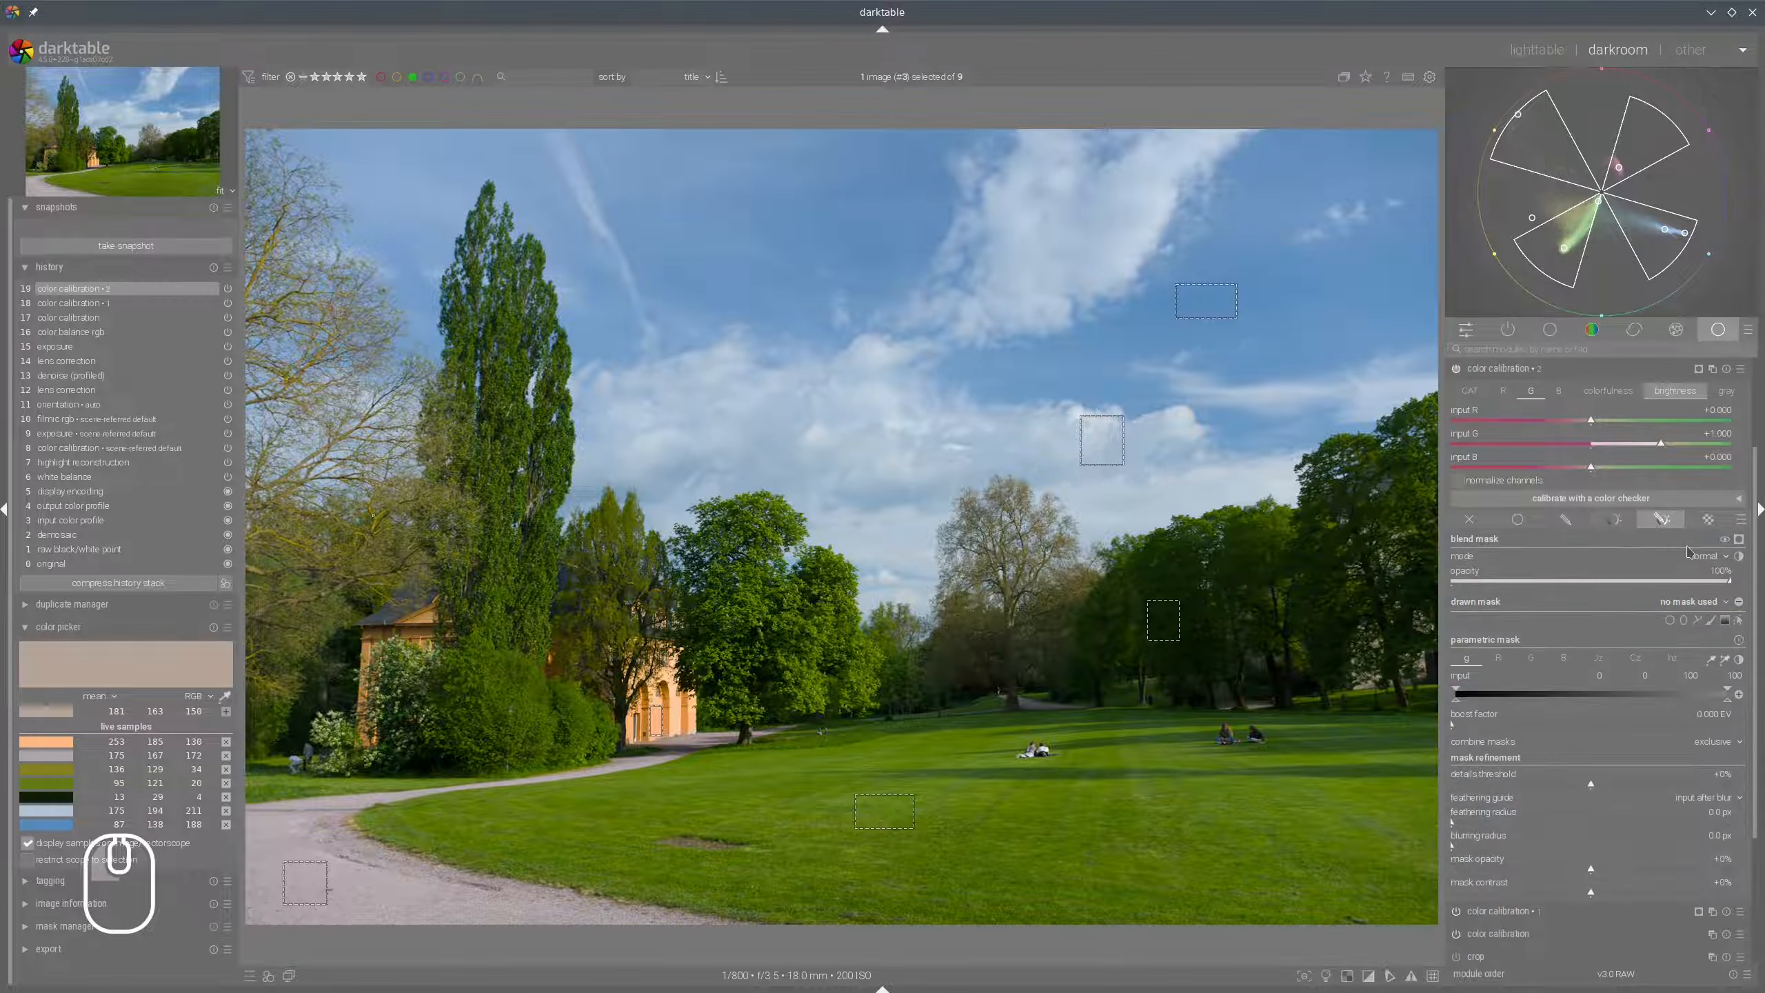
pyautogui.click(1672, 658)
pyautogui.click(1724, 661)
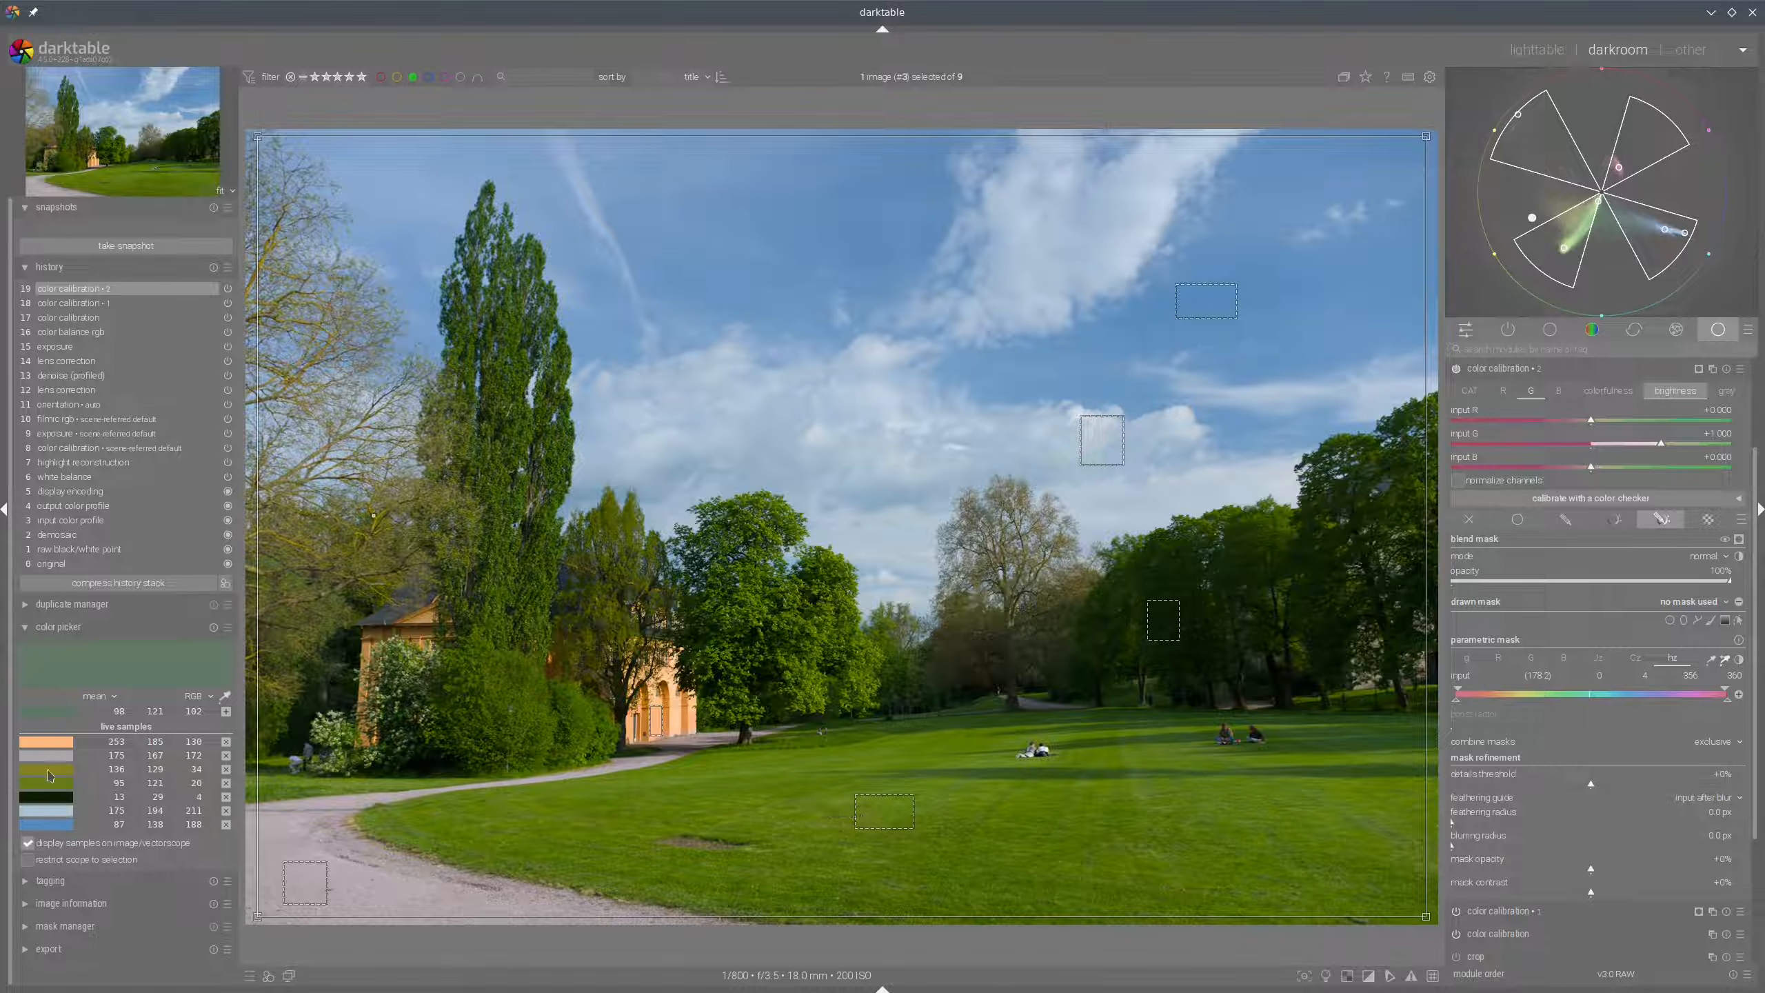
pyautogui.rightClick(48, 775)
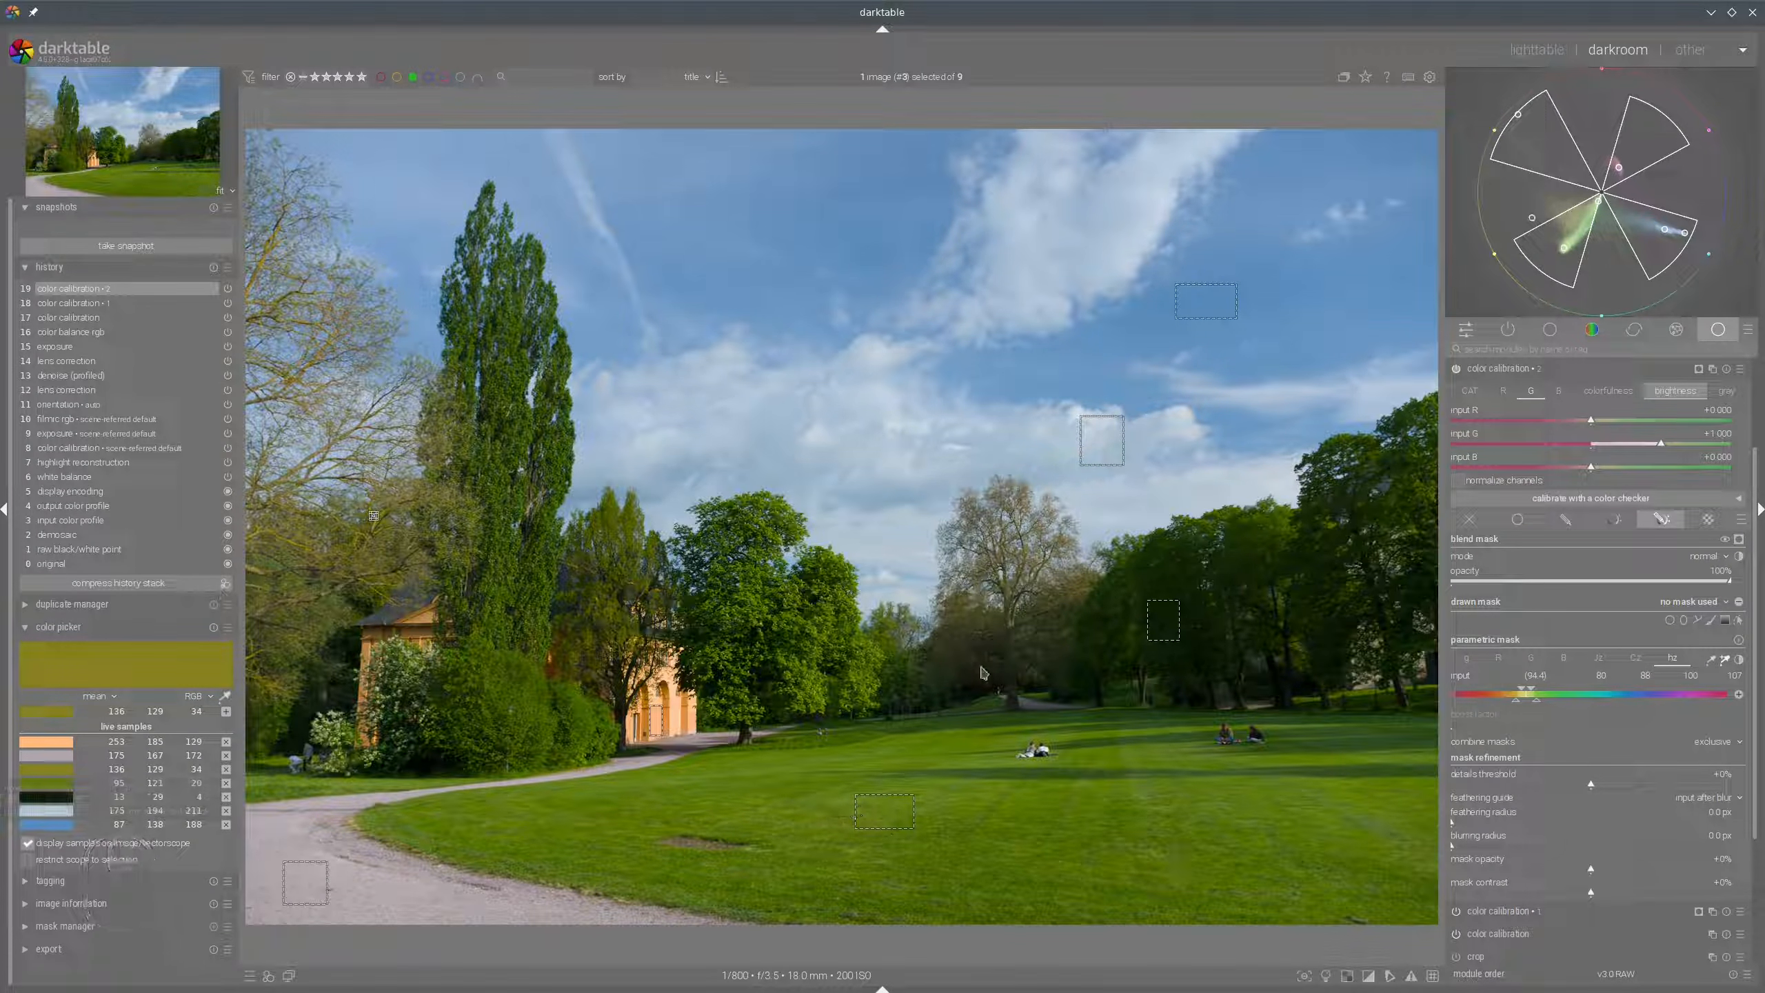
# Refine the displayed tree mask with a feathering radius of 8.6 px and a mask contrast of +11%, and hide the mask.
pyautogui.click(1739, 540)
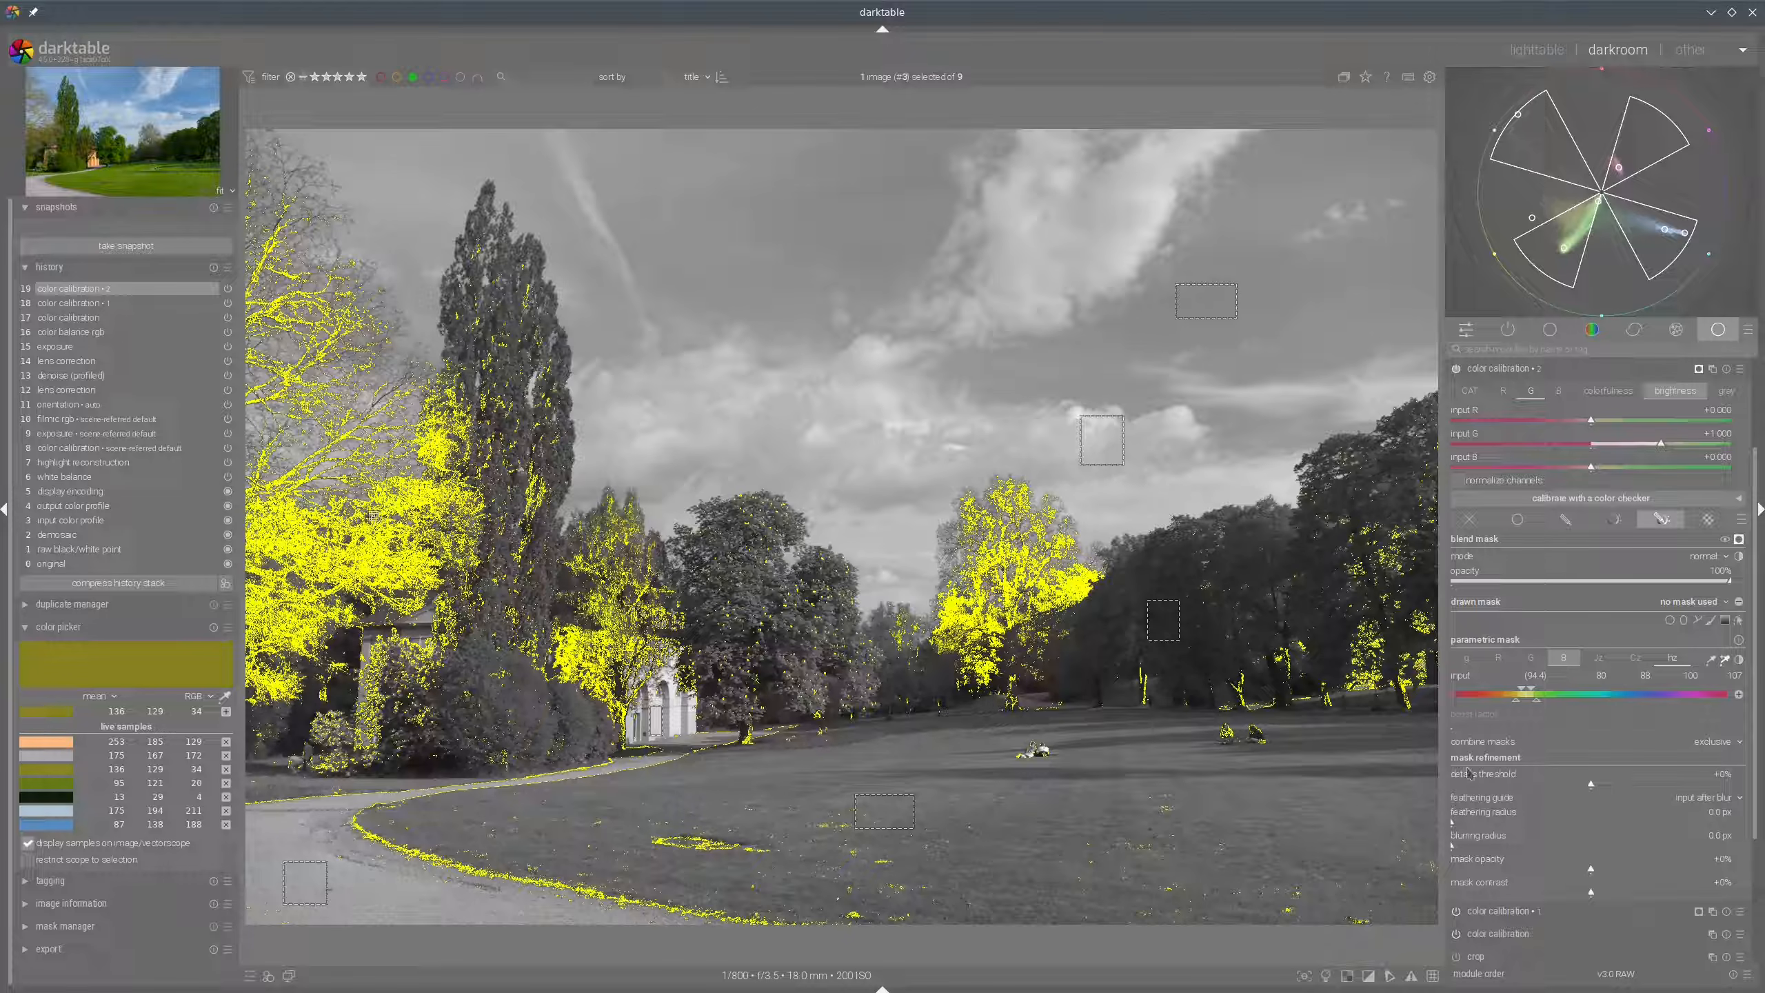
pyautogui.click(1460, 824)
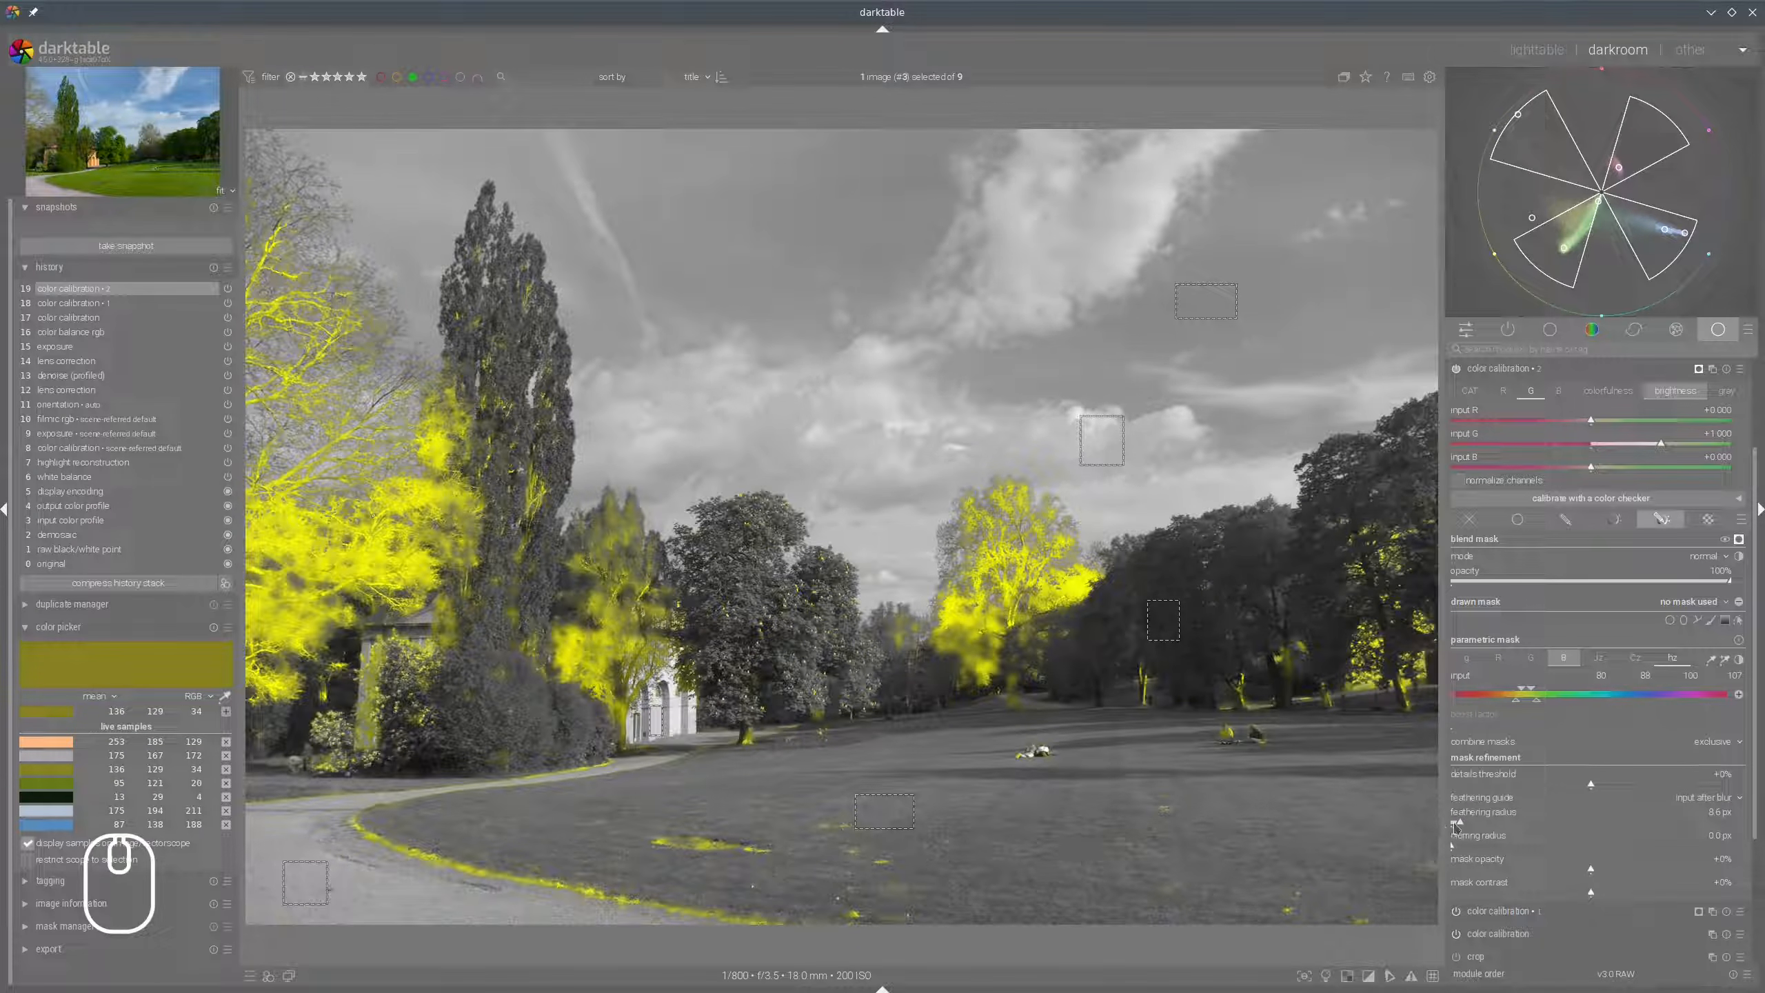
pyautogui.click(1606, 893)
pyautogui.click(1740, 541)
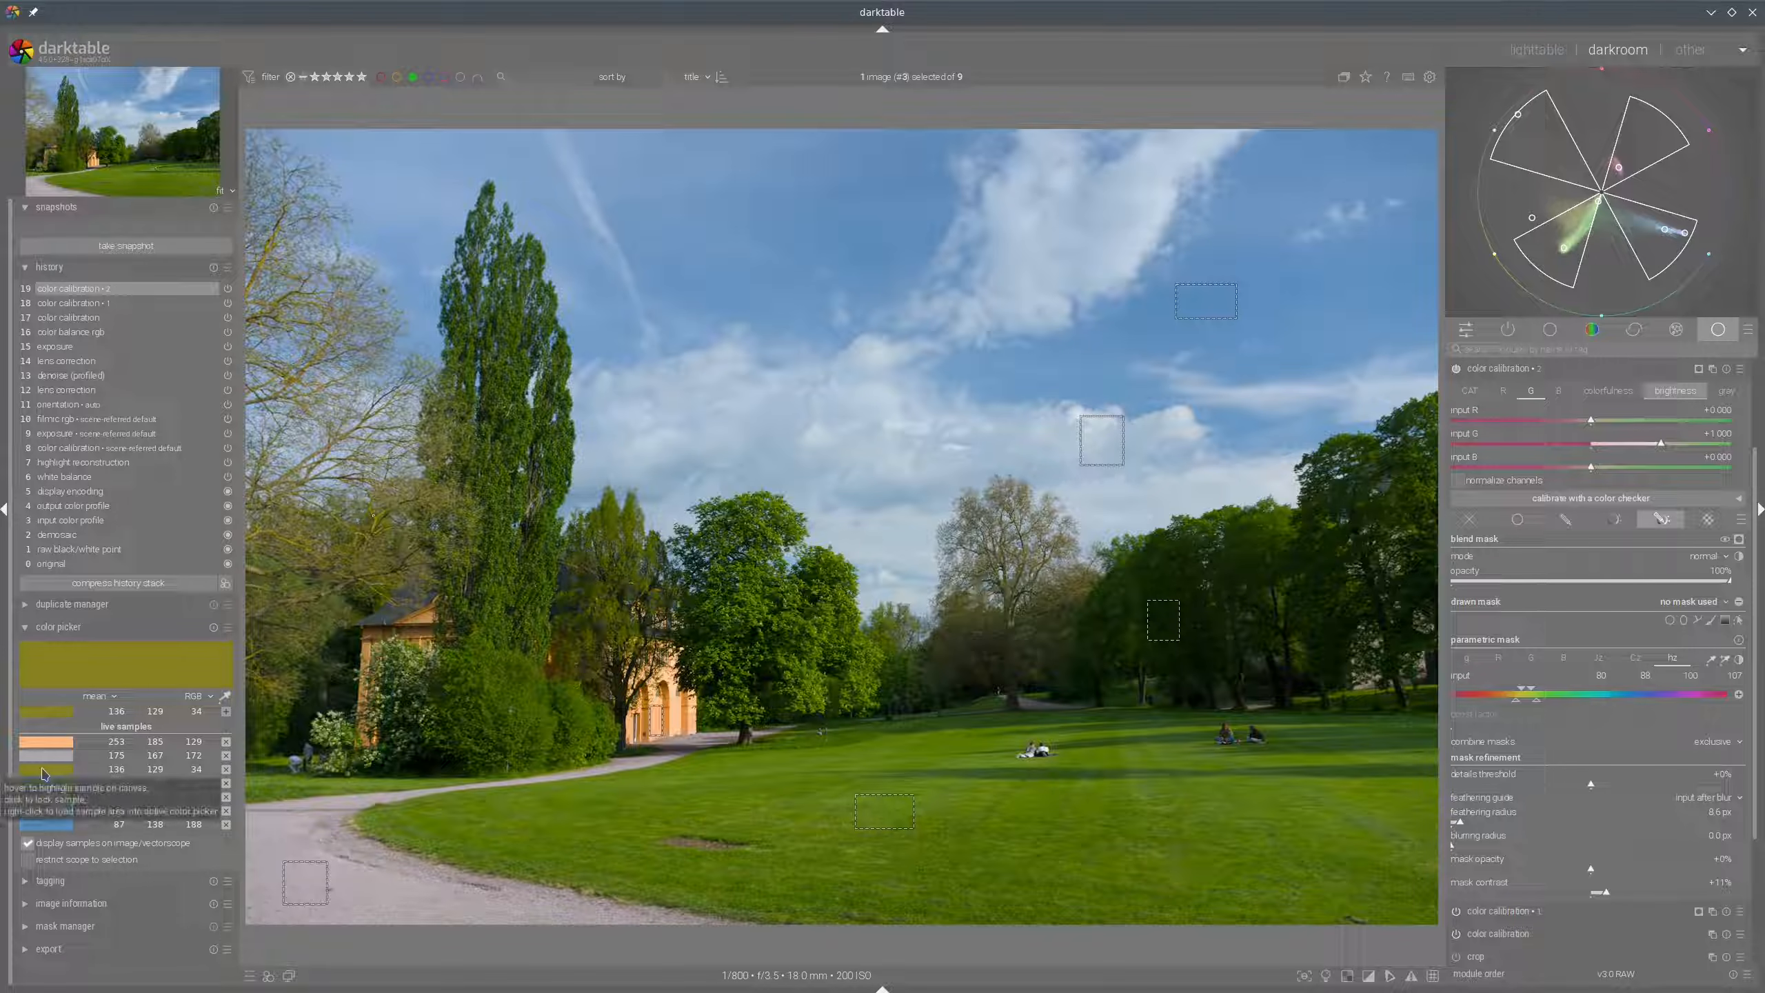
# Load the stored olive tree sample into the color picker and compare its marker with the green harmony sector on the vectorscope.
pyautogui.click(226, 697)
pyautogui.rightClick(46, 769)
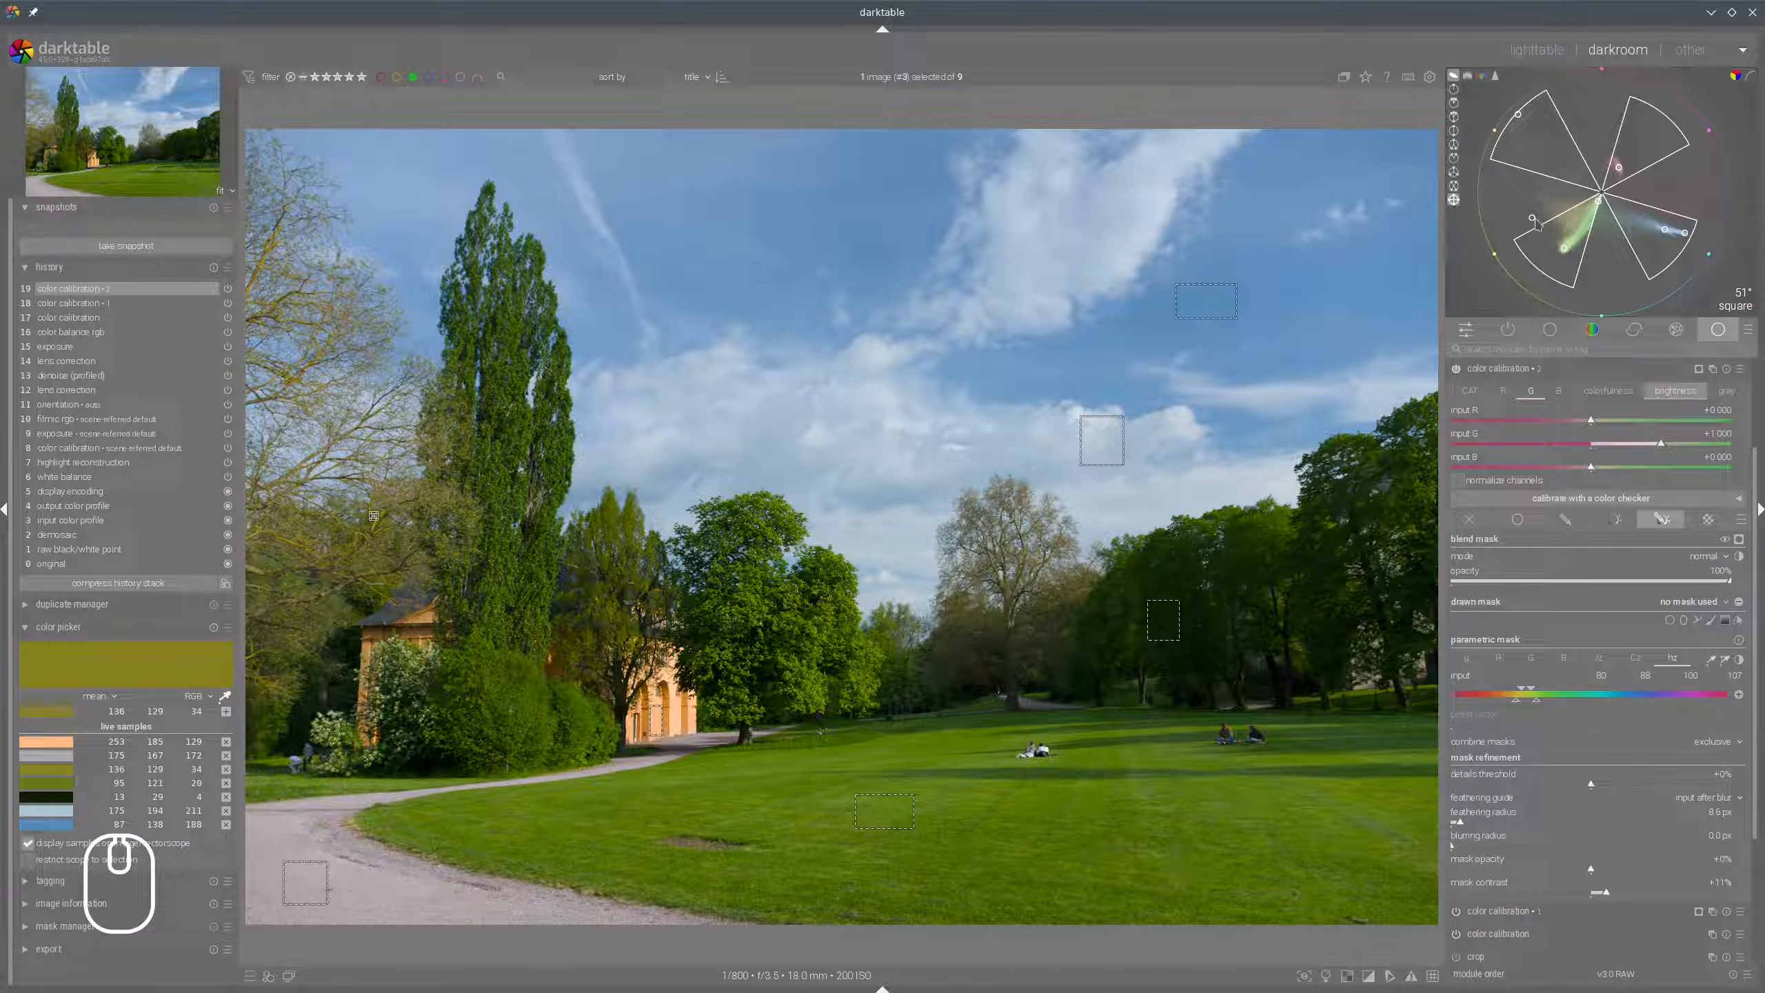
pyautogui.moveTo(1533, 209)
pyautogui.mouseDown()
pyautogui.moveTo(1519, 215)
pyautogui.moveTo(1554, 237)
pyautogui.moveTo(1535, 236)
pyautogui.mouseUp()
pyautogui.press('shift')
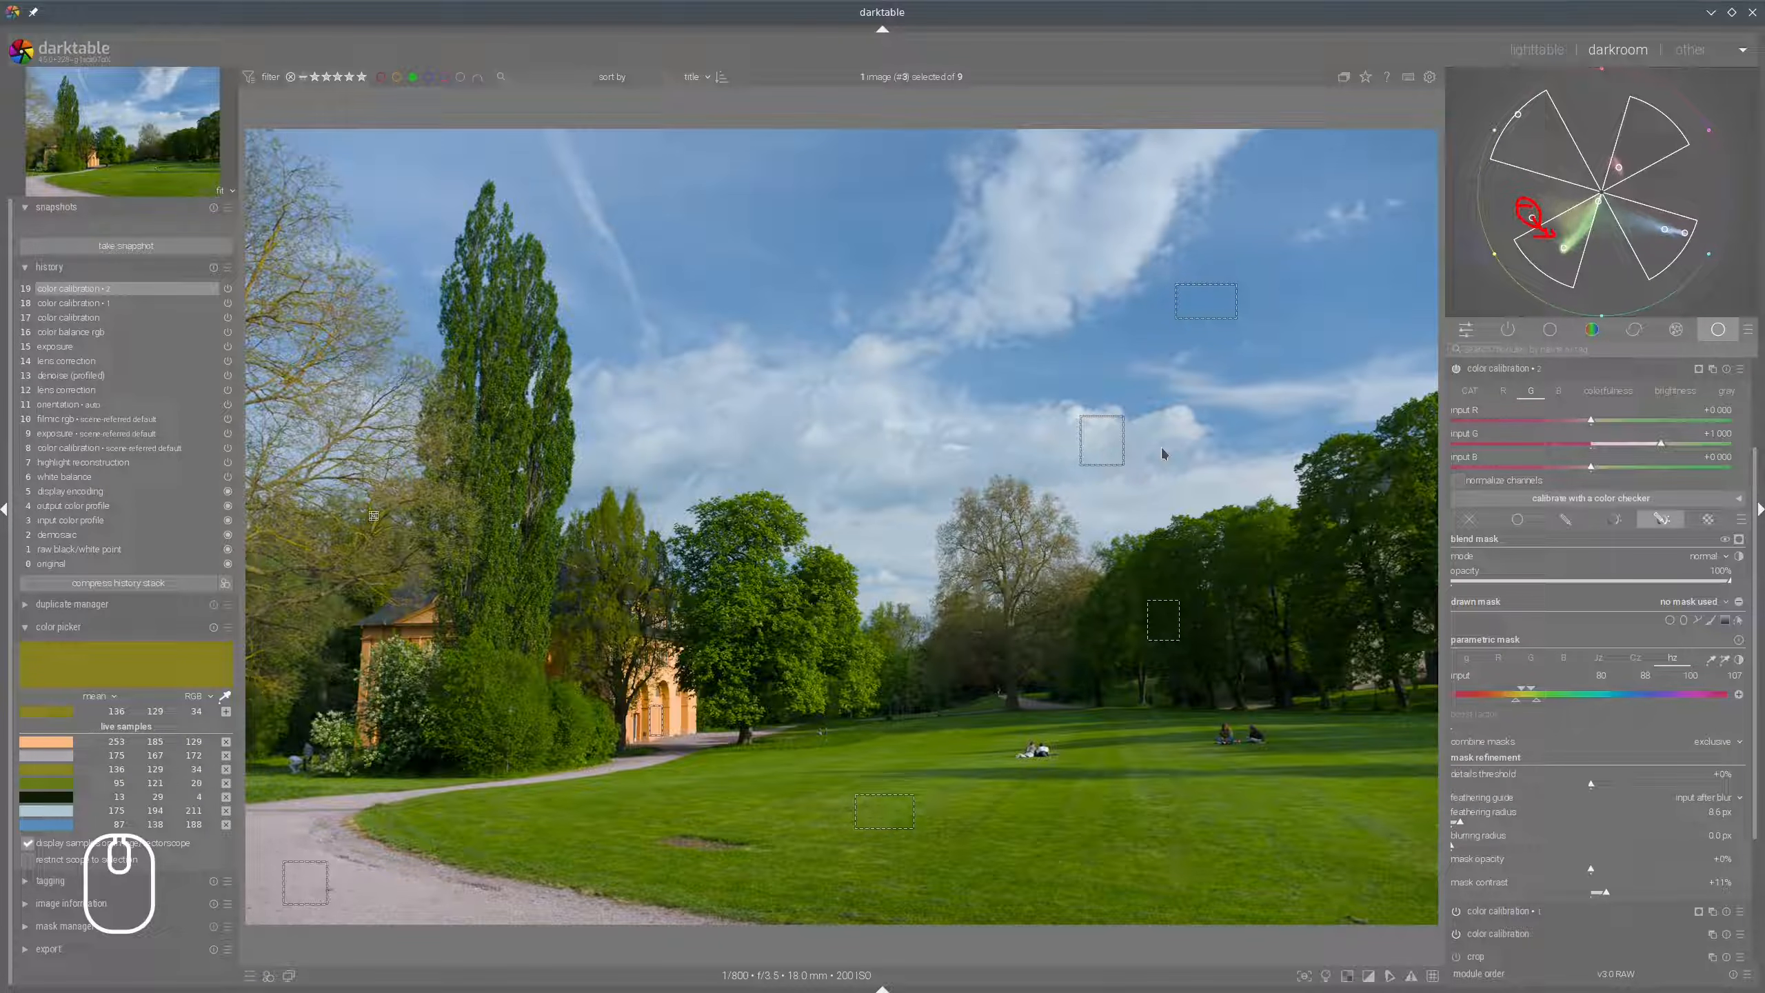
pyautogui.press('super+shift+F11')
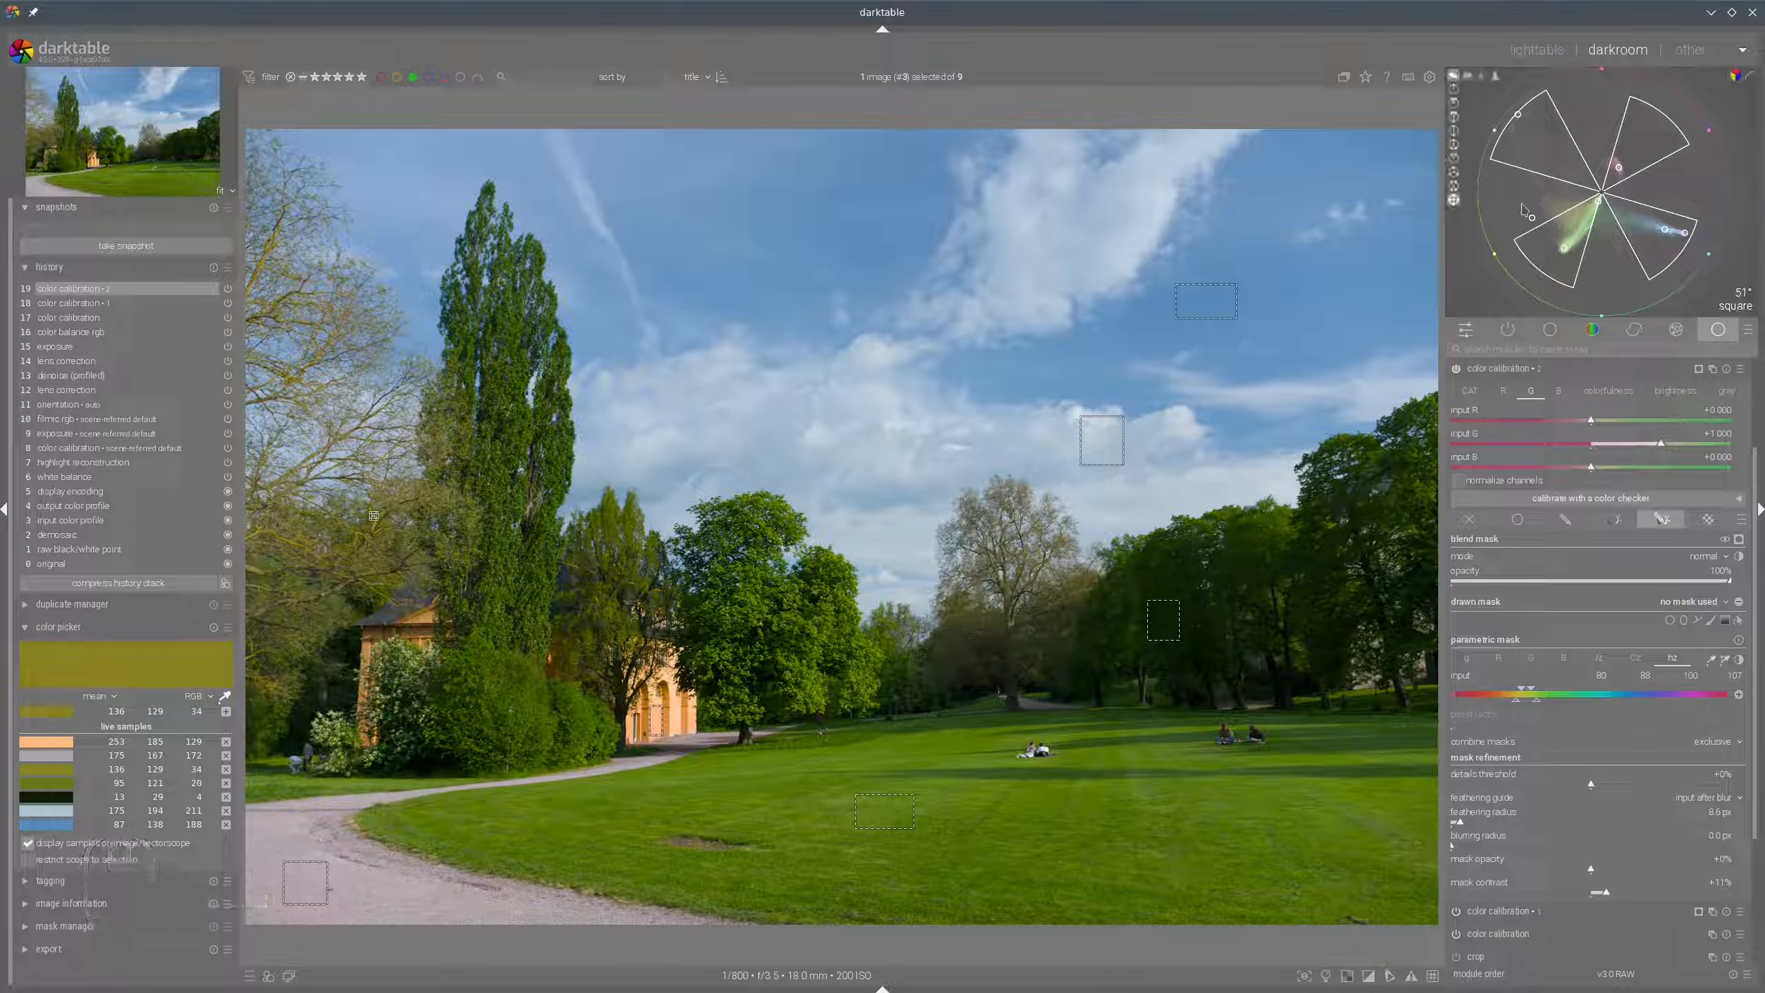
pyautogui.moveTo(1533, 214)
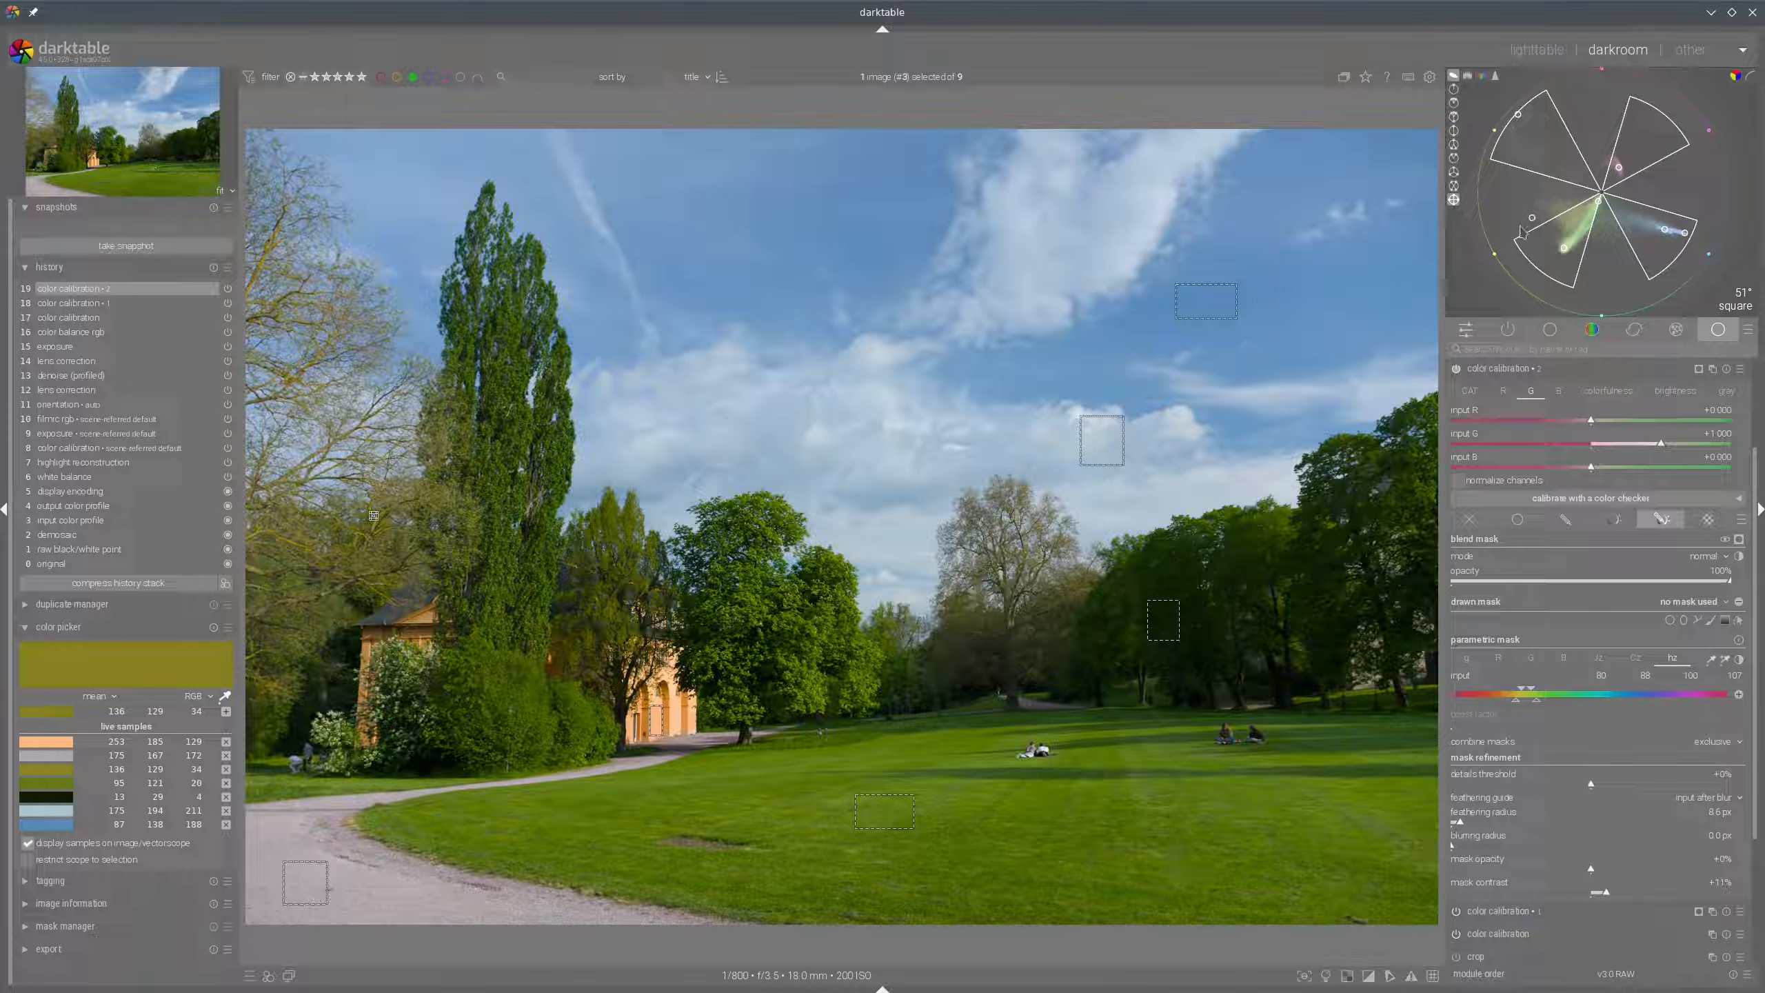
# Raise the red input of the green channel to about +0.09 in the tree's color calibration instance, and collapse it.
pyautogui.click(1531, 394)
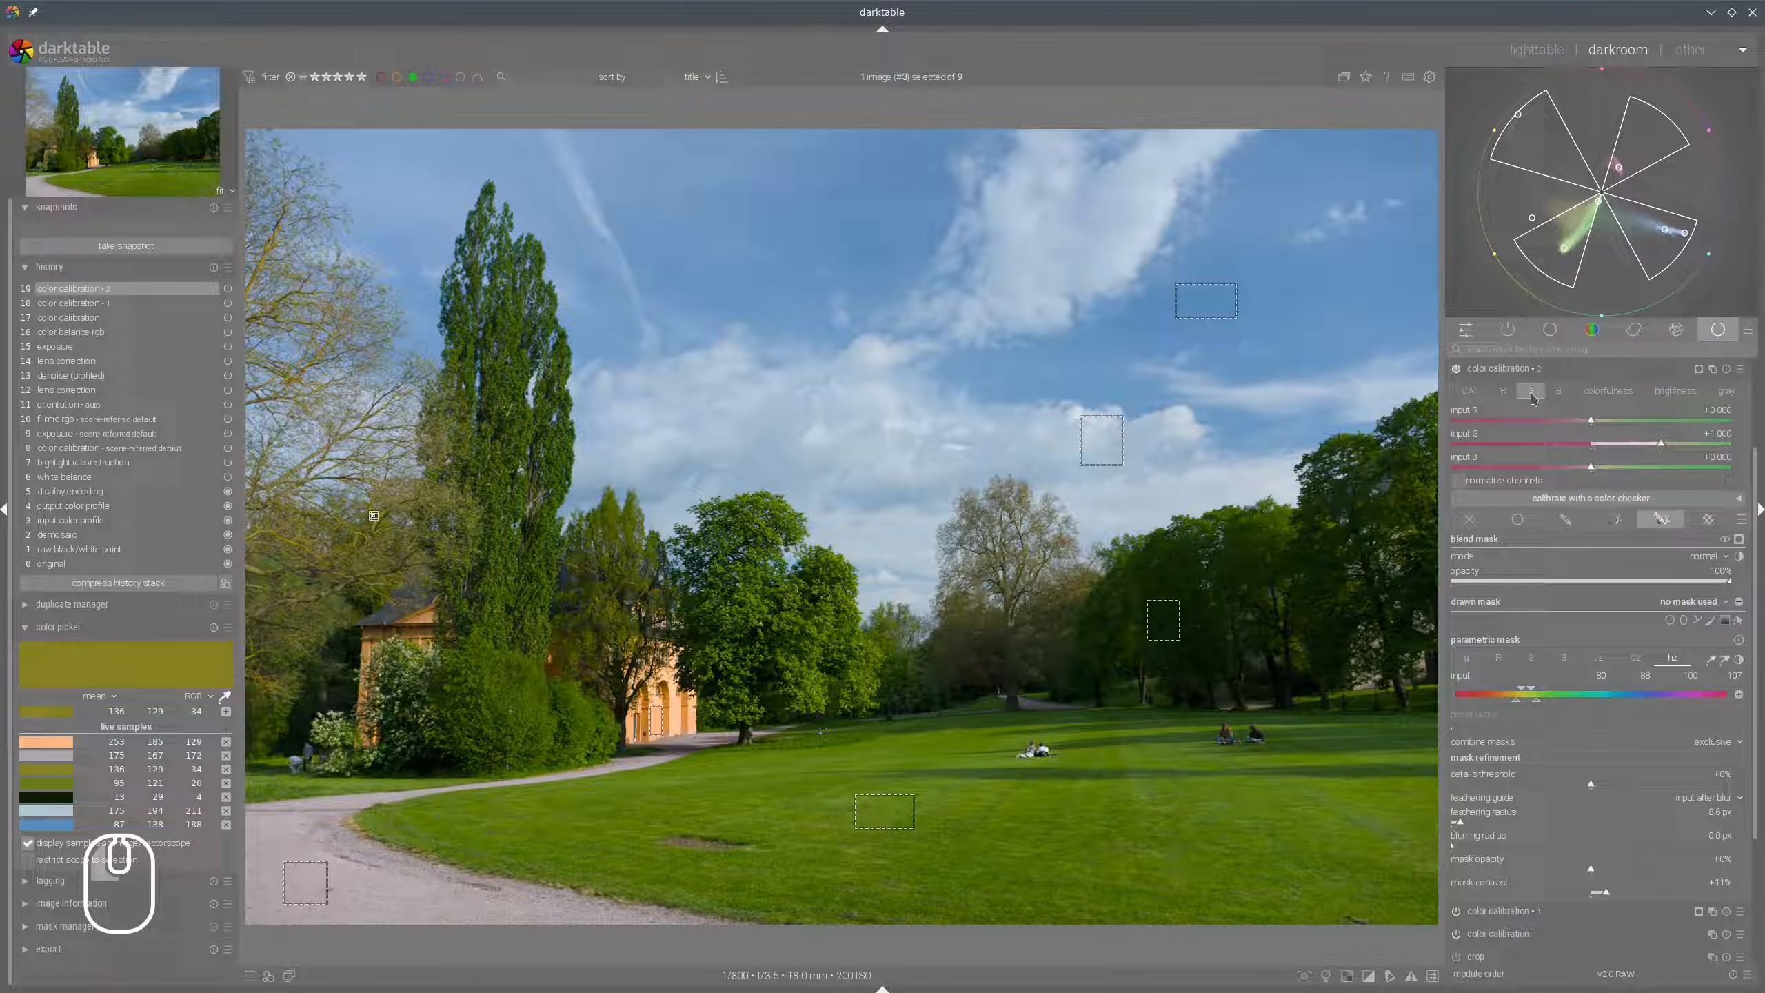
pyautogui.click(1597, 421)
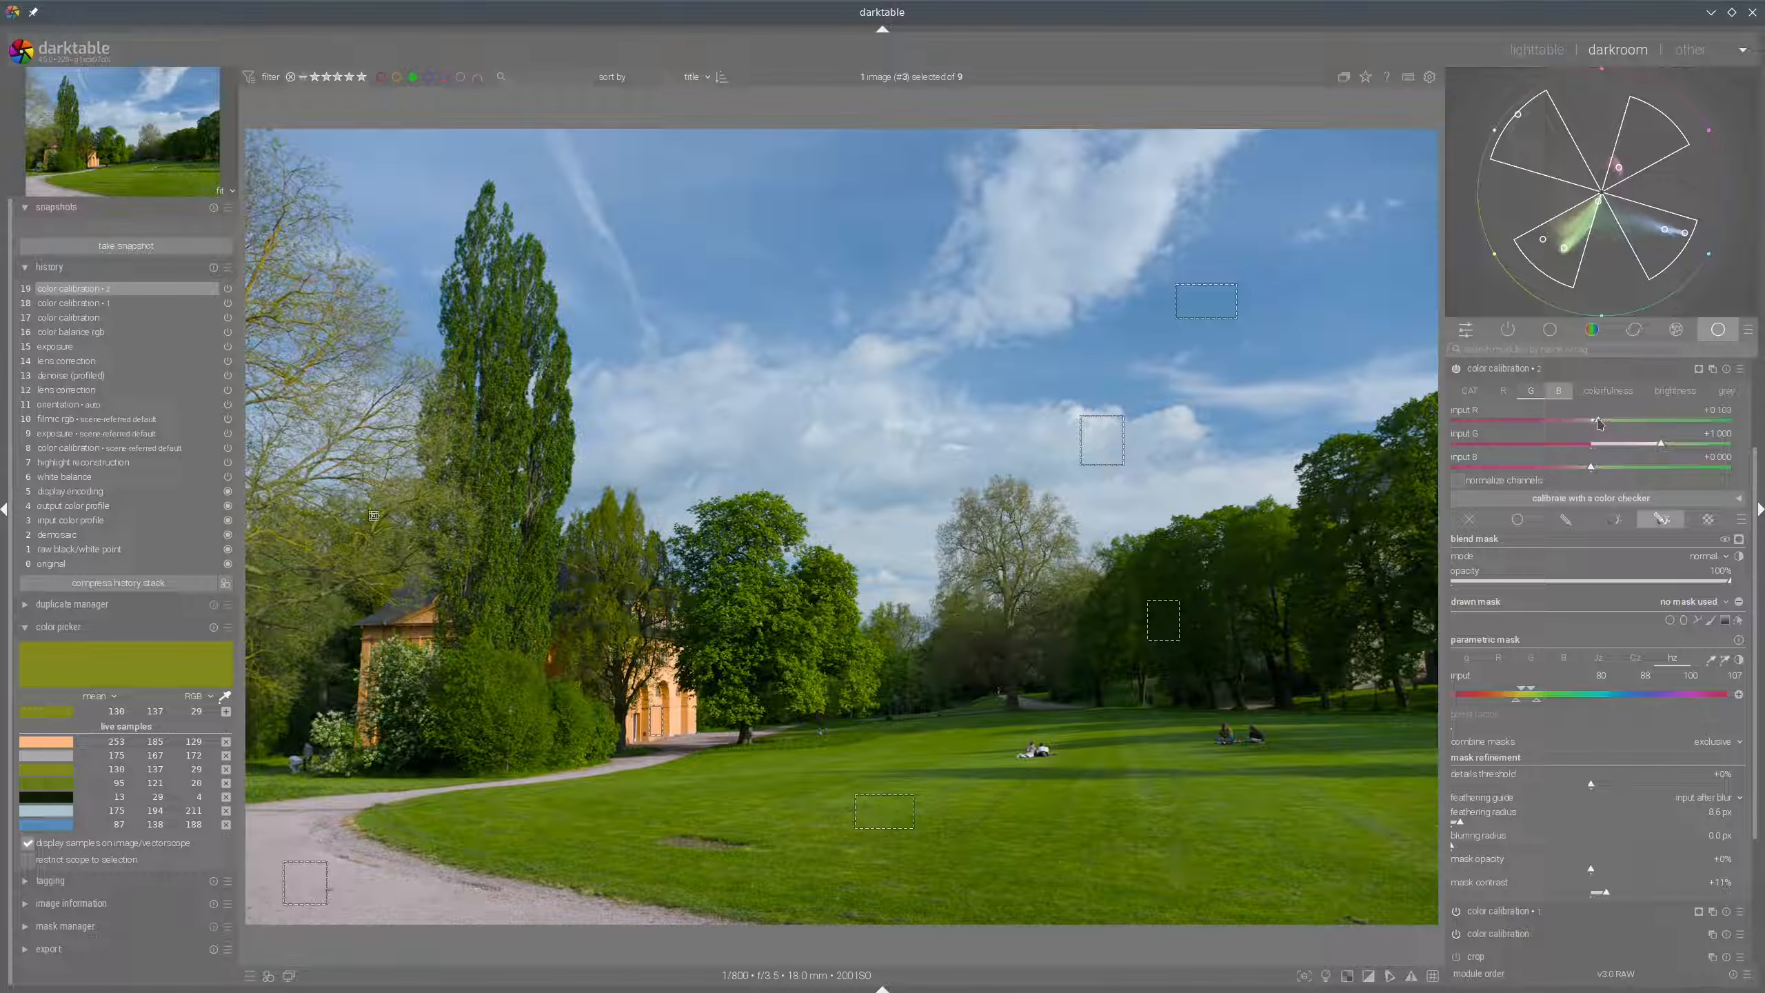
pyautogui.scroll(-1, 1598, 423)
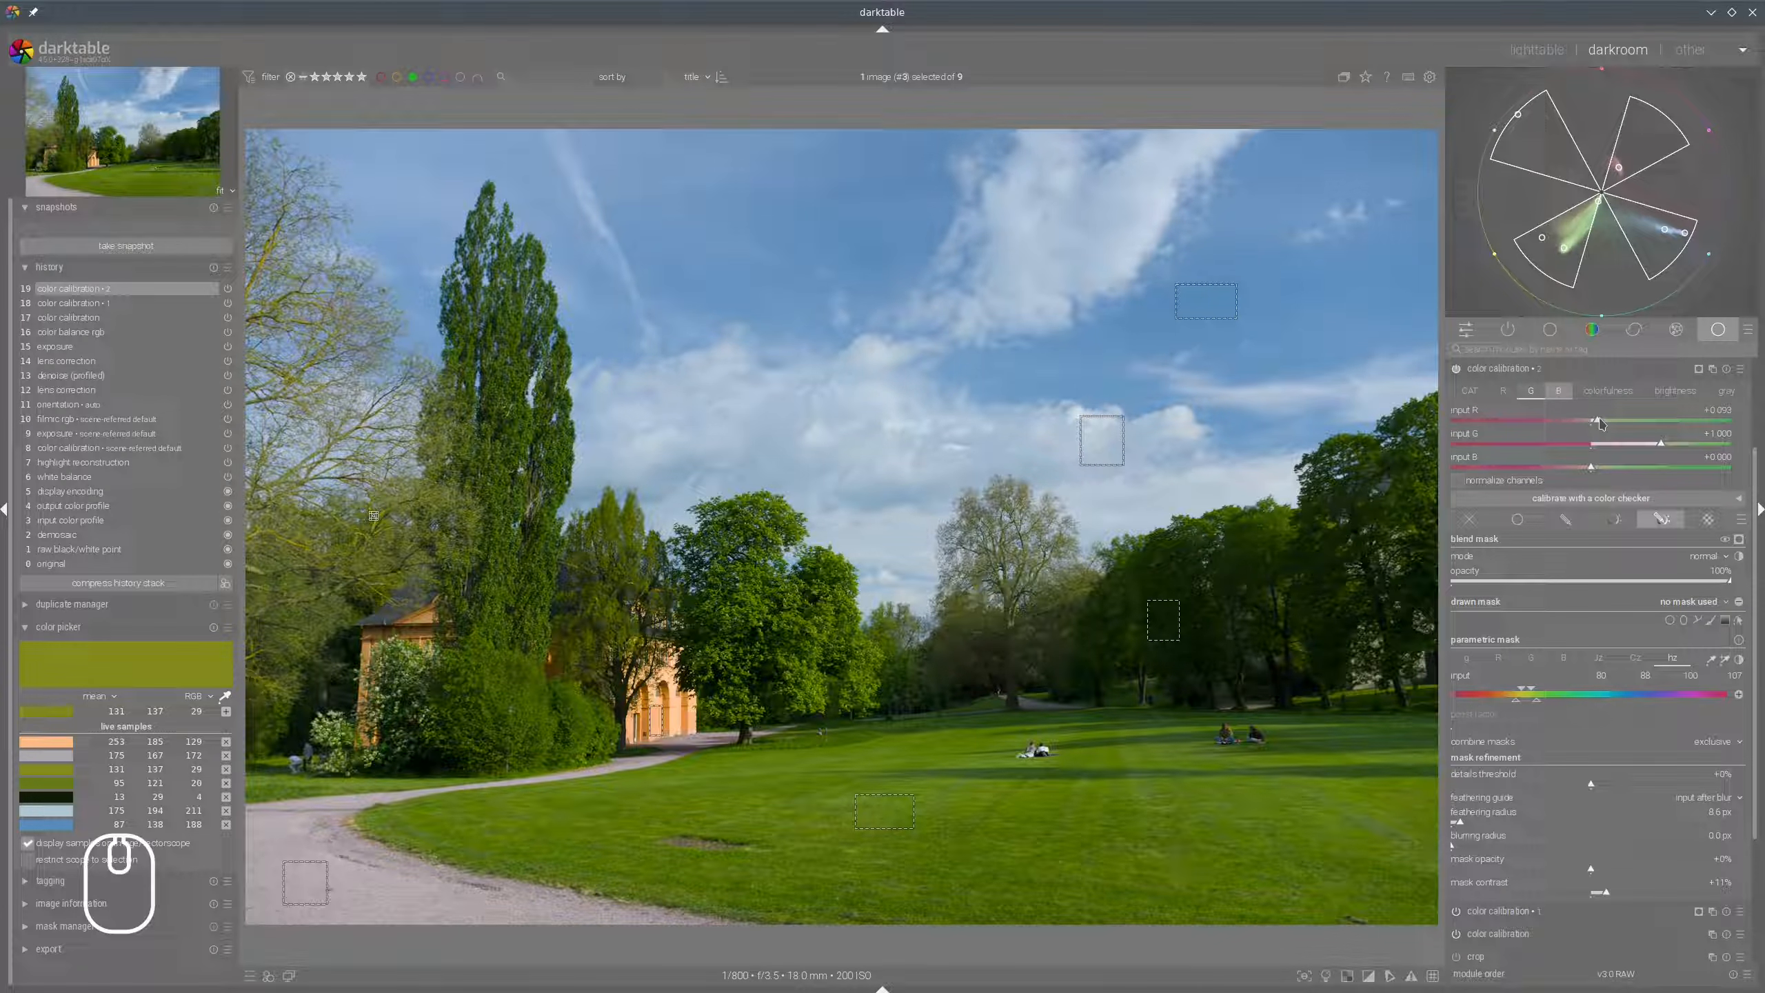
pyautogui.click(1516, 367)
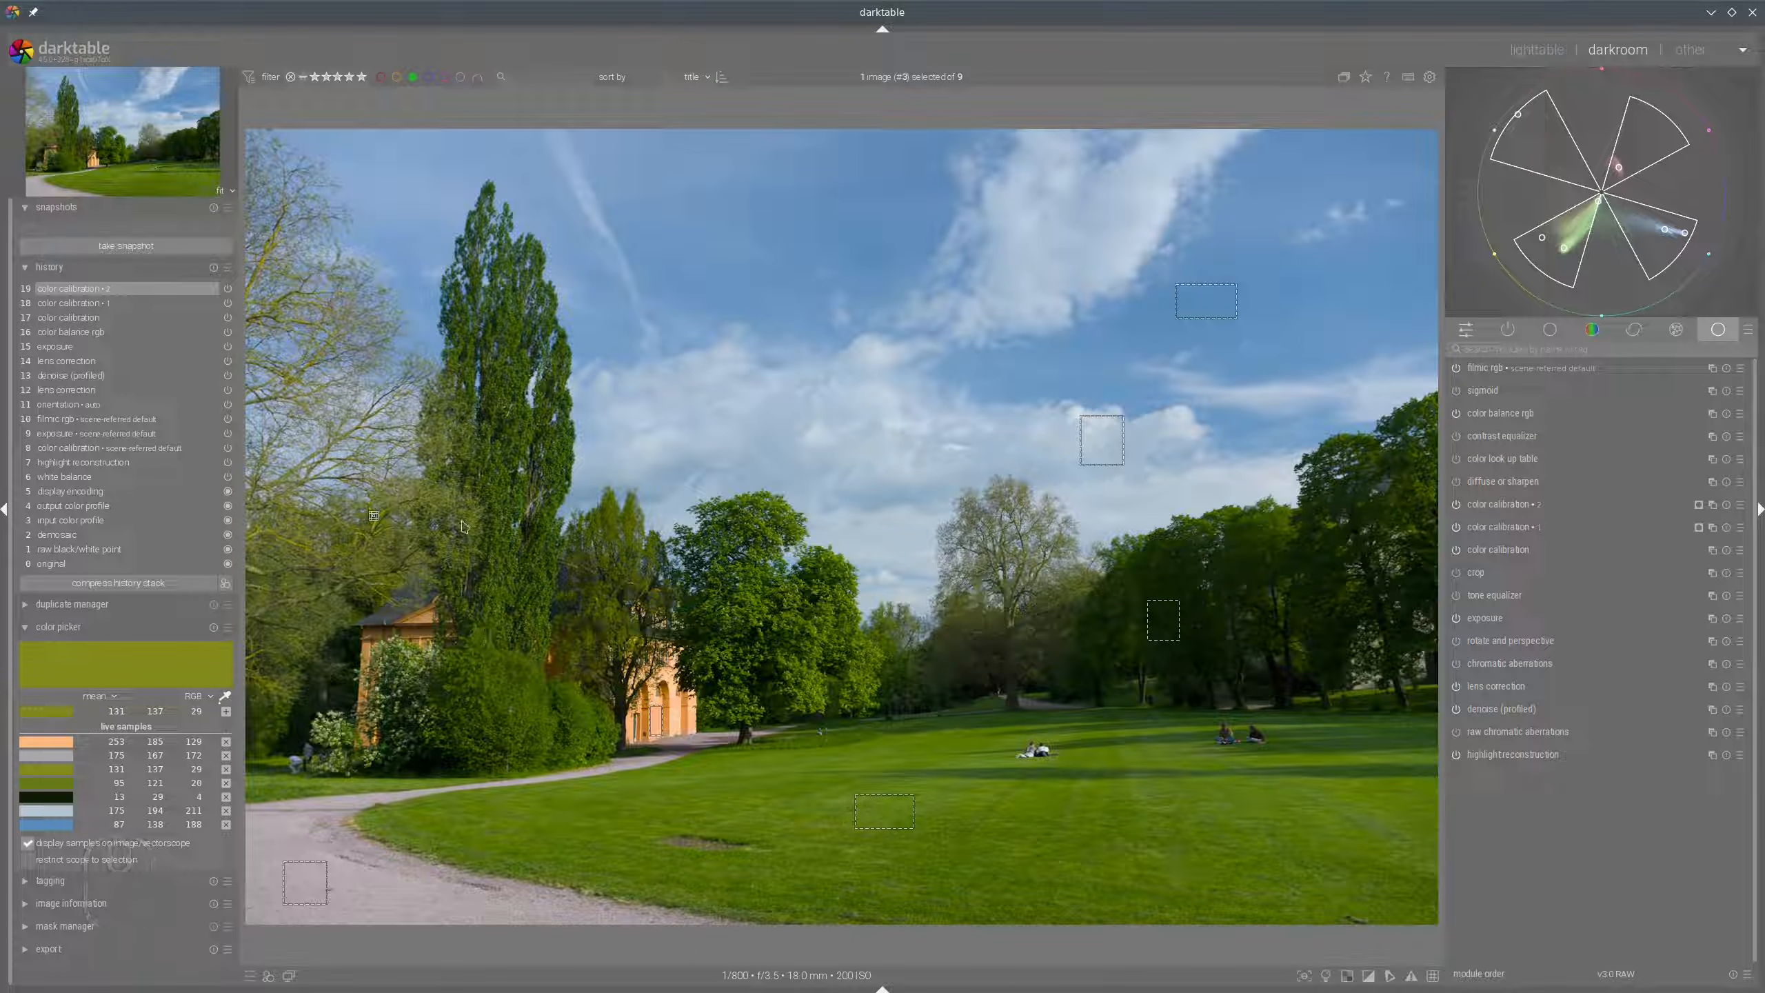
# Go back to the color balance rgb entry in the edit history to view the photo before the color calibration changes.
pyautogui.moveTo(445, 555)
pyautogui.mouseDown()
pyautogui.moveTo(278, 748)
pyautogui.moveTo(417, 576)
pyautogui.mouseUp()
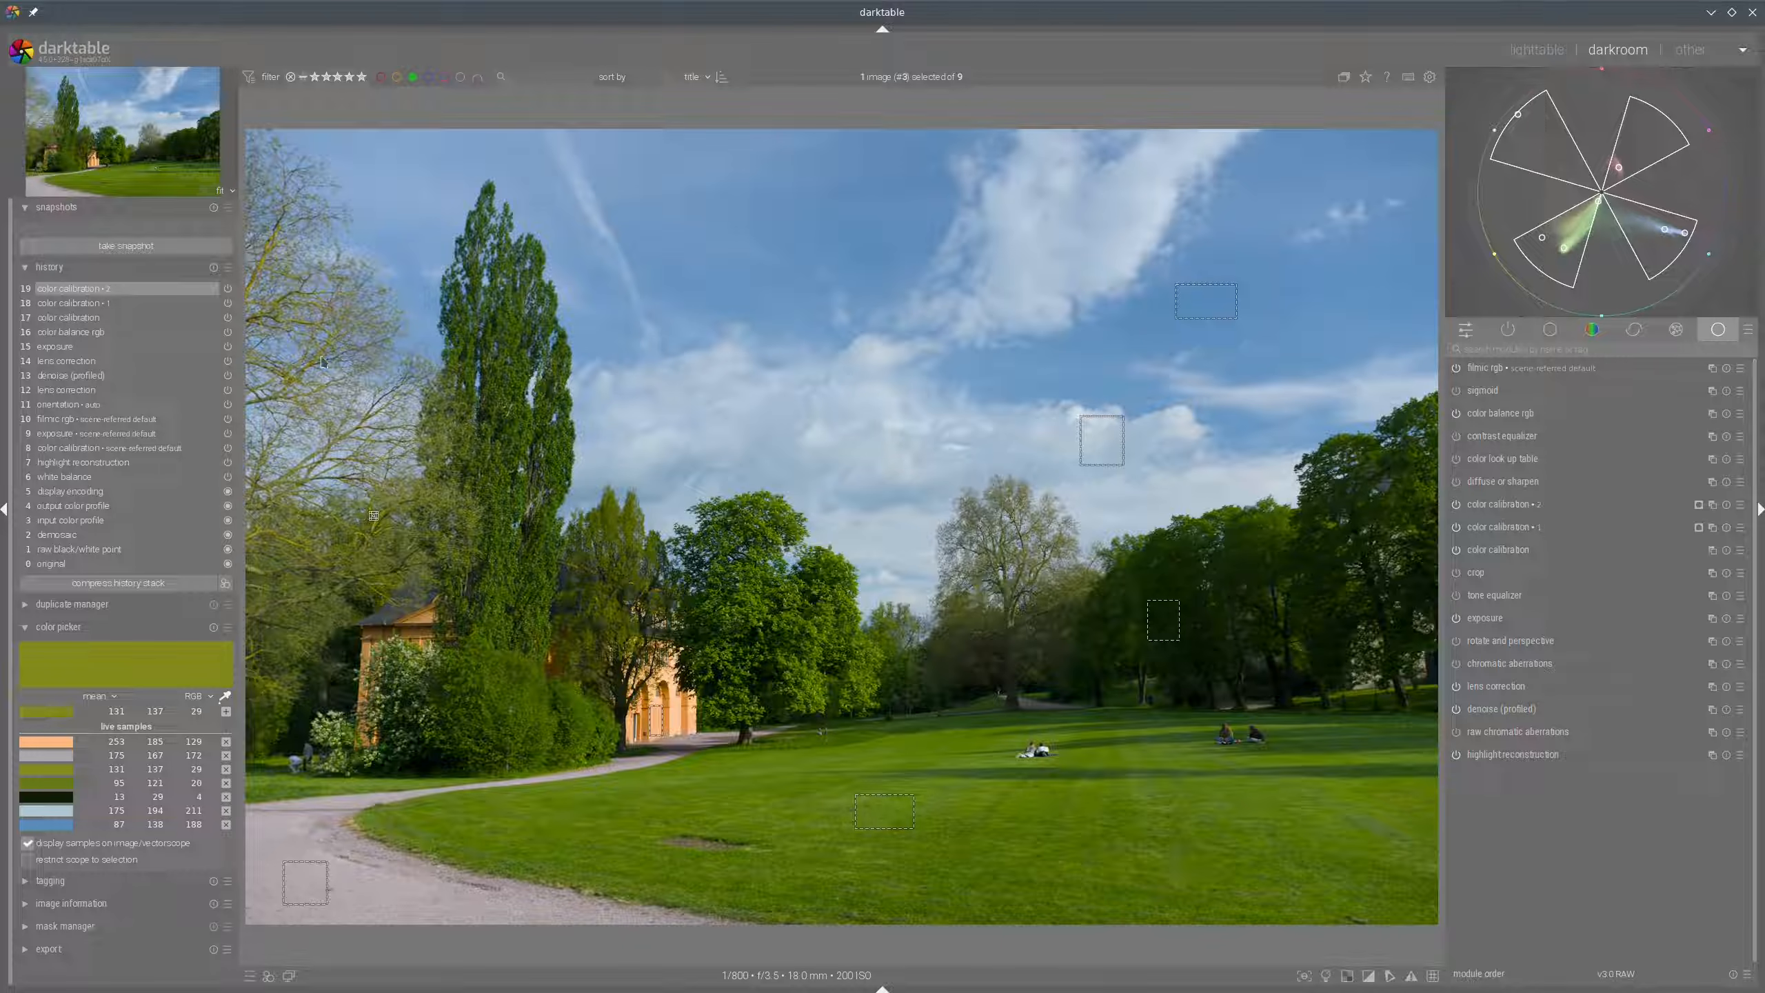
pyautogui.click(83, 331)
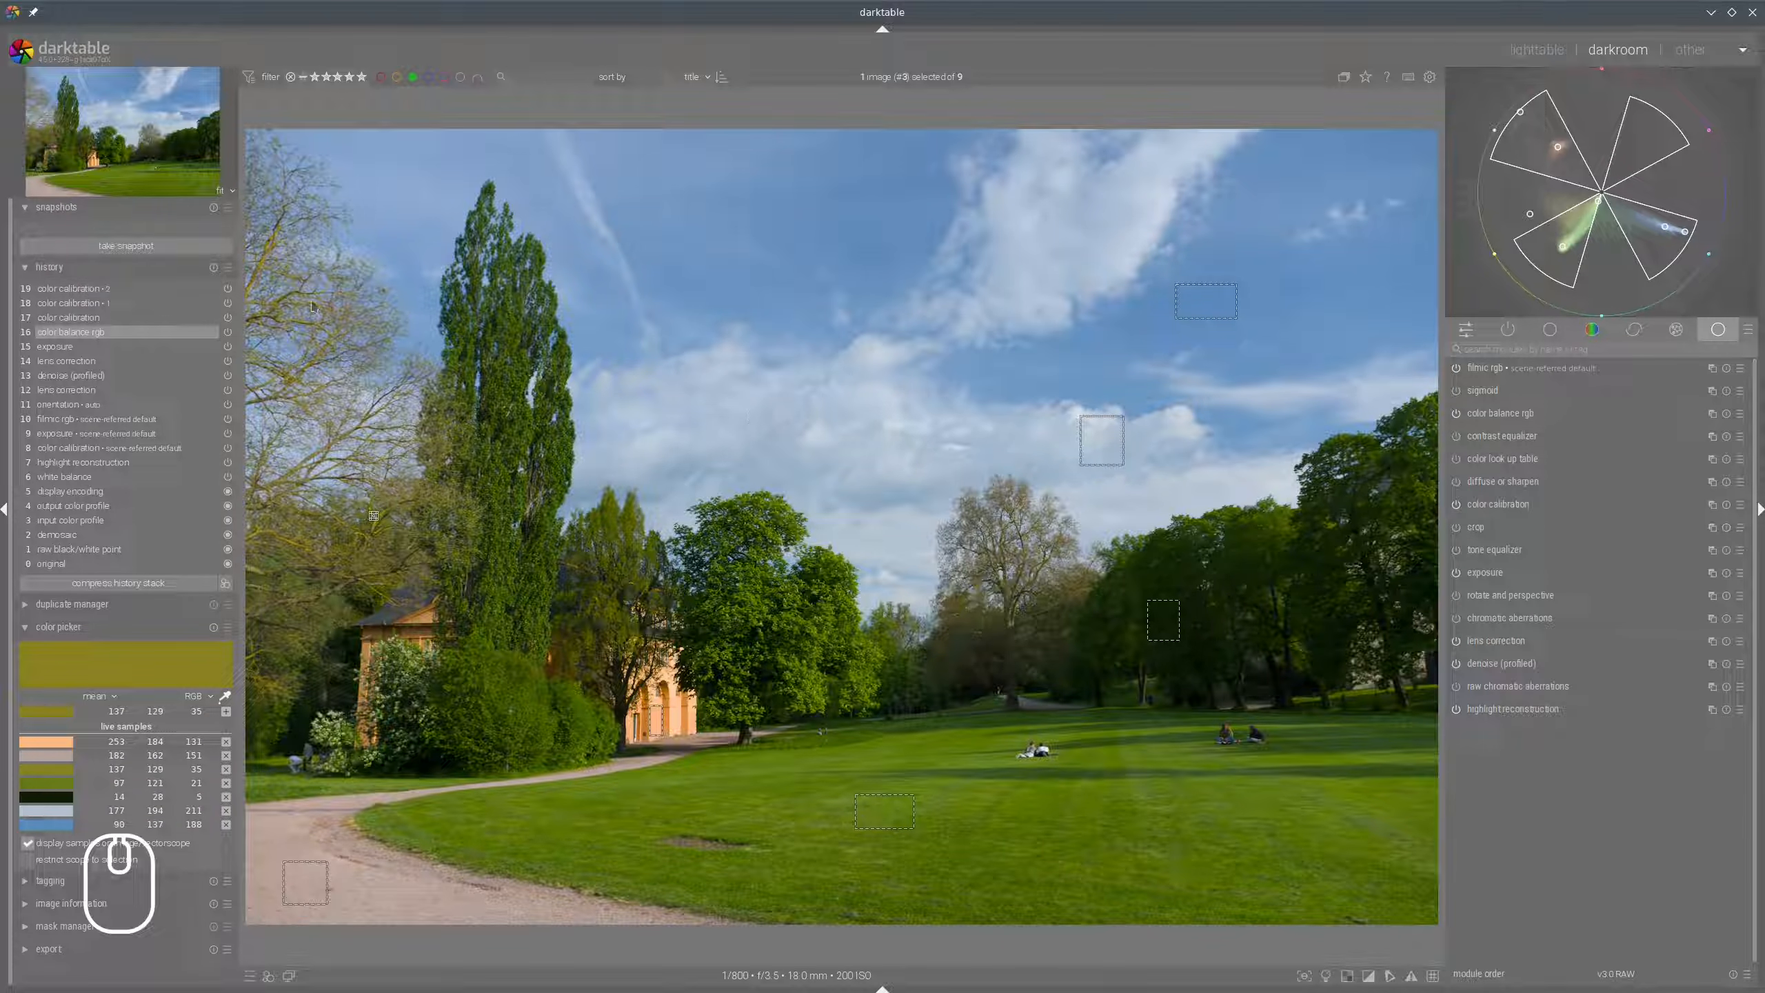
# Snapshot the color balance rgb state, compare it across the photo with the latest color calibration state, and clear the snapshot.
pyautogui.click(90, 248)
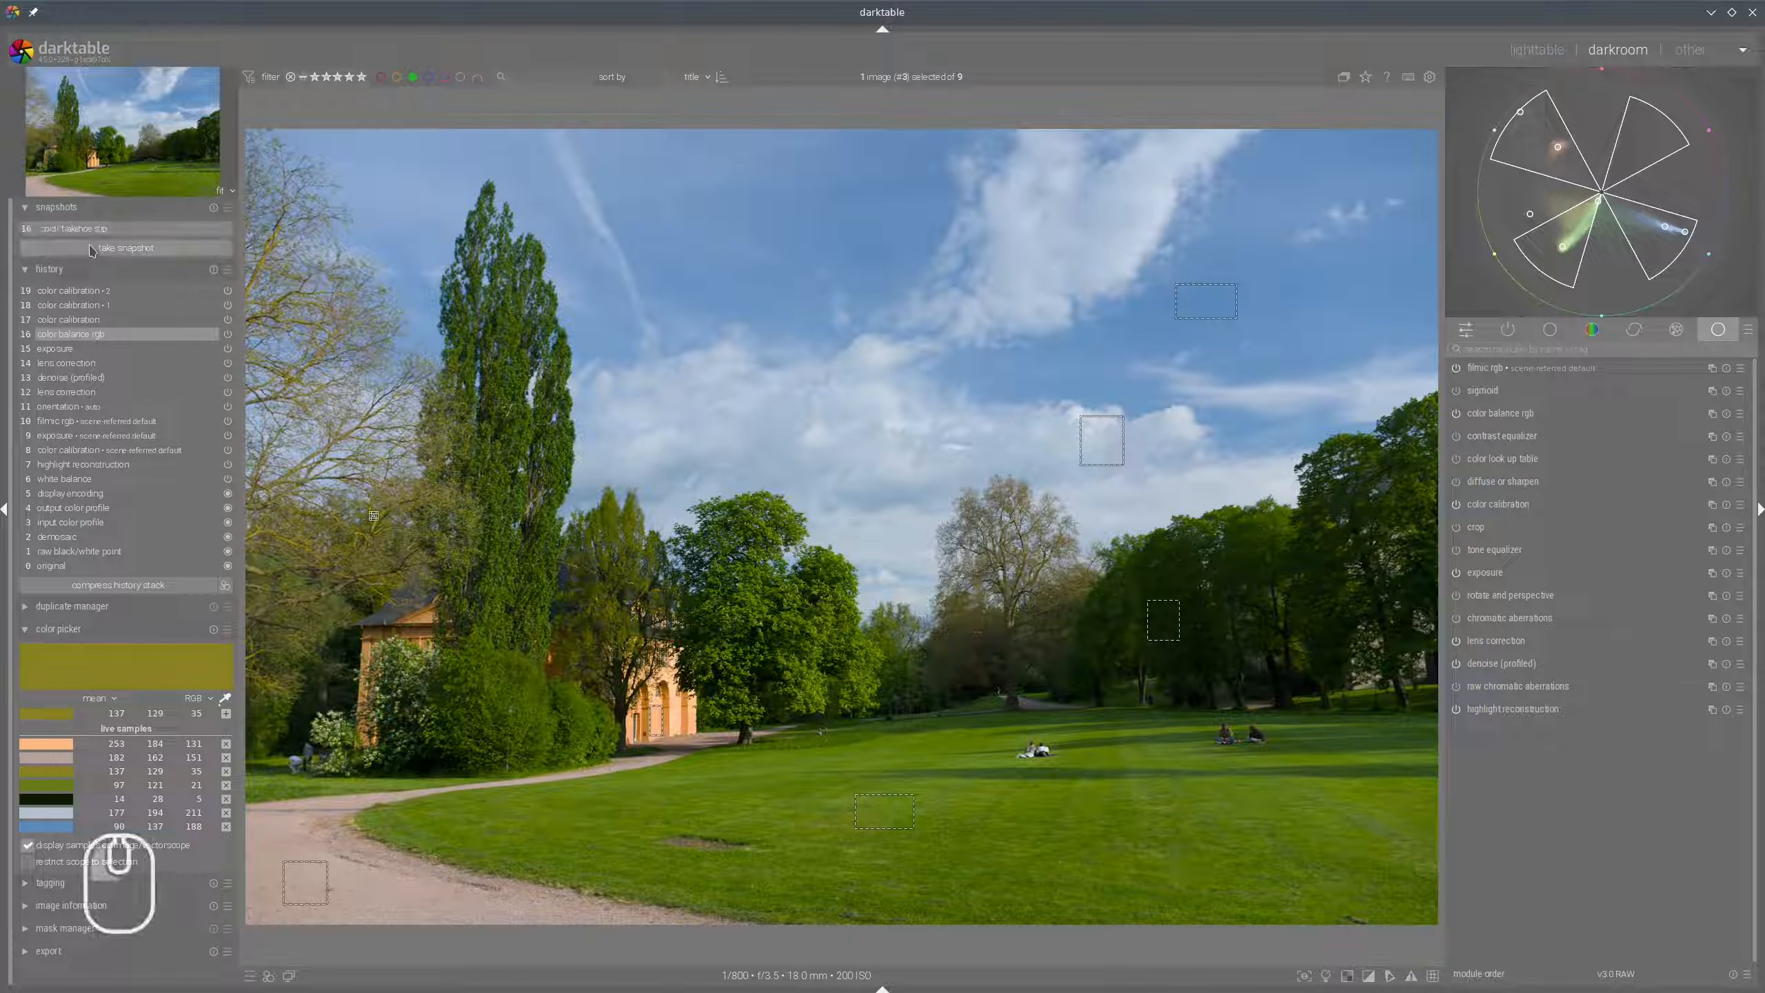
pyautogui.click(86, 292)
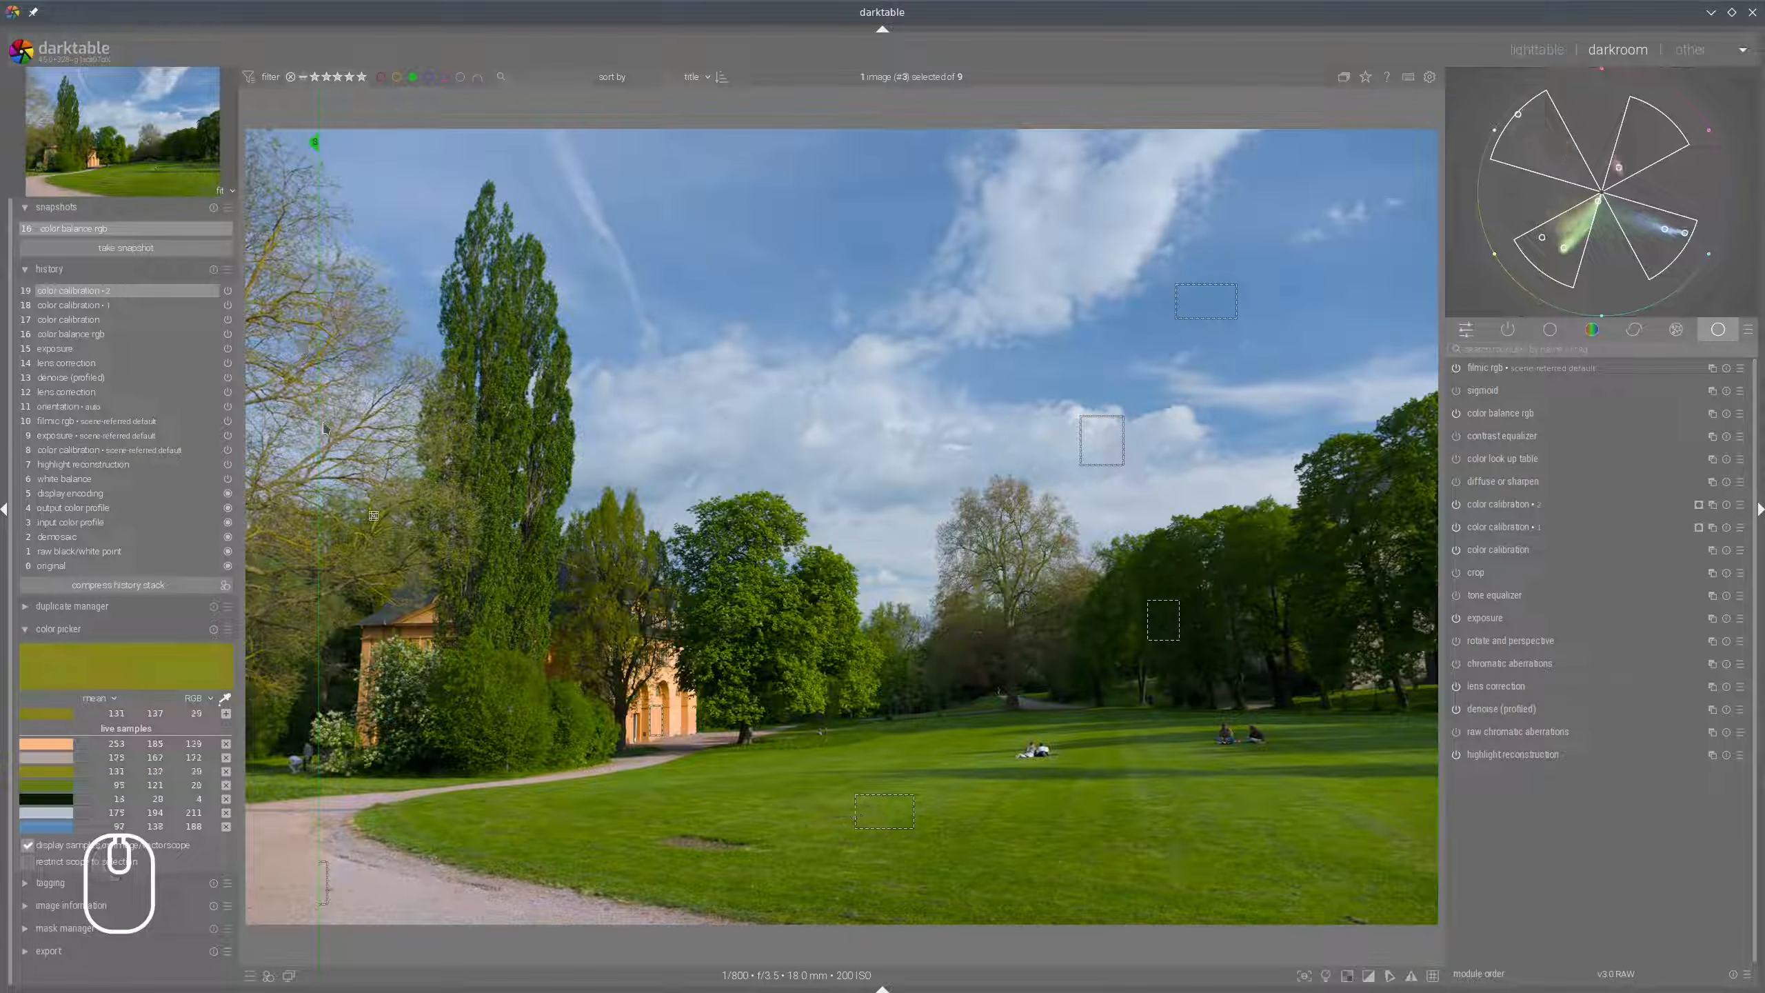
pyautogui.moveTo(318, 425); pyautogui.dragTo(59, 559)
pyautogui.moveTo(354, 571); pyautogui.dragTo(899, 606)
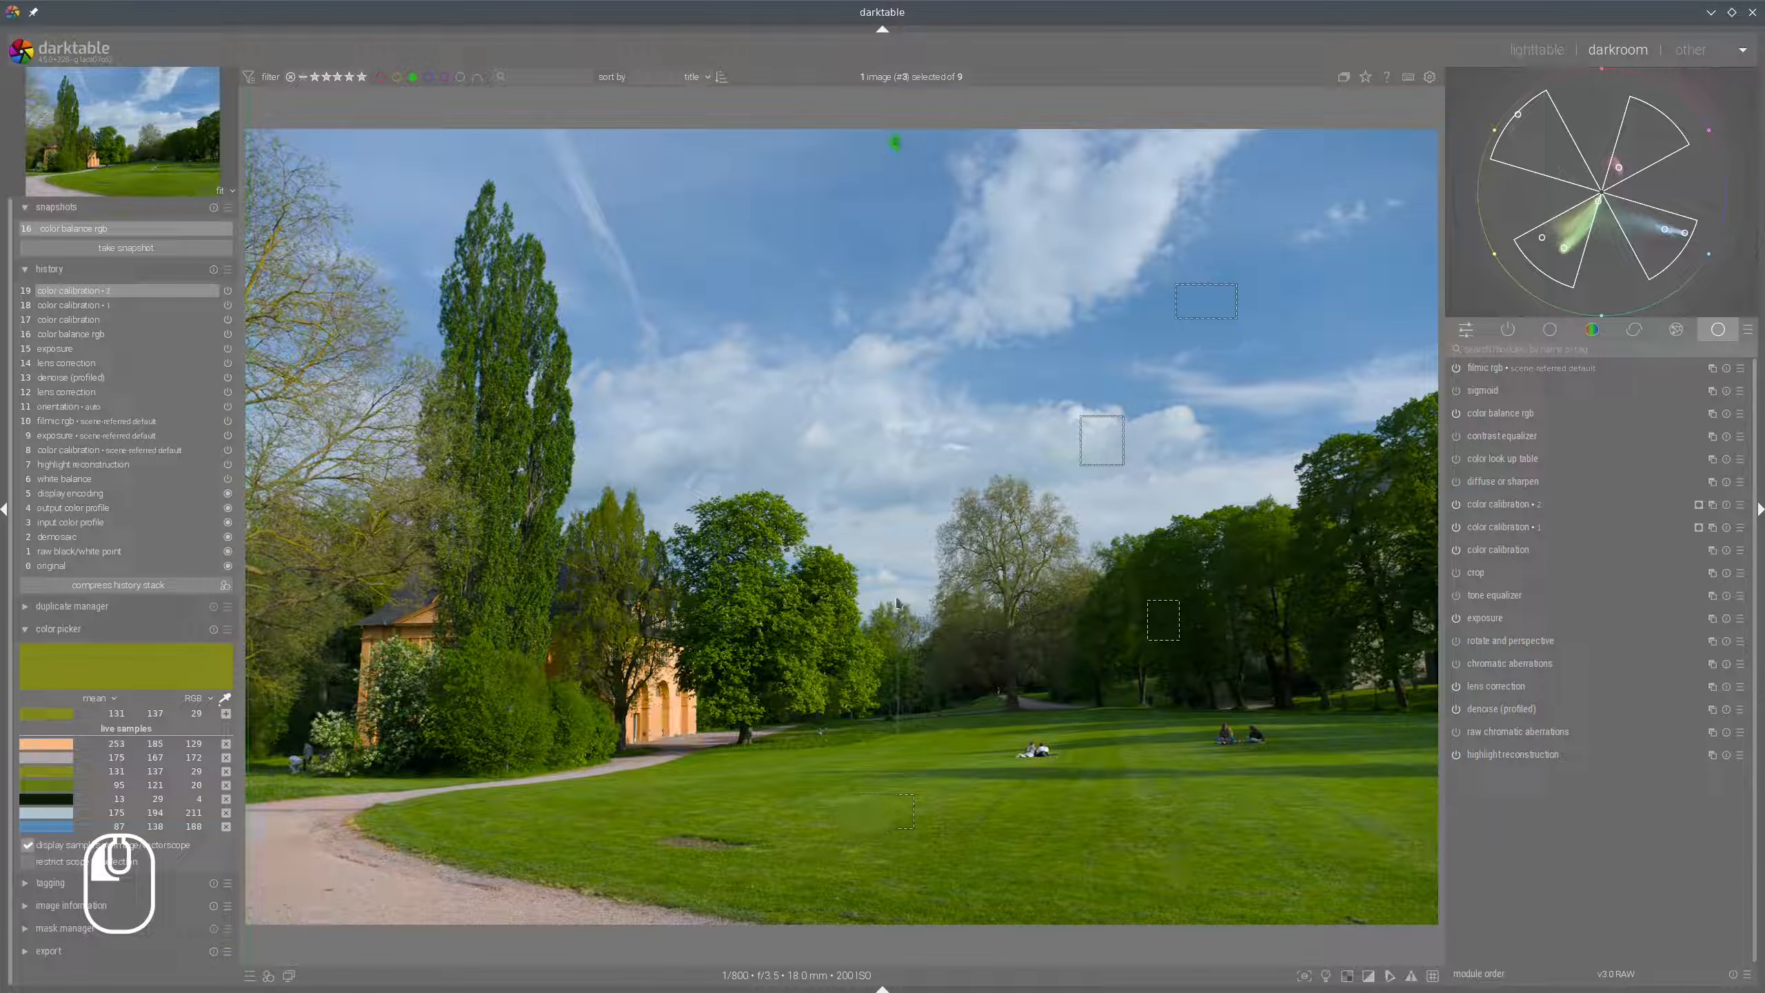
pyautogui.click(213, 207)
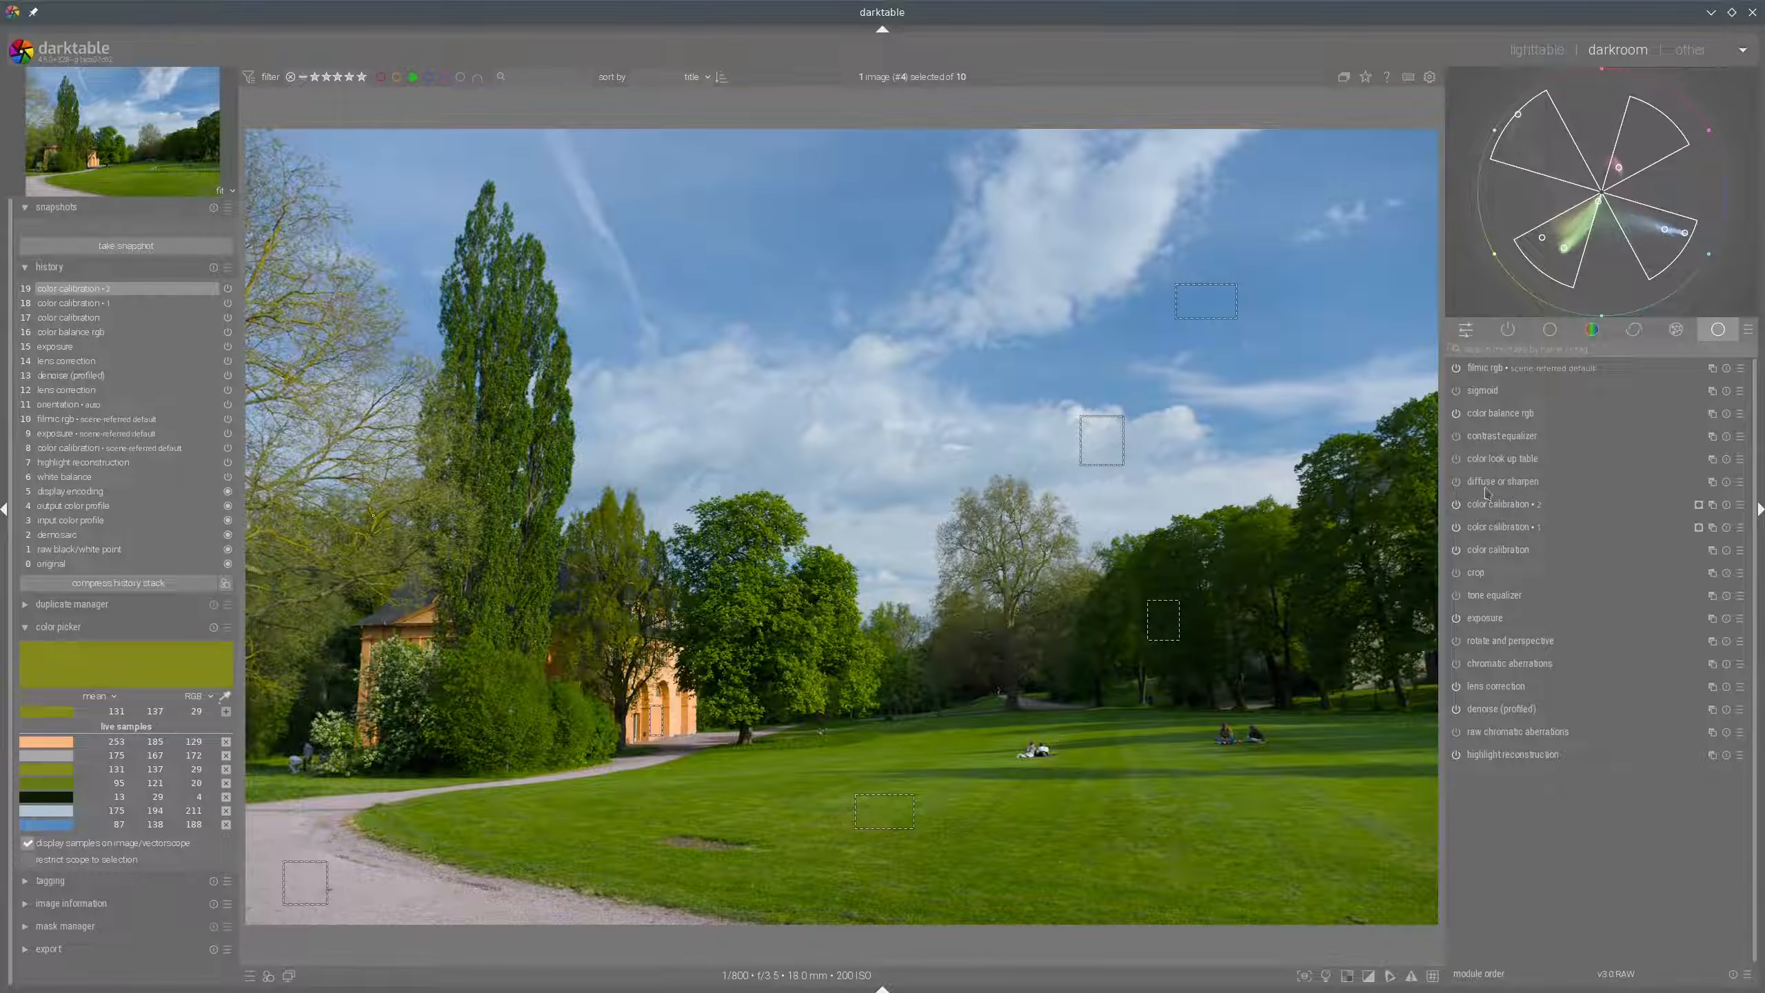
# Apply the "sharpen 3" preset in the diffuse or sharpen module and collapse the module.
pyautogui.click(1468, 484)
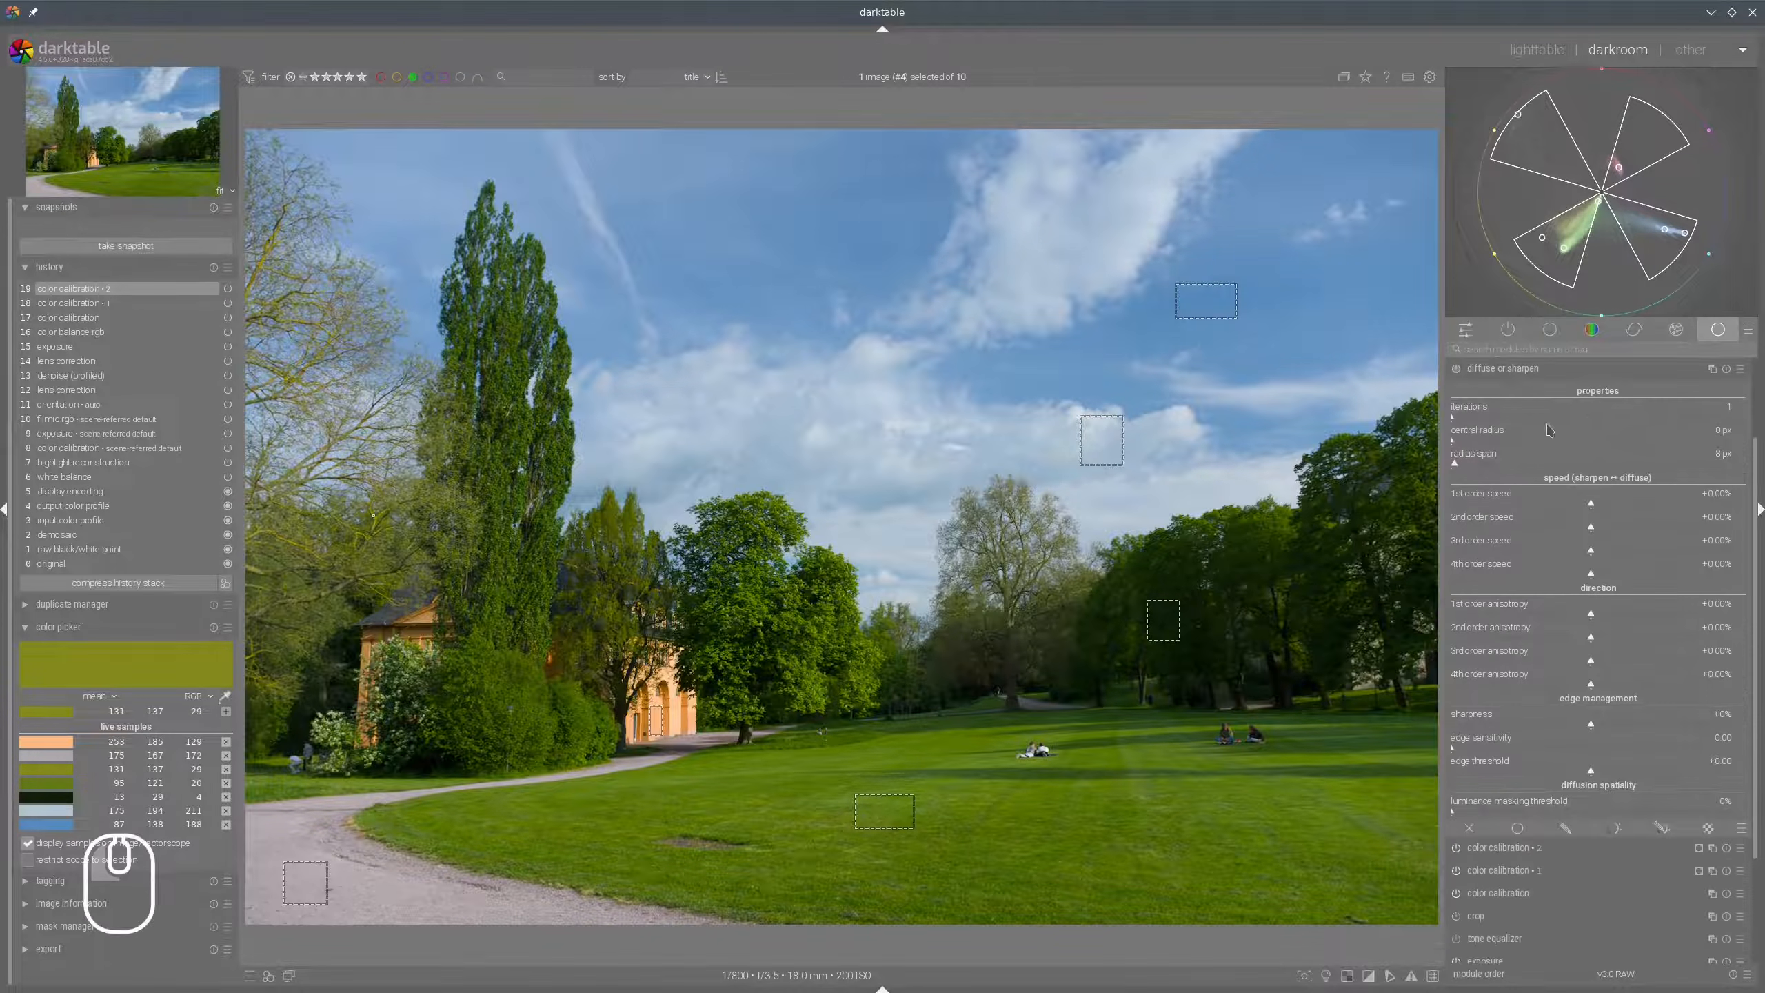
pyautogui.click(1740, 369)
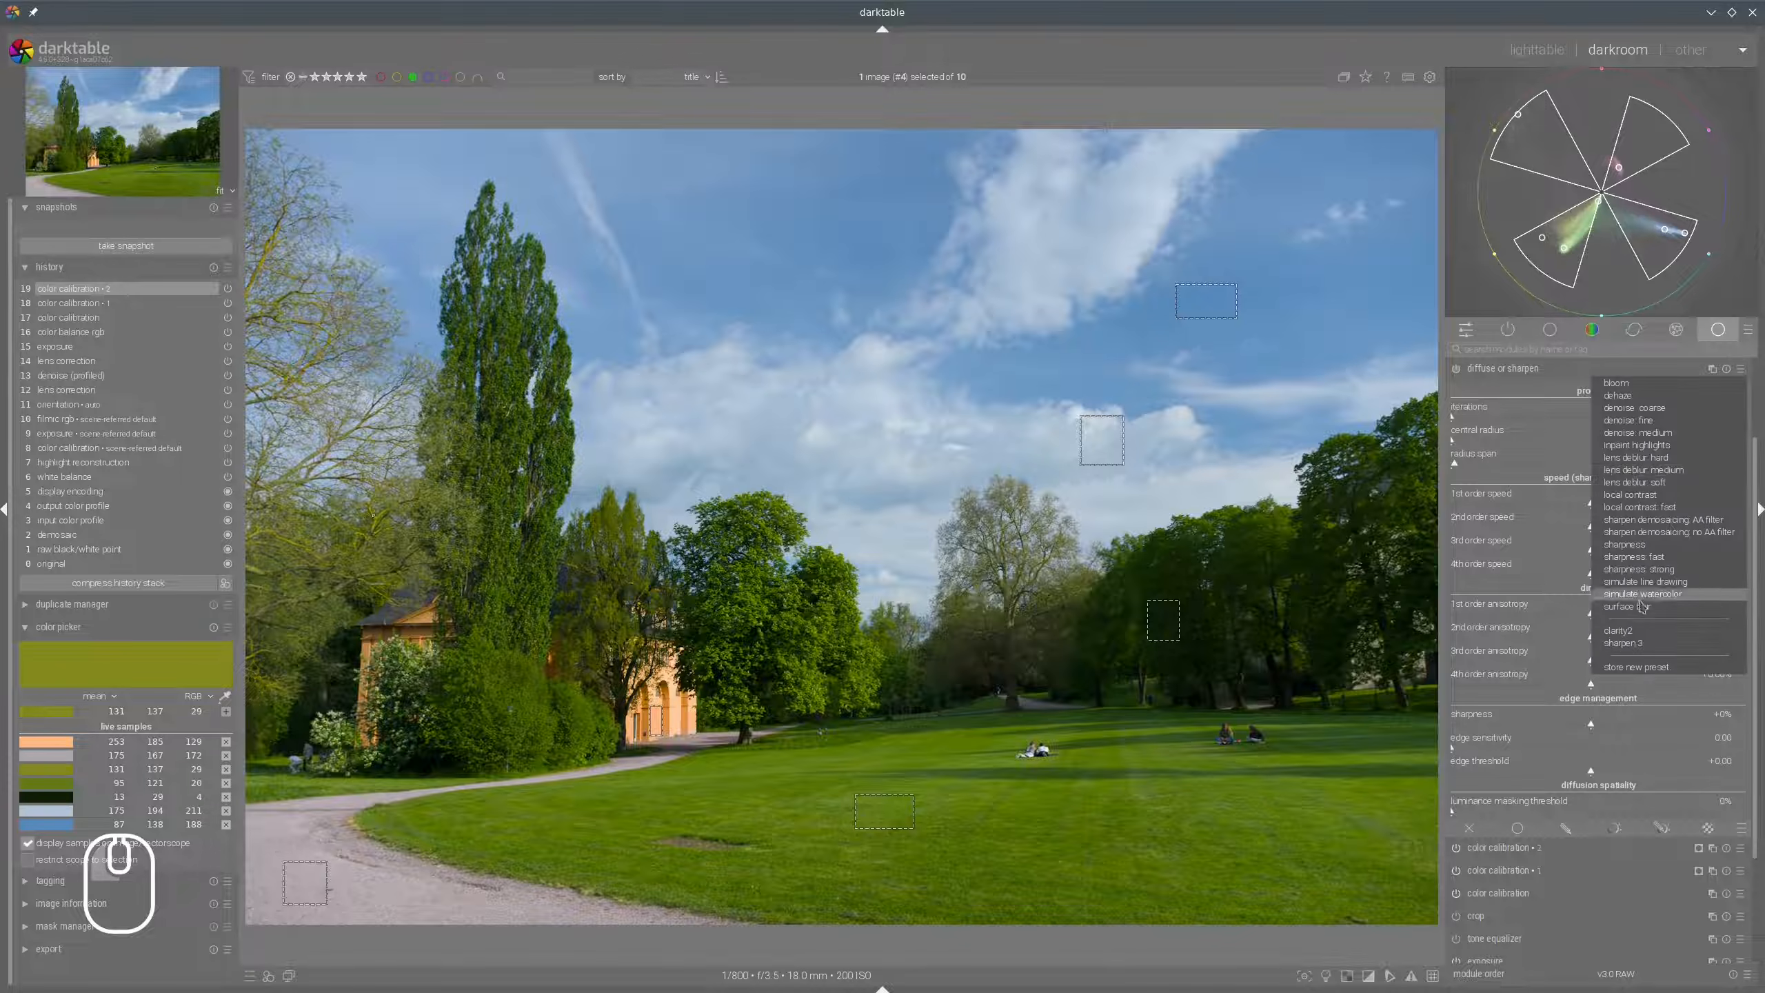
pyautogui.click(1626, 647)
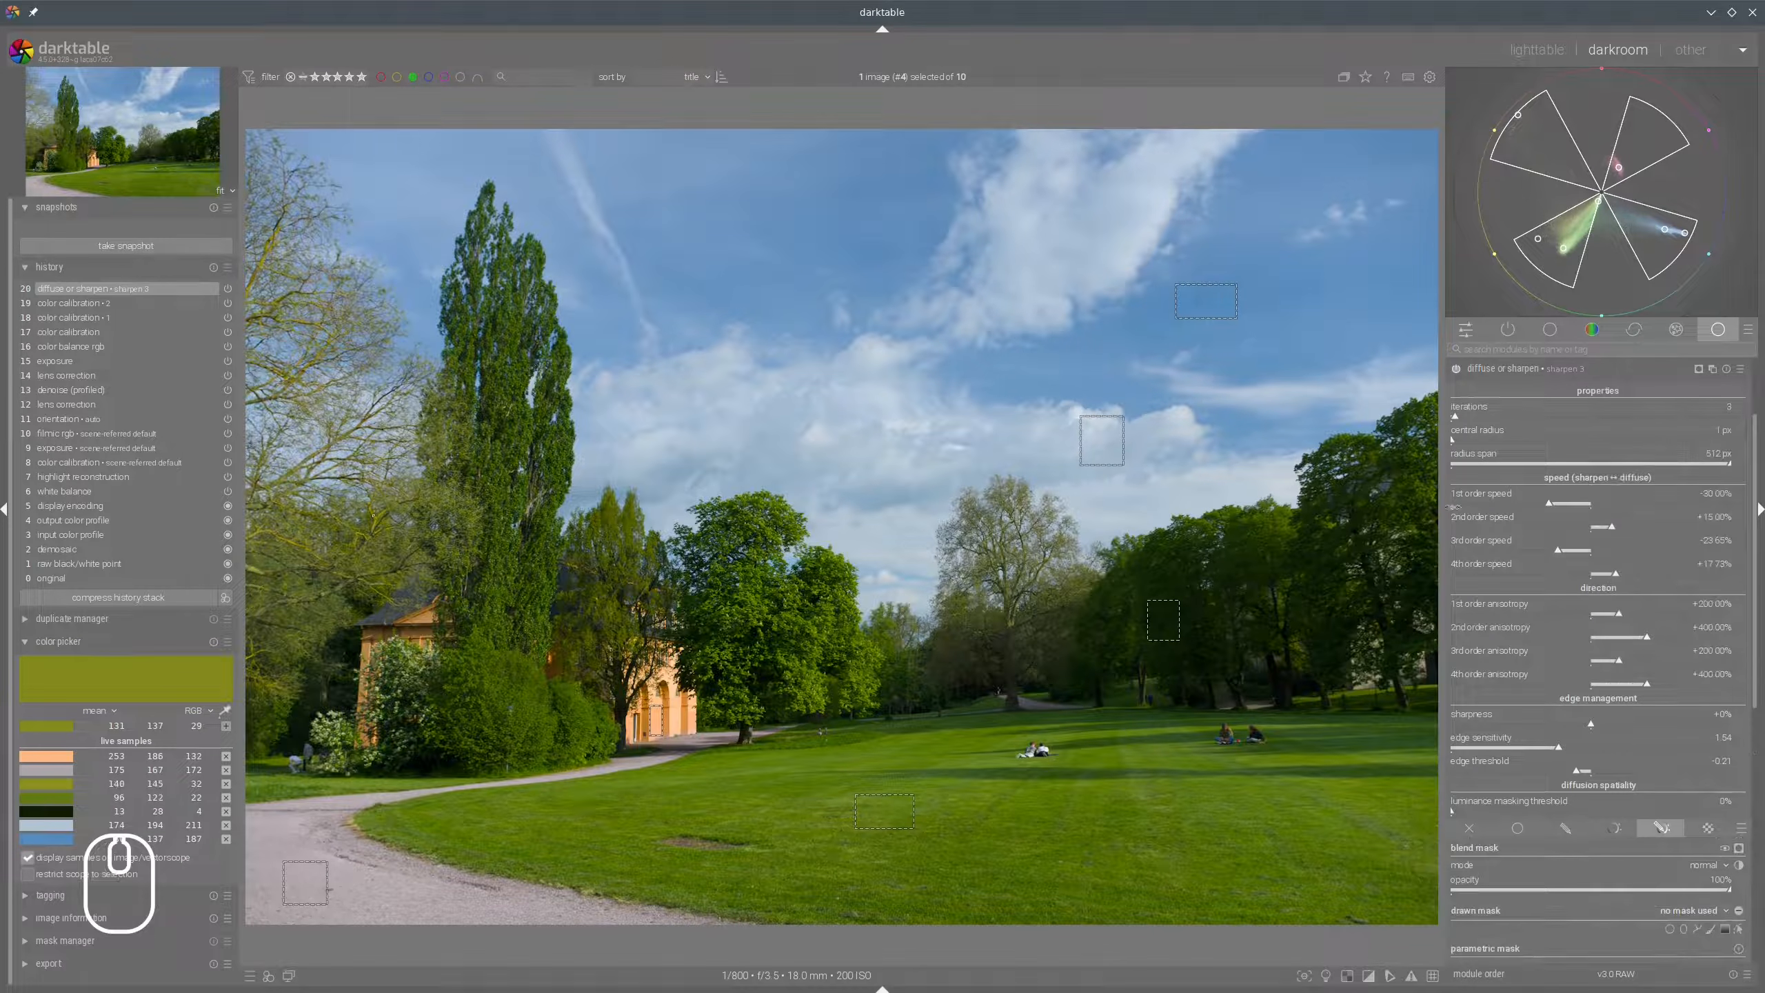
pyautogui.click(1546, 371)
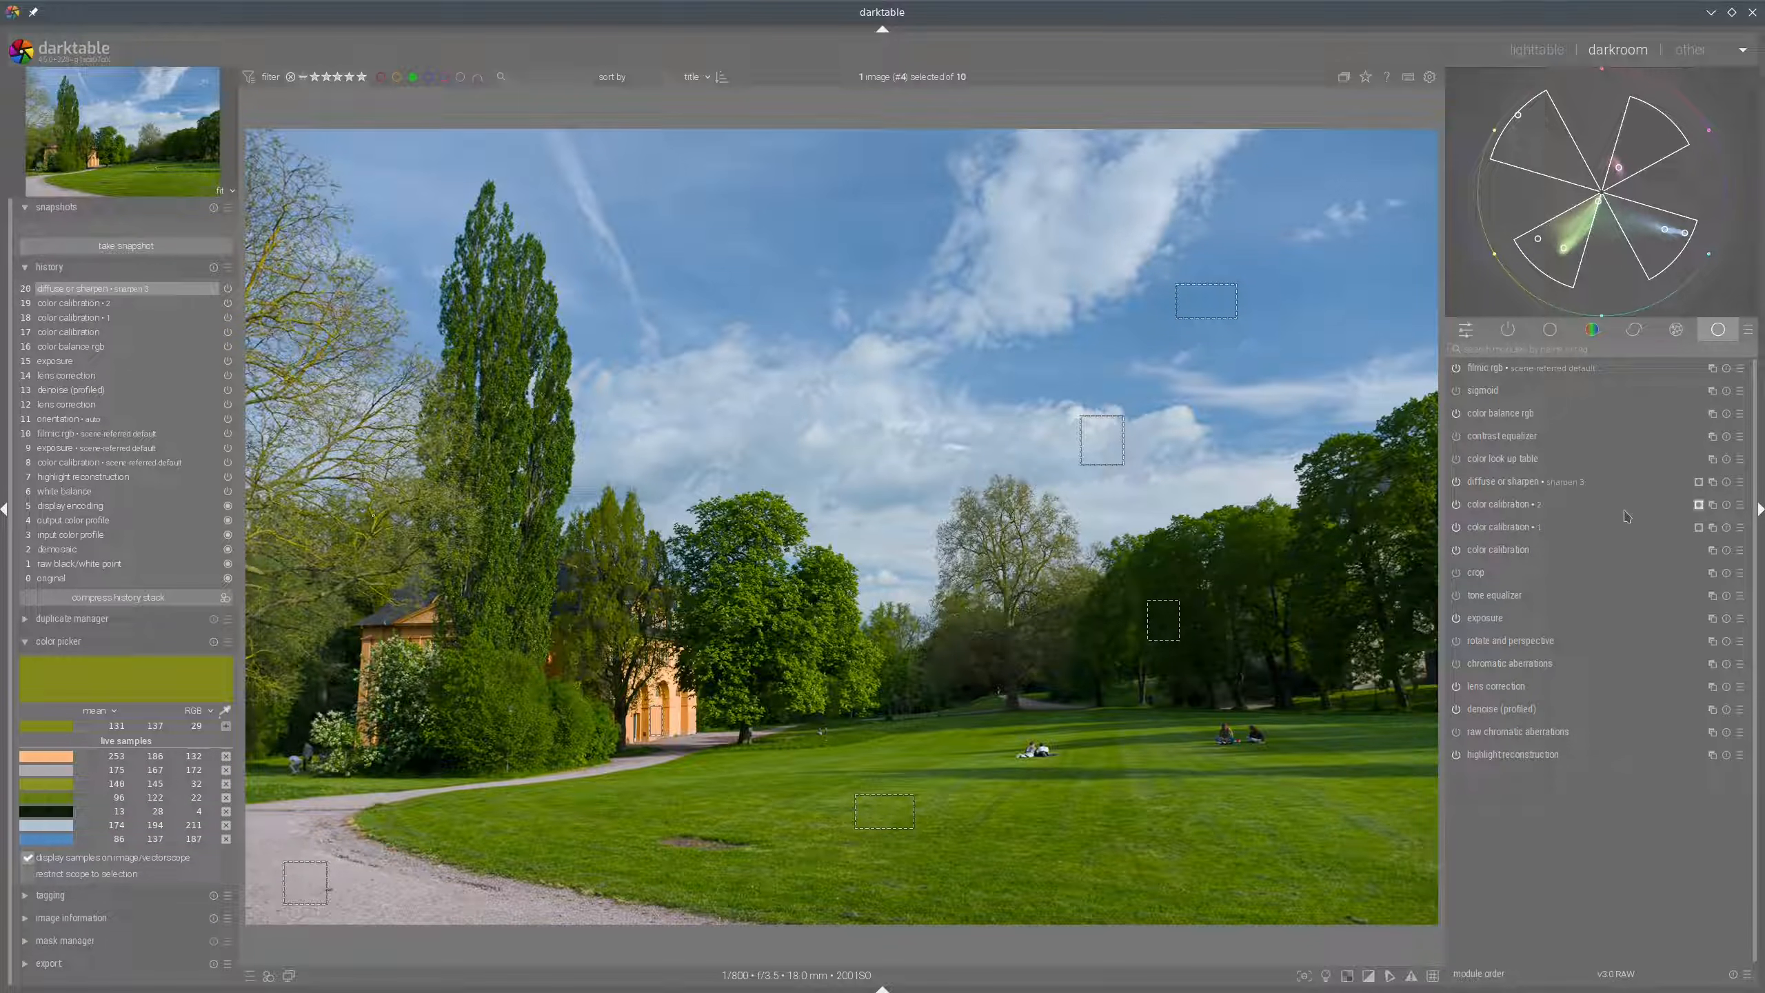
# Add a new color calibration instance and set its brightness inputs to about B -0.209, G +0.106 and R +0.071.
pyautogui.rightClick(1711, 506)
pyautogui.click(1670, 529)
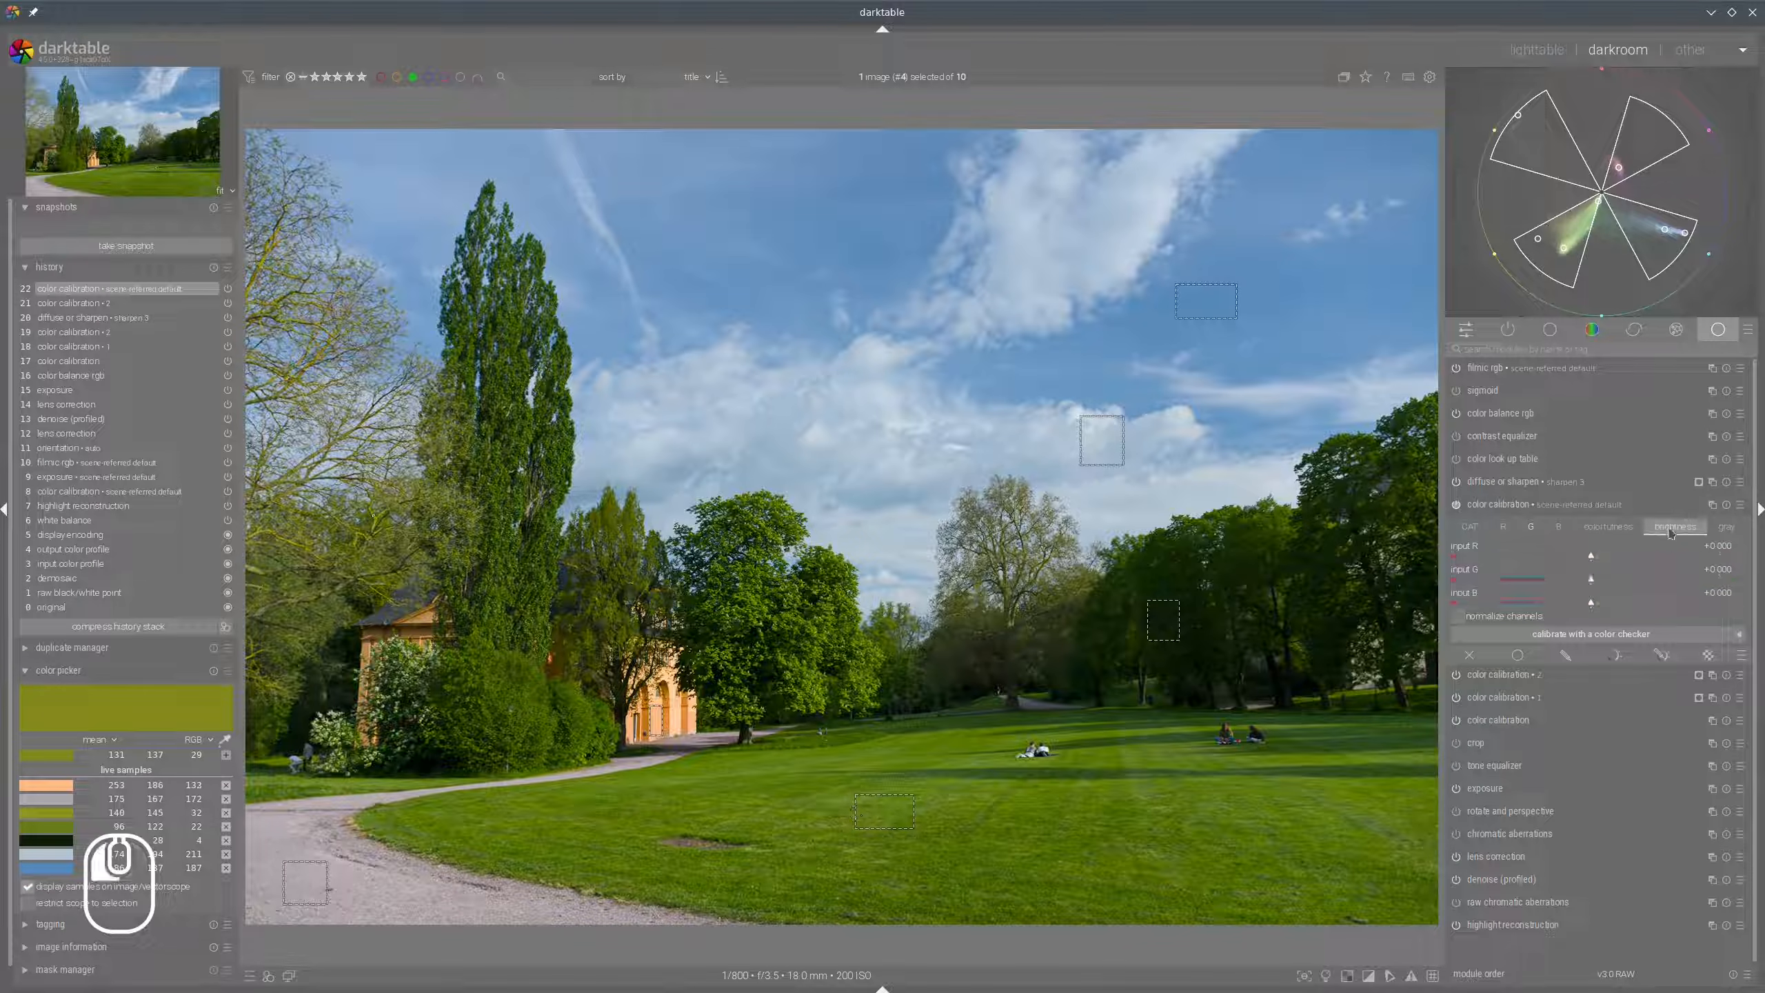
pyautogui.click(1546, 602)
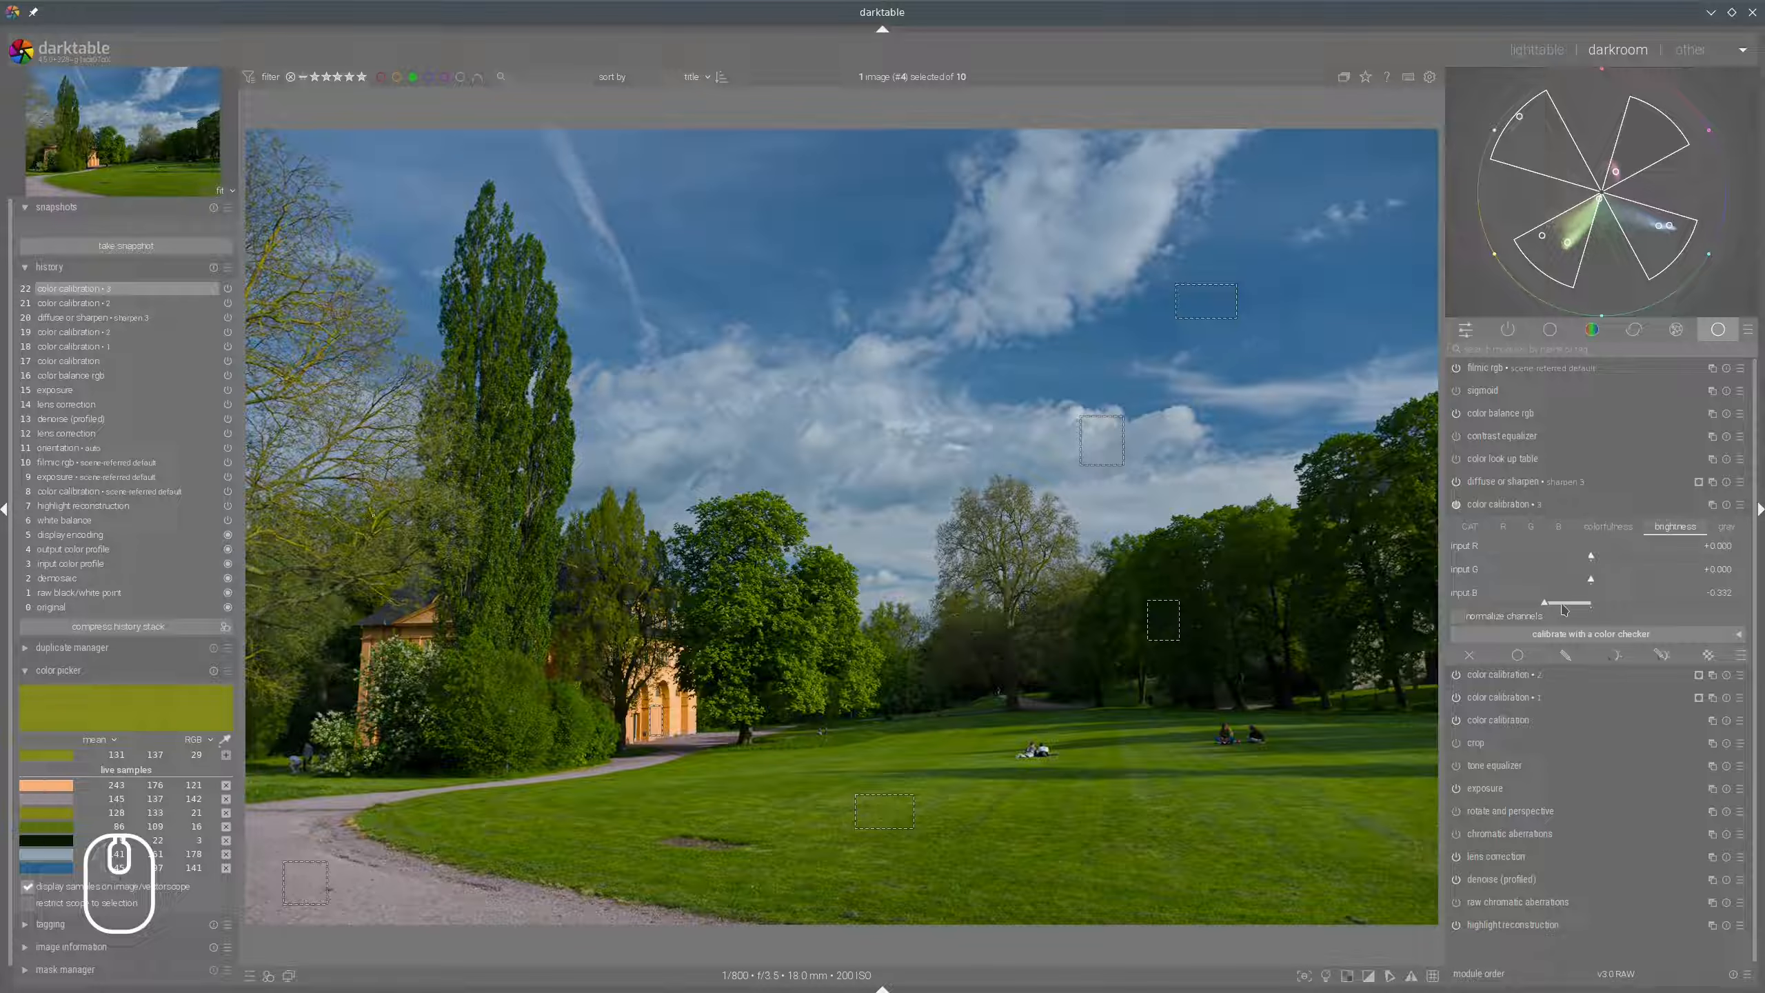
pyautogui.click(1564, 603)
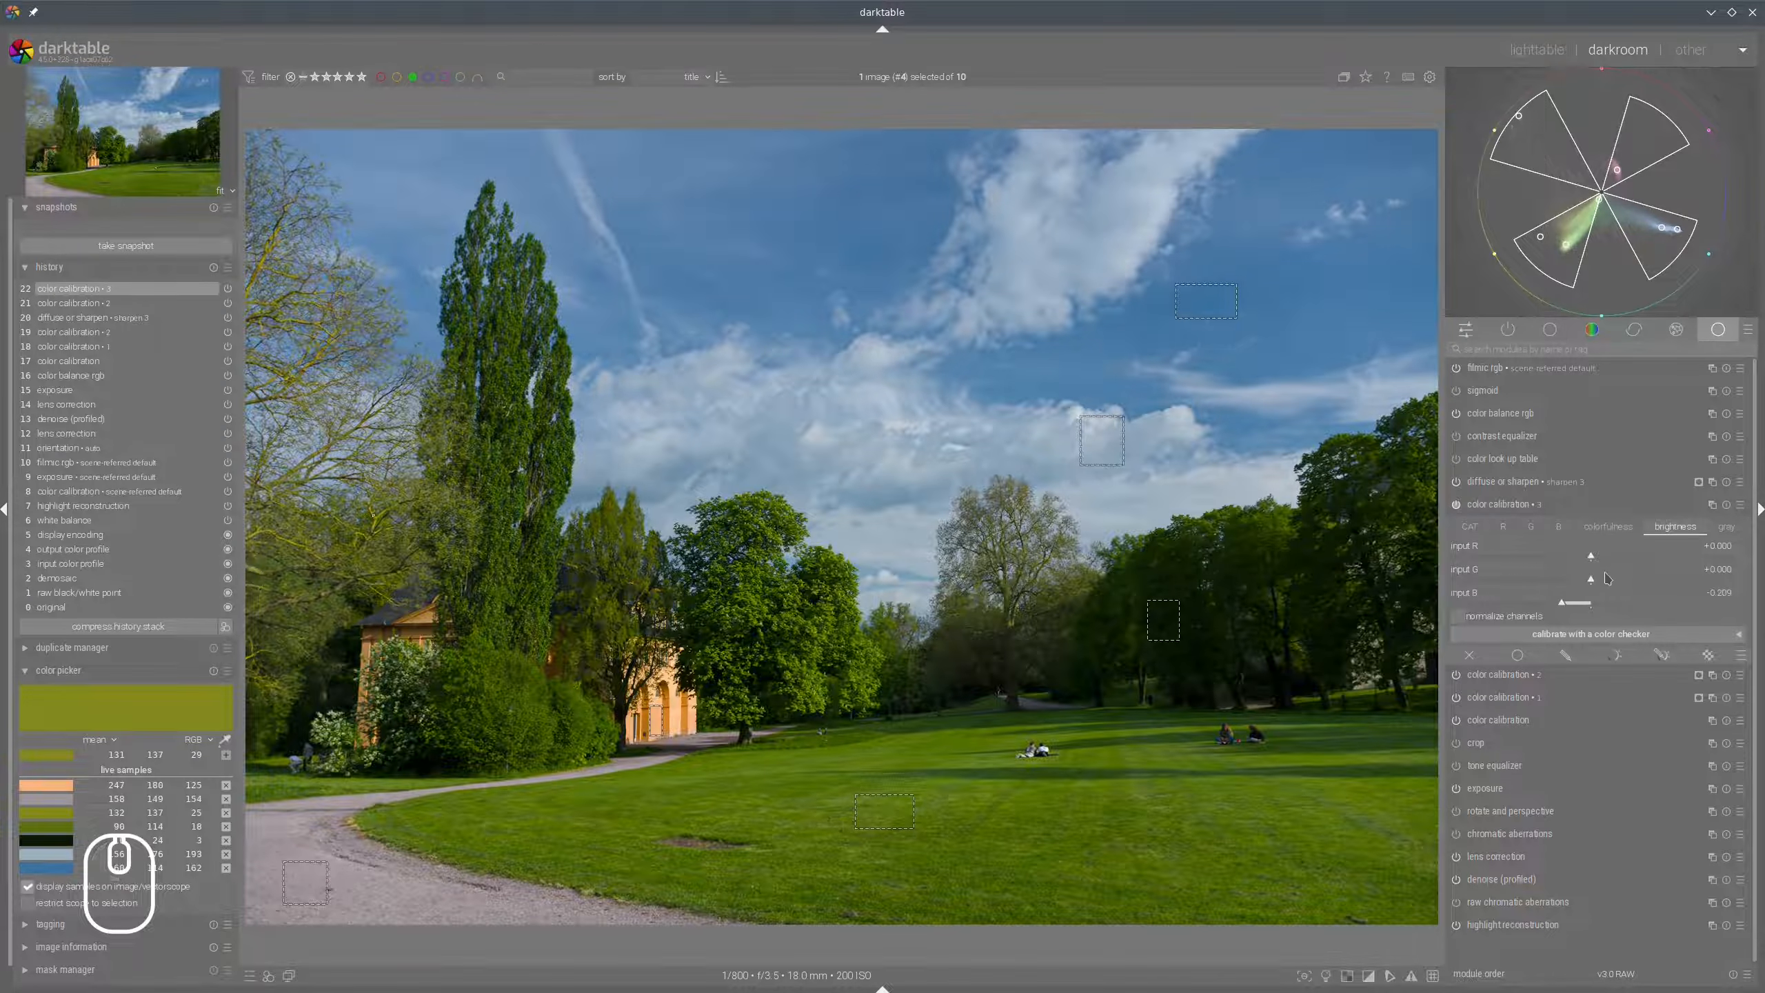
pyautogui.click(1607, 583)
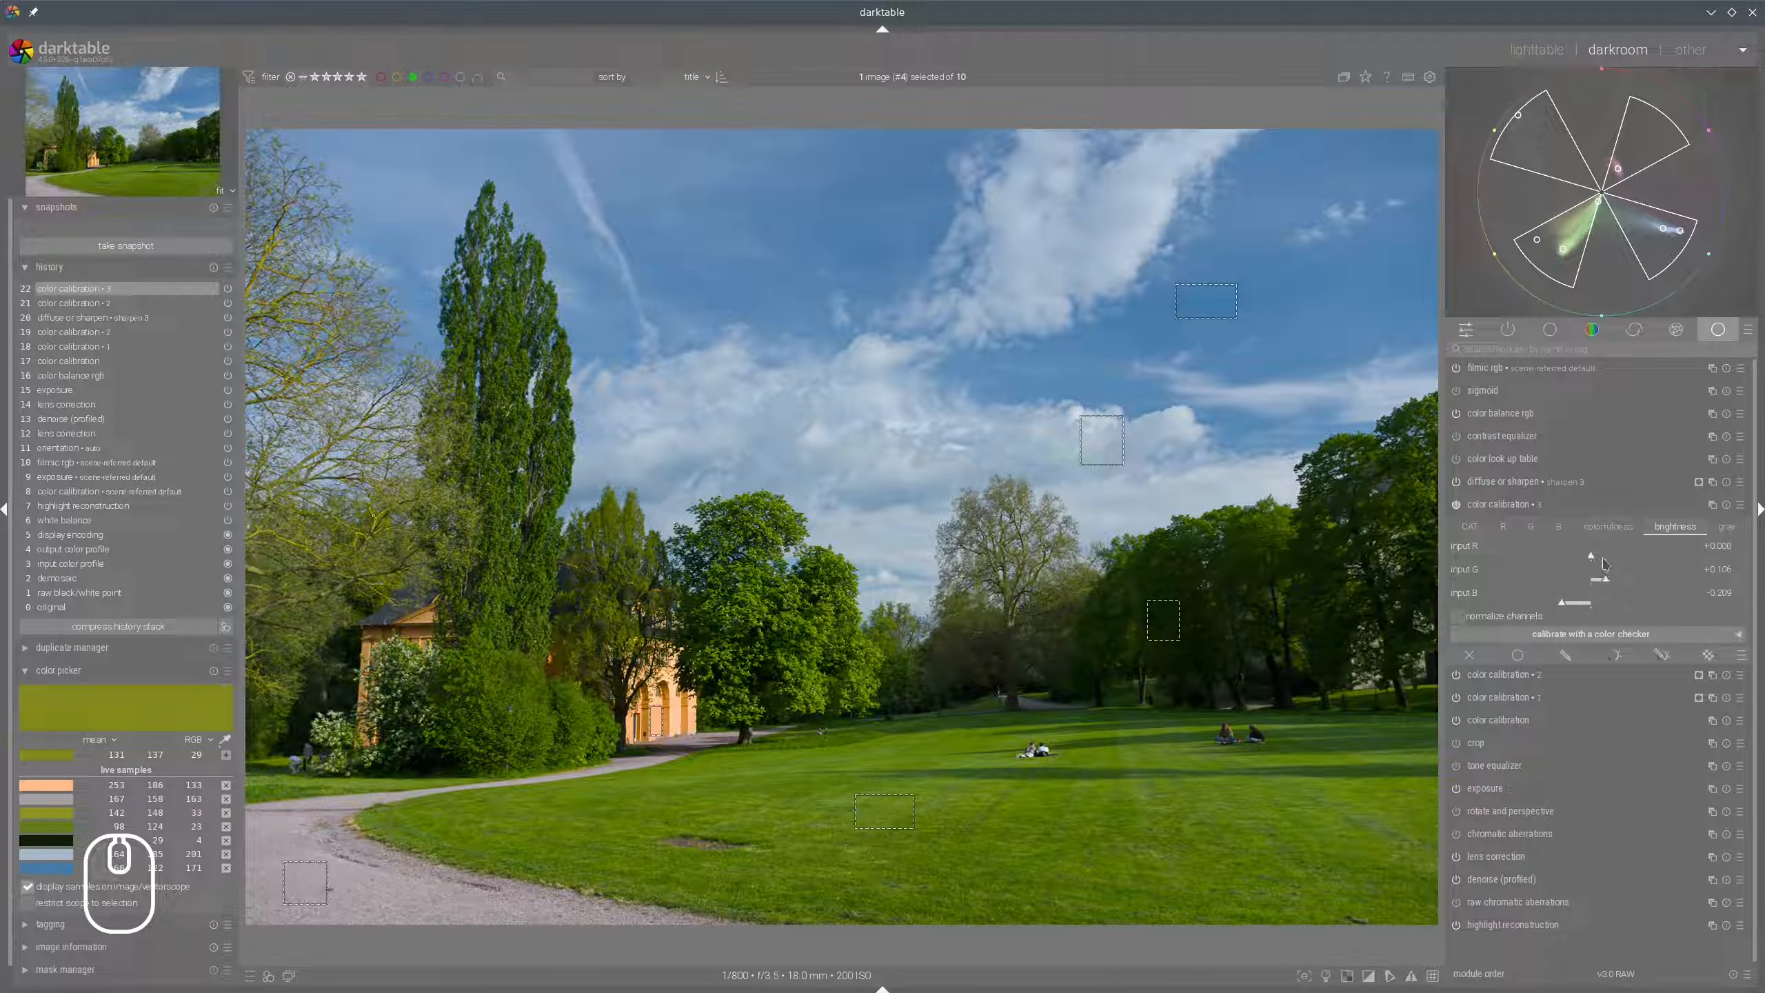
pyautogui.click(1596, 561)
# Switch the new color calibration instance off and on to compare its brightness effect, and collapse it.
pyautogui.click(1457, 505)
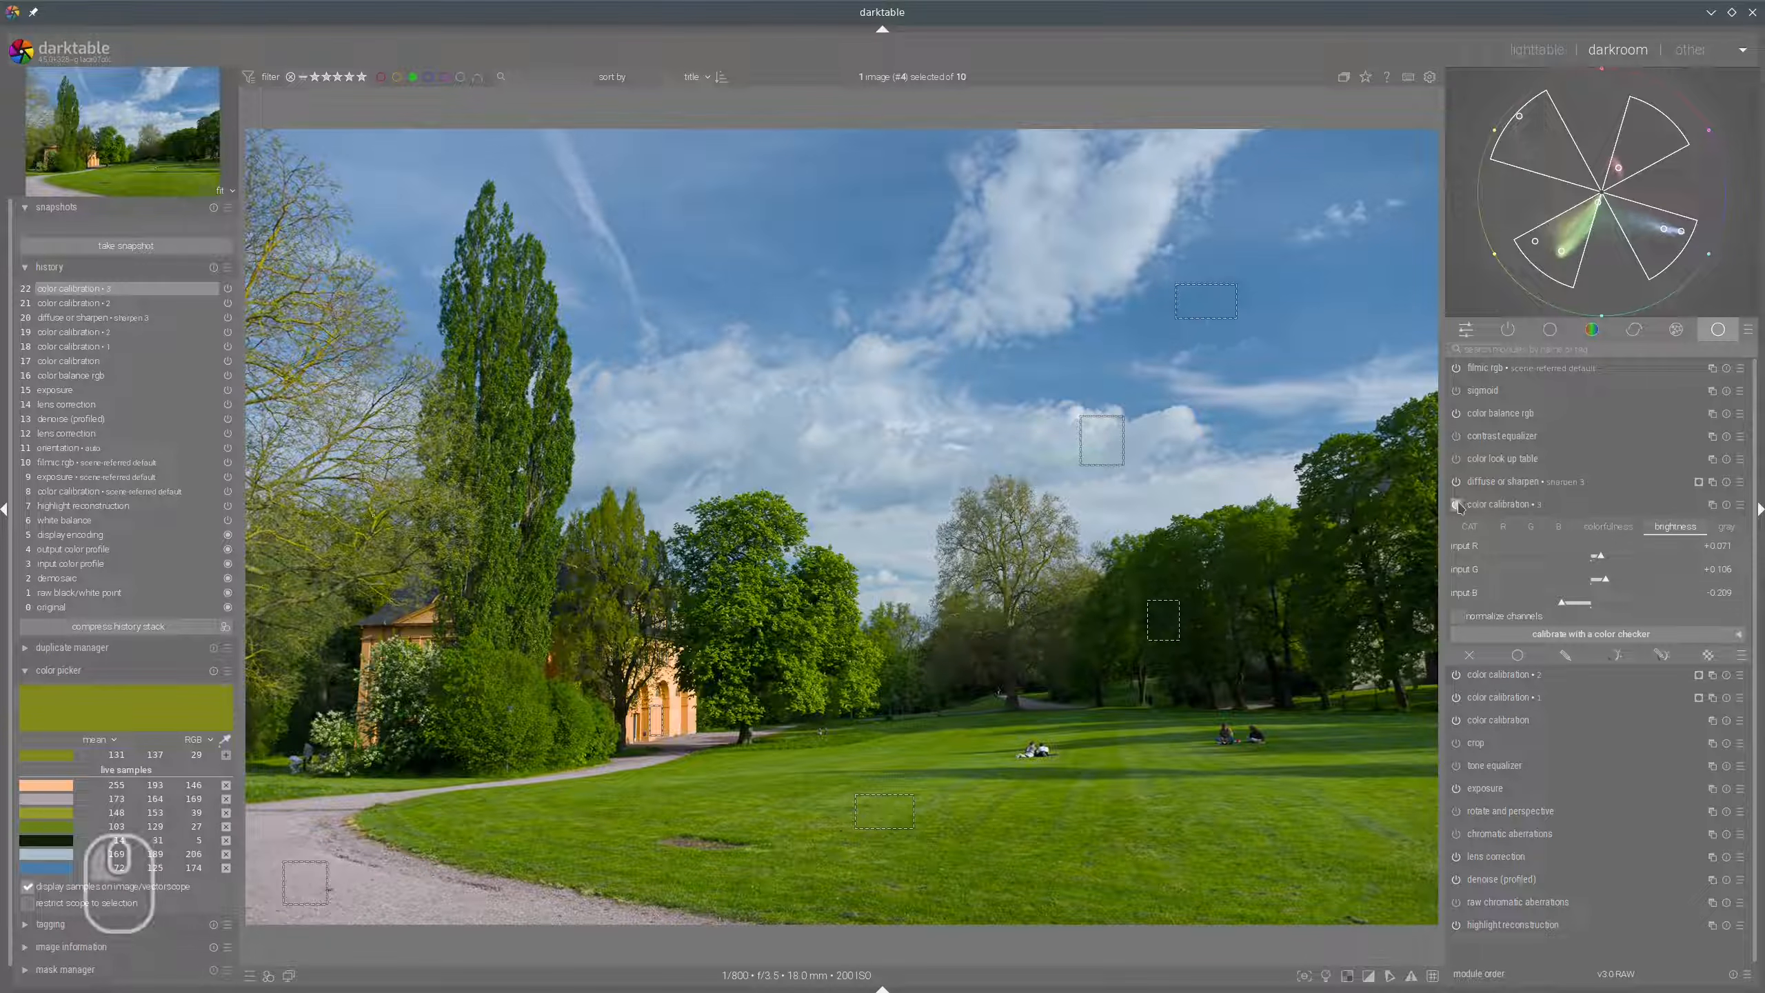
pyautogui.click(1458, 506)
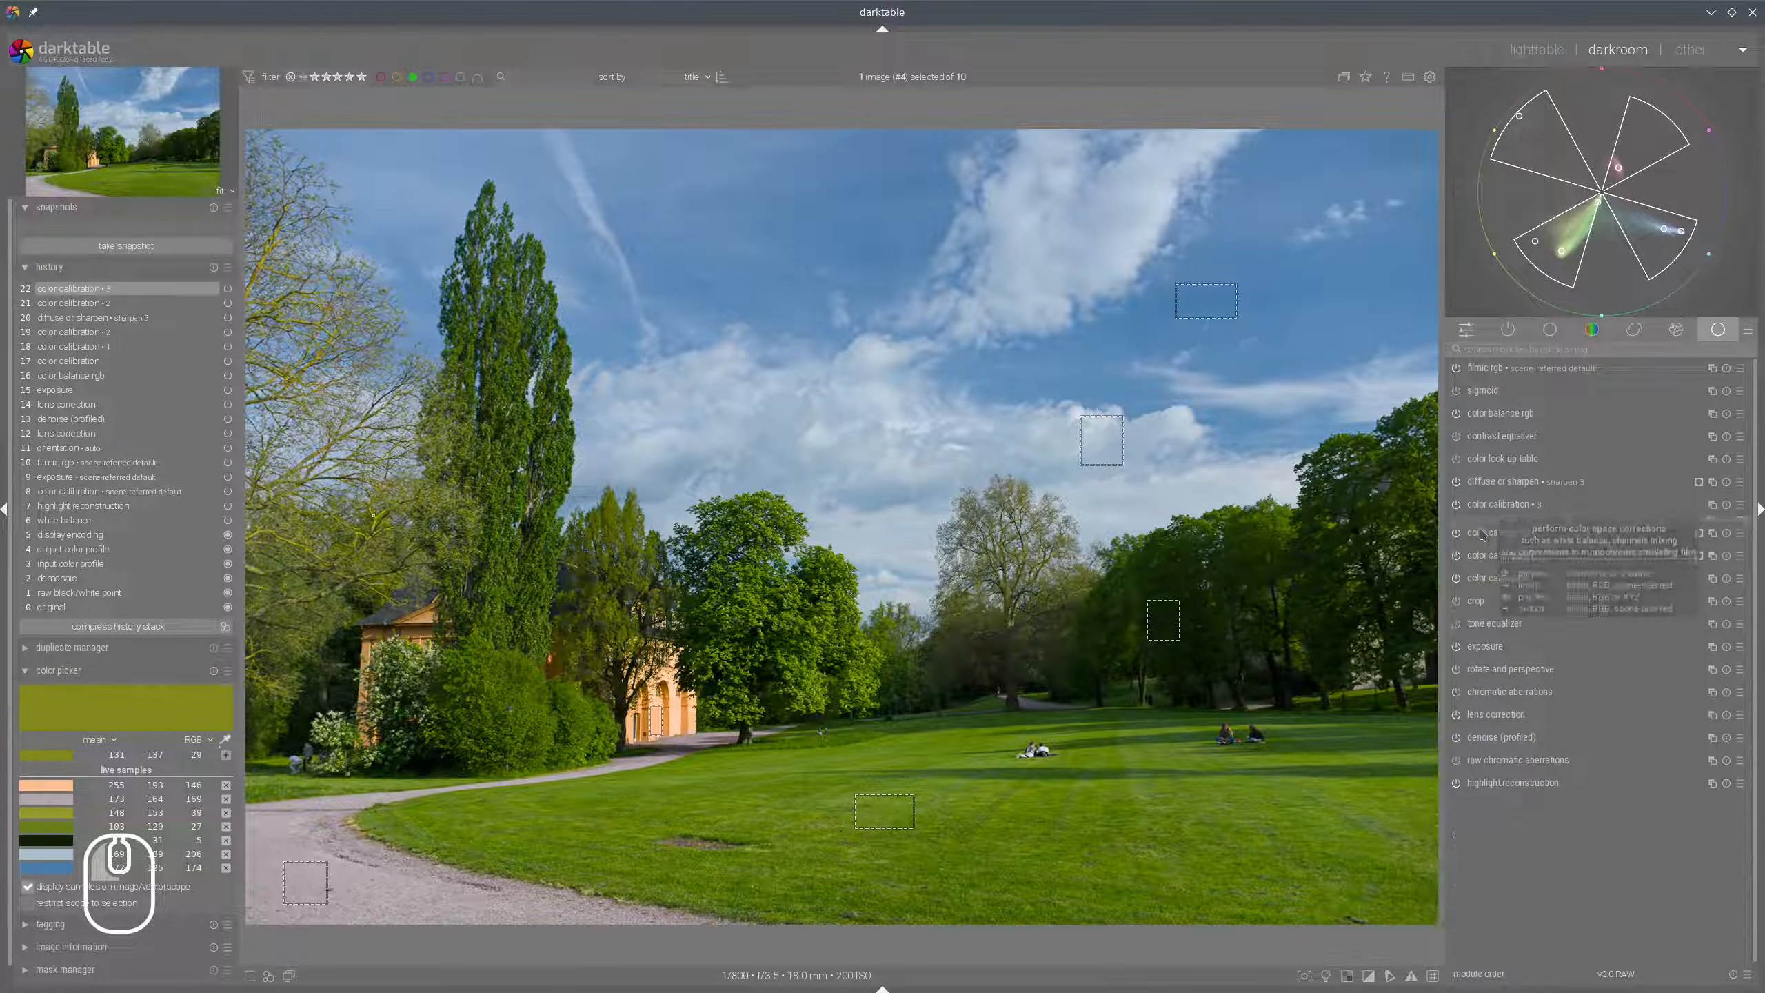
pyautogui.click(1494, 505)
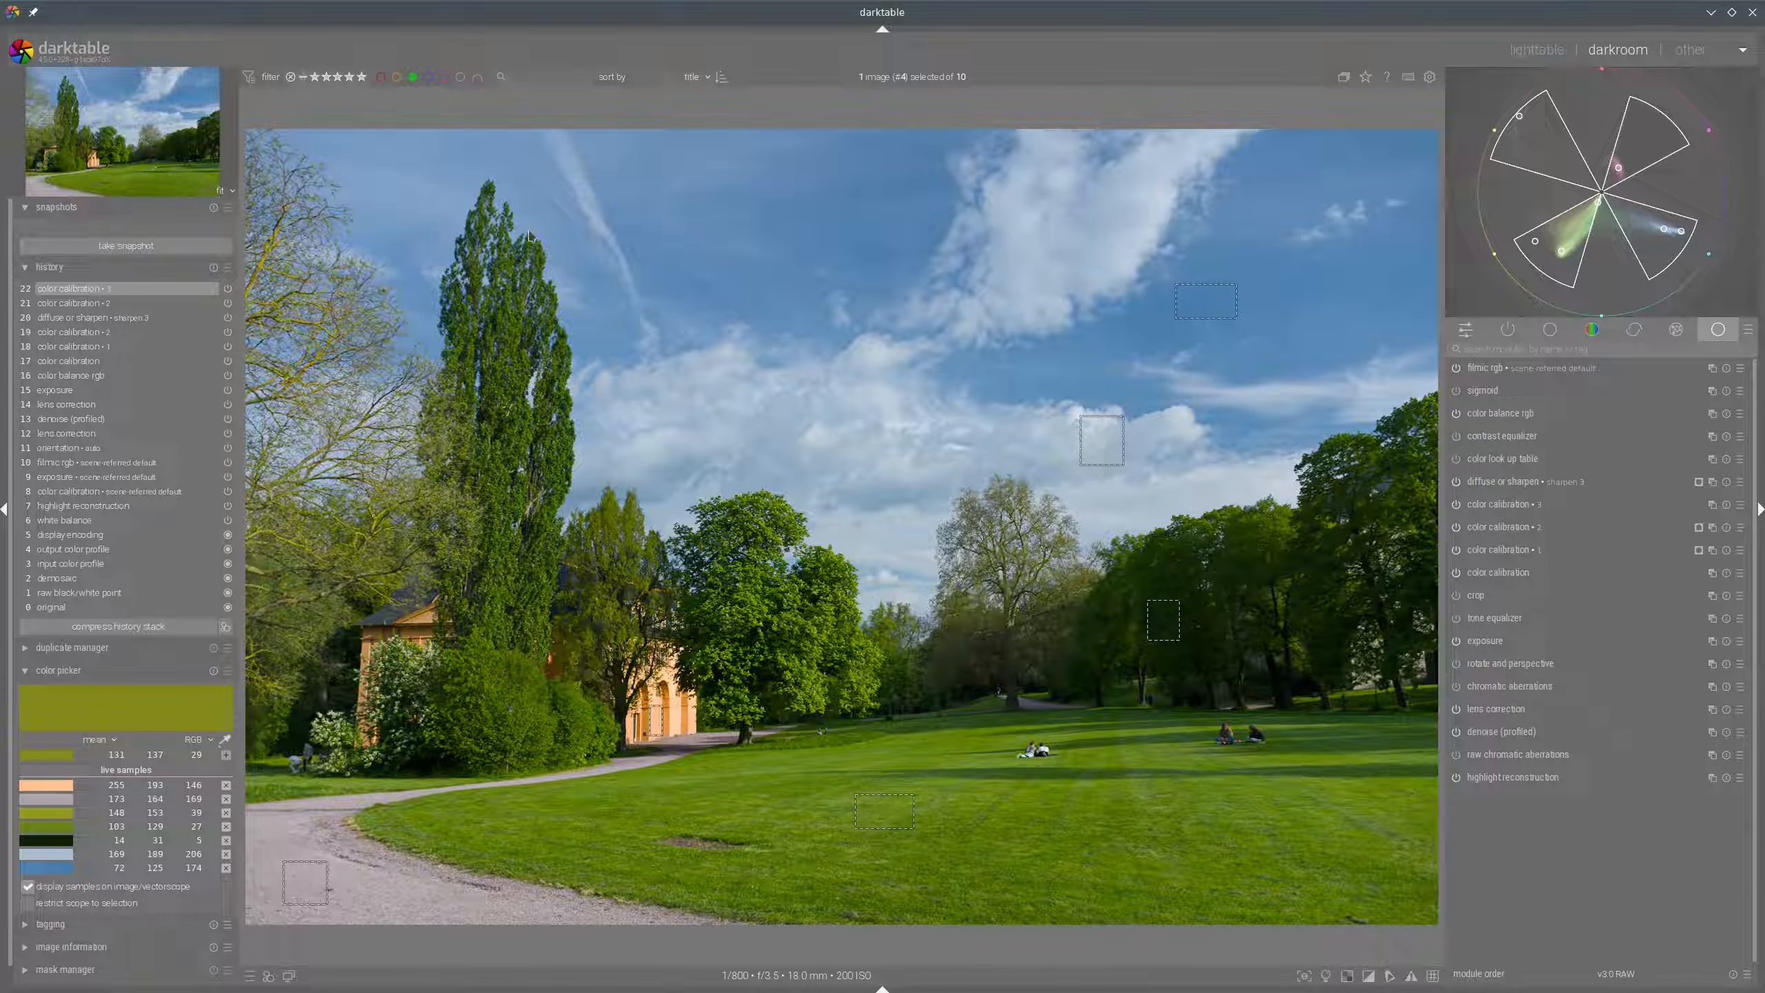
# Take snapshots of the second lens correction and the color balance rgb history states, and return to the latest color calibration entry.
pyautogui.click(63, 438)
pyautogui.click(65, 409)
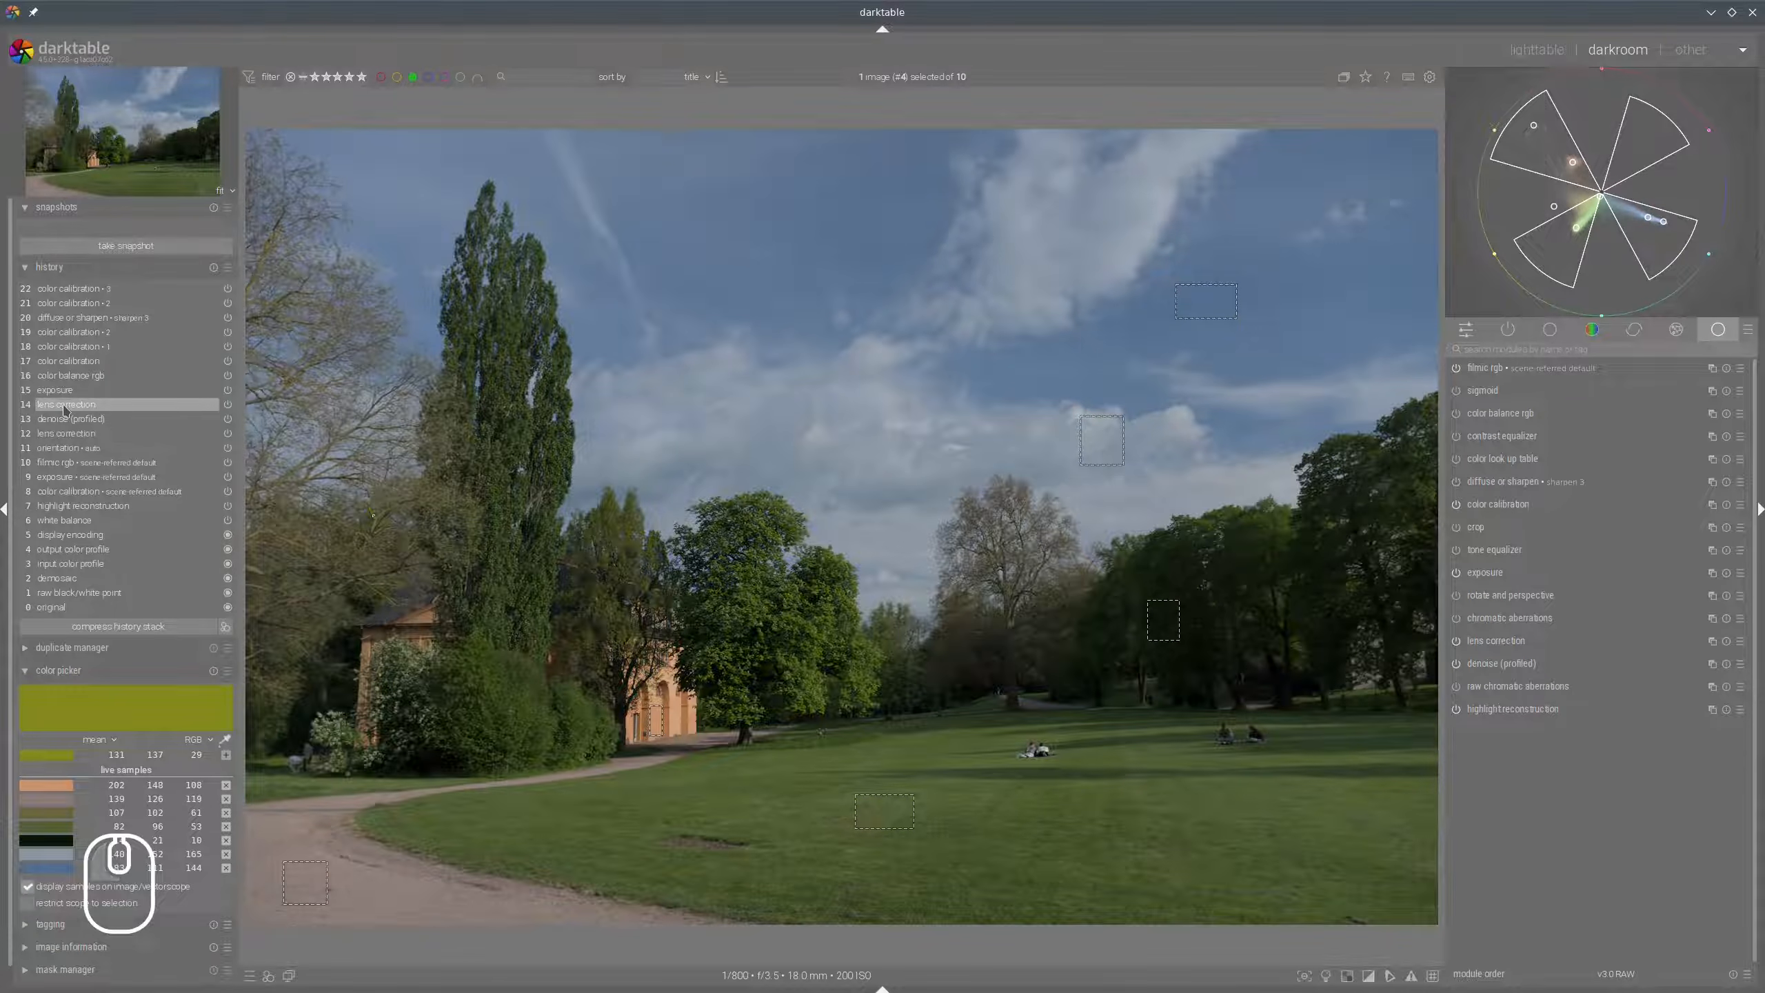
pyautogui.click(98, 245)
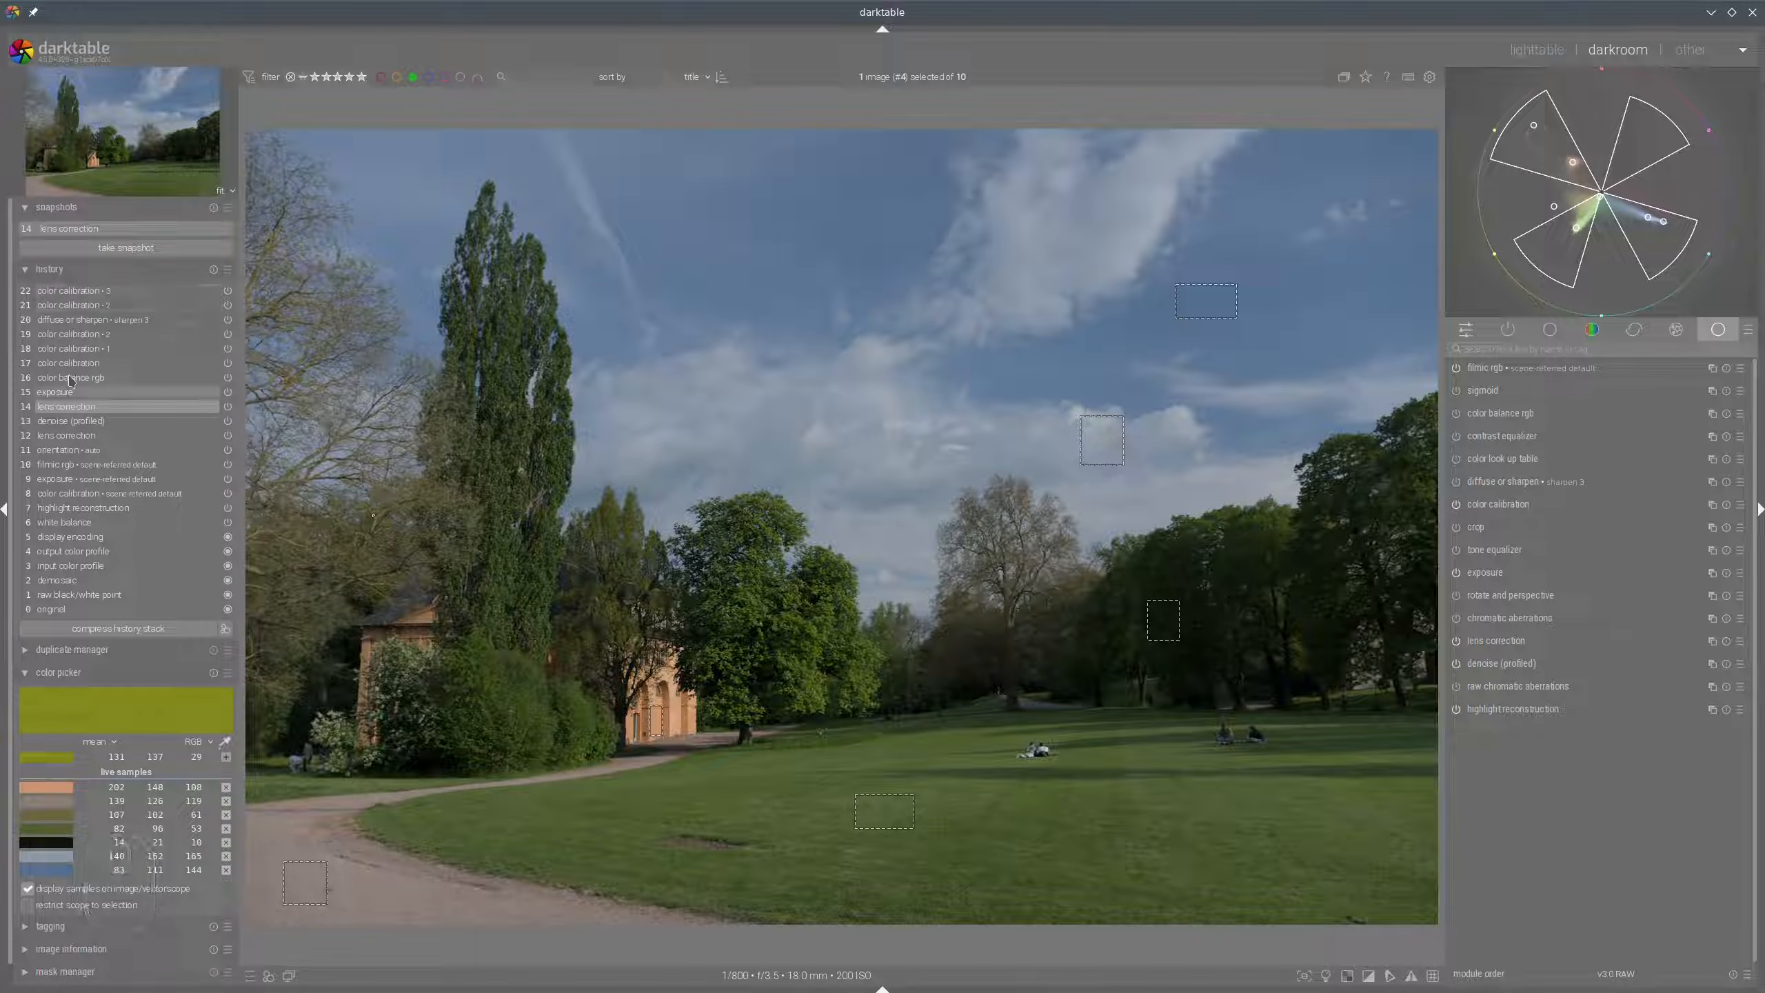
pyautogui.moveTo(59, 385)
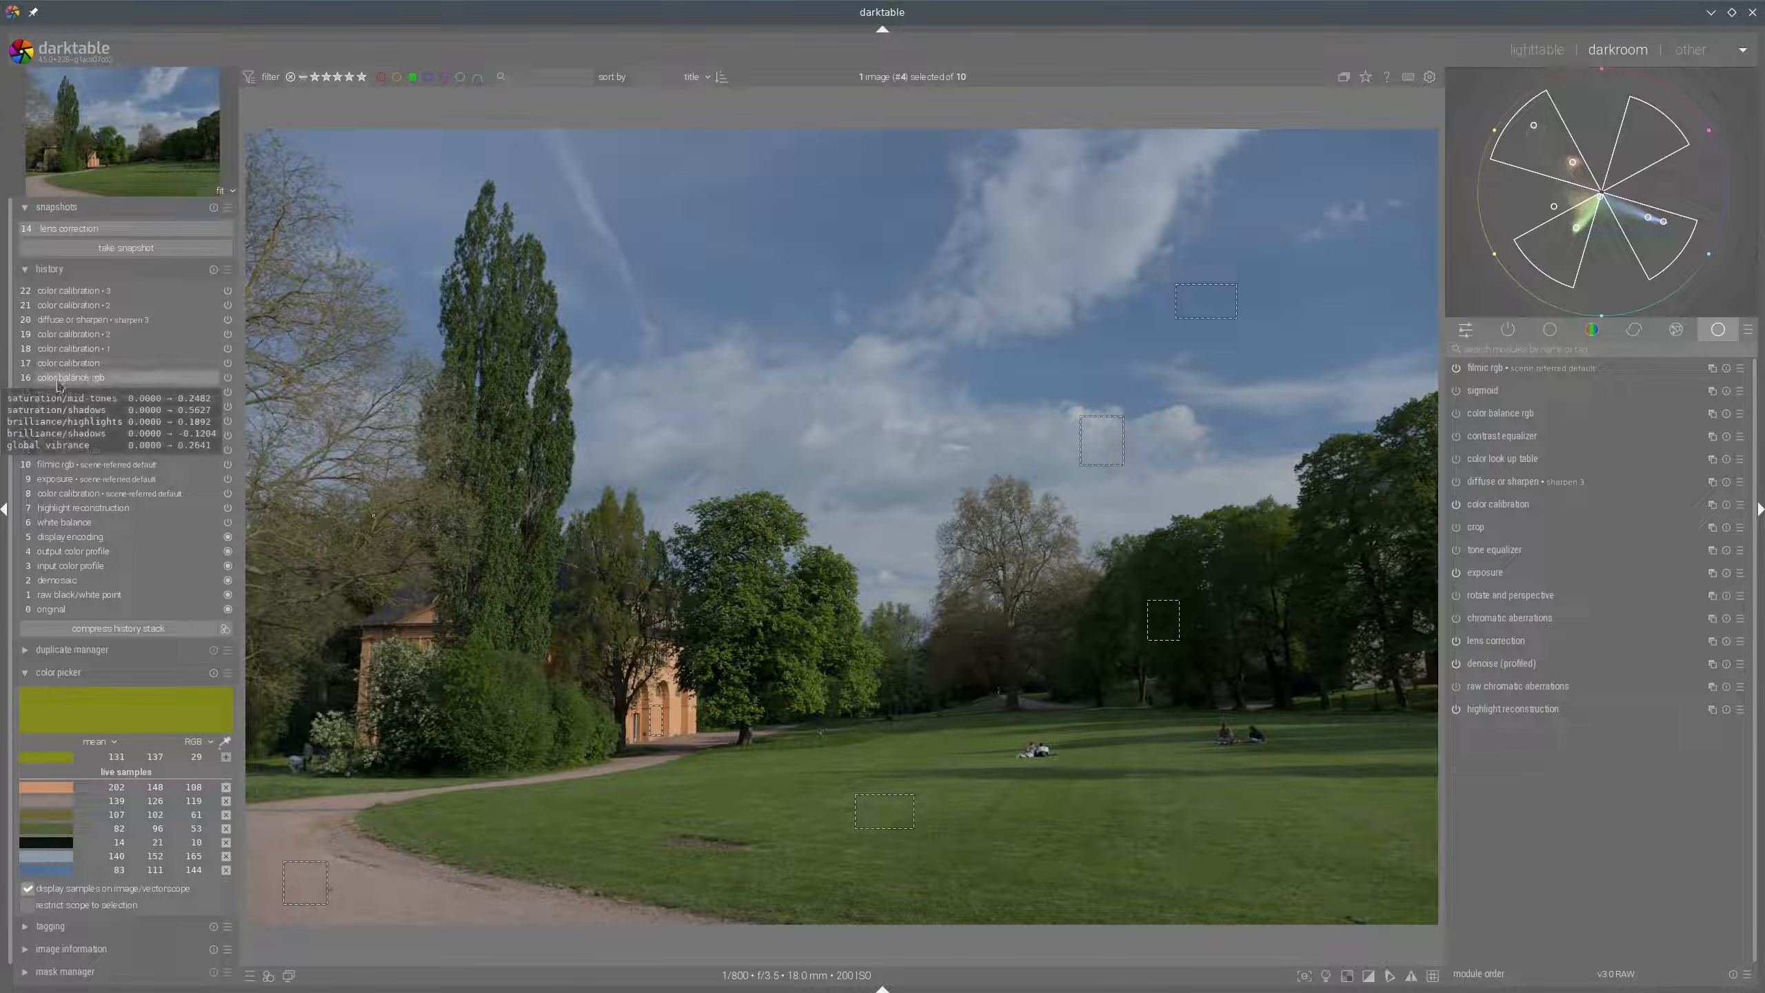
pyautogui.click(59, 383)
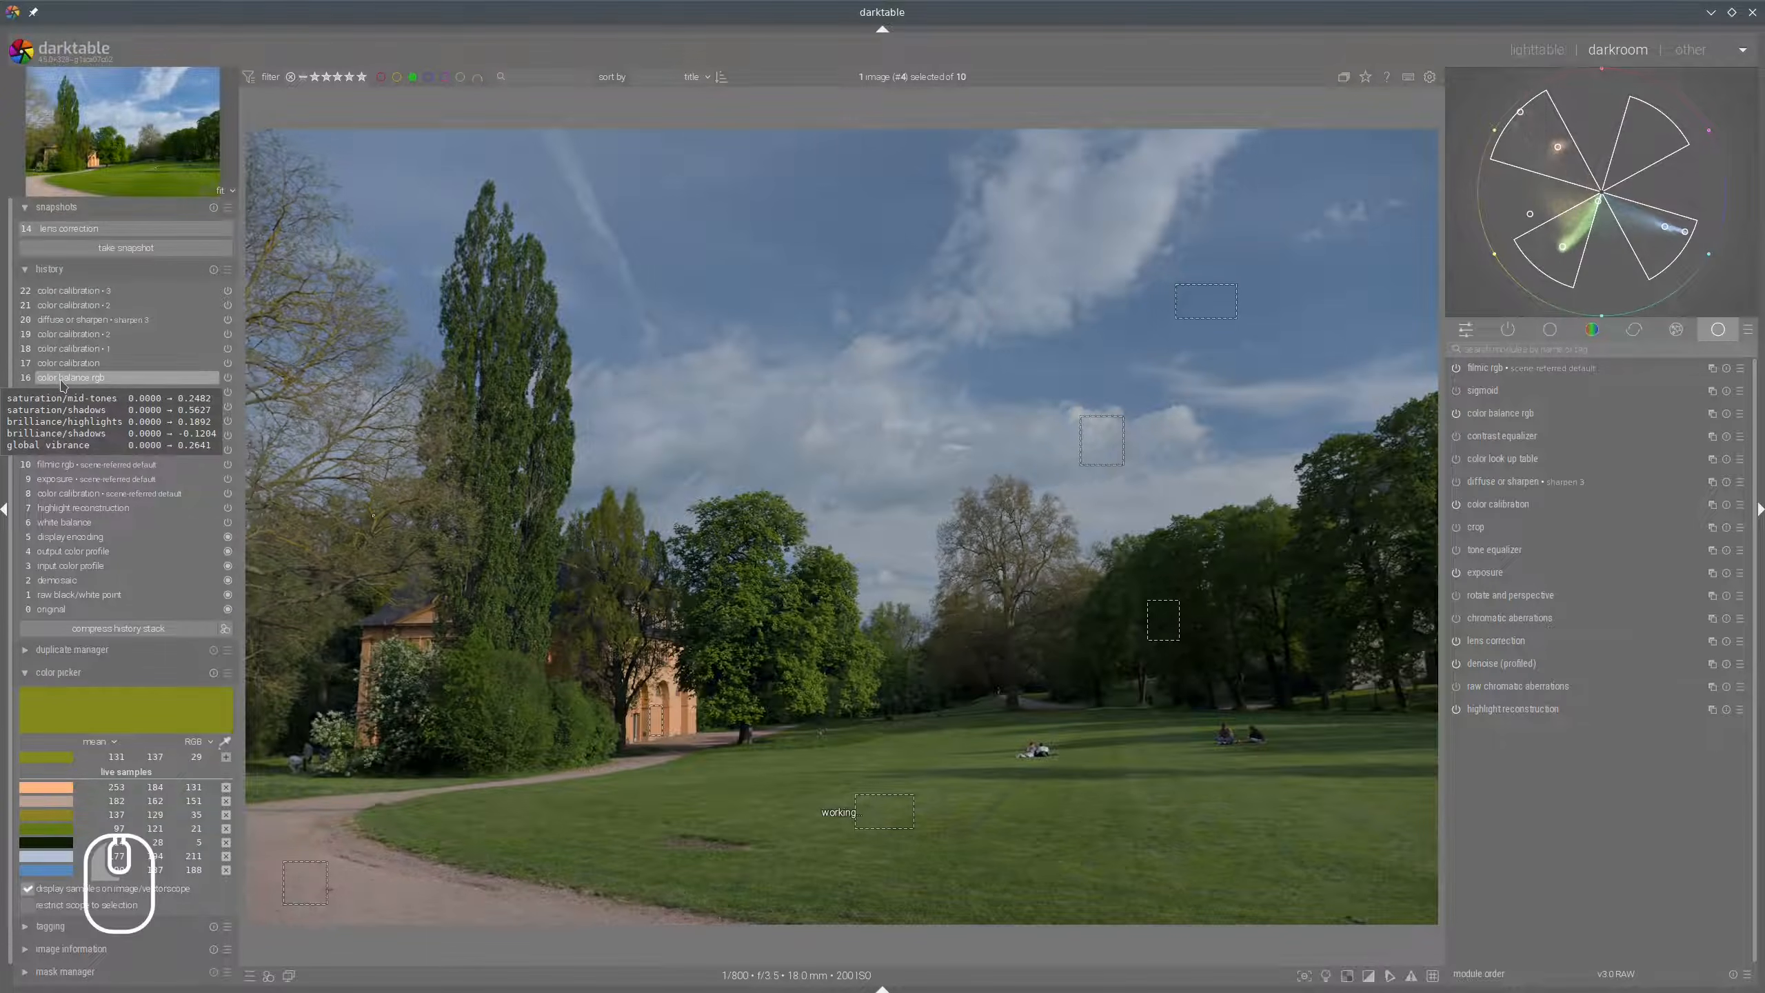
pyautogui.click(108, 249)
pyautogui.click(70, 305)
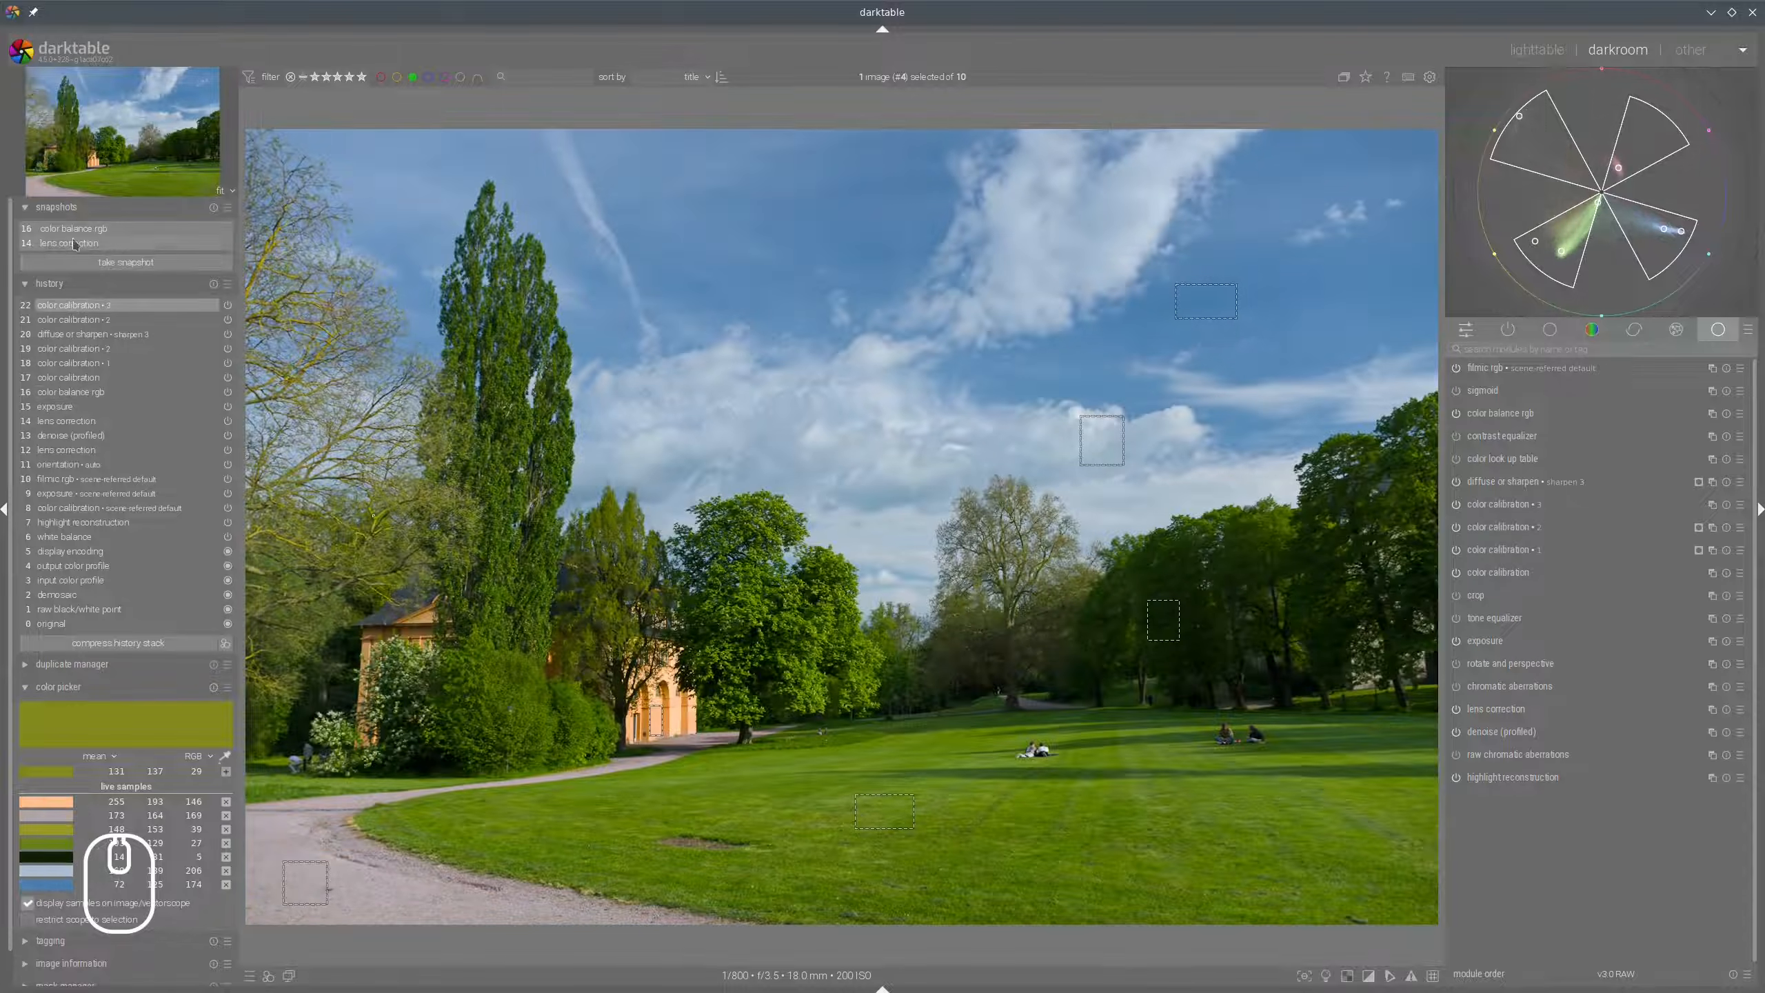
# Compare the edit with the lens correction snapshot by sweeping the split line across the photo, and hide the color sample markers.
pyautogui.click(64, 243)
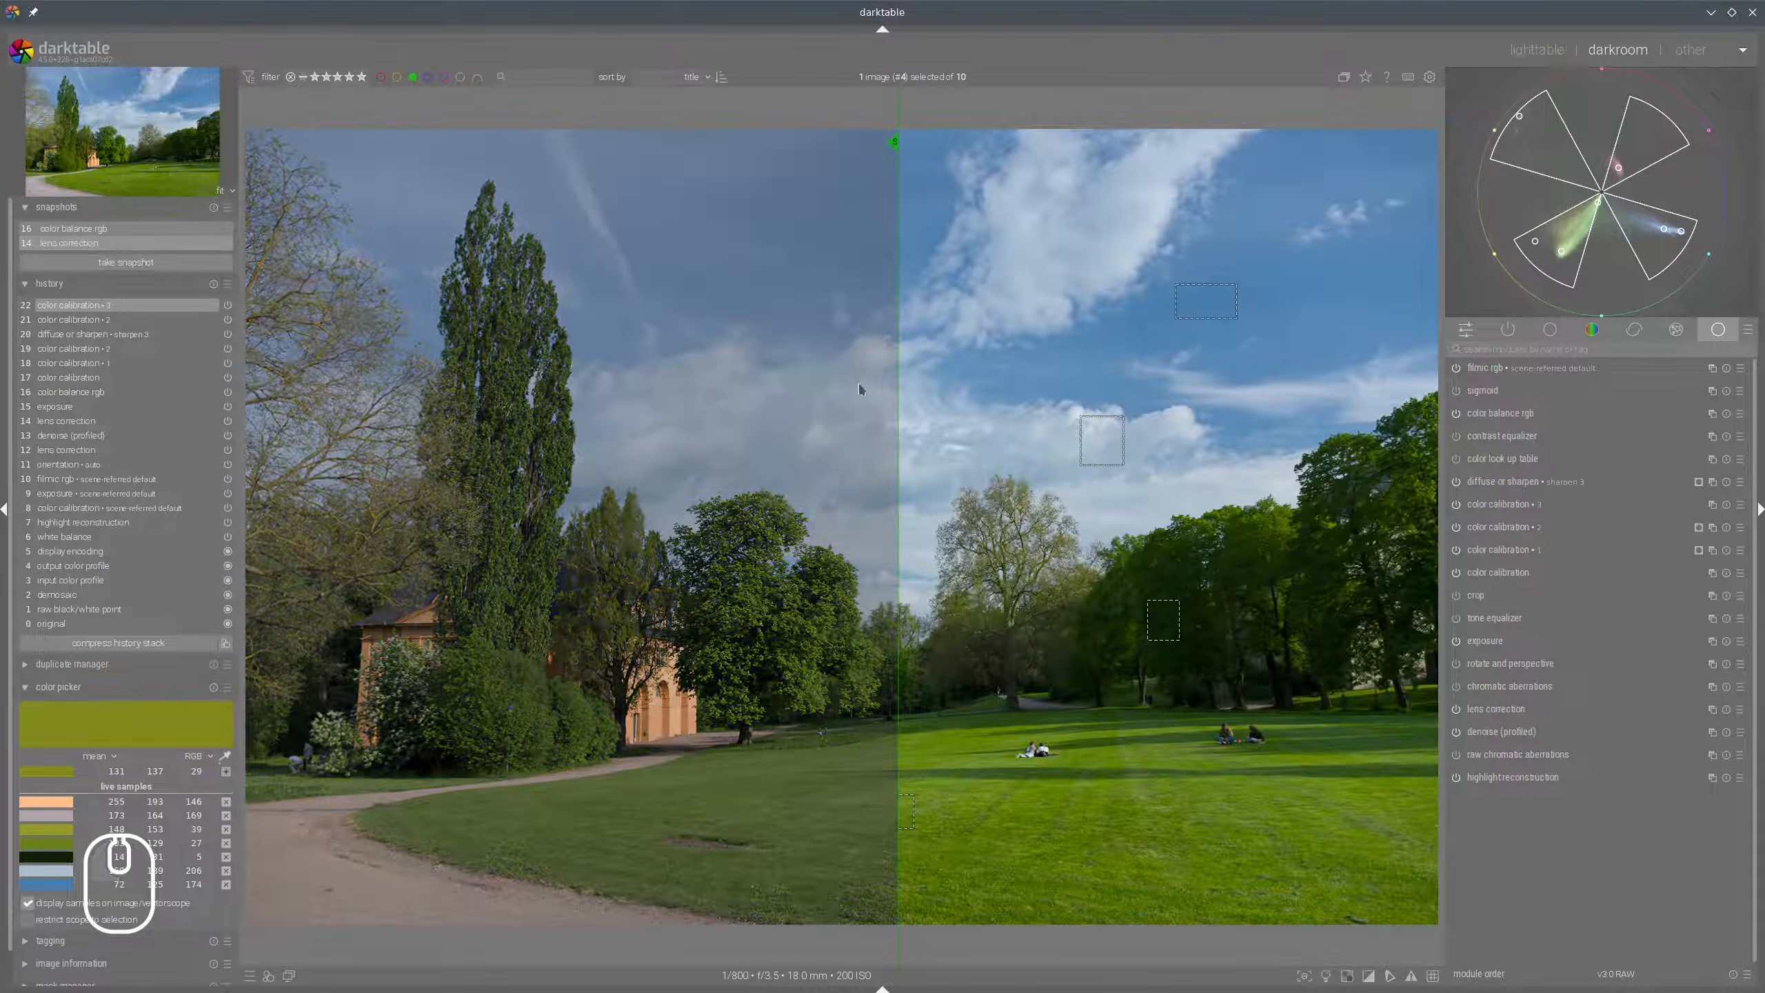
pyautogui.moveTo(894, 380); pyautogui.dragTo(159, 428)
pyautogui.click(27, 902)
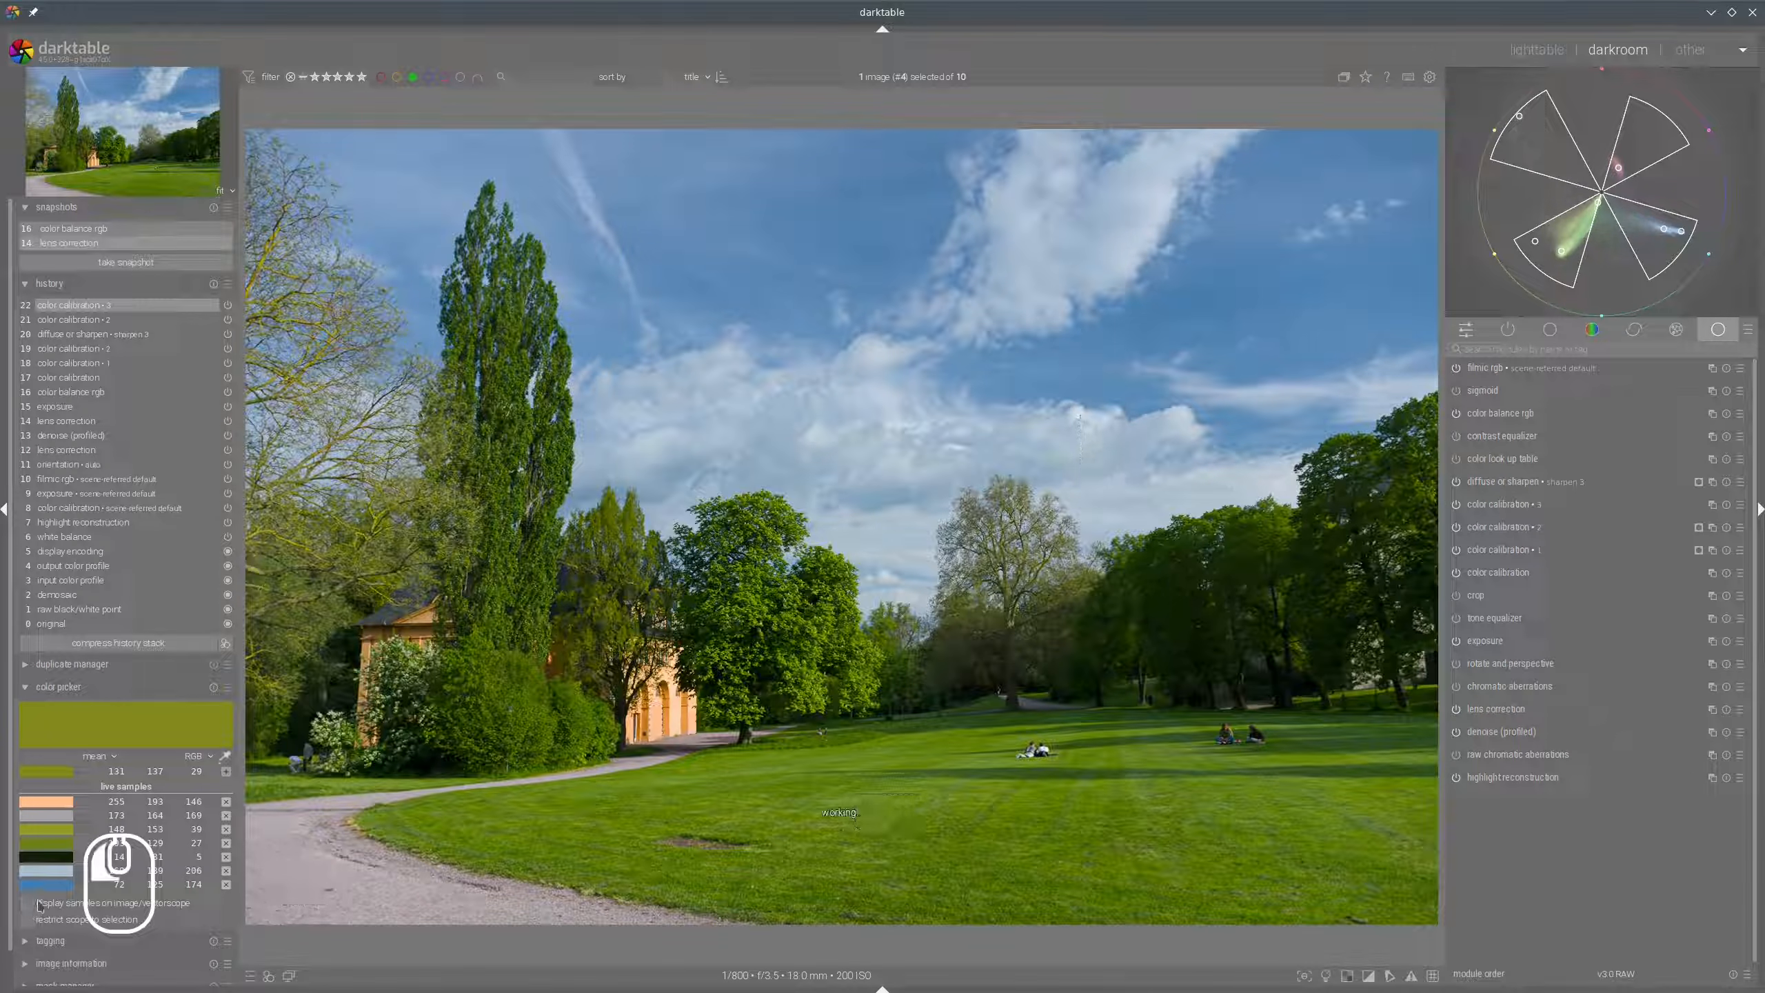
pyautogui.moveTo(302, 425); pyautogui.dragTo(846, 487)
pyautogui.scroll(-1, 1118, 529)
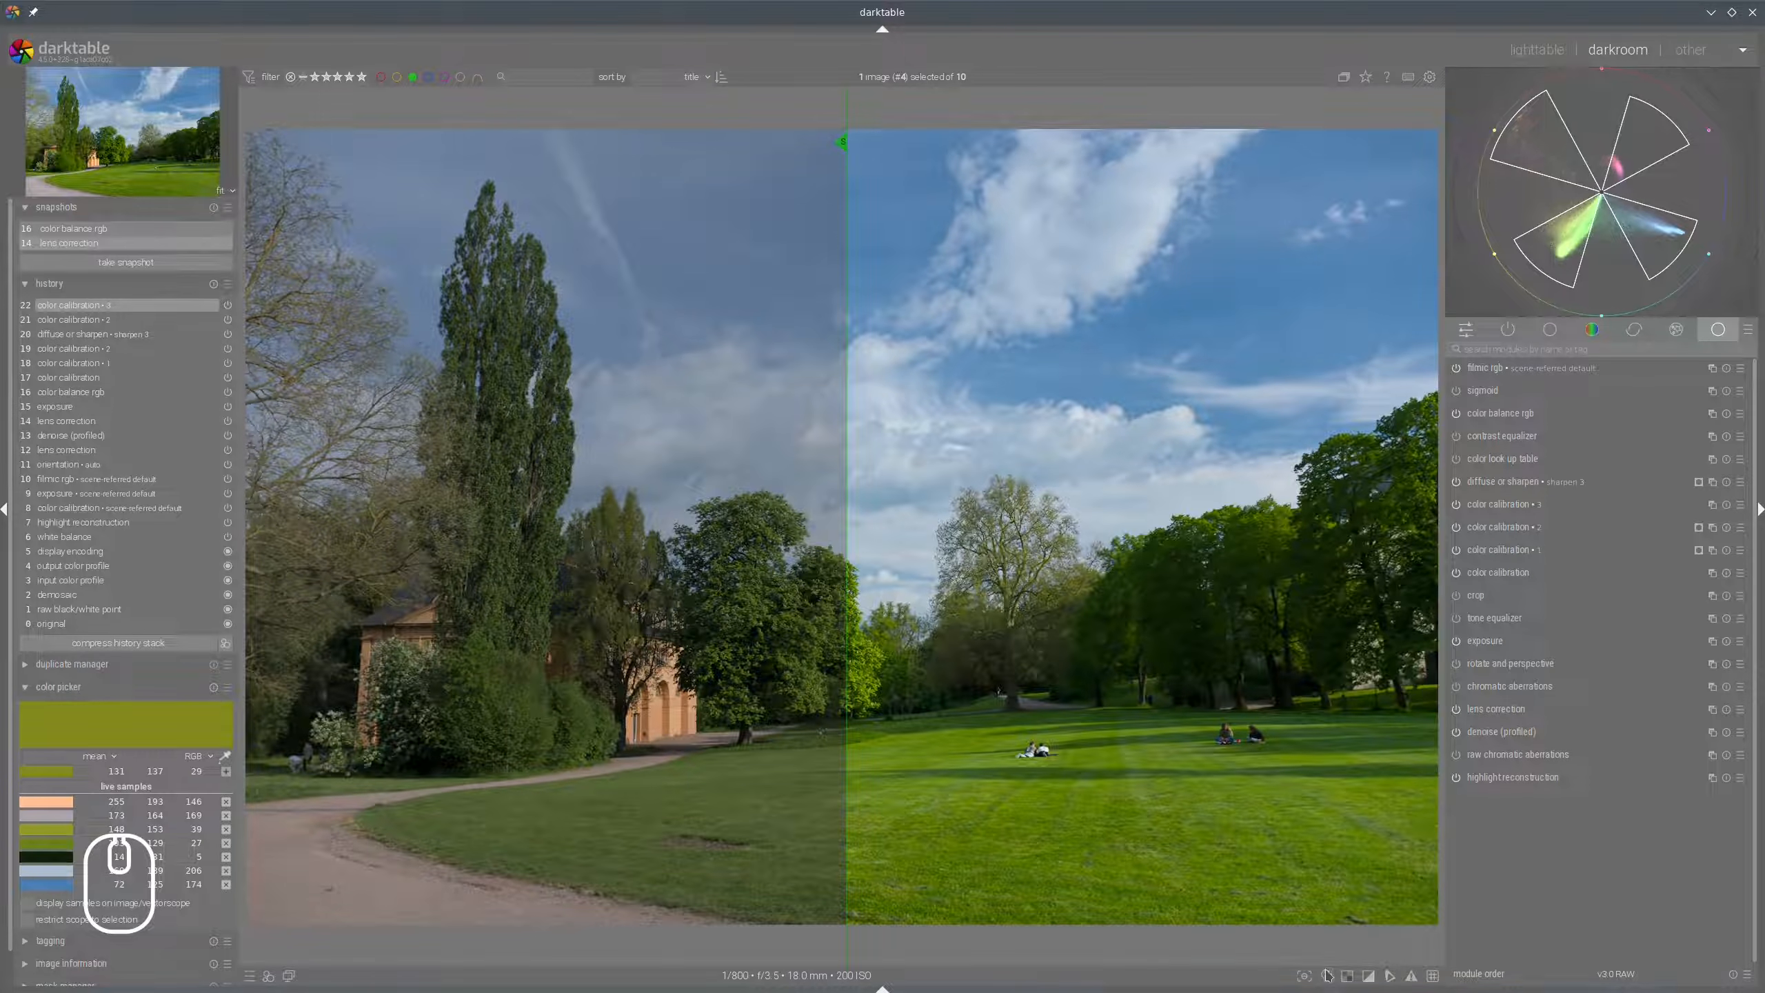
# Turn on color assessment mode and sweep the snapshot split line to the photo's left edge to review the finished edit.
pyautogui.hotkey('ctrl', 'b')
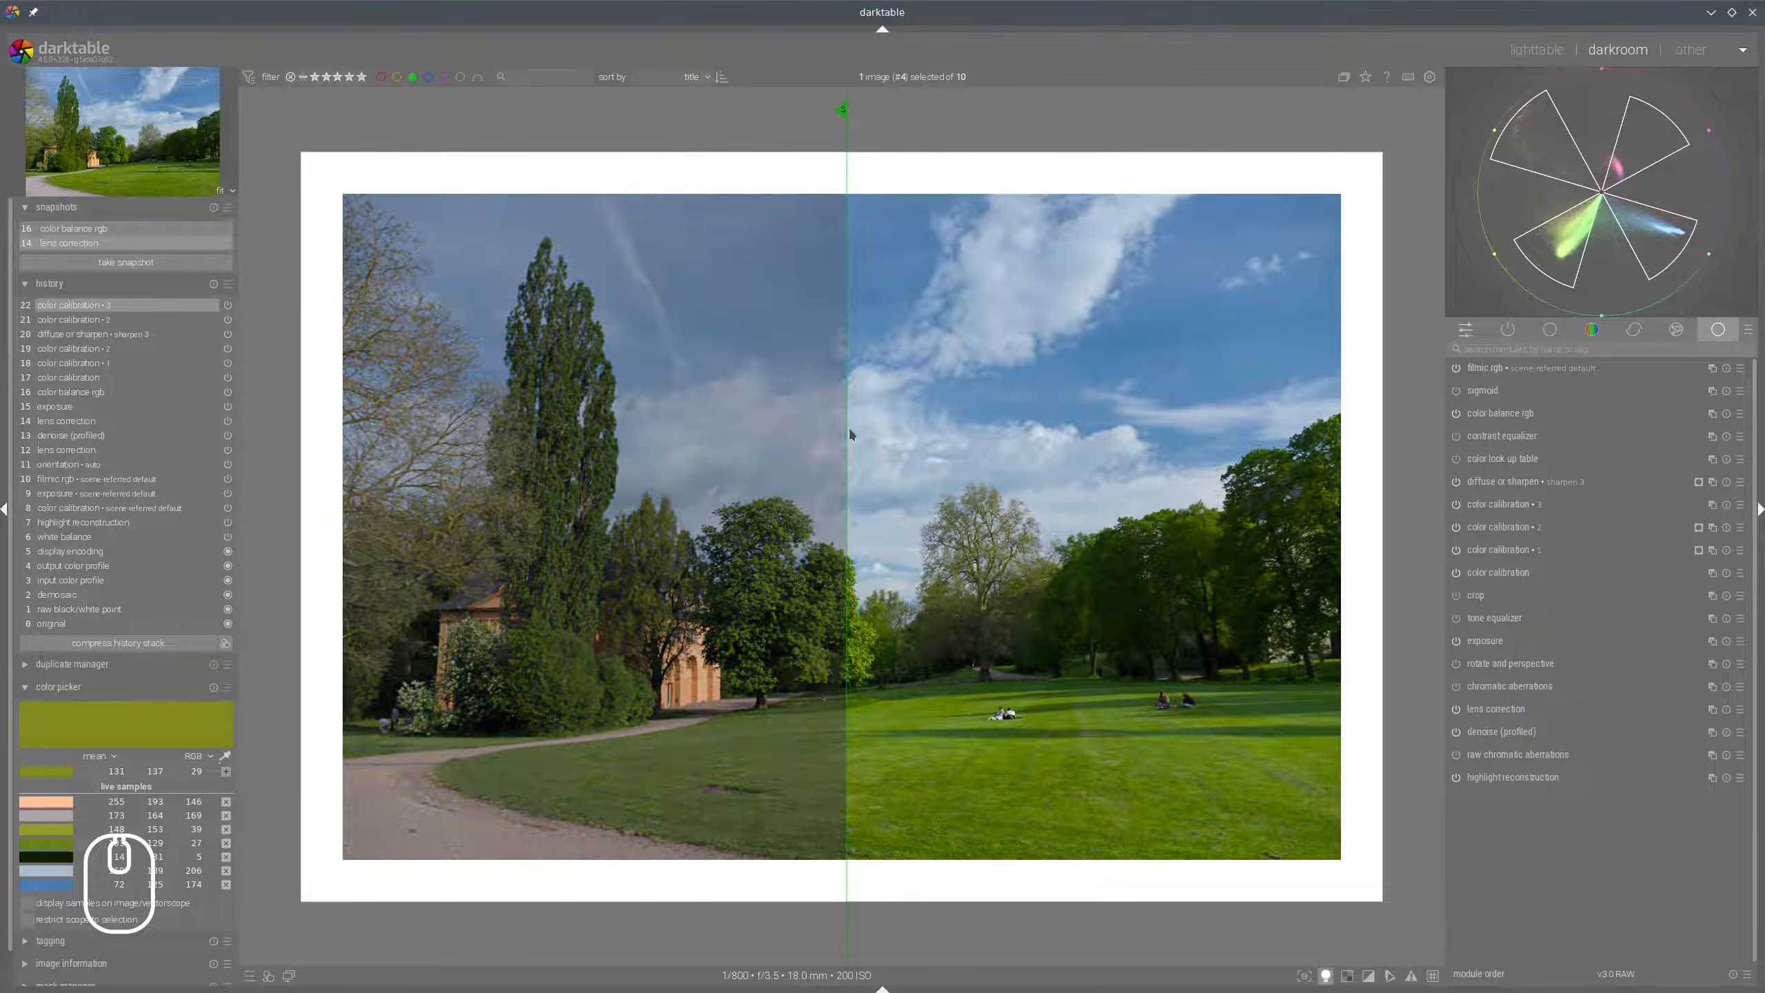
pyautogui.moveTo(849, 429); pyautogui.dragTo(346, 444)
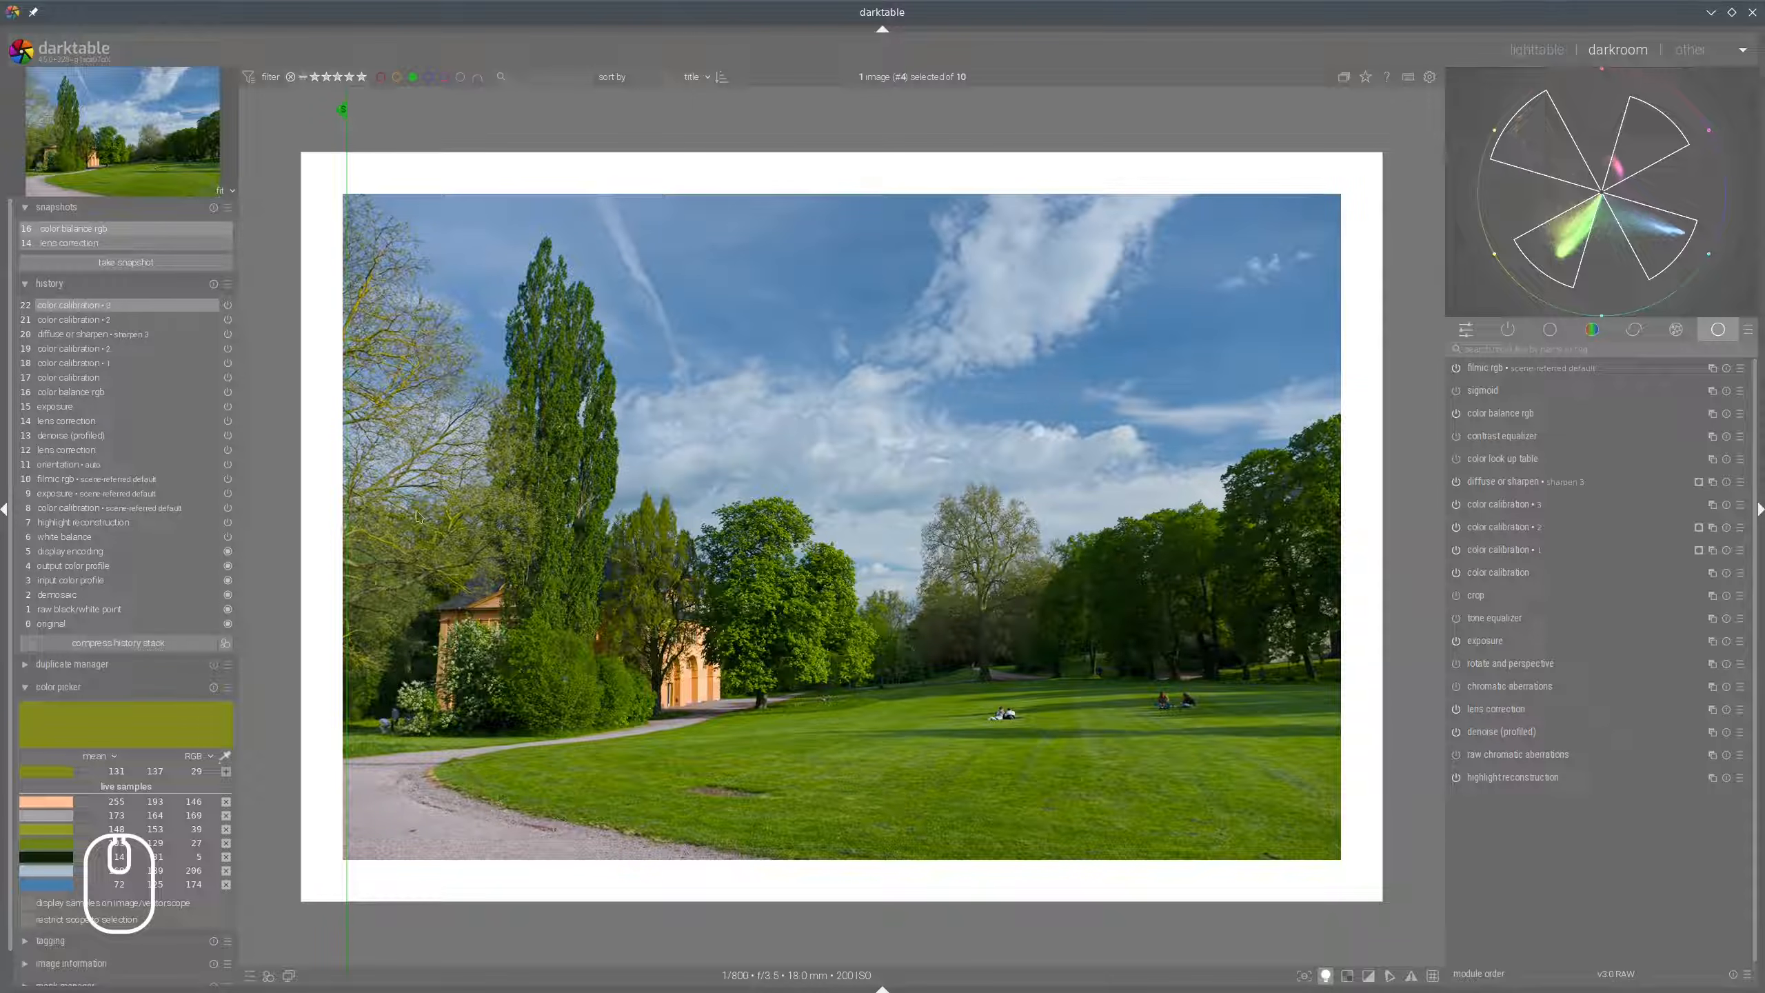
pyautogui.moveTo(349, 432); pyautogui.dragTo(258, 483)
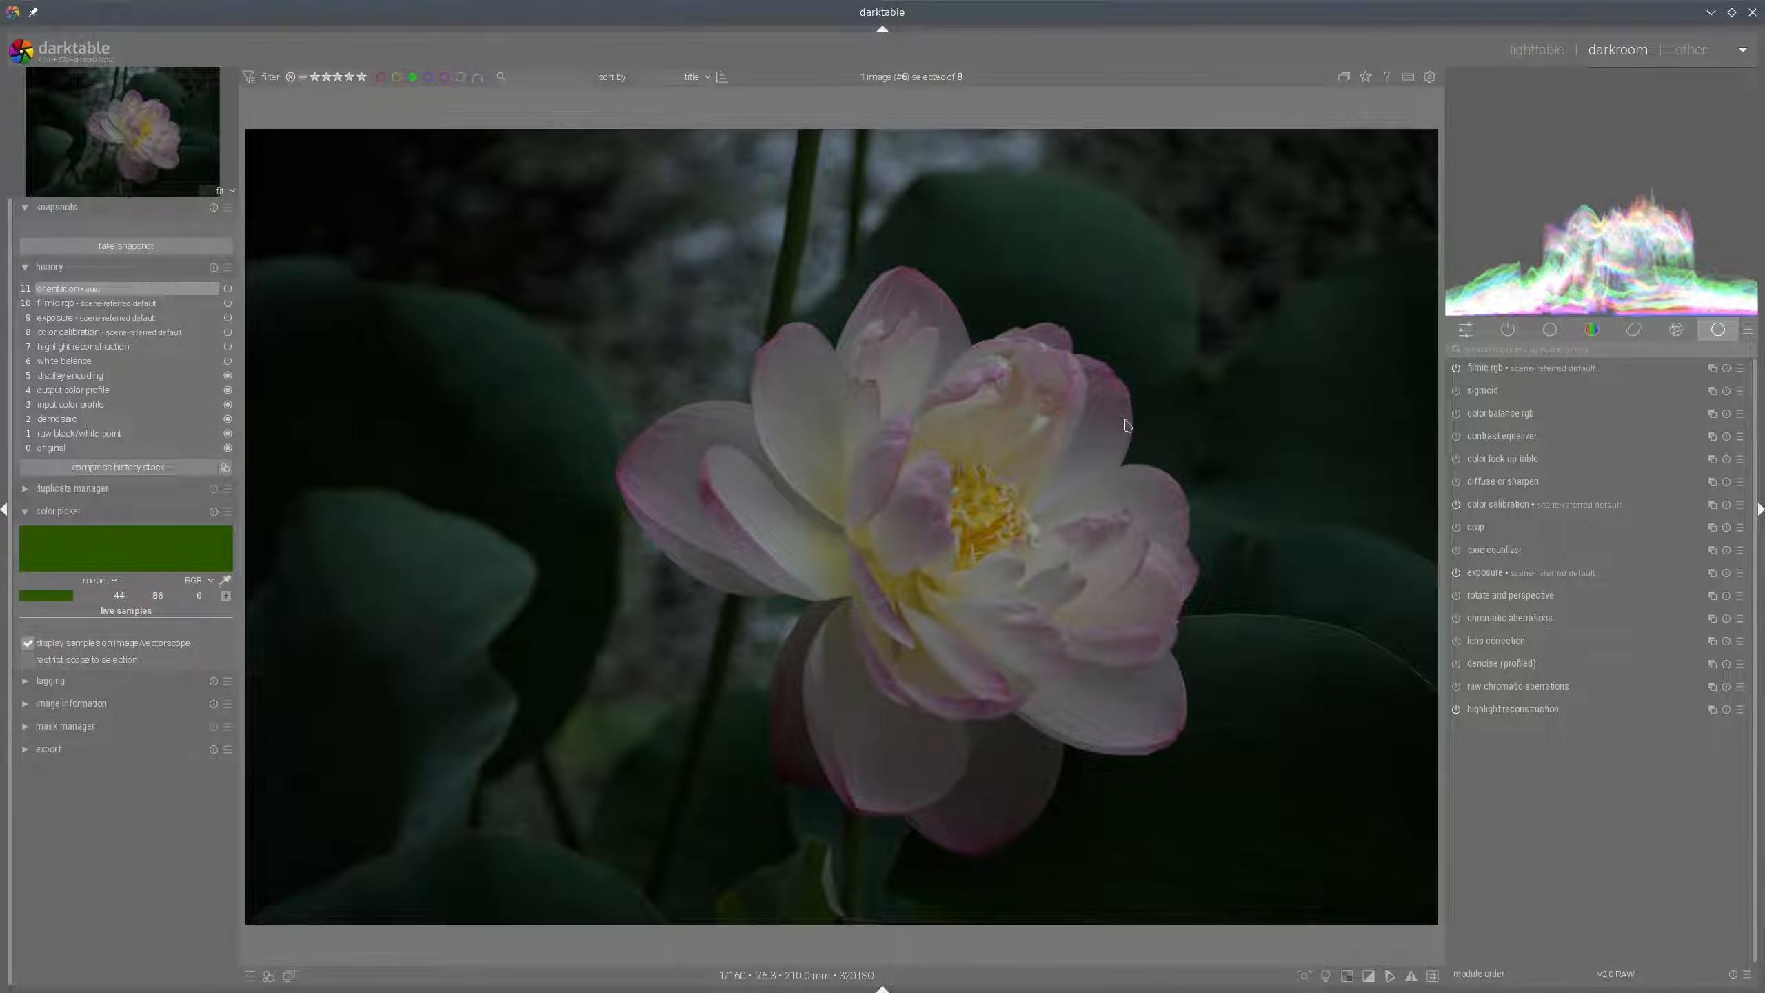
# Enable denoise (profiled) for the pink lotus flower photo.
pyautogui.click(1458, 665)
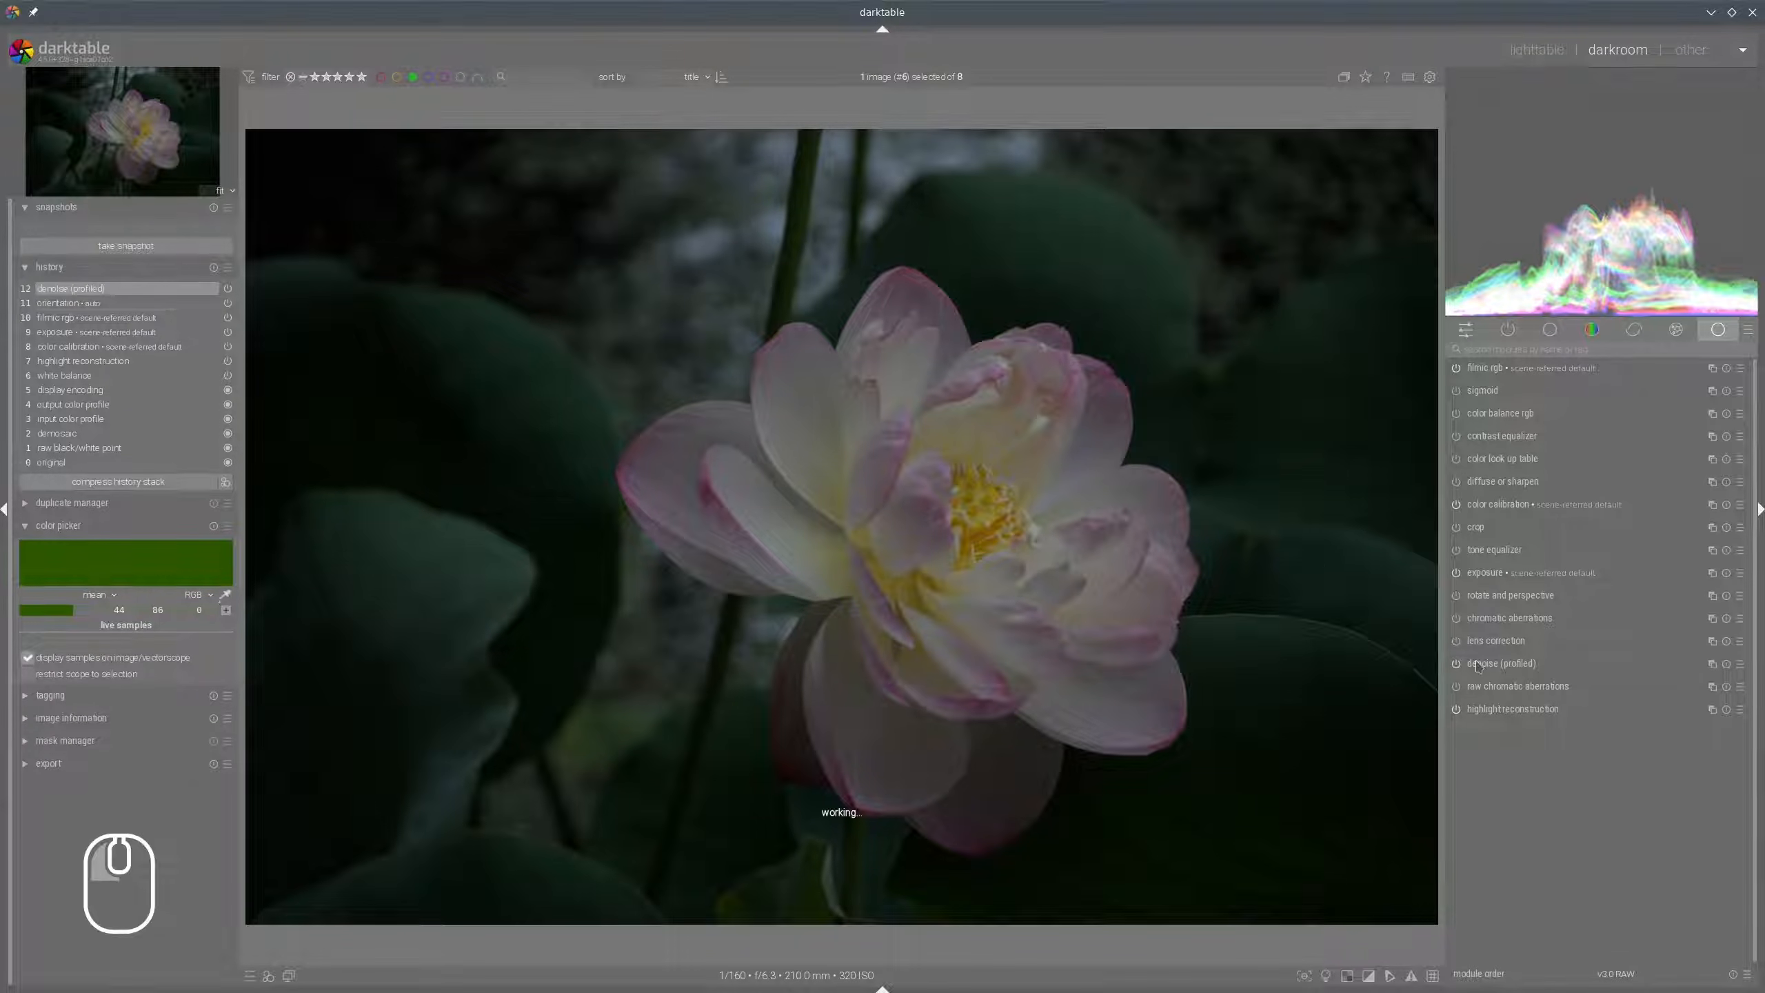
pyautogui.click(1483, 666)
pyautogui.click(1493, 569)
# Enable lens correction on the lotus photo and raise the exposure to about +2.4 EV.
pyautogui.click(1458, 641)
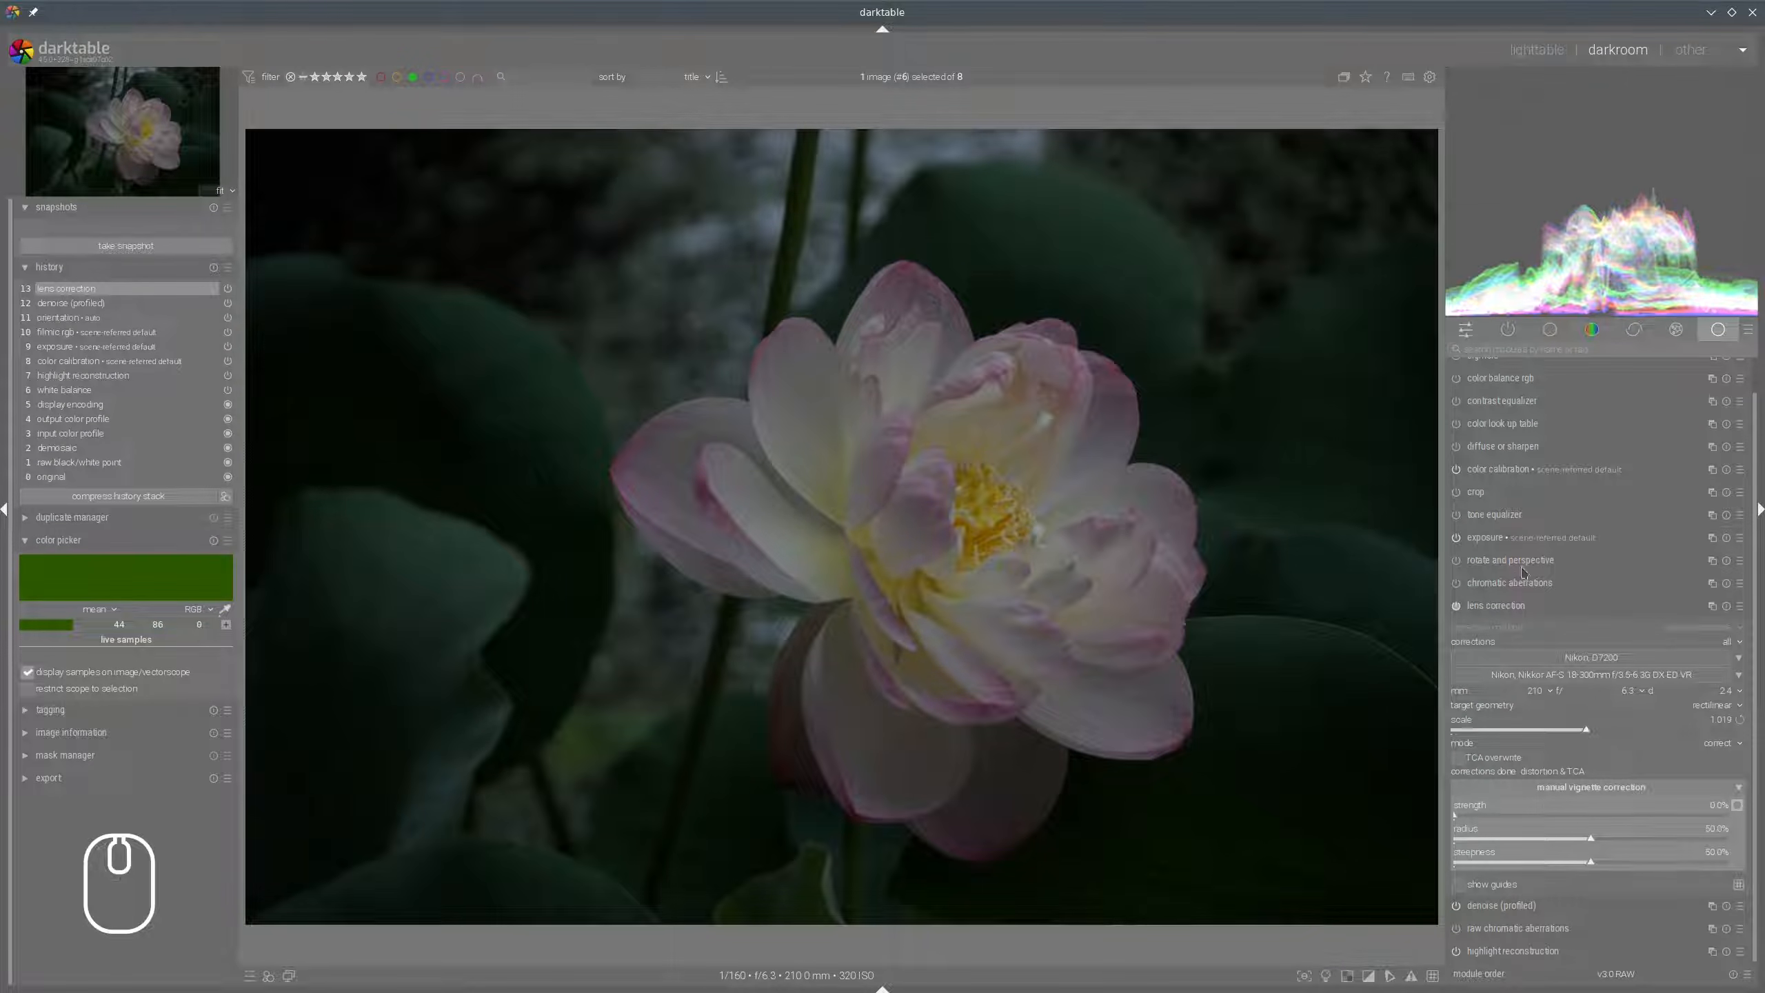
pyautogui.click(1495, 606)
pyautogui.click(1501, 543)
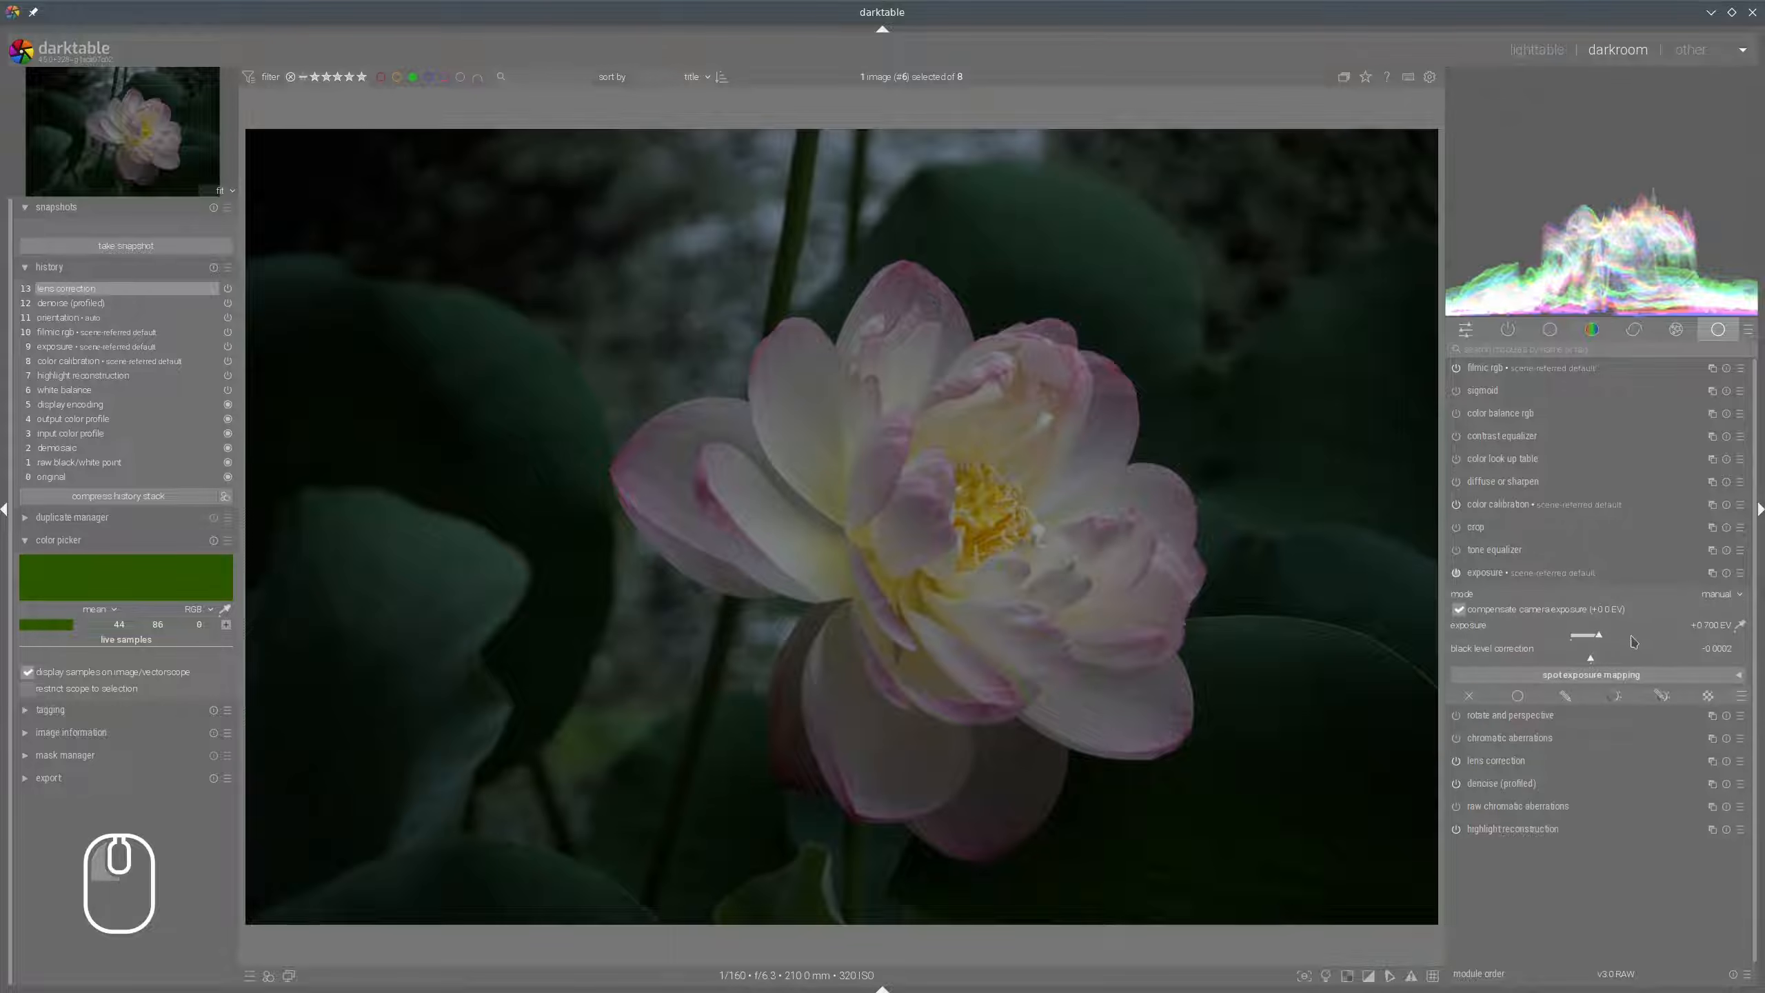
pyautogui.moveTo(1635, 639); pyautogui.dragTo(1656, 643)
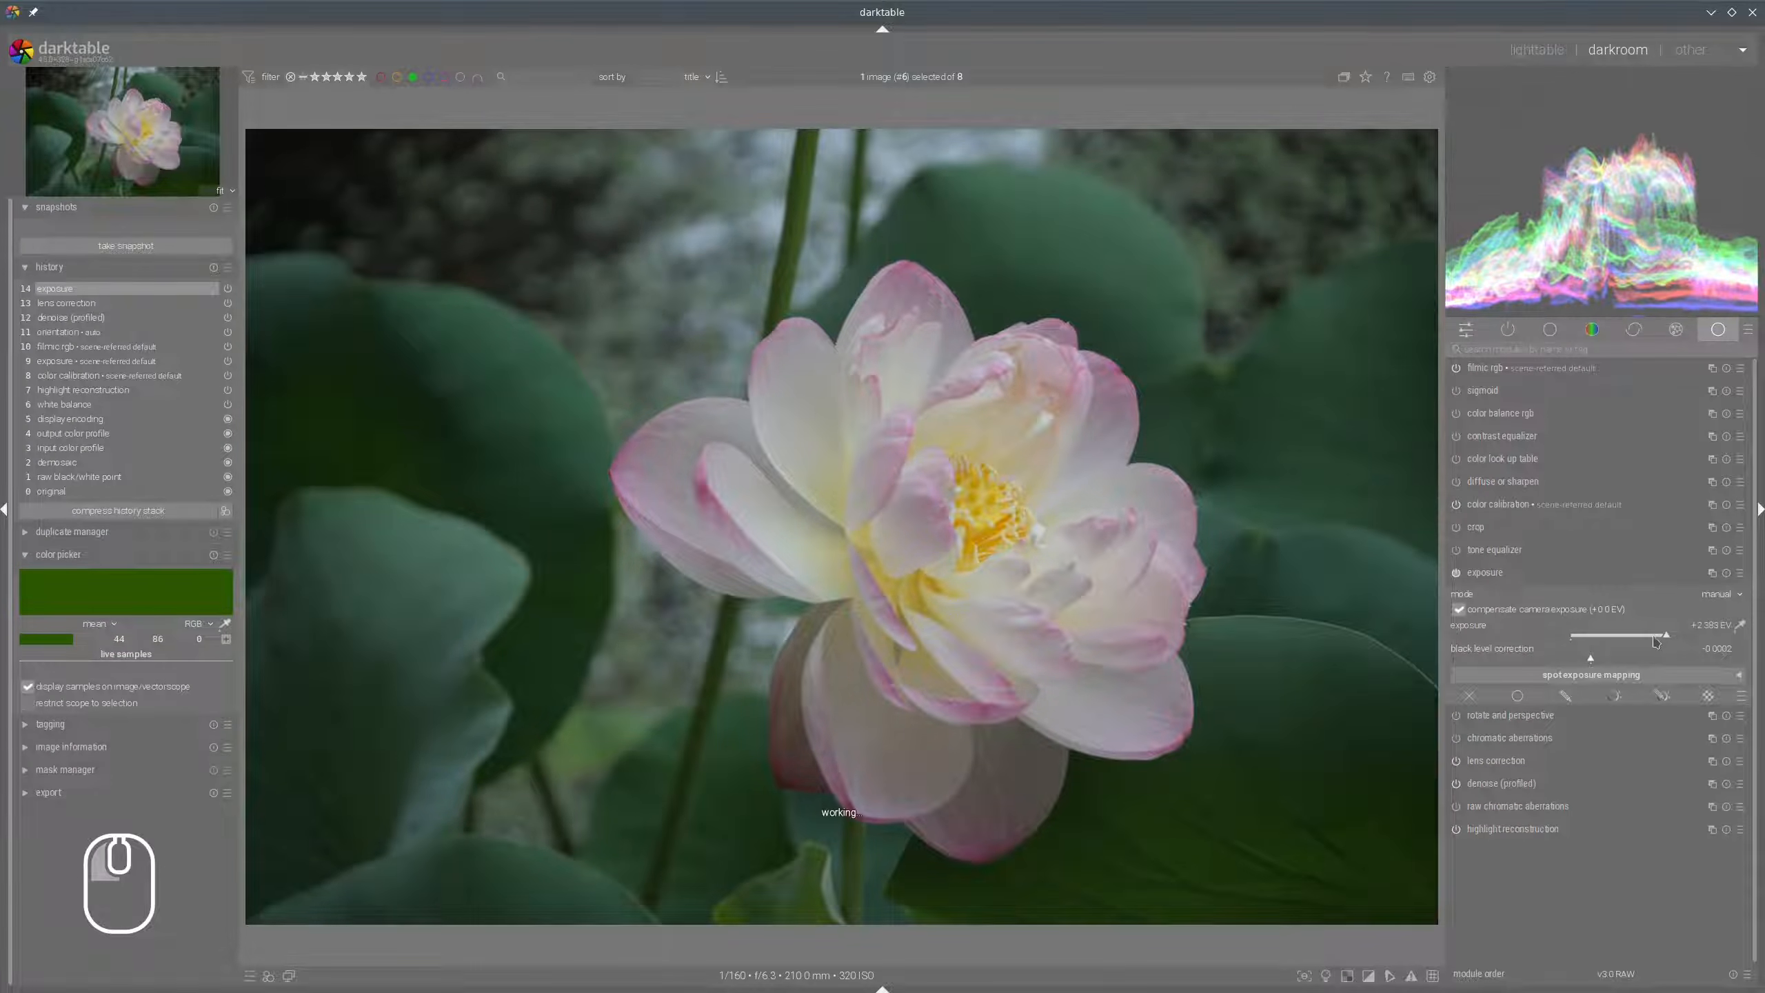
# In color balance rgb, set perceptual brilliance to about +25% for the highlights and about -25% for the shadows.
pyautogui.click(1502, 413)
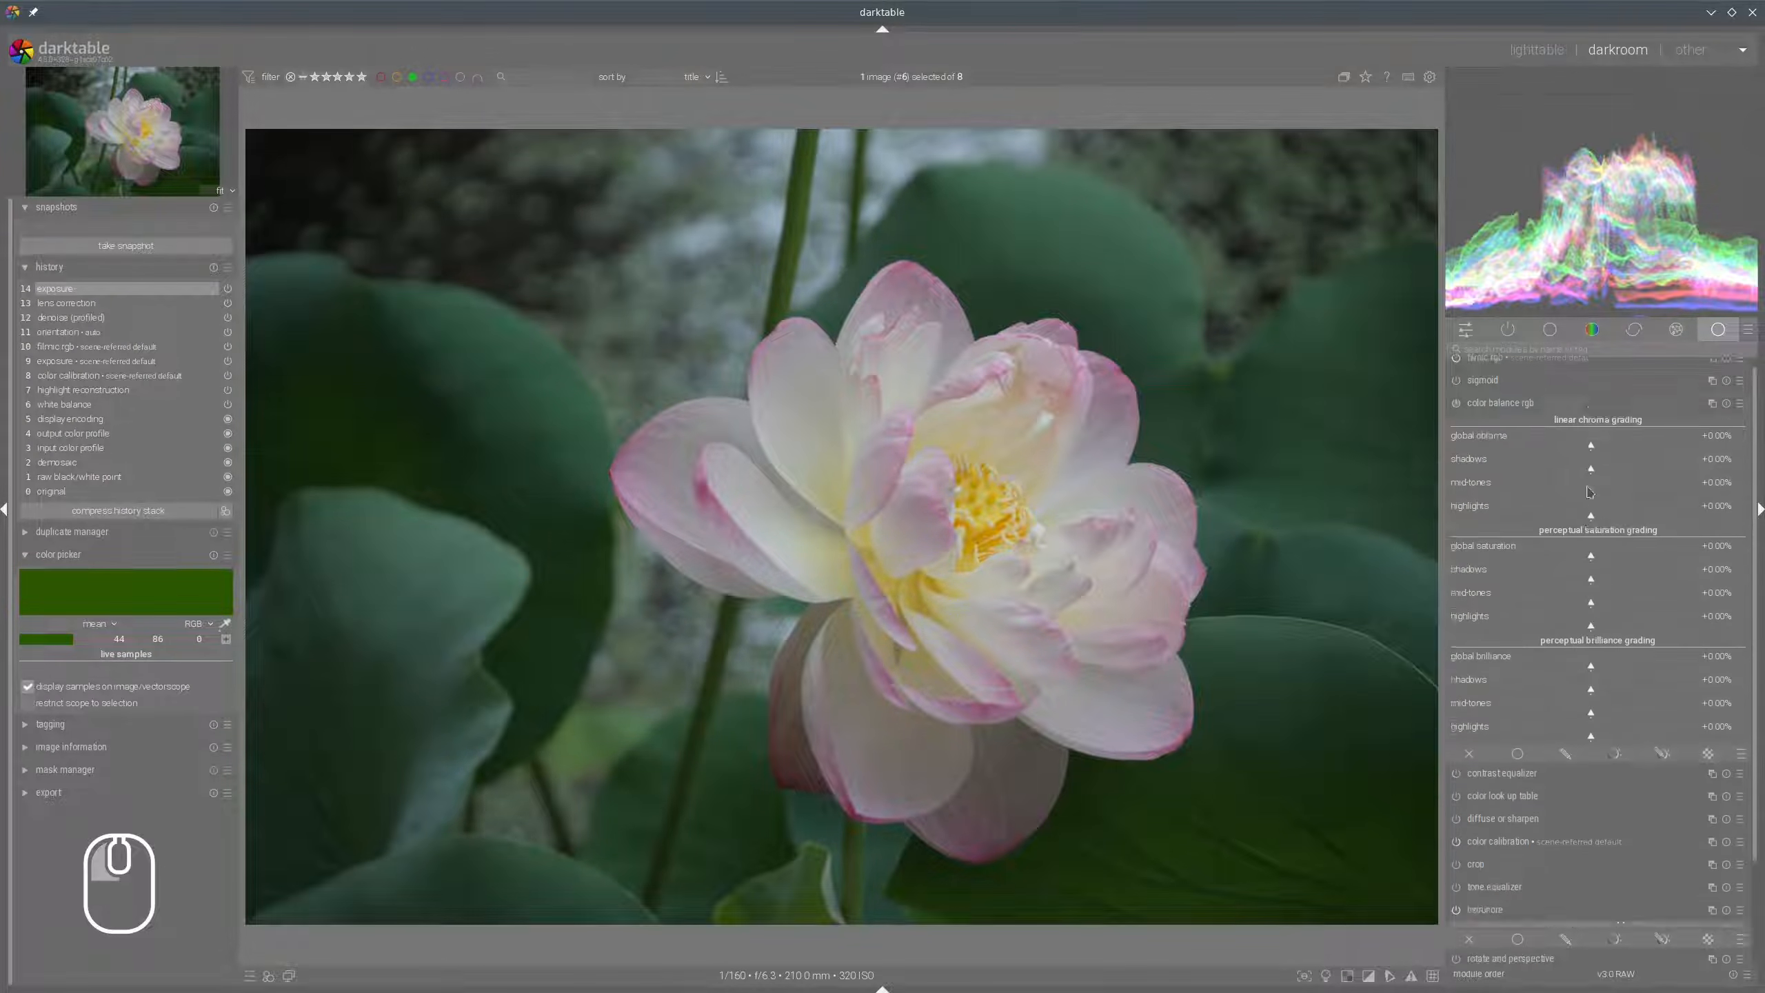
pyautogui.moveTo(1620, 799); pyautogui.dragTo(1629, 801)
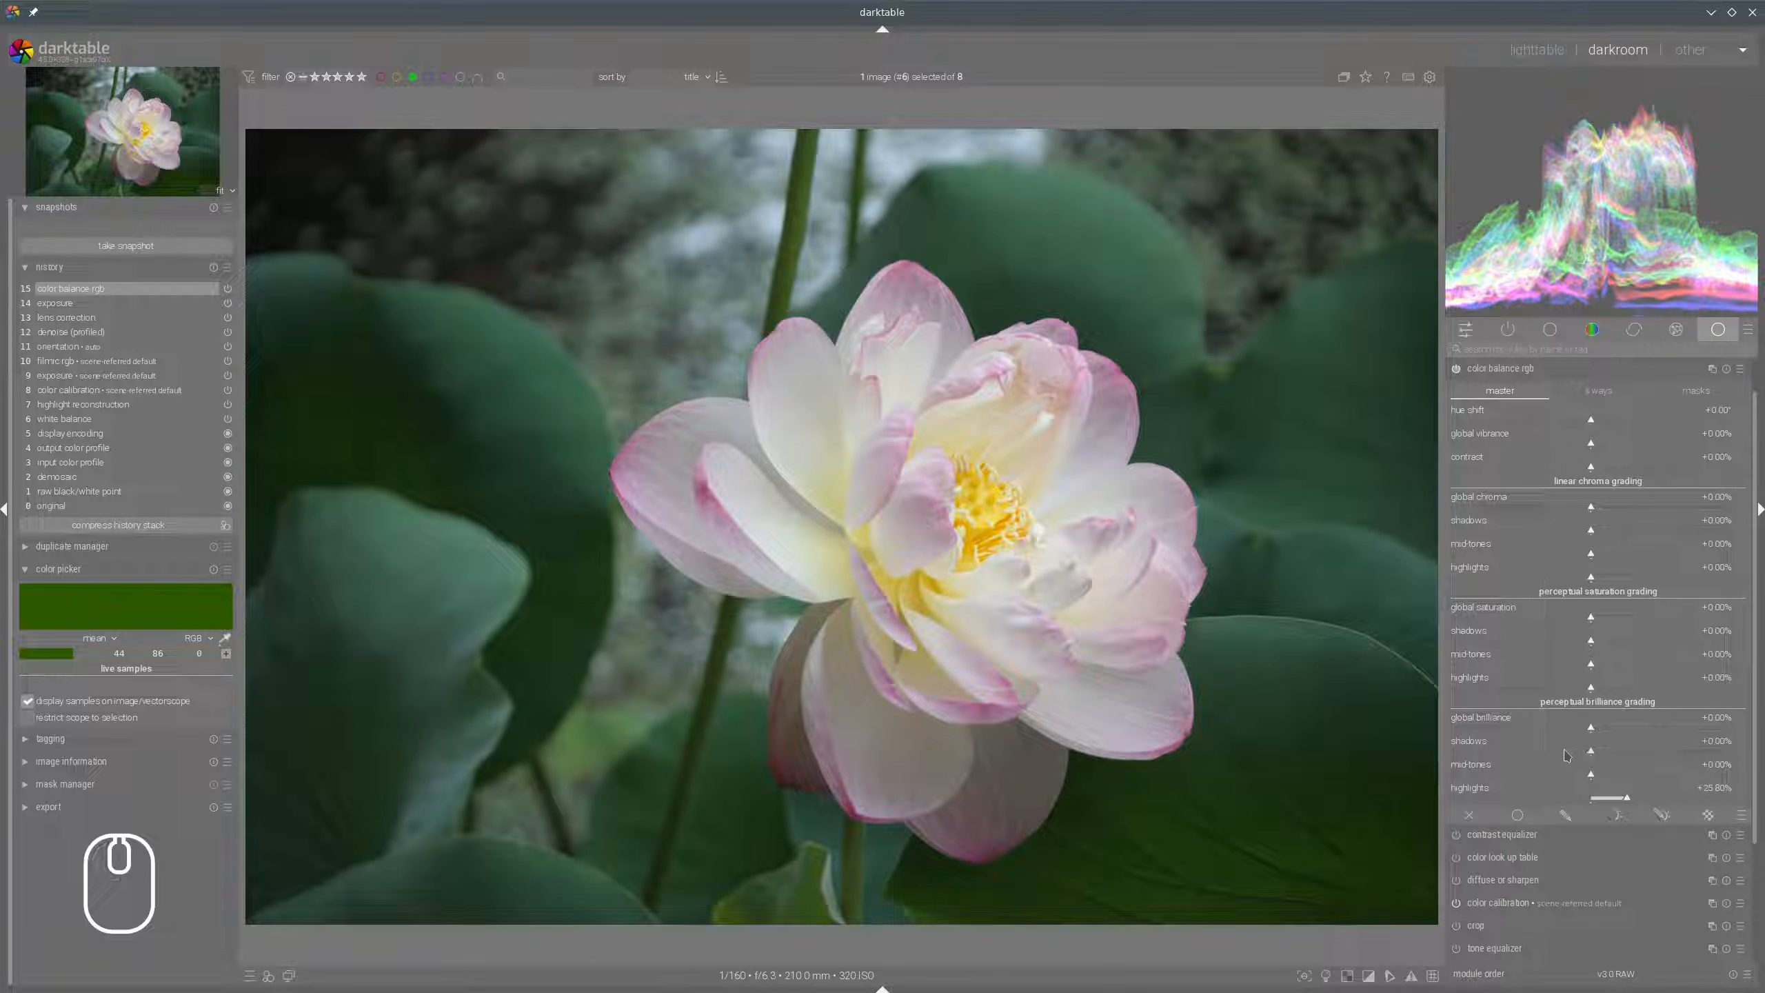
pyautogui.click(1644, 800)
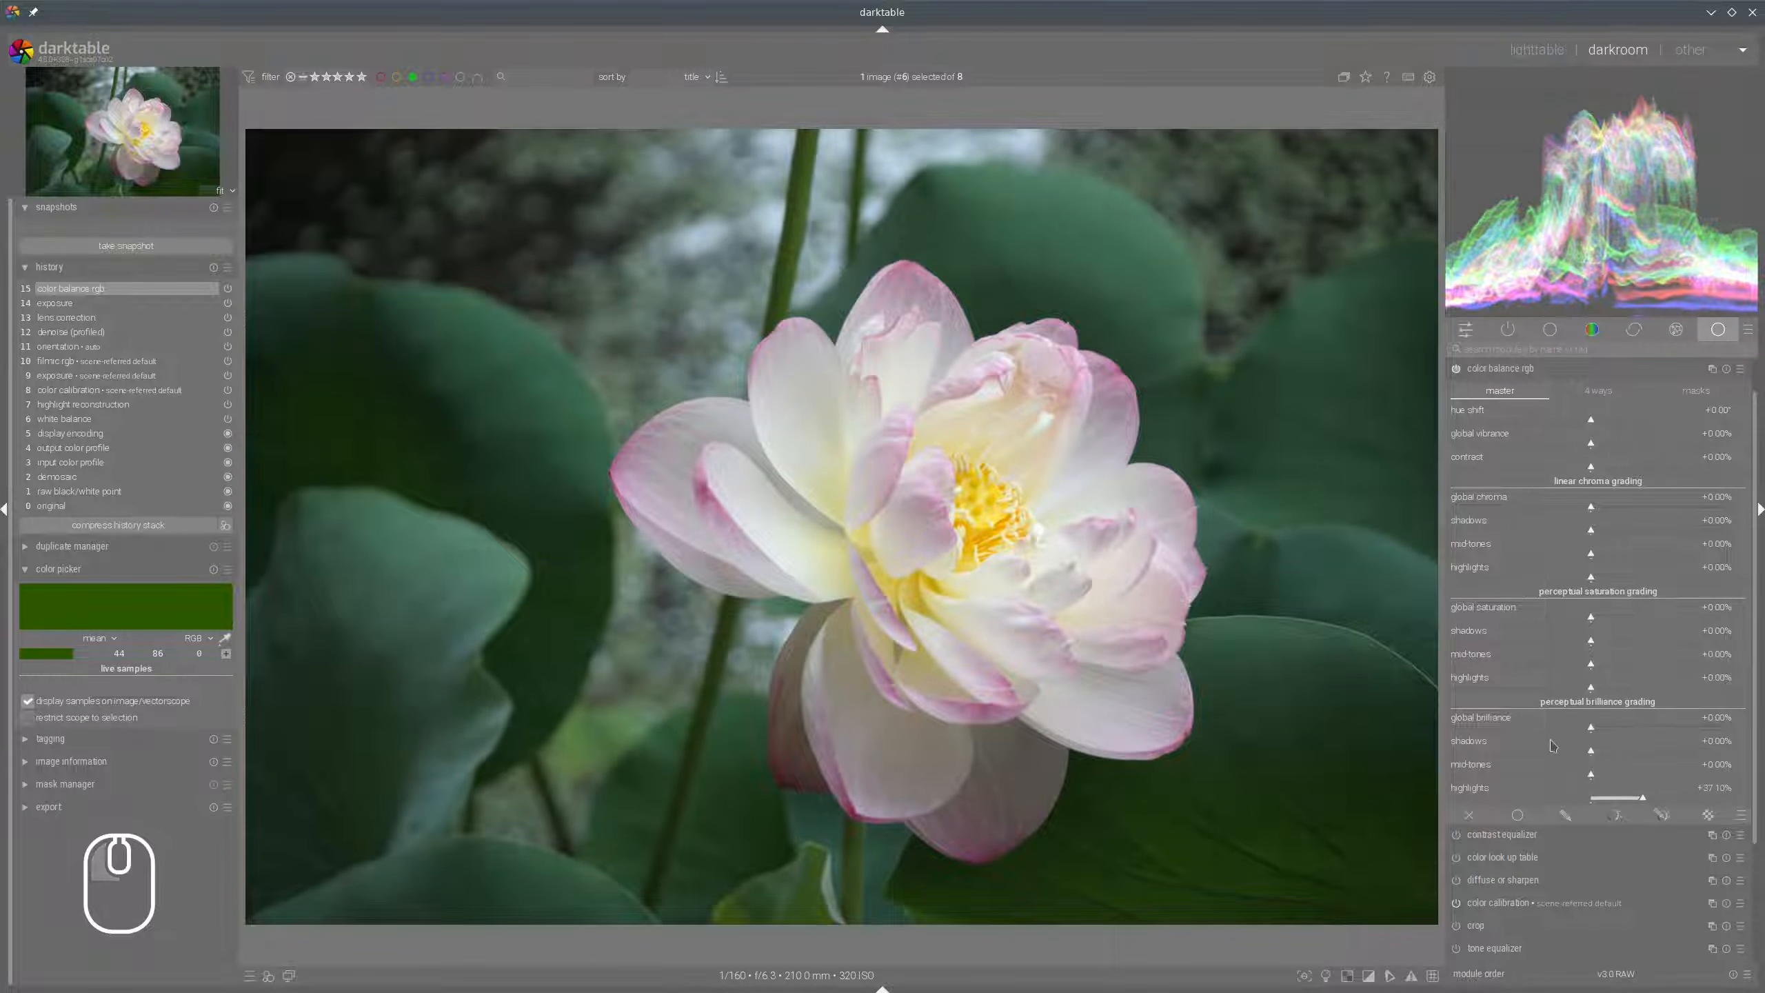
pyautogui.click(1556, 751)
pyautogui.click(1627, 800)
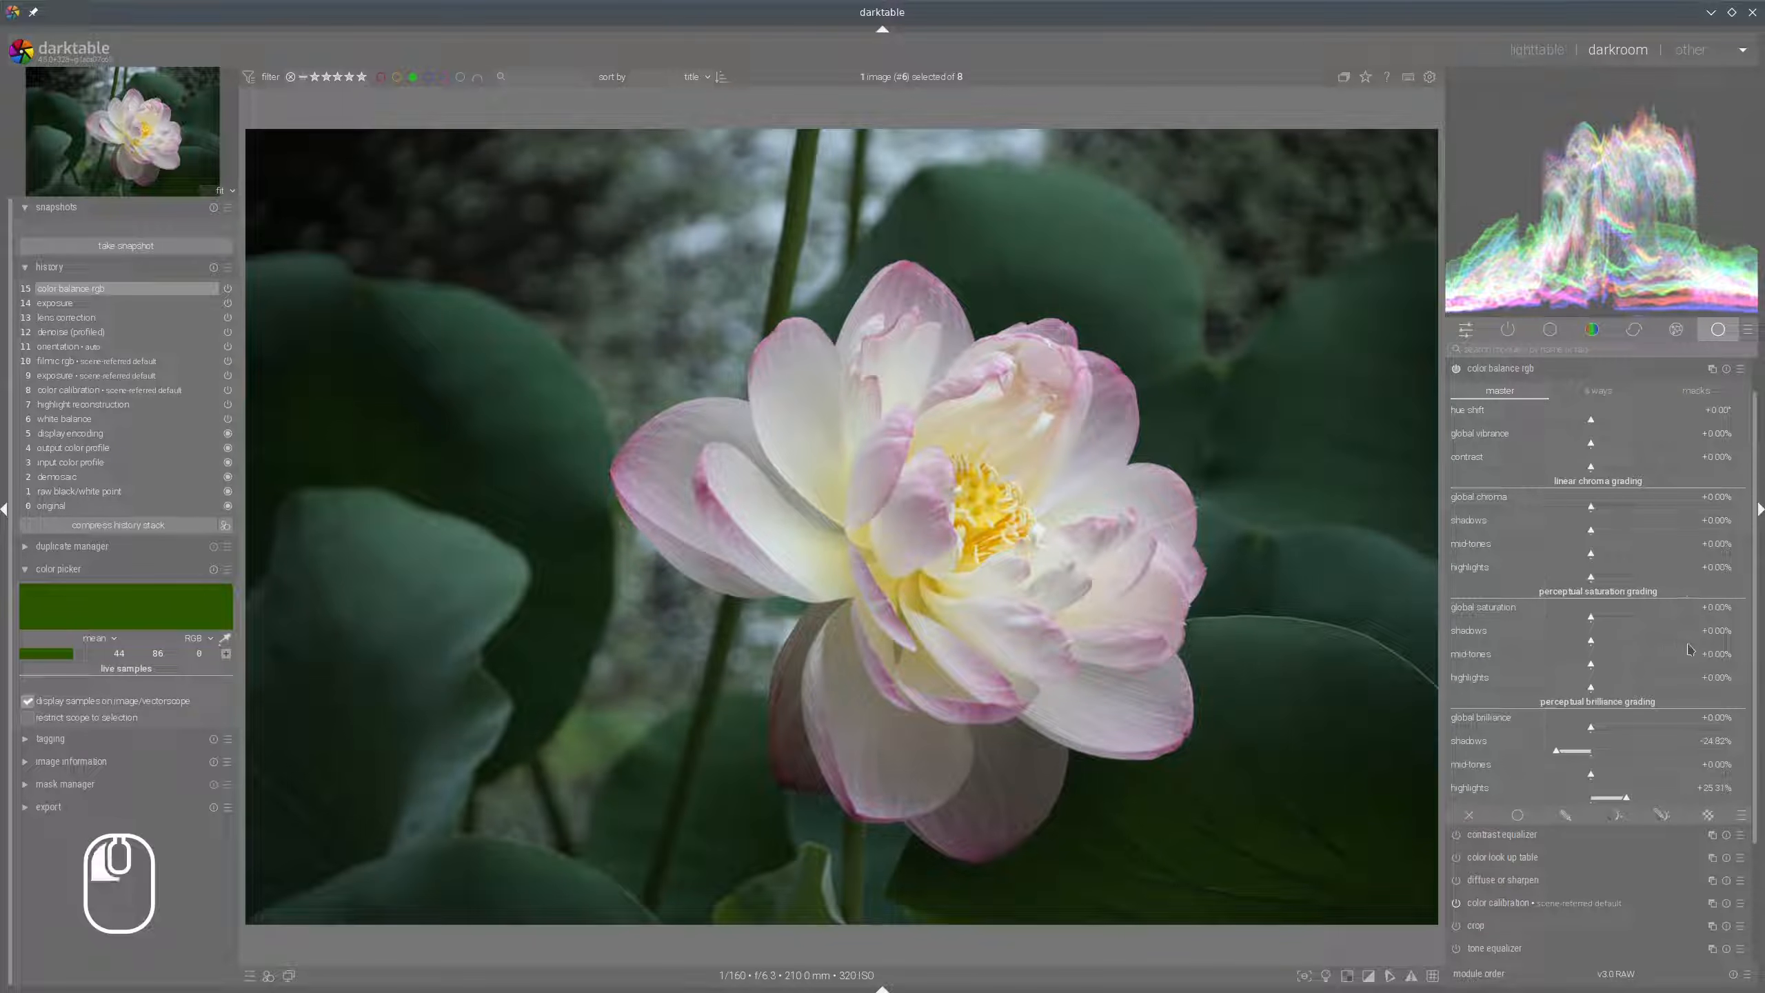
# Set perceptual saturation to about +68% for the shadows, +31% for the midtones and -19% for the highlights.
pyautogui.click(1687, 643)
pyautogui.click(1634, 664)
pyautogui.click(1565, 687)
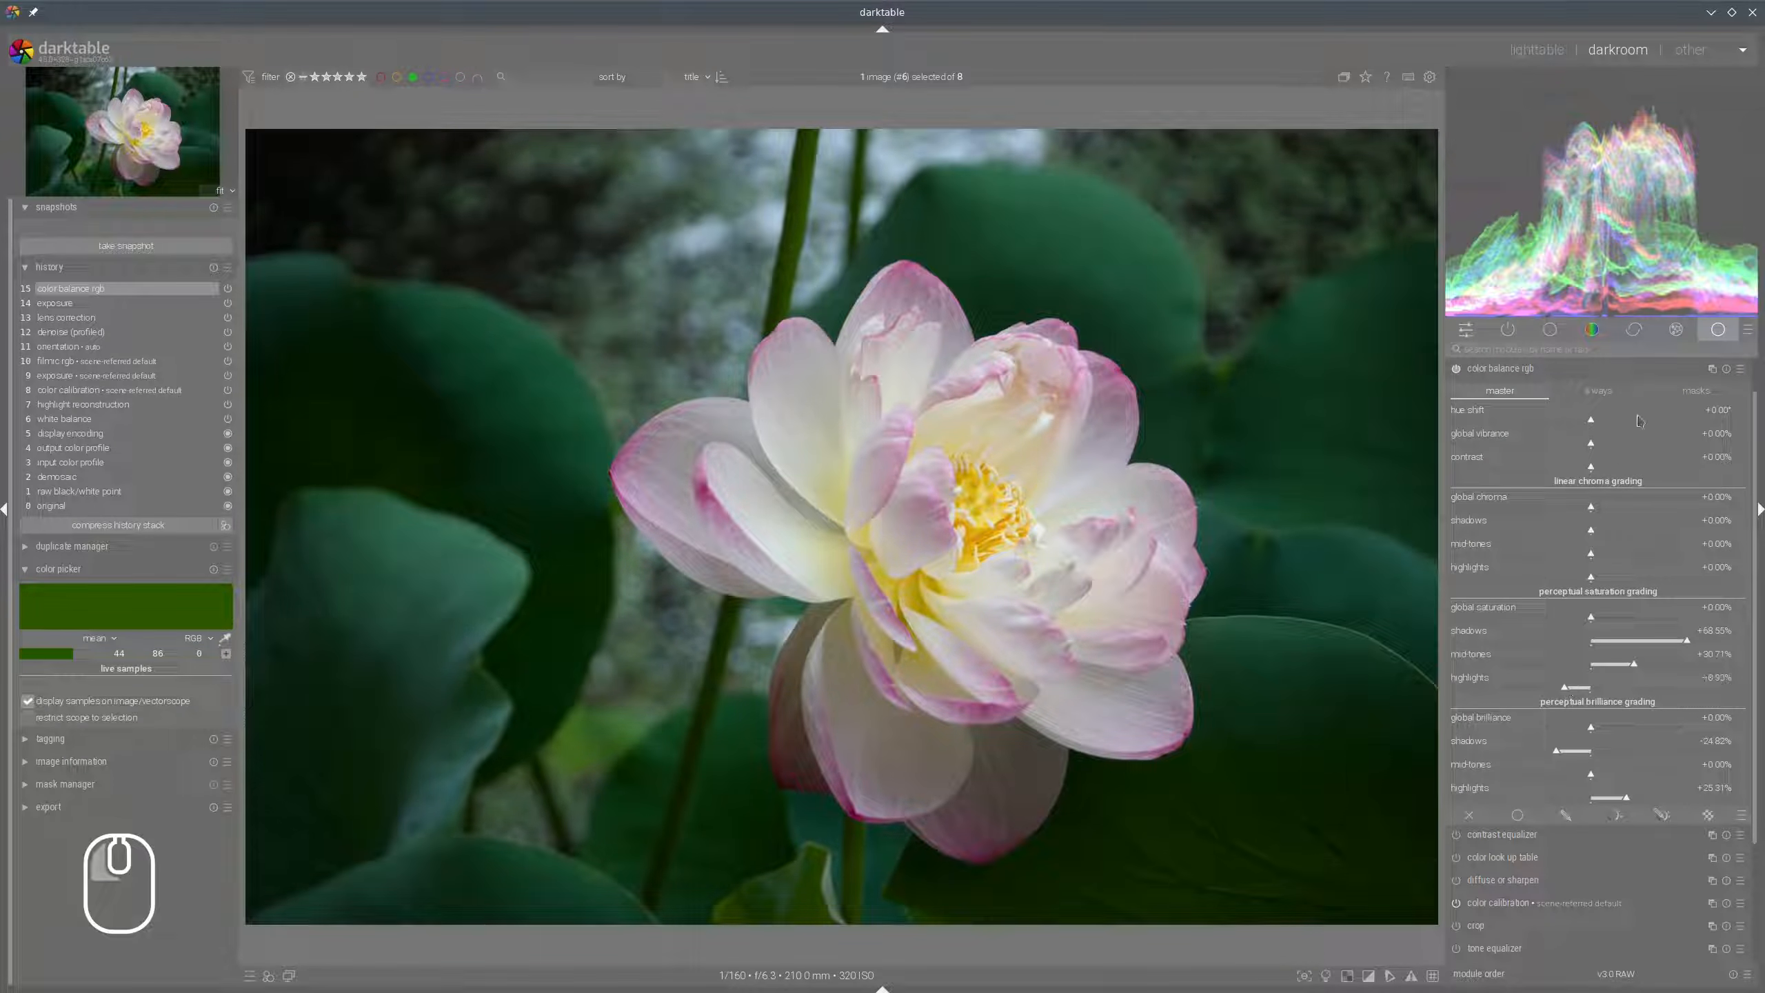
# In color balance rgb, set the highlights' perceptual saturation to about -2% and global vibrance to about +24%.
pyautogui.click(1588, 690)
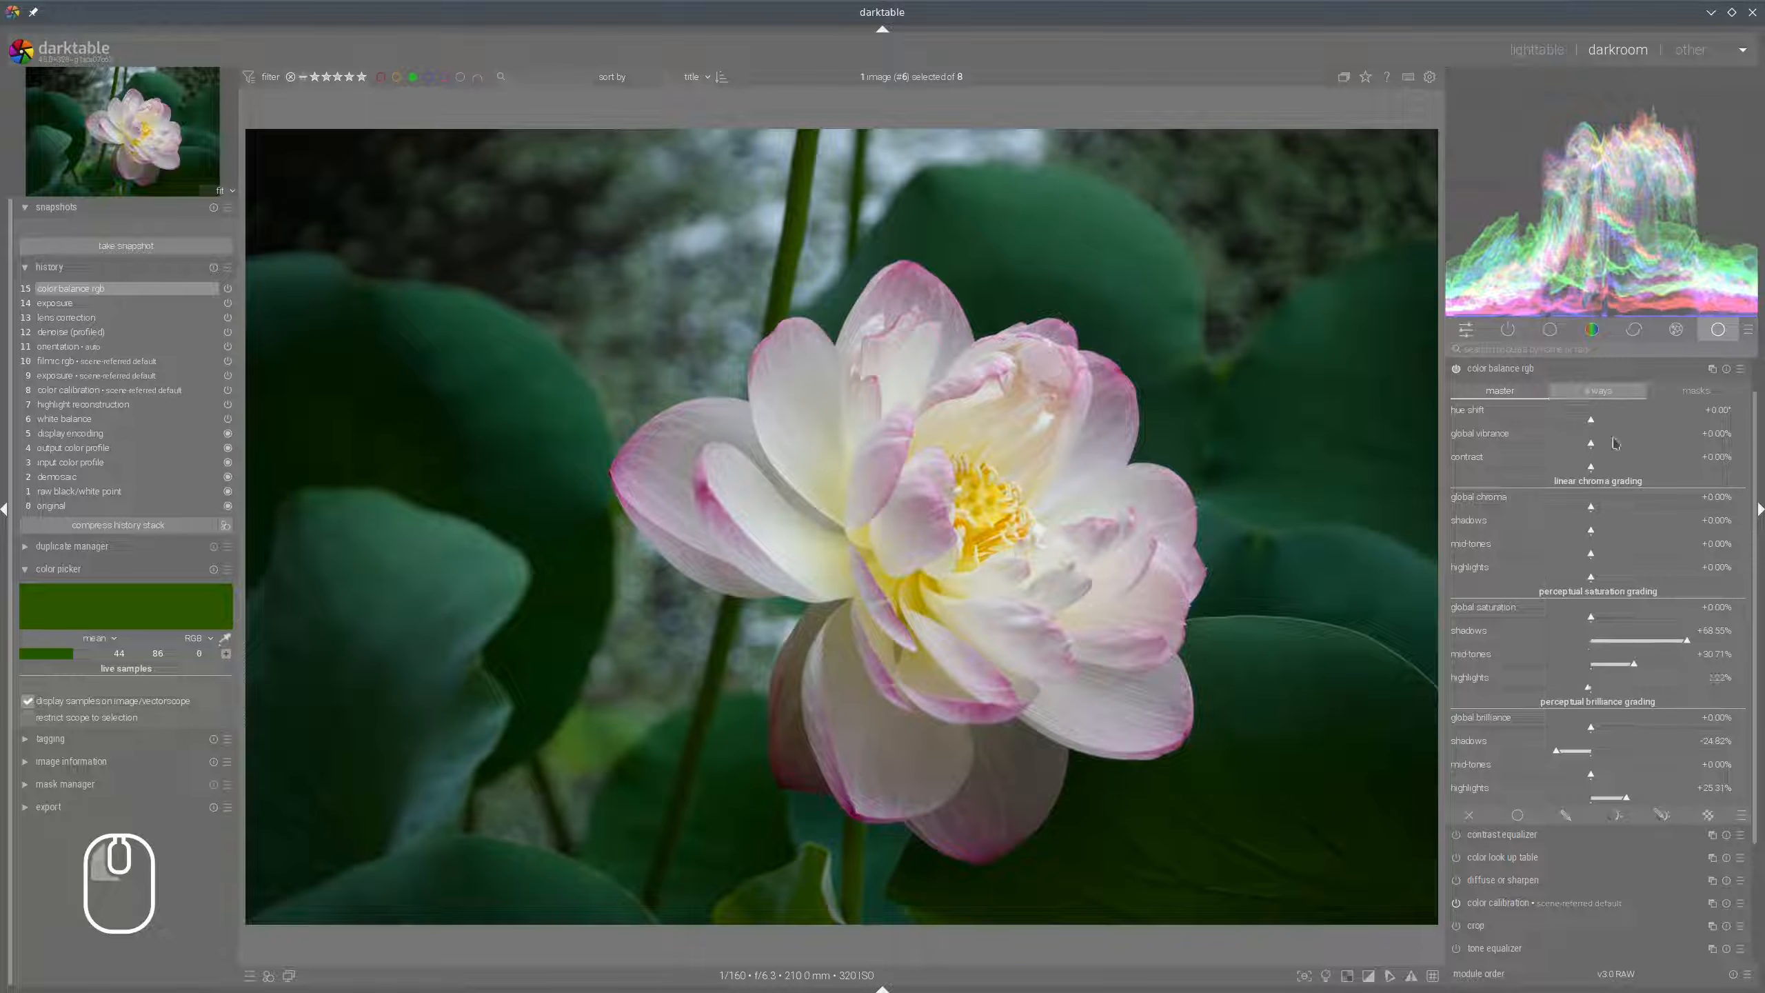
pyautogui.click(1659, 444)
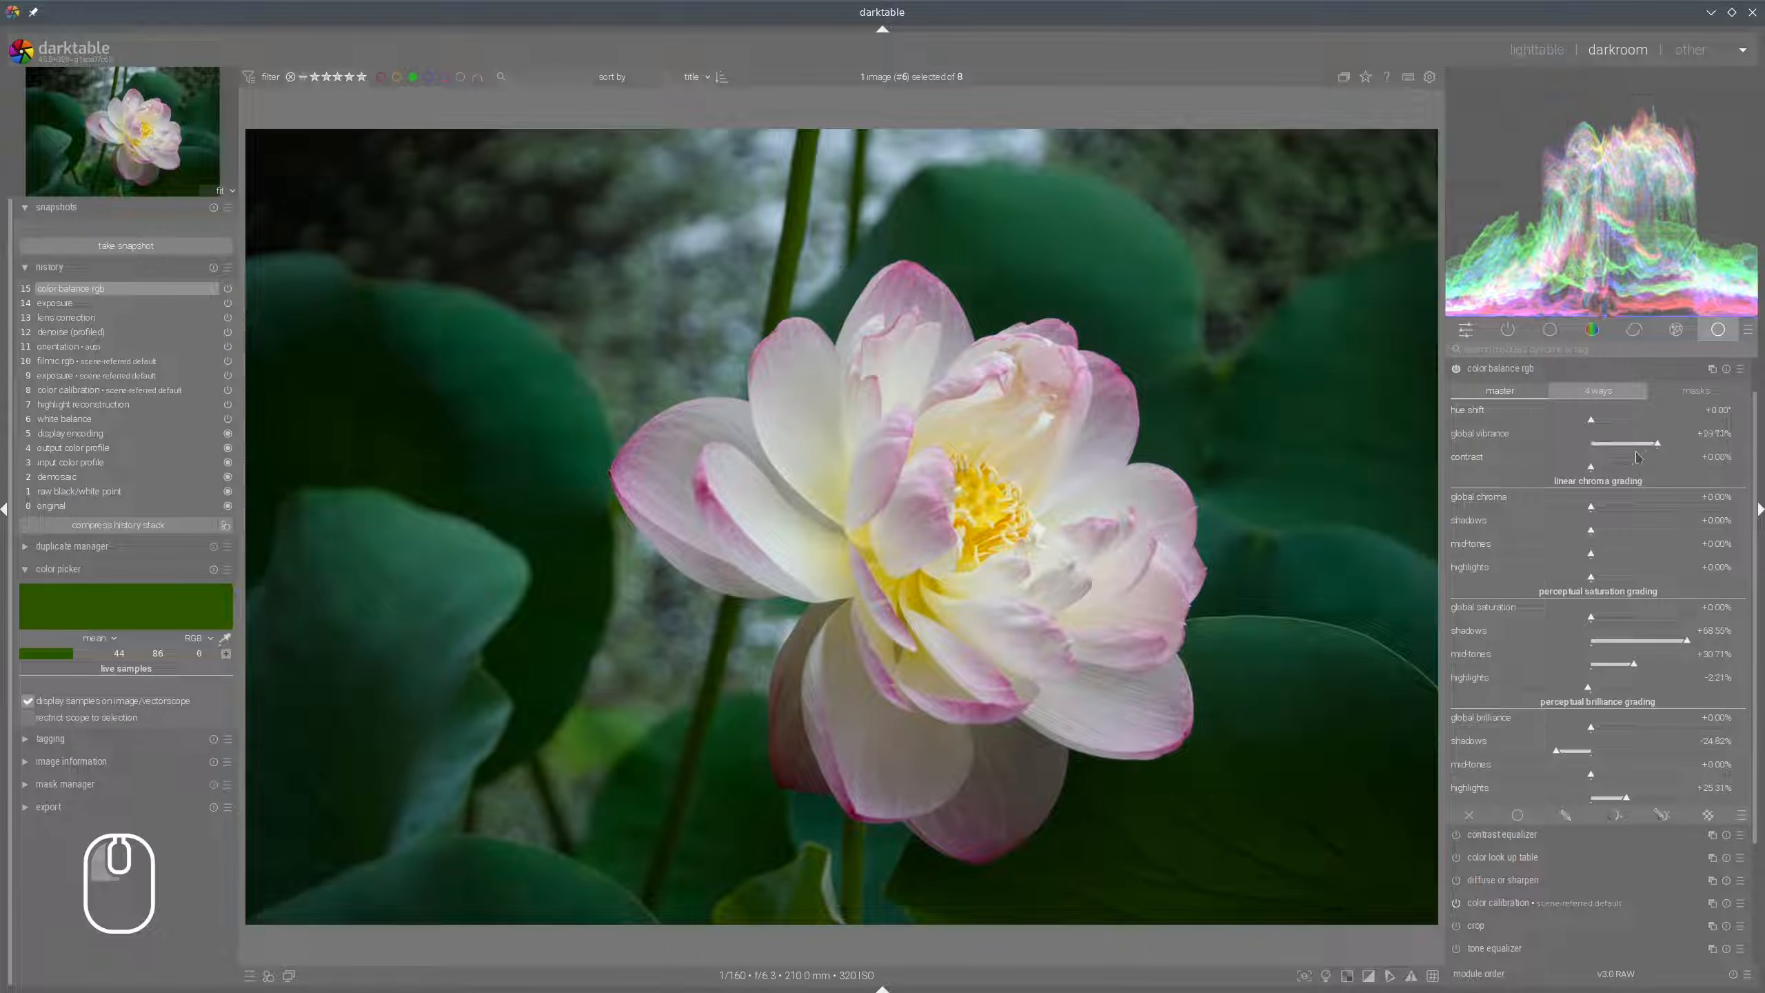
pyautogui.click(1524, 373)
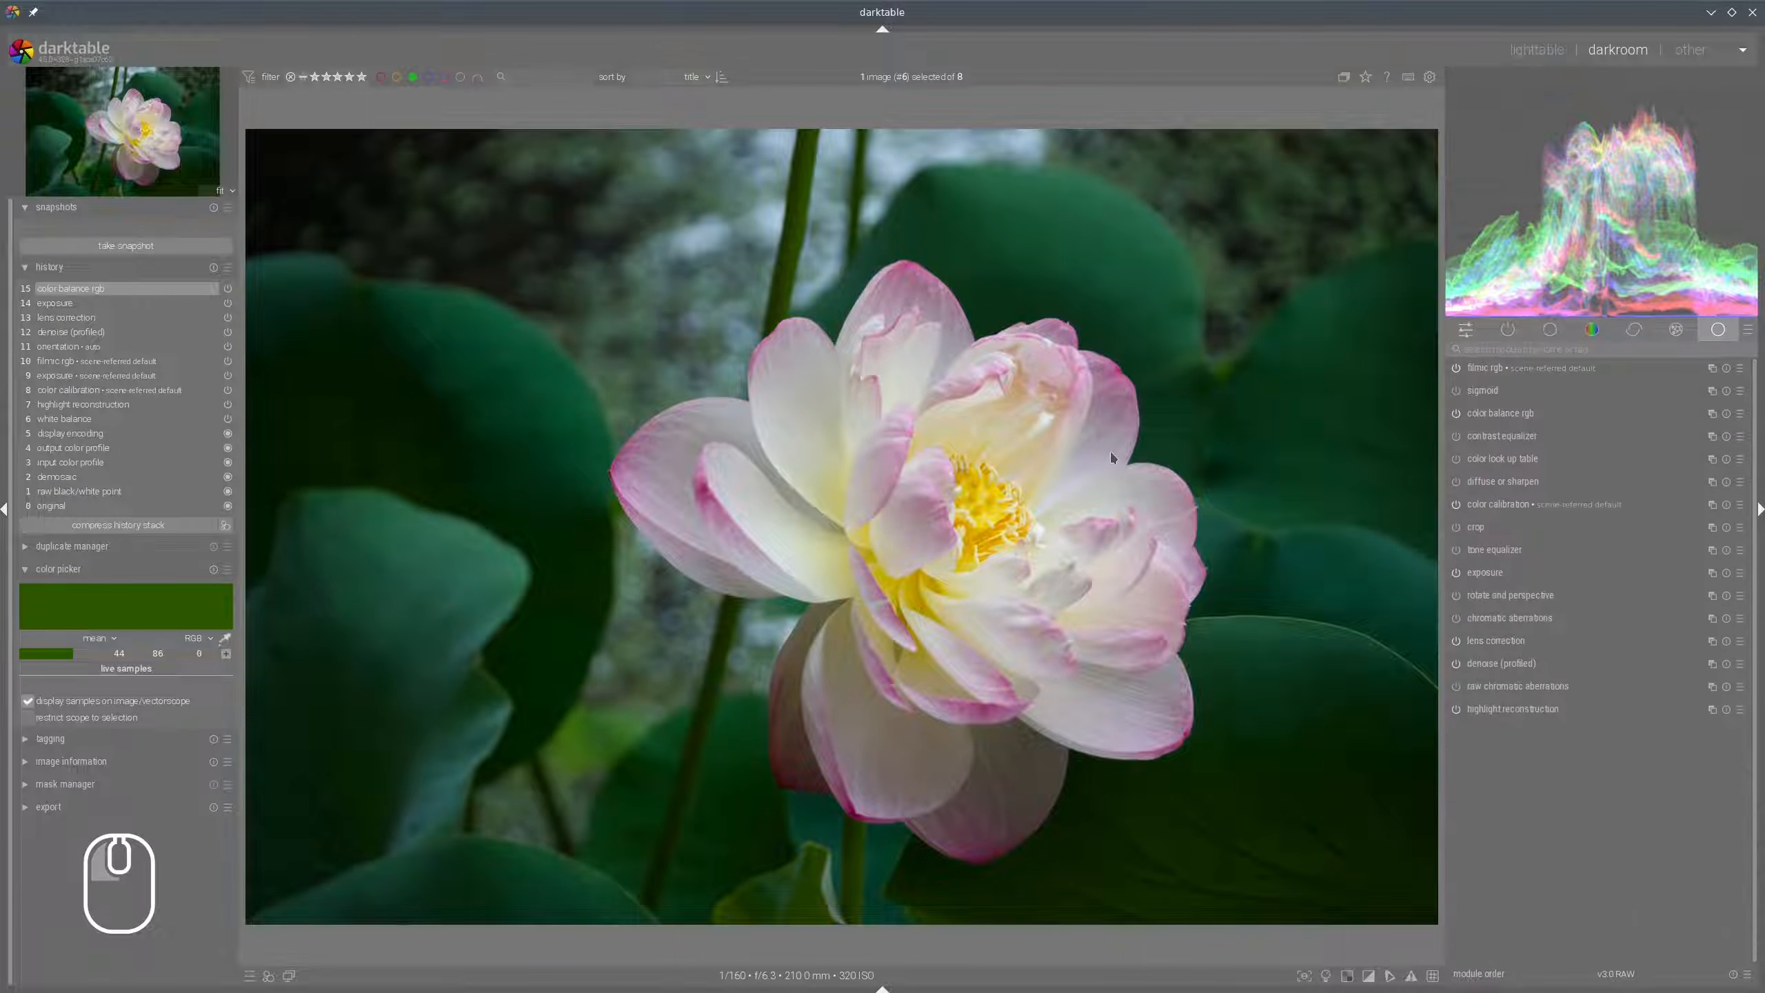
# In lens correction, set the manual vignette correction to 100% strength with a radius of about 19%.
pyautogui.click(1469, 647)
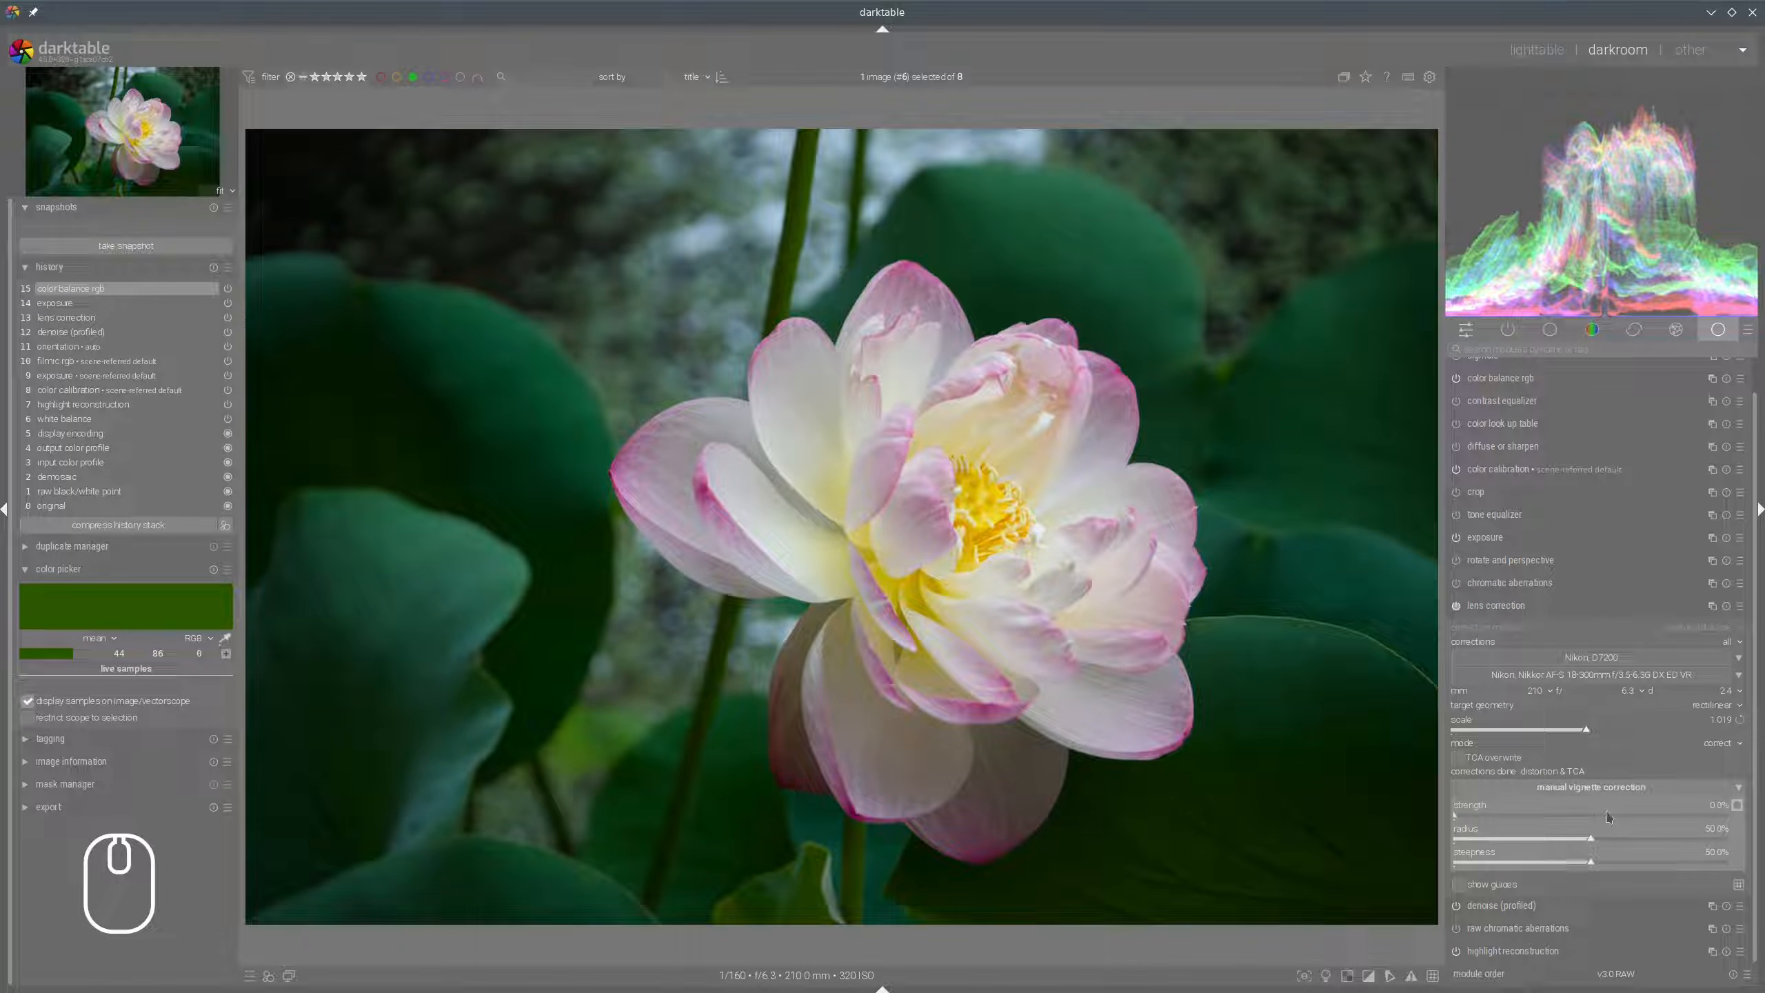
pyautogui.moveTo(1608, 817); pyautogui.dragTo(1699, 821)
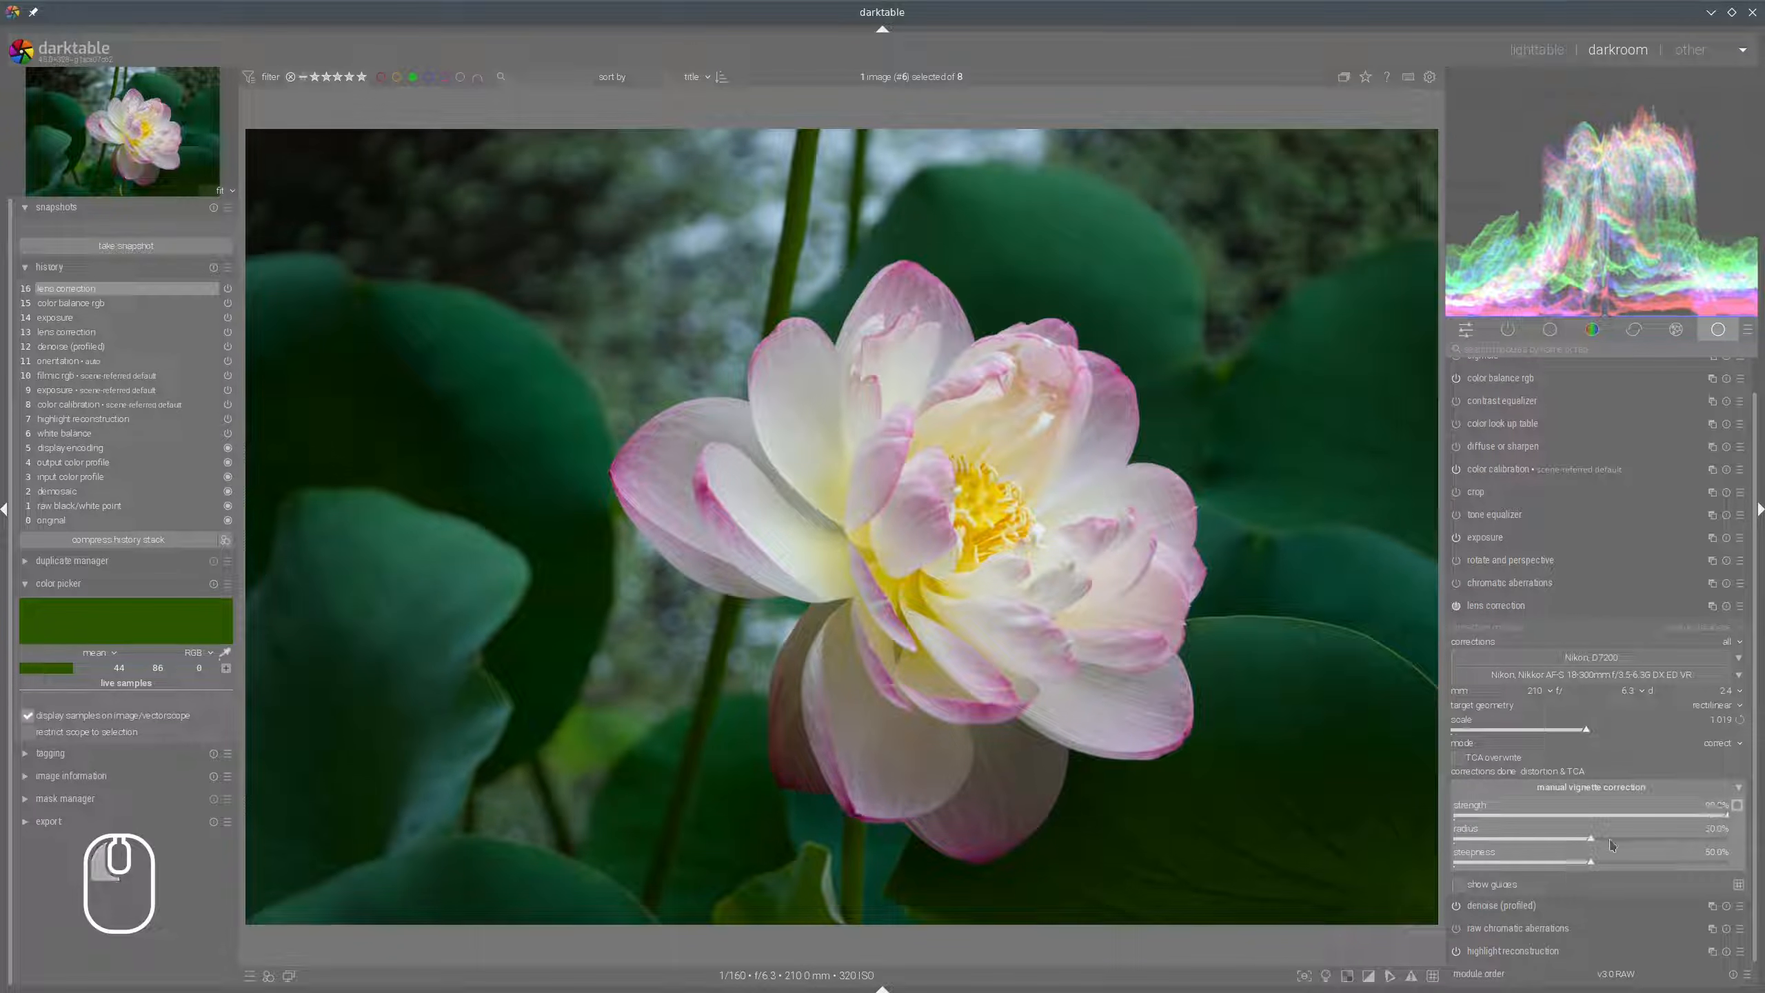
pyautogui.moveTo(1598, 843); pyautogui.dragTo(1506, 835)
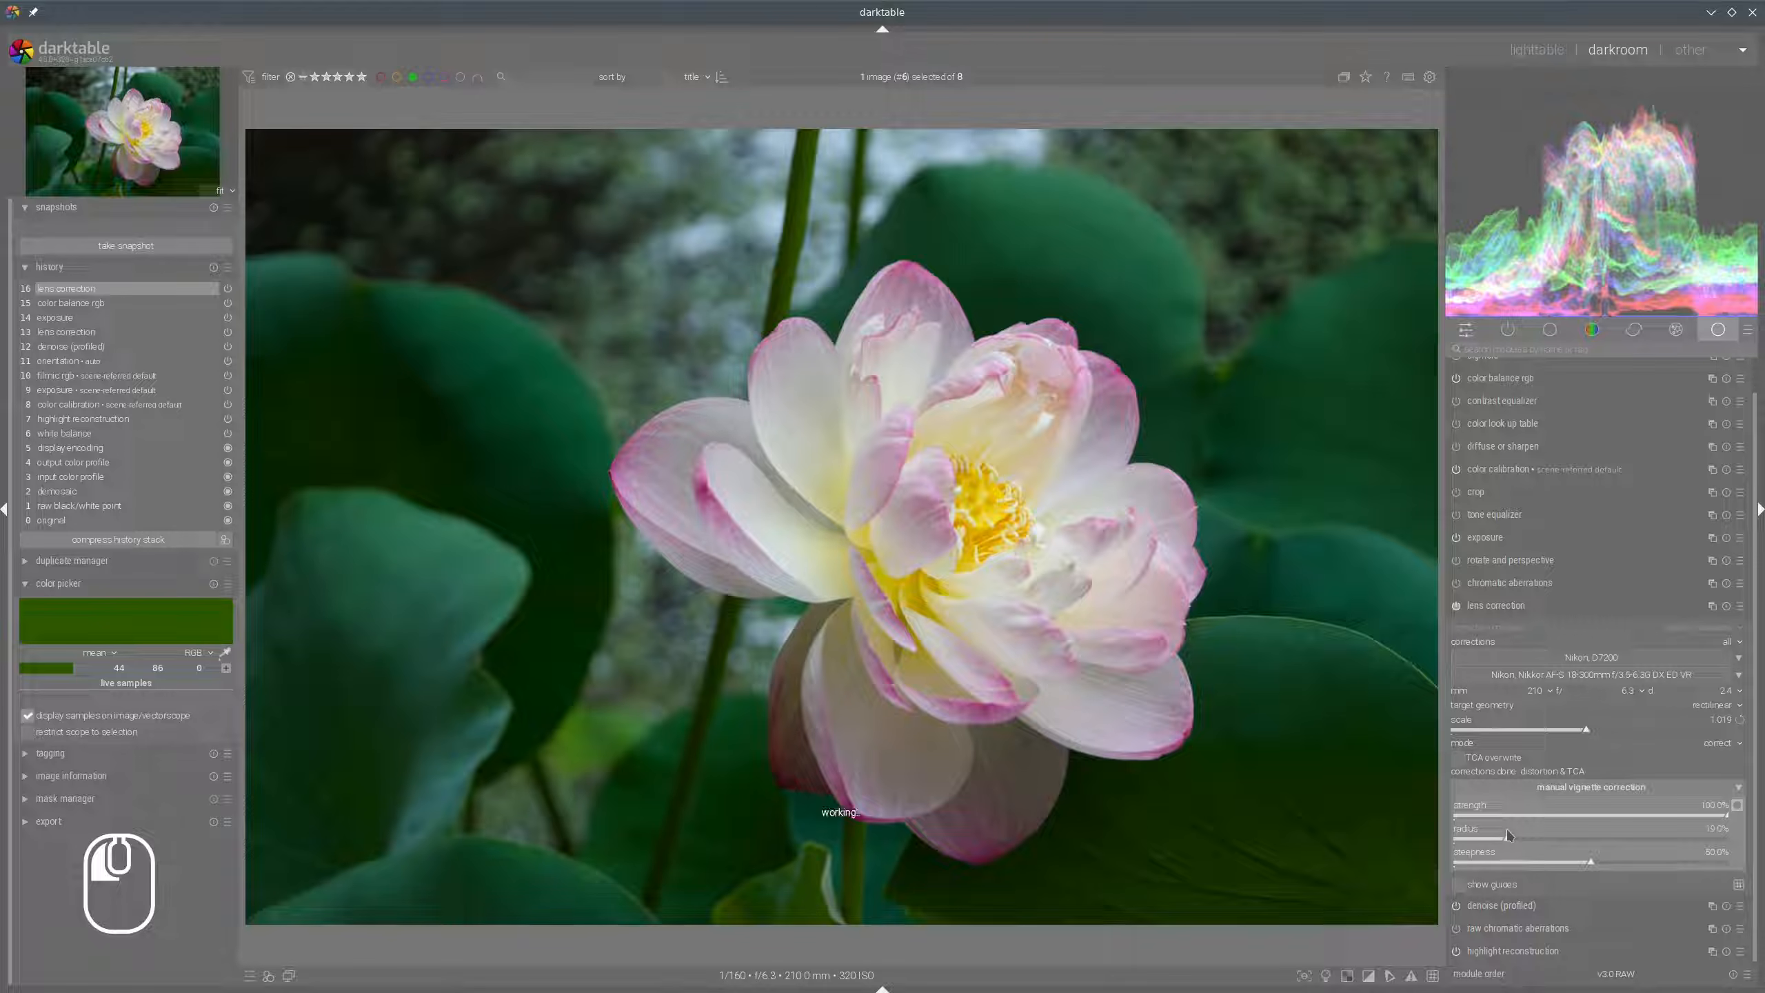
pyautogui.click(1537, 606)
# Lower the exposure of the lotus photo to about +1.6 EV.
pyautogui.click(1494, 574)
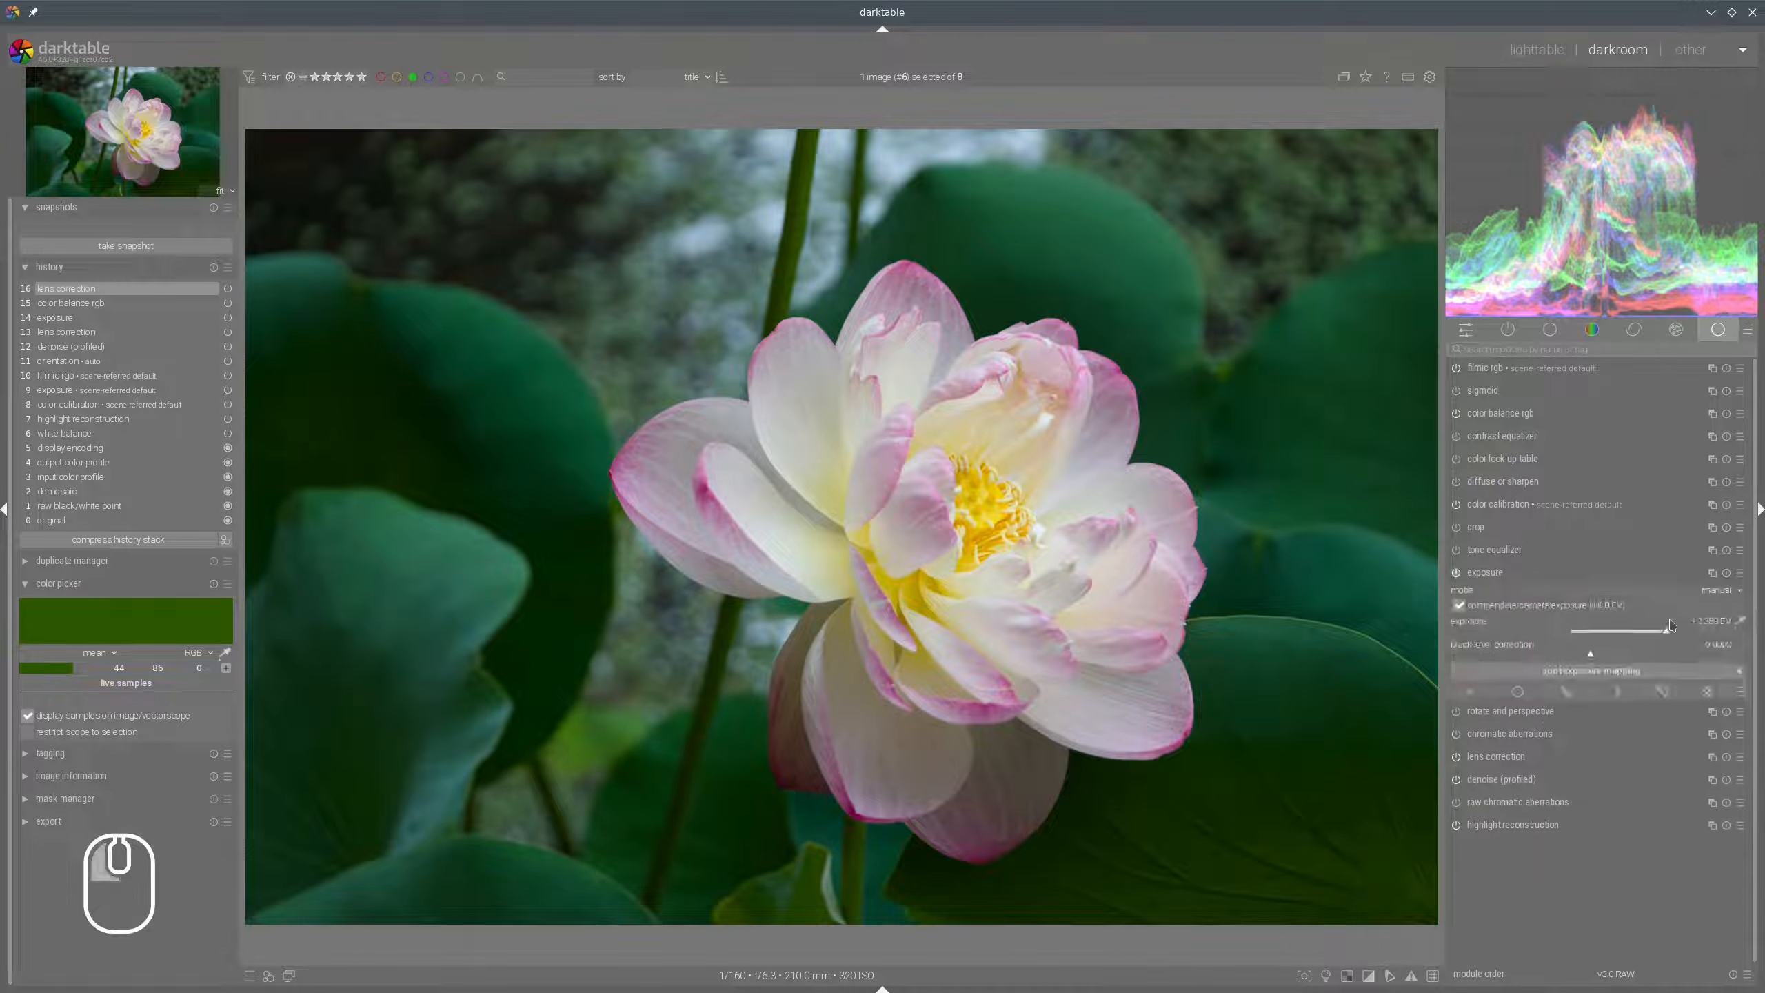
pyautogui.click(1639, 638)
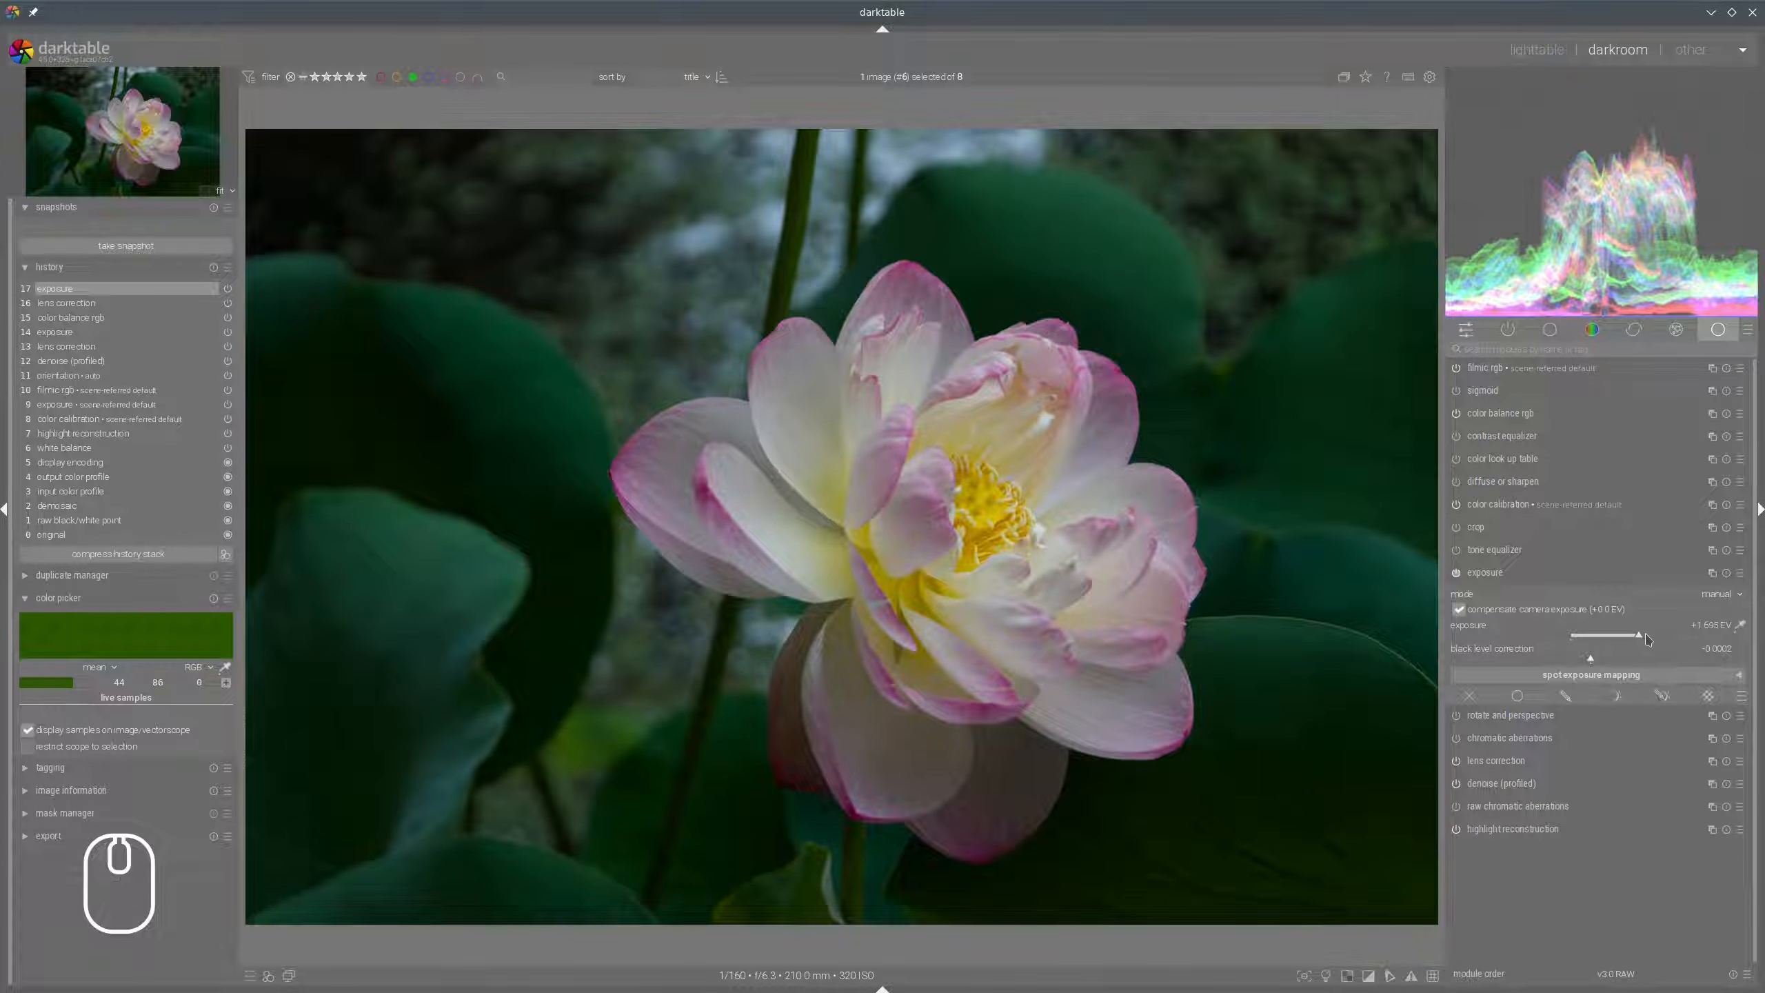
pyautogui.click(1506, 576)
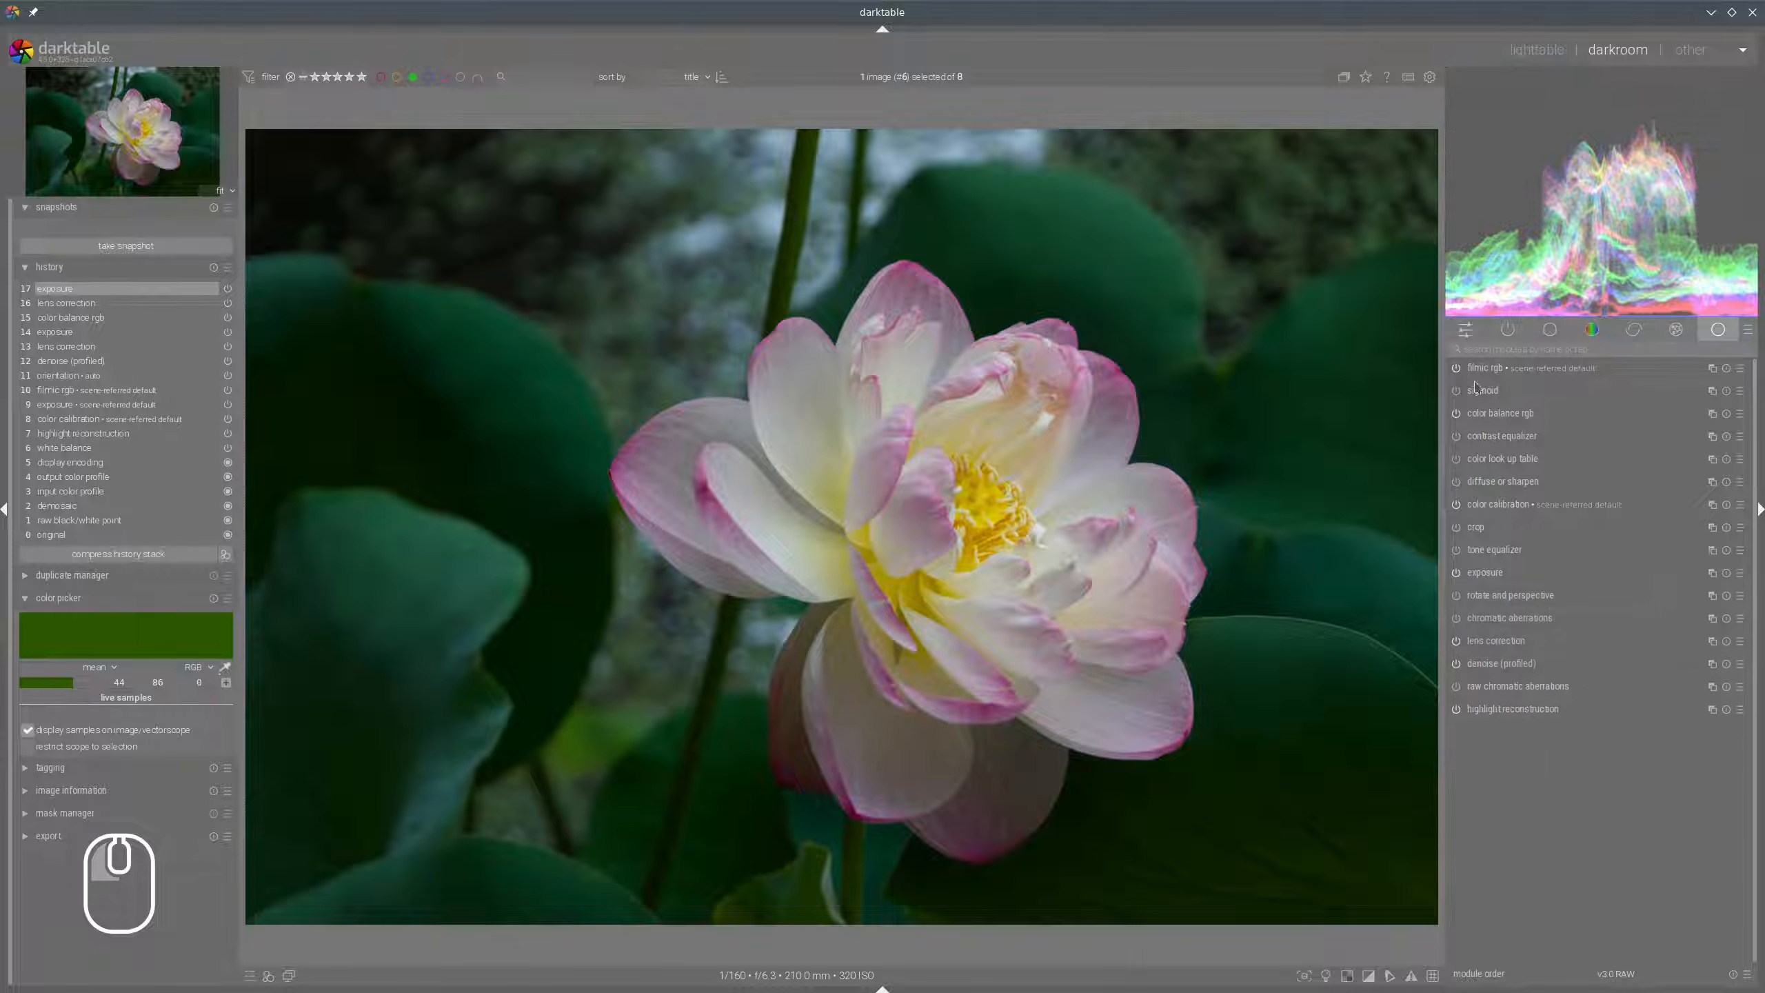
# In color balance rgb, raise the perceptual brilliance of the highlights to about +68%.
pyautogui.click(1491, 419)
pyautogui.moveTo(1650, 798); pyautogui.dragTo(1687, 801)
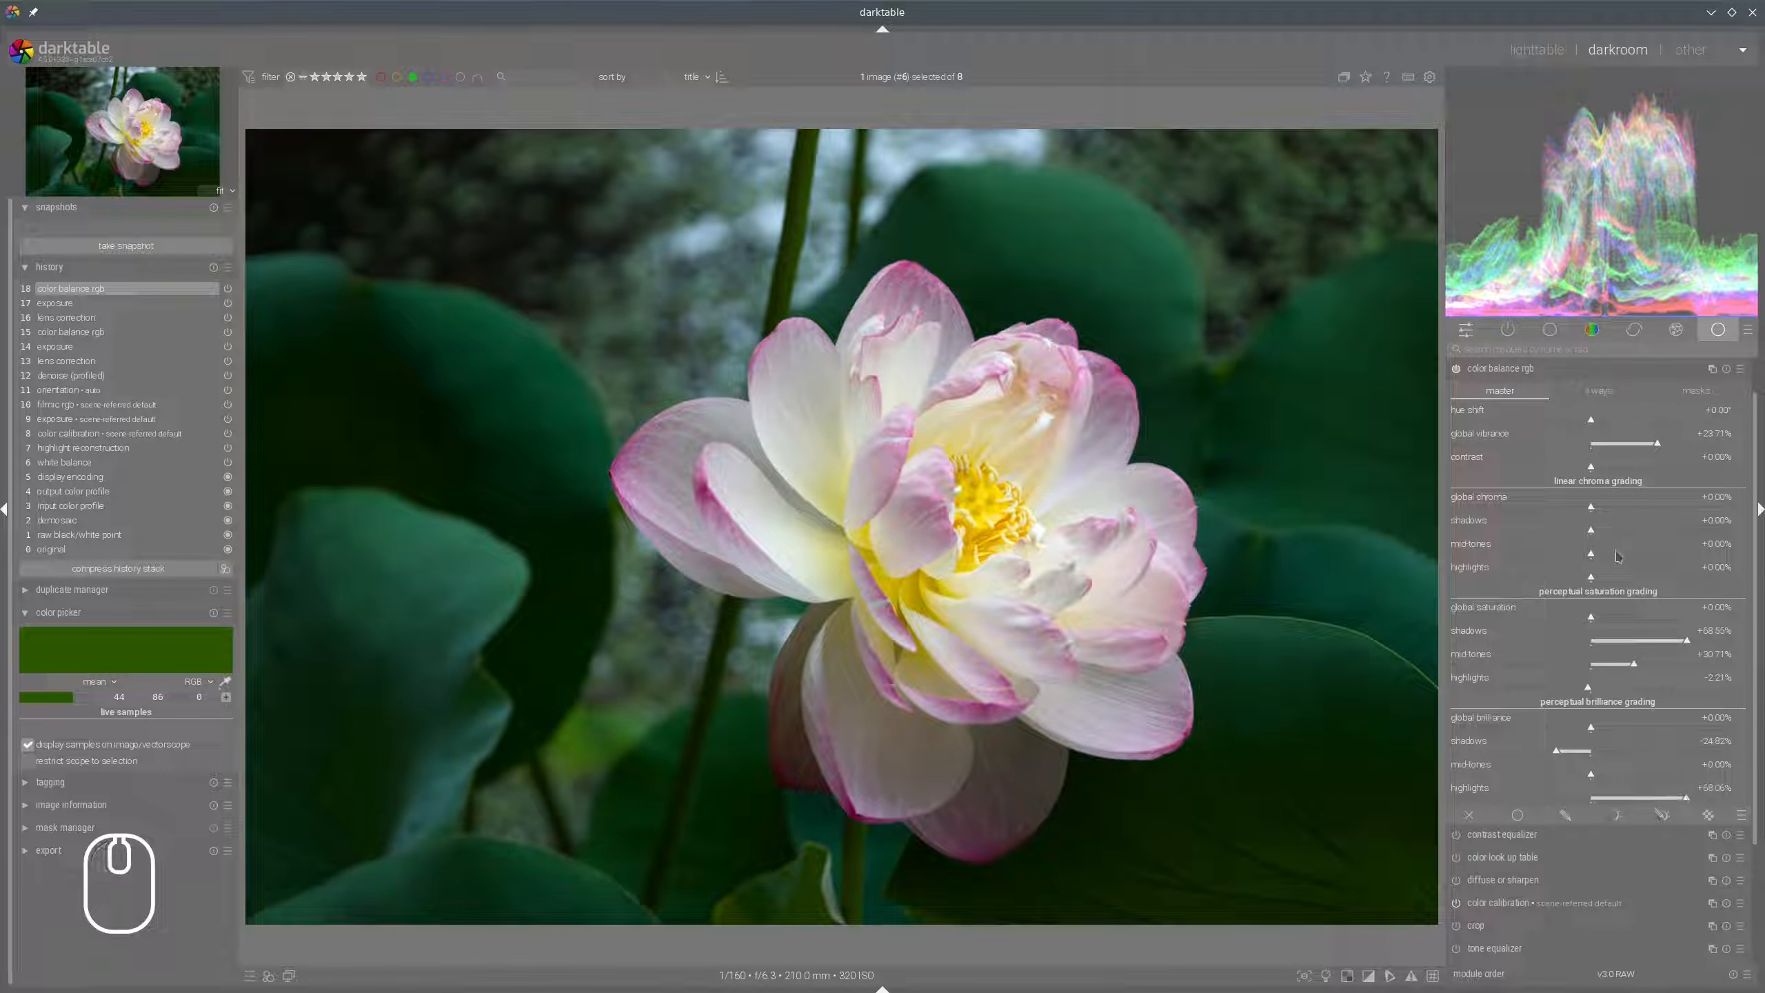
pyautogui.click(1527, 375)
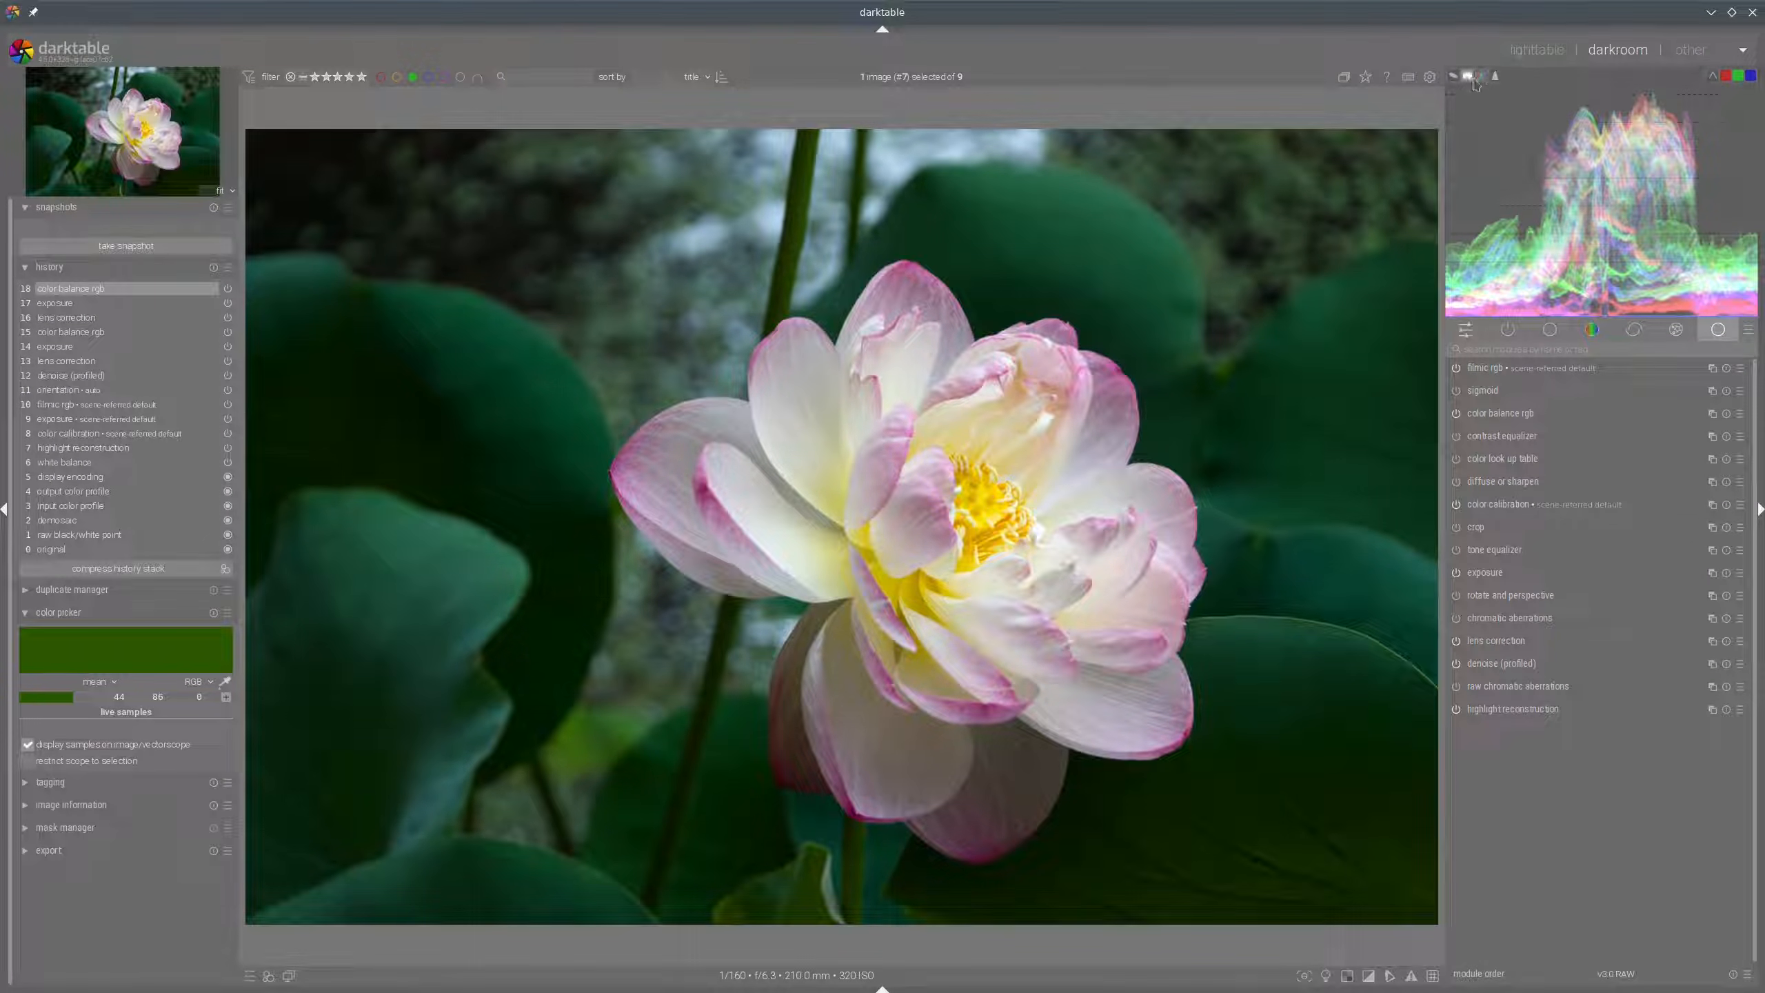
# Switch the scope to the vectorscope and overlay the triad color harmony guide.
pyautogui.click(1457, 82)
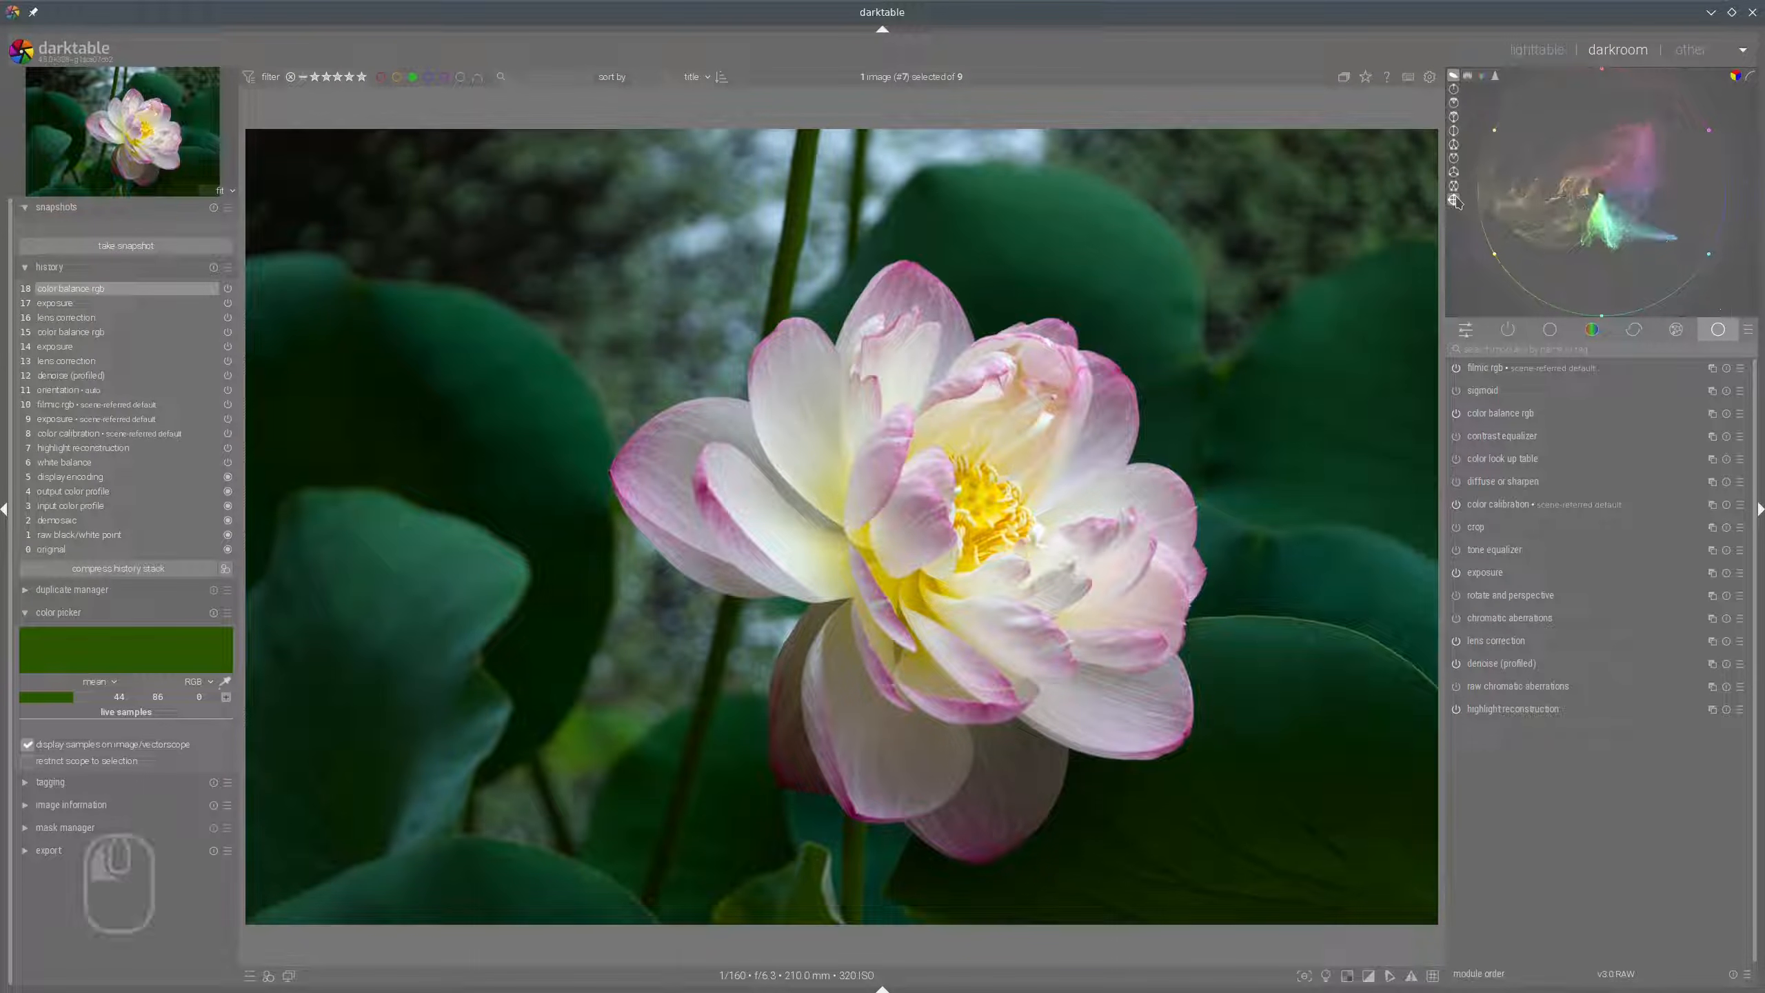
pyautogui.moveTo(1537, 130)
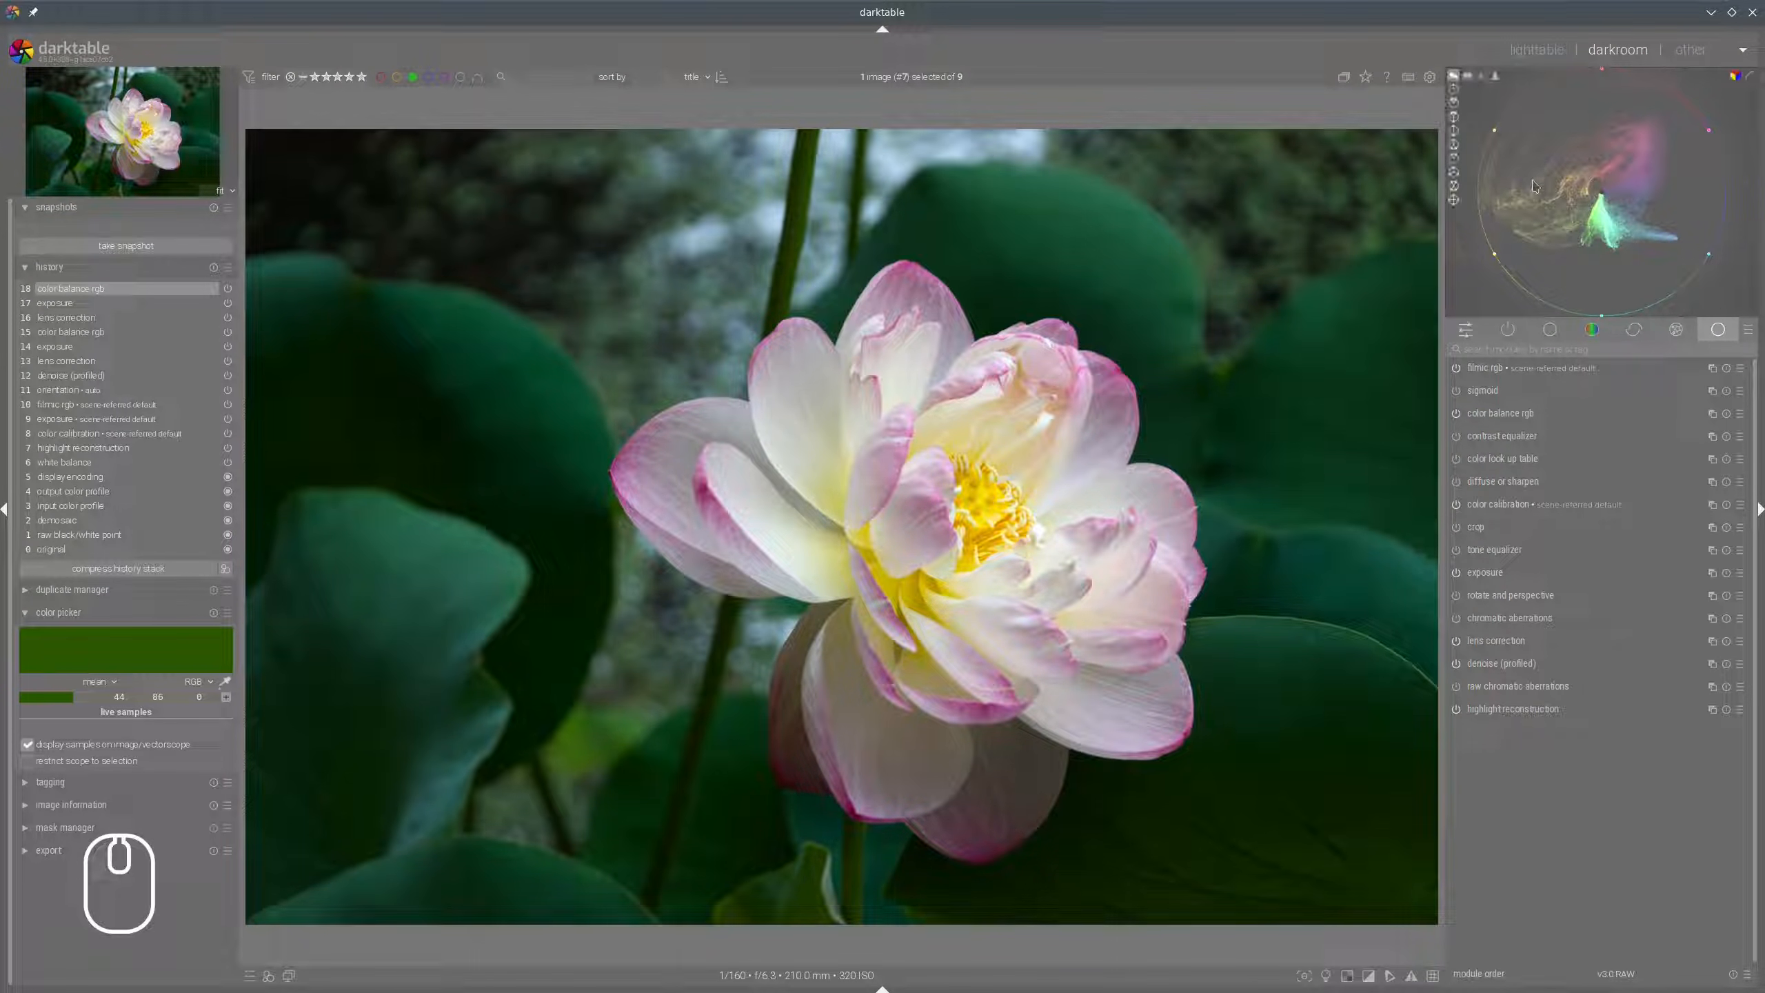
pyautogui.moveTo(1496, 196); pyautogui.dragTo(1592, 189)
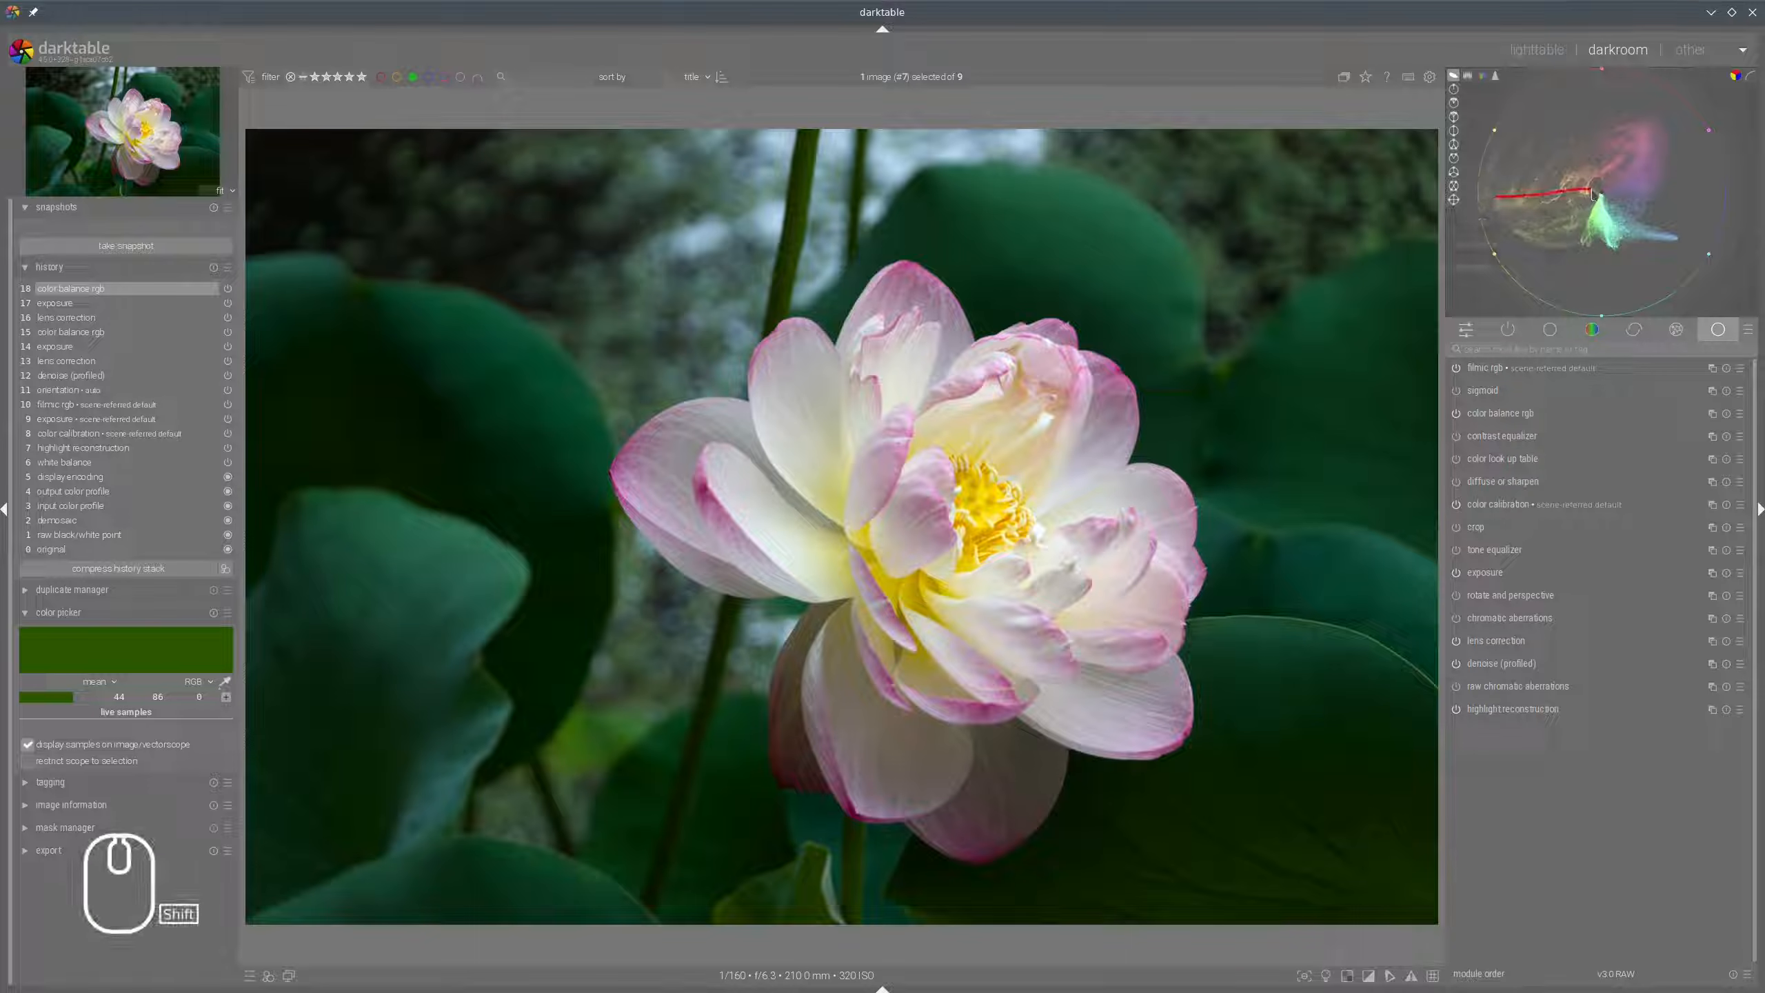
pyautogui.moveTo(1639, 126)
pyautogui.mouseDown()
pyautogui.moveTo(1613, 180)
pyautogui.moveTo(1611, 252)
pyautogui.moveTo(1640, 129)
pyautogui.mouseUp()
pyautogui.moveTo(1521, 186)
pyautogui.mouseDown()
pyautogui.moveTo(1503, 186)
pyautogui.moveTo(1523, 213)
pyautogui.mouseUp()
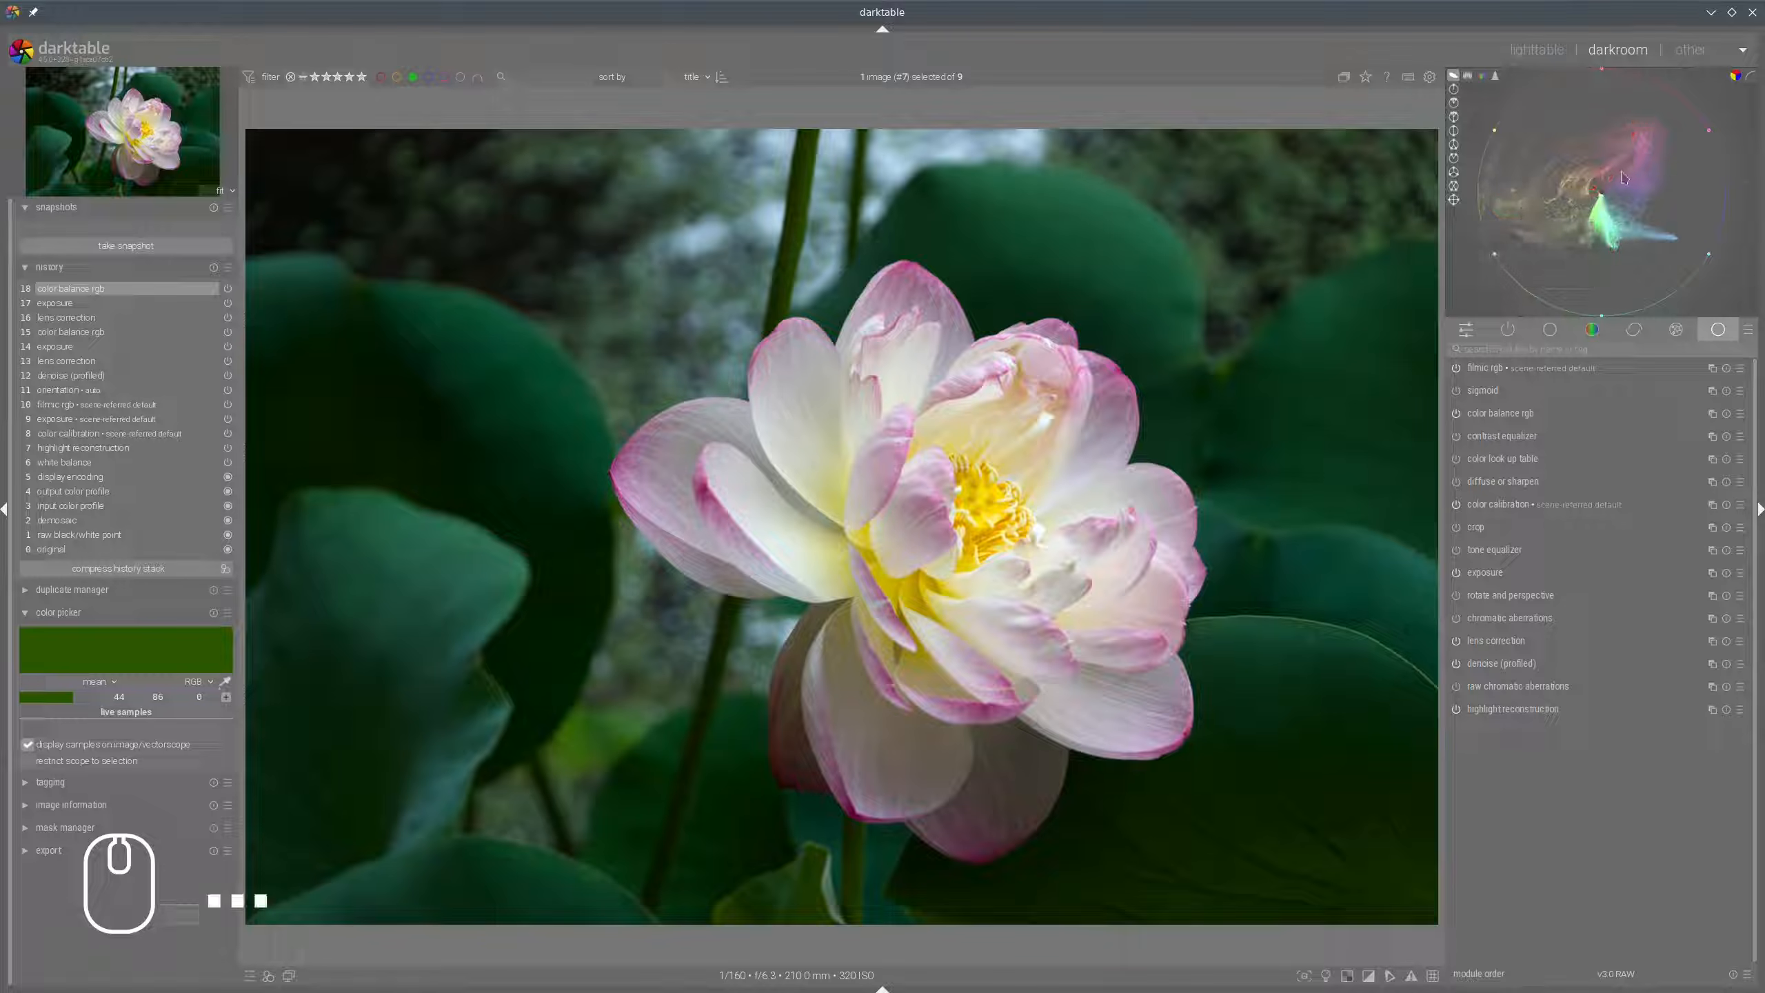
pyautogui.click(1453, 171)
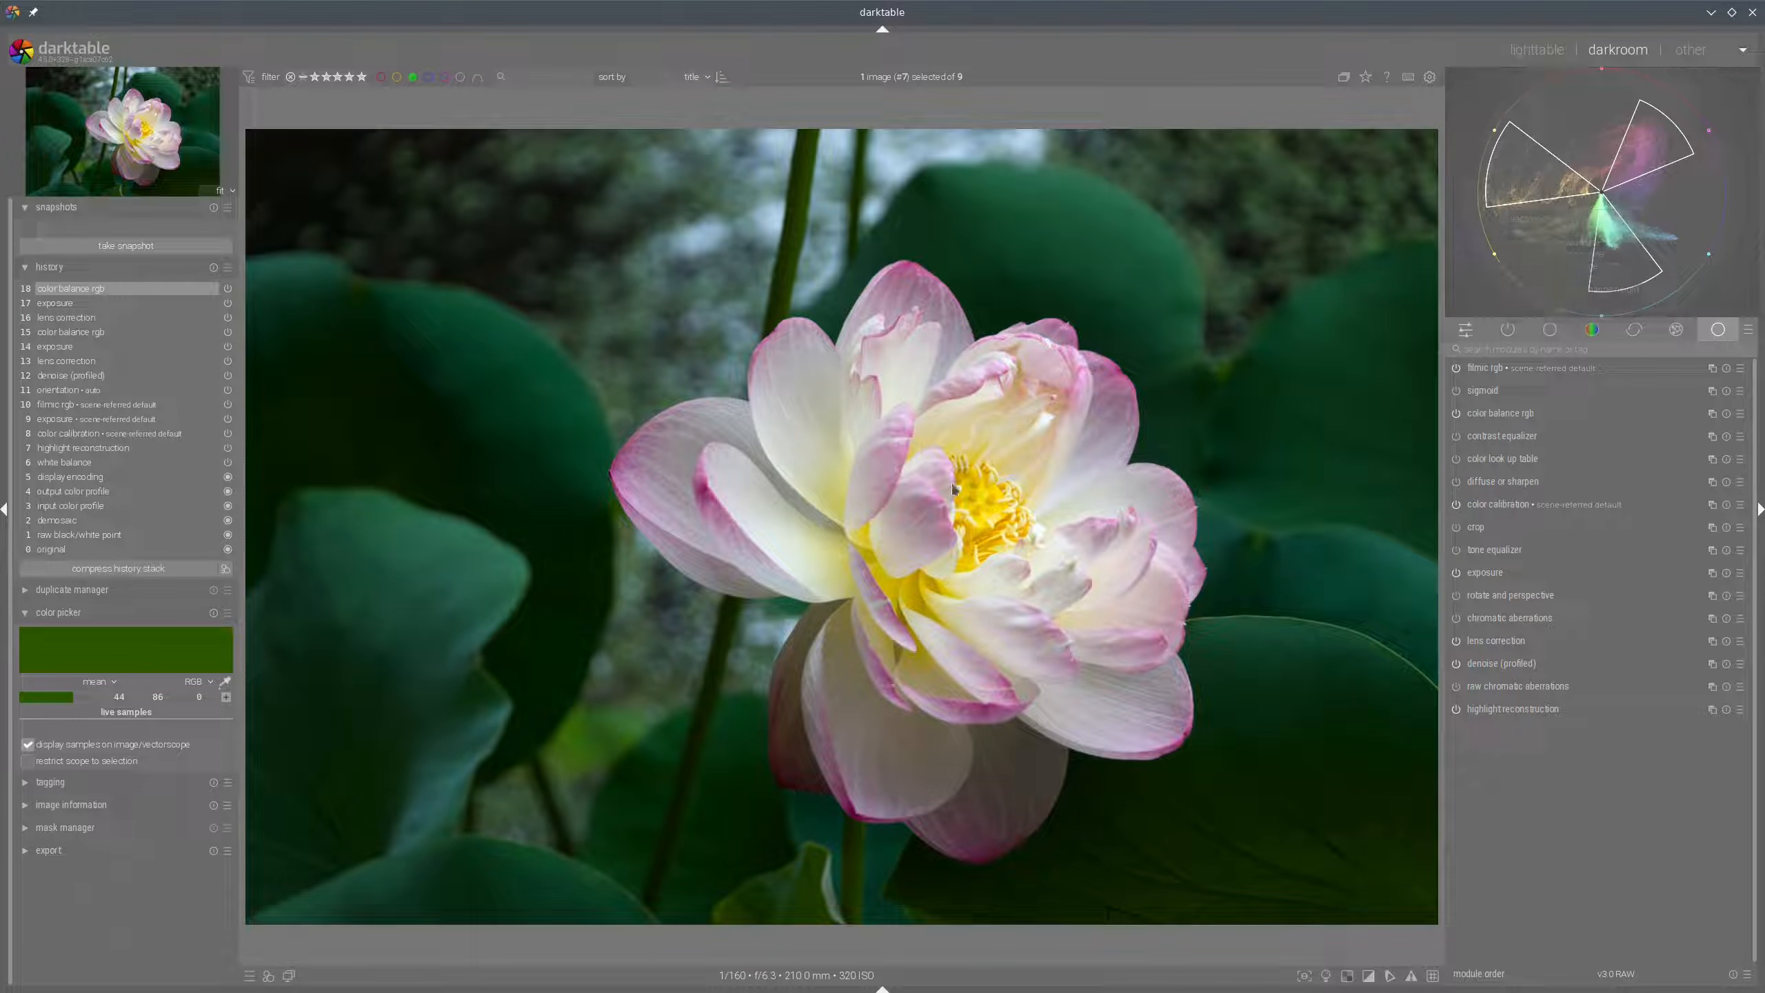
# Rotate the triad harmony guide to 82° on the vectorscope.
pyautogui.moveTo(1019, 404)
pyautogui.mouseDown()
pyautogui.moveTo(901, 445)
pyautogui.moveTo(1040, 622)
pyautogui.moveTo(888, 417)
pyautogui.mouseUp()
pyautogui.press('shift+super+F11')
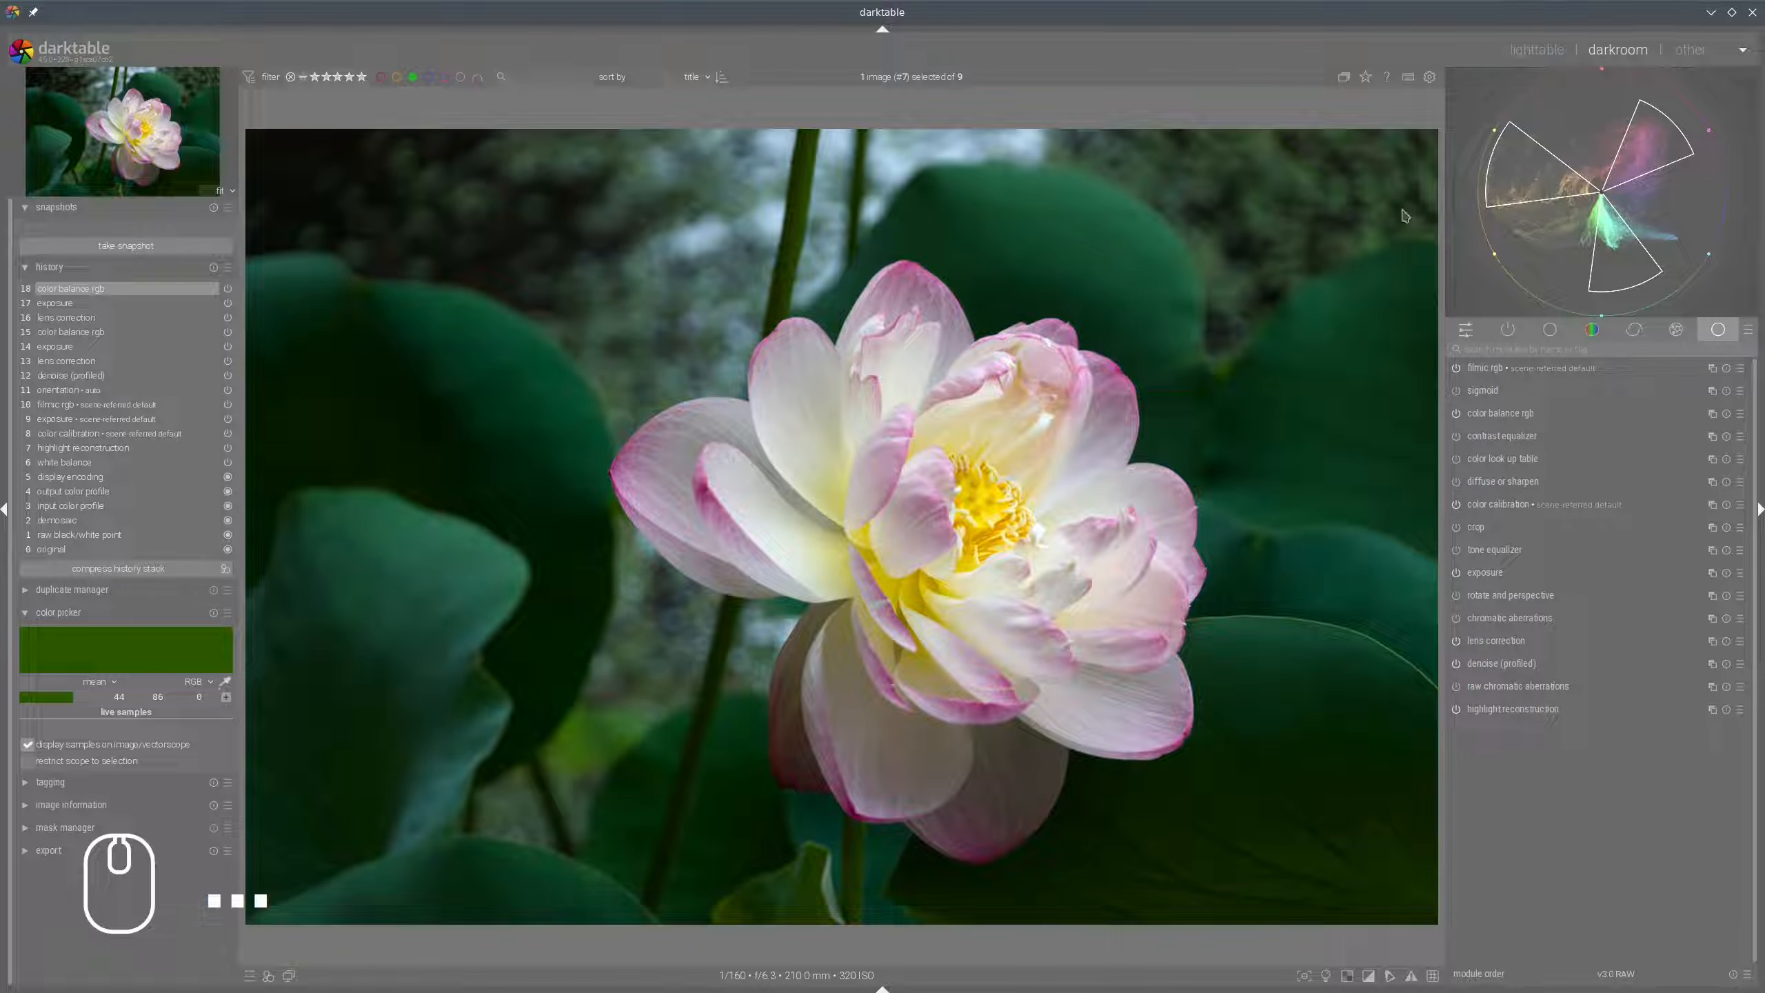
pyautogui.moveTo(1513, 187)
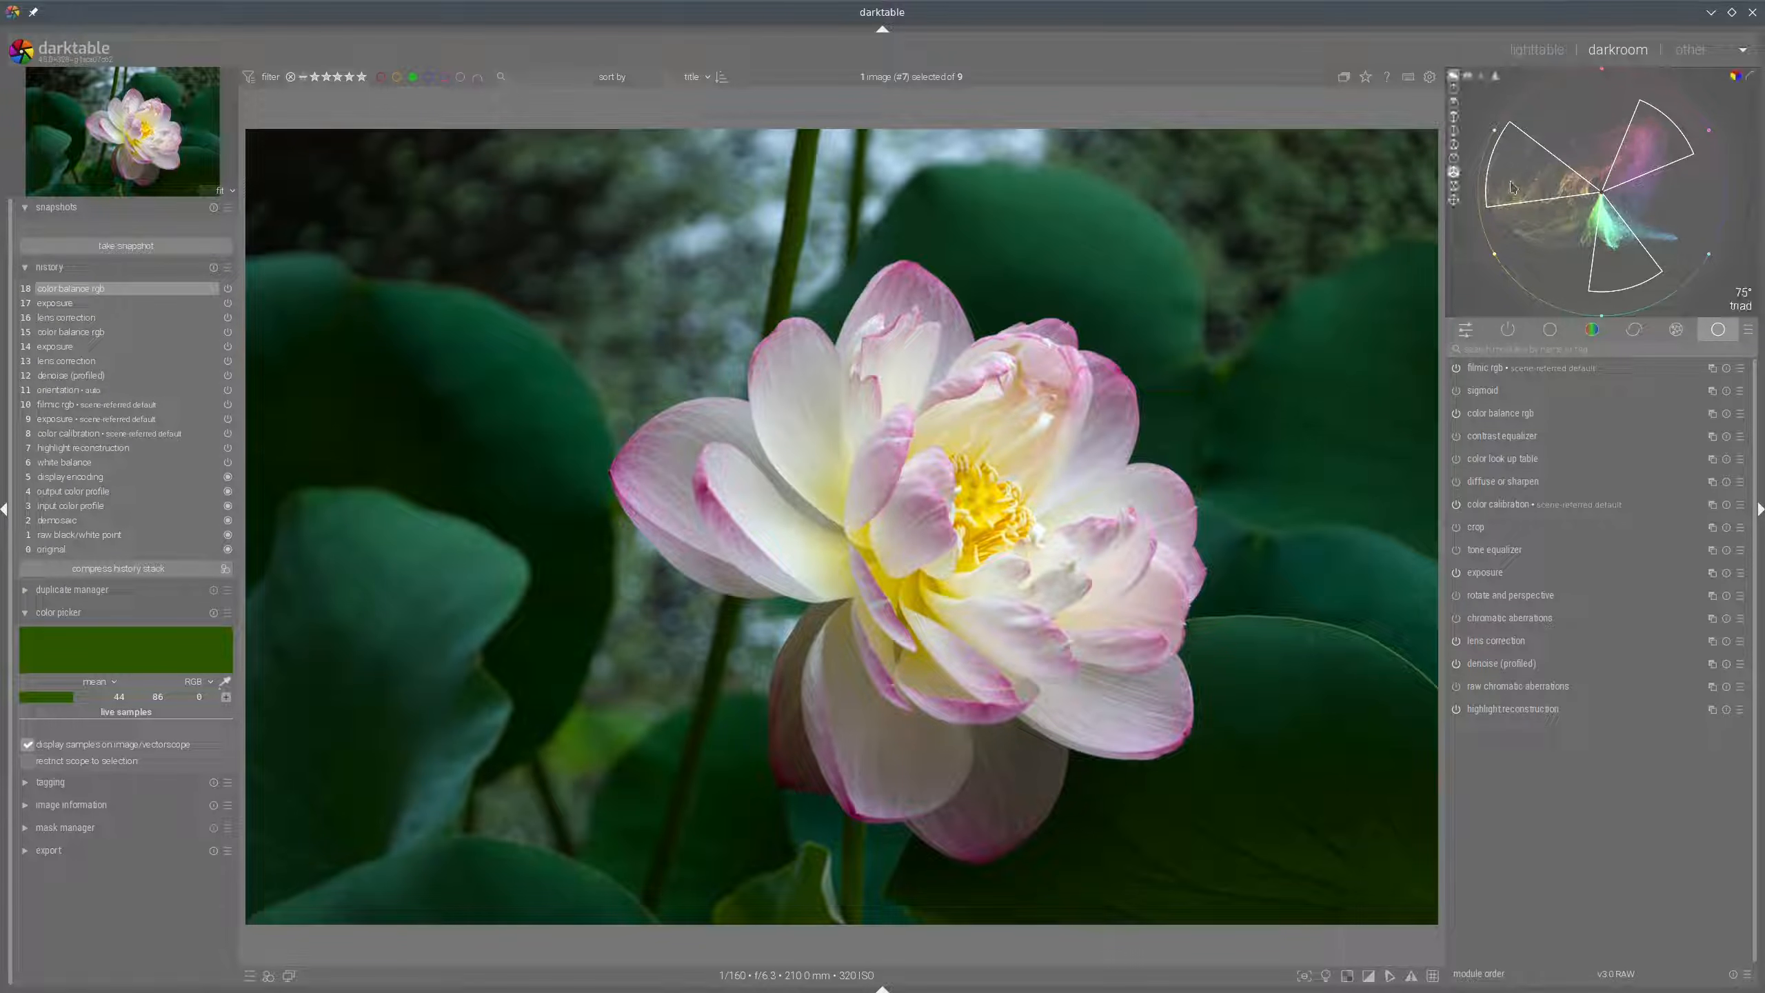
pyautogui.keyDown('ctrl'); pyautogui.scroll(-7, 1513, 188); pyautogui.keyUp('ctrl')
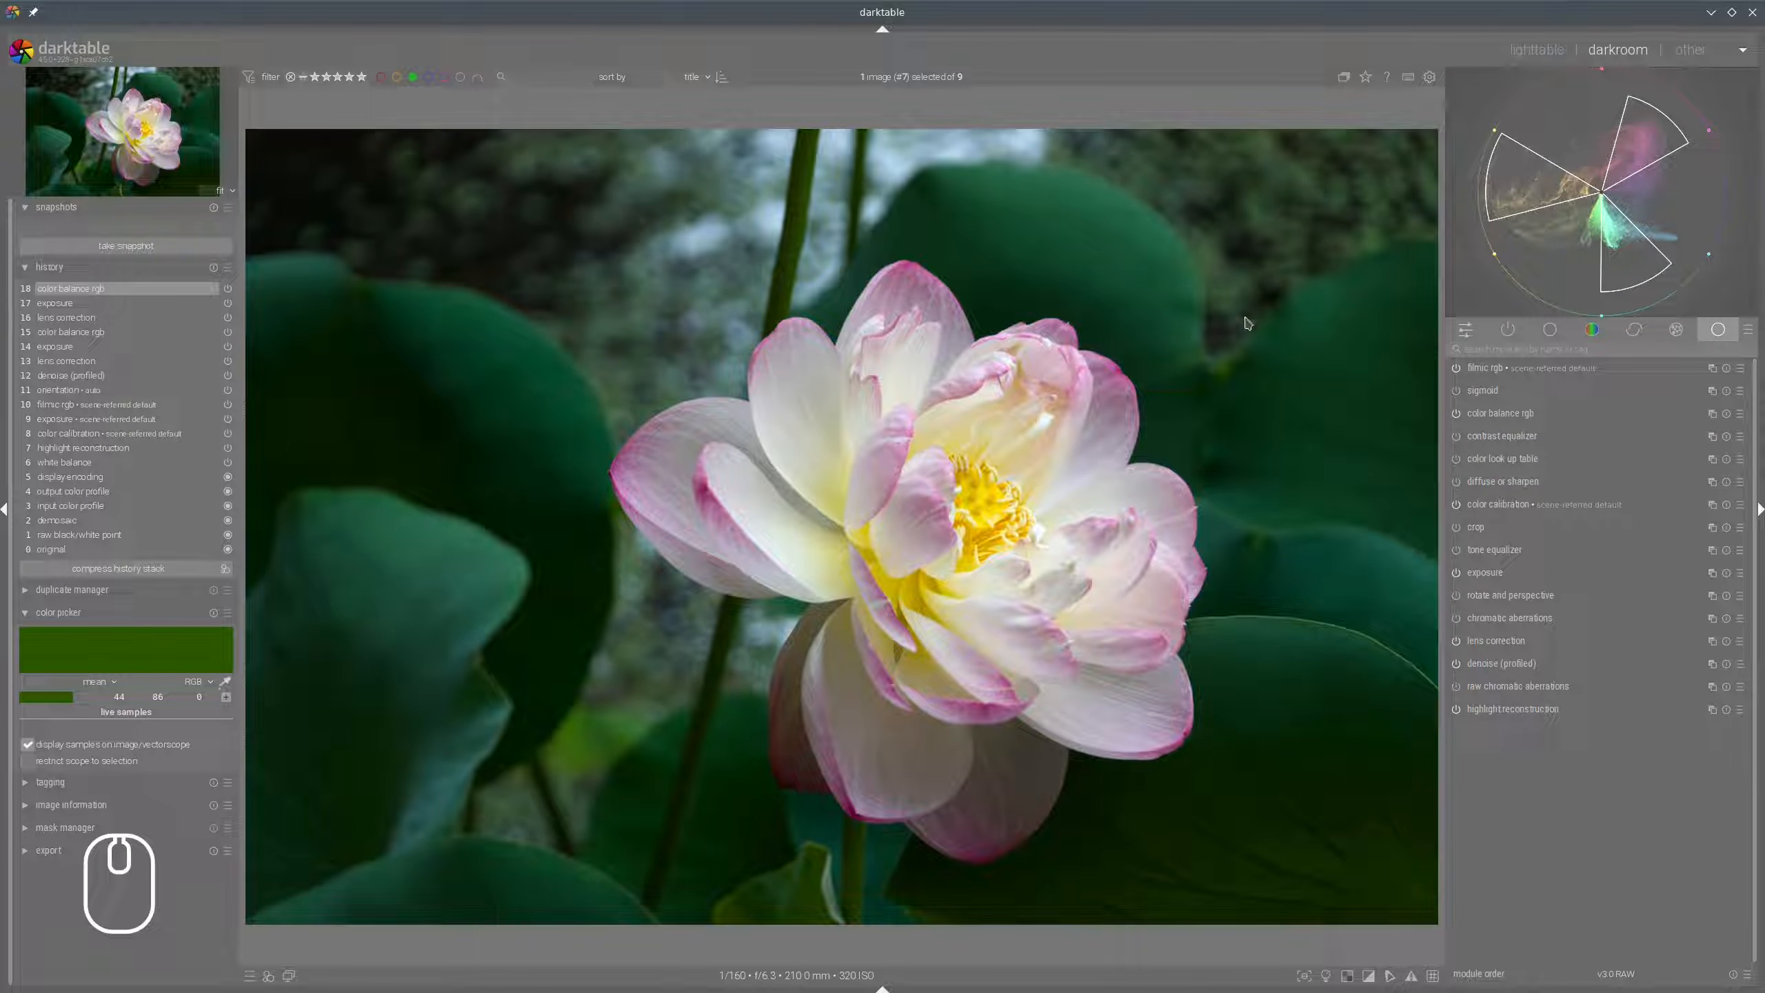
# In color calibration, detect the illuminant from the whole image and set its hue to about 43°.
pyautogui.click(1496, 506)
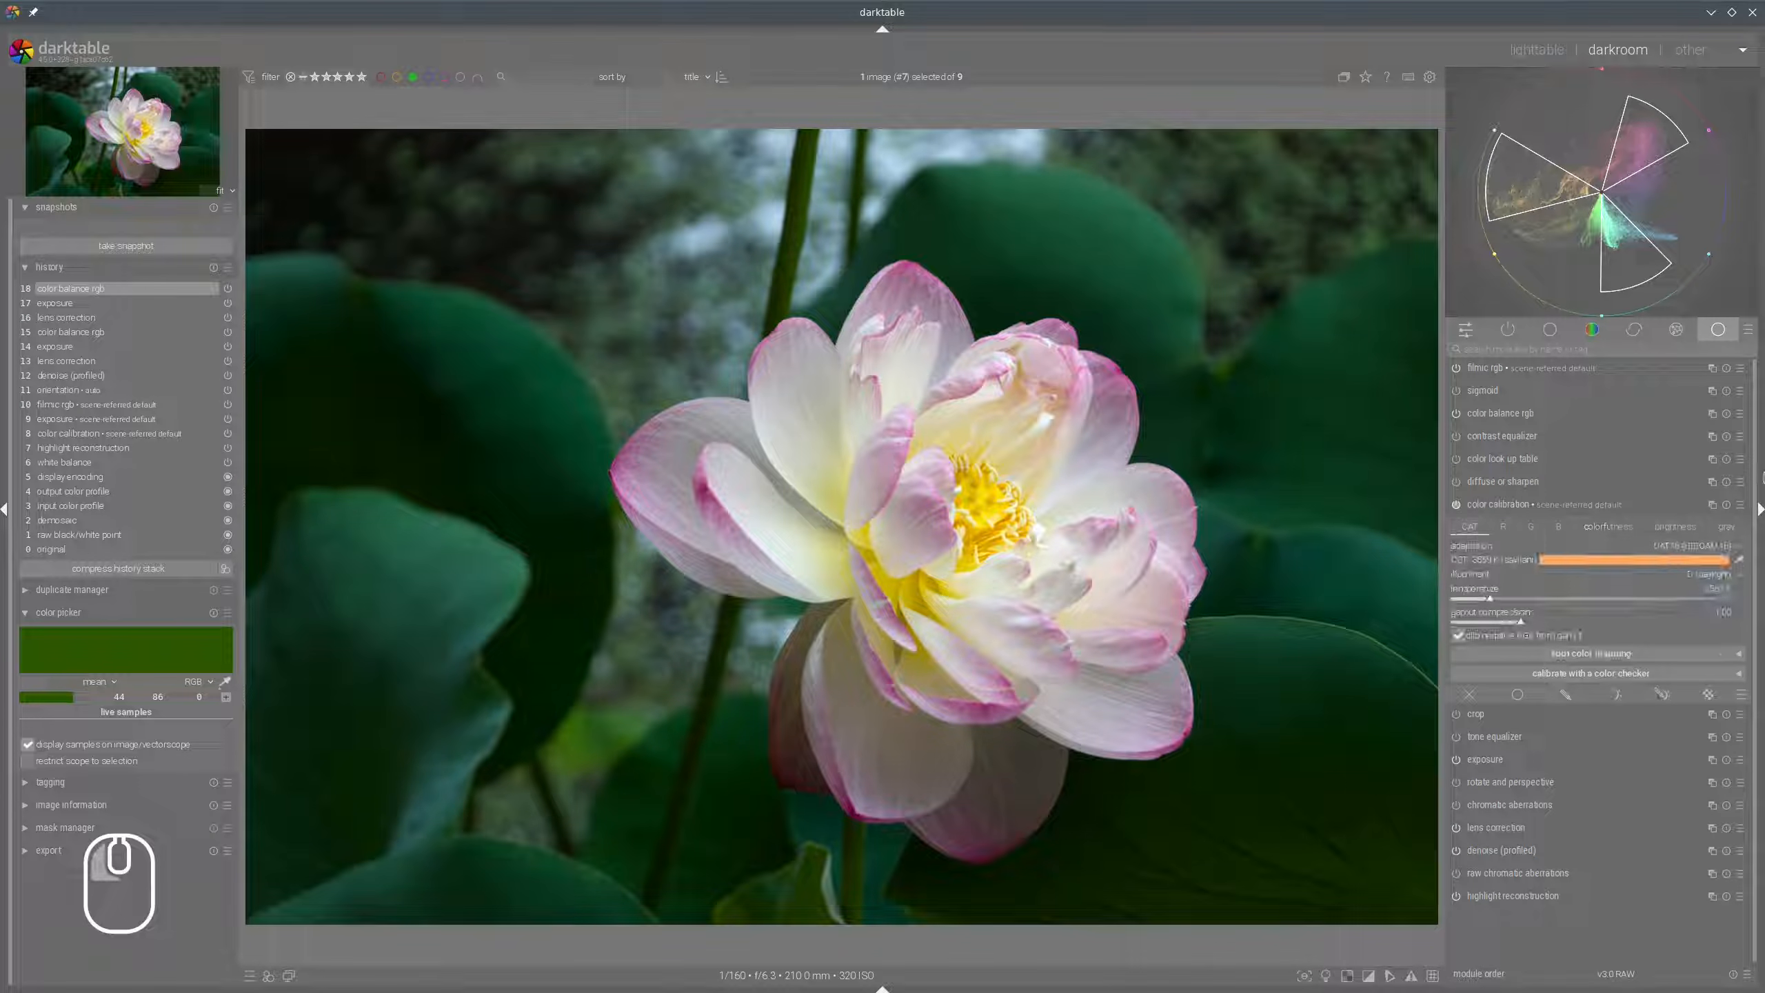
pyautogui.click(1739, 560)
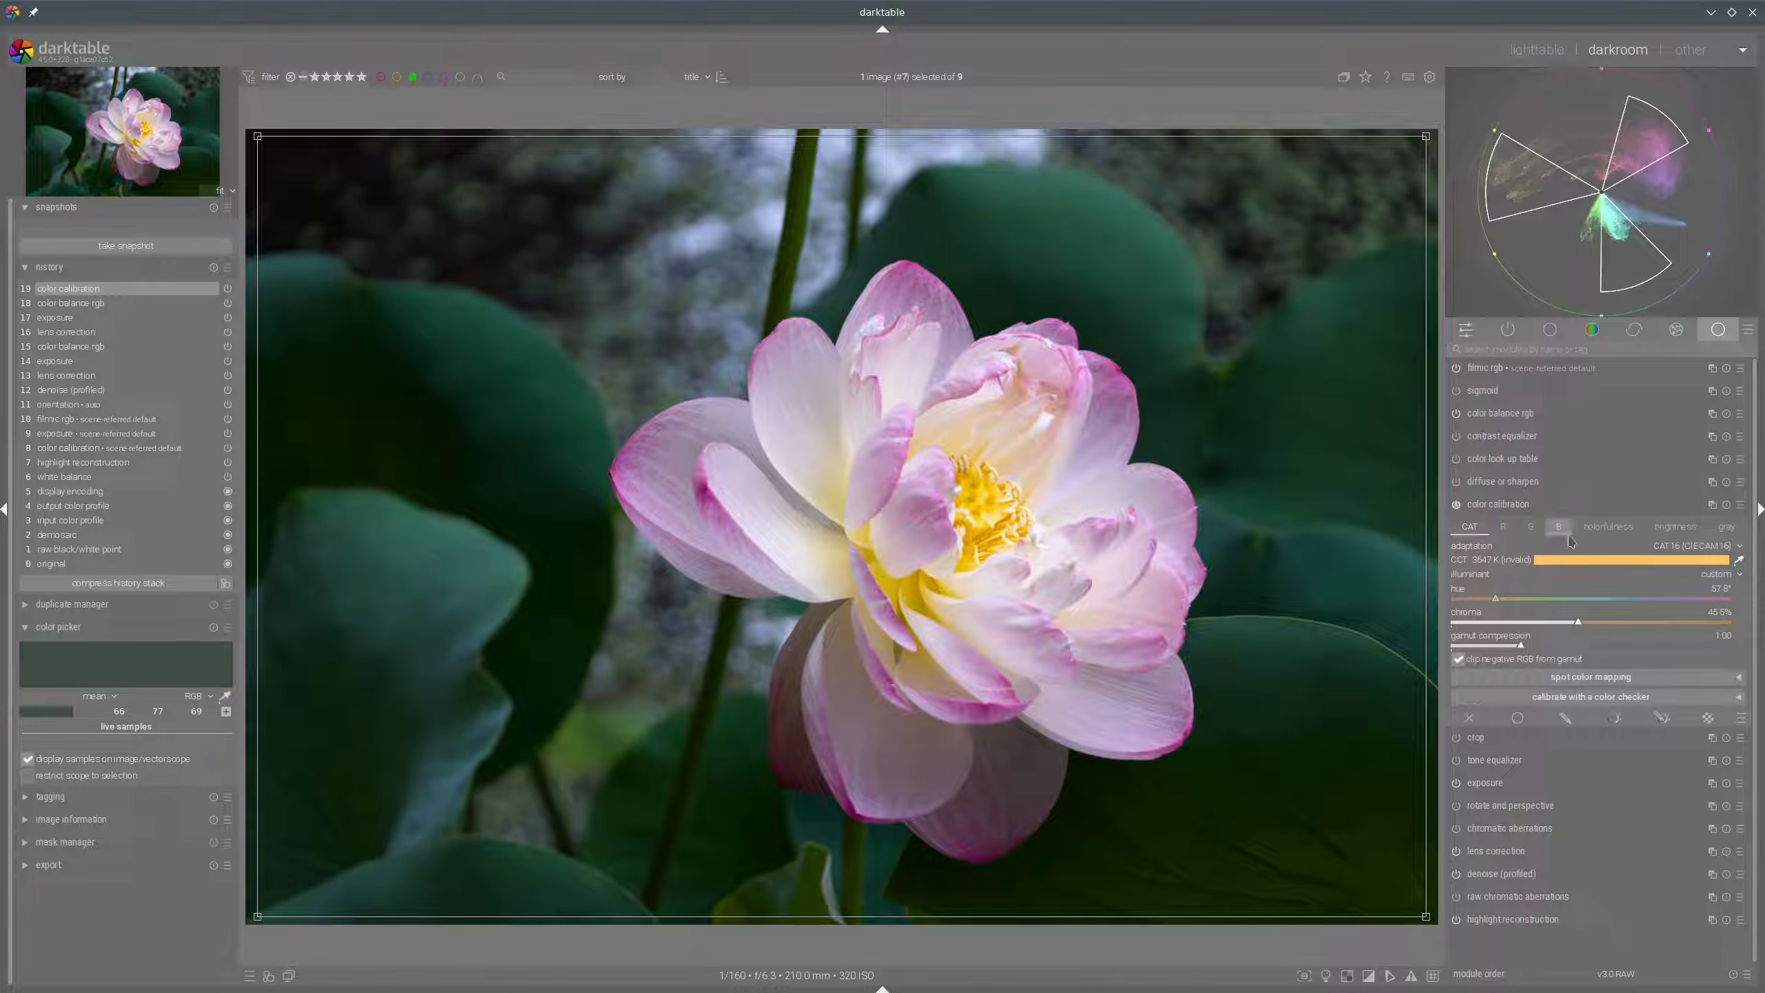
pyautogui.click(1487, 600)
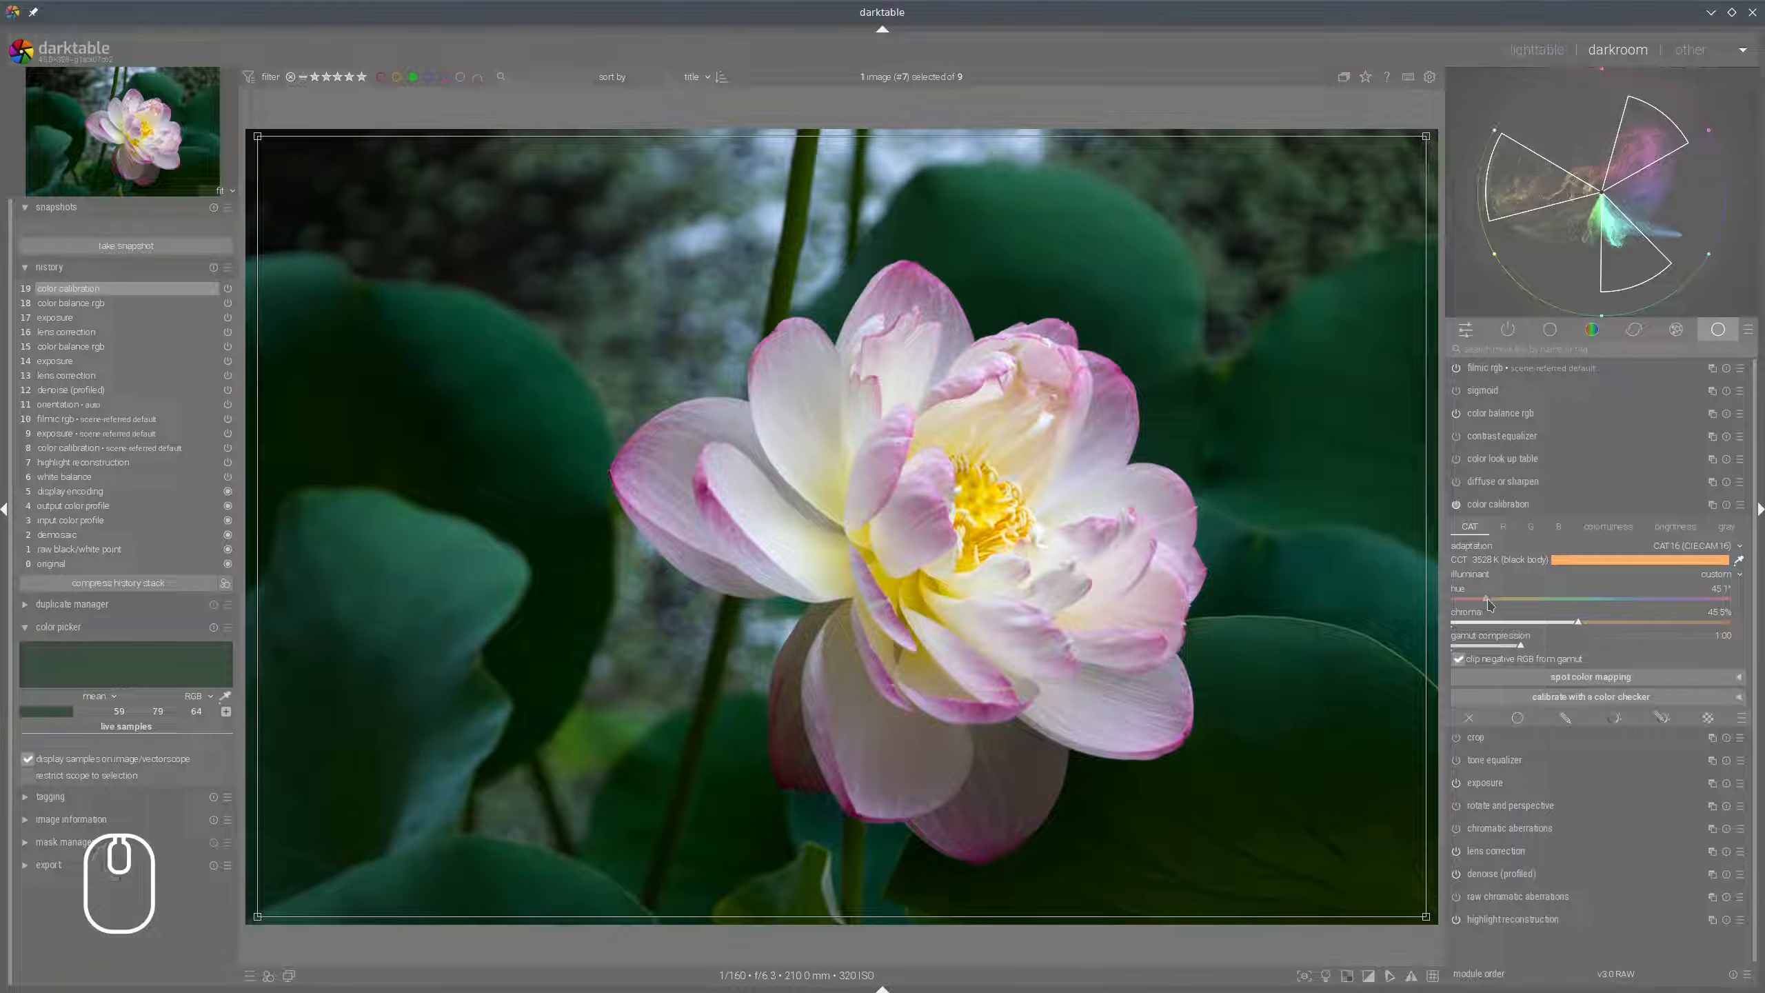
pyautogui.click(1488, 512)
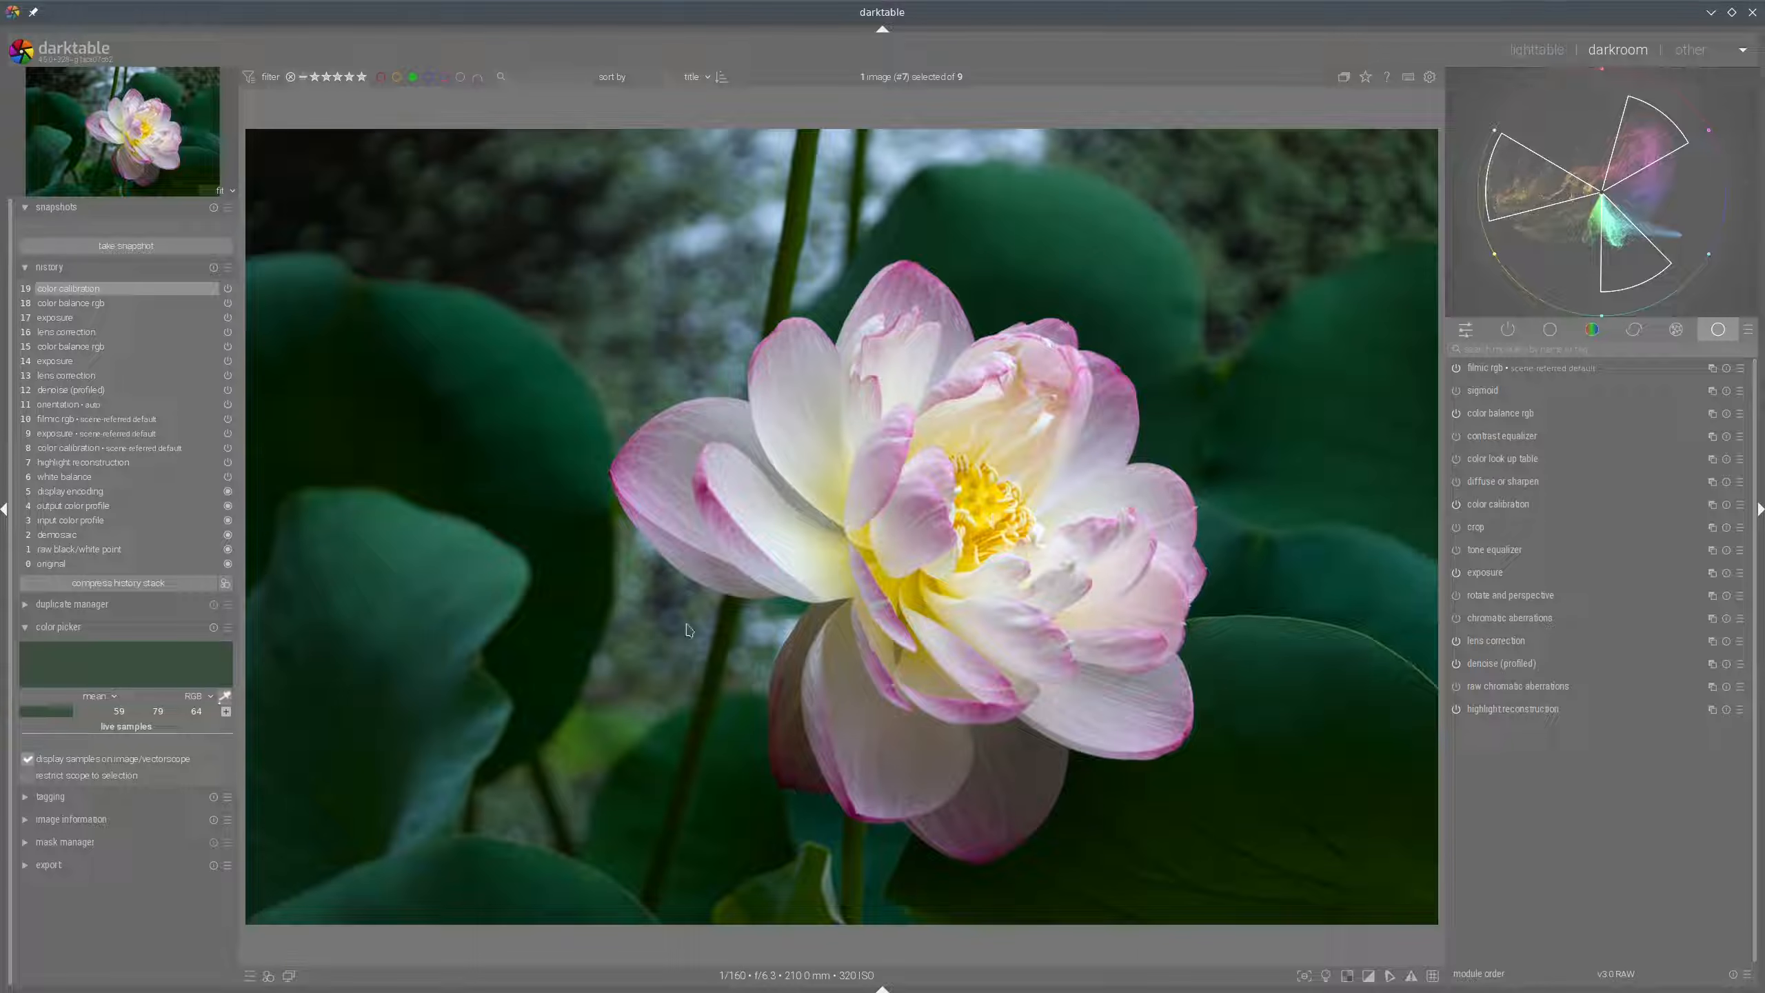
# Pick the flower's yellow center and the bright green patch below the dark leaf, adding both colors as live samples.
pyautogui.click(224, 695)
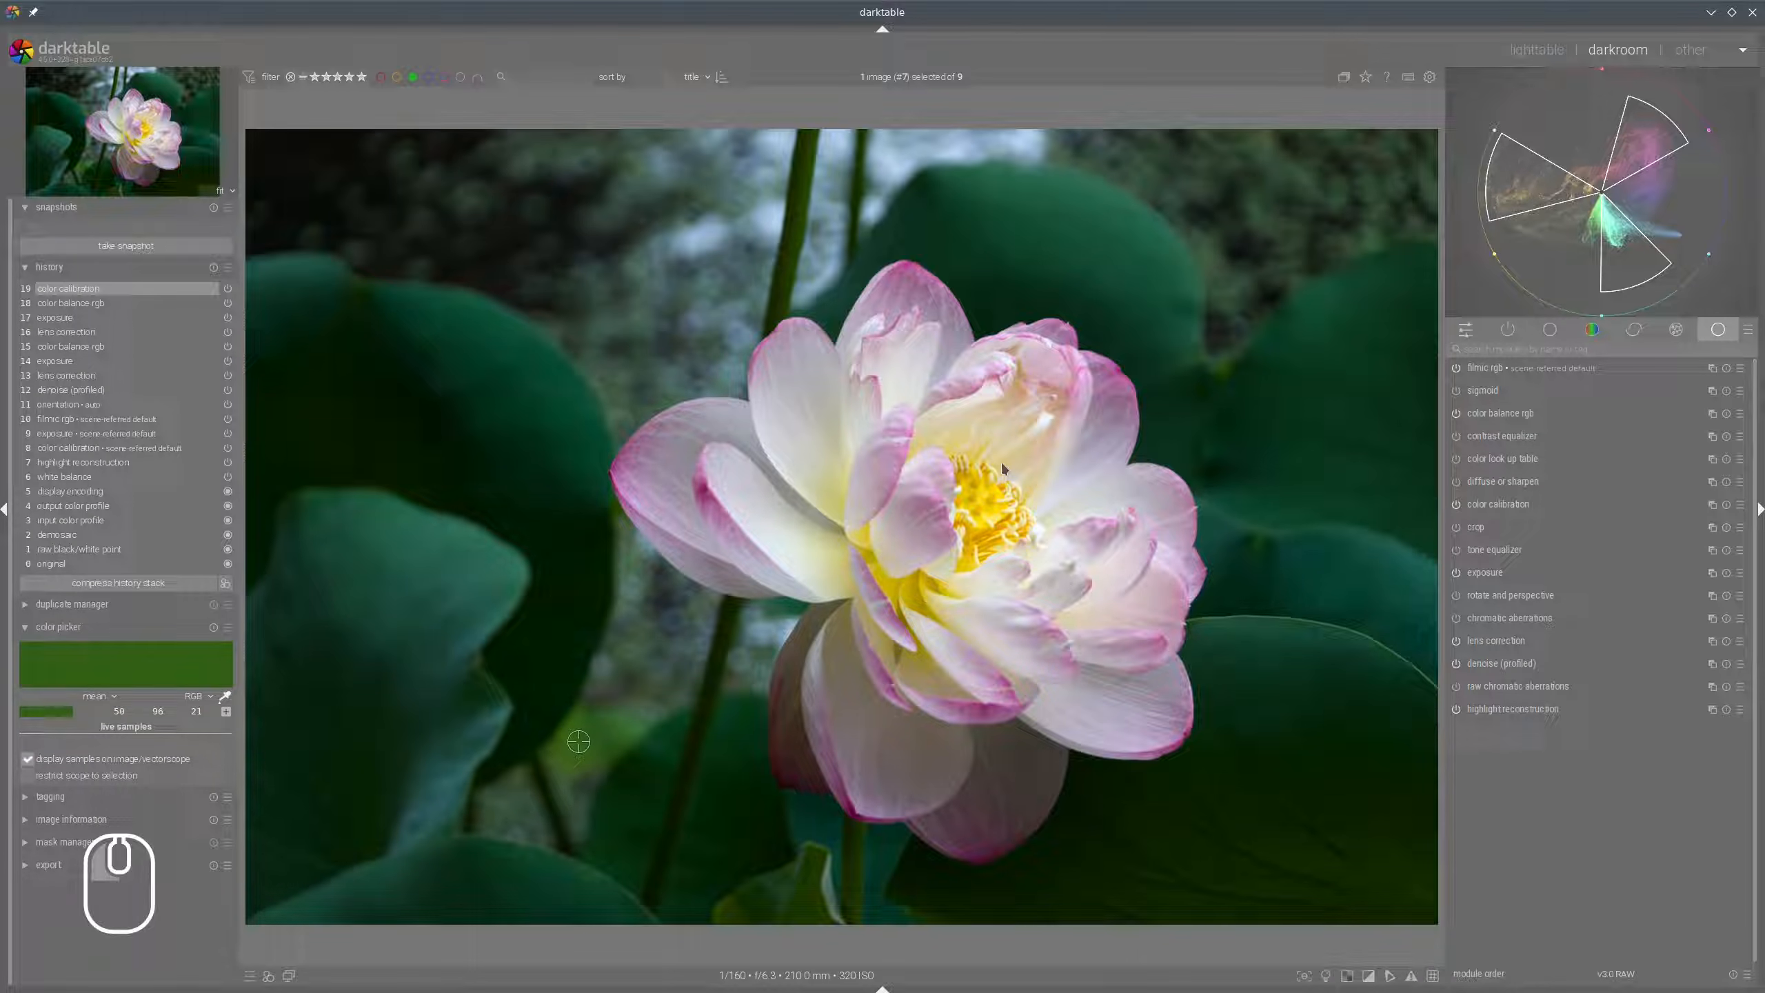
pyautogui.click(993, 516)
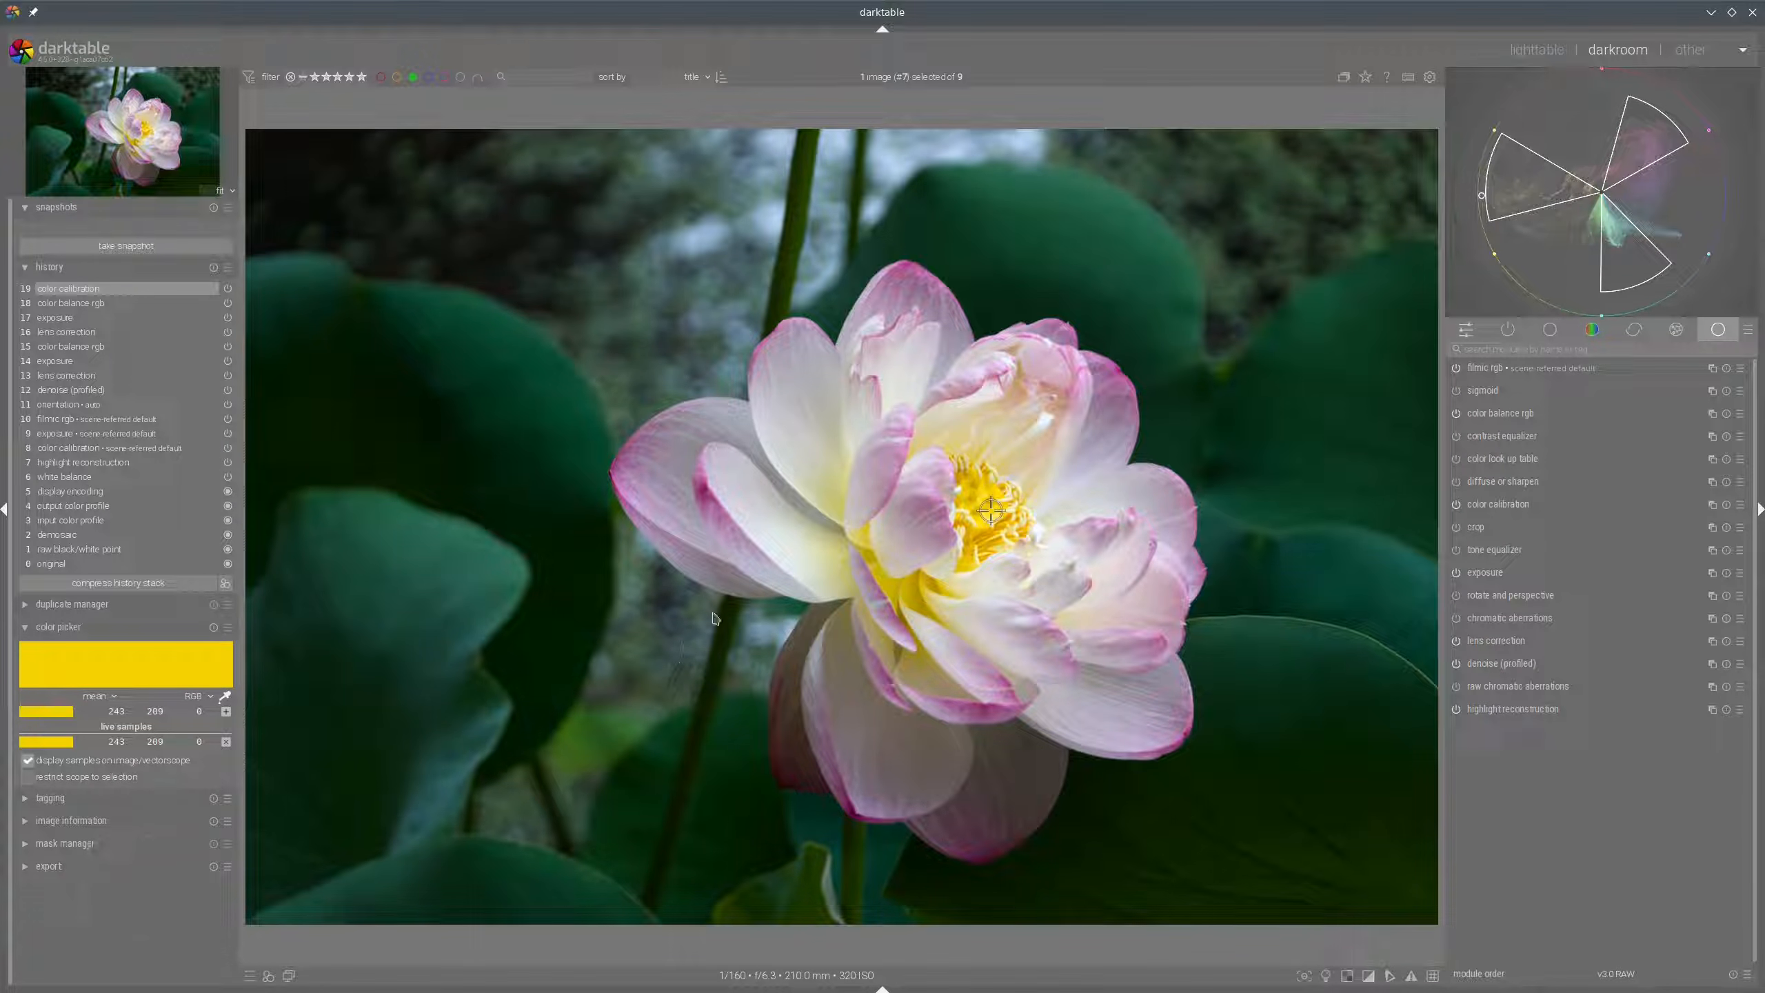
pyautogui.moveTo(1472, 256)
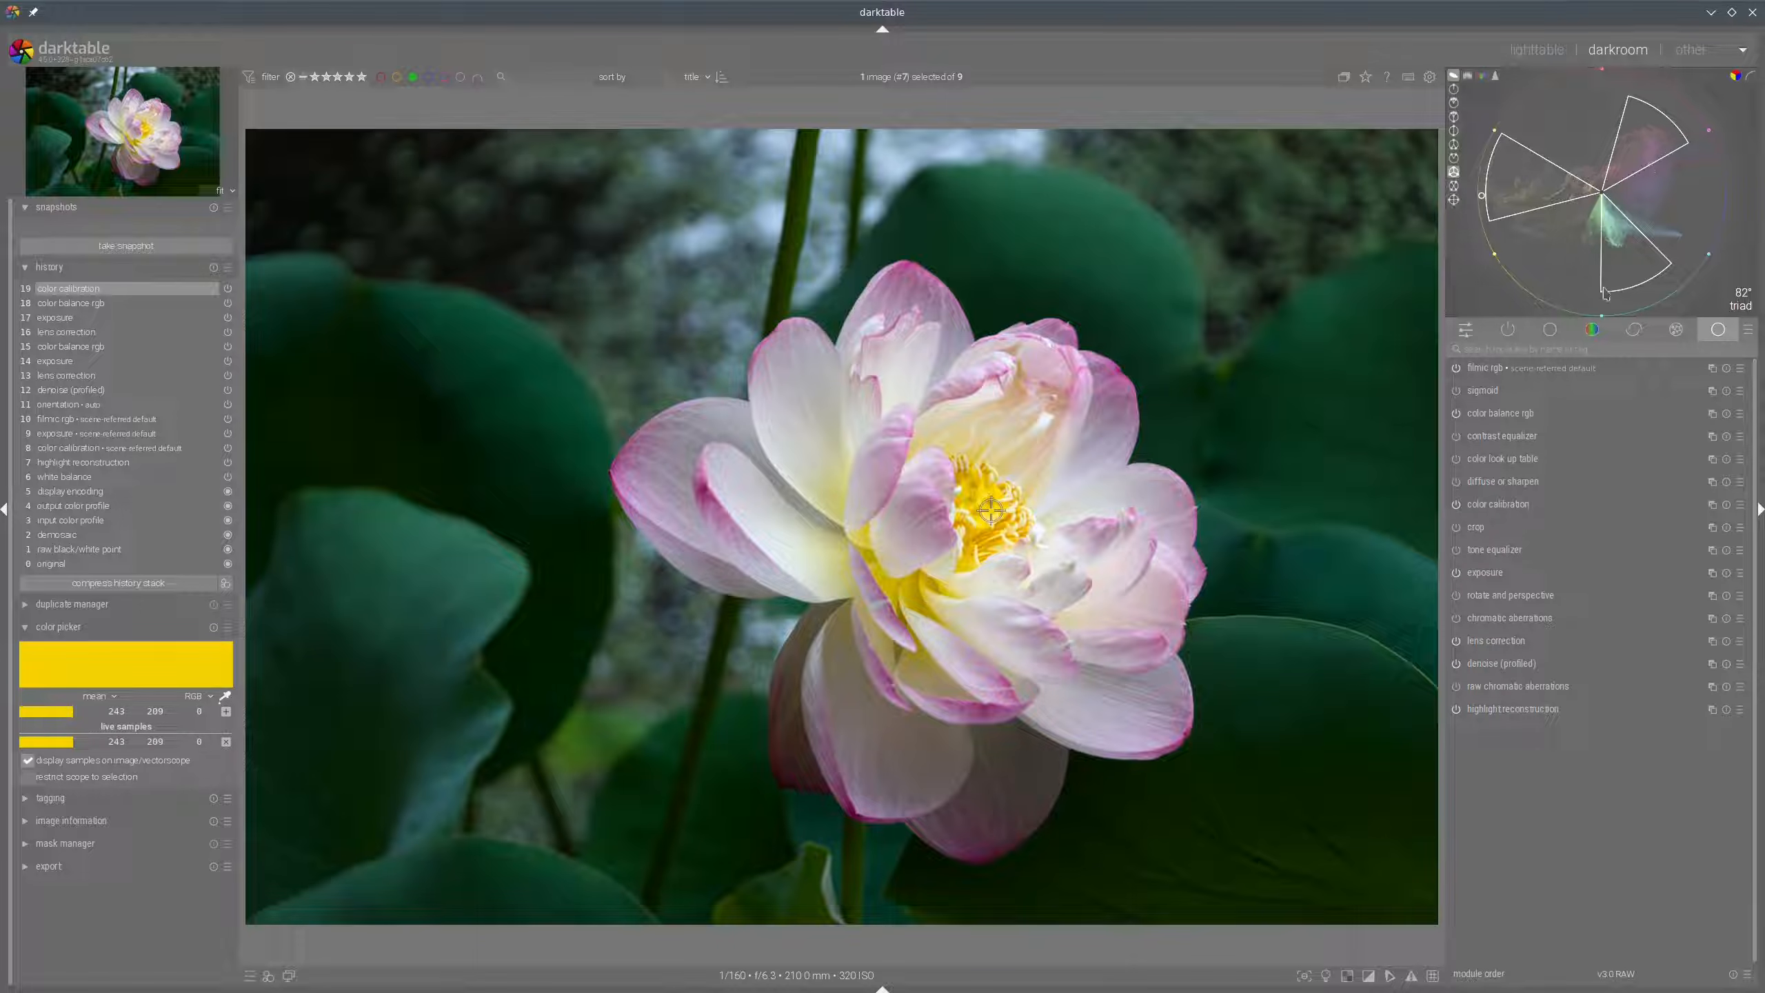
pyautogui.click(567, 753)
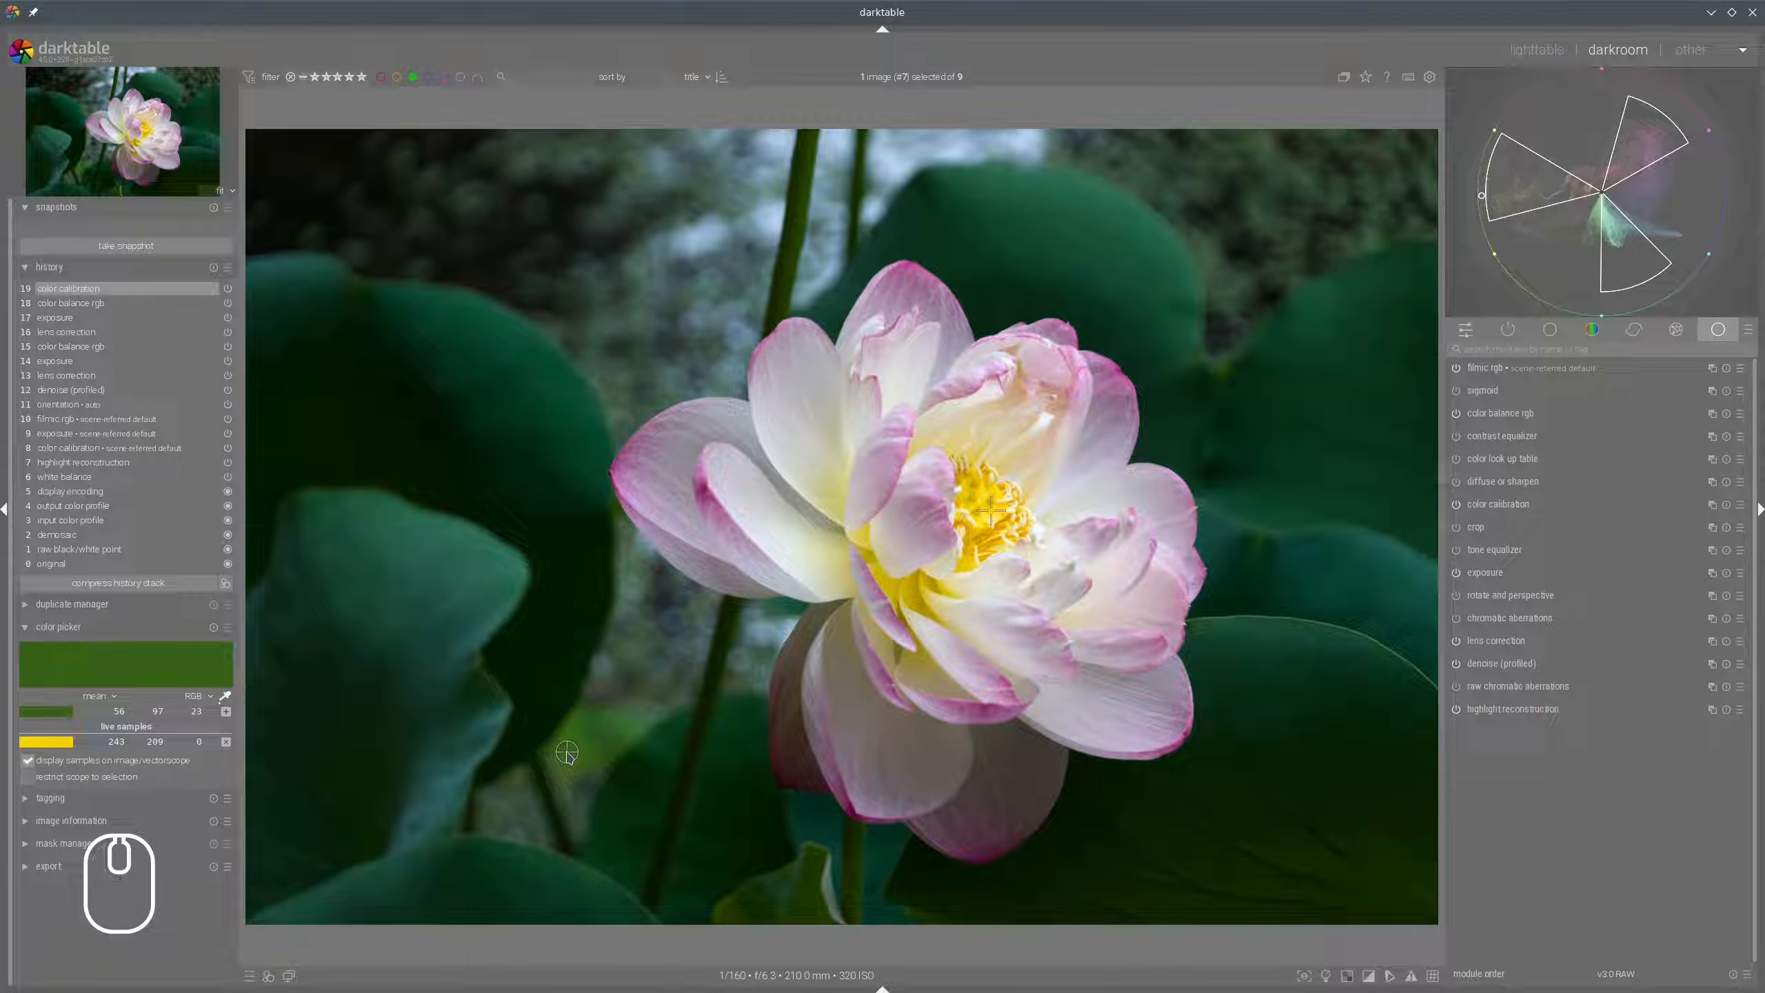
pyautogui.click(226, 711)
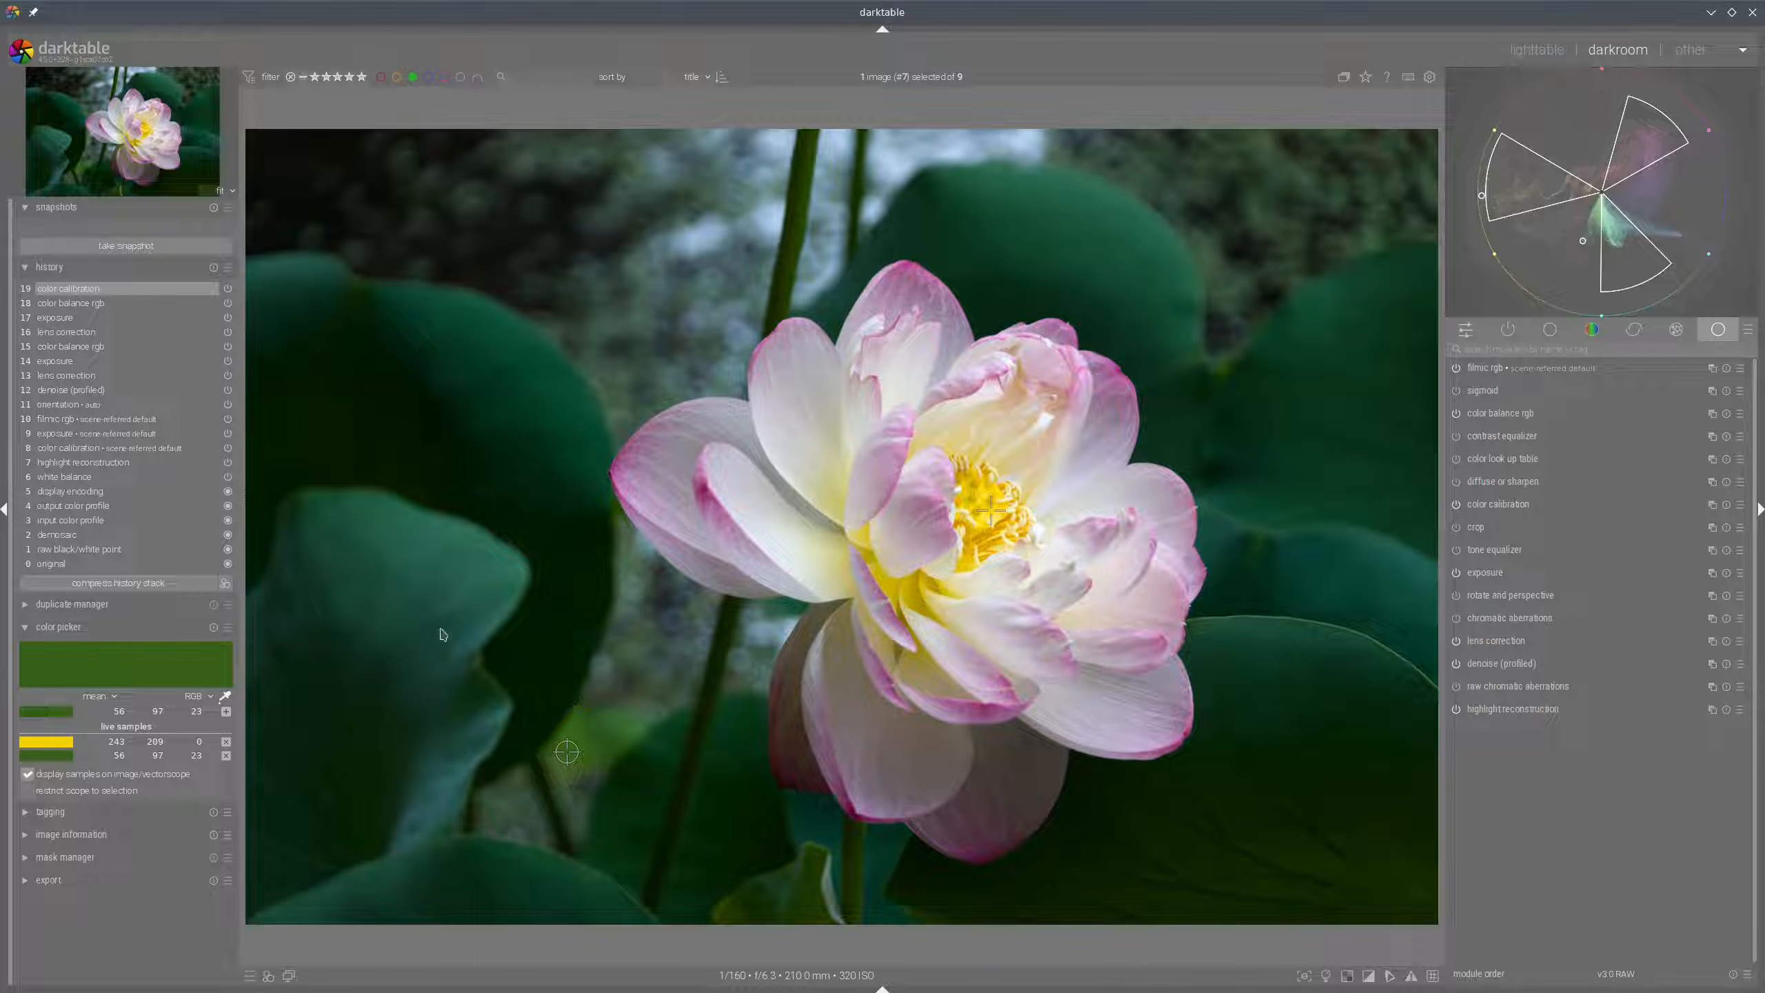
# Add live samples of the dark green leaf edge and the blue-green leaf beside the flower.
pyautogui.click(590, 578)
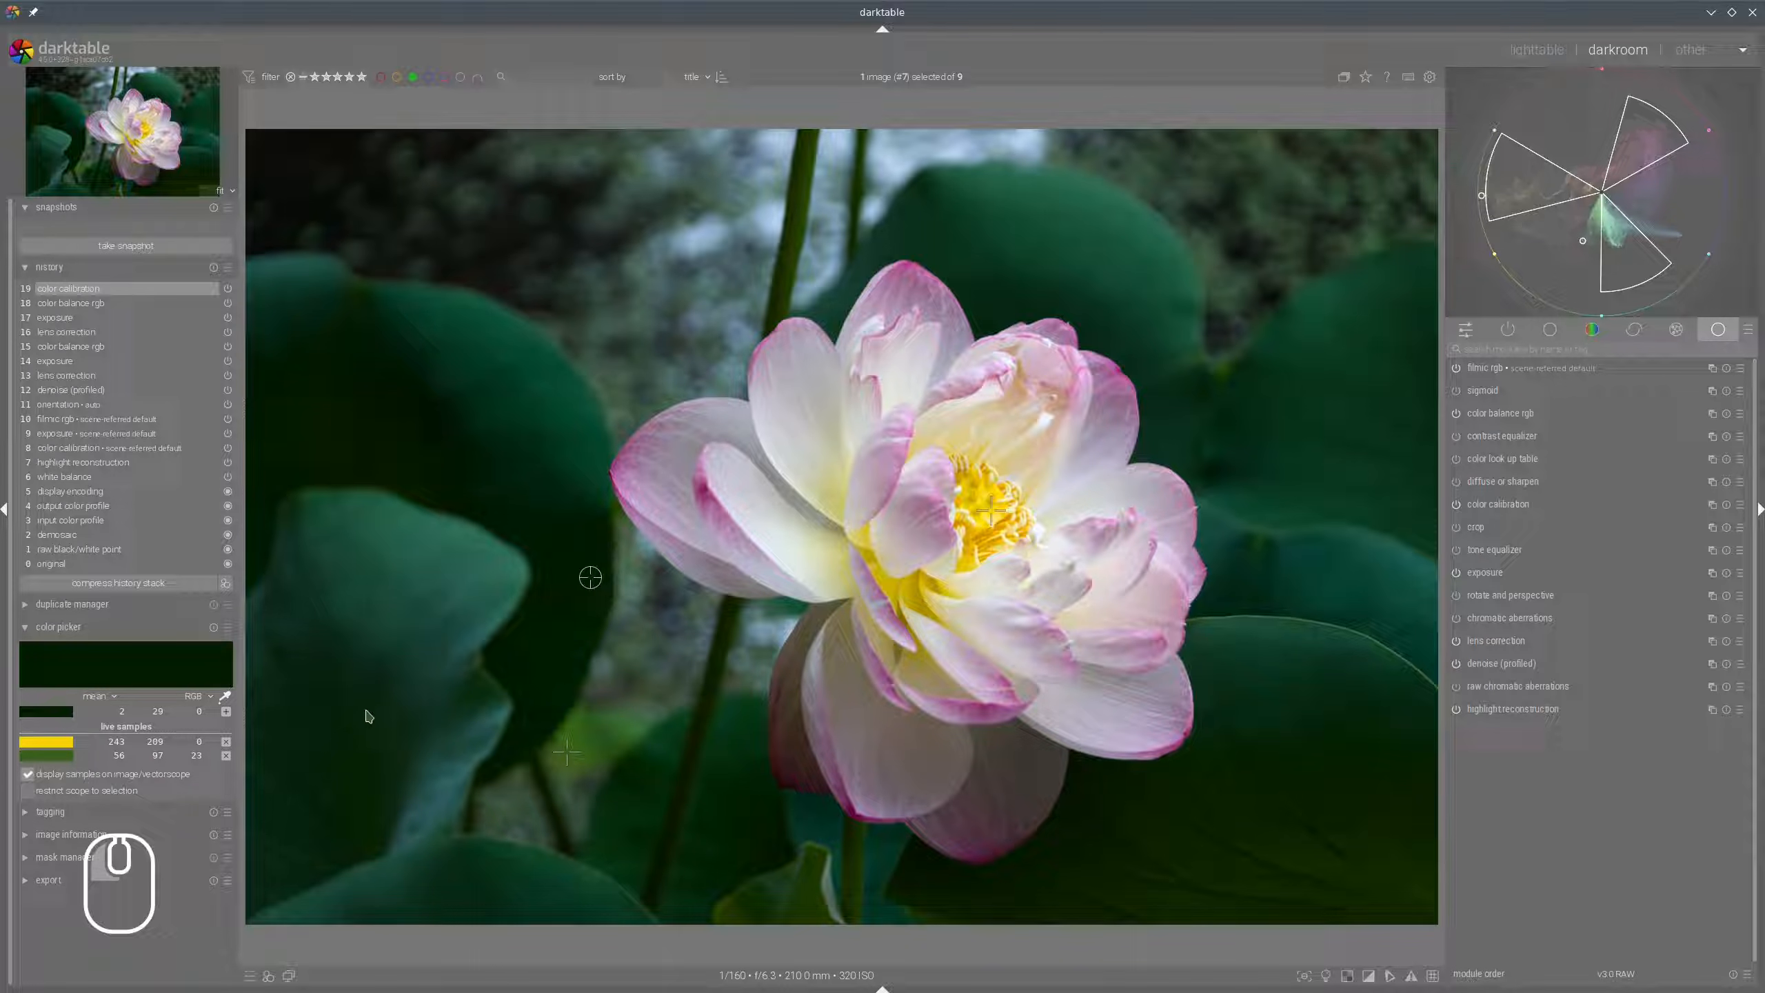
pyautogui.click(227, 711)
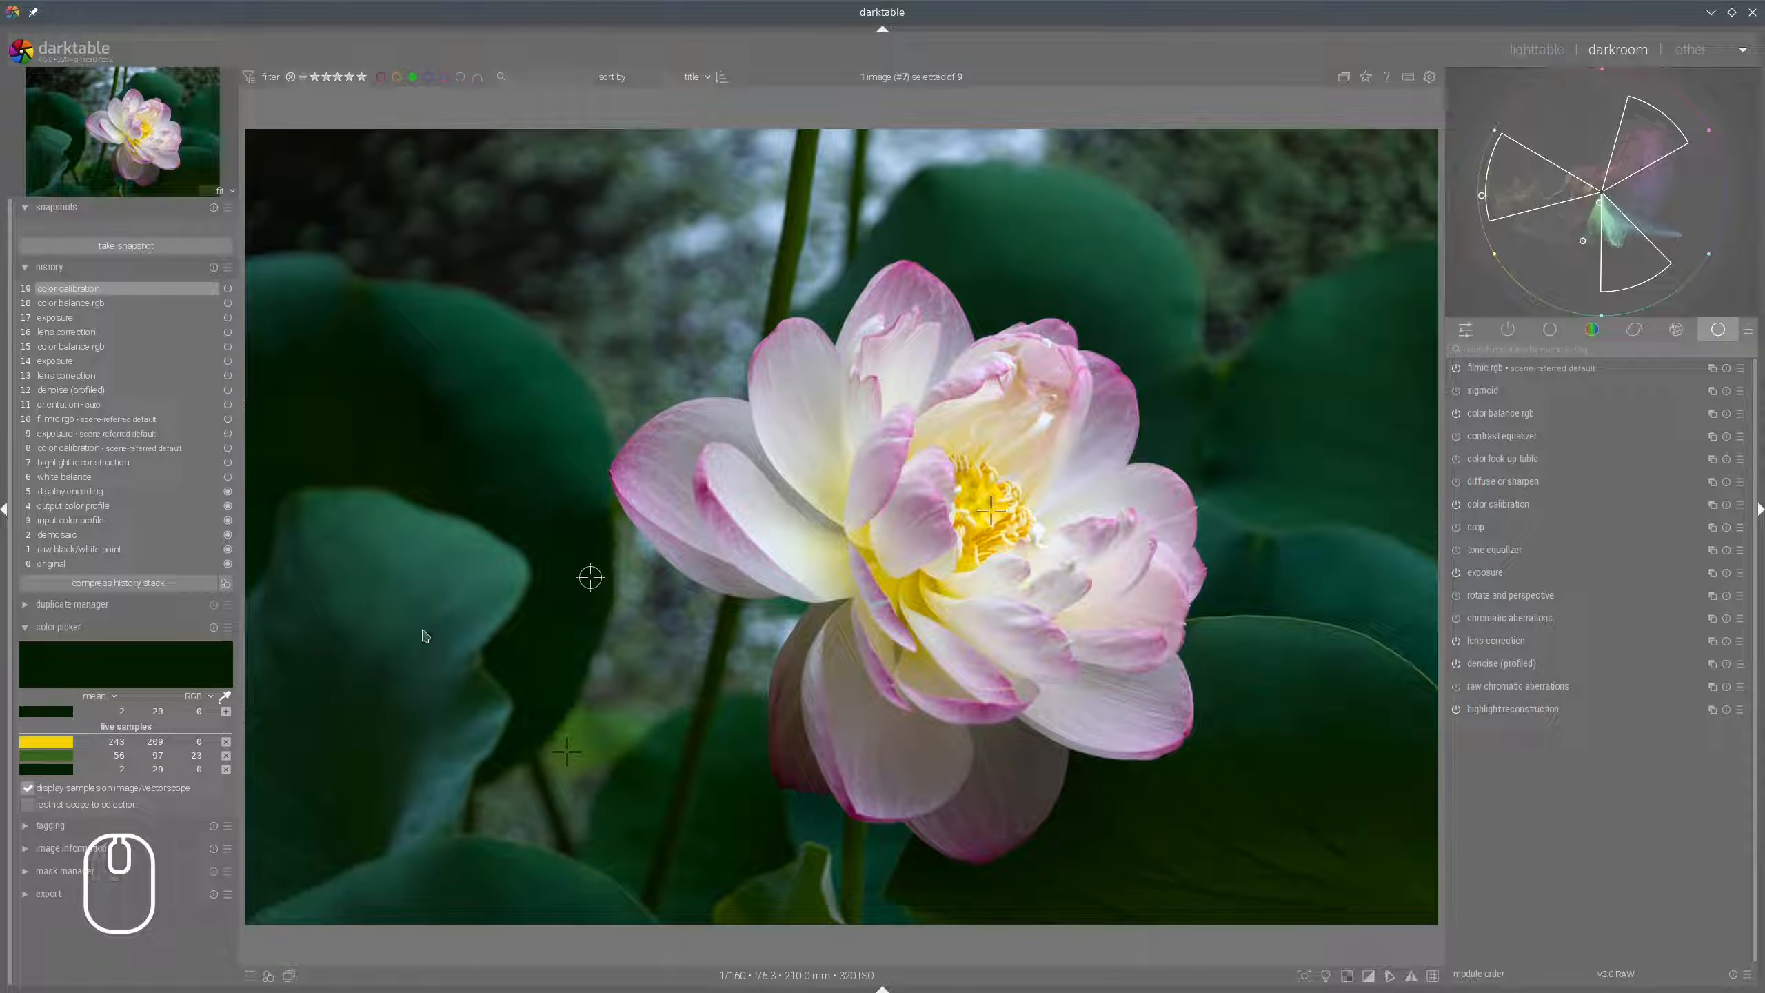
pyautogui.click(453, 591)
pyautogui.click(226, 712)
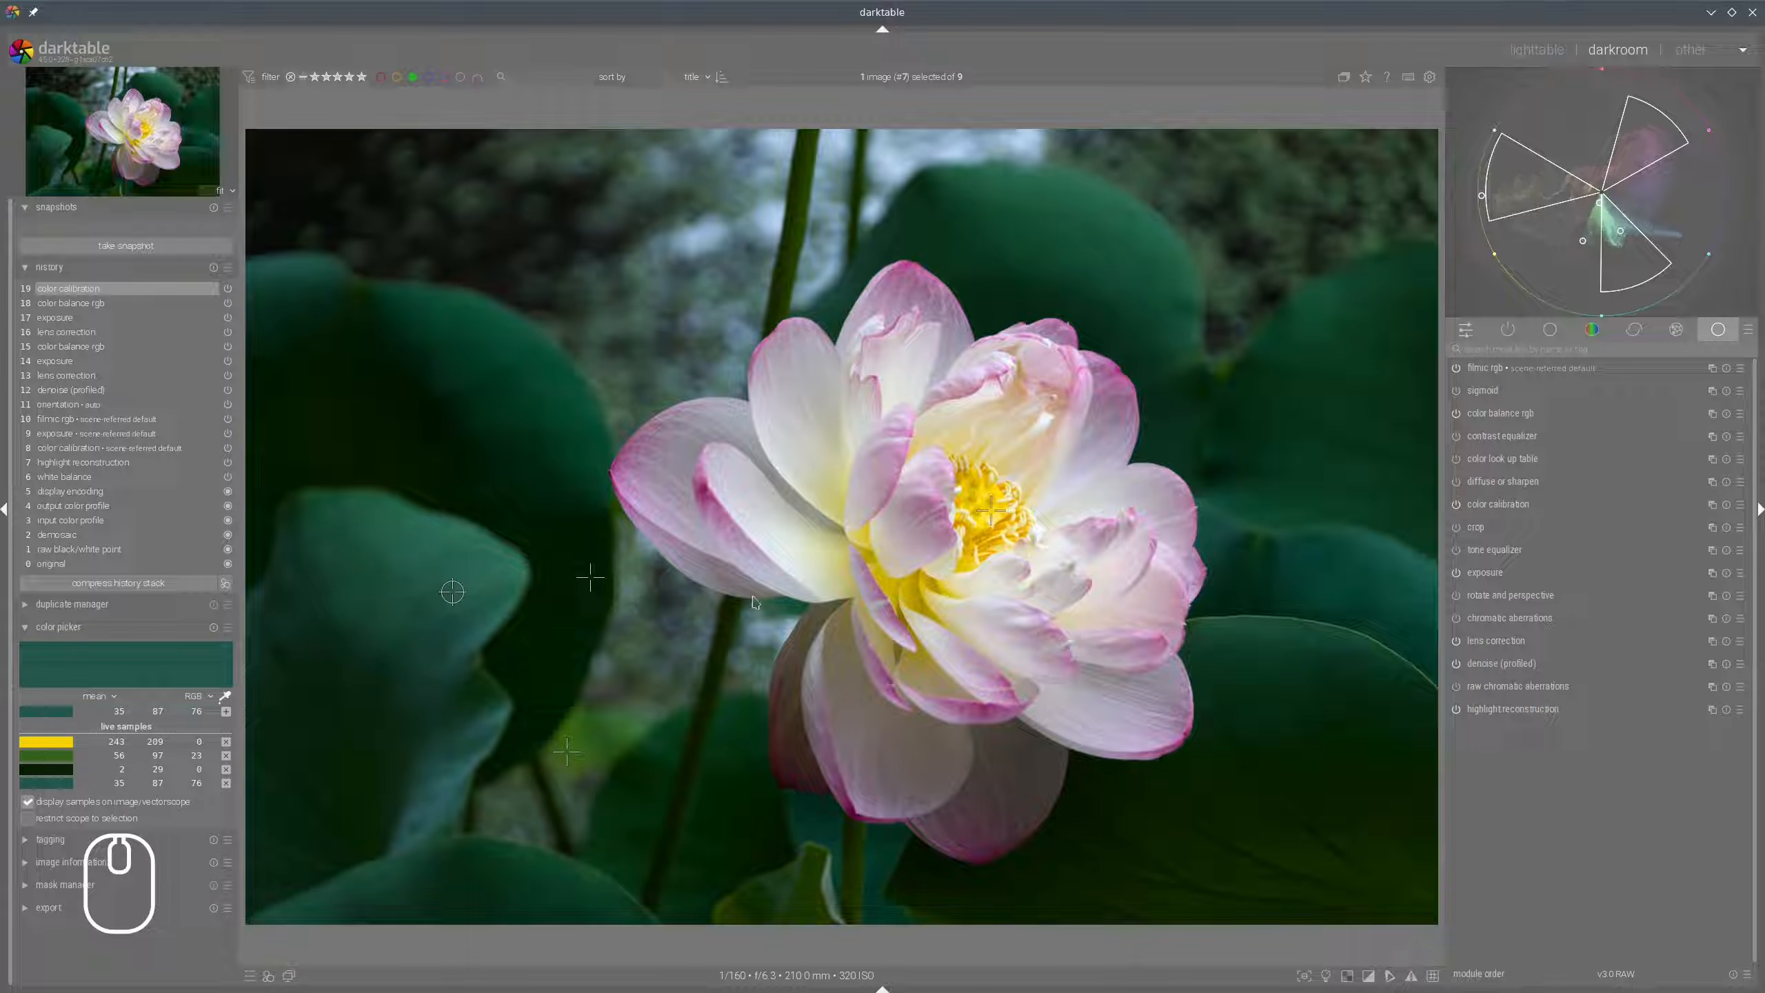
# Add live samples of the pale blue background above the flower and the pink edge of its outermost petal.
pyautogui.click(887, 165)
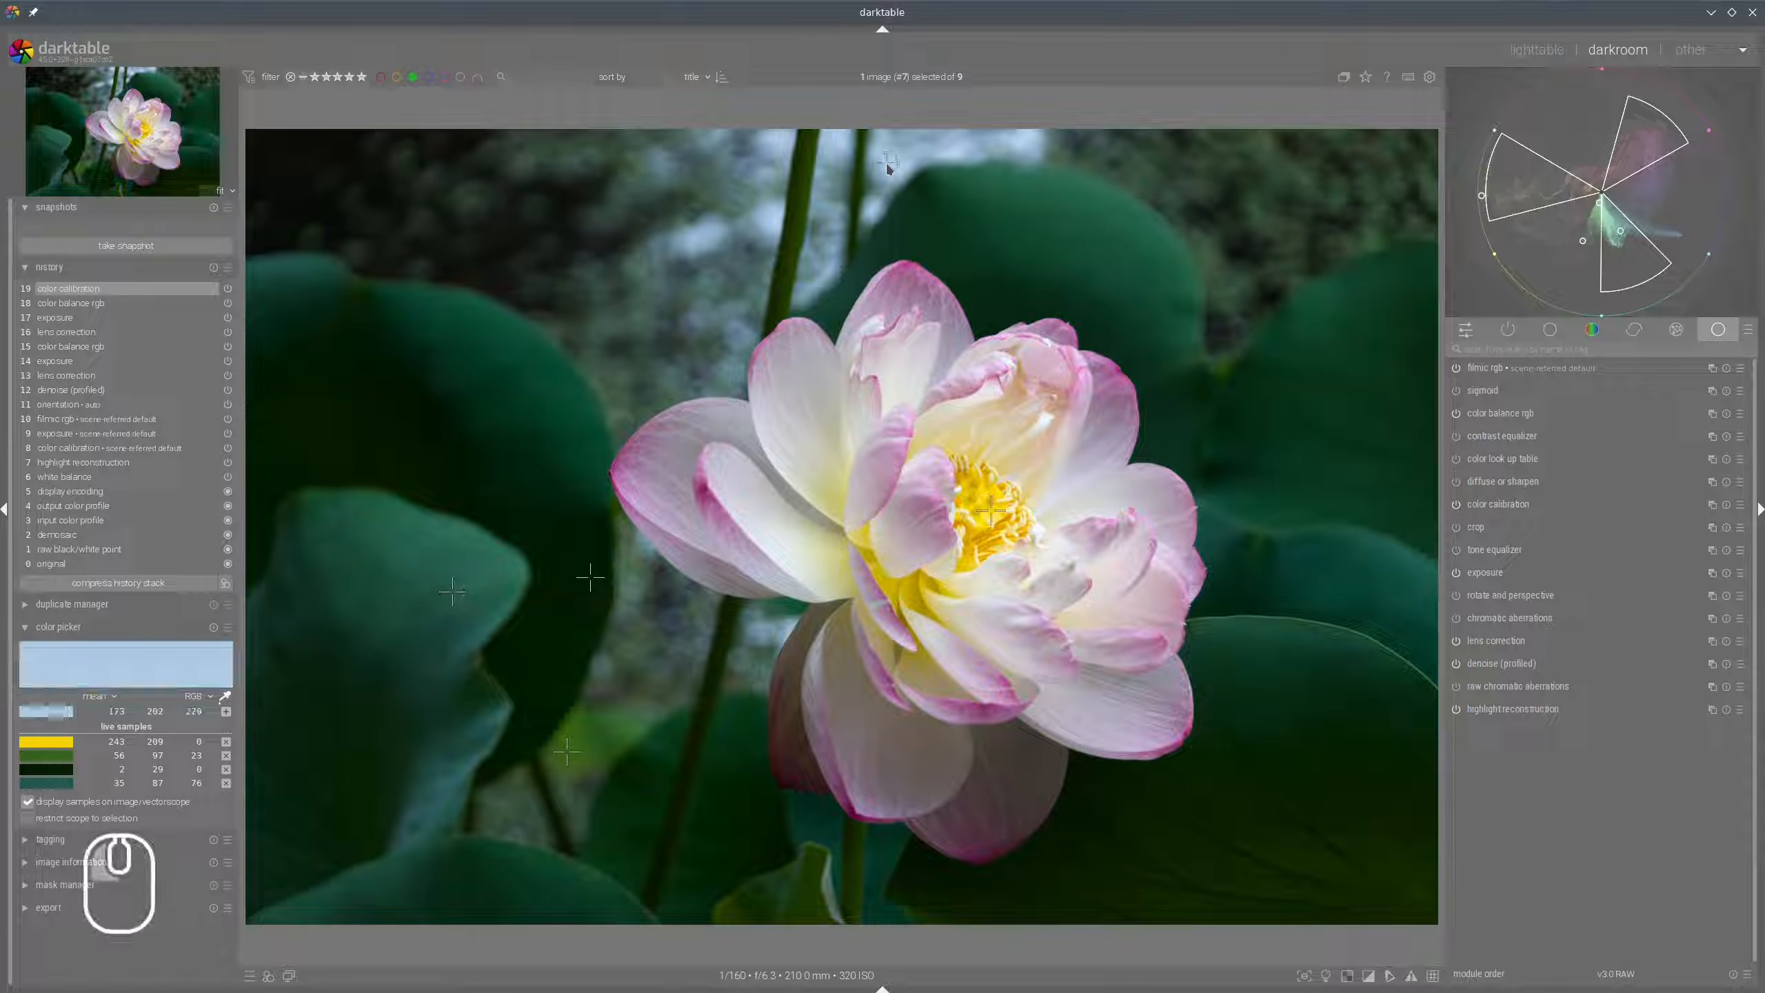
pyautogui.click(226, 712)
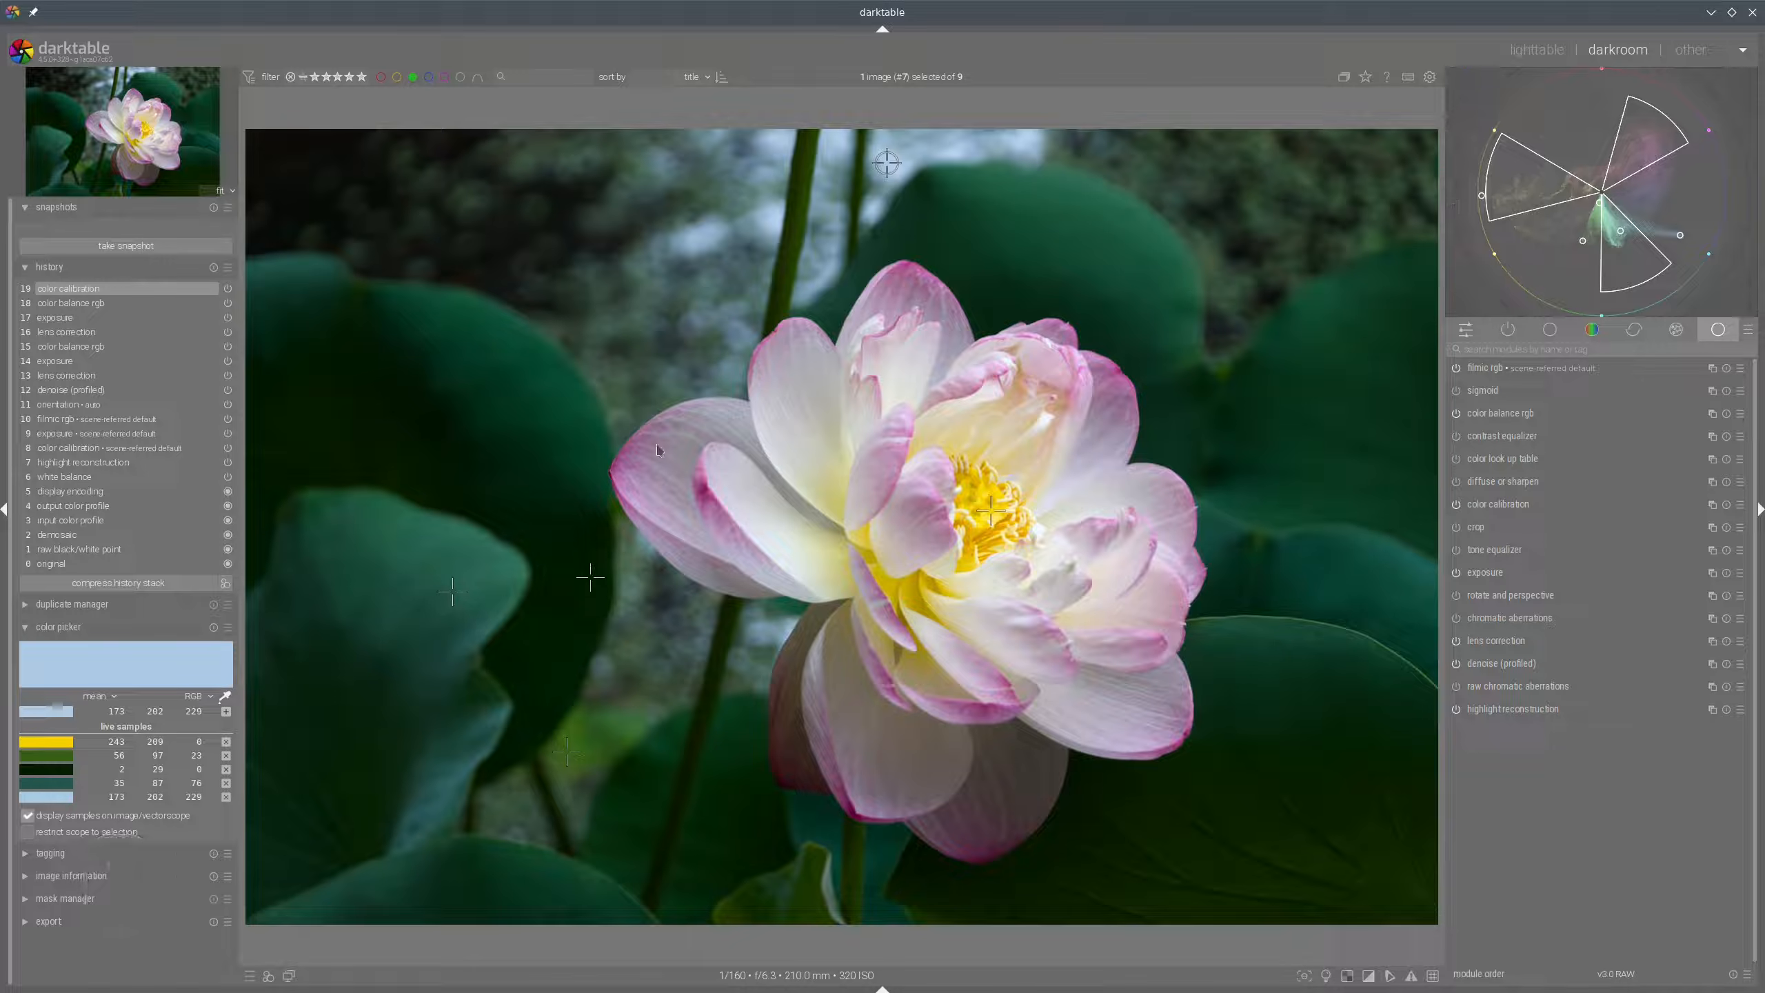
pyautogui.click(621, 466)
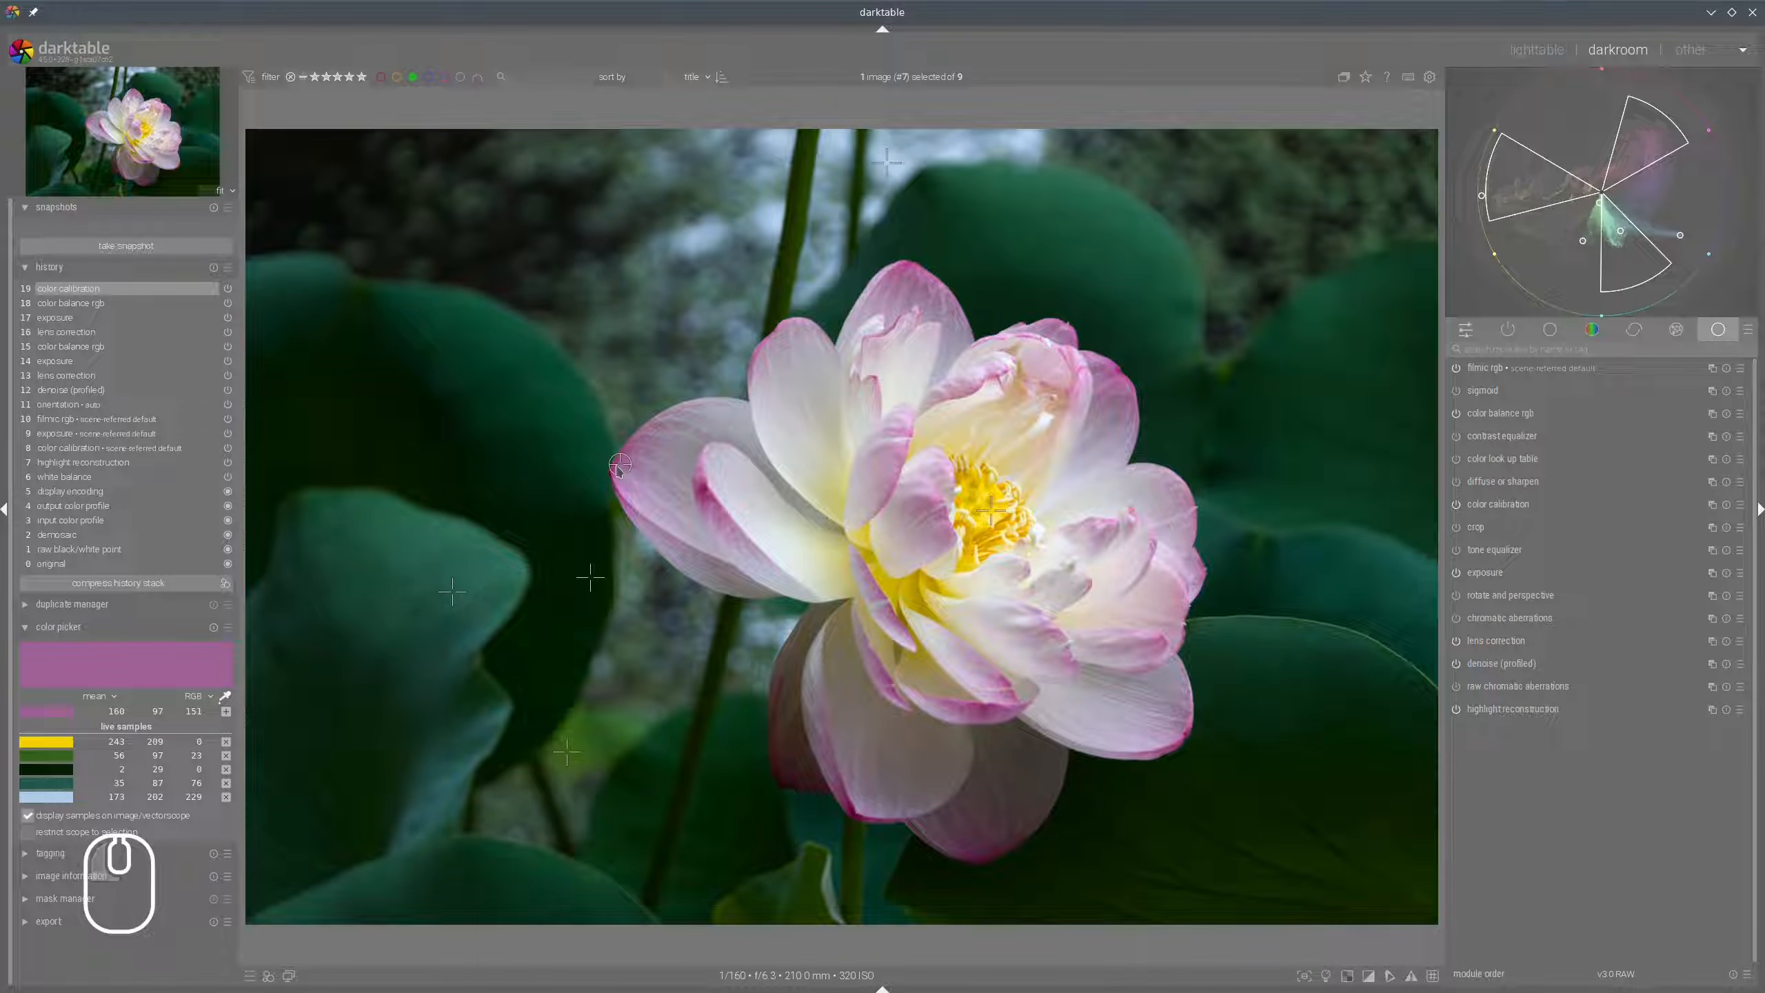
pyautogui.click(226, 712)
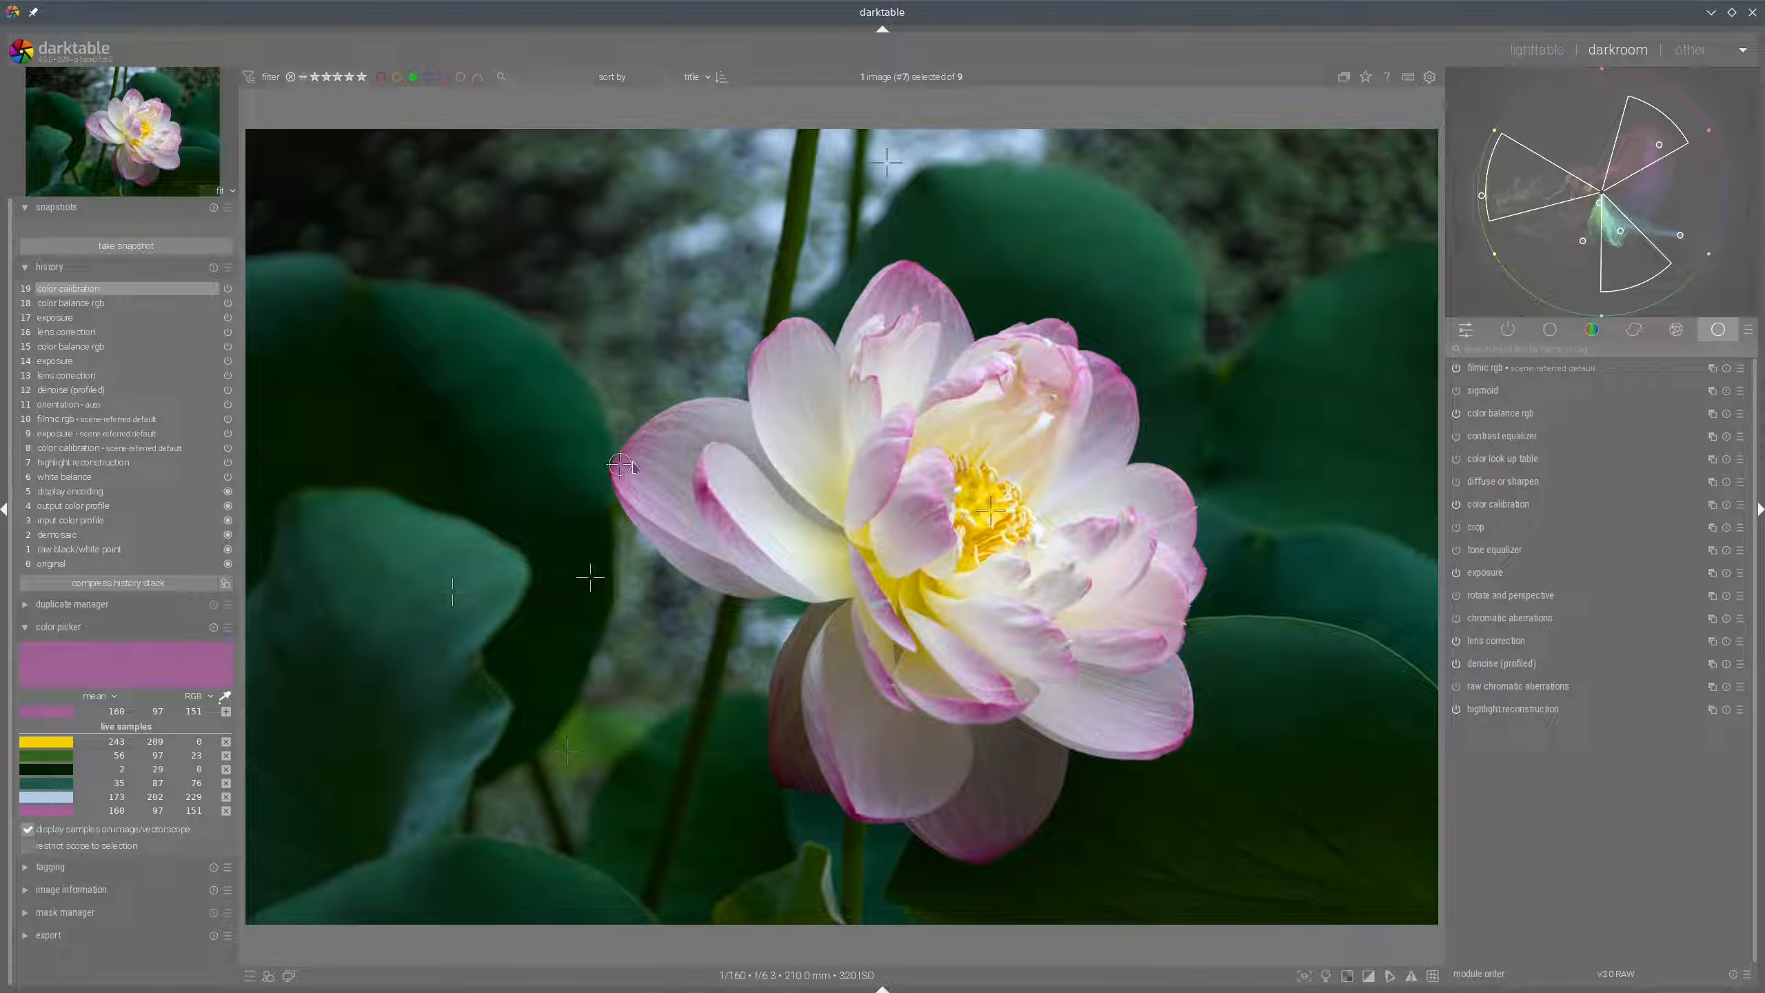
# Pick the pale petal on the flower's near side, restrict the scope to the selection, and add its color as a live sample.
pyautogui.click(687, 522)
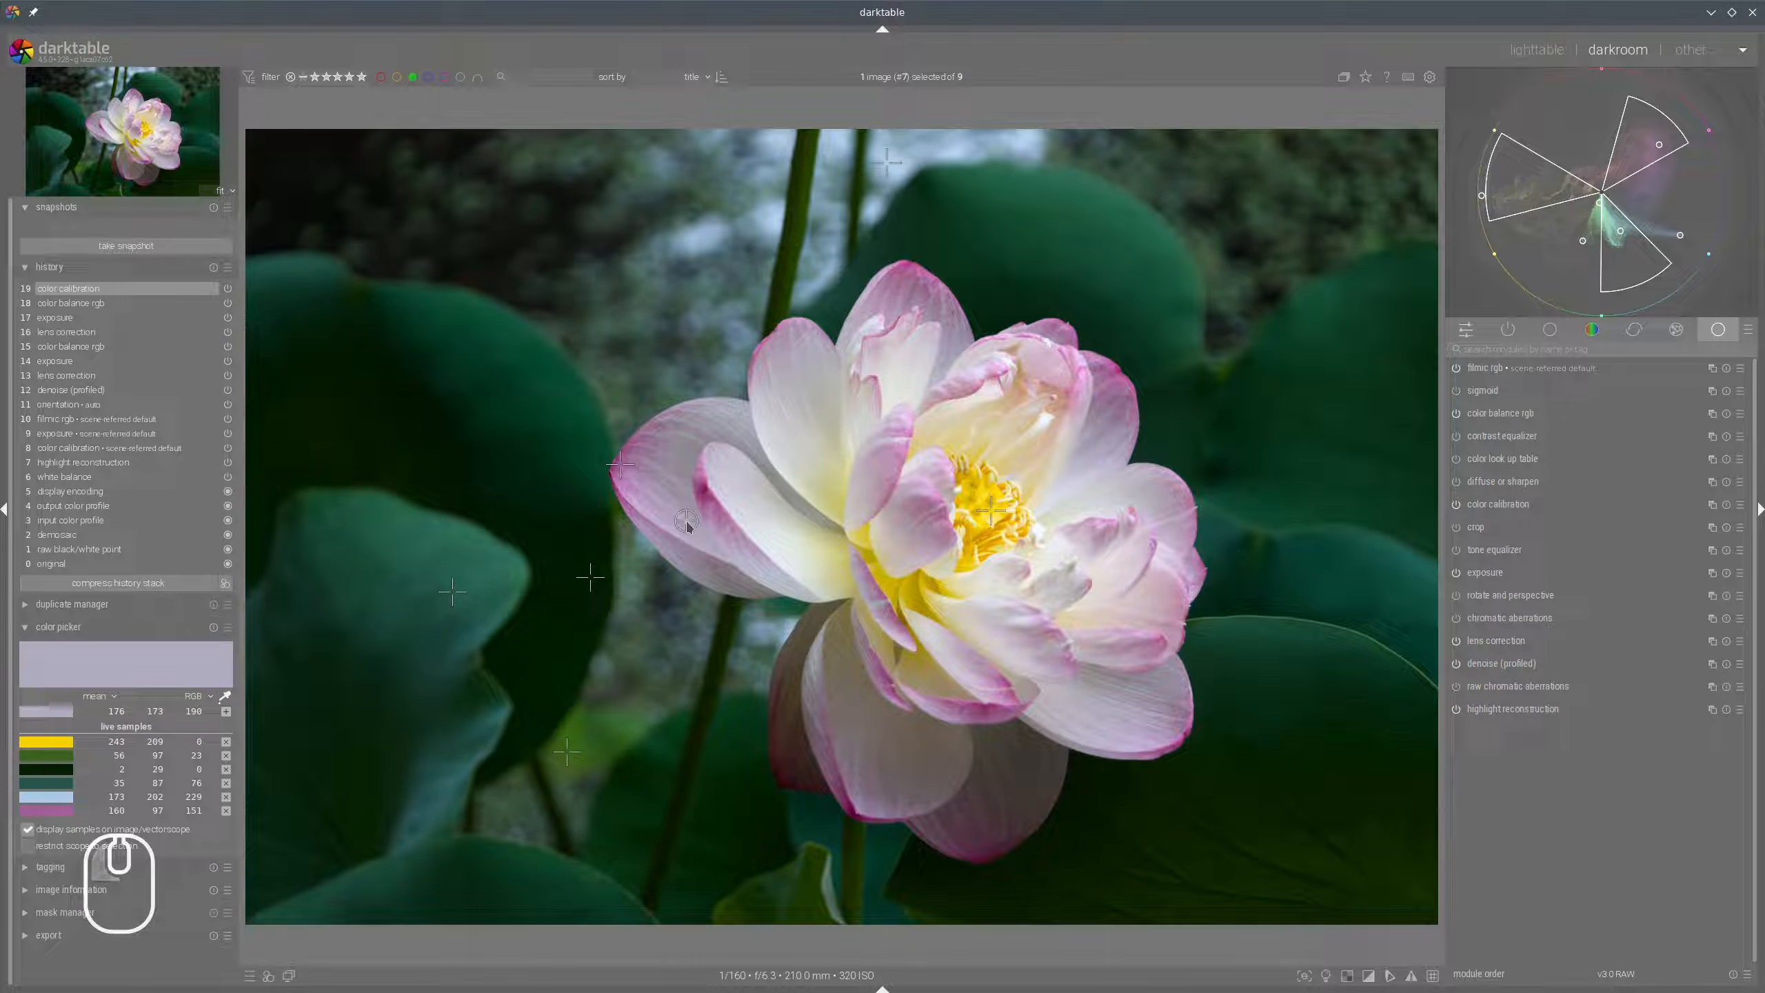
pyautogui.click(744, 508)
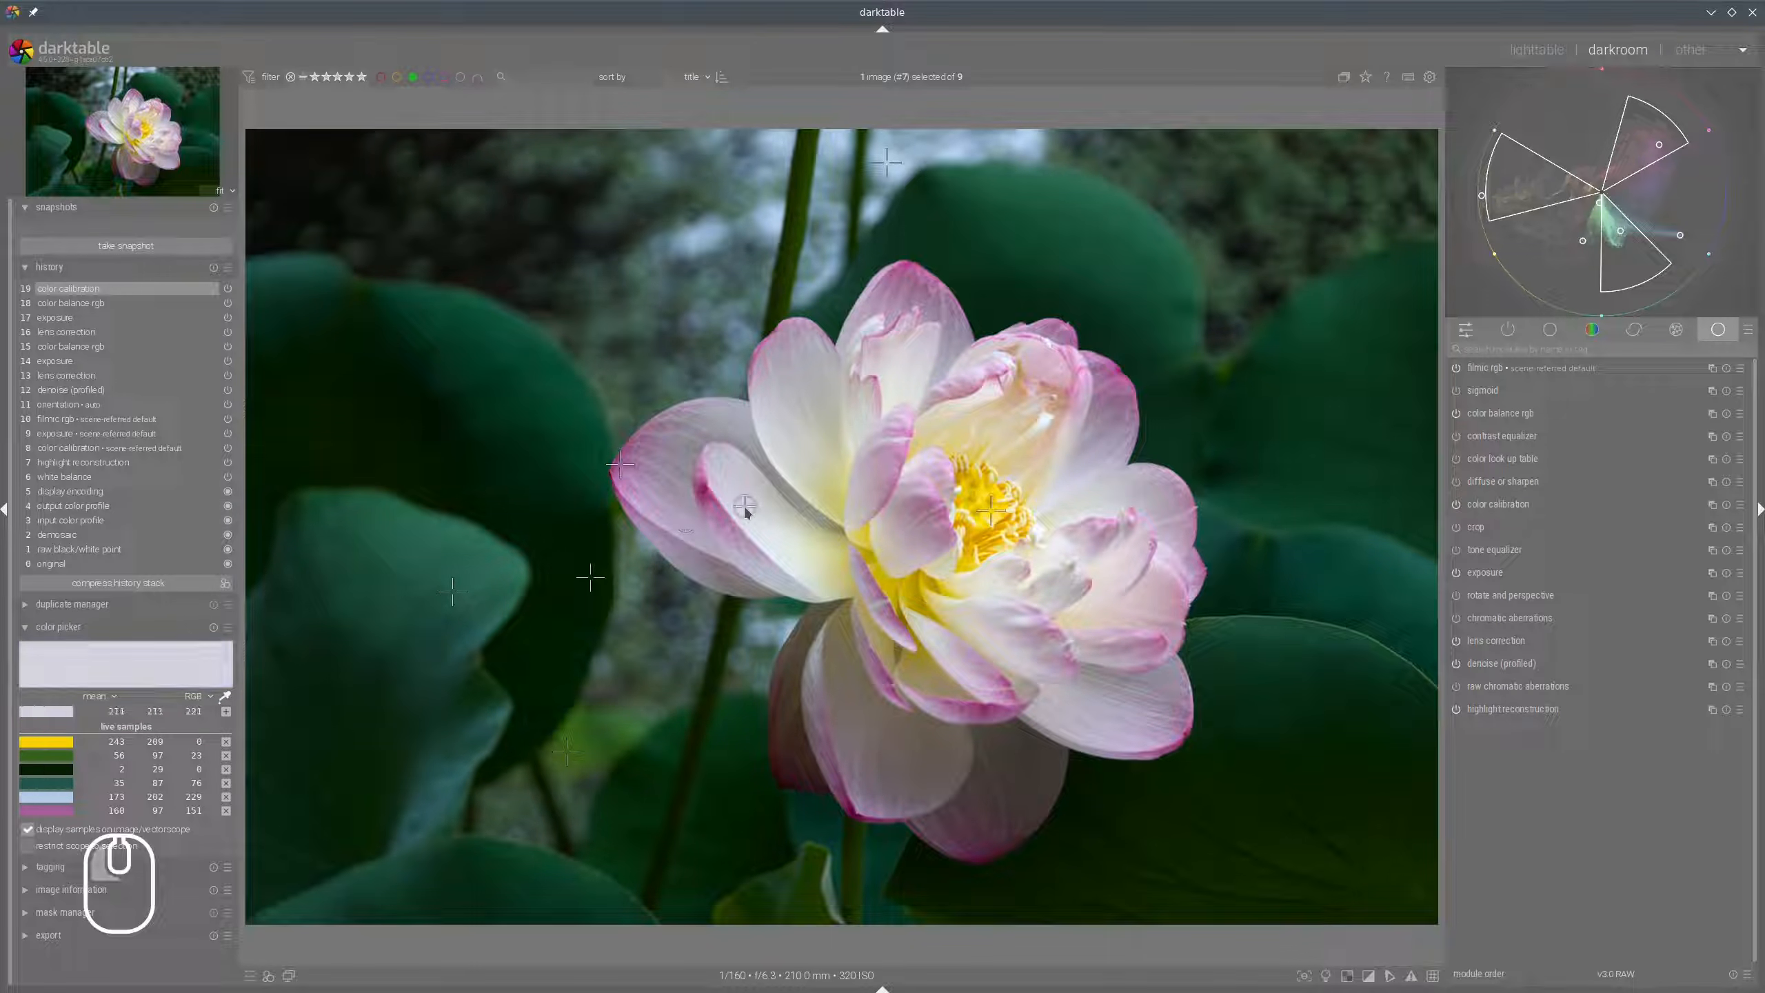
pyautogui.click(28, 845)
pyautogui.moveTo(1651, 156)
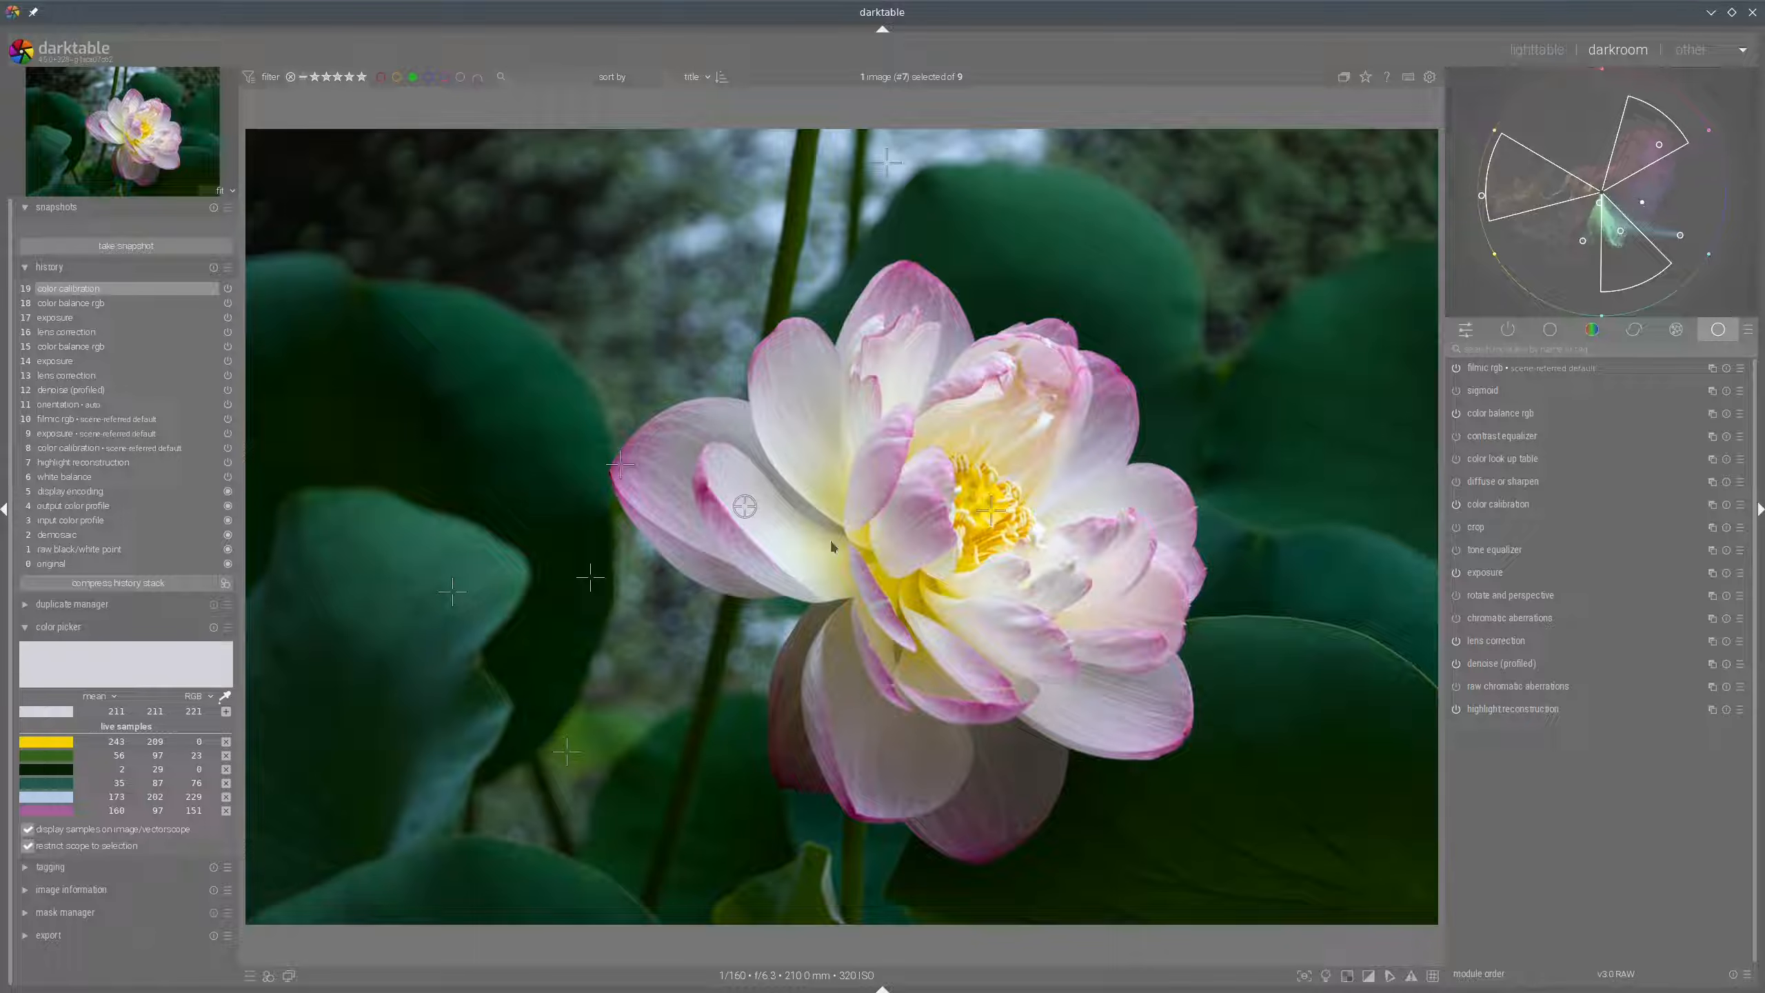
pyautogui.moveTo(1695, 227)
pyautogui.click(226, 713)
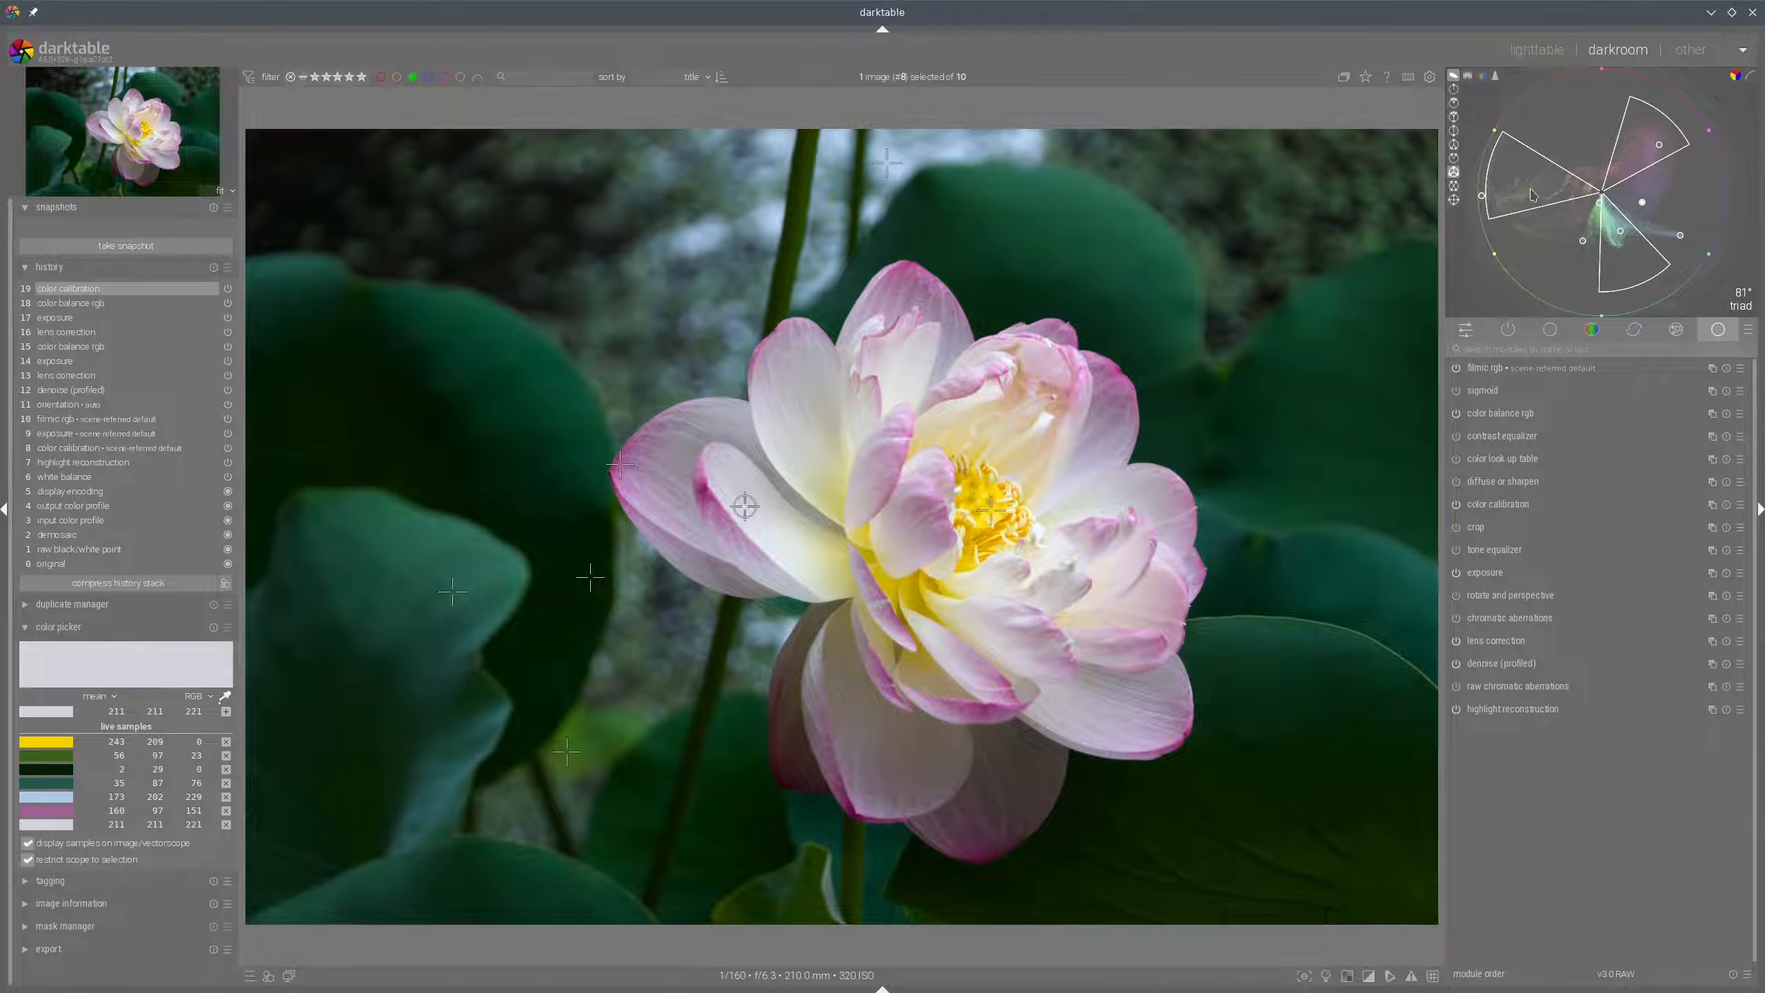
# Fine-rotate the triad harmony guide on the vectorscope to 86°.
pyautogui.keyDown('ctrl'); pyautogui.scroll(-2, 1527, 189); pyautogui.keyUp('ctrl')
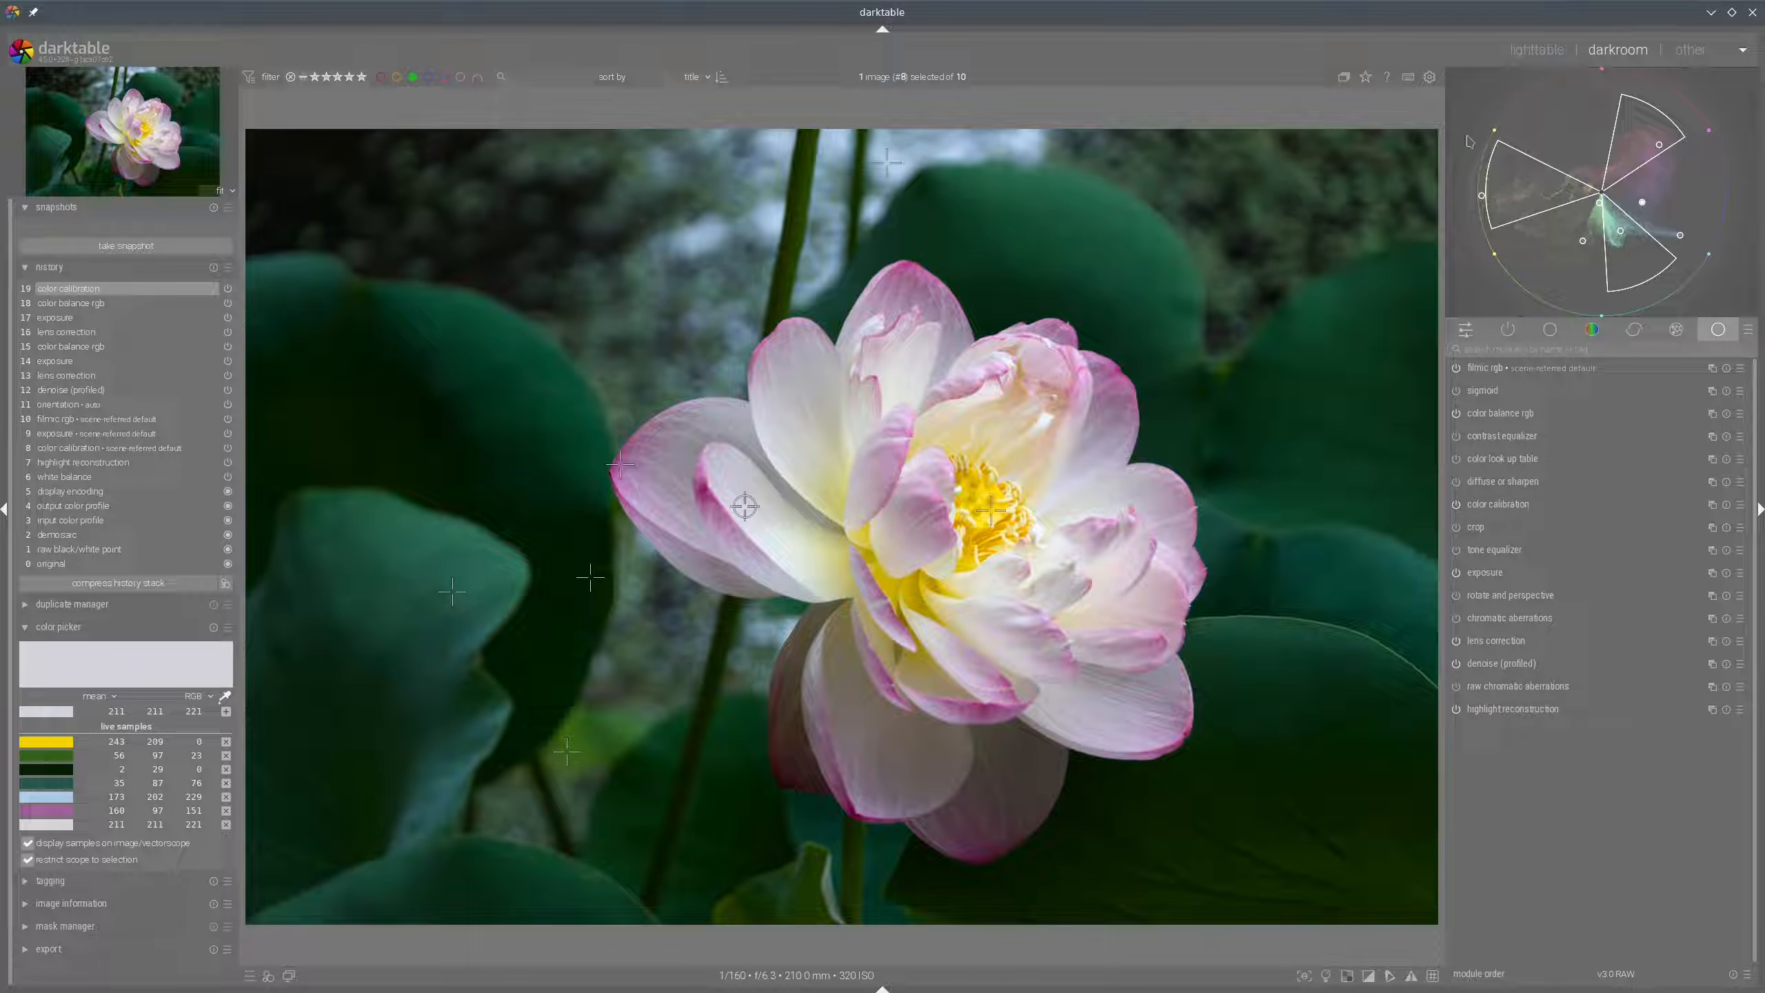
pyautogui.moveTo(1618, 188)
pyautogui.mouseDown()
pyautogui.moveTo(1568, 225)
pyautogui.moveTo(1652, 271)
pyautogui.moveTo(1690, 211)
pyautogui.moveTo(1606, 196)
pyautogui.mouseUp()
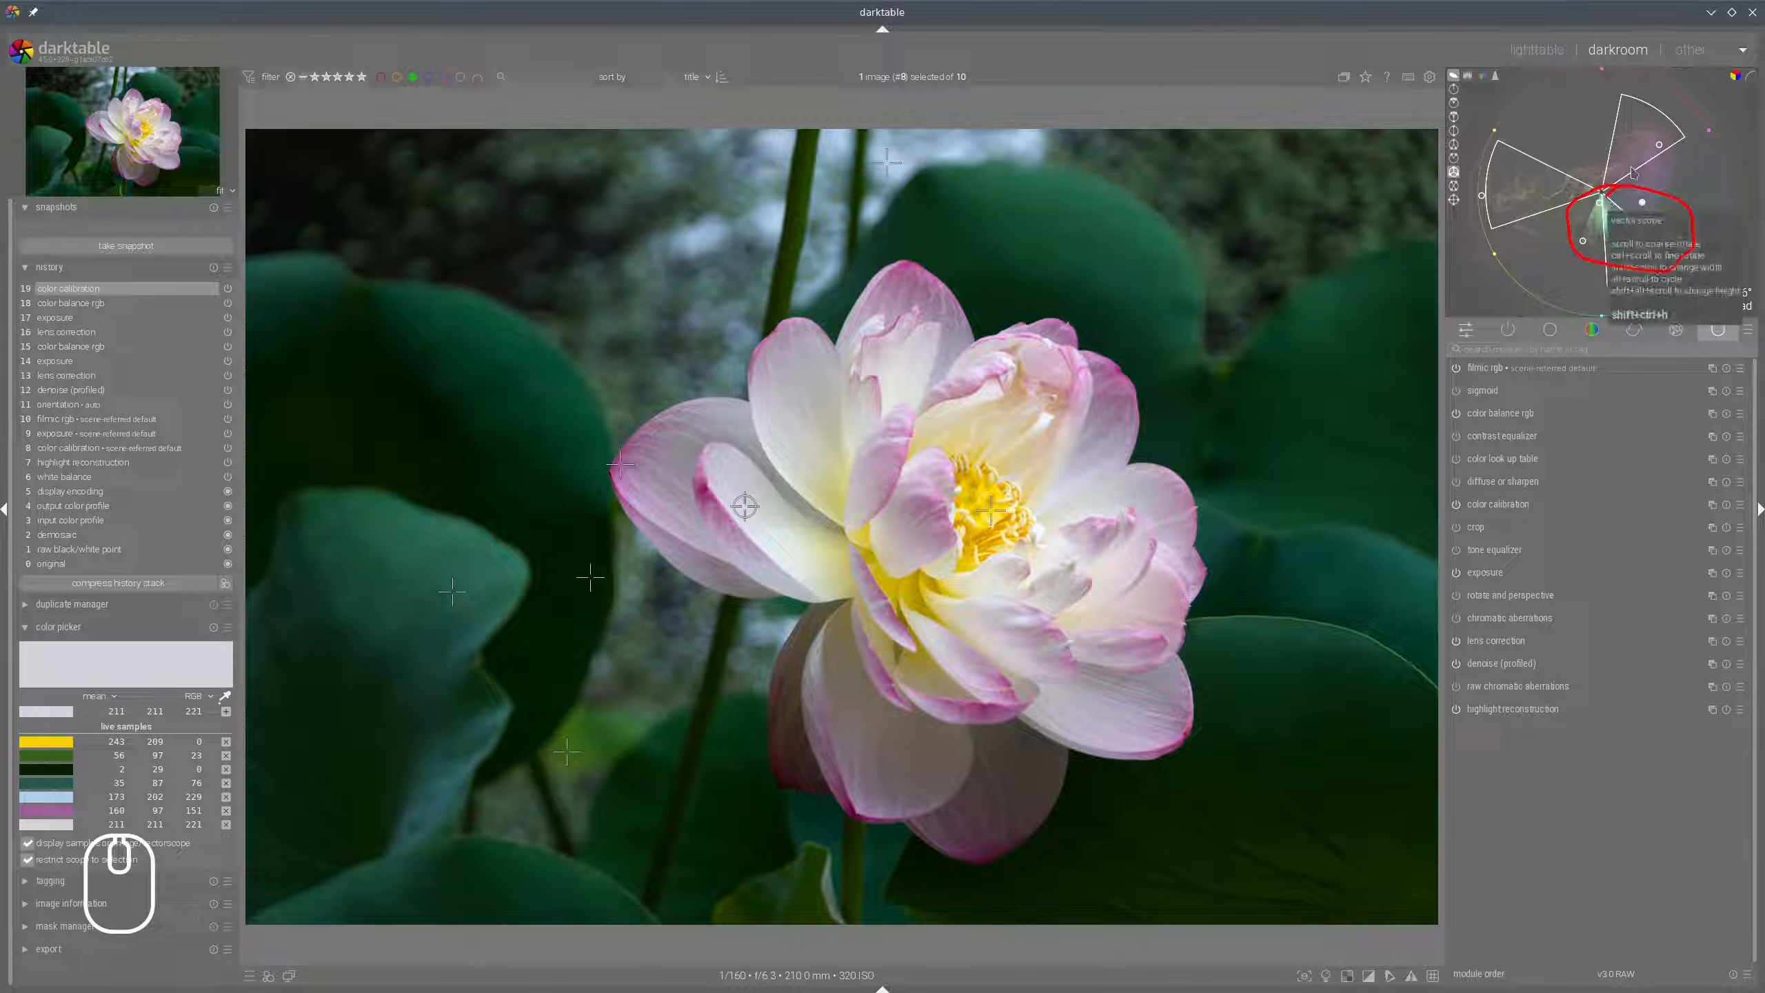
pyautogui.press('shift+super+F11')
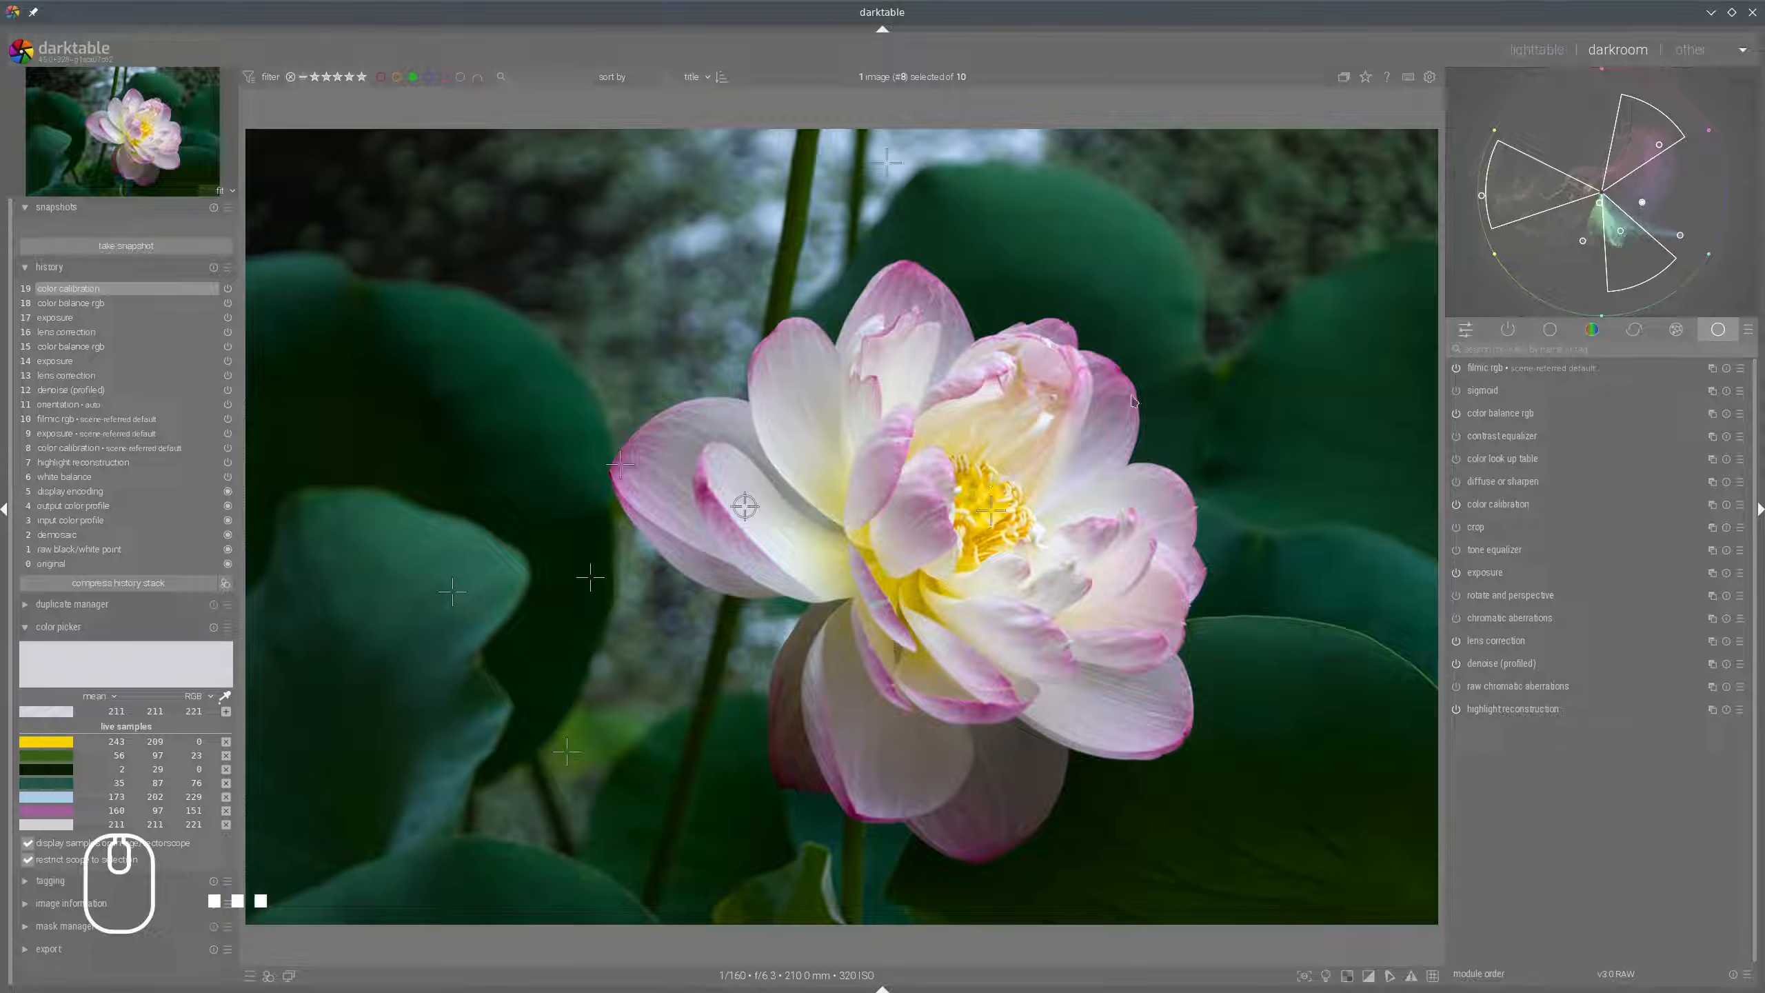
pyautogui.moveTo(1597, 187)
pyautogui.mouseDown()
pyautogui.moveTo(1572, 243)
pyautogui.moveTo(1569, 192)
pyautogui.mouseUp()
# Create a new color calibration instance with a drawn and parametric mask, showing the hue channel for masking.
pyautogui.click(1712, 505)
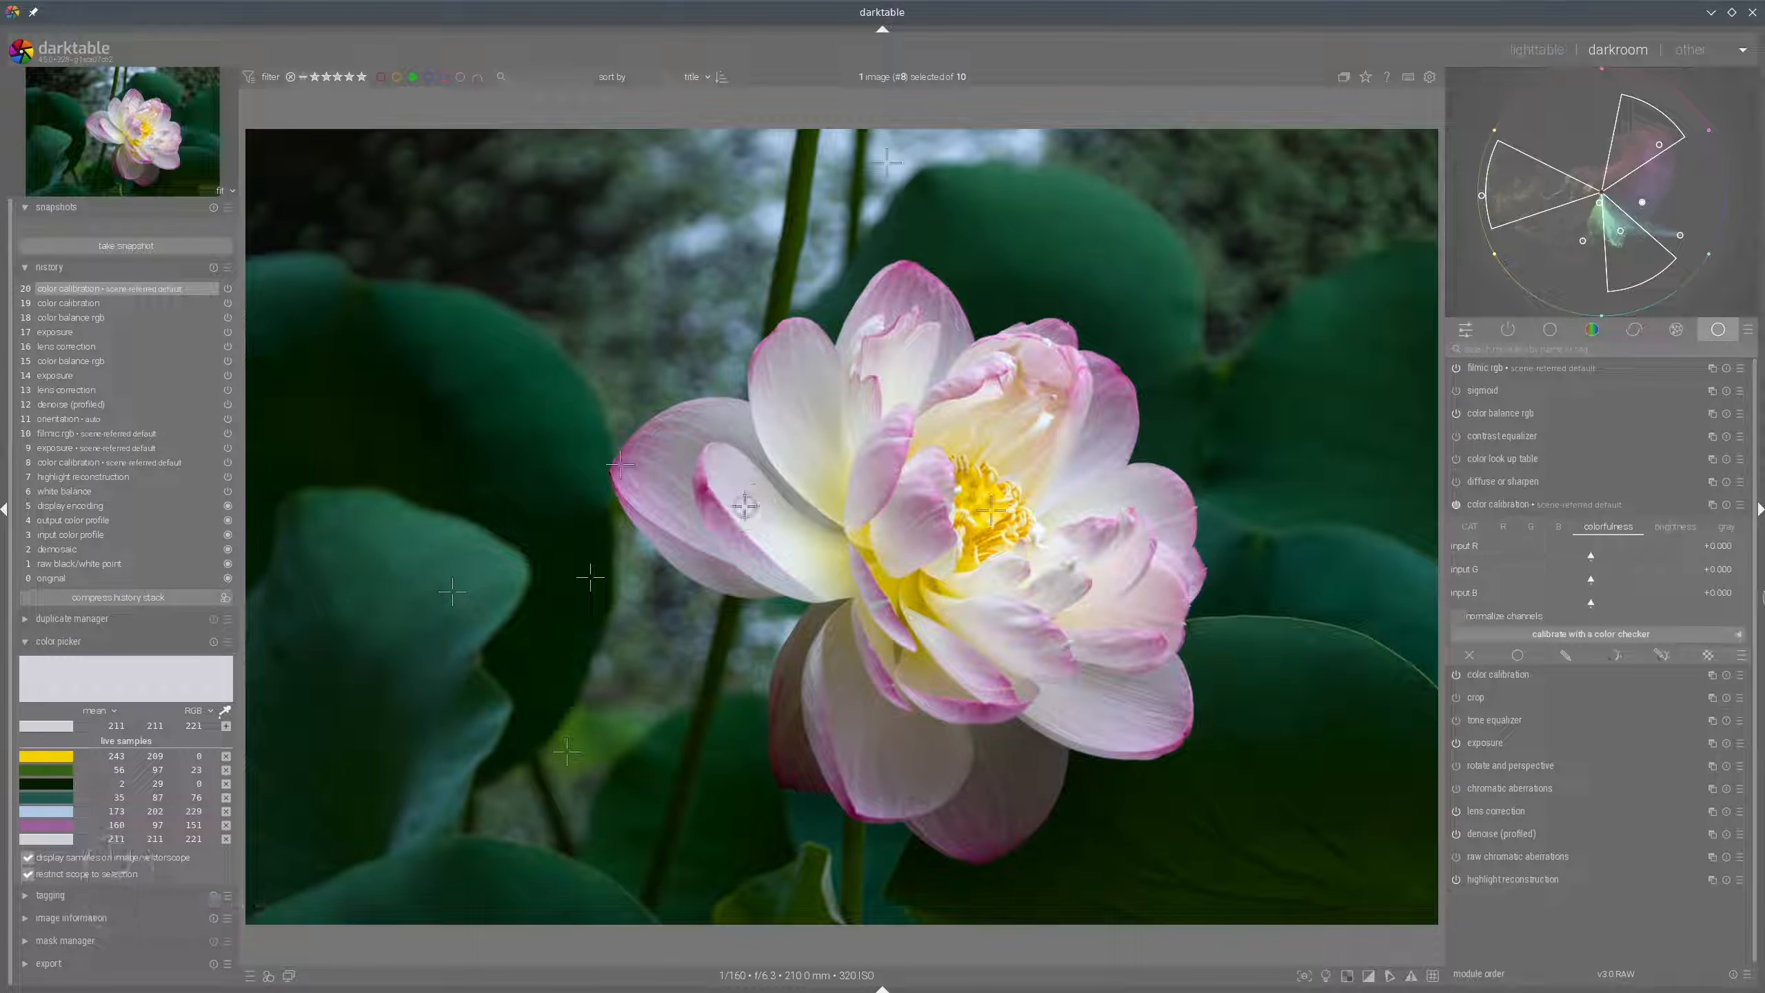
pyautogui.click(1660, 657)
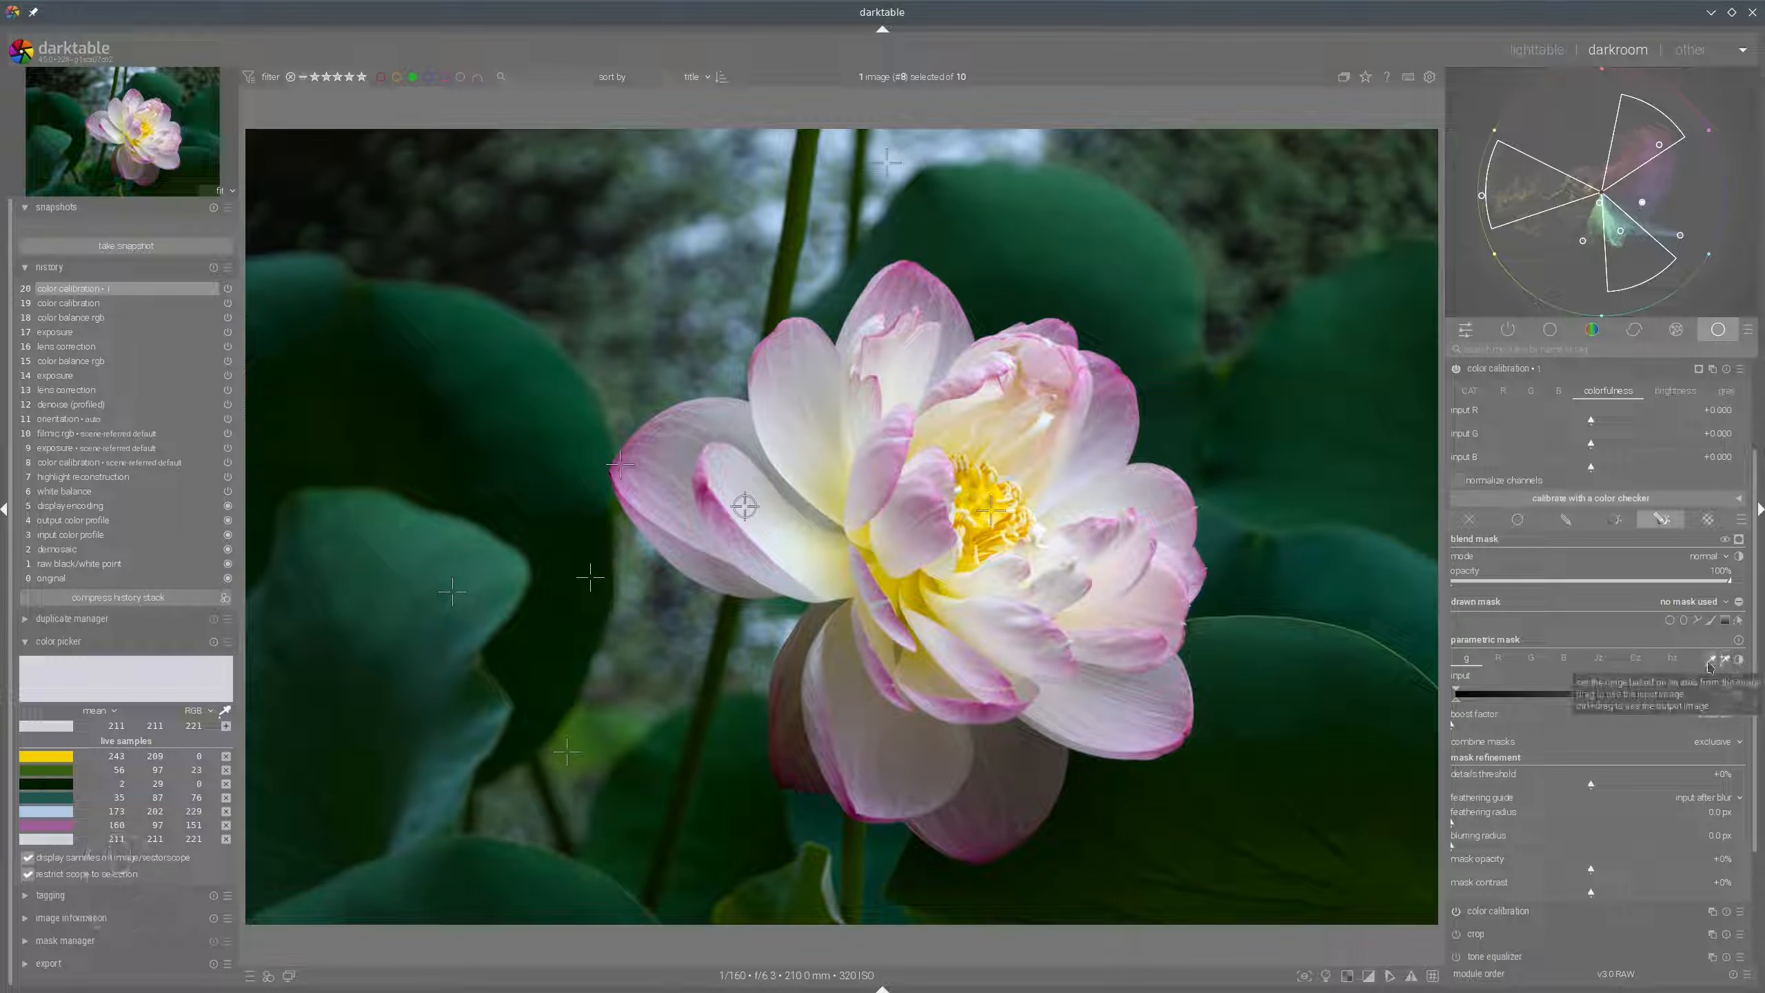
pyautogui.click(1670, 659)
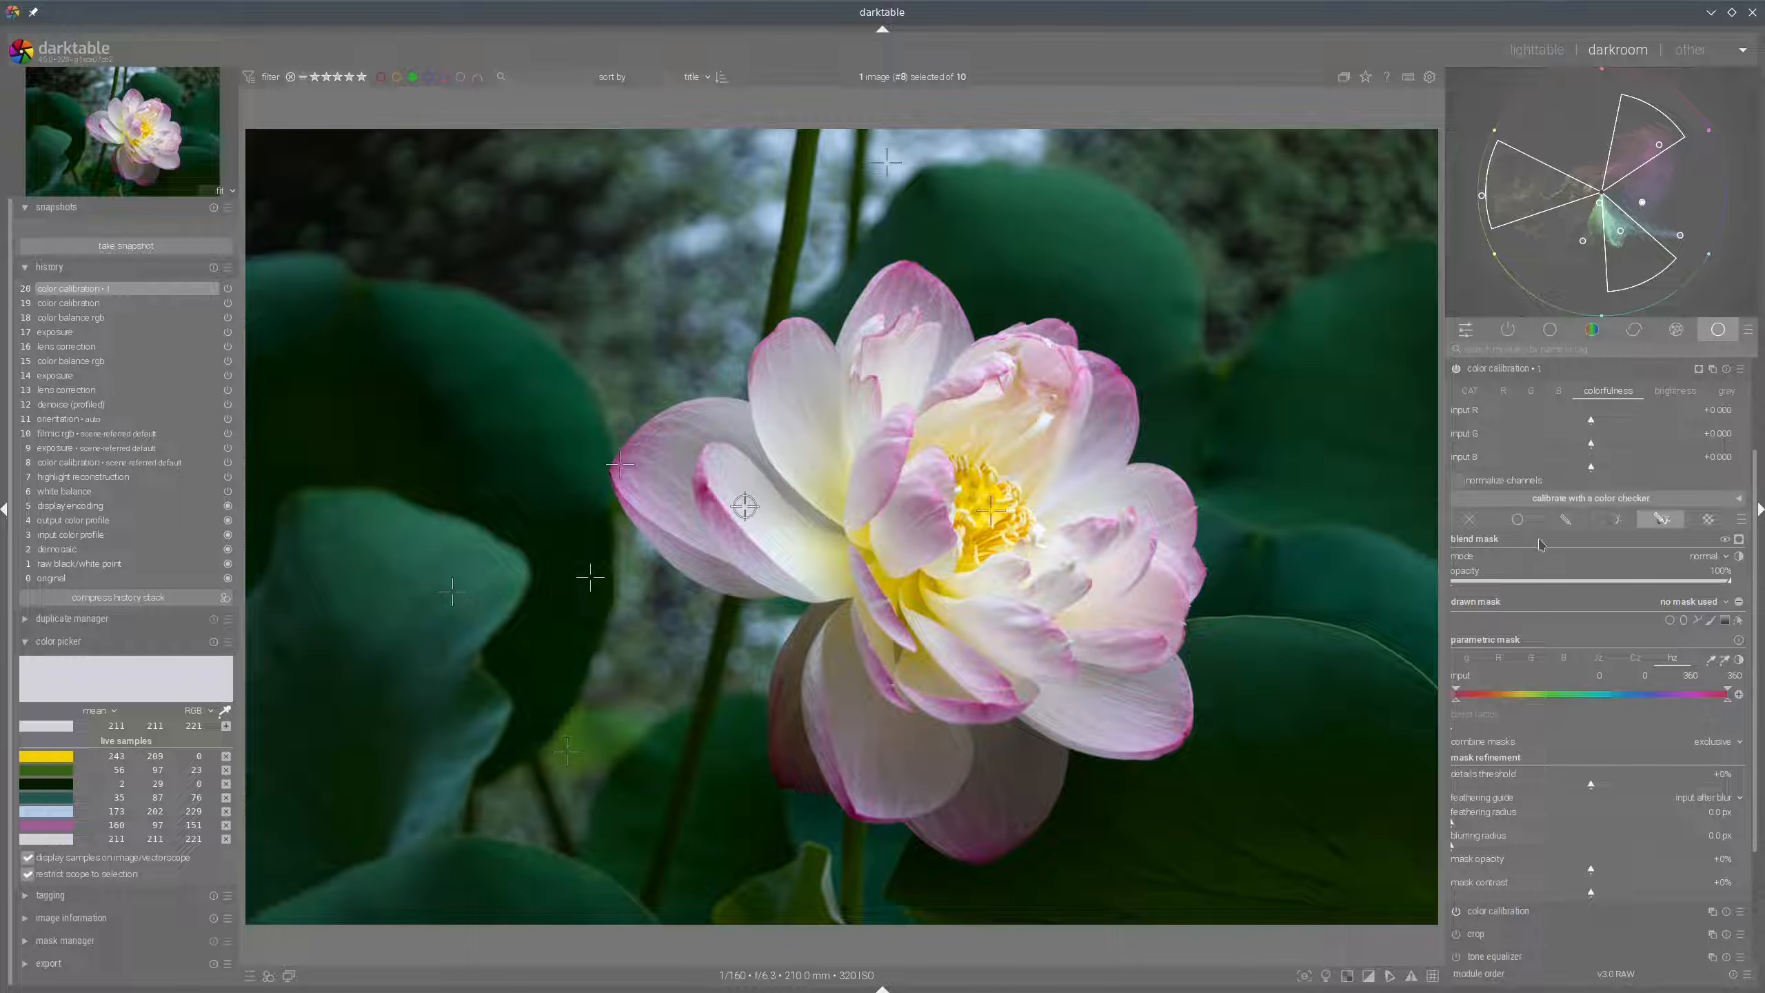
# Limit the mask's input hue range to 116, 121, 143 and 147, guided by the bright green and dark green live samples.
pyautogui.click(1712, 660)
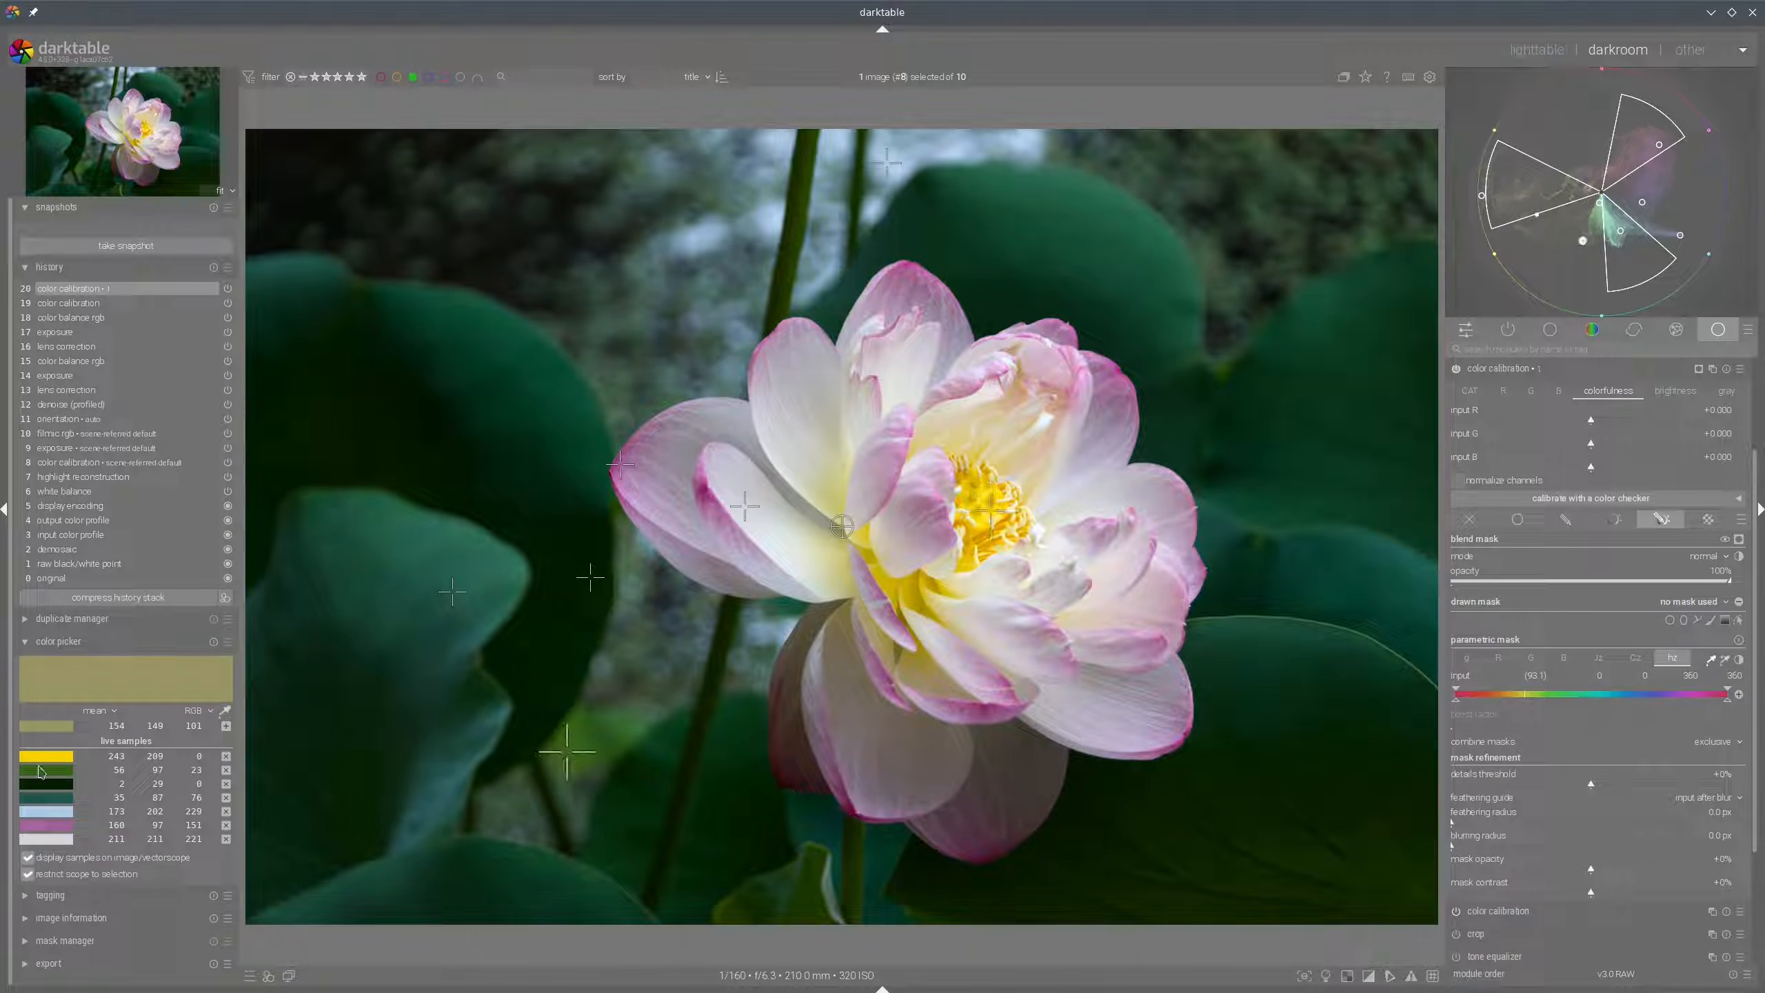
pyautogui.click(40, 771)
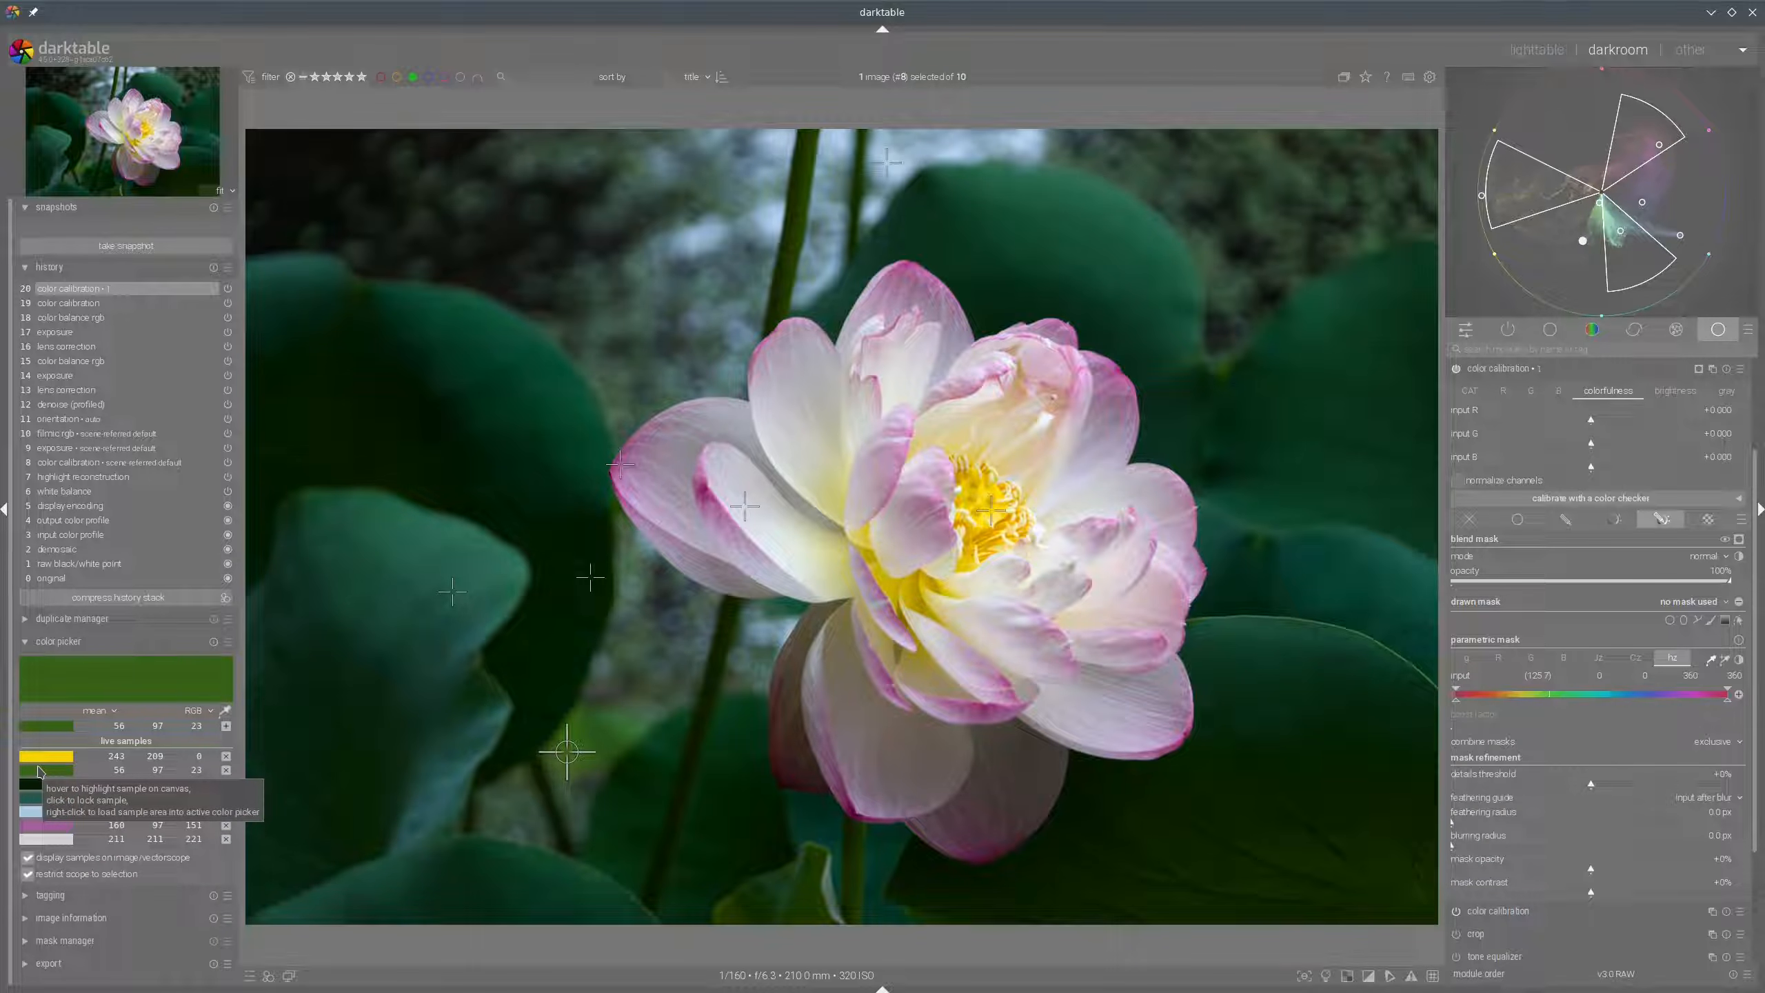
pyautogui.moveTo(1455, 700); pyautogui.dragTo(1543, 702)
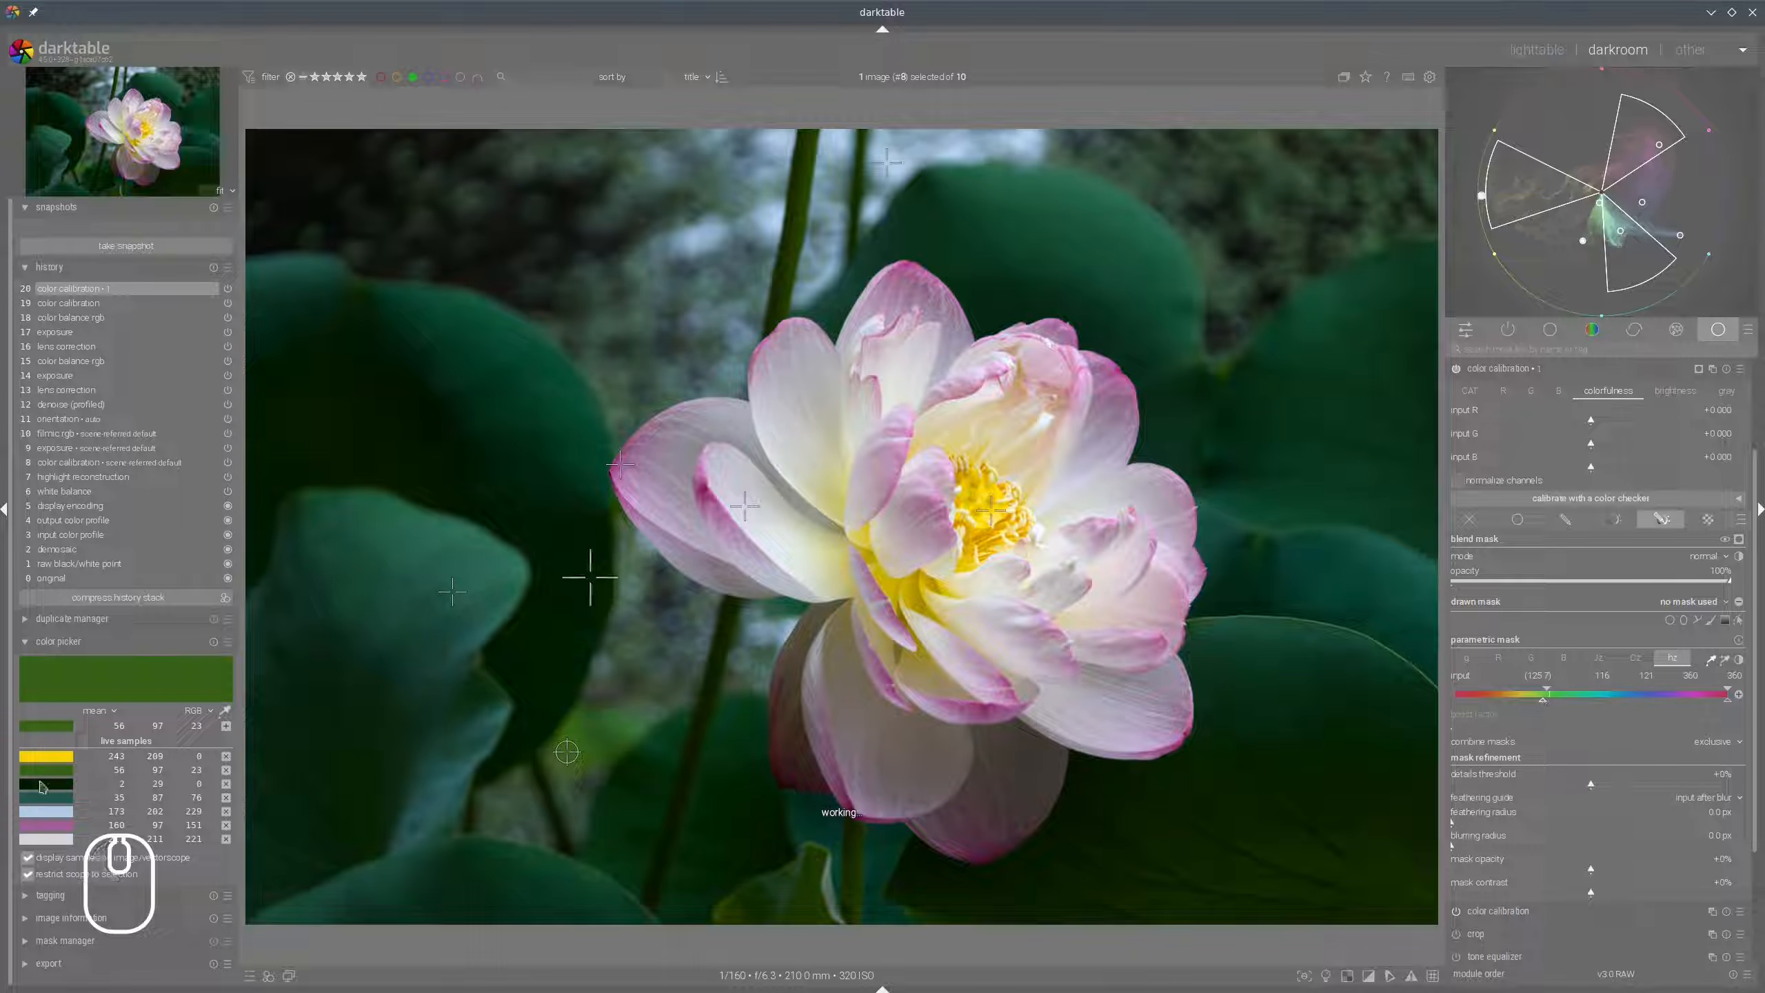
pyautogui.rightClick(51, 790)
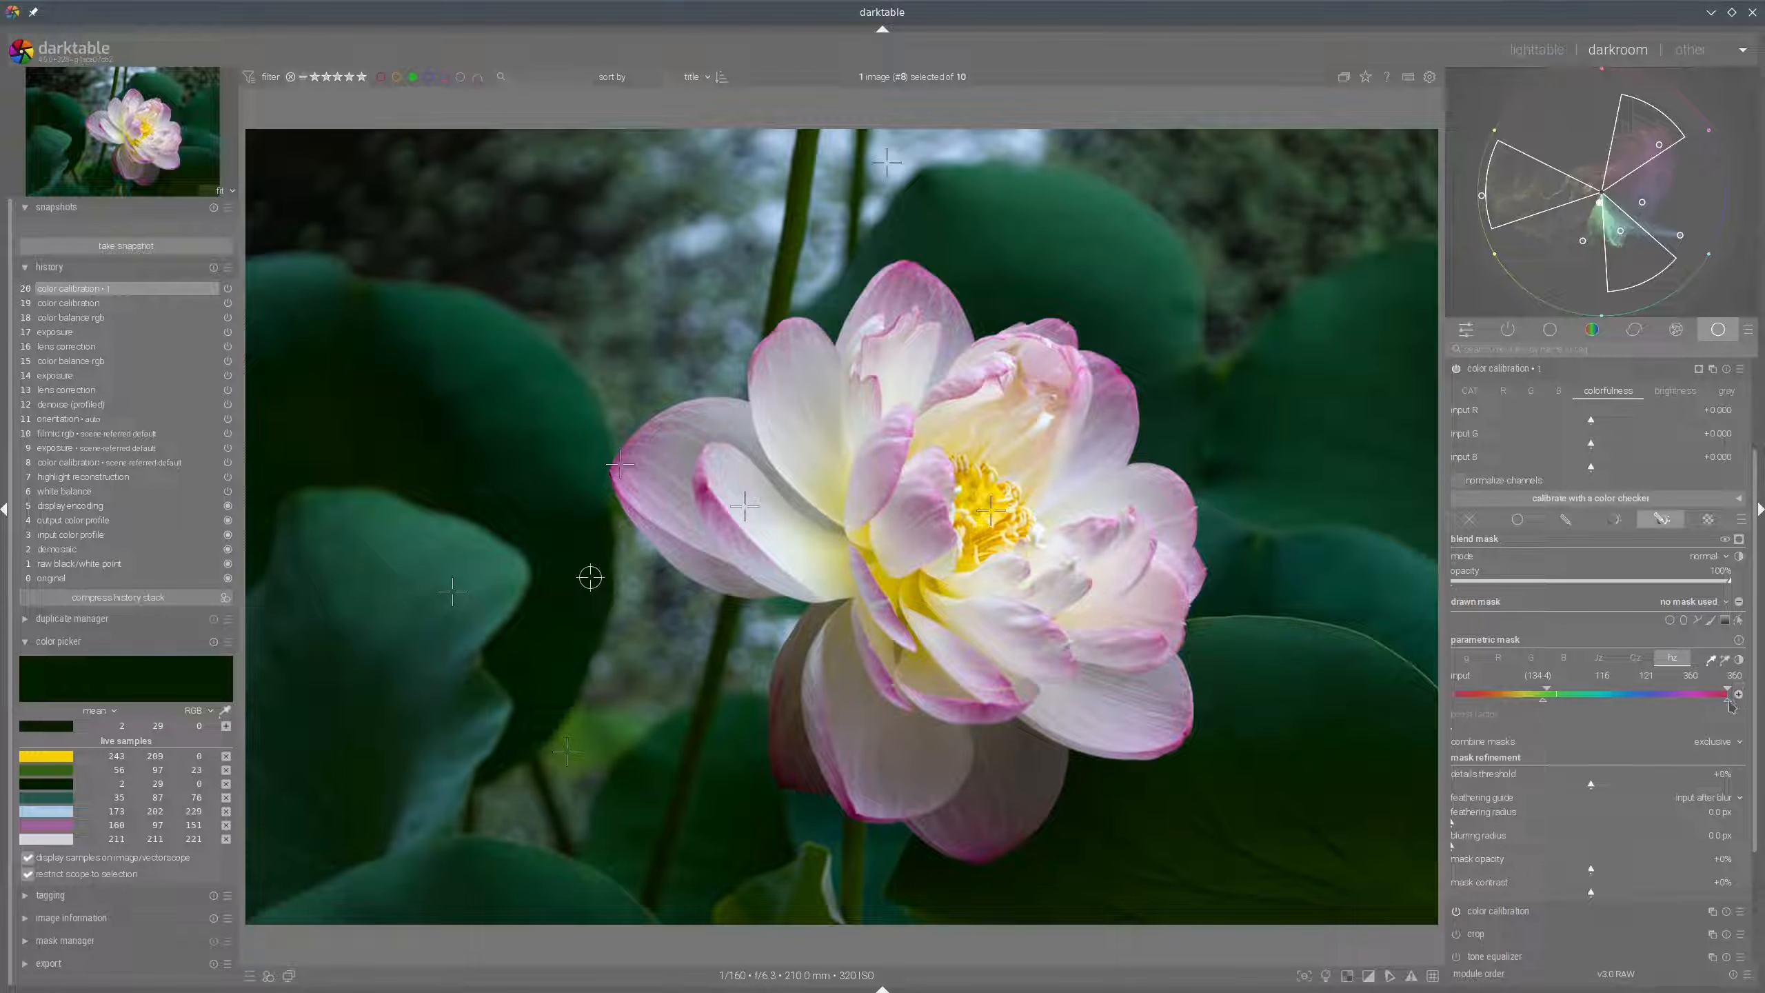
pyautogui.moveTo(1728, 699); pyautogui.dragTo(1696, 704)
pyautogui.moveTo(1569, 718); pyautogui.dragTo(1567, 710)
pyautogui.moveTo(575, 728)
pyautogui.mouseDown()
pyautogui.moveTo(561, 775)
pyautogui.moveTo(560, 729)
pyautogui.mouseUp()
pyautogui.moveTo(592, 555); pyautogui.dragTo(599, 546)
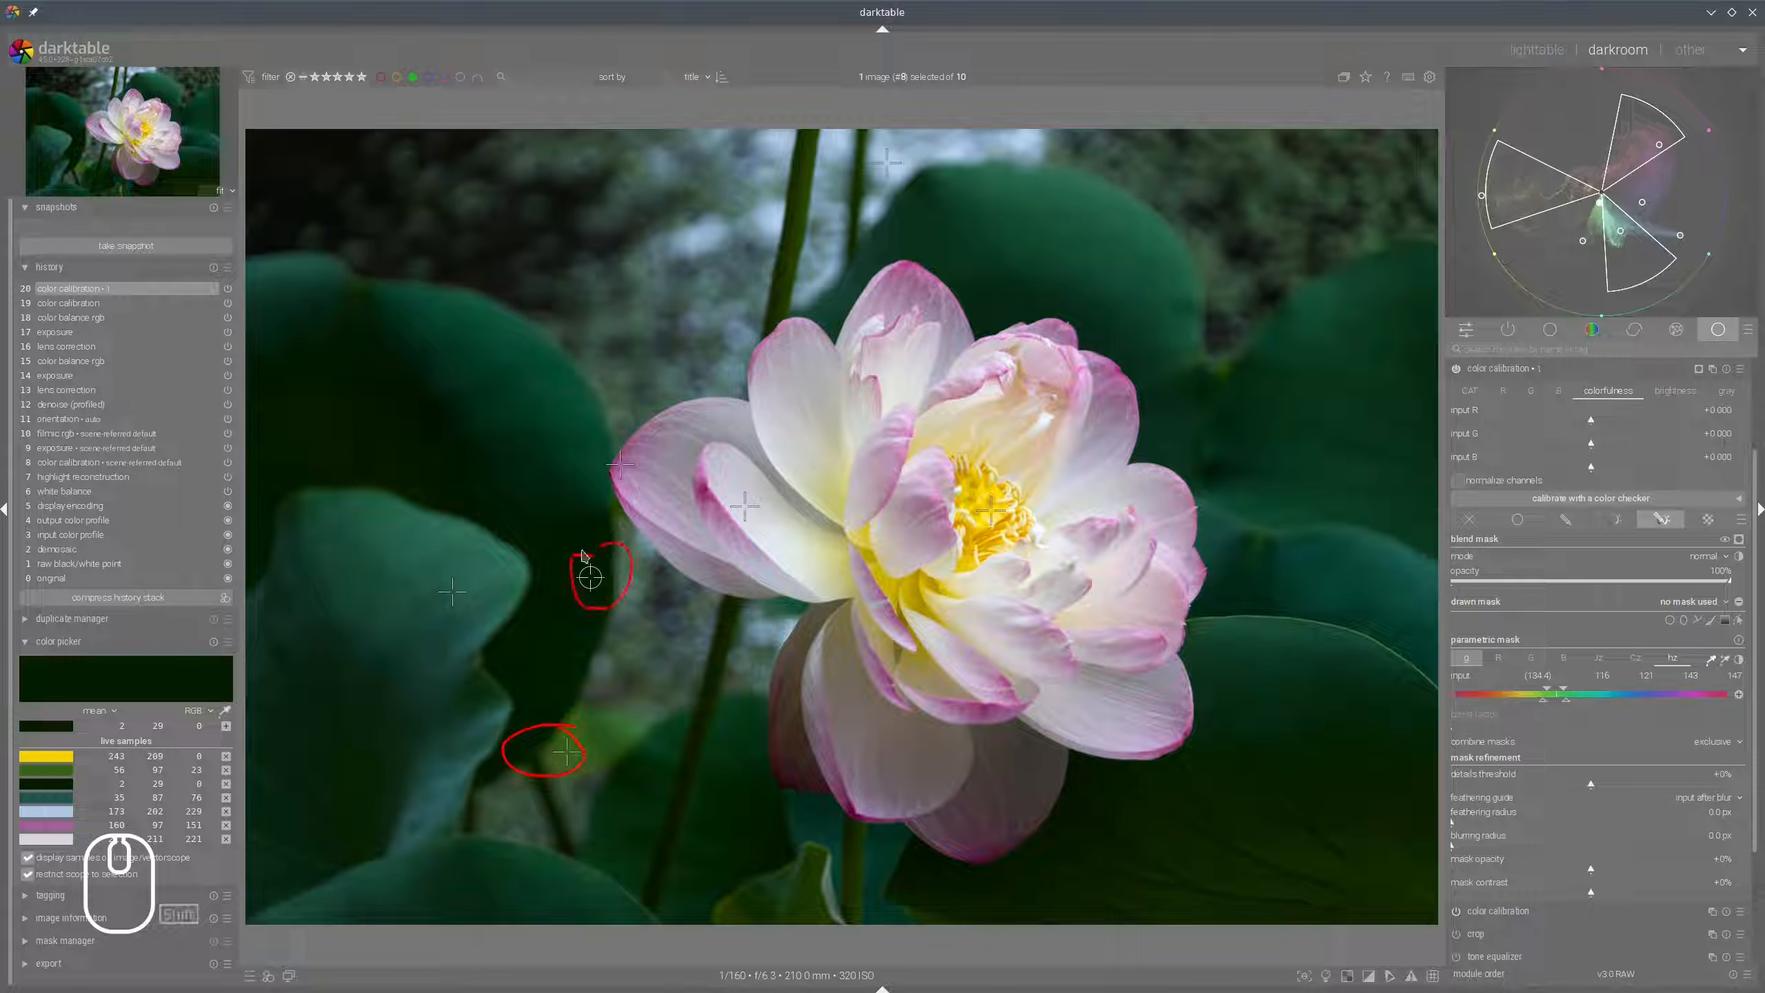
pyautogui.press('shift+super+F11')
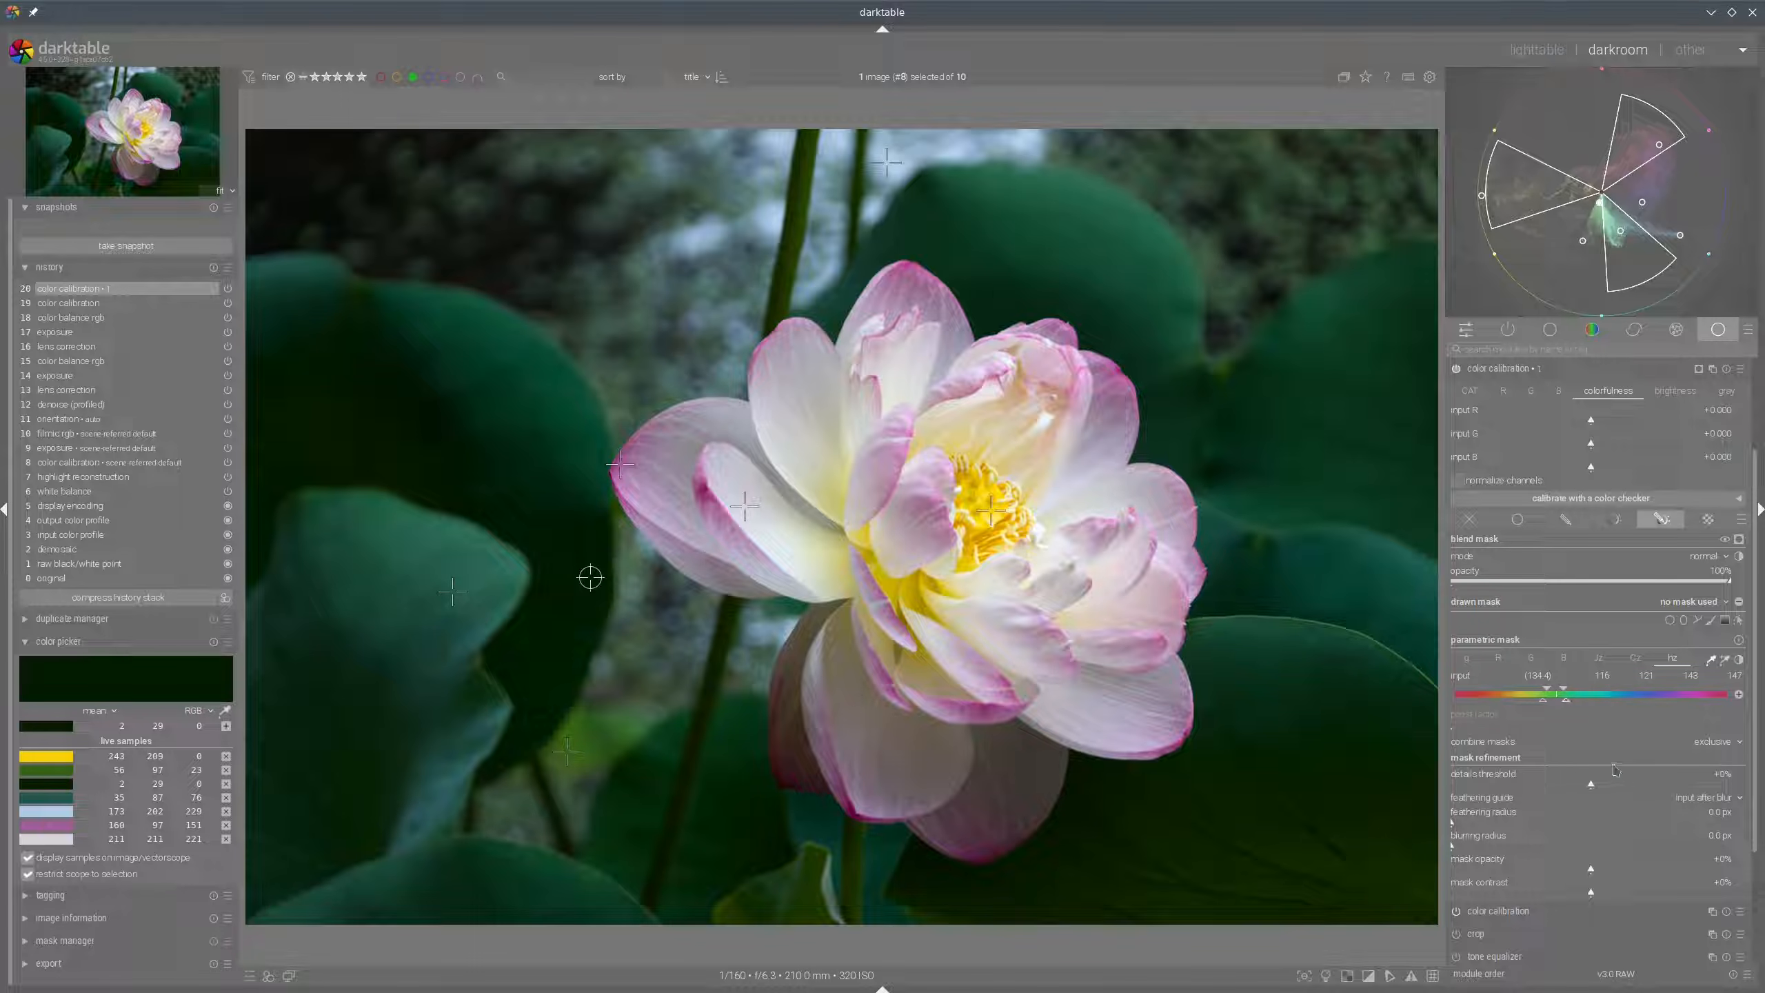
# Preview the green hue mask and set its feathering radius to about 27 px.
pyautogui.click(1726, 540)
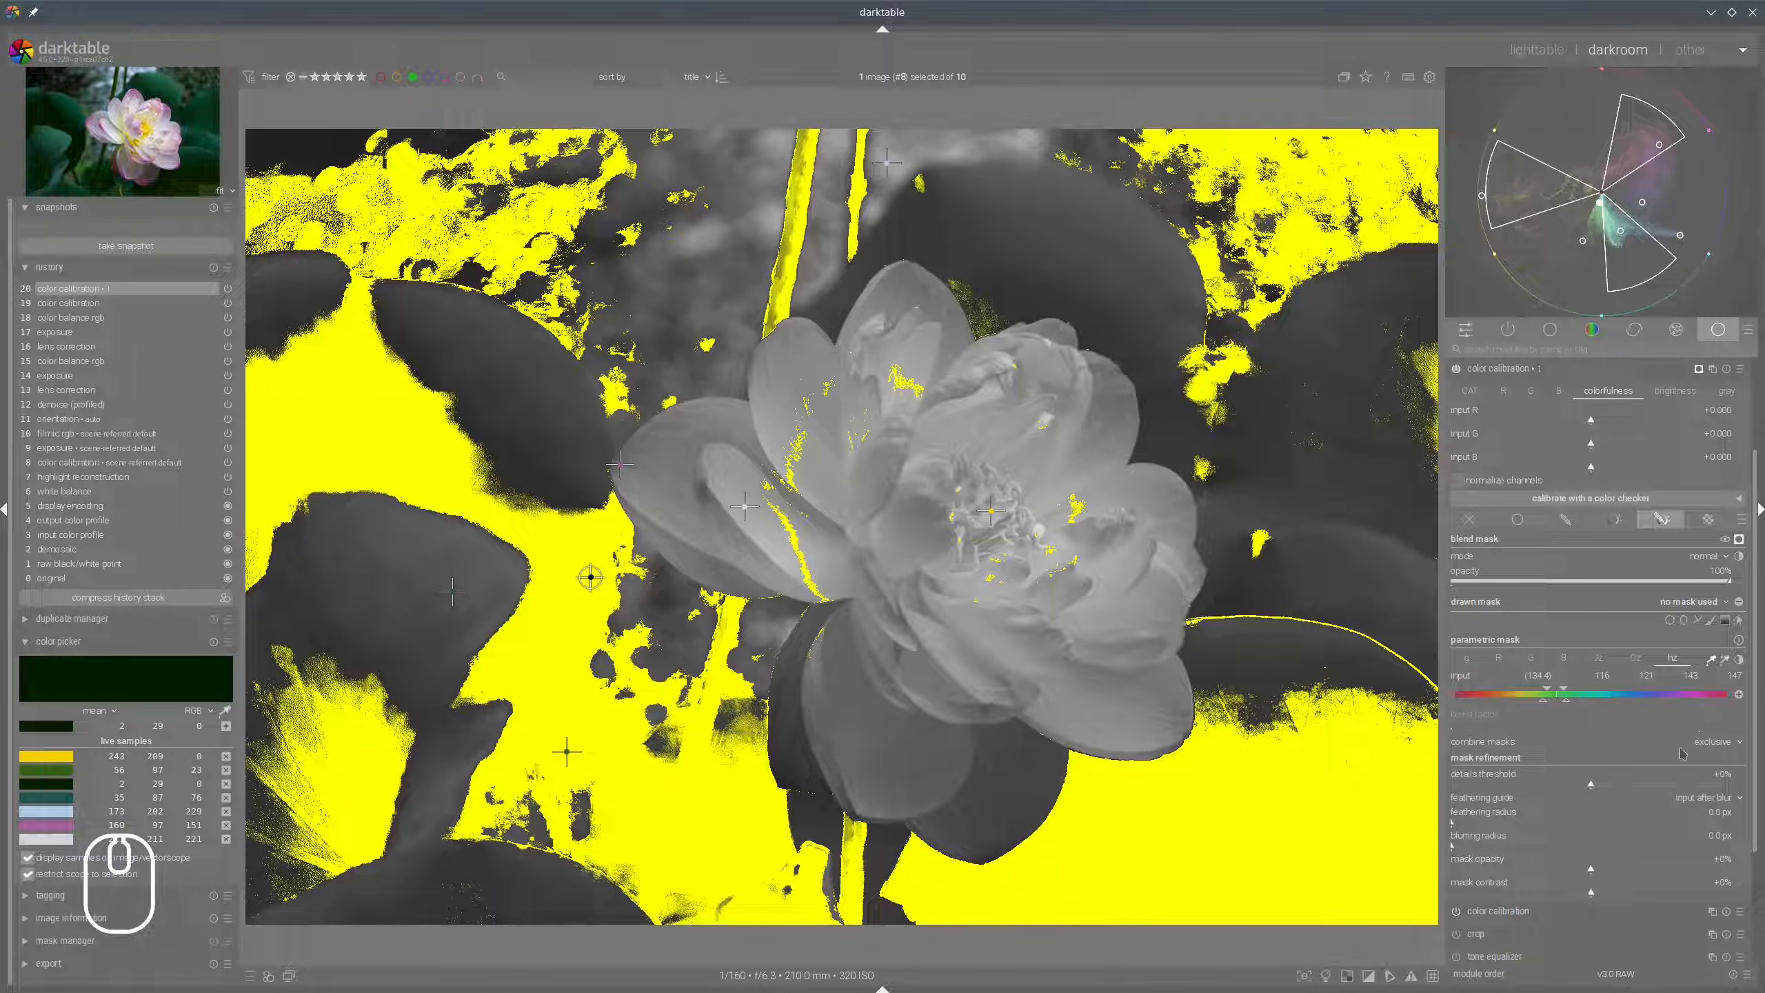
pyautogui.click(1483, 825)
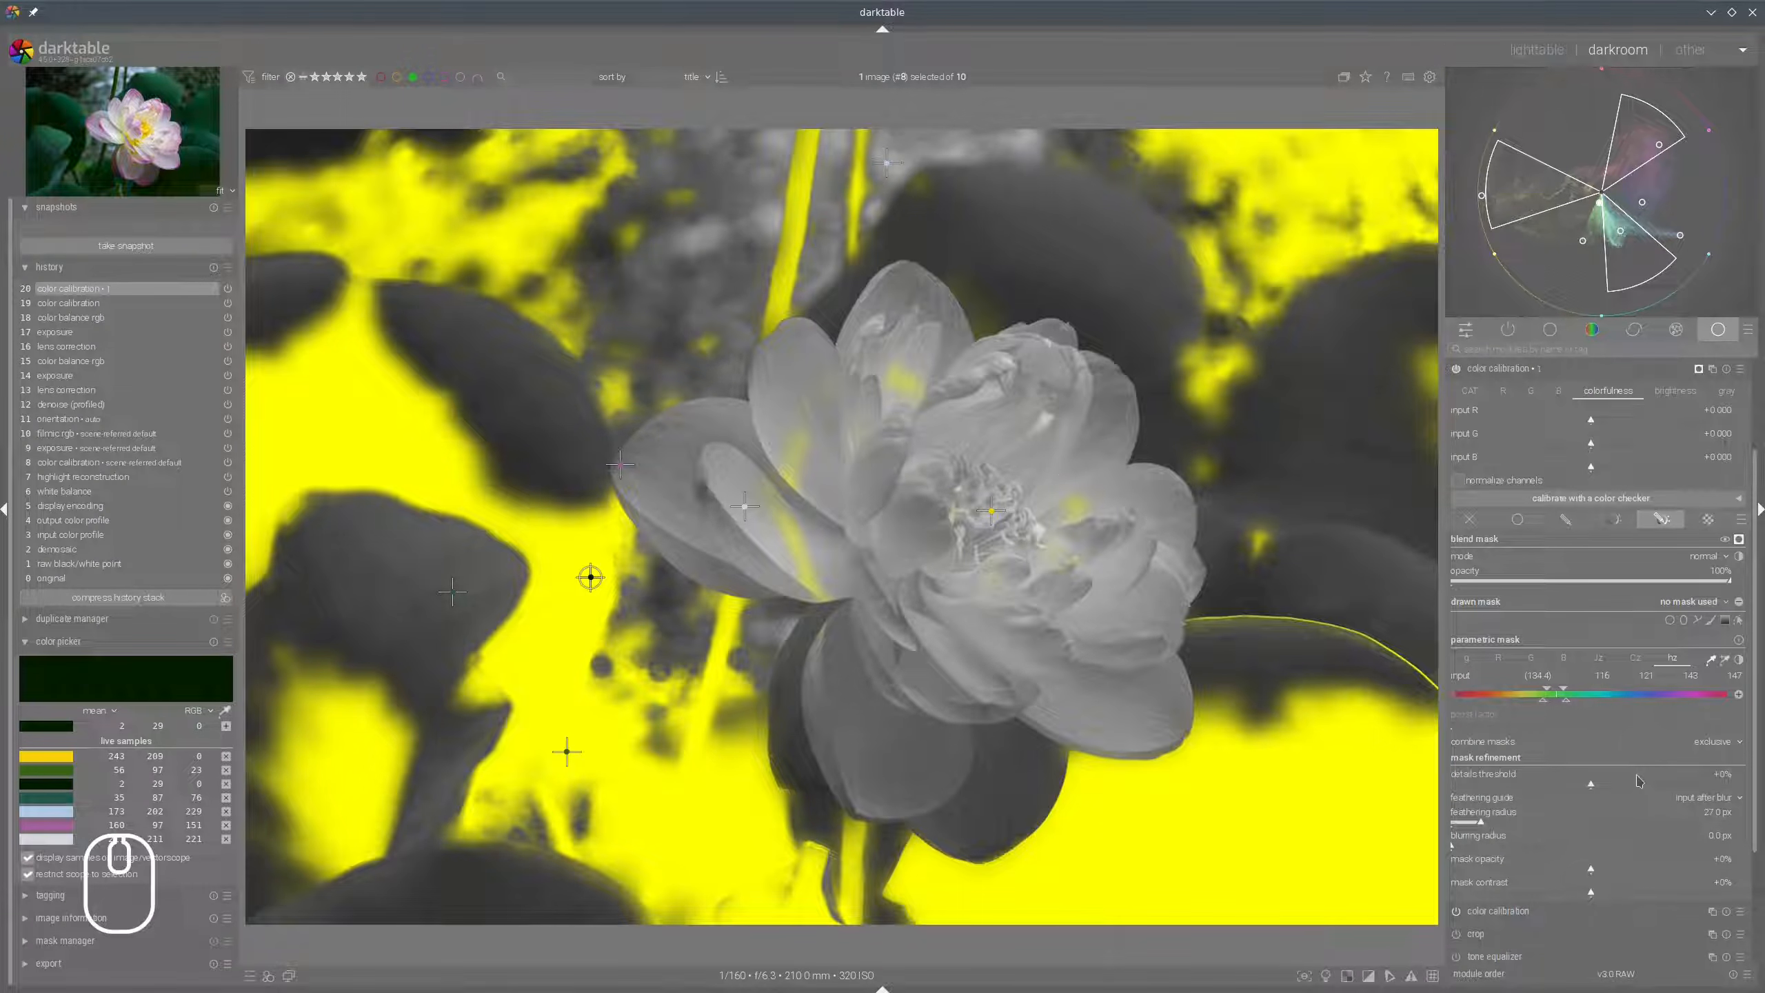
pyautogui.click(1737, 543)
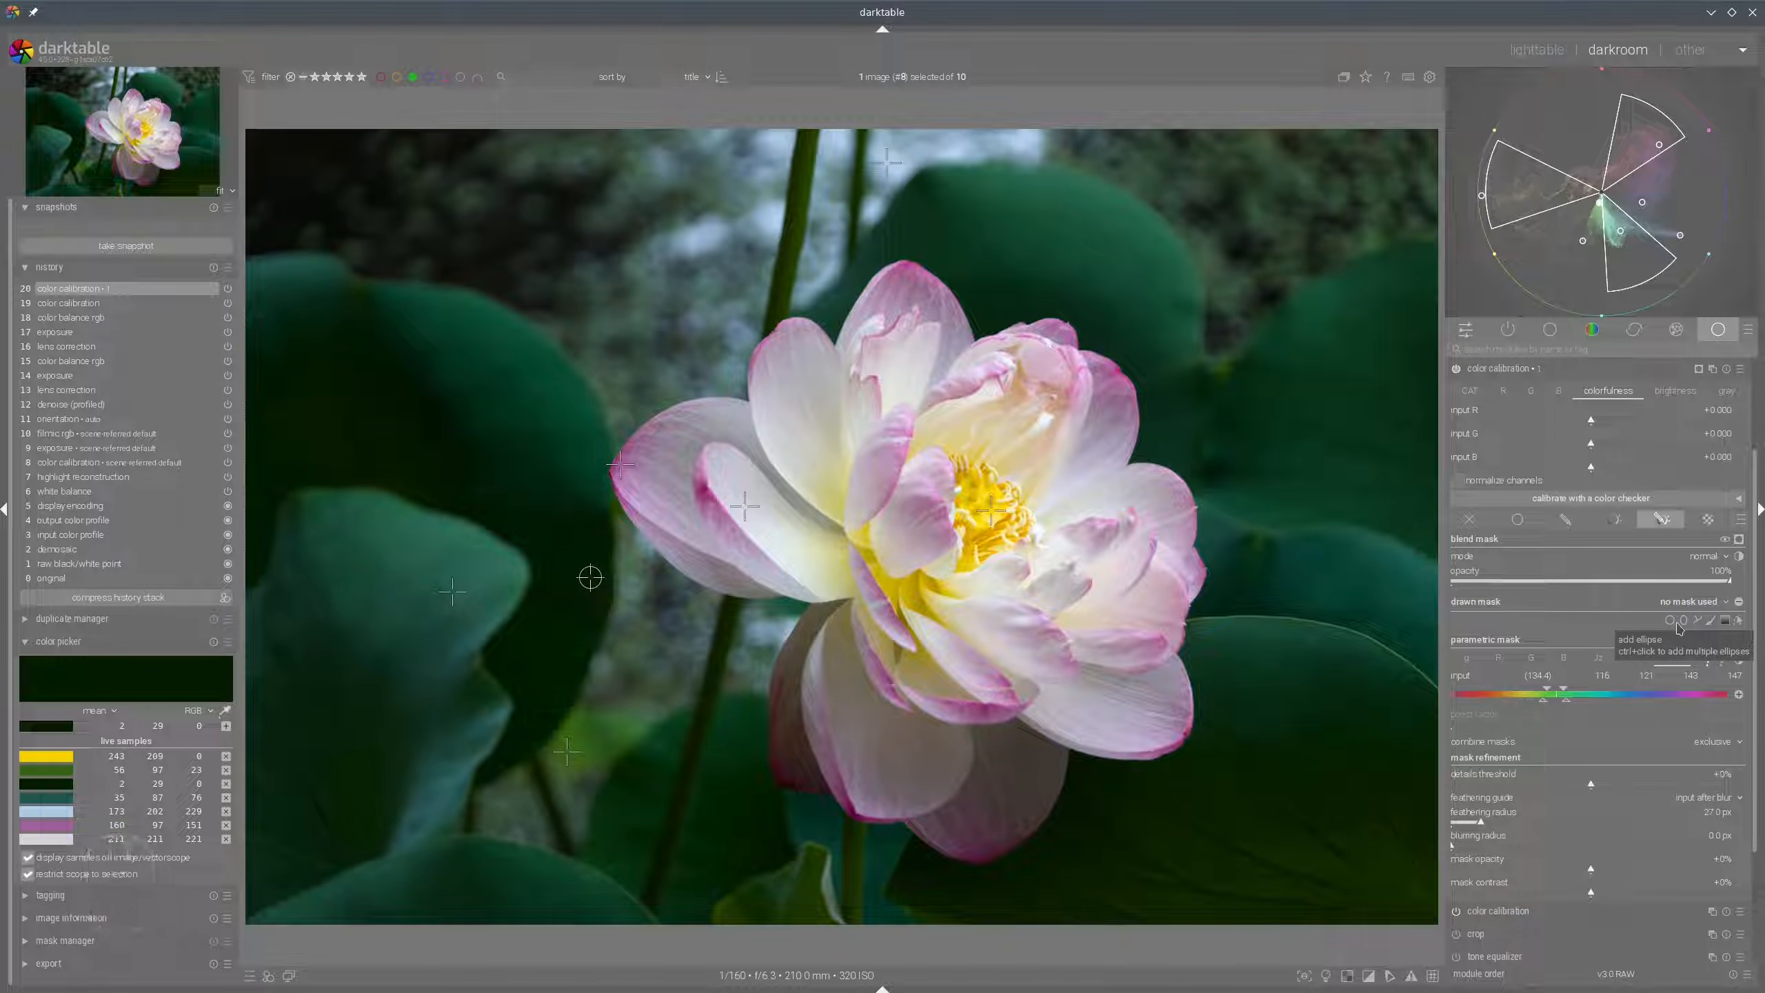
# In the B channel of the new color calibration instance, raise input G to about +0.388 to shift the greens toward blue.
pyautogui.moveTo(1573, 243); pyautogui.dragTo(1625, 255)
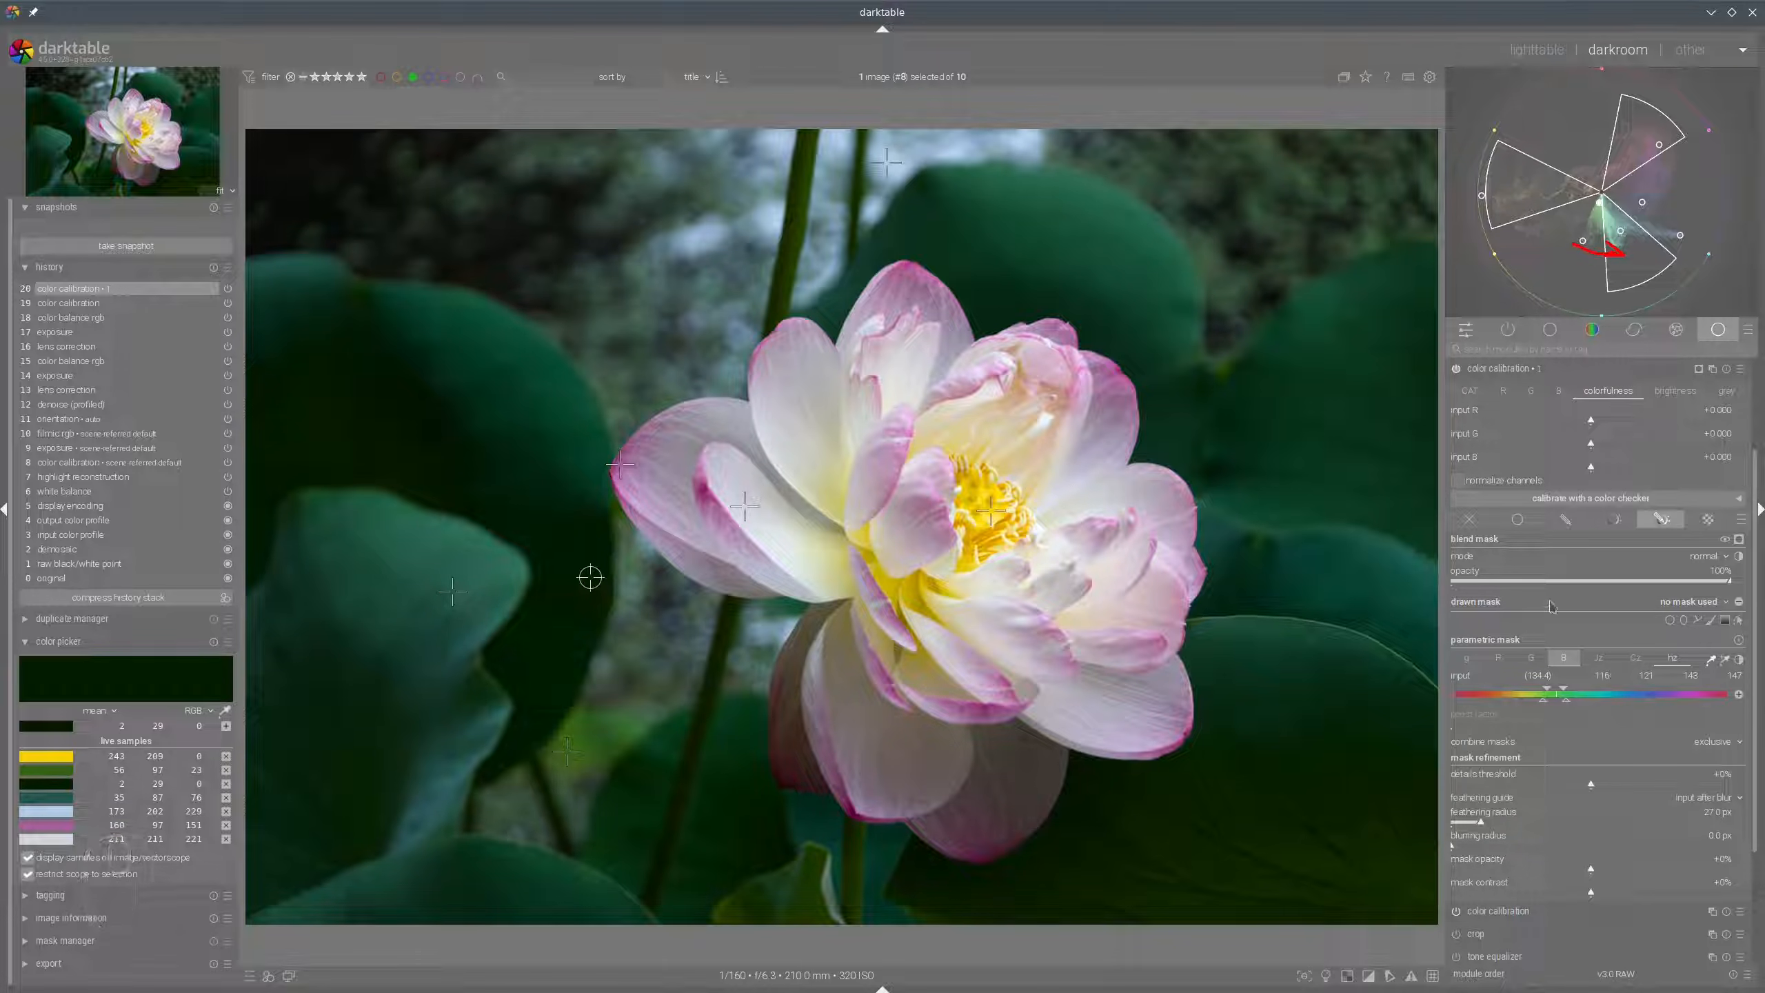
pyautogui.click(1558, 394)
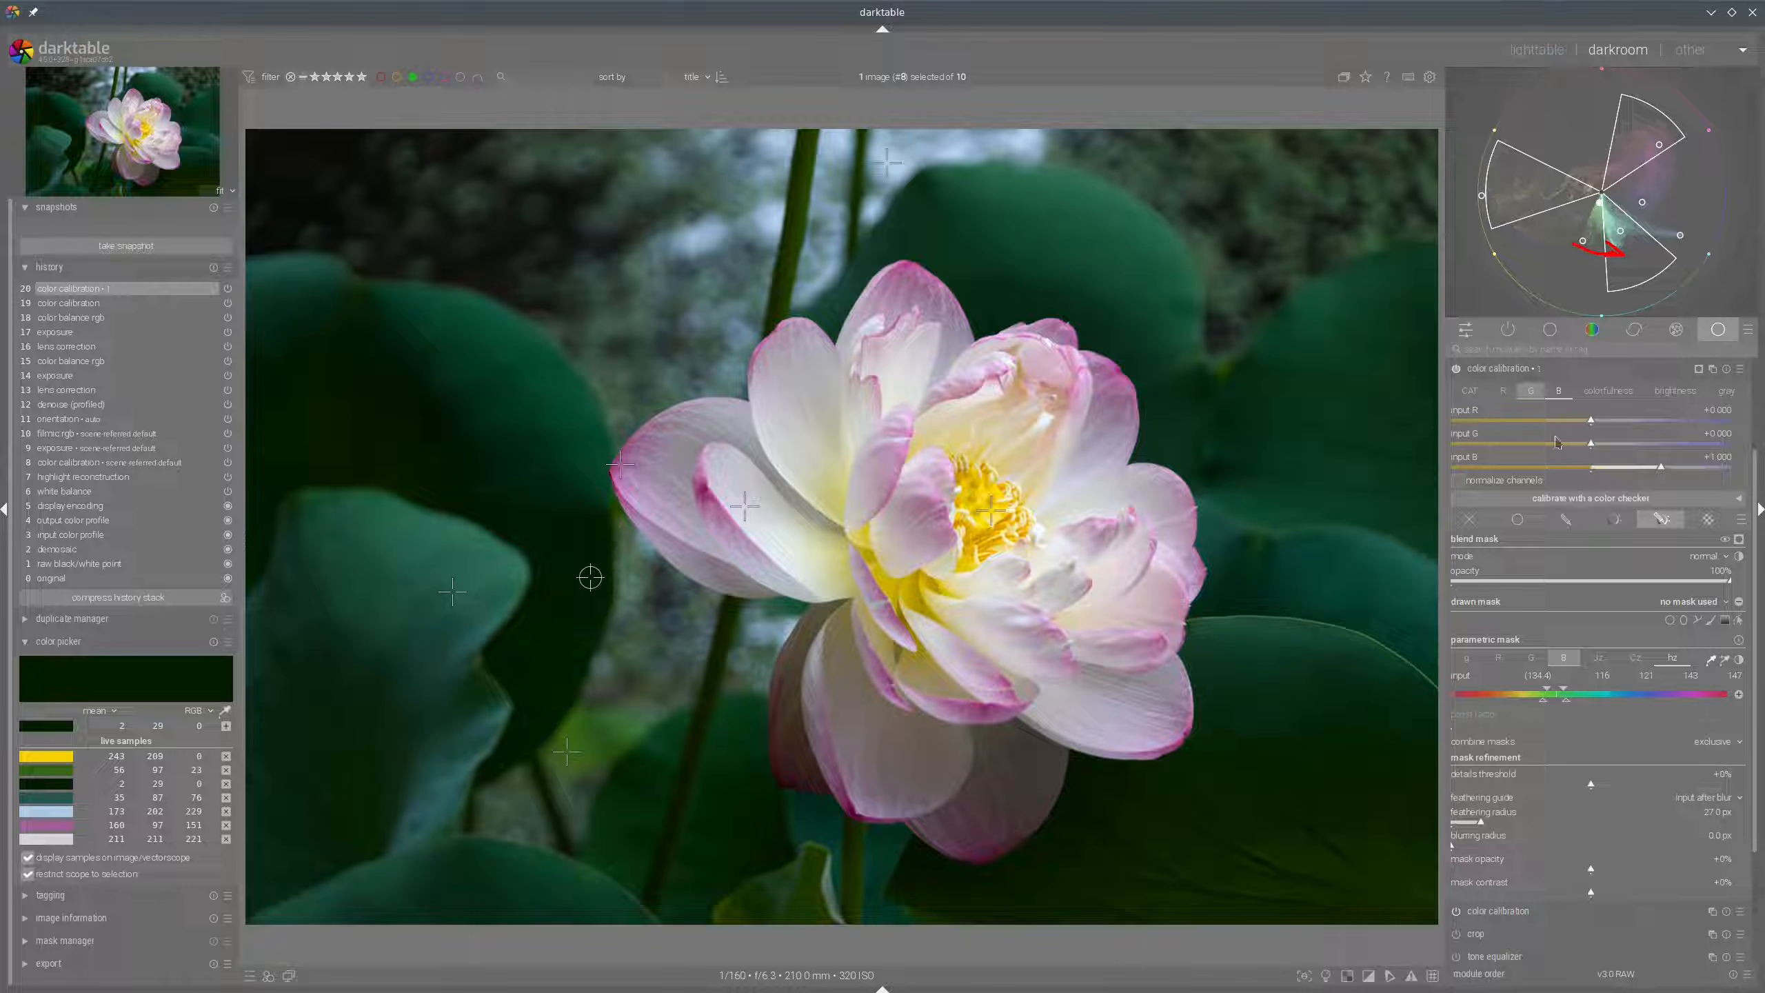
pyautogui.press('super+shift+F11')
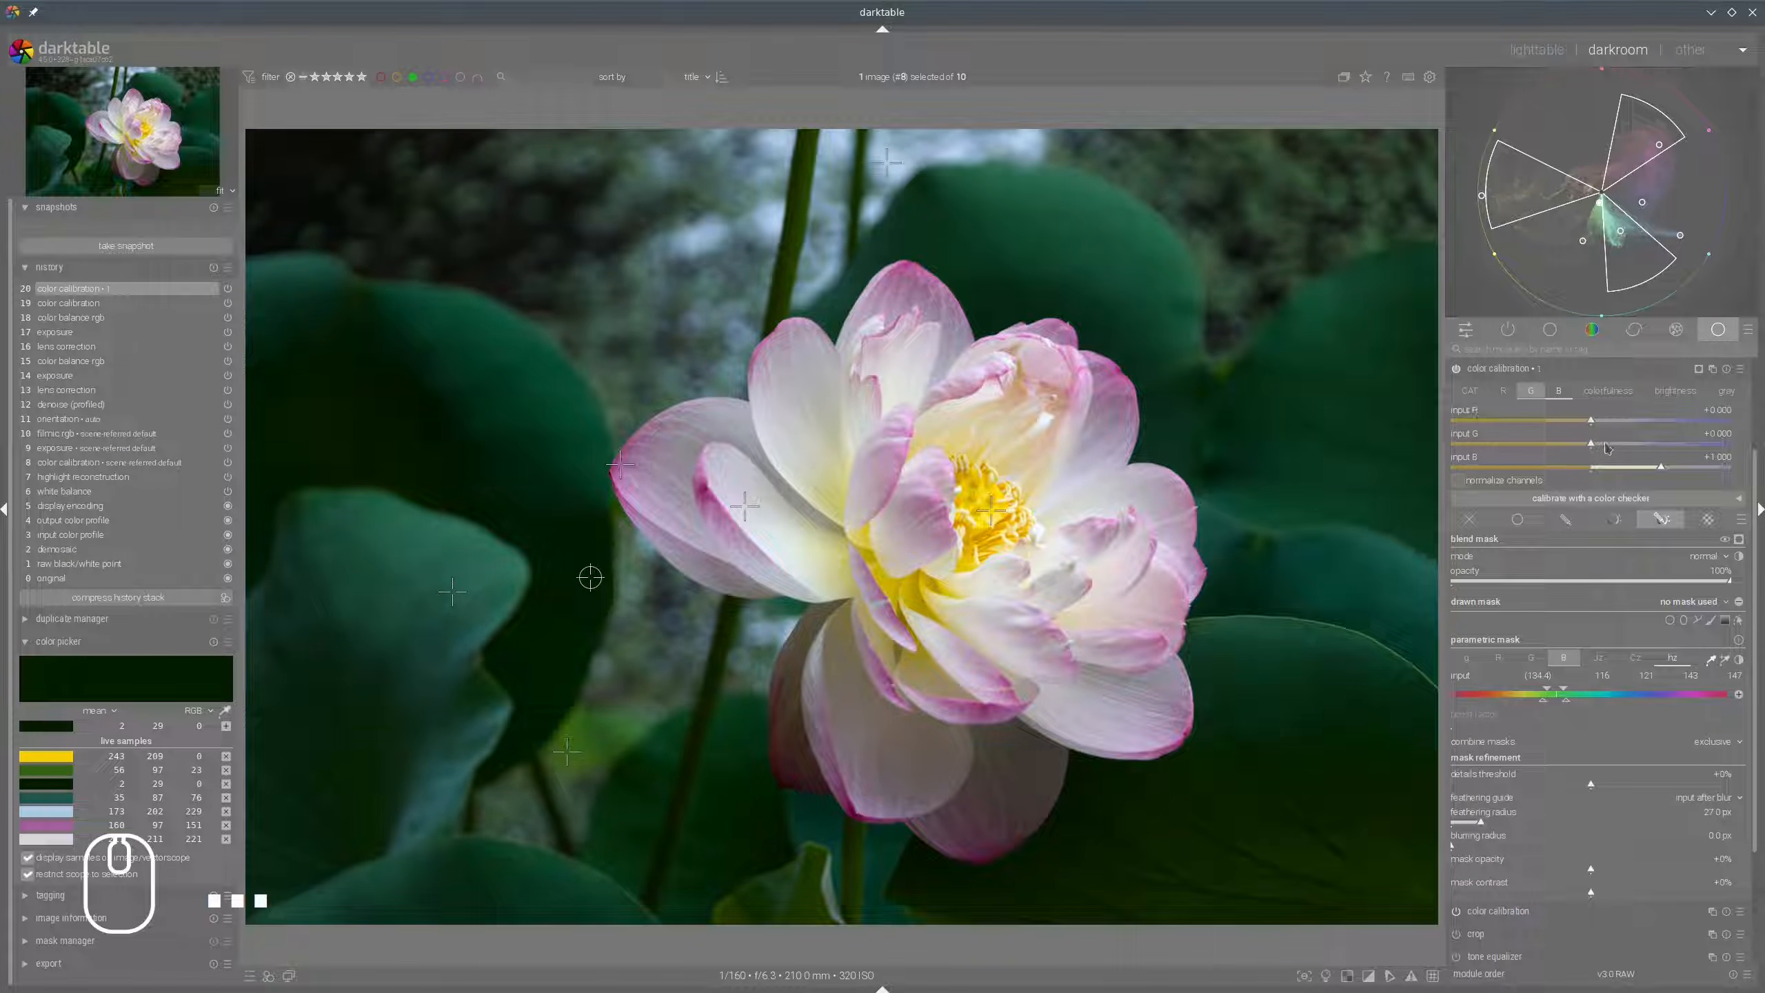
pyautogui.moveTo(1606, 448); pyautogui.dragTo(1618, 450)
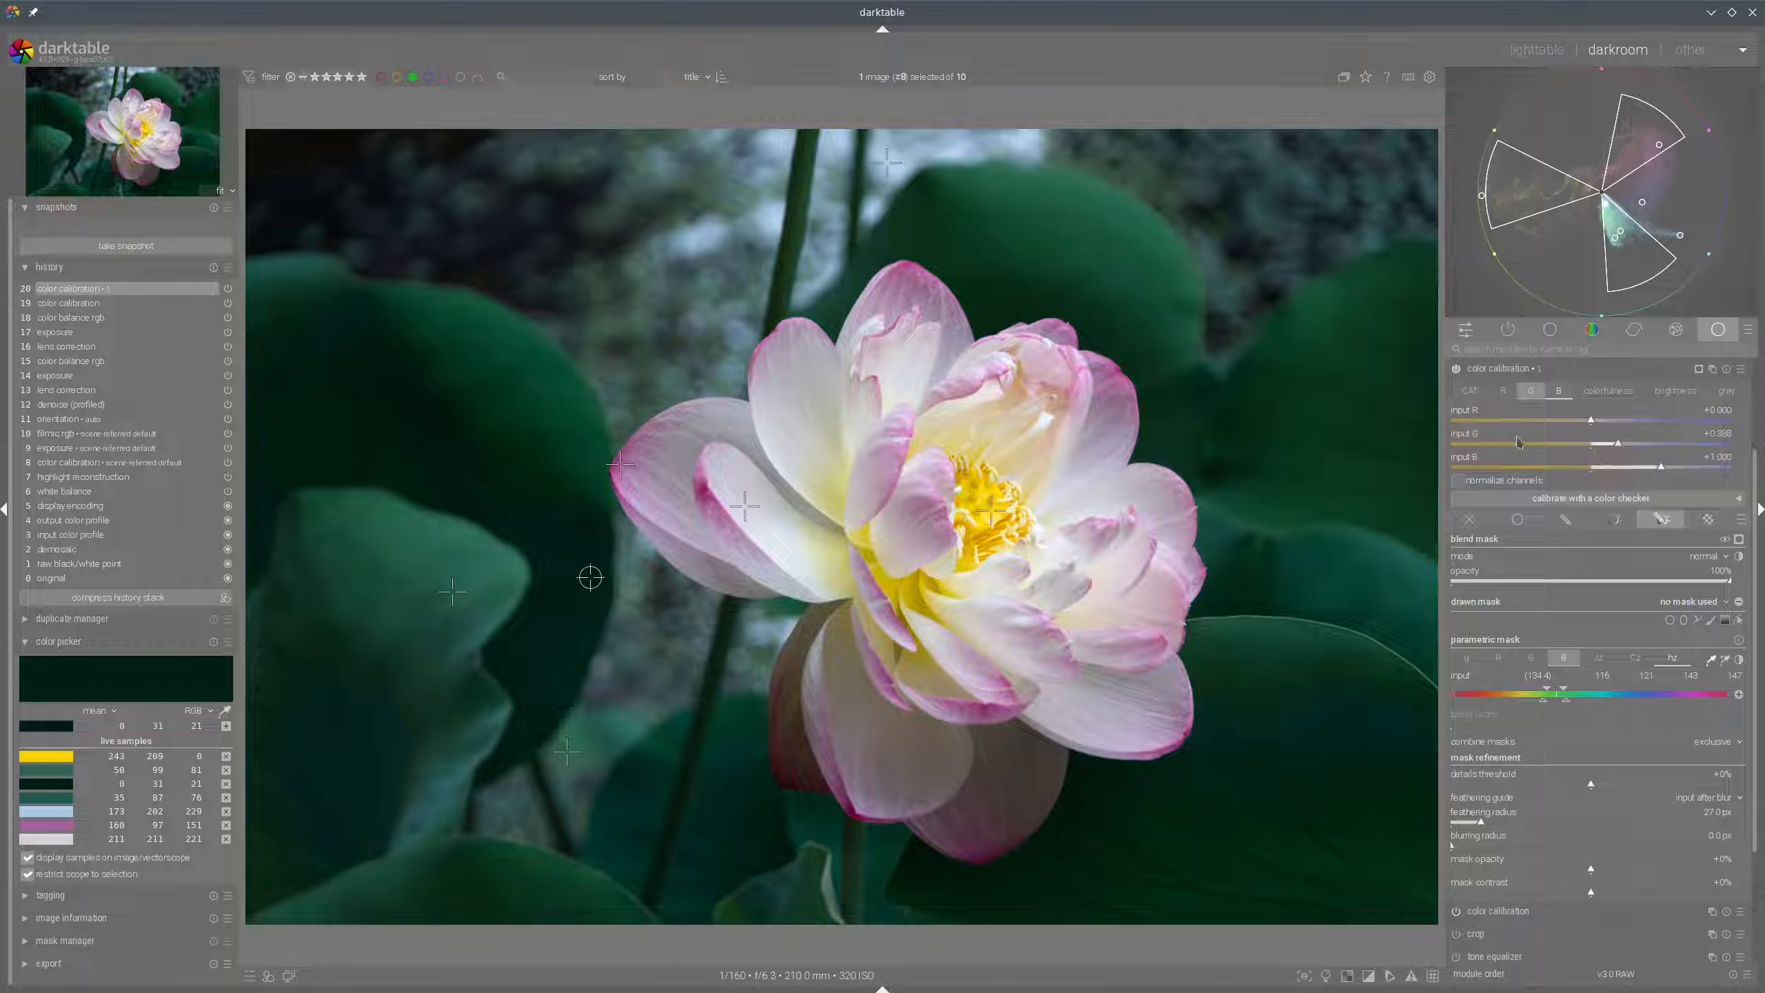
pyautogui.click(1455, 369)
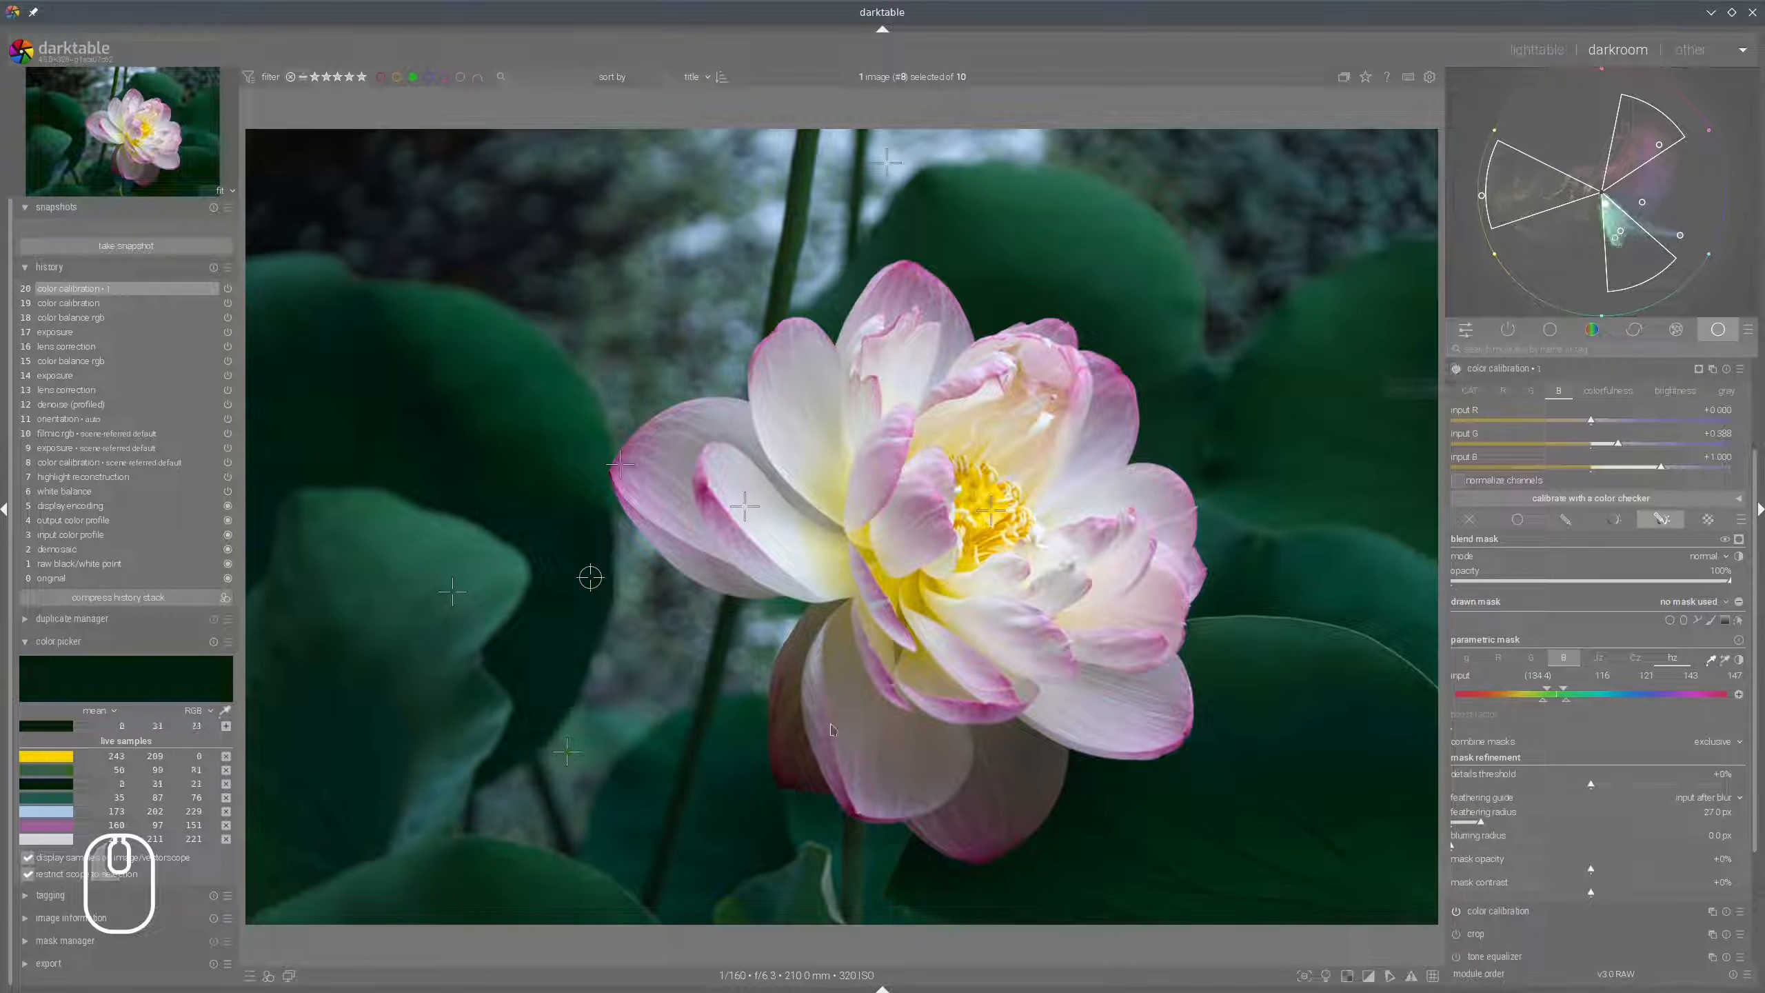
# Increase the mask's feathering radius to about 156.6 px.
pyautogui.scroll(-1, 1531, 794)
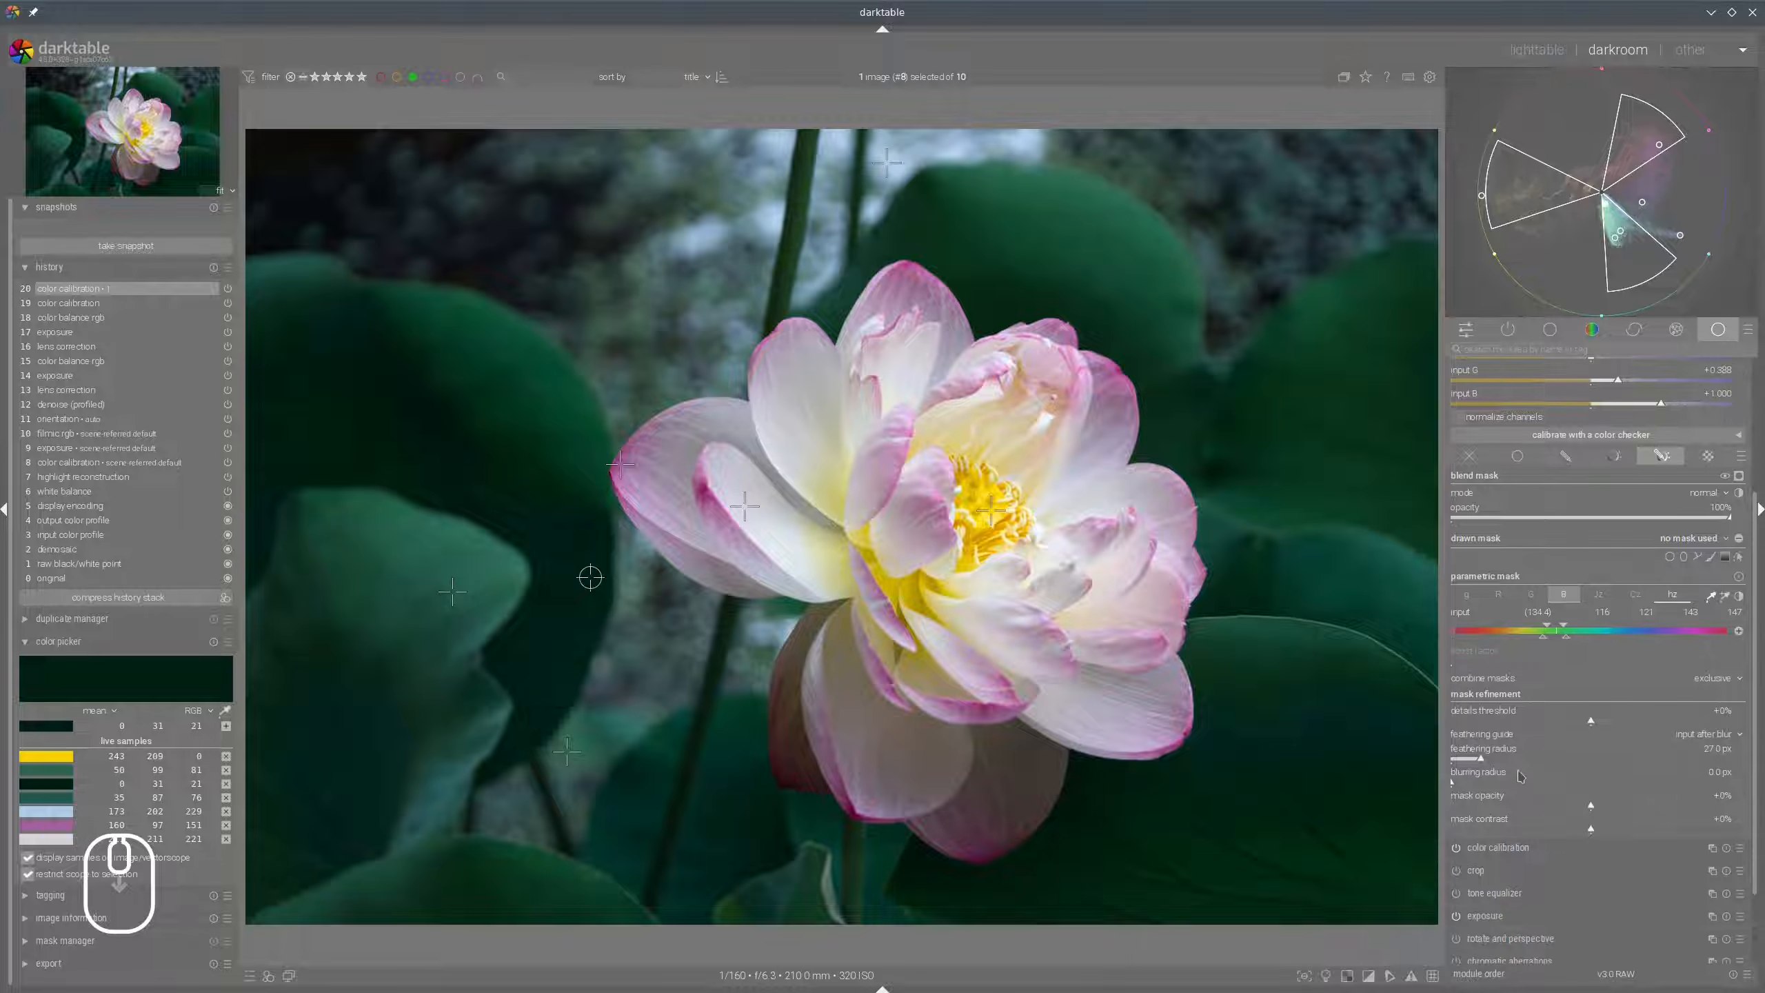
pyautogui.click(1587, 761)
pyautogui.click(1627, 758)
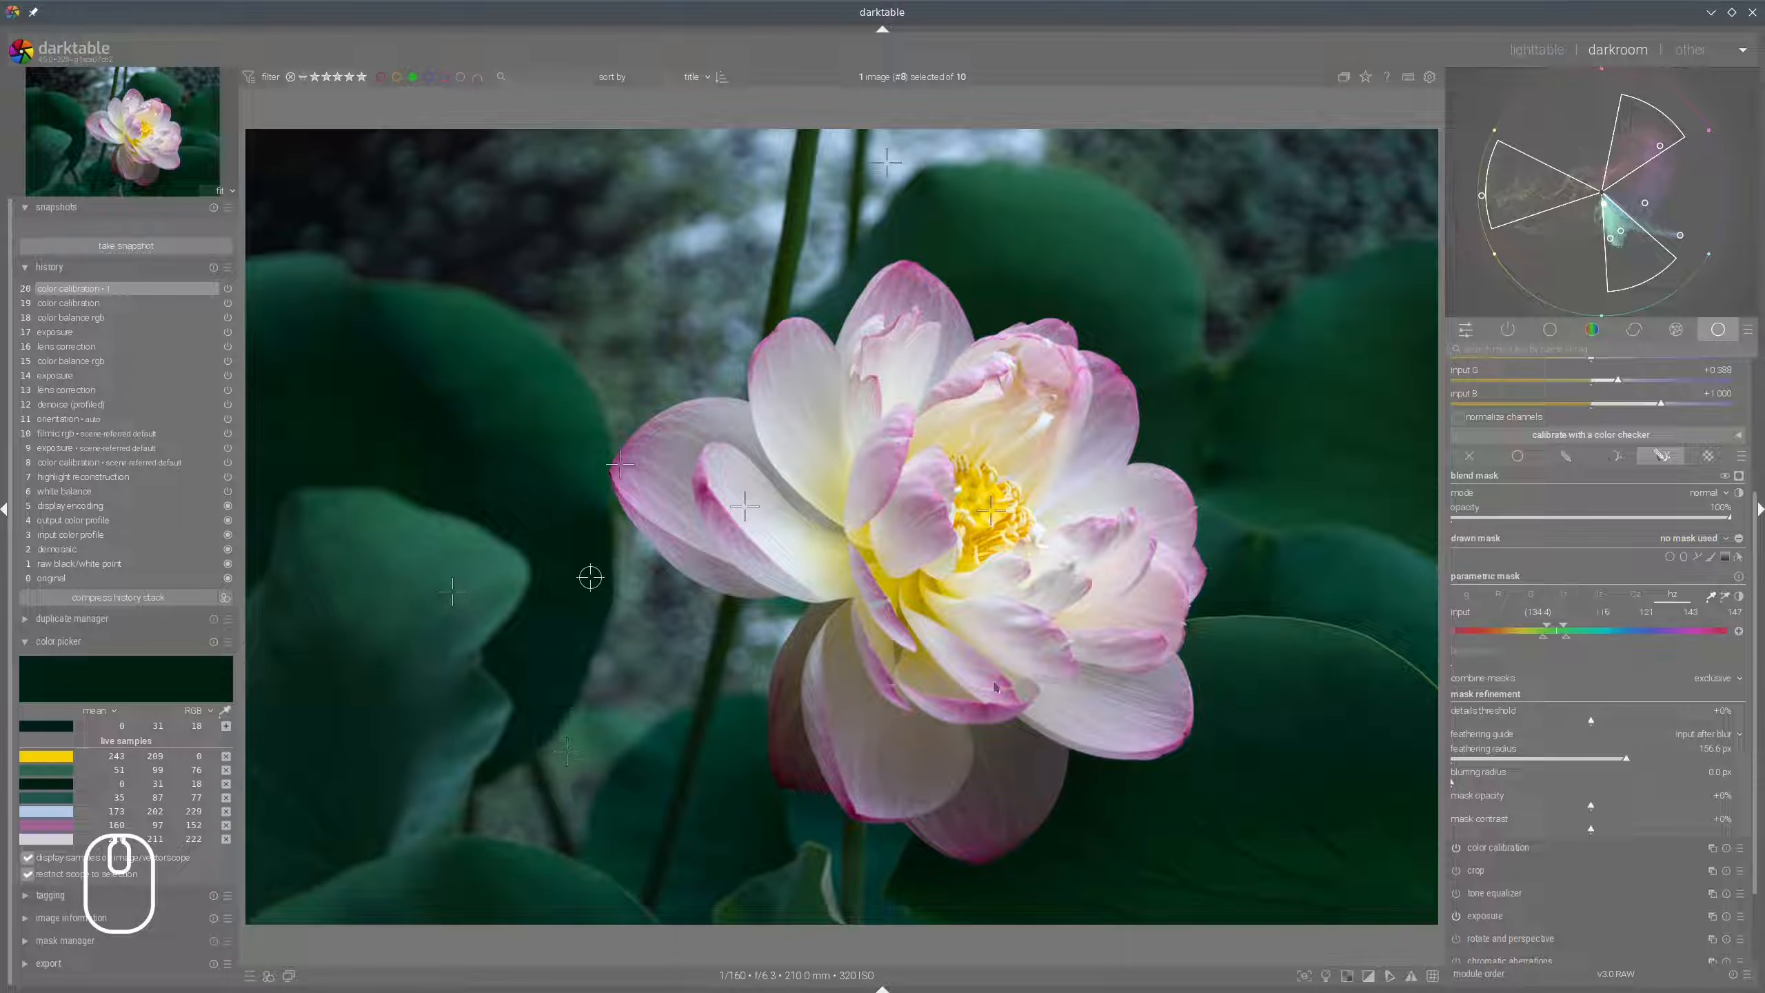
# Lower the colorfulness of input G and input B in the masked color calibration, and compare the photo with and without the instance.
pyautogui.scroll(3, 1568, 609)
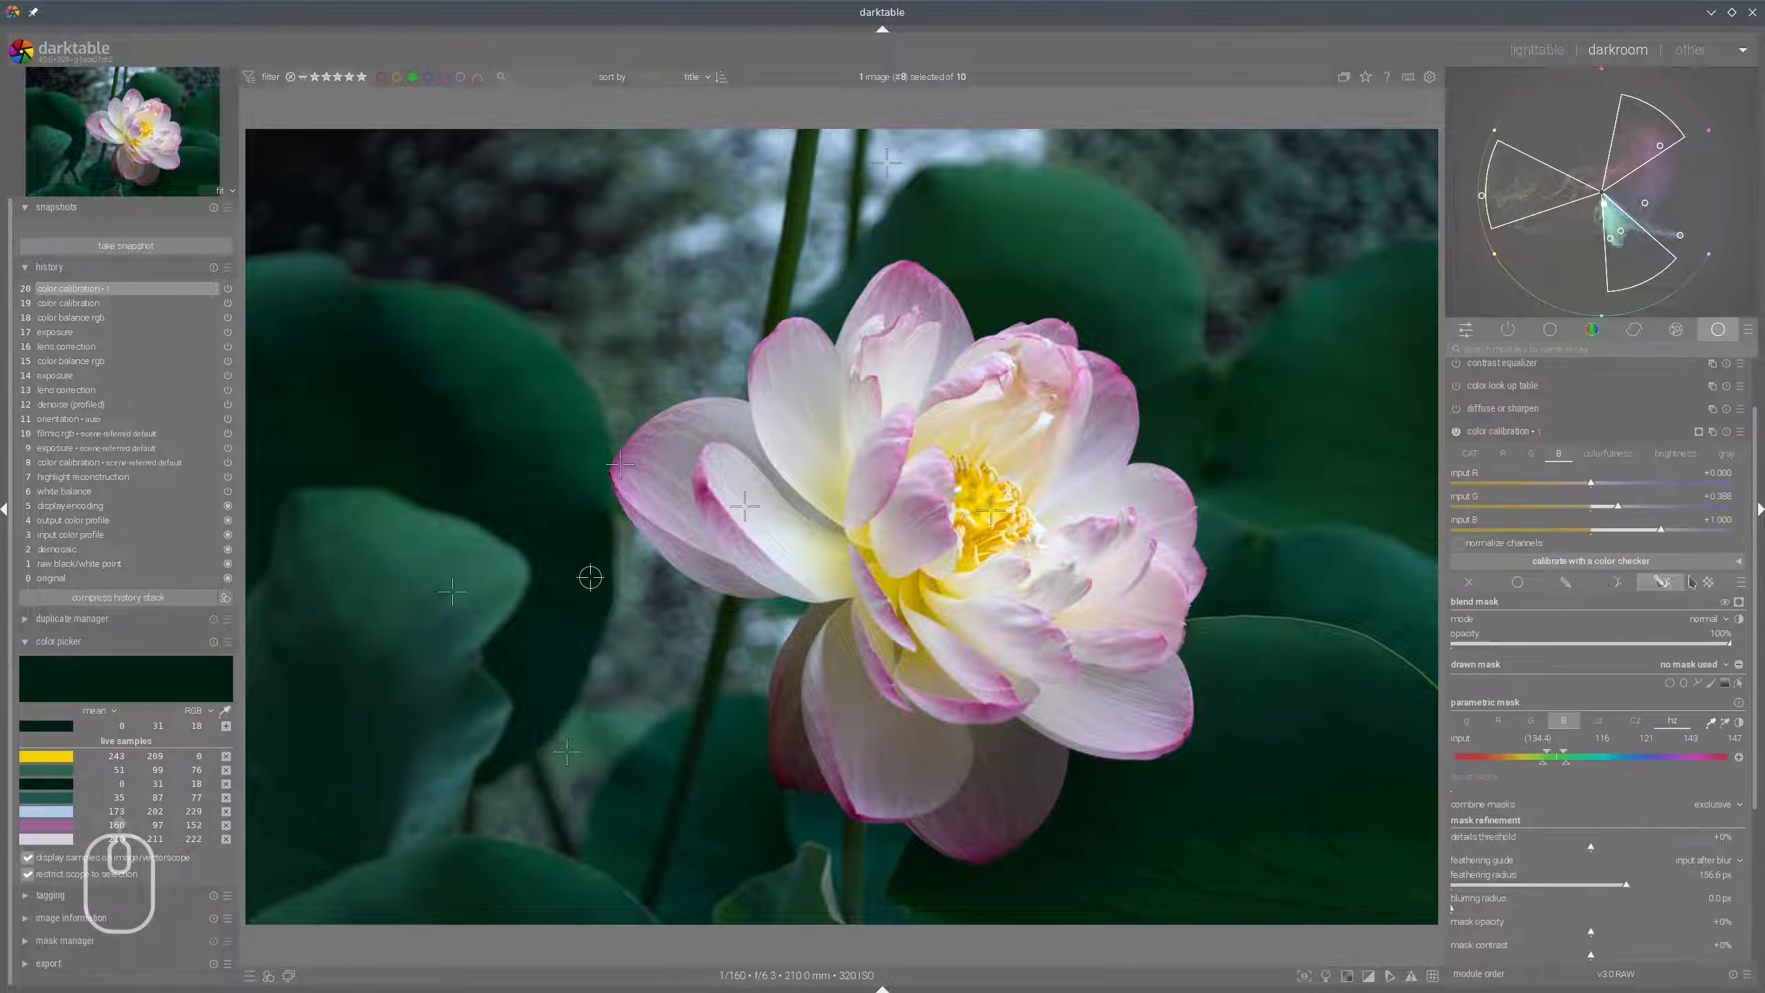
pyautogui.click(1627, 459)
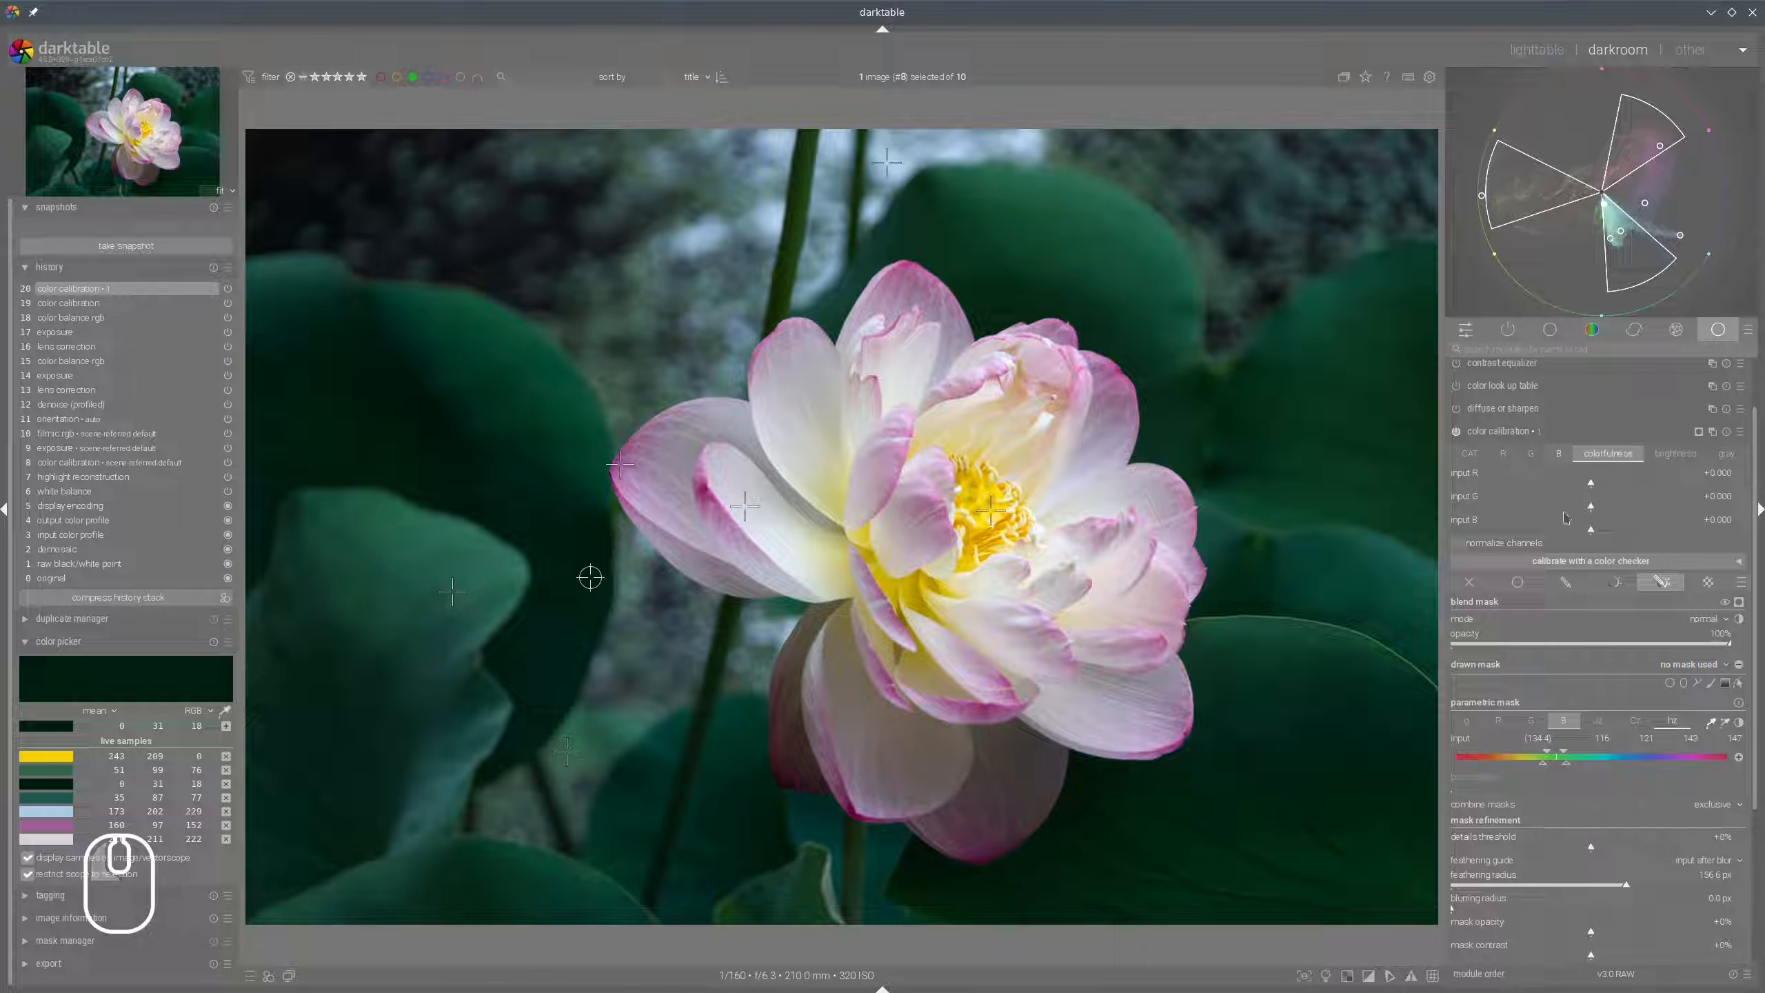
pyautogui.moveTo(1565, 519); pyautogui.dragTo(1552, 535)
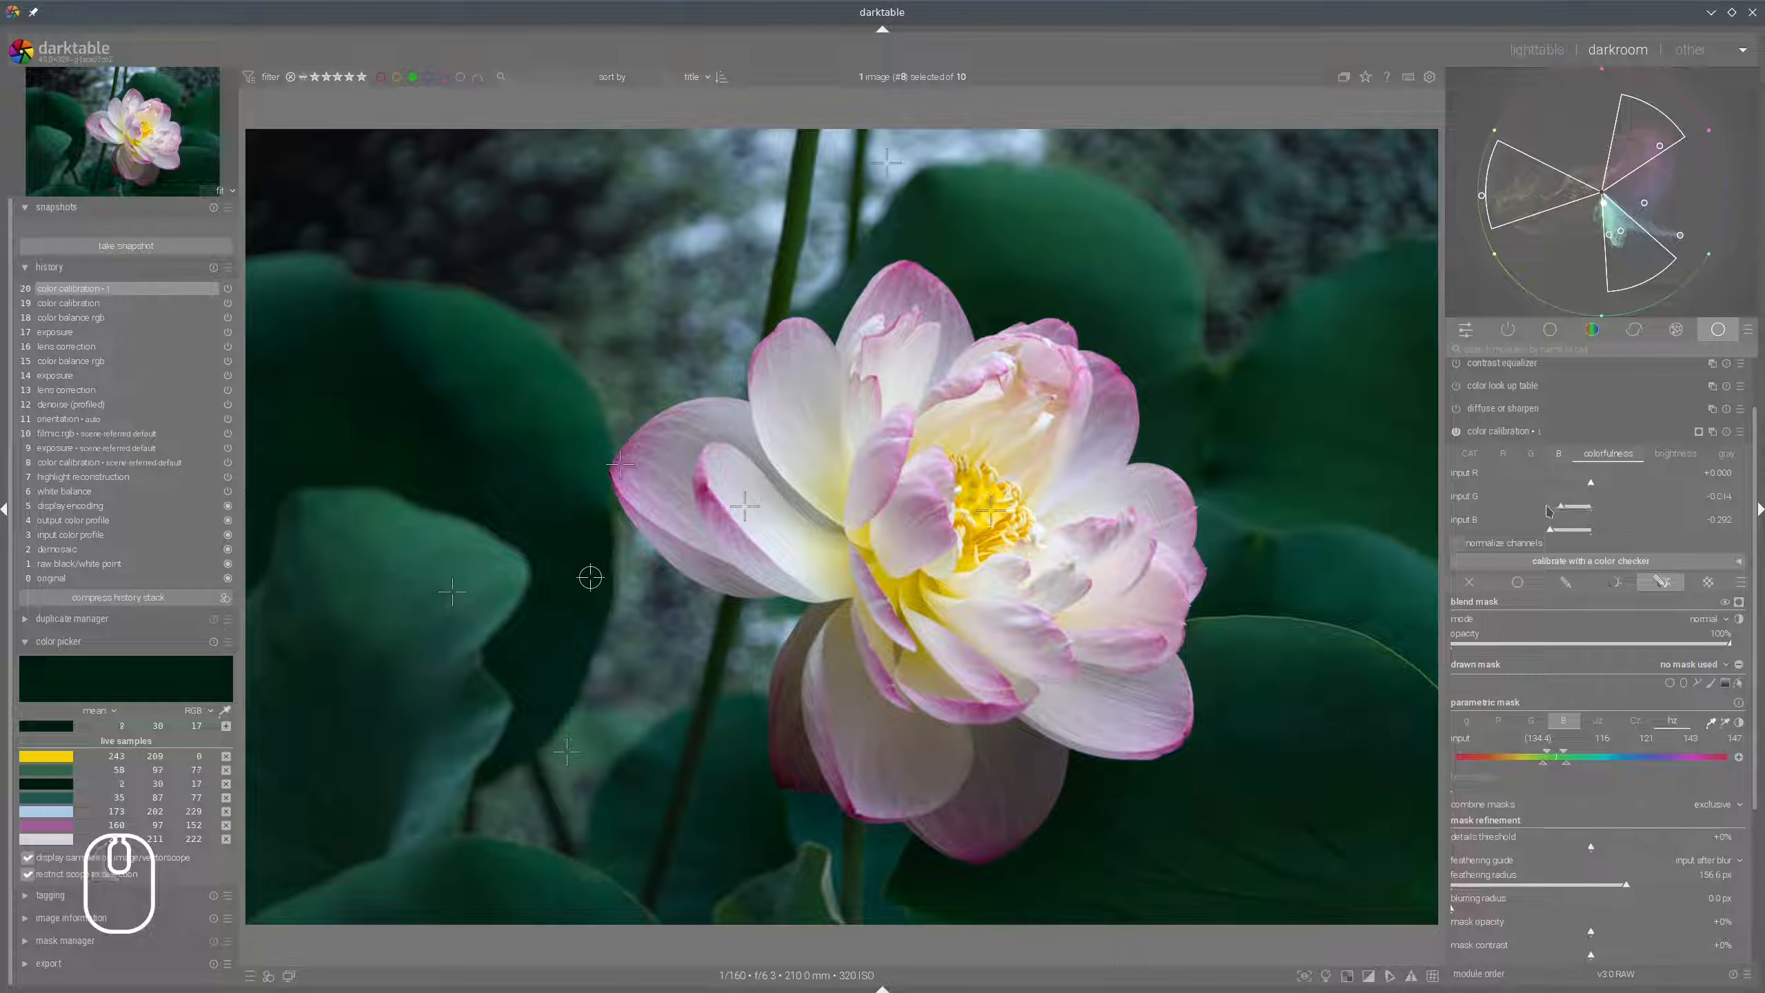
pyautogui.moveTo(1532, 532); pyautogui.dragTo(1543, 506)
pyautogui.click(1514, 531)
pyautogui.click(1489, 433)
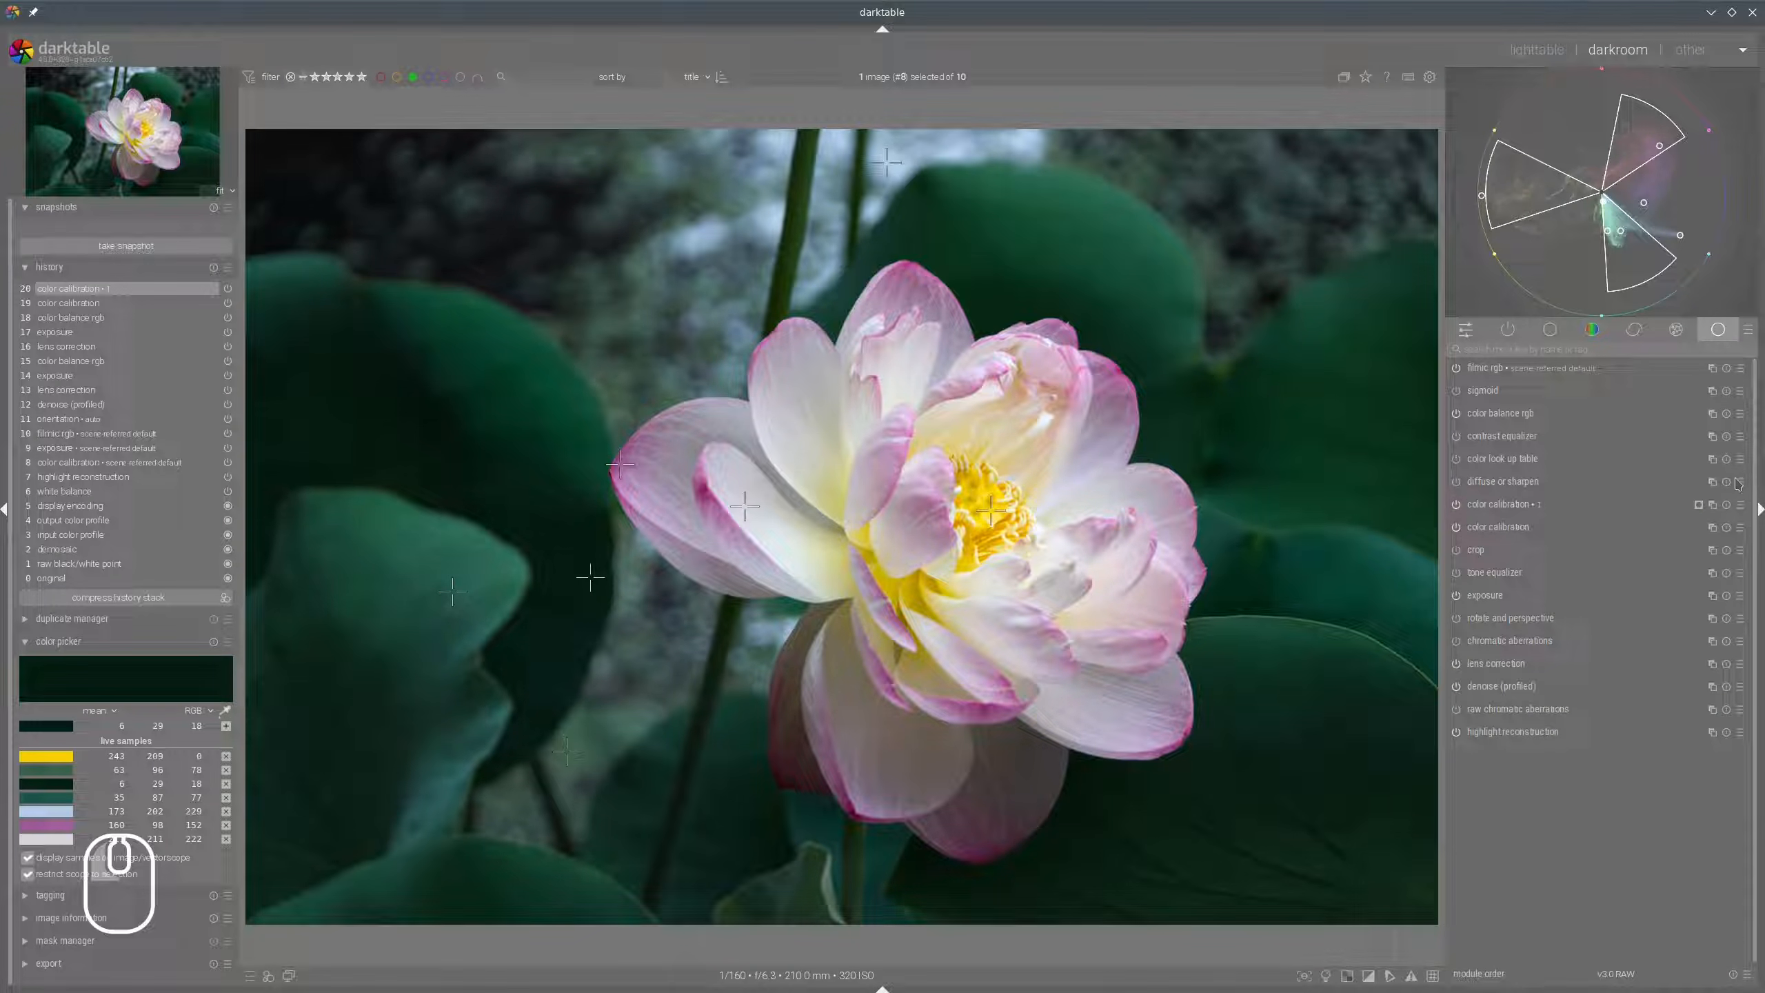
pyautogui.click(1455, 505)
pyautogui.click(1455, 505)
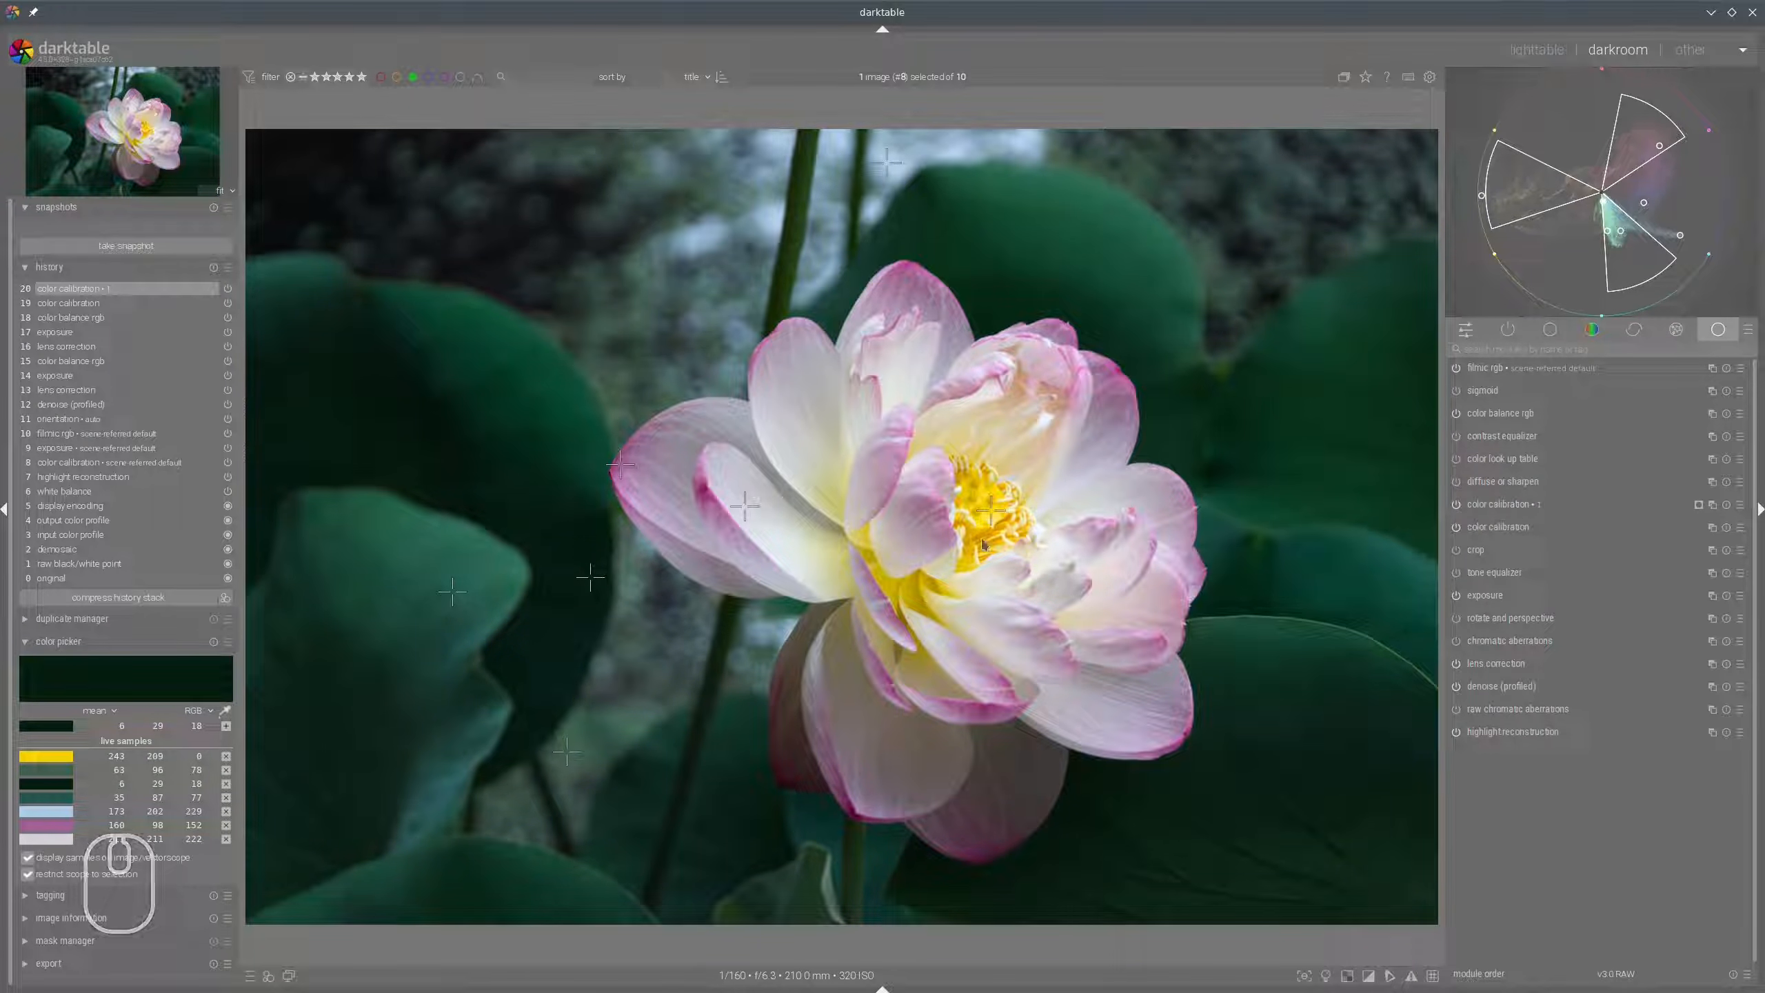
pyautogui.moveTo(882, 409); pyautogui.dragTo(890, 405)
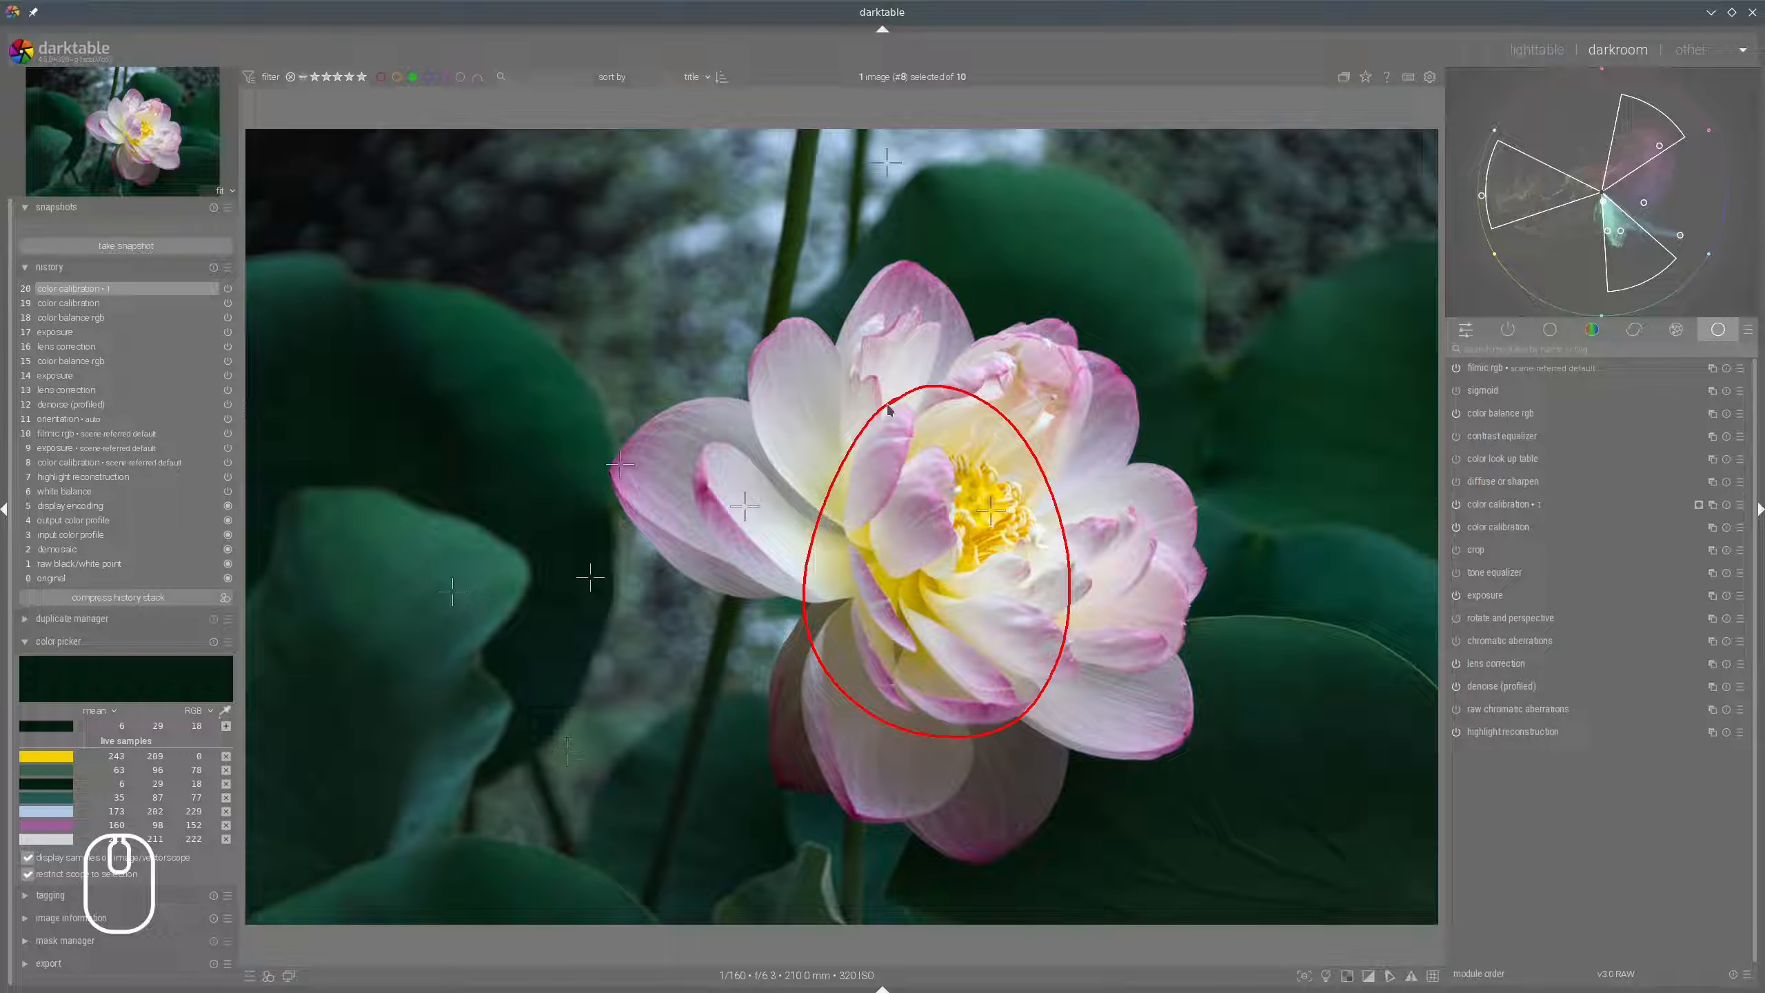
pyautogui.press('shift+super+F11')
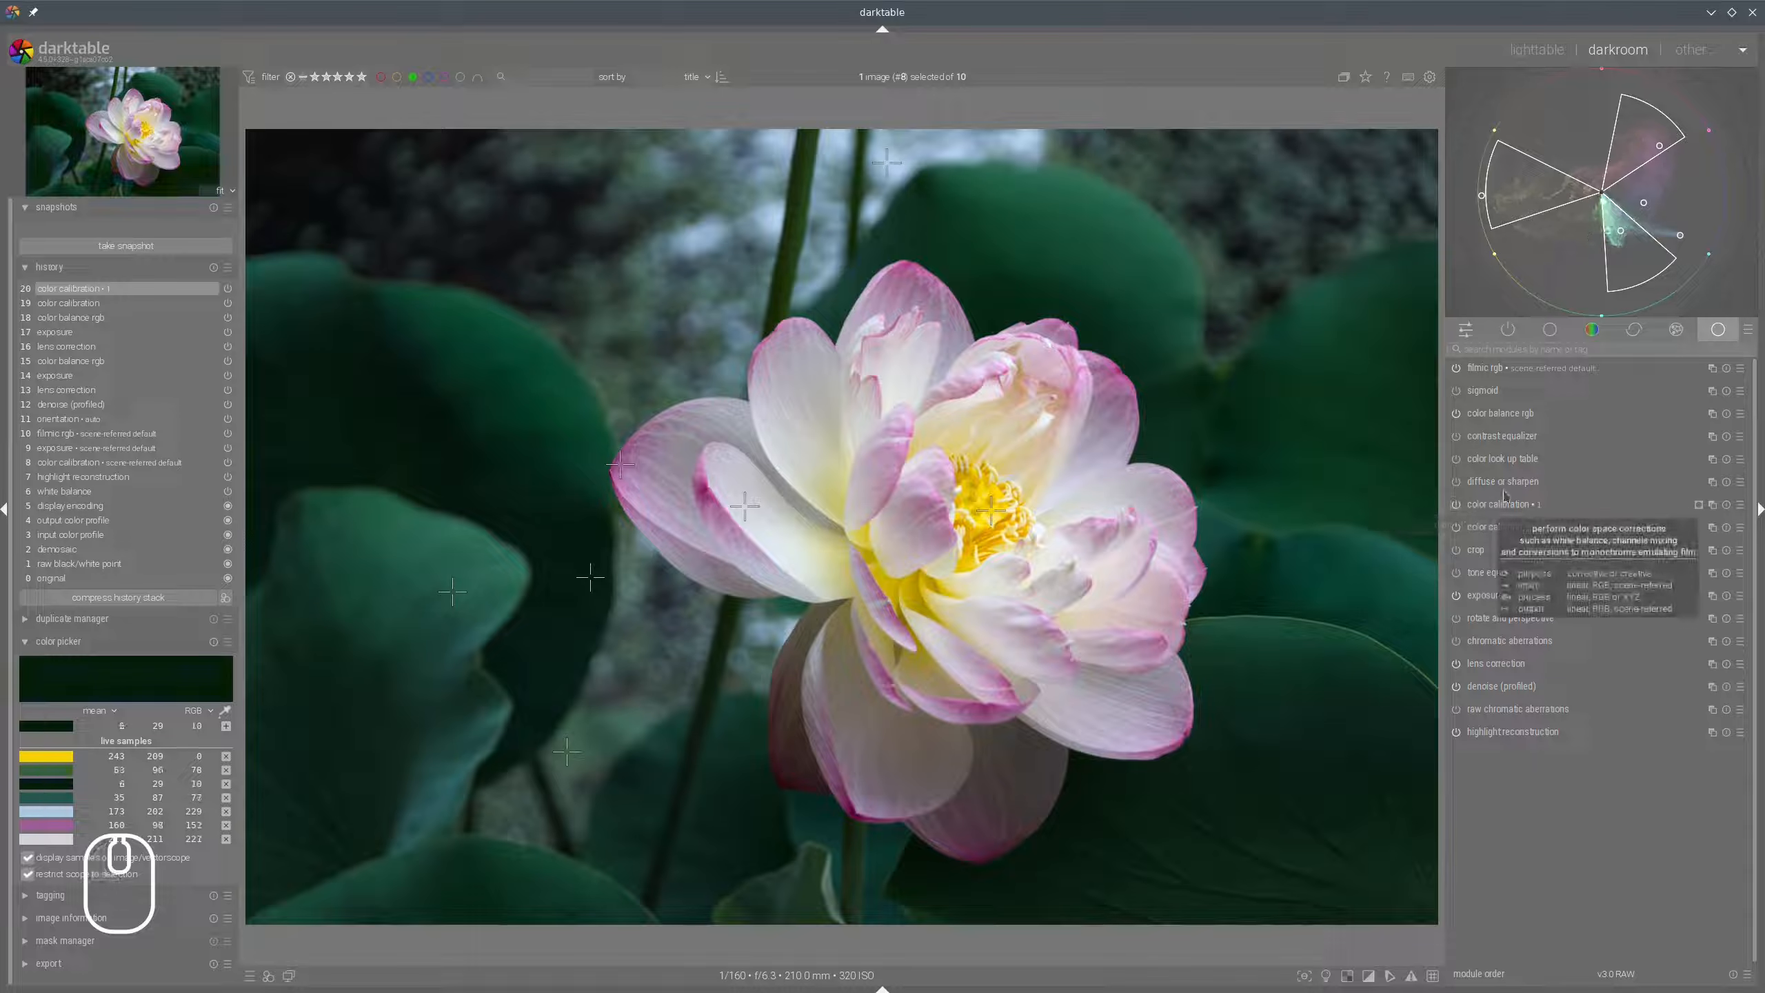
pyautogui.moveTo(1616, 213)
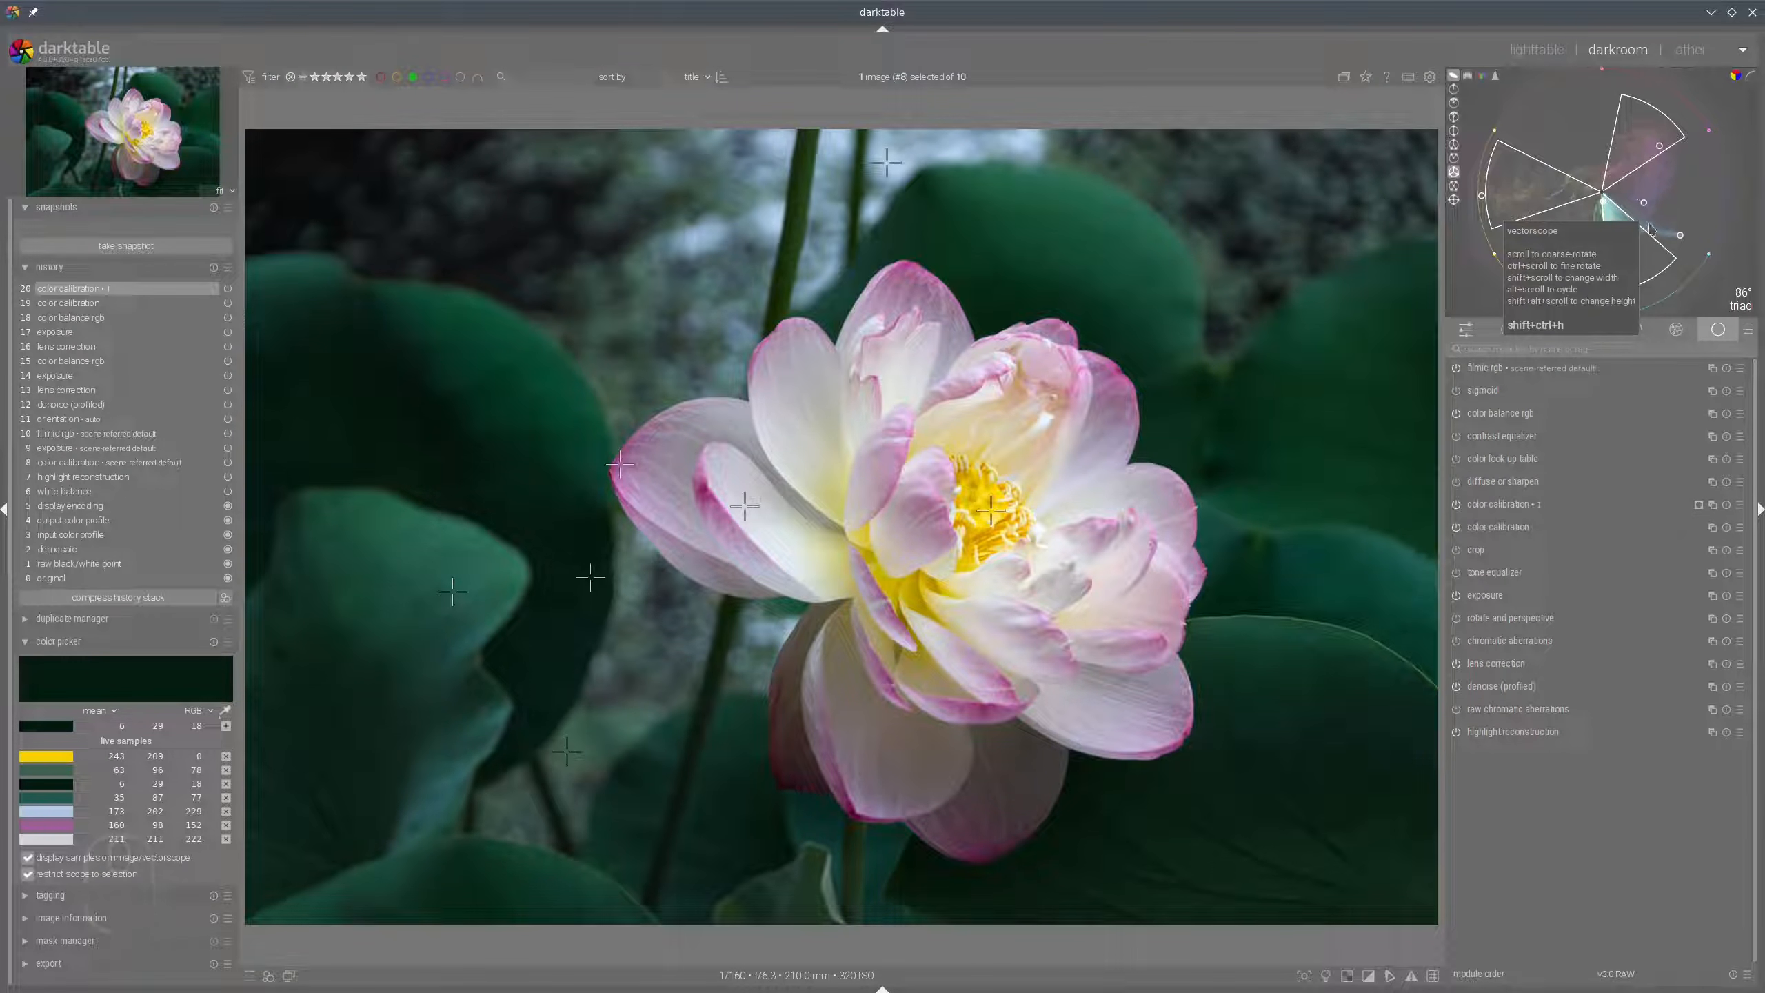
pyautogui.moveTo(1645, 225)
pyautogui.mouseDown()
pyautogui.moveTo(1626, 185)
pyautogui.moveTo(1673, 227)
pyautogui.mouseUp()
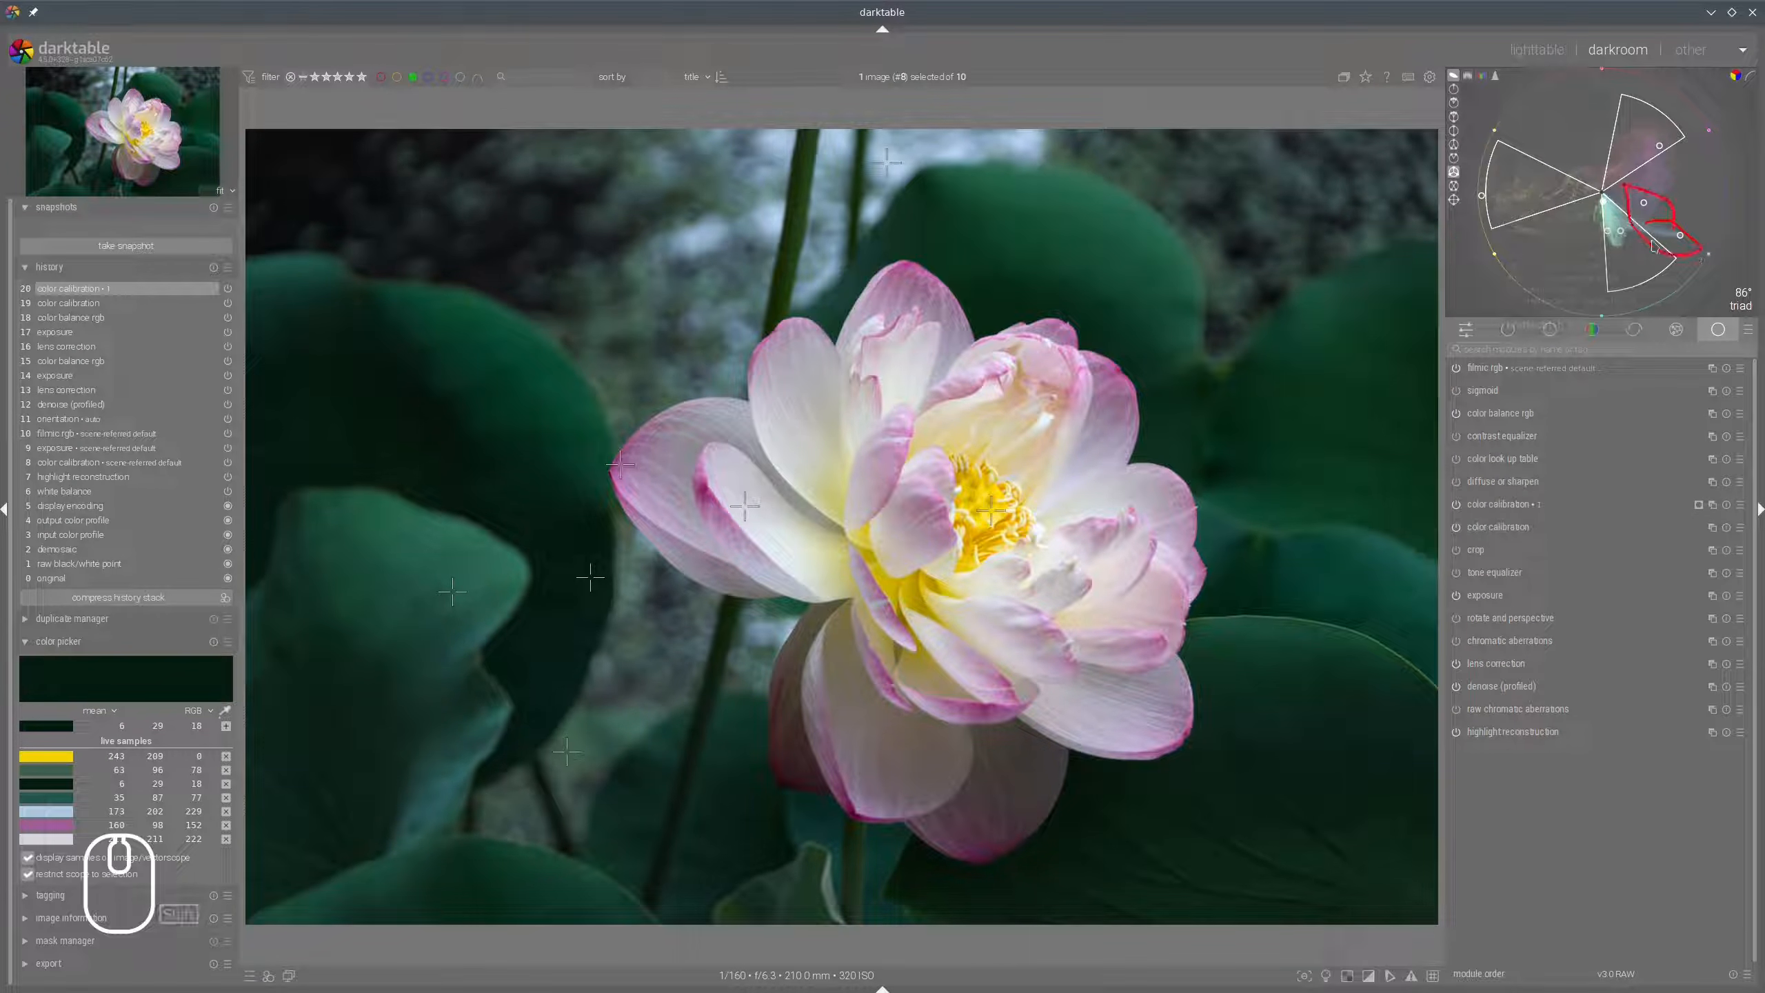
pyautogui.press('shift+super+F11')
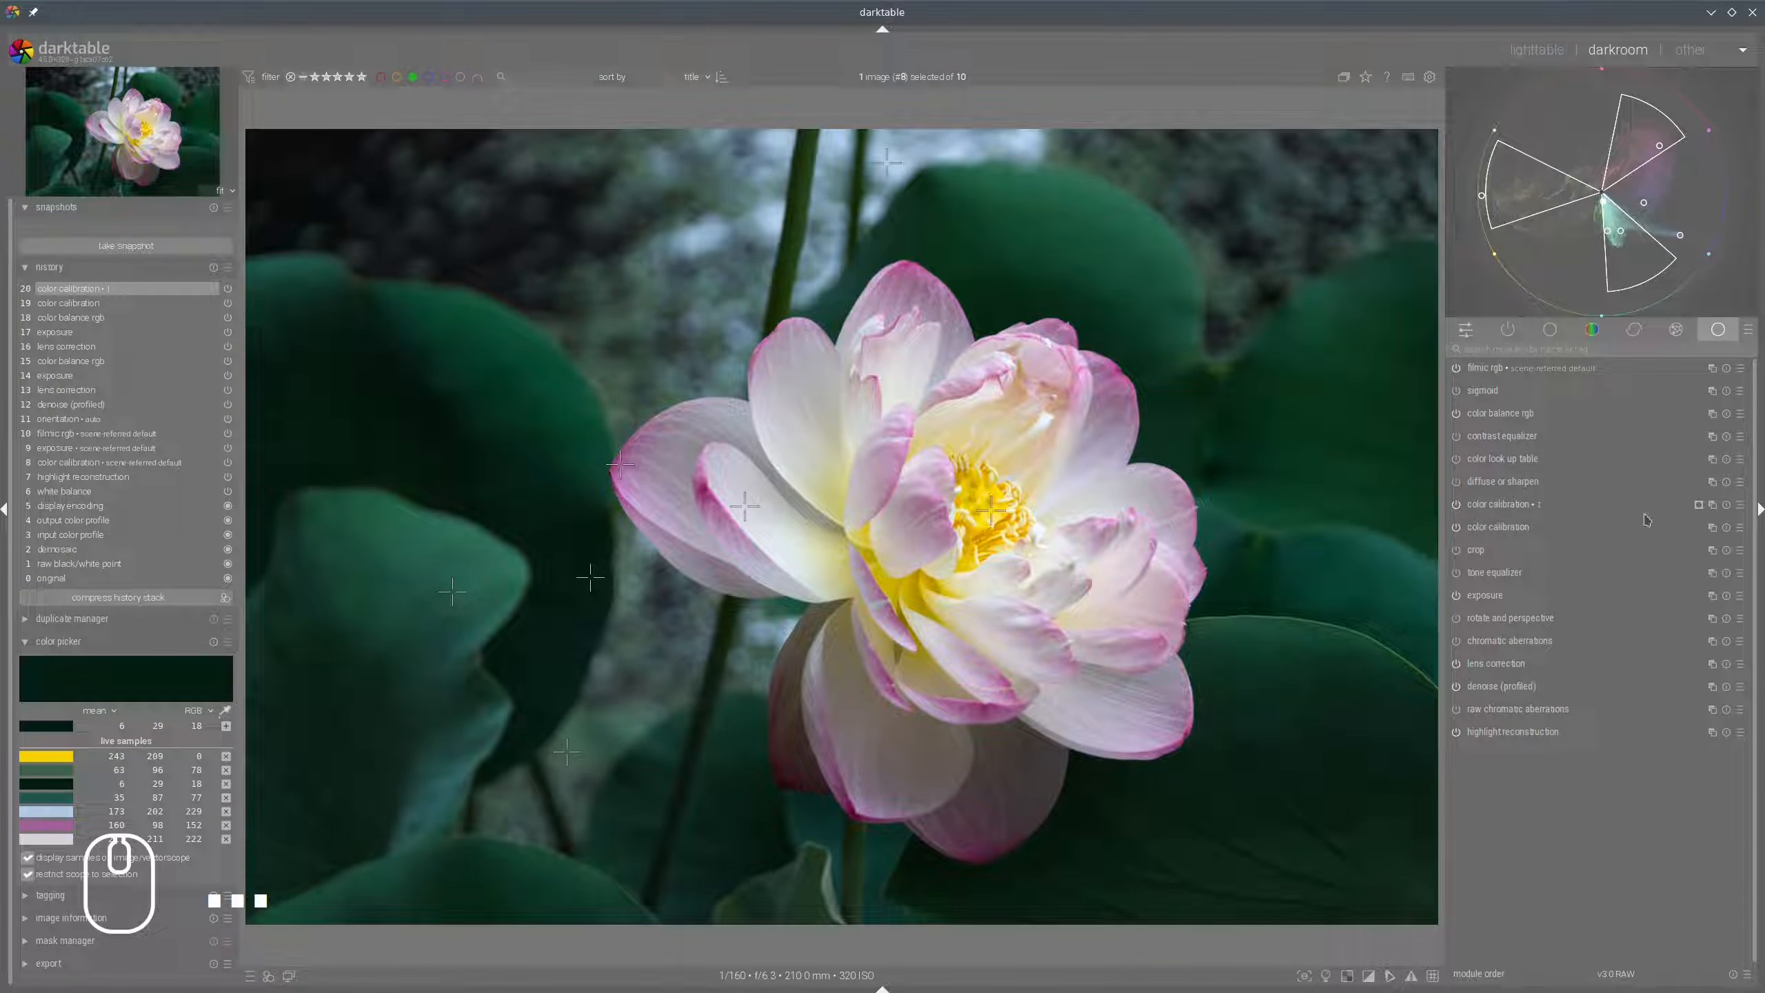
# Add a new color calibration instance with a parametric mask on the hue channel and activate the mask's color picker.
pyautogui.keyDown('shift'); pyautogui.click(1711, 504); pyautogui.keyUp('shift')
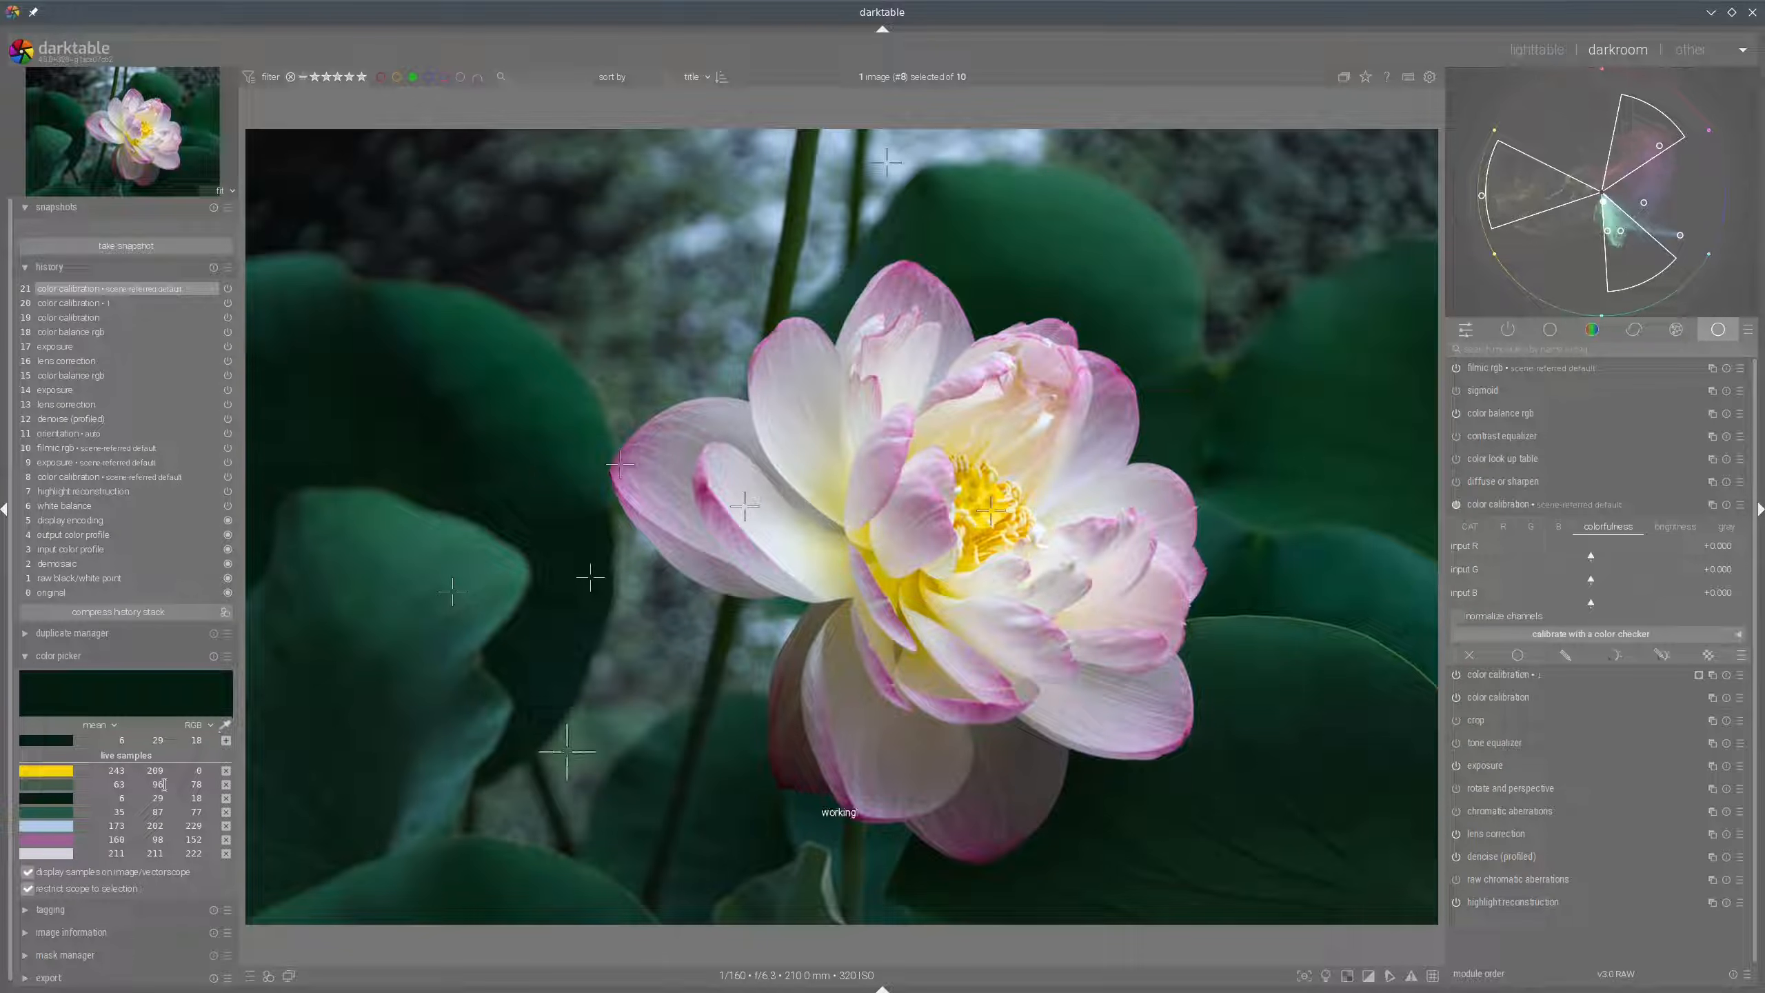
pyautogui.click(1663, 656)
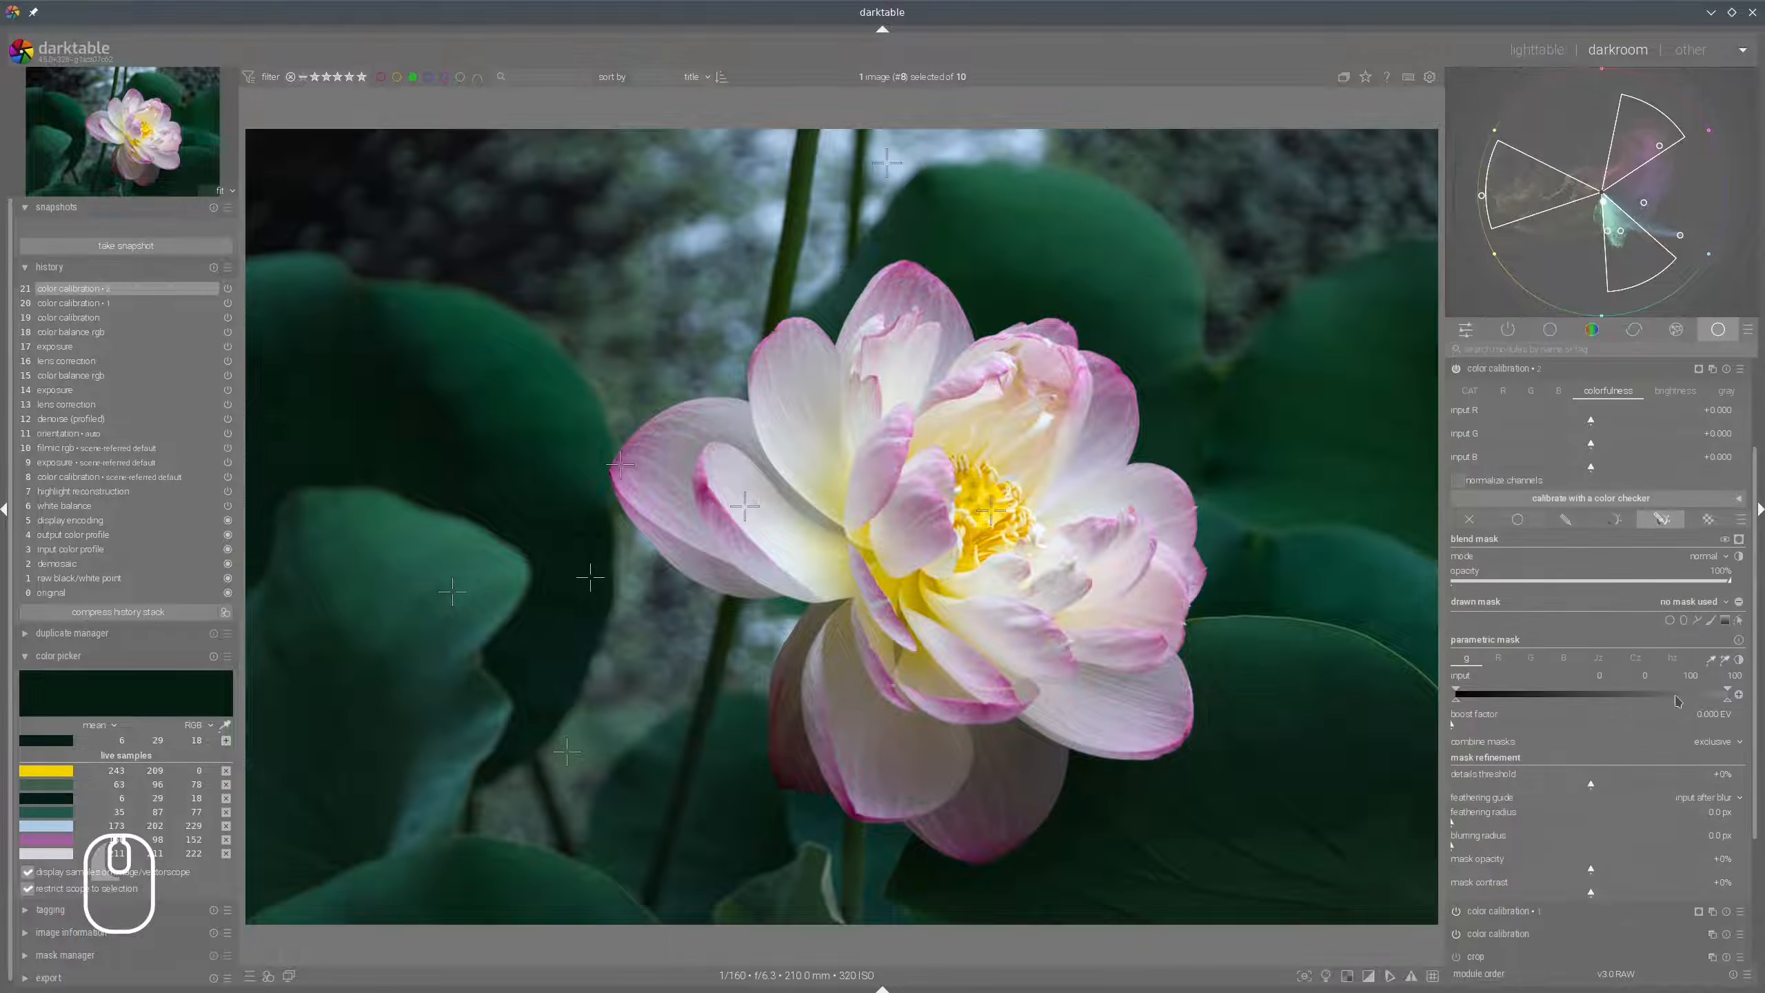
pyautogui.click(1673, 658)
pyautogui.click(1726, 661)
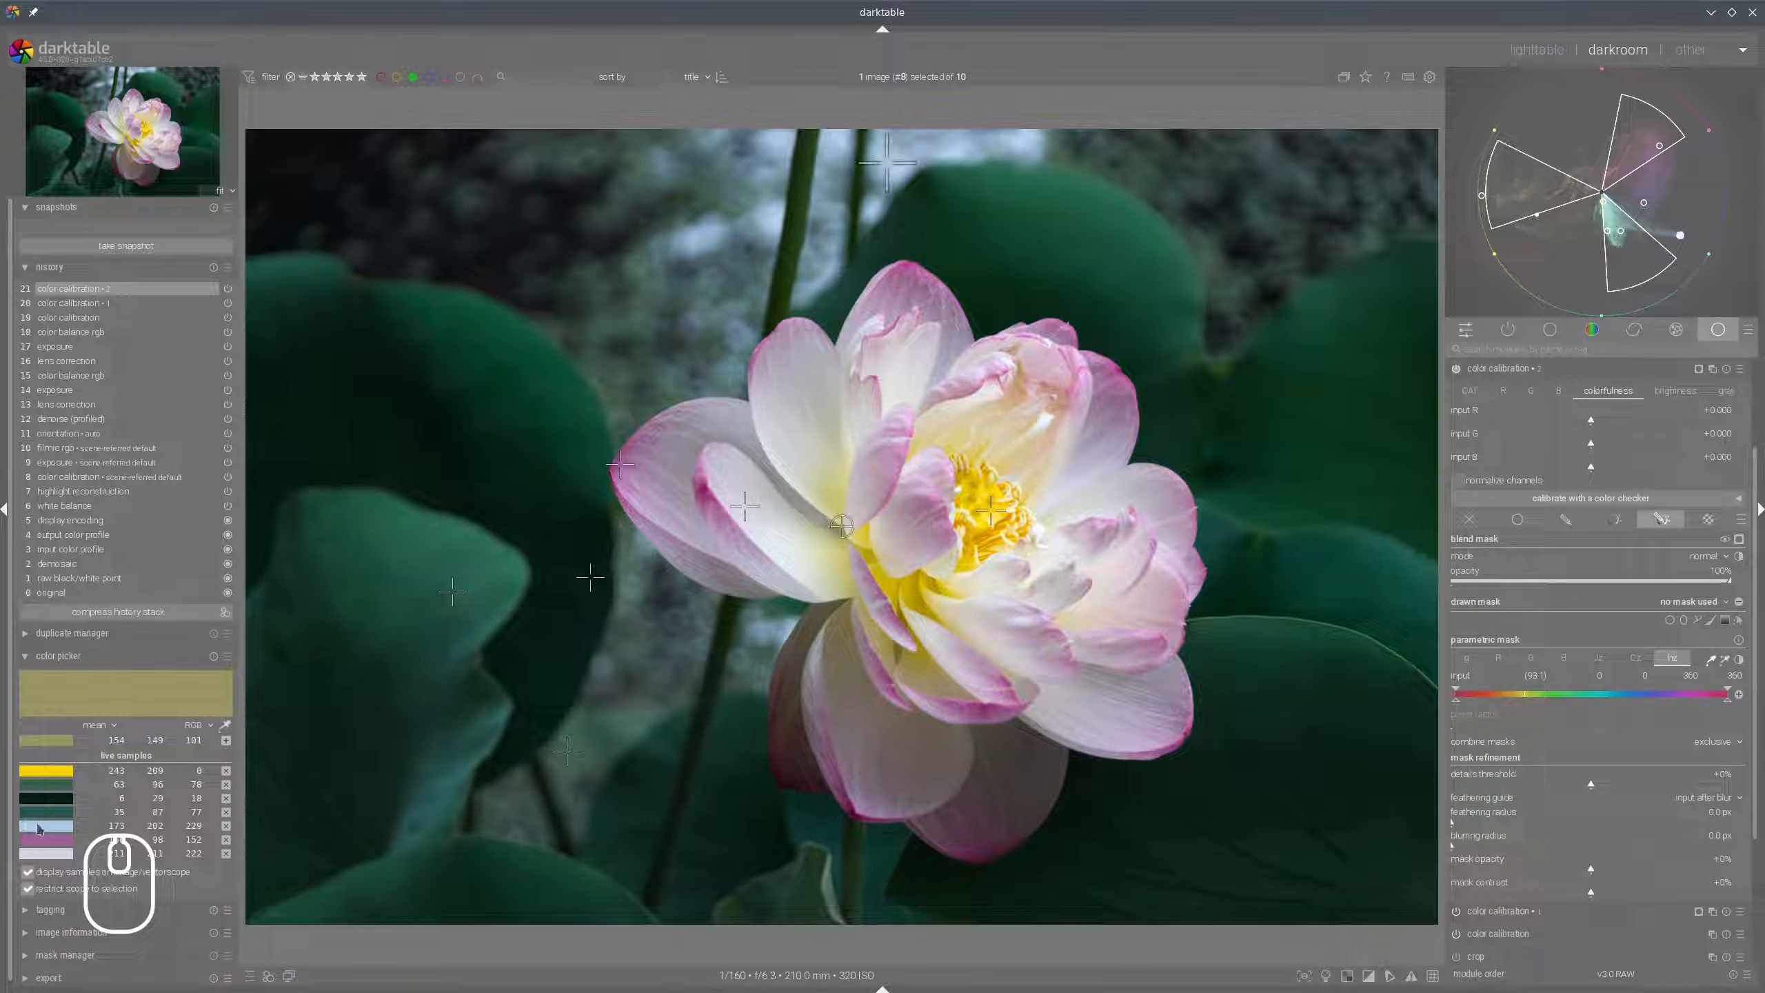
# Use the light blue and pale petal samples to limit the mask to blue hues from about 245 to 279, fading to 238 and 288.
pyautogui.click(32, 828)
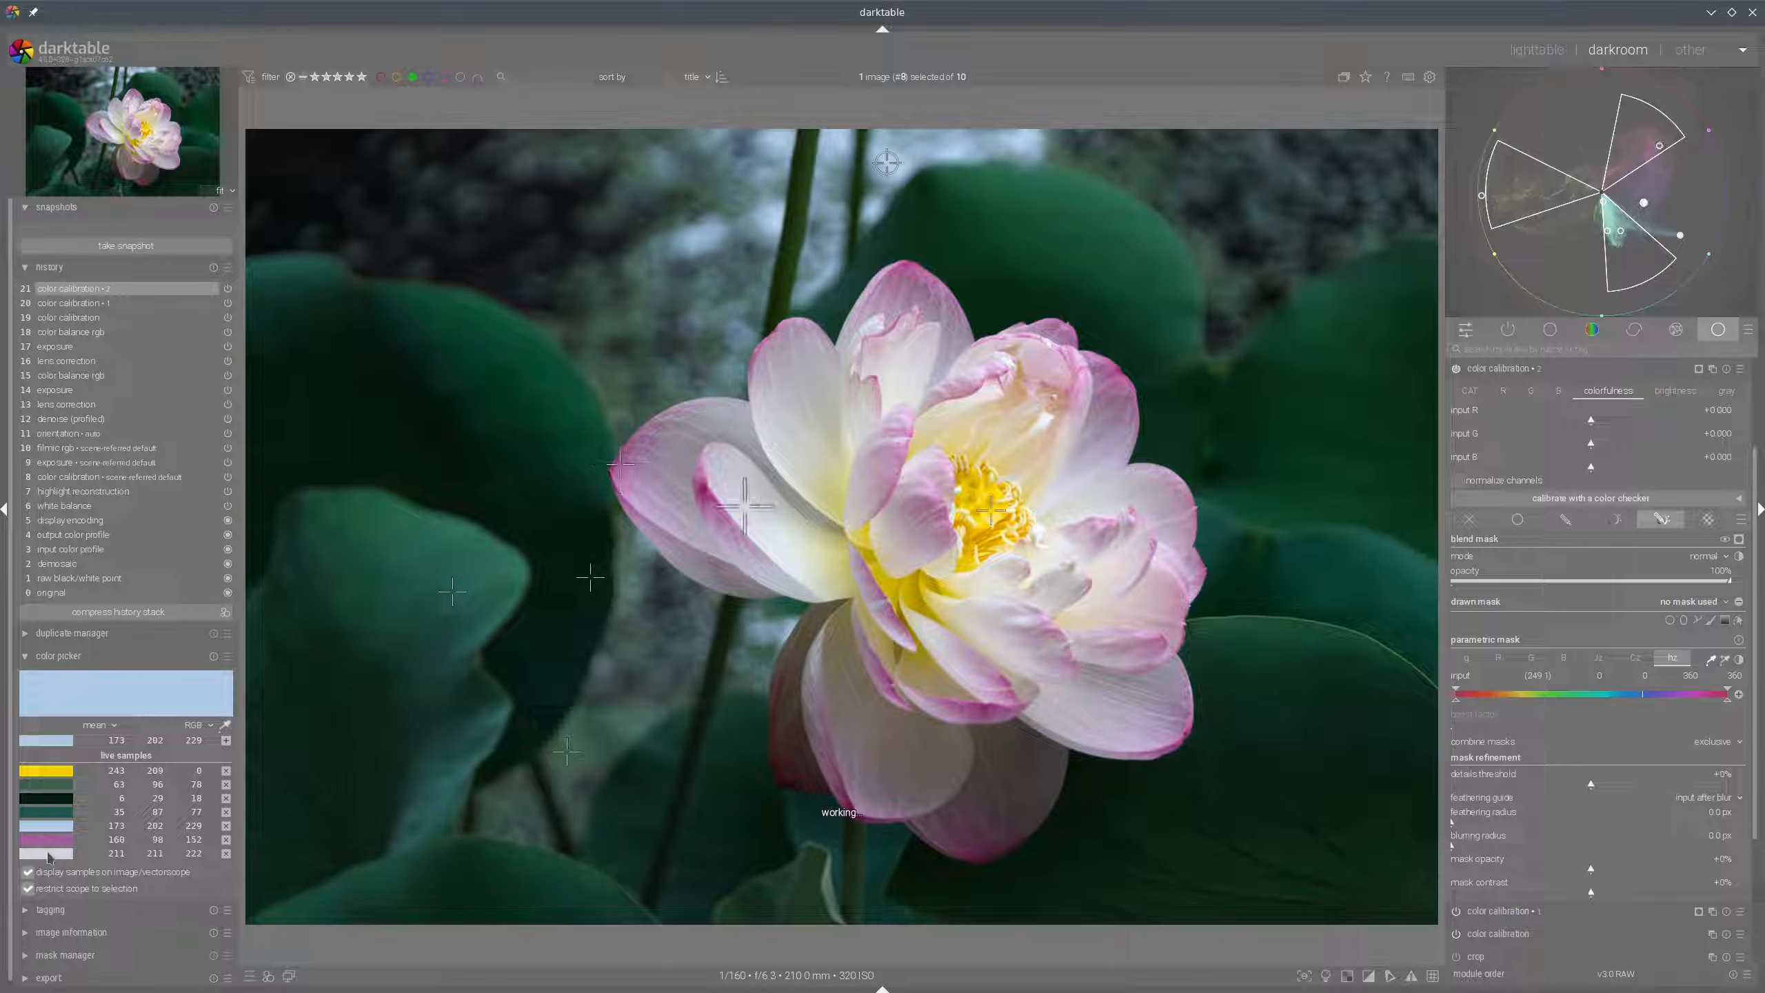
pyautogui.click(49, 855)
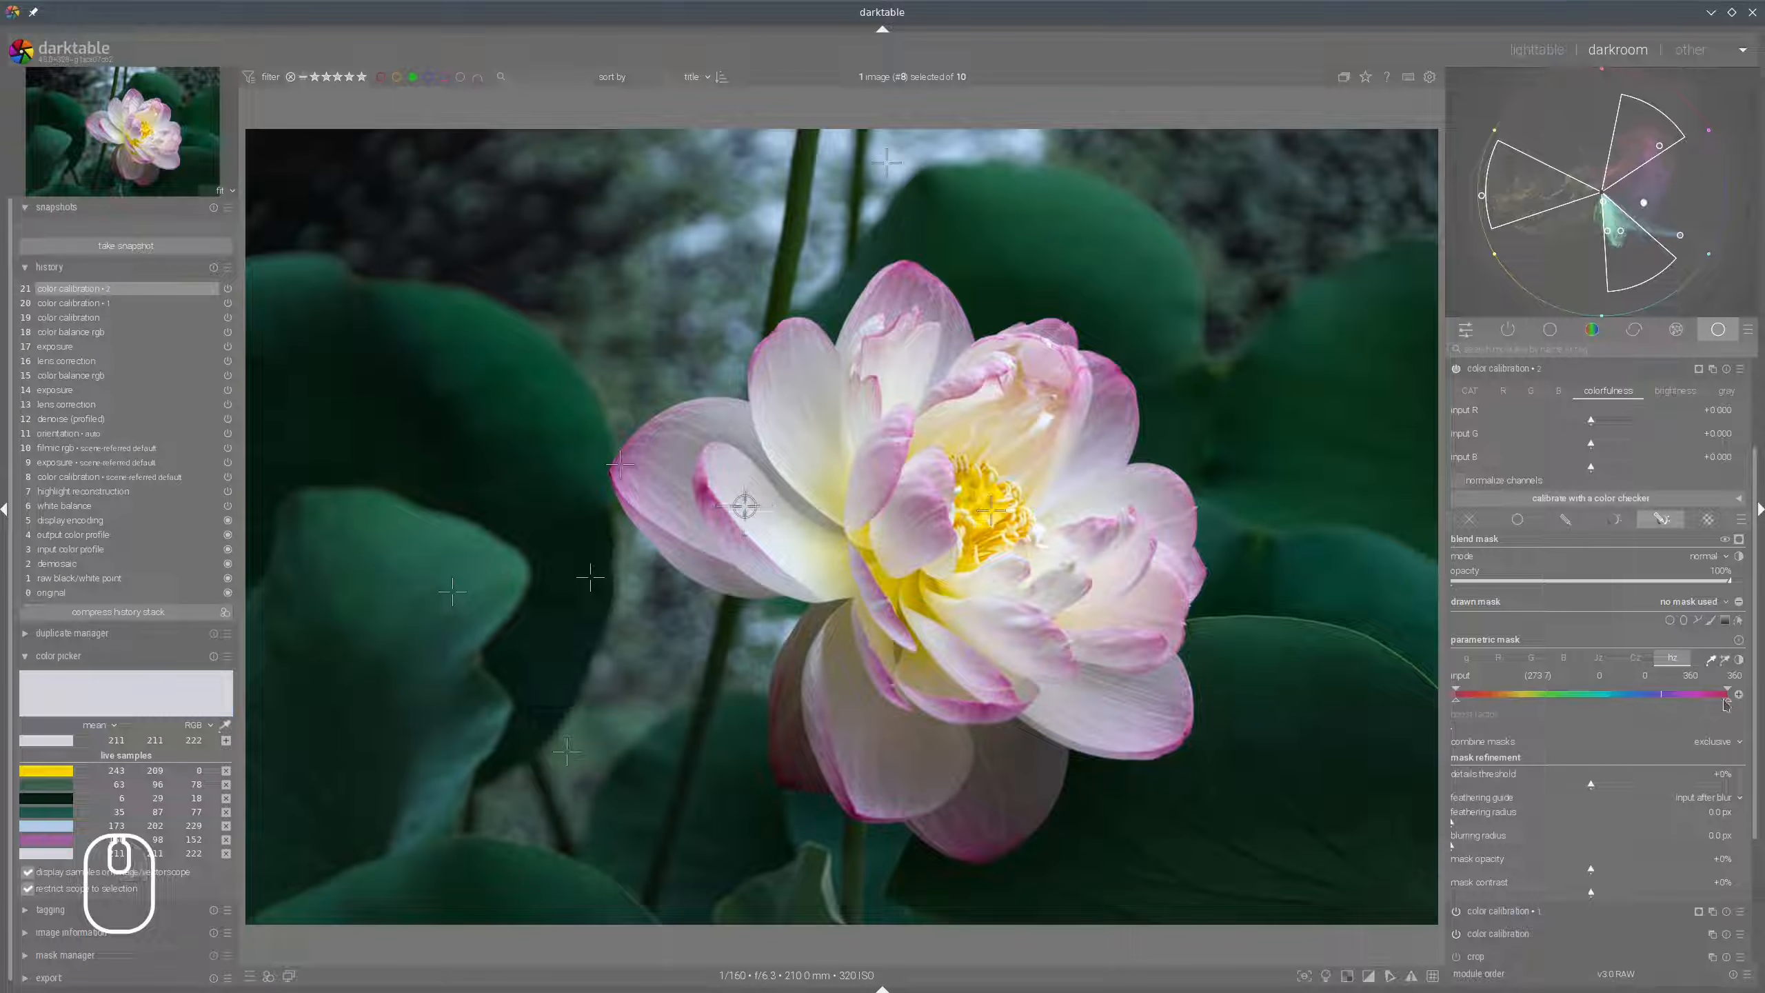
pyautogui.moveTo(1725, 706); pyautogui.dragTo(1670, 709)
pyautogui.click(887, 162)
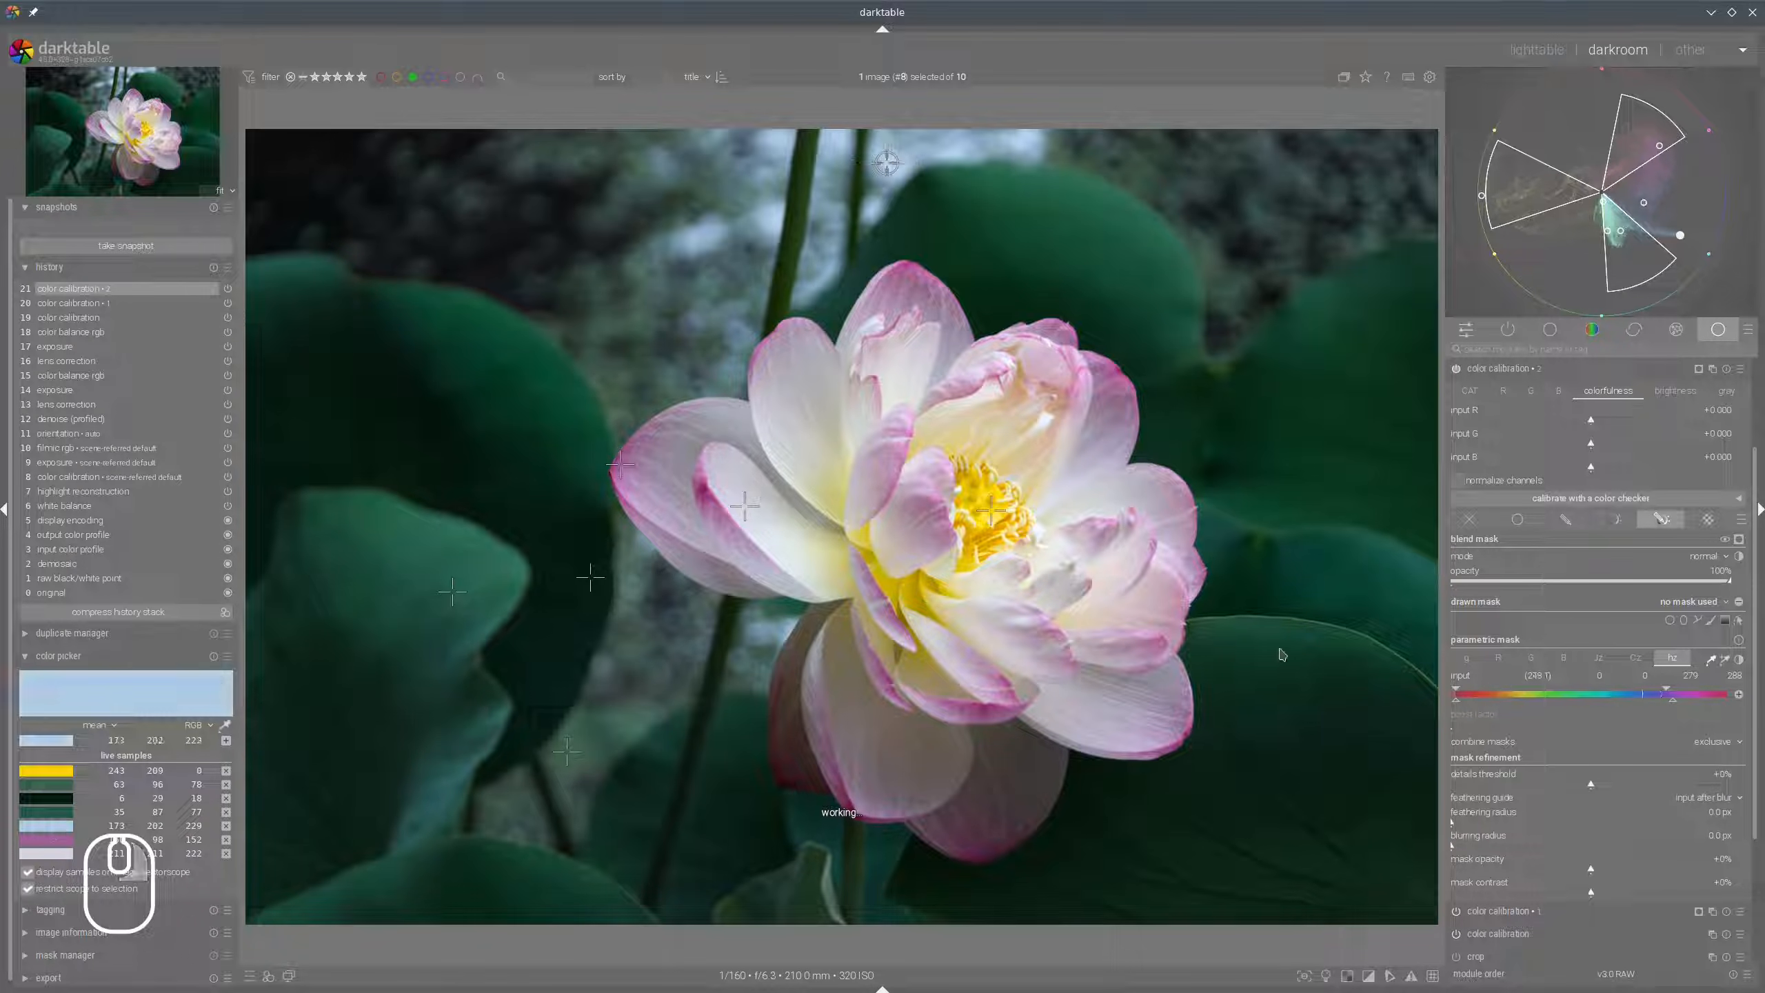
pyautogui.moveTo(1458, 704); pyautogui.dragTo(1640, 710)
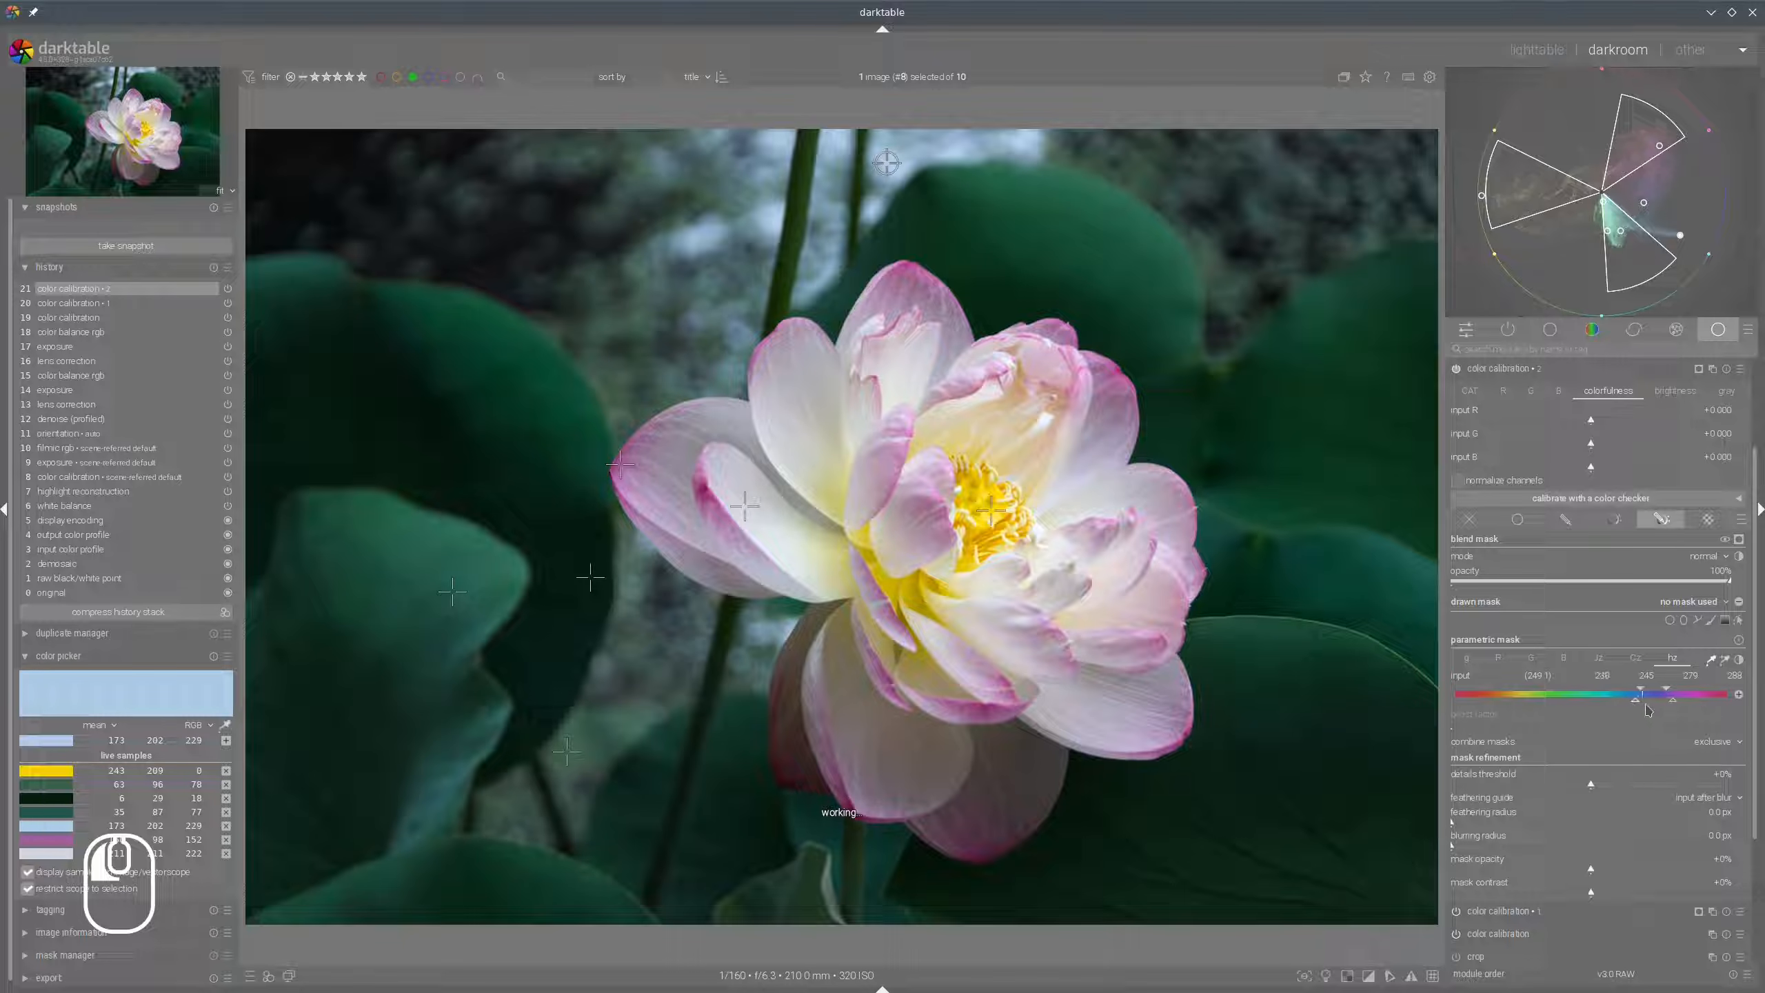
# Preview the blue hue mask, set its feathering radius to about 106.3 px, and hide the preview.
pyautogui.click(1739, 540)
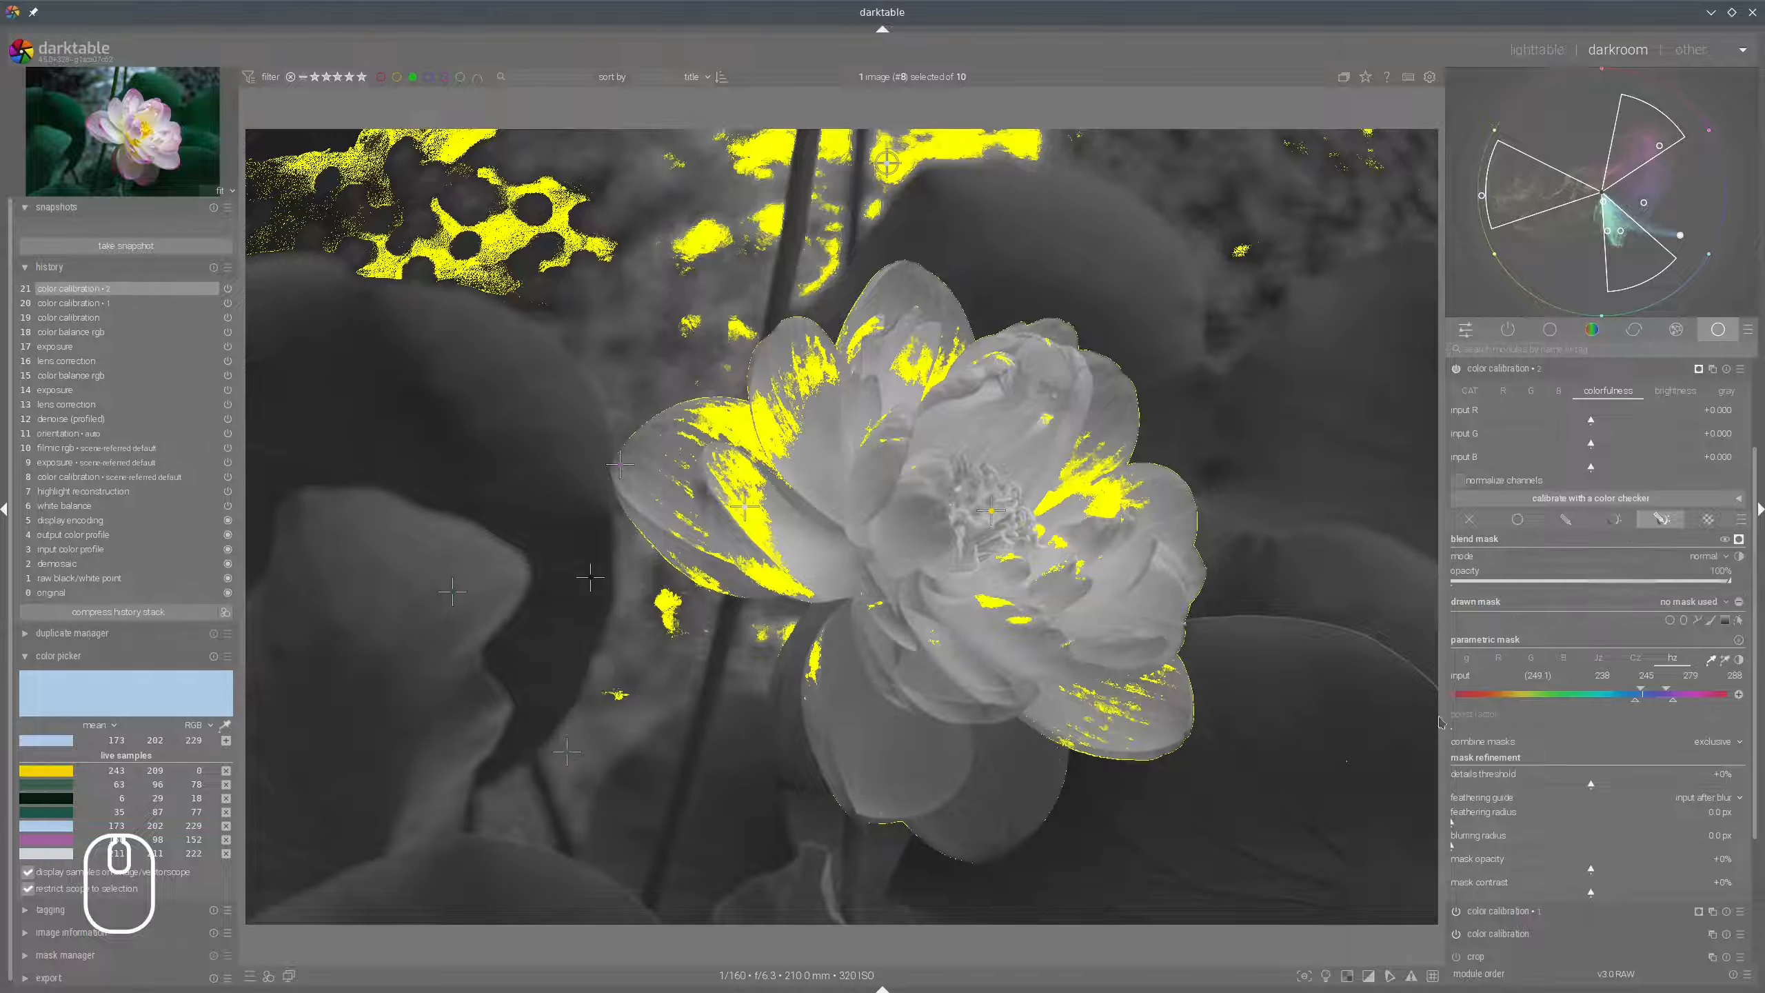
pyautogui.click(1489, 823)
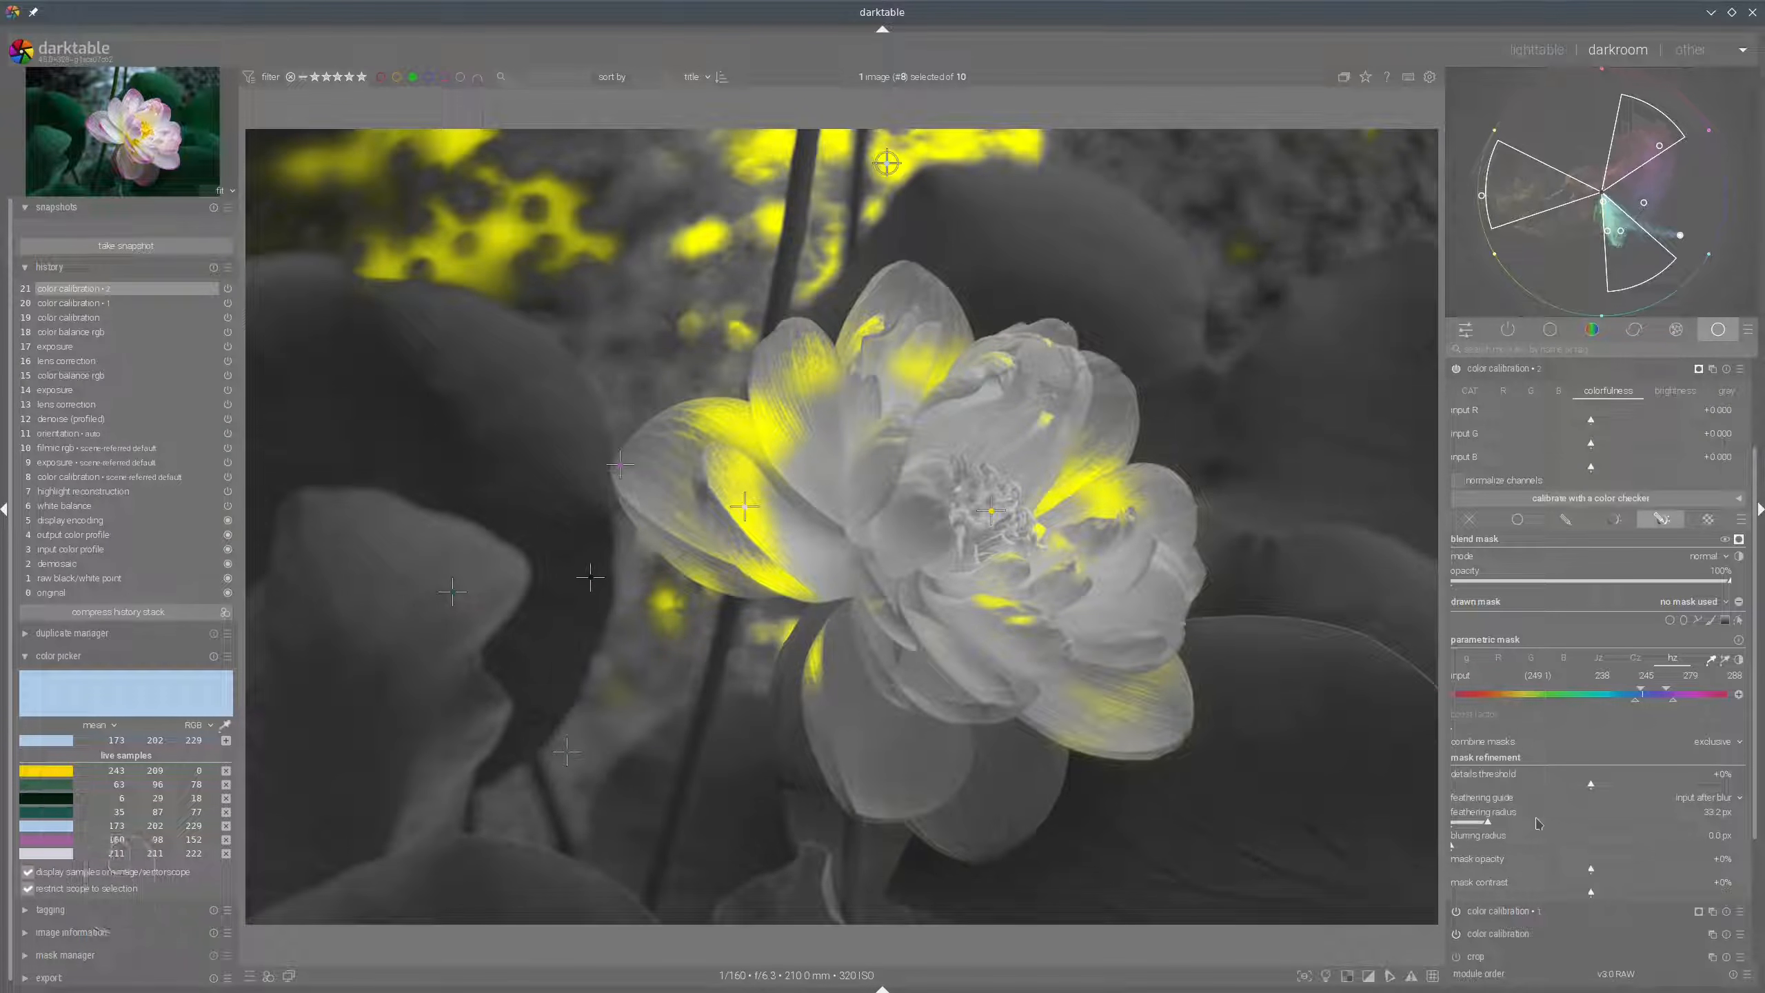
pyautogui.moveTo(1539, 827); pyautogui.dragTo(1569, 826)
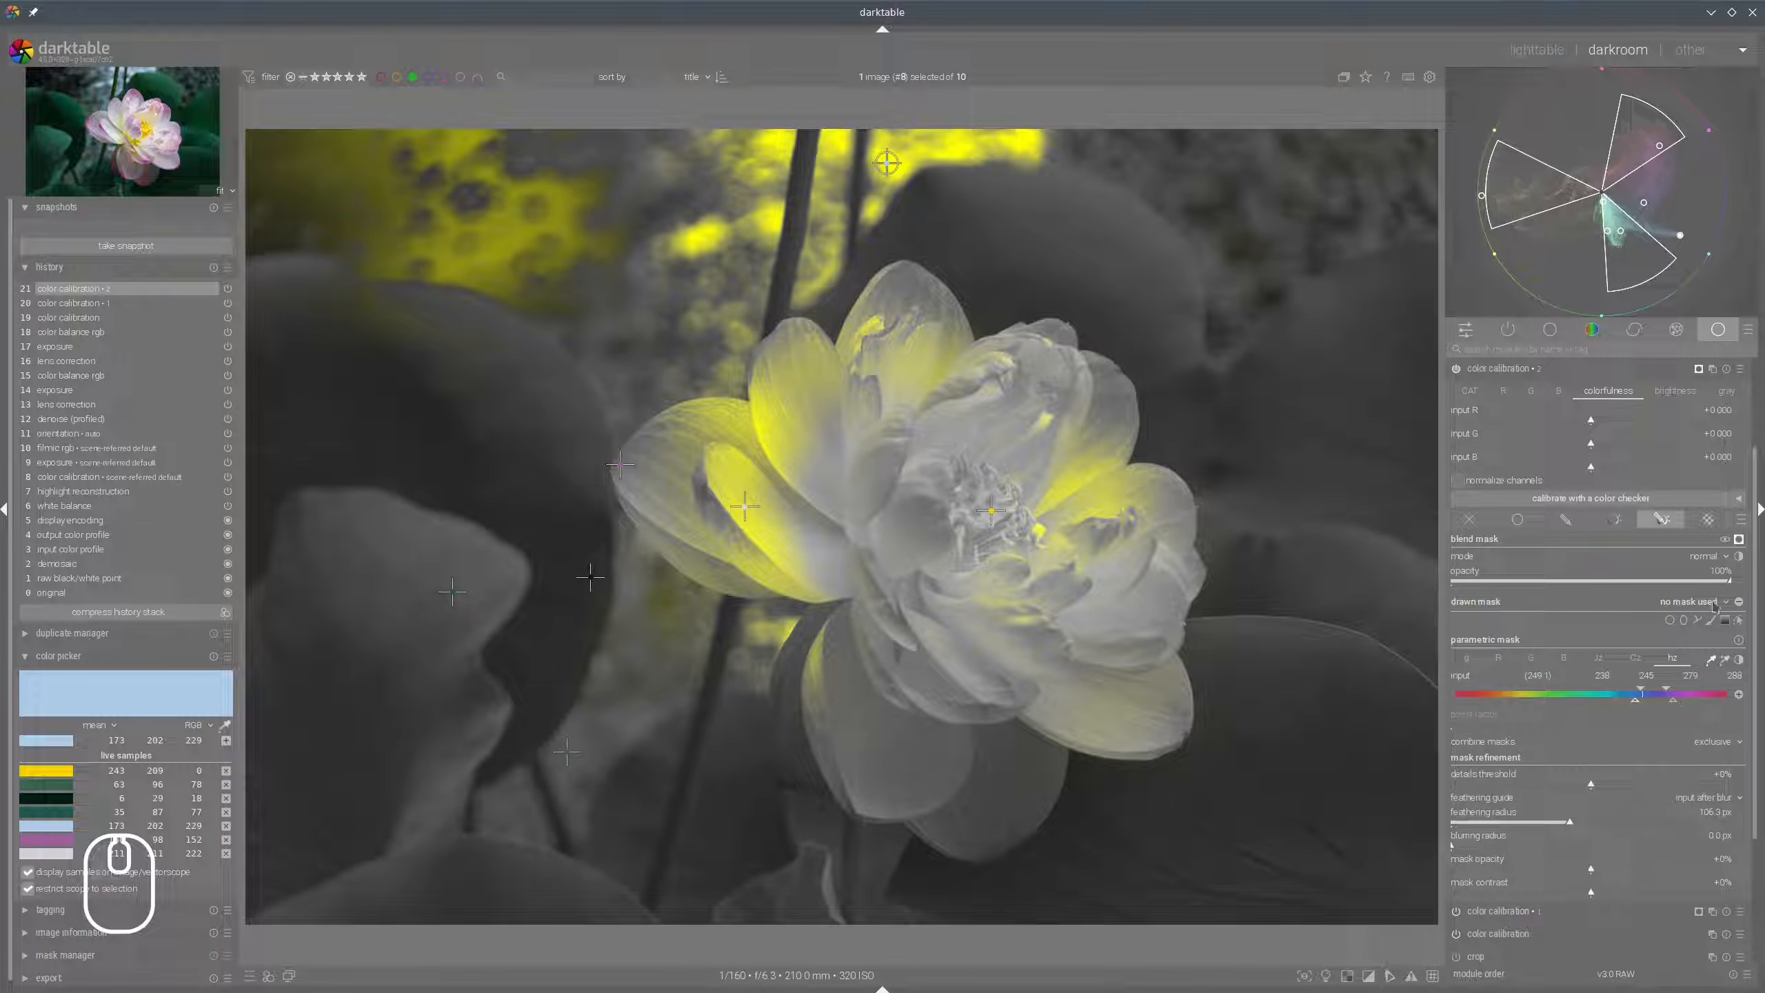
pyautogui.click(1740, 541)
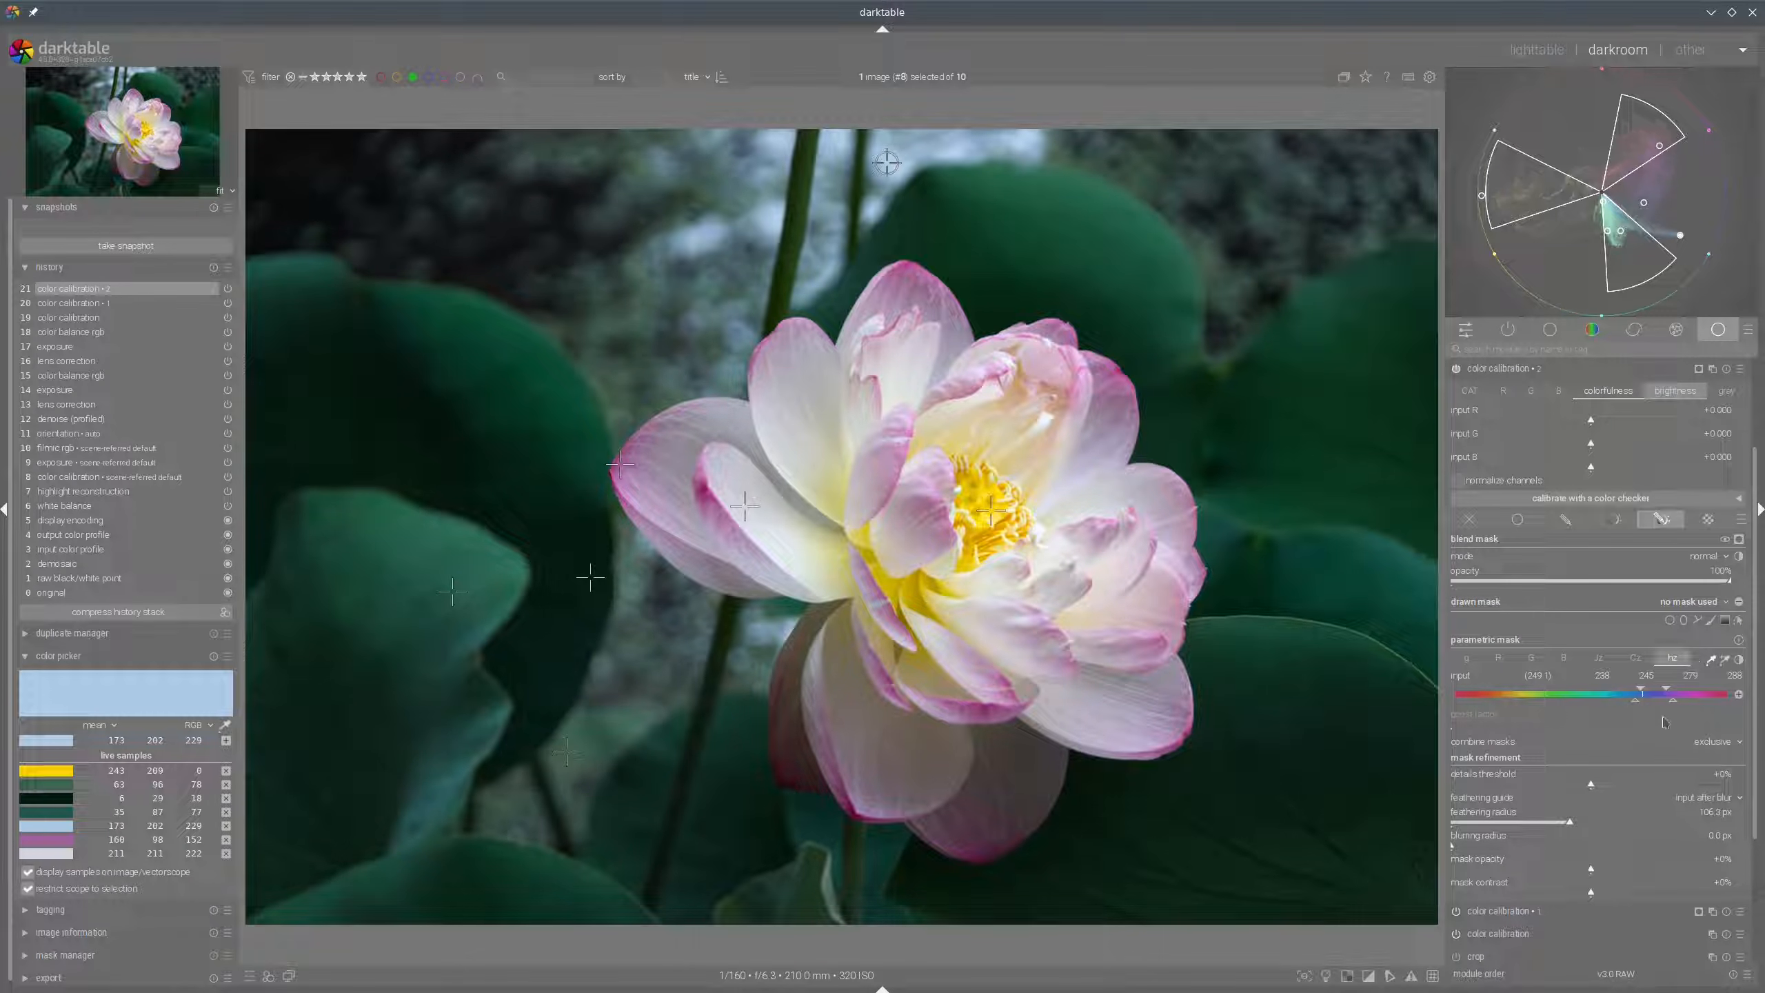
pyautogui.moveTo(1667, 216)
pyautogui.moveTo(1652, 211); pyautogui.dragTo(1634, 248)
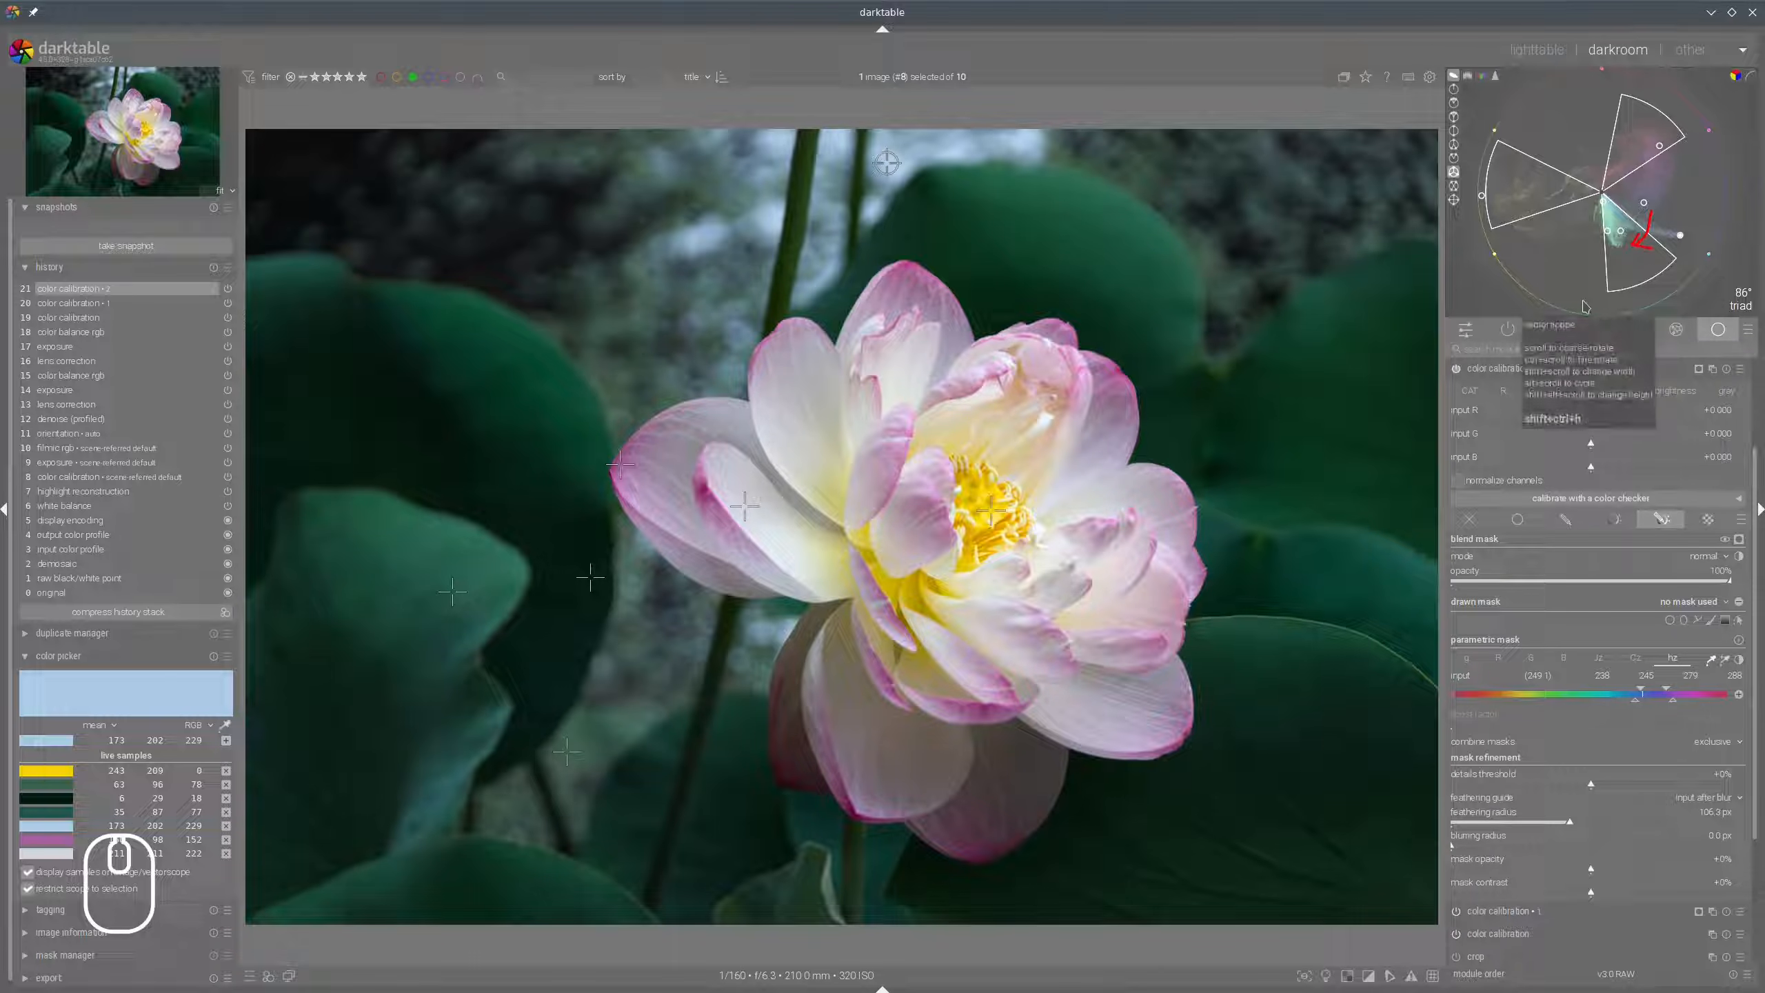
pyautogui.press('super+shift+F11')
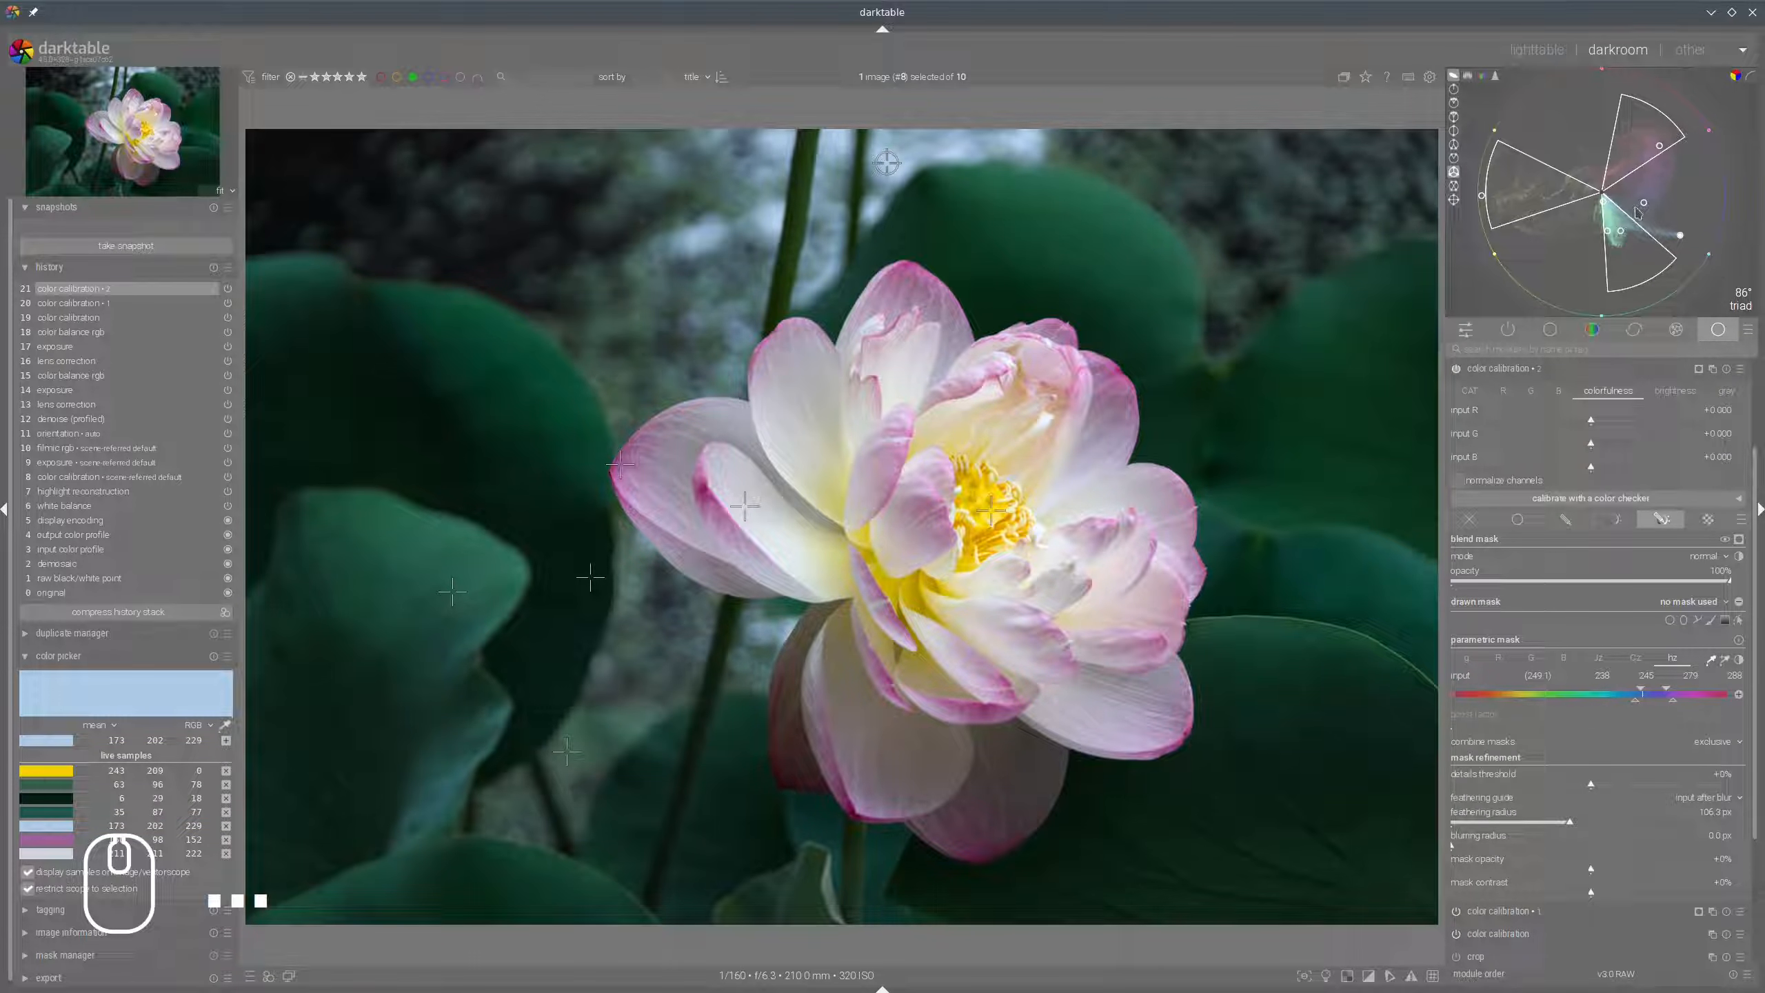
# In the G channel of the blue-masked color calibration, raise input B to +0.162 to shift the blues toward green.
pyautogui.click(1531, 393)
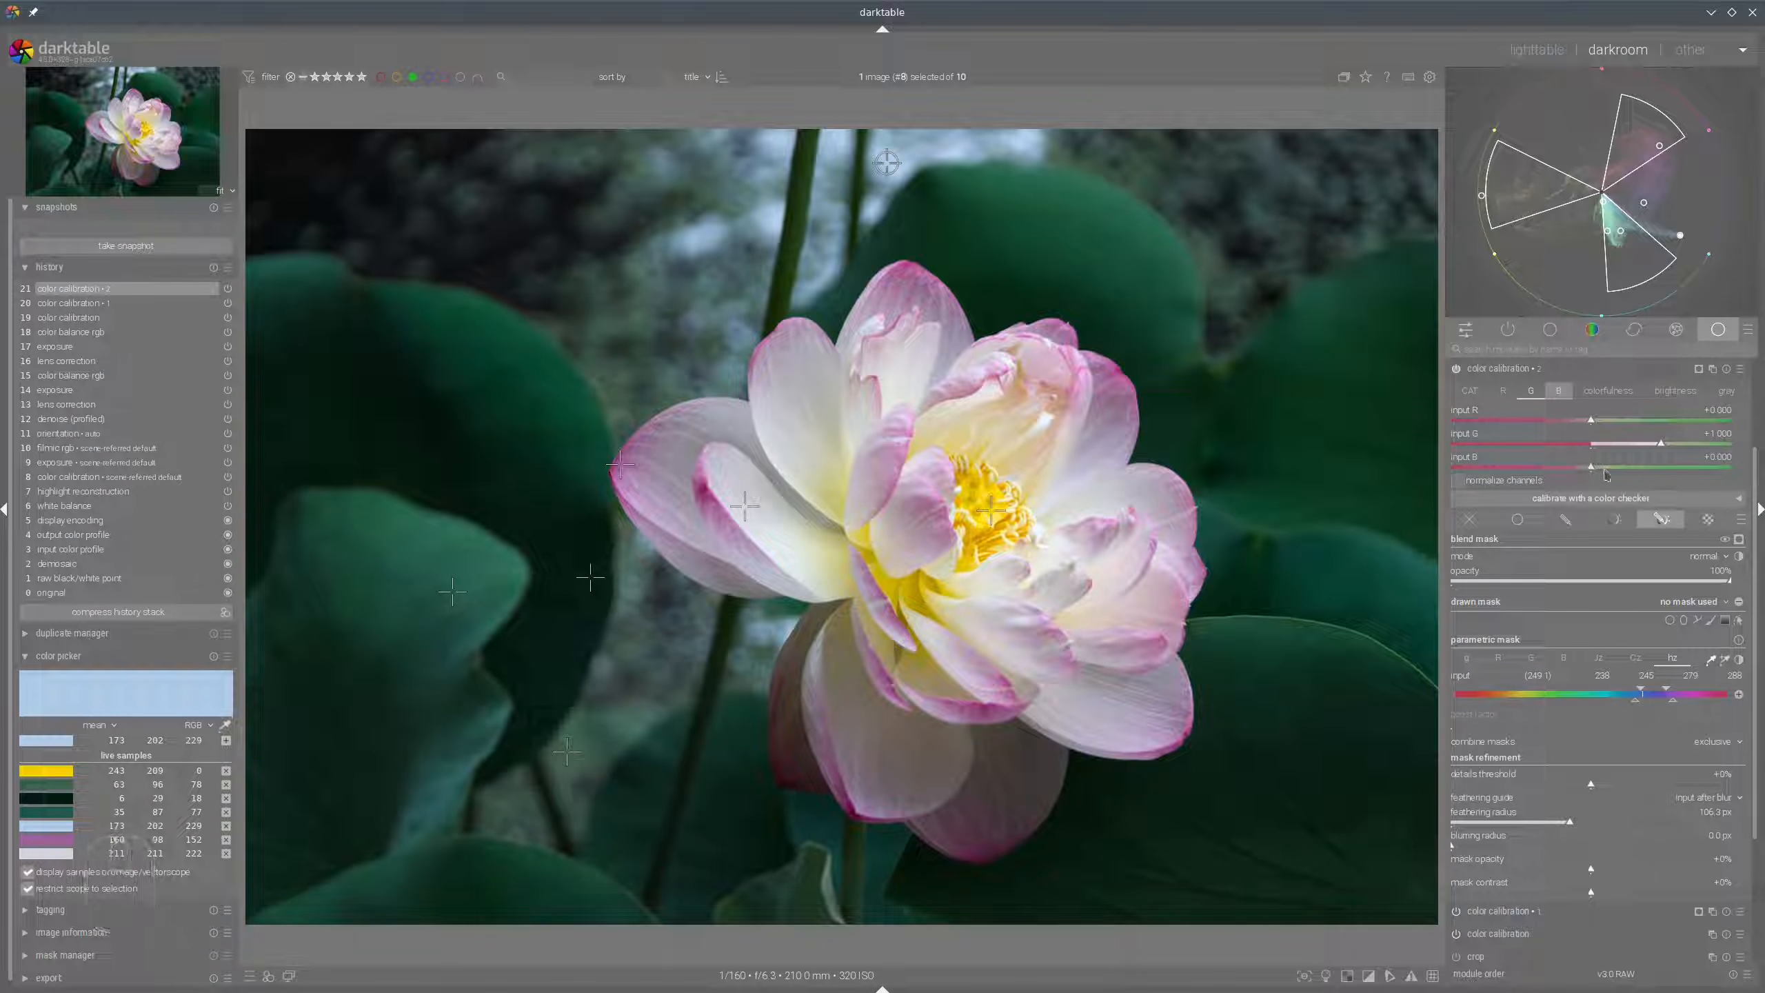
pyautogui.scroll(8, 1607, 474)
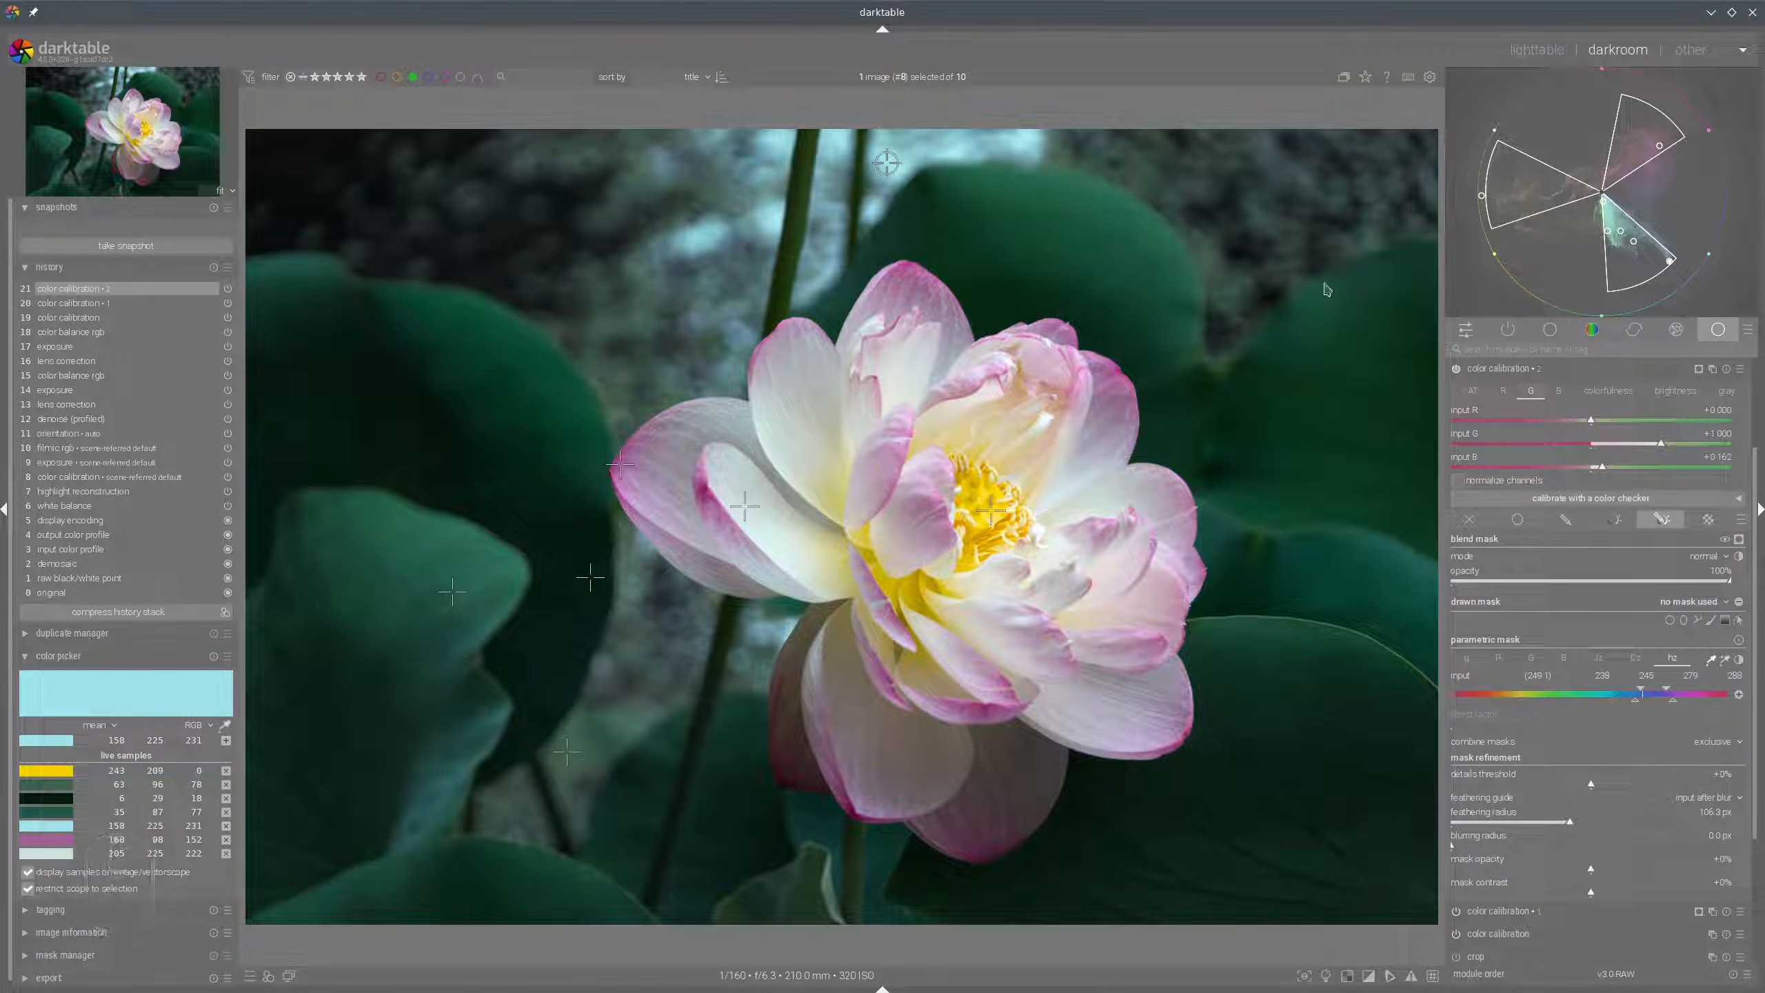
# Lower the colorfulness of the blue-masked instance to about -0.327 for input R, -0.563 for input G and -0.671 for input B.
pyautogui.click(1609, 391)
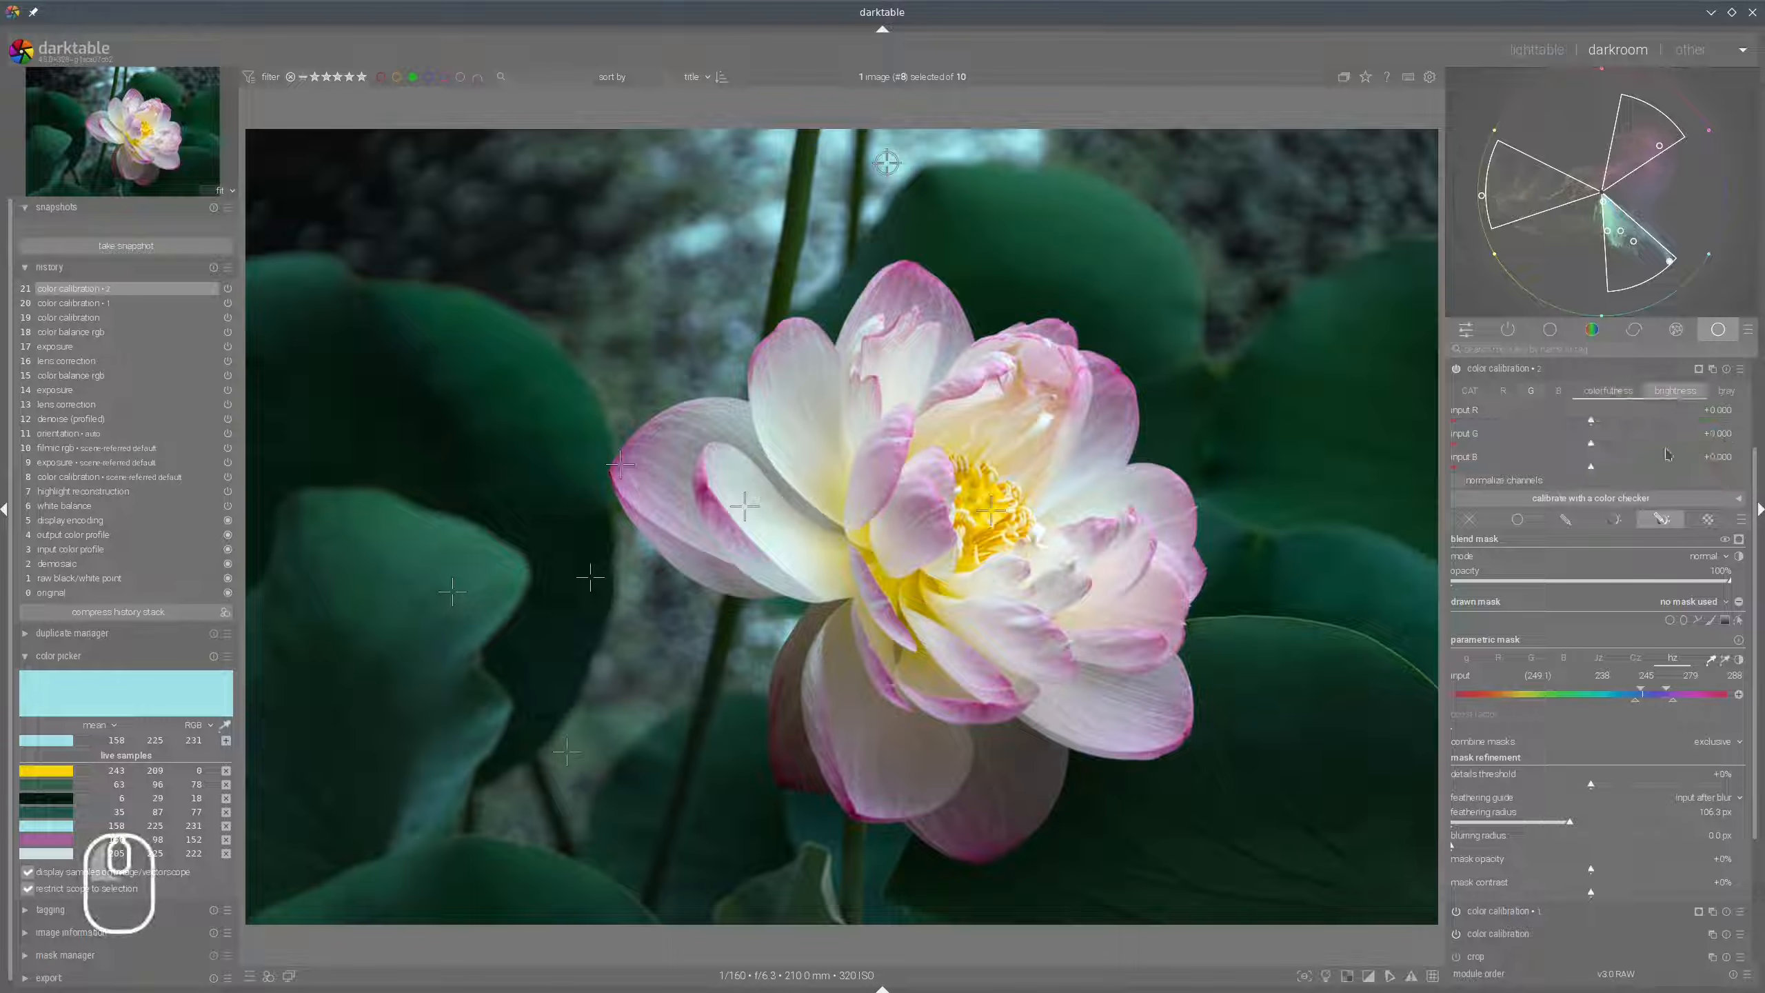
pyautogui.click(1535, 466)
pyautogui.click(1539, 442)
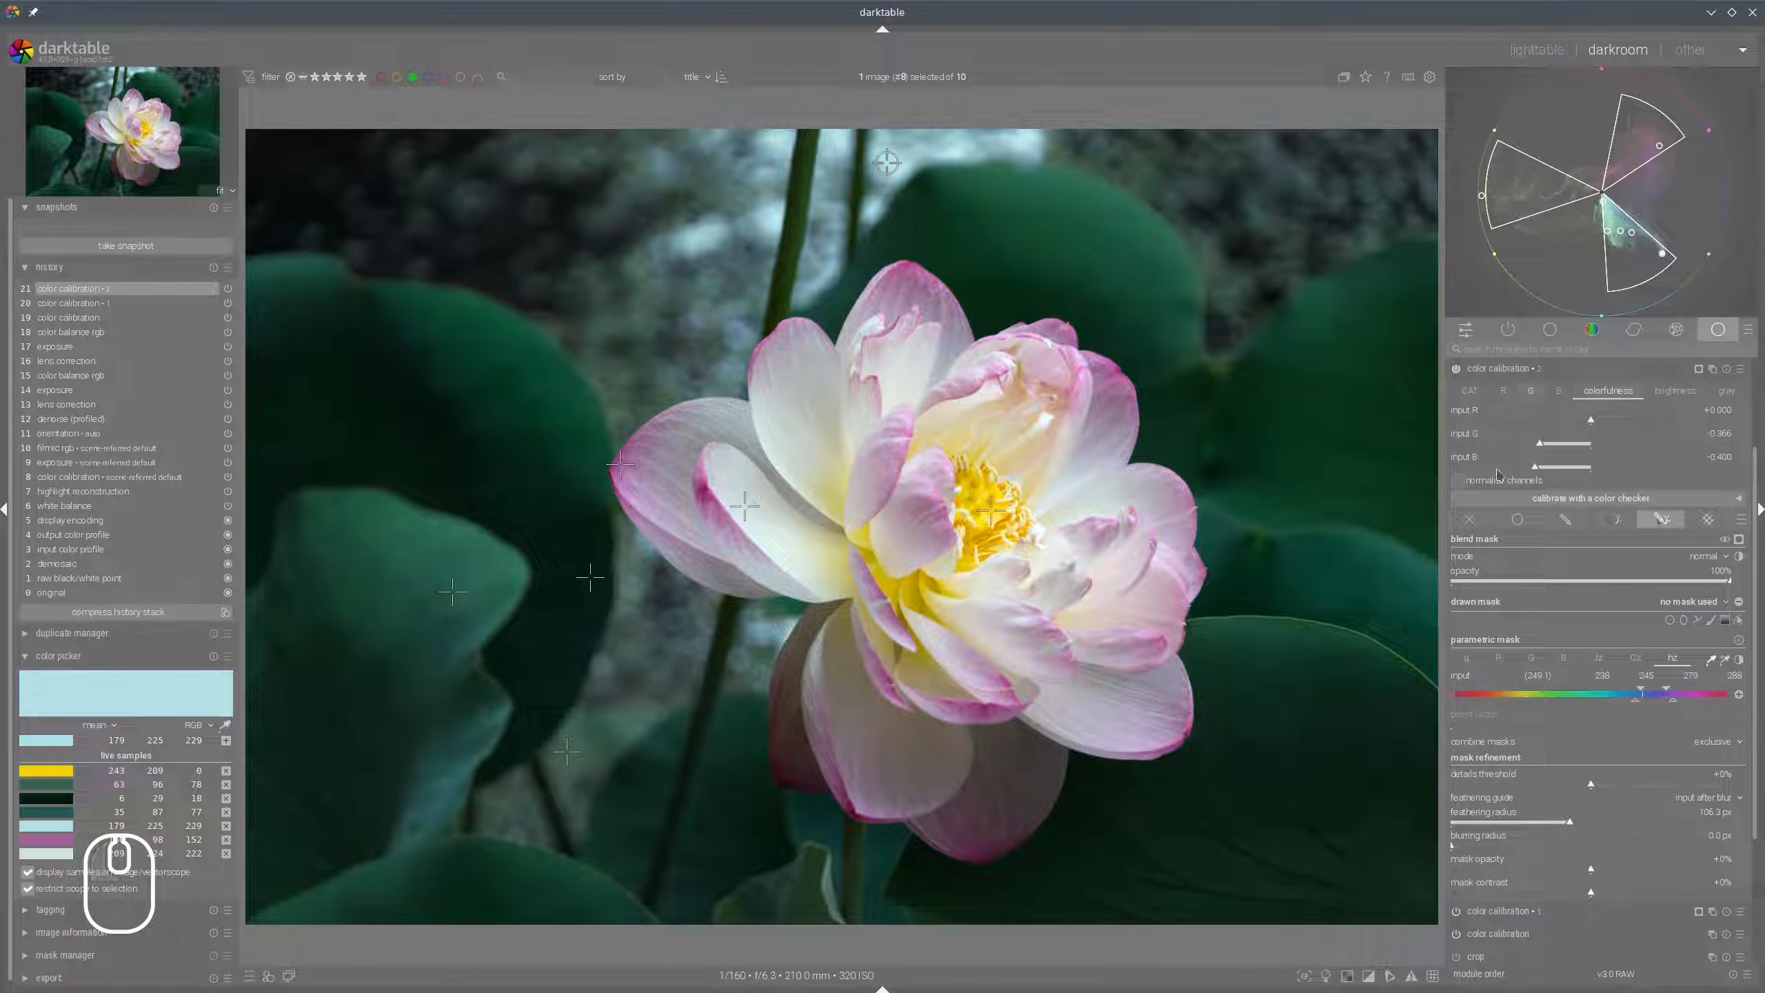
pyautogui.click(1497, 466)
pyautogui.click(1512, 442)
pyautogui.click(1571, 420)
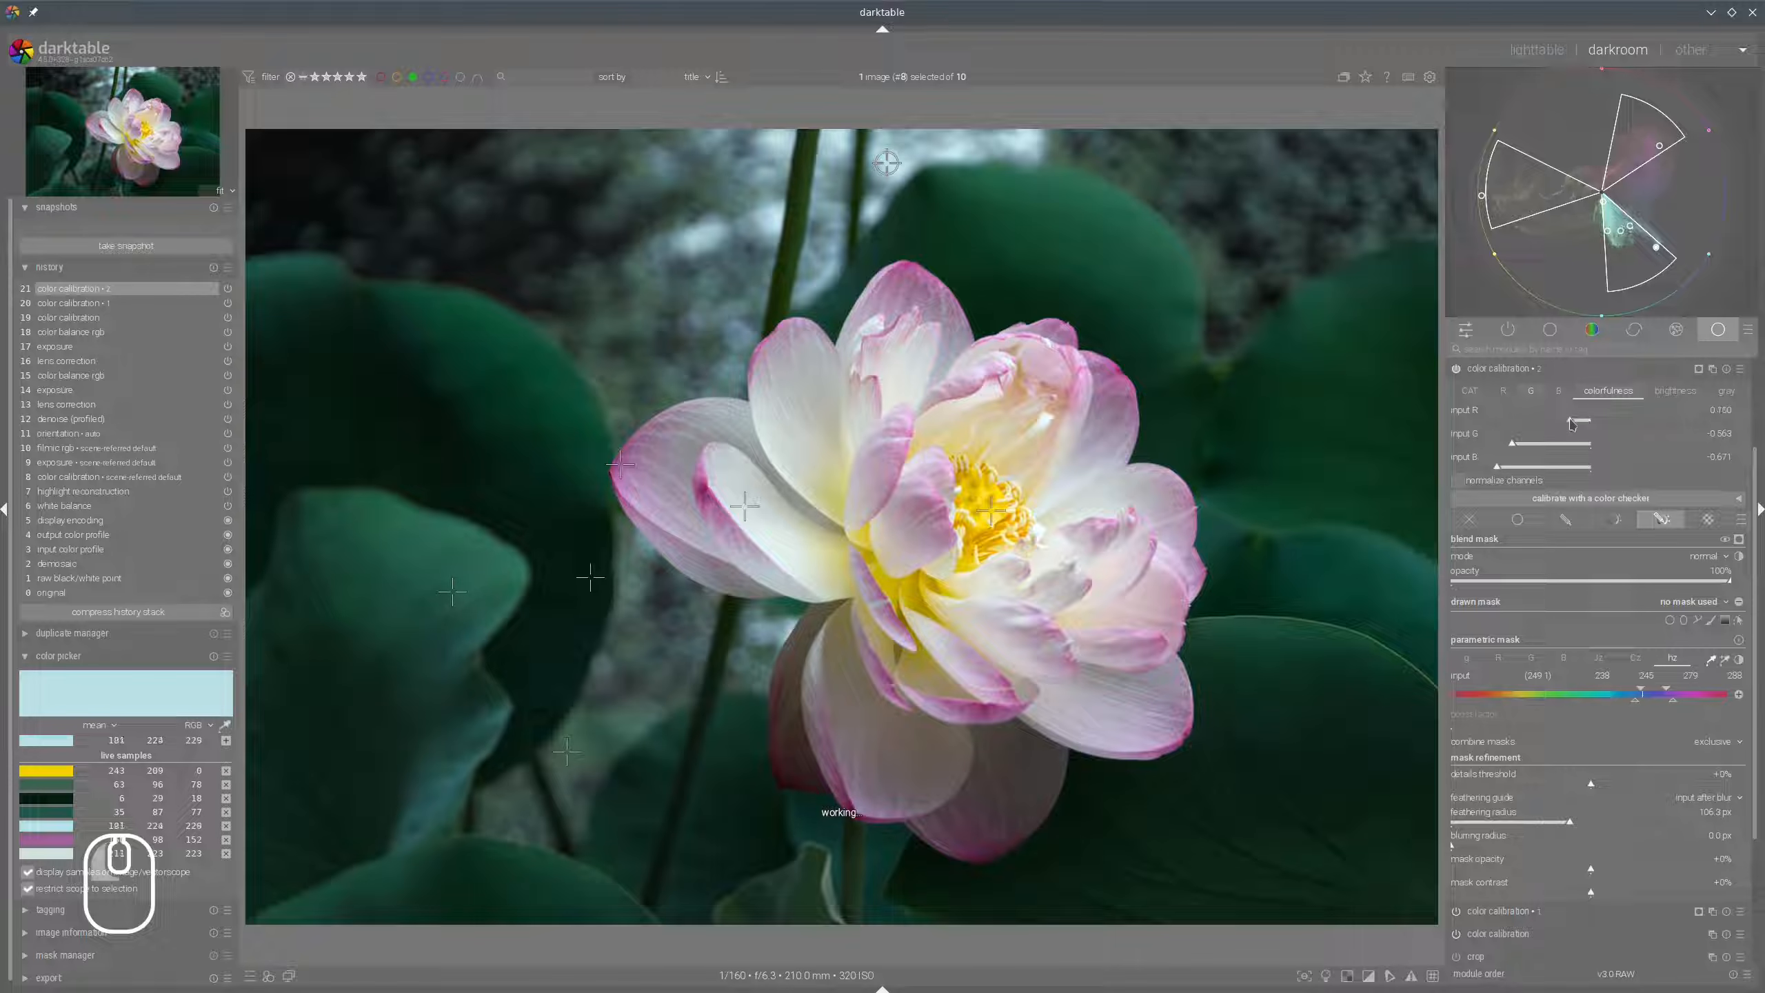
pyautogui.click(1567, 421)
pyautogui.click(1544, 420)
pyautogui.moveTo(734, 487)
pyautogui.mouseDown()
pyautogui.moveTo(742, 530)
pyautogui.moveTo(751, 490)
pyautogui.mouseUp()
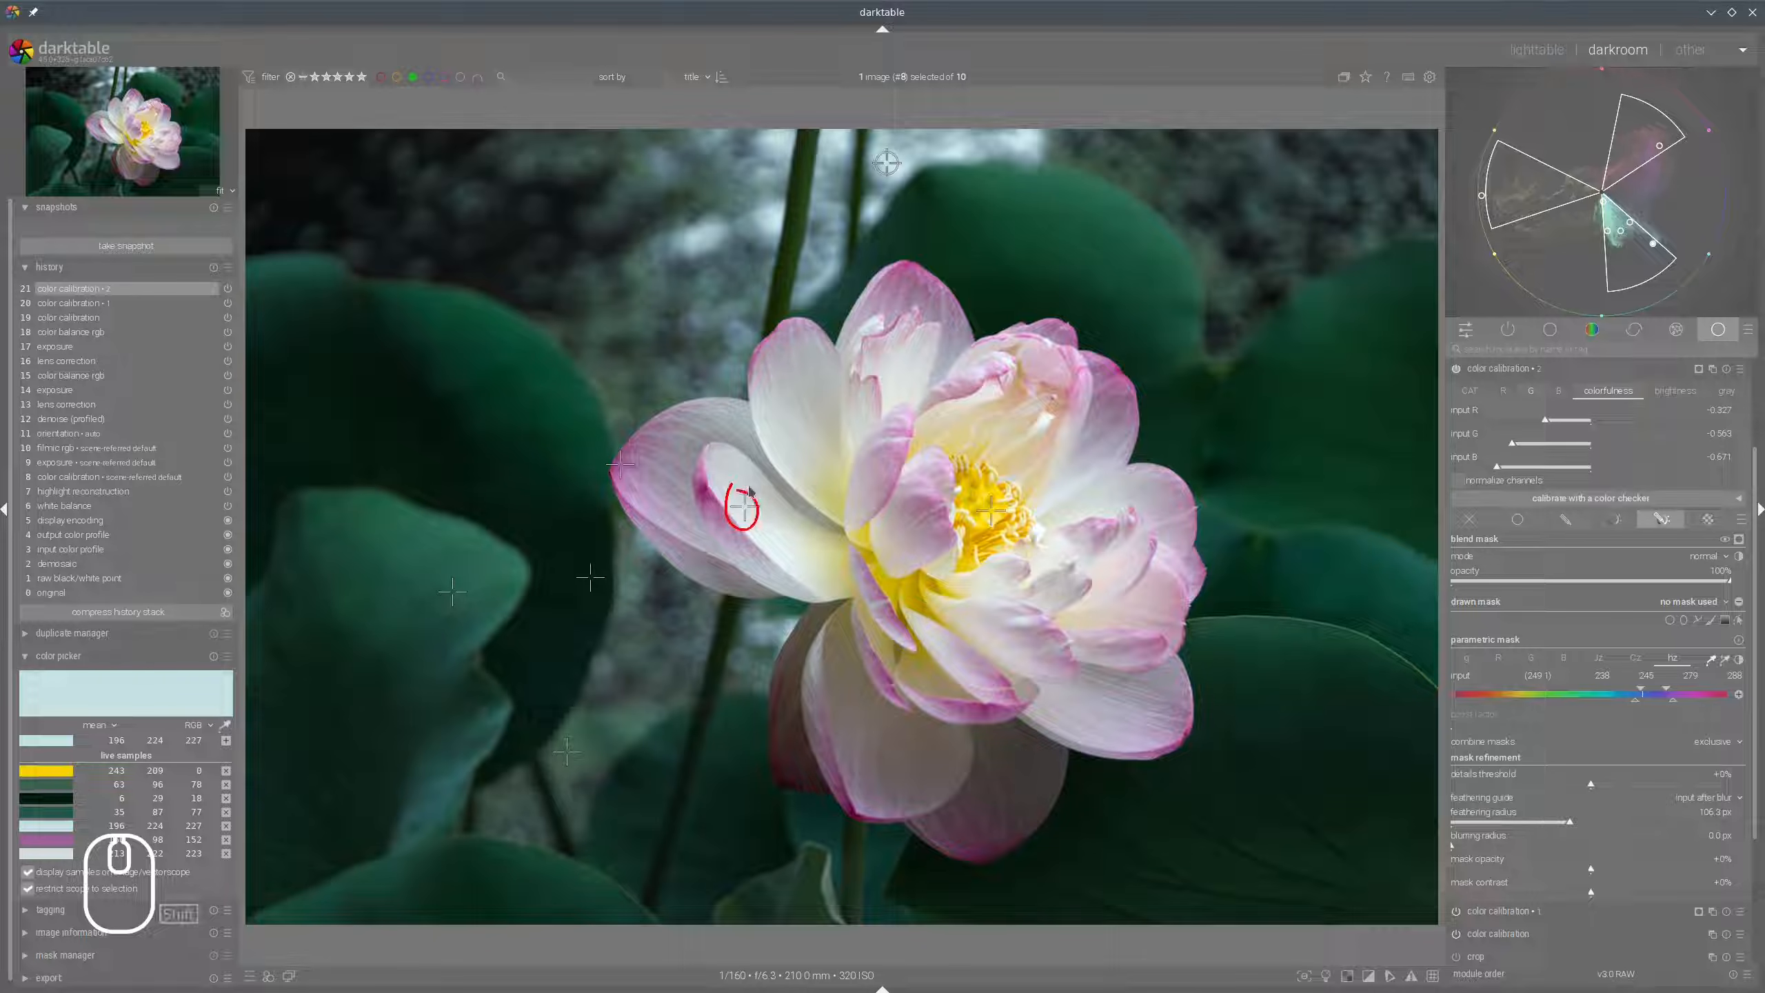
pyautogui.moveTo(877, 136)
pyautogui.mouseDown()
pyautogui.moveTo(893, 182)
pyautogui.moveTo(886, 139)
pyautogui.mouseUp()
pyautogui.press('shift+super+F11')
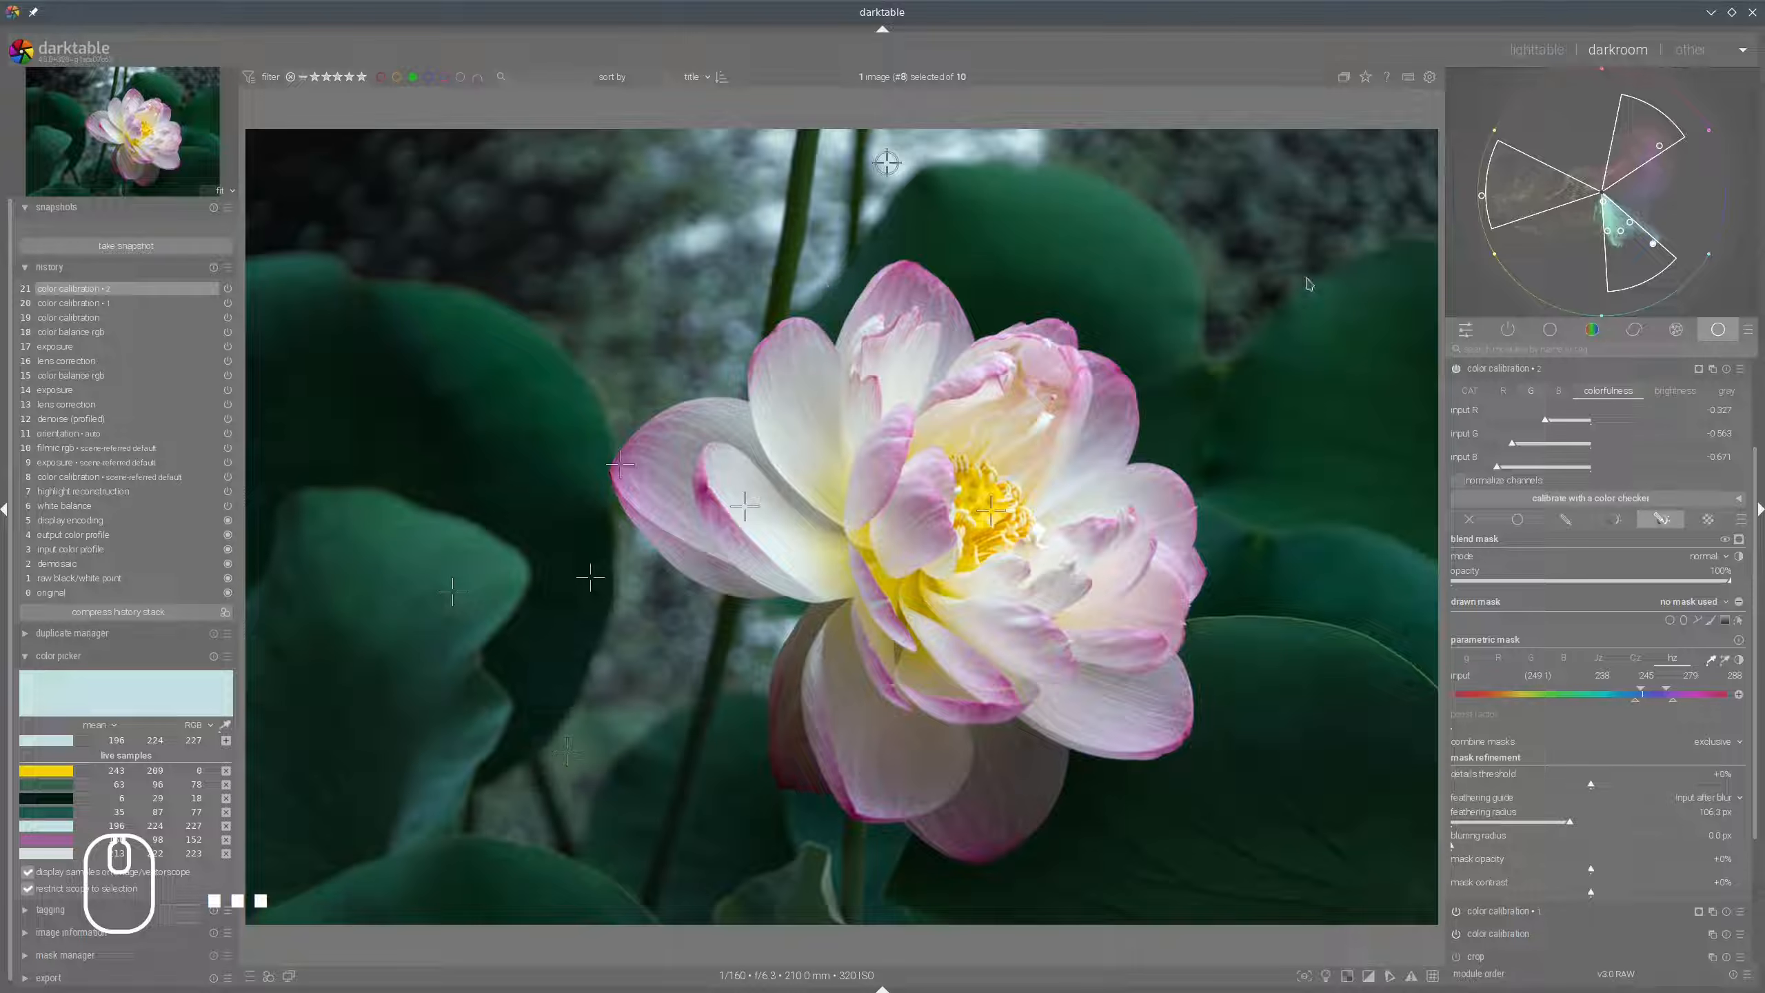
# Collapse the blue-masked instance and add another color calibration instance with a parametric mask on the hue channel.
pyautogui.click(1495, 368)
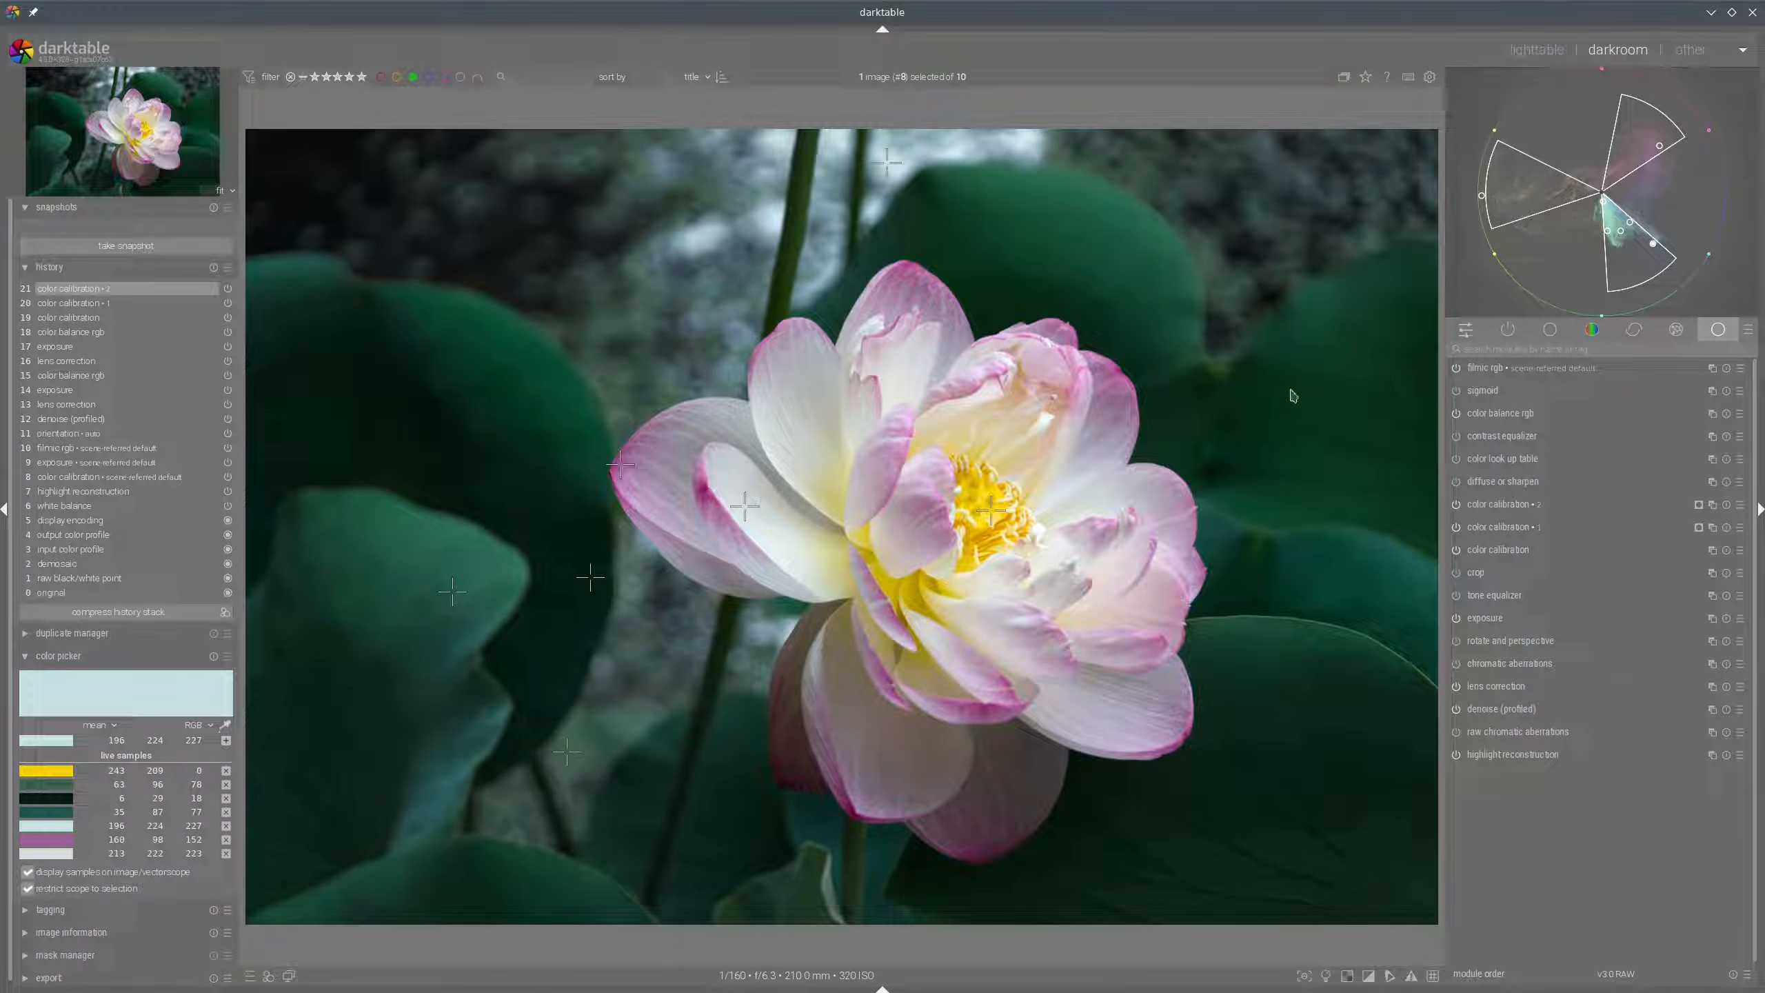
pyautogui.moveTo(1520, 219)
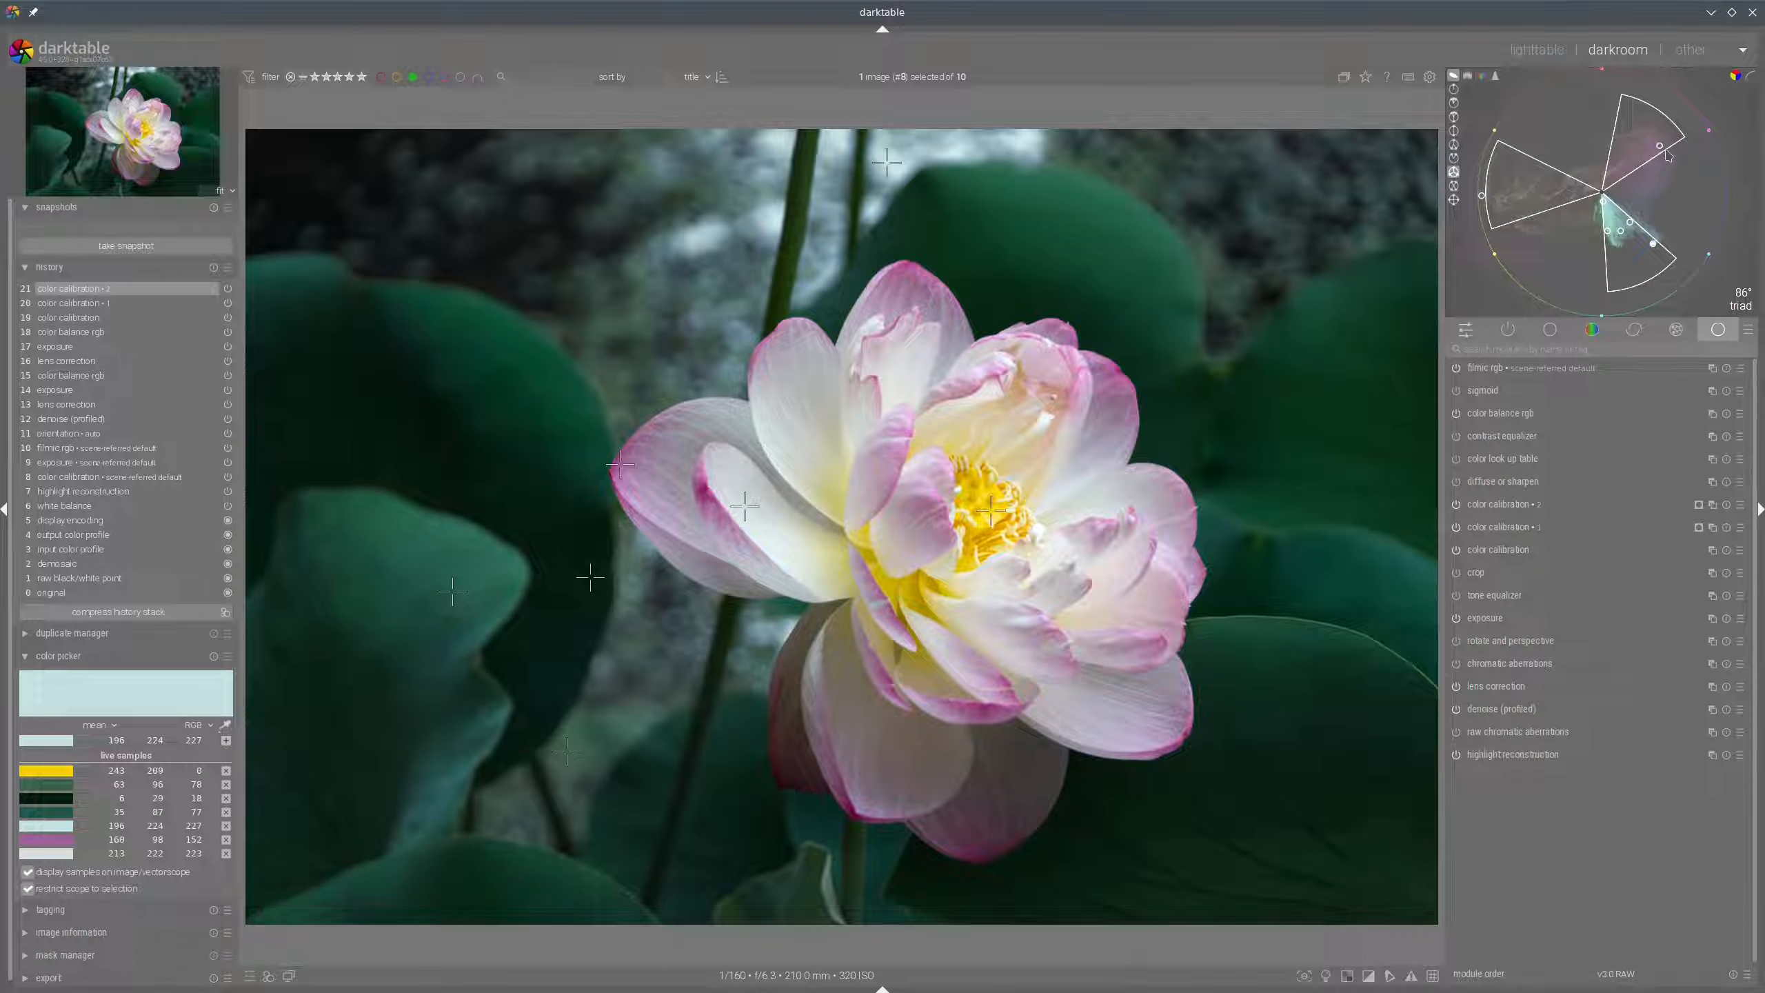
pyautogui.click(1713, 505)
pyautogui.moveTo(1660, 149)
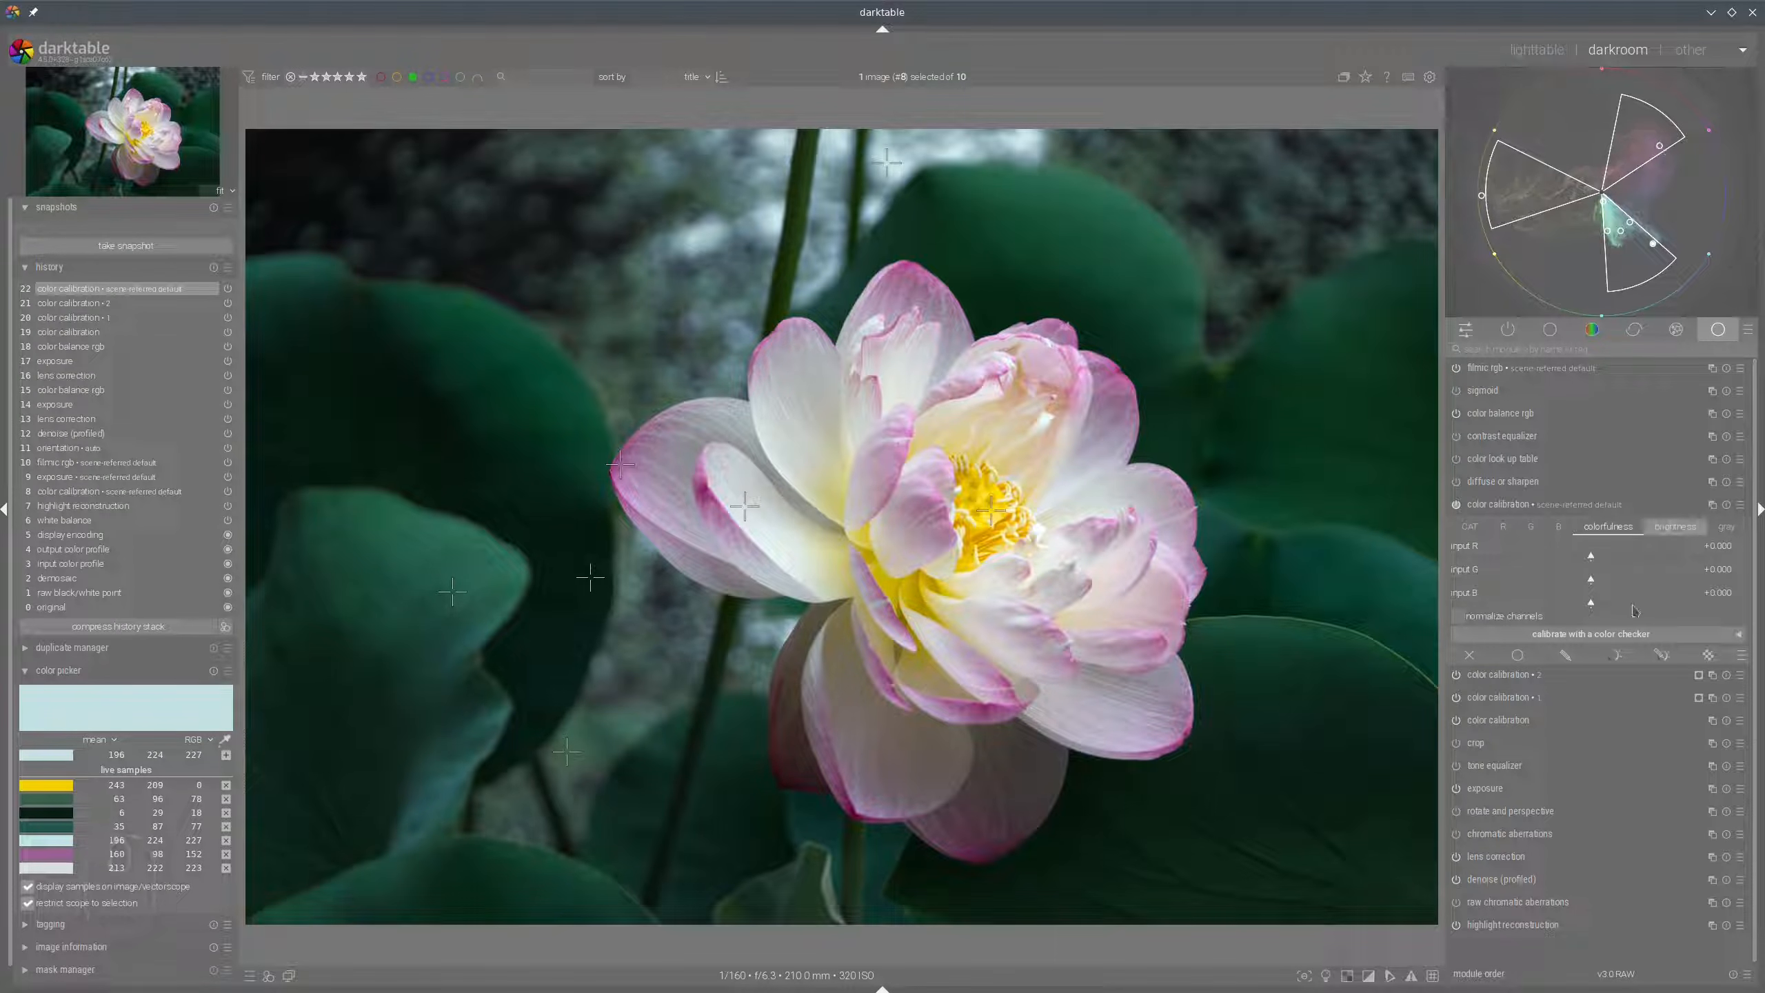
pyautogui.click(1661, 655)
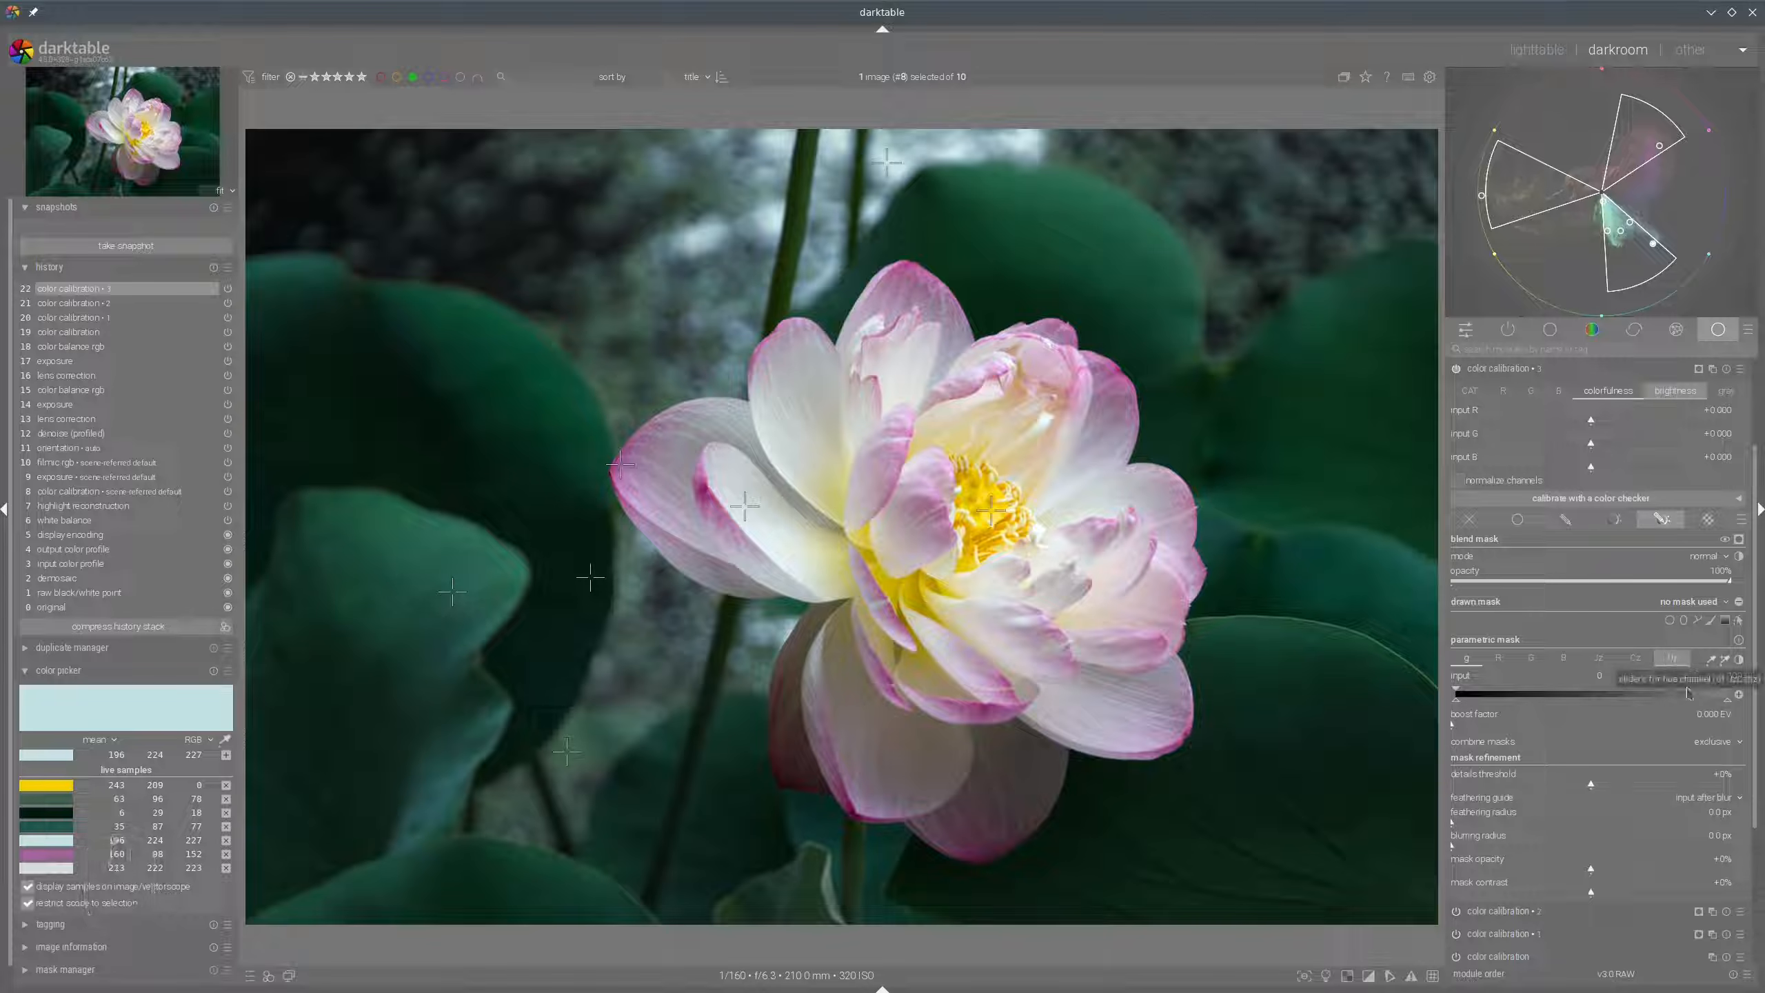
pyautogui.click(1673, 664)
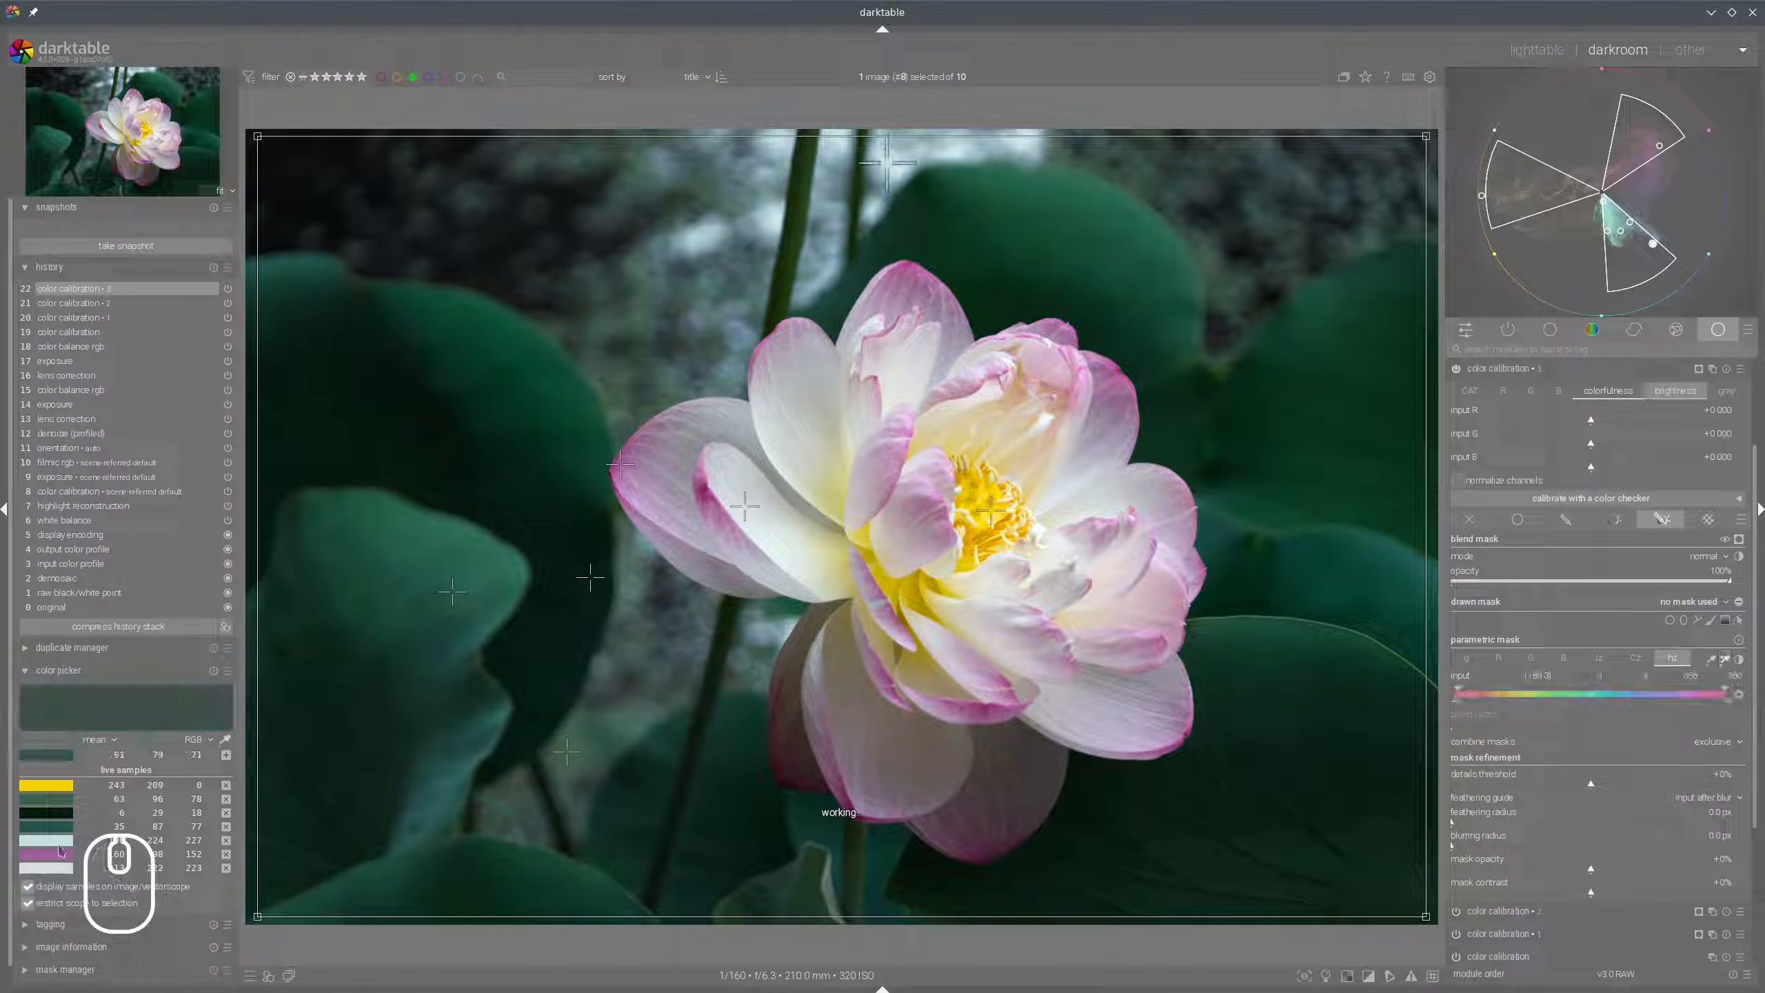
# Mask the pink sample's hue, widen the range to about 317–360 while previewing the mask, and set the feathering radius to about 100.7 px.
pyautogui.click(51, 858)
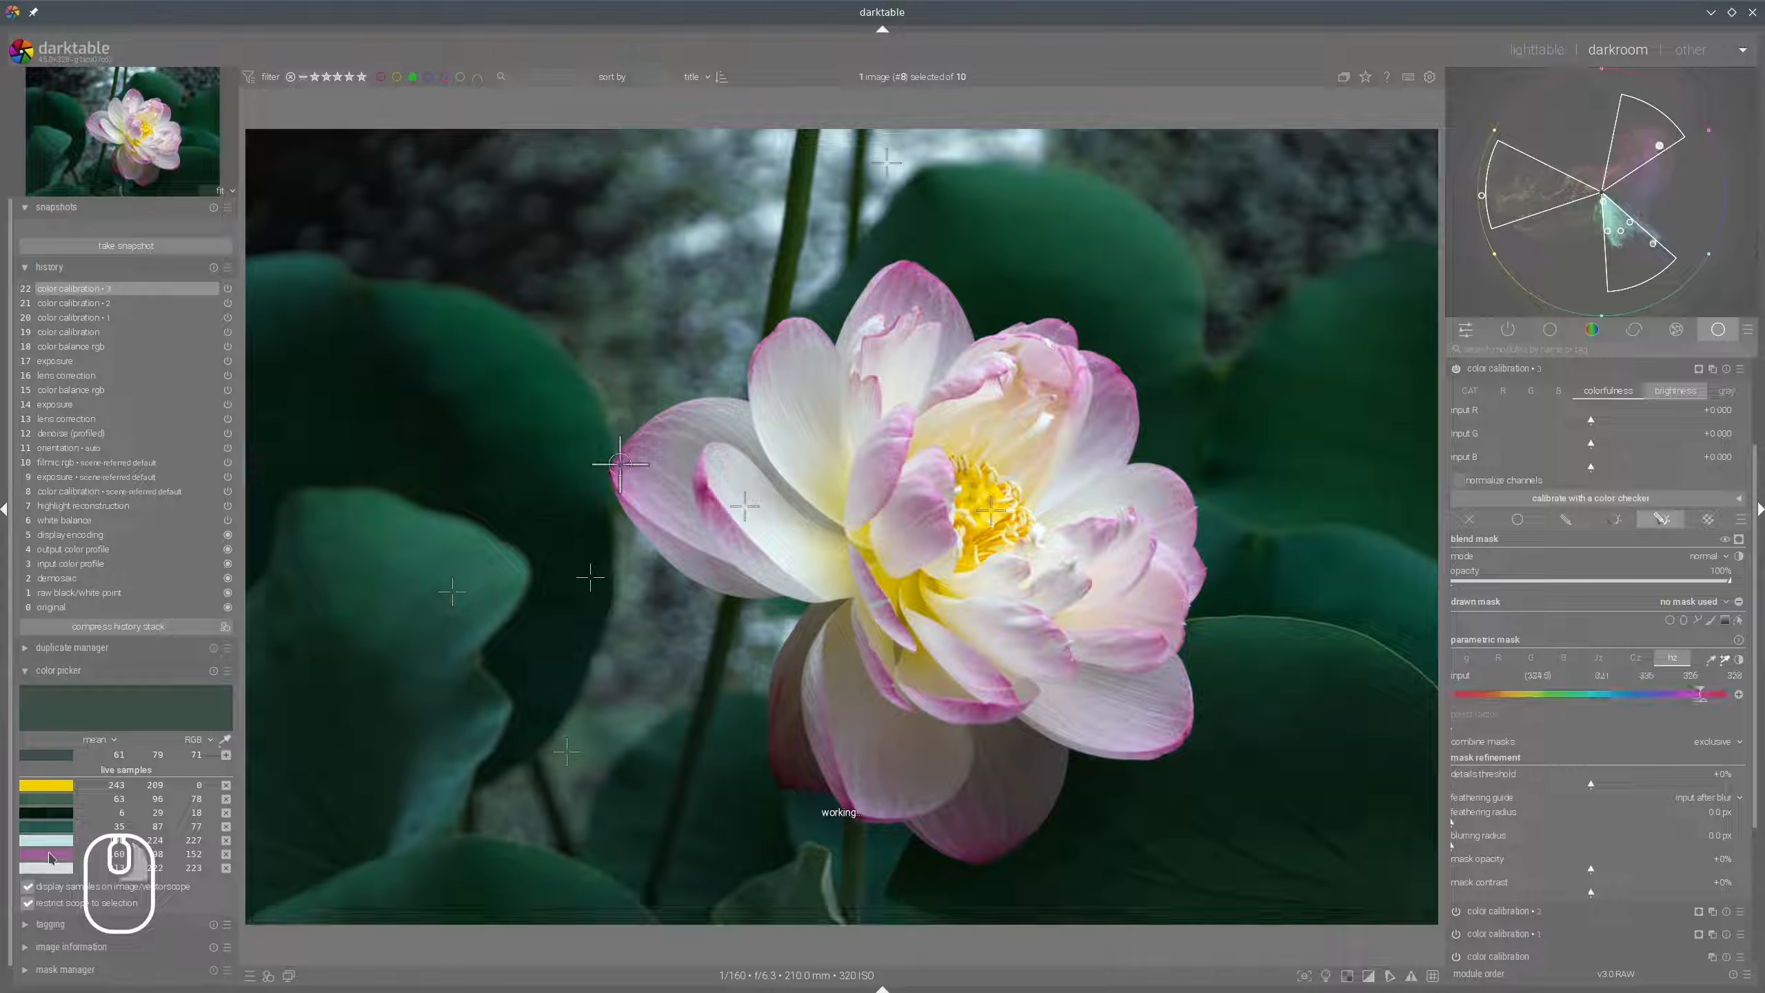
pyautogui.click(1739, 540)
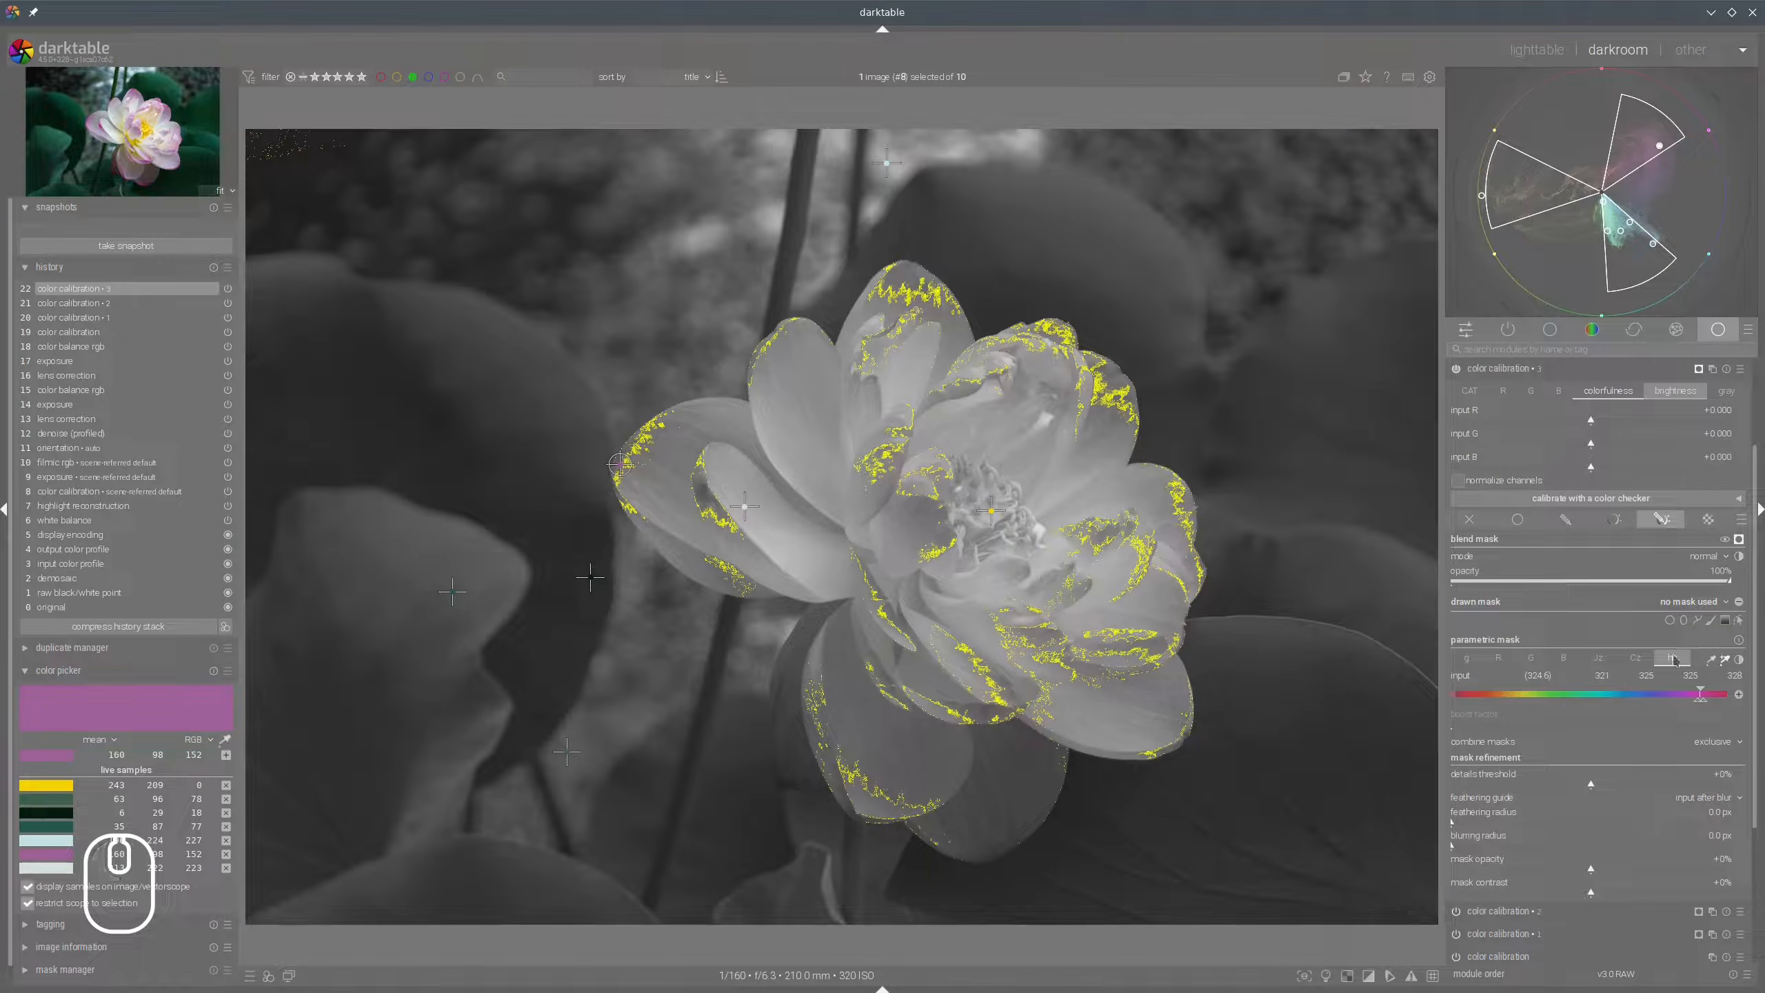
pyautogui.moveTo(1697, 707); pyautogui.dragTo(1739, 695)
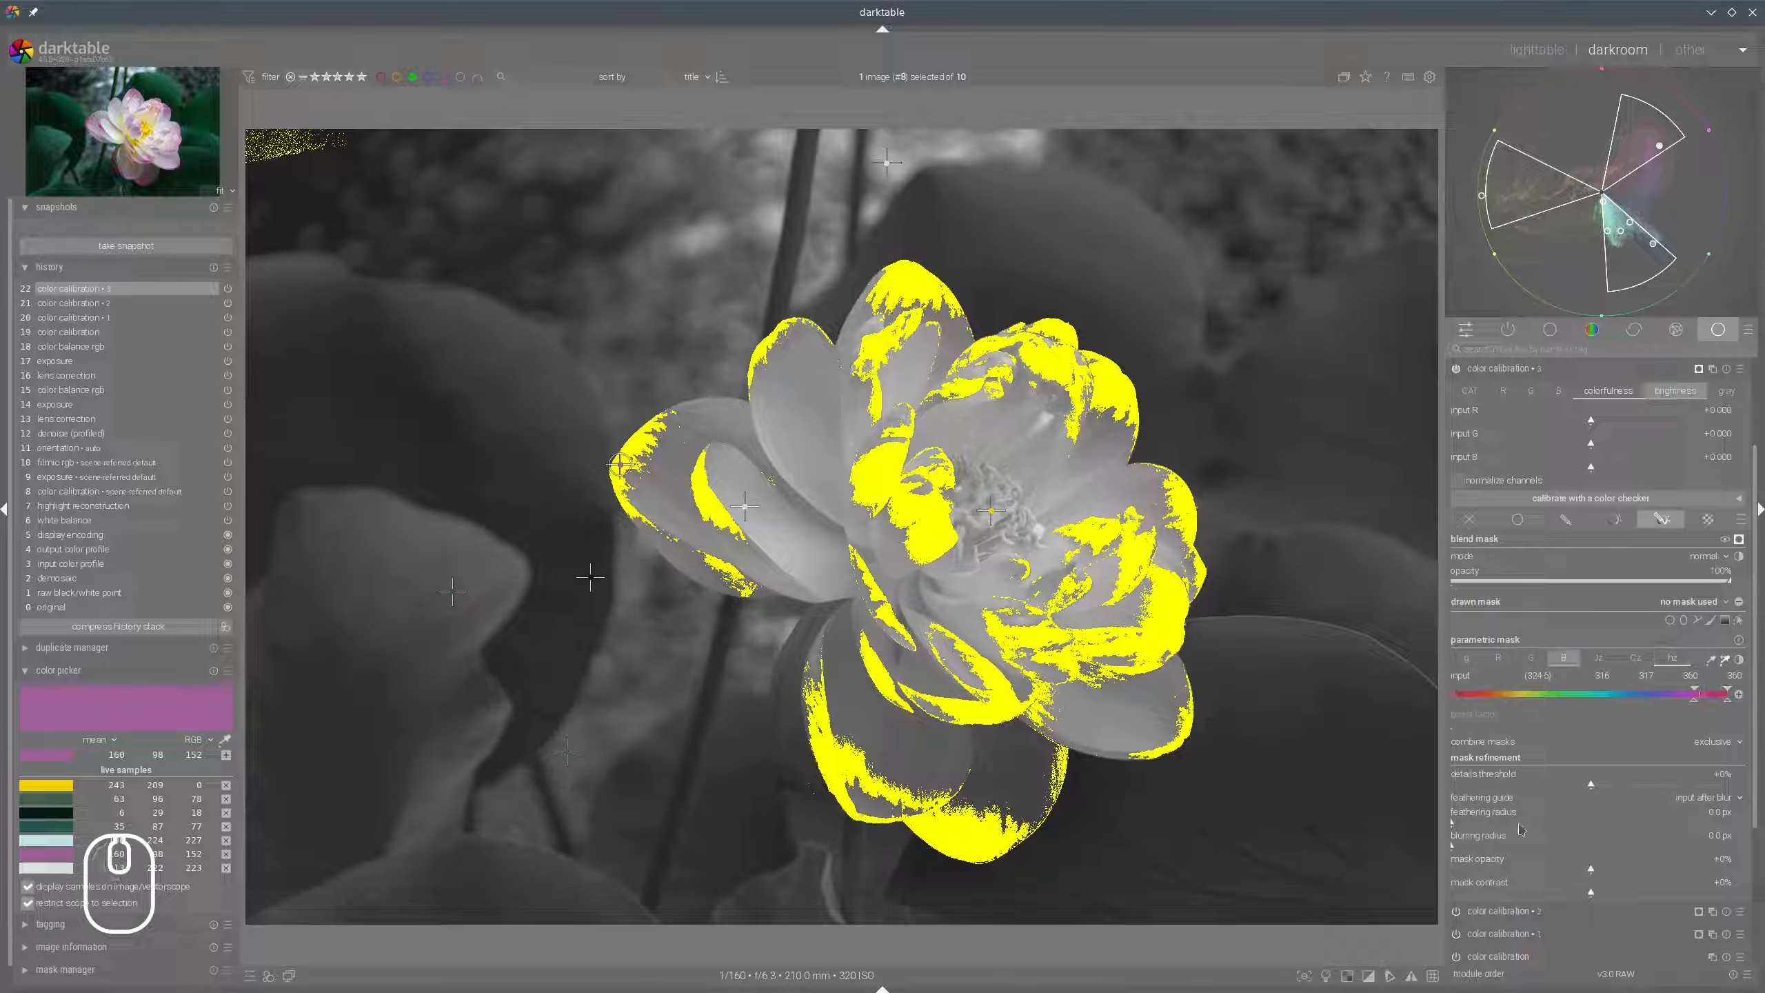
pyautogui.moveTo(1520, 829); pyautogui.dragTo(1565, 828)
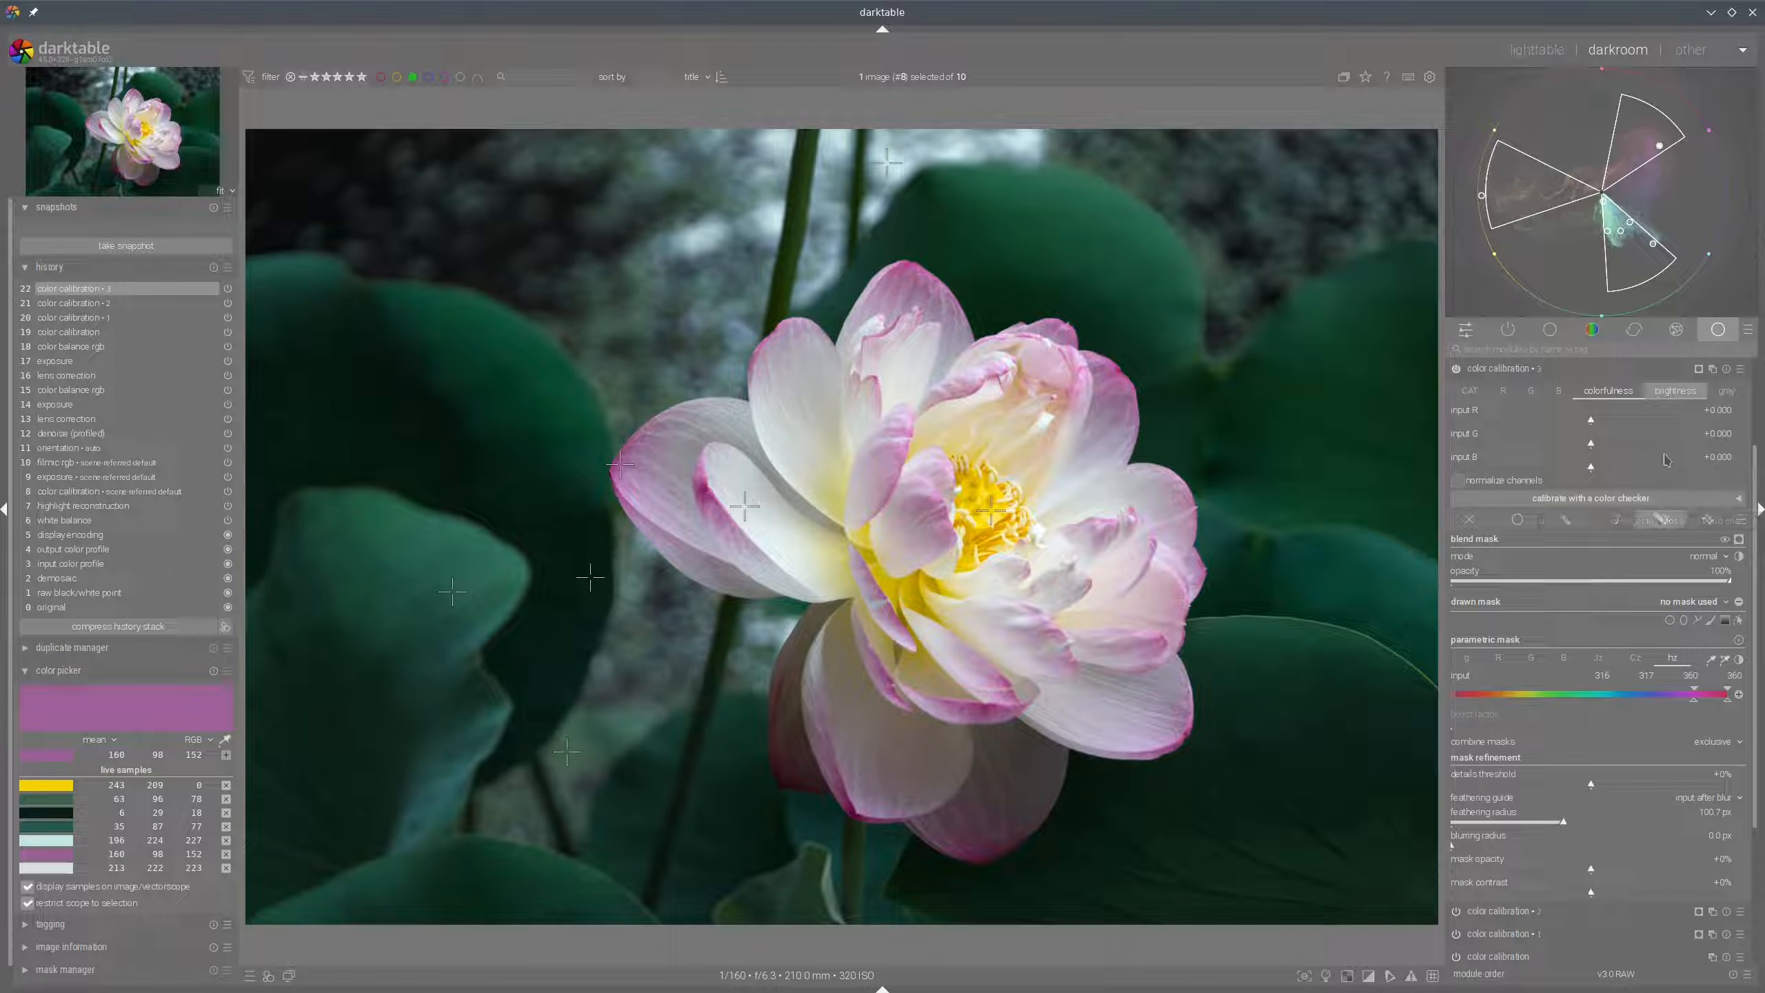
pyautogui.scroll(1, 1702, 469)
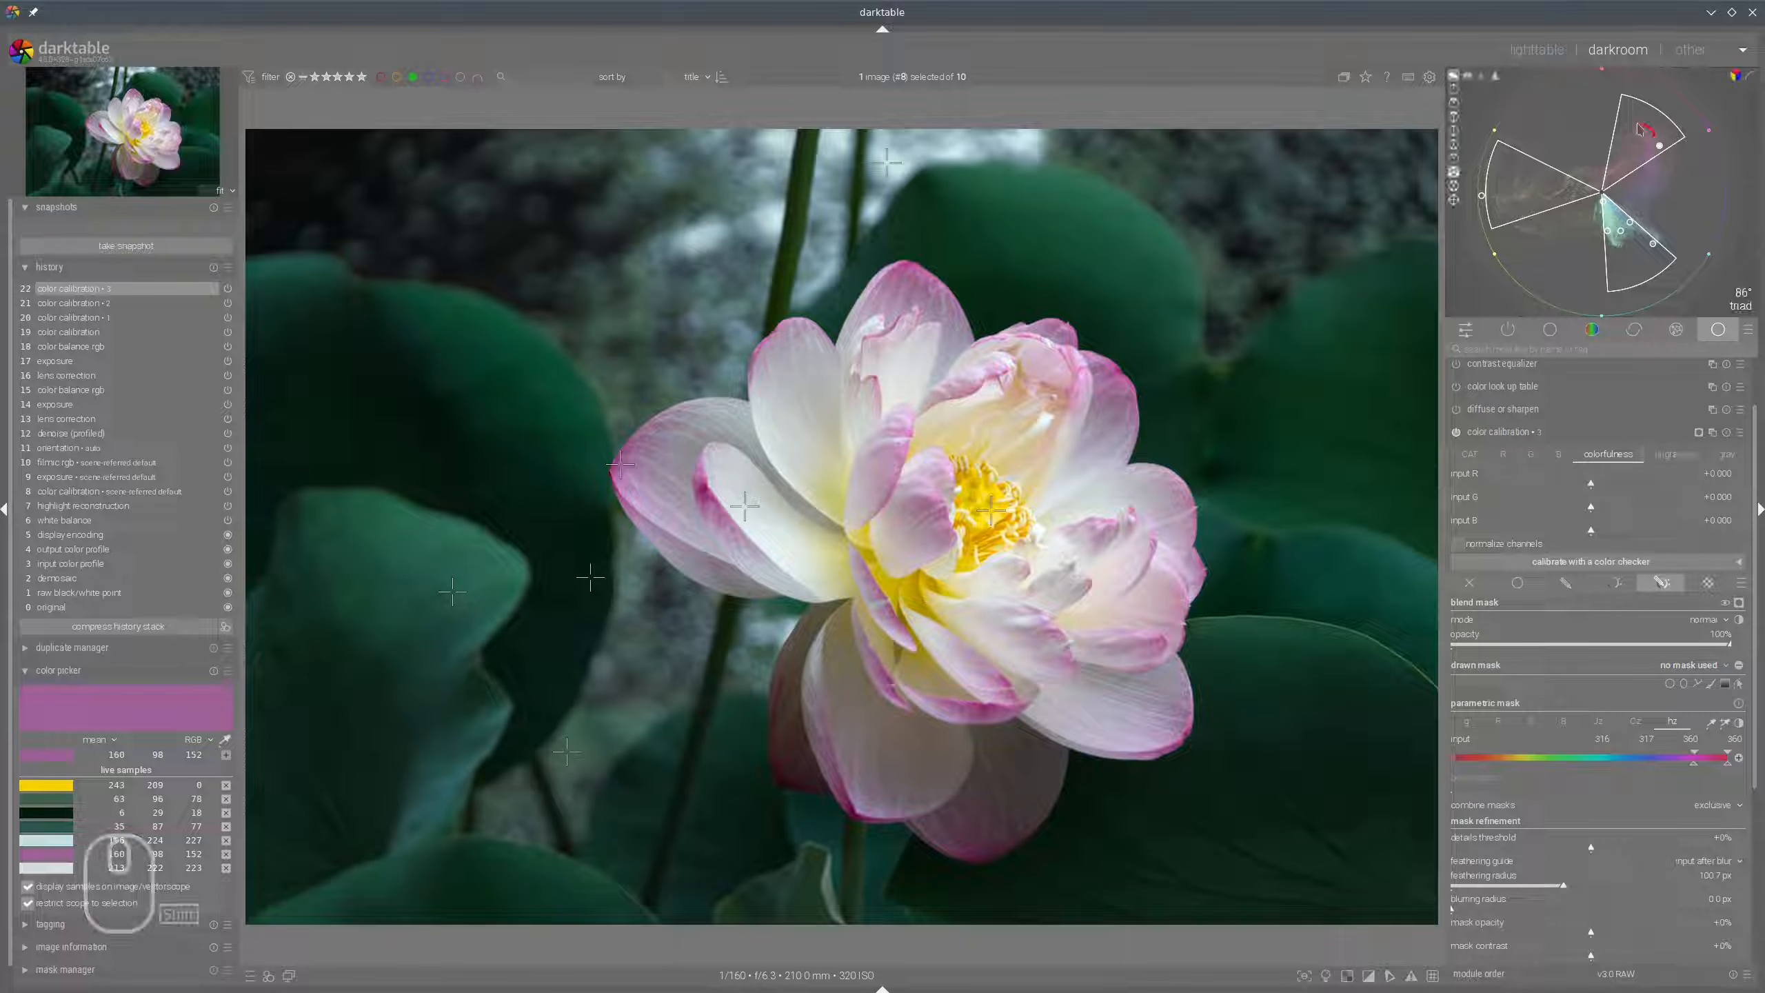
pyautogui.moveTo(1654, 137)
pyautogui.mouseDown()
pyautogui.moveTo(1599, 122)
pyautogui.moveTo(1627, 146)
pyautogui.mouseUp()
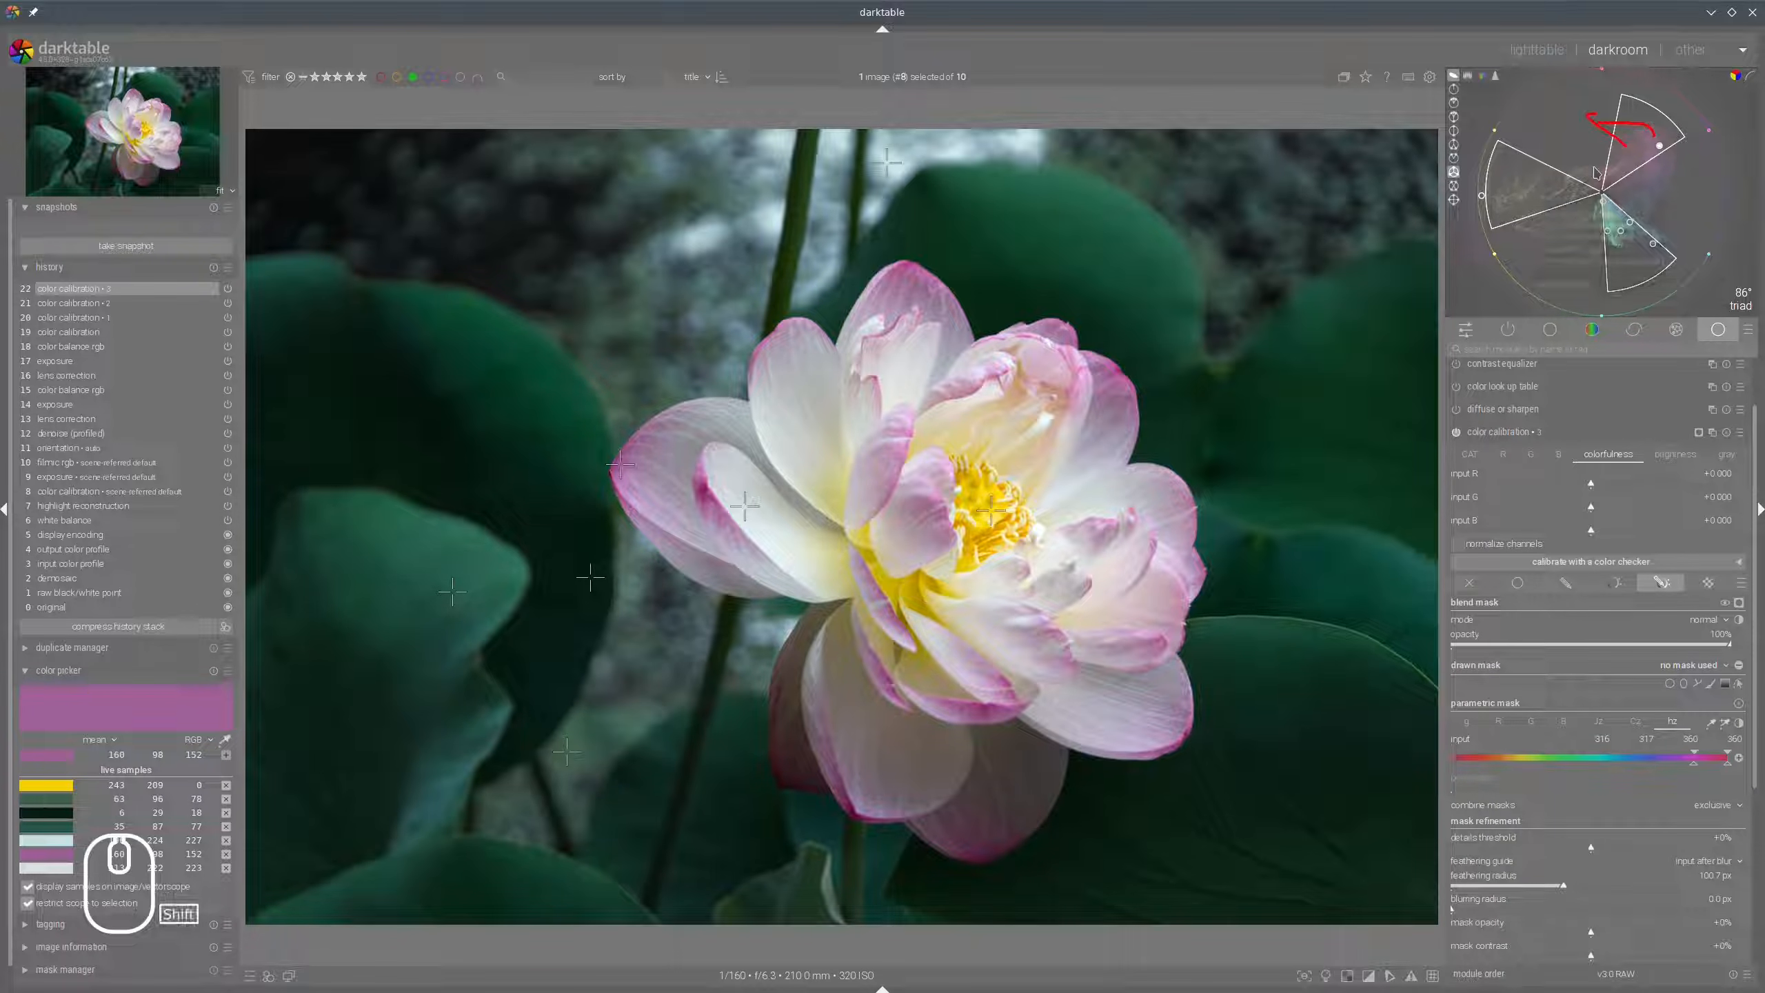
pyautogui.press('shift+super+F12')
pyautogui.press('shift+super+F12')
pyautogui.press('shift+super+F12')
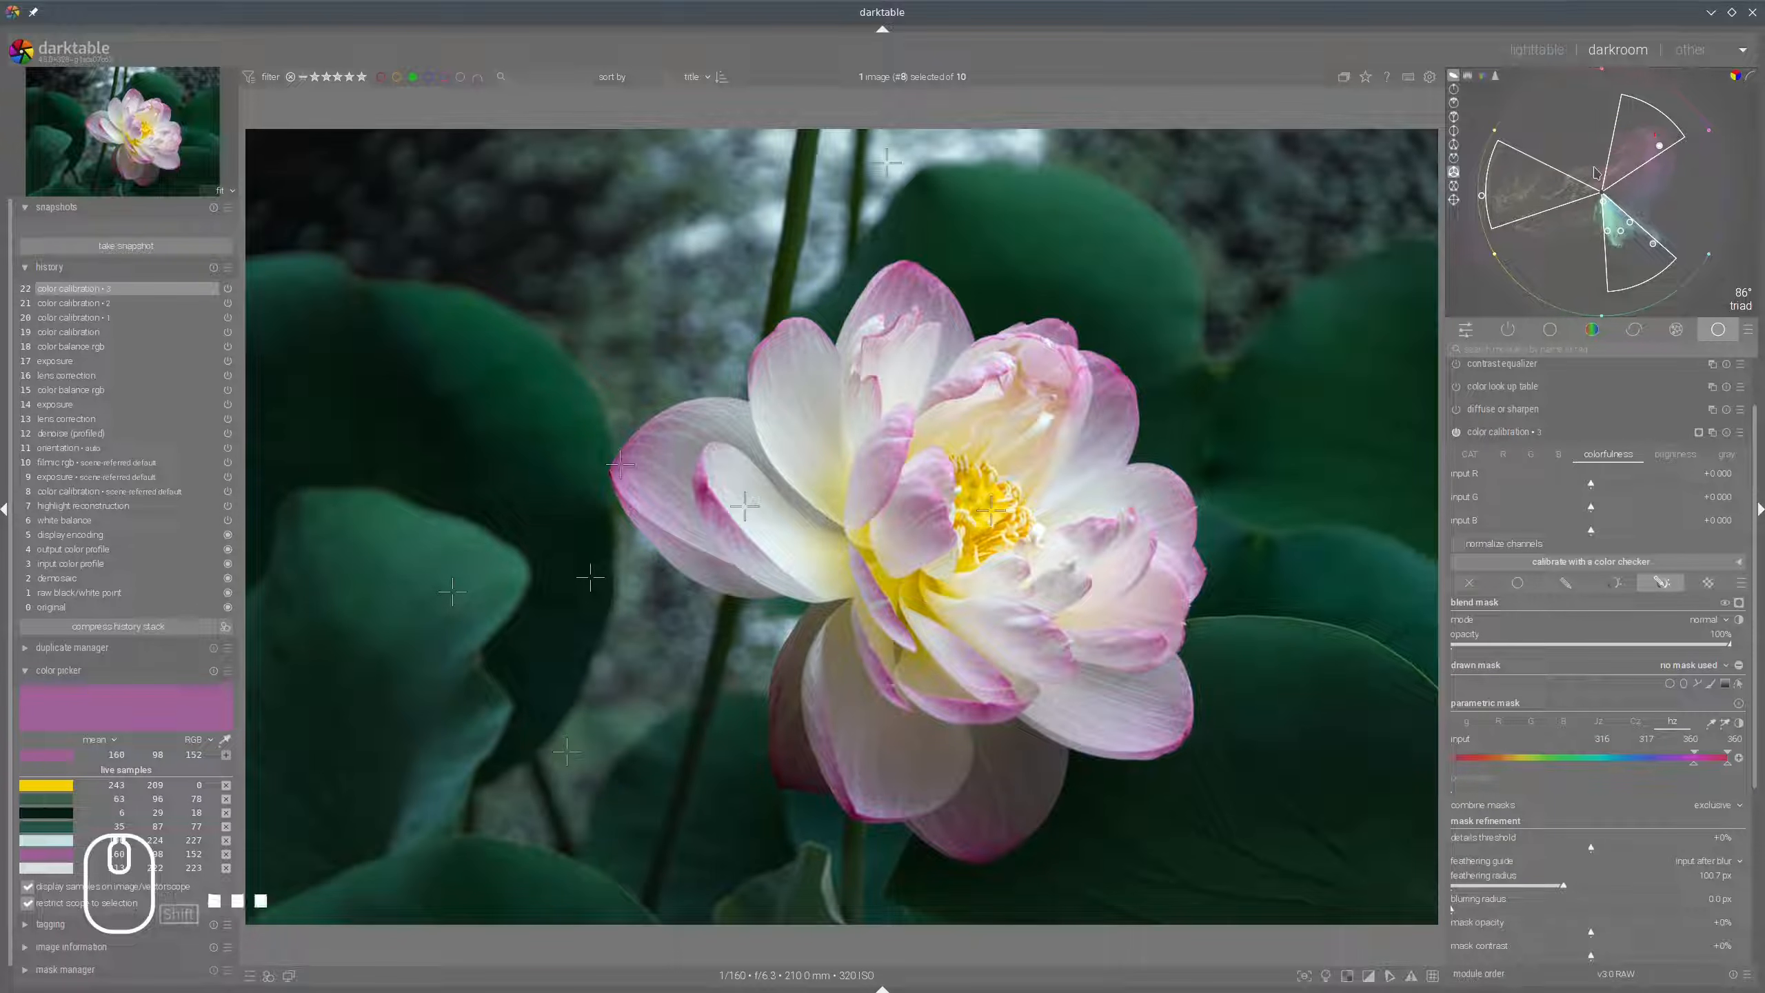
# In the R channel of the pink-masked color calibration, raise input B to about +0.074 to shift the pinks toward red.
pyautogui.click(1503, 456)
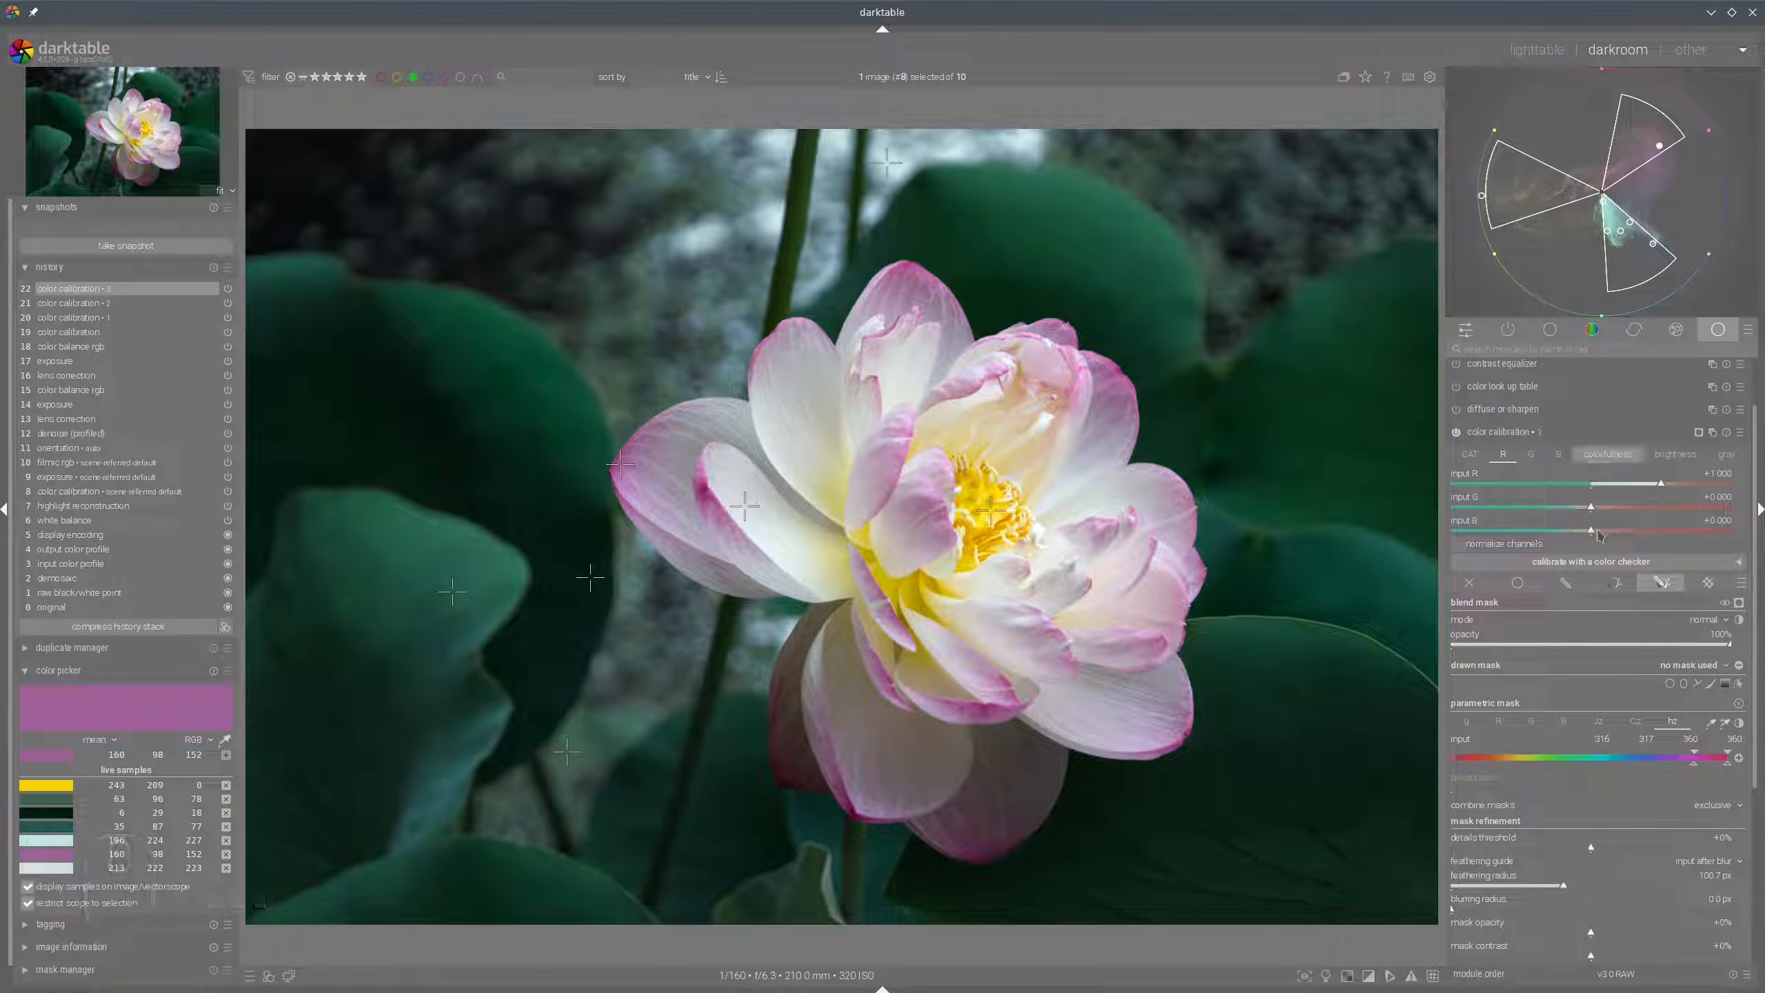
pyautogui.click(1596, 531)
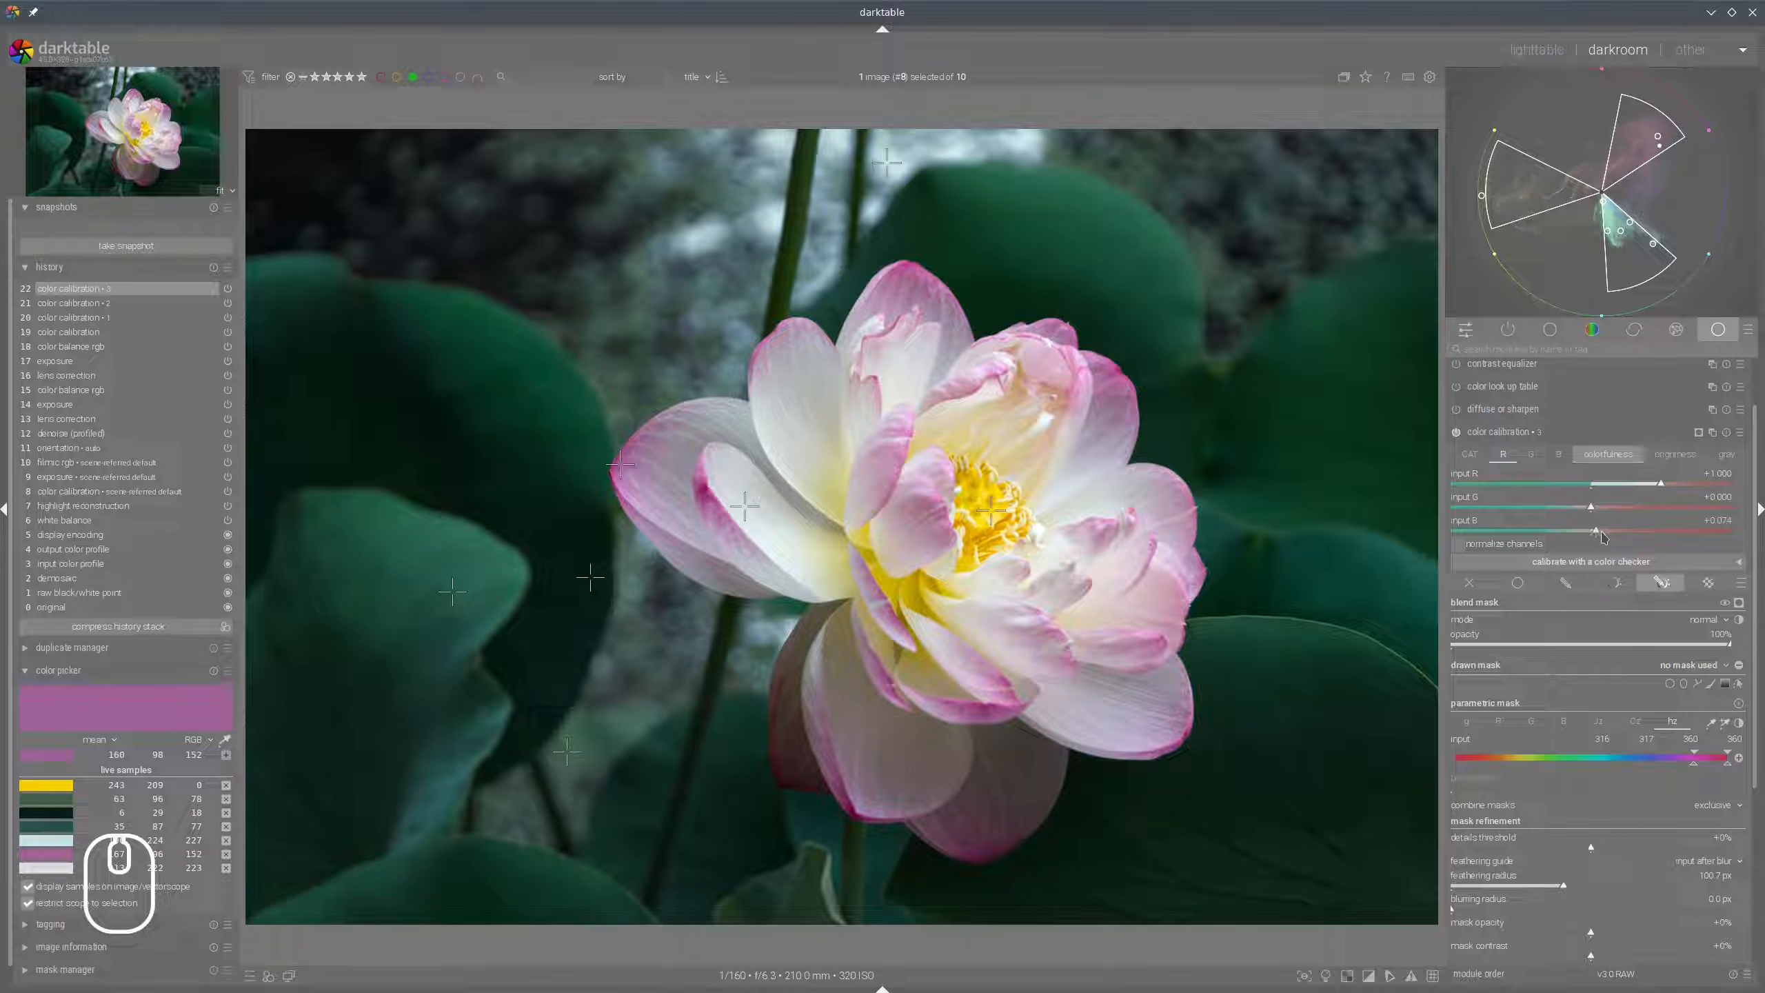
# Compare the image with the pink-masked color calibration disabled and enabled, and collapse the instance.
pyautogui.click(1456, 433)
pyautogui.click(1456, 432)
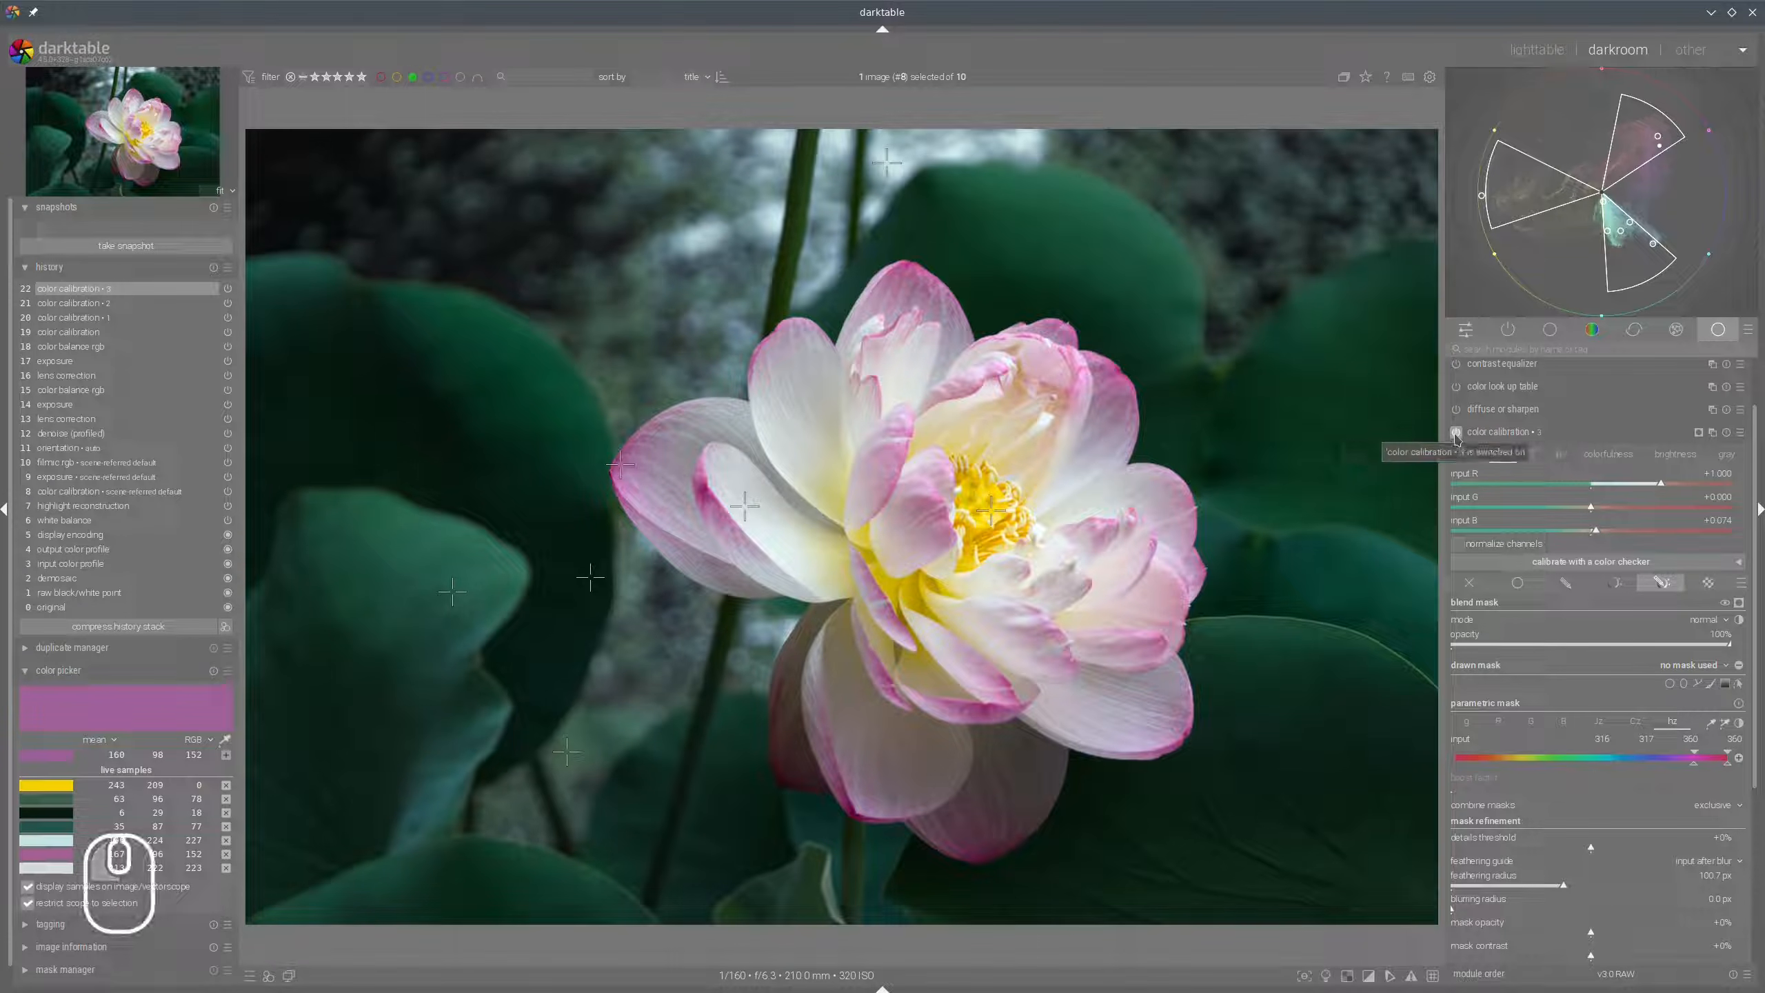
pyautogui.click(1504, 435)
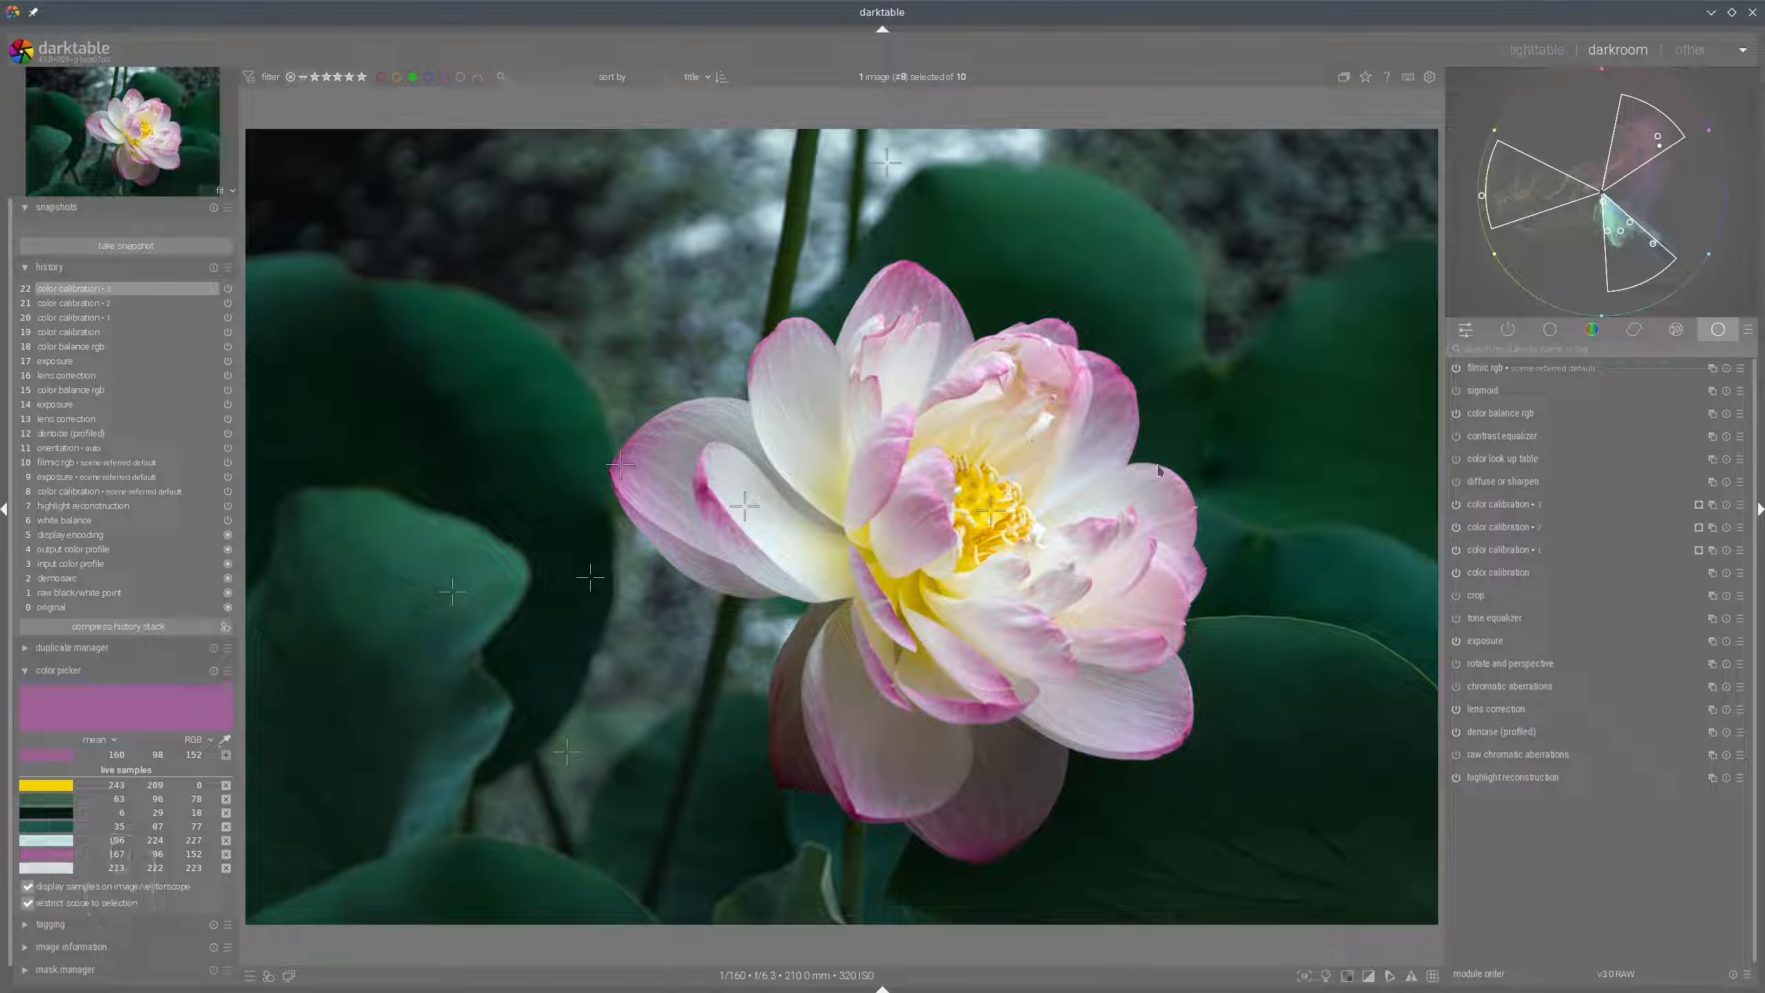
# Turn off the display of color samples on the image and vectorscope with the whole photo in view.
pyautogui.keyDown('ctrl'); pyautogui.scroll(-1, 1023, 469); pyautogui.keyUp('ctrl')
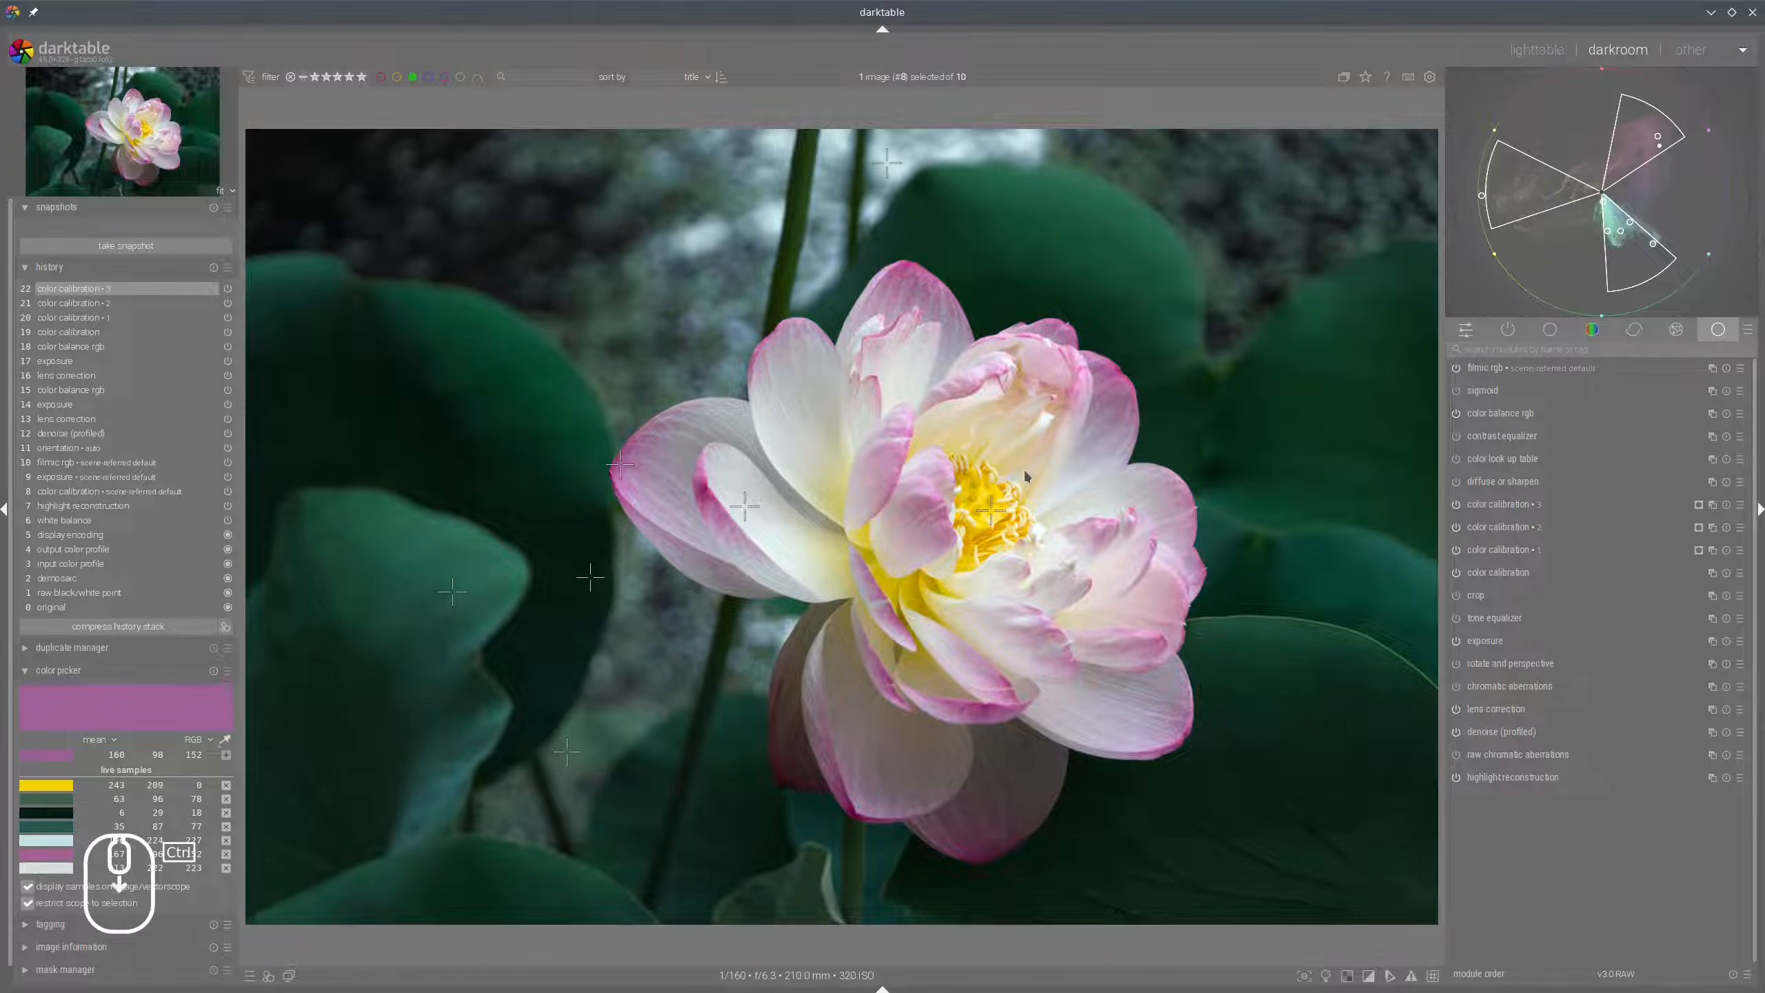
pyautogui.keyDown('ctrl'); pyautogui.scroll(2, 1024, 470); pyautogui.keyUp('ctrl')
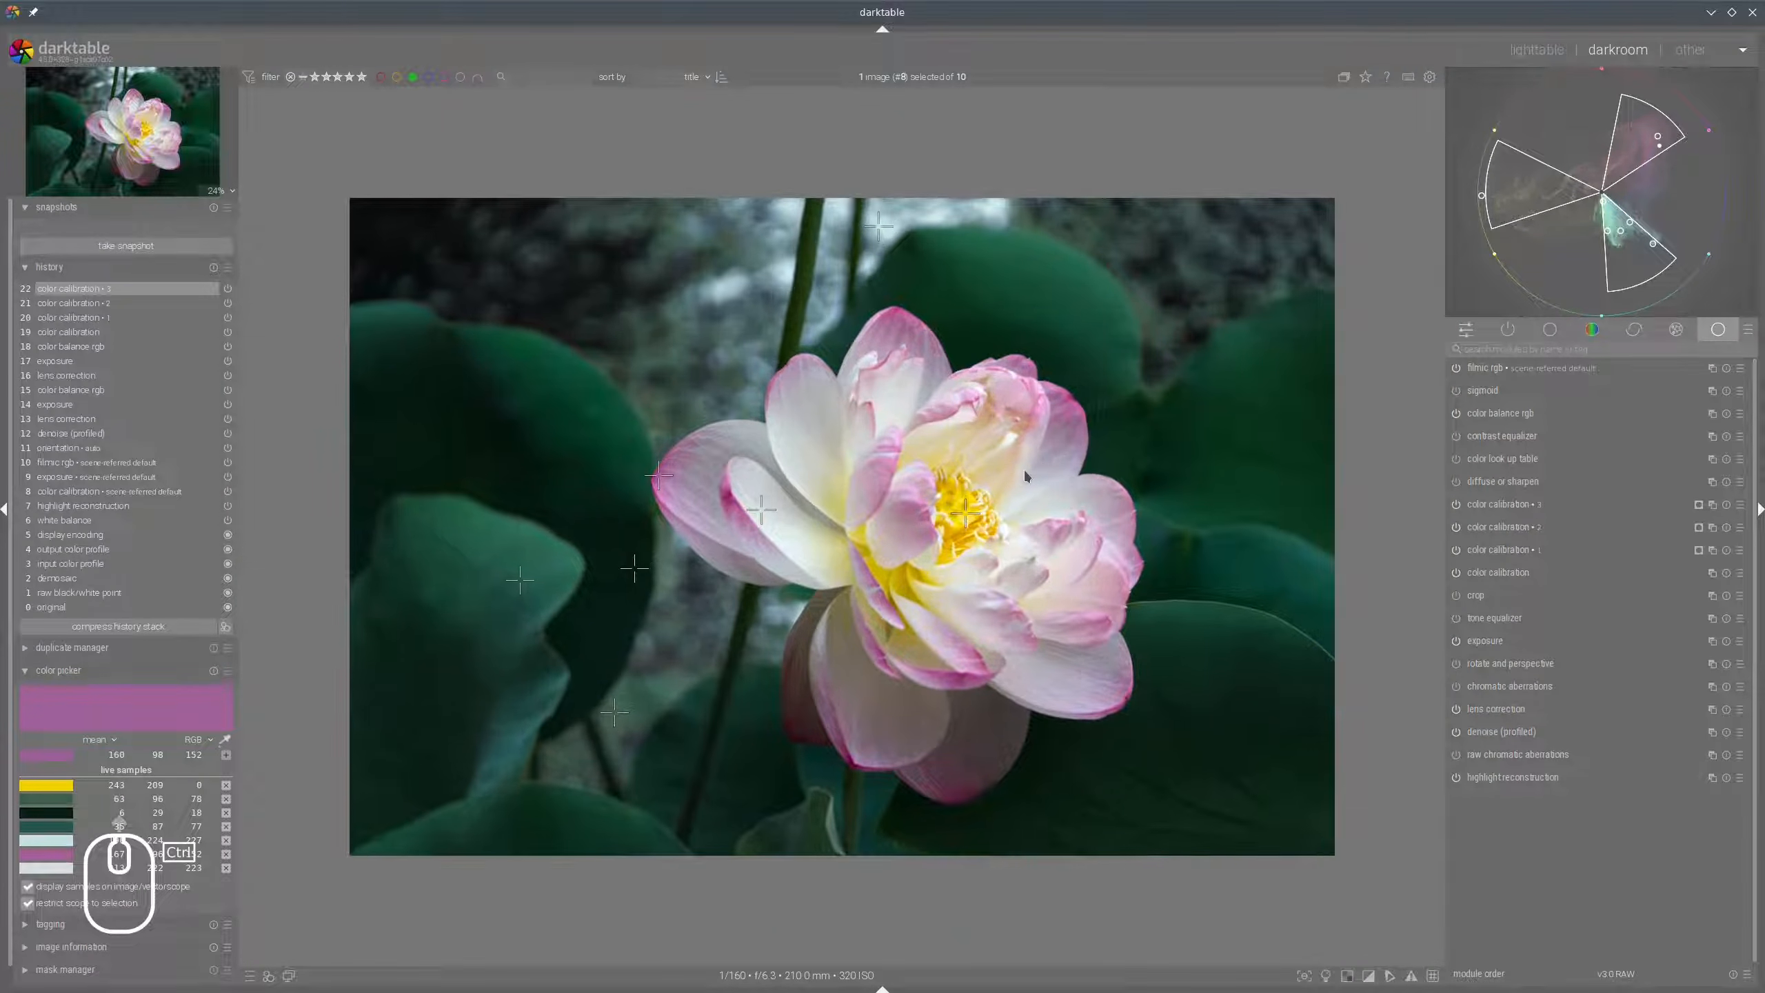
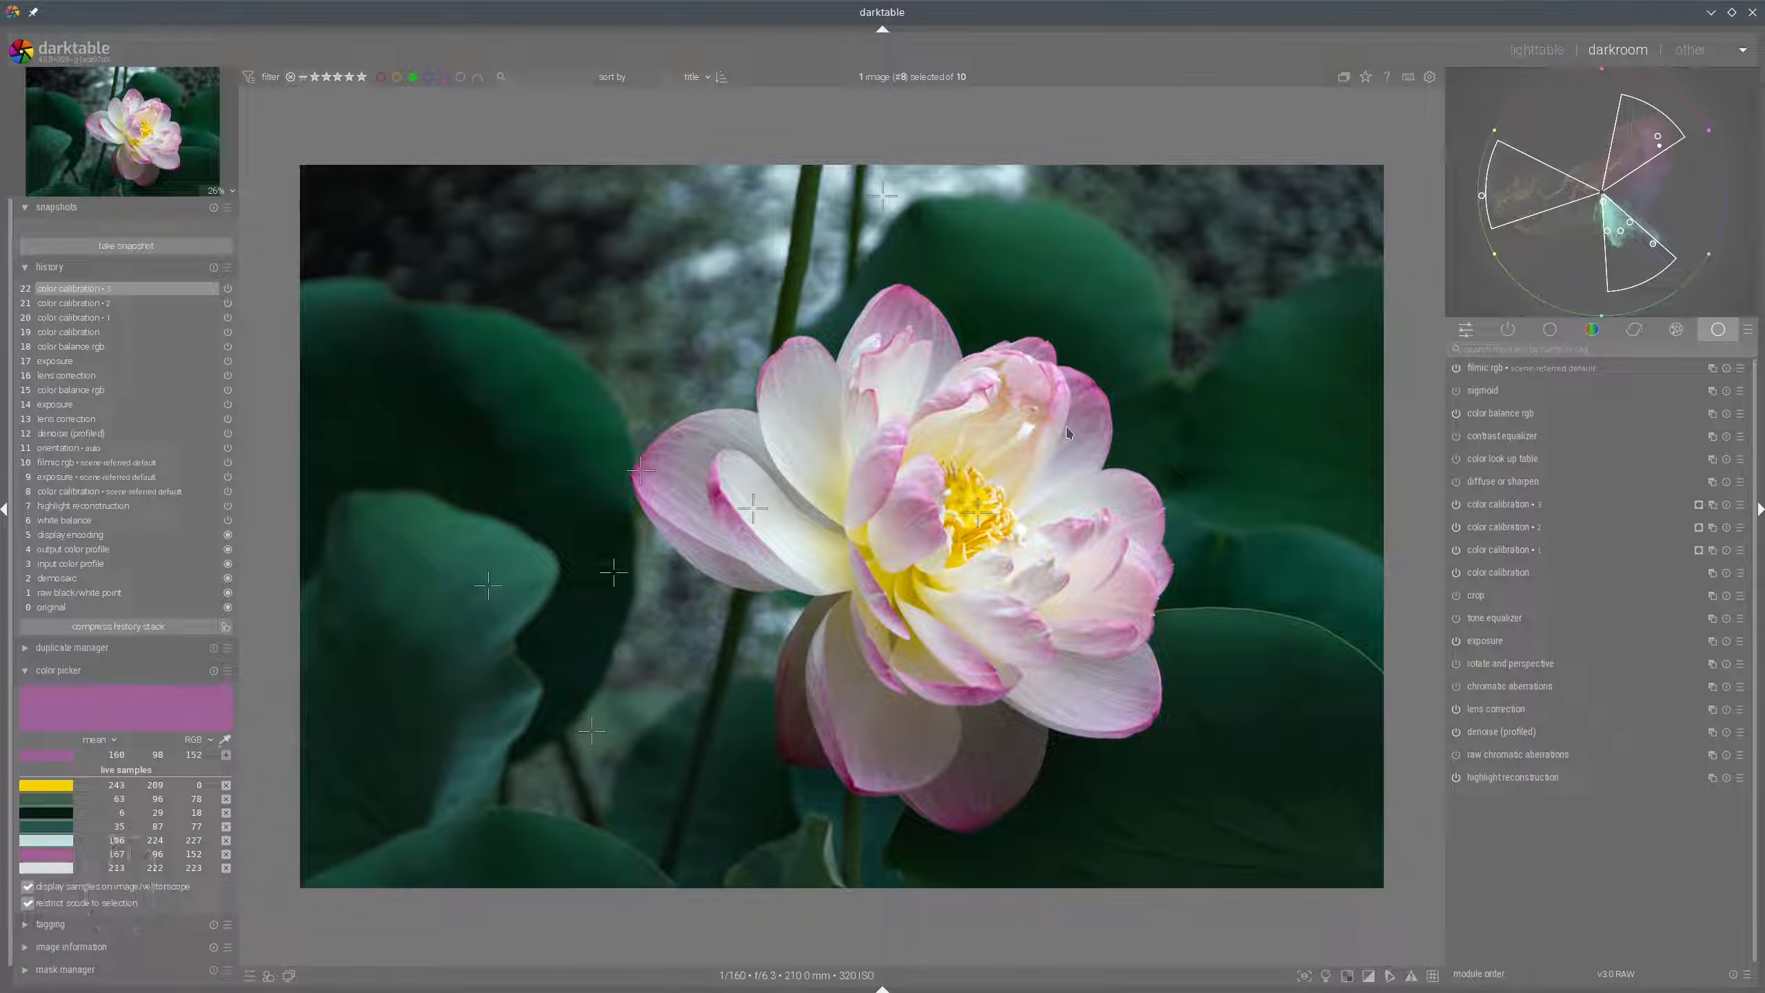
pyautogui.click(28, 887)
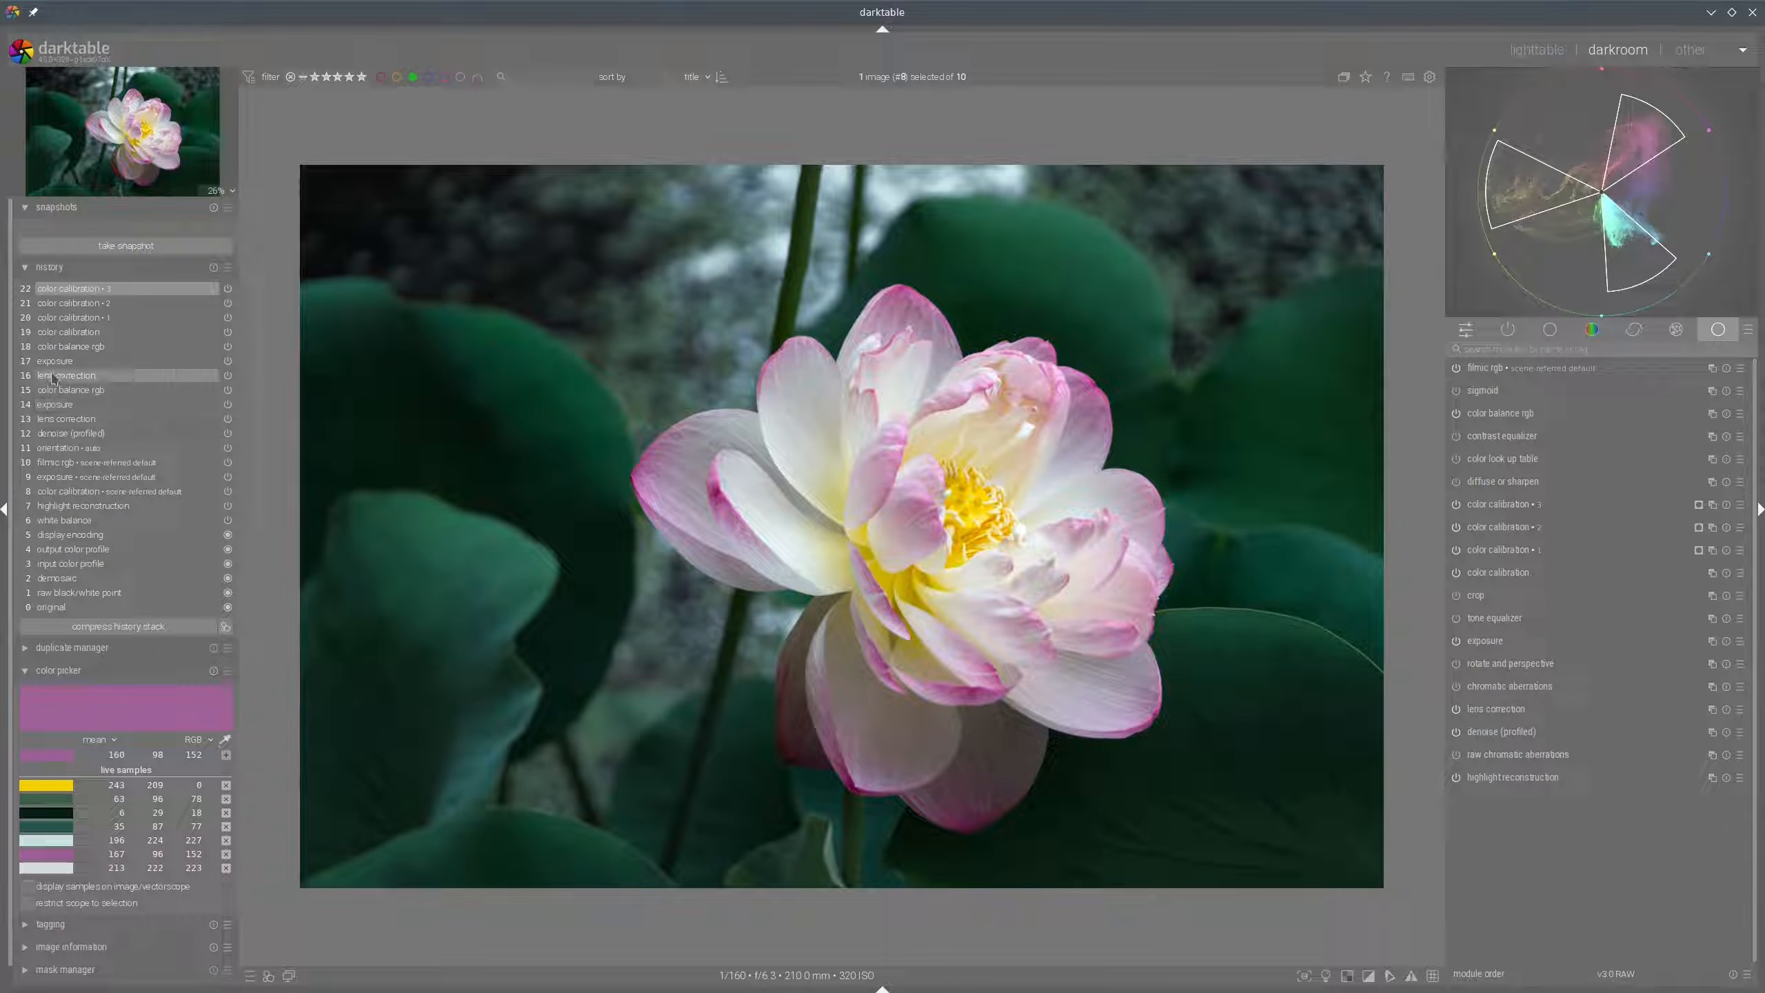
# Take a snapshot of history state 18, color balance rgb, and return to the latest color calibration state, 22.
pyautogui.click(63, 346)
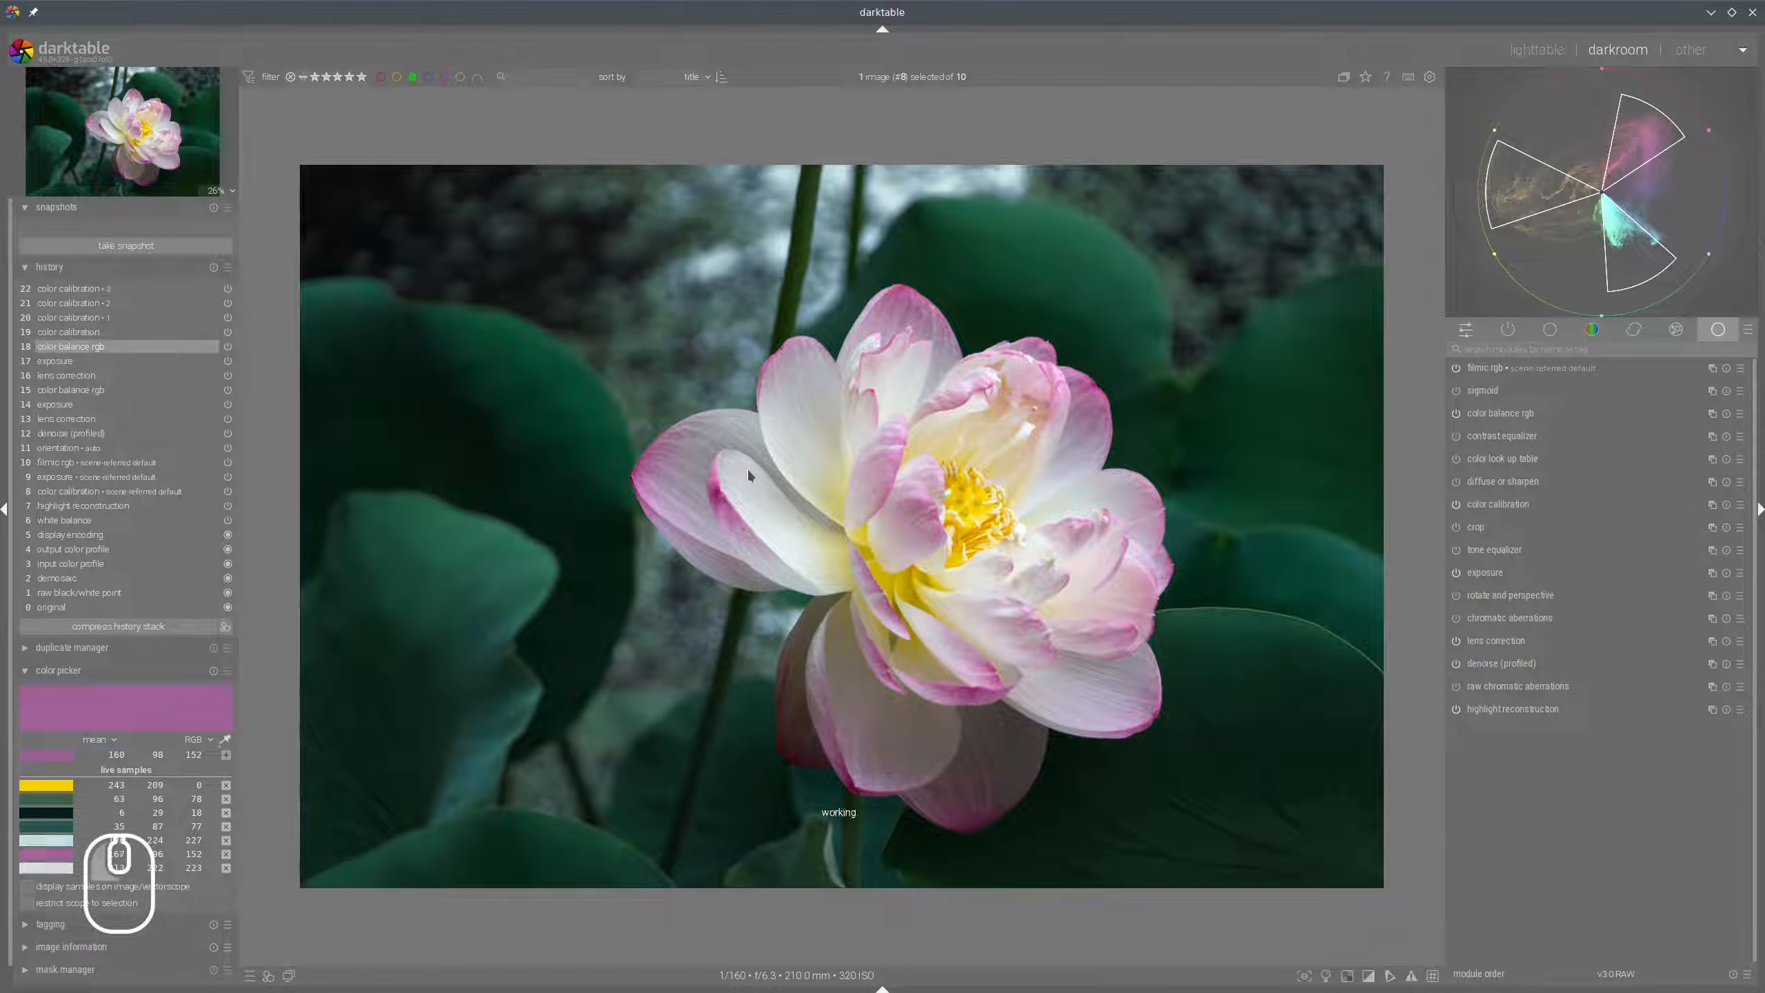
pyautogui.click(98, 245)
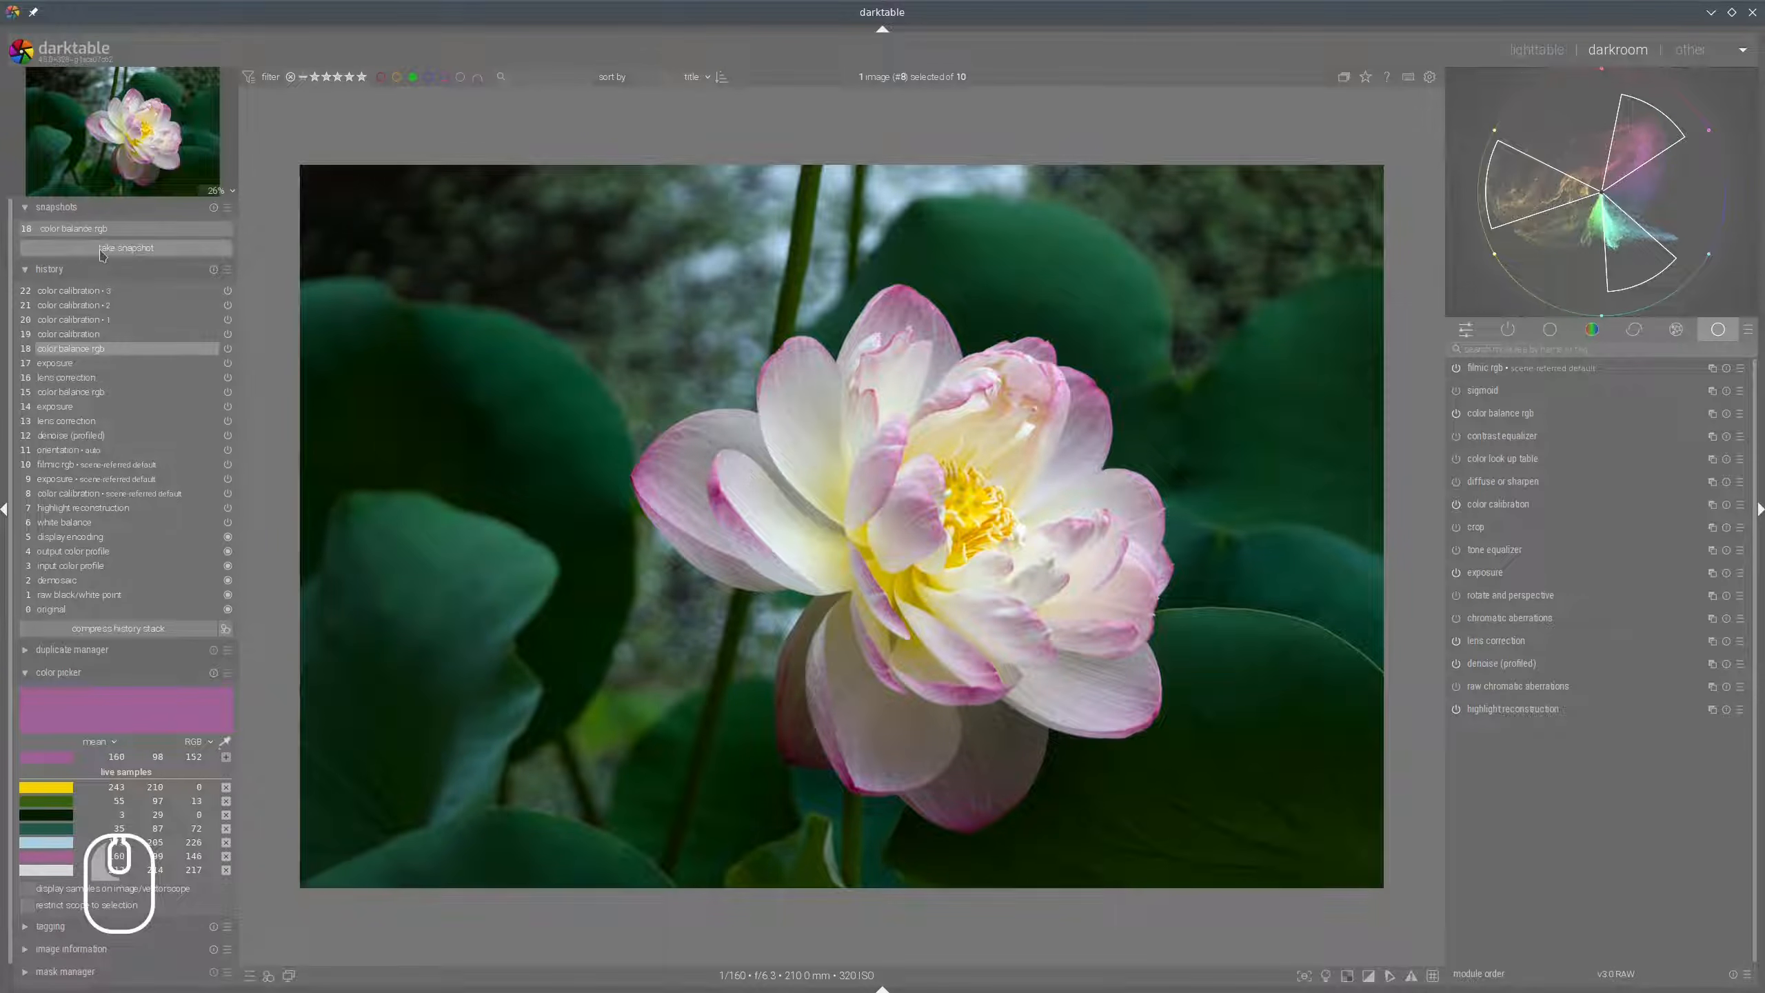
pyautogui.click(76, 335)
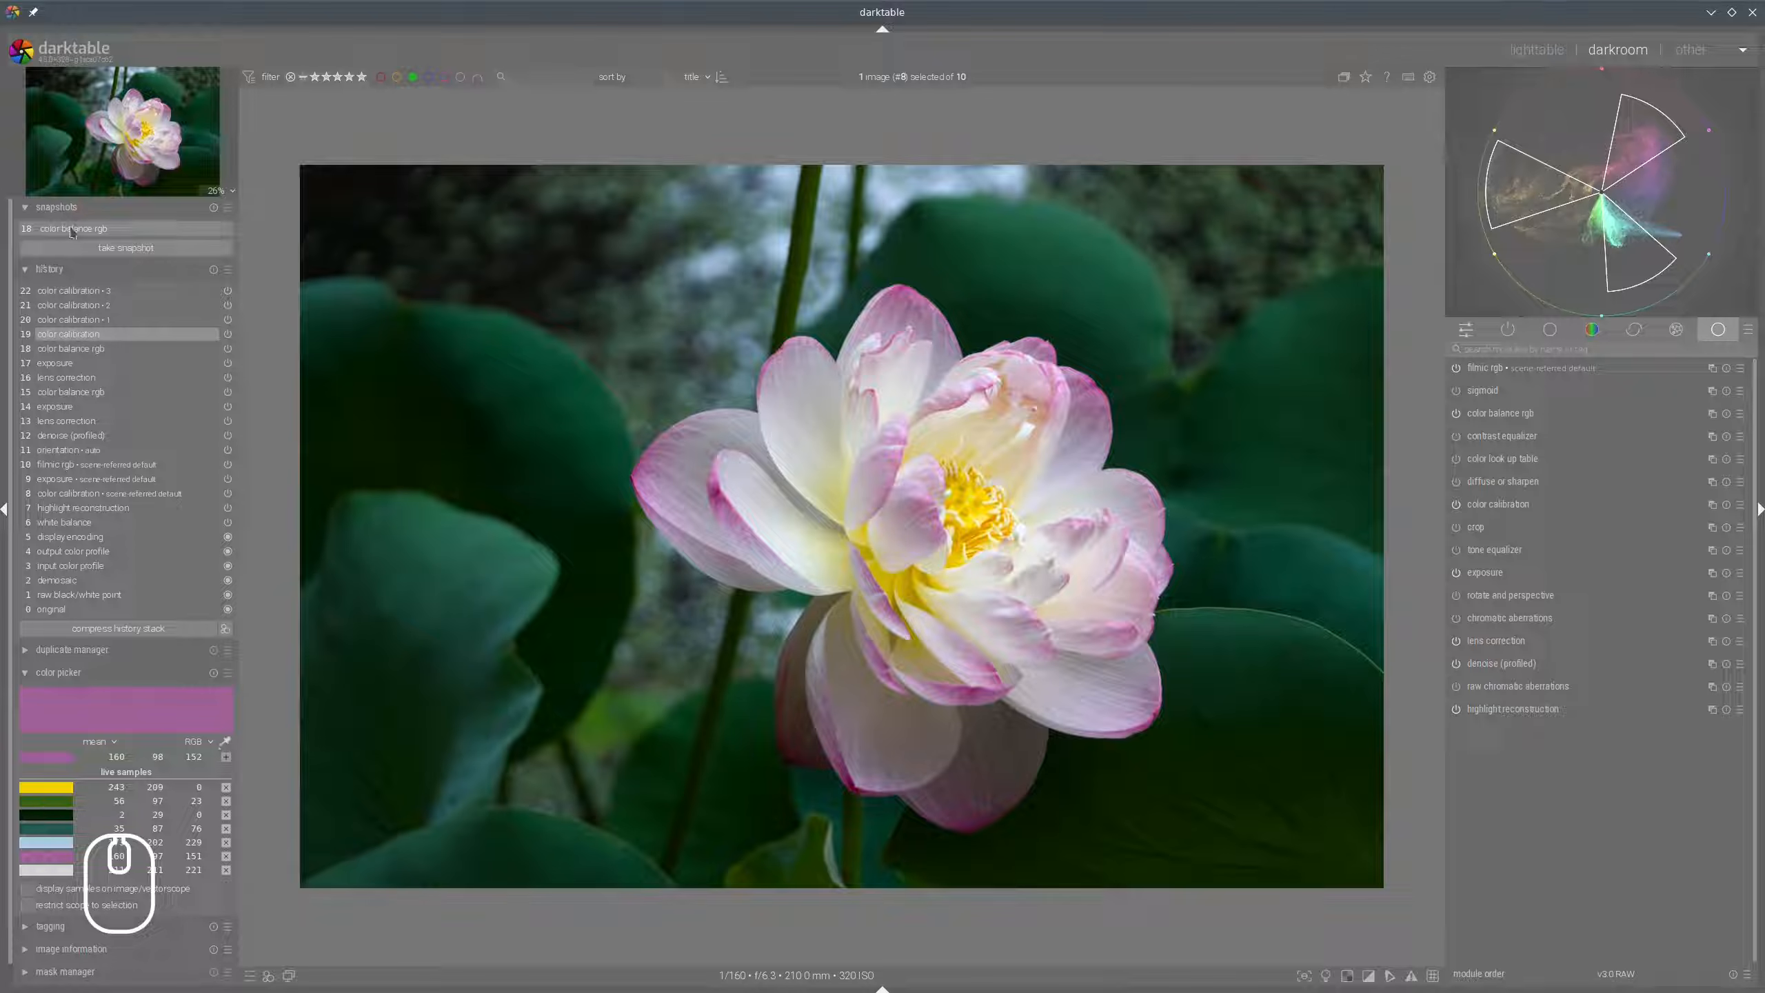
pyautogui.click(83, 292)
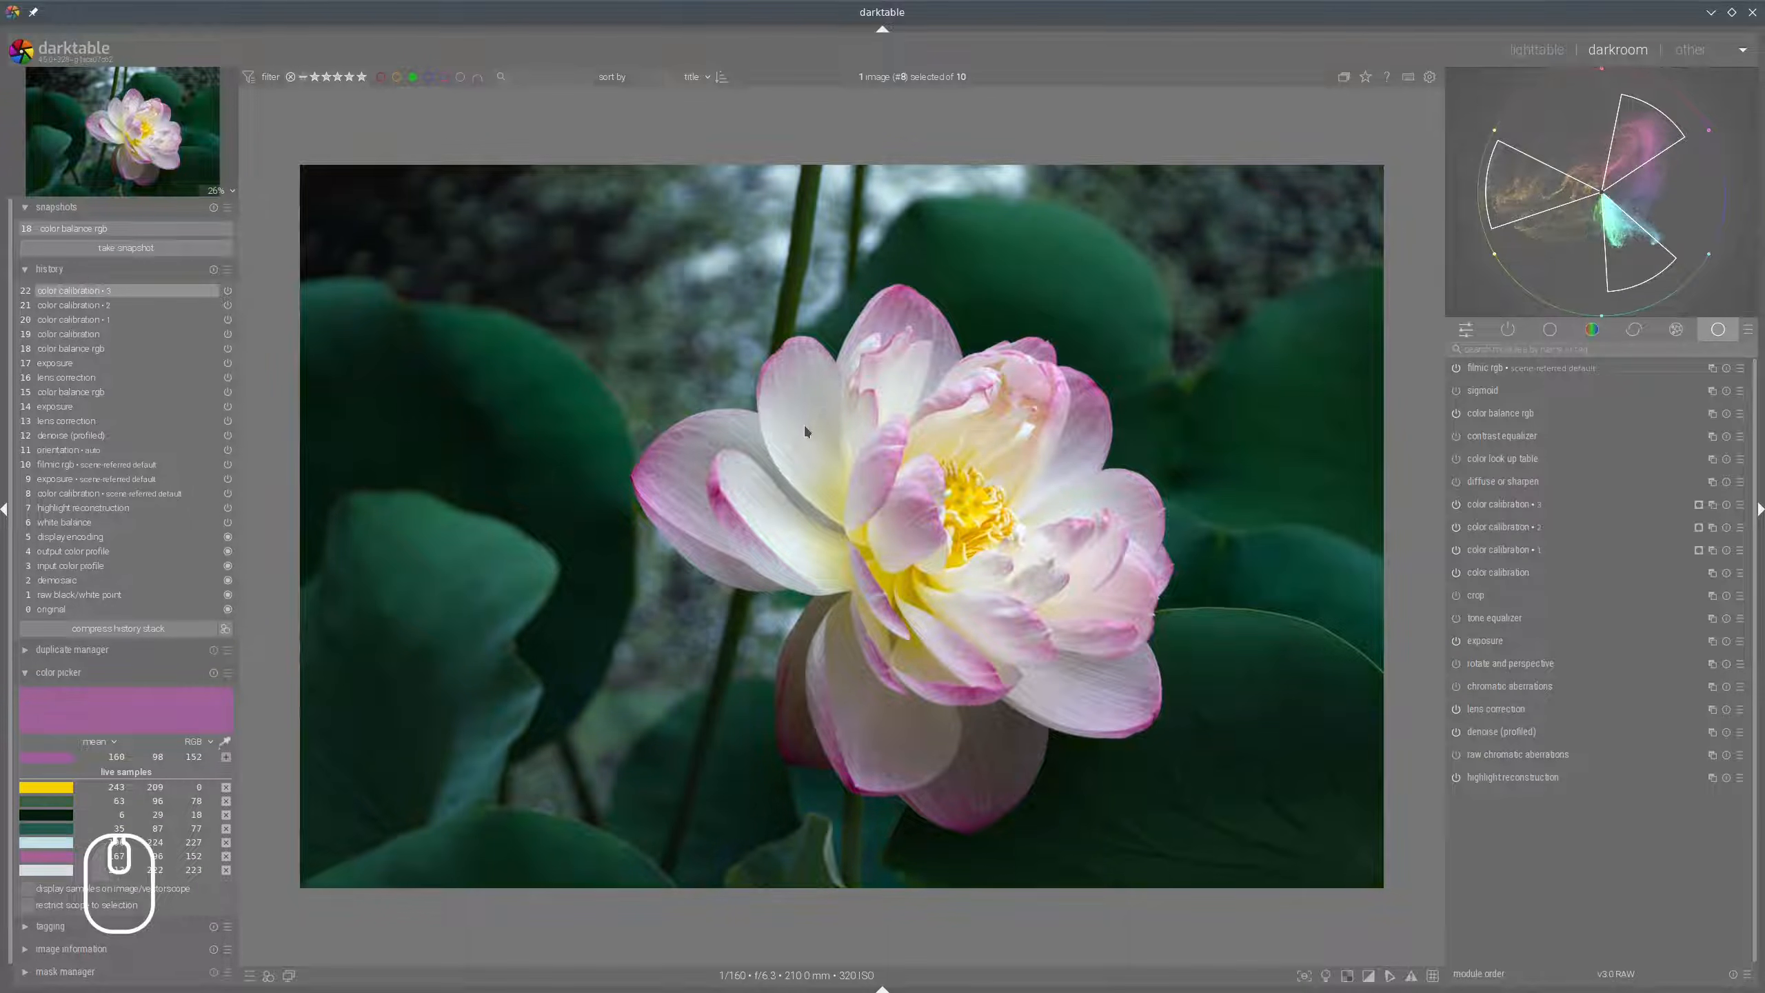
# Compare the snapshot with the current edit by sweeping the split line across the lotus and its background.
pyautogui.click(62, 235)
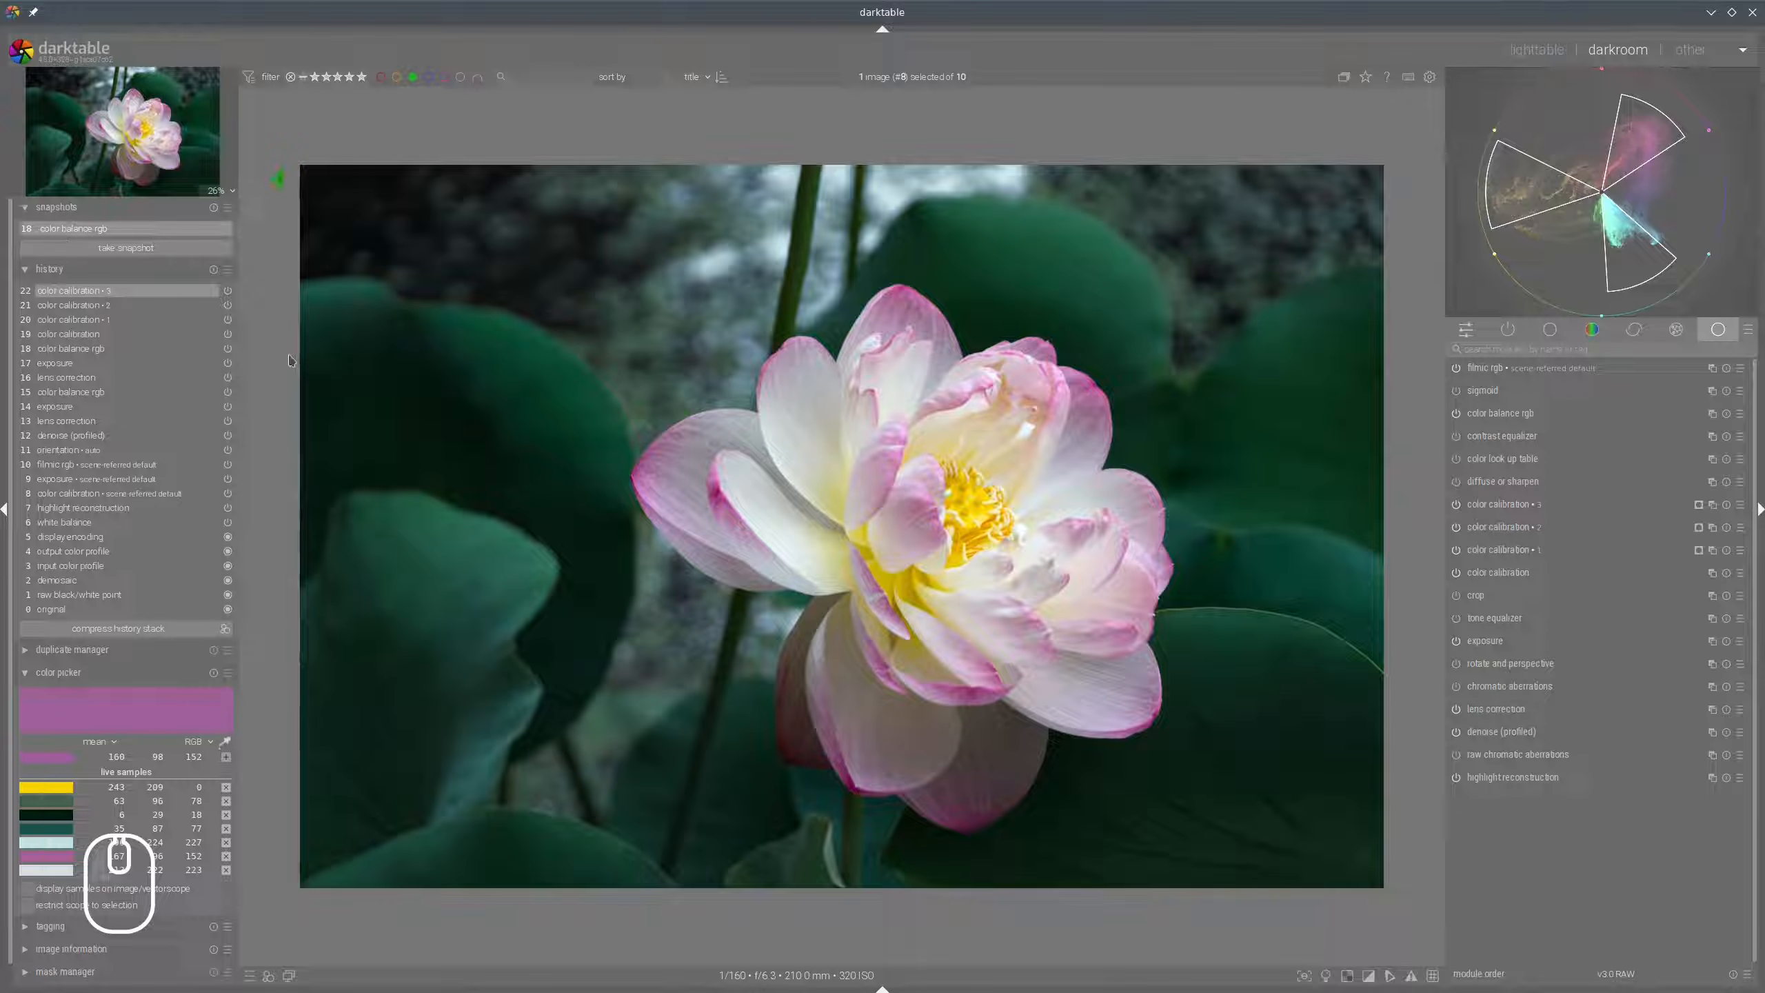
pyautogui.moveTo(1115, 506); pyautogui.dragTo(282, 477)
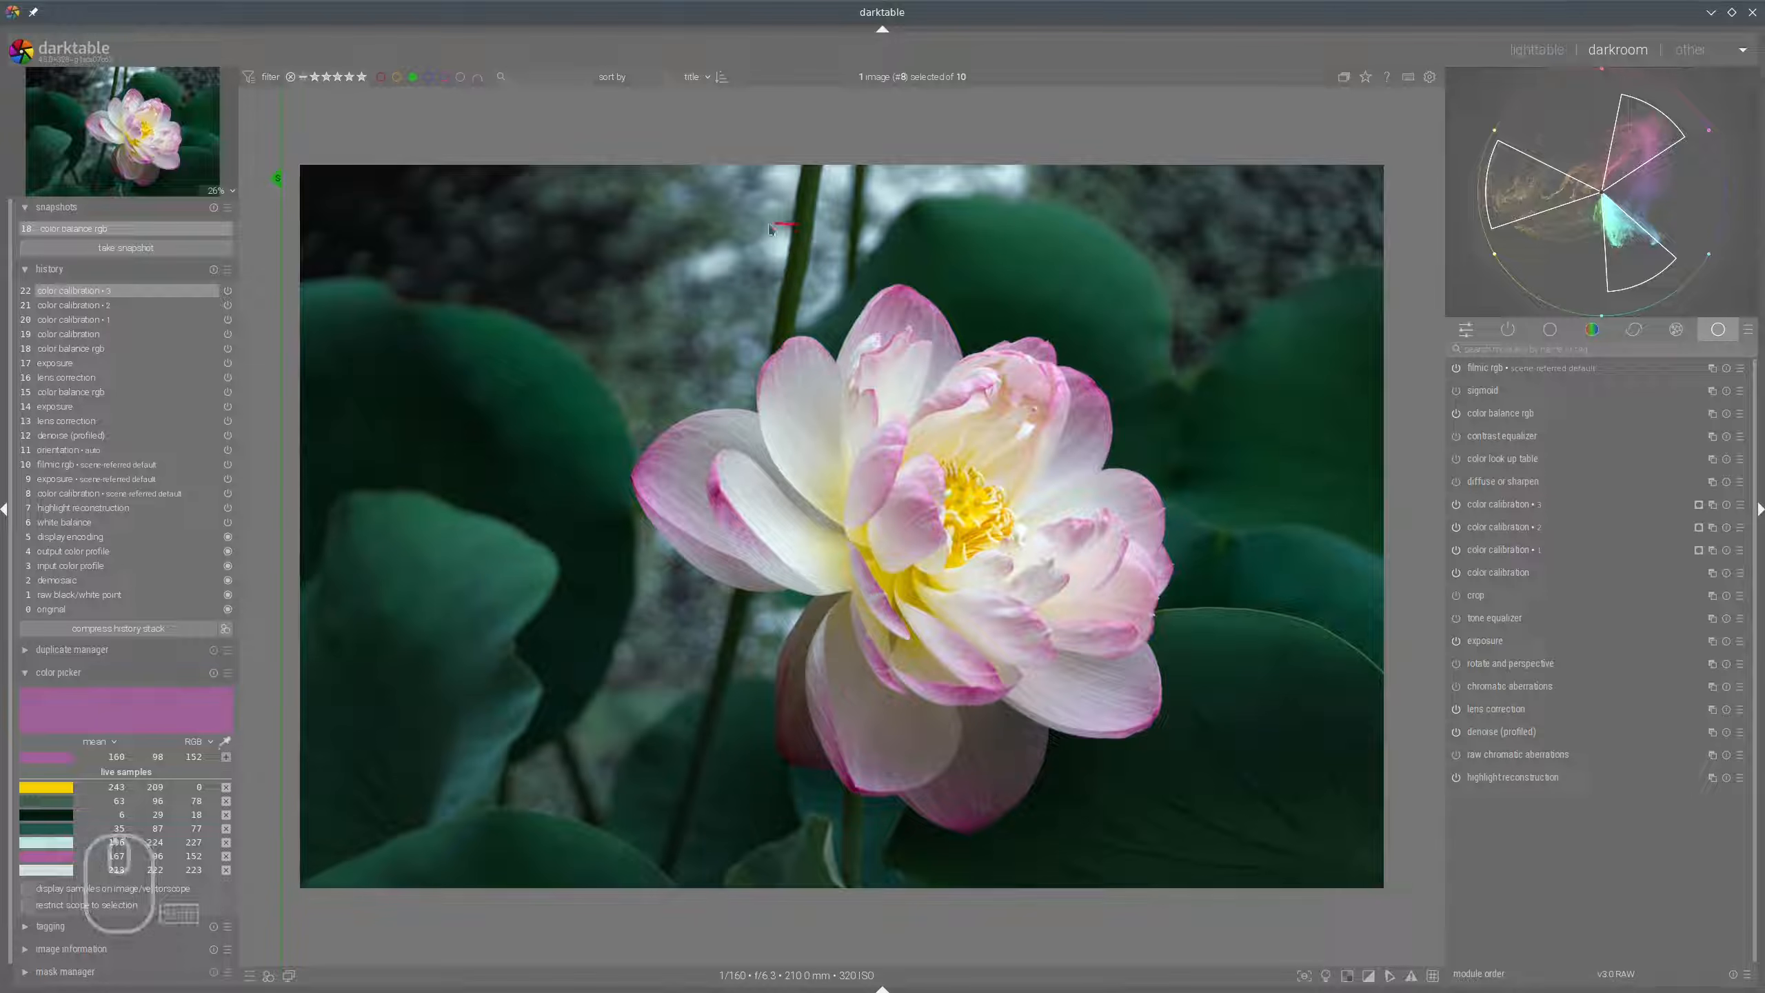
pyautogui.moveTo(798, 226)
pyautogui.mouseDown()
pyautogui.moveTo(1130, 786)
pyautogui.moveTo(1215, 377)
pyautogui.moveTo(739, 215)
pyautogui.mouseUp()
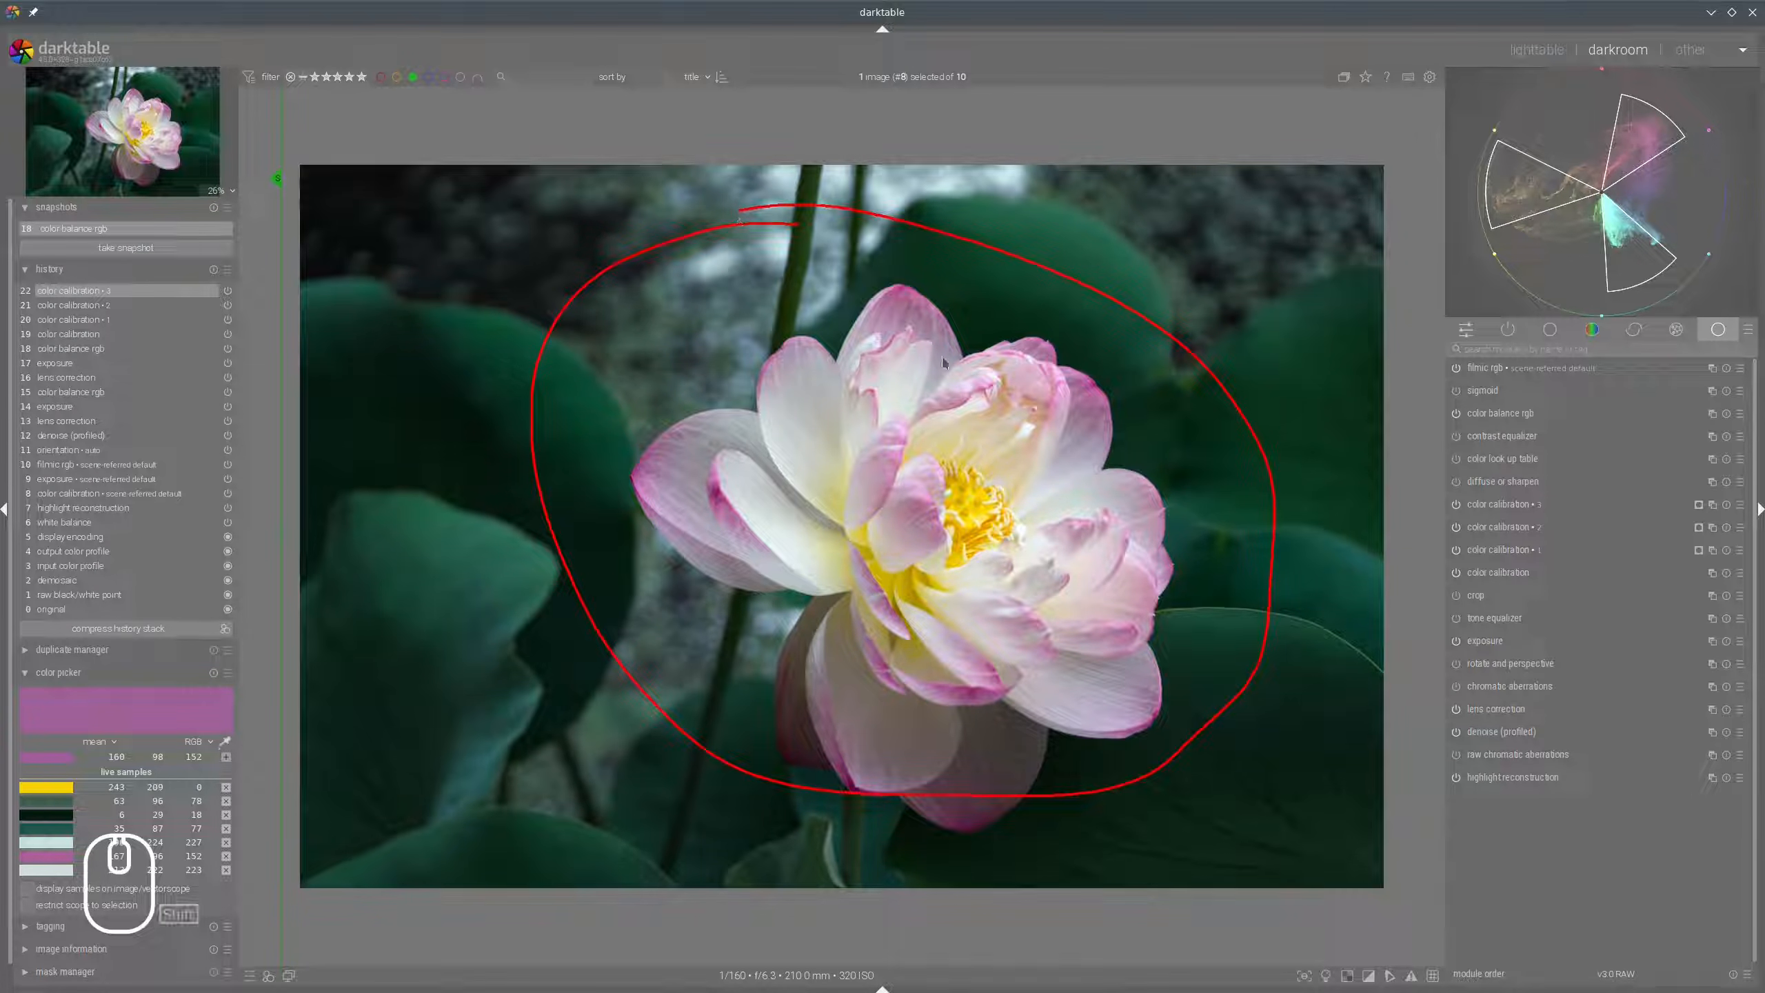
pyautogui.press('shift+super+F11')
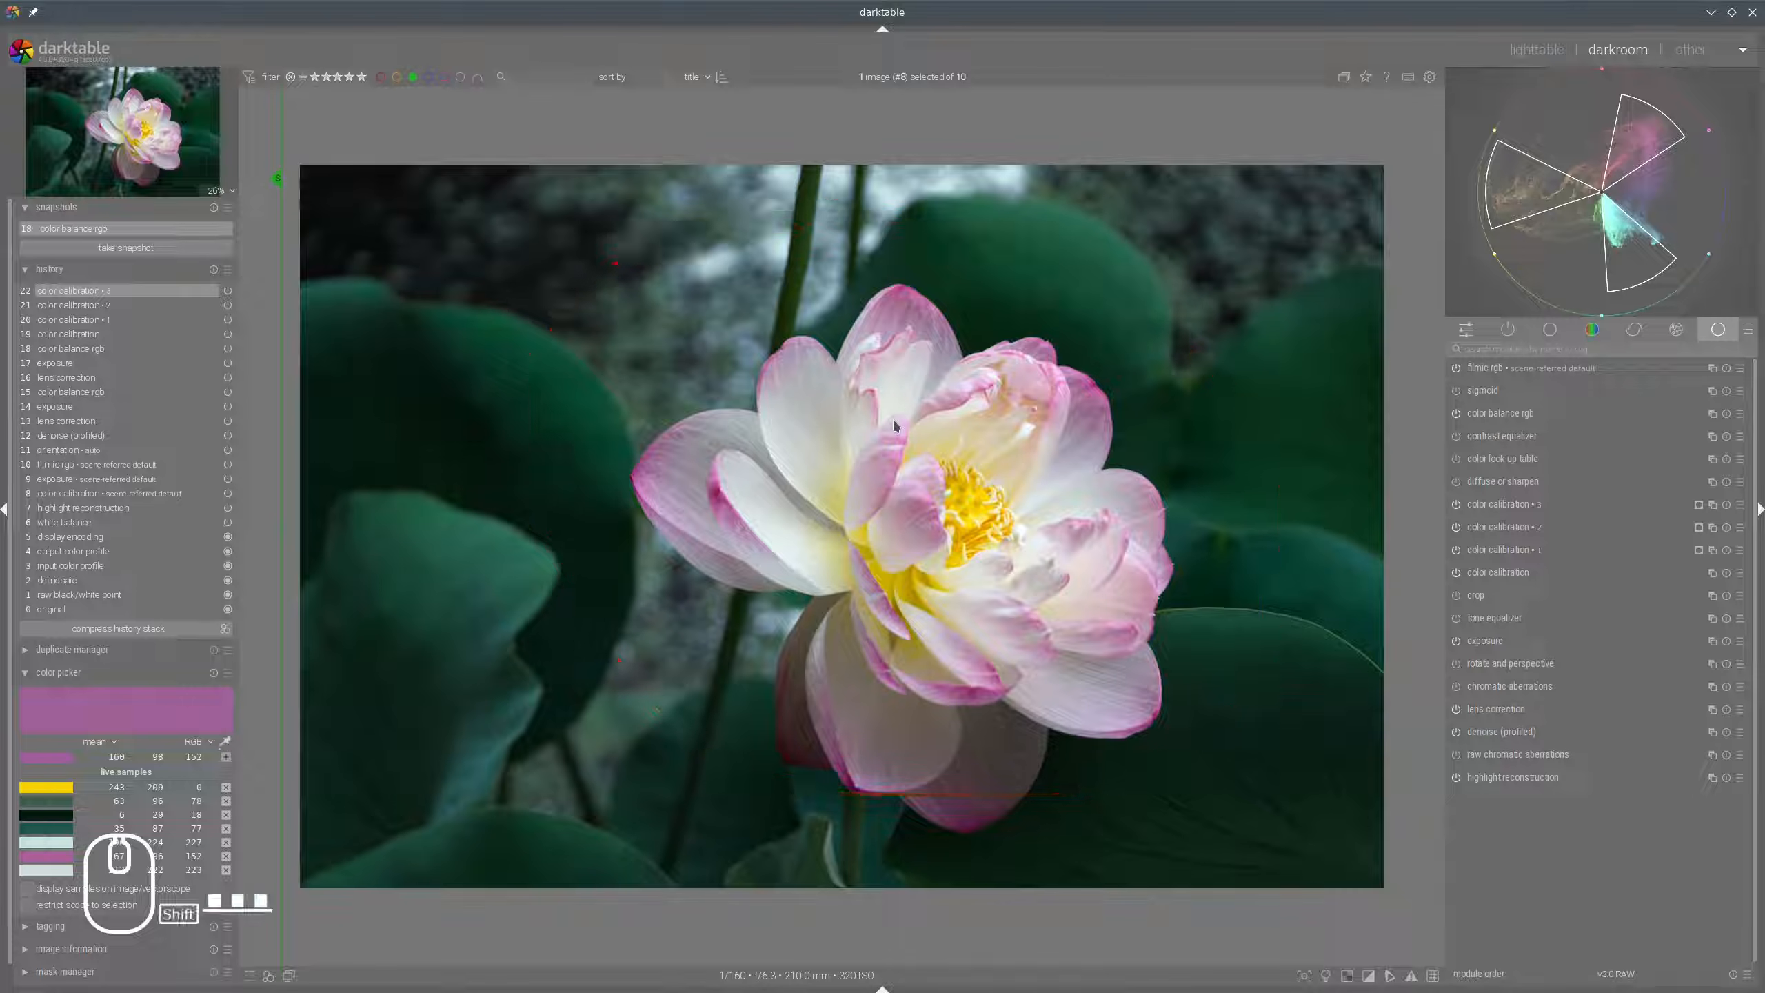
pyautogui.moveTo(283, 397); pyautogui.dragTo(318, 456)
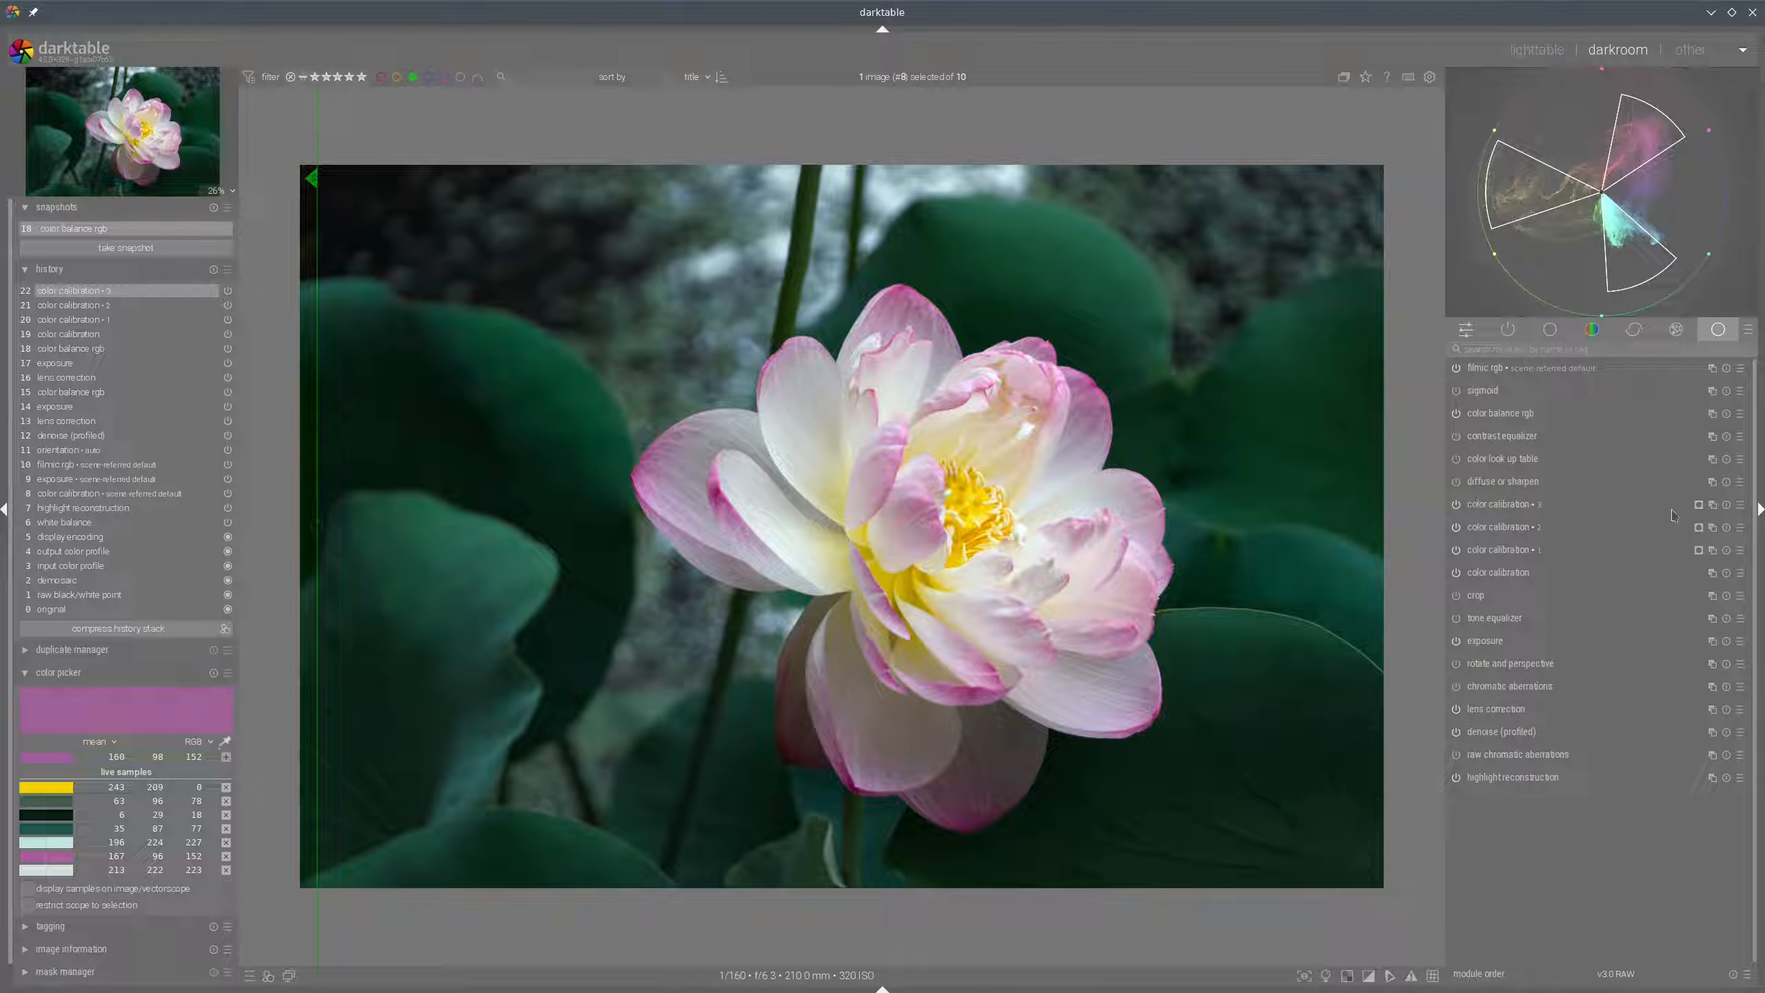
# Add an unmasked color calibration instance and set its colorfulness to +1.000 for input R, about -0.120 for G and about -0.430 for B.
pyautogui.click(1711, 509)
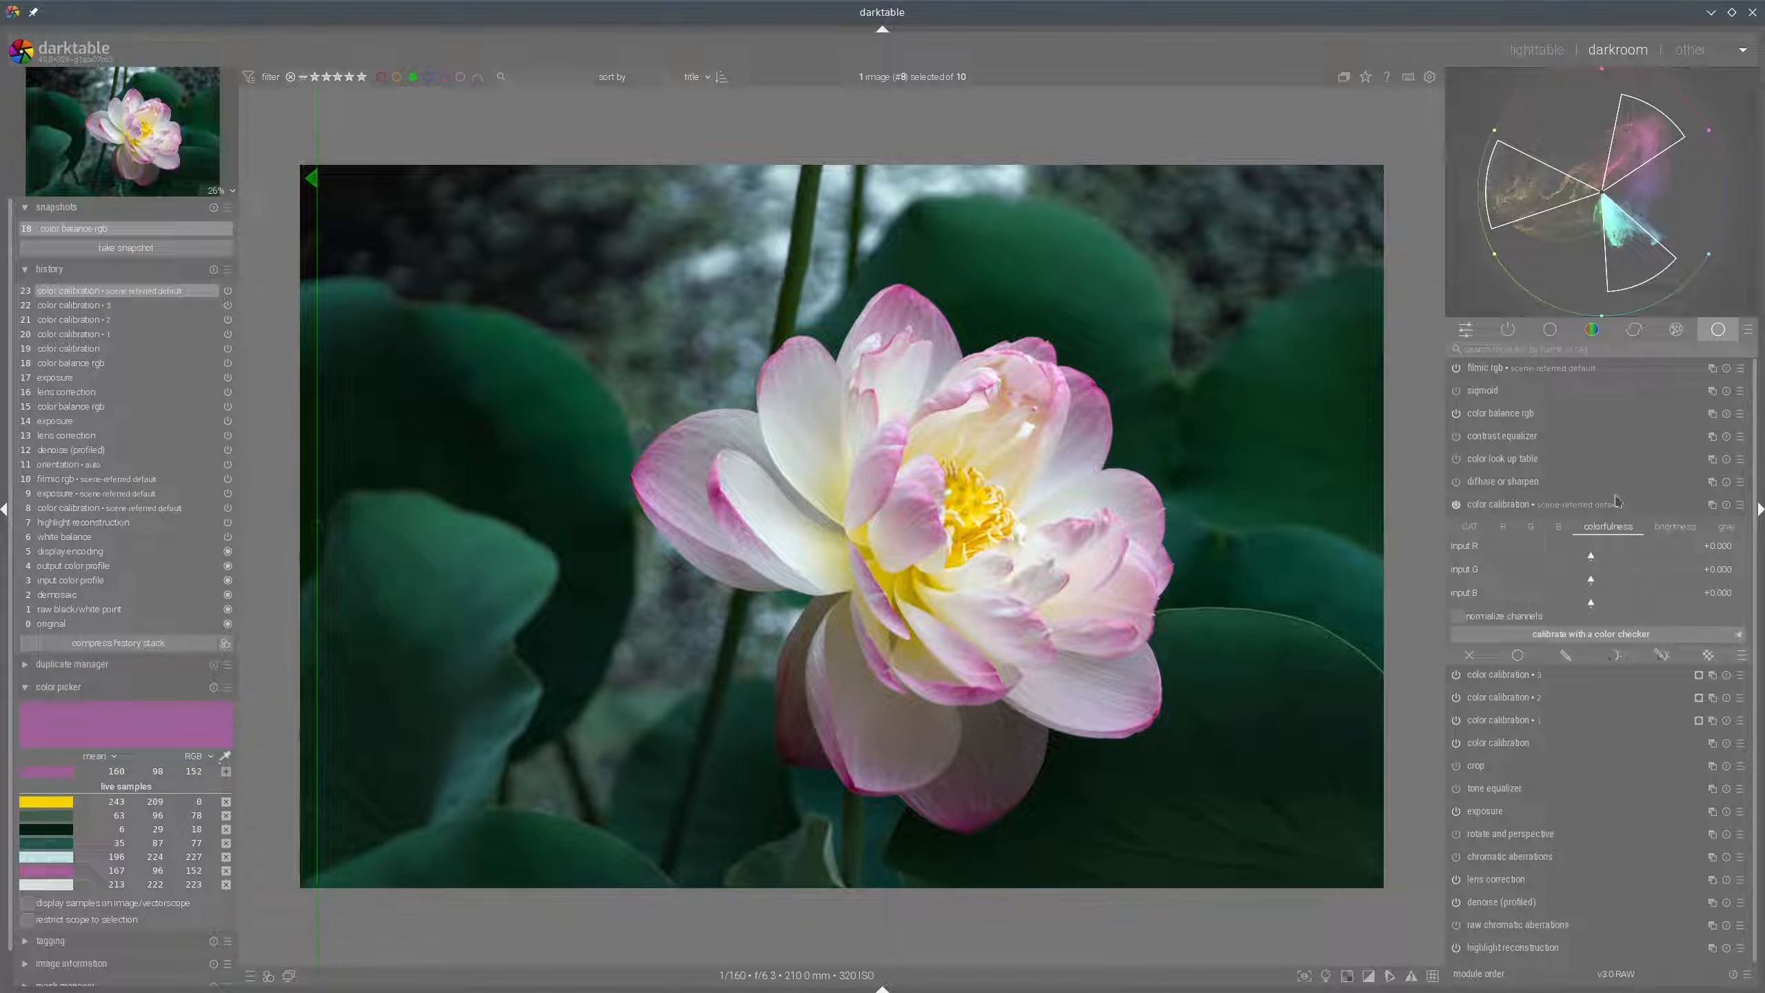
pyautogui.click(1667, 531)
pyautogui.click(1598, 529)
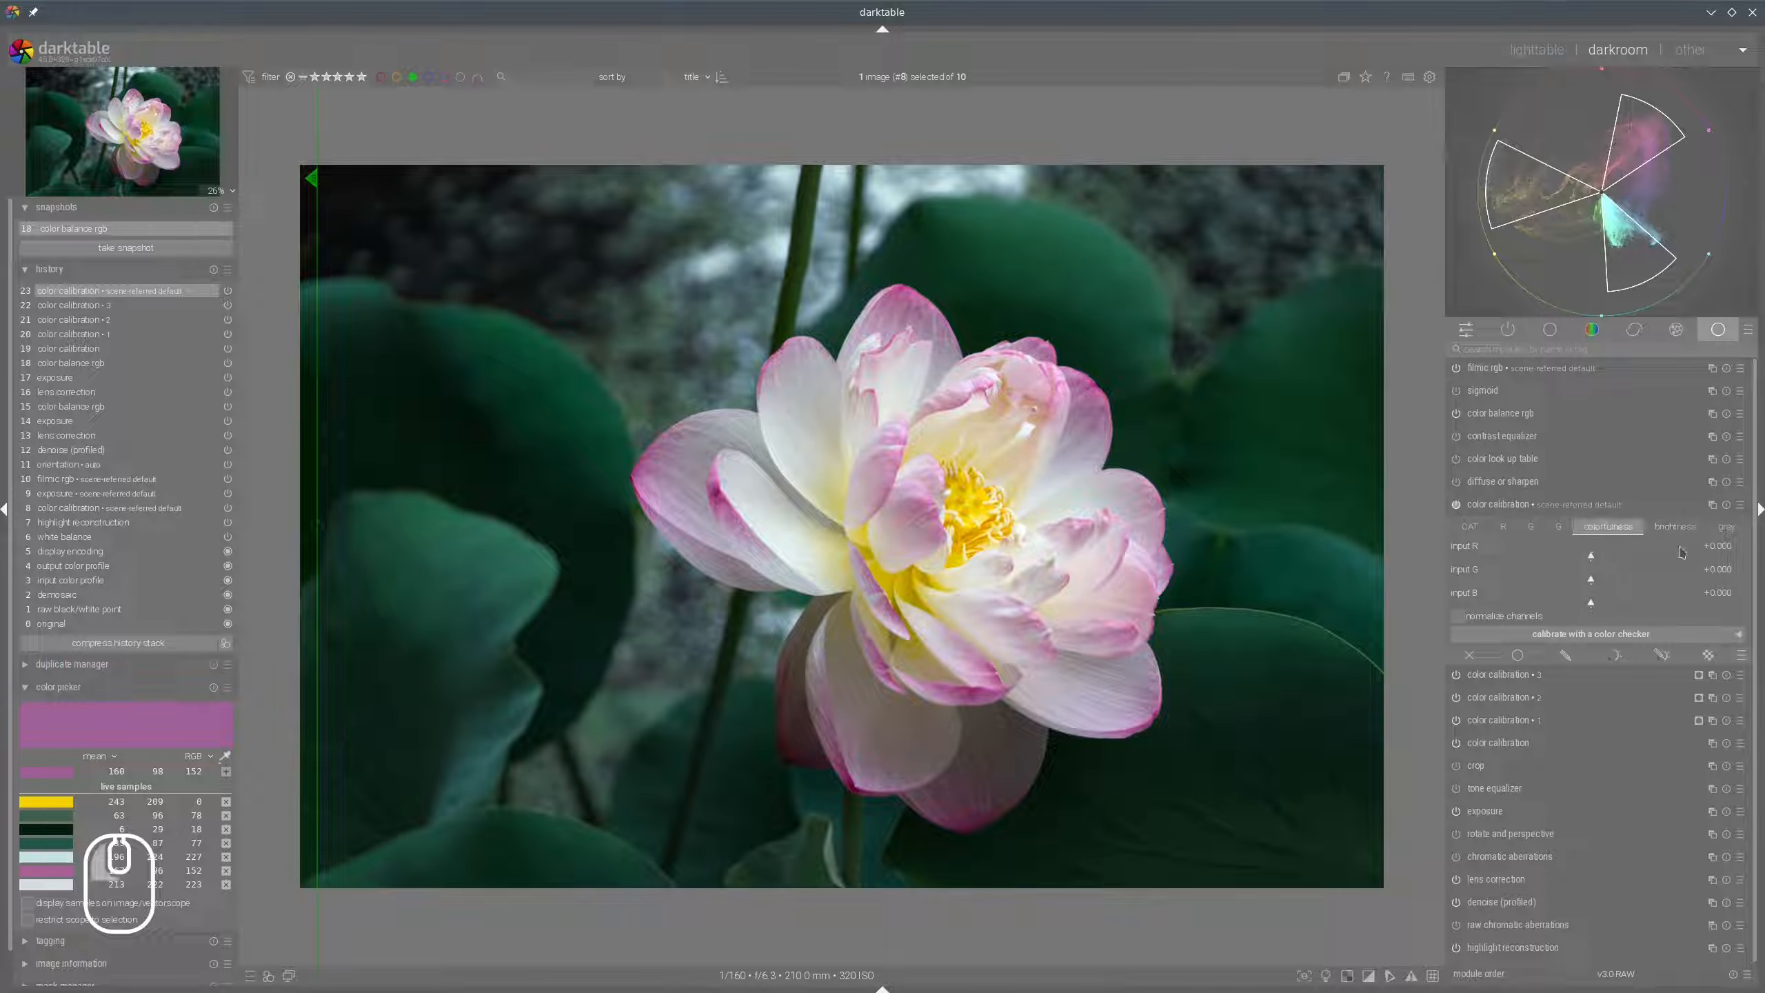
pyautogui.click(1711, 558)
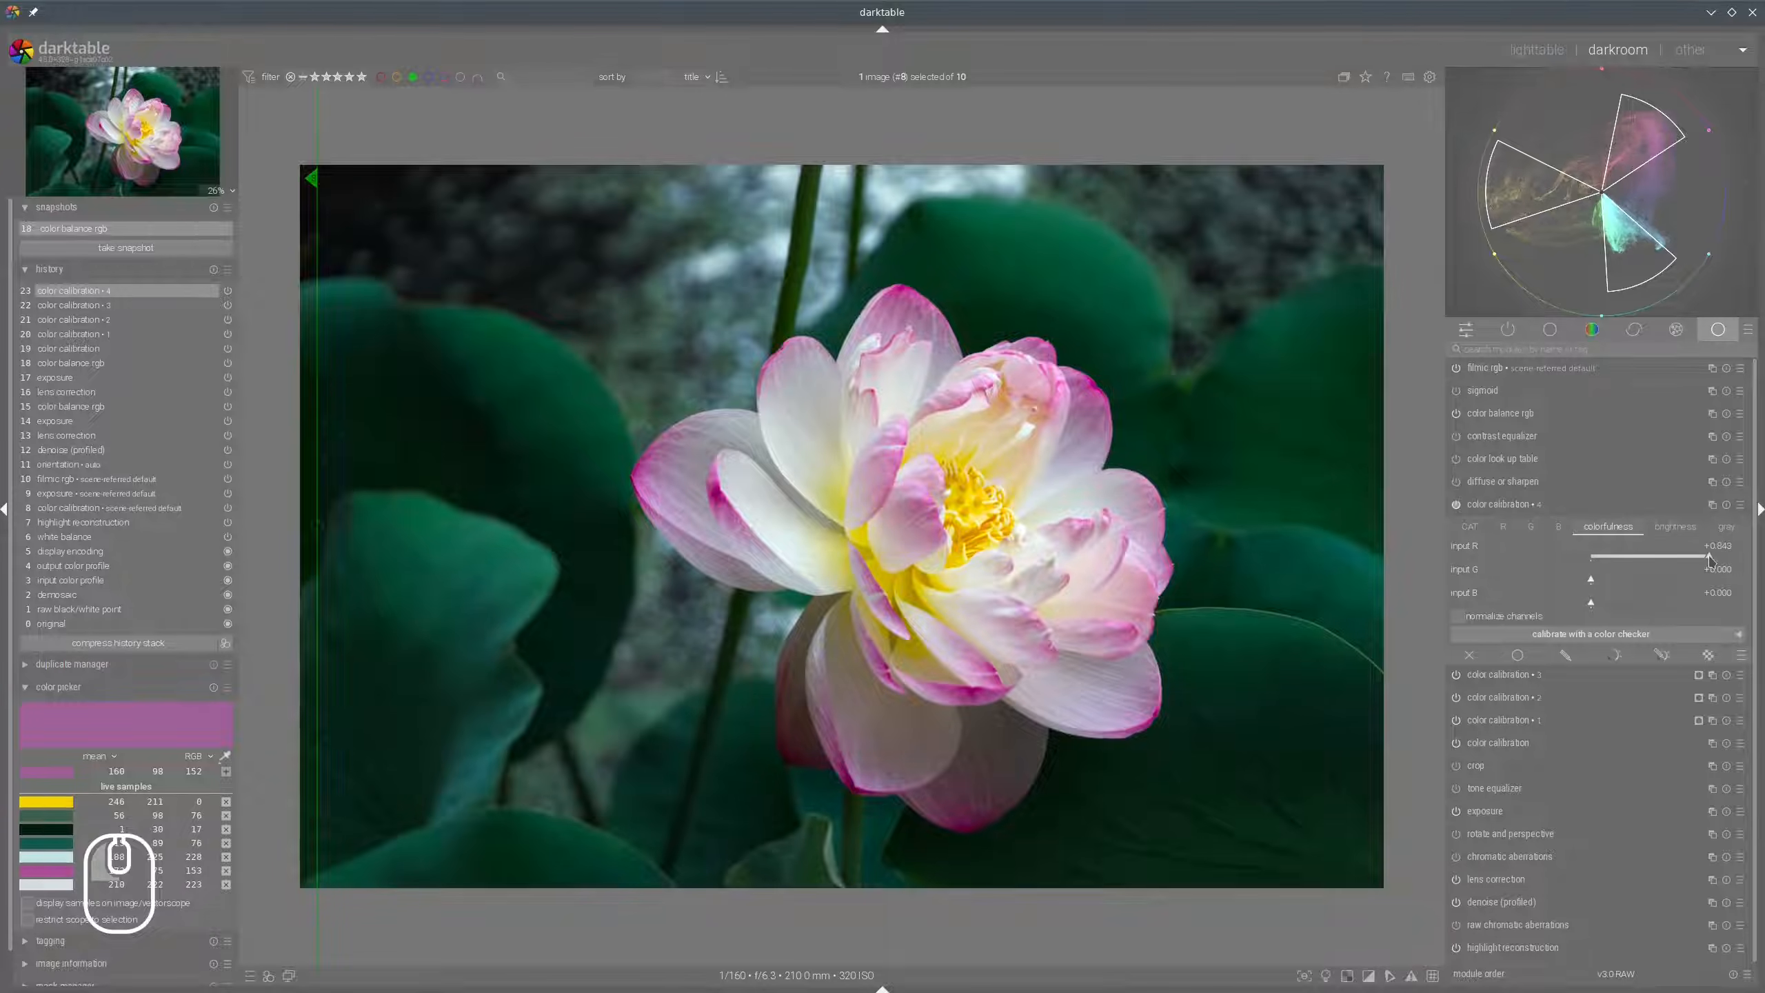
pyautogui.click(1531, 603)
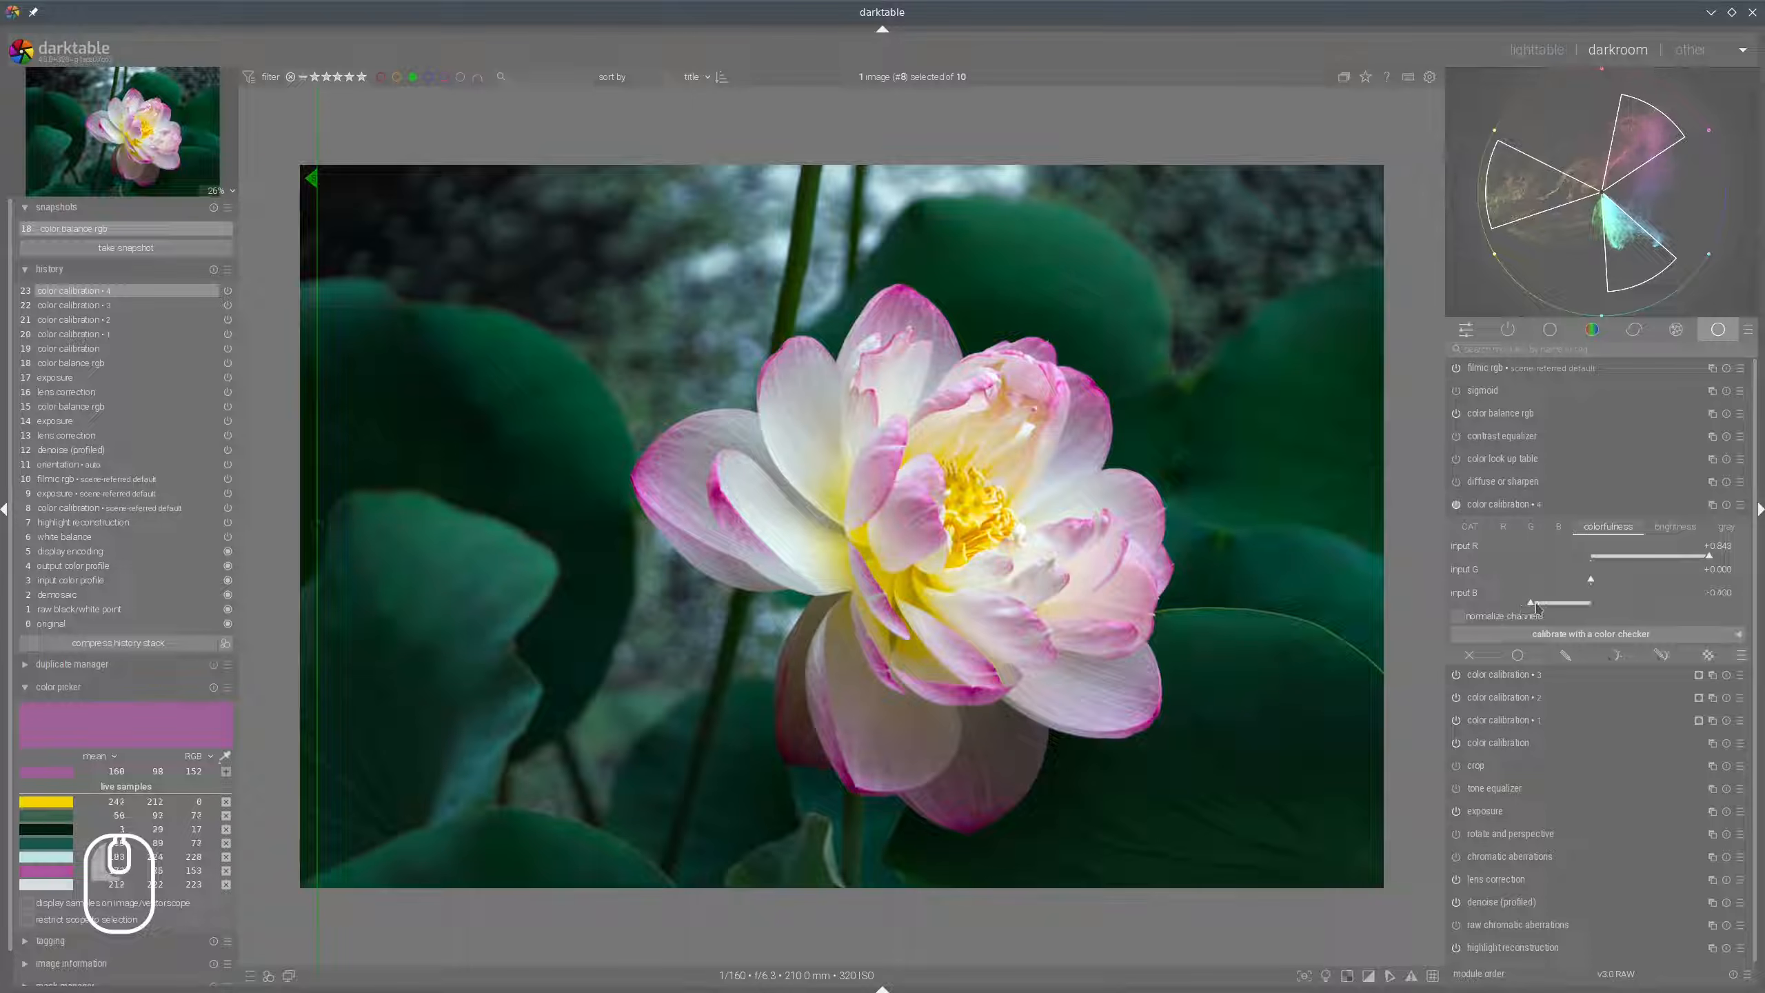
pyautogui.click(1555, 582)
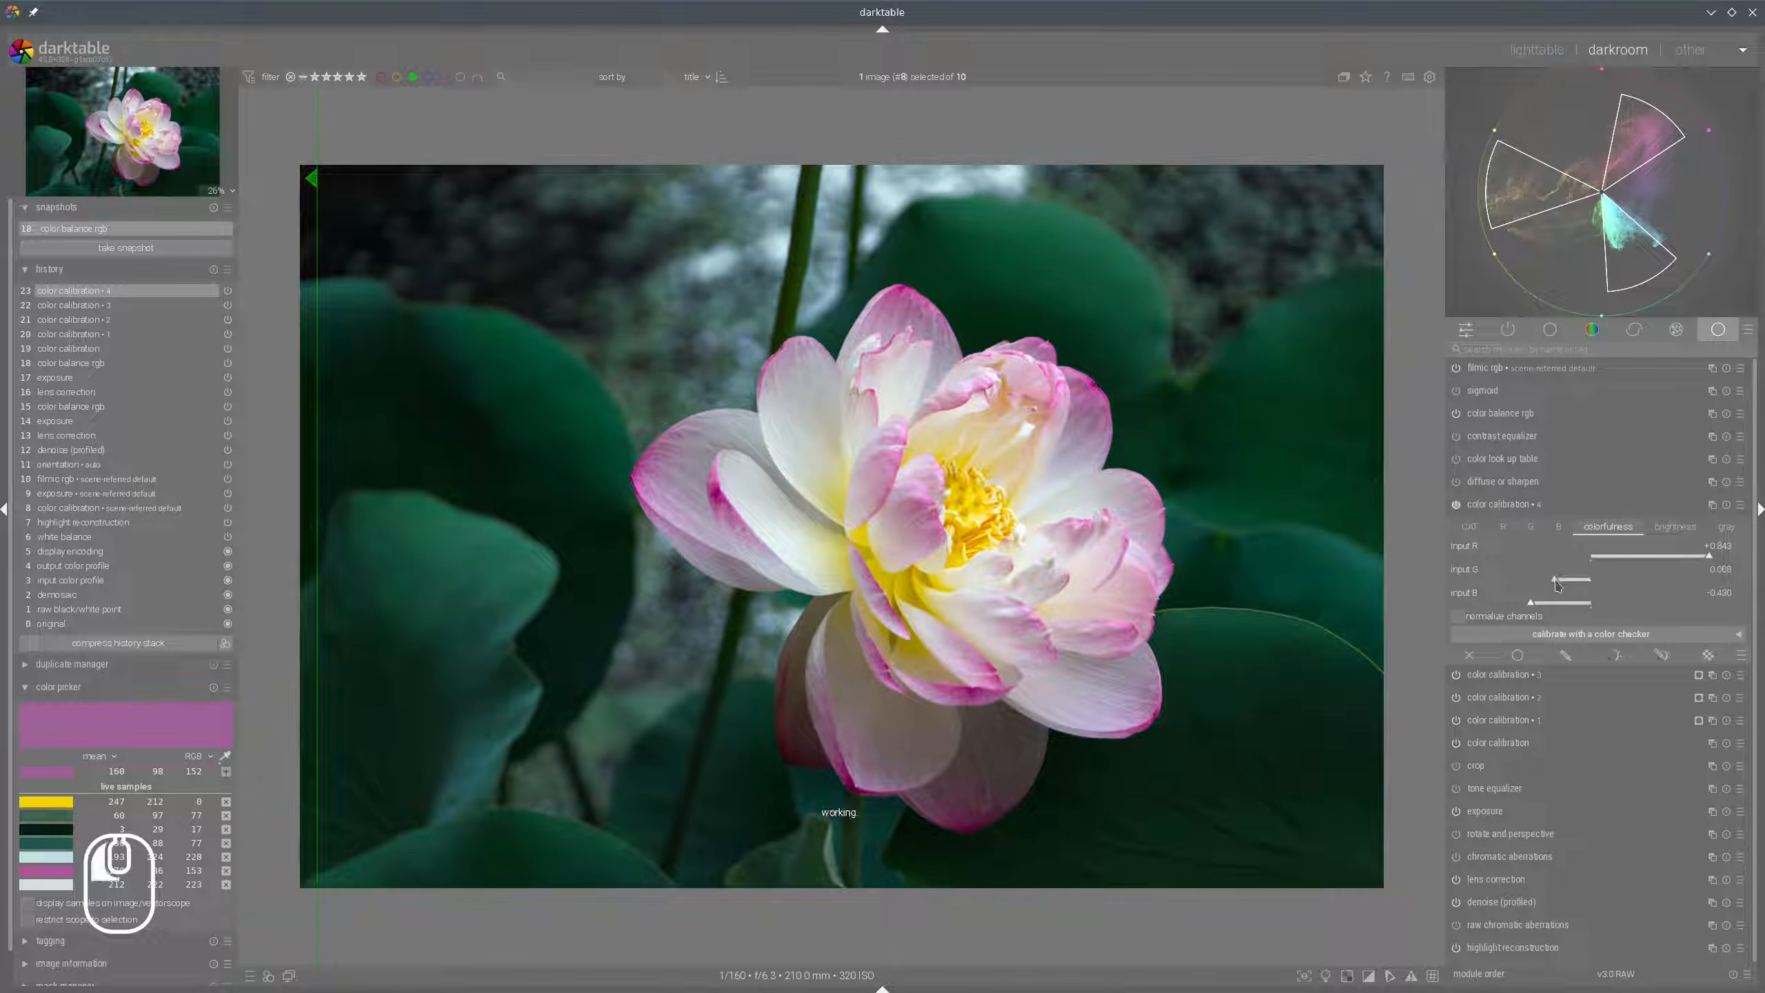
pyautogui.click(1731, 557)
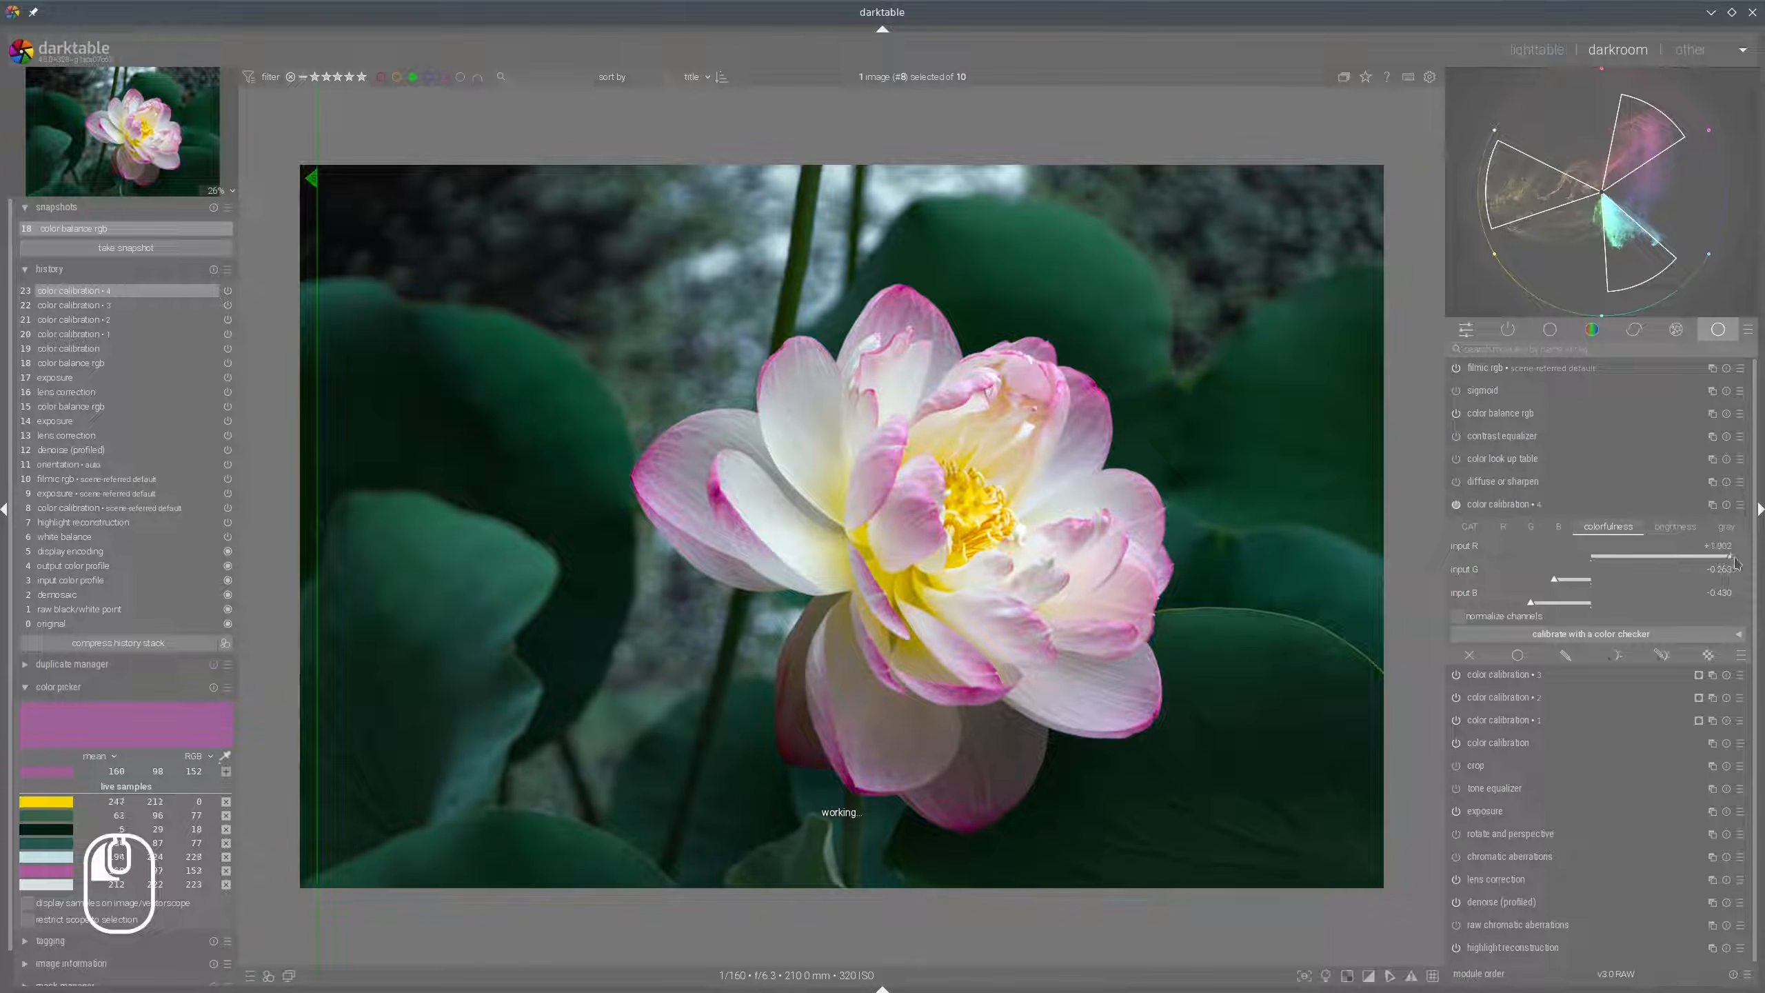
pyautogui.click(1574, 581)
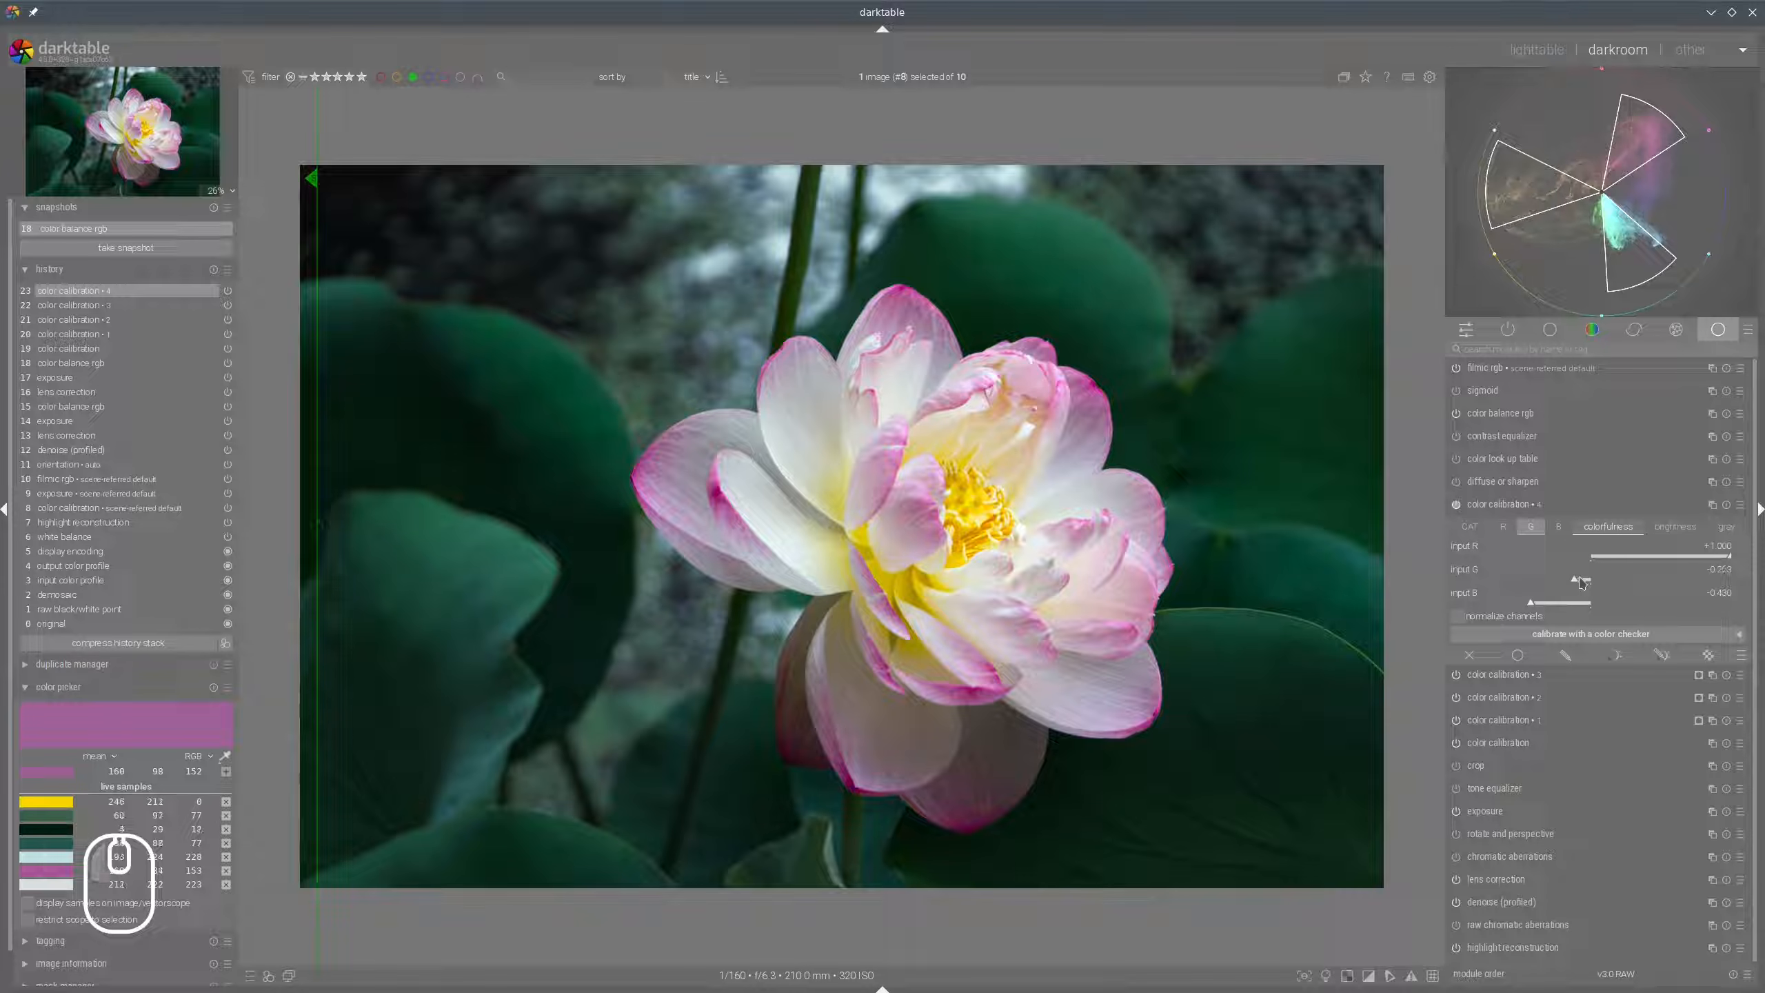
pyautogui.click(1497, 505)
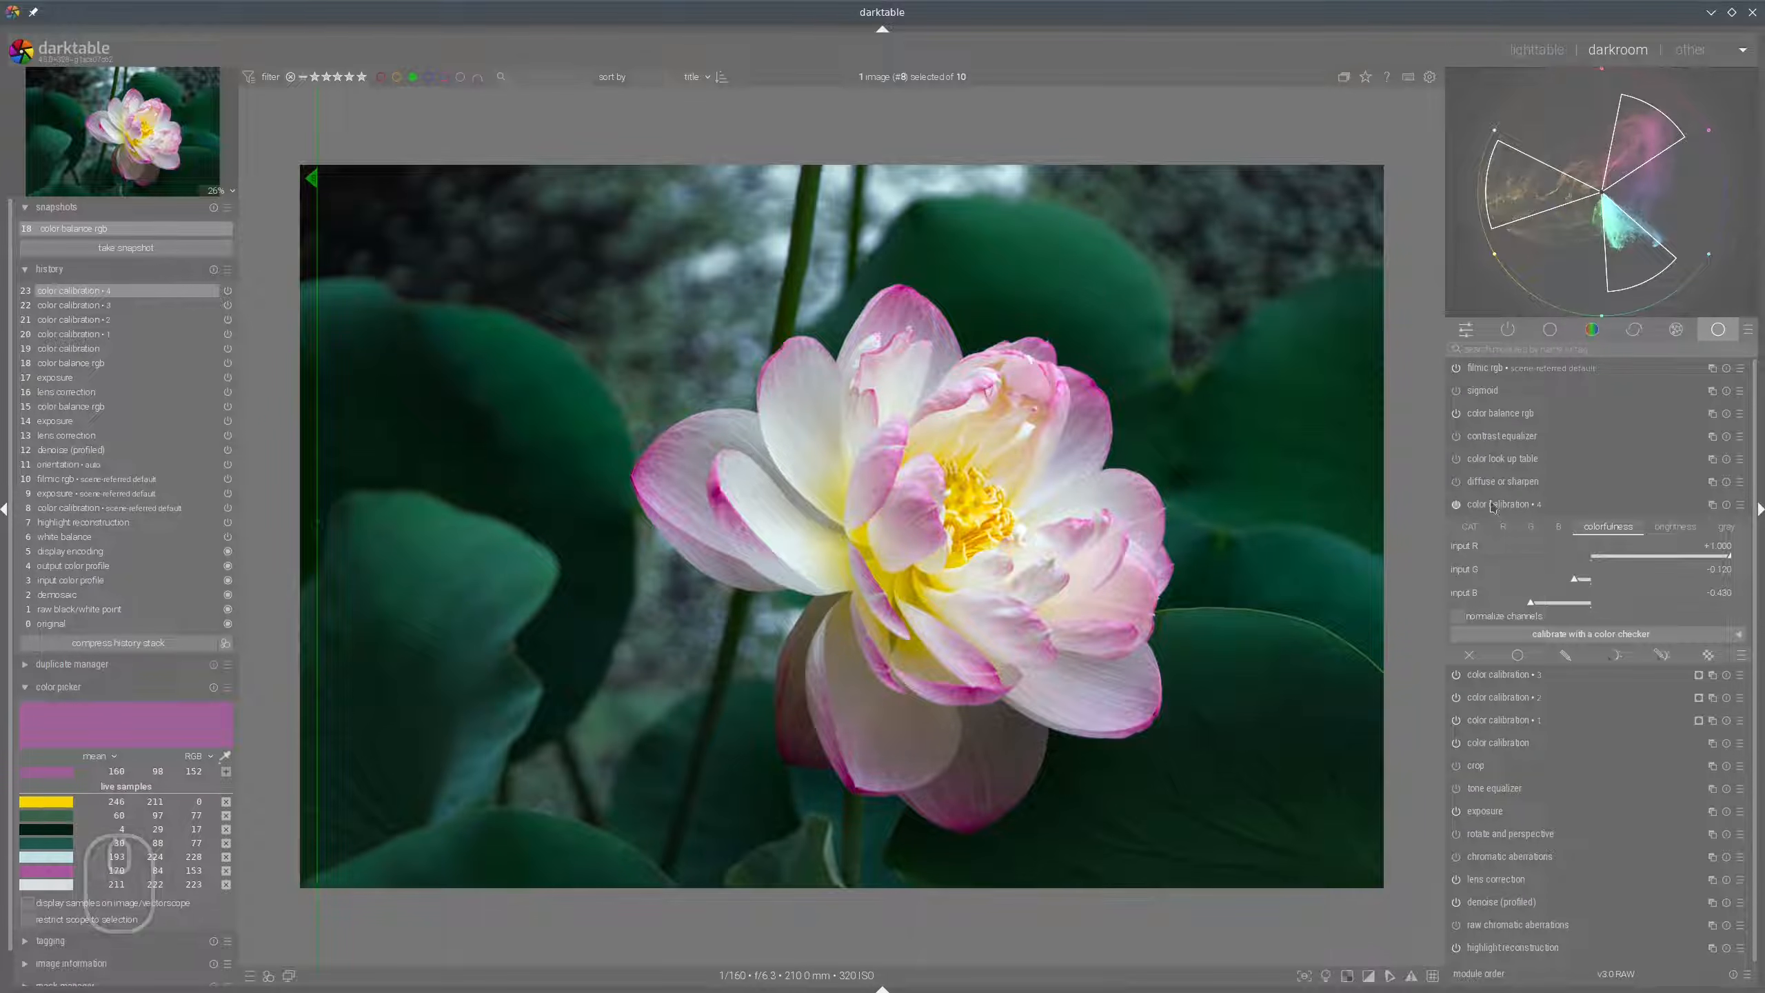
# Apply the sharpen 3 preset of diffuse or sharpen and compare the result with the snapshot across the image.
pyautogui.moveTo(316, 413); pyautogui.dragTo(353, 445)
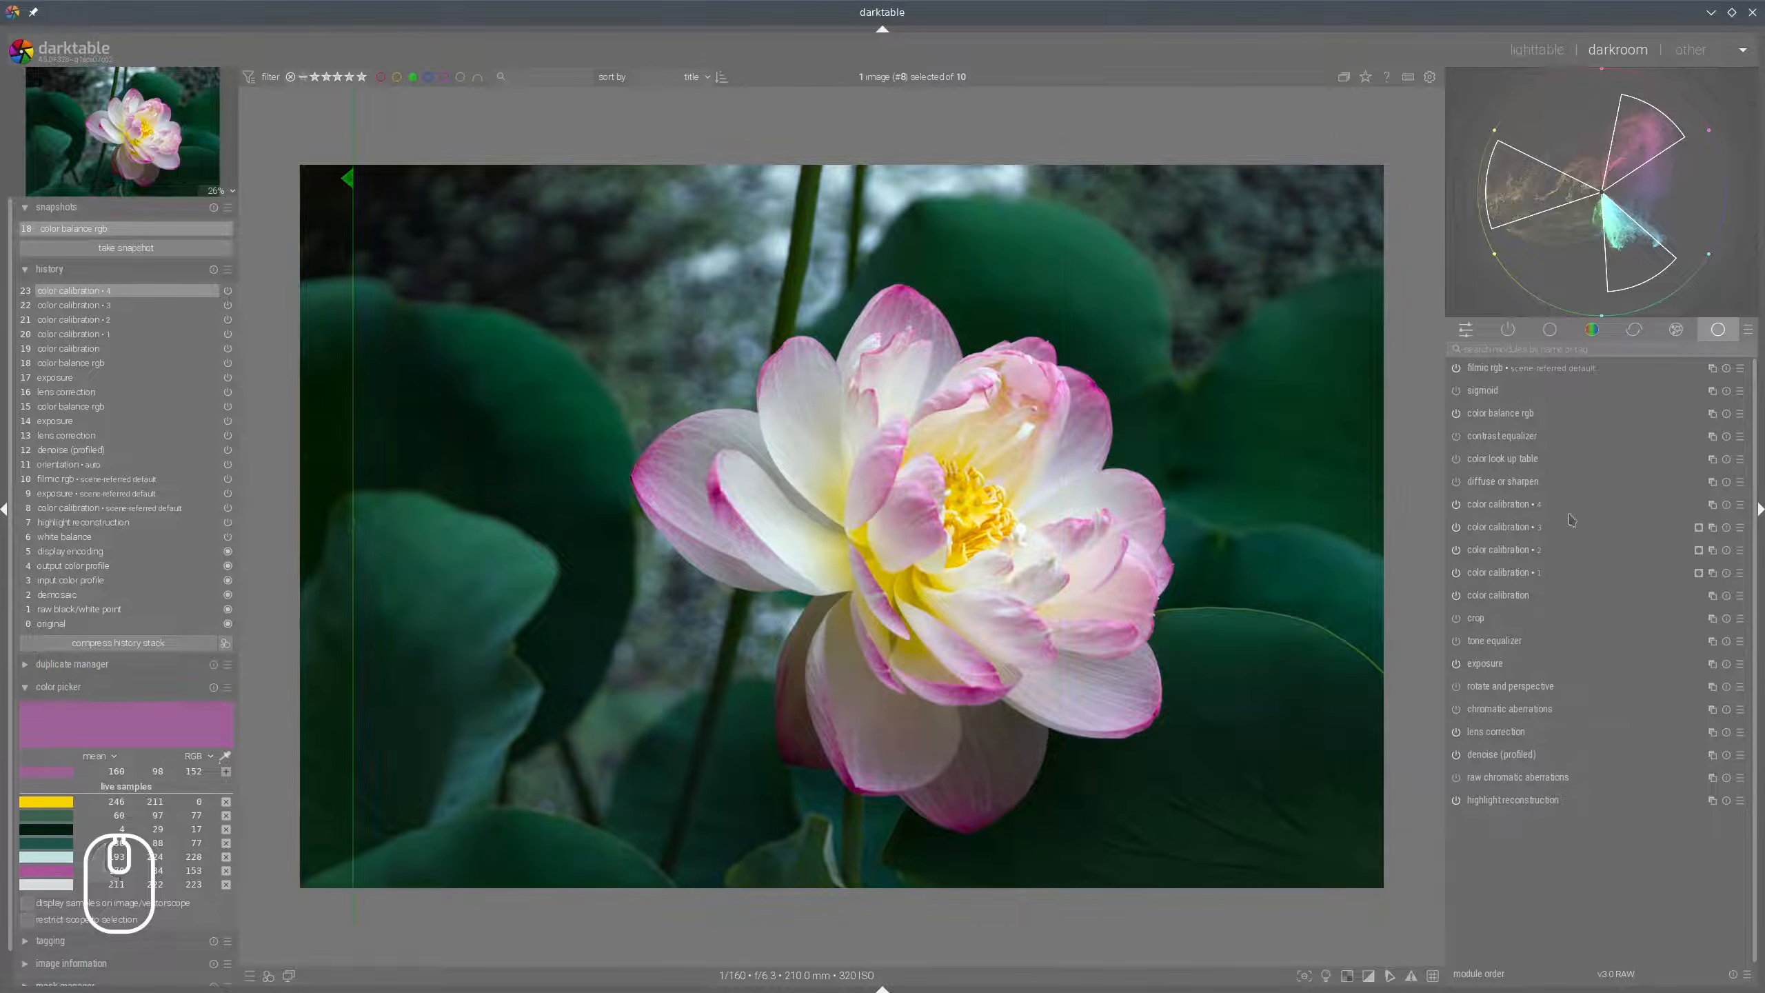
pyautogui.click(1741, 483)
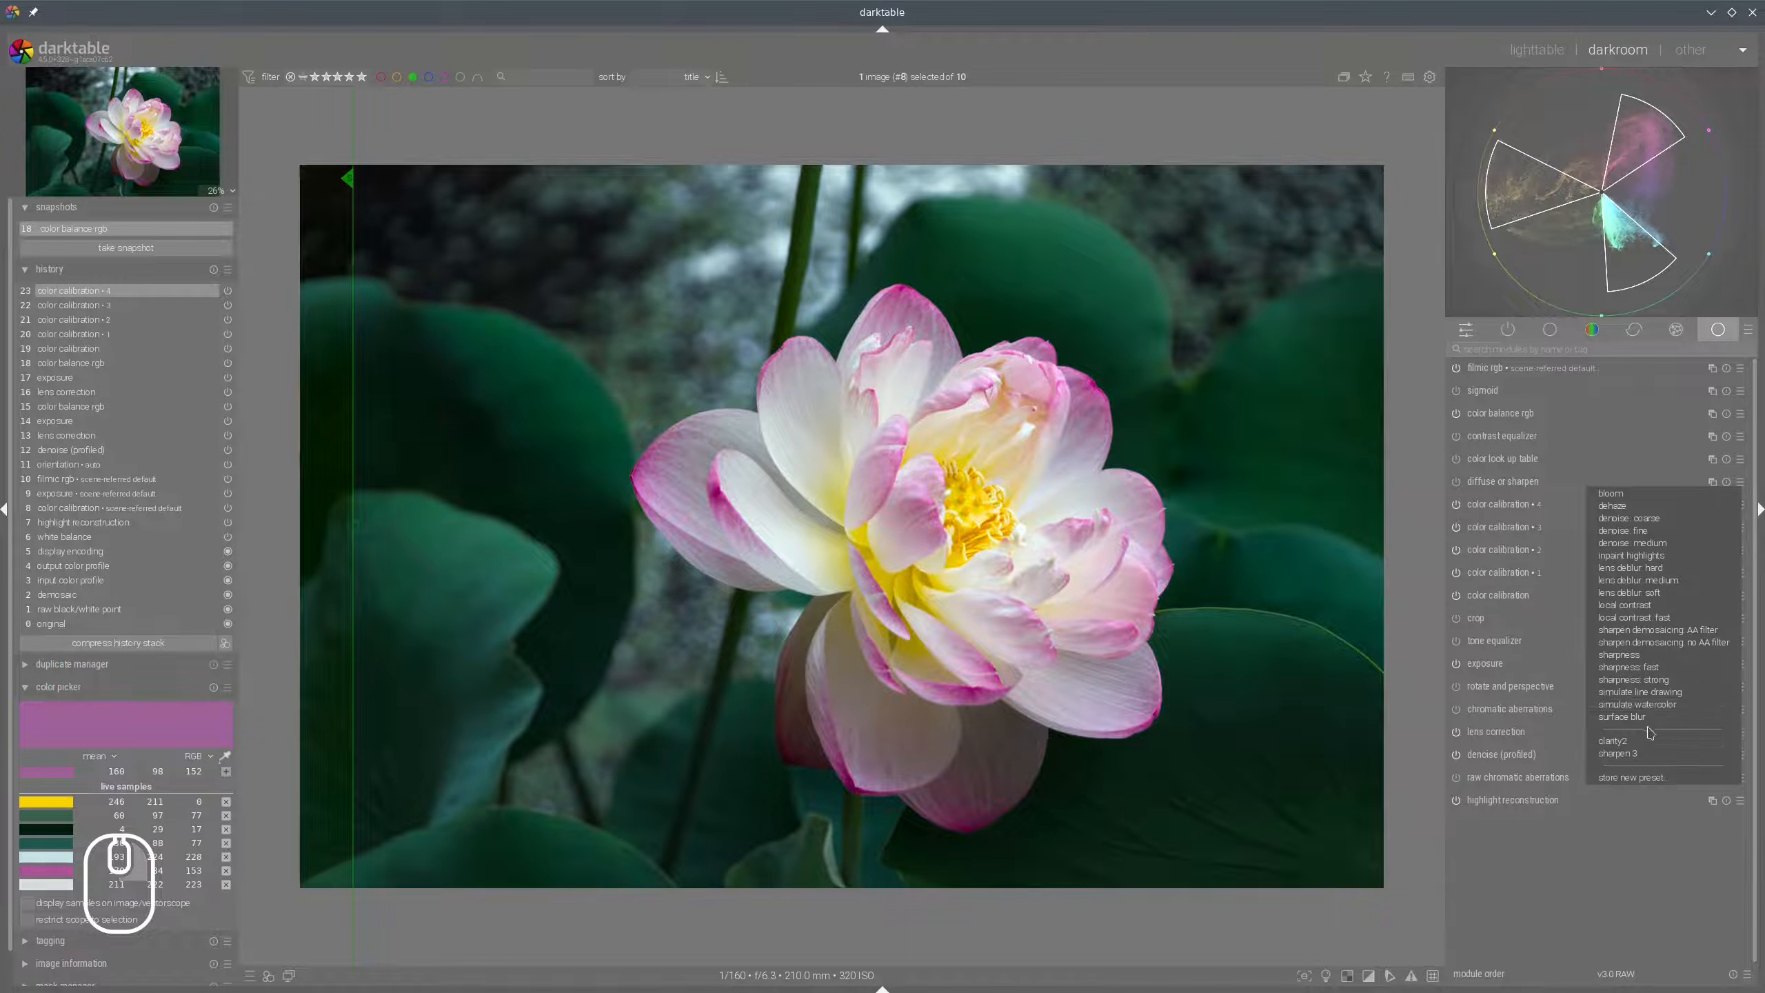
pyautogui.click(1648, 749)
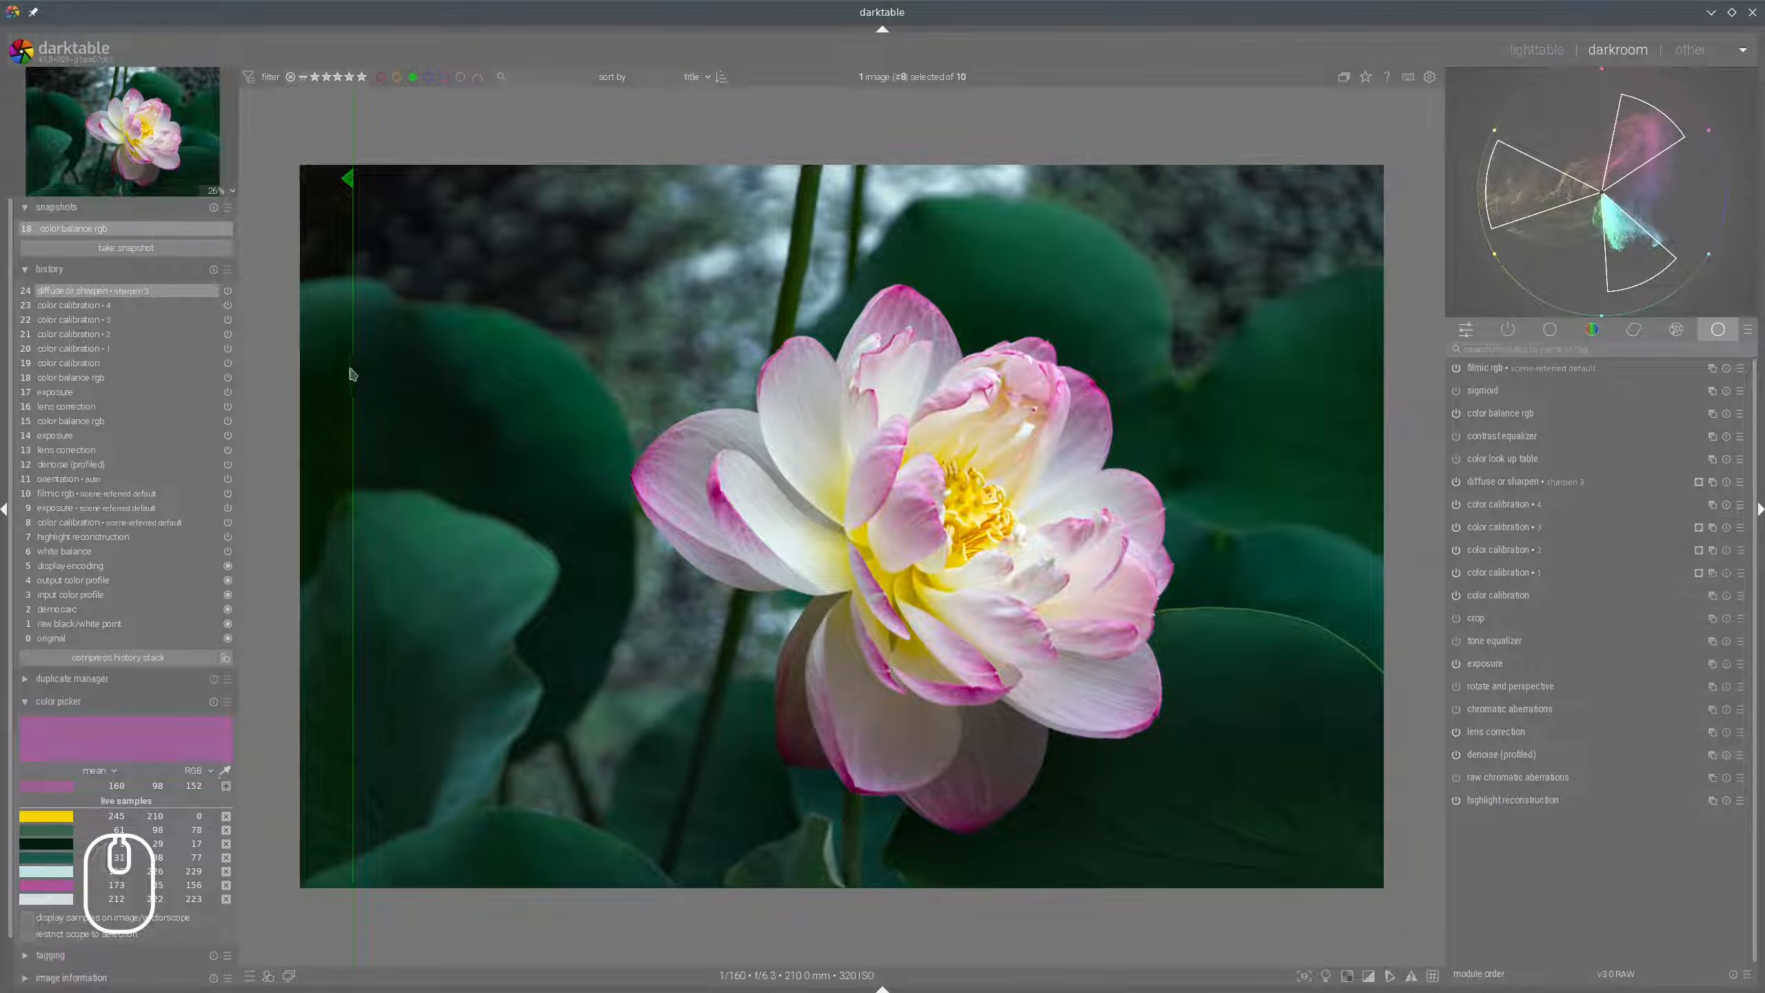
pyautogui.moveTo(354, 375); pyautogui.dragTo(286, 363)
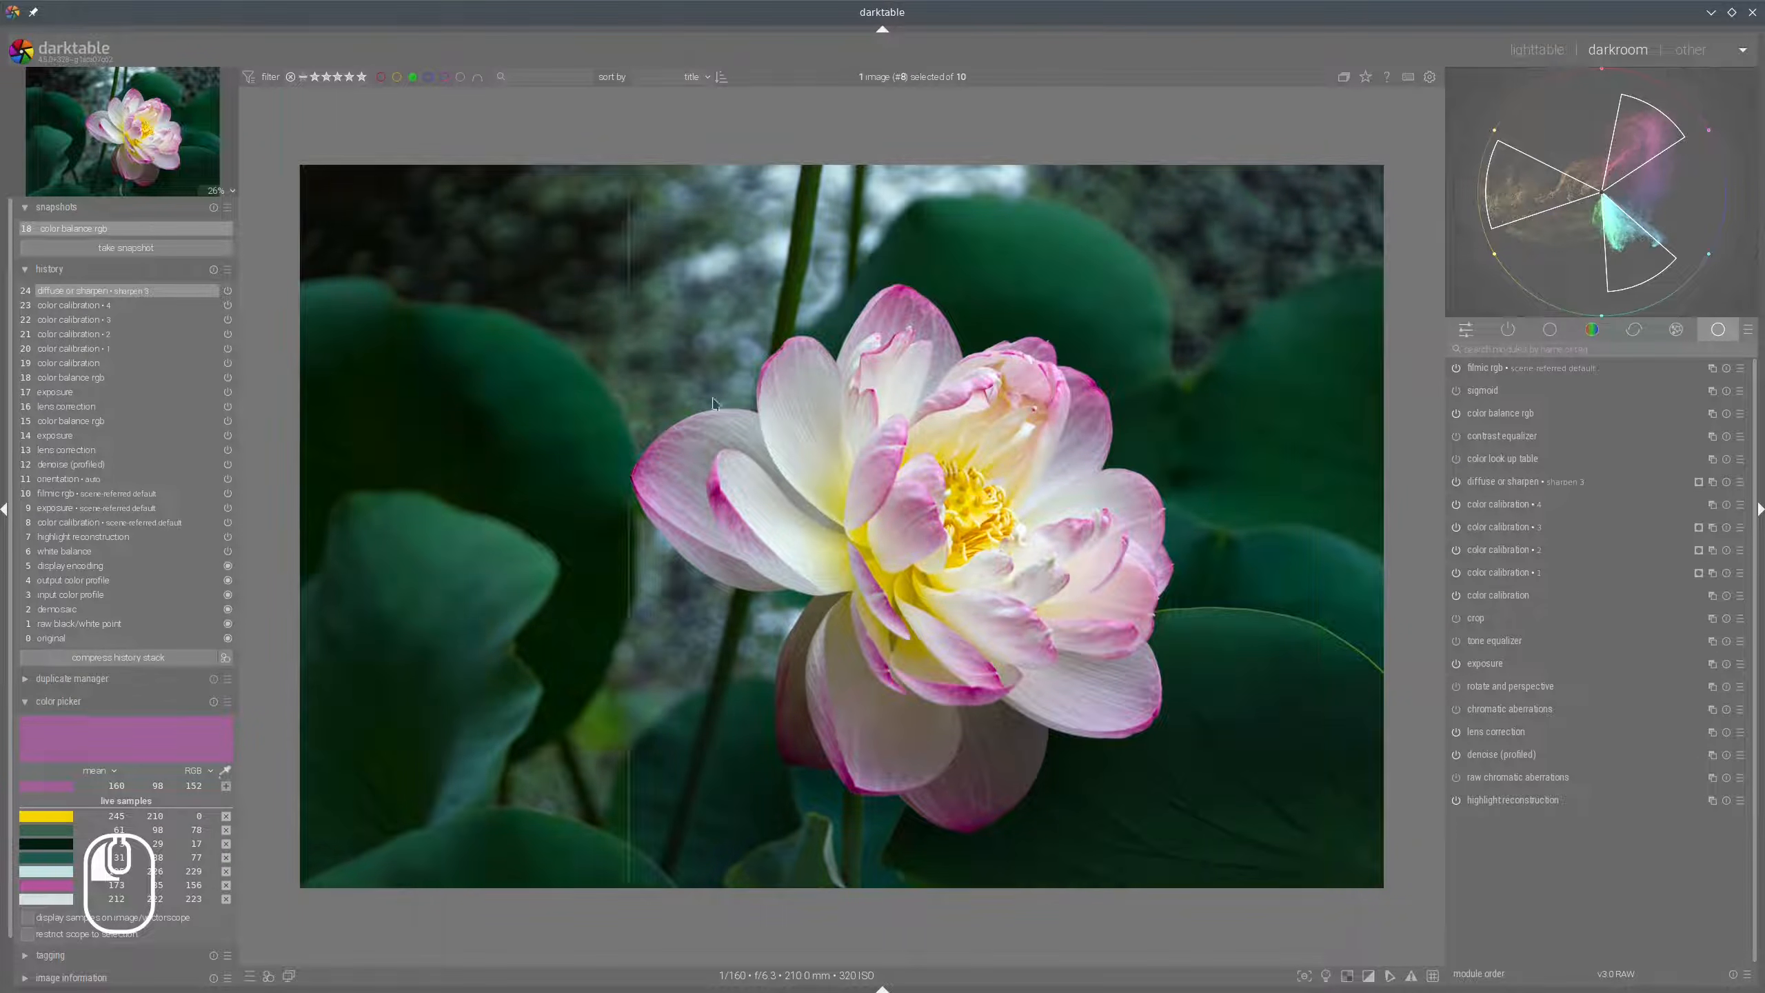
pyautogui.moveTo(713, 402); pyautogui.dragTo(271, 396)
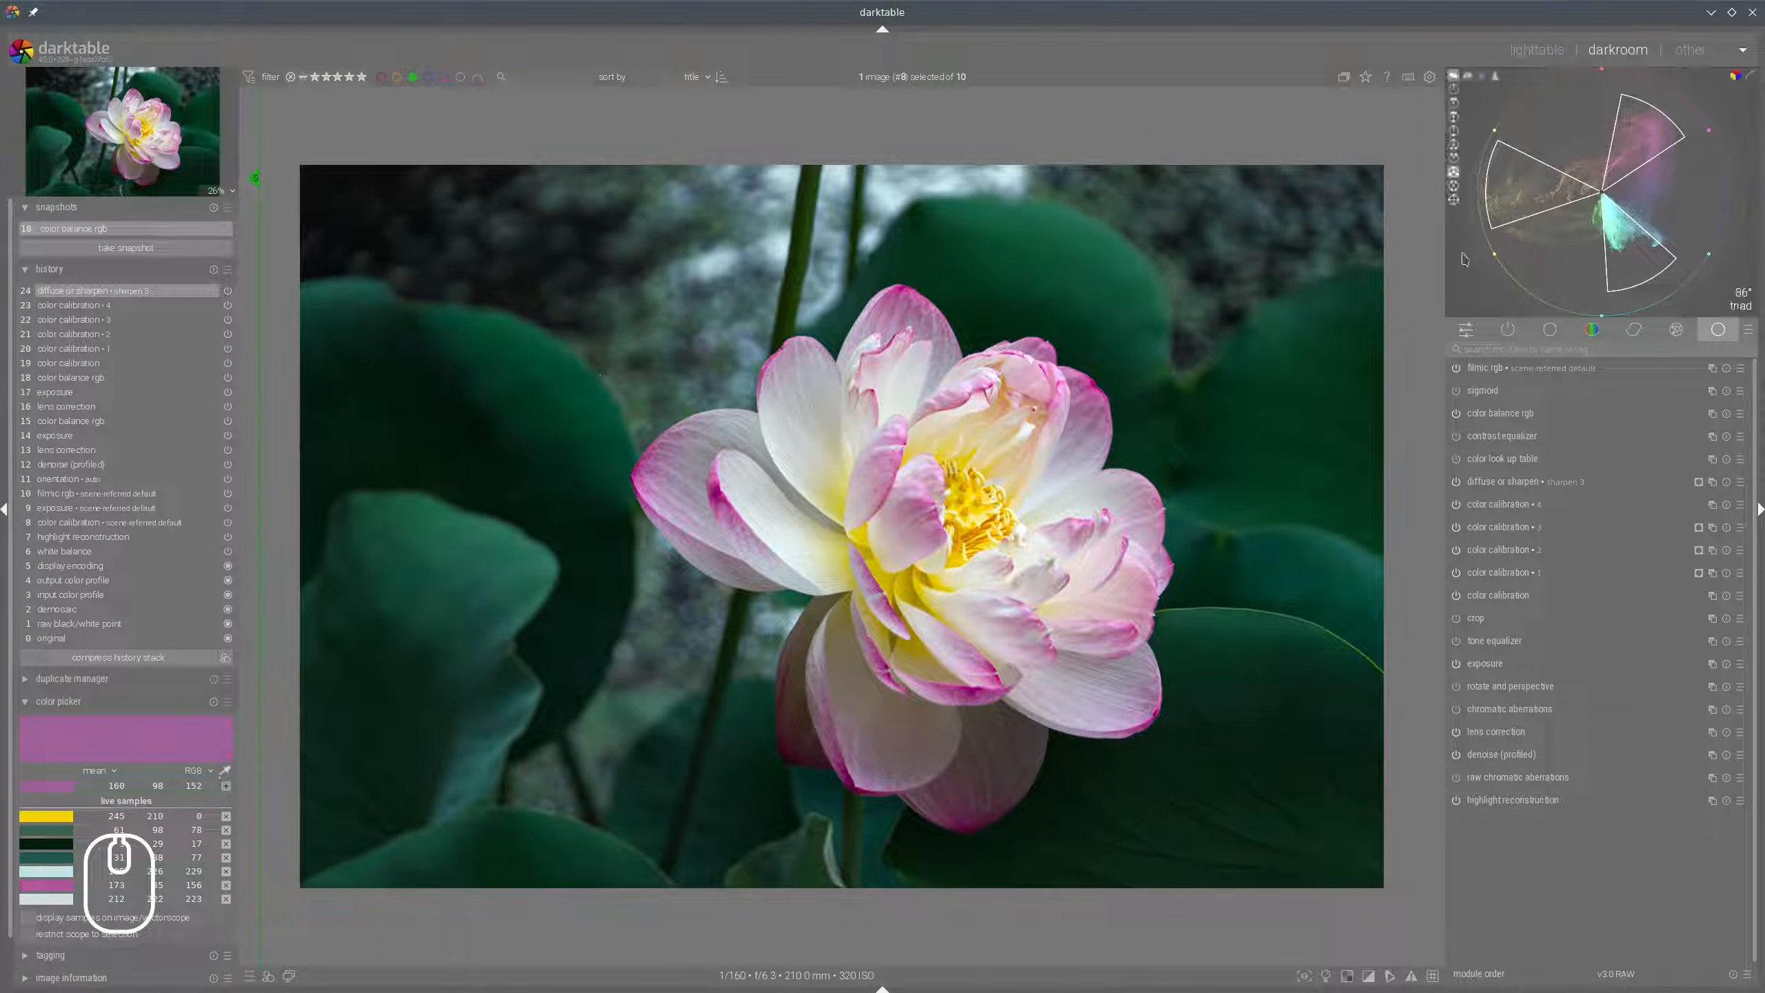
pyautogui.moveTo(1621, 169)
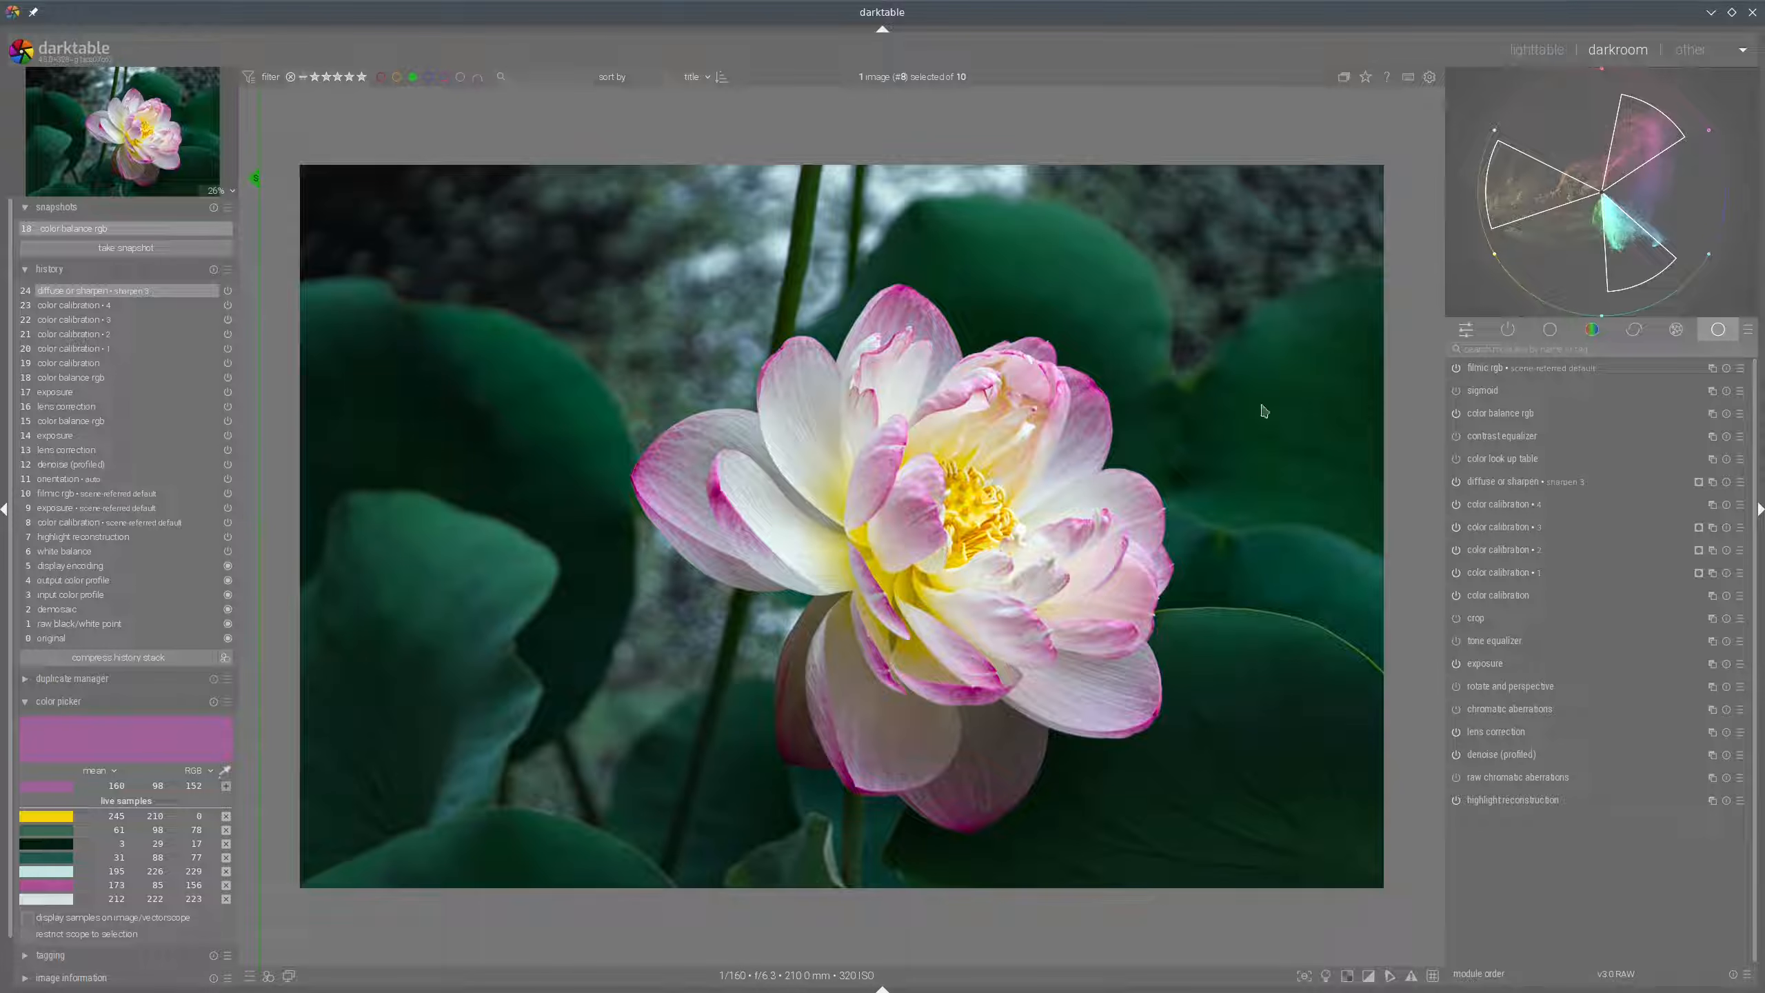
# Add another color balance rgb instance and compare hue shifts of about +8.40° and -10.71° against the snapshot, ending on the negative shift.
pyautogui.click(1712, 415)
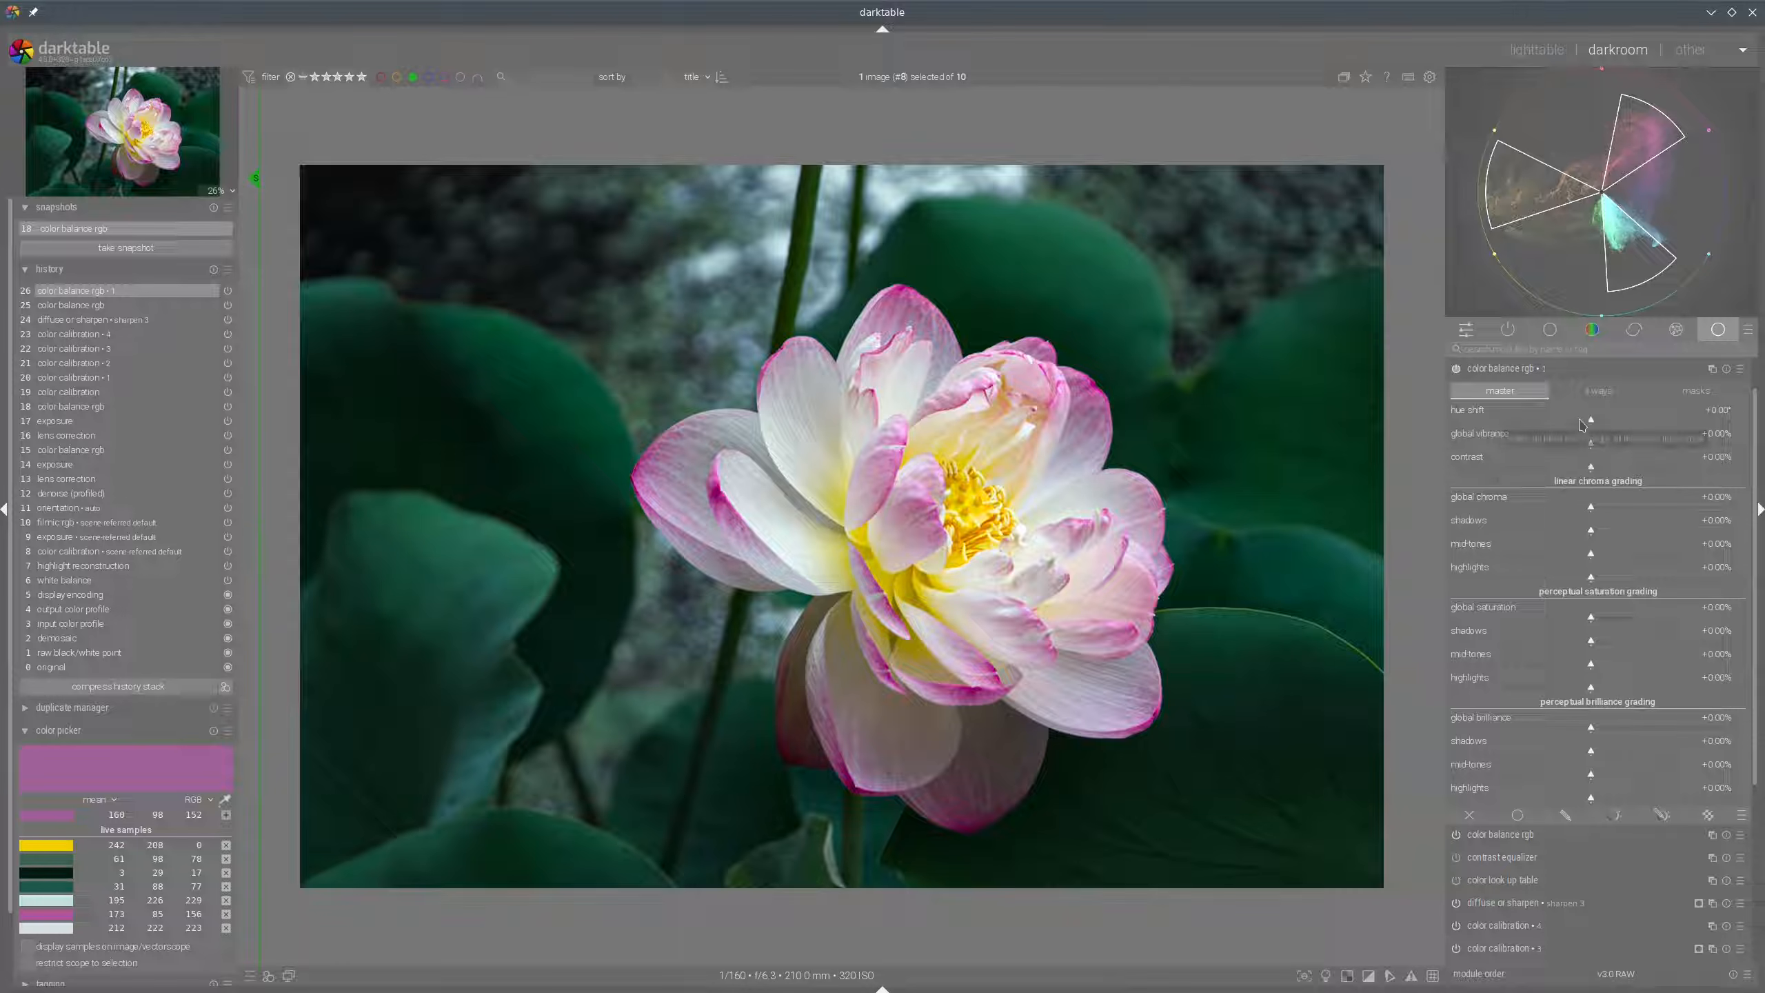
pyautogui.moveTo(1590, 424); pyautogui.dragTo(1579, 426)
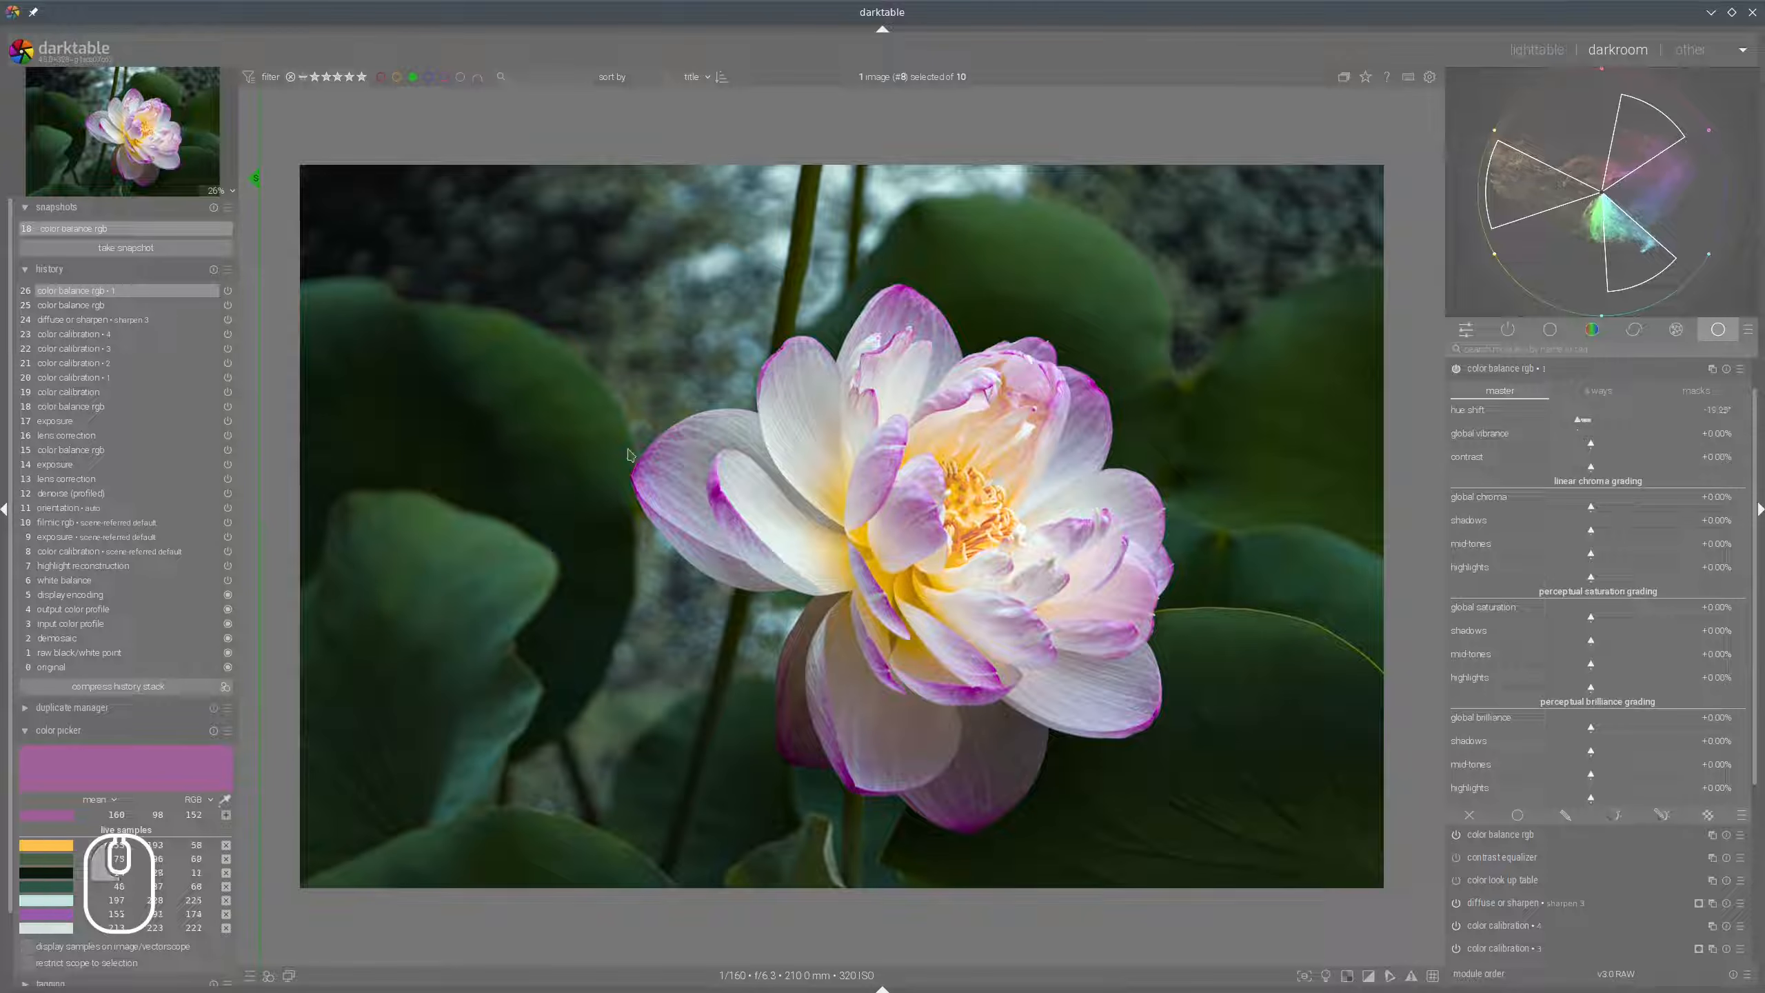
pyautogui.moveTo(260, 402); pyautogui.dragTo(265, 445)
pyautogui.moveTo(1579, 421)
pyautogui.mouseDown()
pyautogui.moveTo(1680, 429)
pyautogui.moveTo(1600, 431)
pyautogui.mouseUp()
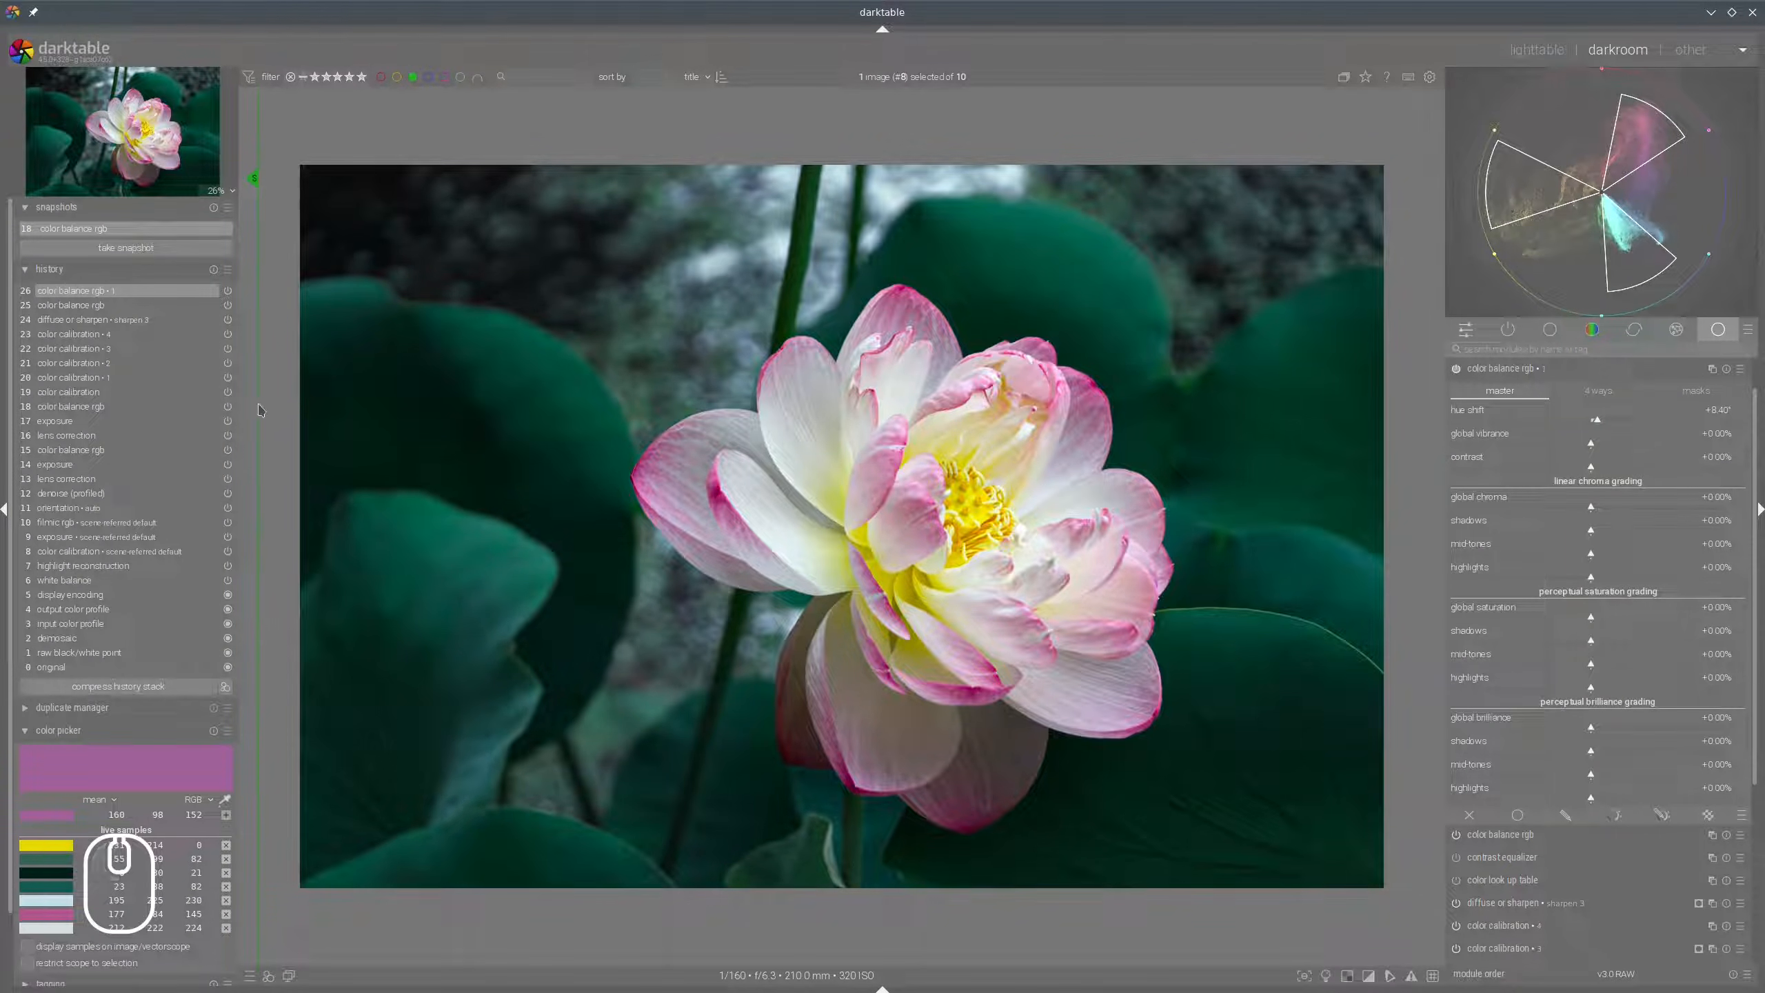
pyautogui.moveTo(259, 411); pyautogui.dragTo(784, 451)
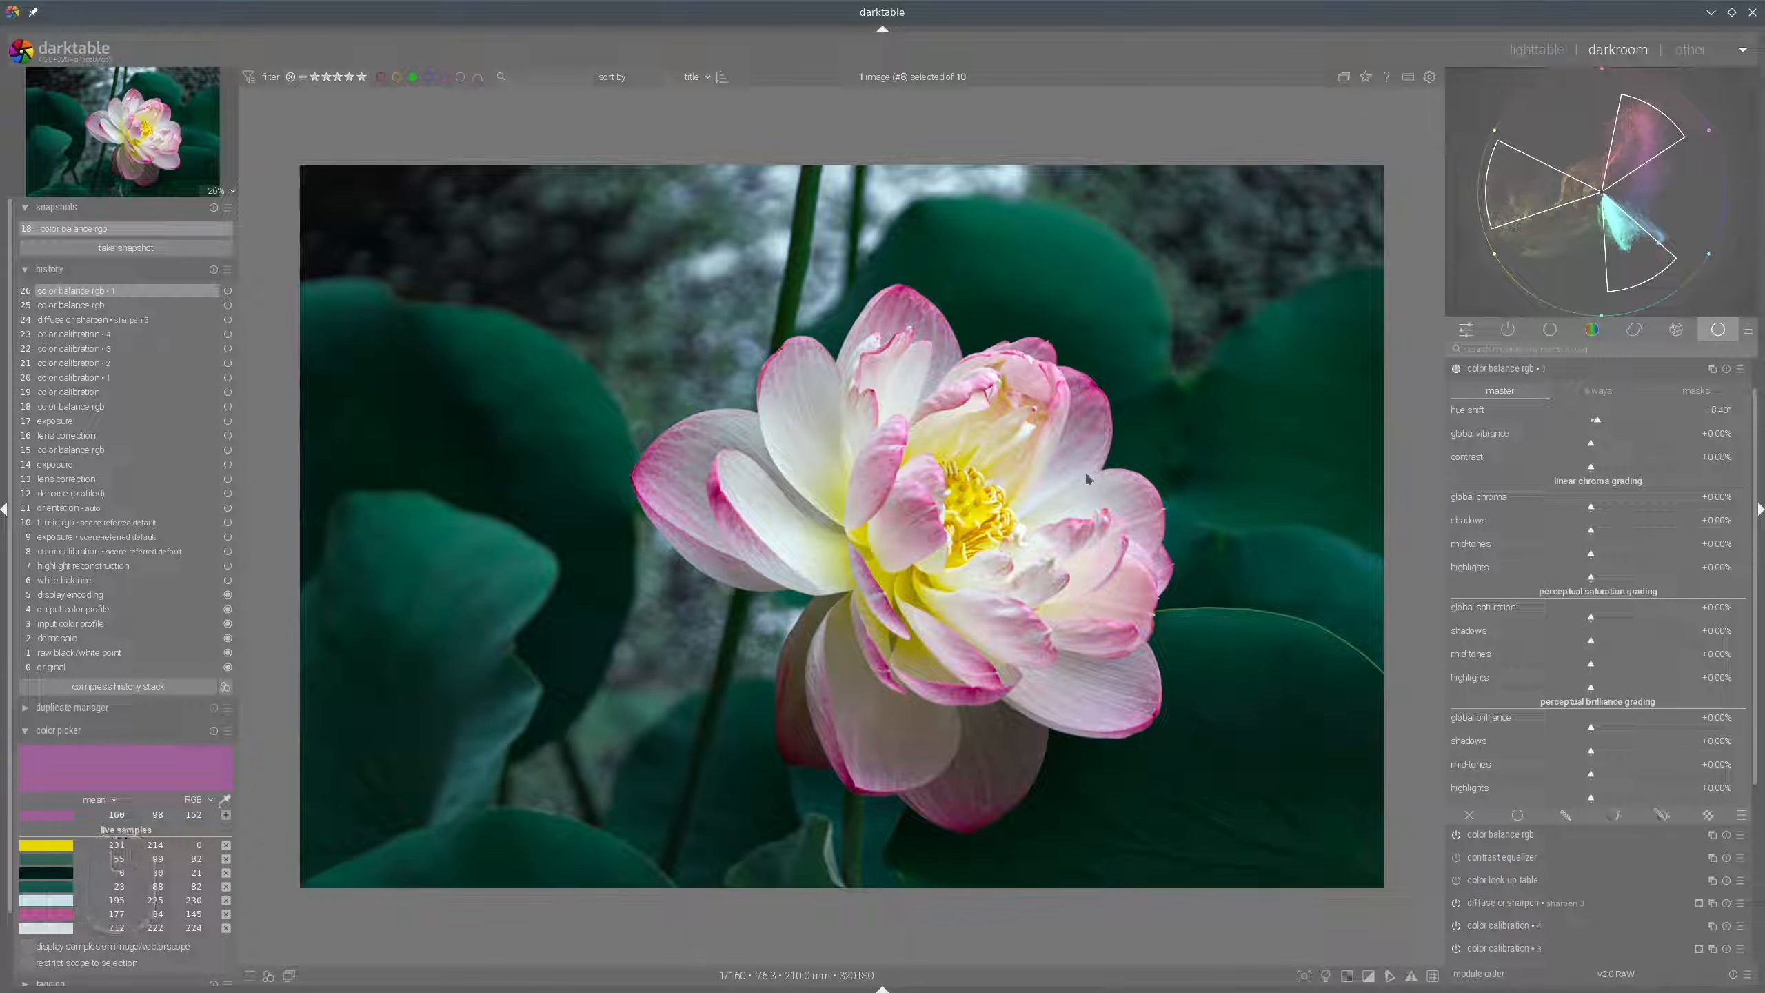
pyautogui.moveTo(1598, 426); pyautogui.dragTo(1582, 426)
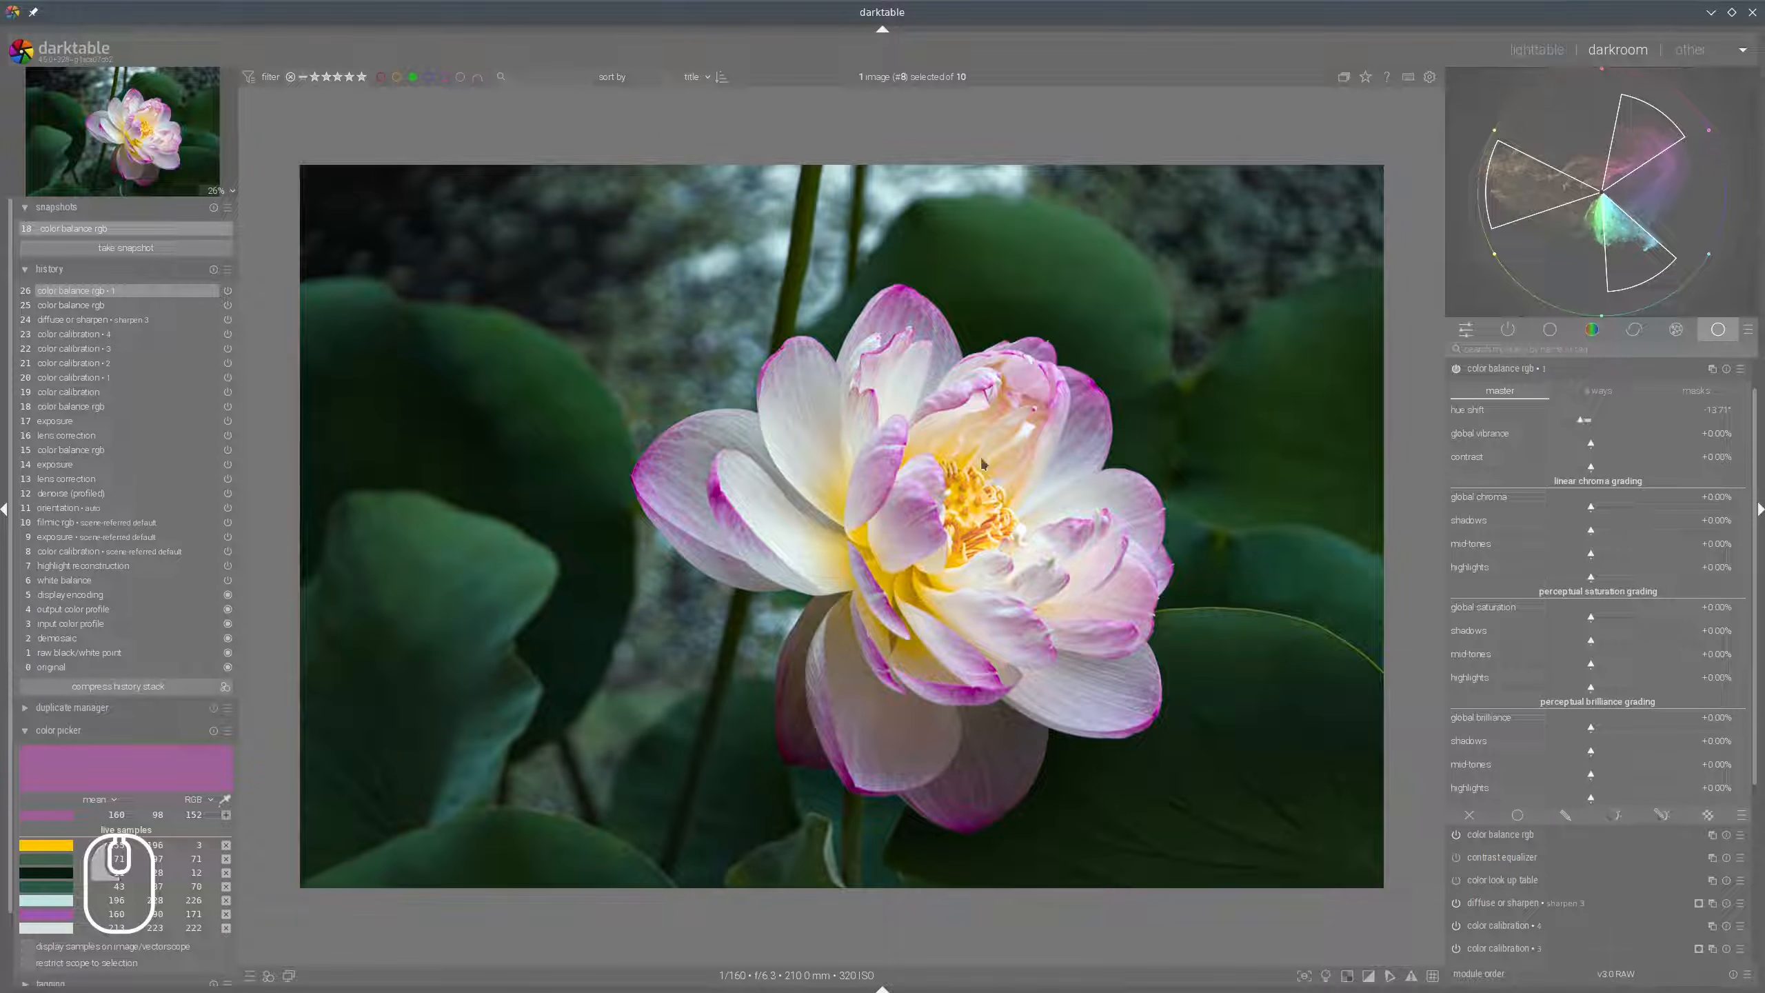
pyautogui.moveTo(300, 353); pyautogui.dragTo(373, 459)
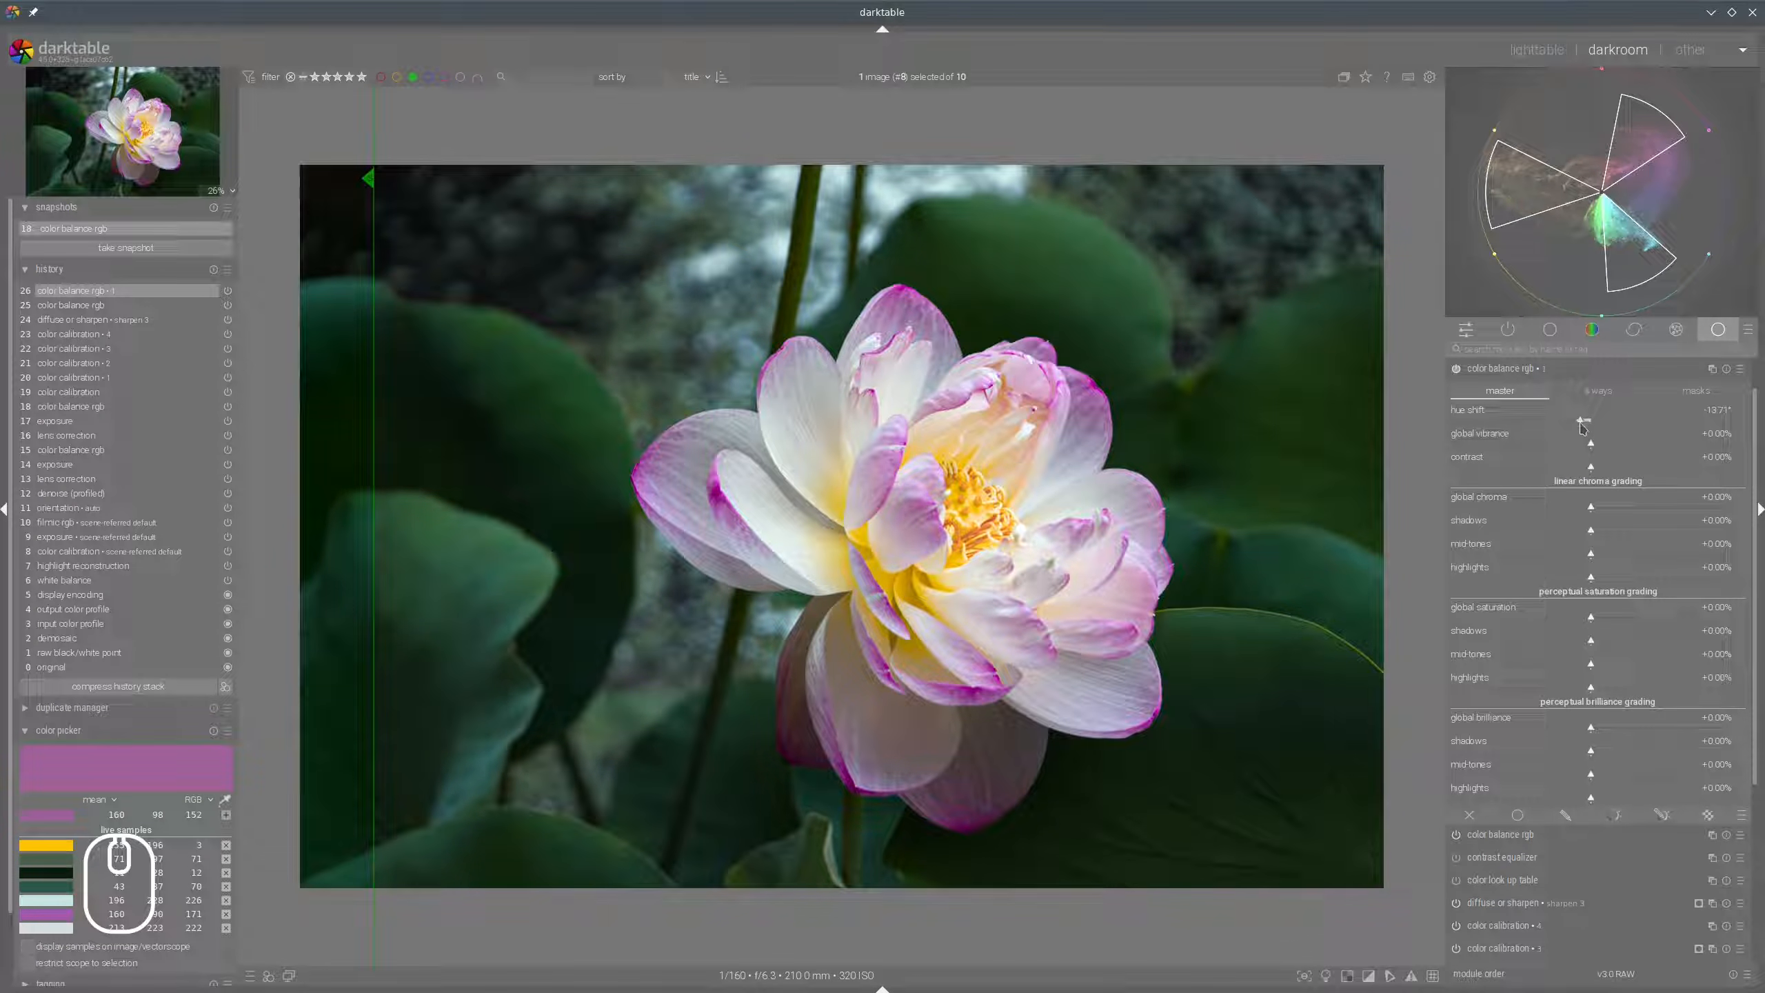
# Bring the hue shift of the lotus photo's extra color balance rgb instance back toward neutral.
pyautogui.moveTo(1582, 426); pyautogui.dragTo(1591, 425)
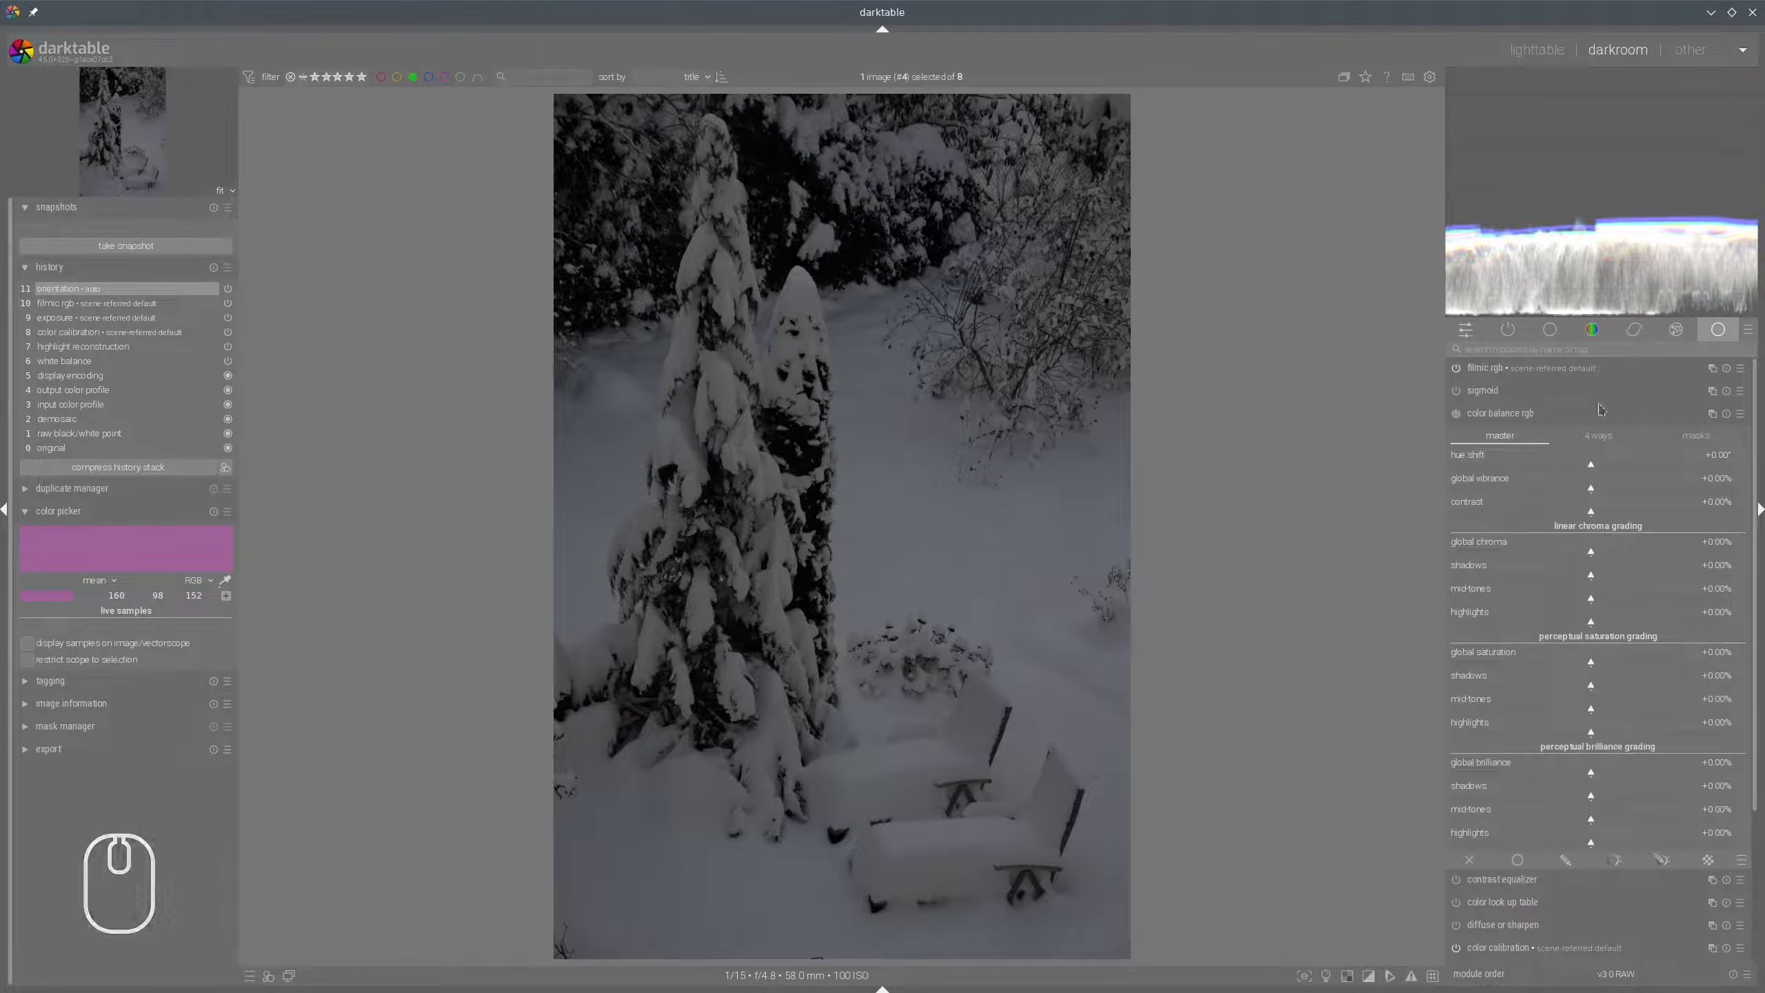
# Enable lens correction and denoise (profiled) for the snowy garden photo.
pyautogui.click(1599, 413)
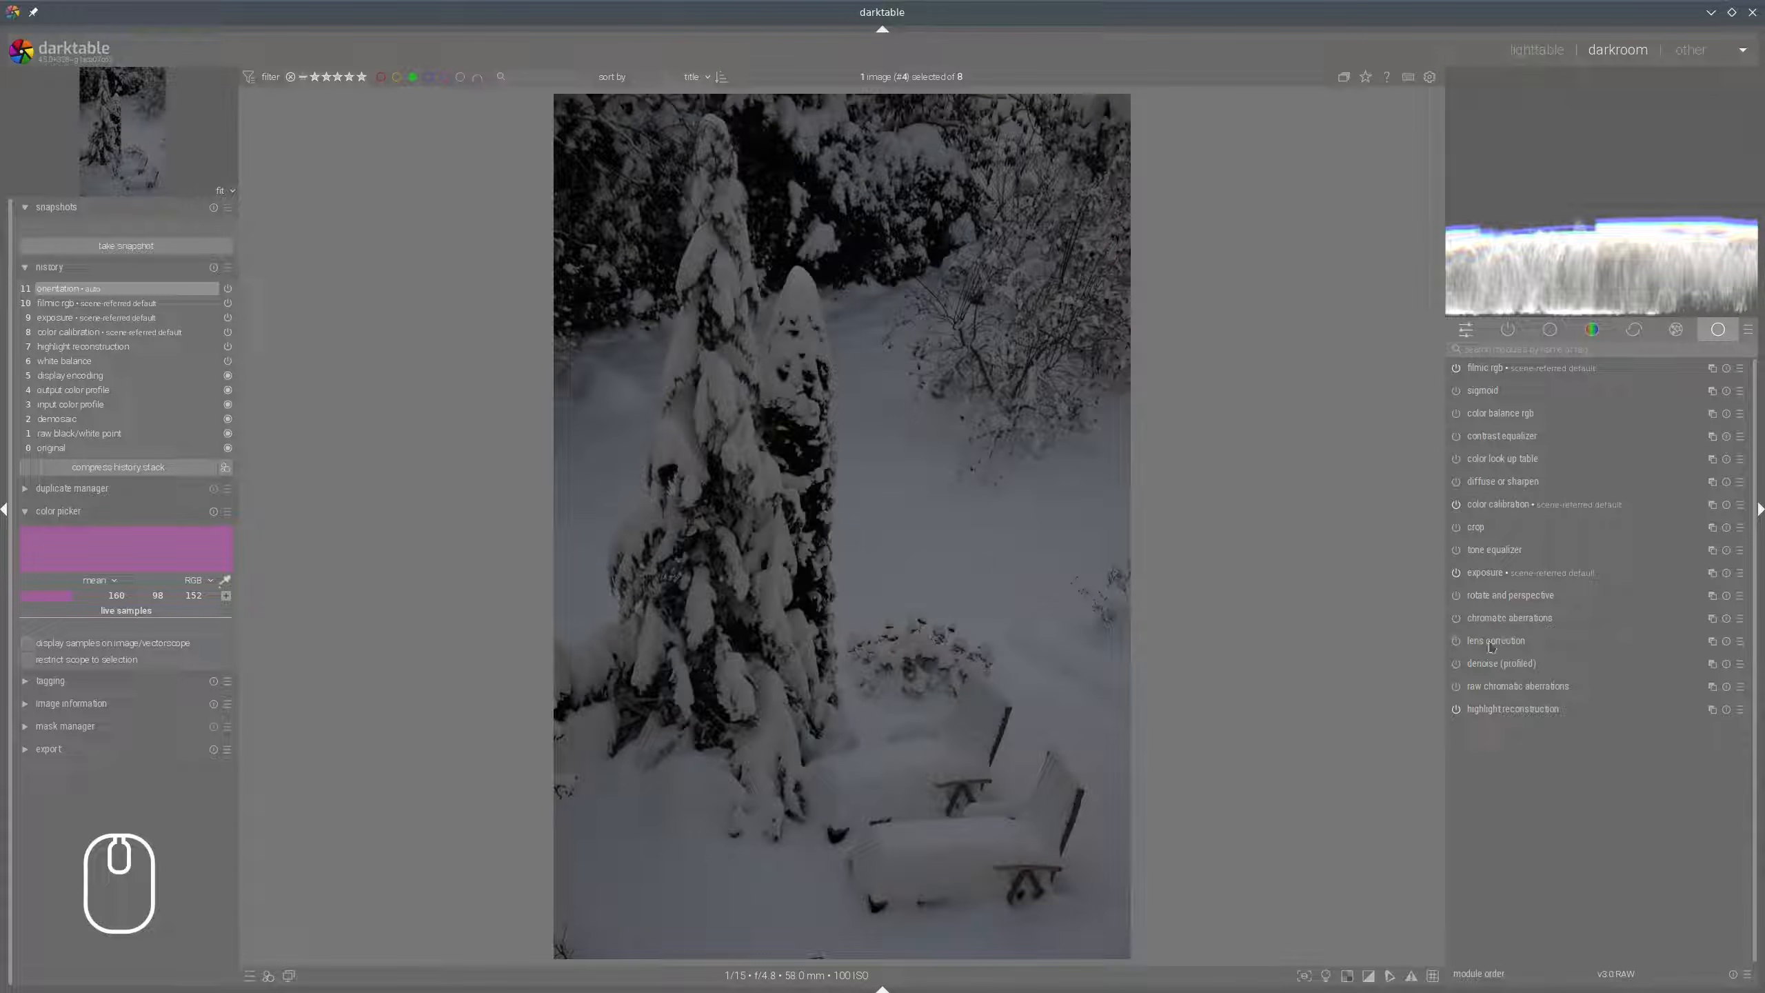
pyautogui.click(1456, 640)
pyautogui.click(1456, 664)
pyautogui.click(1502, 663)
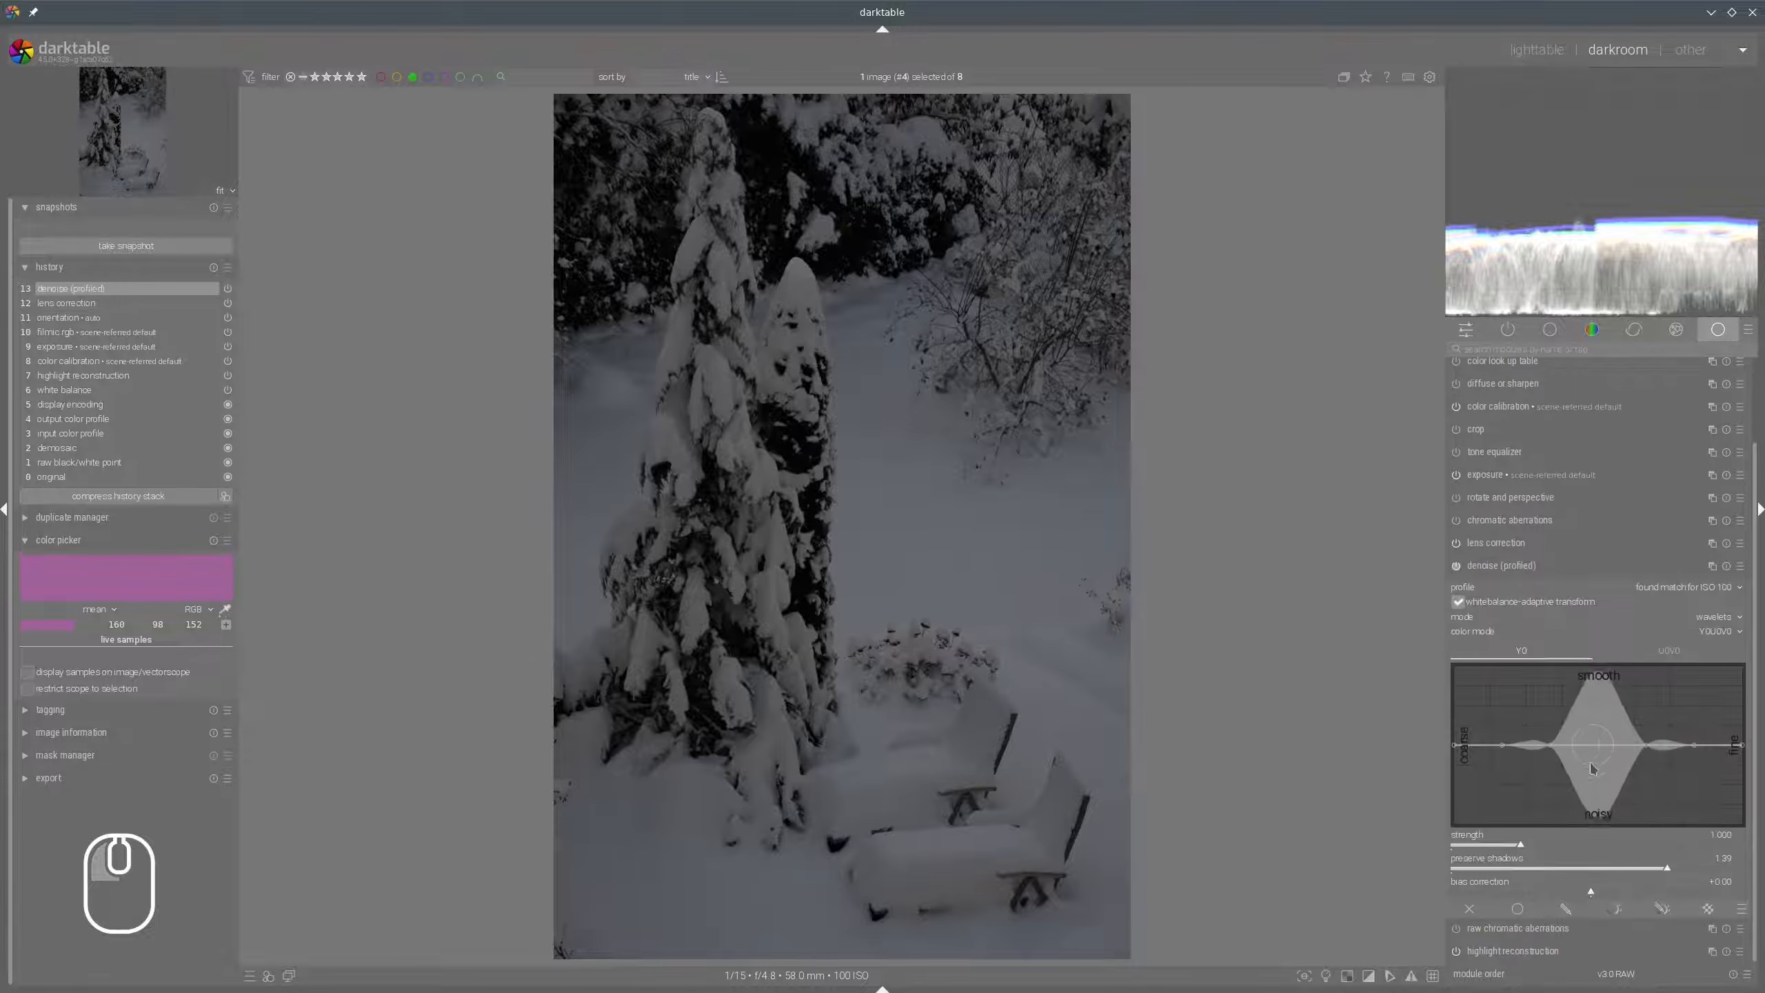
pyautogui.click(1580, 863)
pyautogui.click(1519, 572)
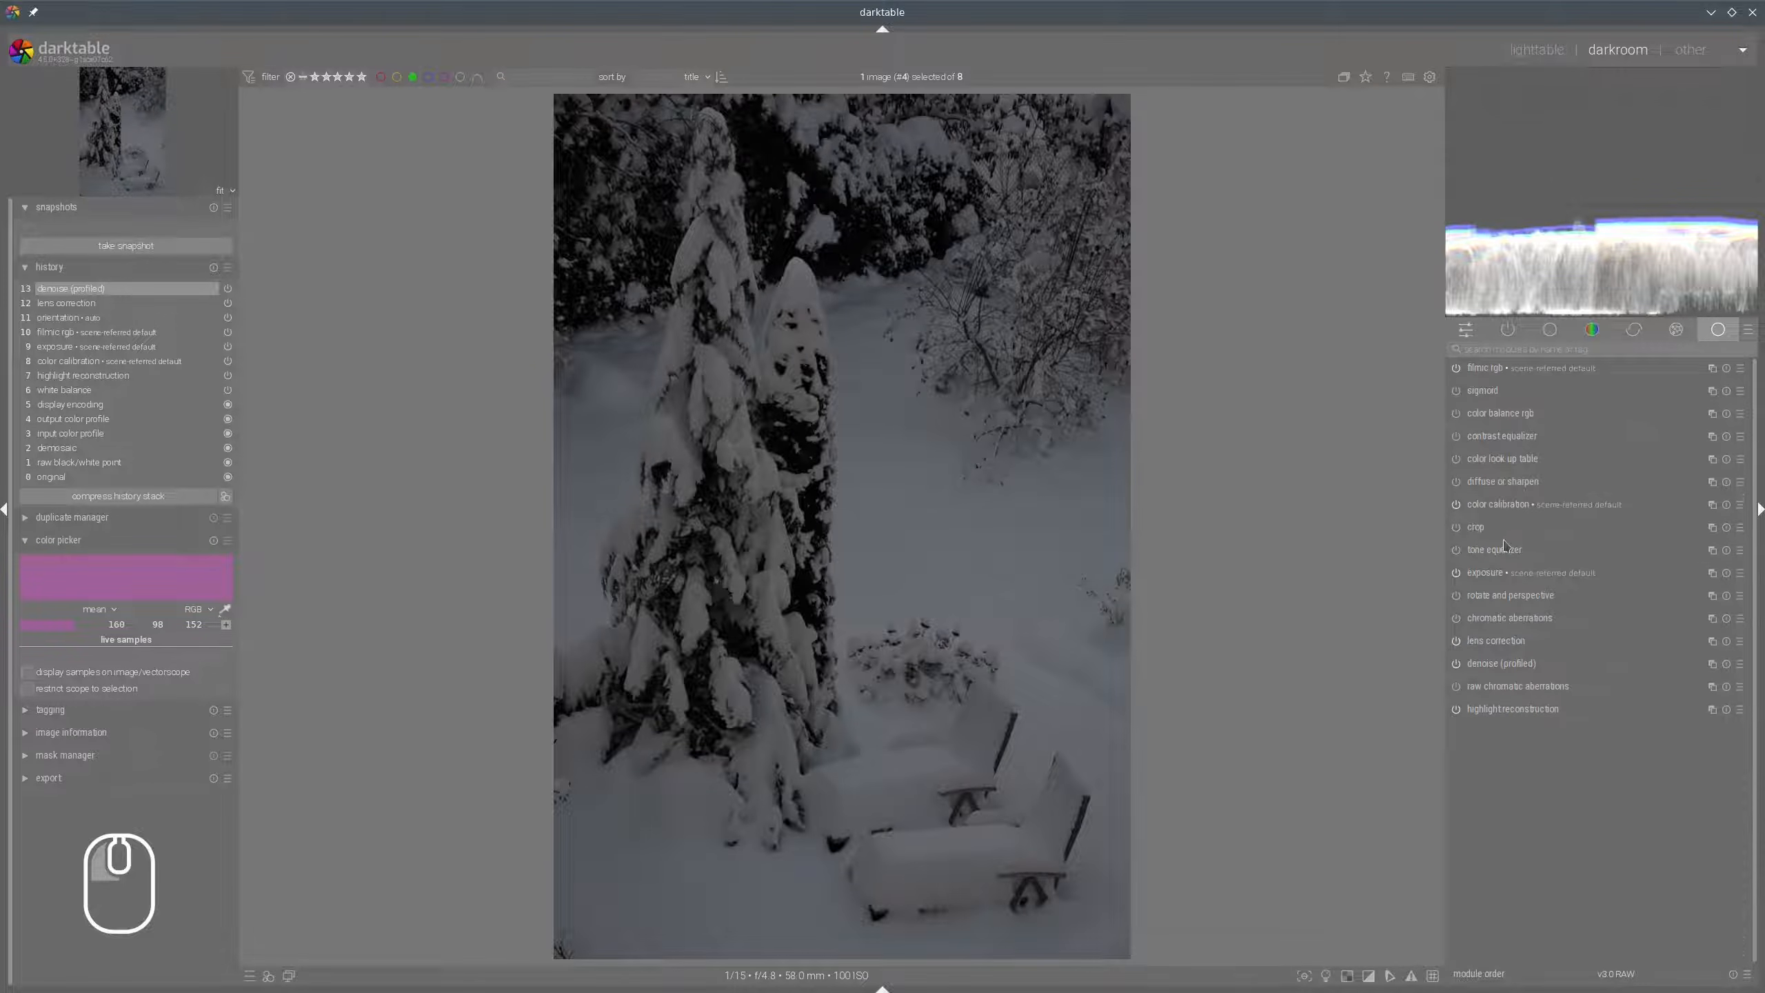
# Raise the snow photo's exposure to about +2.49 EV.
pyautogui.click(1471, 574)
pyautogui.click(1656, 638)
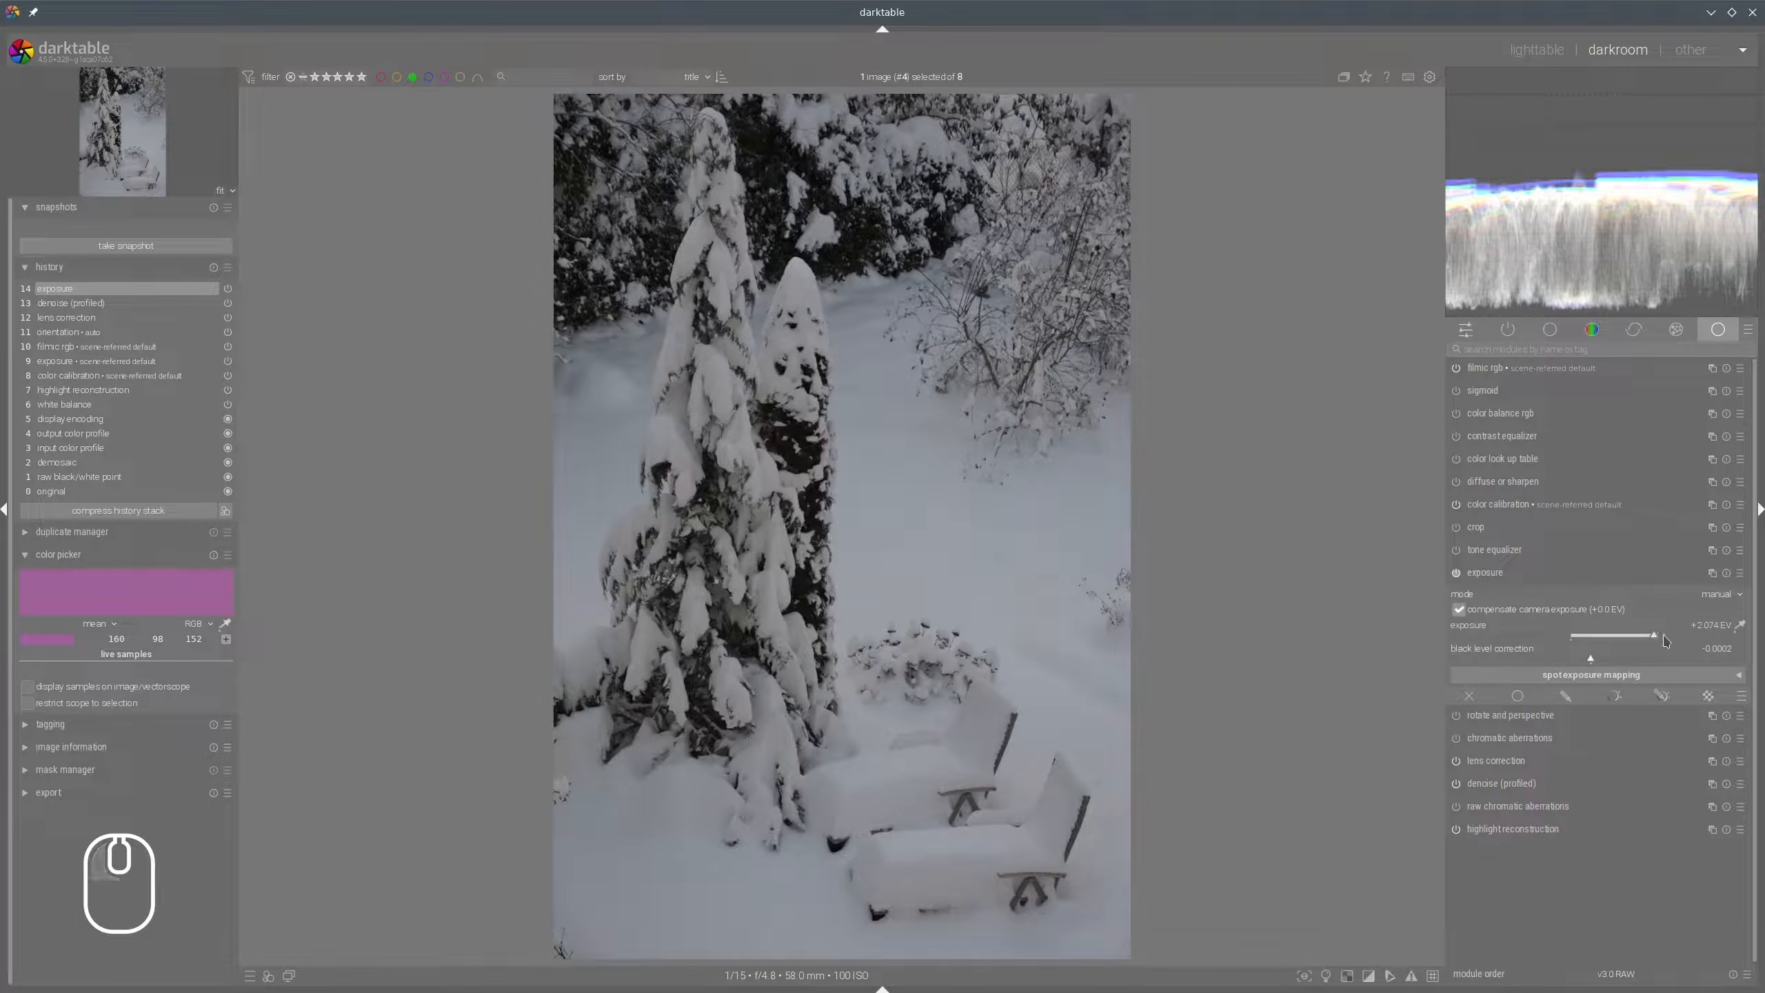
pyautogui.moveTo(1665, 641); pyautogui.dragTo(1671, 640)
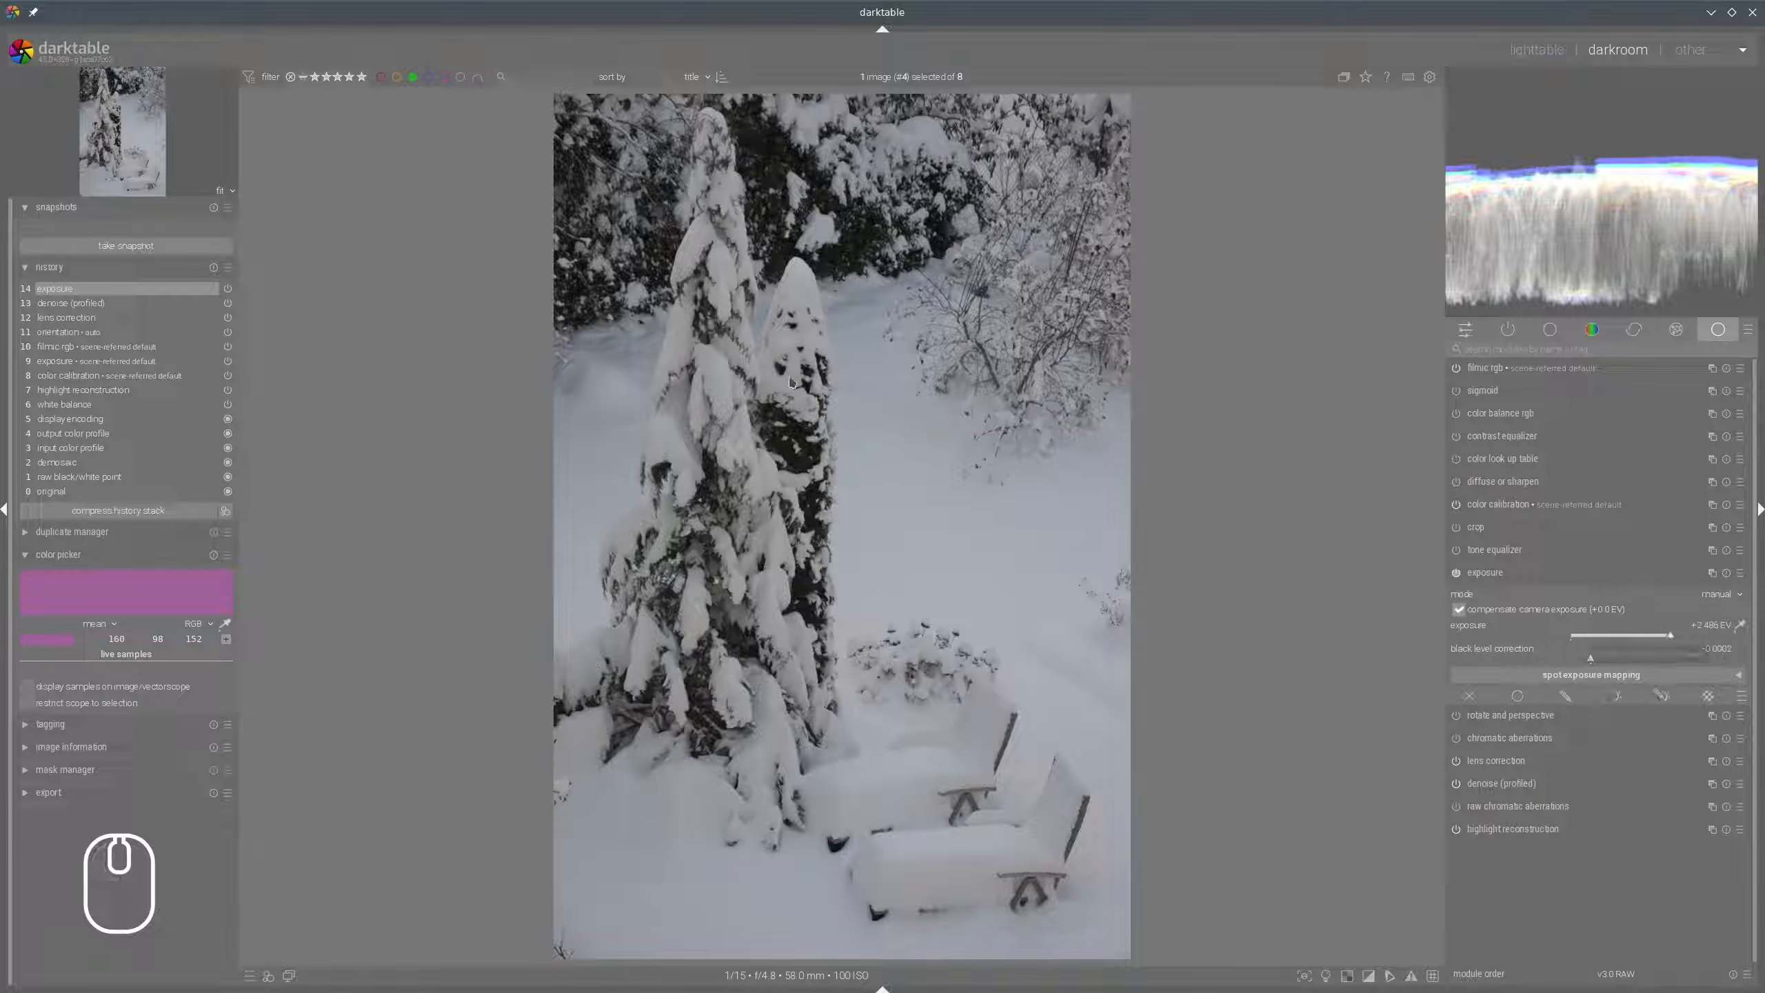
pyautogui.click(1487, 577)
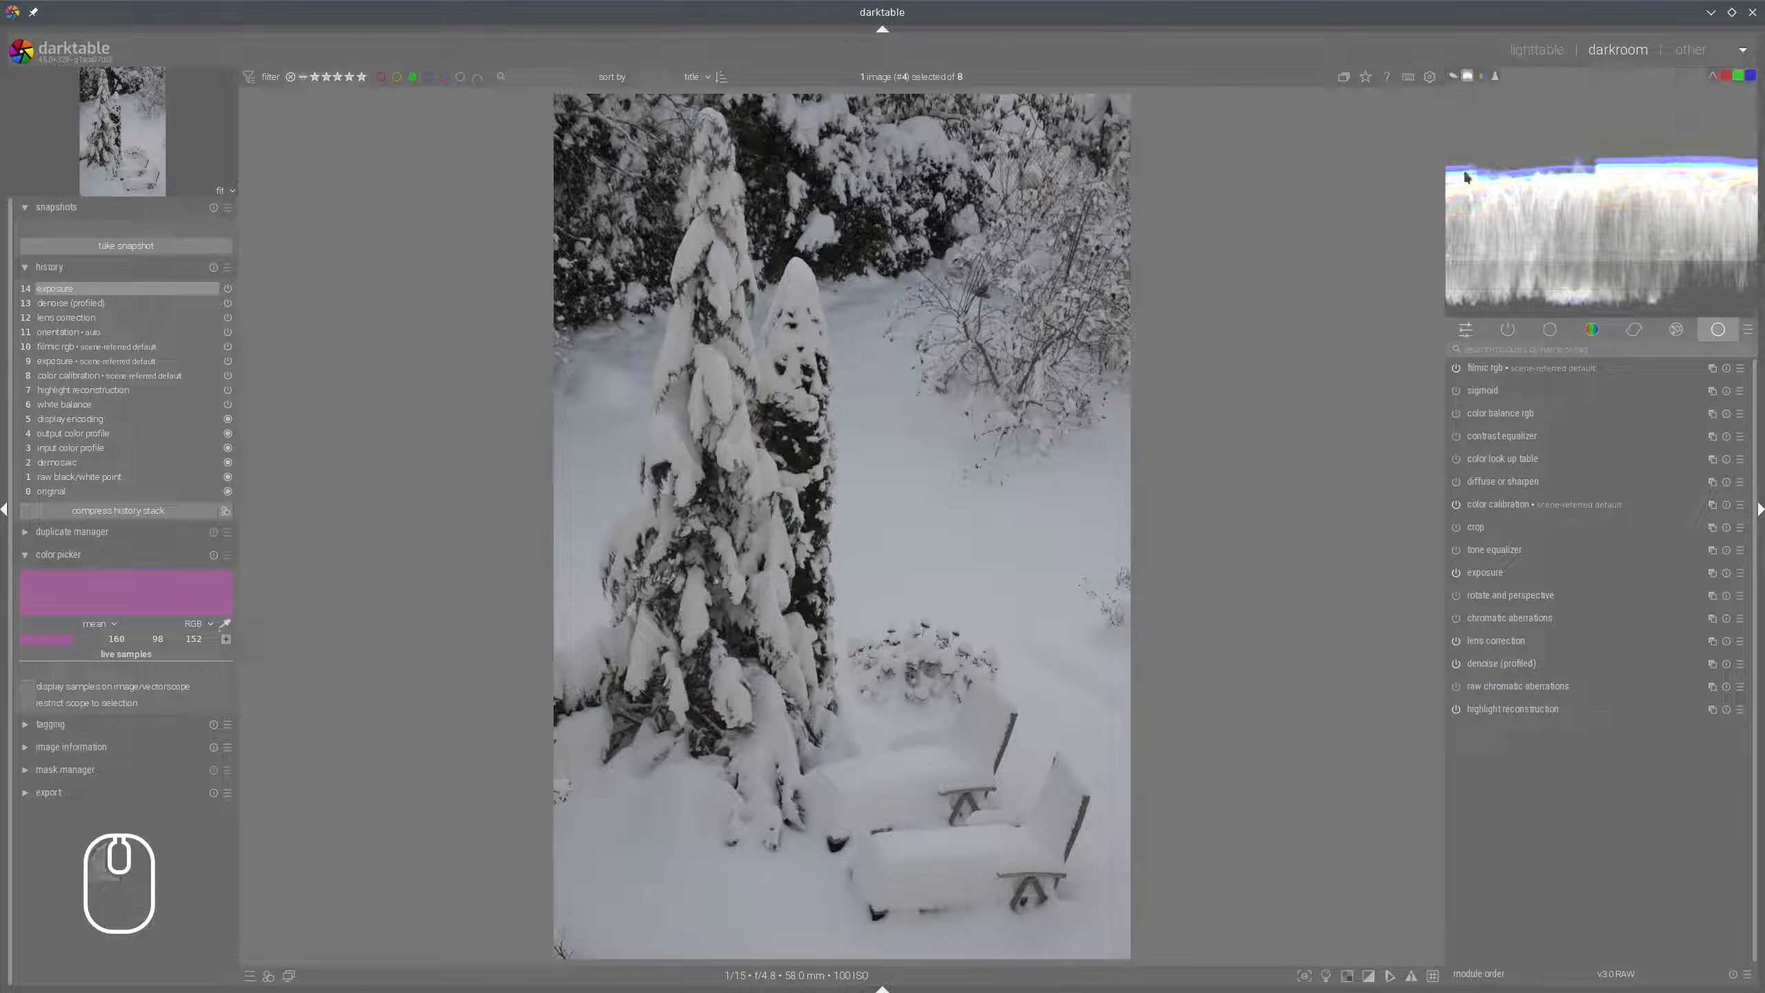
# Apply manual vignette correction in lens correction with a radius of about 11% and a near-maximum strength.
pyautogui.click(1496, 641)
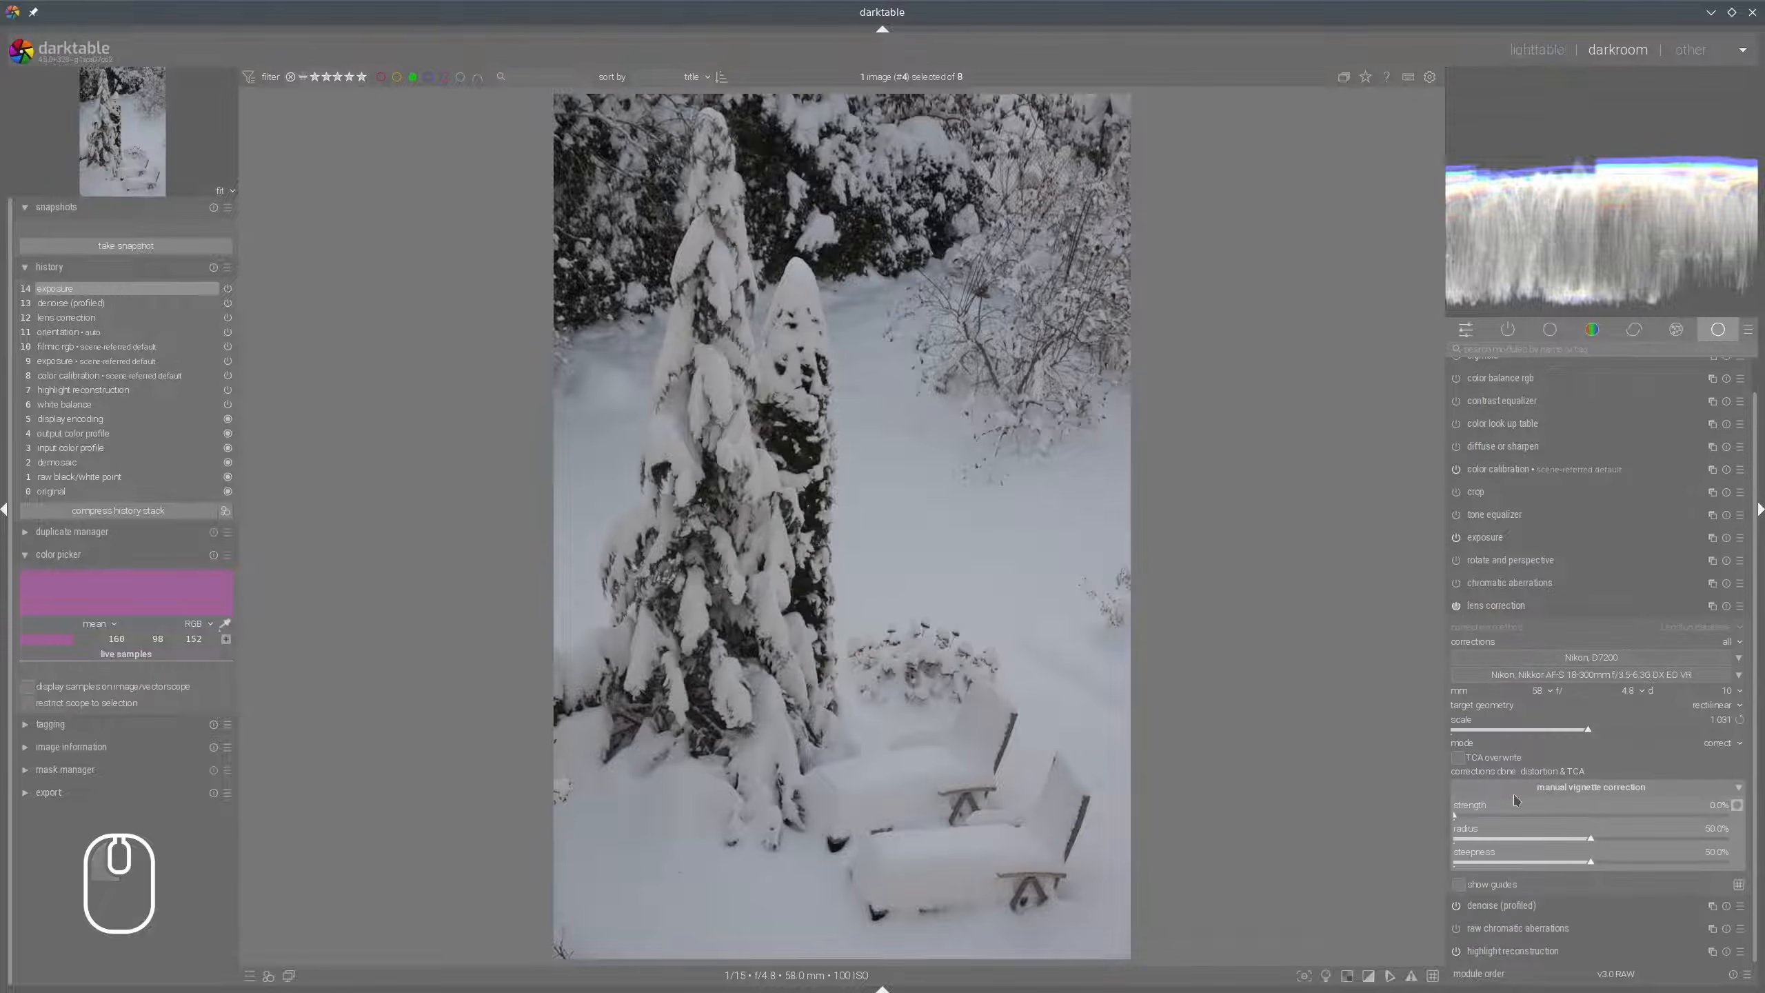
pyautogui.moveTo(1447, 811); pyautogui.dragTo(1484, 842)
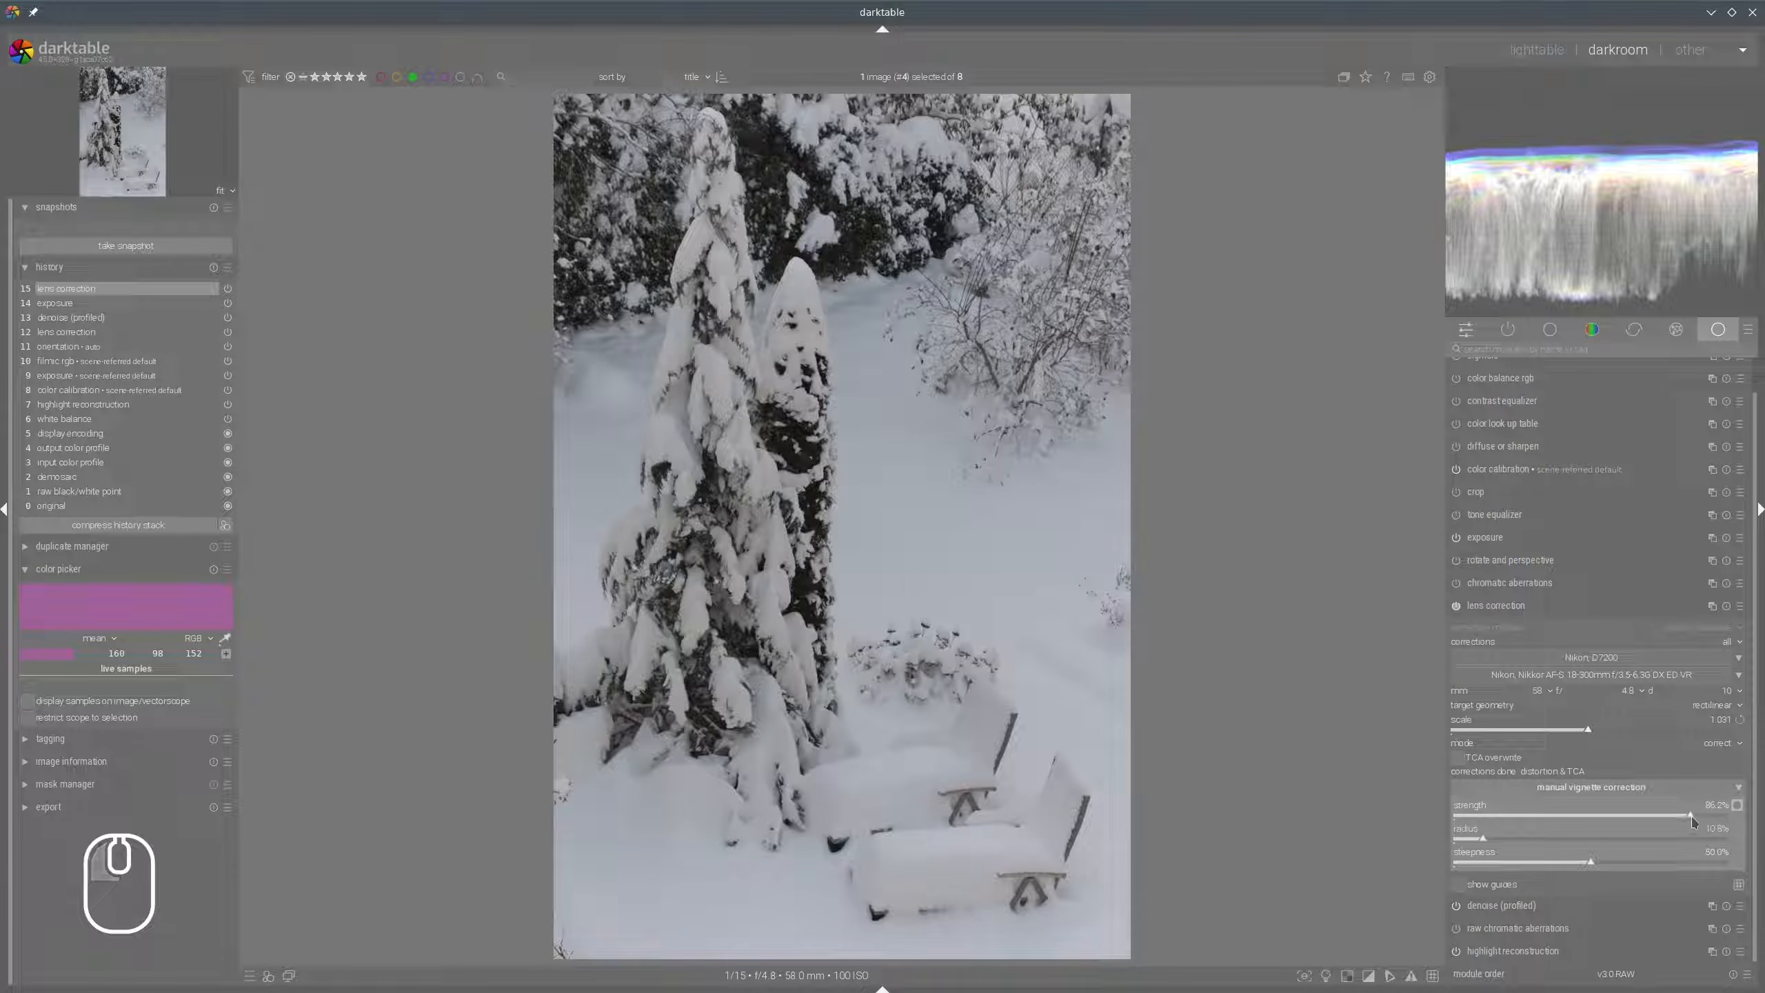
pyautogui.moveTo(1691, 817); pyautogui.dragTo(1720, 822)
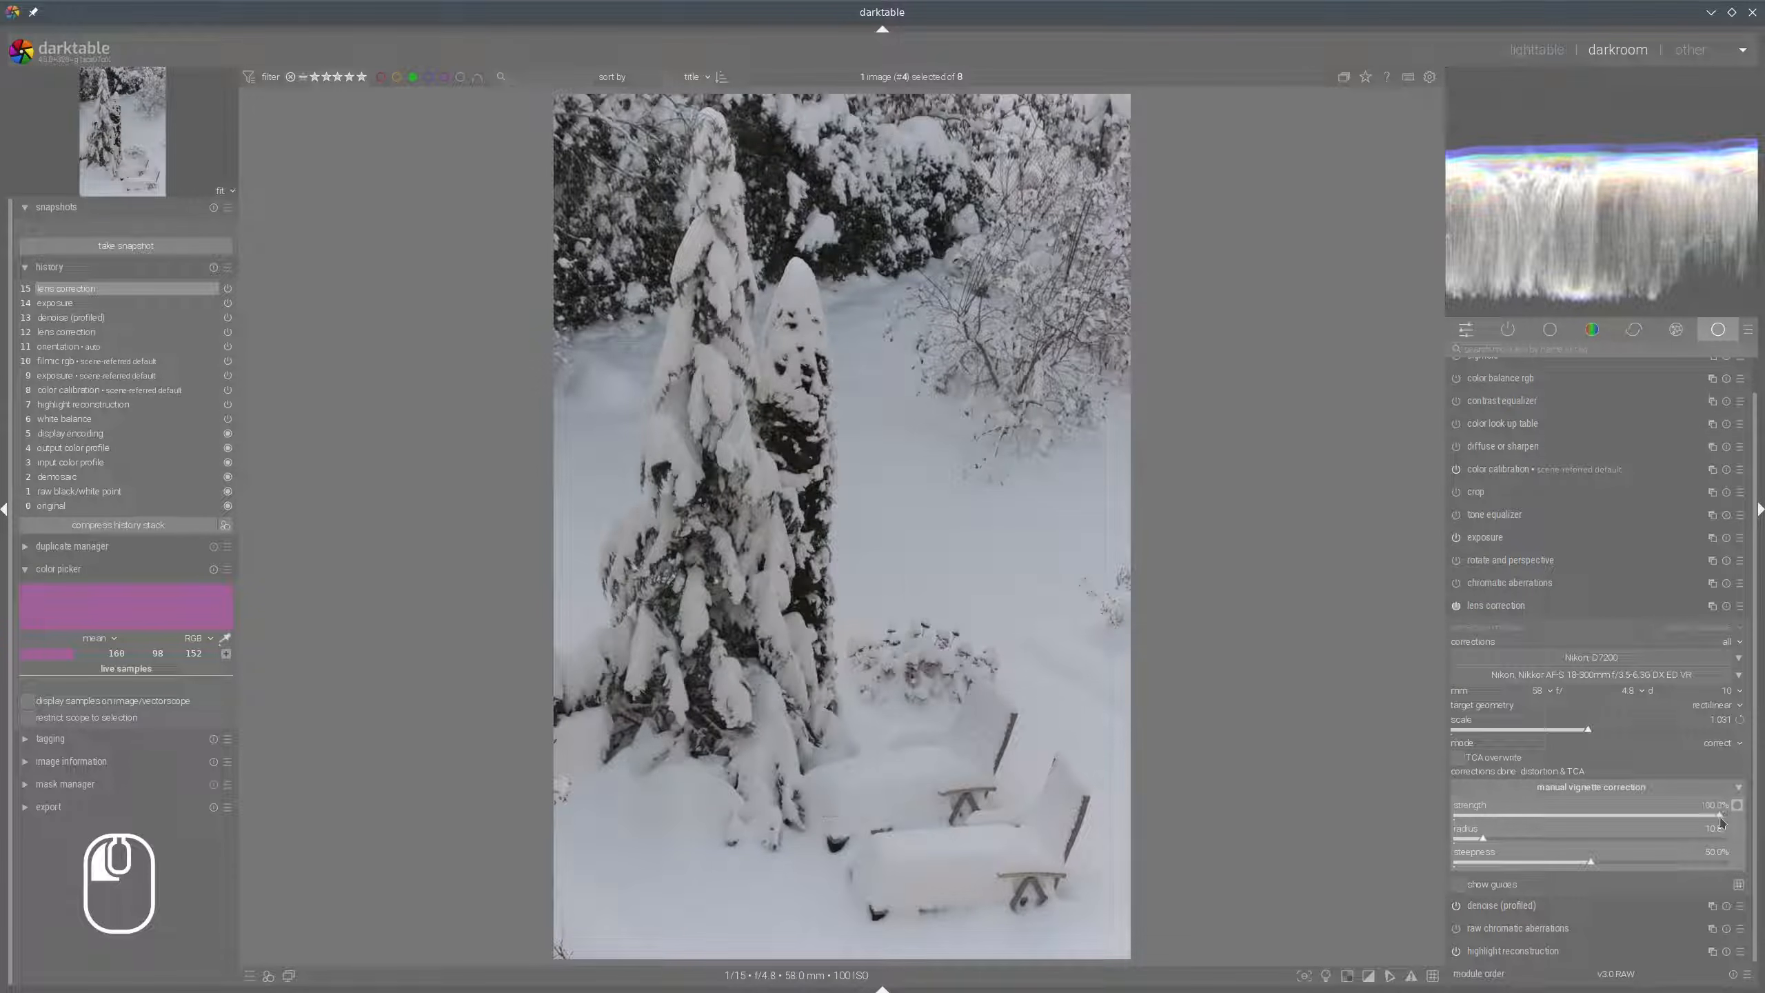
pyautogui.click(1528, 611)
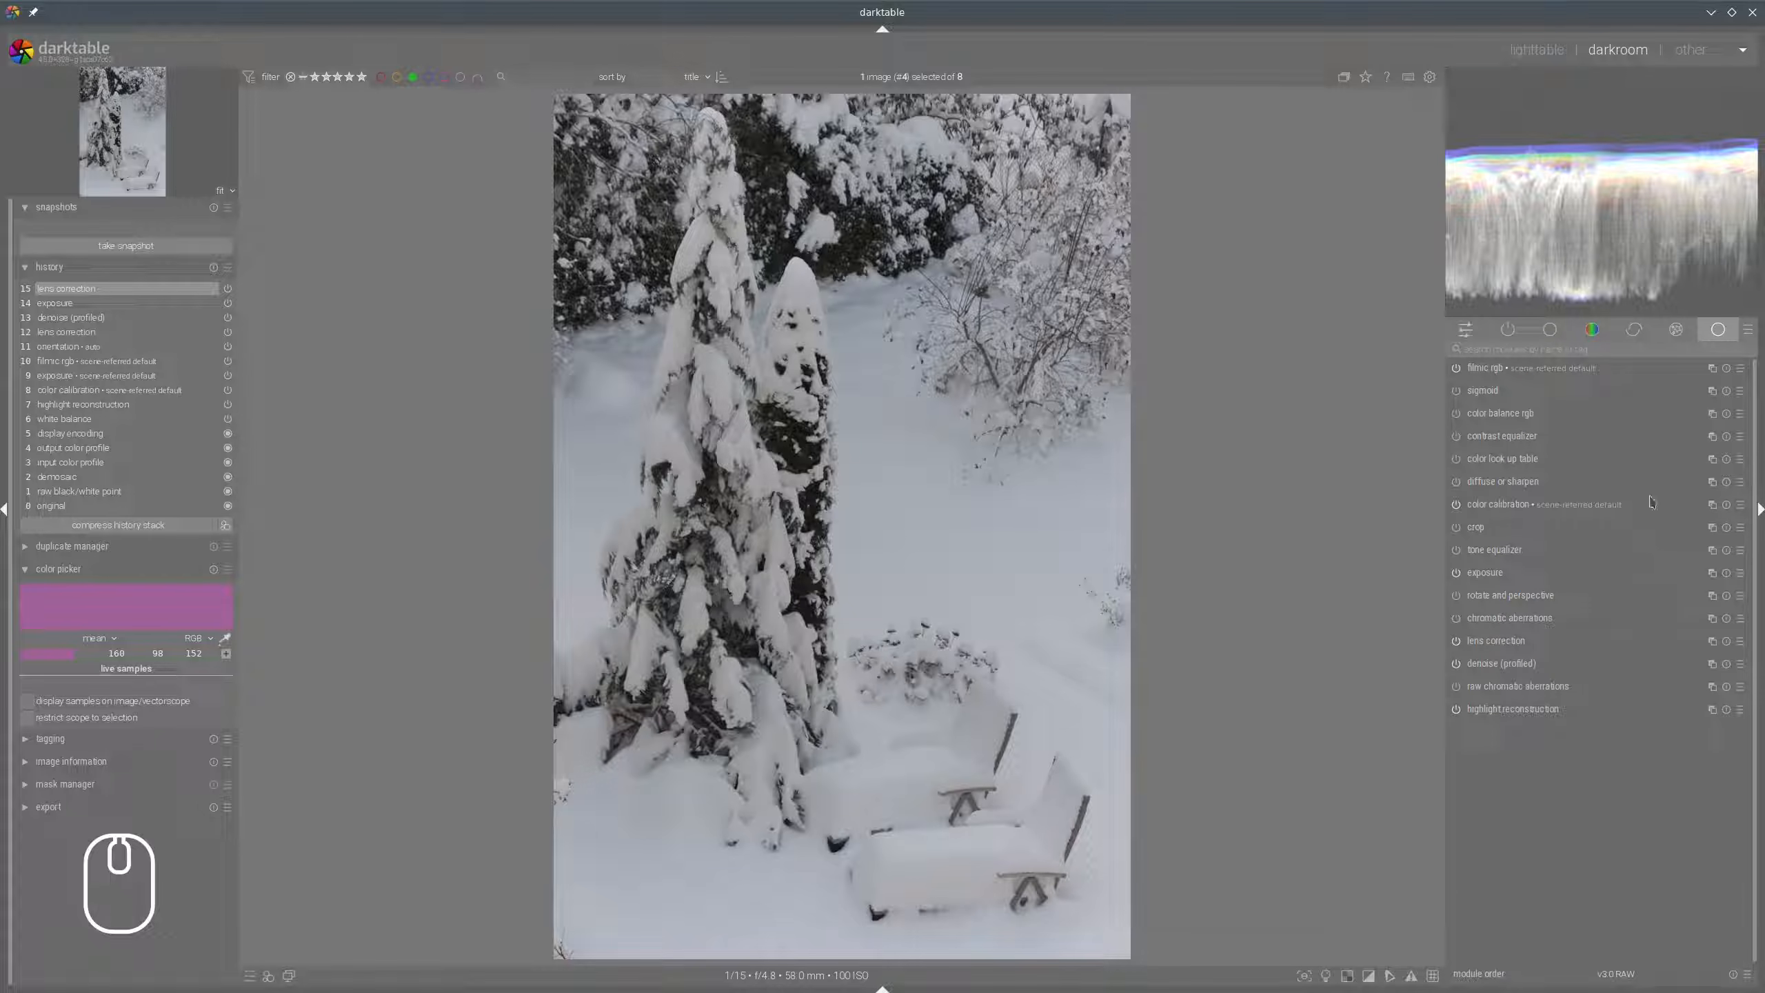
# Set color balance rgb's perceptual brilliance to about -8.5% global, +56.8% shadows, -26.3% midtones and +53.8% highlights.
pyautogui.click(1480, 413)
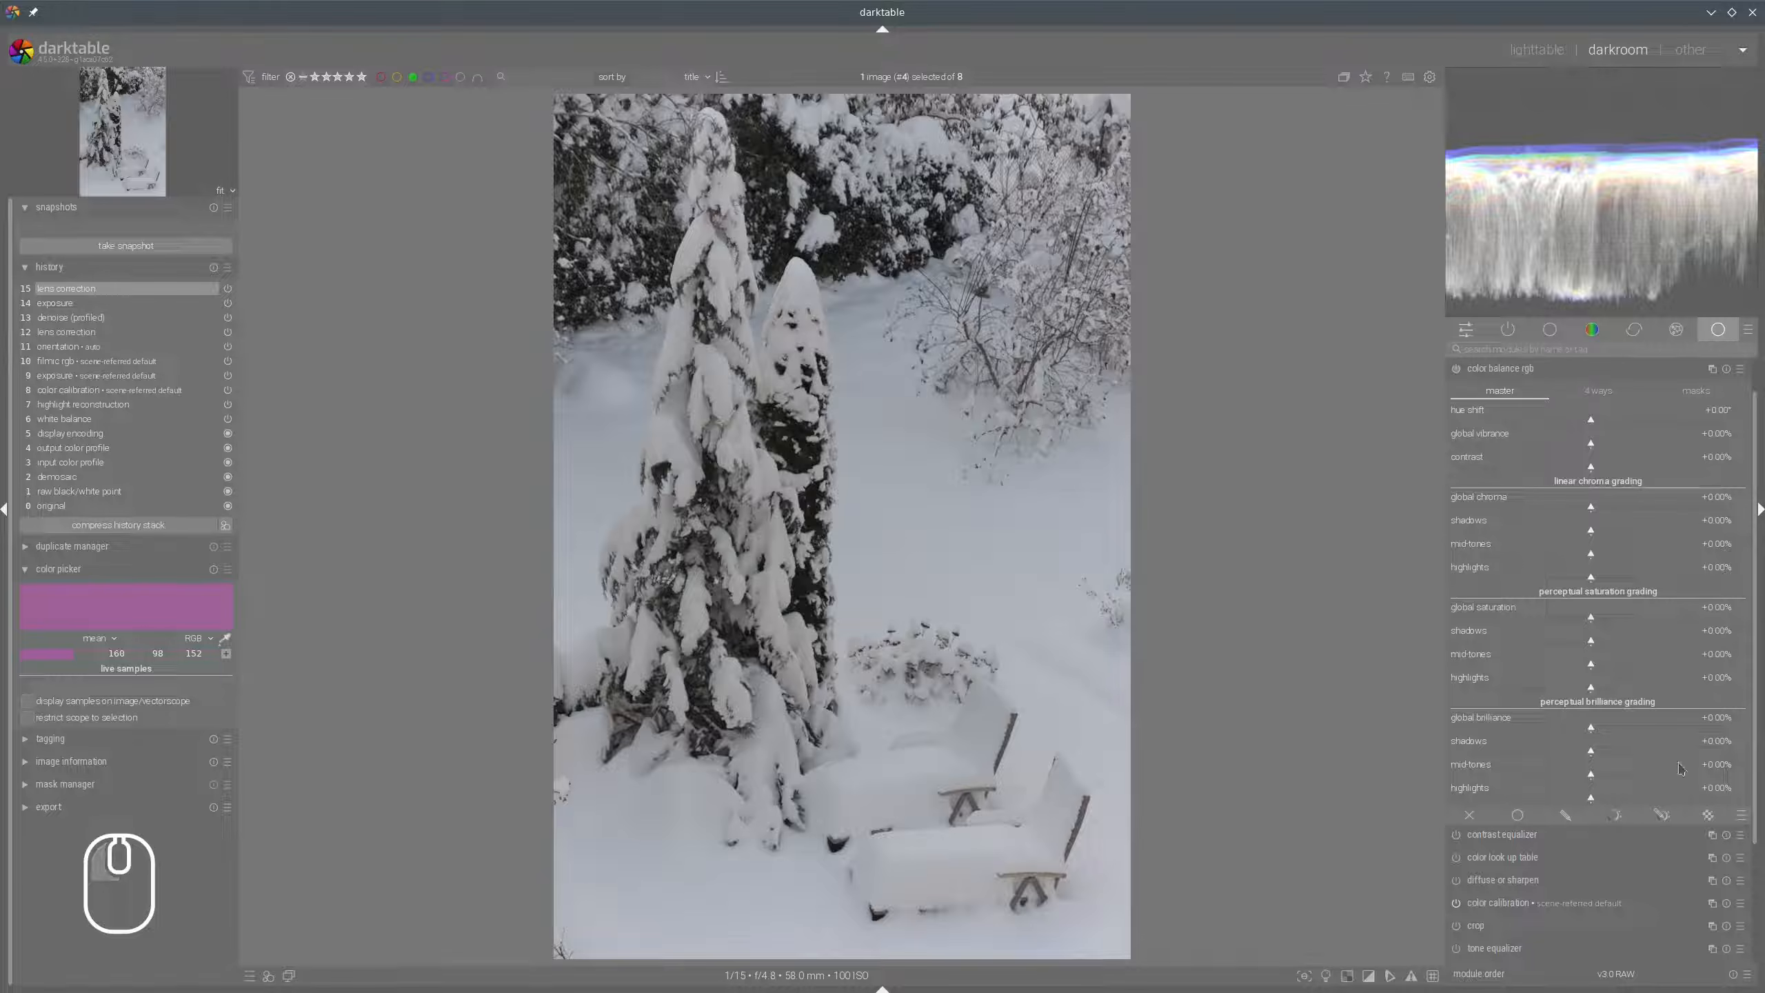
pyautogui.click(1676, 800)
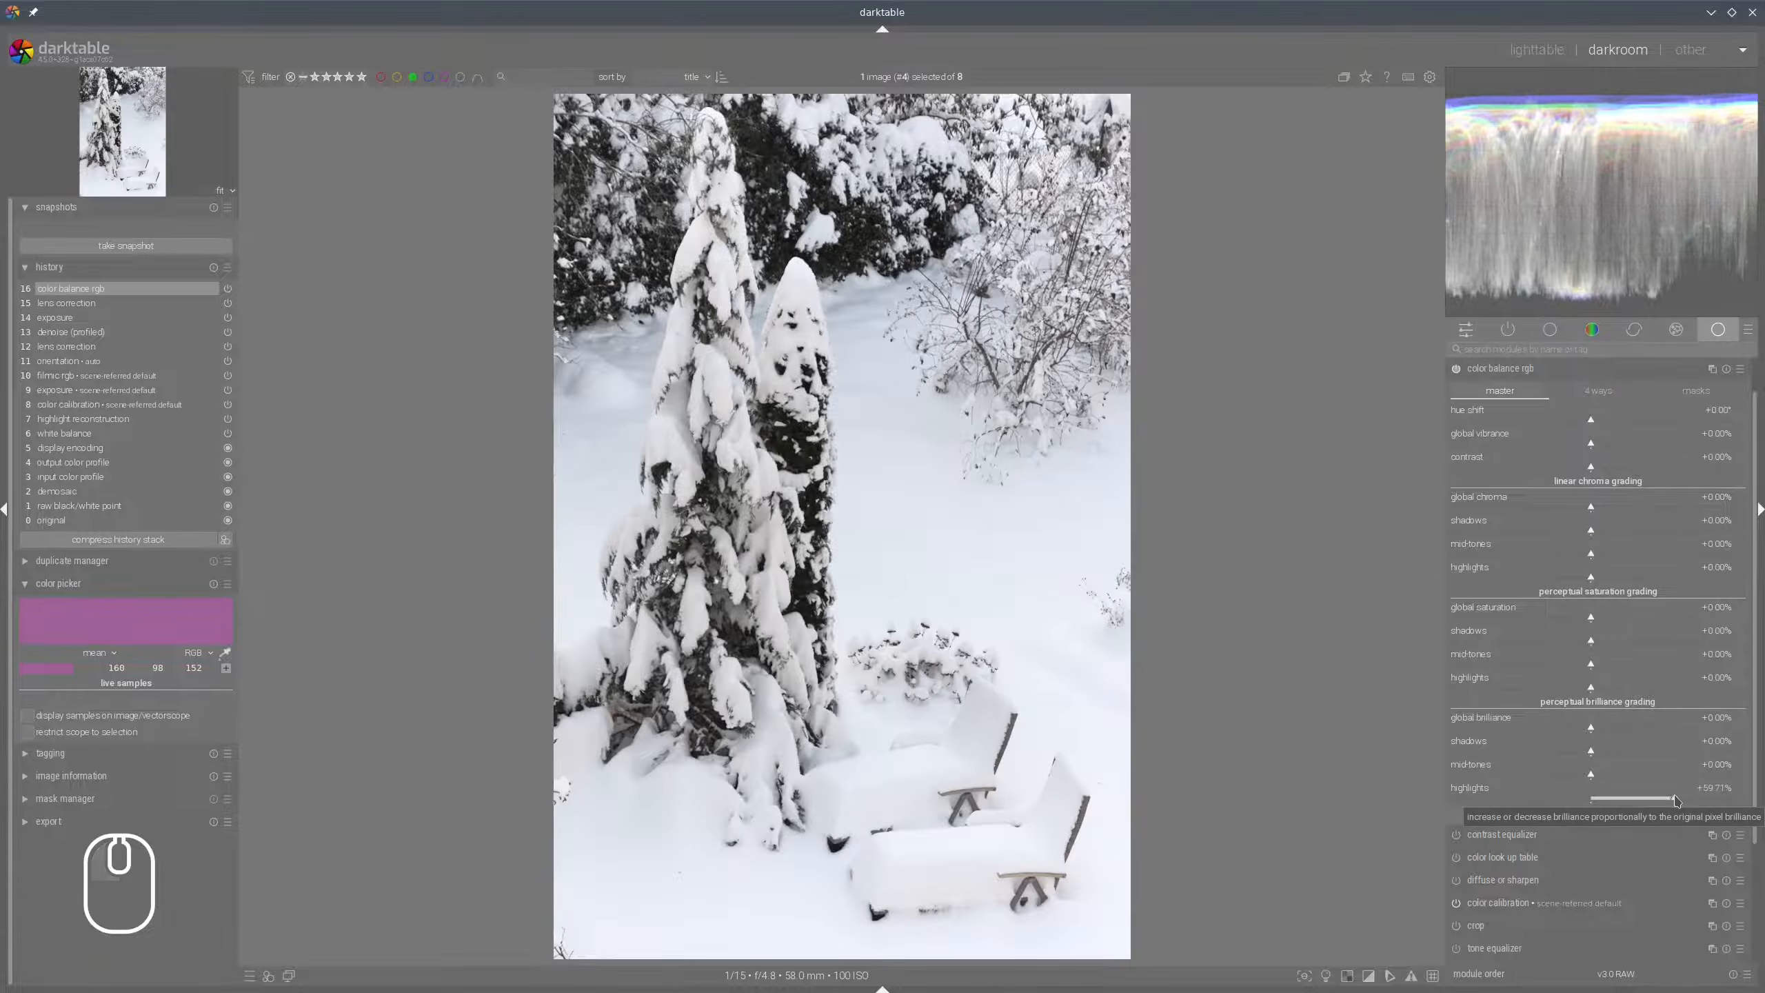
pyautogui.click(1658, 800)
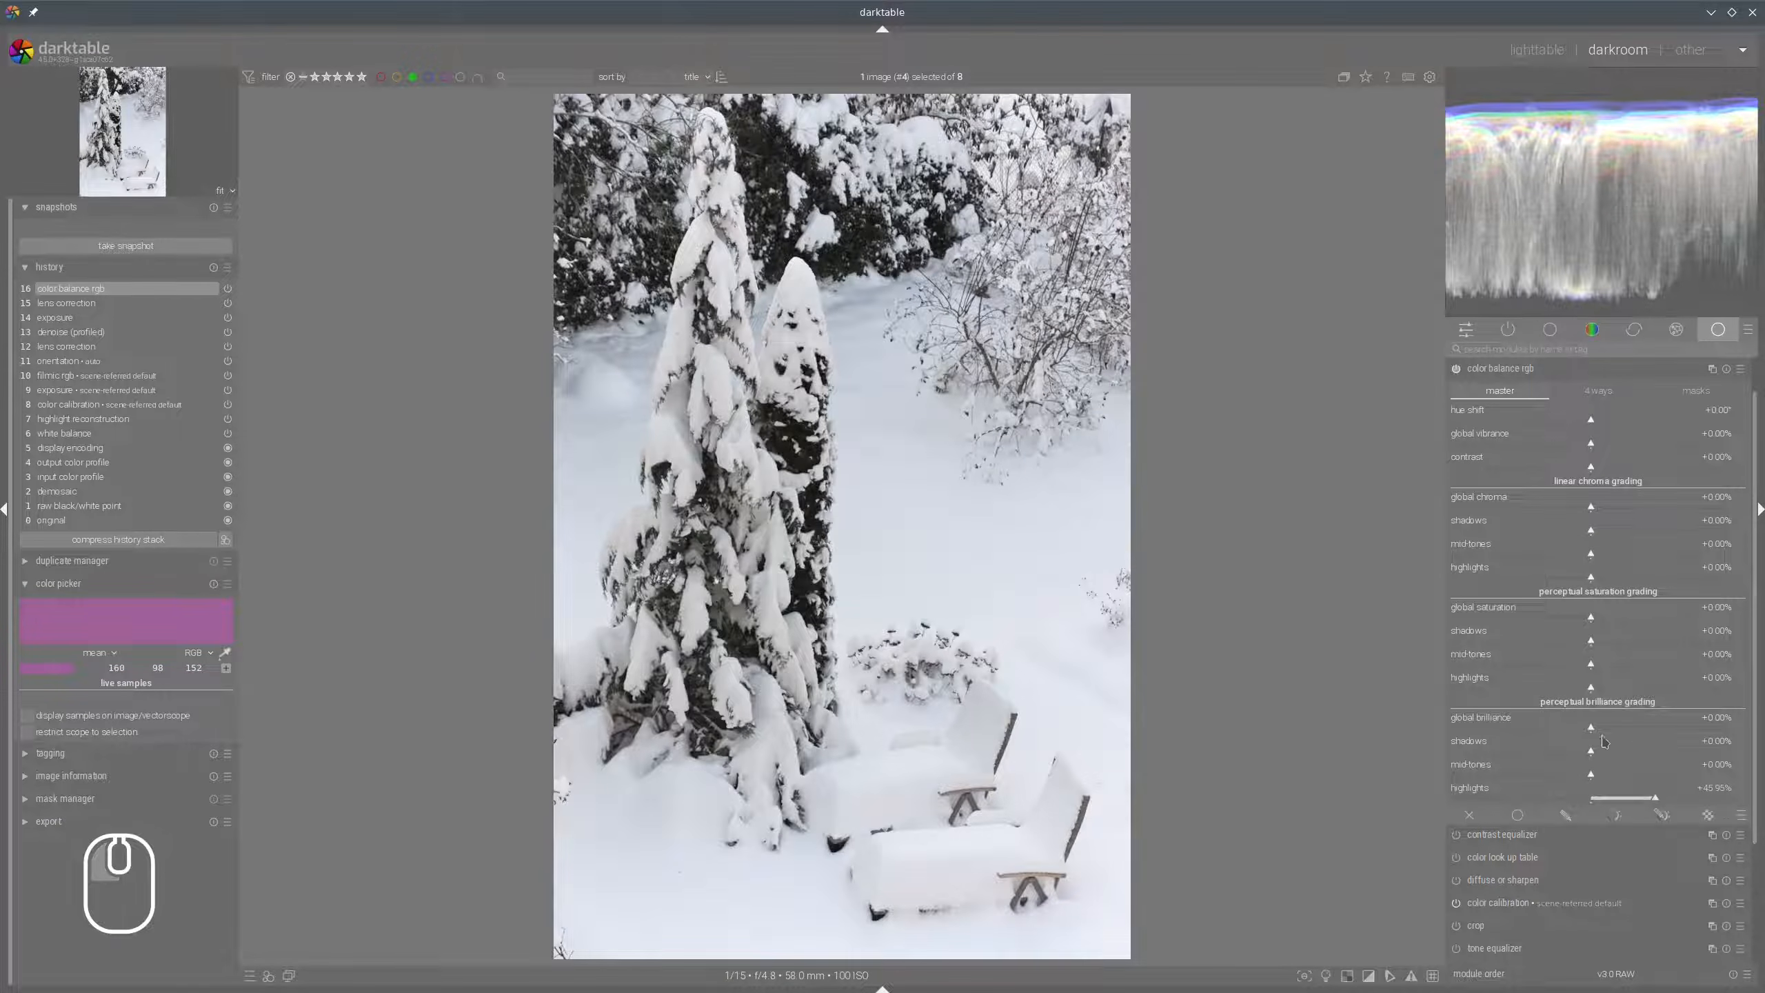
pyautogui.click(1555, 775)
pyautogui.click(1663, 755)
pyautogui.moveTo(1663, 754); pyautogui.dragTo(1671, 754)
pyautogui.click(1579, 729)
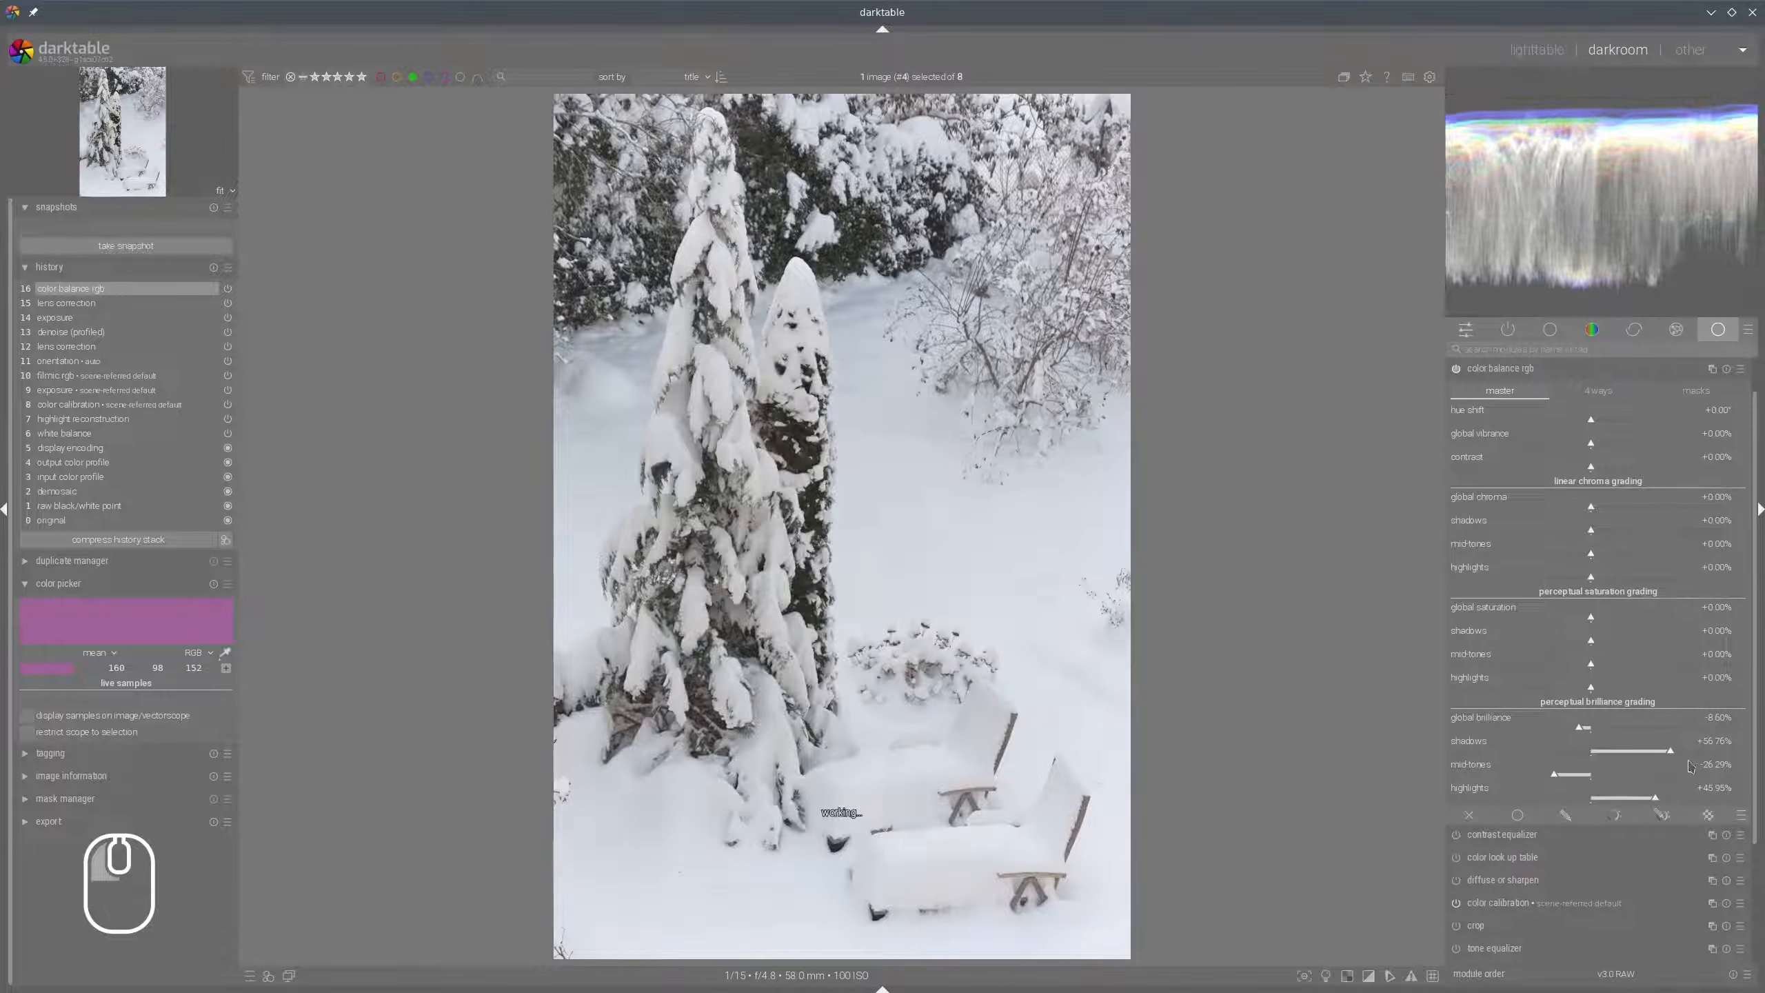
pyautogui.click(1667, 799)
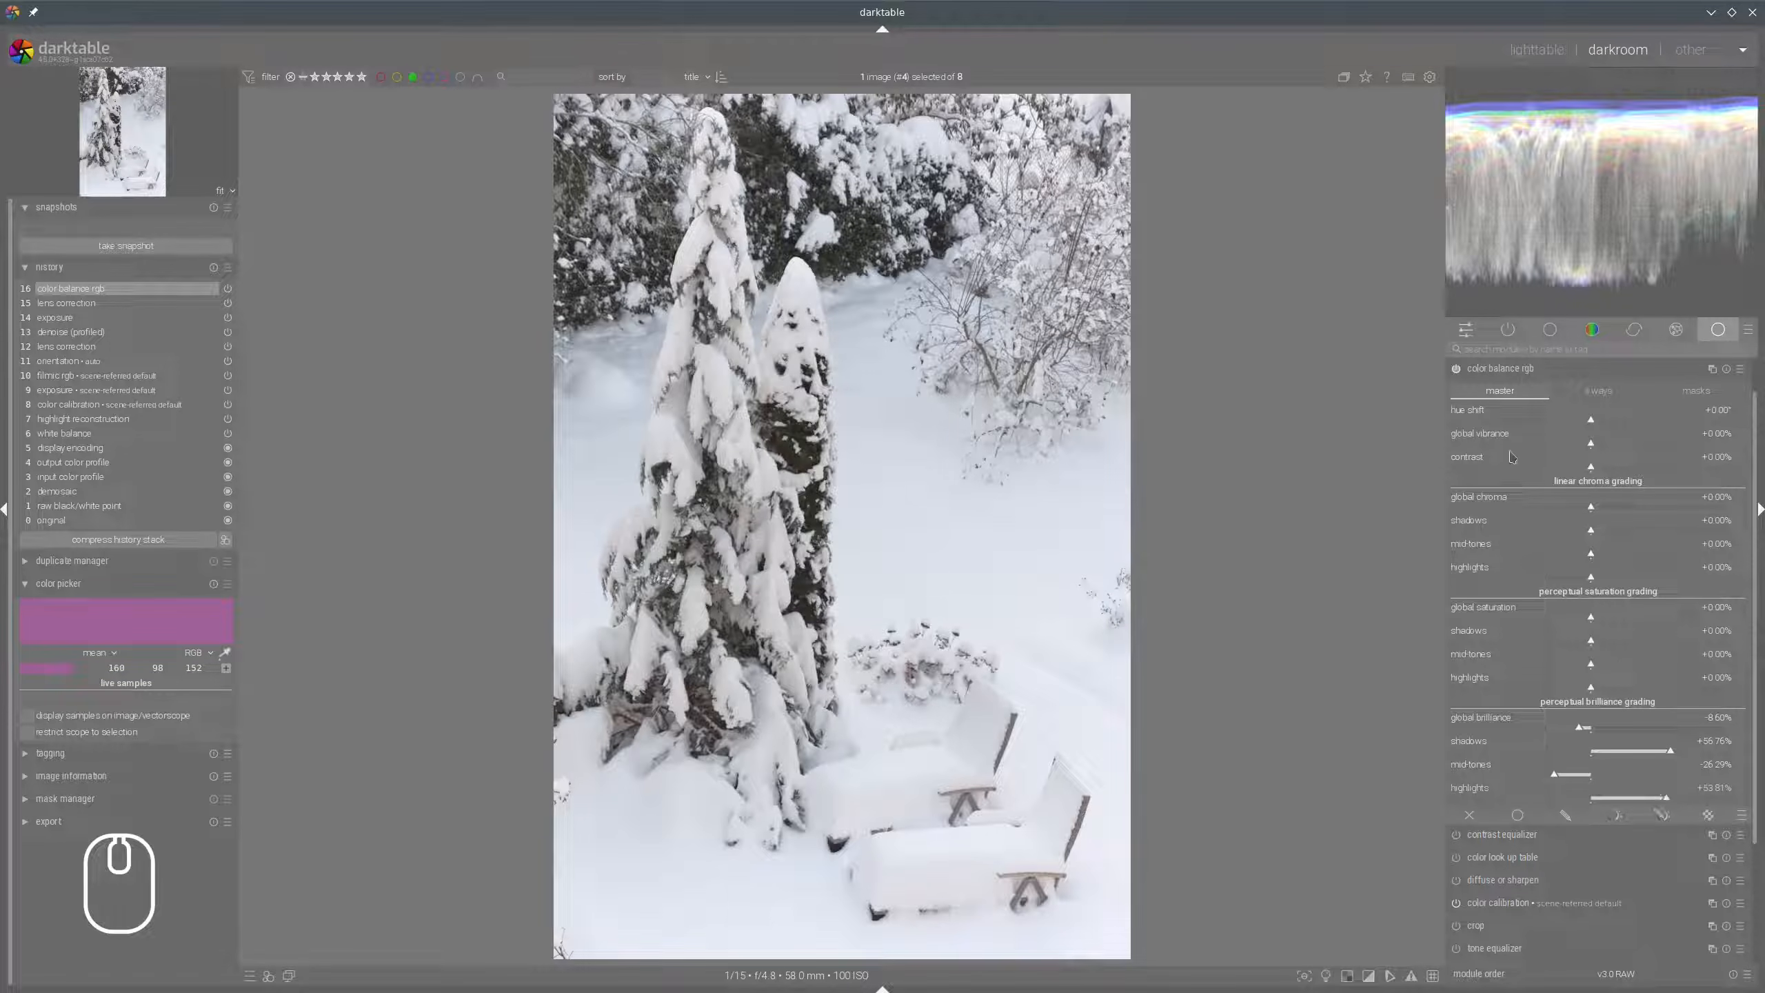
pyautogui.click(1528, 373)
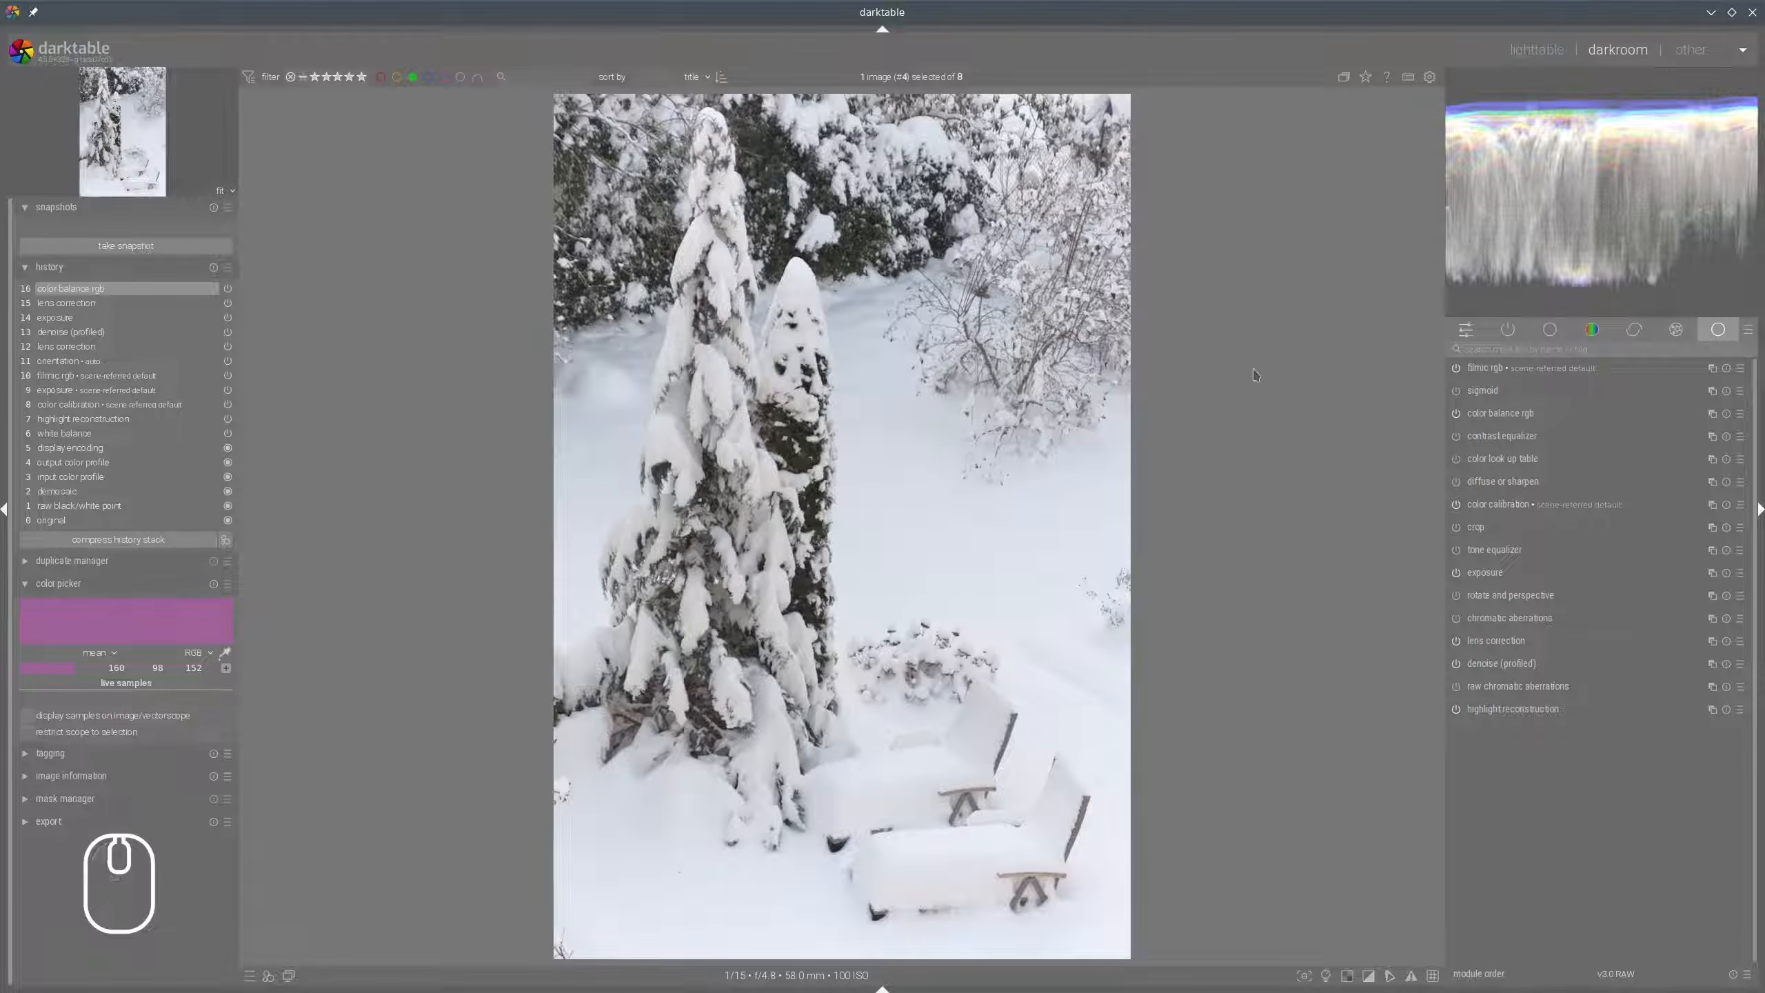
# Auto-adjust the tone equalizer's mask exposure compensation and pull its curve down in the brightest tones to about -1.4 EV.
pyautogui.scroll(2, 988, 759)
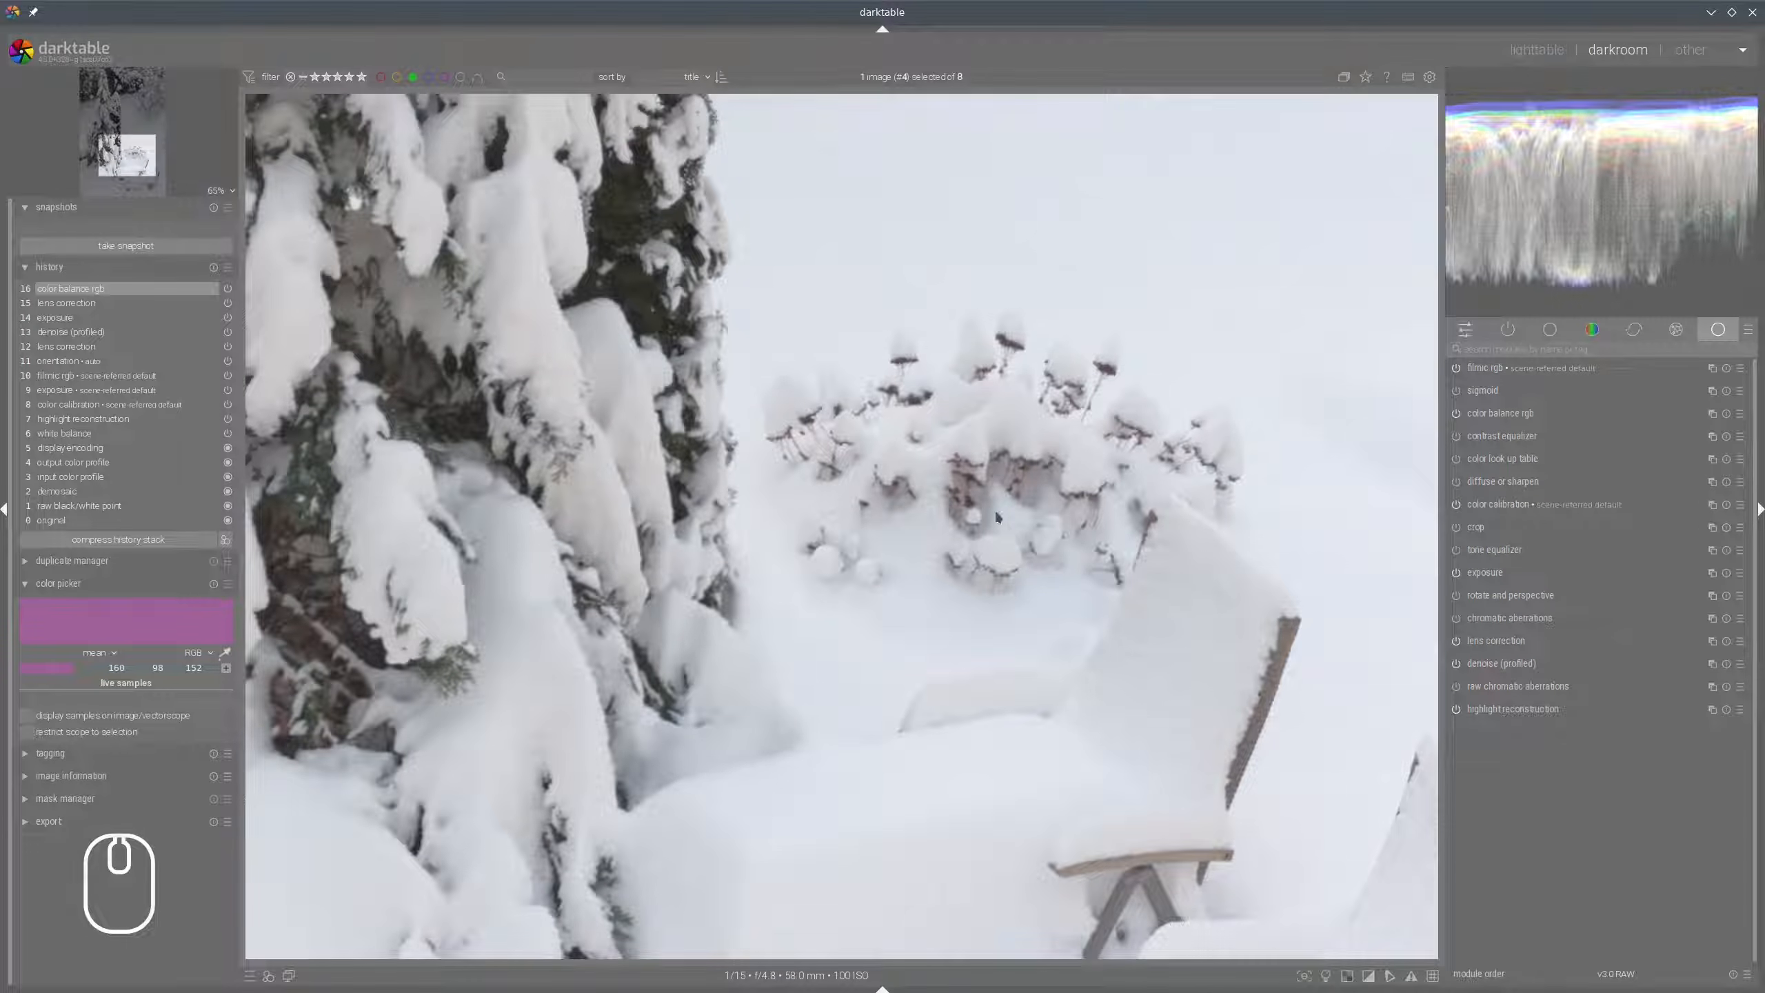
pyautogui.scroll(-2, 995, 507)
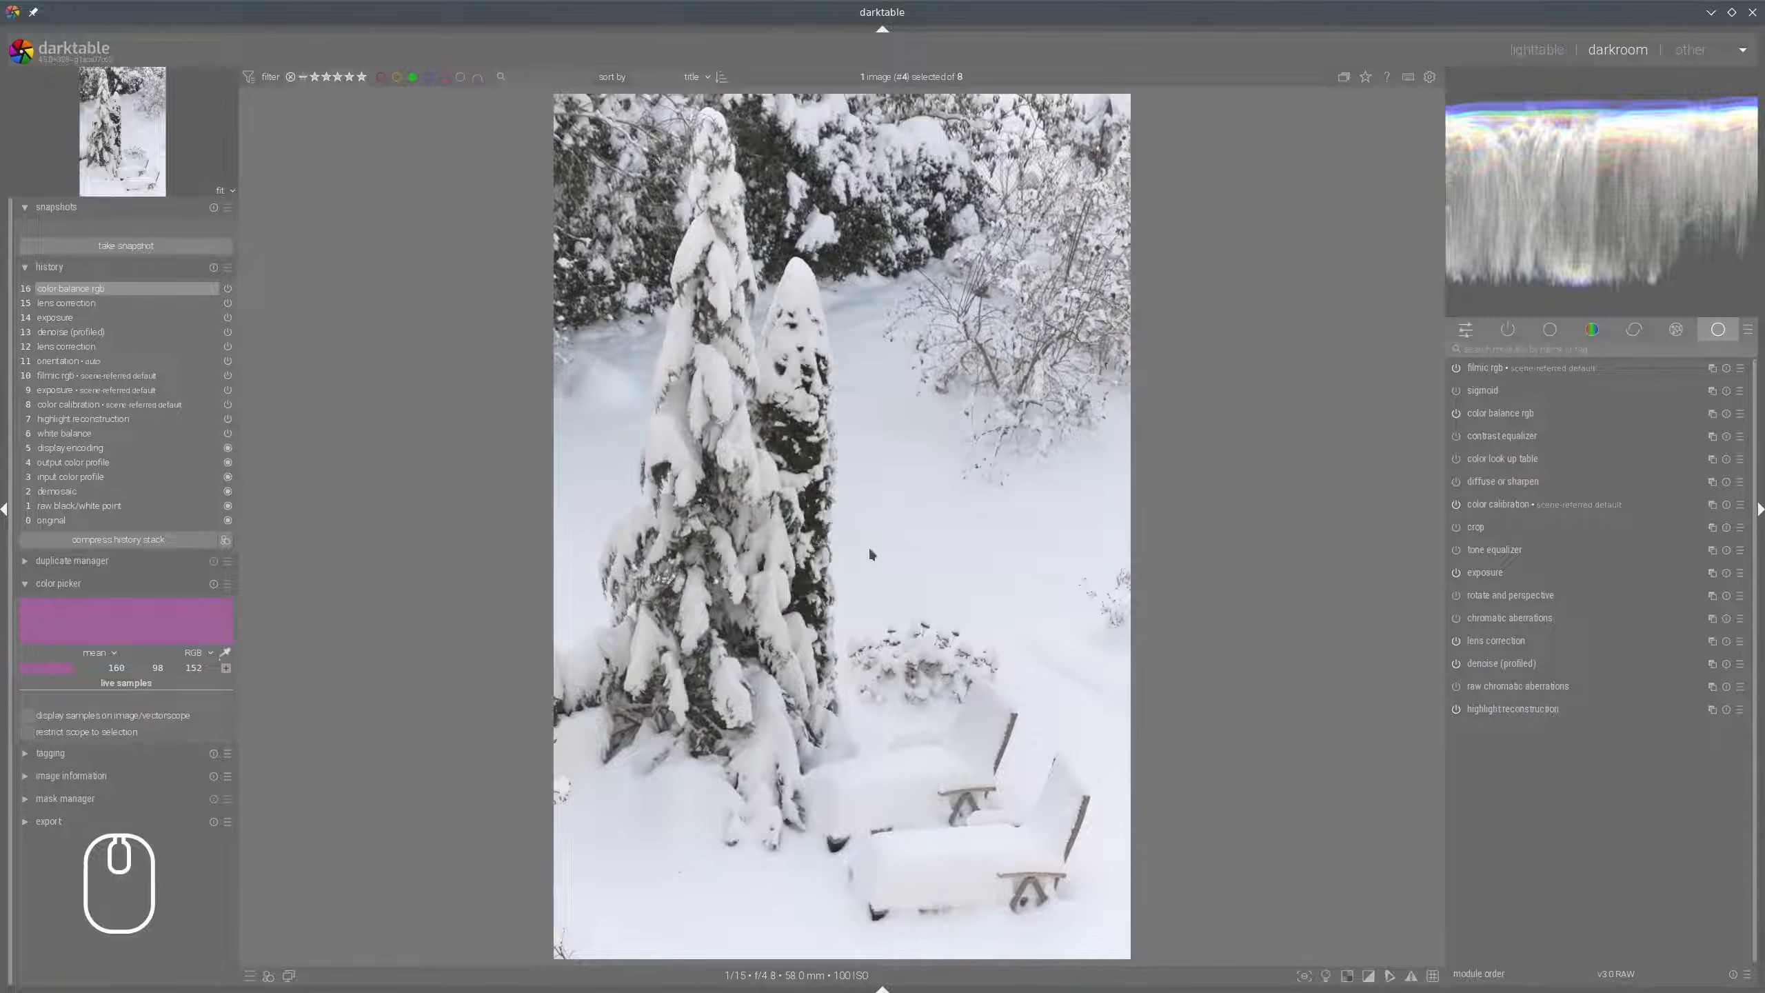
pyautogui.scroll(2, 999, 639)
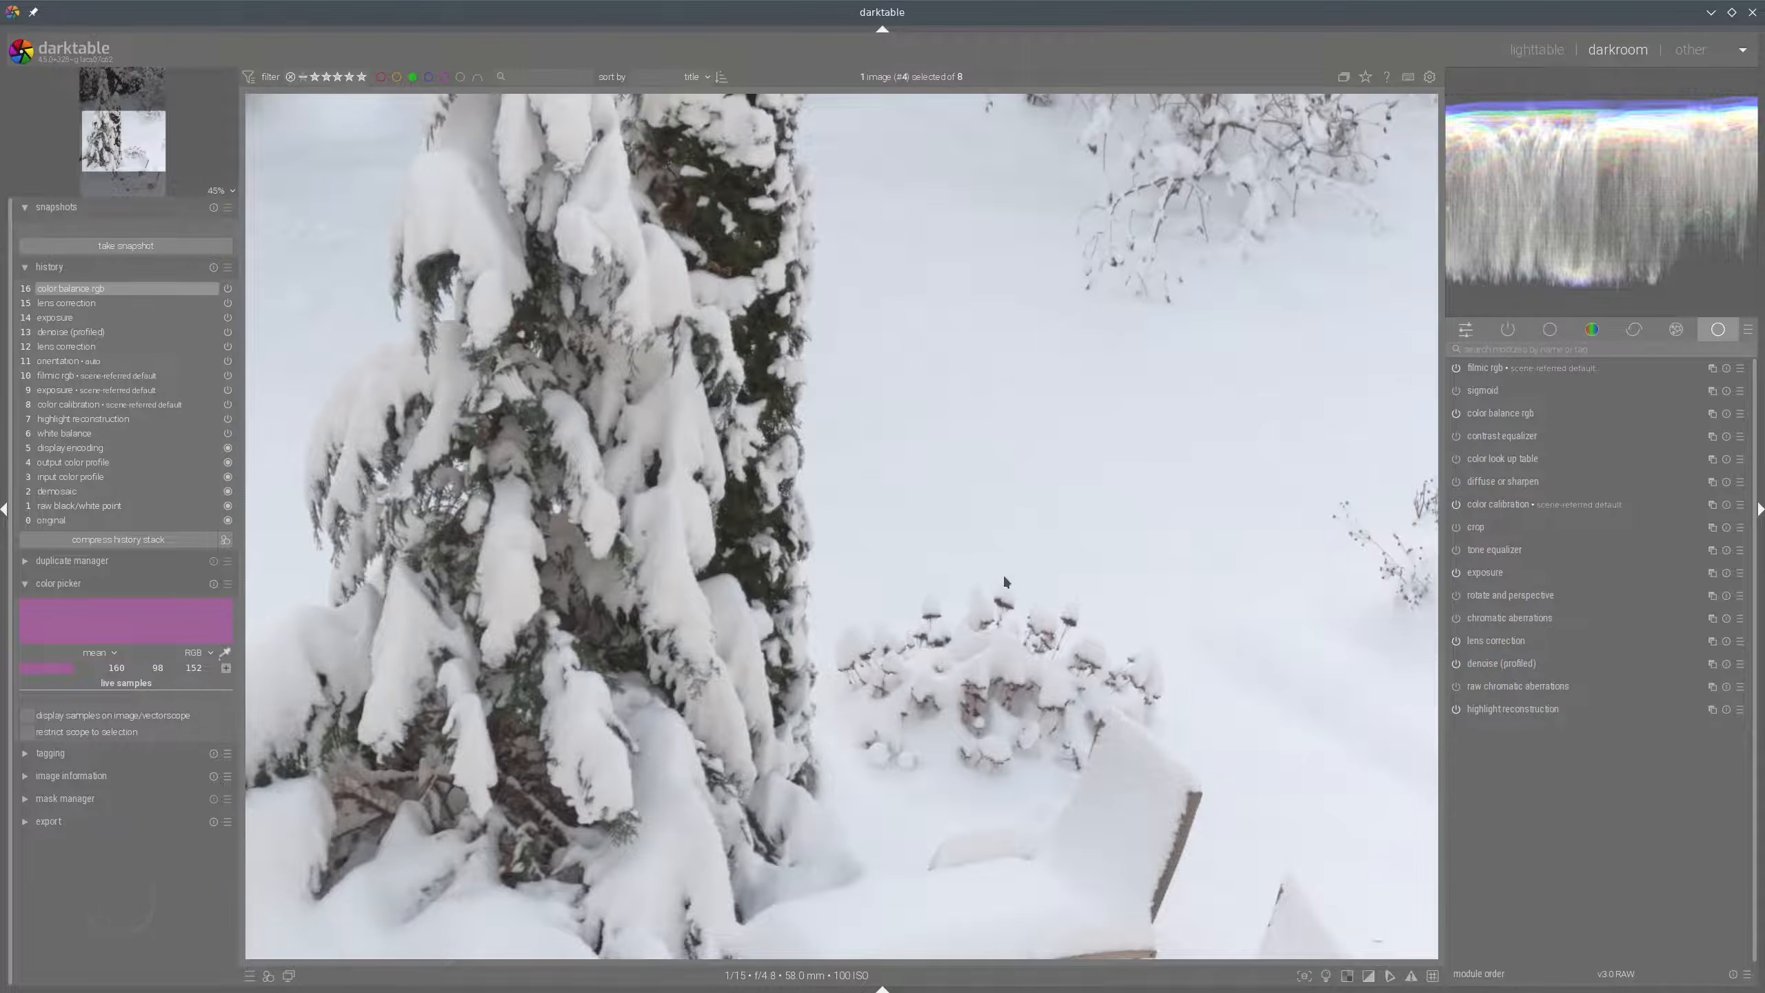
pyautogui.scroll(-1, 1030, 524)
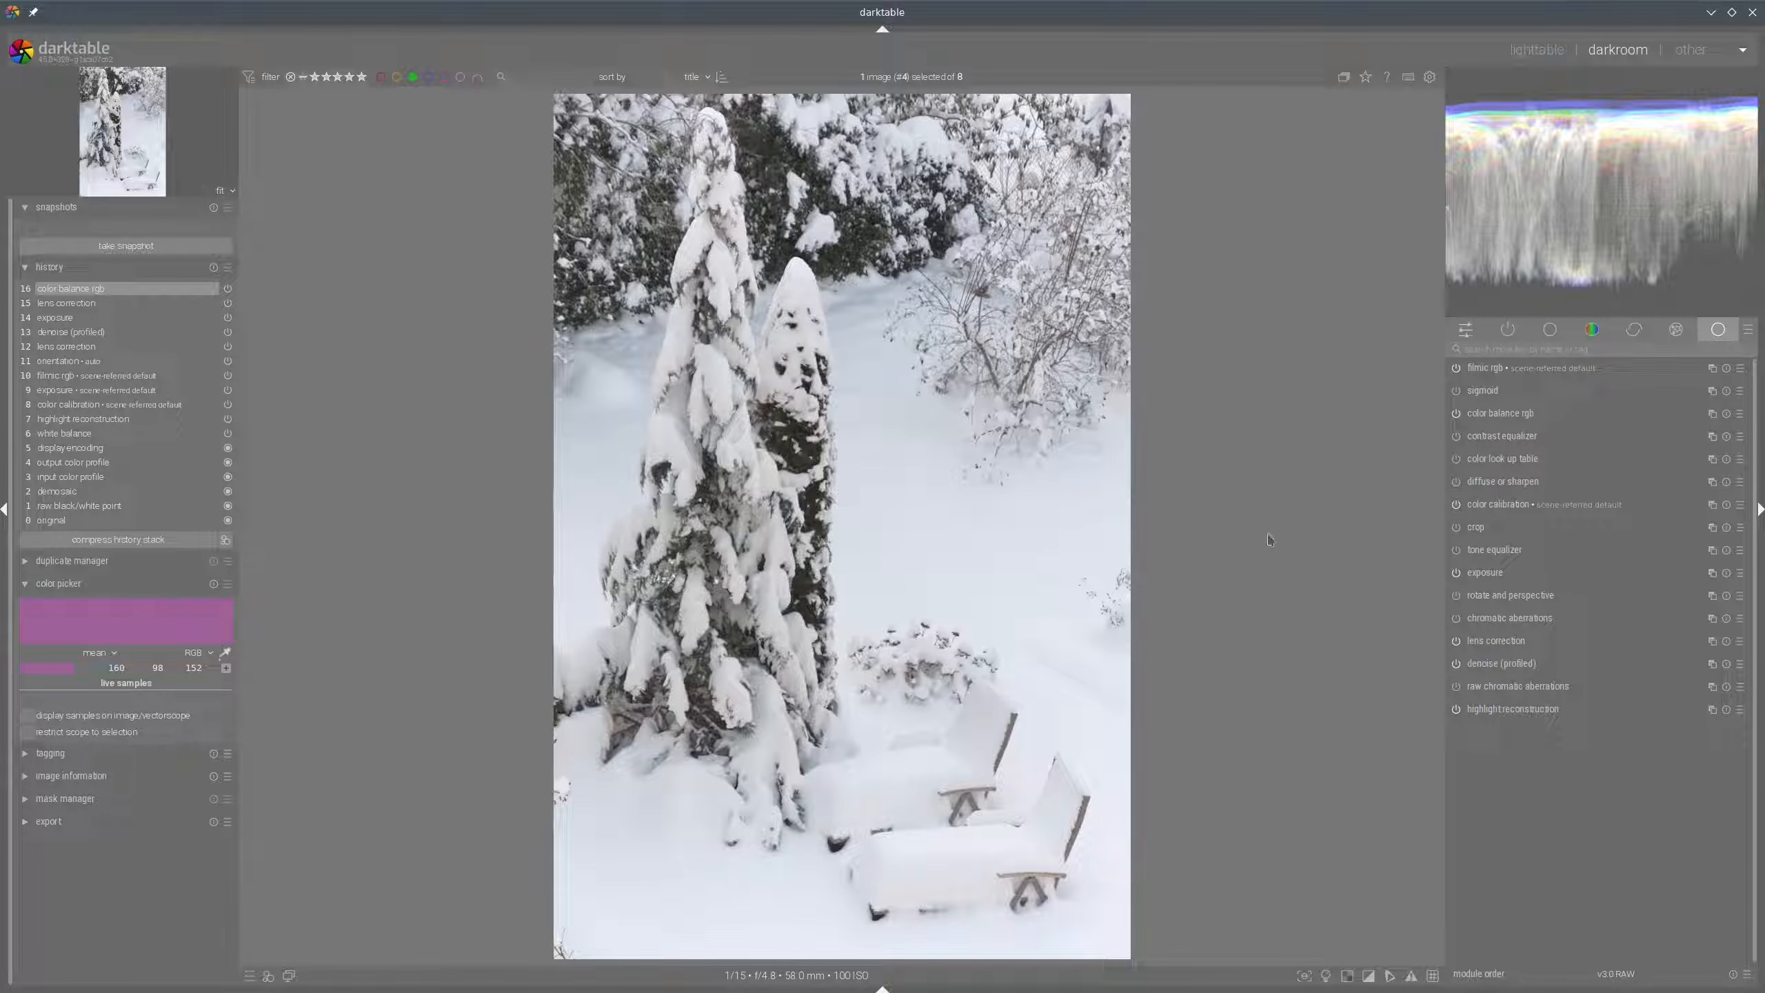
pyautogui.click(1494, 550)
pyautogui.click(1700, 551)
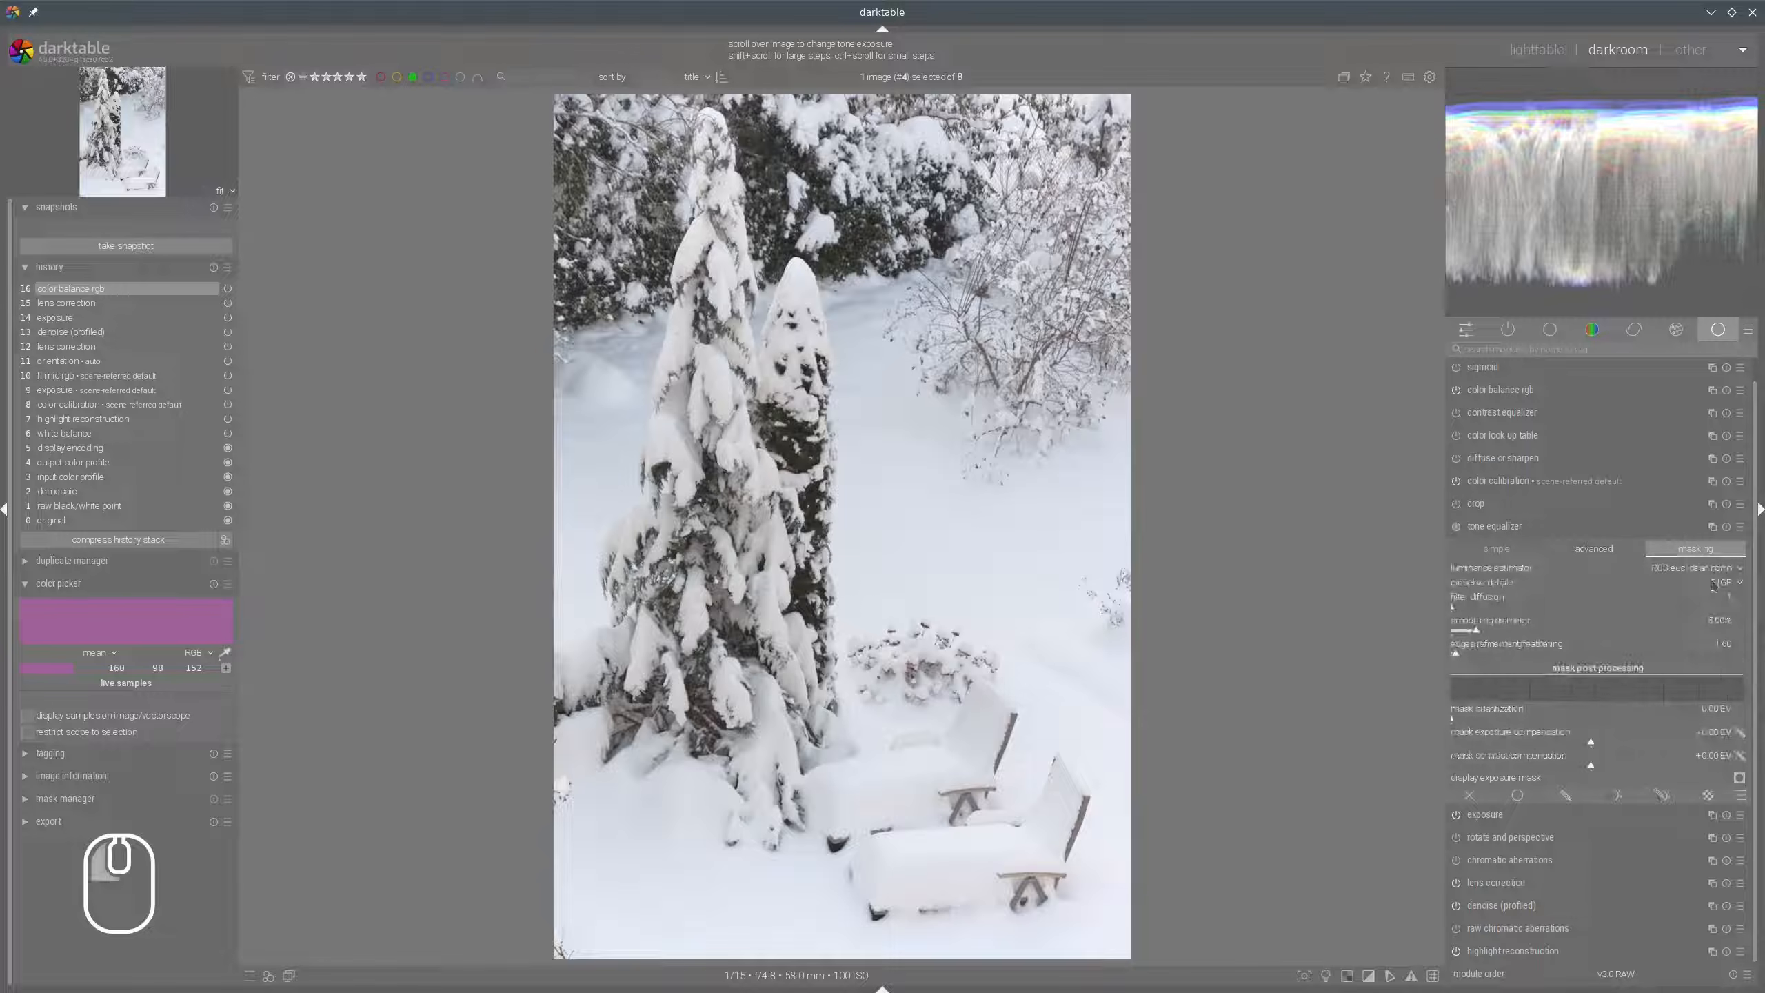
pyautogui.click(1740, 733)
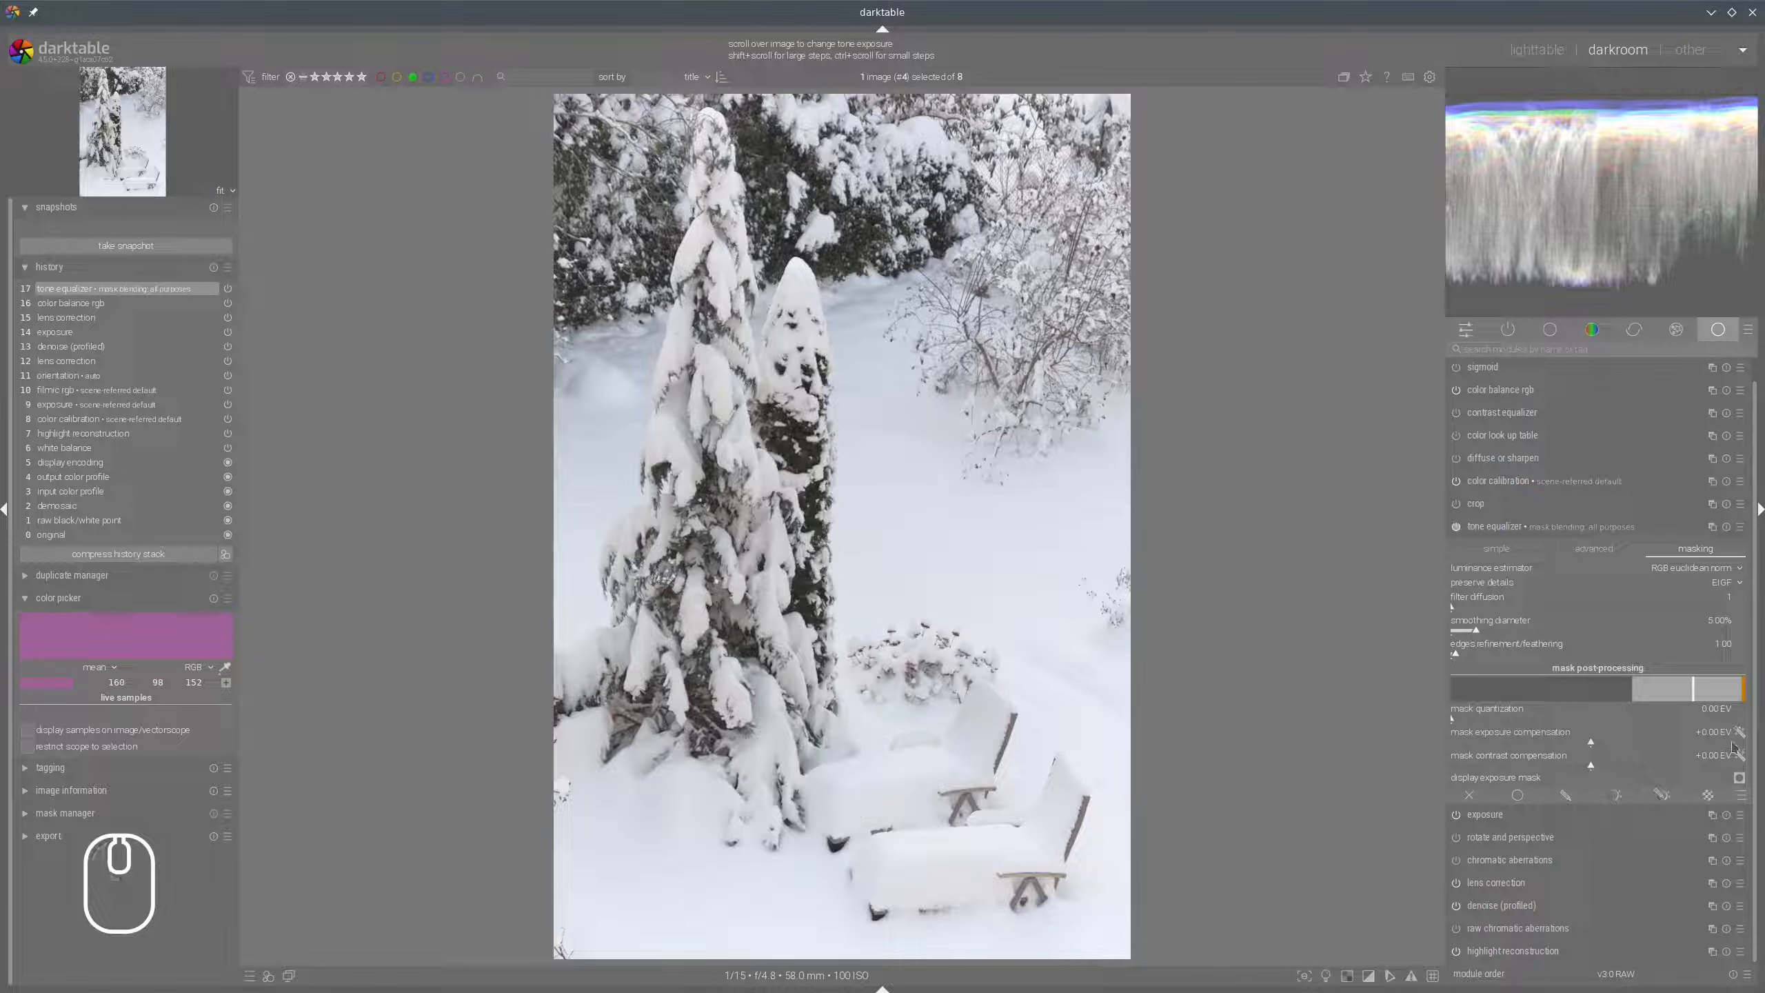
pyautogui.click(1594, 549)
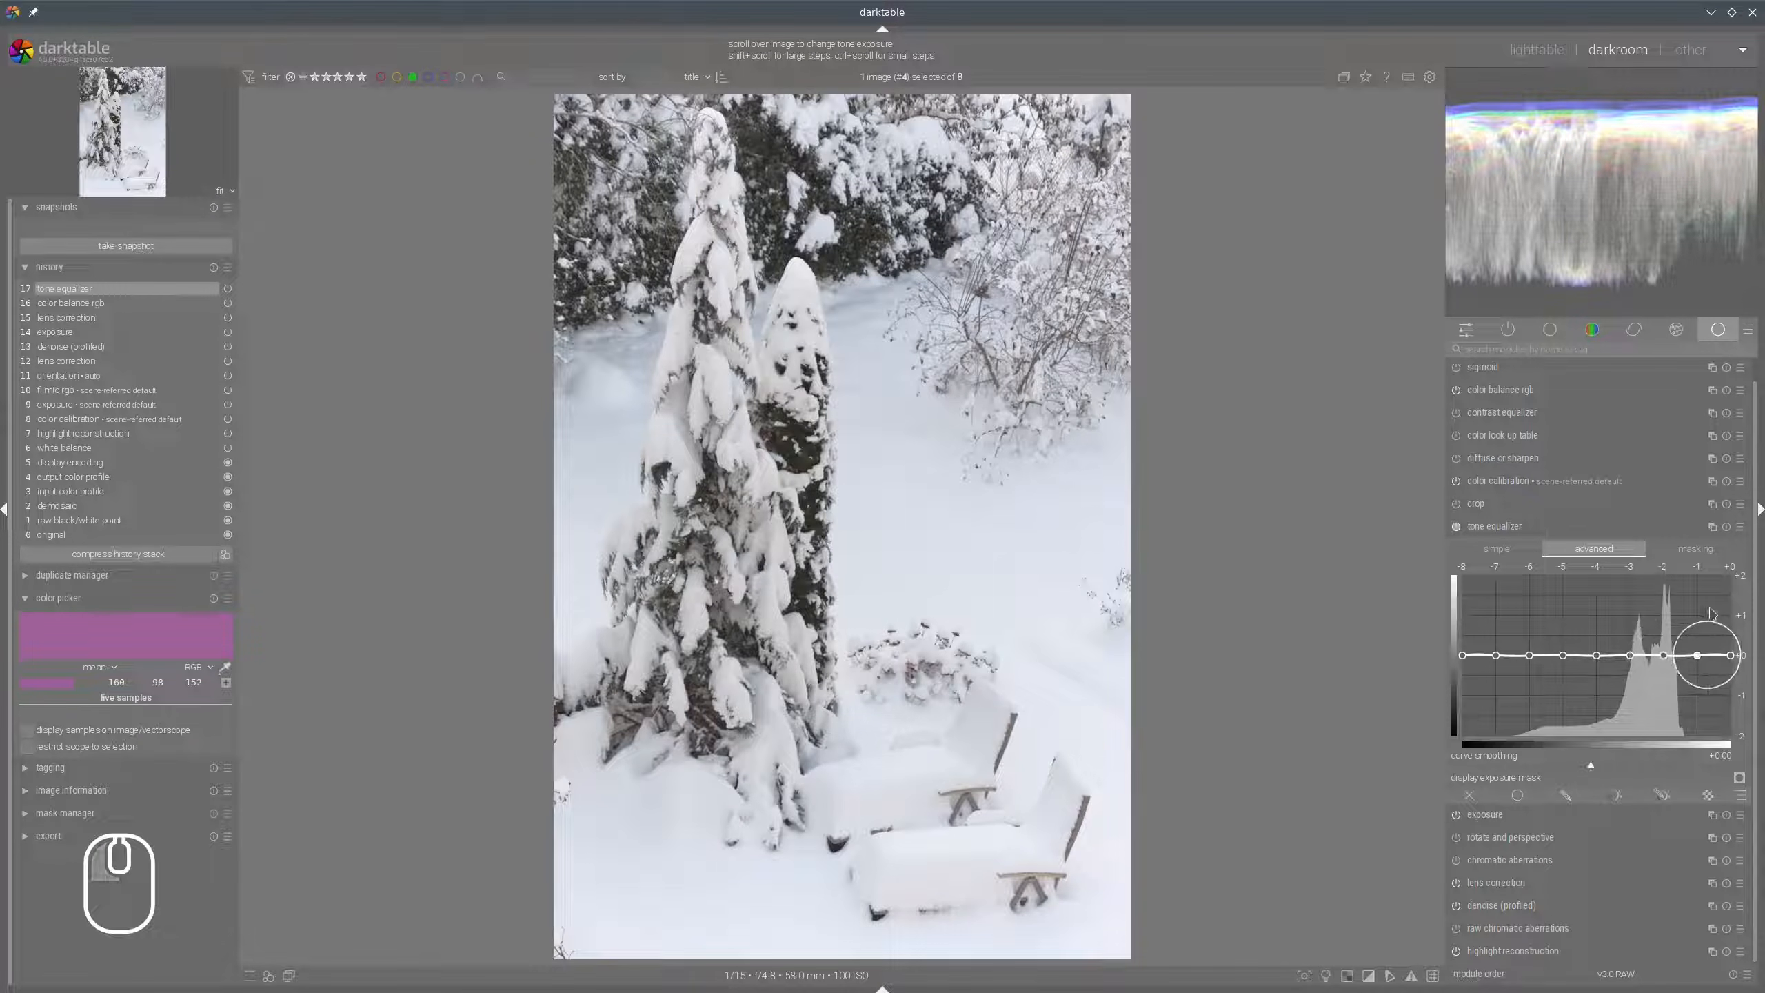
pyautogui.moveTo(1711, 619)
pyautogui.mouseDown()
pyautogui.moveTo(1698, 653)
pyautogui.moveTo(1637, 619)
pyautogui.moveTo(1723, 652)
pyautogui.mouseUp()
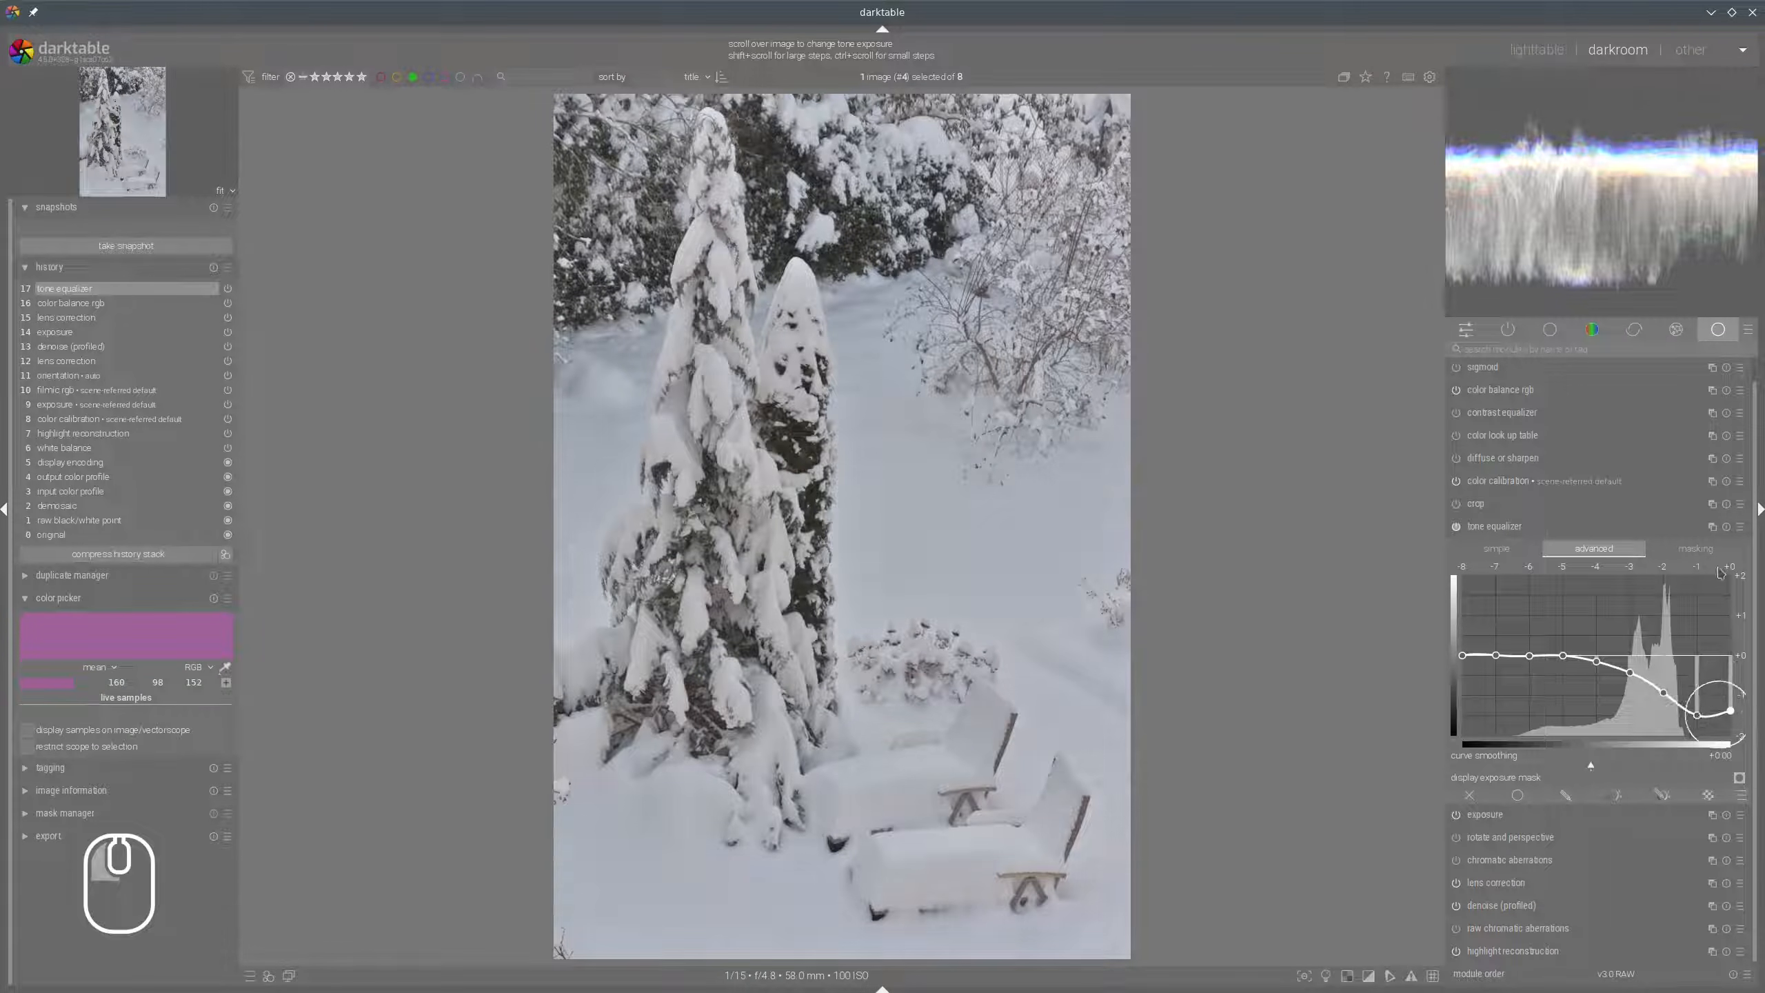
# Set the tone equalizer's edges refinement/feathering to about 12.61 and compare the photo with the module off and on.
pyautogui.click(1687, 556)
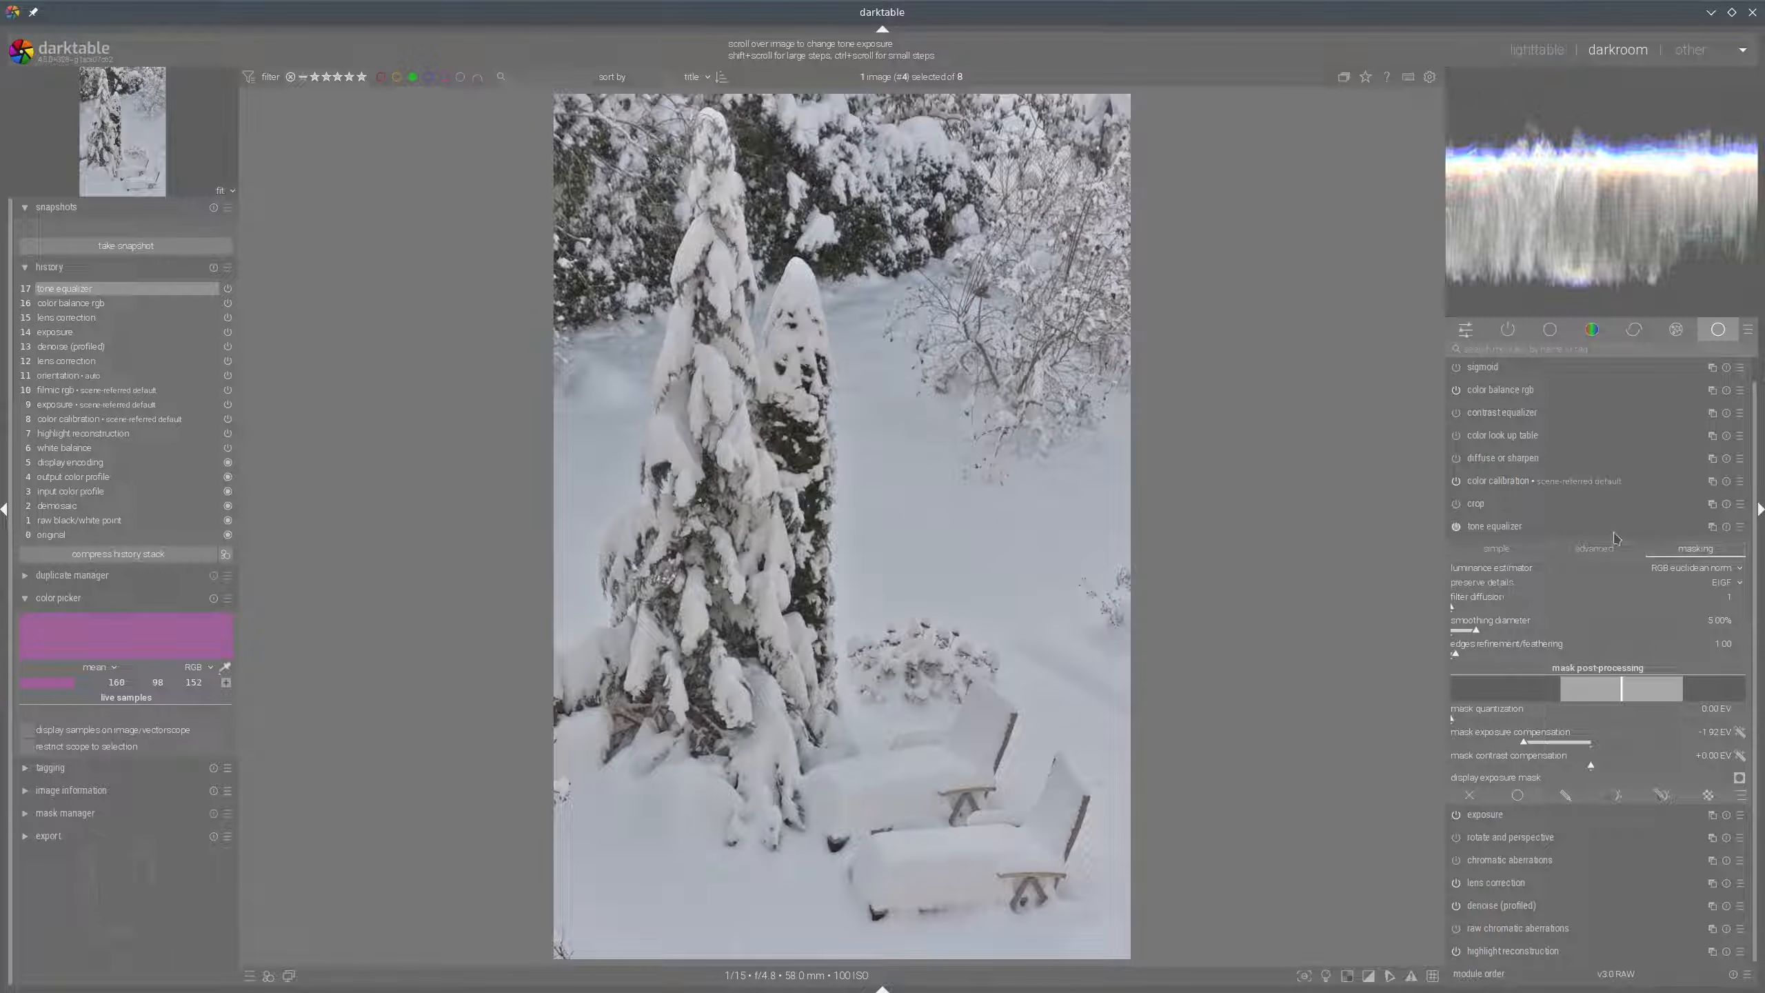
pyautogui.click(1515, 657)
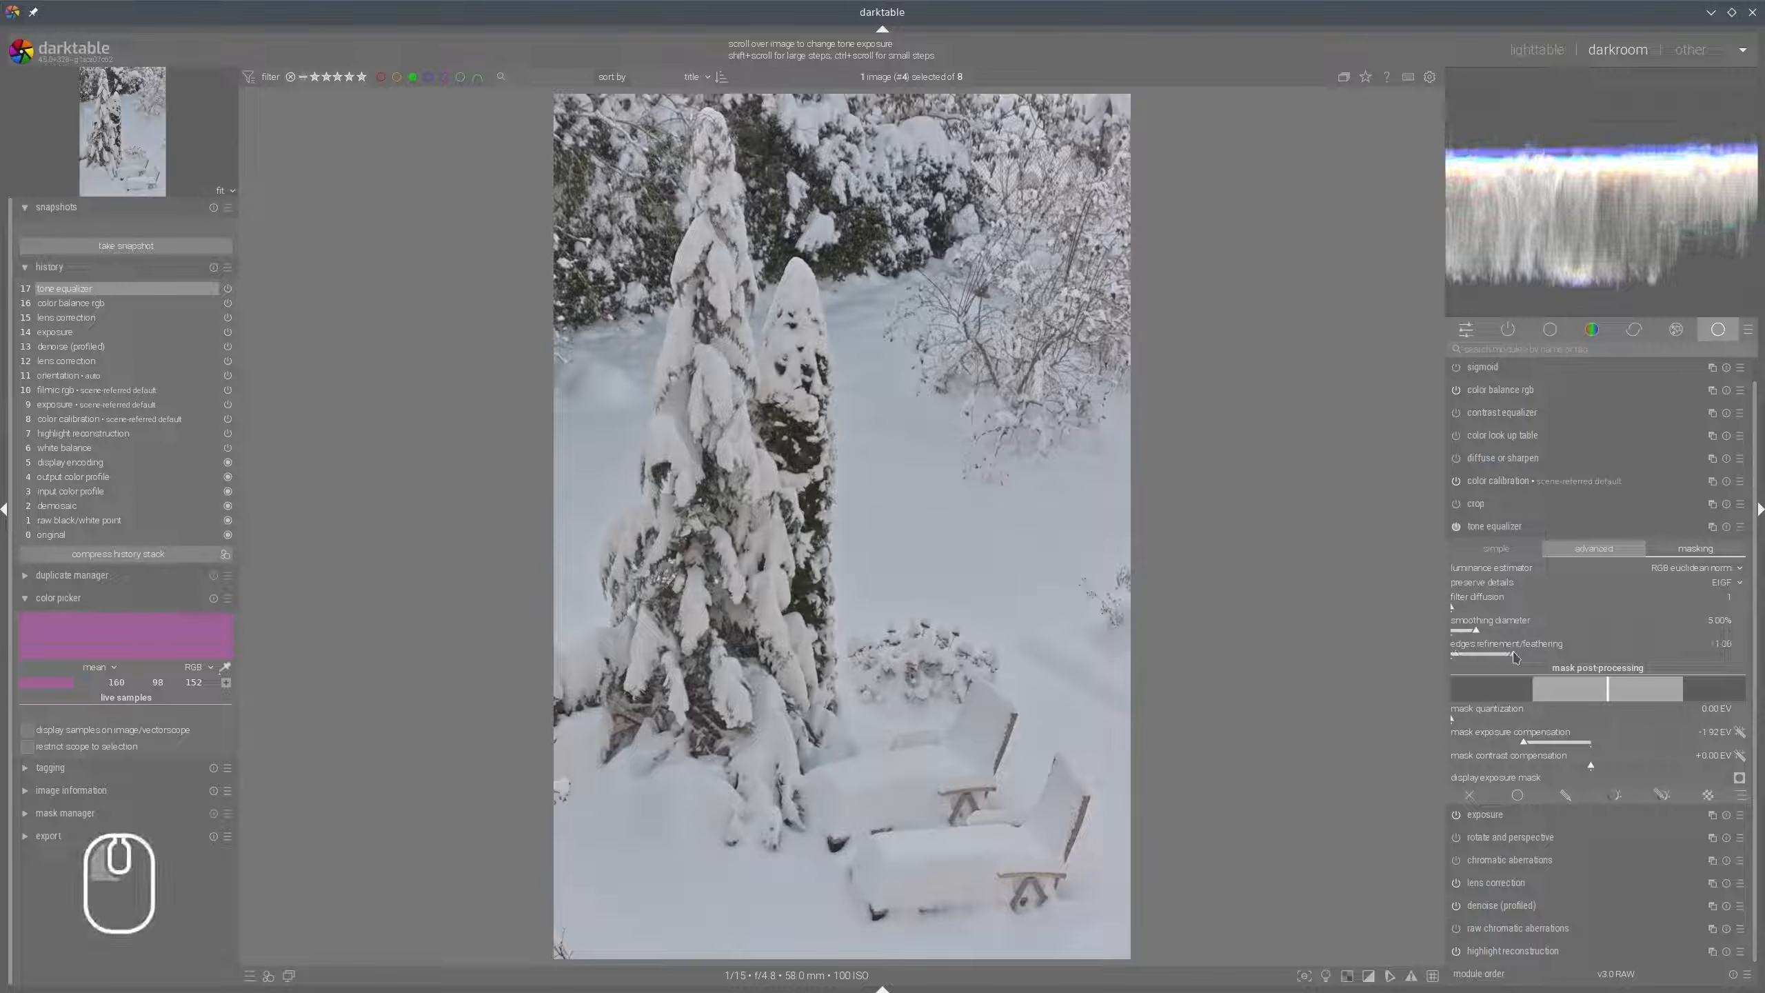
pyautogui.click(1520, 655)
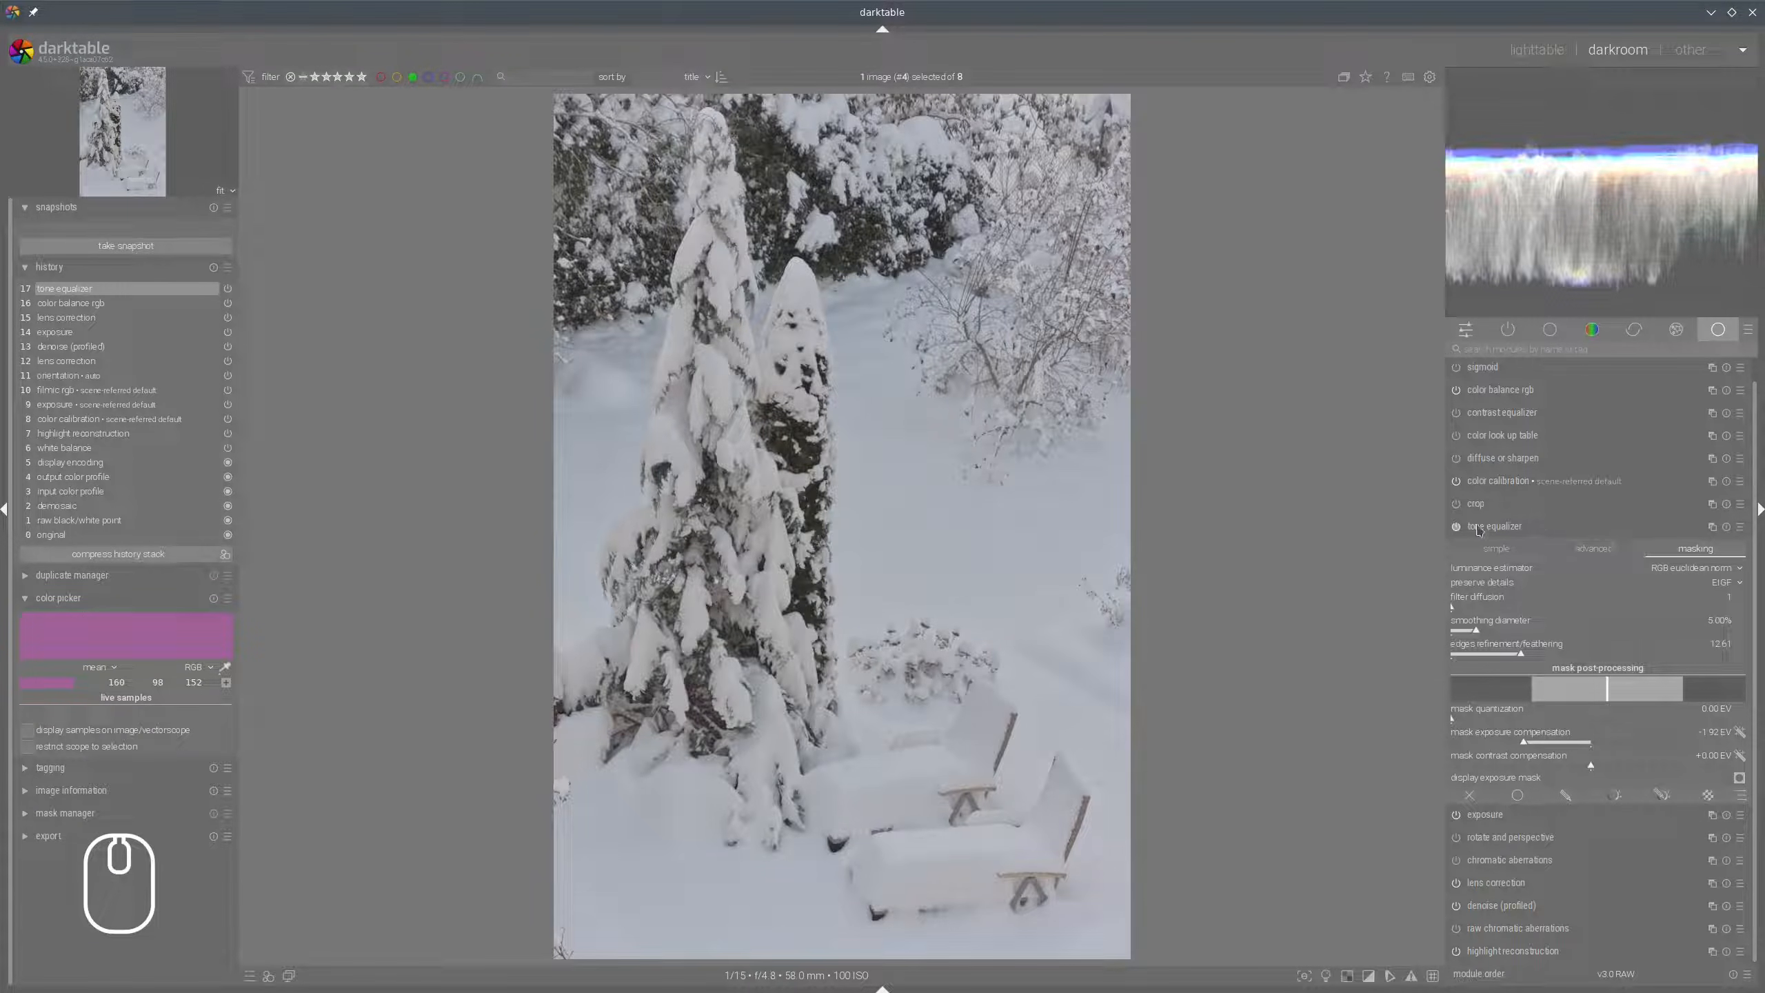
pyautogui.click(1456, 526)
pyautogui.click(1456, 526)
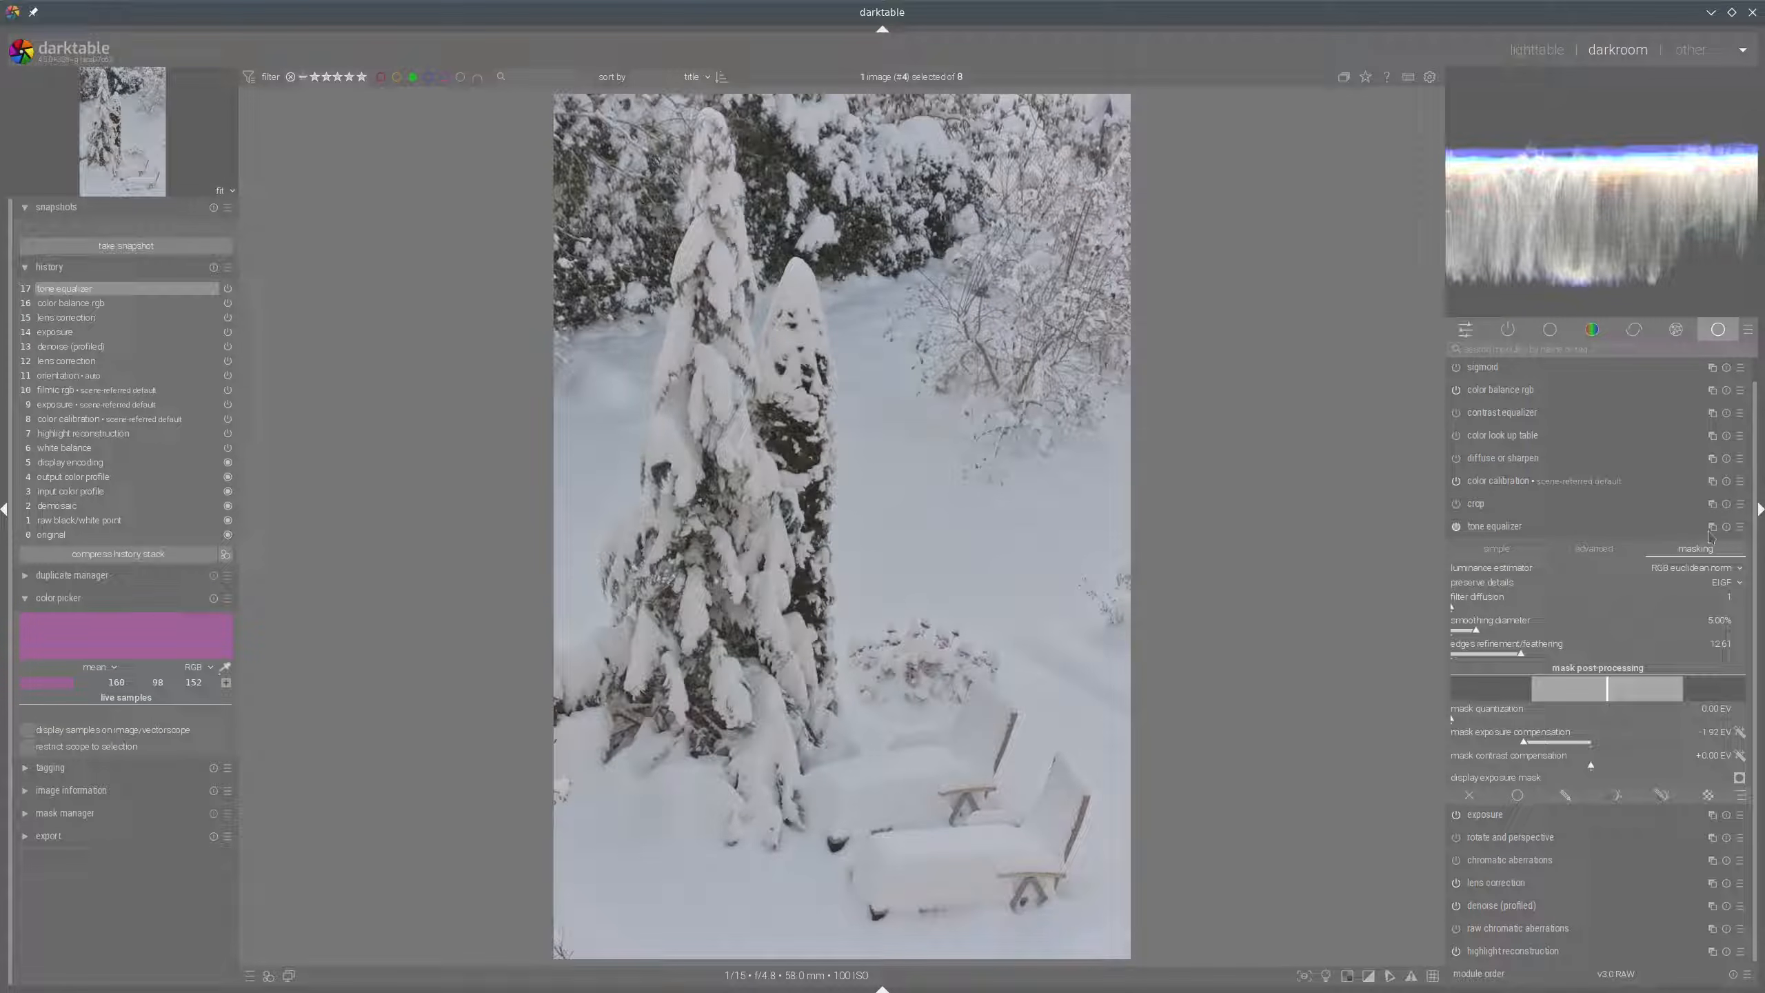
# Add a second tone equalizer instance and set its preserve details option to no.
pyautogui.click(1584, 534)
pyautogui.click(1692, 533)
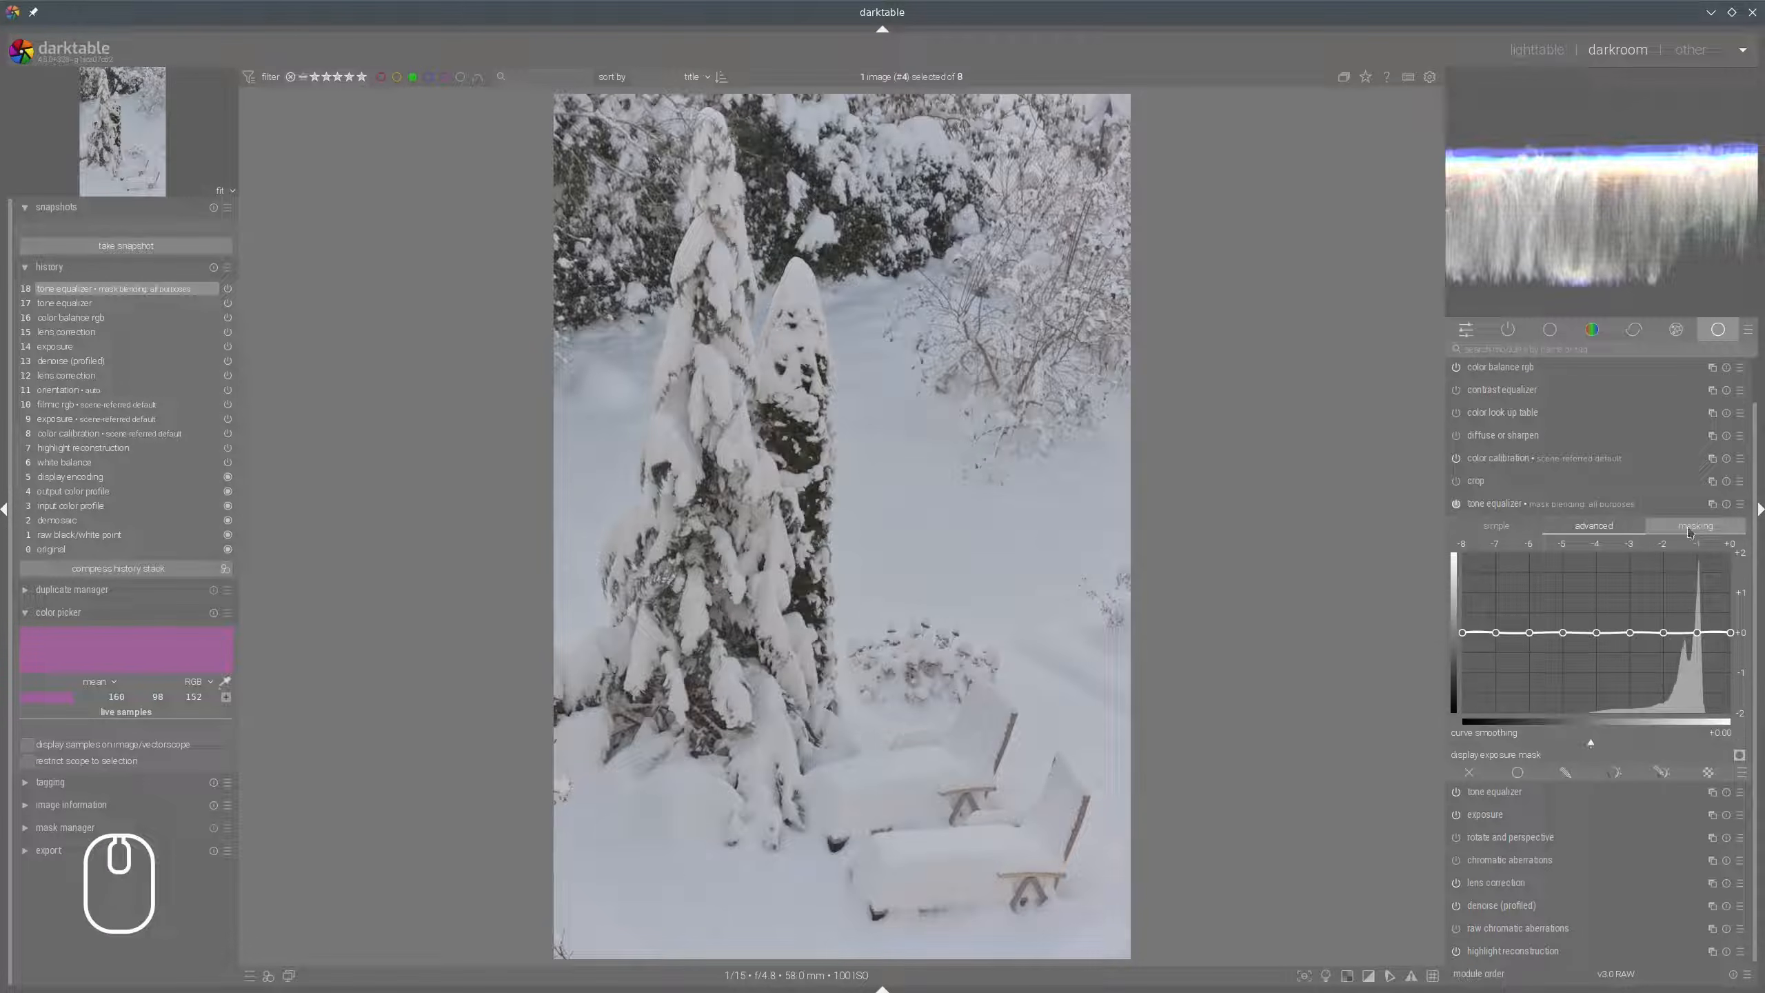
pyautogui.click(1690, 532)
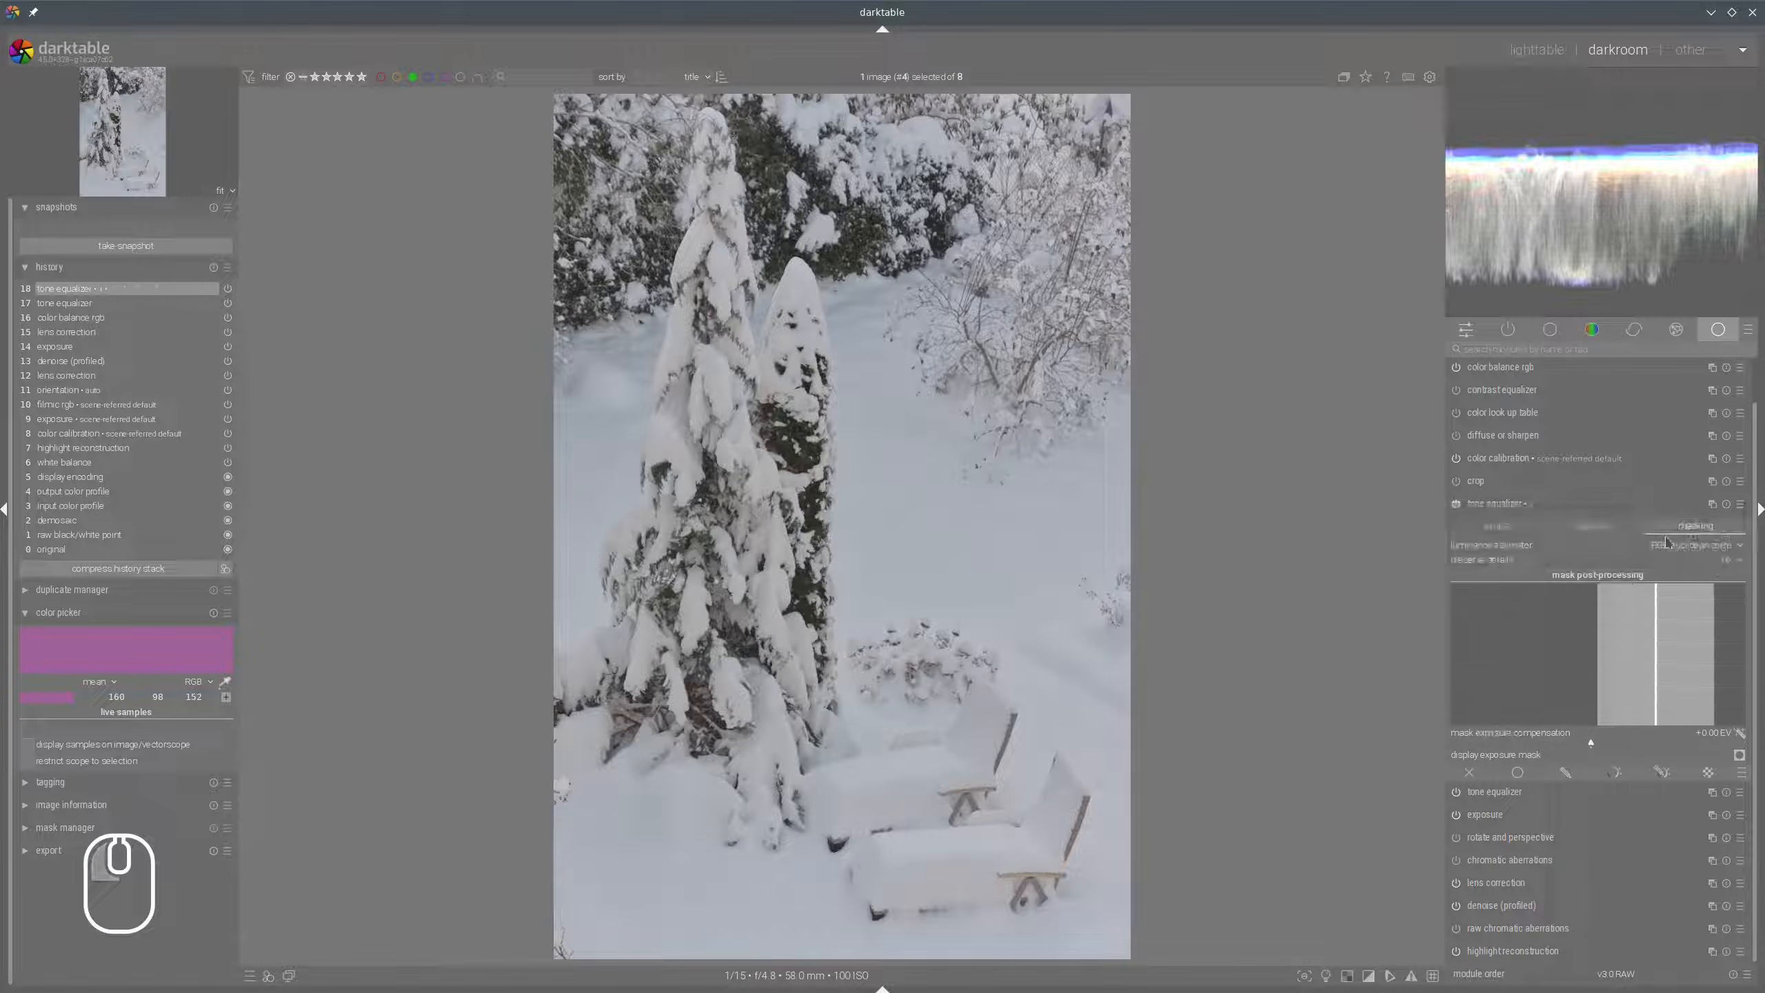
pyautogui.click(1594, 525)
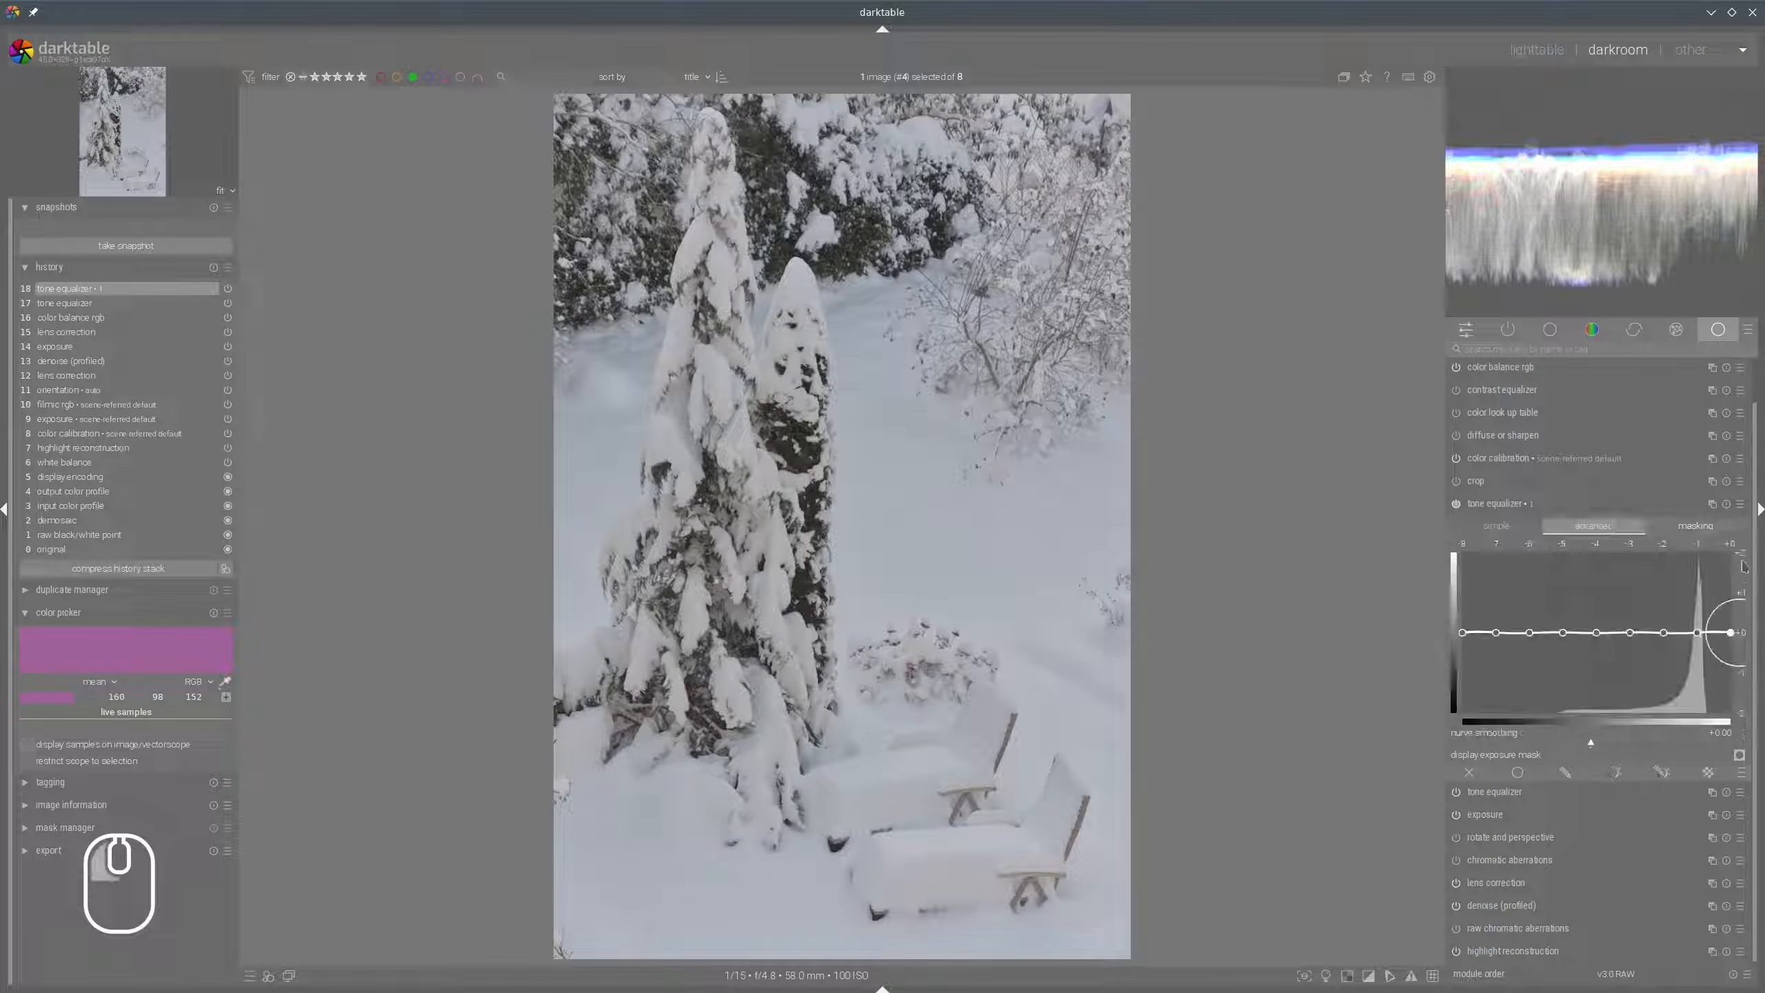
# Lower the second tone equalizer's mask exposure compensation and raise its curve around -1 EV to about +2 EV.
pyautogui.click(1702, 529)
pyautogui.moveTo(1589, 741); pyautogui.dragTo(1521, 743)
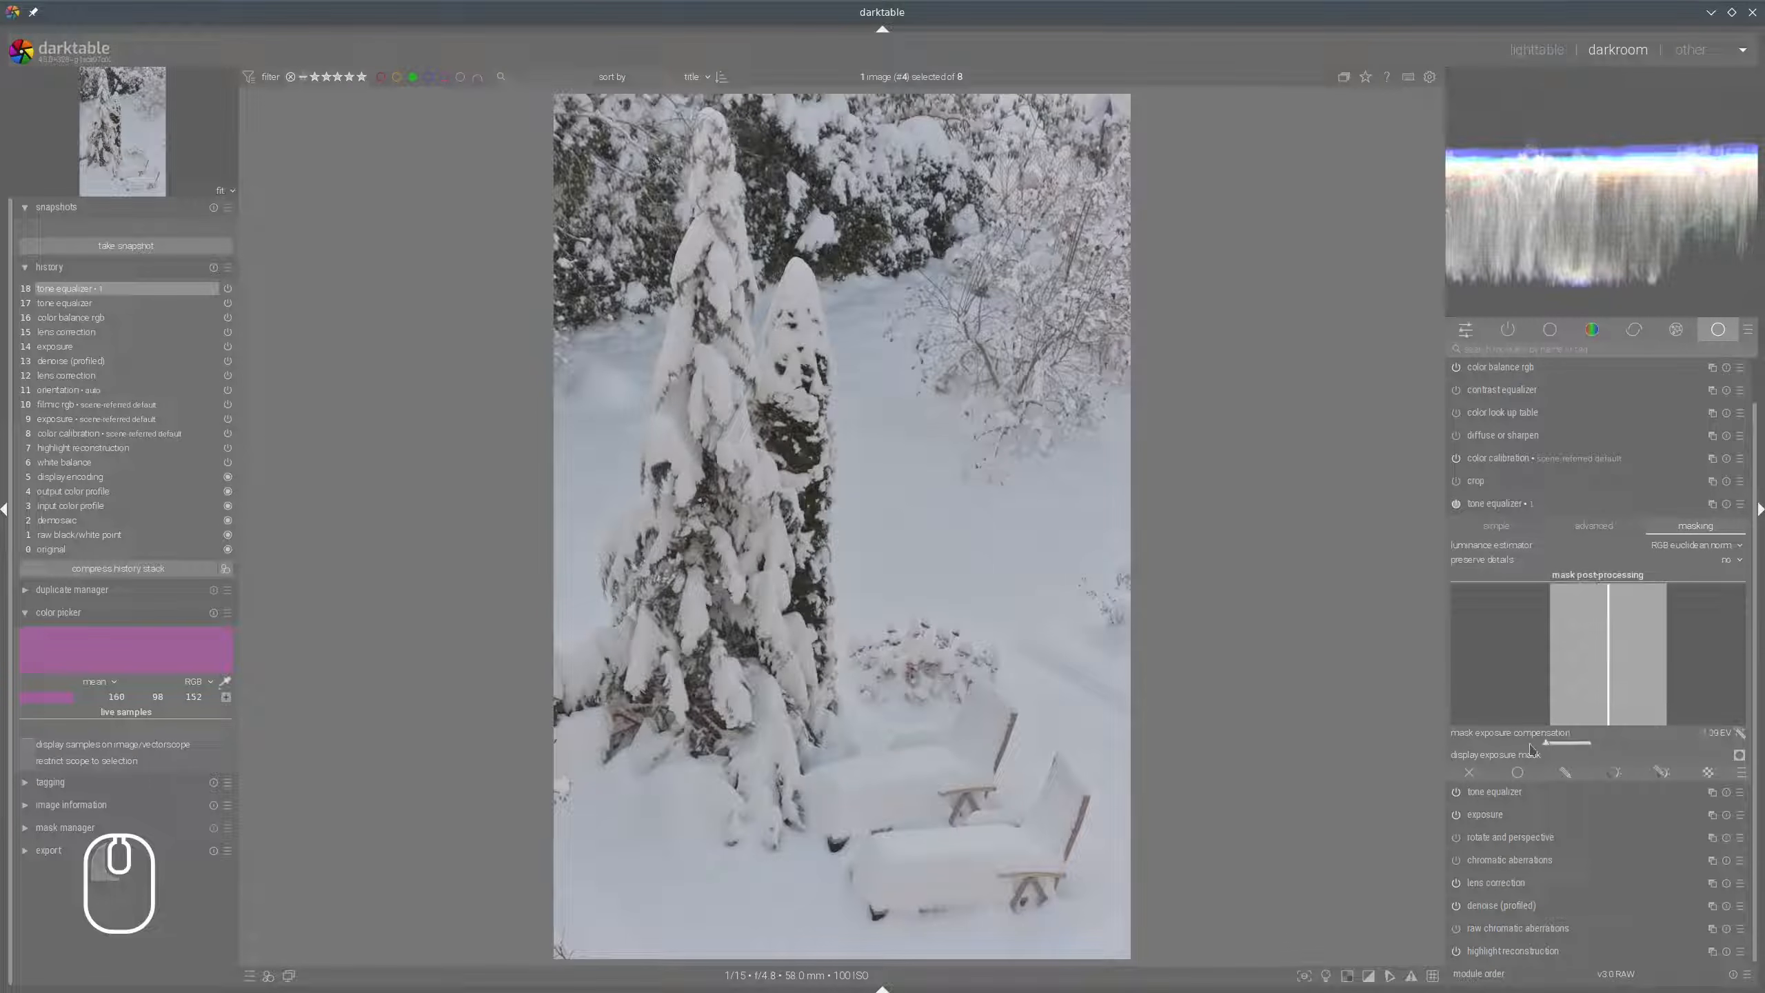
pyautogui.click(1594, 526)
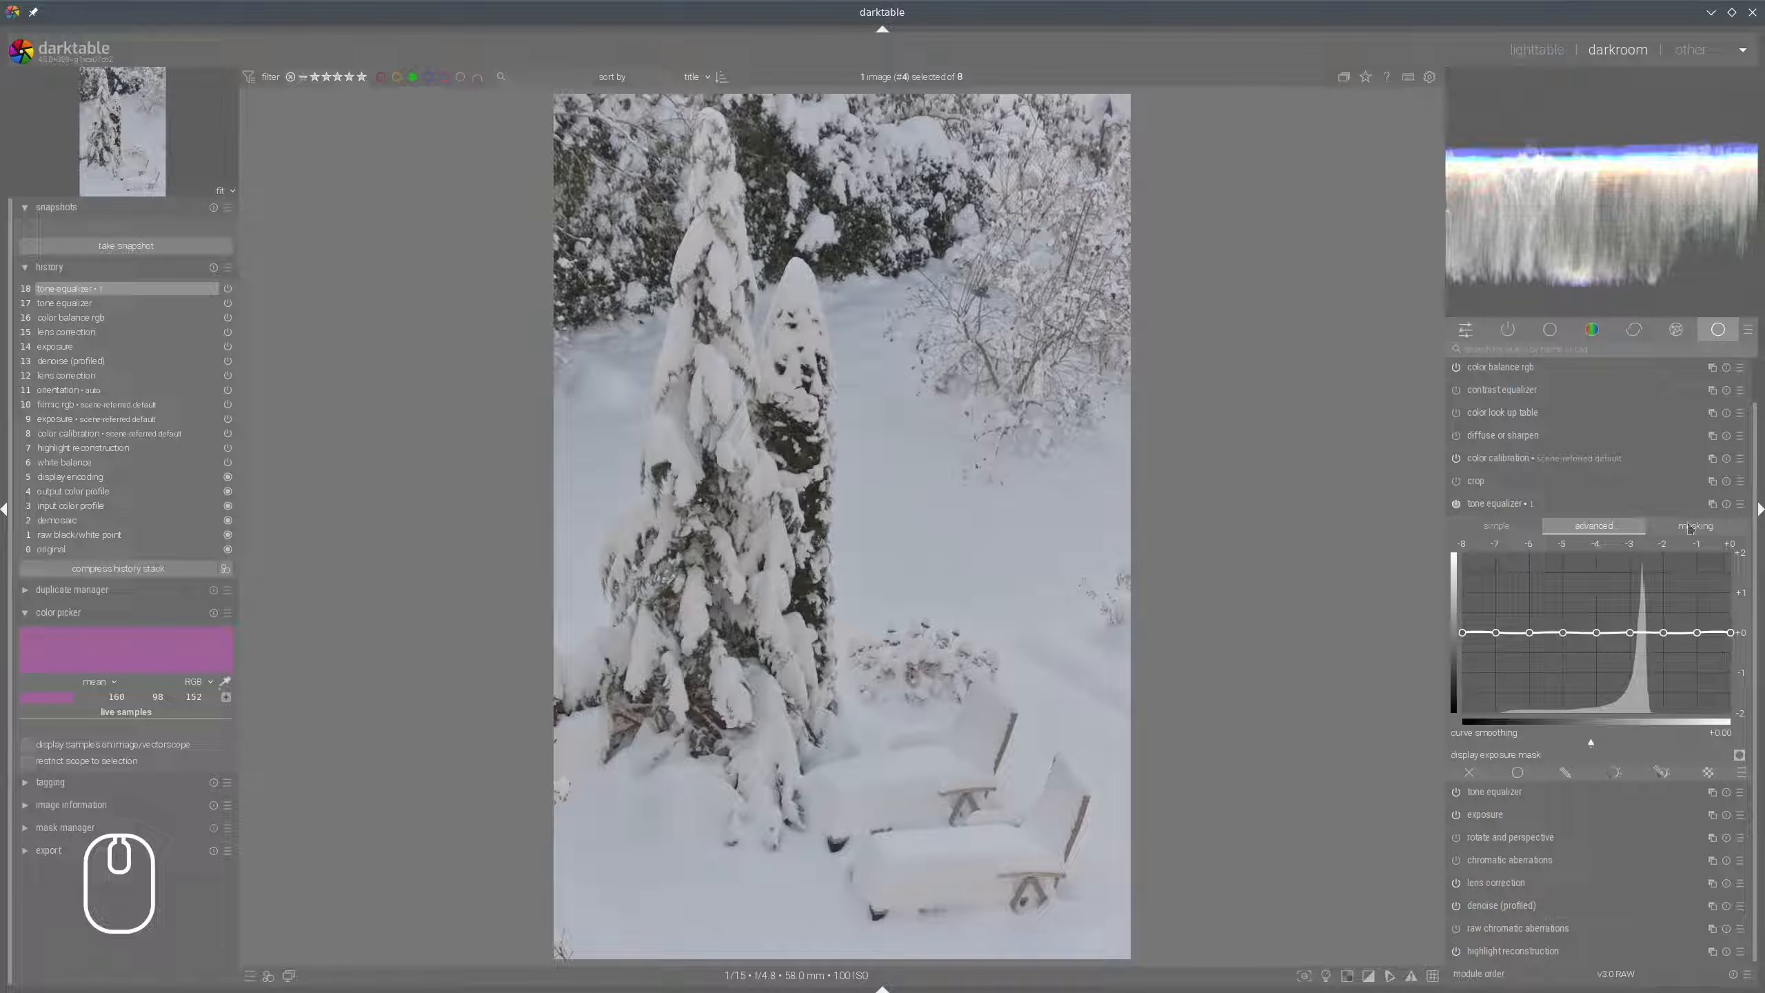
pyautogui.moveTo(1702, 630); pyautogui.dragTo(1666, 587)
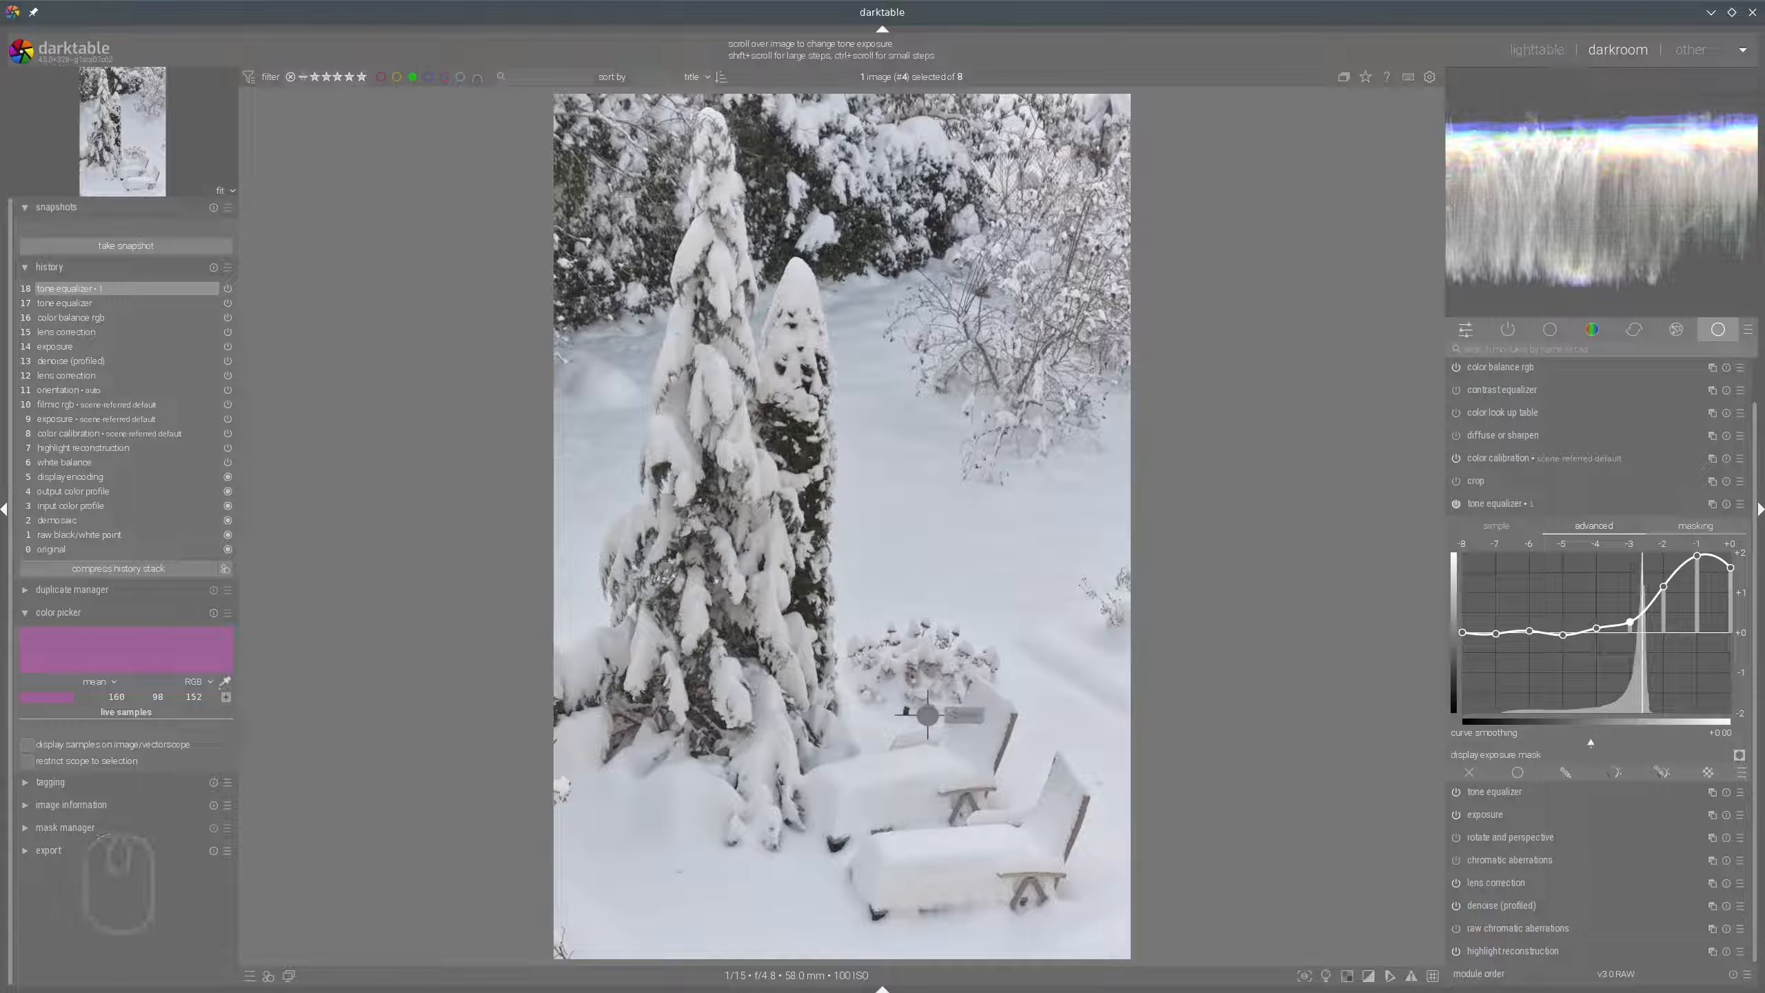
# Raise the perceptual brilliance of the highlights in the color balance rgb module to about +73%.
pyautogui.click(1498, 504)
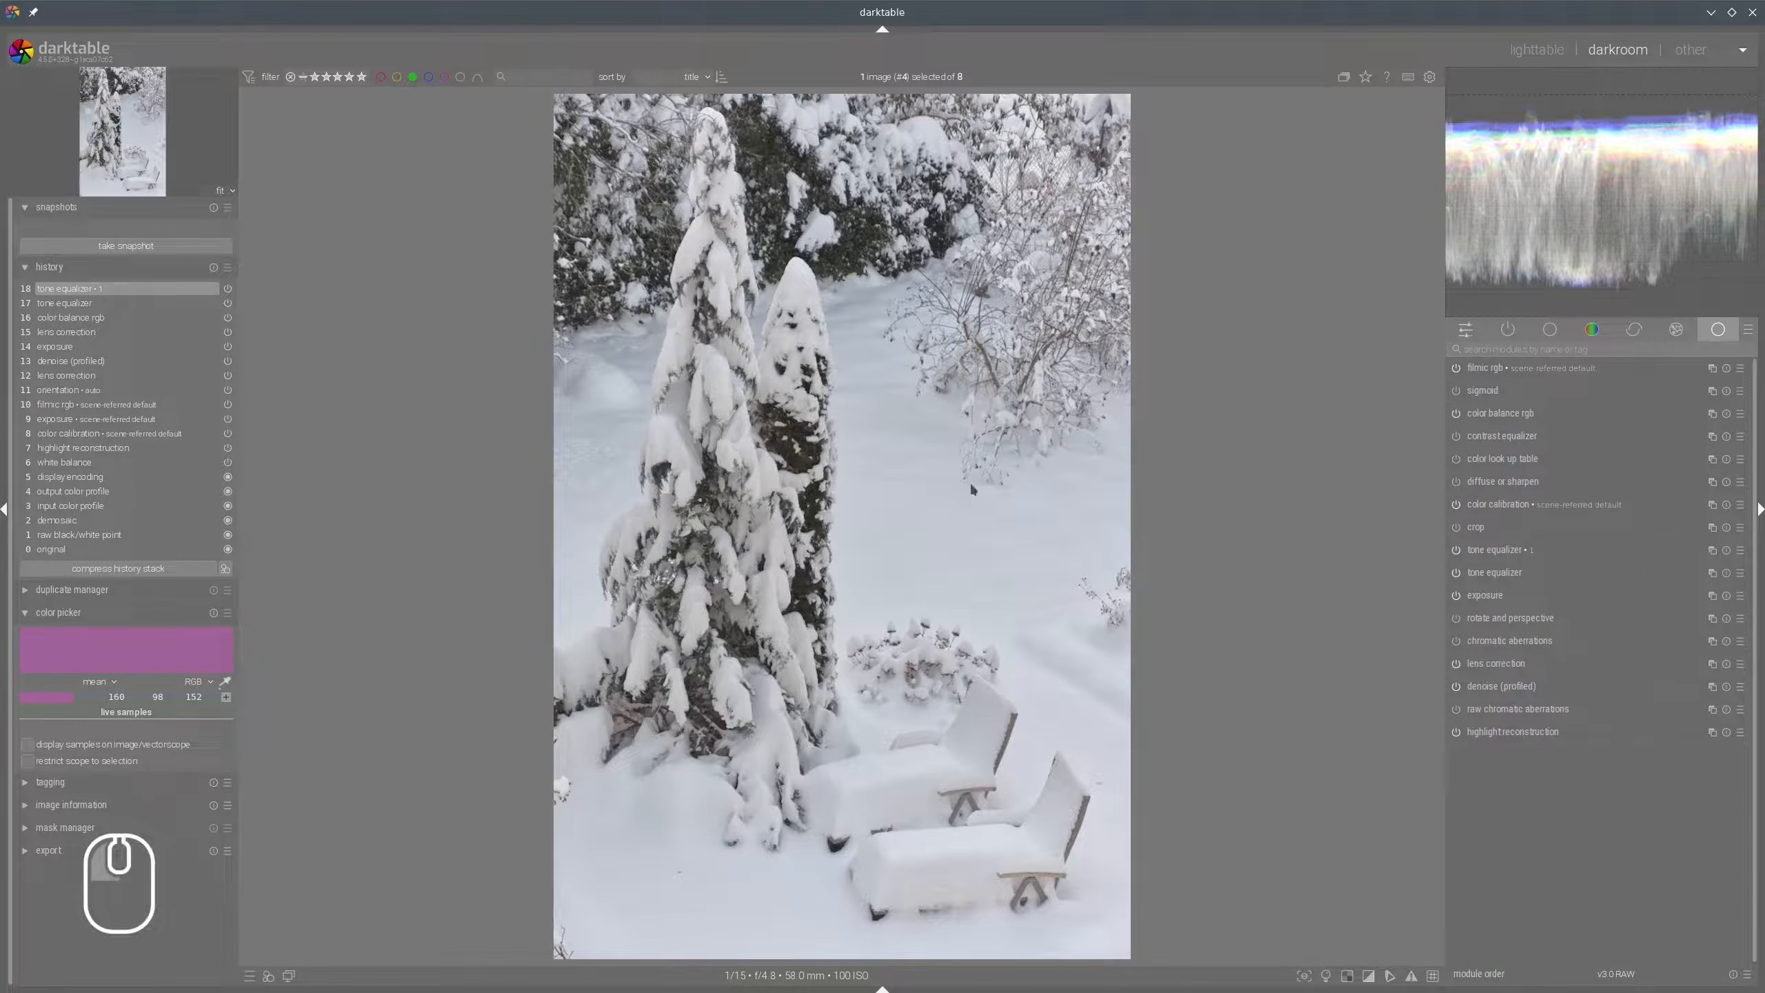
pyautogui.click(1488, 415)
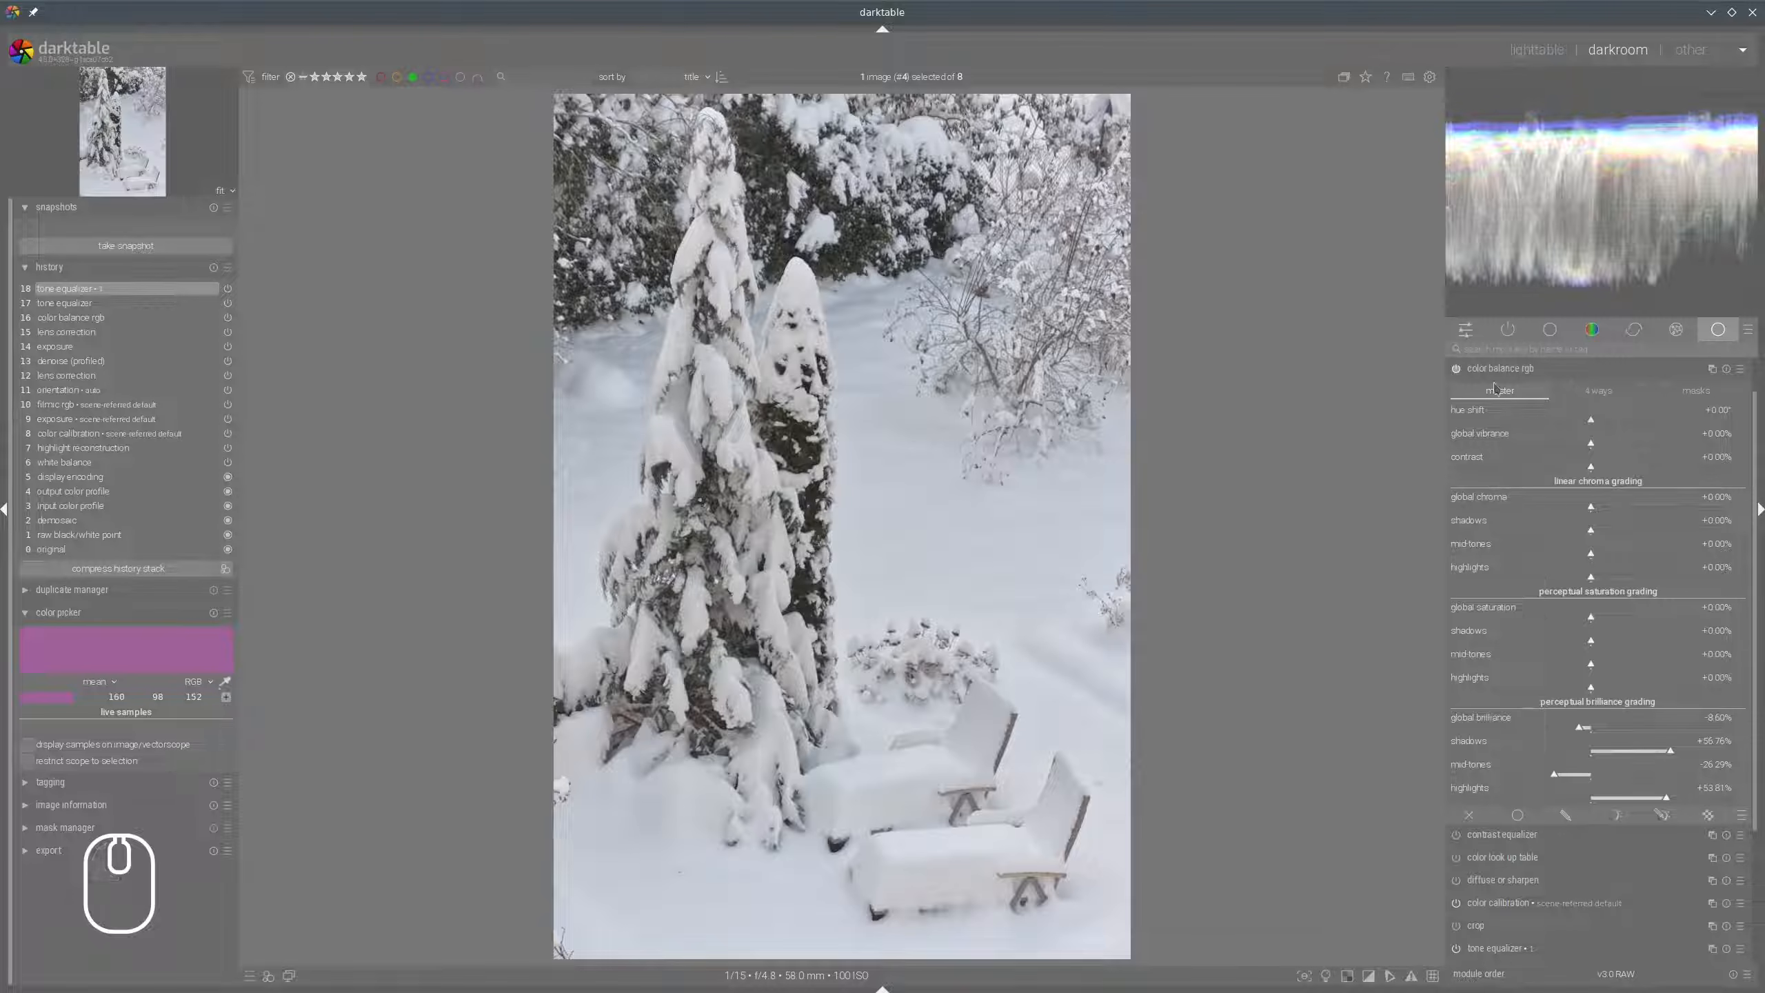
pyautogui.moveTo(1680, 788); pyautogui.dragTo(1686, 800)
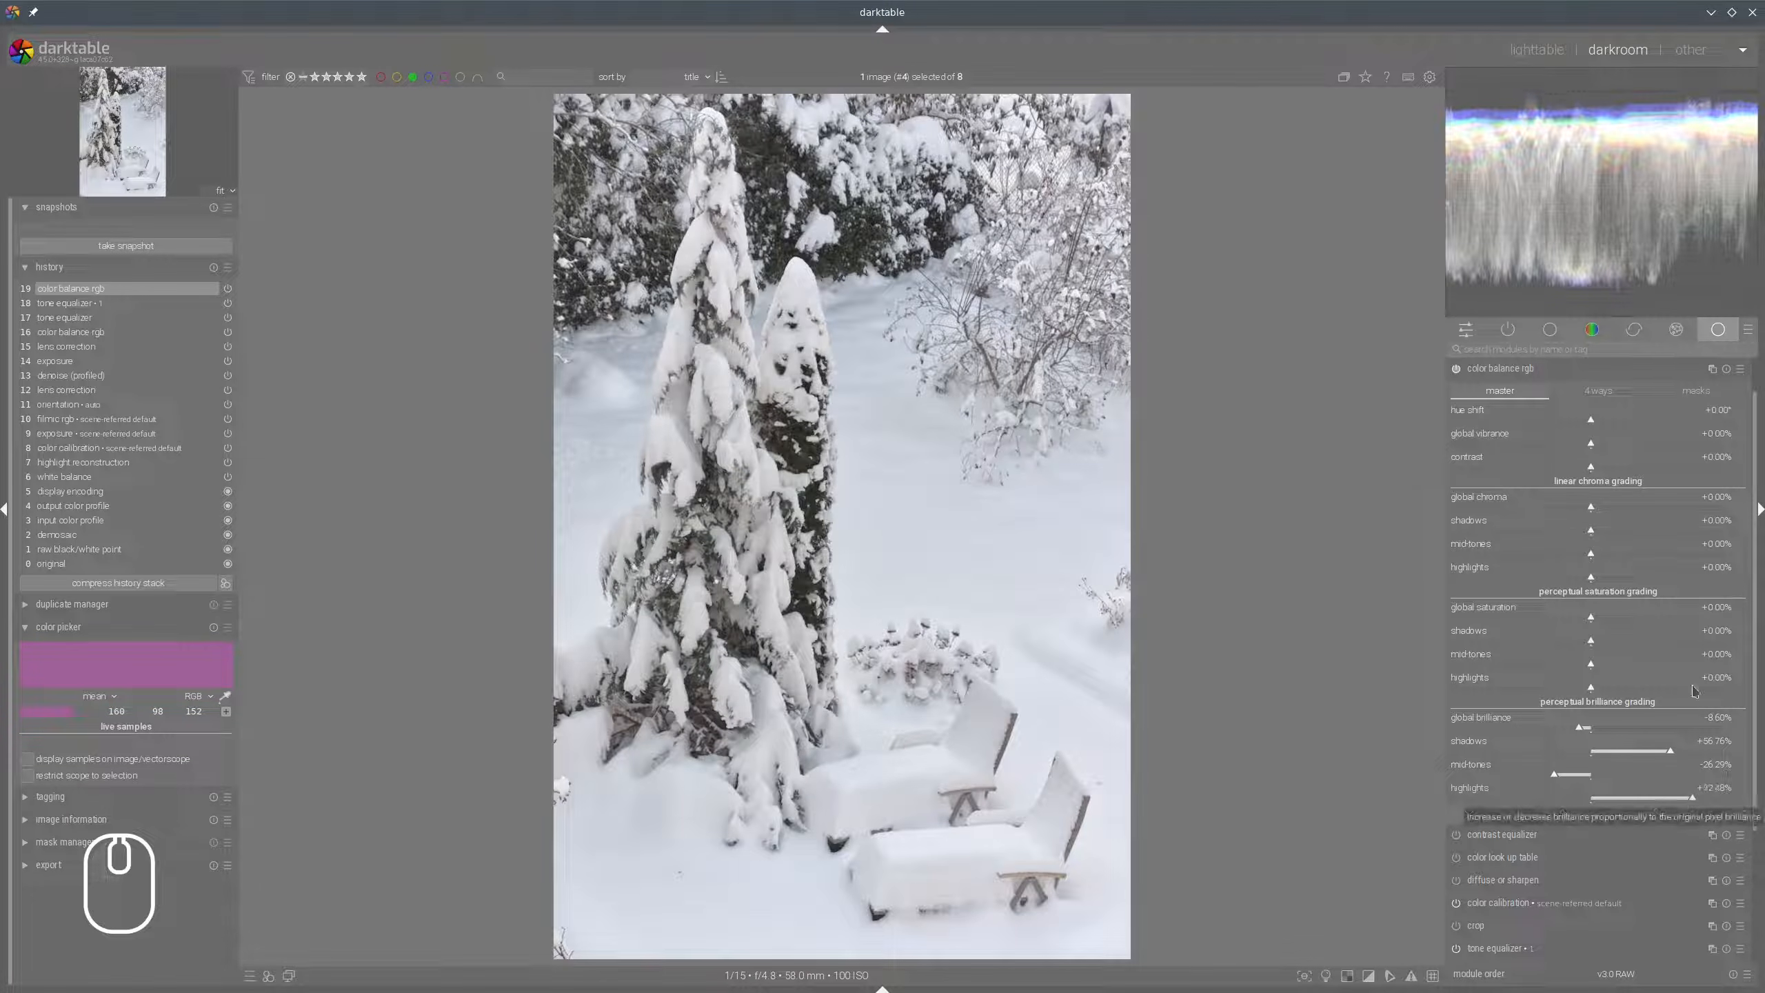
pyautogui.click(1492, 376)
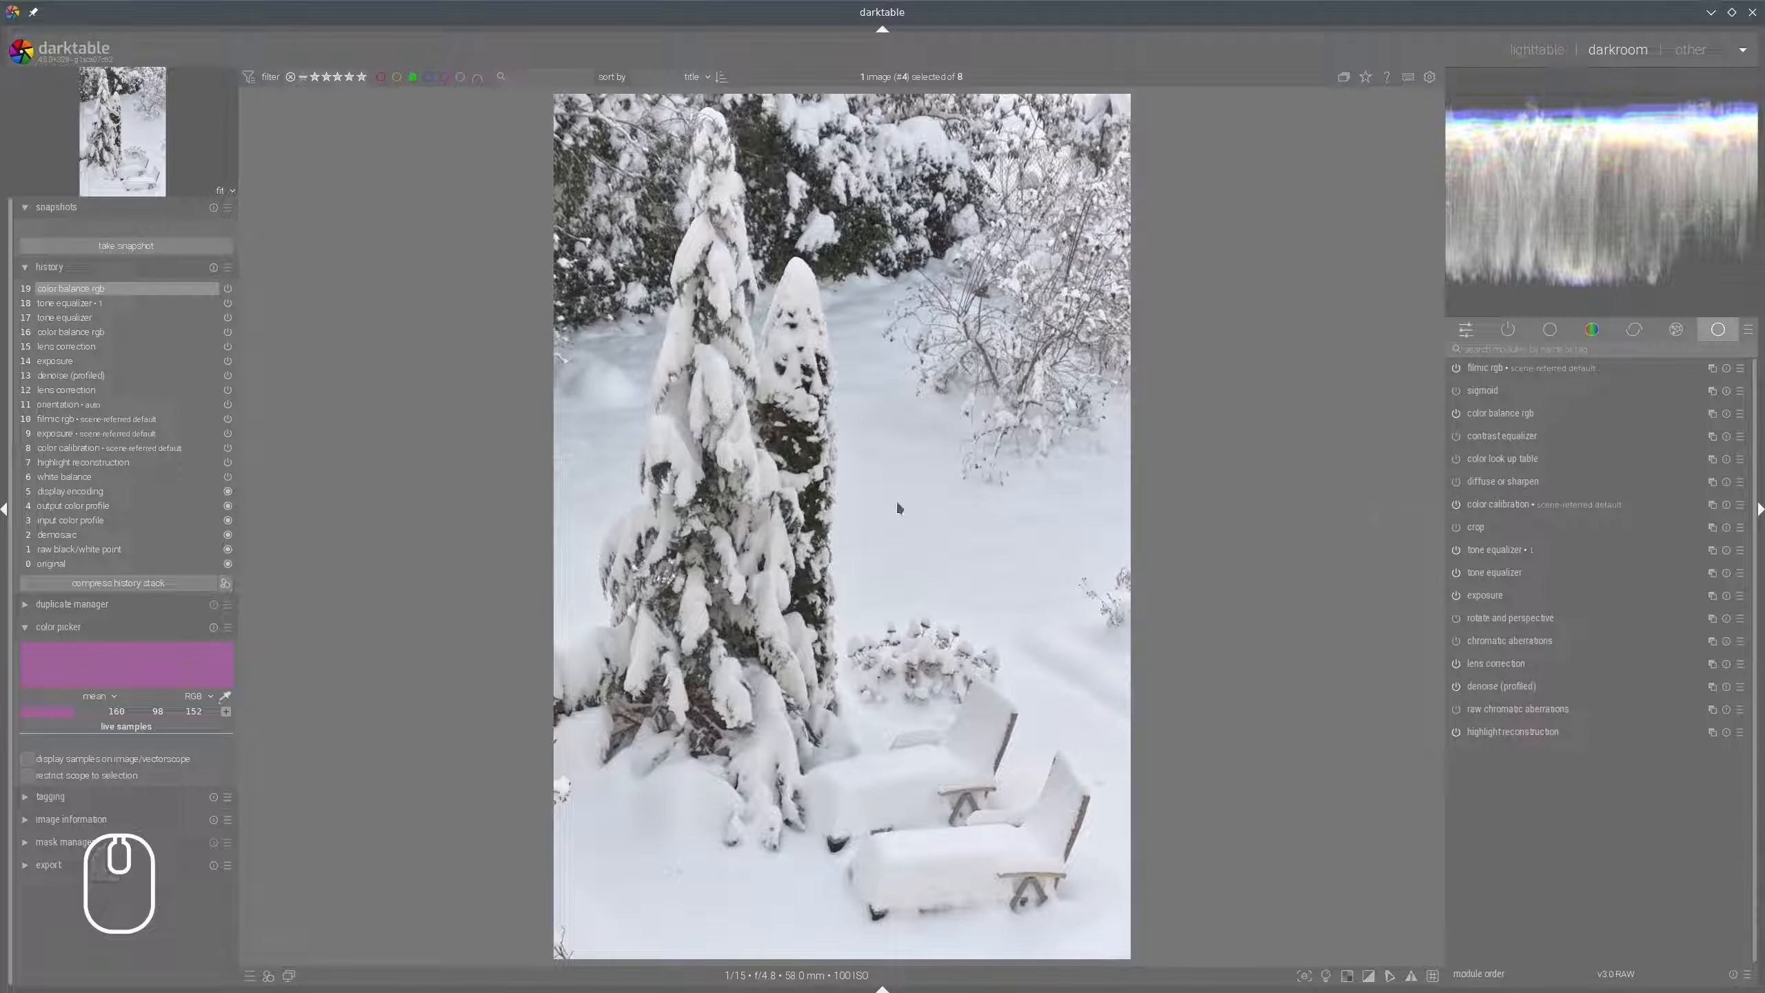
# Take a snapshot of history step 16, before both tone equalizers, and return to the latest history step.
pyautogui.click(124, 332)
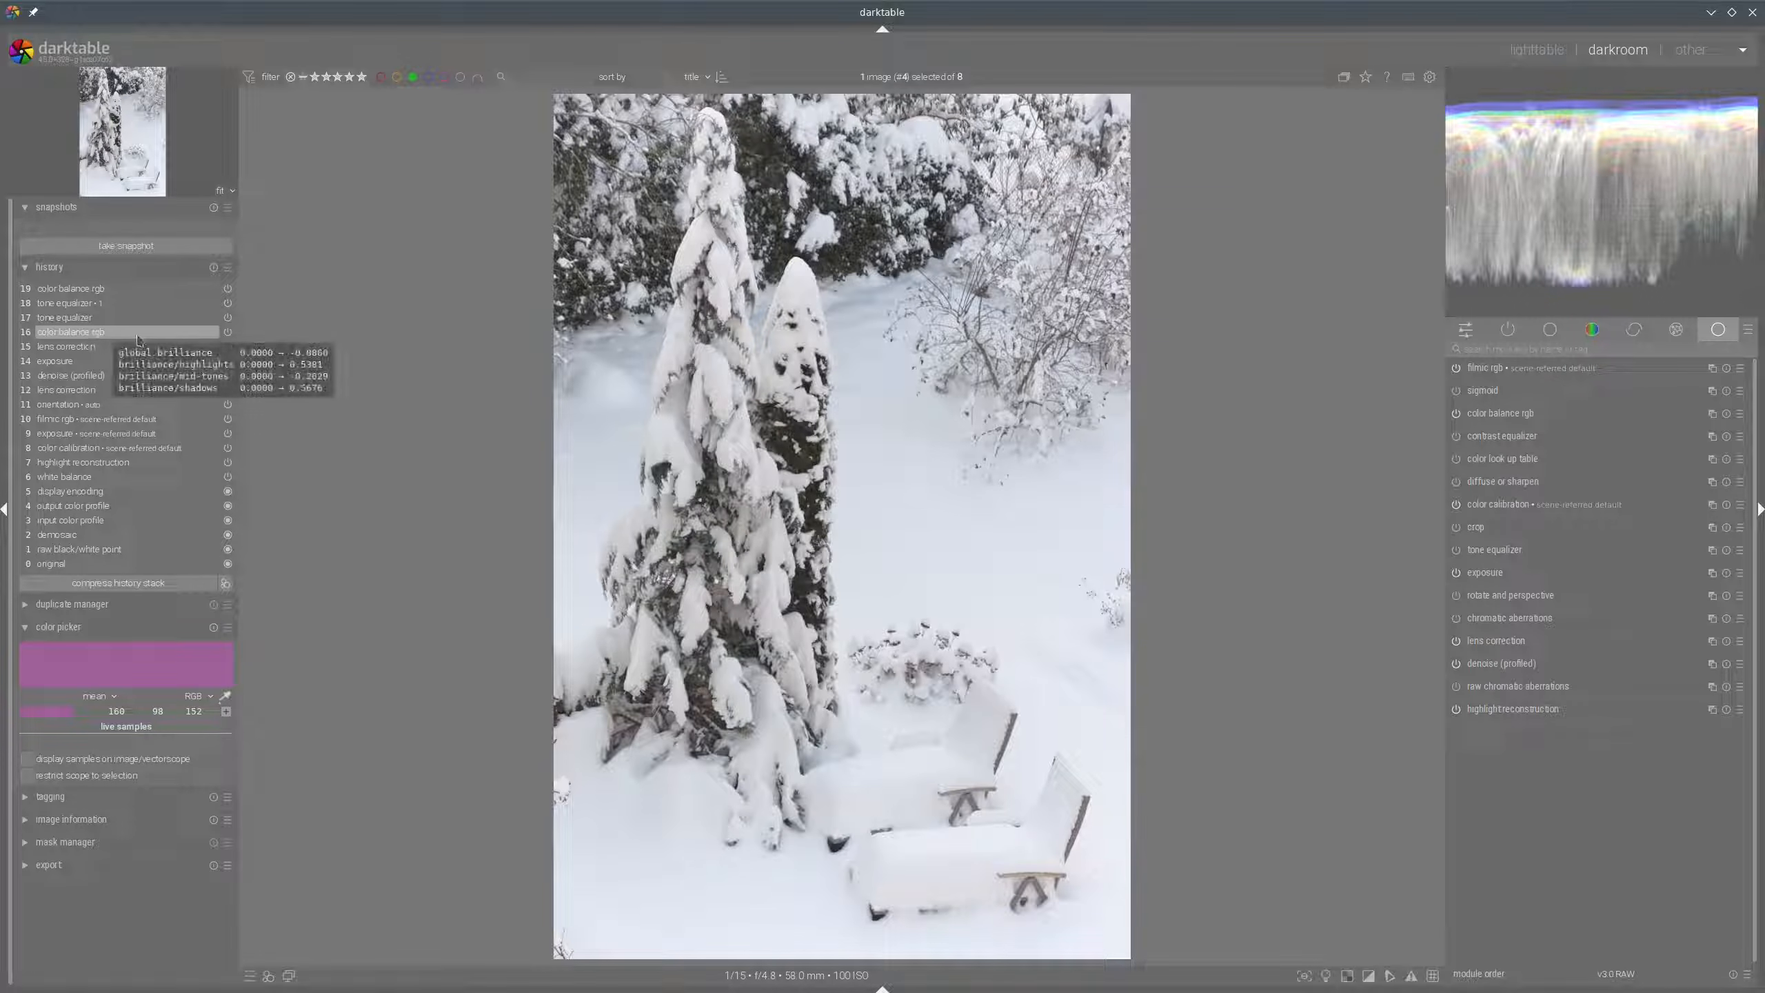
pyautogui.click(119, 246)
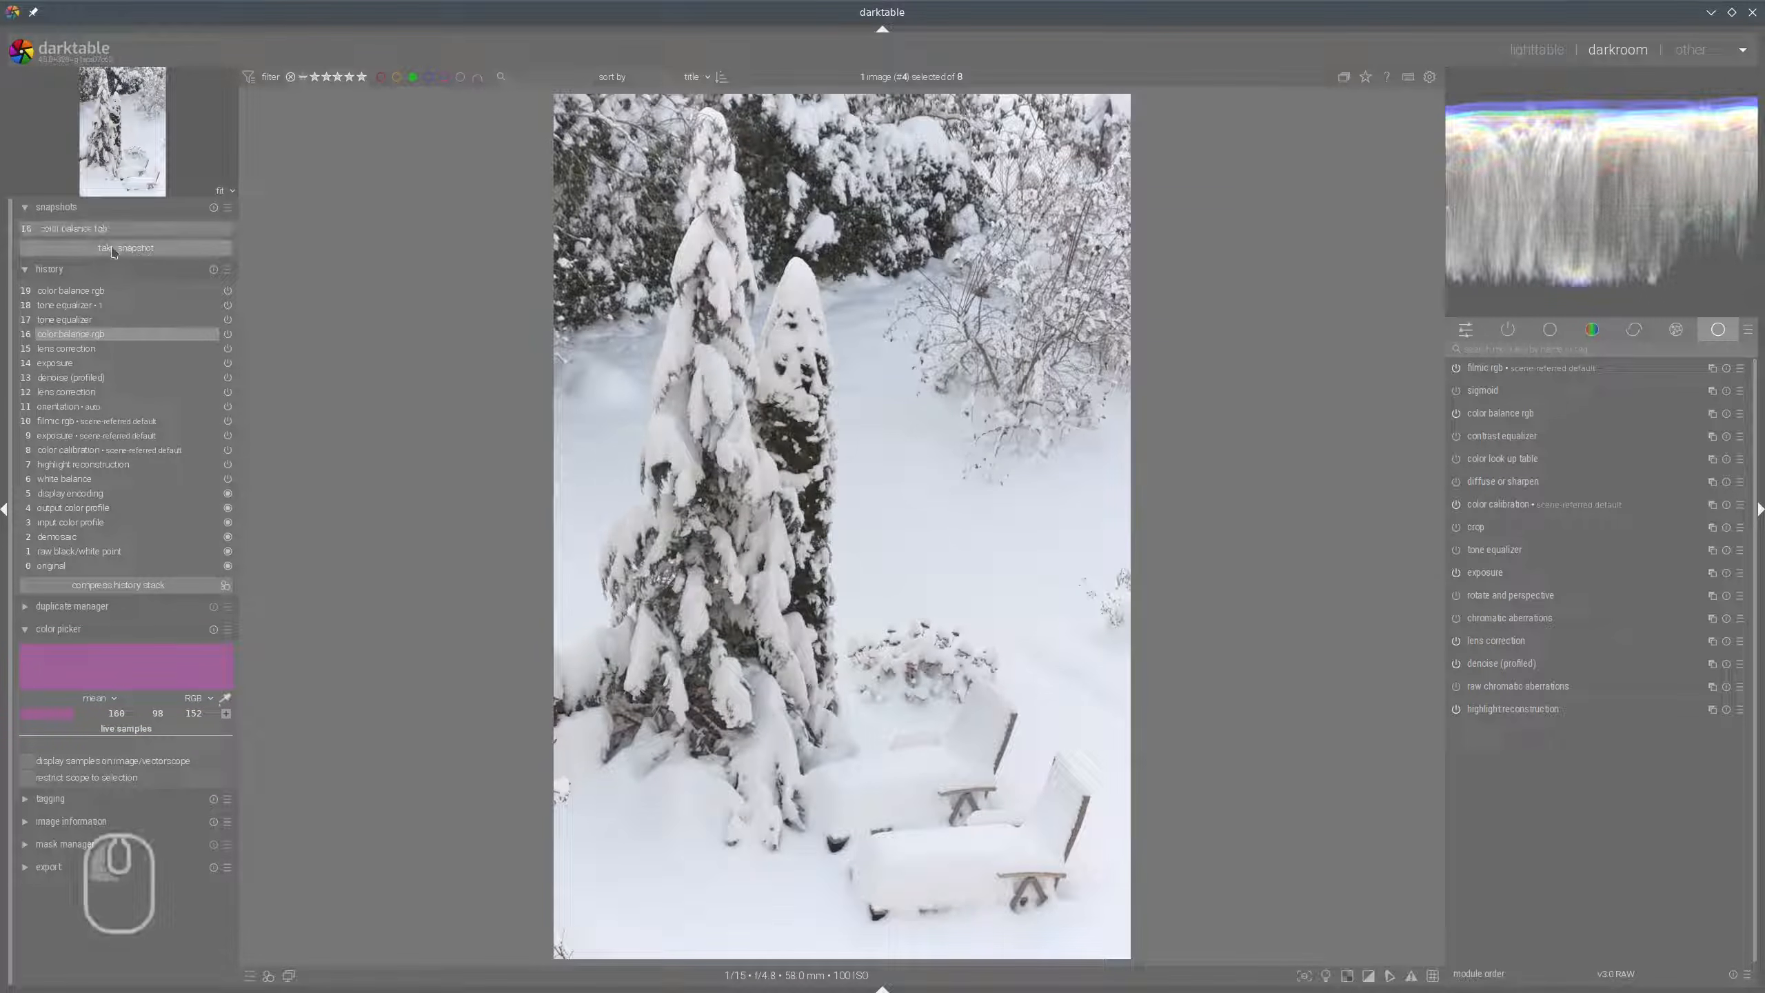
pyautogui.click(71, 291)
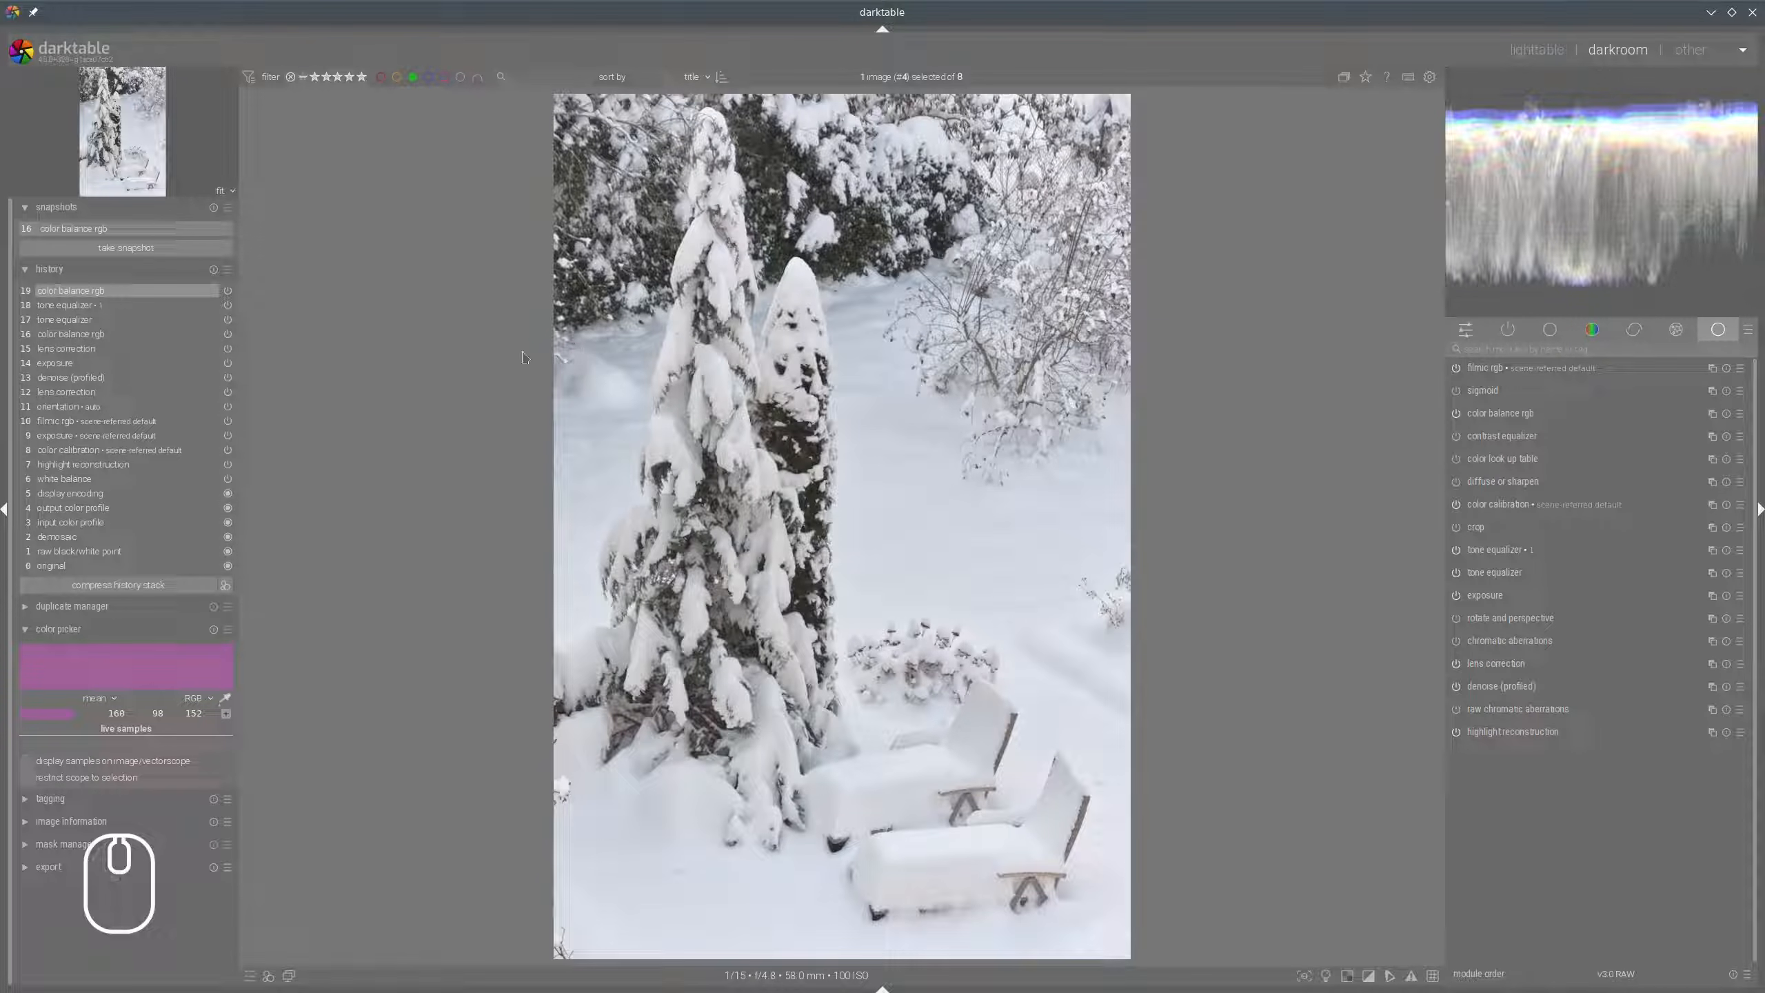
# Compare the current edit with the snapshot using the split line, including a close look at the trees and chairs.
pyautogui.click(87, 228)
pyautogui.moveTo(451, 388); pyautogui.dragTo(467, 473)
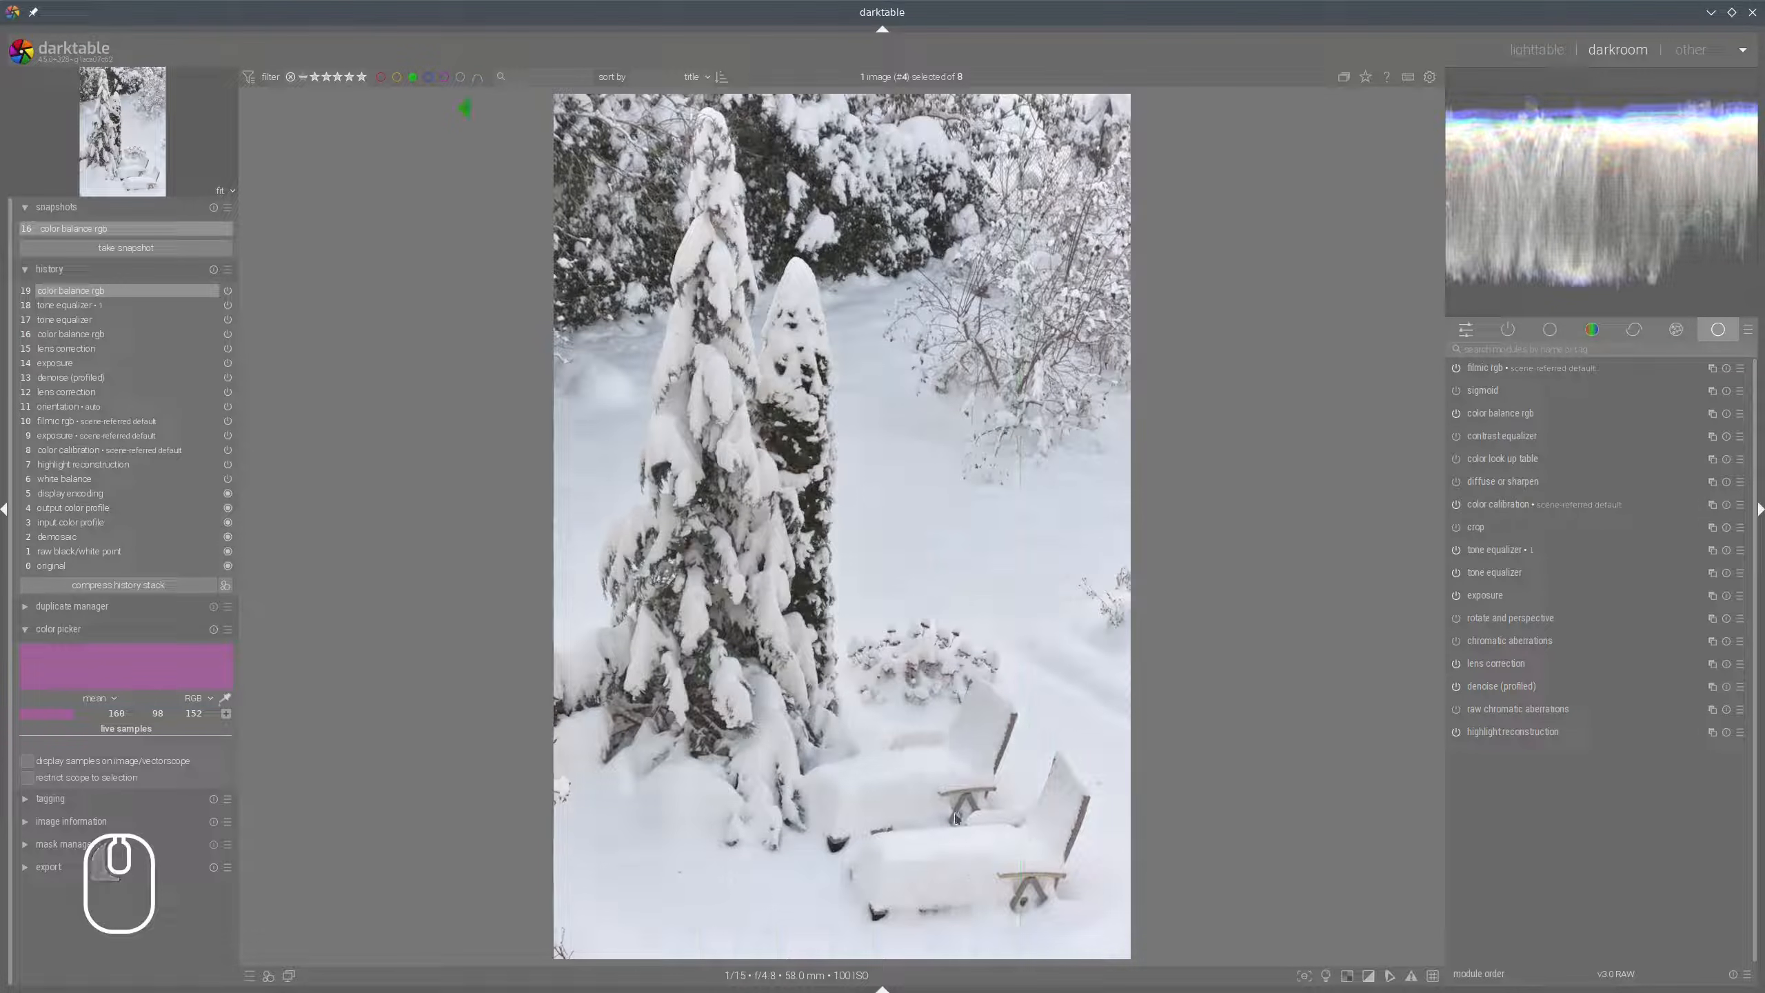
pyautogui.keyDown('ctrl'); pyautogui.scroll(1, 959, 821); pyautogui.keyUp('ctrl')
pyautogui.keyDown('ctrl'); pyautogui.scroll(3, 965, 815); pyautogui.keyUp('ctrl')
pyautogui.keyDown('ctrl'); pyautogui.scroll(-2, 1040, 770); pyautogui.keyUp('ctrl')
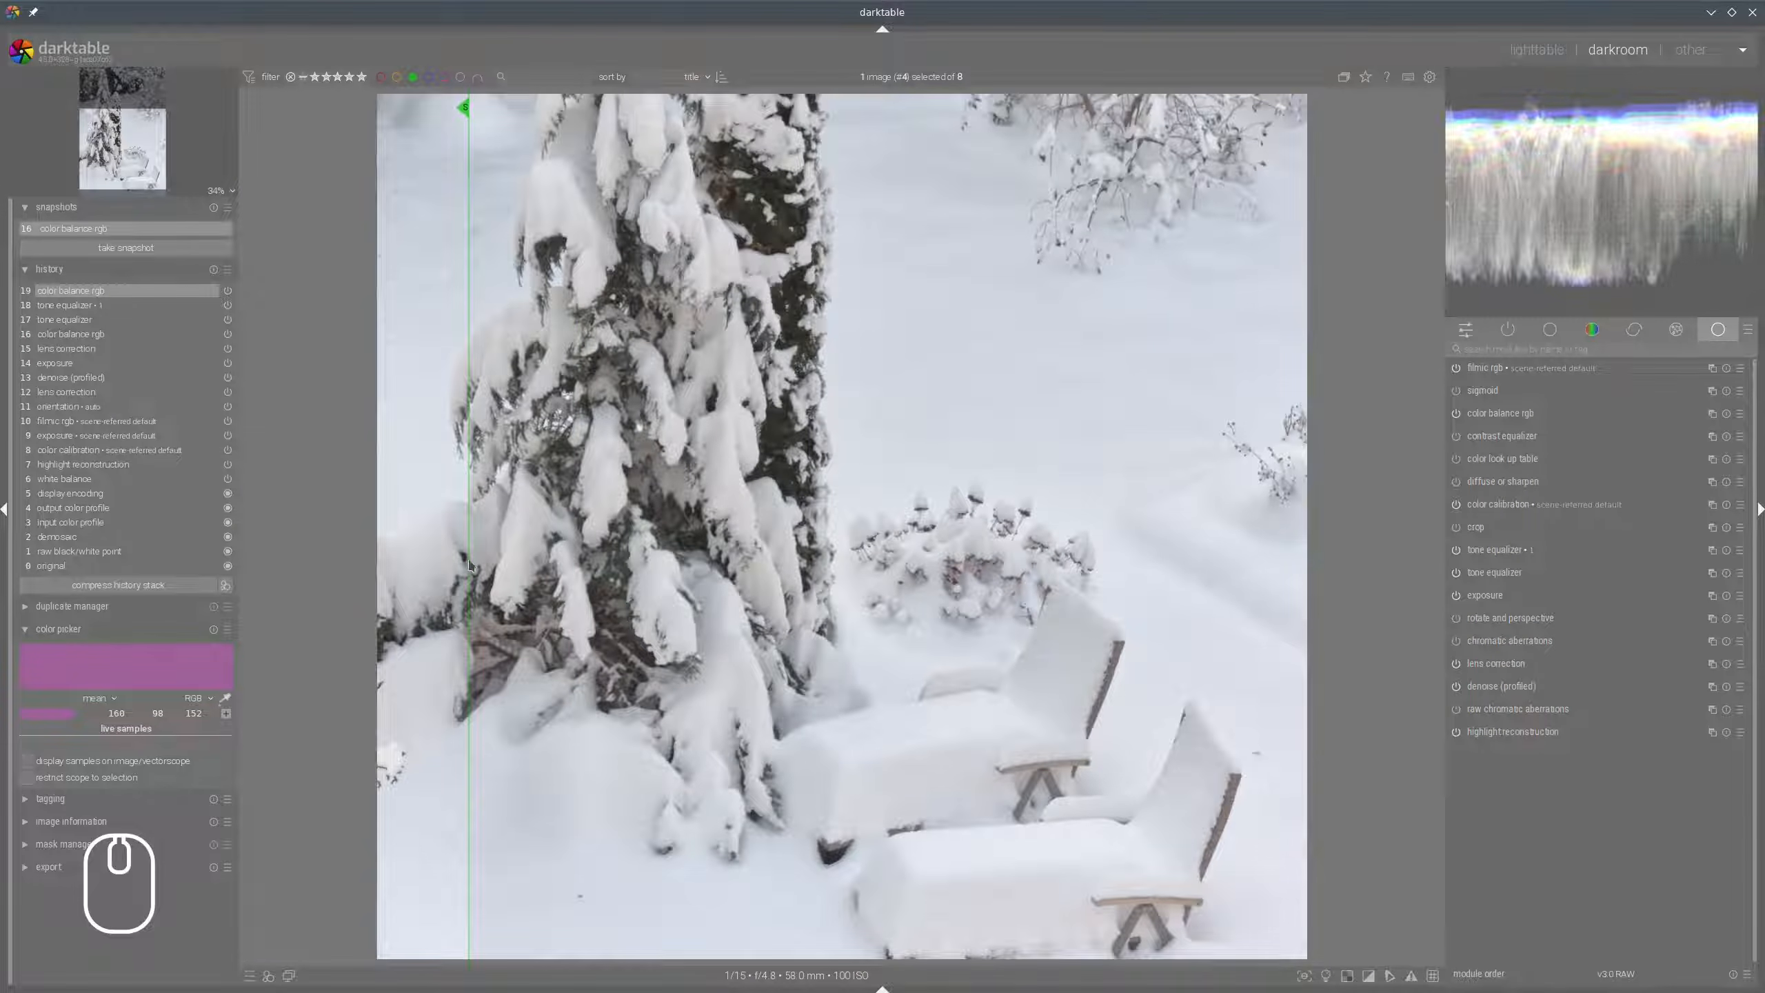
pyautogui.moveTo(469, 565); pyautogui.dragTo(386, 470)
pyautogui.keyDown('ctrl'); pyautogui.scroll(-1, 883, 542); pyautogui.keyUp('ctrl')
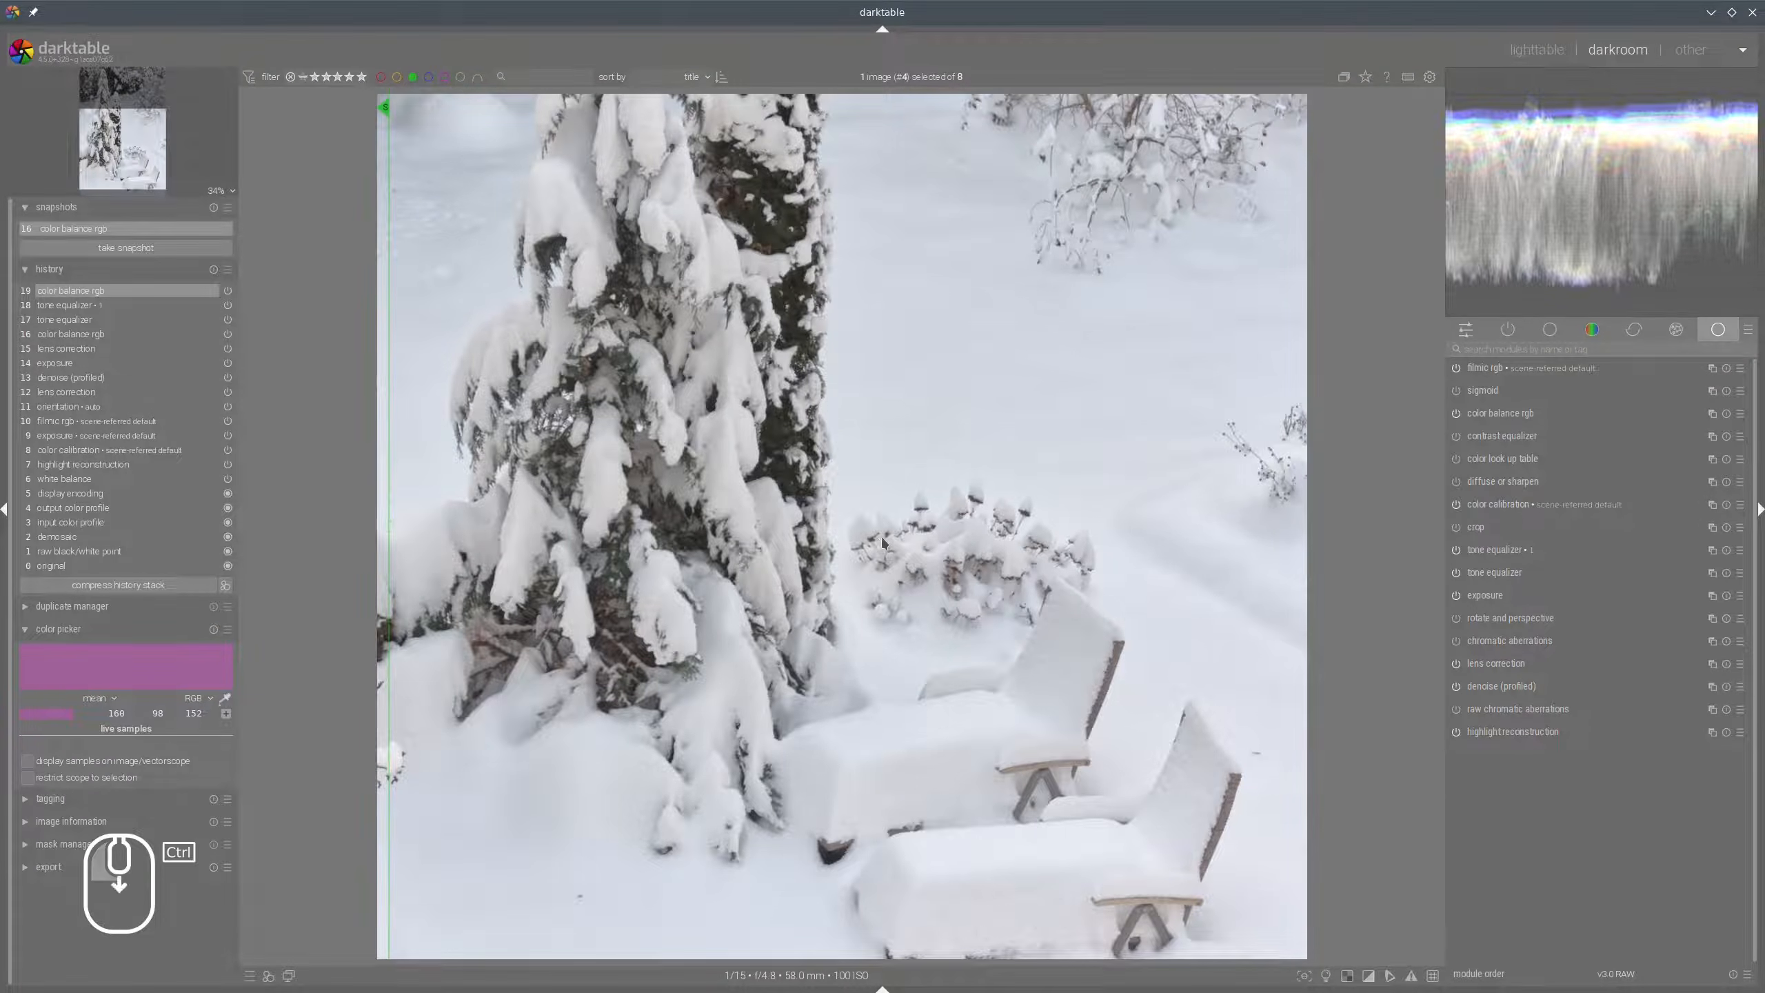
pyautogui.keyDown('ctrl'); pyautogui.scroll(-2, 893, 539); pyautogui.keyUp('ctrl')
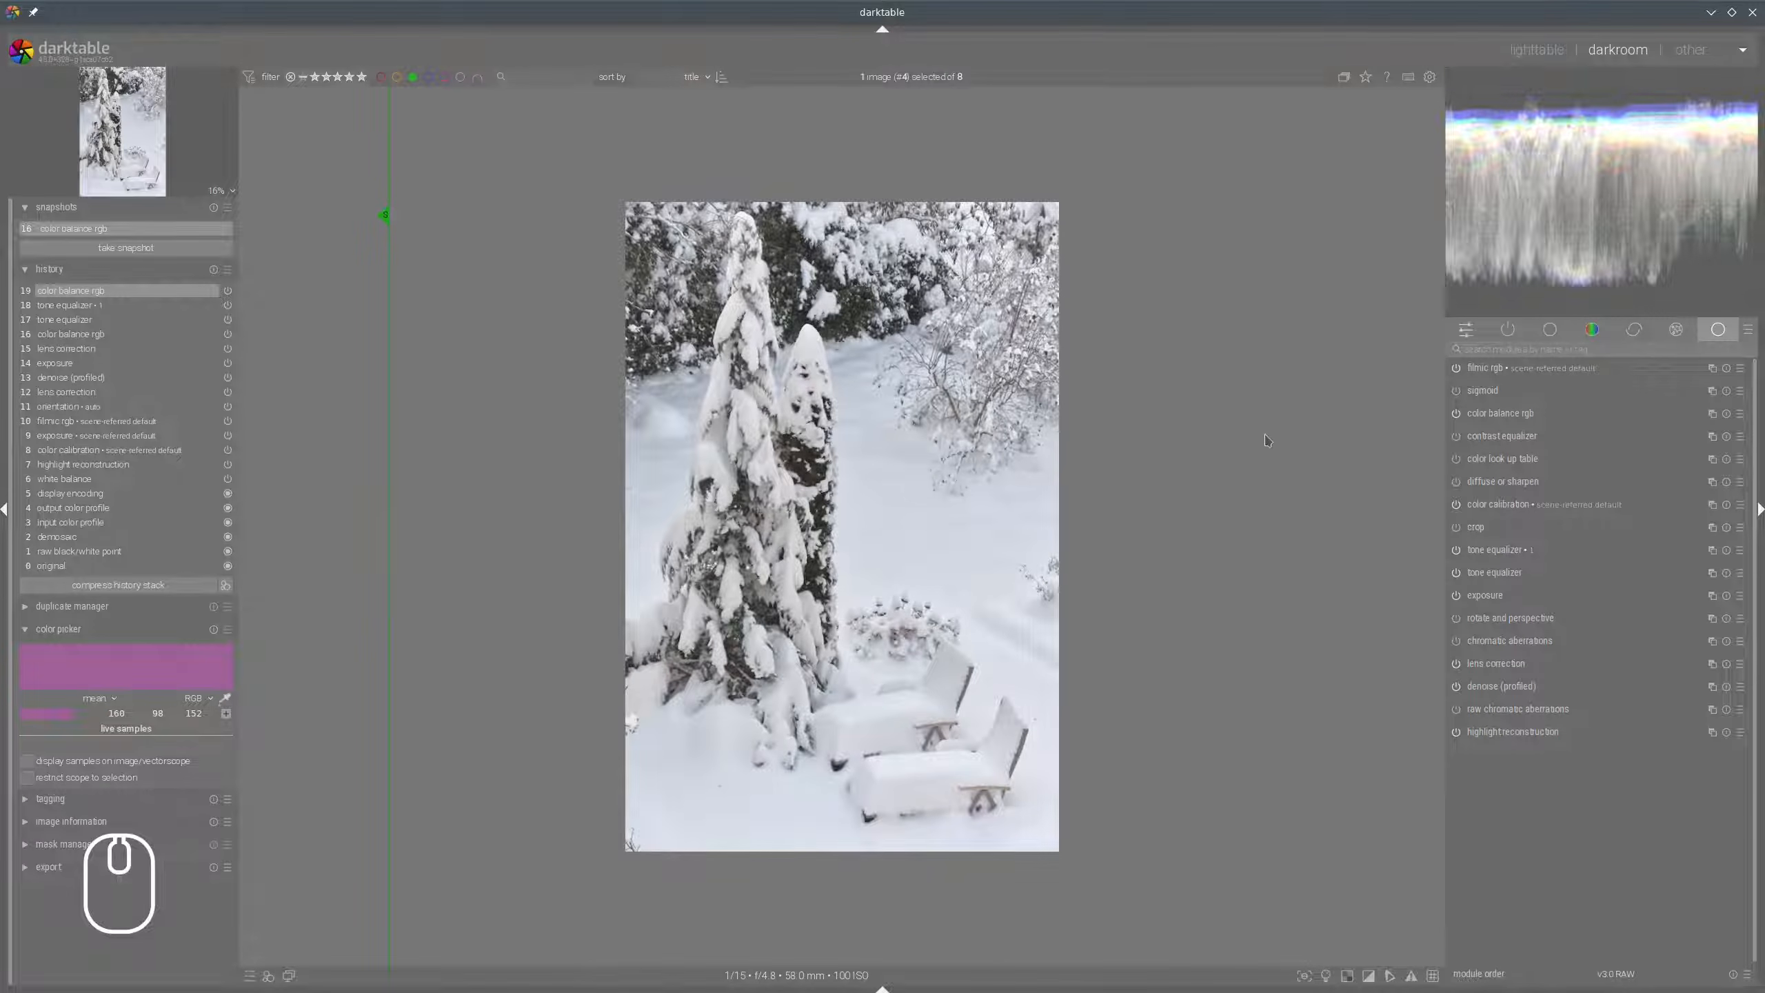
# Clear the snapshot list and fit the whole photo in the view.
pyautogui.click(214, 206)
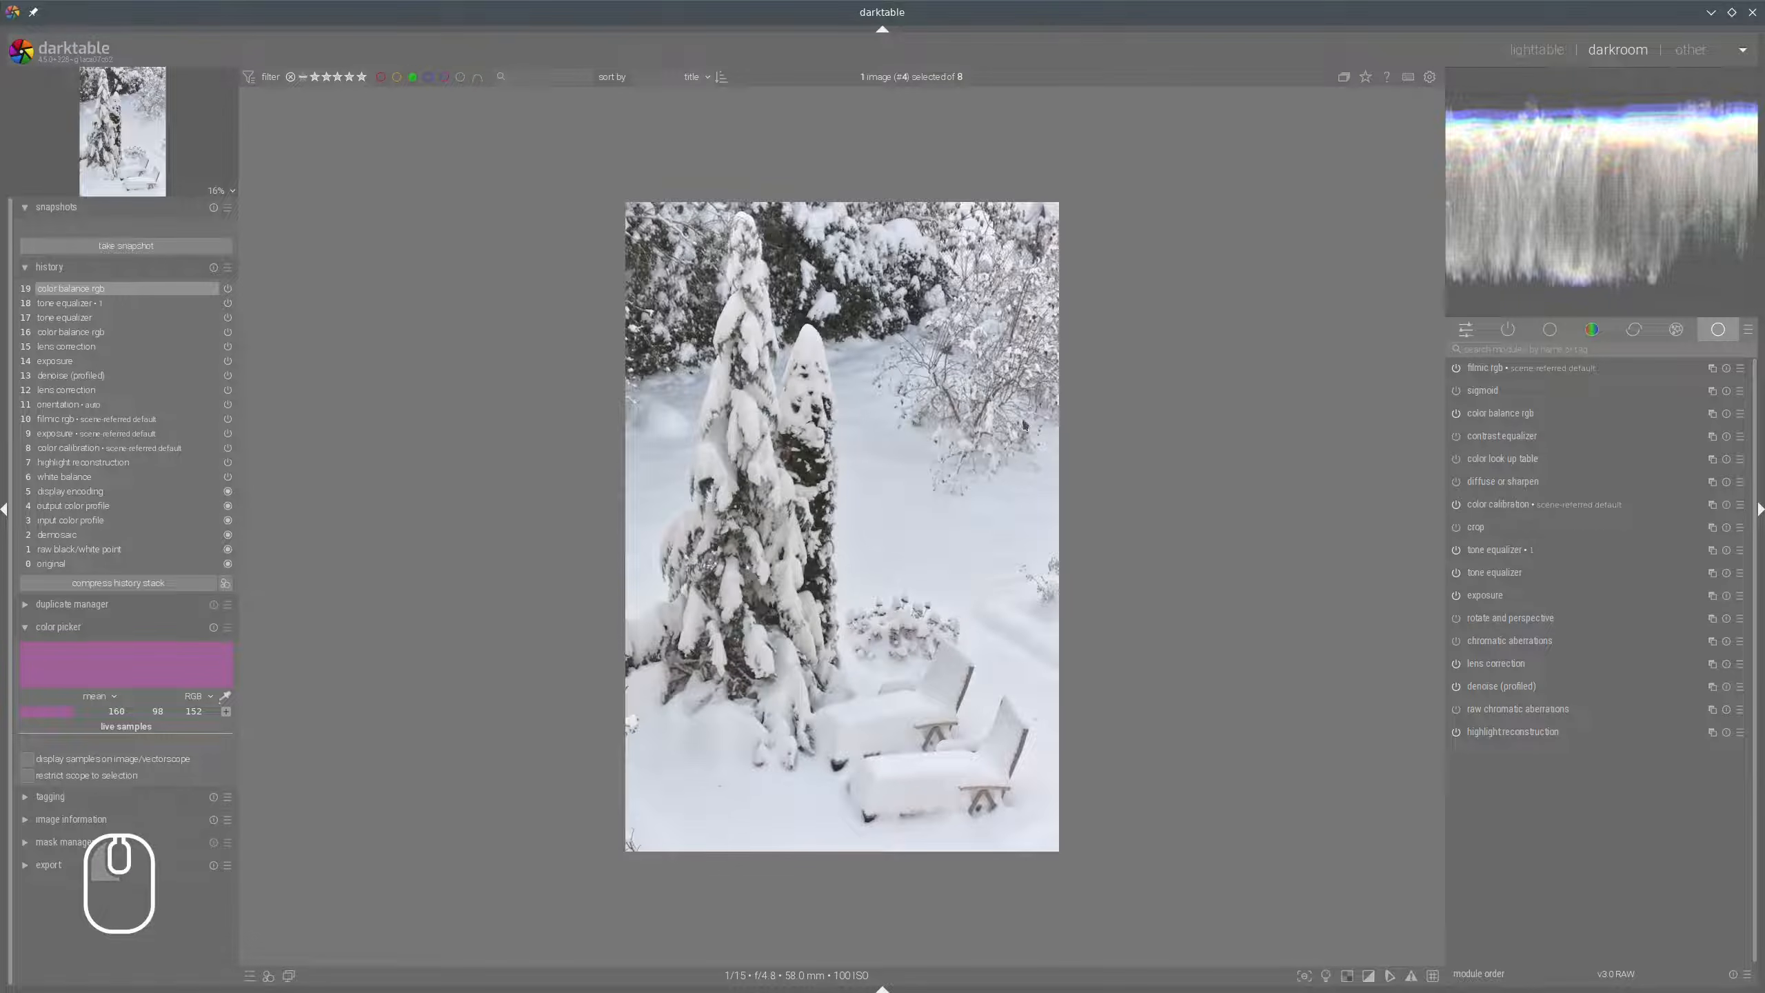
pyautogui.keyDown('ctrl'); pyautogui.scroll(1, 821, 518); pyautogui.keyUp('ctrl')
pyautogui.keyDown('ctrl'); pyautogui.scroll(1, 822, 517); pyautogui.keyUp('ctrl')
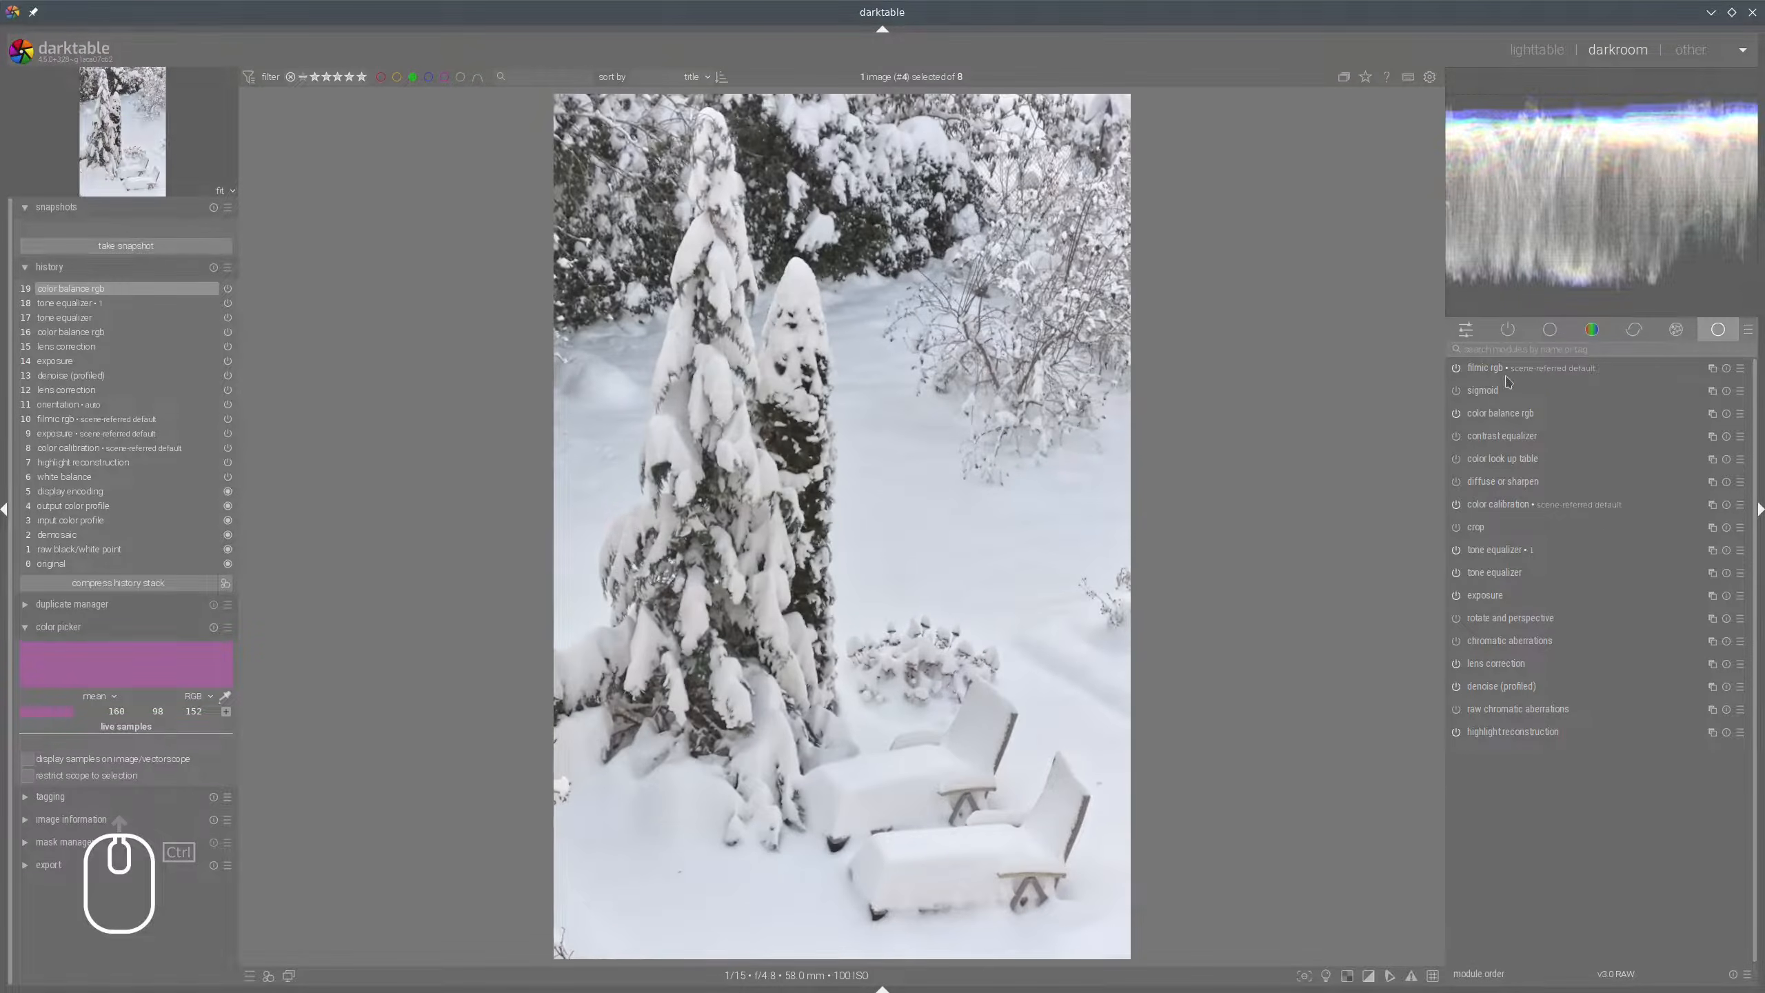
# Open the color balance rgb module's master settings again.
pyautogui.click(1501, 436)
pyautogui.click(1515, 380)
pyautogui.click(1509, 387)
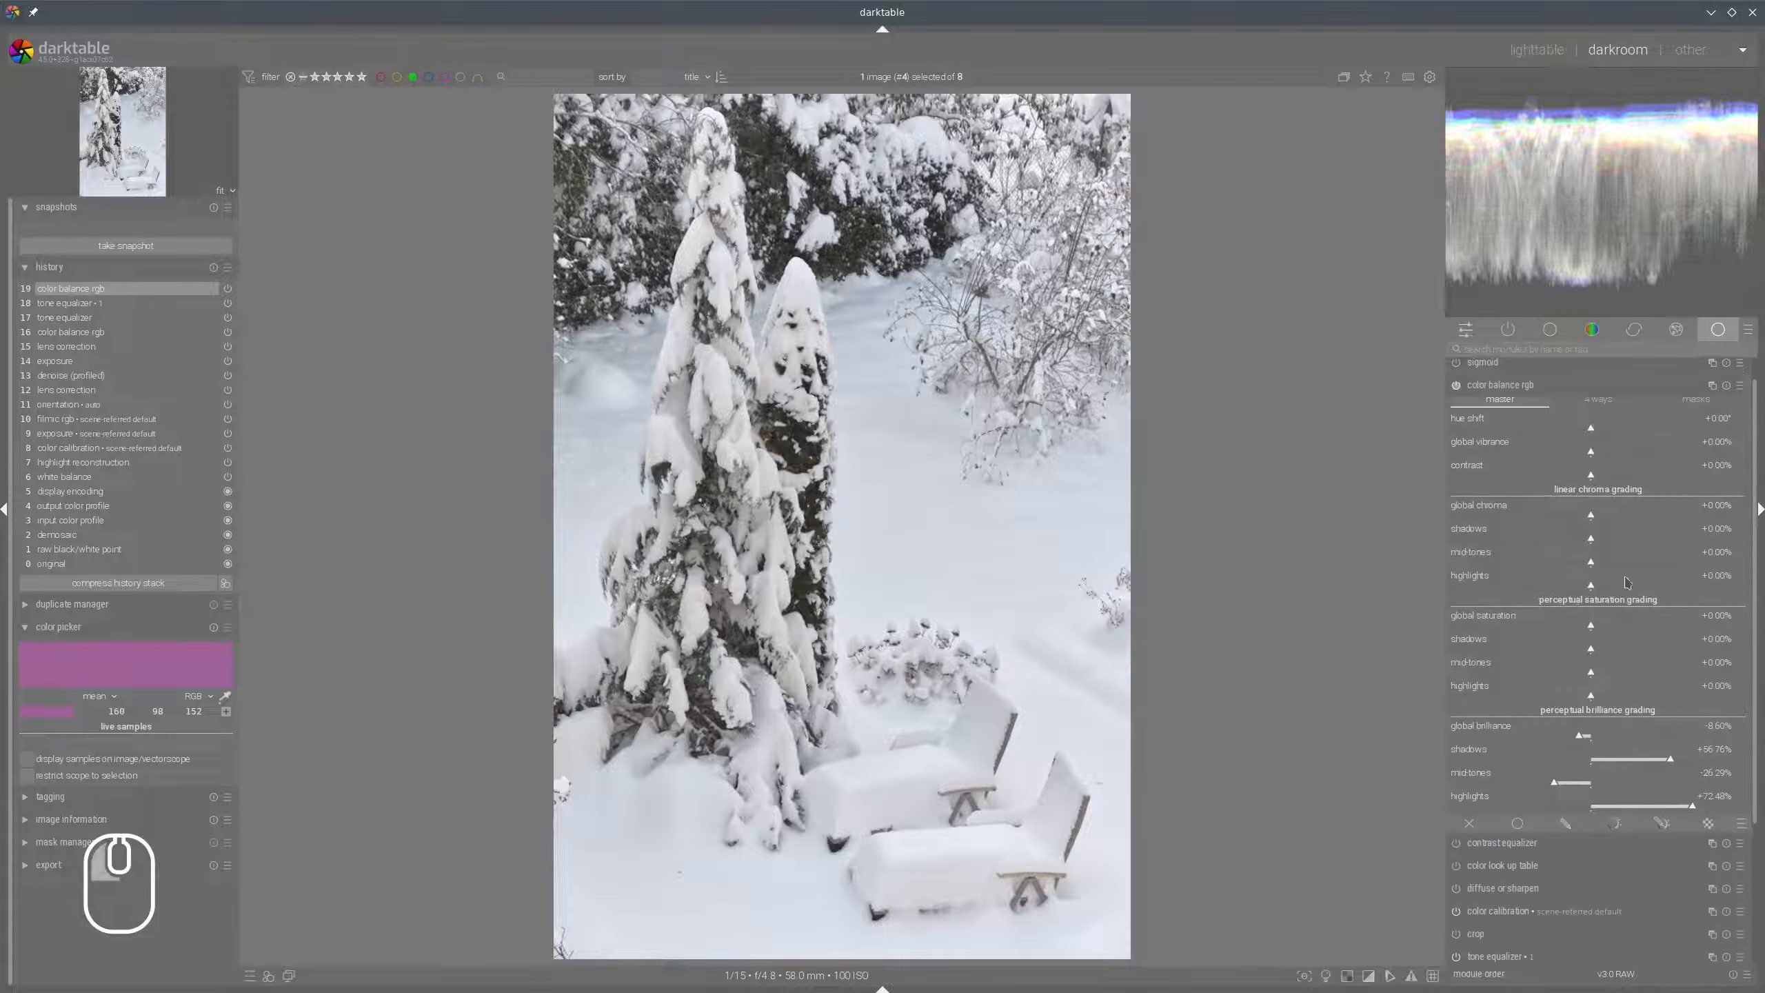
# Set the perceptual brilliance highlights to +82.31% in color balance rgb and collapse the module.
pyautogui.click(1704, 798)
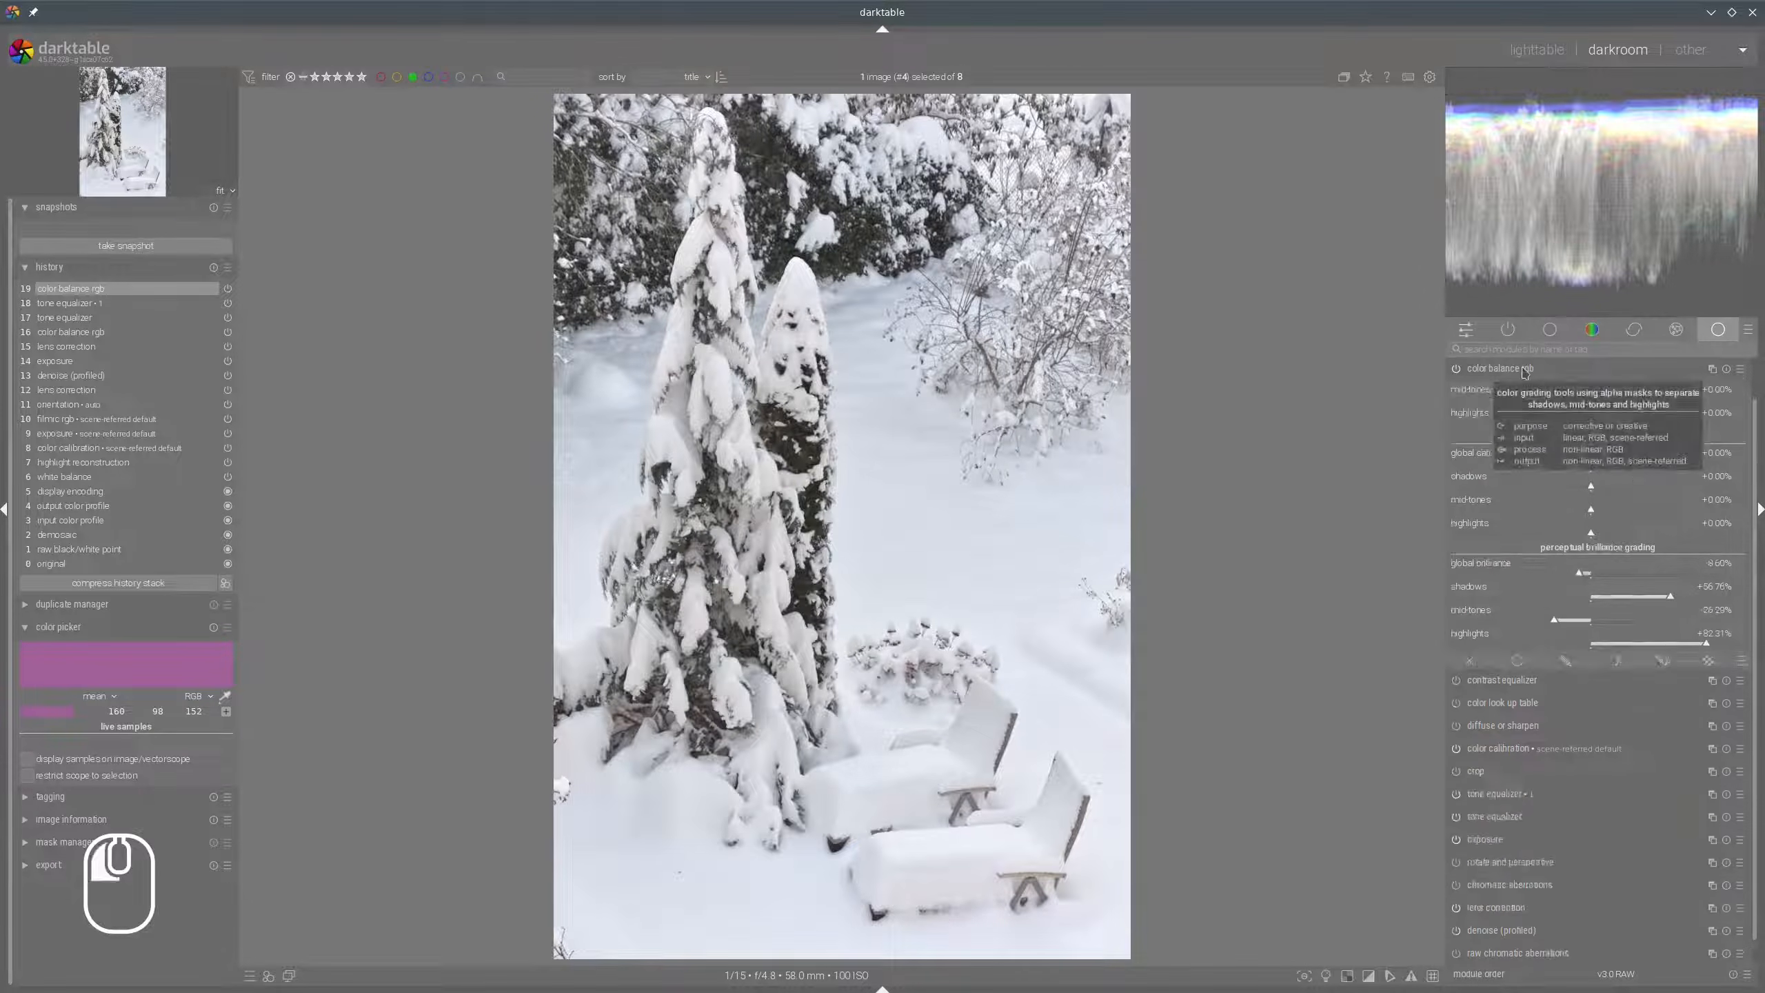
pyautogui.click(1501, 368)
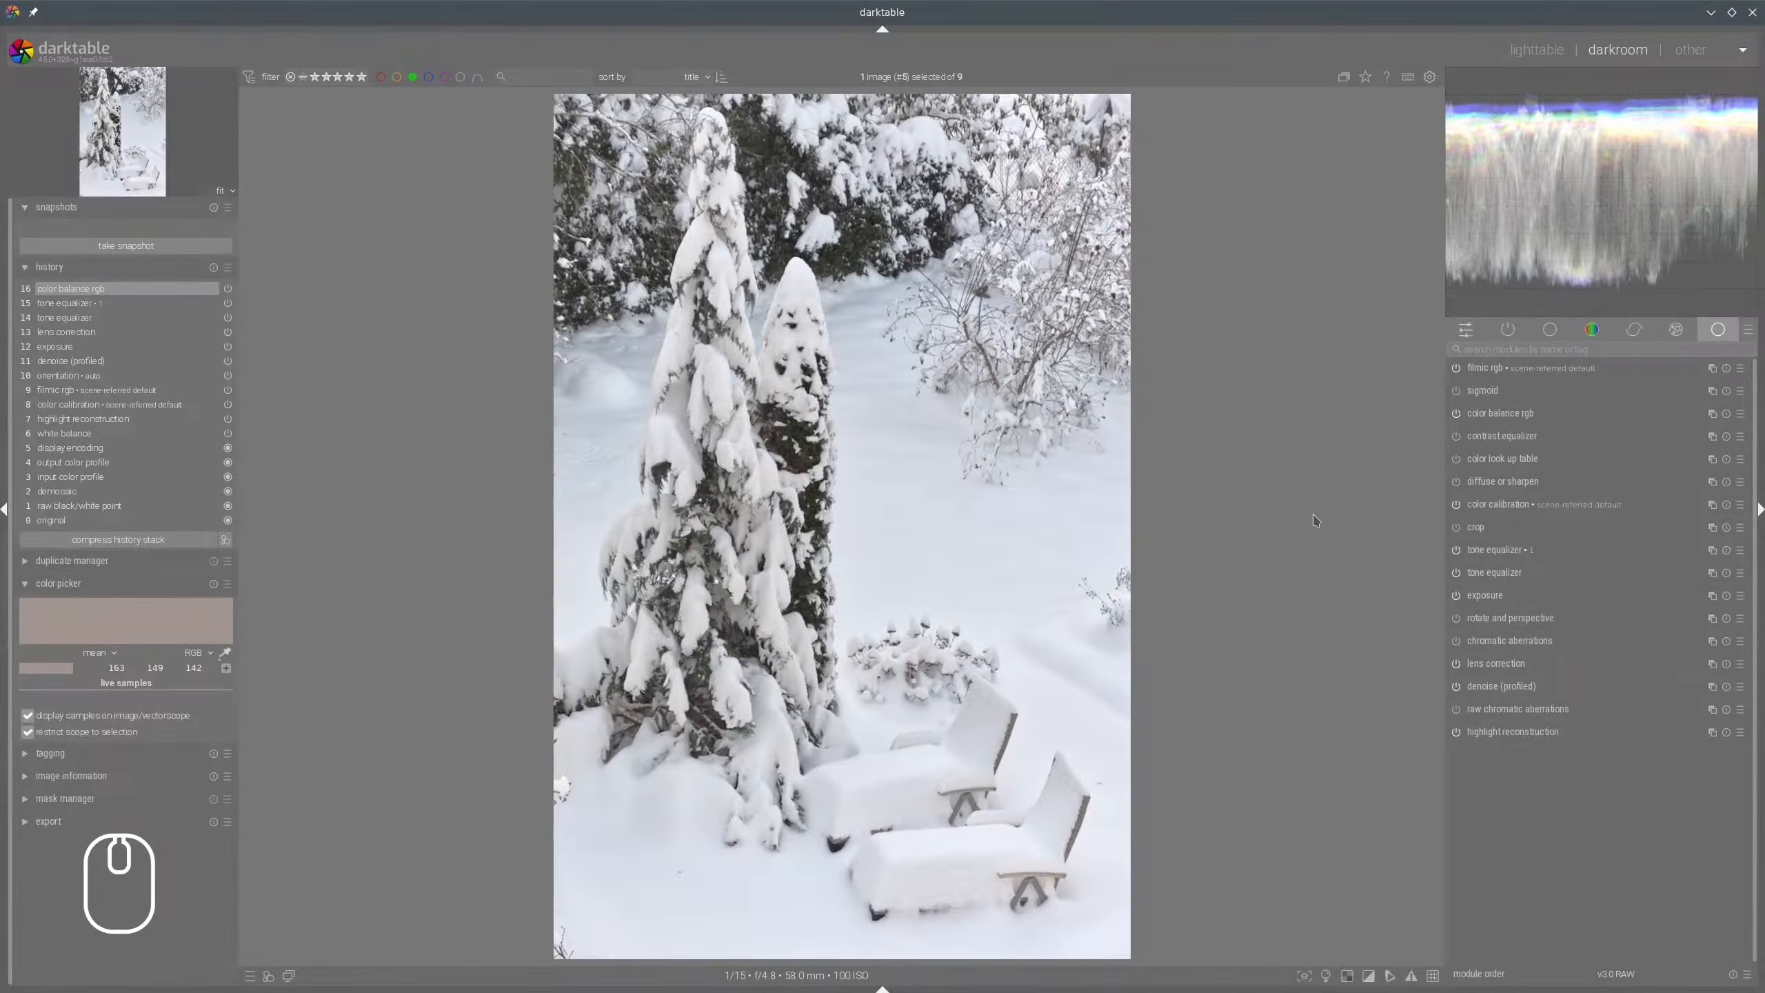
# Set the color calibration illuminant by sampling almost the whole image in the chromatic adaptation settings, and collapse the module.
pyautogui.click(1499, 506)
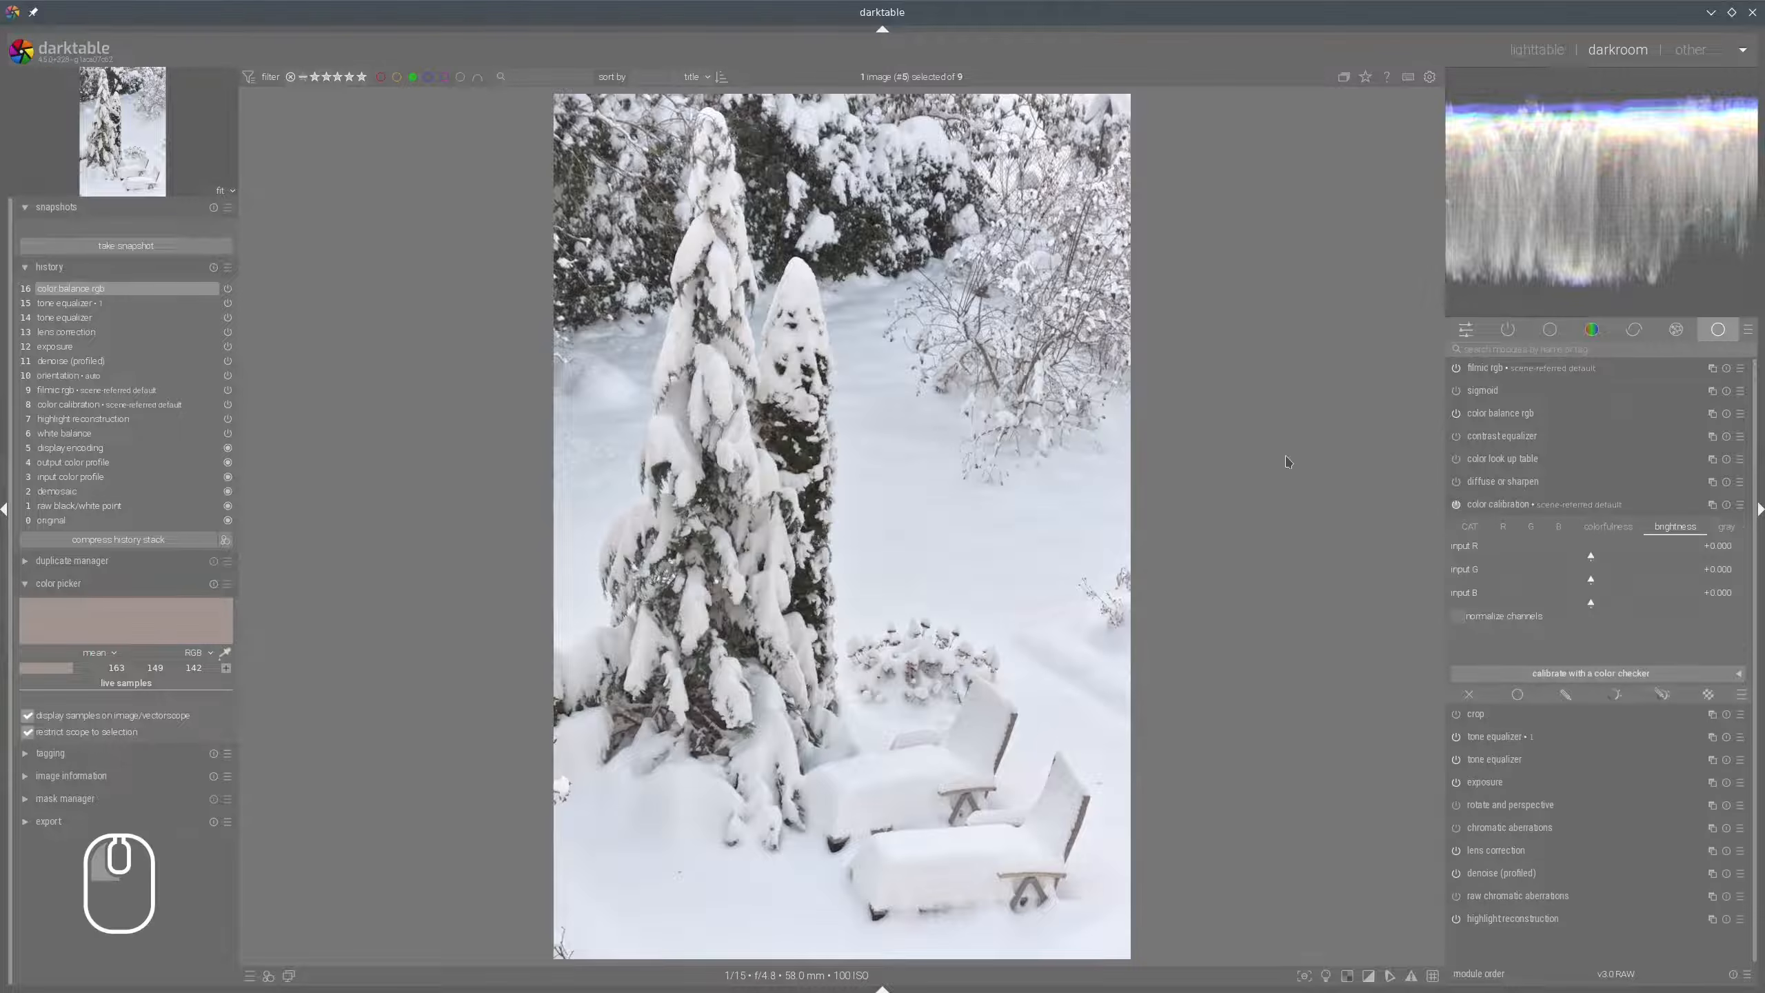
pyautogui.click(1469, 527)
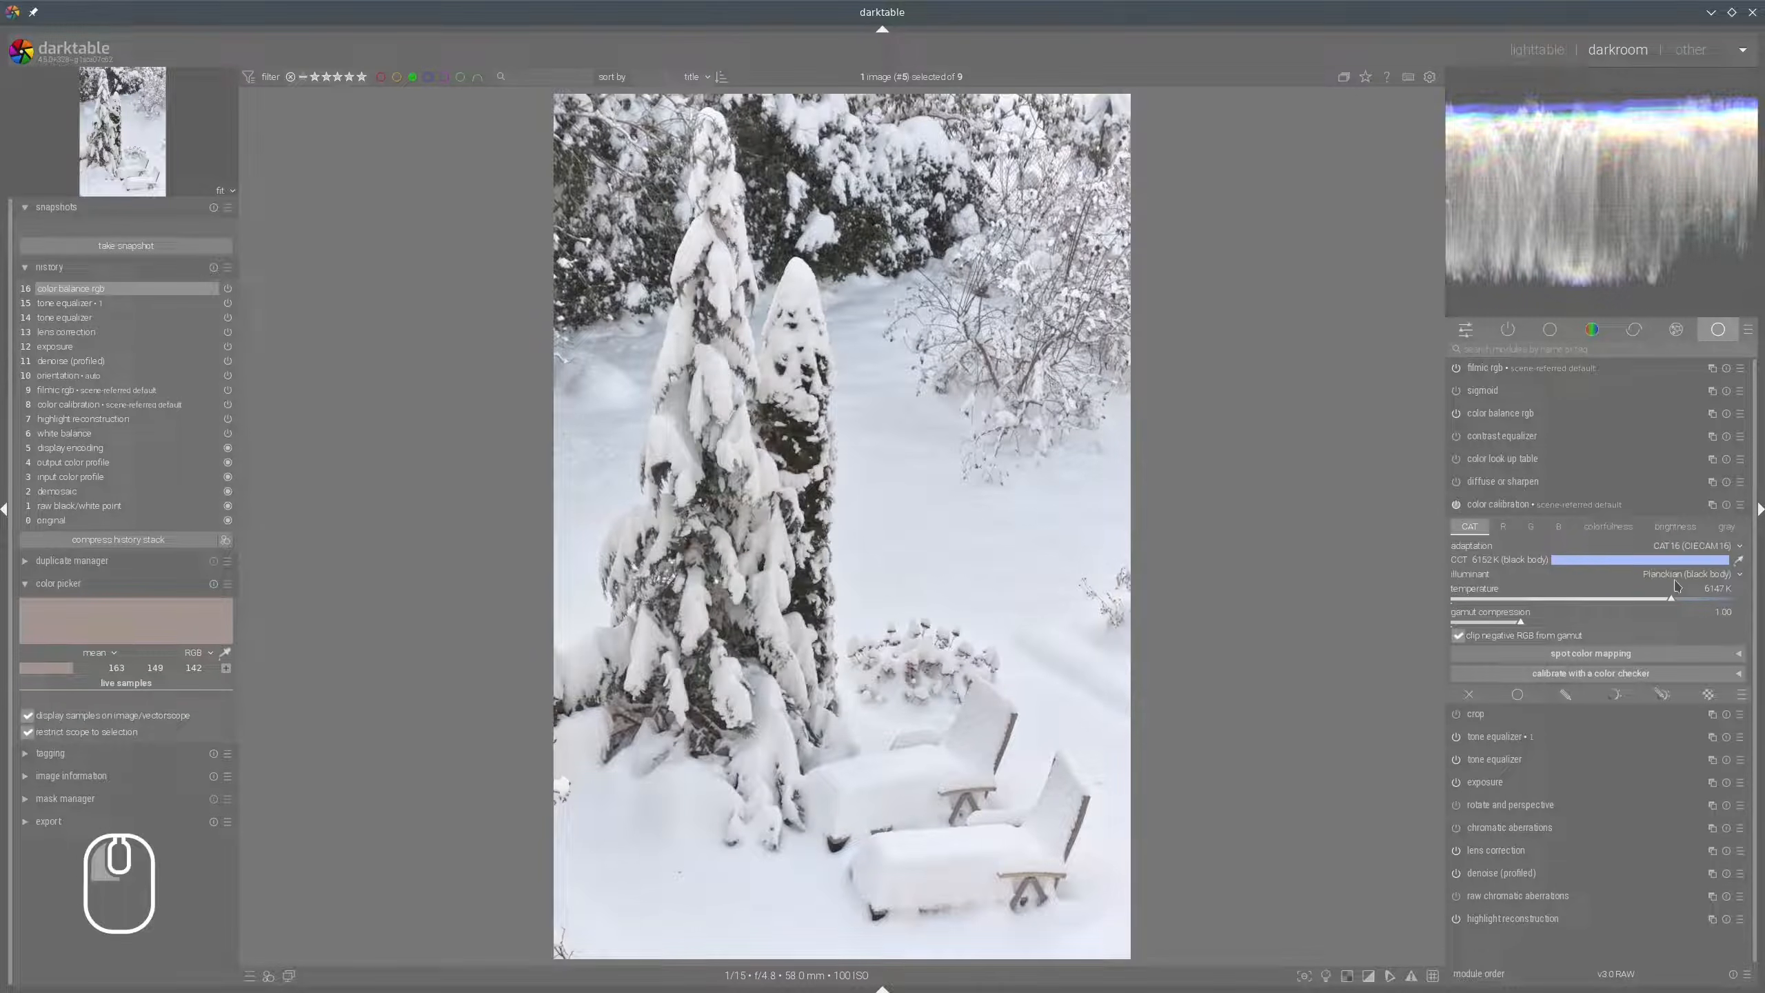
pyautogui.click(1739, 560)
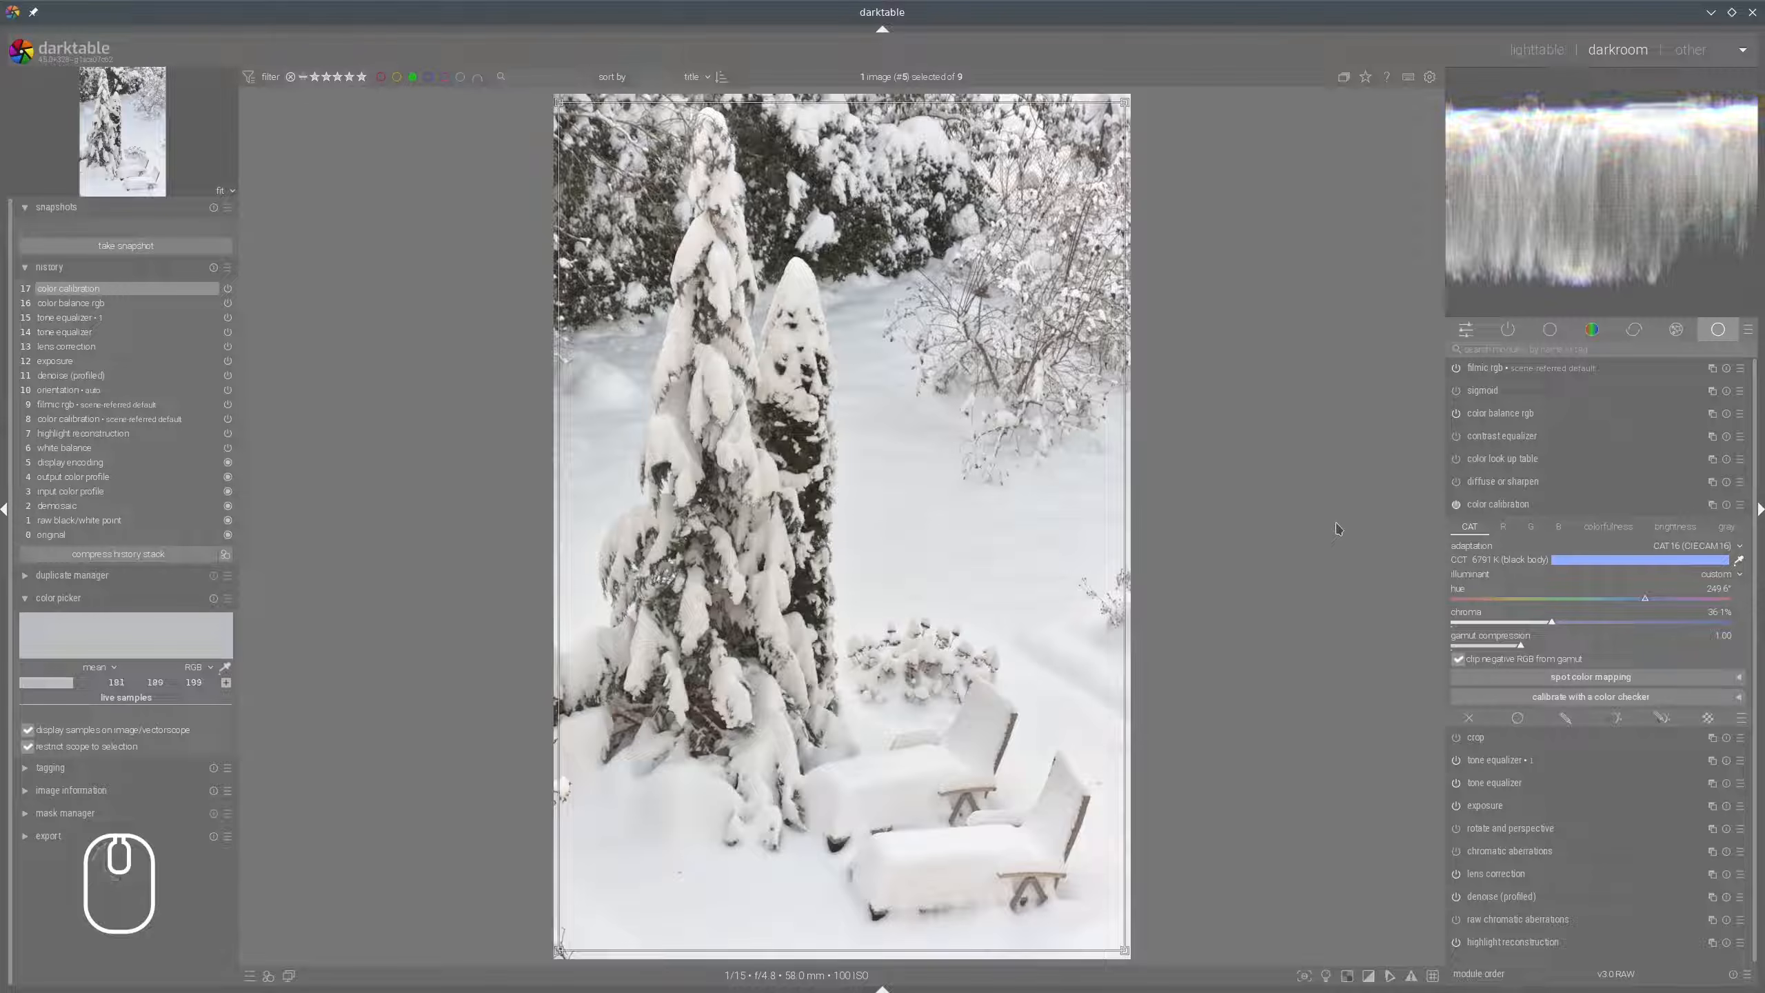
pyautogui.click(1537, 505)
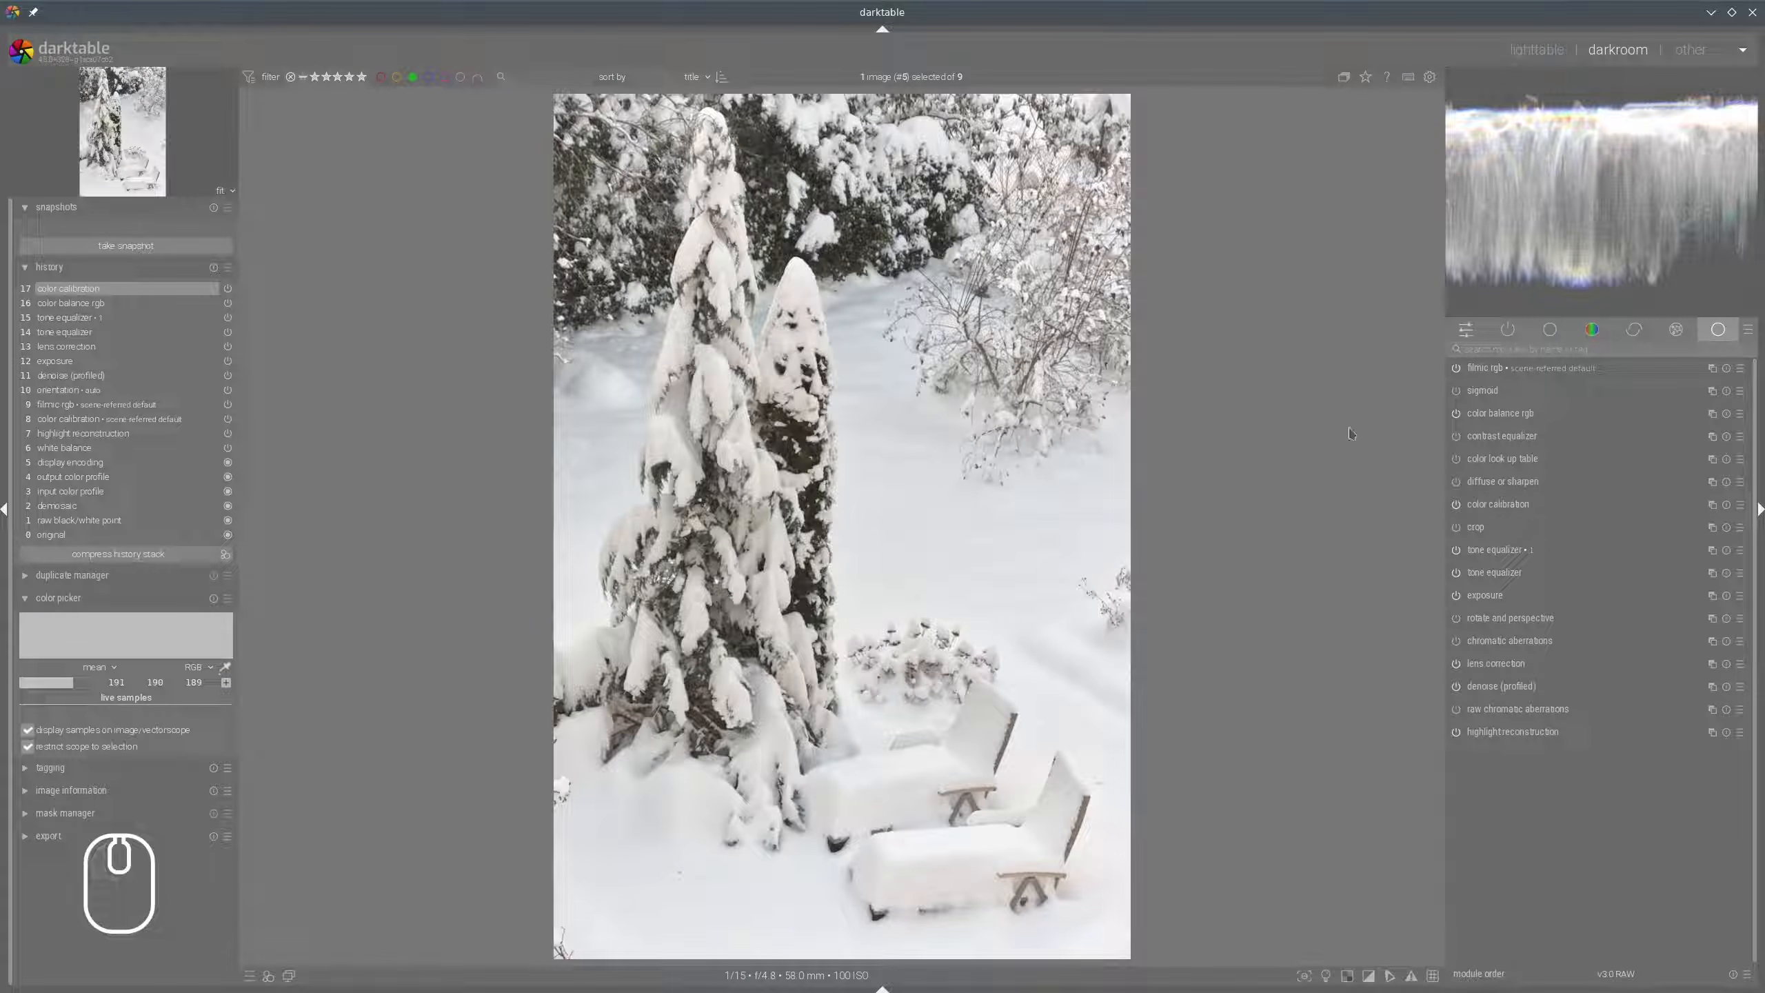
# In color balance rgb, set perceptual saturation to about 98% highlights, 64% midtones and 26% shadows, and global vibrance to about 42%.
pyautogui.click(1529, 414)
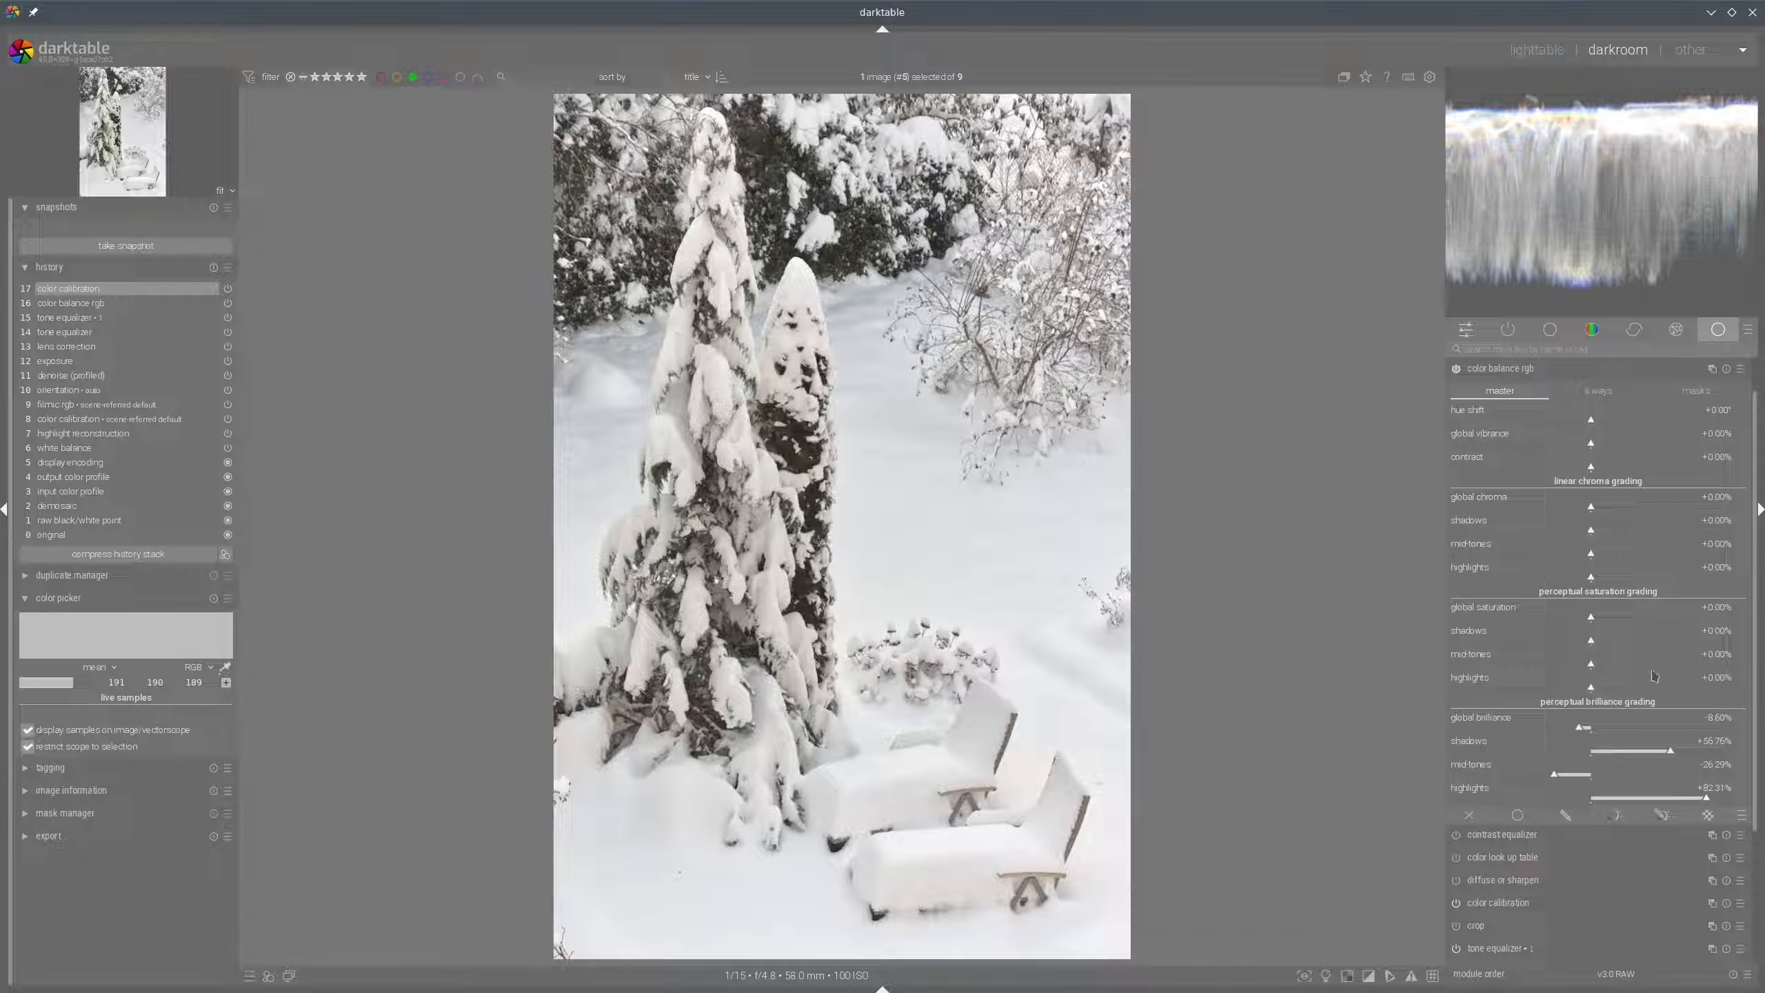
pyautogui.moveTo(1627, 689); pyautogui.dragTo(1730, 690)
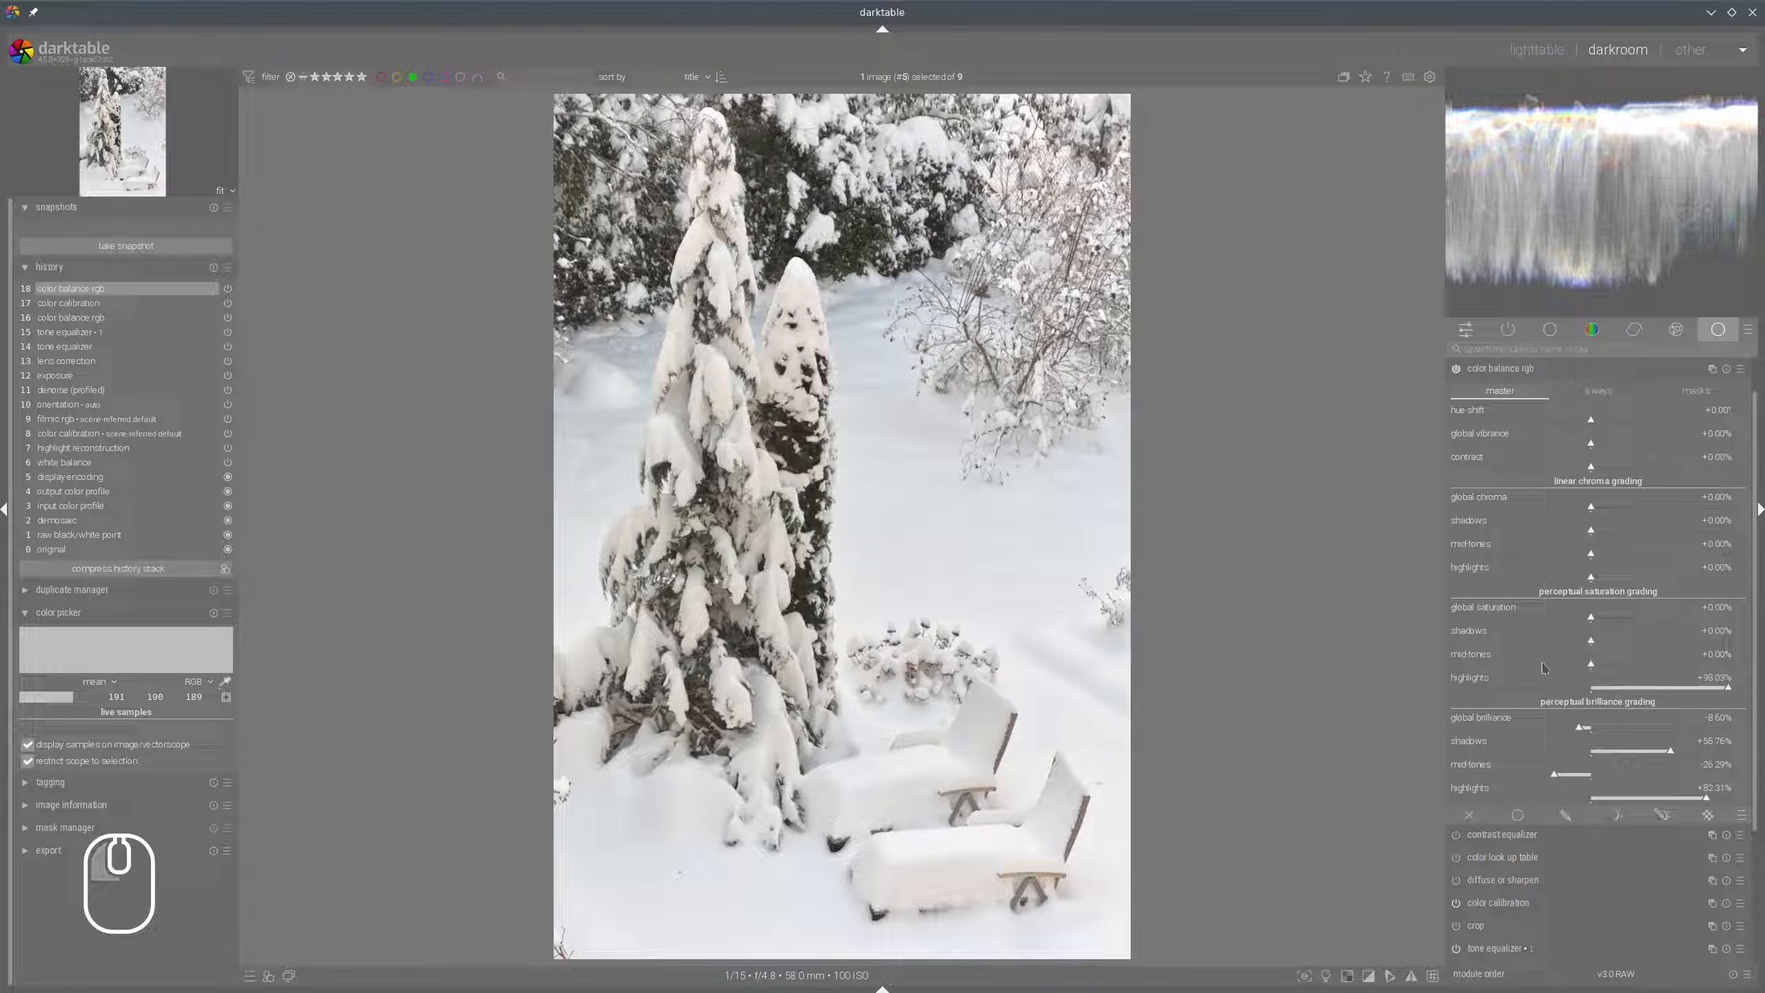
pyautogui.moveTo(1618, 669); pyautogui.dragTo(1678, 674)
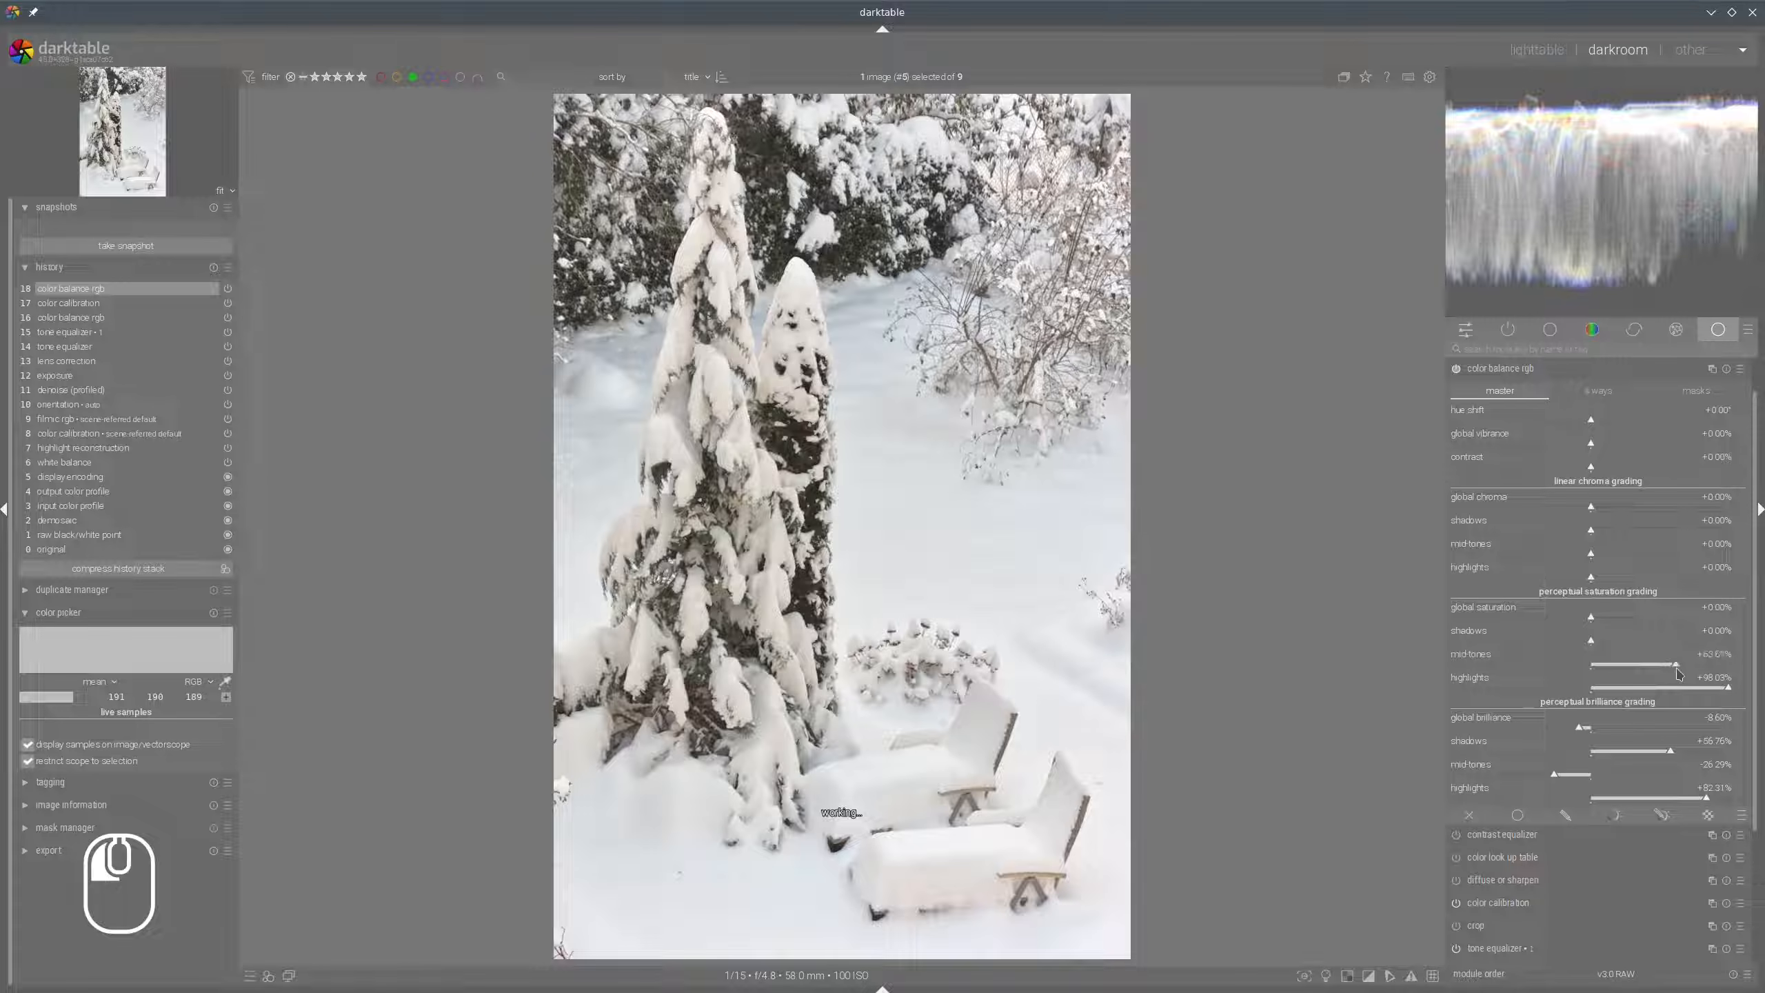
pyautogui.click(1628, 643)
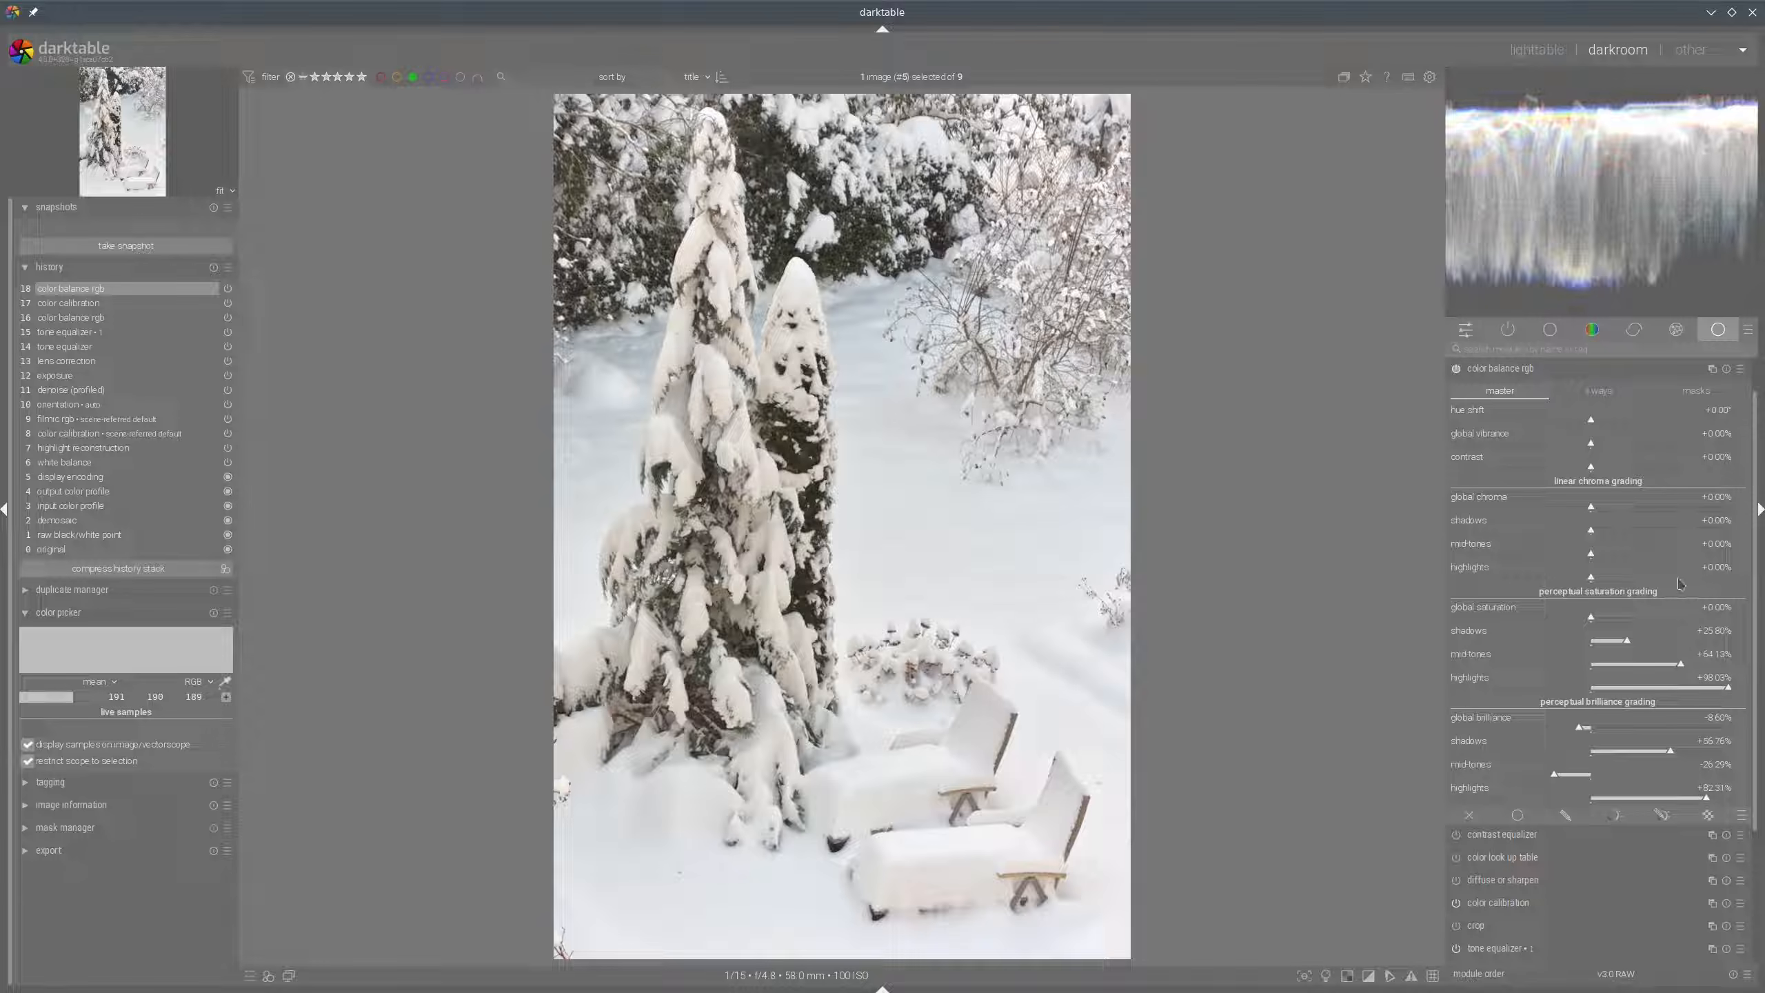
pyautogui.moveTo(1656, 449); pyautogui.dragTo(1709, 443)
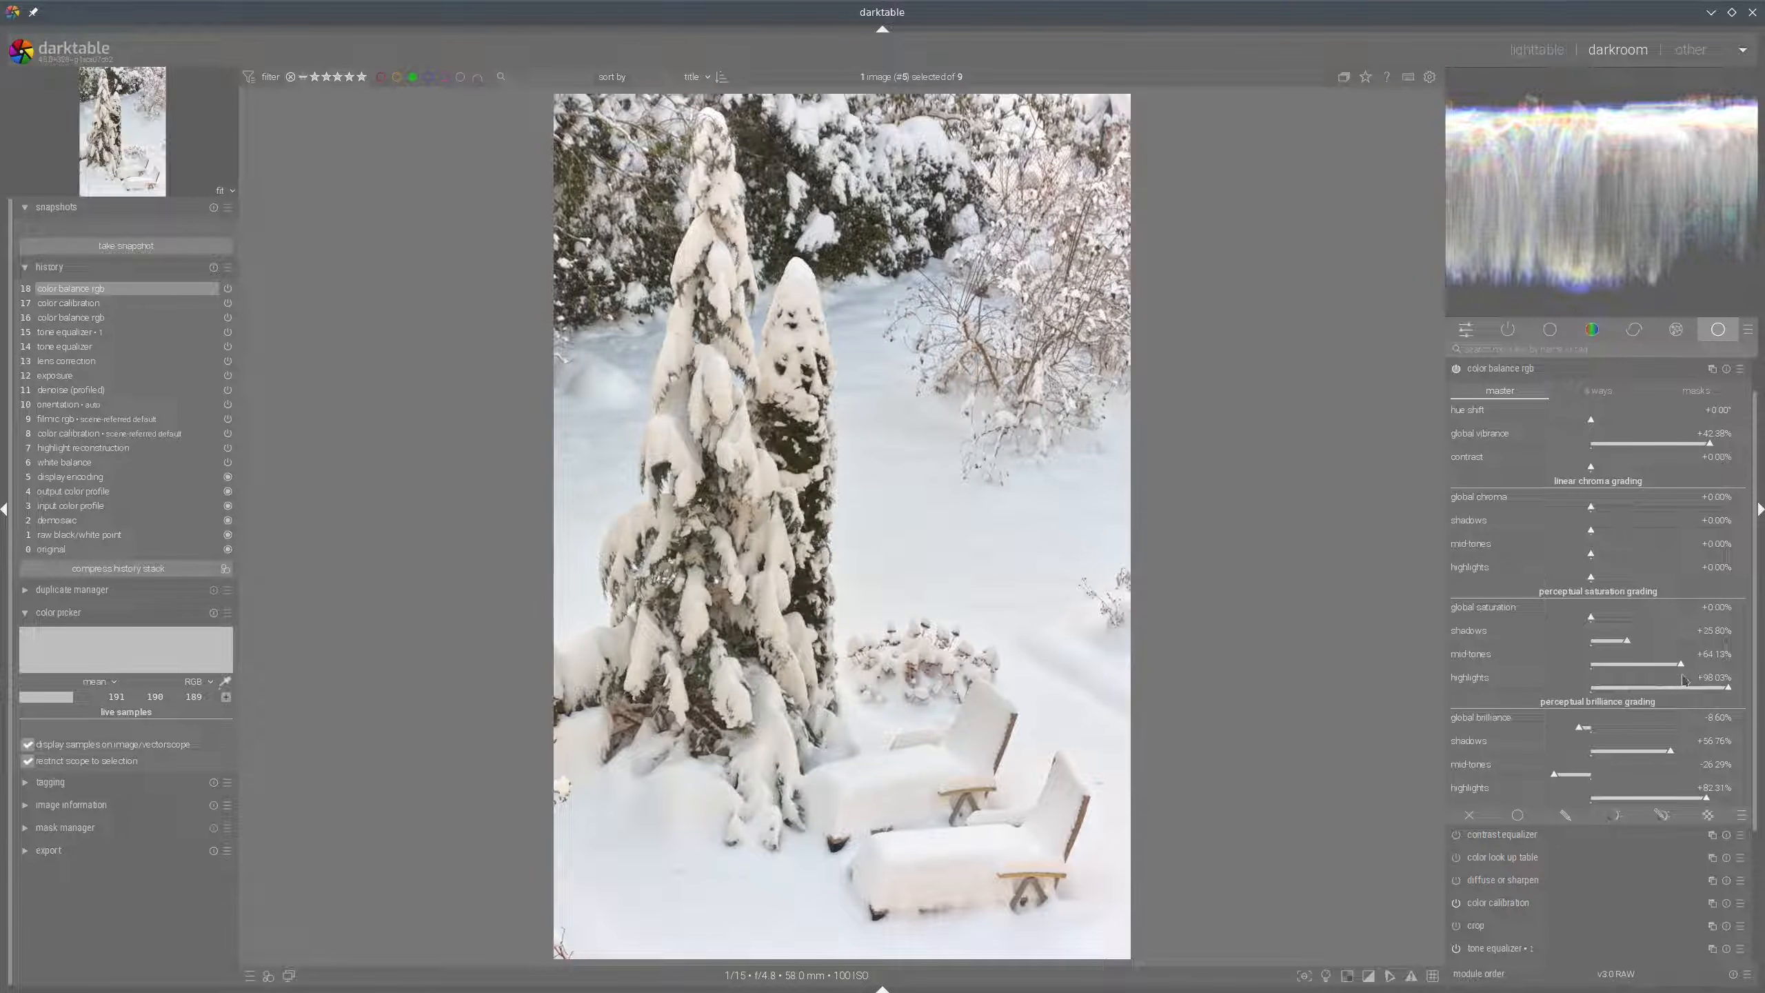
pyautogui.click(1501, 369)
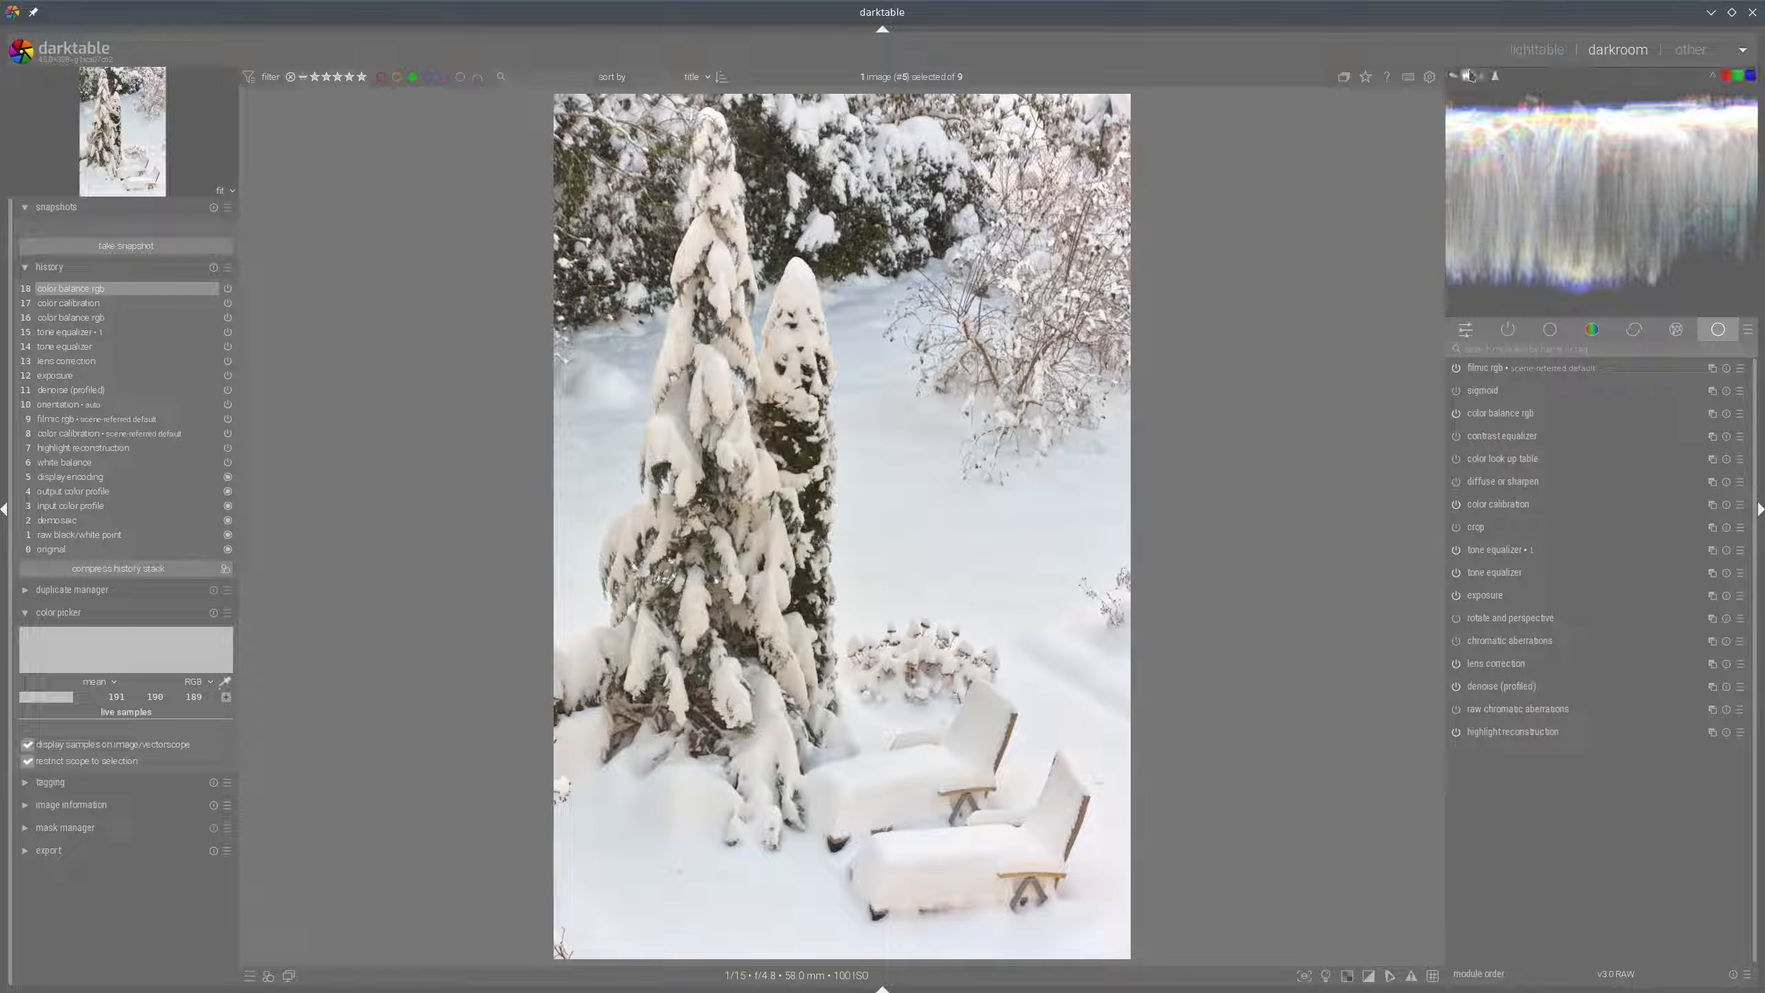
# Switch the scope from waveform to vectorscope and turn off the square color harmony guide.
pyautogui.click(1460, 76)
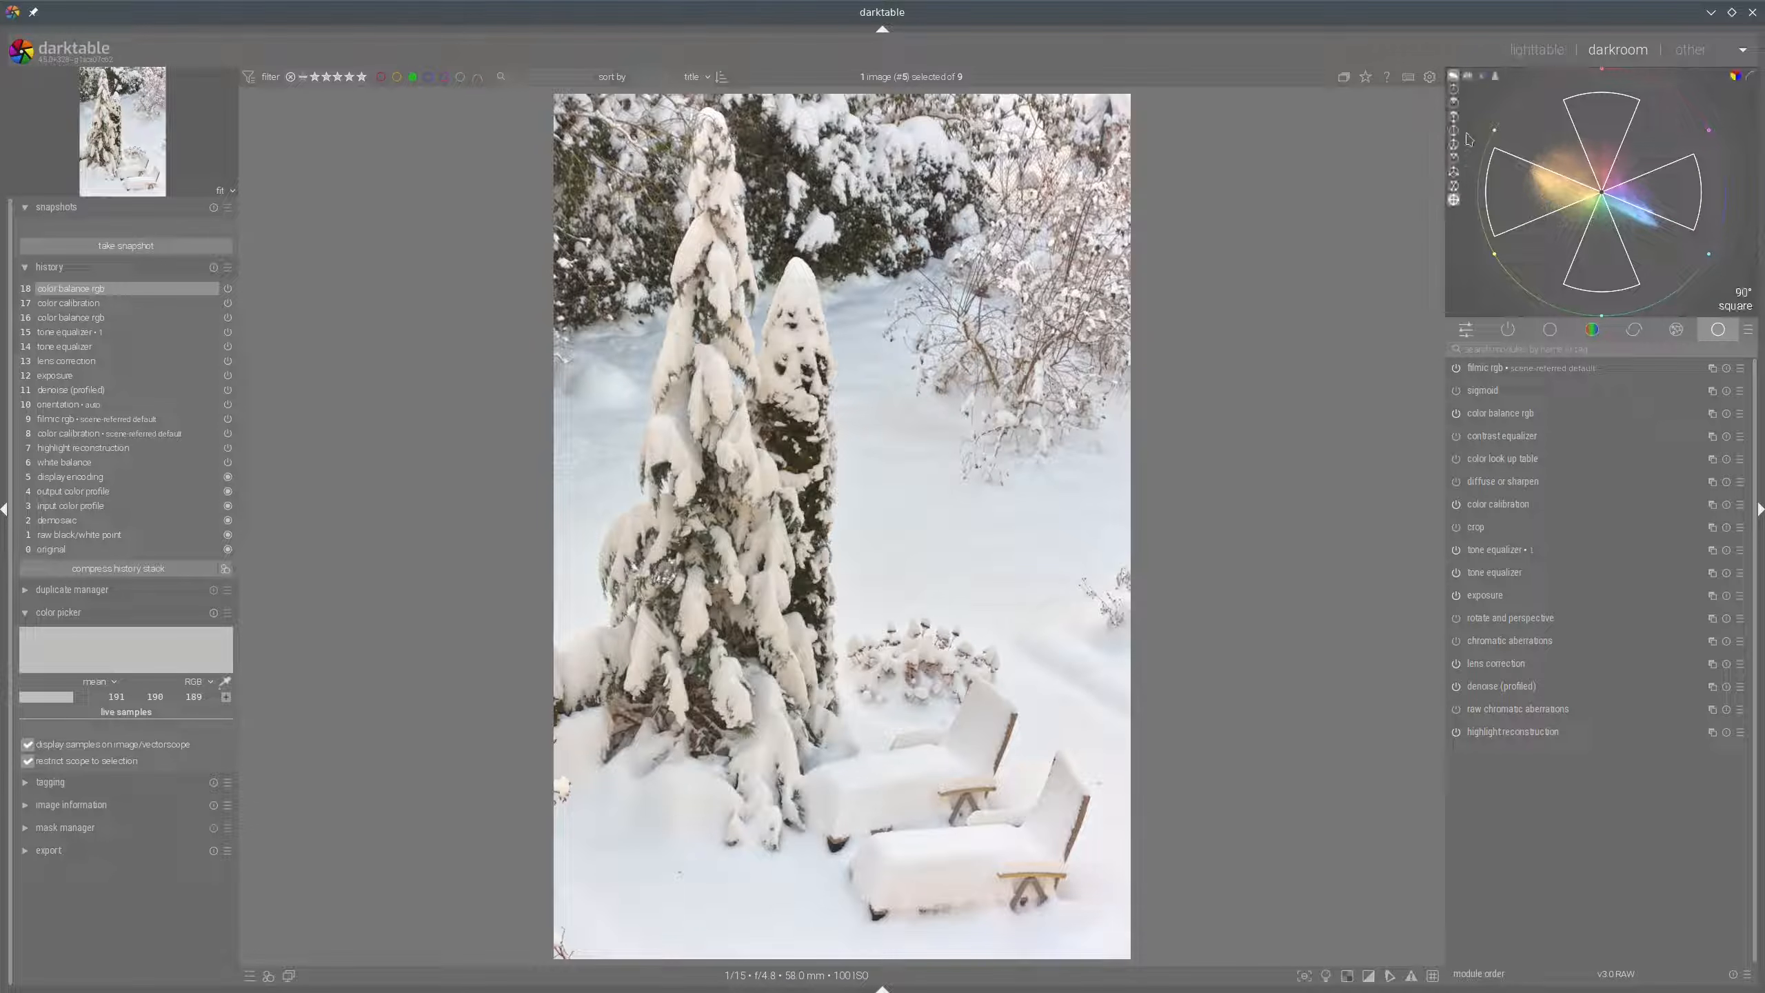
pyautogui.click(1456, 199)
pyautogui.moveTo(1620, 126)
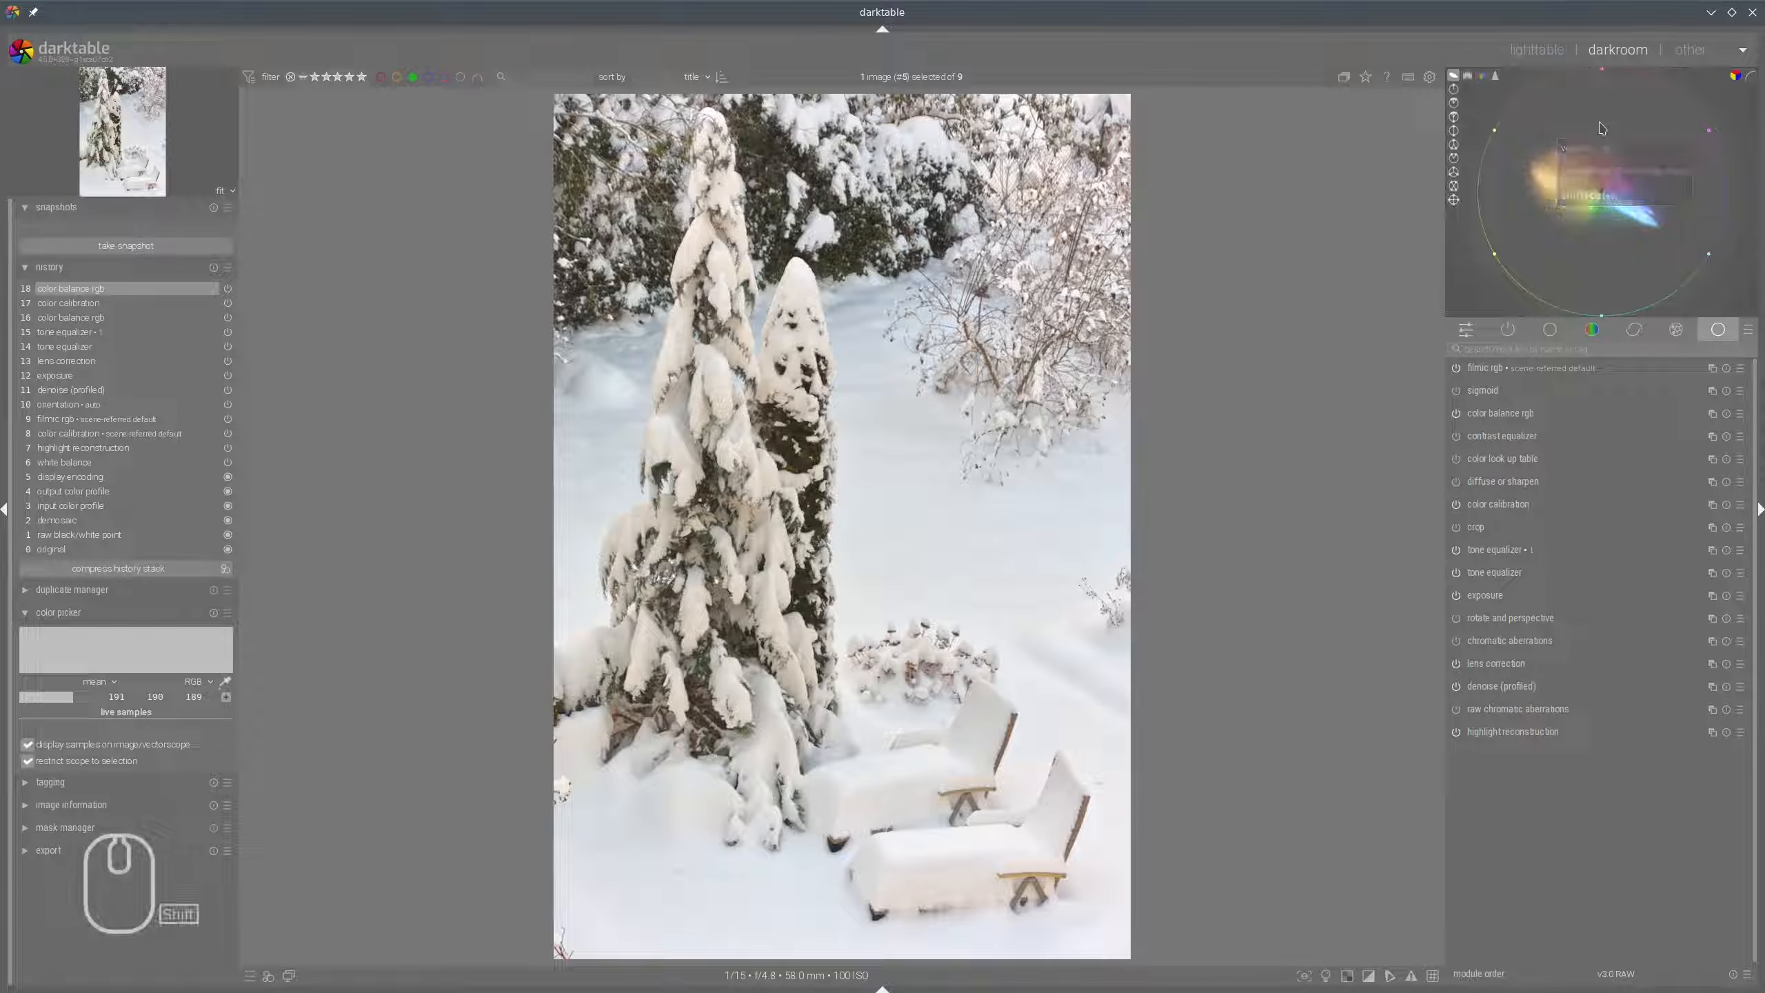
pyautogui.moveTo(1613, 126)
pyautogui.mouseDown()
pyautogui.moveTo(1542, 135)
pyautogui.moveTo(1520, 198)
pyautogui.moveTo(1586, 211)
pyautogui.moveTo(1623, 146)
pyautogui.moveTo(1572, 132)
pyautogui.mouseUp()
pyautogui.moveTo(1616, 191)
pyautogui.mouseDown()
pyautogui.moveTo(1671, 226)
pyautogui.moveTo(1610, 203)
pyautogui.mouseUp()
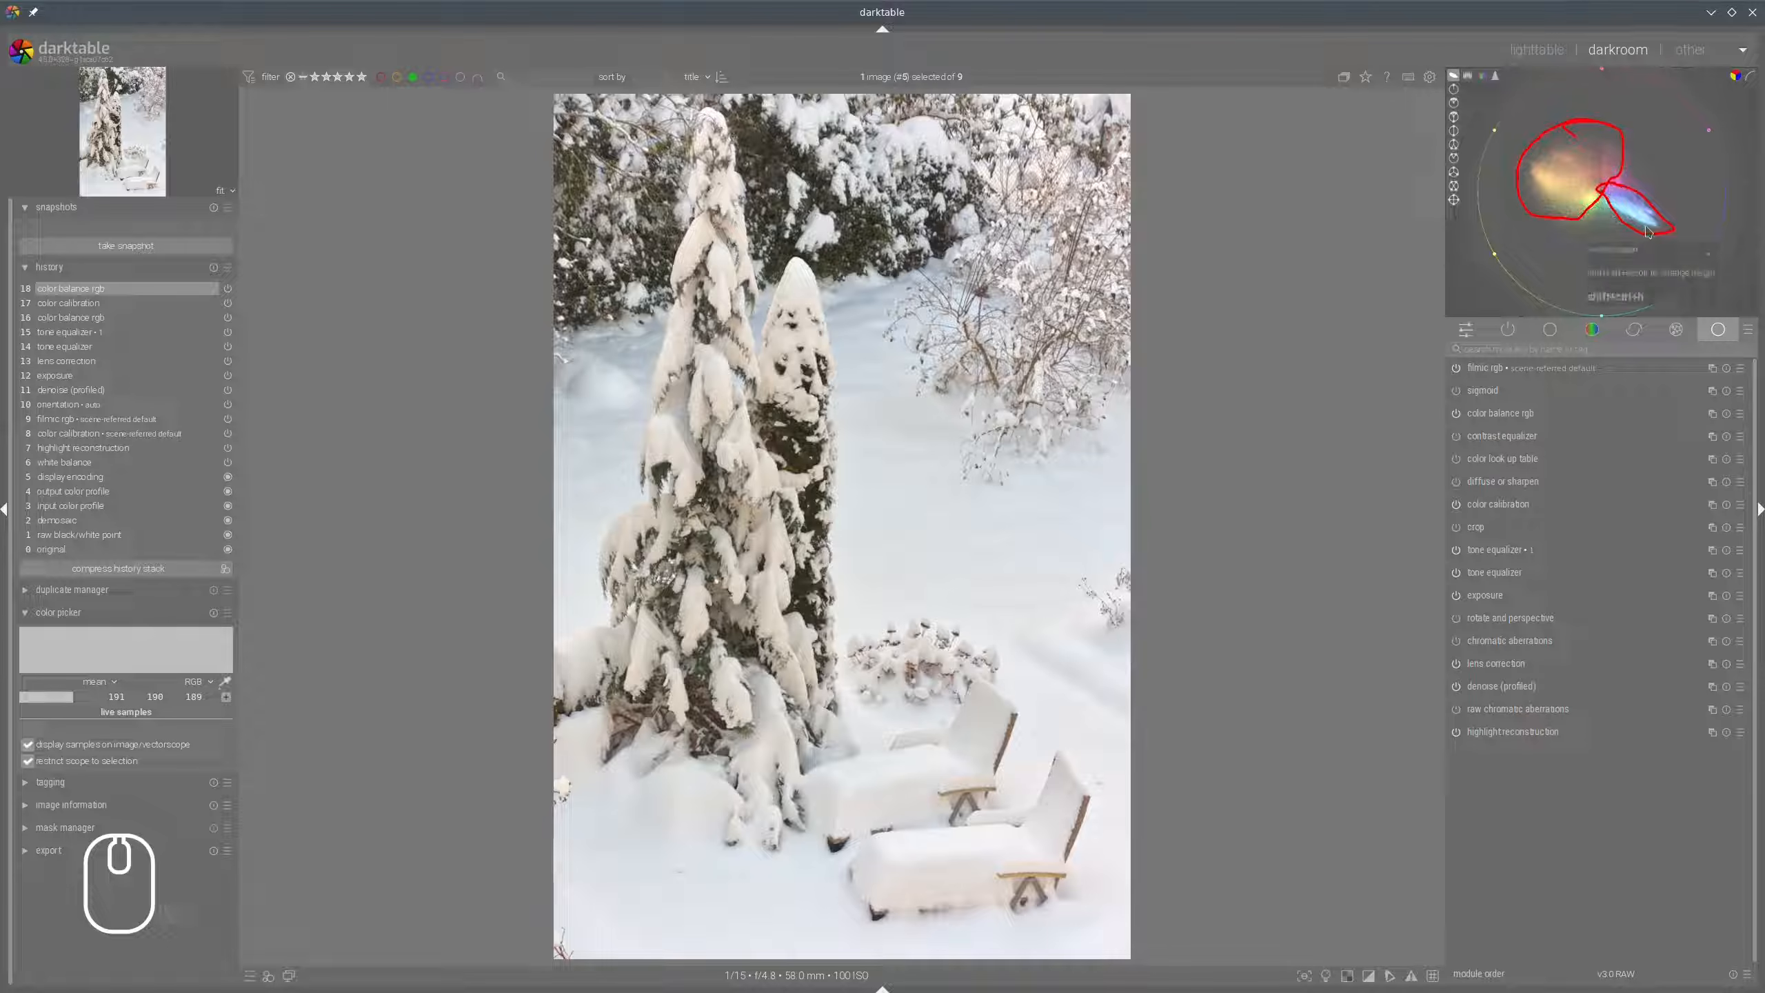
pyautogui.press('shift+super+F11')
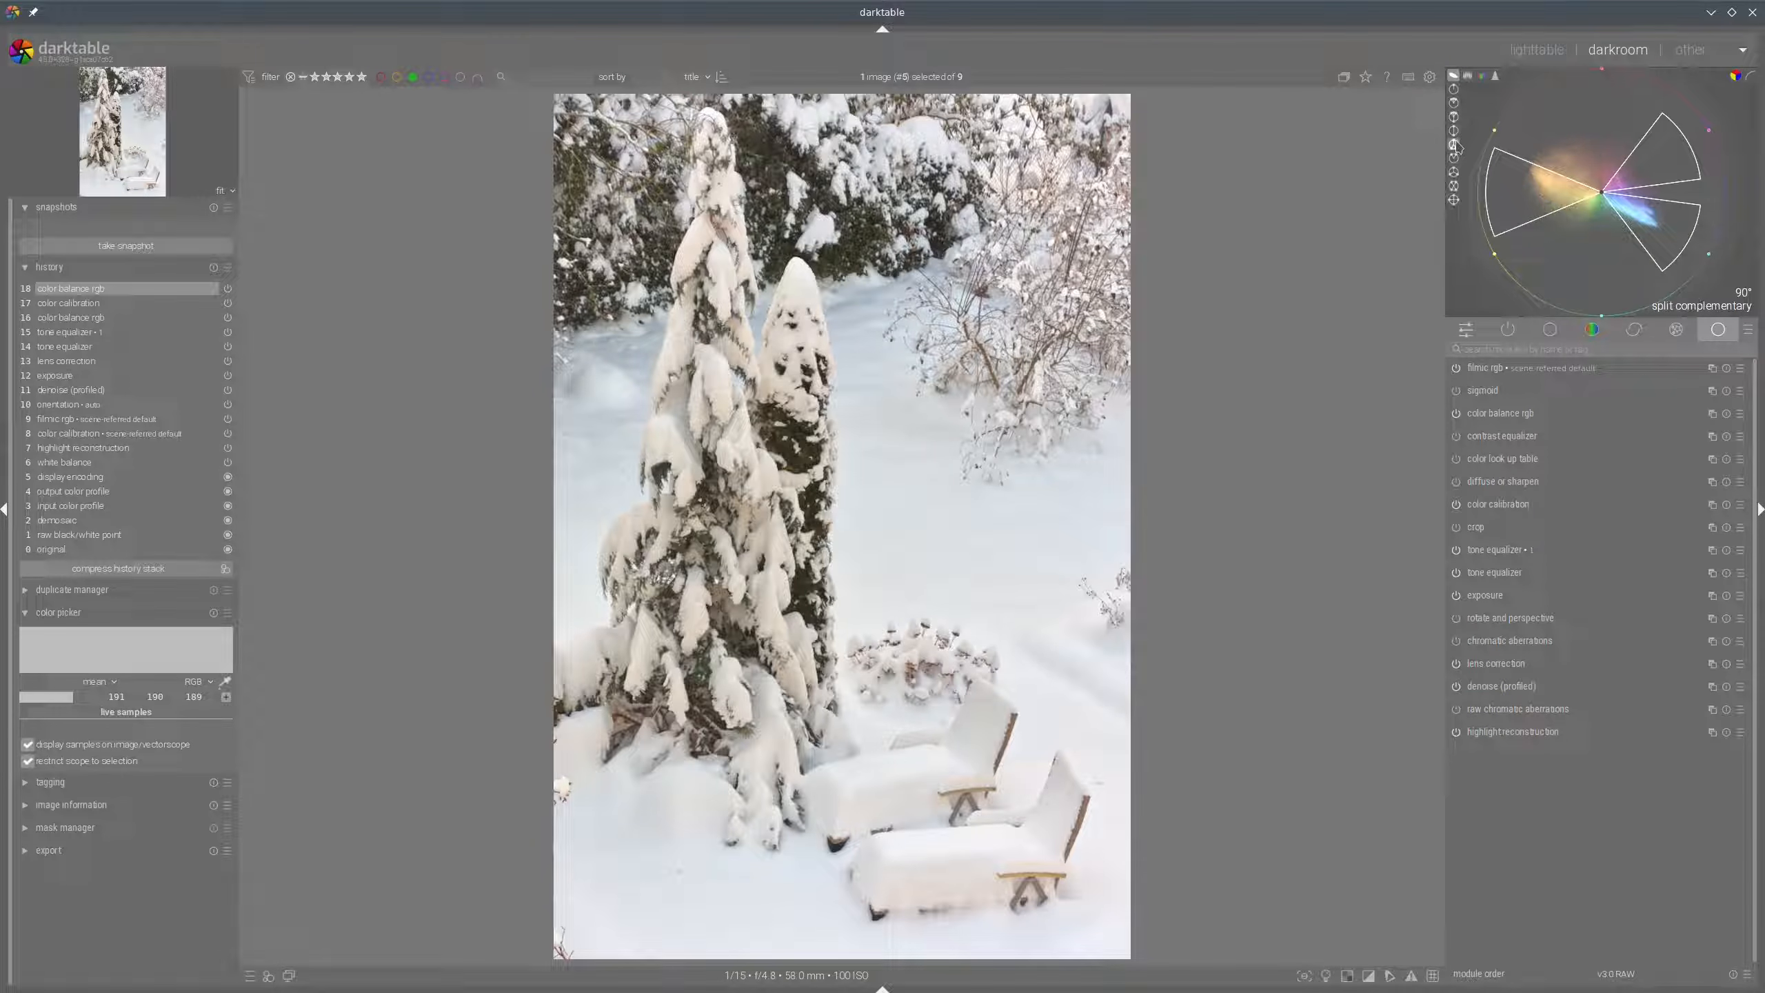
# Overlay the analogous complementary harmony guide on the vectorscope and rotate it to 60°.
pyautogui.click(1455, 118)
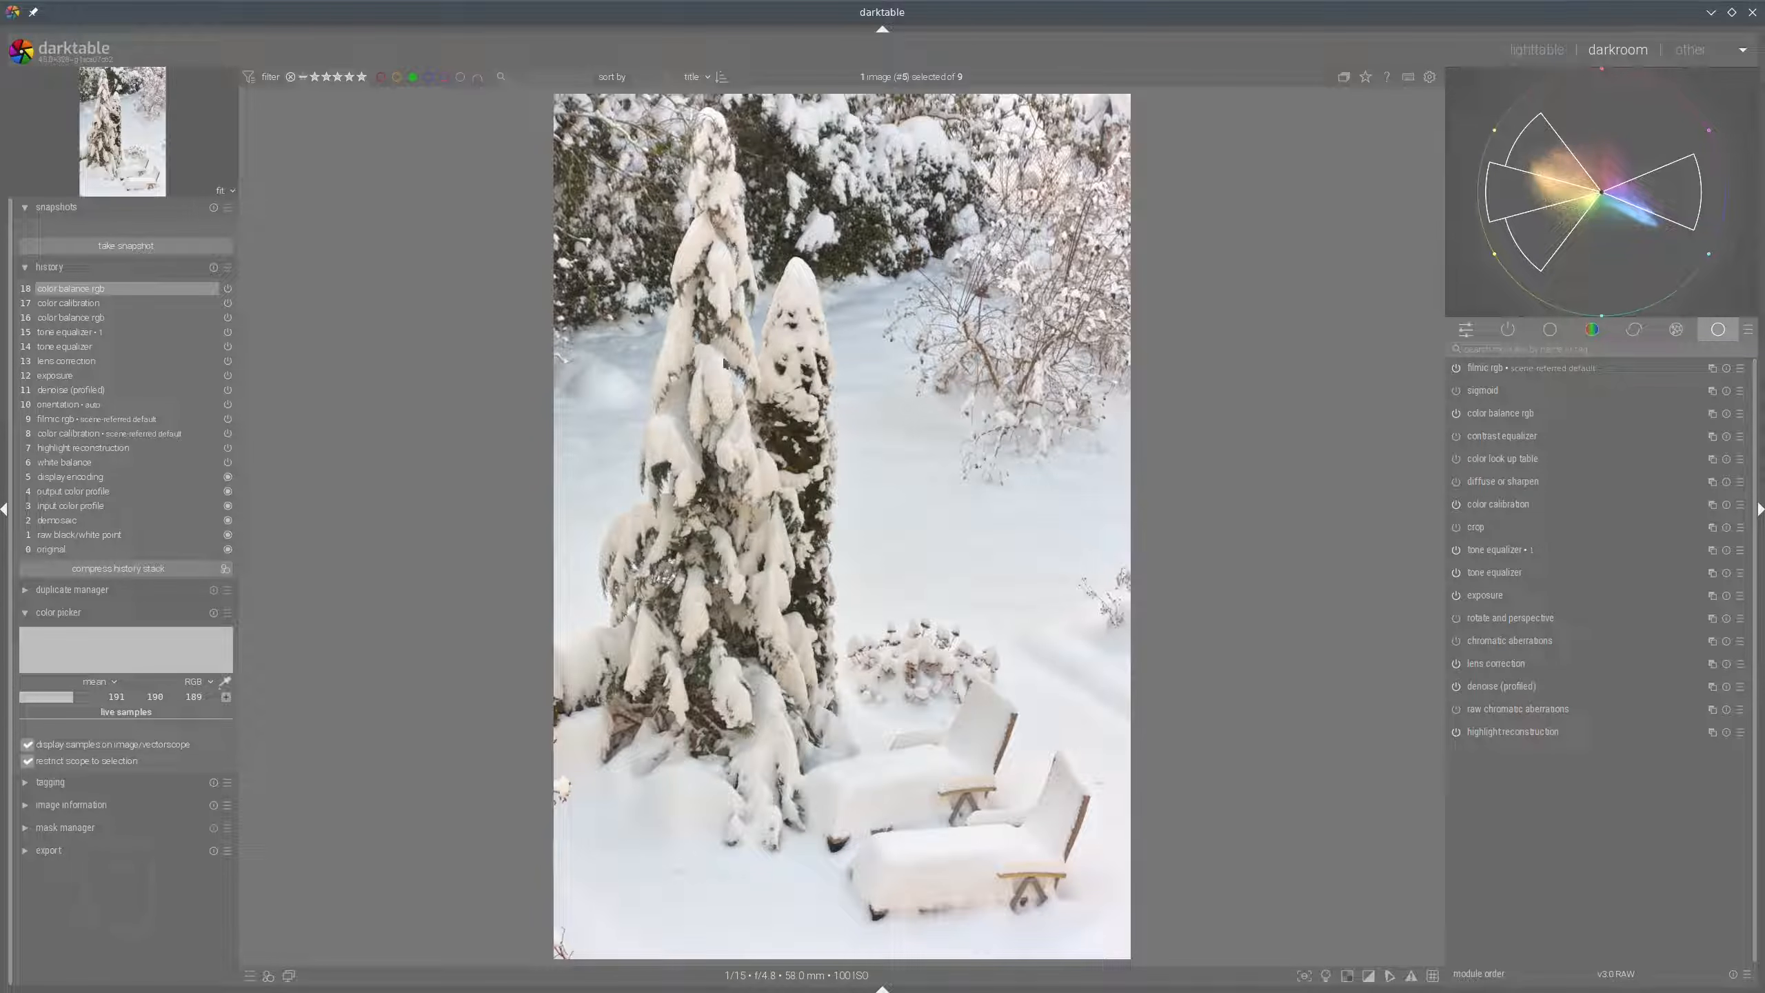
pyautogui.moveTo(1600, 125)
pyautogui.mouseDown()
pyautogui.moveTo(1508, 205)
pyautogui.moveTo(1623, 187)
pyautogui.moveTo(1574, 130)
pyautogui.mouseUp()
pyautogui.press('shift+super+F11')
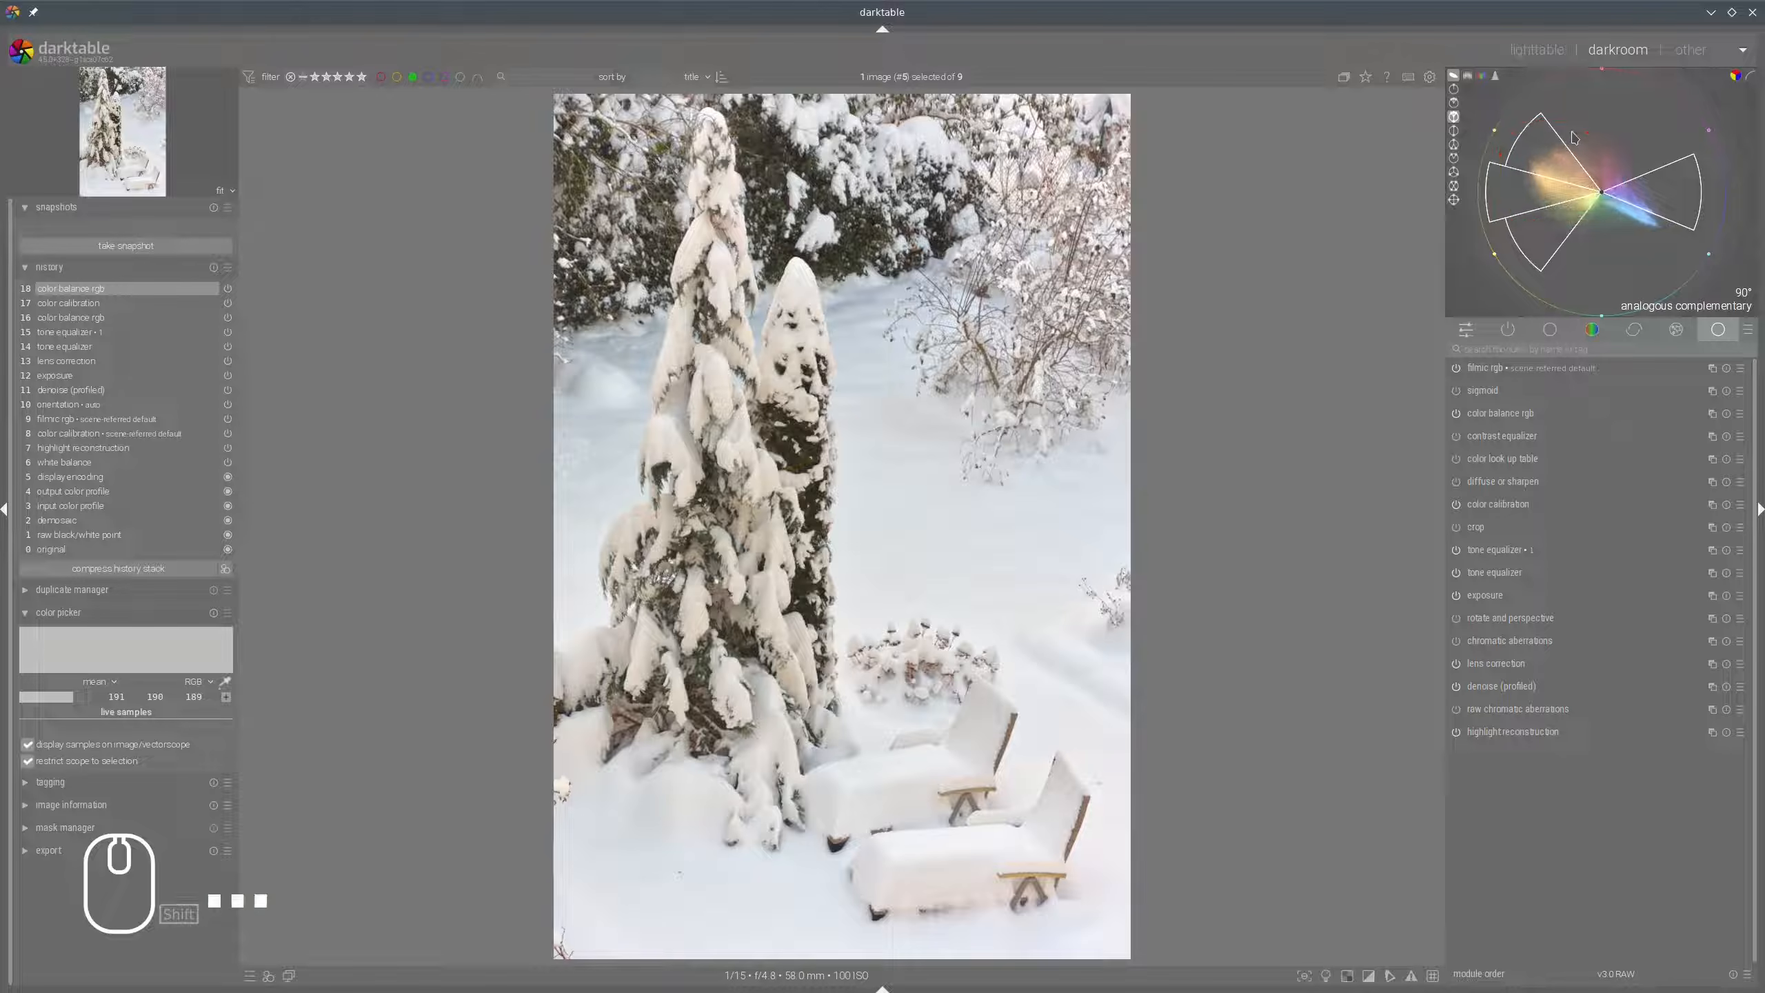
pyautogui.scroll(-2, 1535, 217)
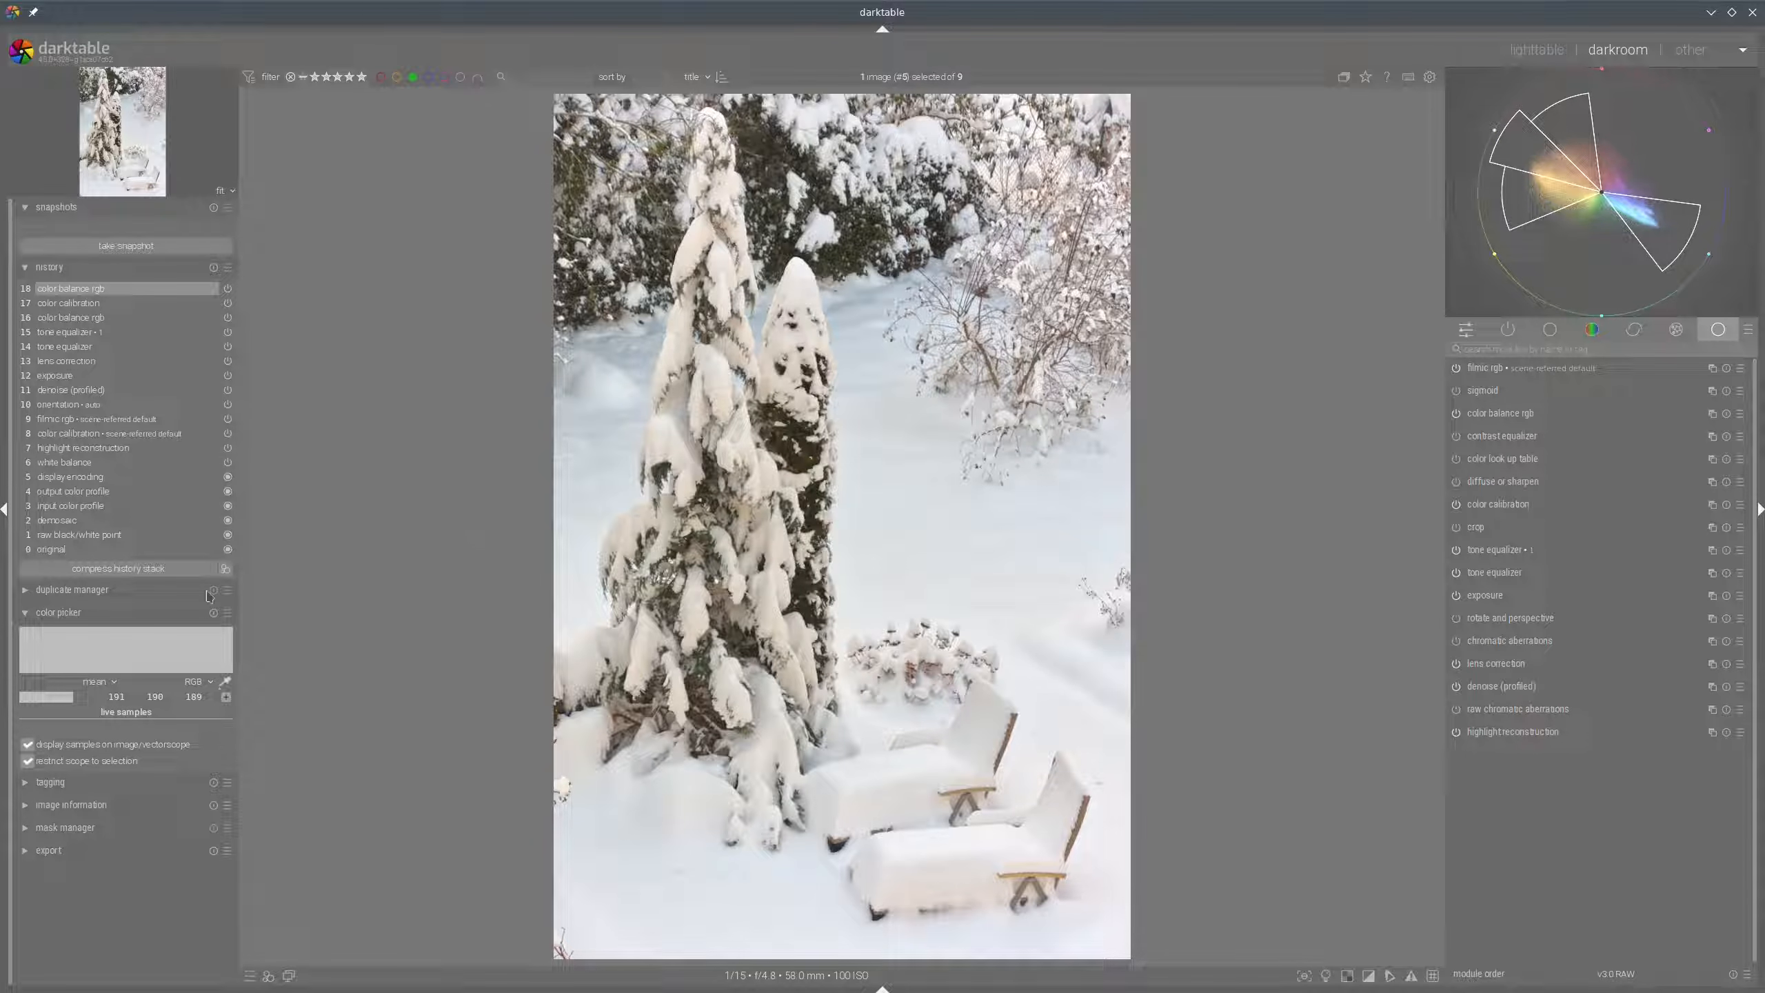
# Add live color samples for the snow on the tall tree, the front chair's snow and the bare bush branches.
pyautogui.click(227, 682)
pyautogui.click(722, 405)
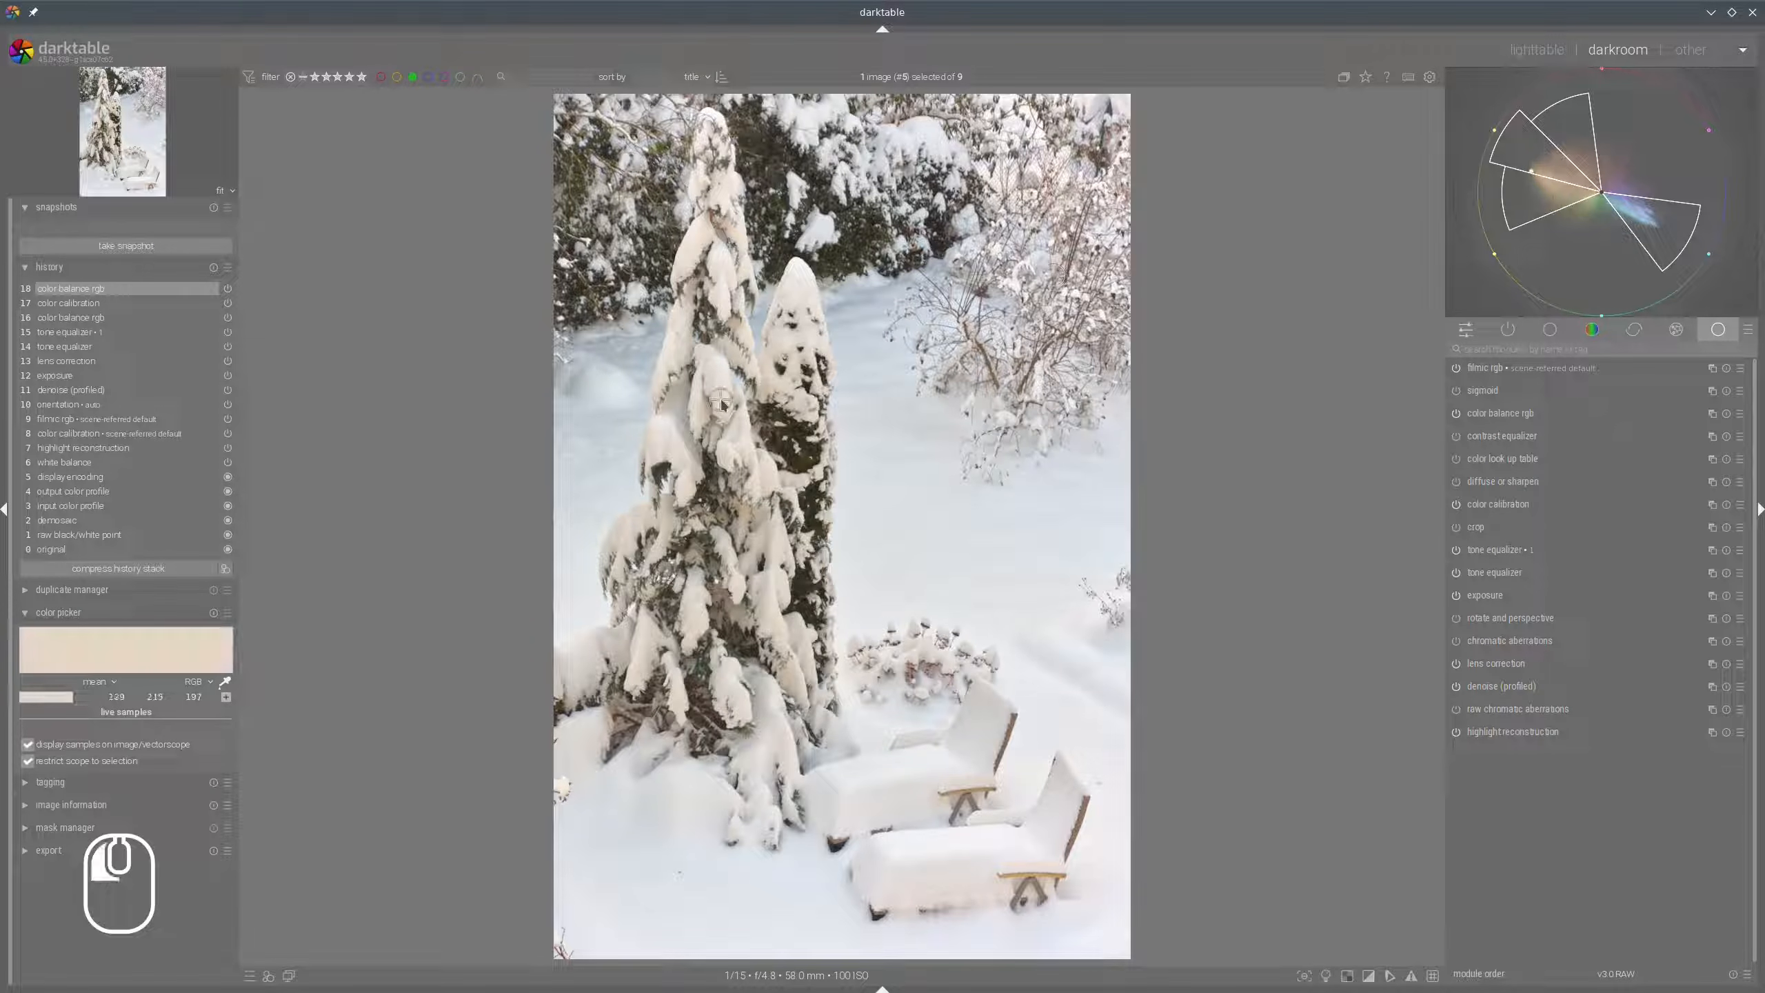
pyautogui.click(226, 697)
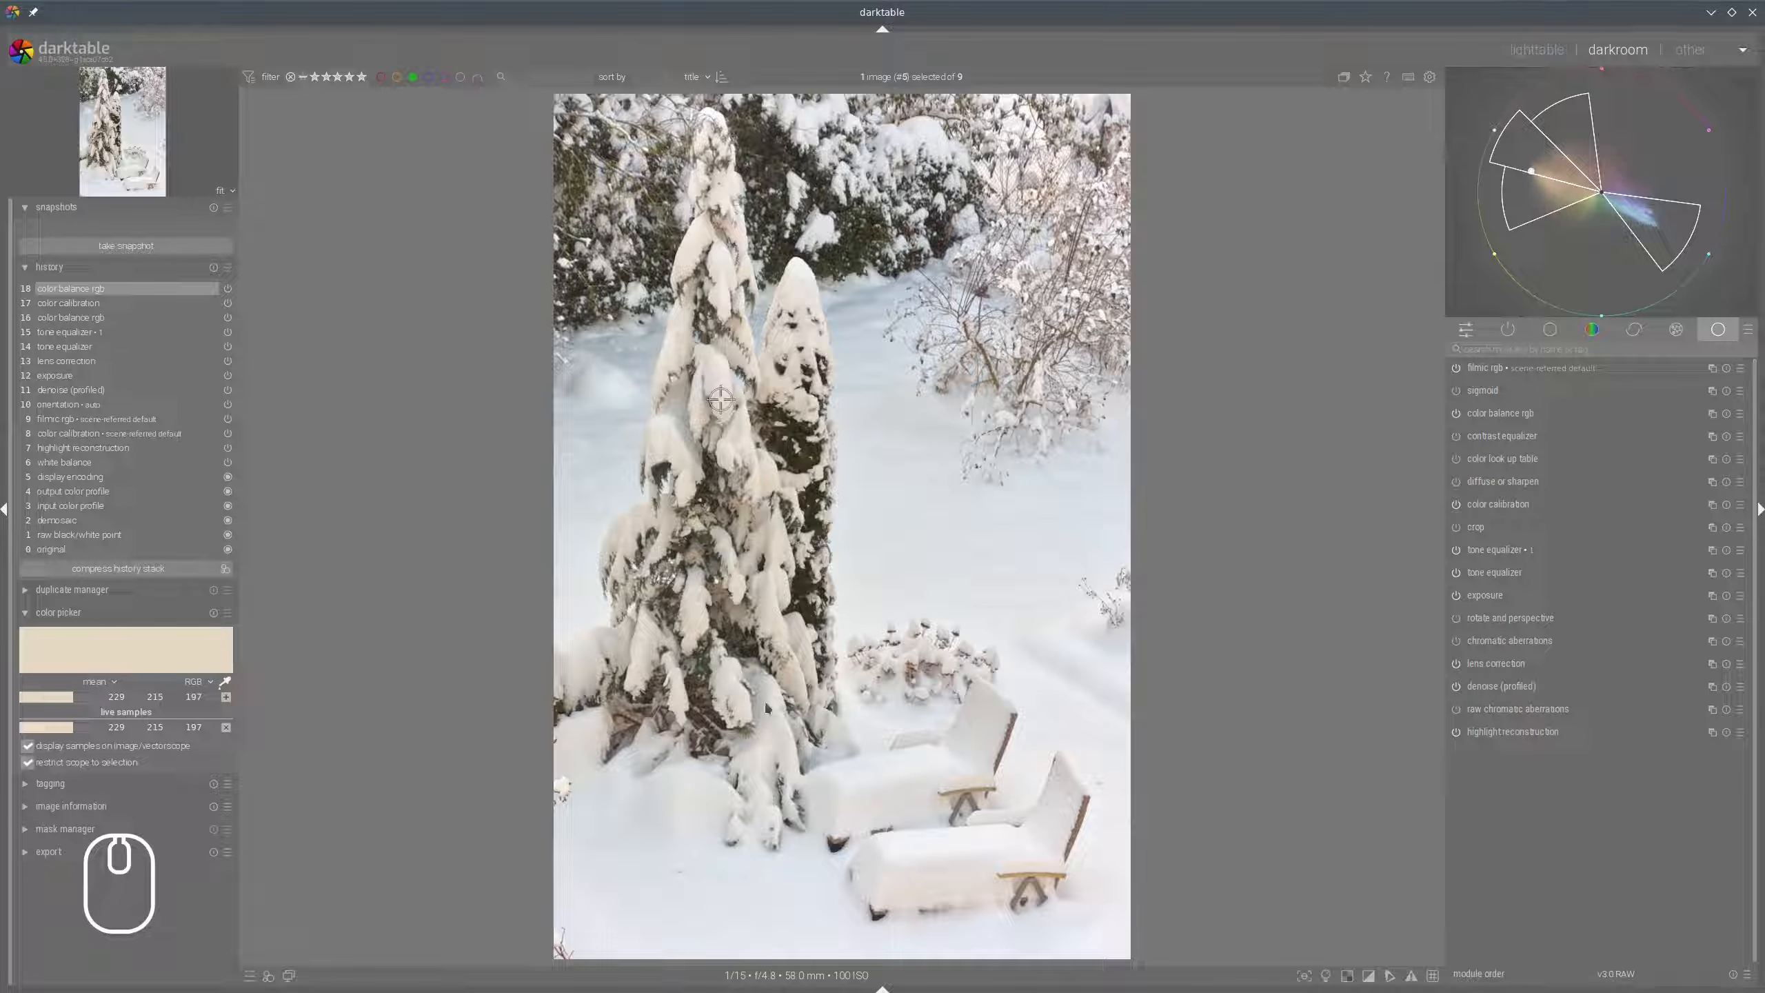
pyautogui.click(939, 895)
pyautogui.click(1045, 352)
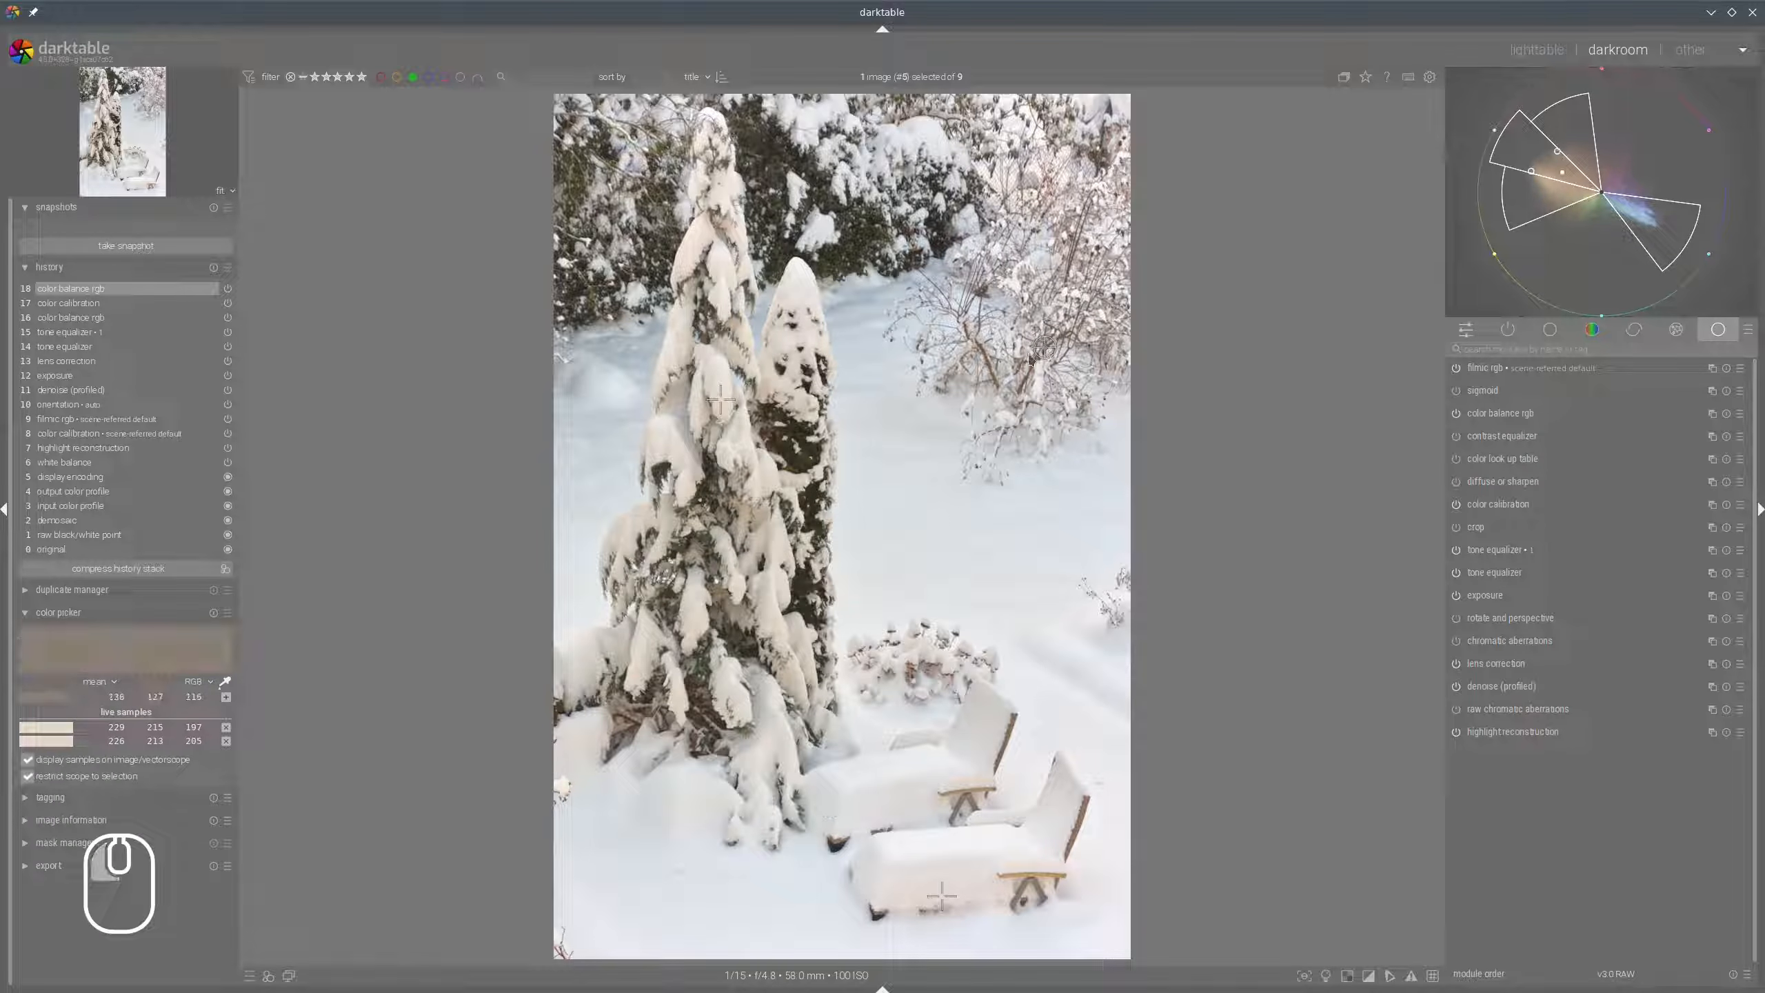
pyautogui.click(226, 697)
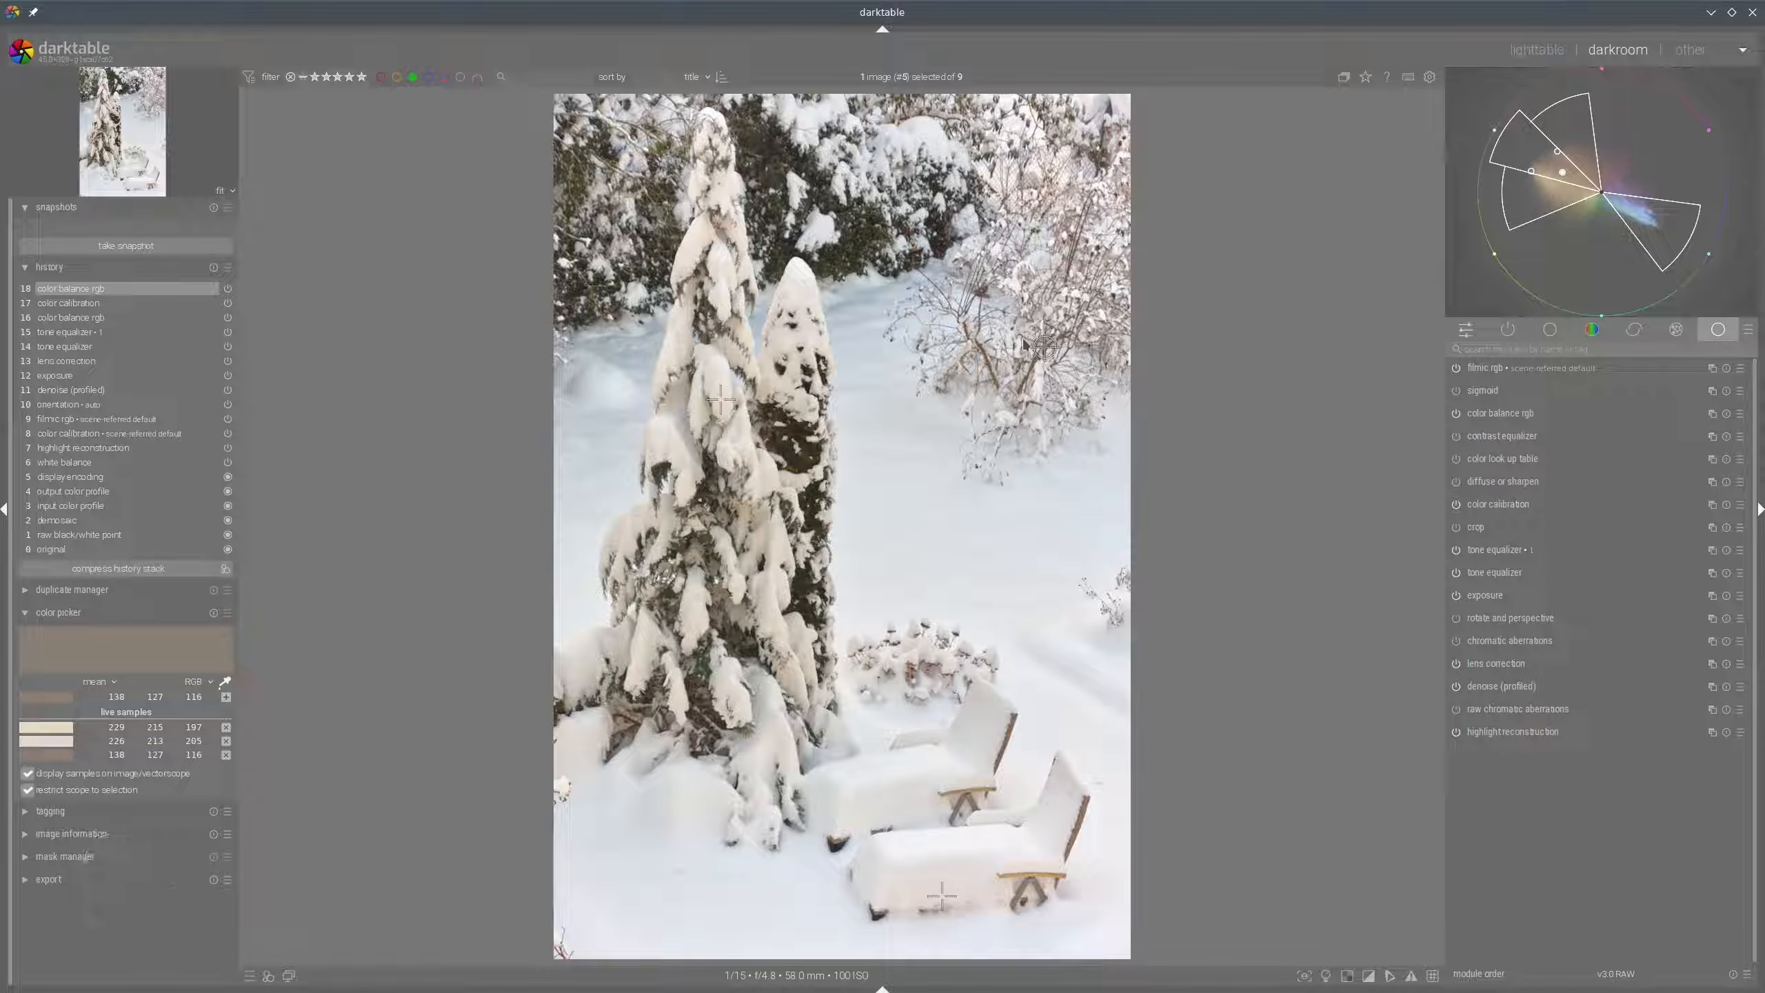
# Add a live color sample for the snowy branches near the photo's upper right edge.
pyautogui.moveTo(1601, 160)
pyautogui.click(1097, 247)
pyautogui.moveTo(1098, 246); pyautogui.dragTo(1102, 243)
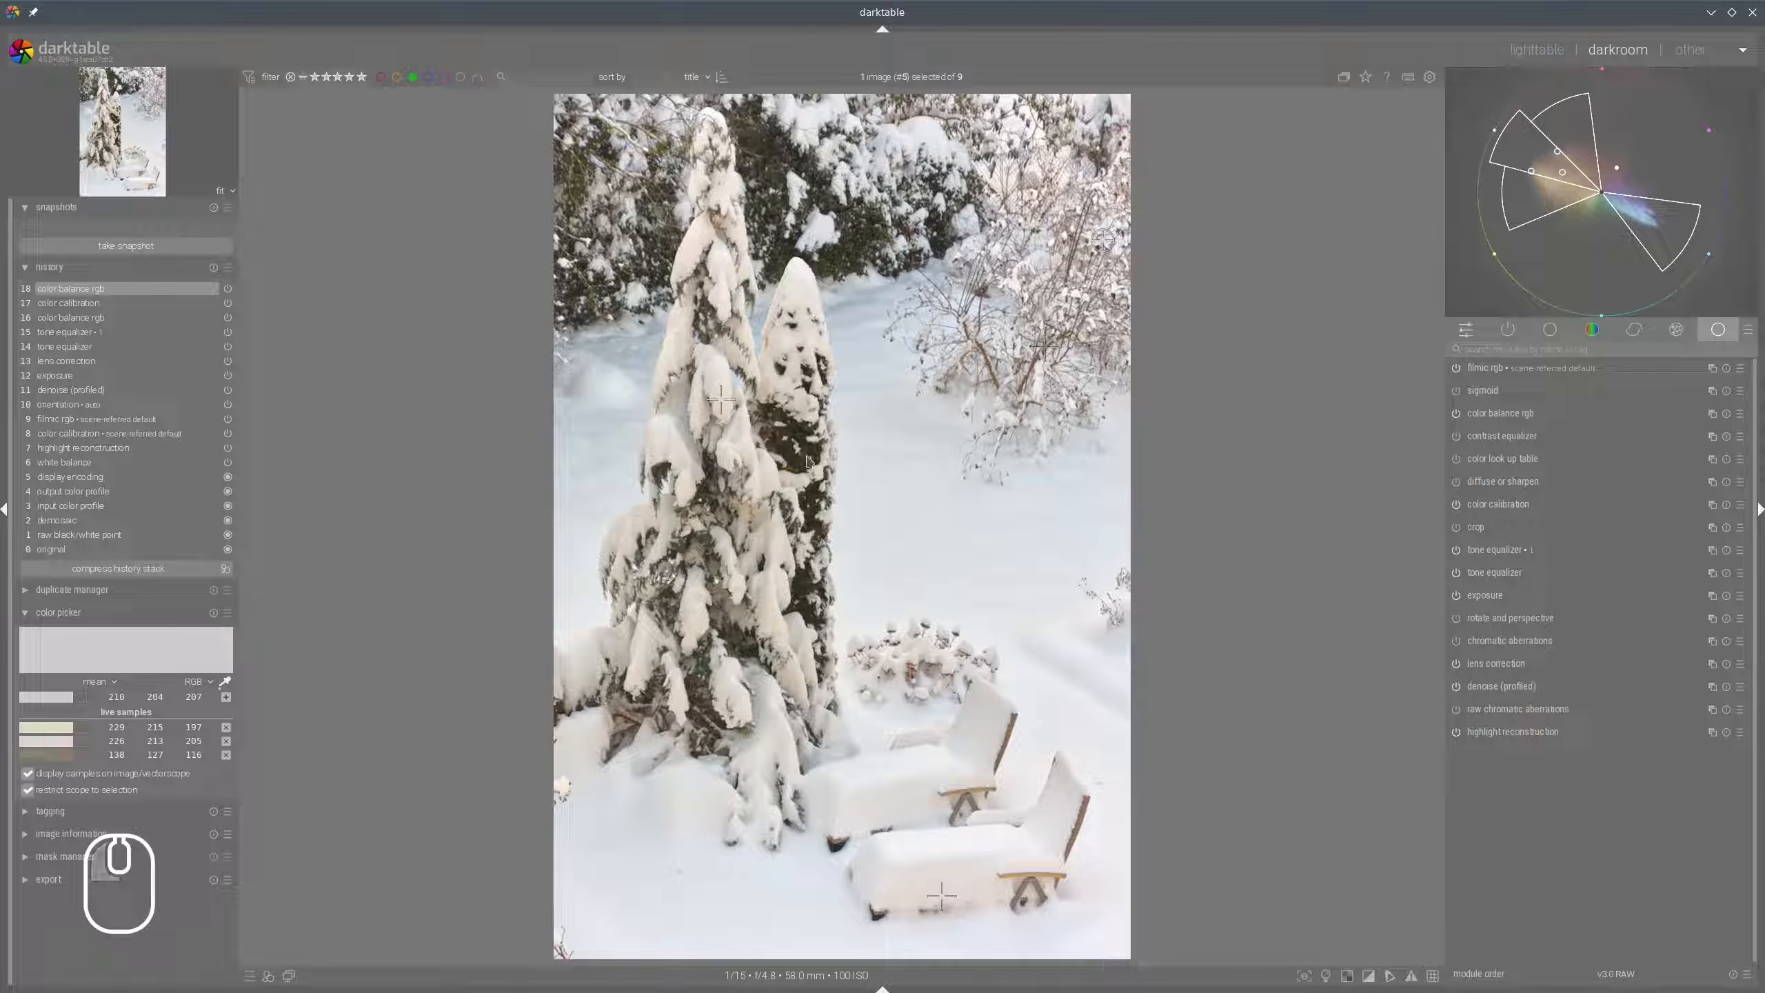
pyautogui.click(226, 697)
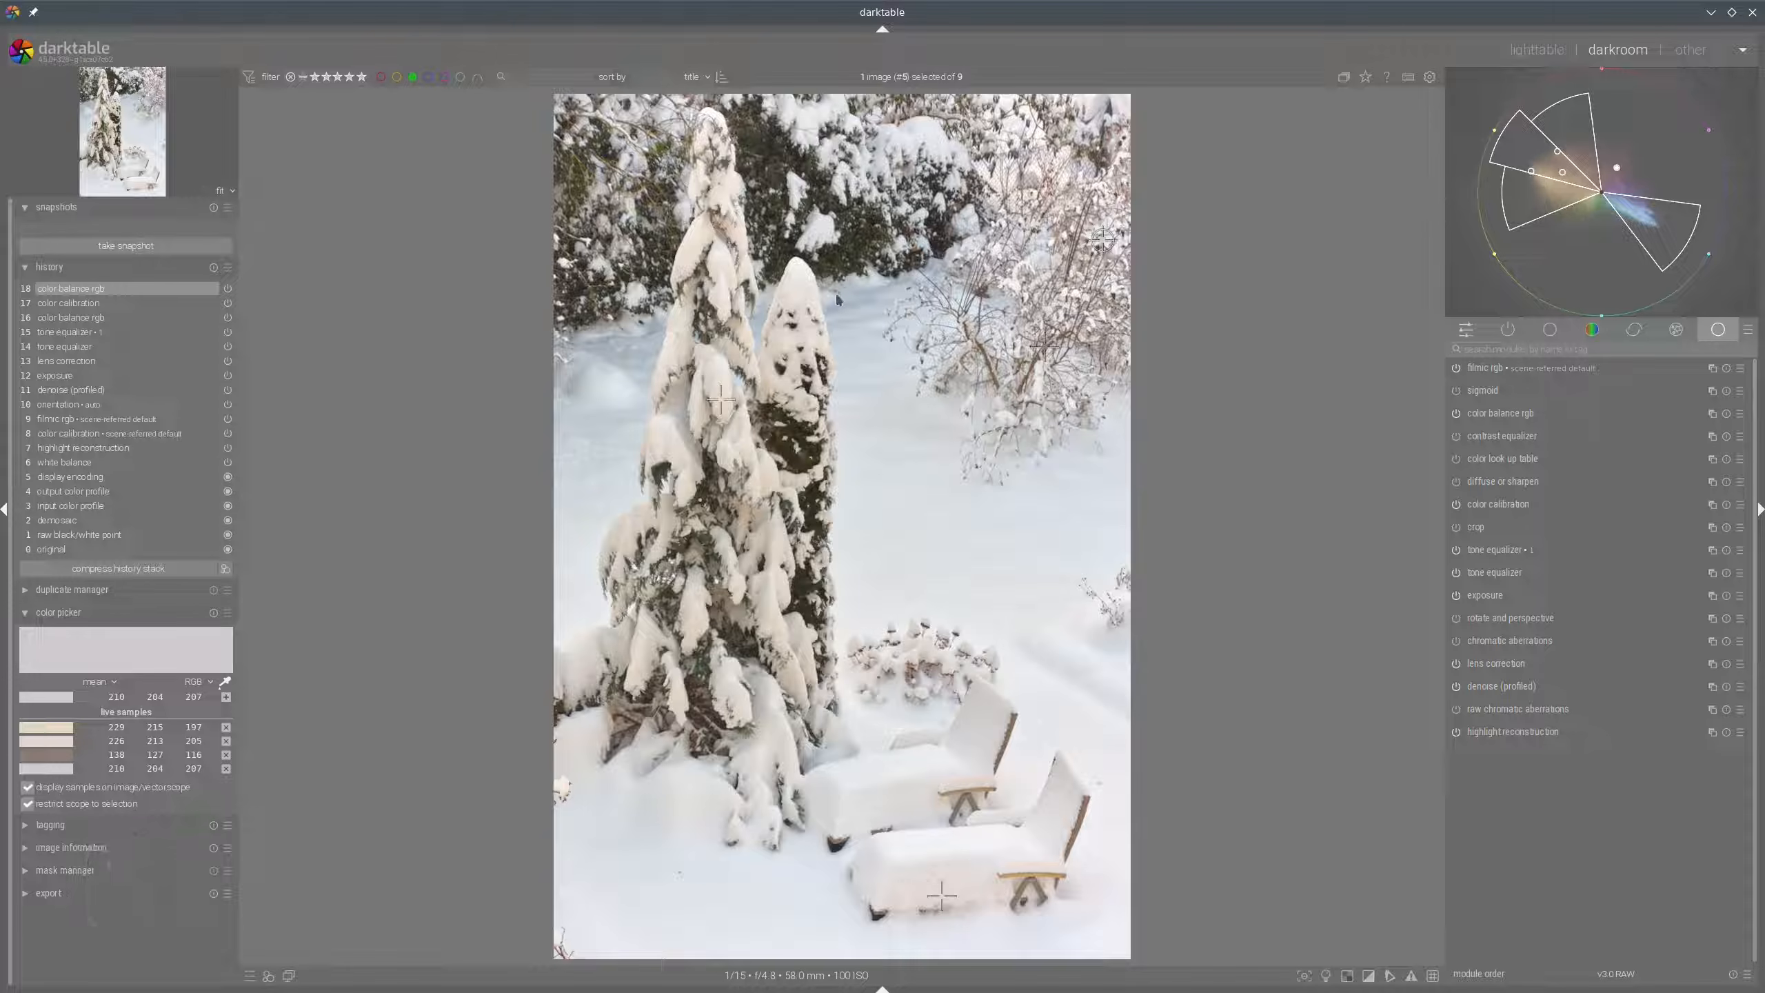
# Add live color samples for the shaded snow beside the shorter tree and the snow just below the bare bush.
pyautogui.click(869, 299)
pyautogui.click(226, 696)
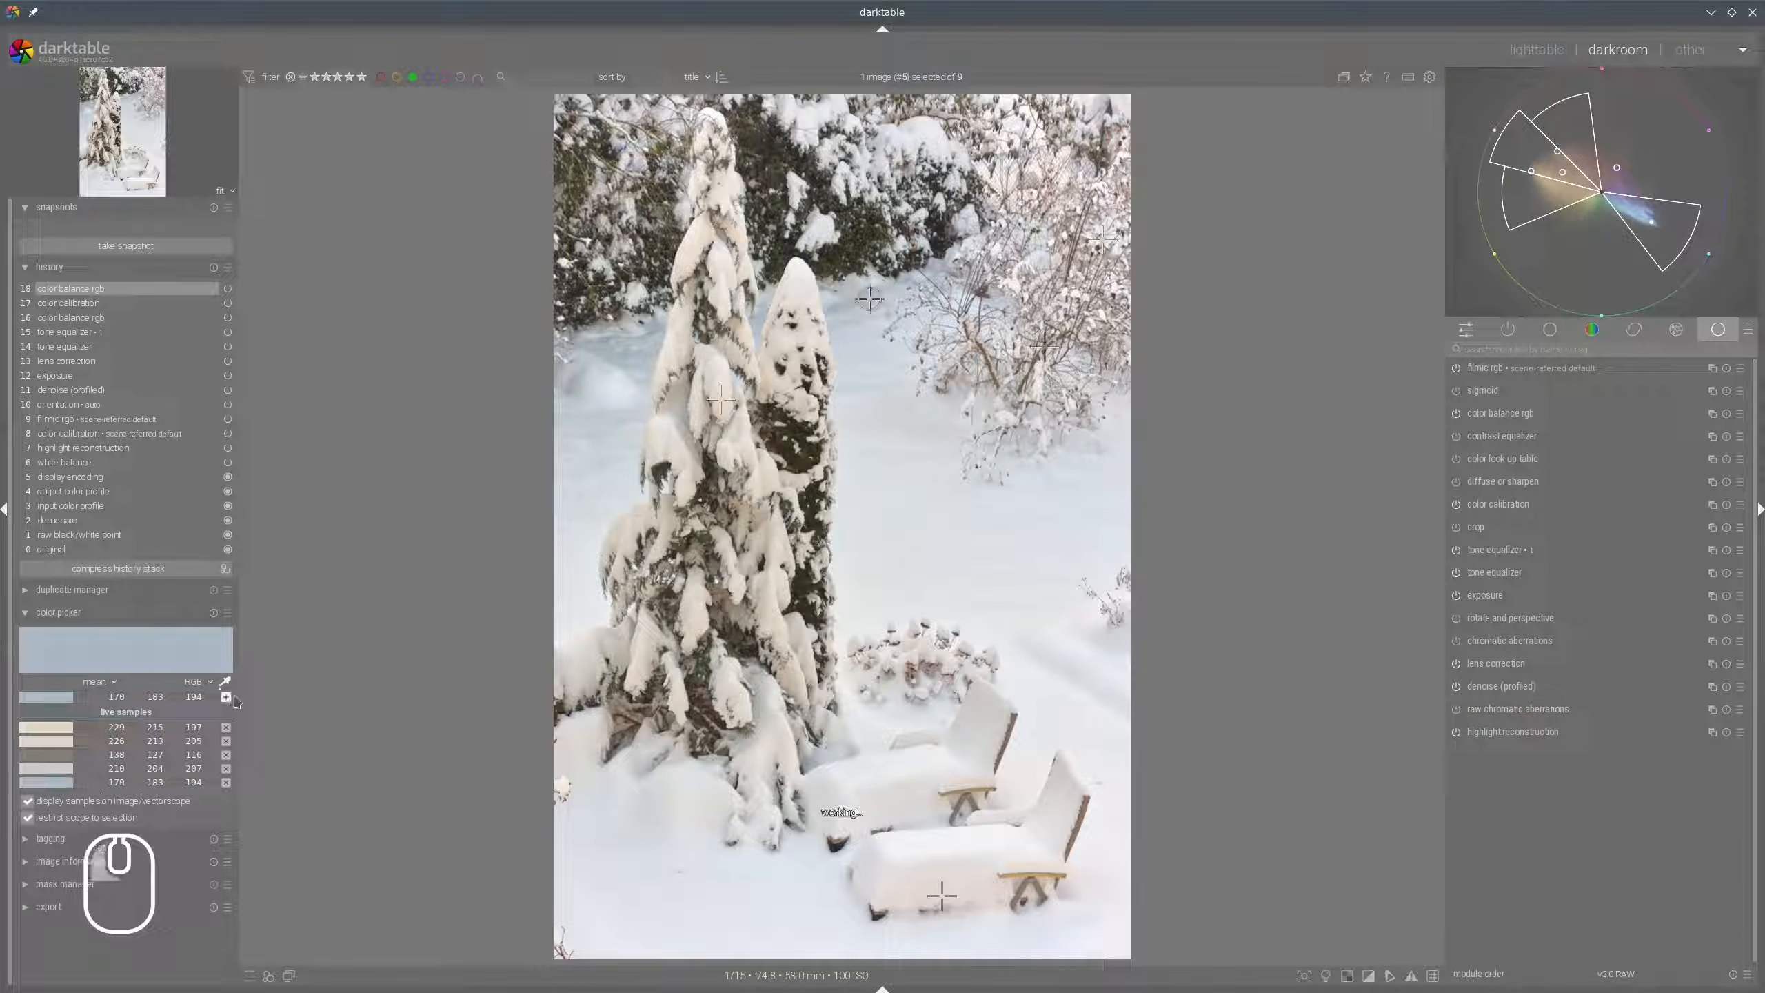
pyautogui.click(1054, 470)
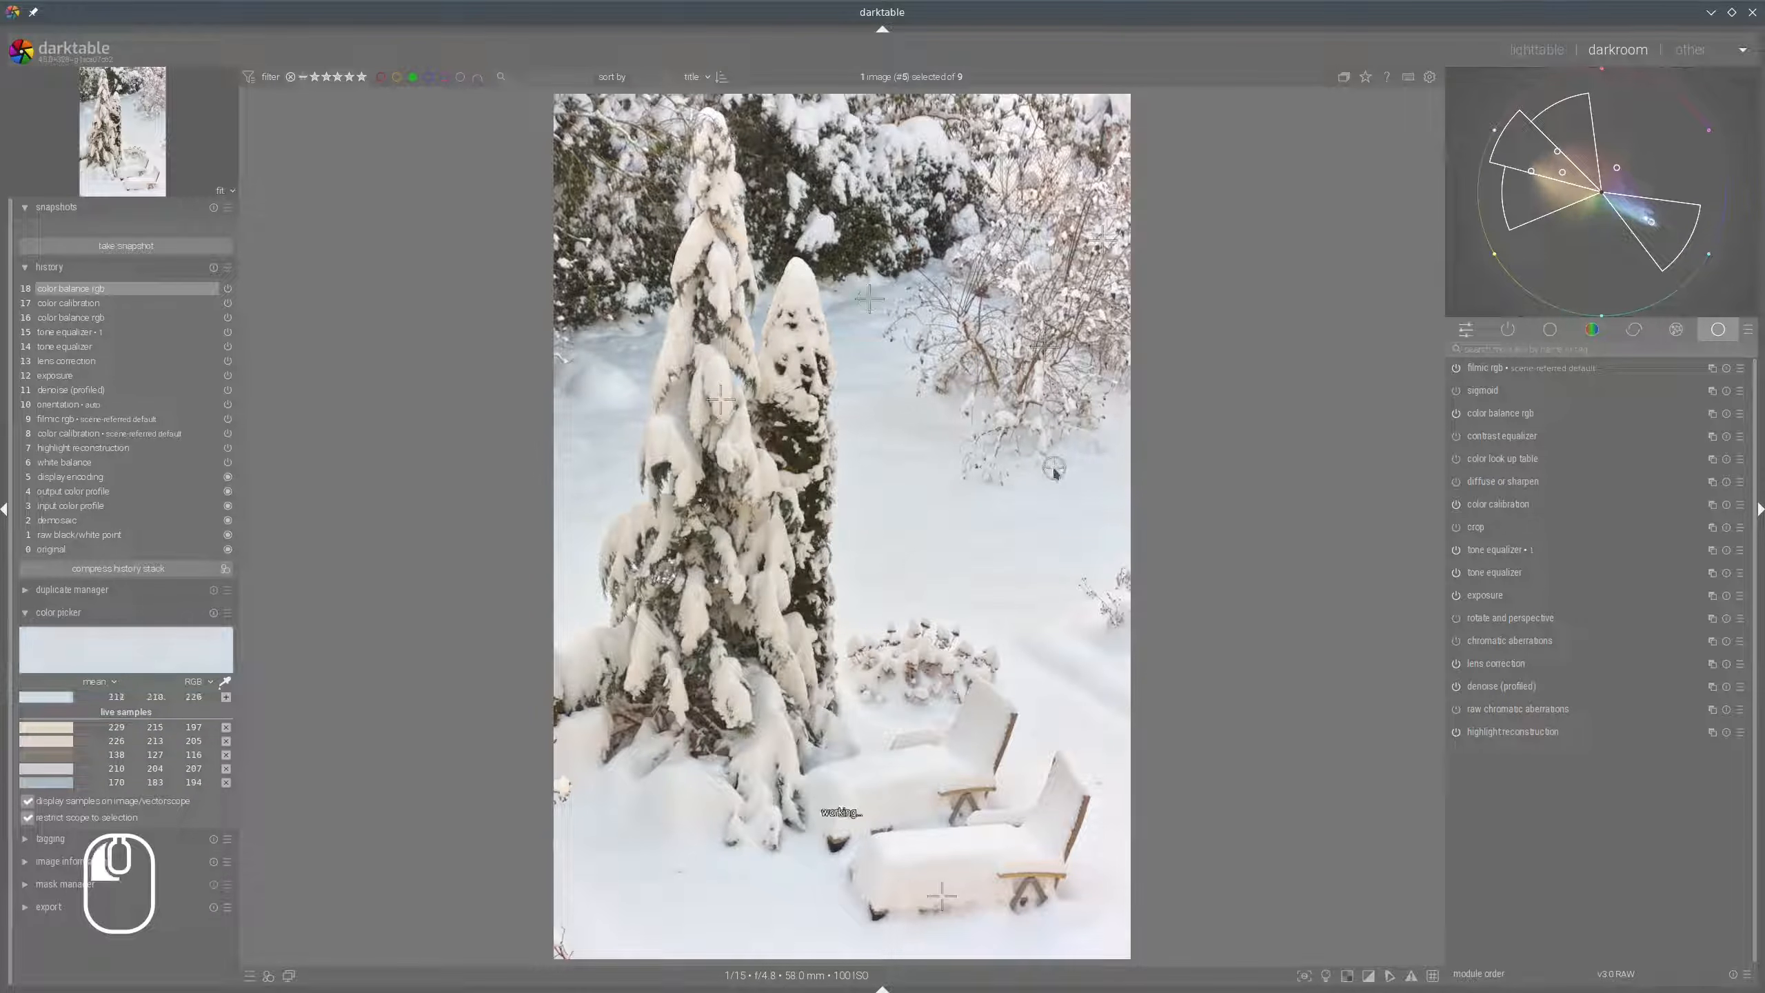
pyautogui.click(226, 697)
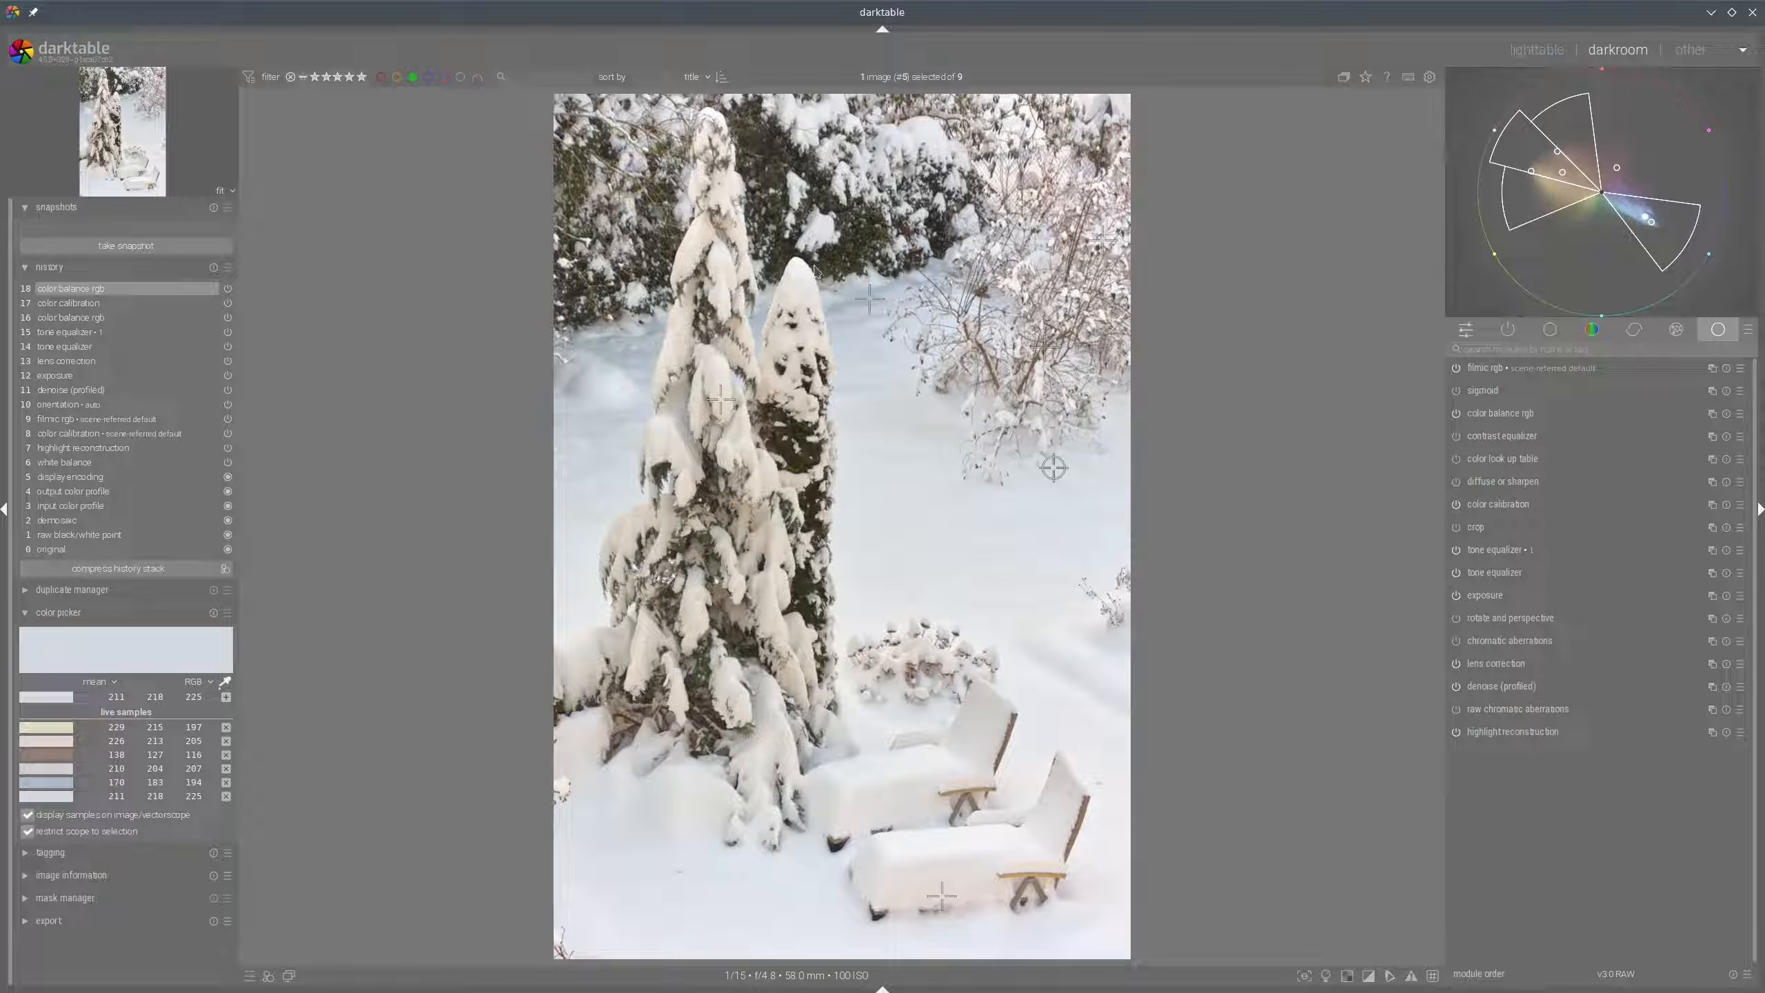
# Add a live color sample for the dark foliage above the shorter tree and probe the neighbouring greenery.
pyautogui.click(840, 253)
pyautogui.moveTo(840, 253); pyautogui.dragTo(831, 258)
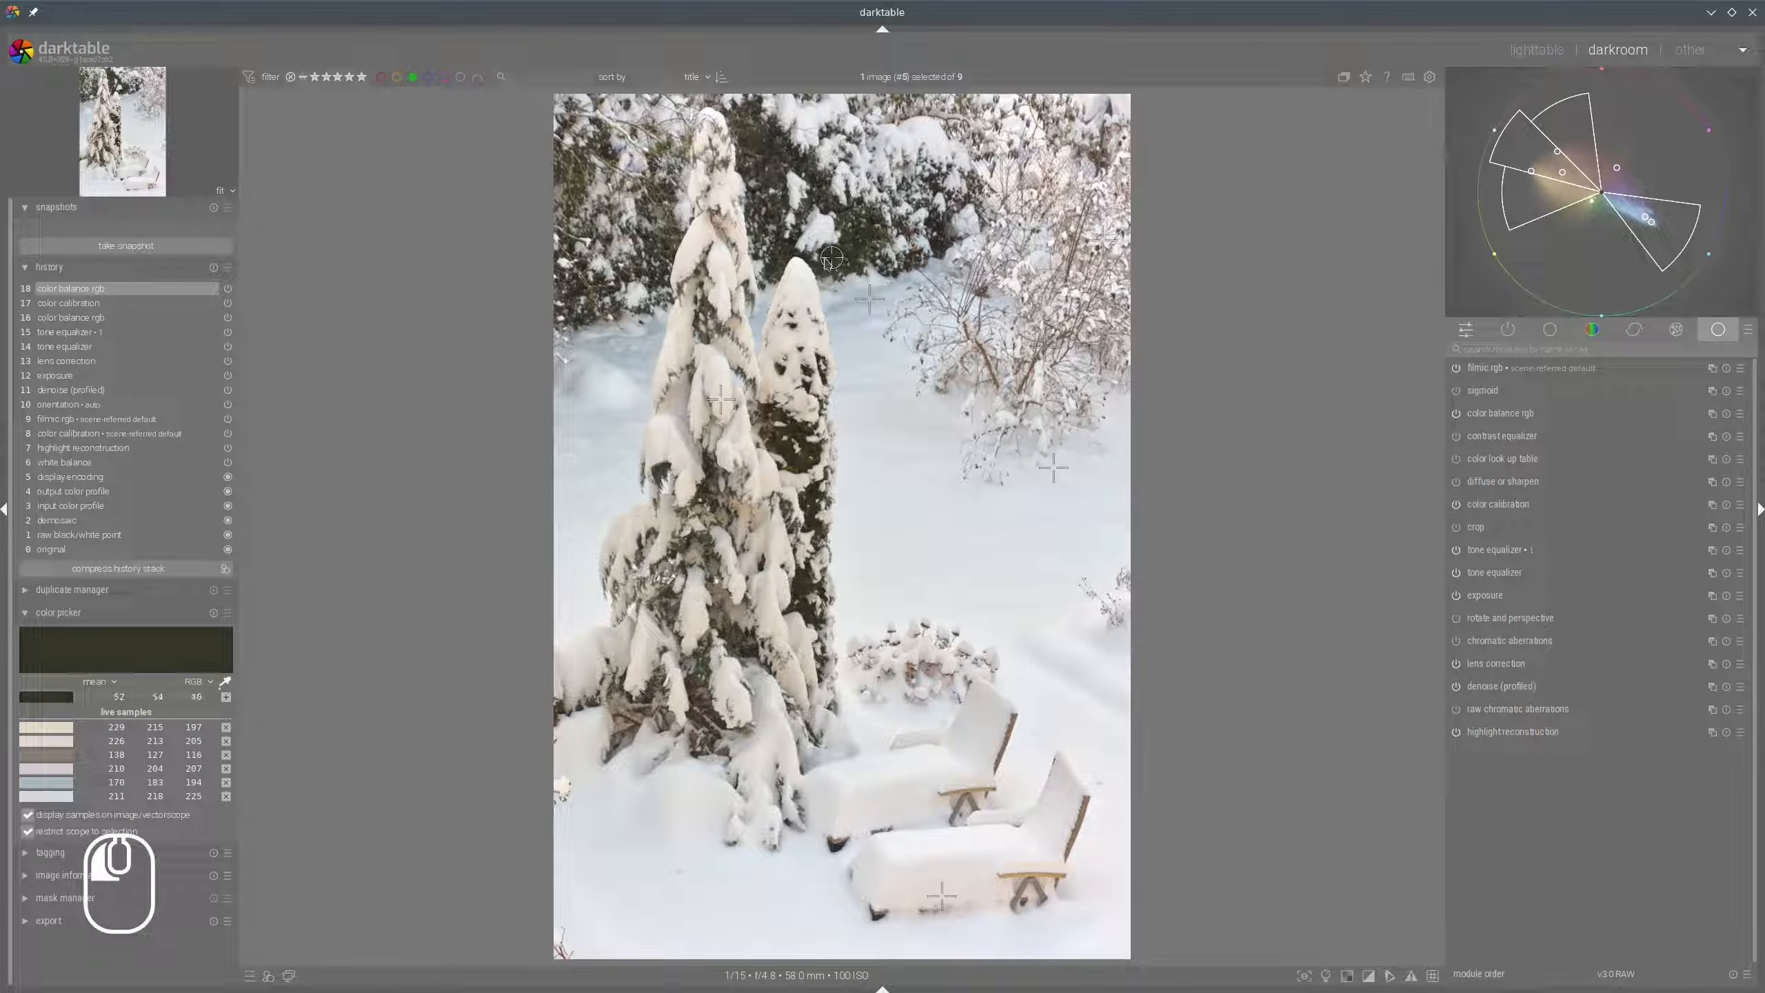
pyautogui.click(226, 697)
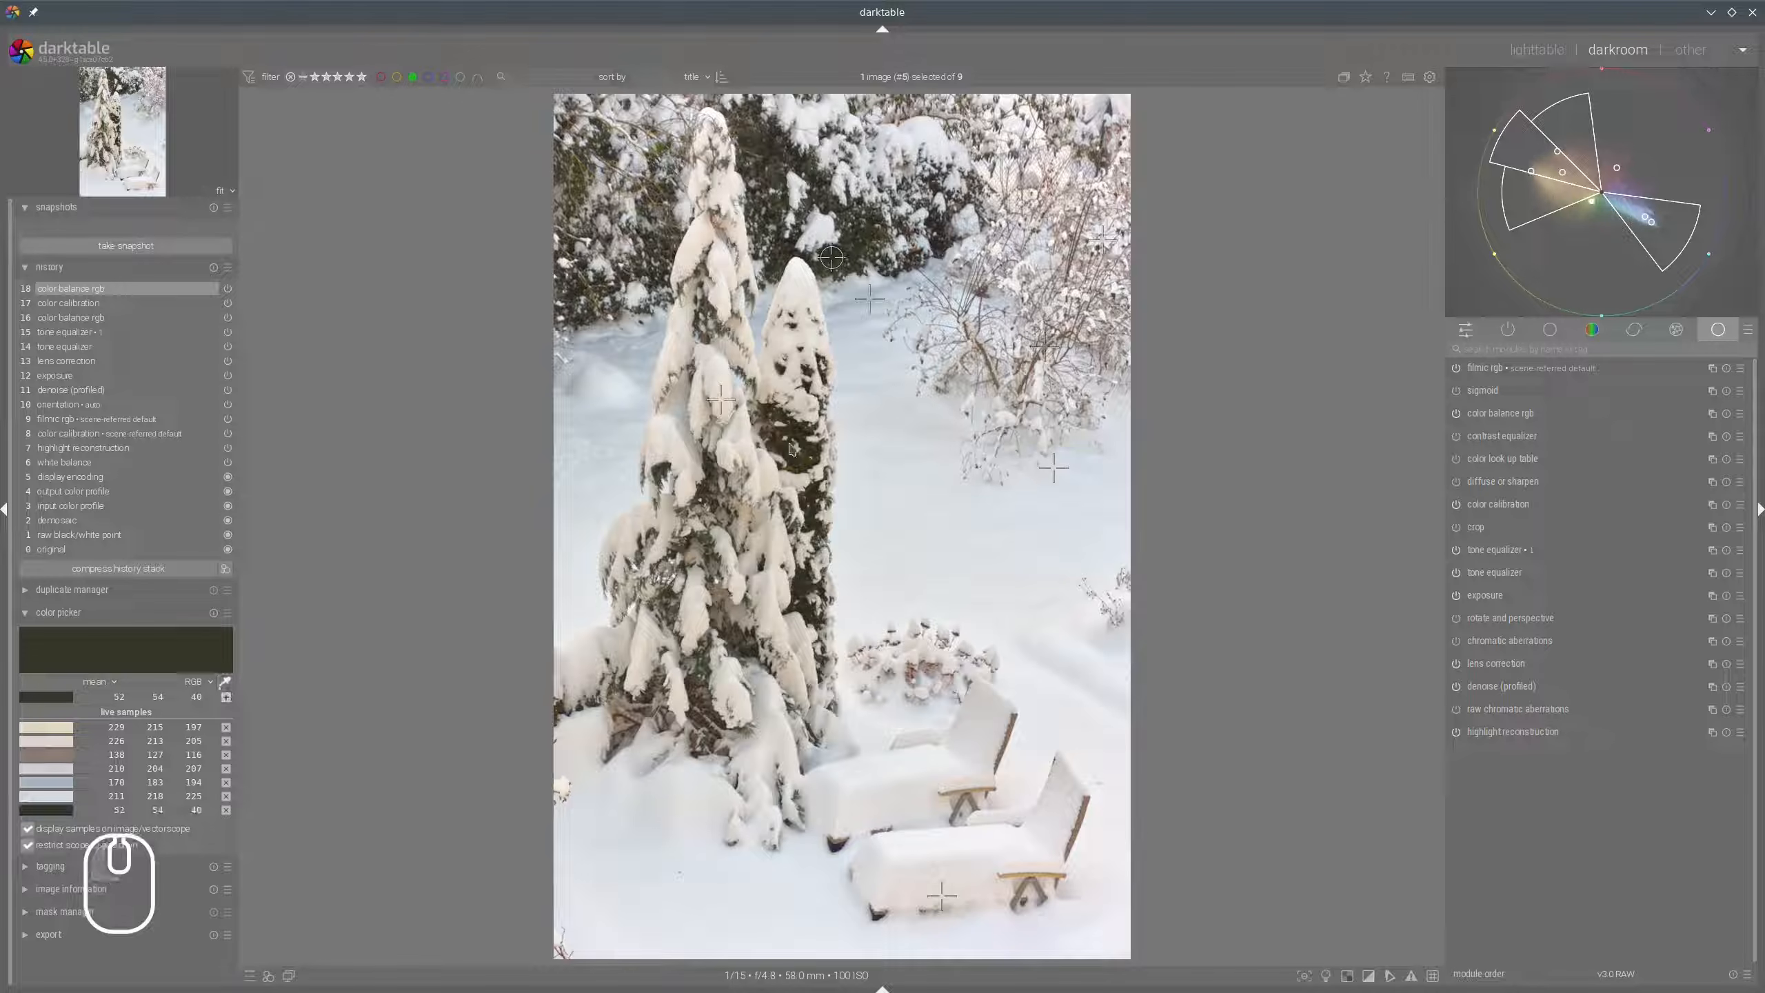
pyautogui.moveTo(793, 452); pyautogui.dragTo(868, 209)
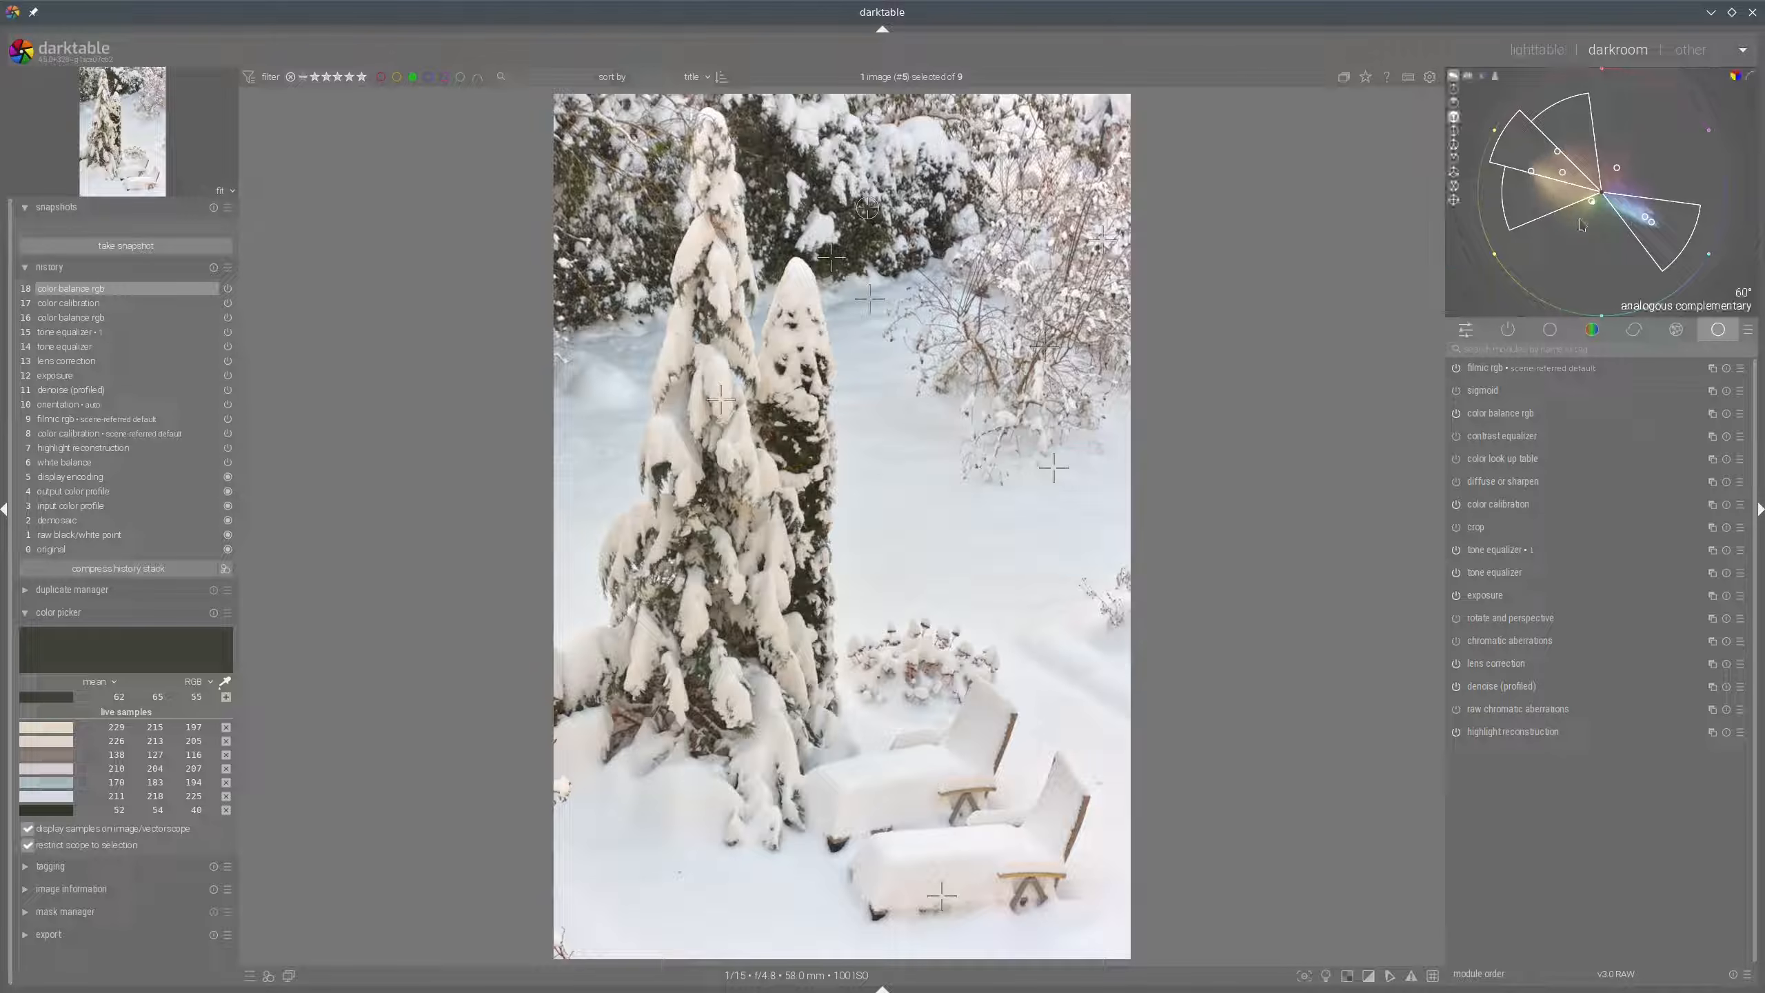
pyautogui.moveTo(1619, 150)
pyautogui.mouseDown()
pyautogui.moveTo(1588, 176)
pyautogui.moveTo(1578, 221)
pyautogui.moveTo(1597, 160)
pyautogui.mouseUp()
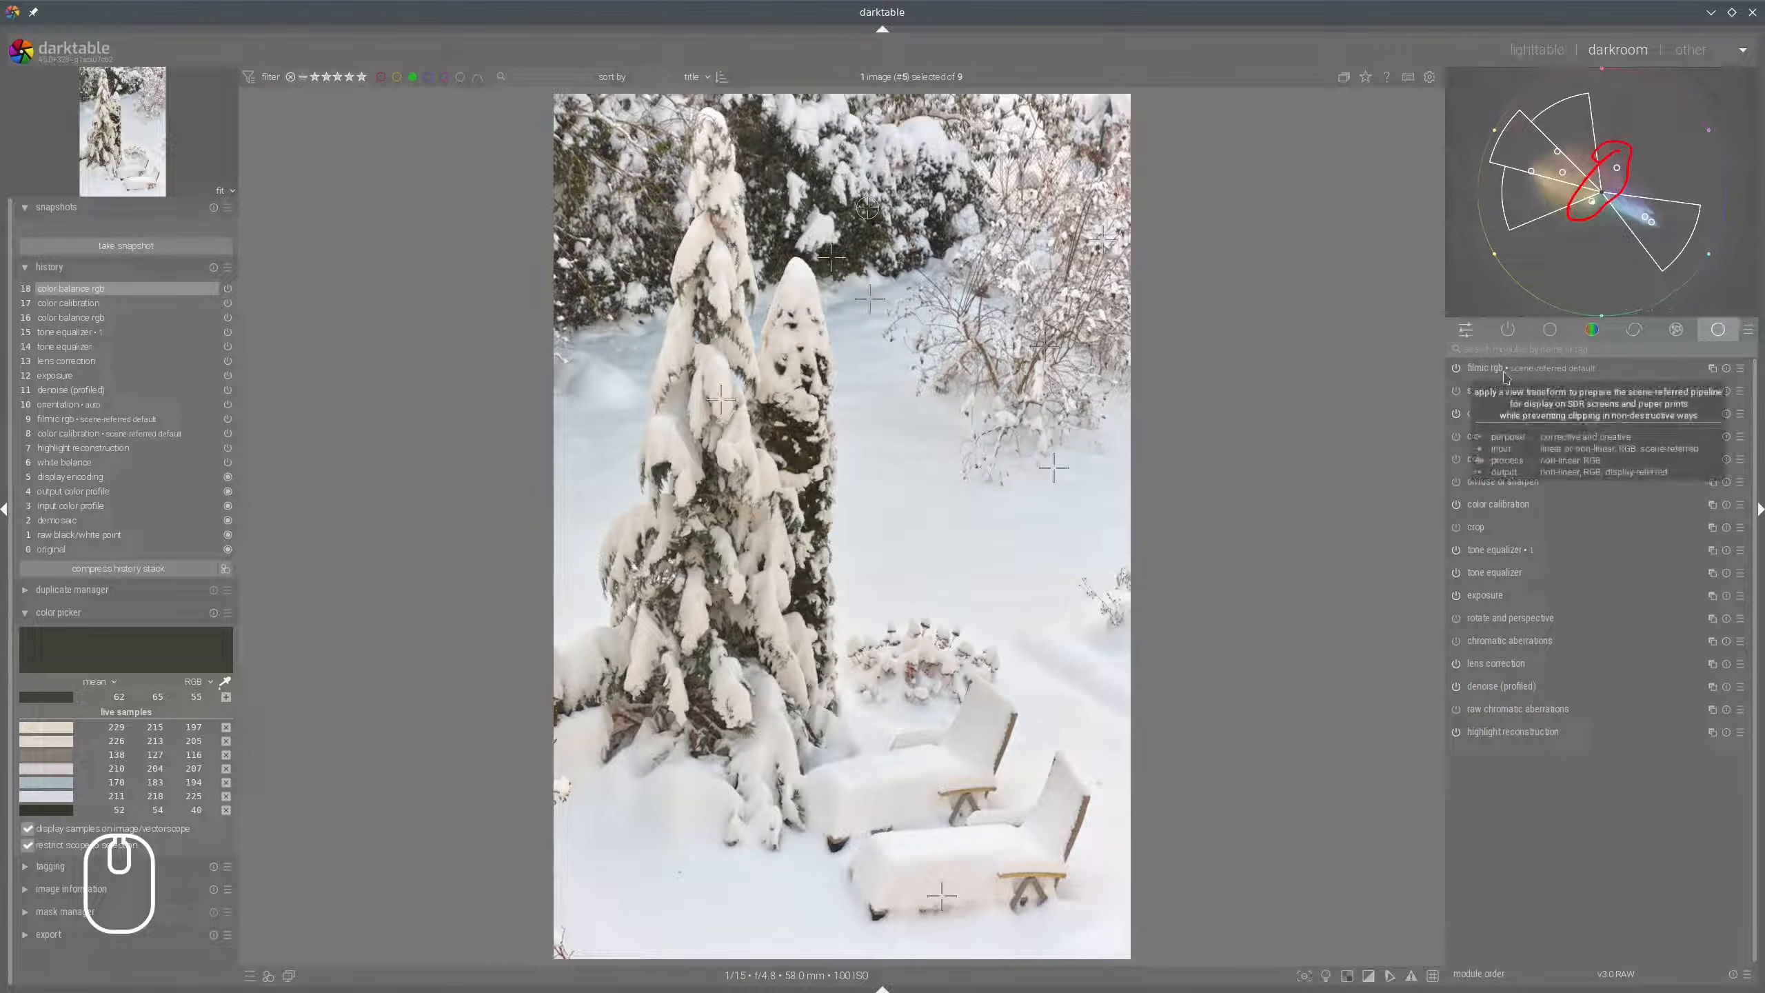
pyautogui.hotkey('shift', 'F9')
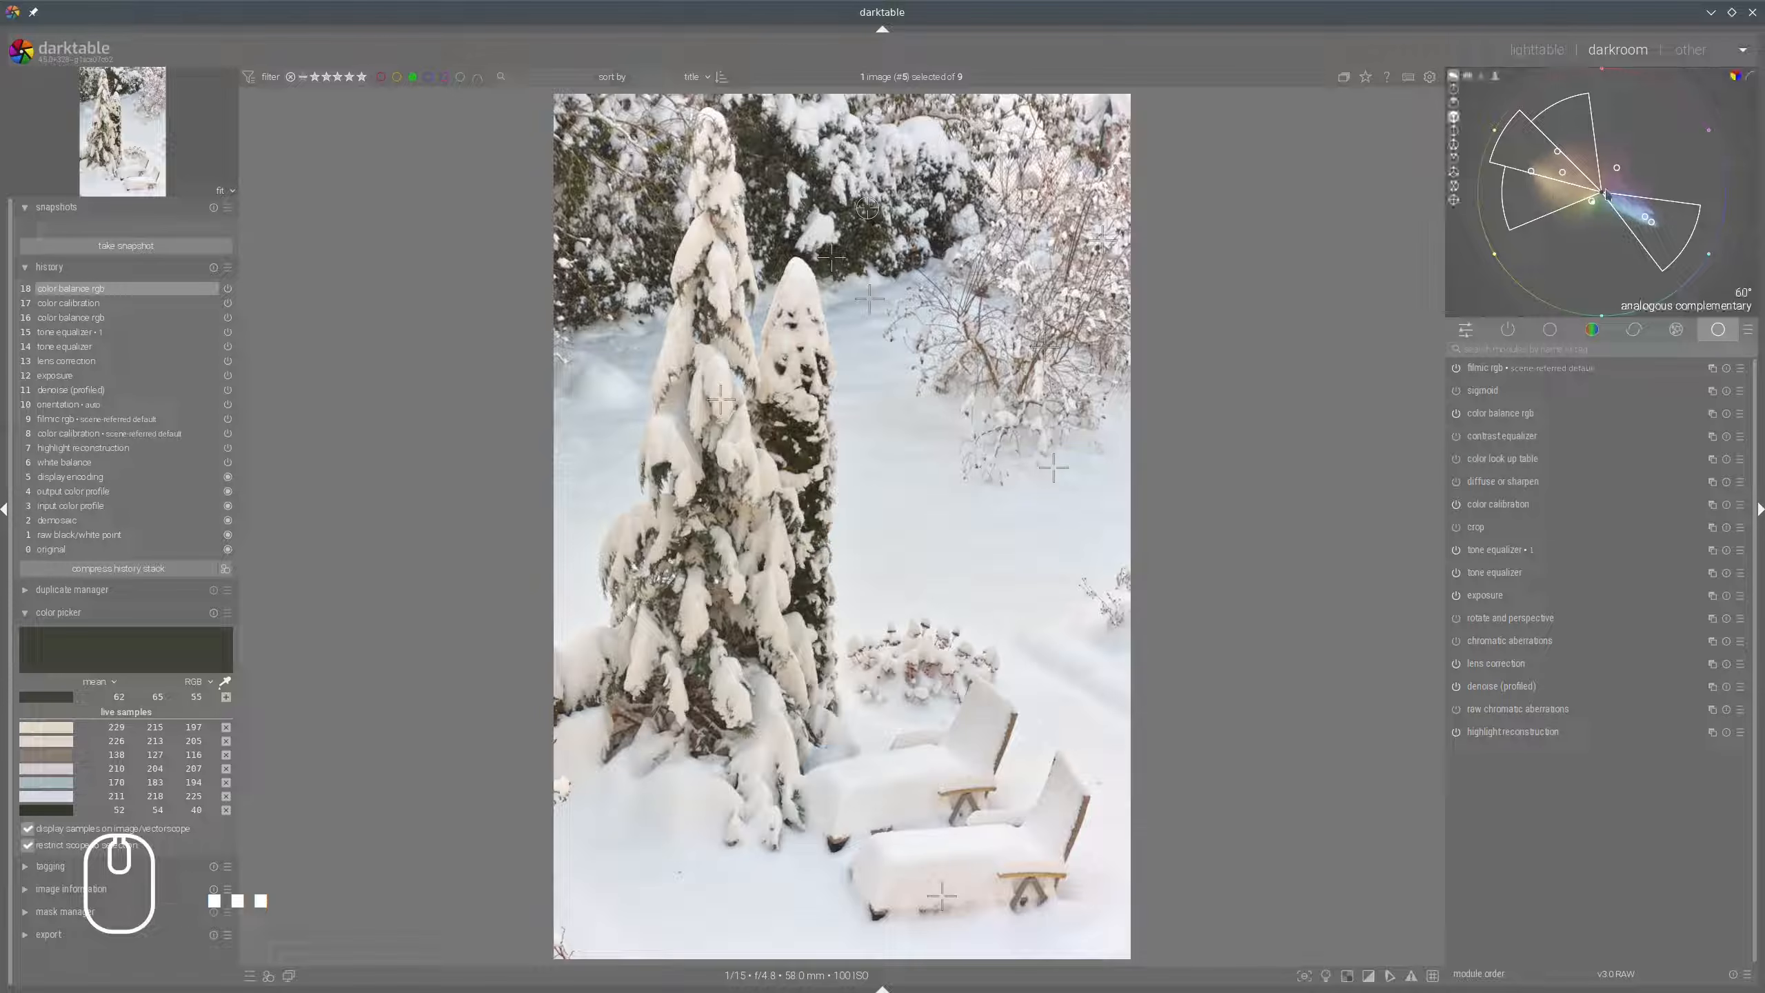
pyautogui.moveTo(1604, 168)
pyautogui.mouseDown()
pyautogui.moveTo(1577, 154)
pyautogui.moveTo(1544, 191)
pyautogui.moveTo(1559, 203)
pyautogui.mouseUp()
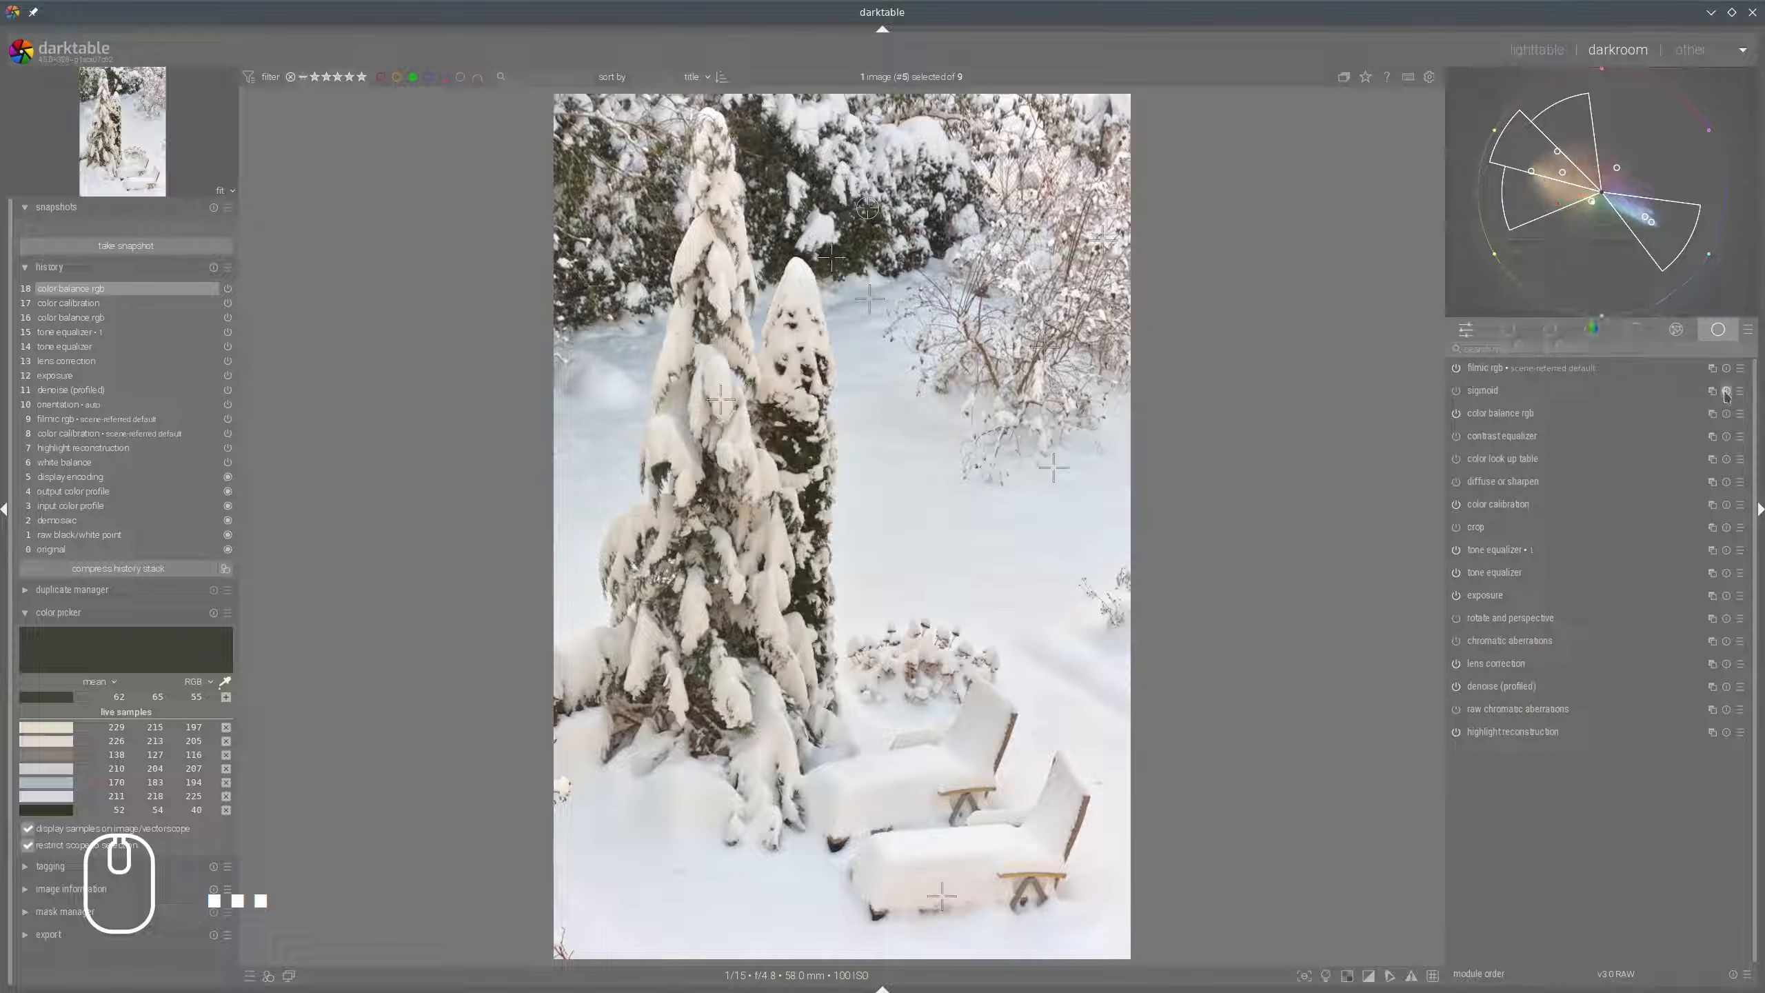
# Create a new instance of the color calibration module.
pyautogui.rightClick(1712, 504)
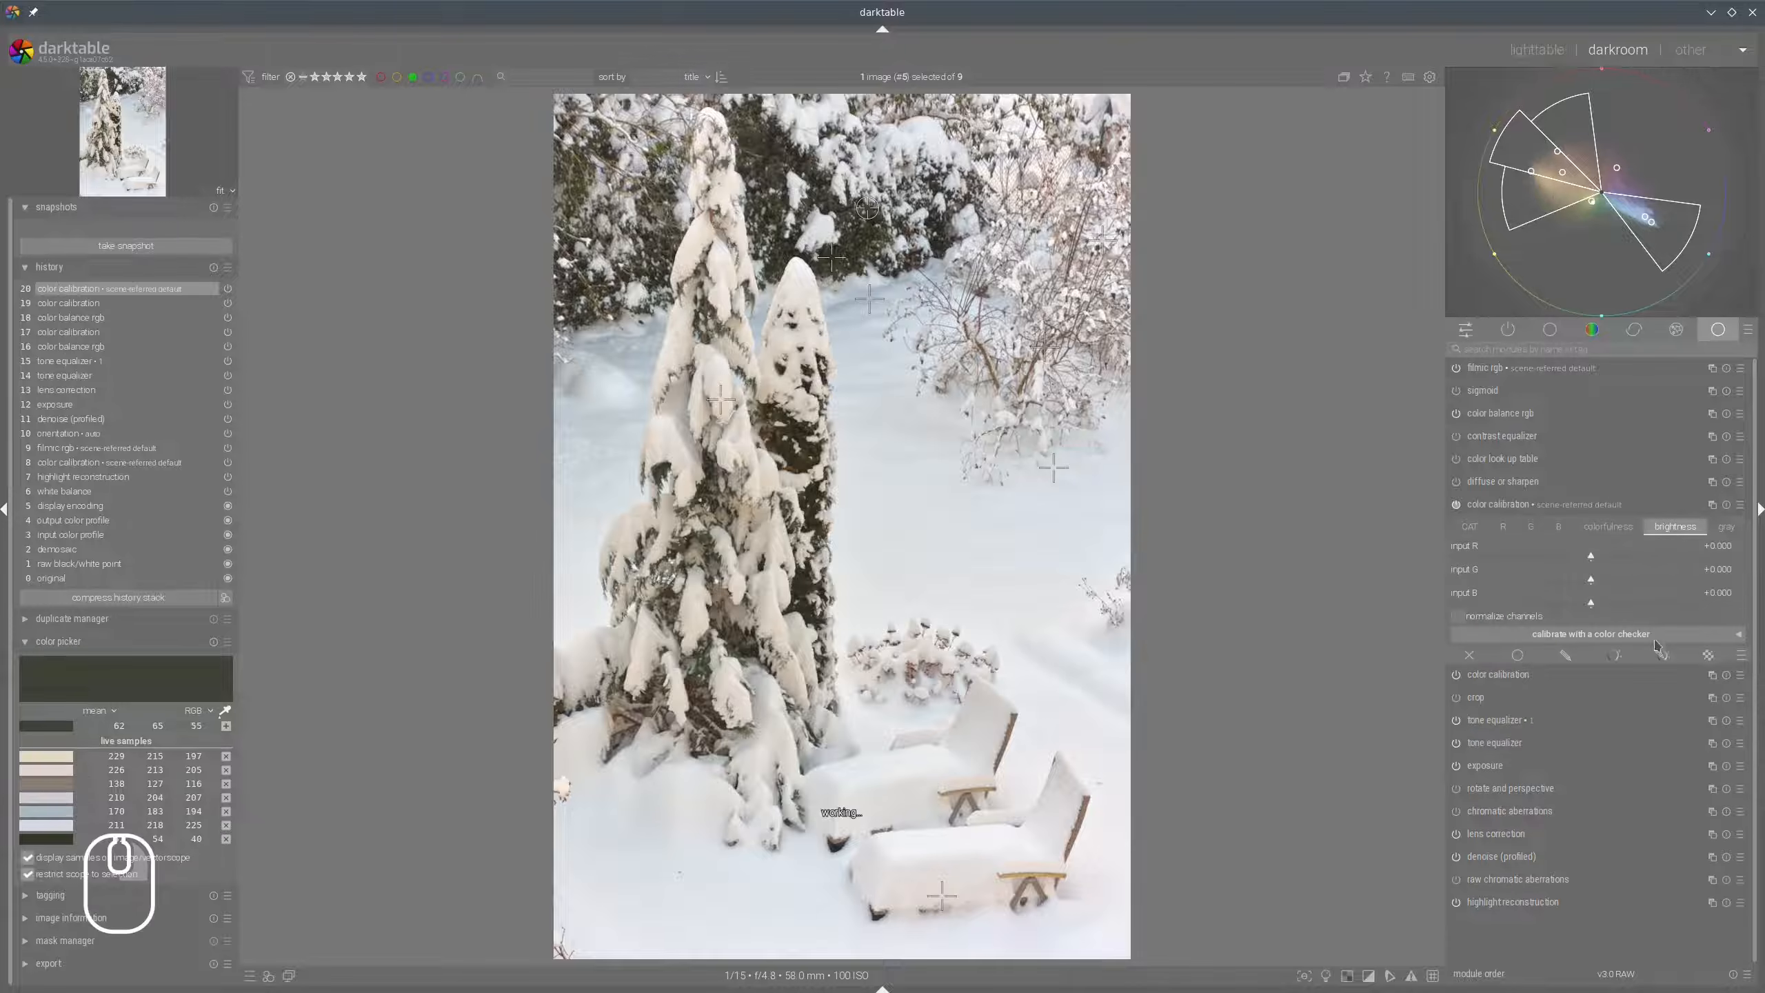
# Enable a drawn and parametric mask on the new color calibration, limit its hue range to start at 321–330 around the snowy-branch sample, and preview it.
pyautogui.click(1668, 654)
pyautogui.click(1685, 656)
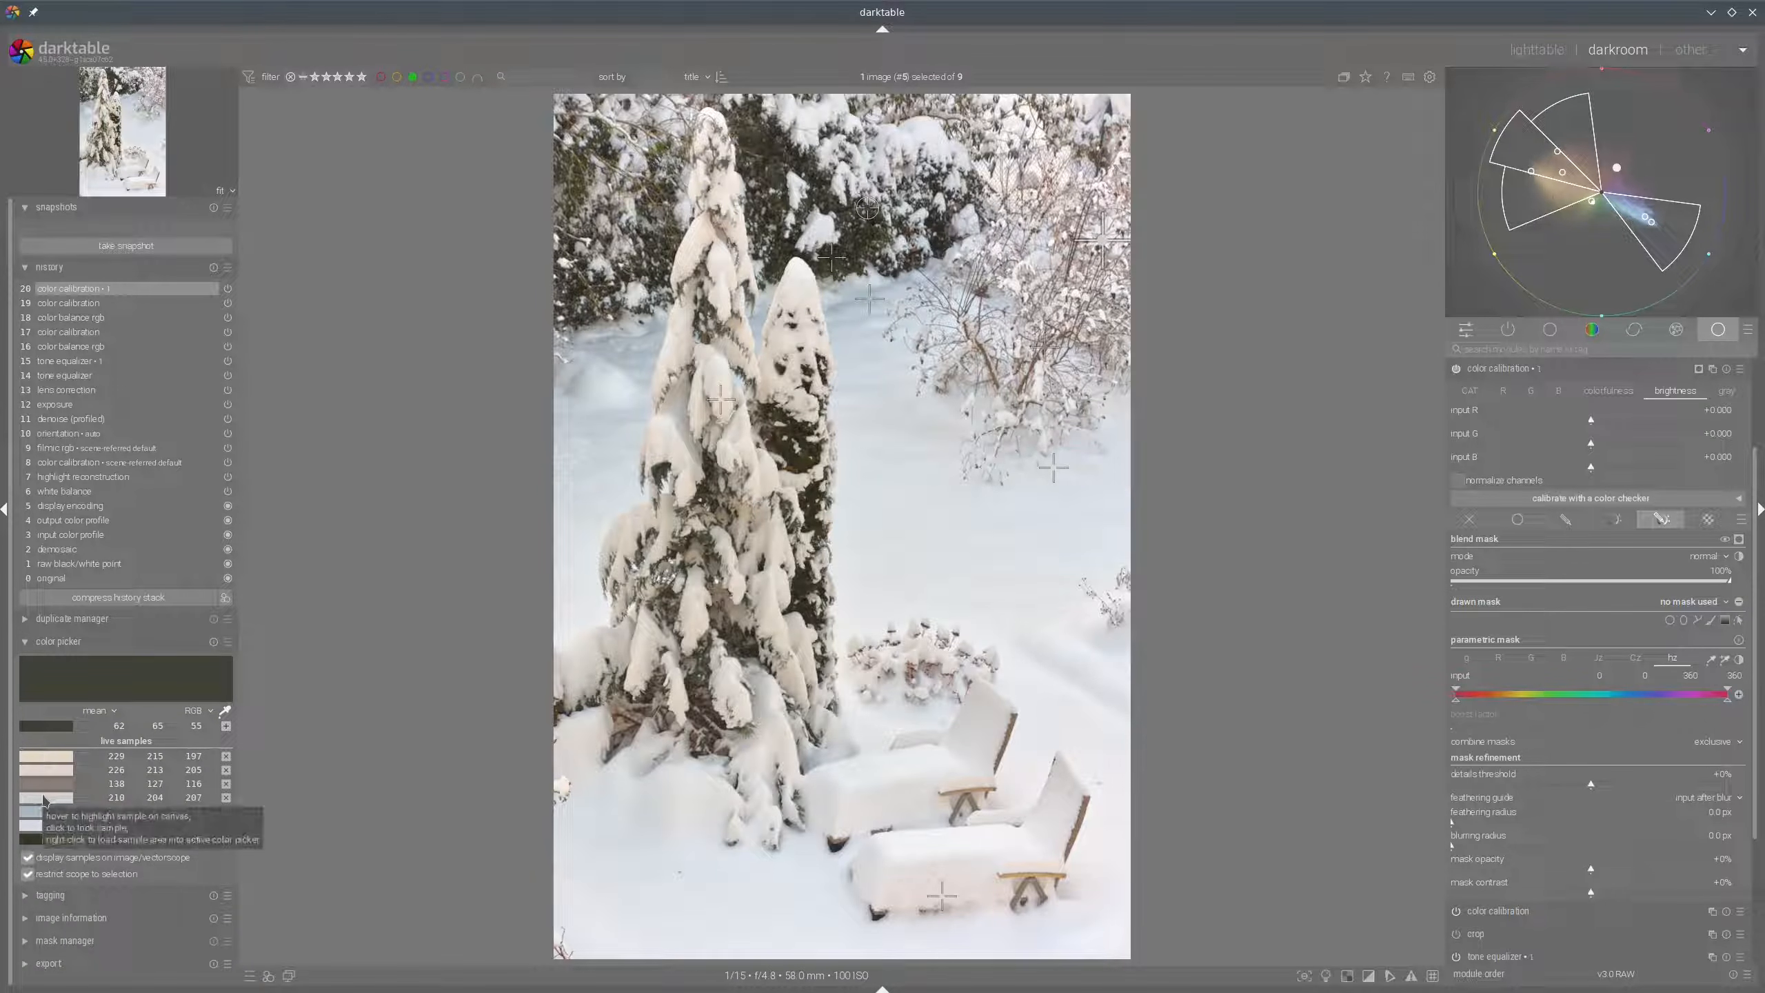
pyautogui.click(1713, 659)
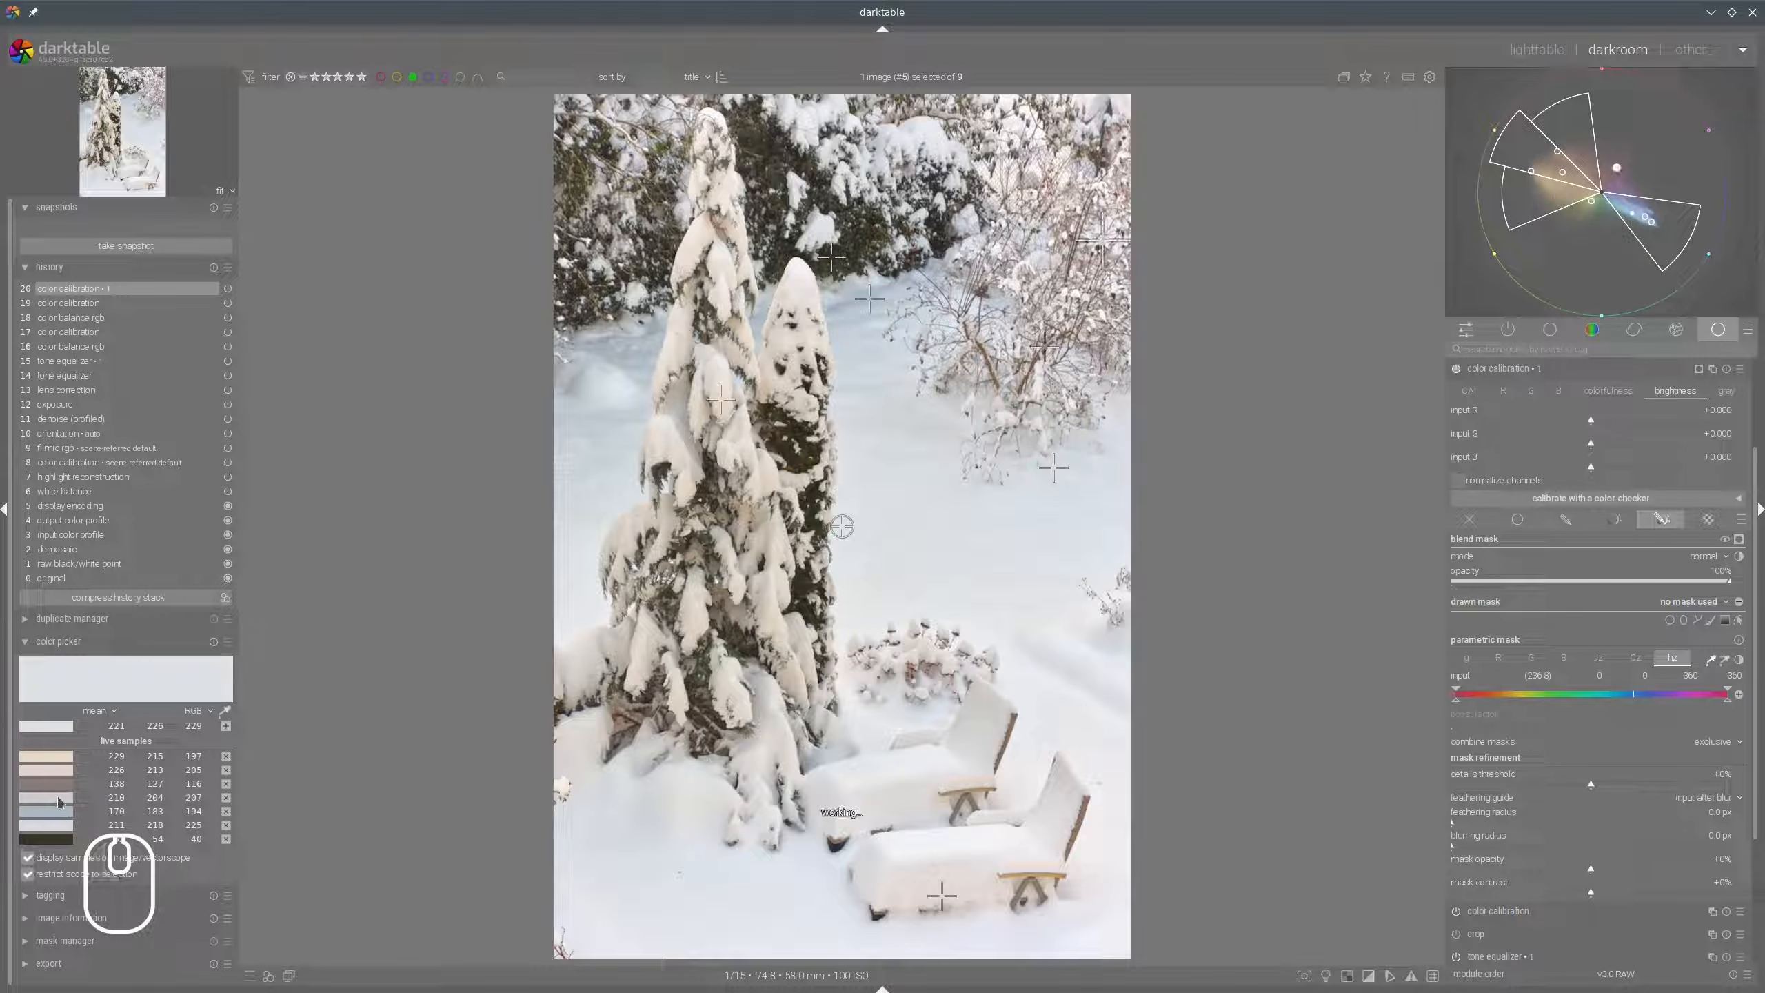
pyautogui.rightClick(60, 802)
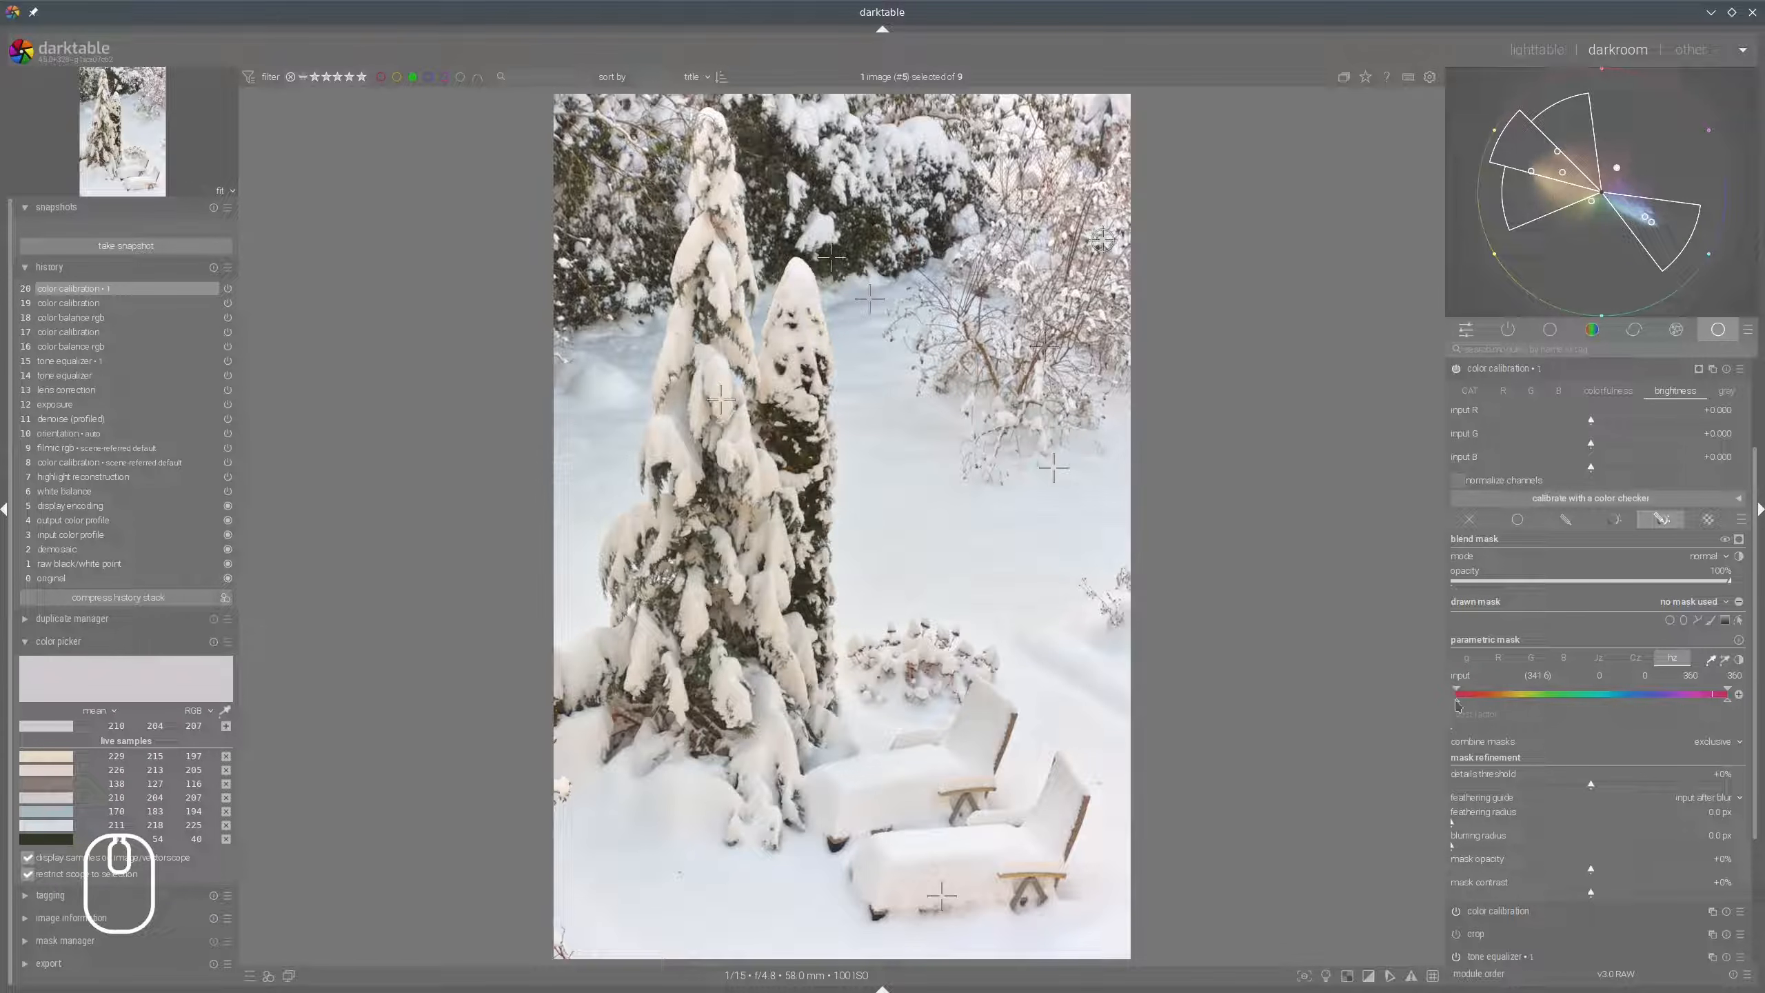
pyautogui.moveTo(1455, 705)
pyautogui.mouseDown()
pyautogui.moveTo(1630, 714)
pyautogui.moveTo(1710, 695)
pyautogui.moveTo(1696, 704)
pyautogui.mouseUp()
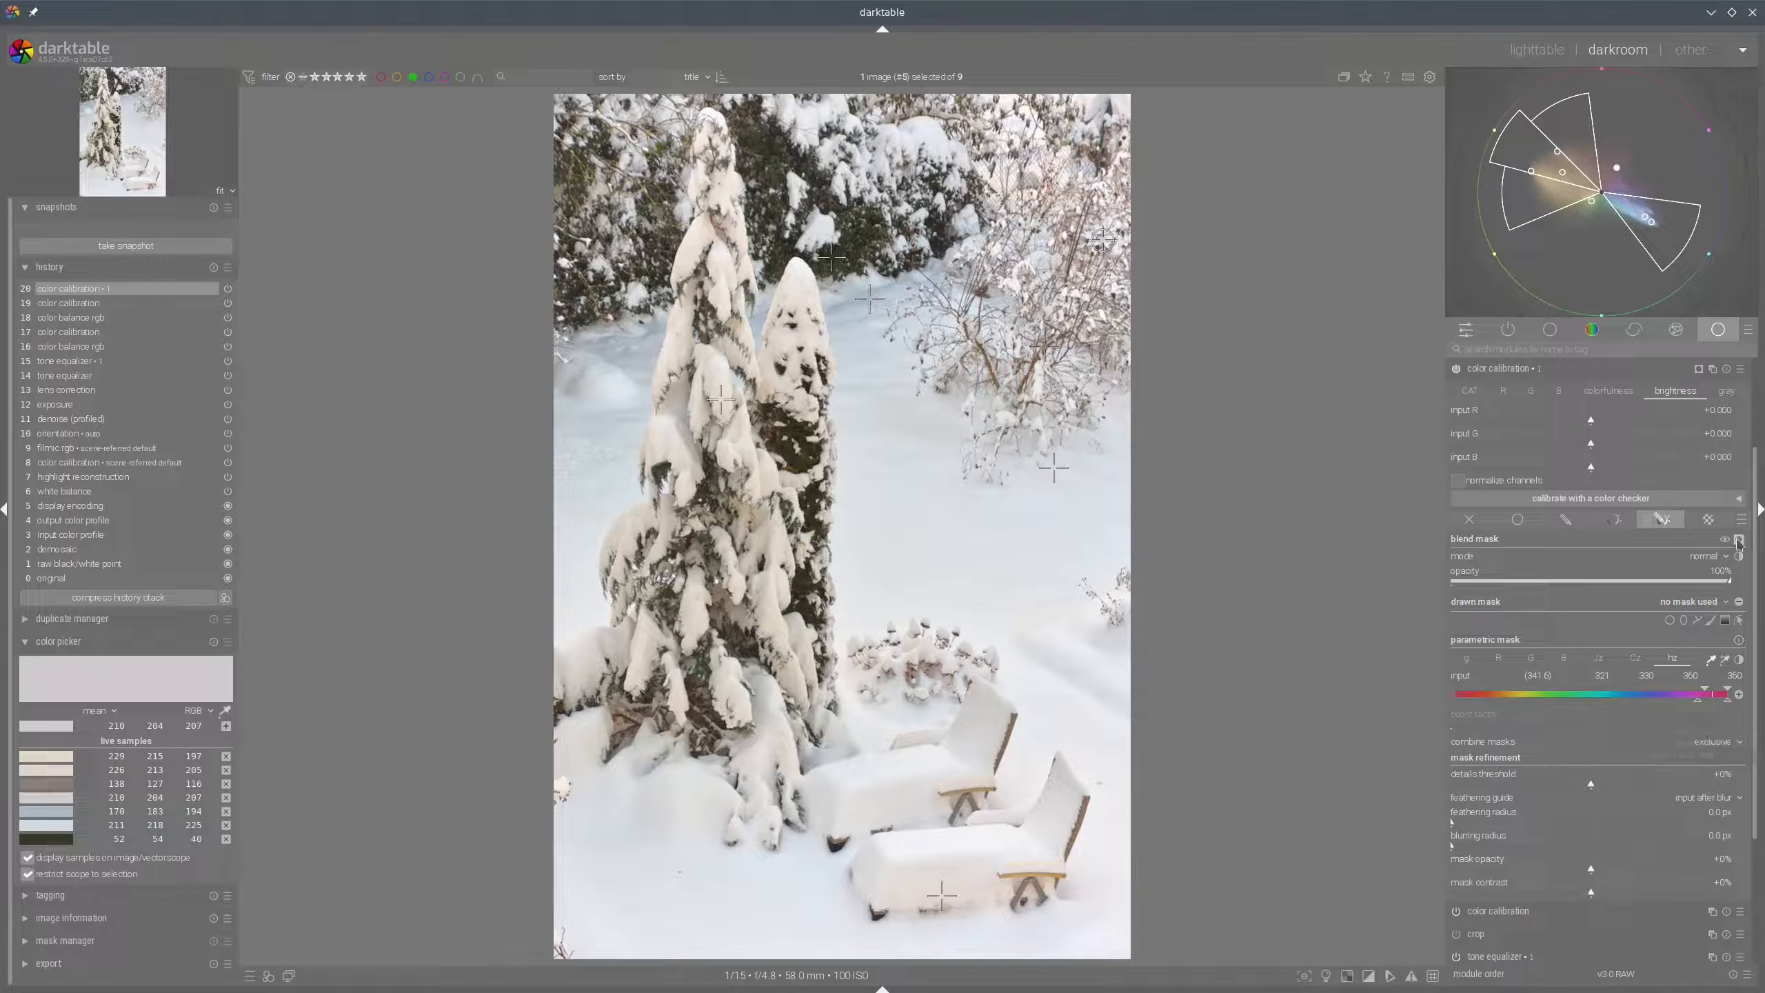
pyautogui.click(1740, 539)
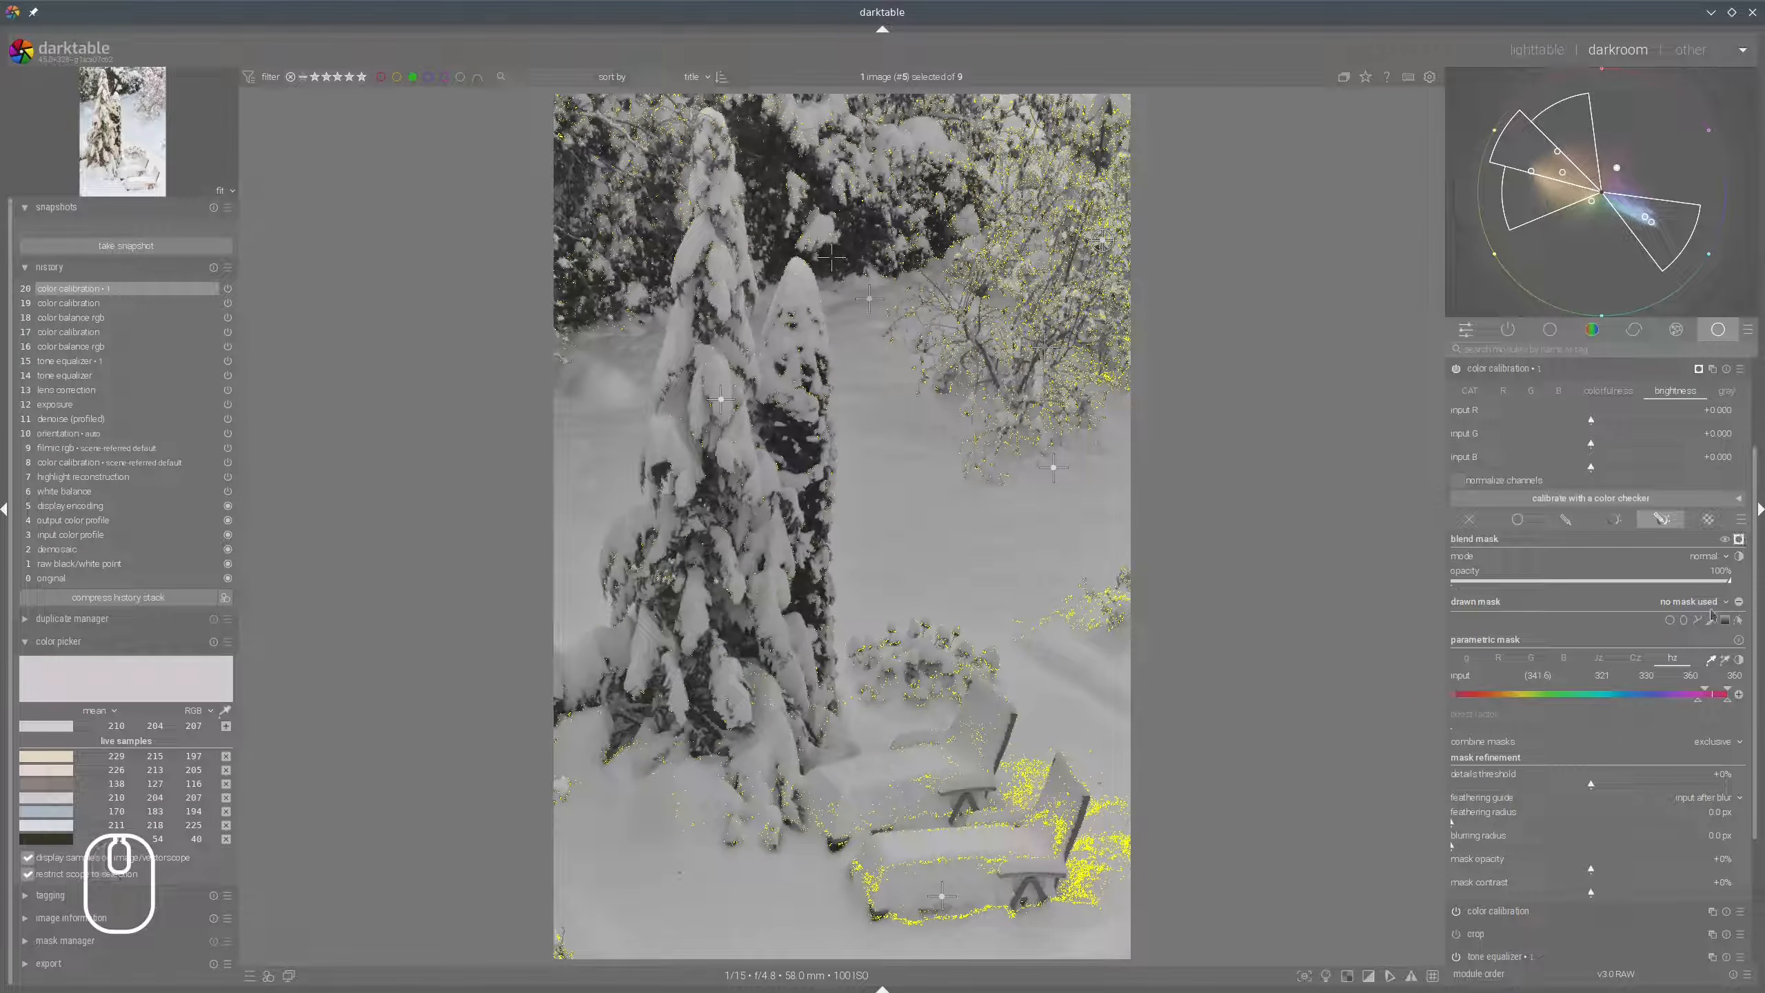
pyautogui.click(1739, 540)
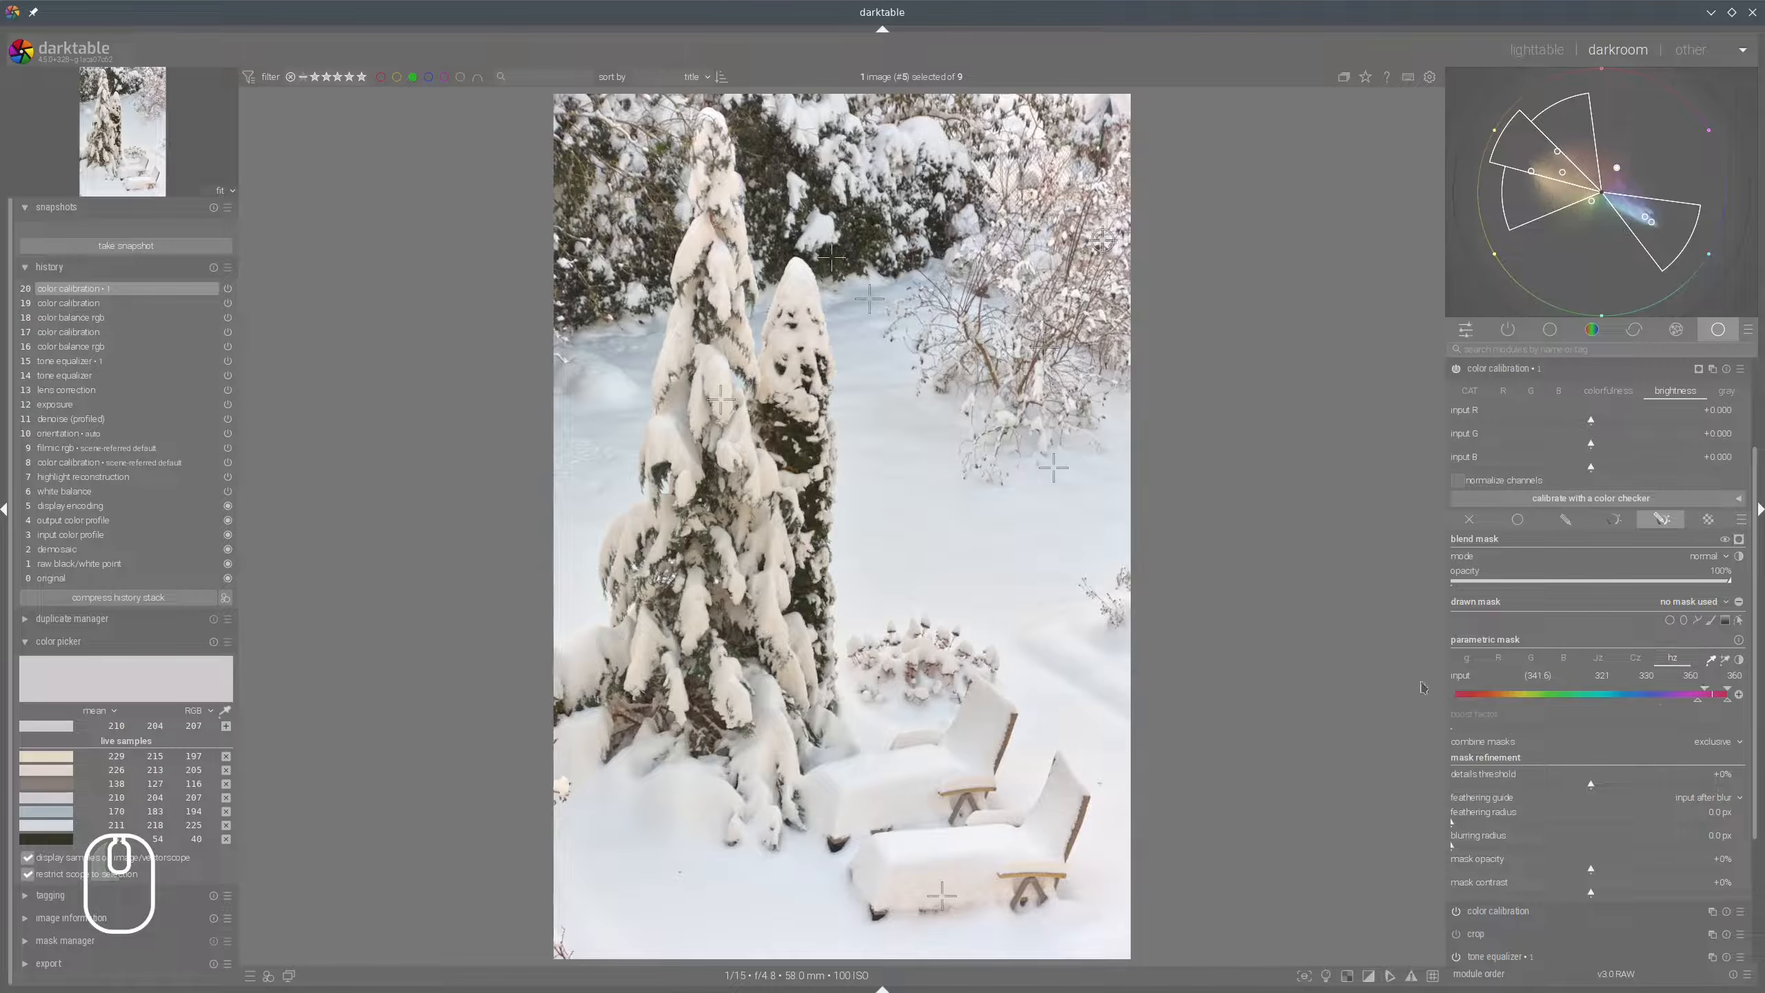
# Invert the mask's hue range with markers at 26, 34, 318 and 329, set its feathering radius to 22.1 px, and preview it.
pyautogui.moveTo(1723, 705)
pyautogui.mouseDown()
pyautogui.moveTo(1476, 690)
pyautogui.moveTo(1699, 697)
pyautogui.mouseUp()
pyautogui.moveTo(1731, 695); pyautogui.dragTo(1703, 694)
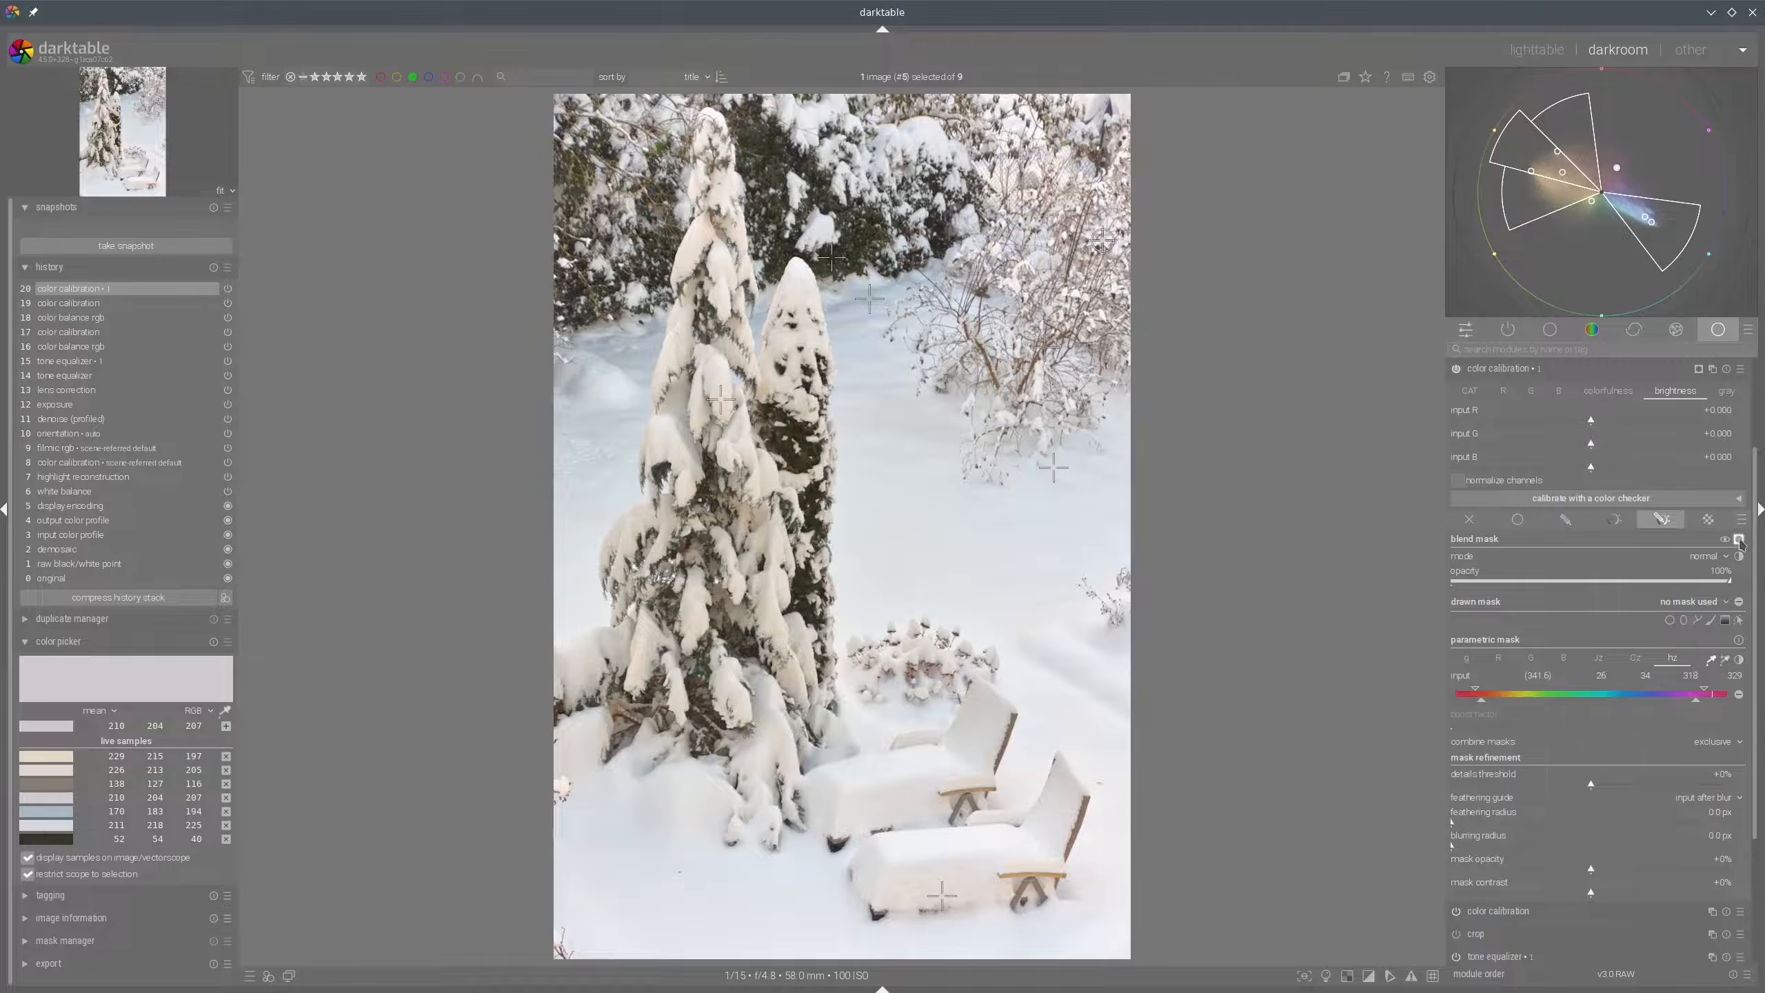
pyautogui.click(1740, 540)
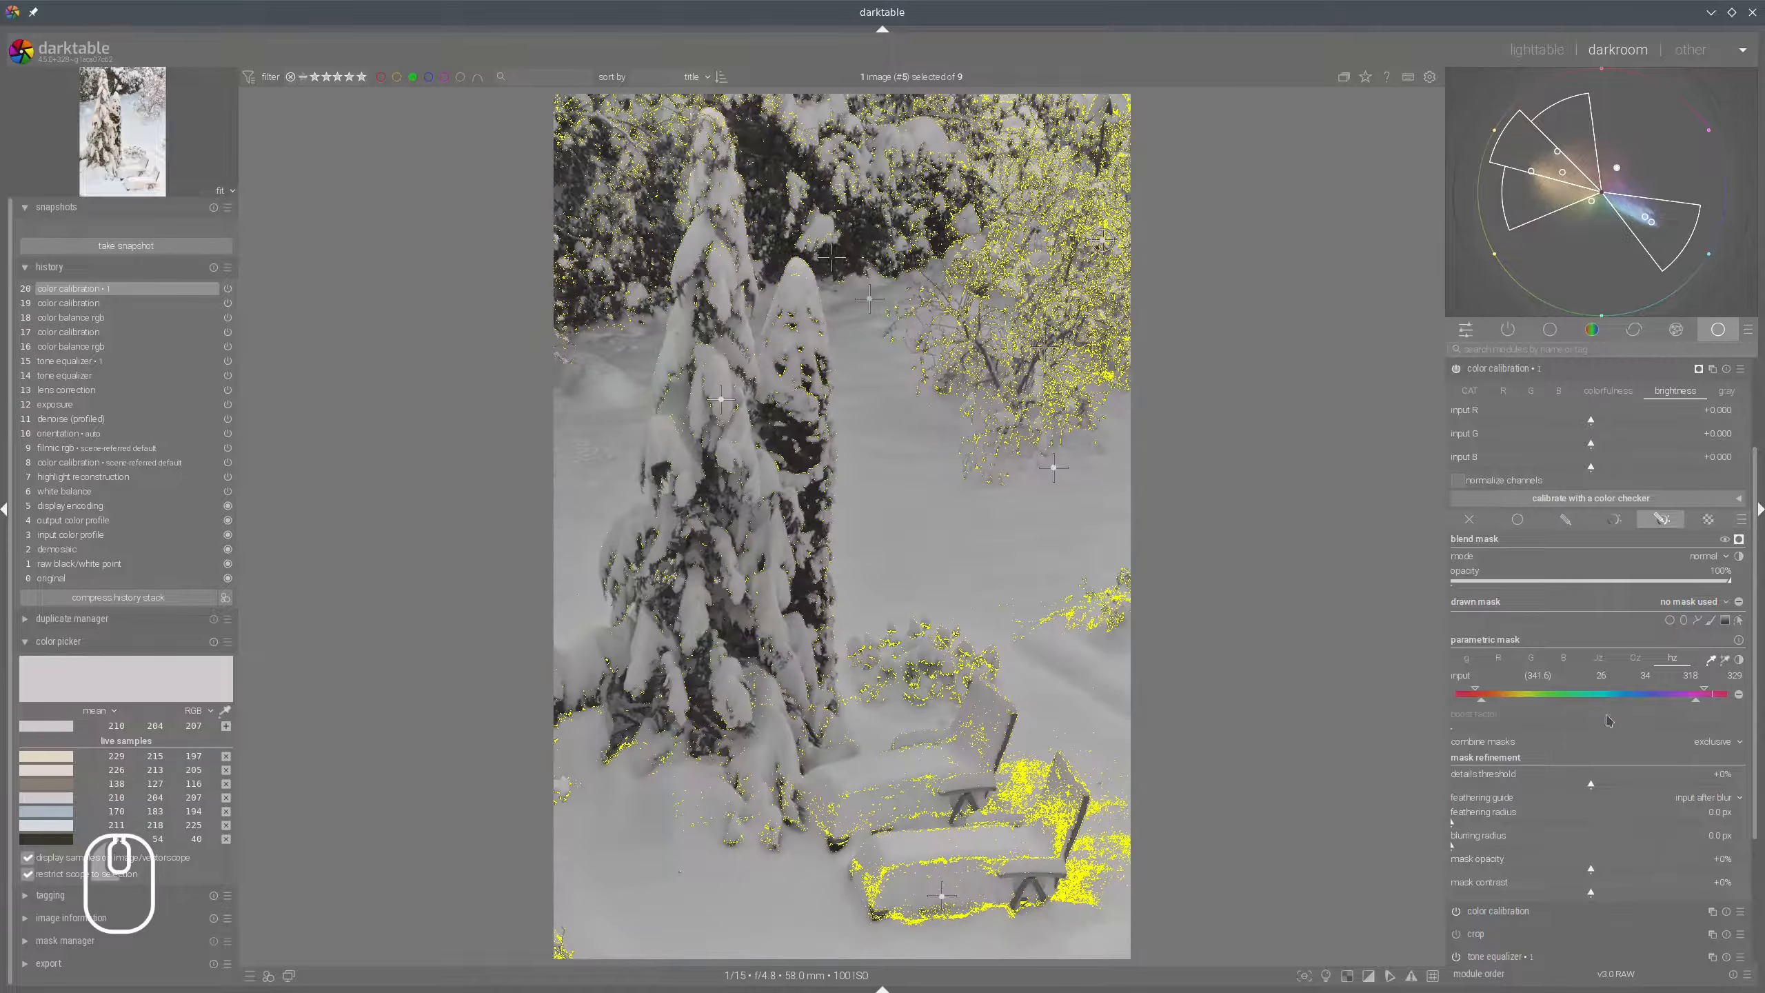
pyautogui.click(1477, 824)
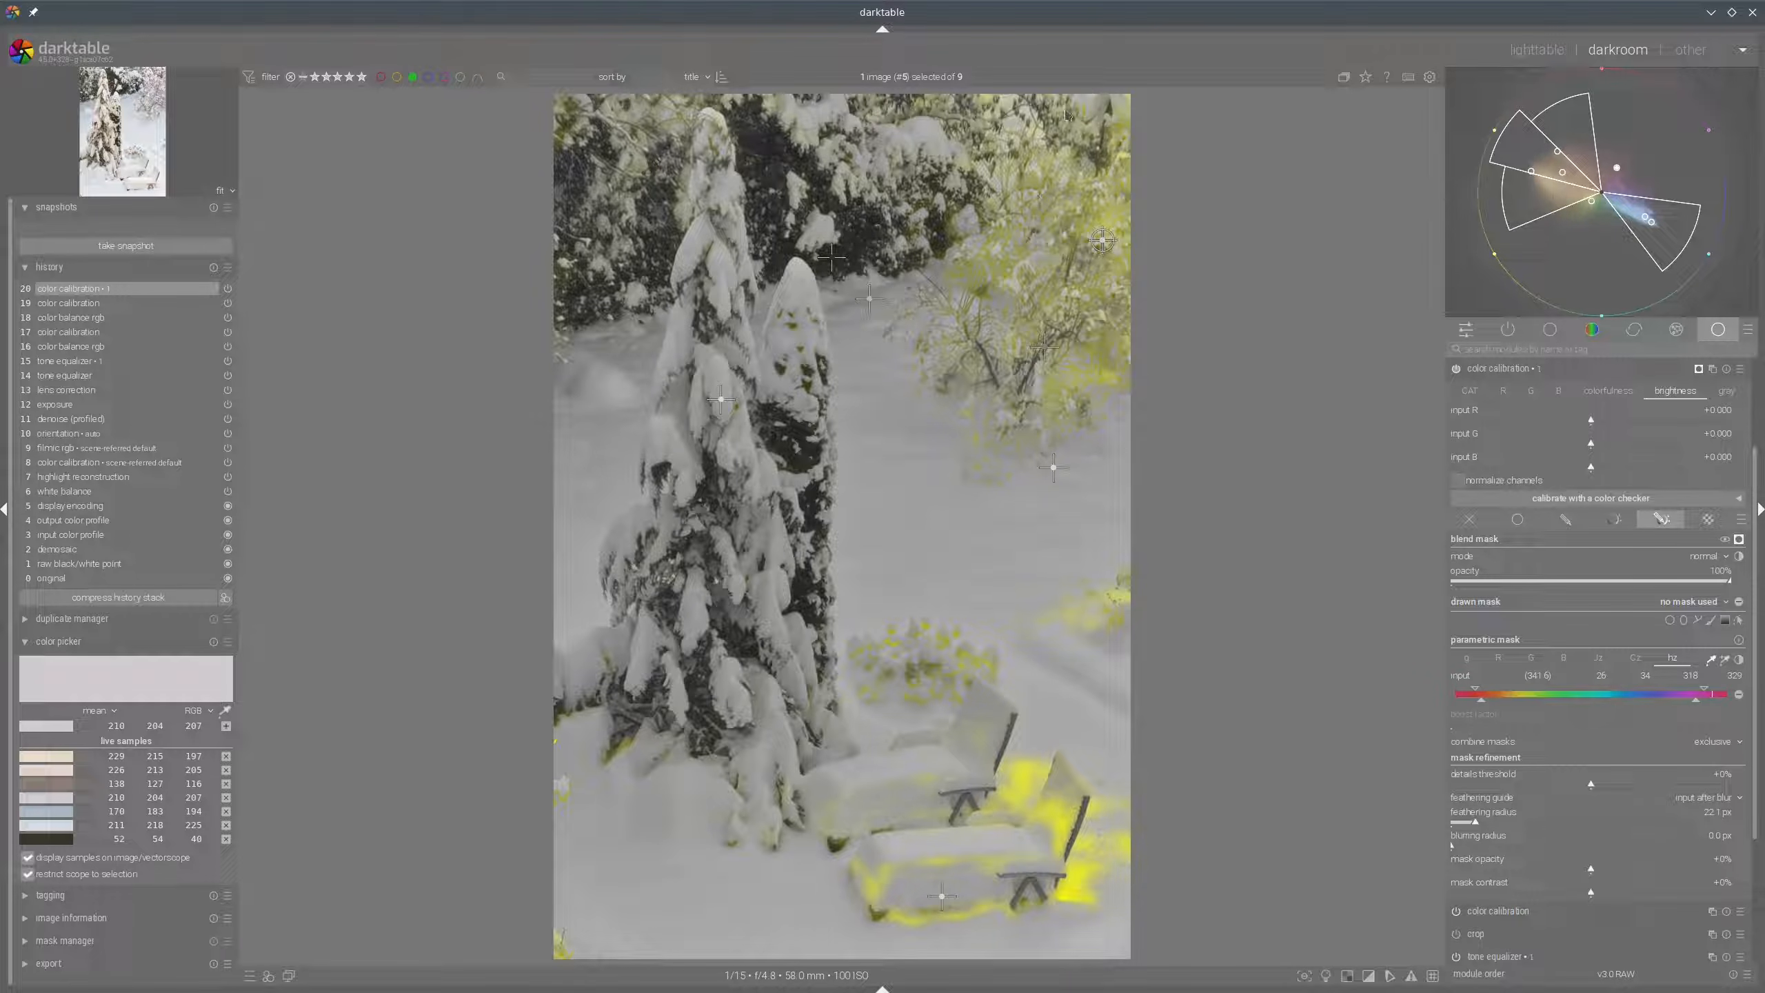
pyautogui.moveTo(1082, 89)
pyautogui.mouseDown()
pyautogui.moveTo(1023, 97)
pyautogui.moveTo(1069, 432)
pyautogui.moveTo(1120, 120)
pyautogui.moveTo(1014, 142)
pyautogui.mouseUp()
pyautogui.click(1740, 542)
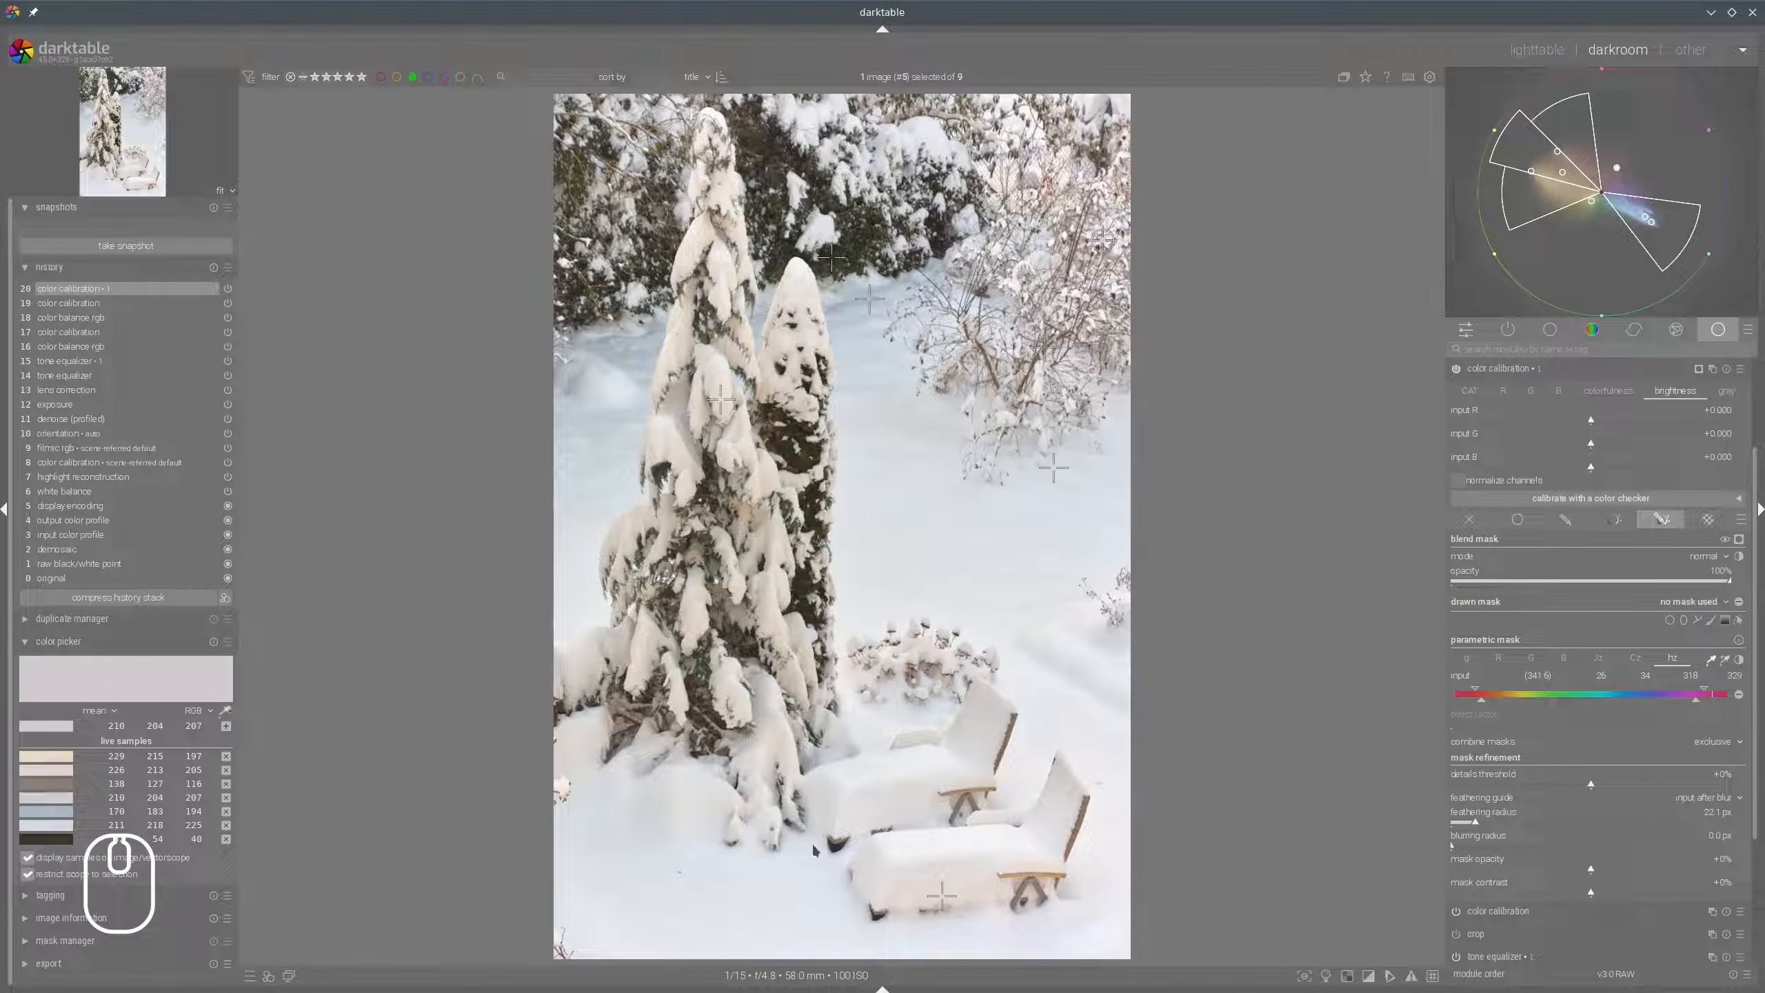
# Sample the snow color on the front chair, and draw a closed path mask around the snowy bare bush with a mask preview.
pyautogui.click(225, 710)
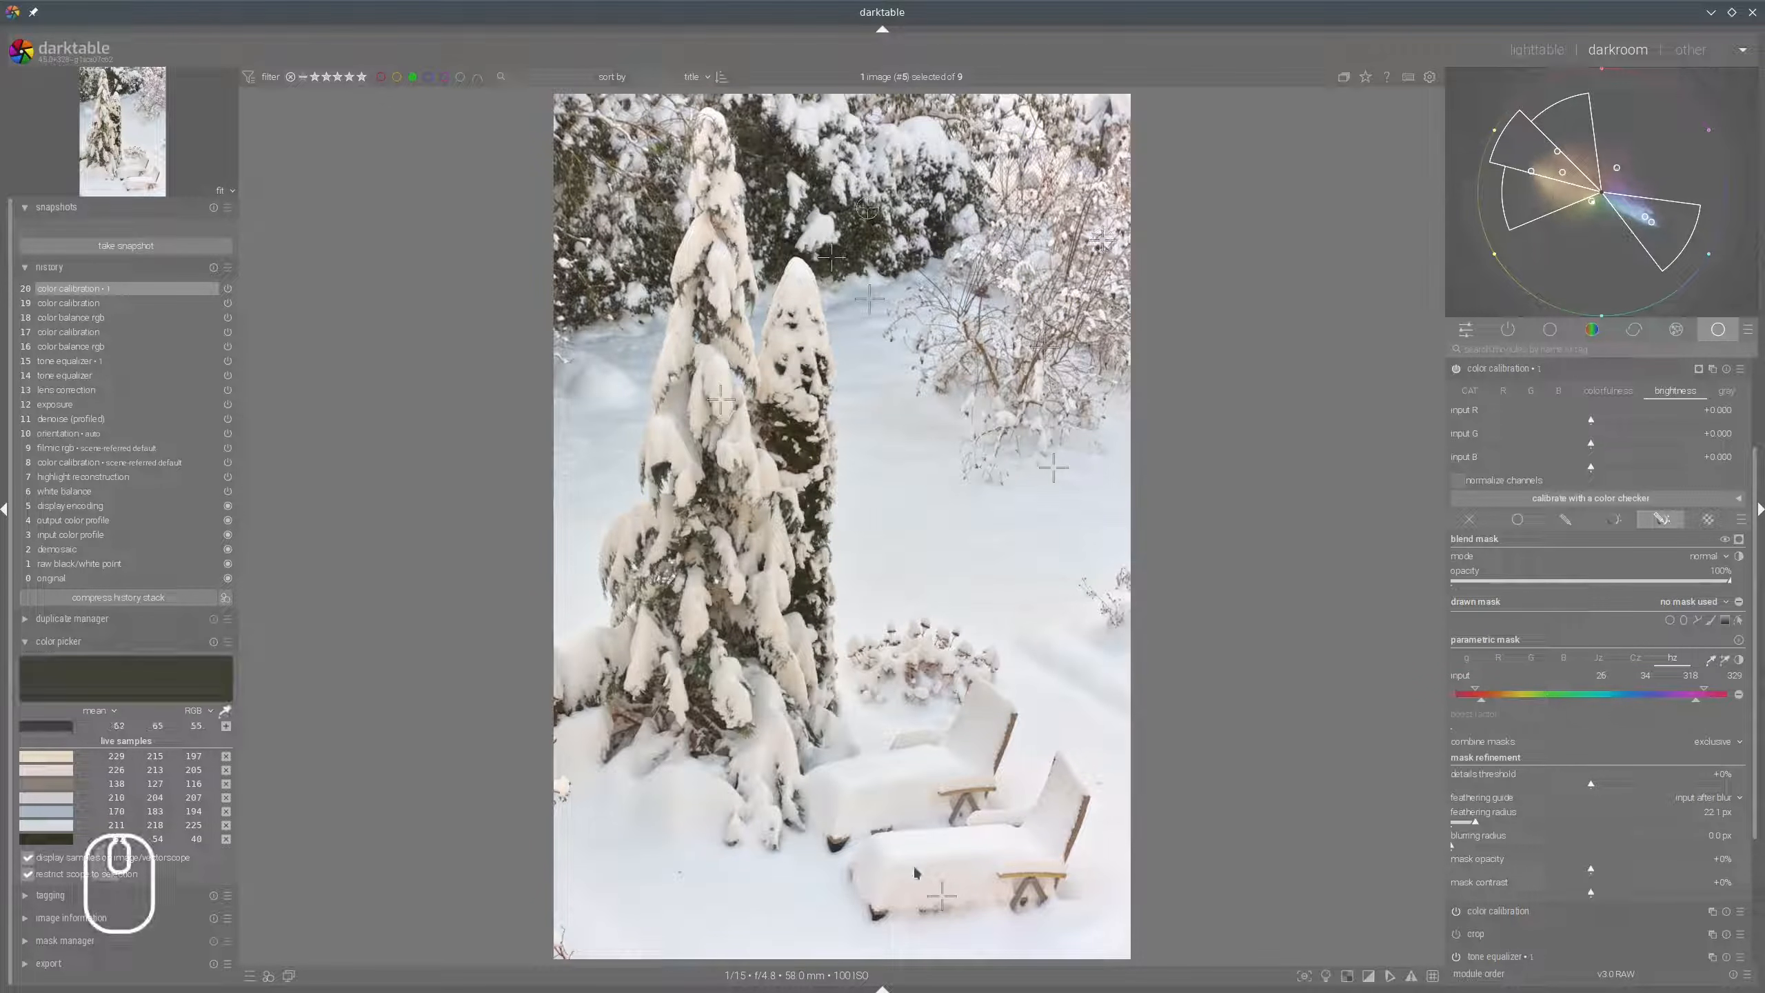
pyautogui.moveTo(915, 874)
pyautogui.mouseDown()
pyautogui.moveTo(987, 893)
pyautogui.moveTo(1048, 879)
pyautogui.moveTo(1024, 897)
pyautogui.moveTo(1061, 840)
pyautogui.moveTo(1020, 866)
pyautogui.moveTo(1038, 873)
pyautogui.moveTo(966, 897)
pyautogui.mouseUp()
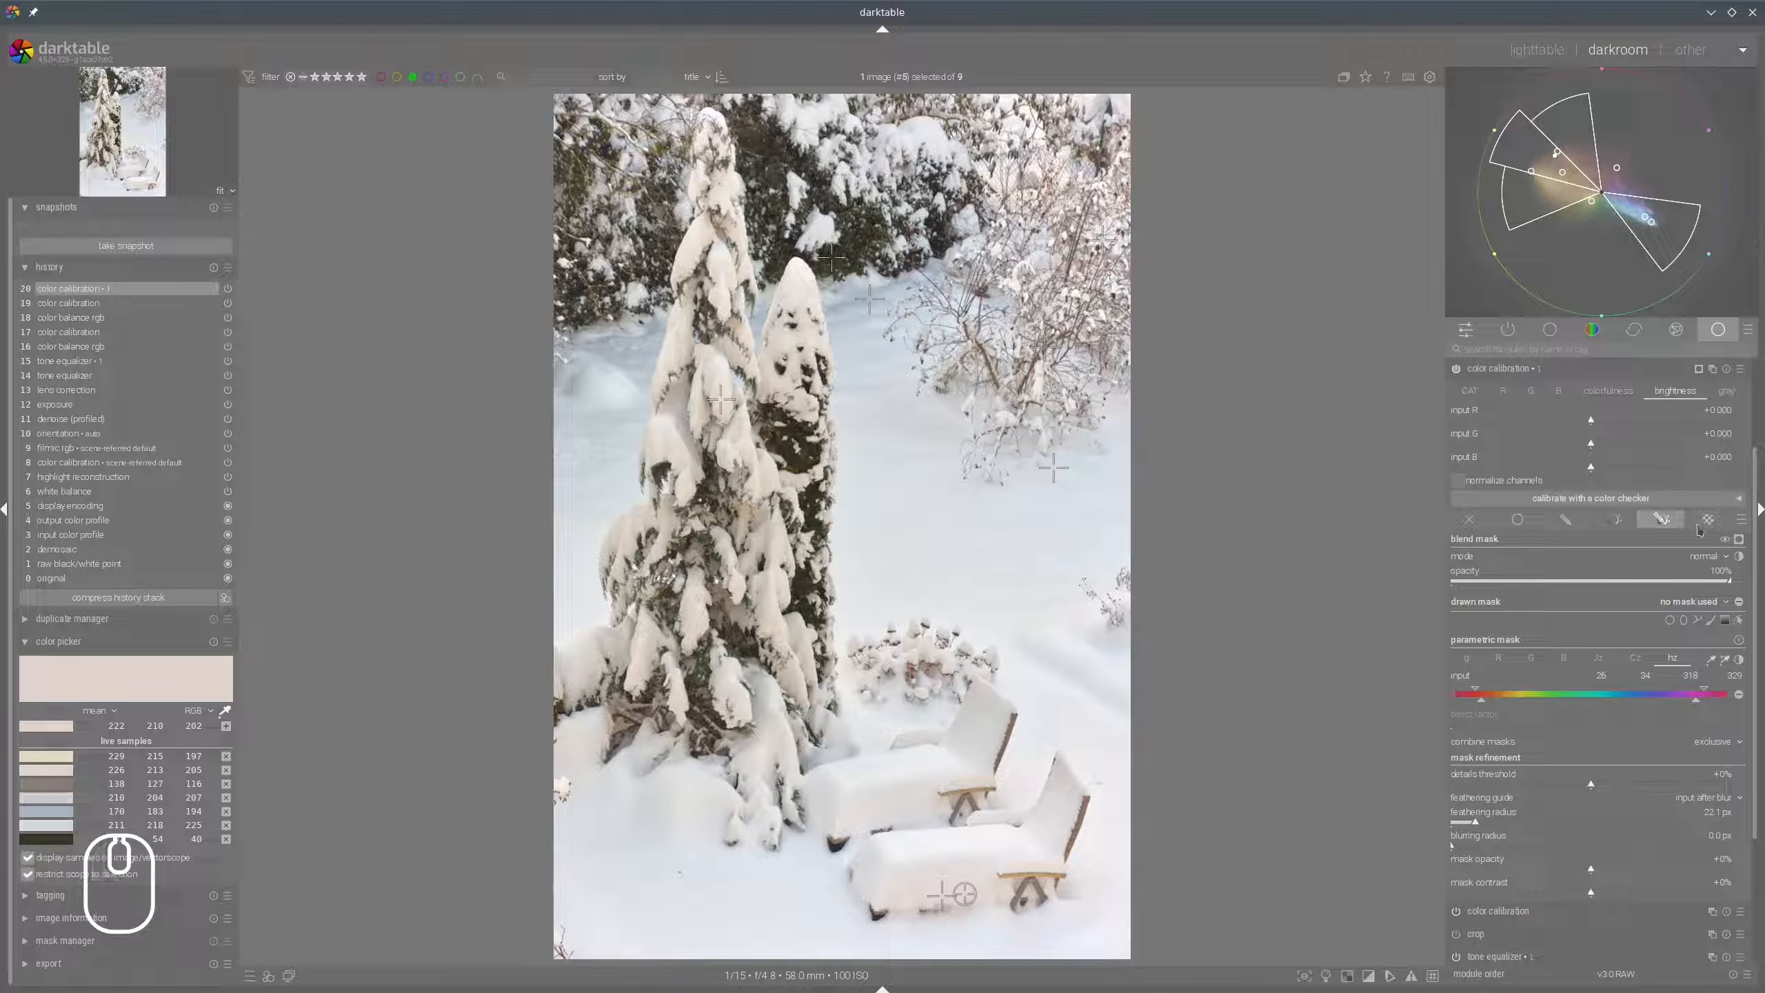
pyautogui.click(1699, 620)
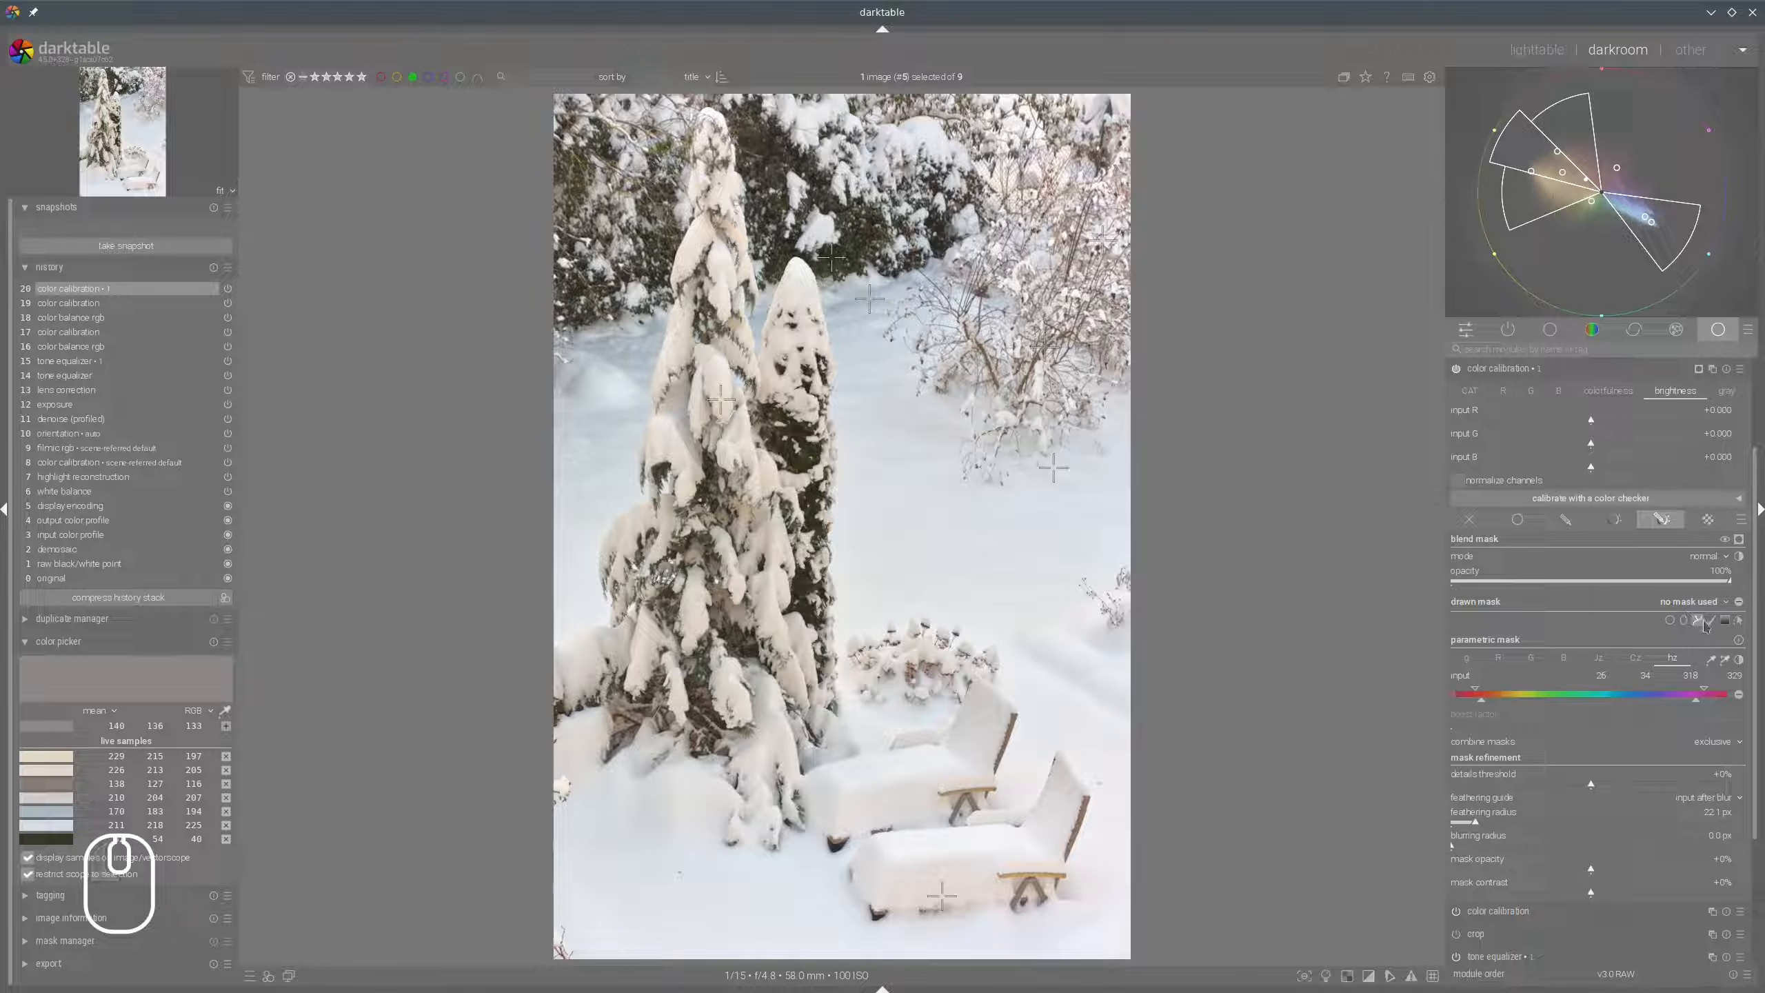
pyautogui.click(1162, 110)
pyautogui.click(1150, 413)
pyautogui.click(898, 446)
pyautogui.click(942, 203)
pyautogui.rightClick(942, 203)
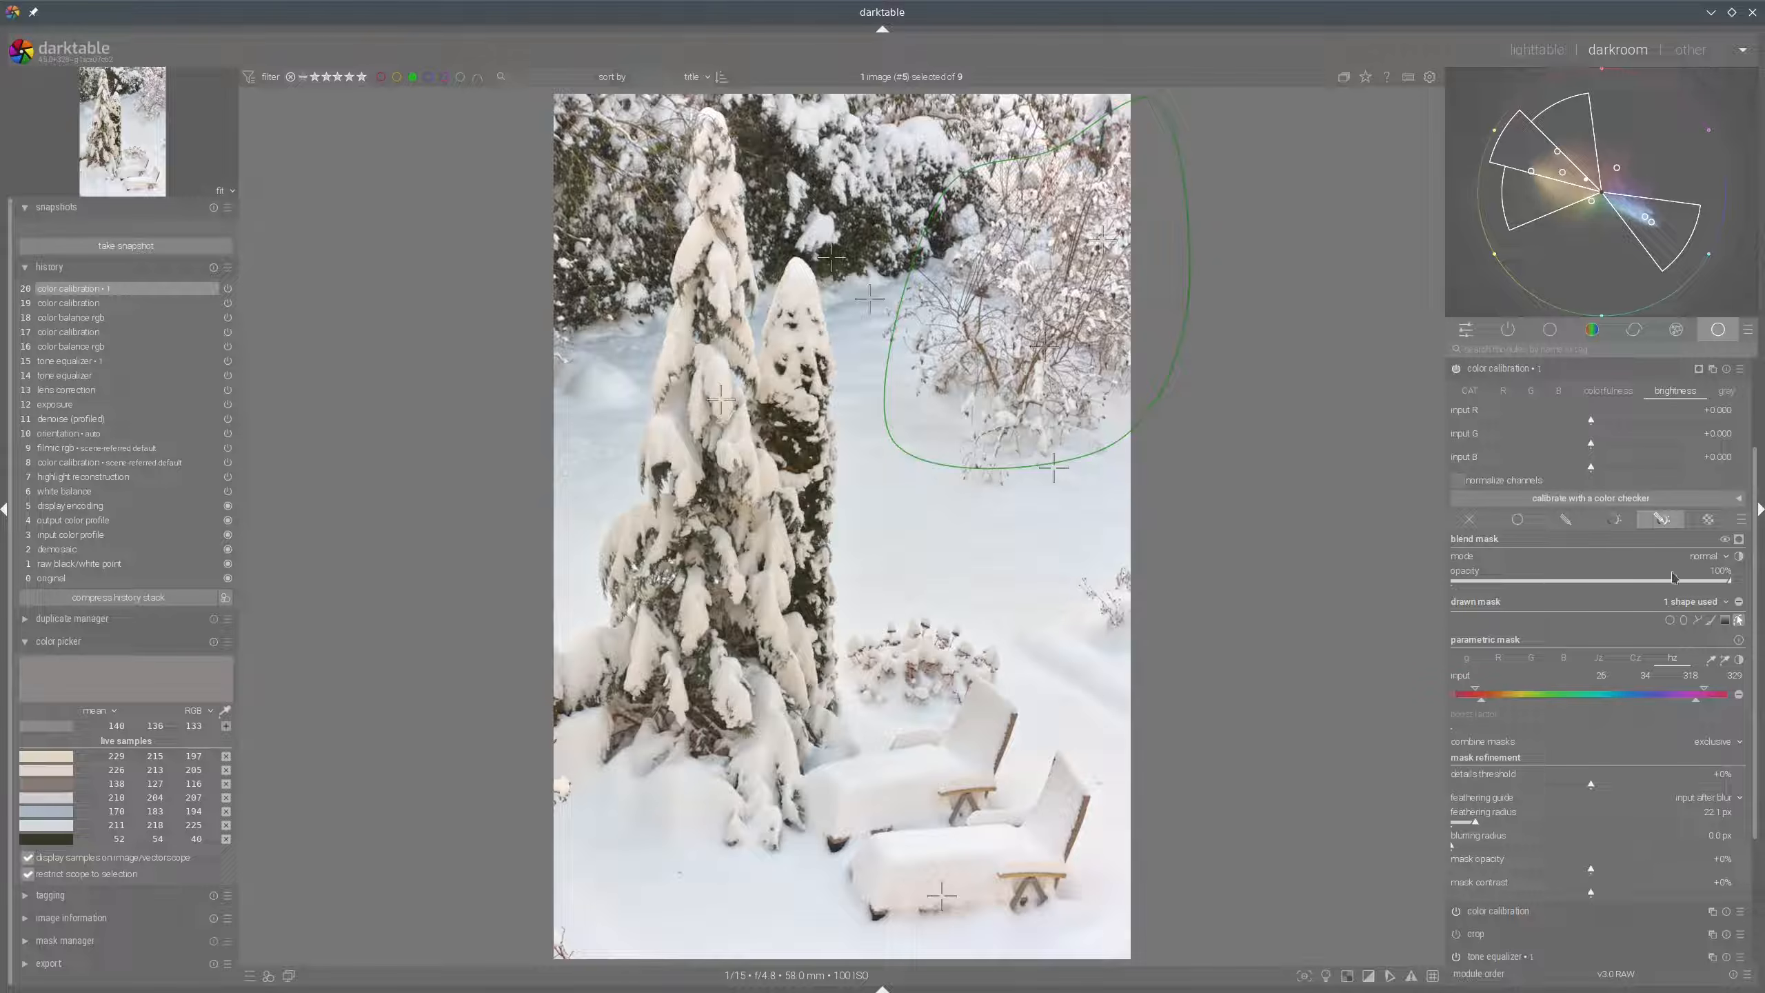
pyautogui.click(1739, 540)
pyautogui.click(1739, 540)
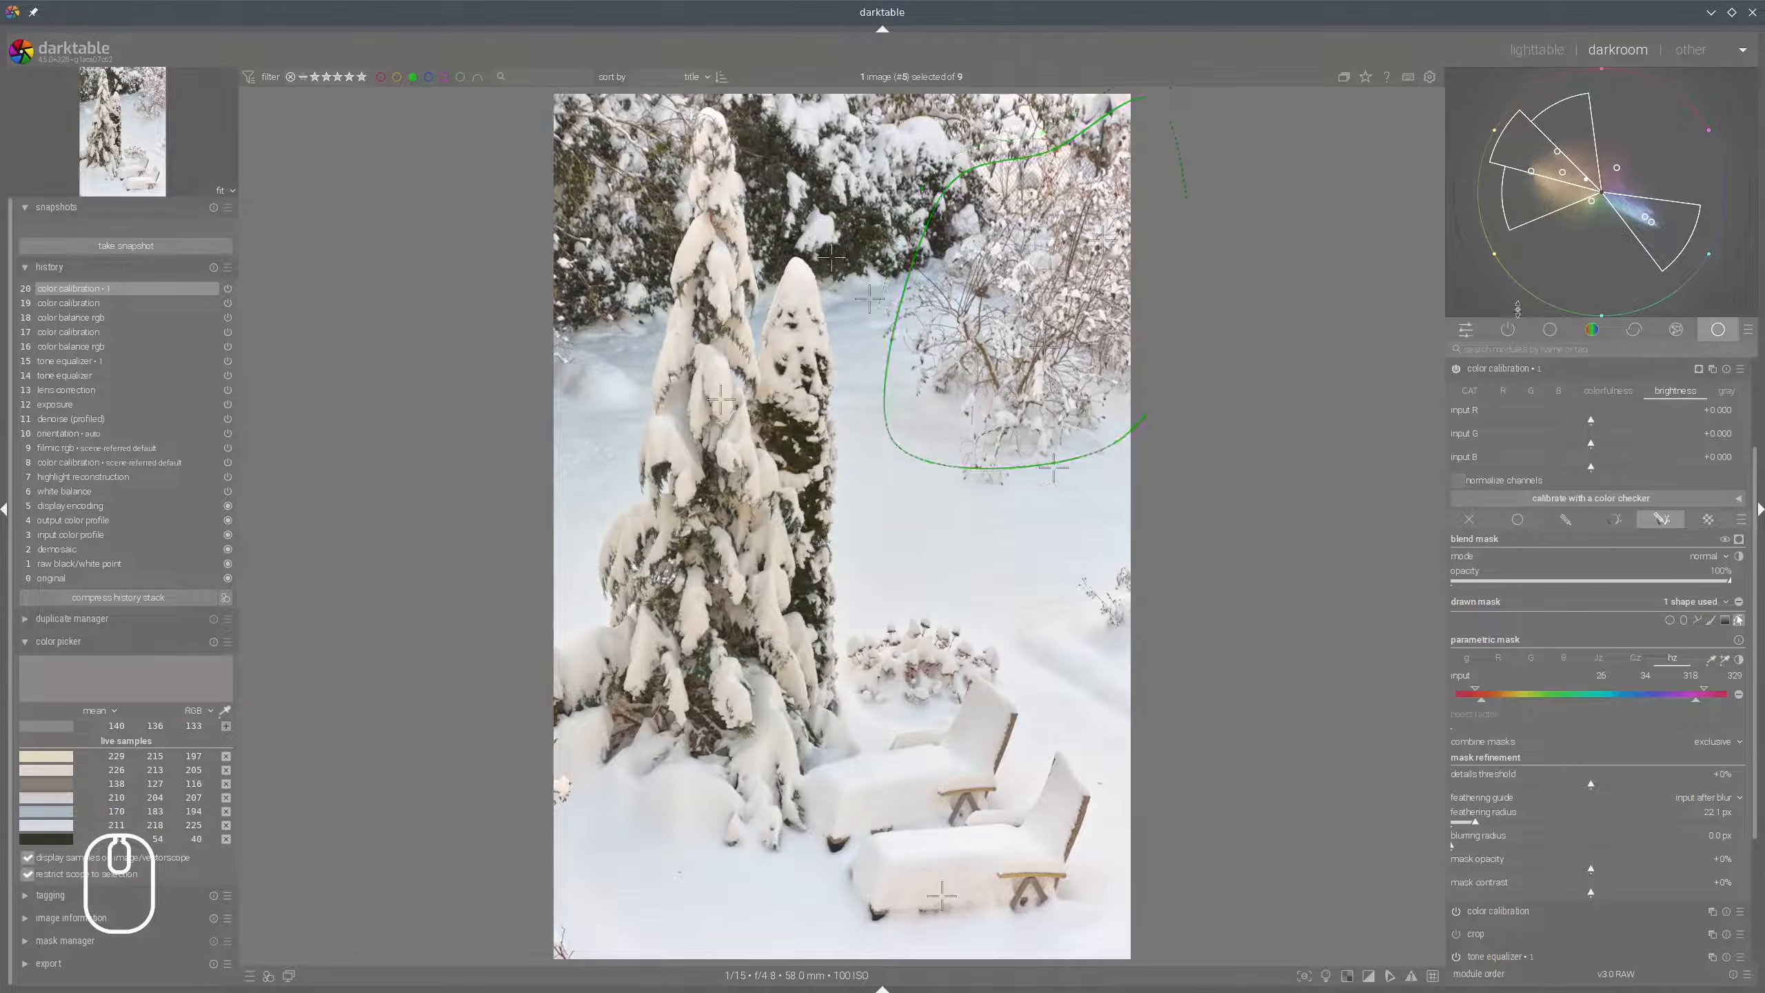
# Set input R to -0.163 in the blue channel mix of the masked color calibration instance and collapse the module.
pyautogui.moveTo(1548, 139)
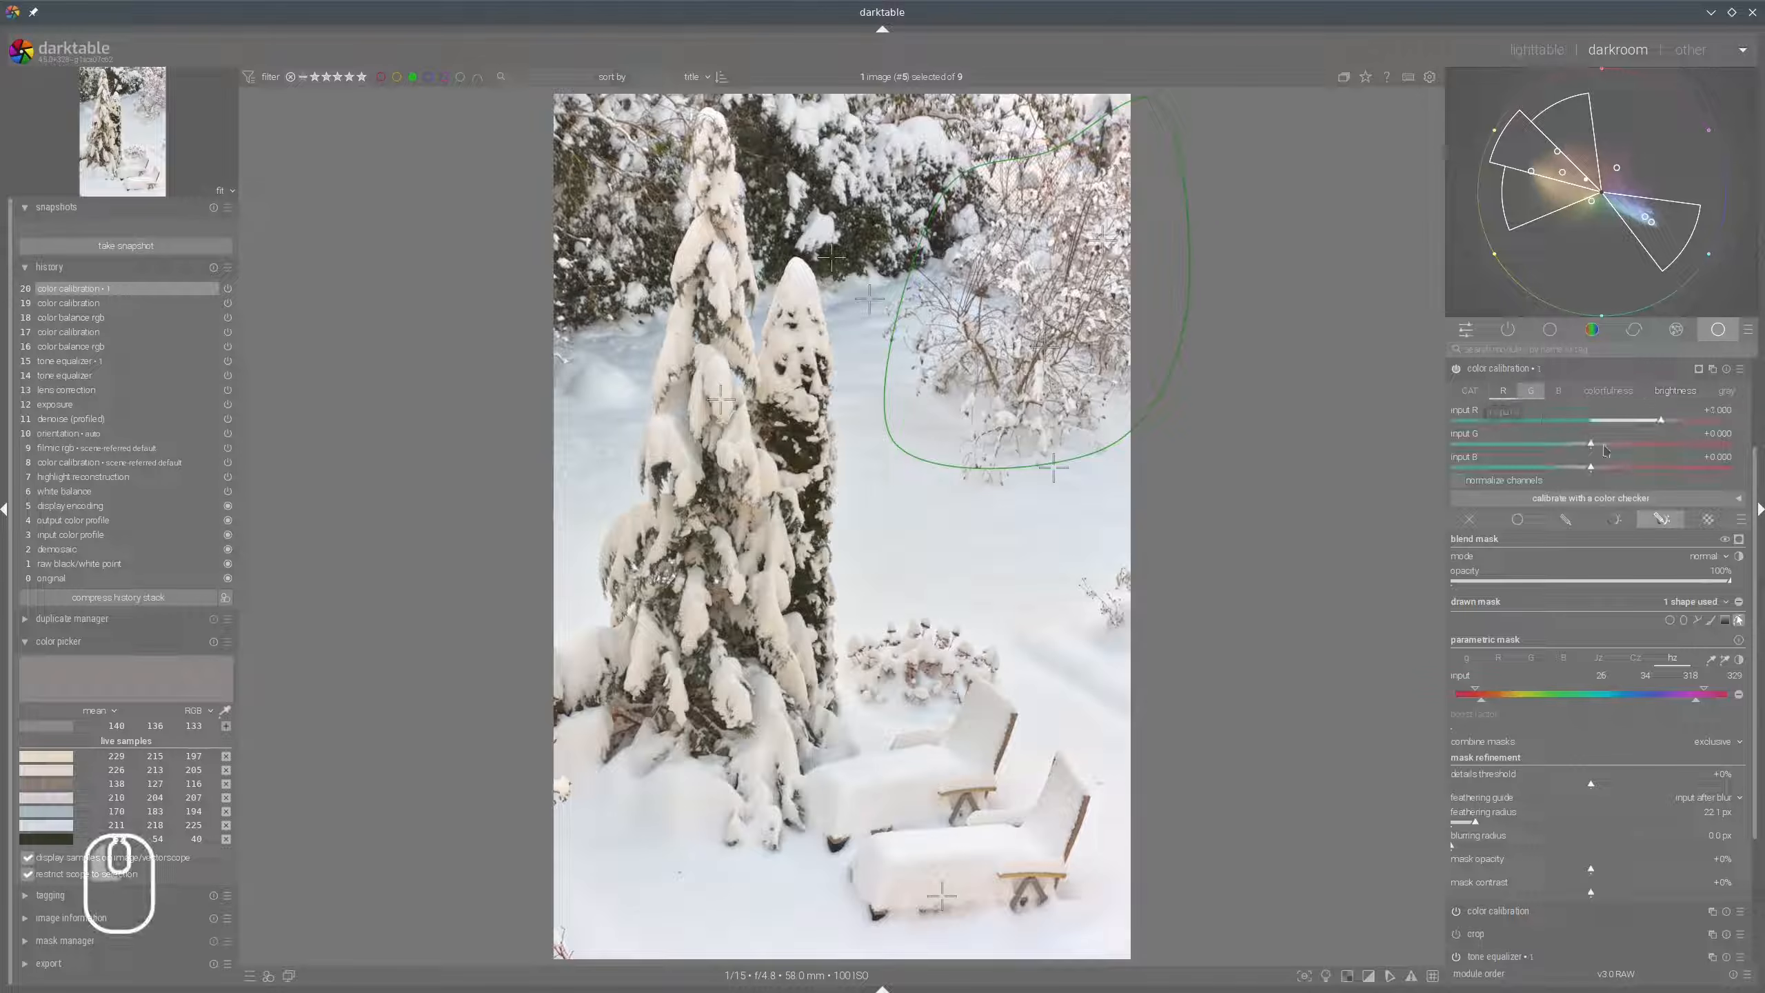
pyautogui.click(1558, 391)
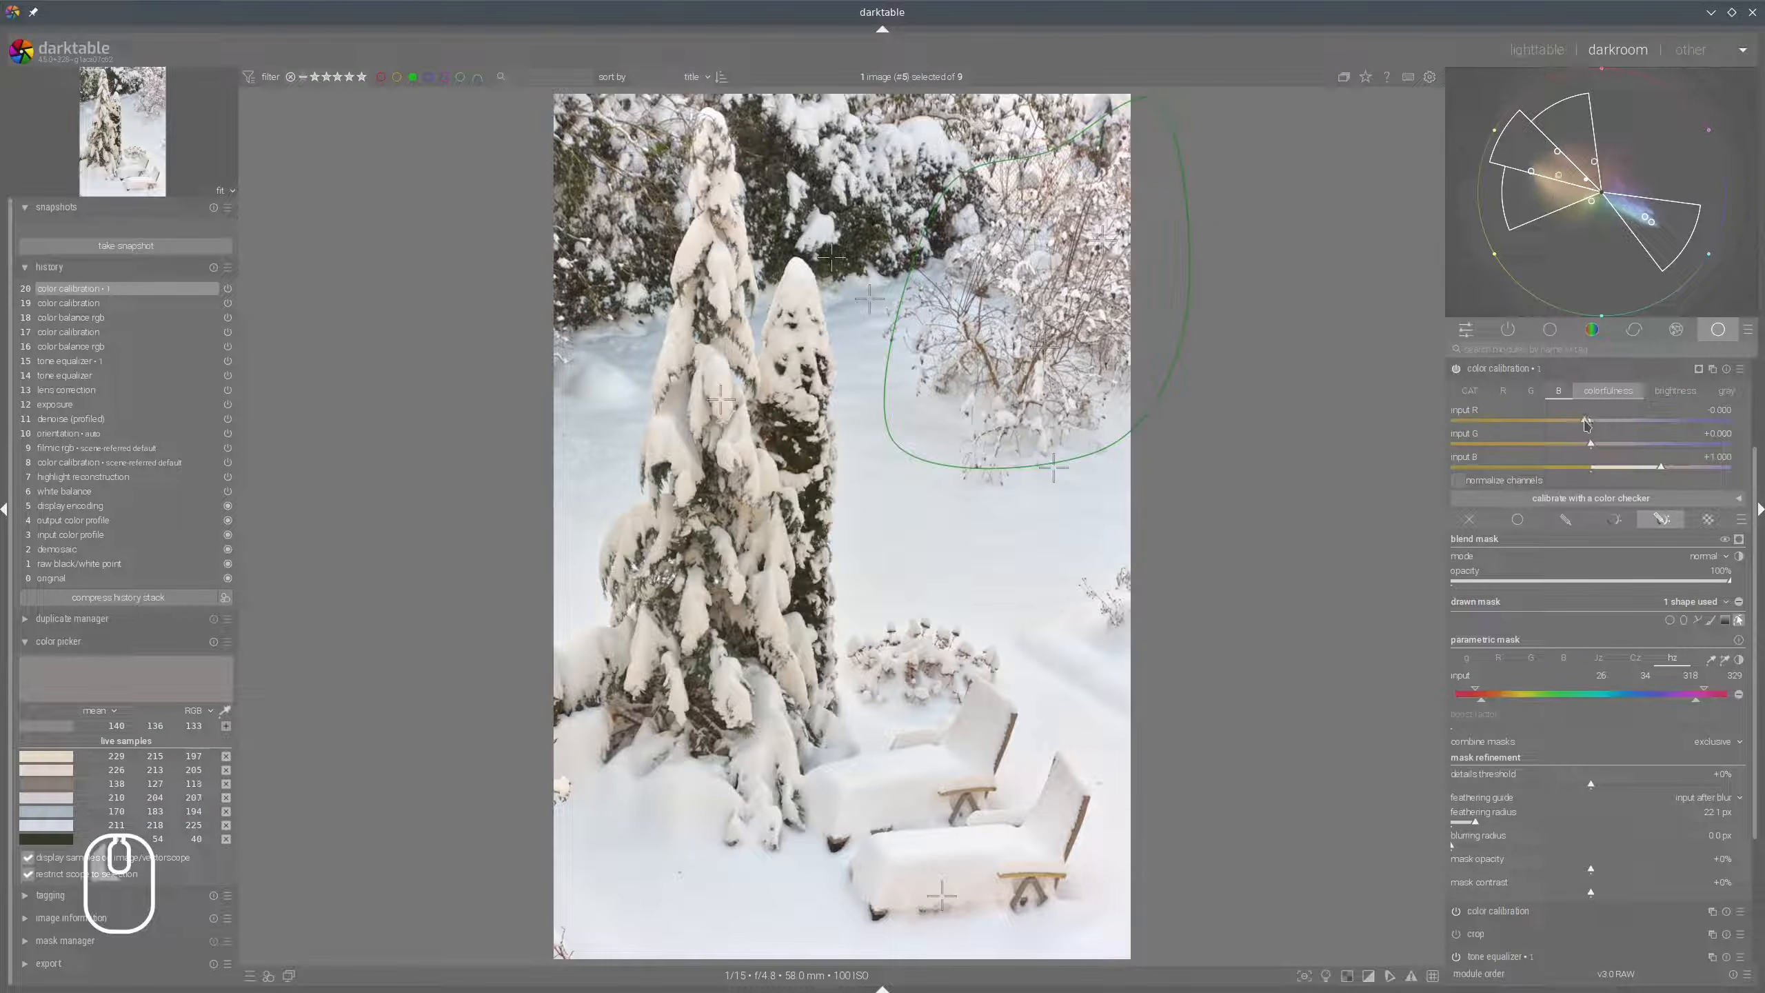
pyautogui.moveTo(1588, 423); pyautogui.dragTo(1585, 438)
pyautogui.click(1581, 420)
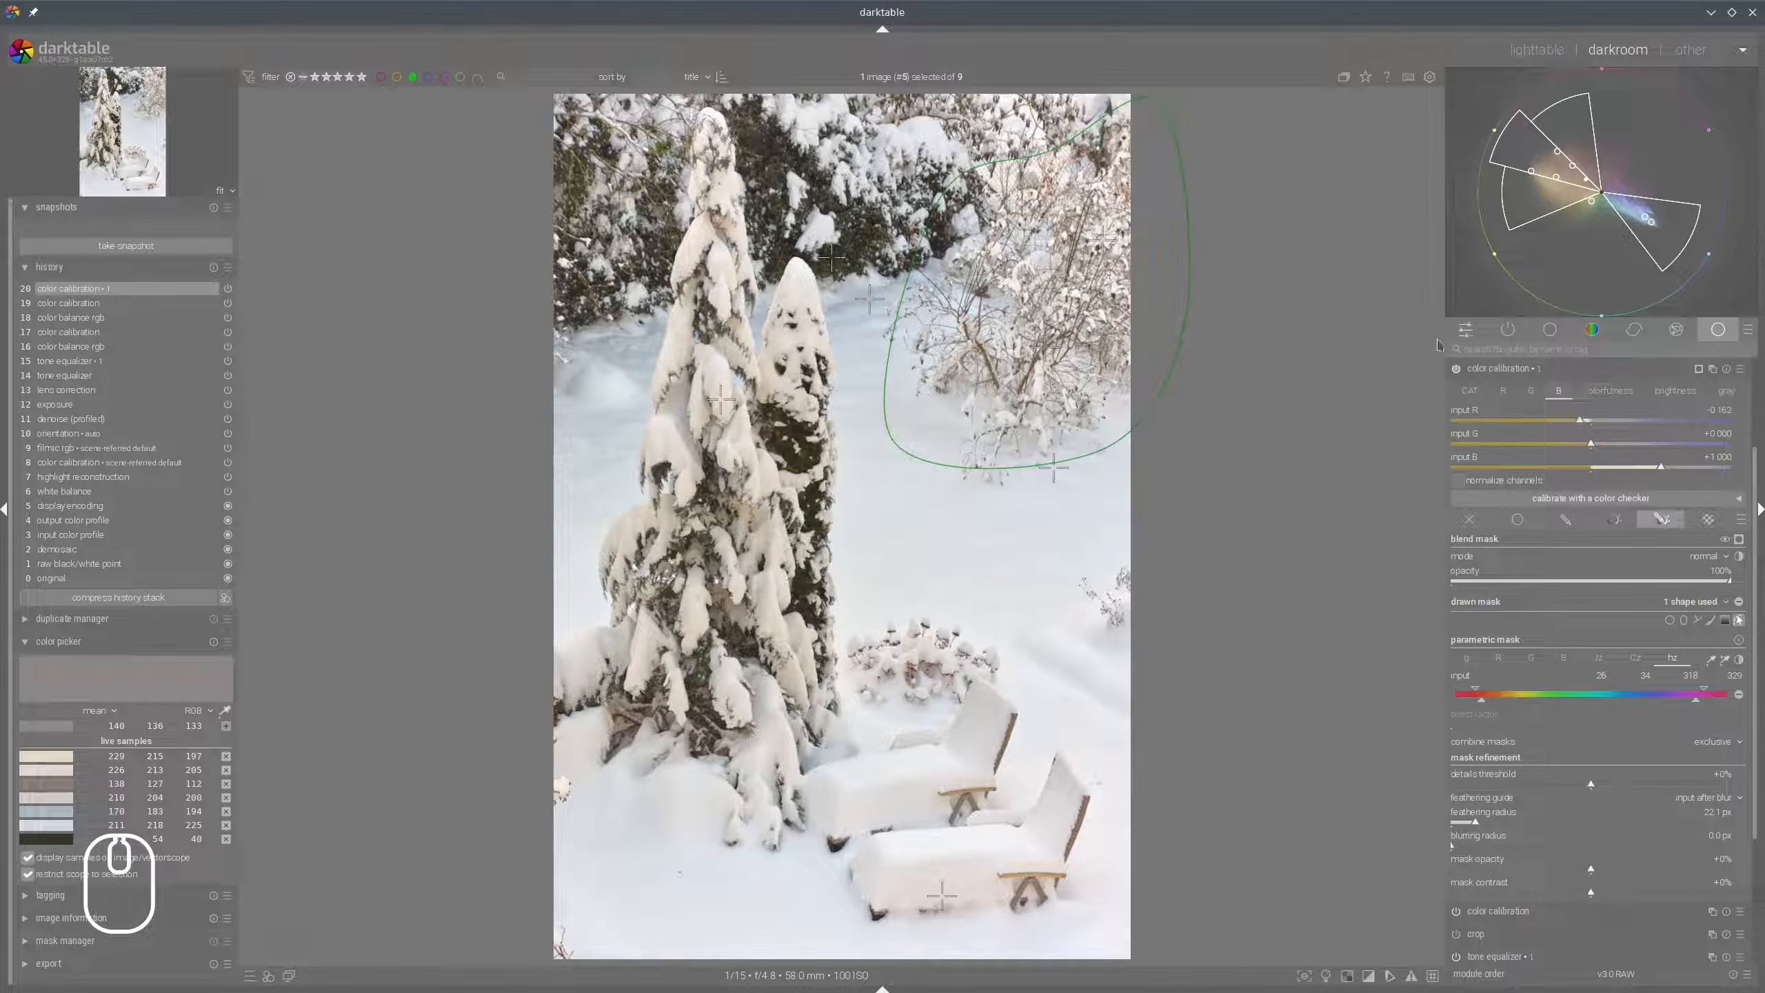
pyautogui.click(1467, 370)
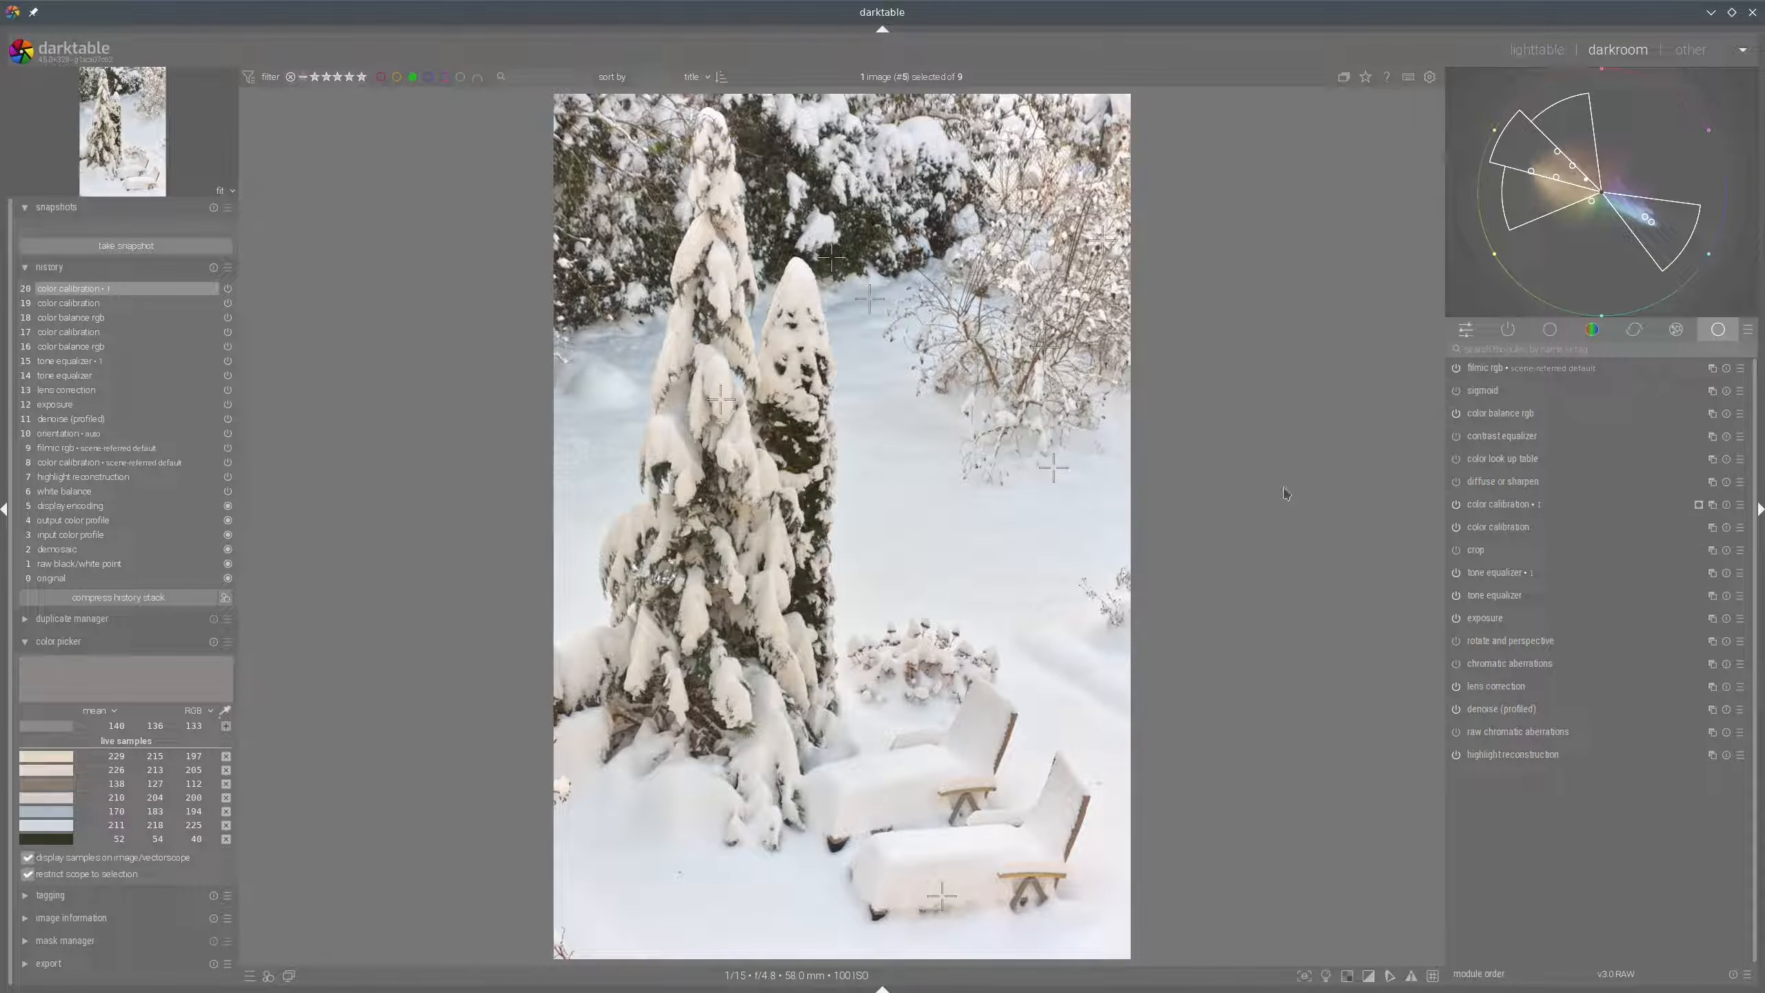
# Create a new color balance rgb instance and set its global offset to hue 50.42° and chroma 0.14%.
pyautogui.moveTo(1560, 278)
pyautogui.moveTo(1616, 151)
pyautogui.rightClick(1714, 415)
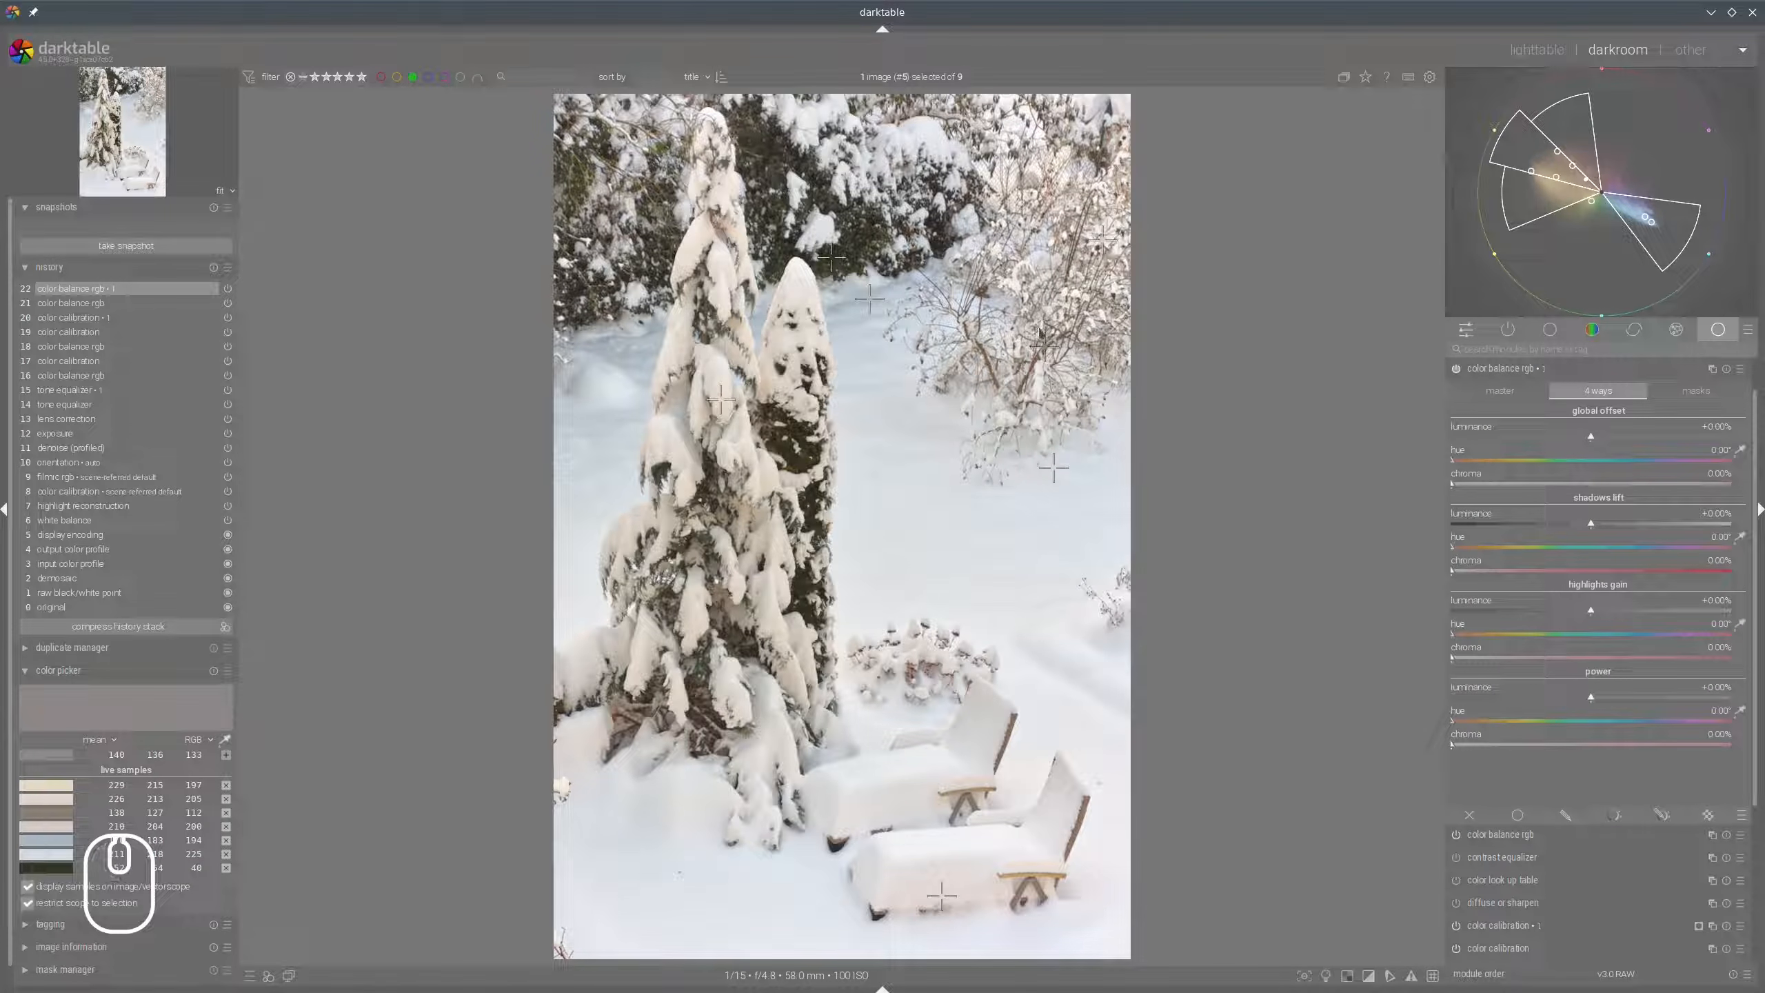
pyautogui.moveTo(1649, 211)
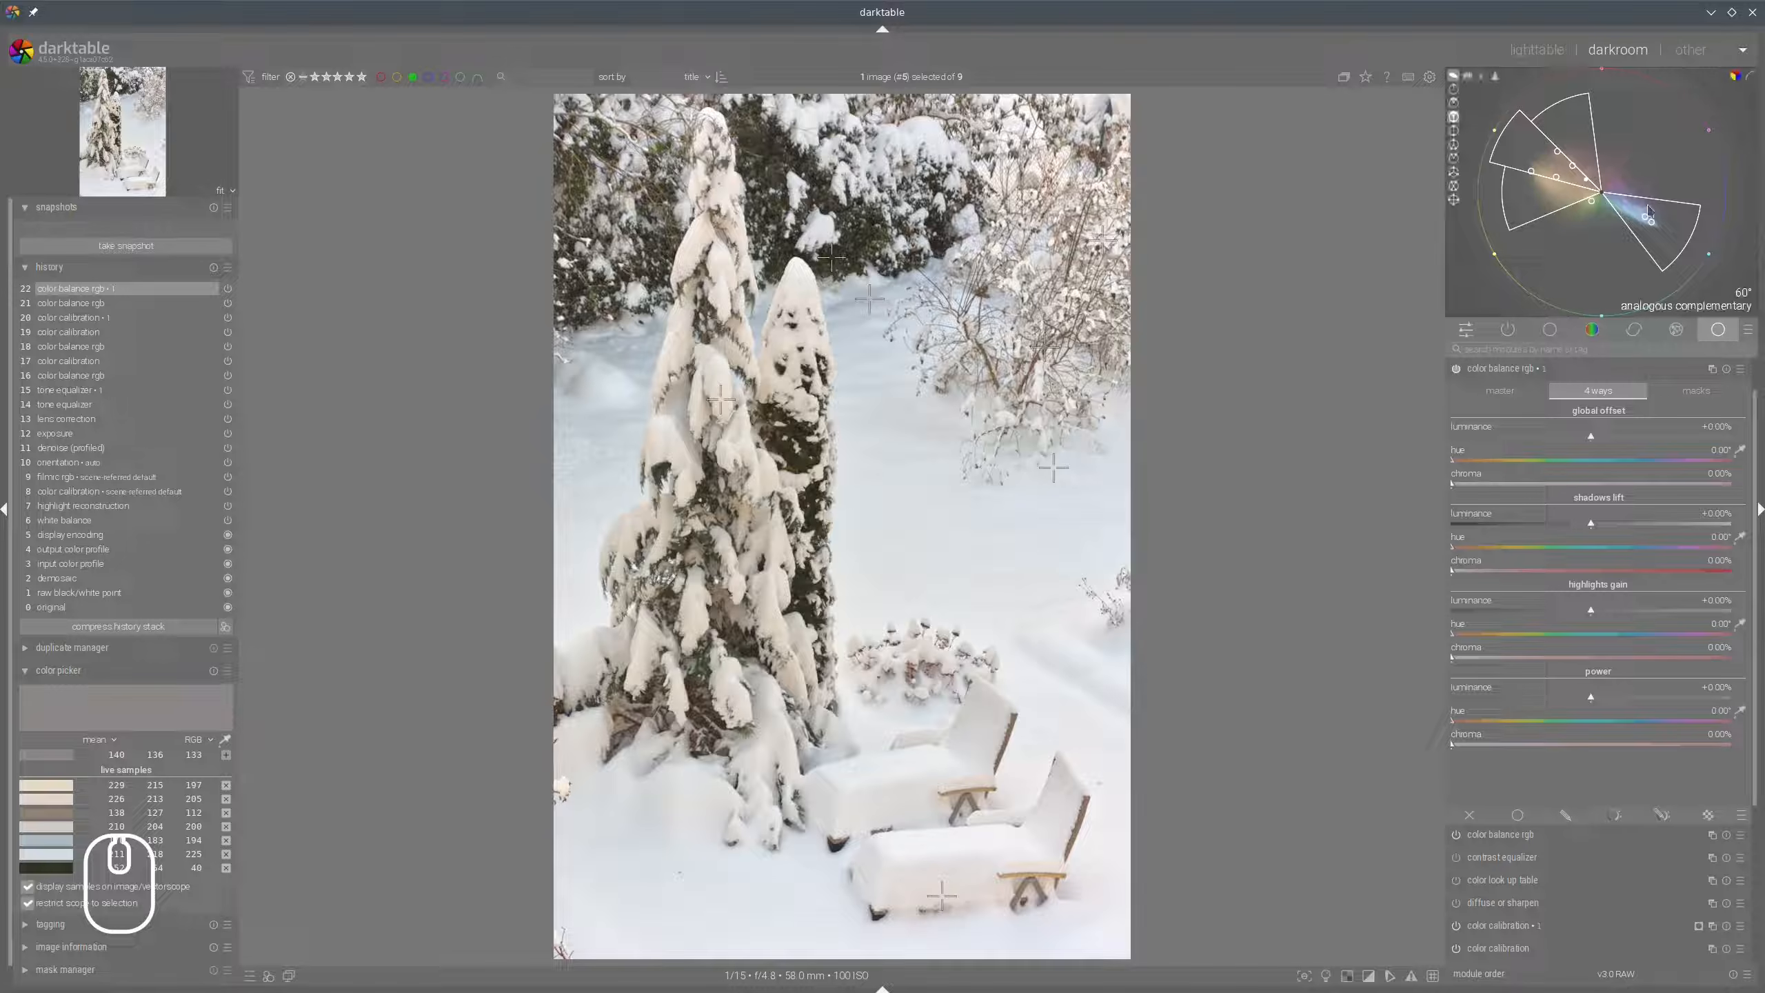
pyautogui.click(1490, 461)
pyautogui.moveTo(1475, 488); pyautogui.dragTo(1486, 487)
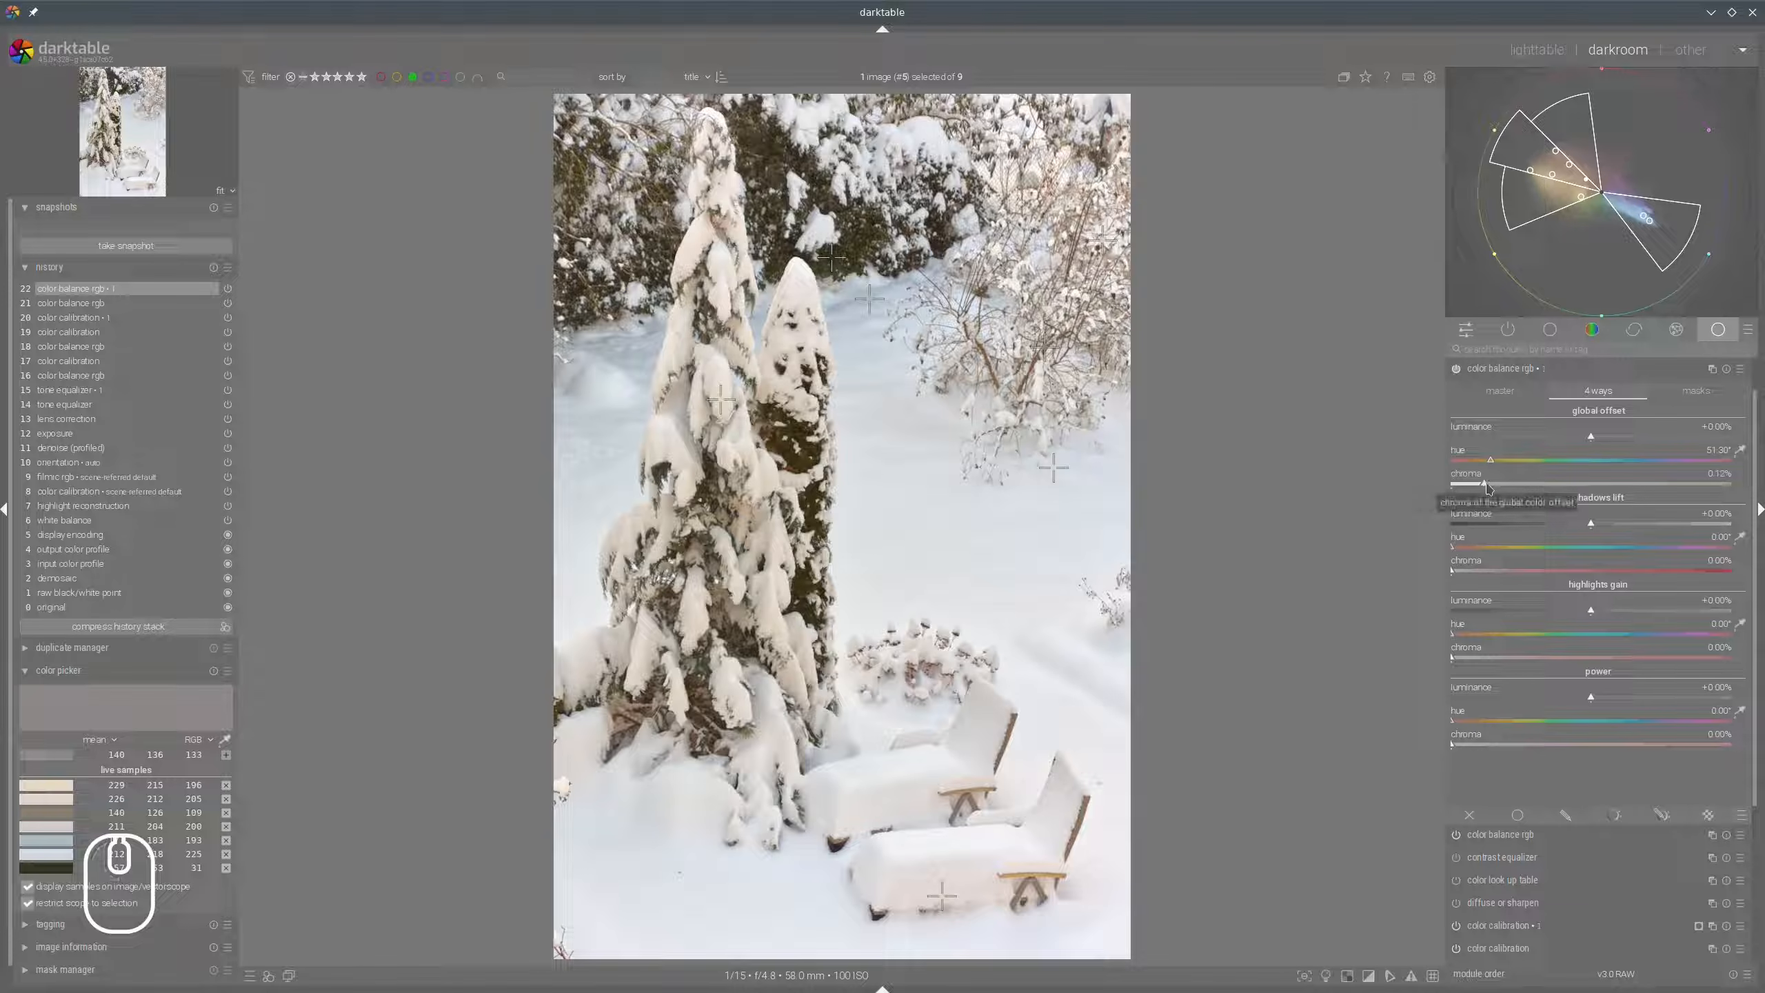
pyautogui.click(1495, 486)
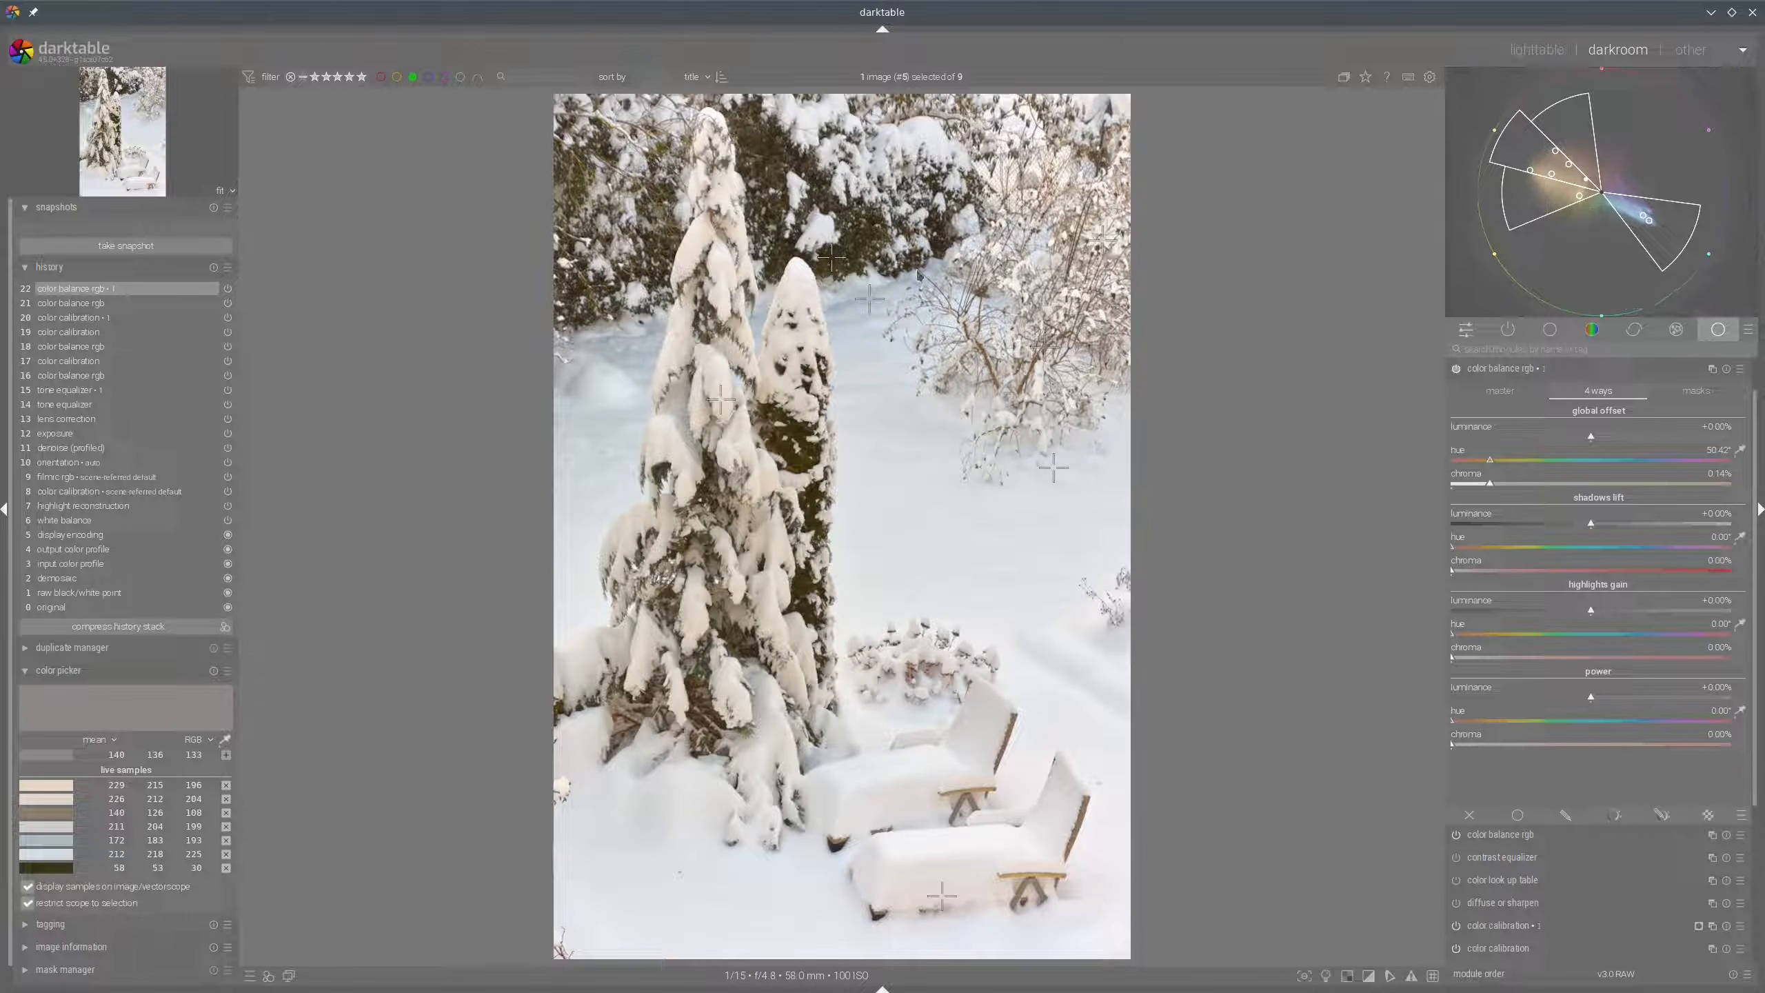
# Set the shadows lift chroma to 1.84% in the new color balance rgb instance and compare the photo with the module off and on.
pyautogui.moveTo(1560, 144)
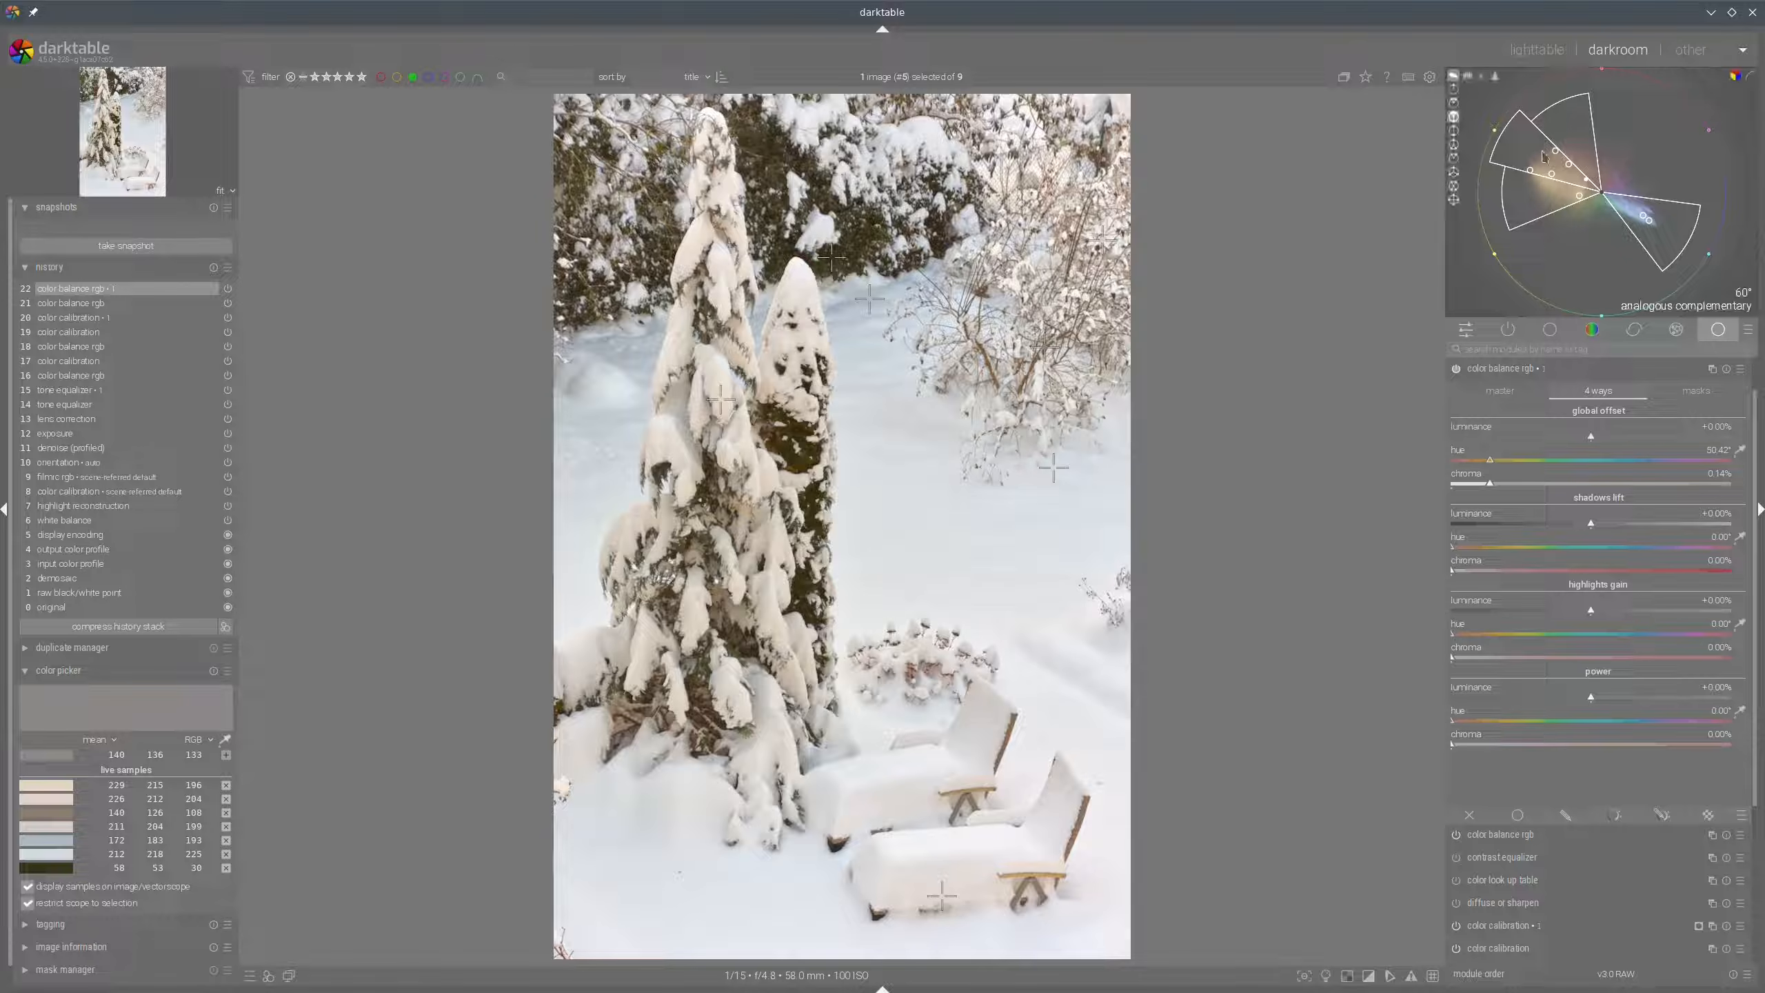
pyautogui.moveTo(1569, 122)
pyautogui.mouseDown()
pyautogui.moveTo(1532, 163)
pyautogui.moveTo(1566, 208)
pyautogui.moveTo(1528, 131)
pyautogui.mouseUp()
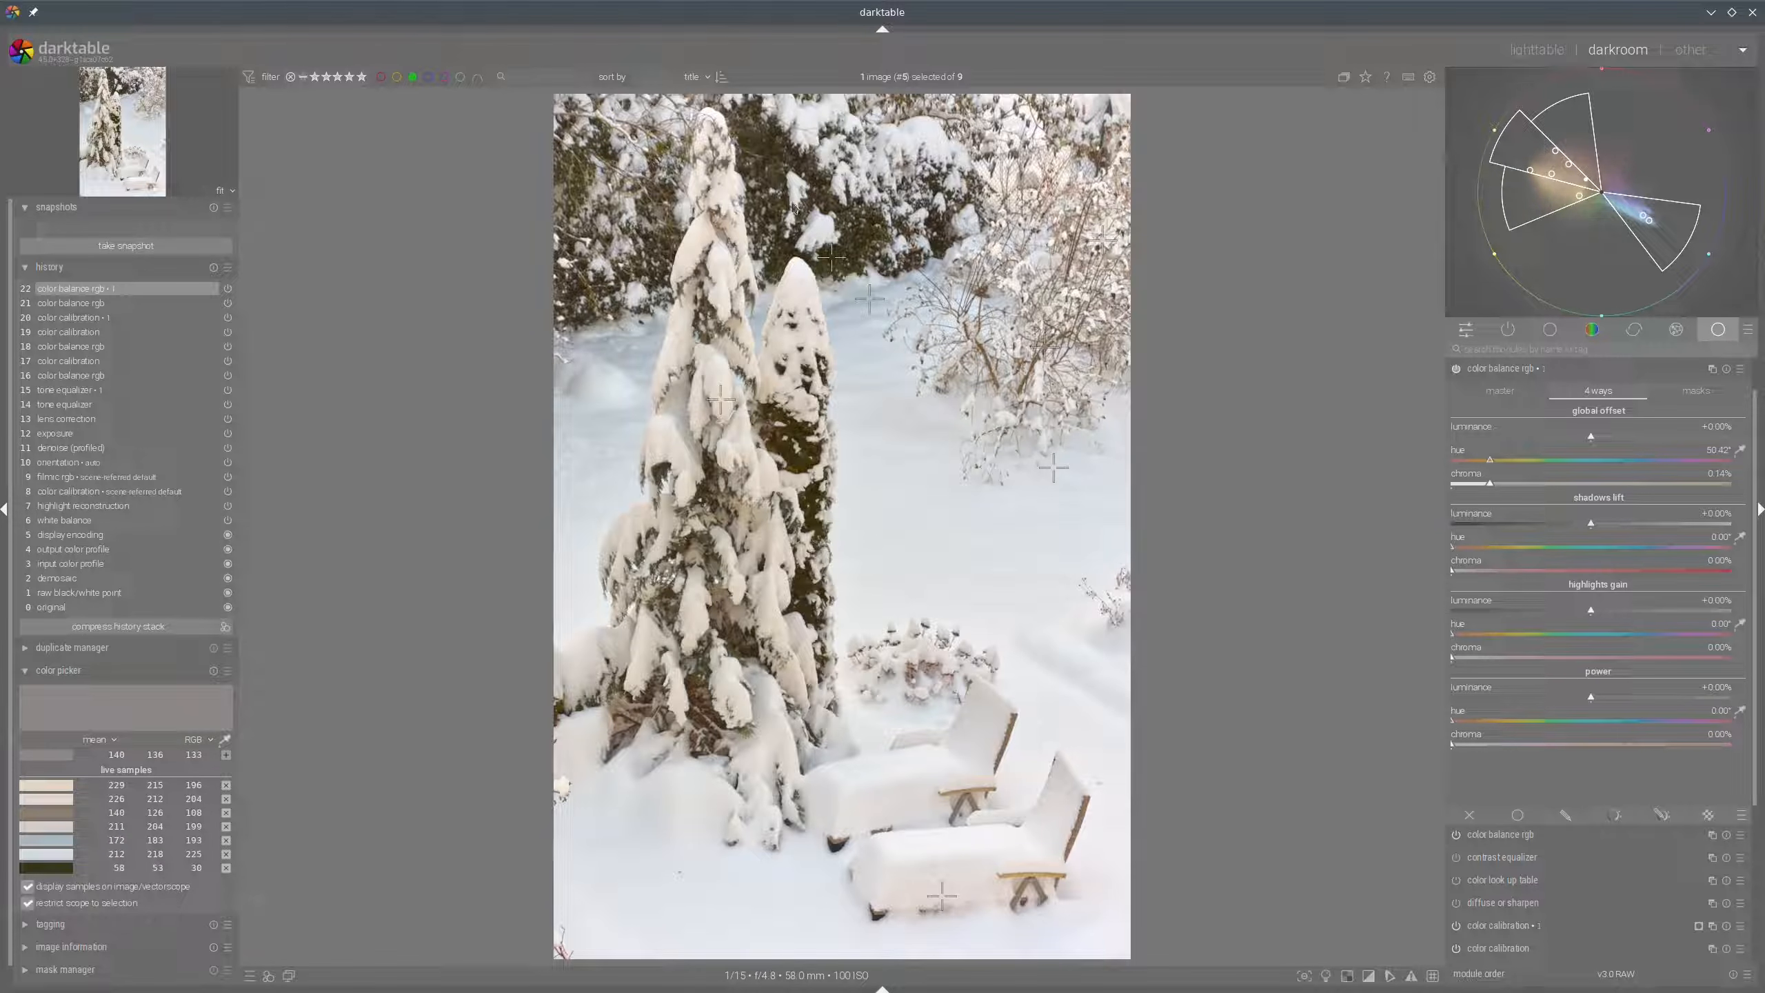
pyautogui.click(1460, 572)
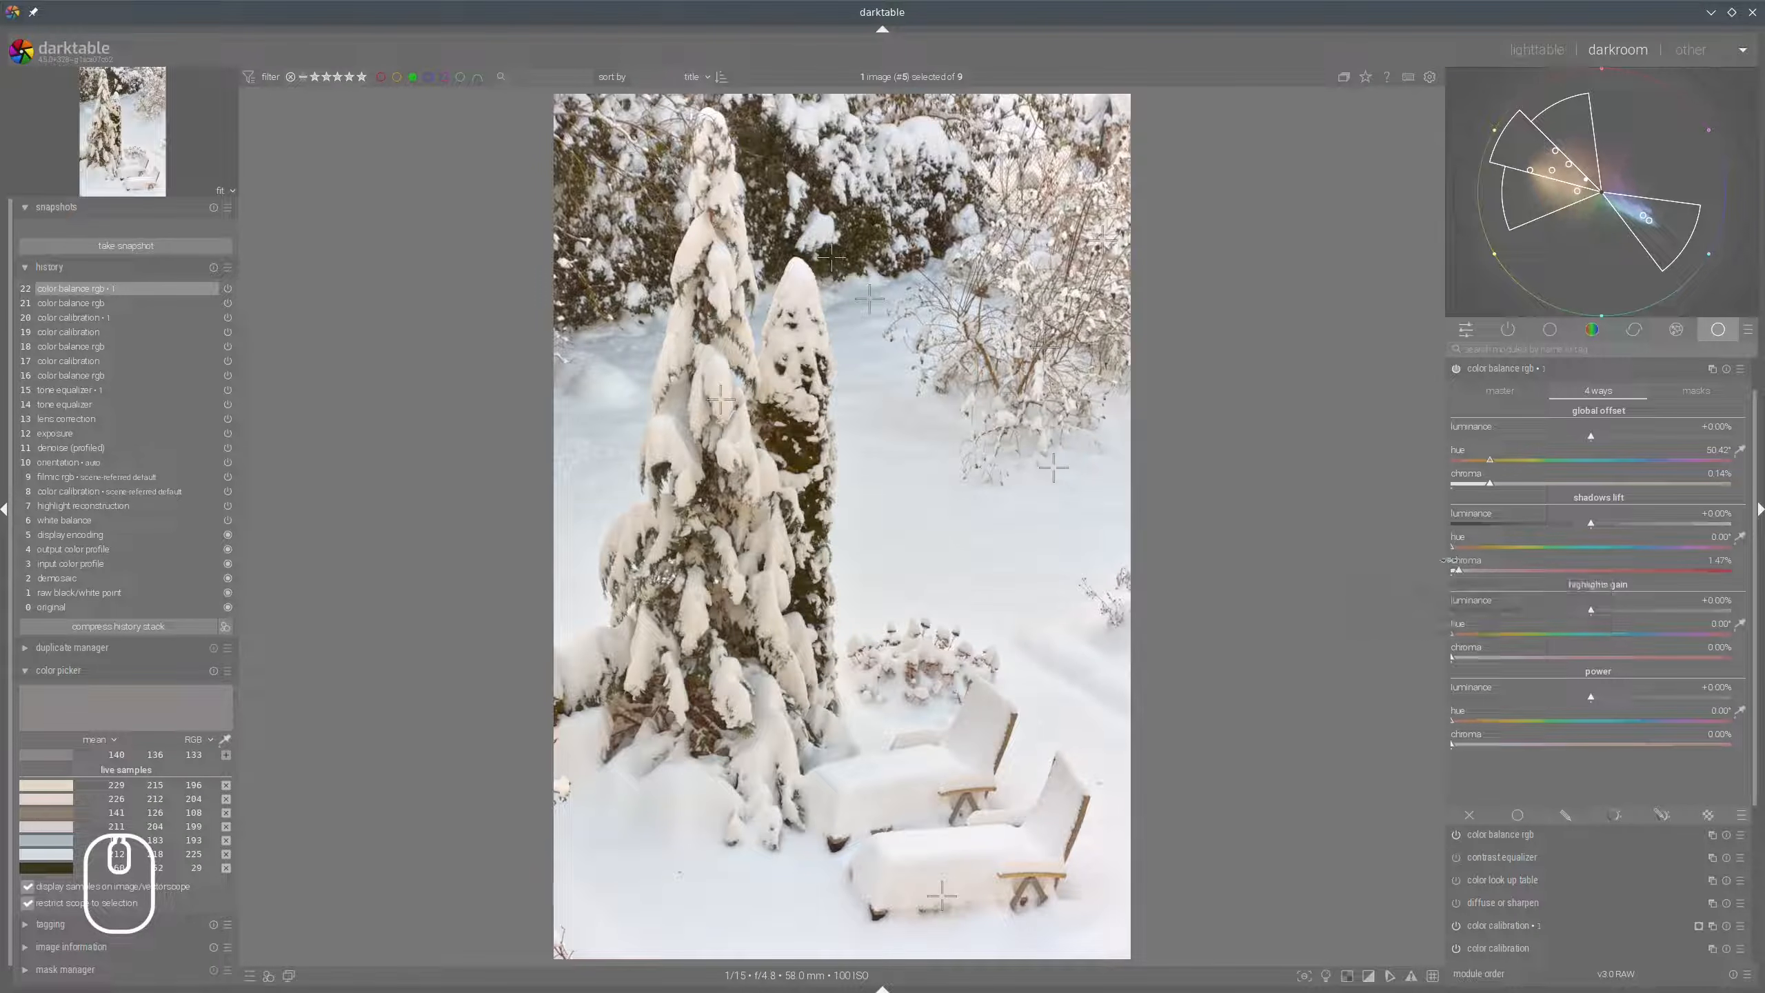
pyautogui.click(1462, 573)
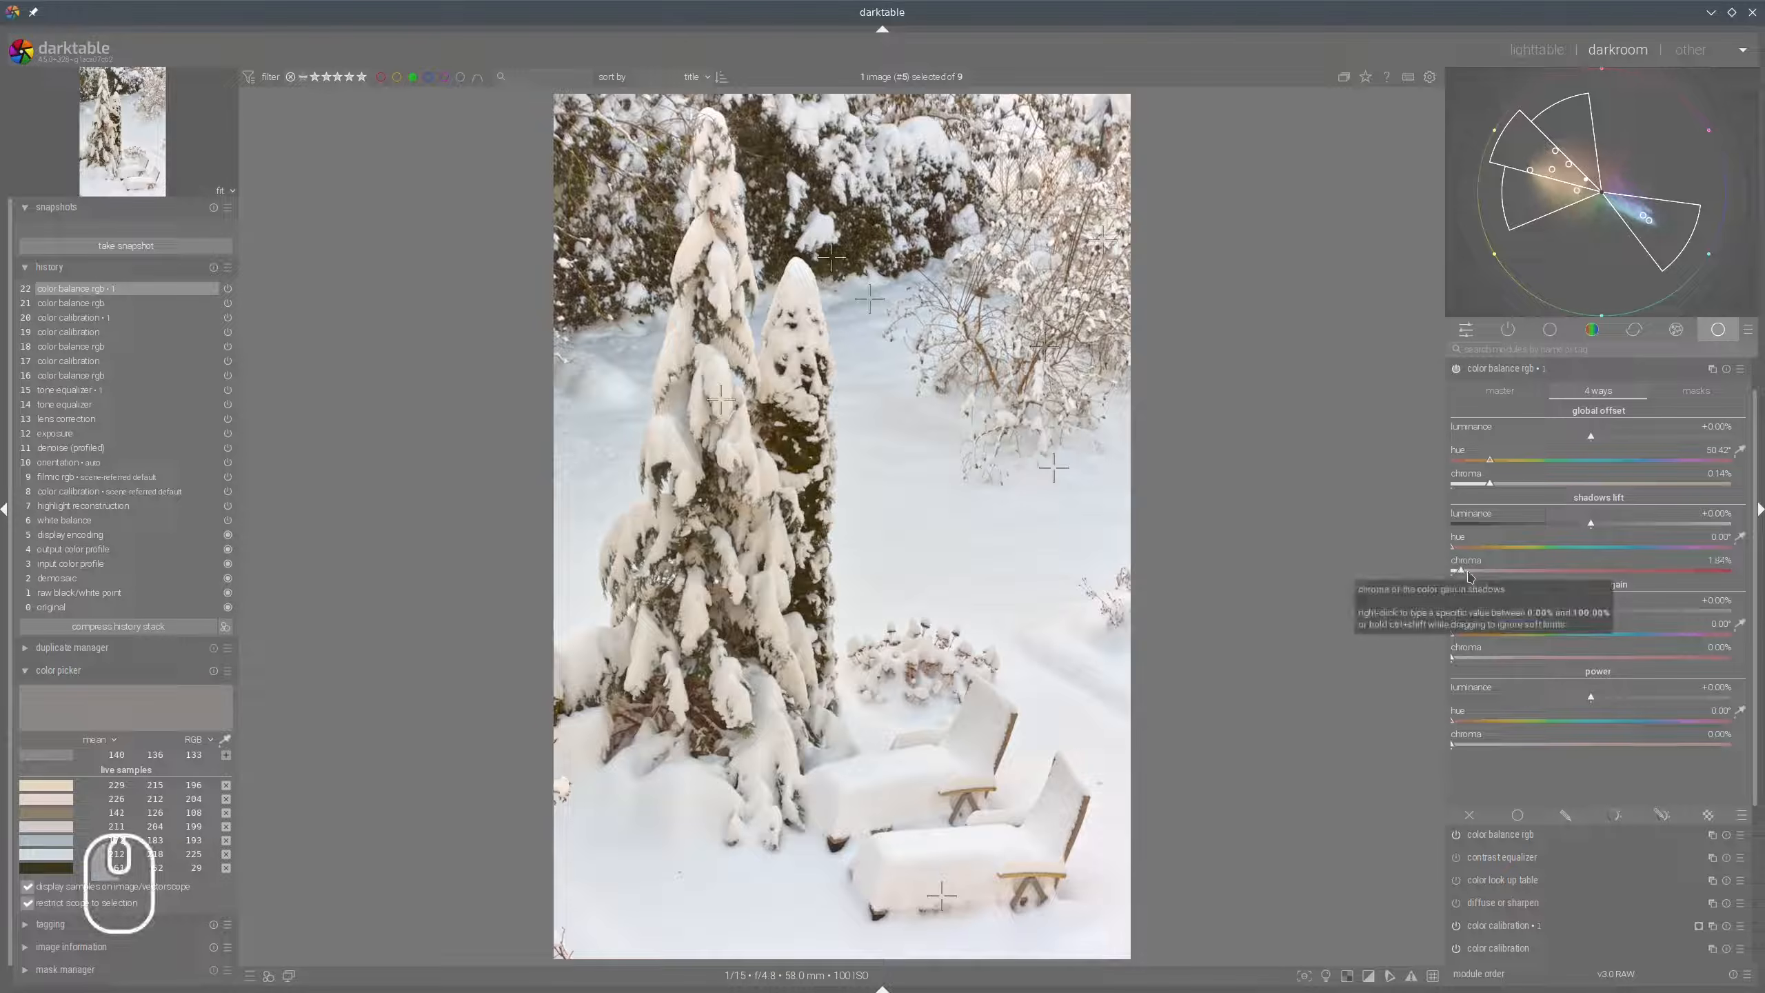
pyautogui.click(1456, 369)
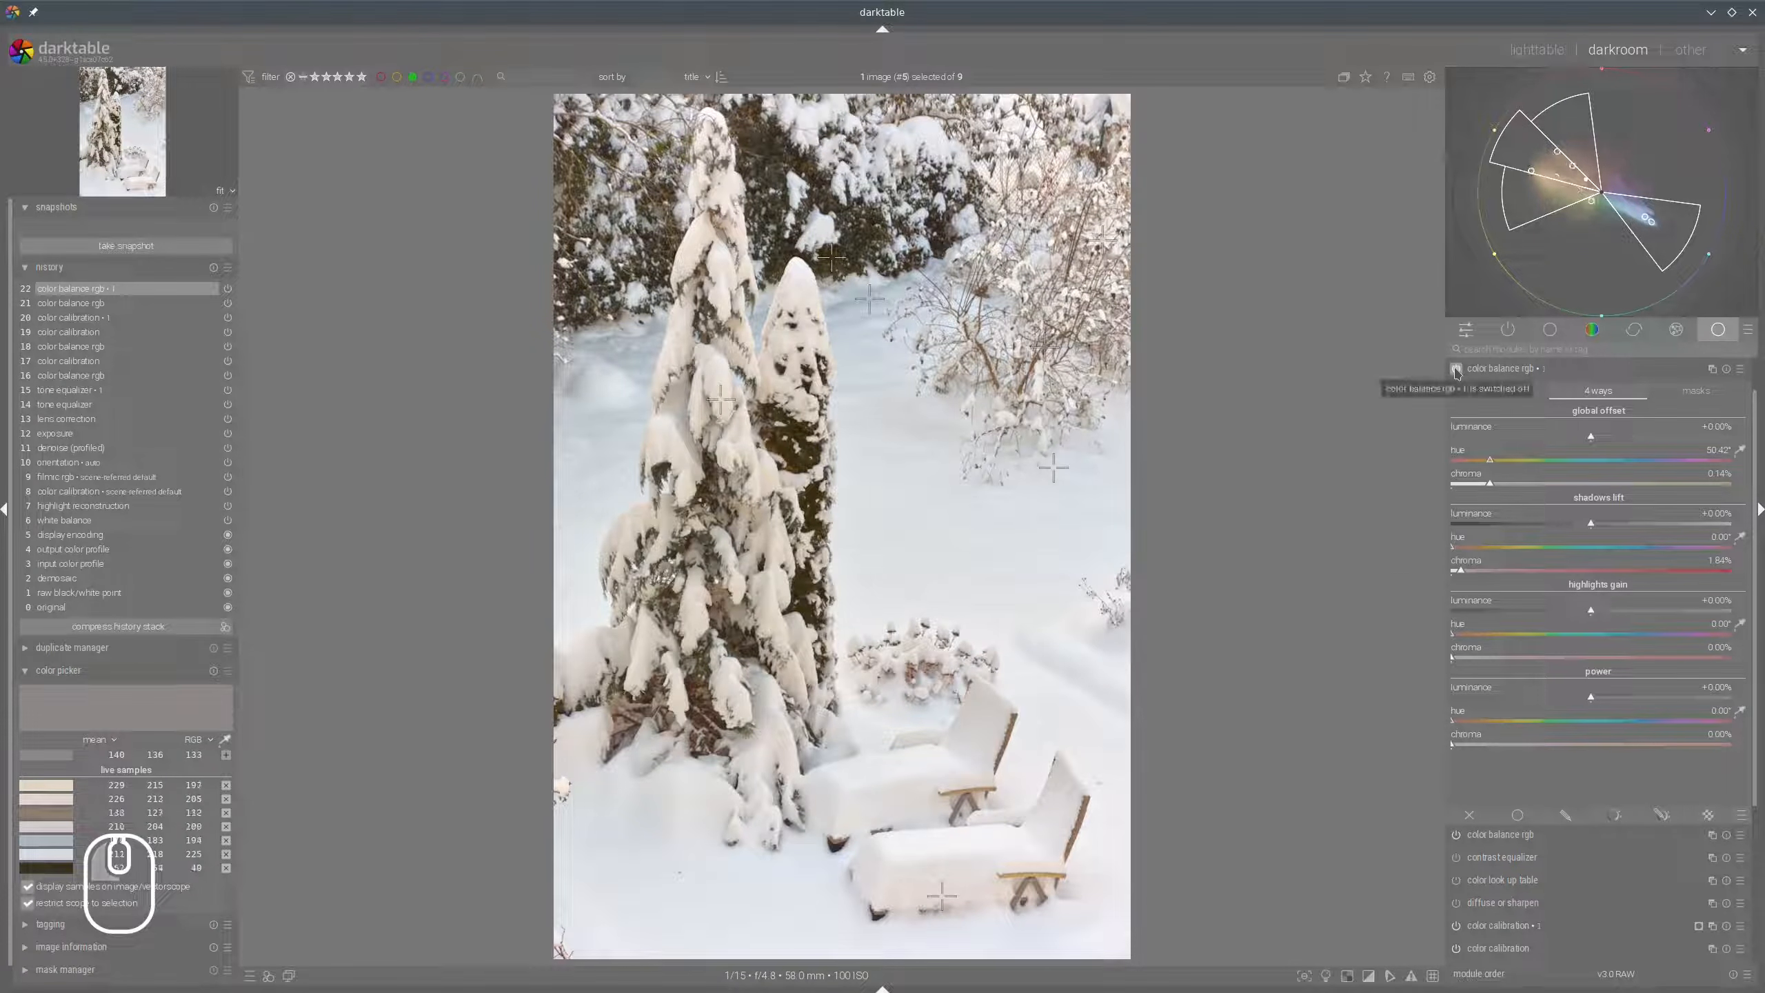
pyautogui.click(1456, 369)
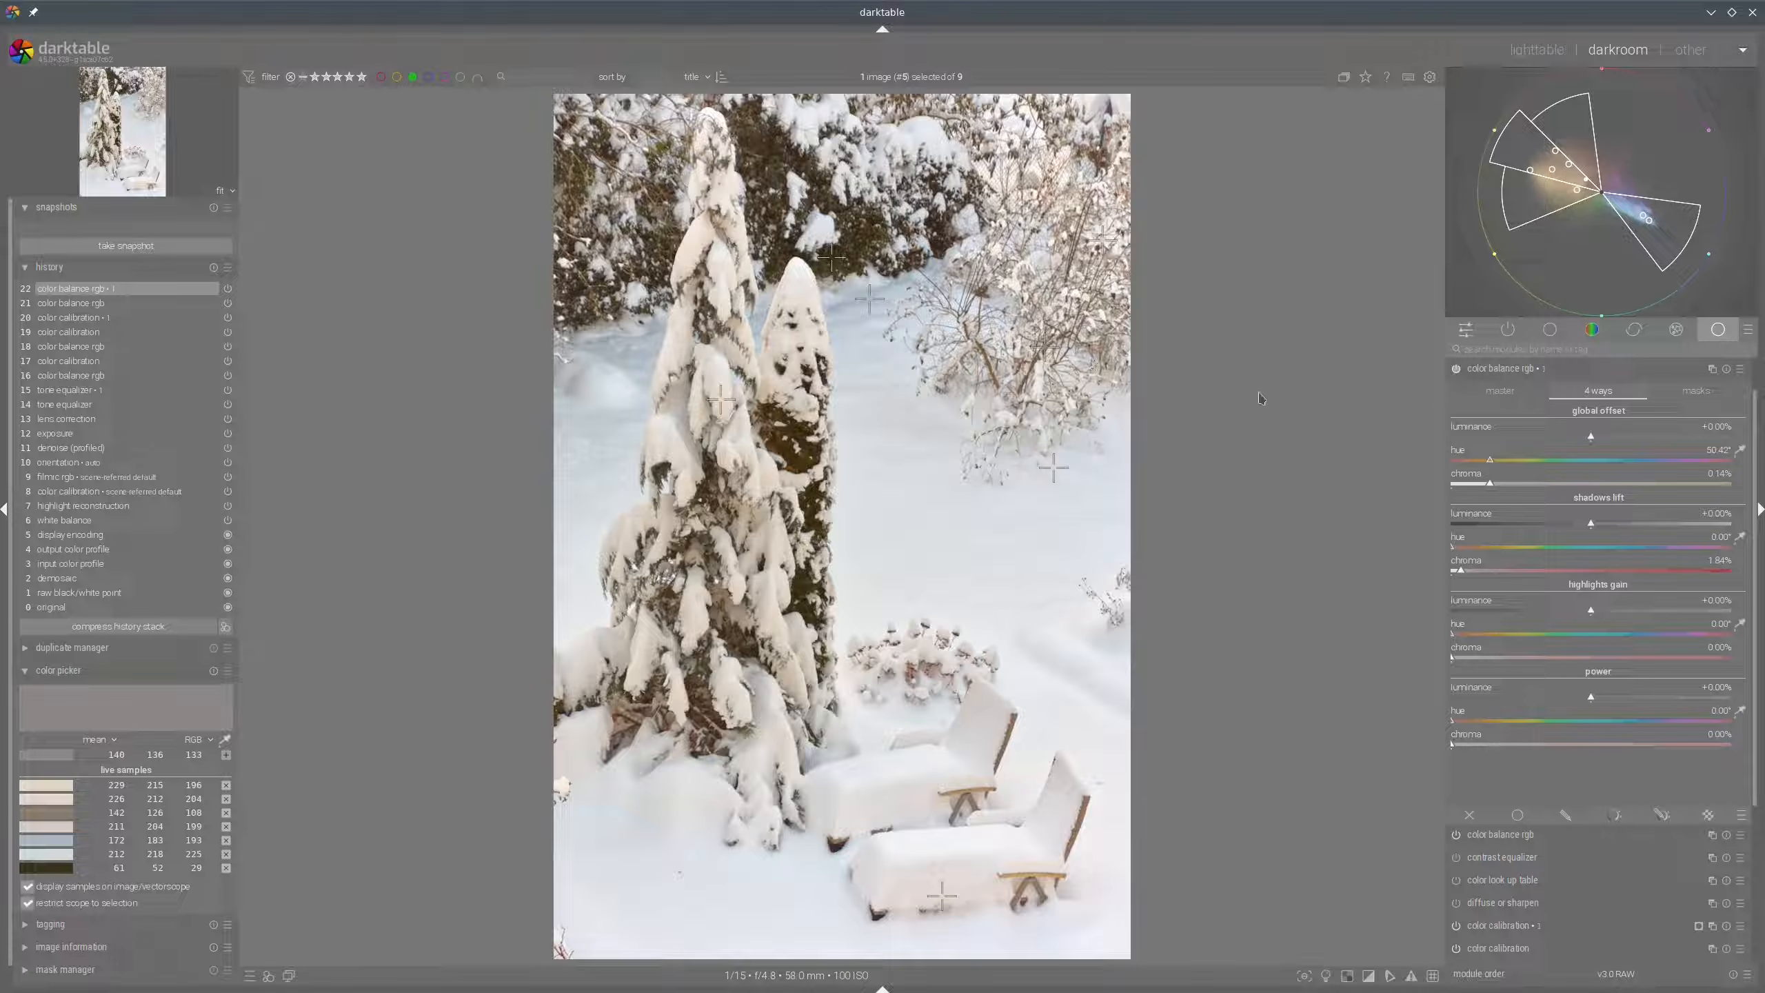
# Collapse the module and examine how the sampled colors sit against the analogous complementary sectors on the vectorscope.
pyautogui.click(1488, 369)
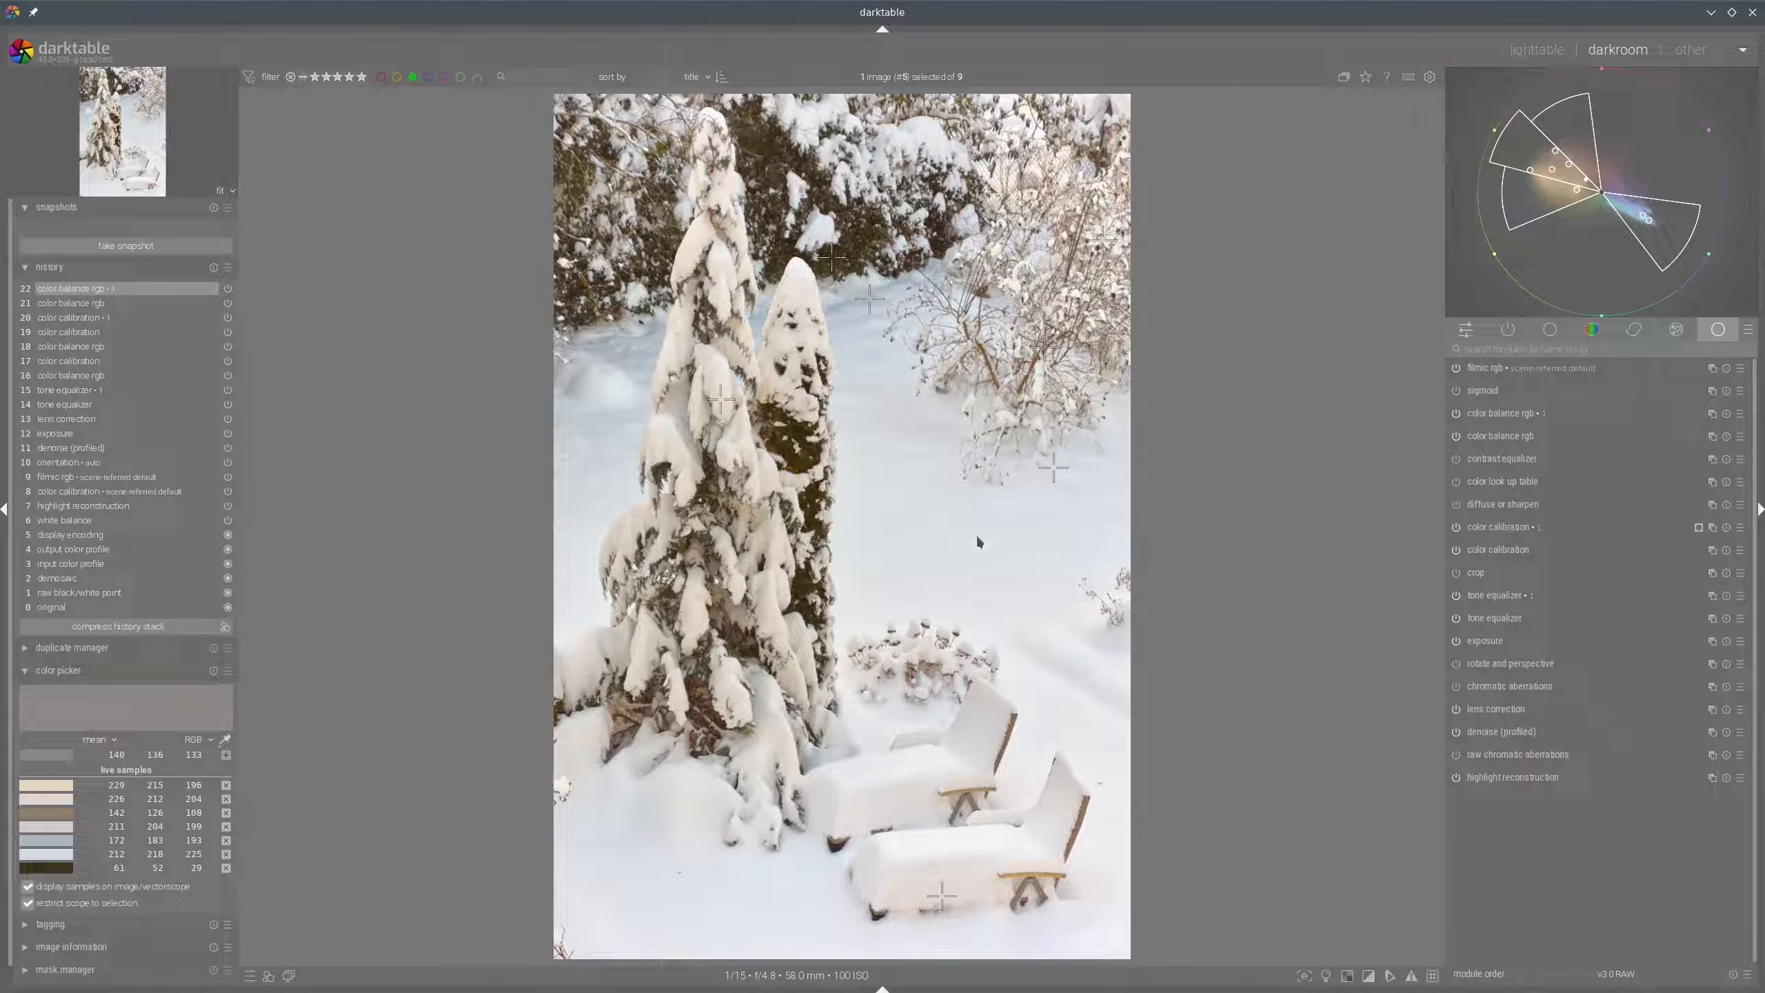
pyautogui.moveTo(1532, 168)
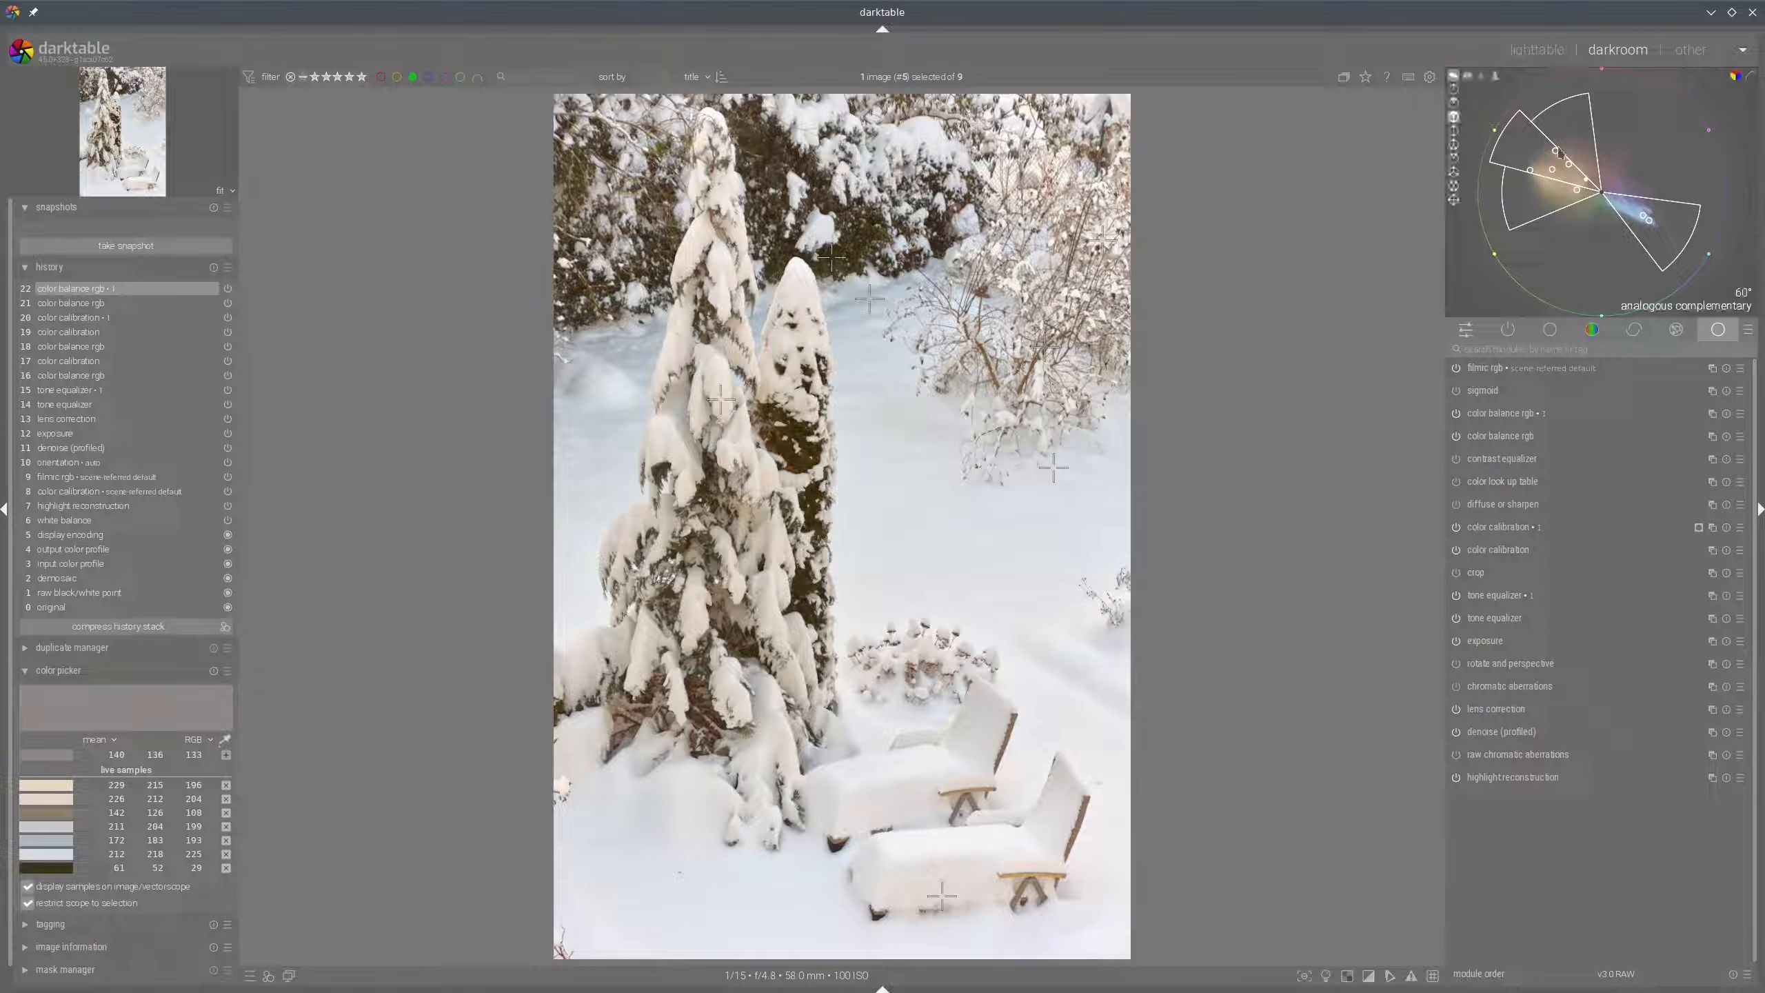
pyautogui.moveTo(1532, 144)
pyautogui.mouseDown()
pyautogui.moveTo(1690, 212)
pyautogui.moveTo(1576, 171)
pyautogui.mouseUp()
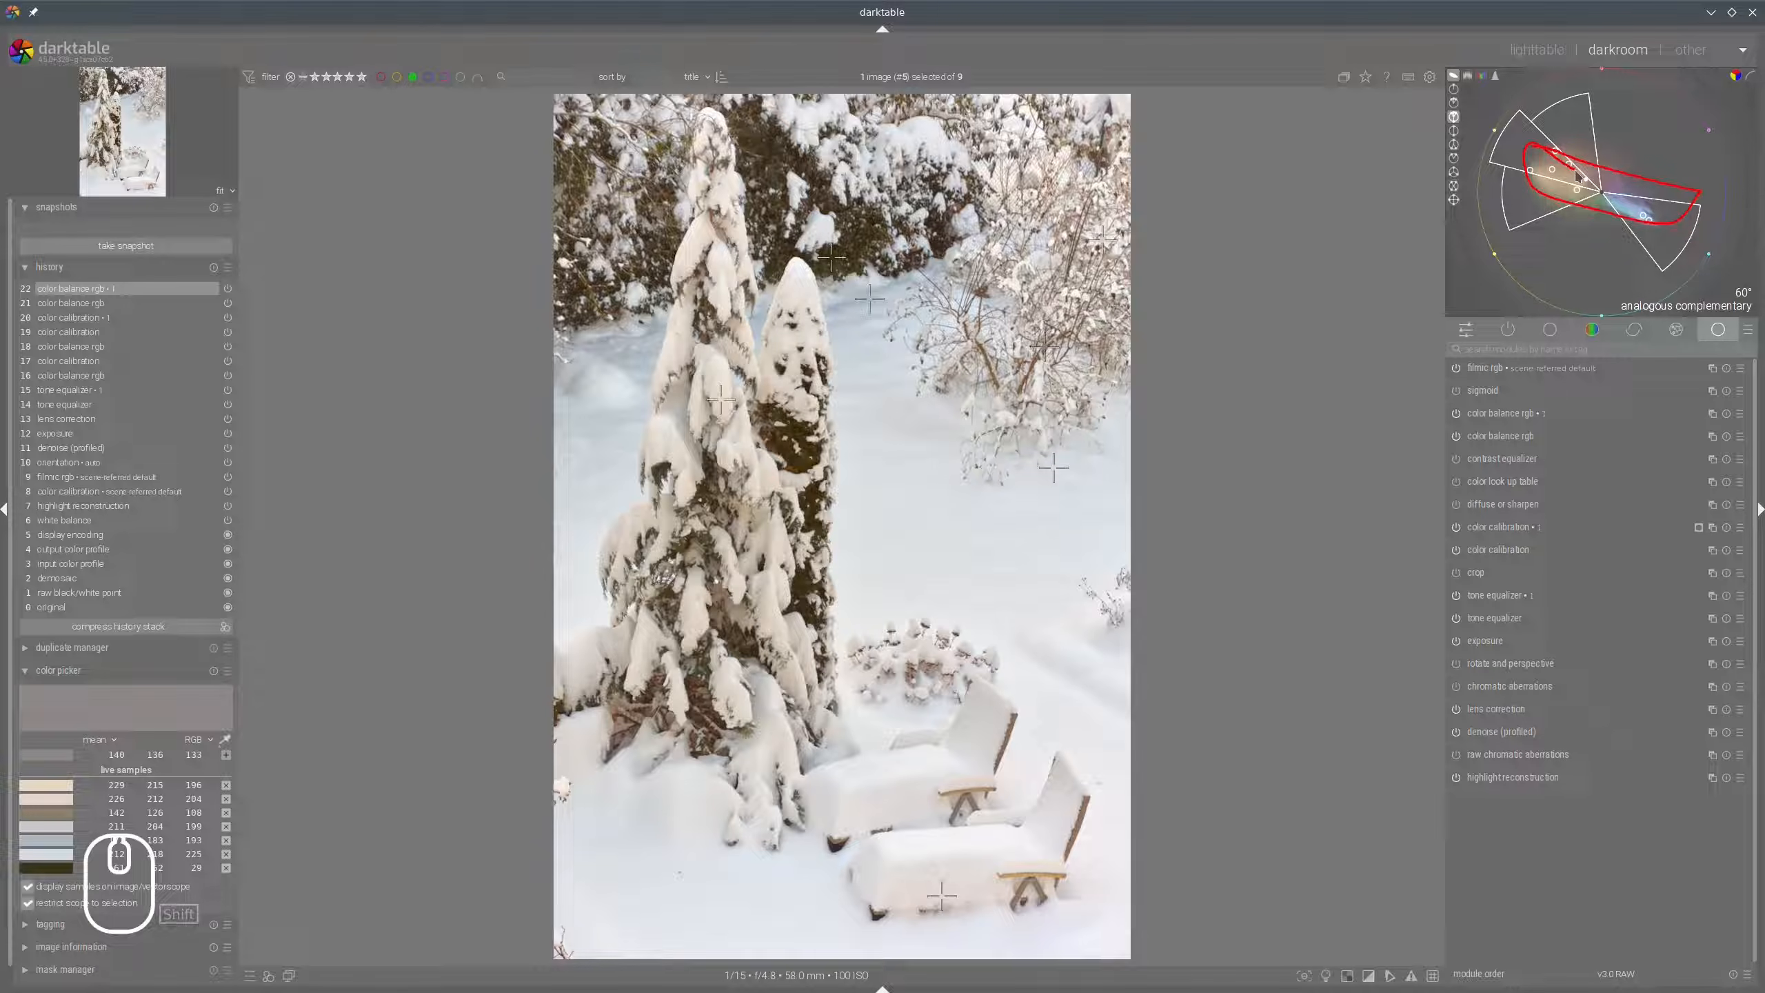
pyautogui.press('shift+super+F11')
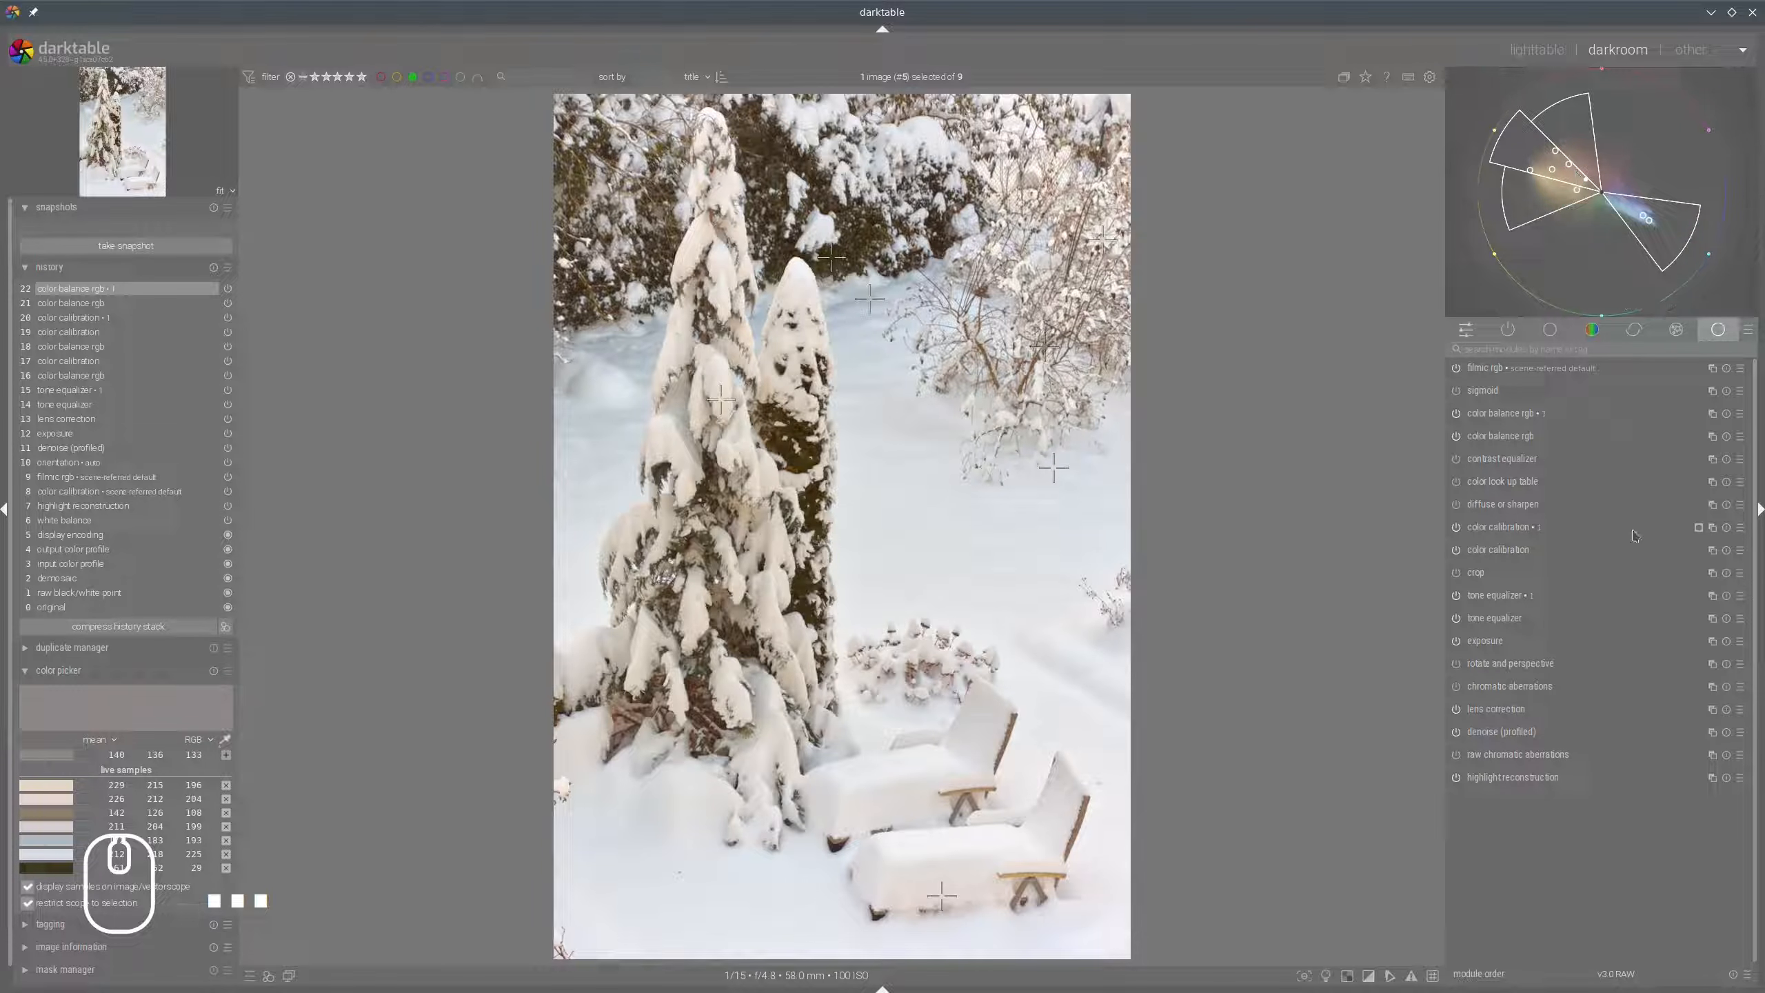
# Create a new color calibration instance and set its brightness input B to -0.548 and input R to 0.692.
pyautogui.rightClick(1711, 528)
pyautogui.click(1675, 549)
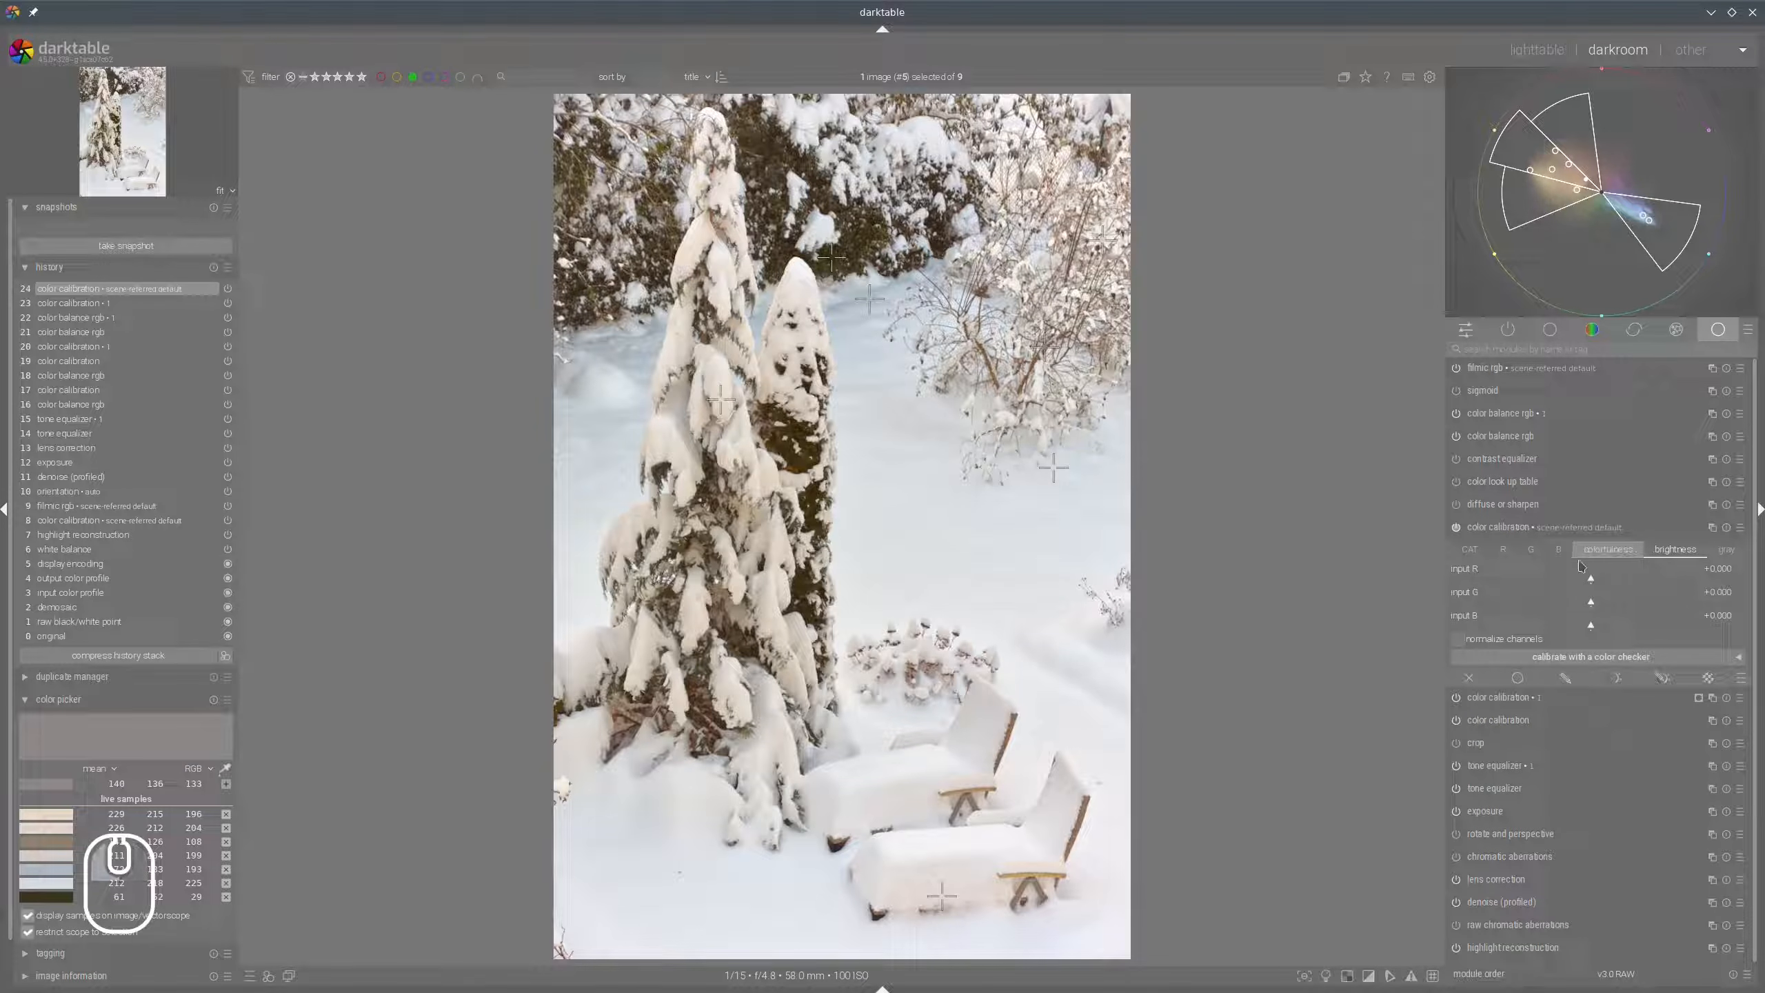
pyautogui.click(1515, 626)
pyautogui.click(1681, 582)
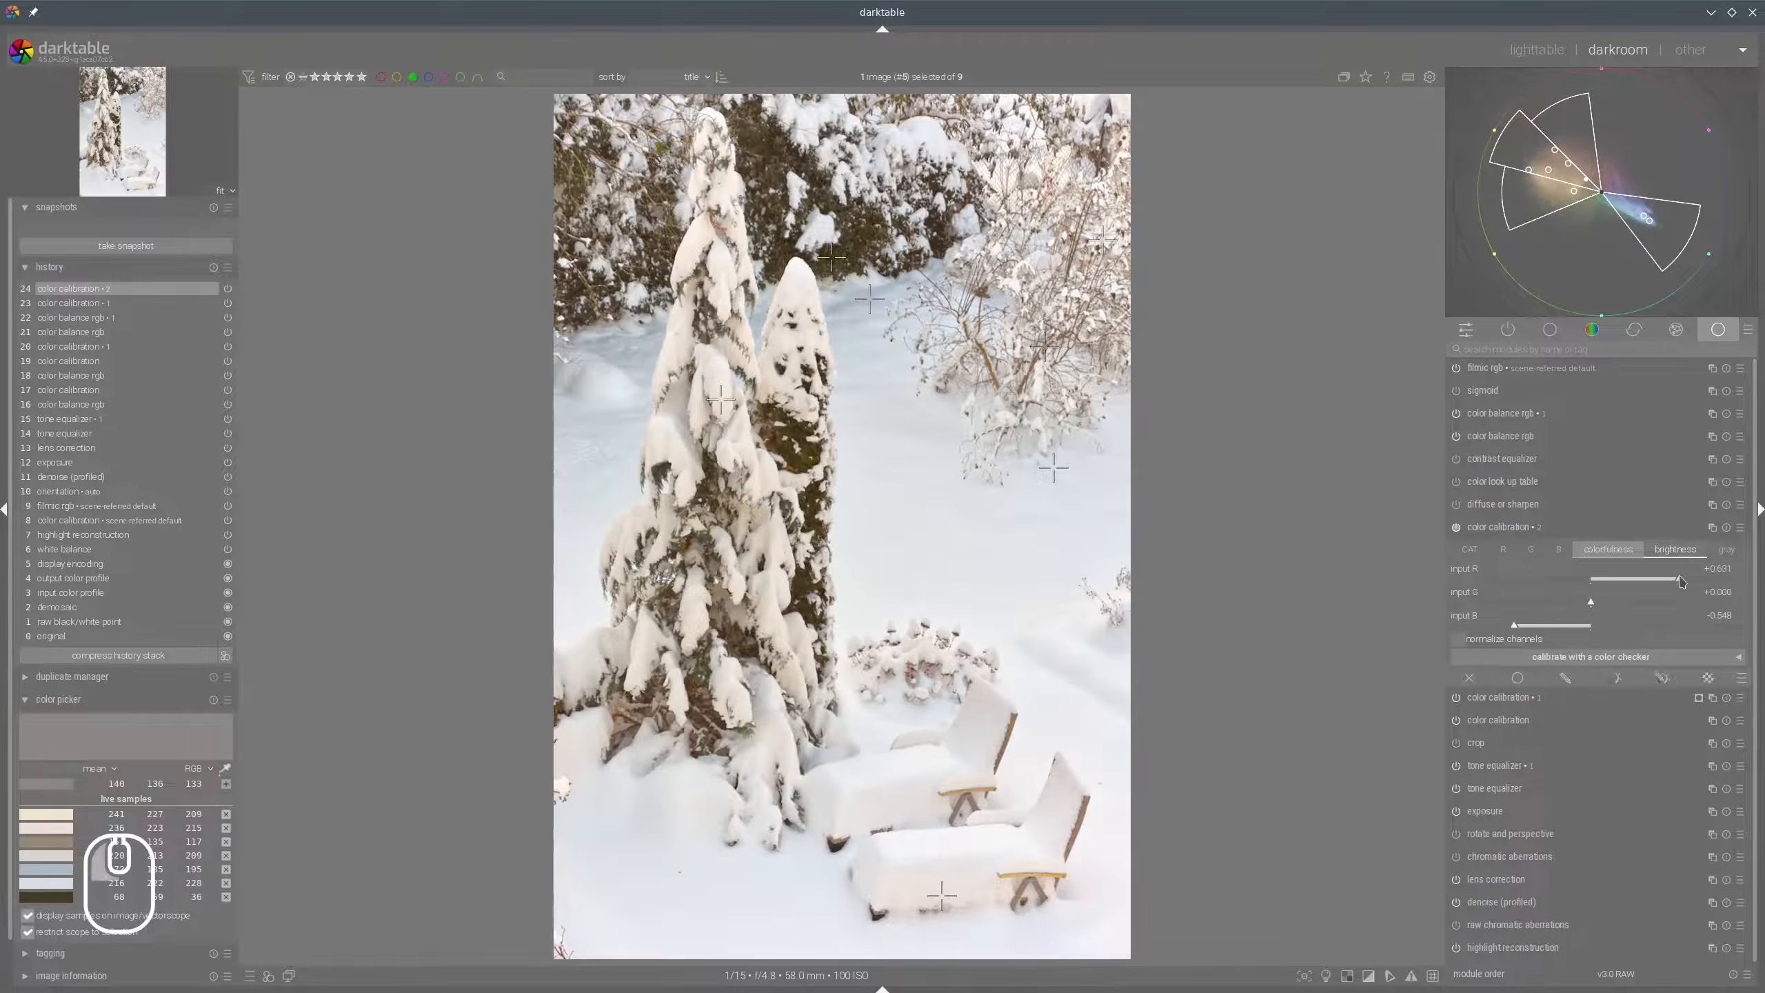
pyautogui.moveTo(1680, 581); pyautogui.dragTo(1688, 579)
# Set brightness input G to -0.346 and input R to 0.990, and compare the photo with the new color calibration instance off and on.
pyautogui.click(1551, 605)
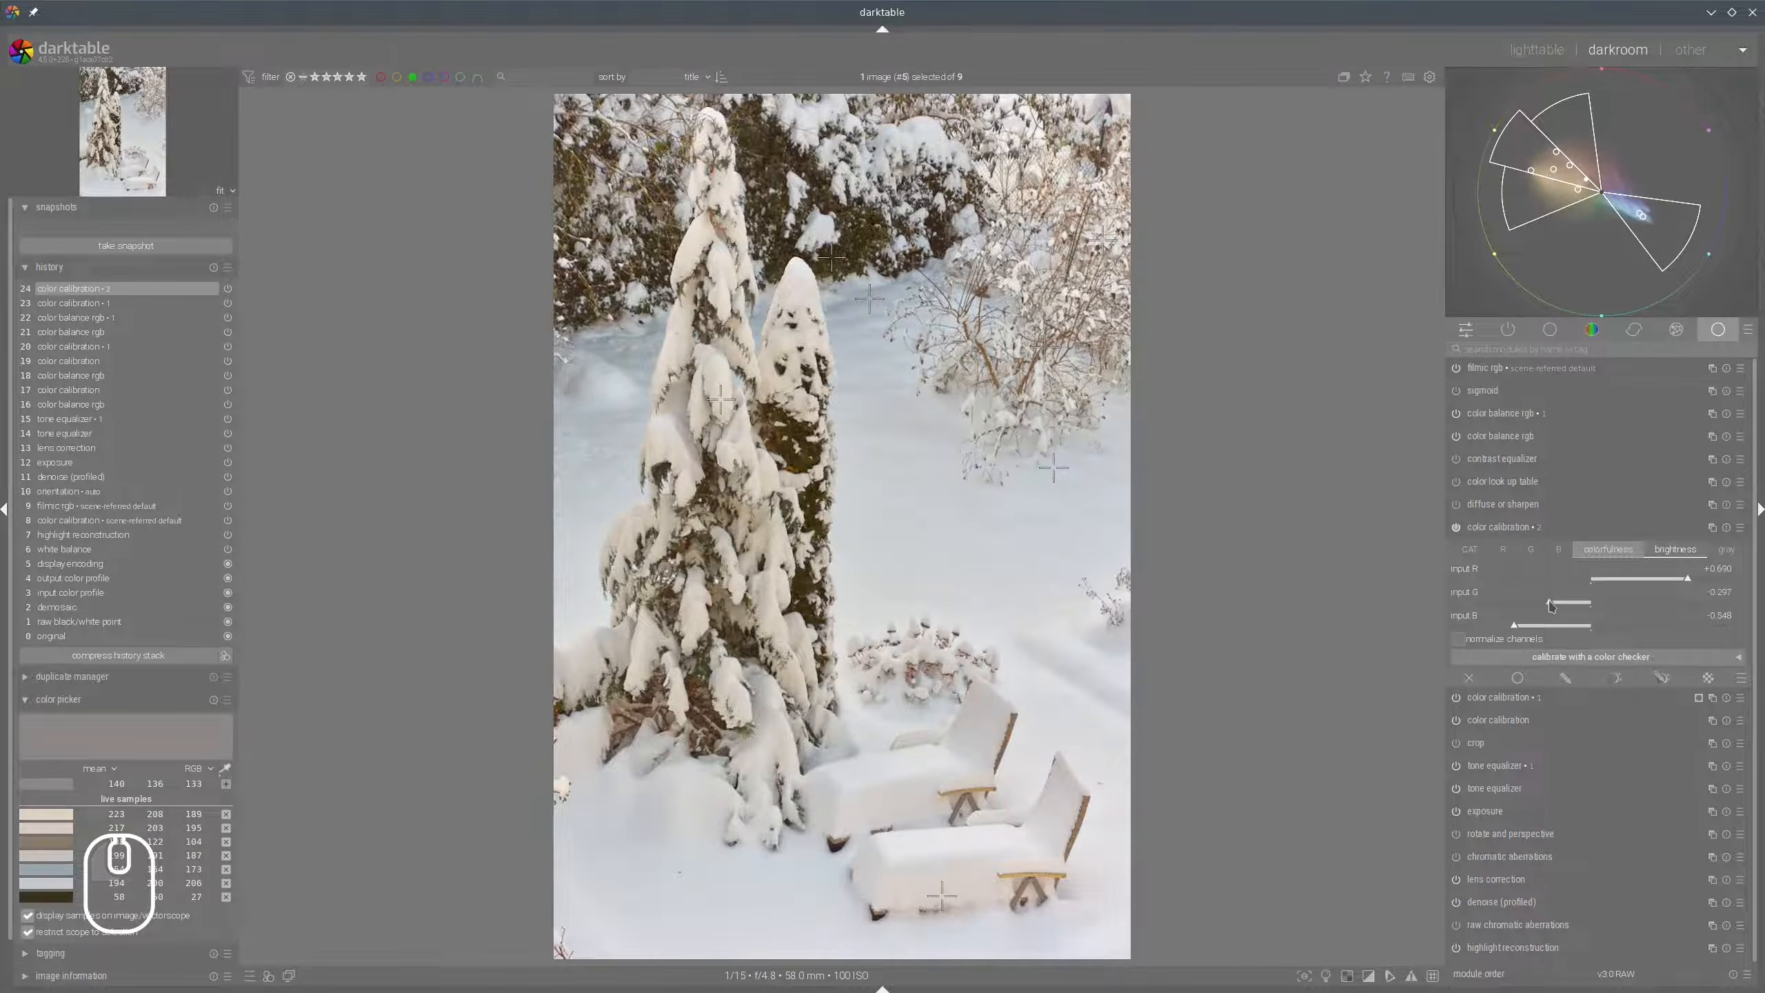
pyautogui.click(1543, 602)
pyautogui.moveTo(1719, 575); pyautogui.dragTo(1737, 583)
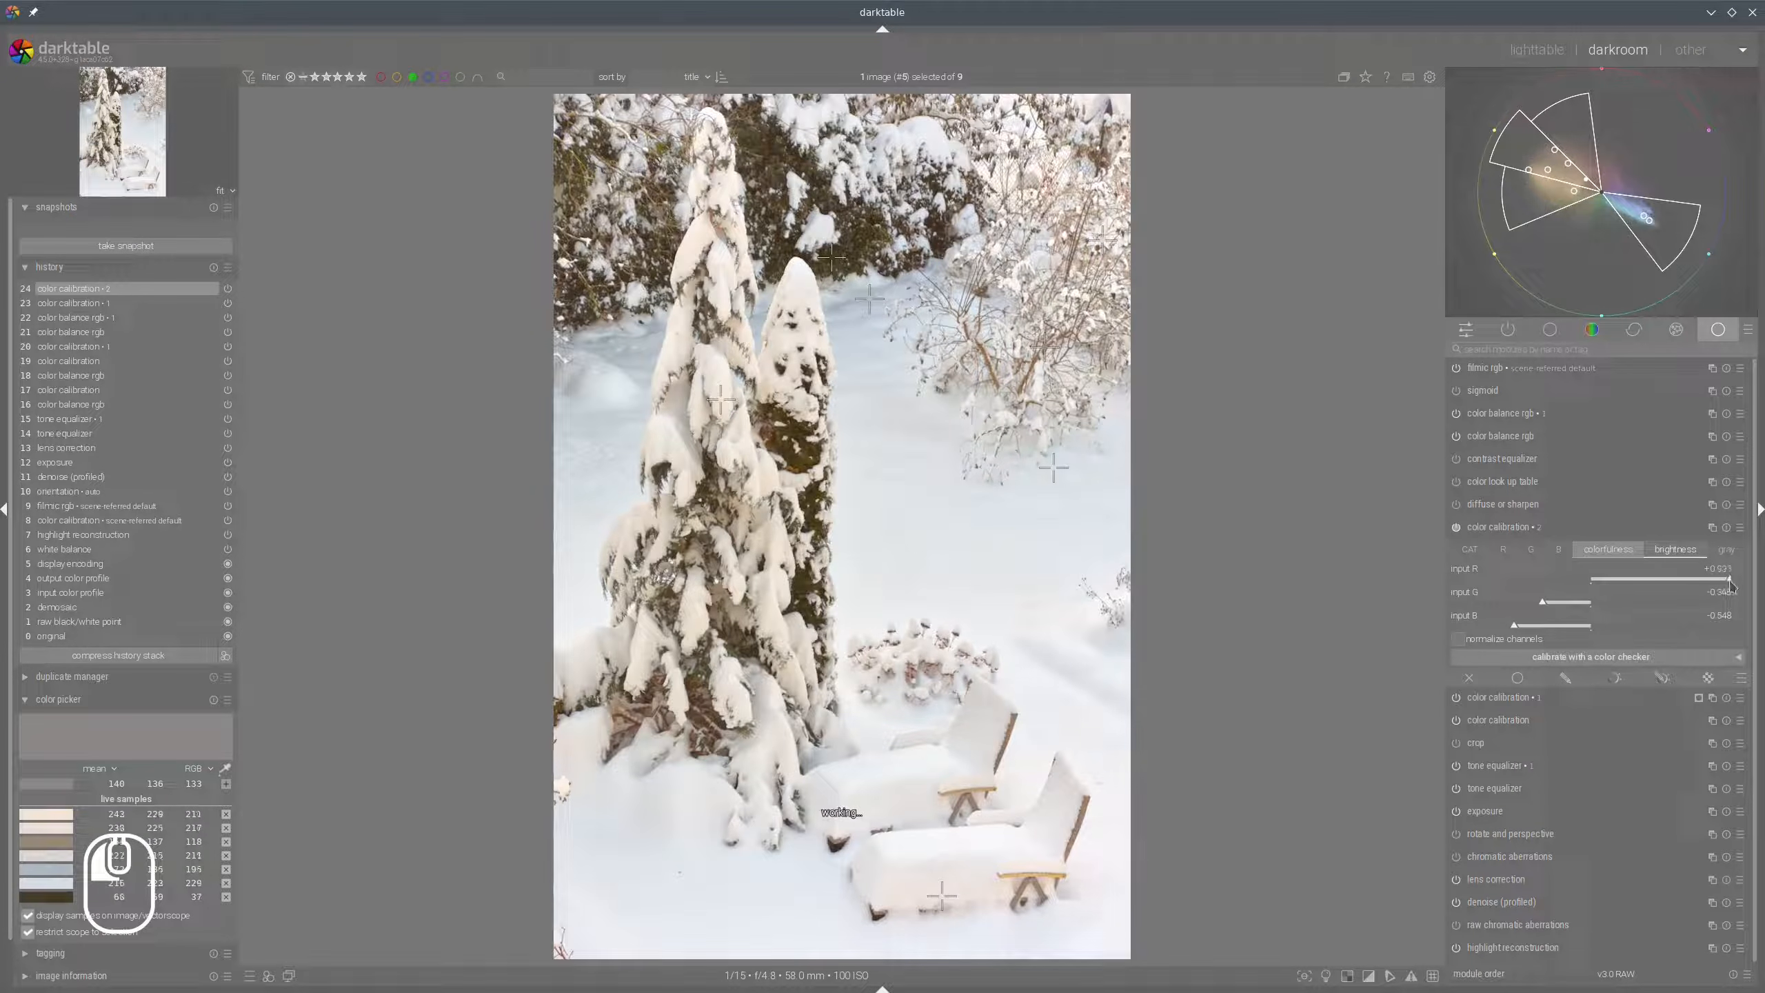
pyautogui.click(1457, 528)
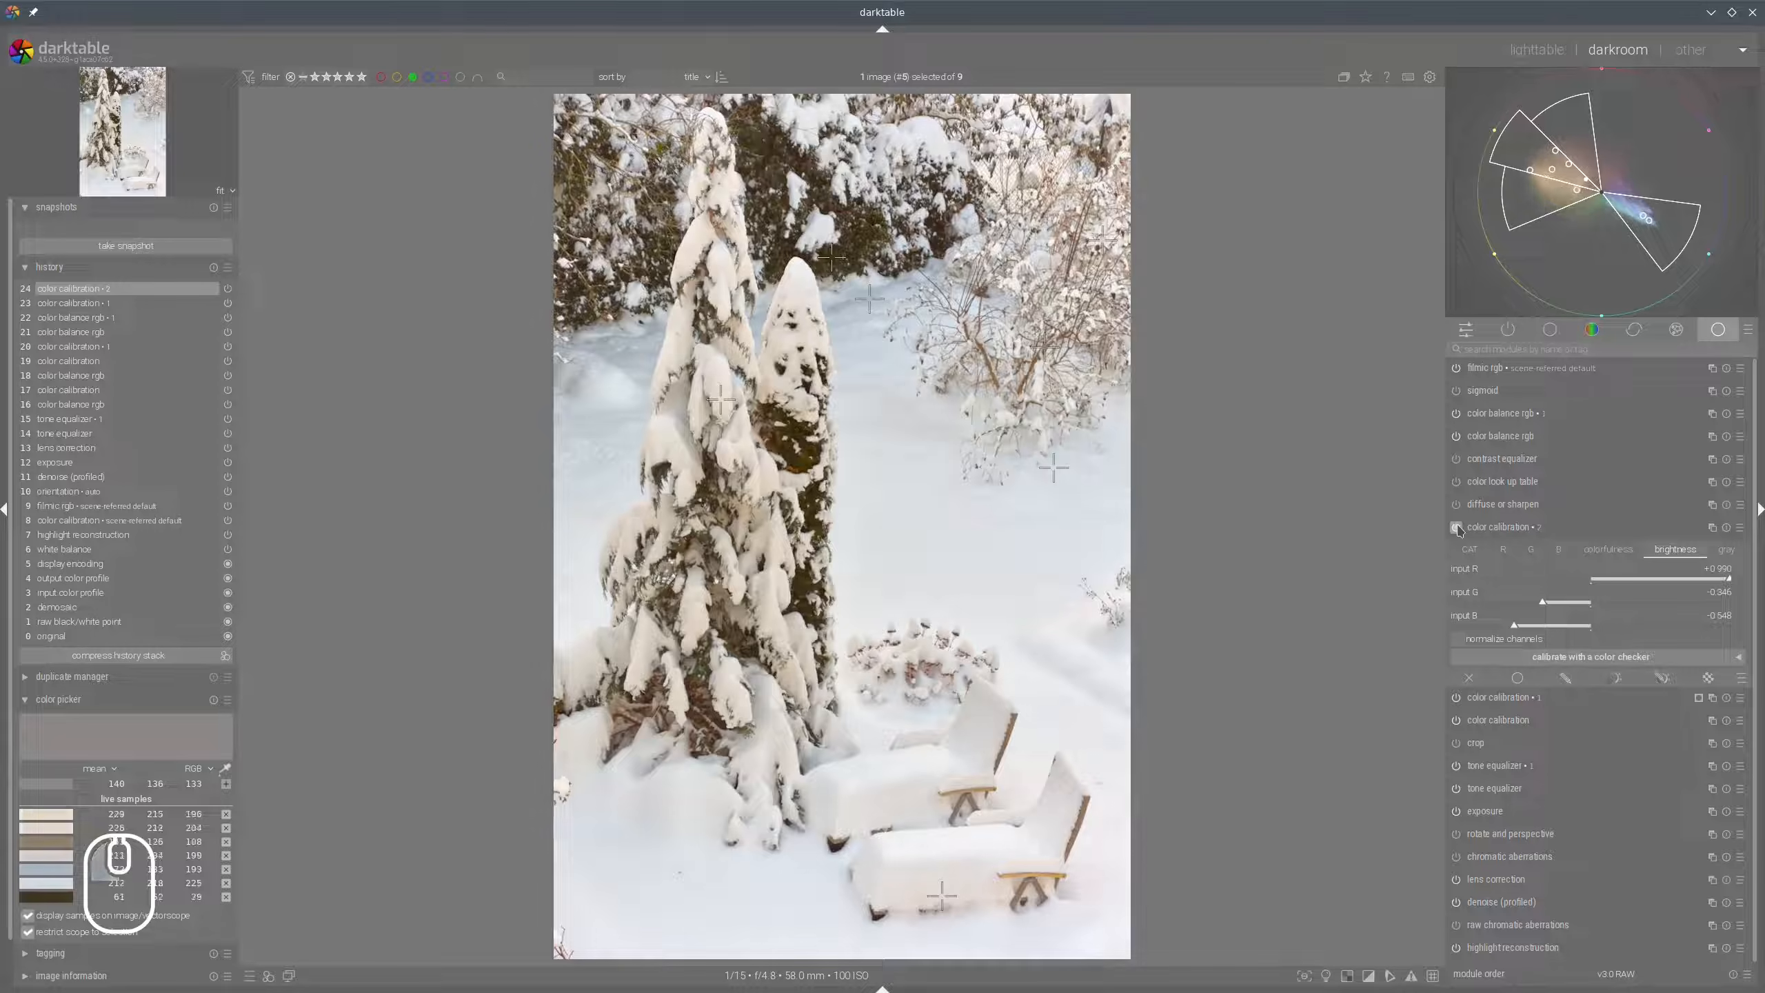
pyautogui.click(1457, 528)
pyautogui.click(1457, 527)
pyautogui.click(1457, 528)
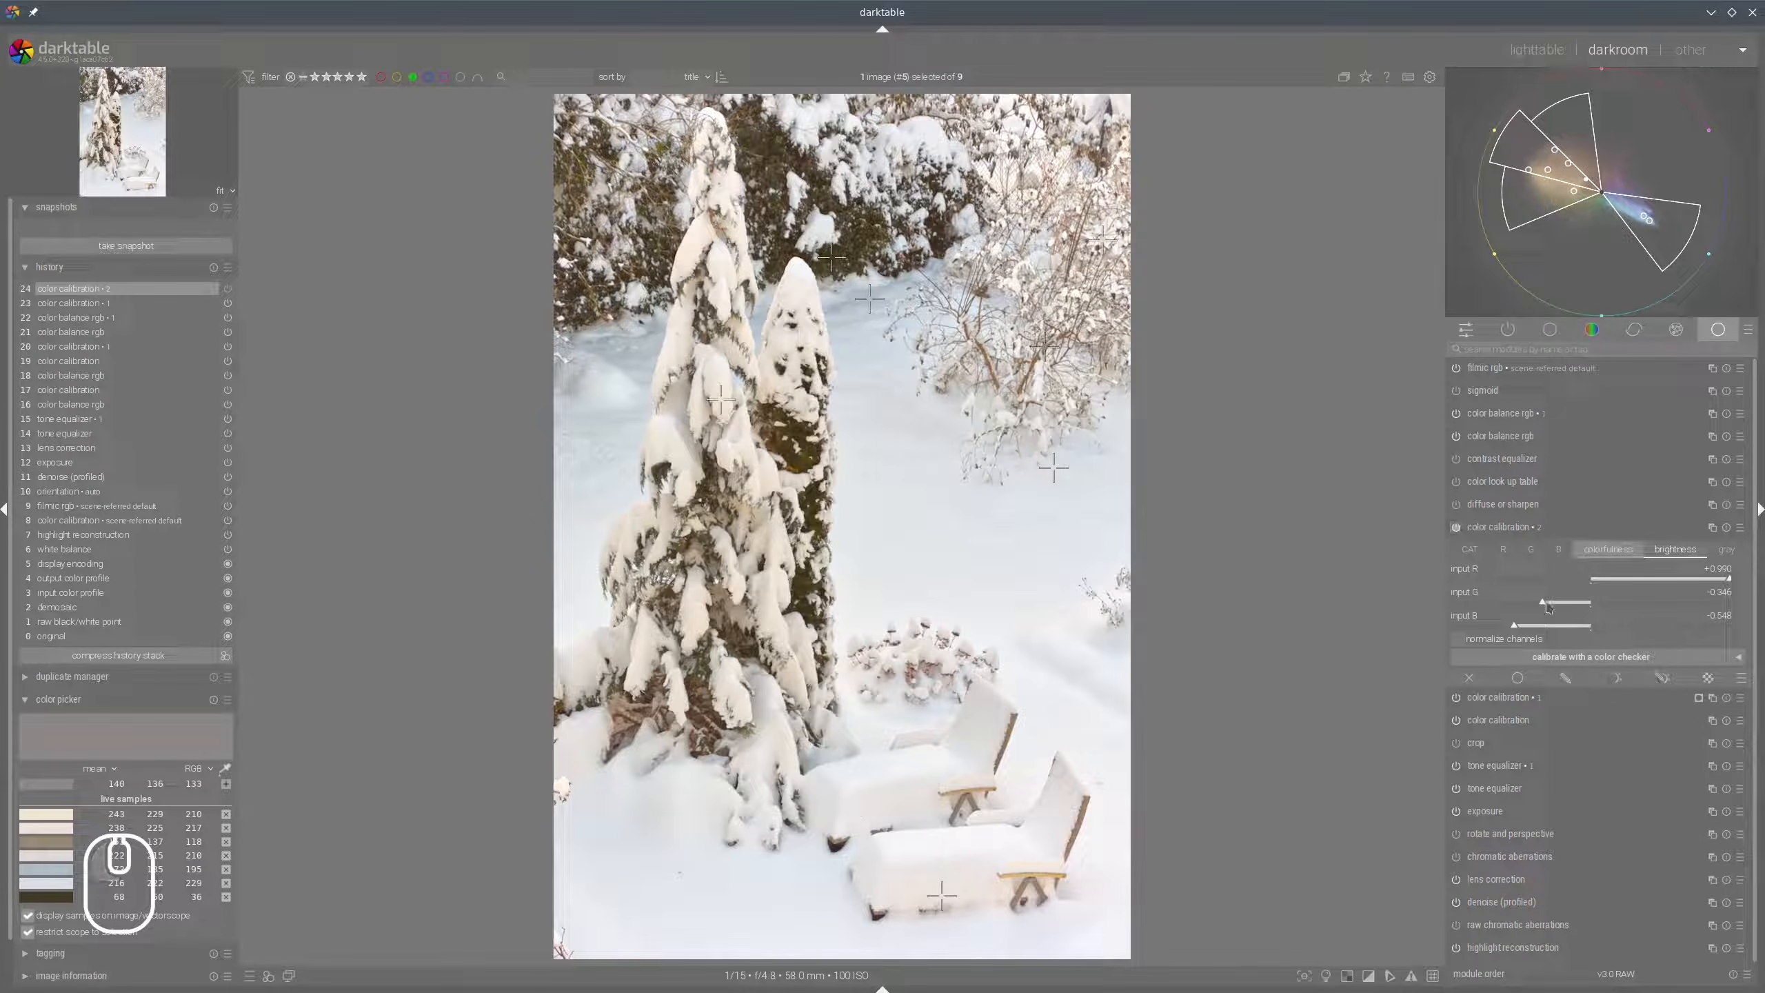
# Set the brightness input B to -0.902 and raise input R beyond its slider range to 2.000.
pyautogui.moveTo(1500, 621); pyautogui.dragTo(1464, 627)
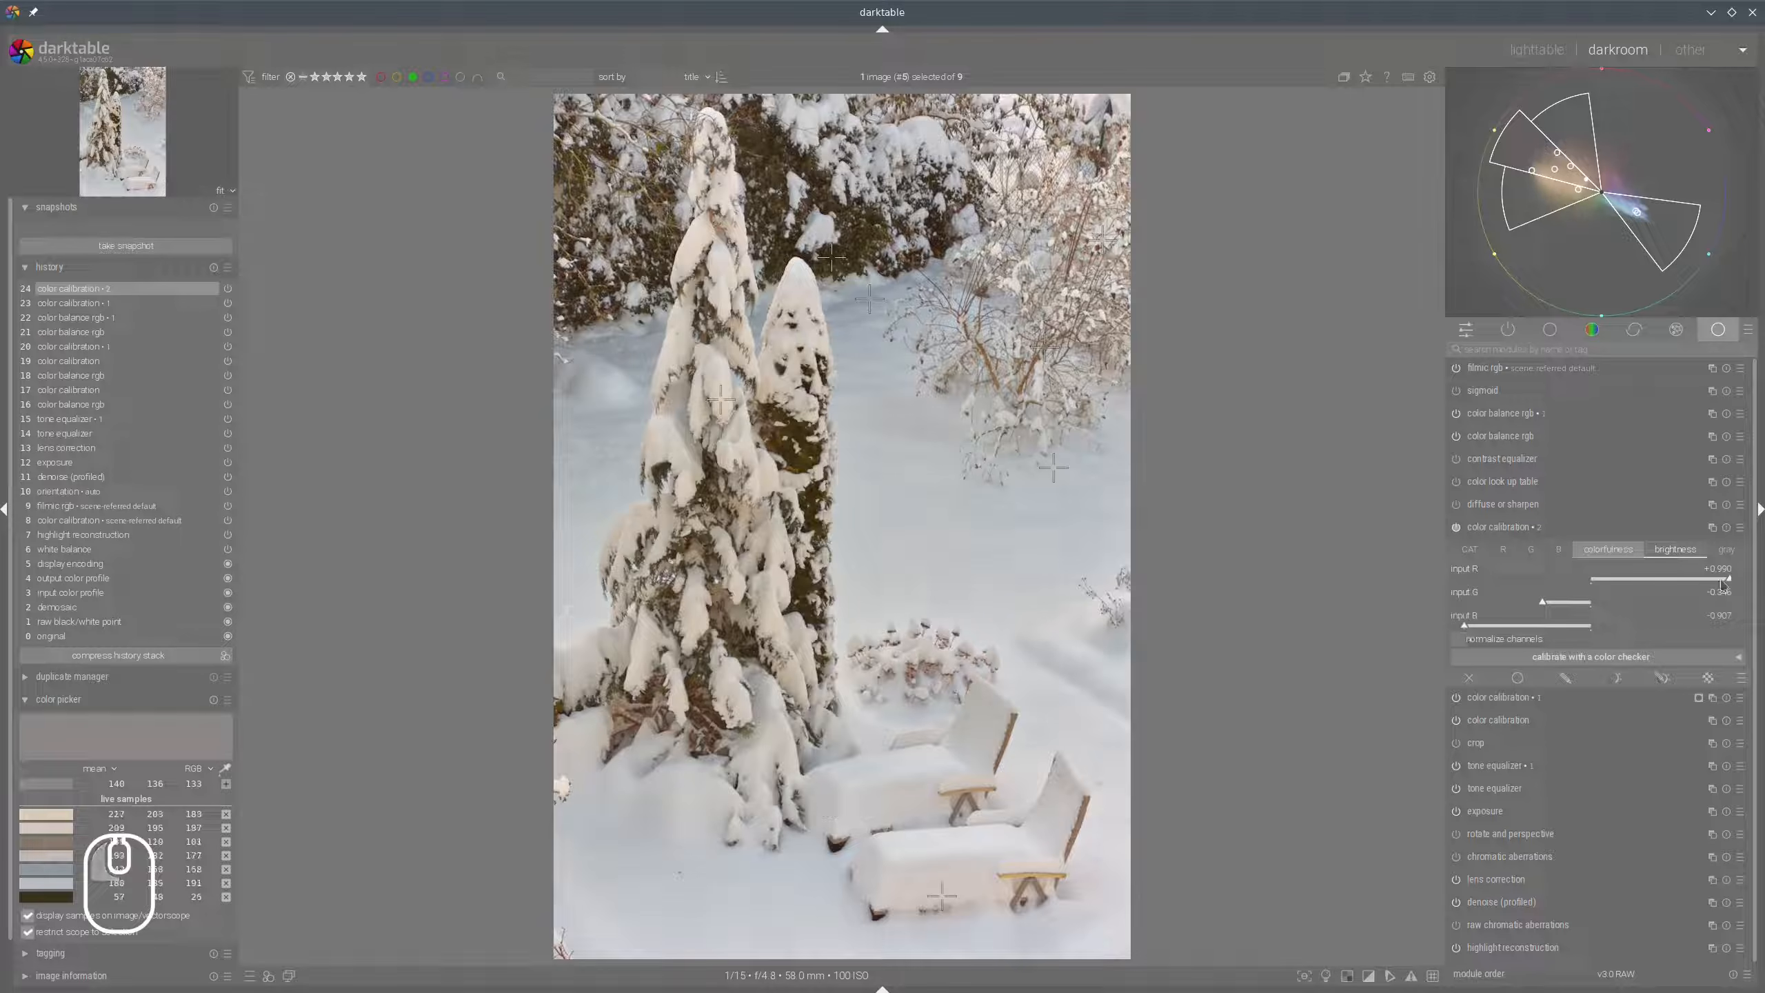
pyautogui.moveTo(1723, 579); pyautogui.dragTo(1734, 578)
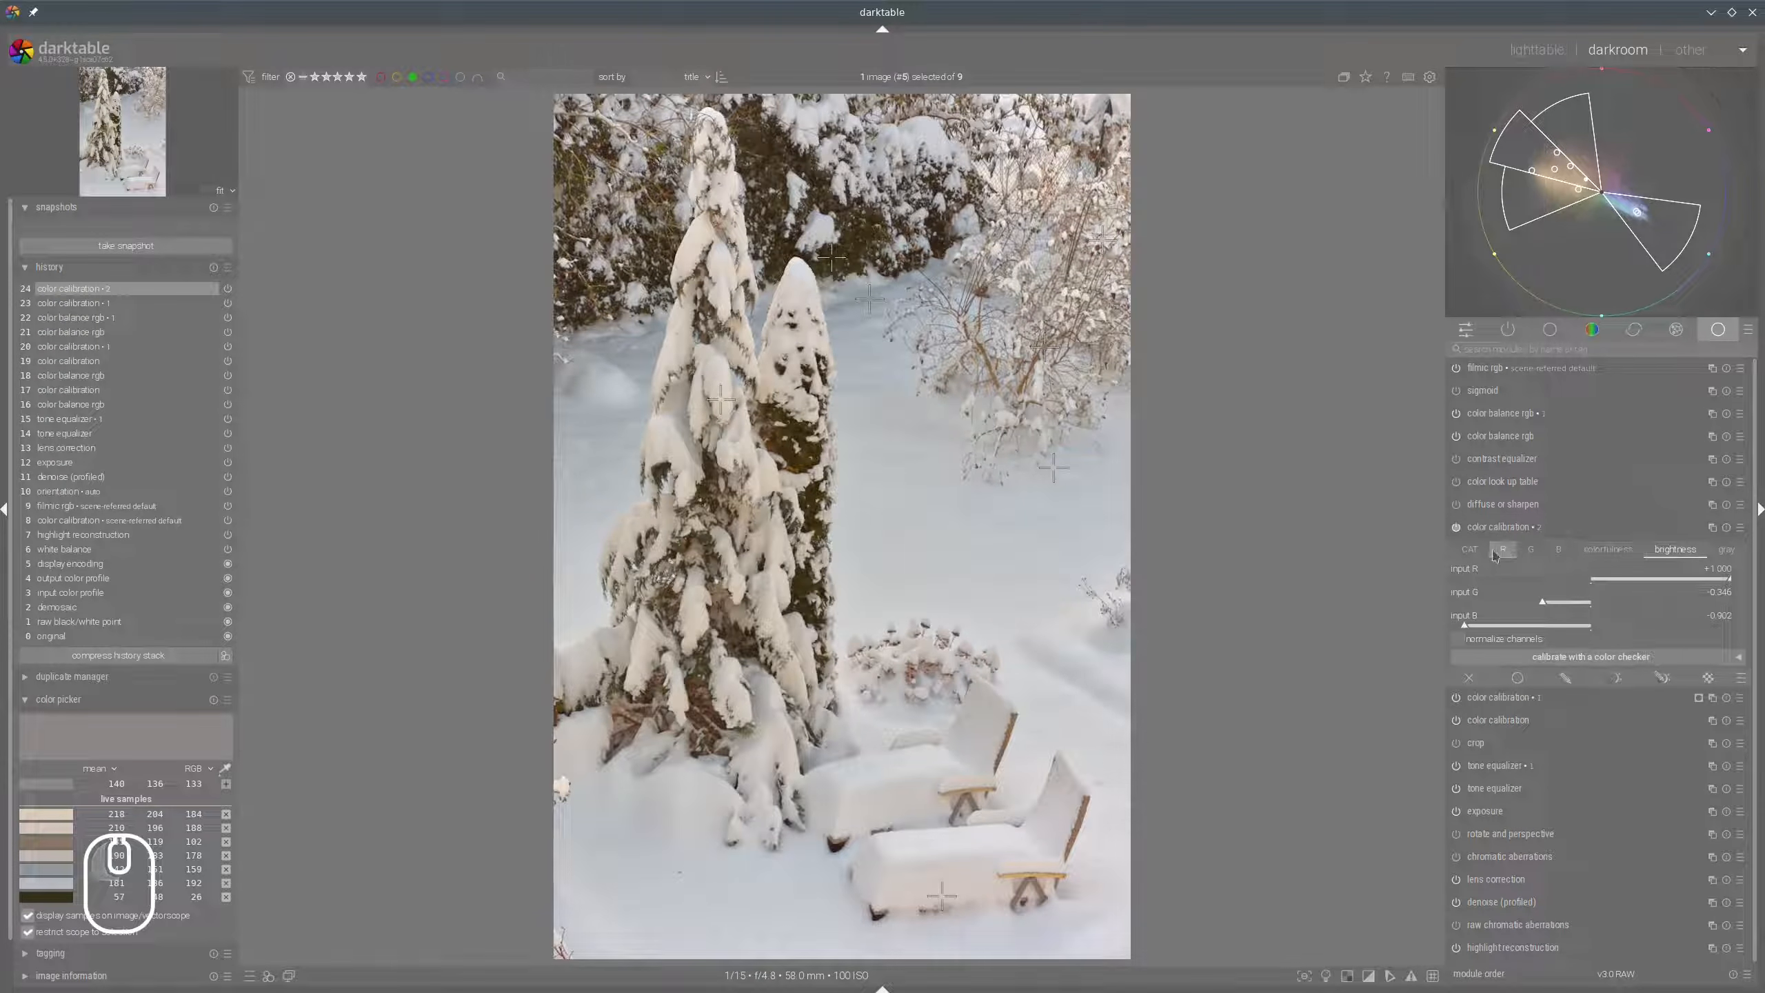
pyautogui.rightClick(1720, 586)
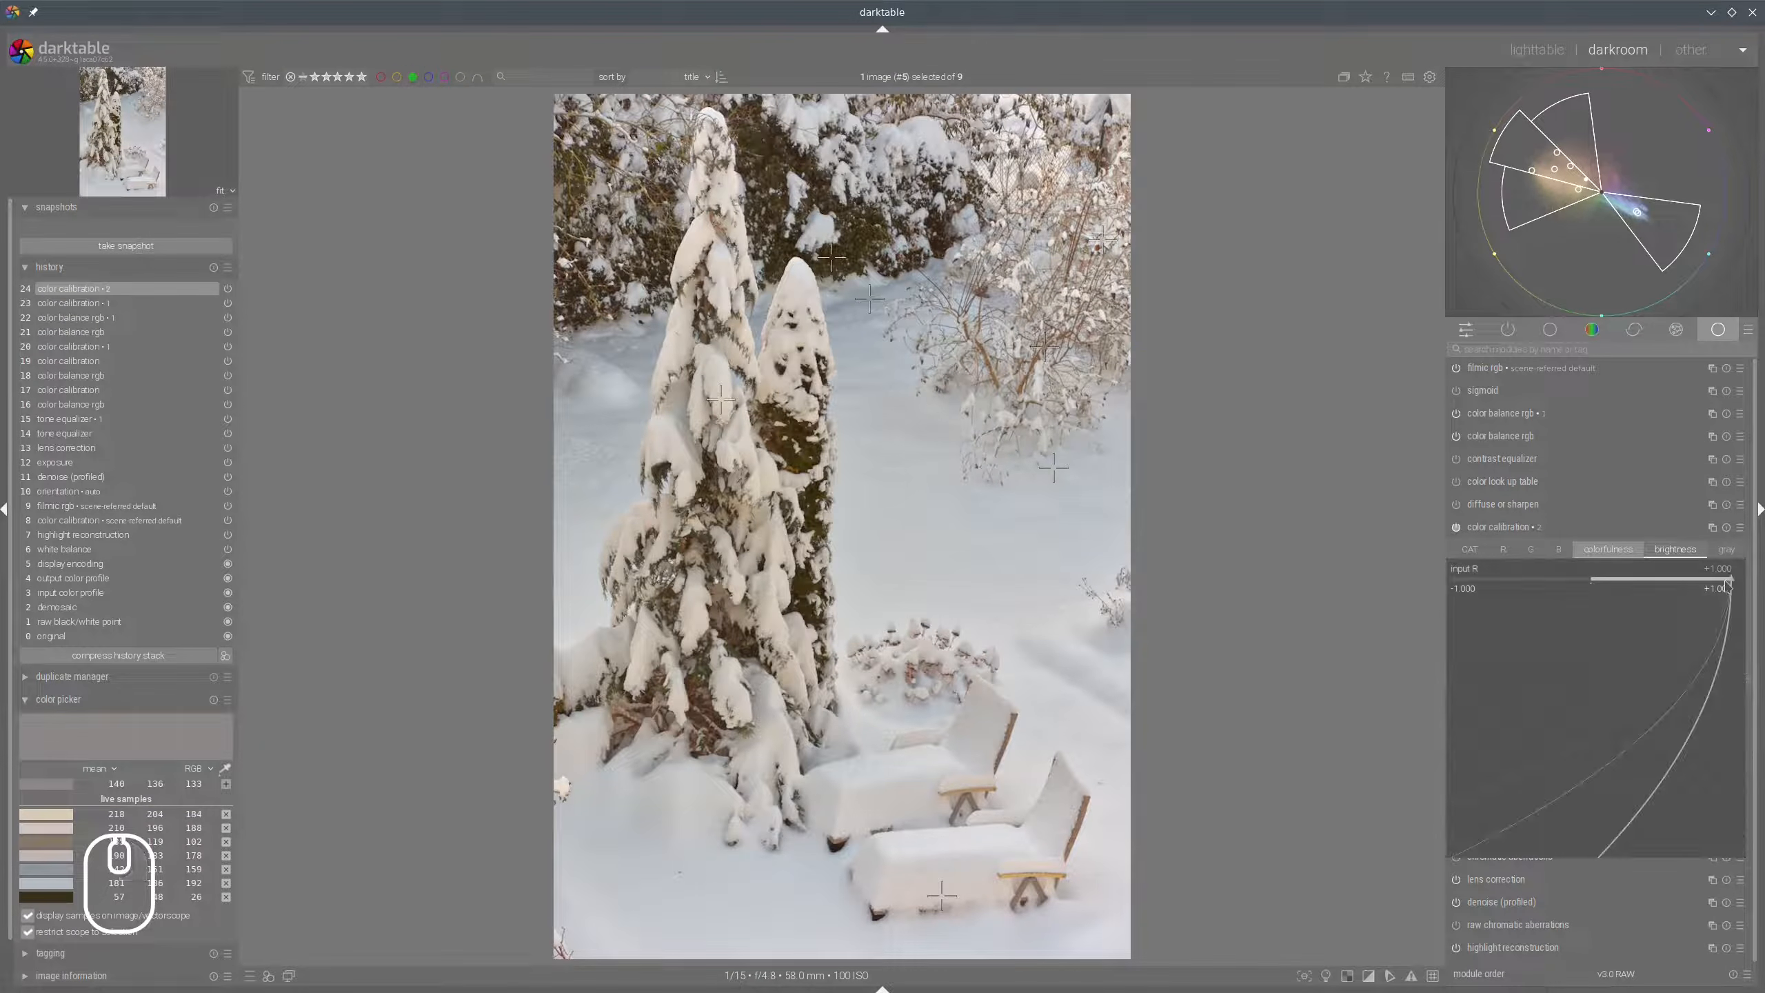
pyautogui.write('2')
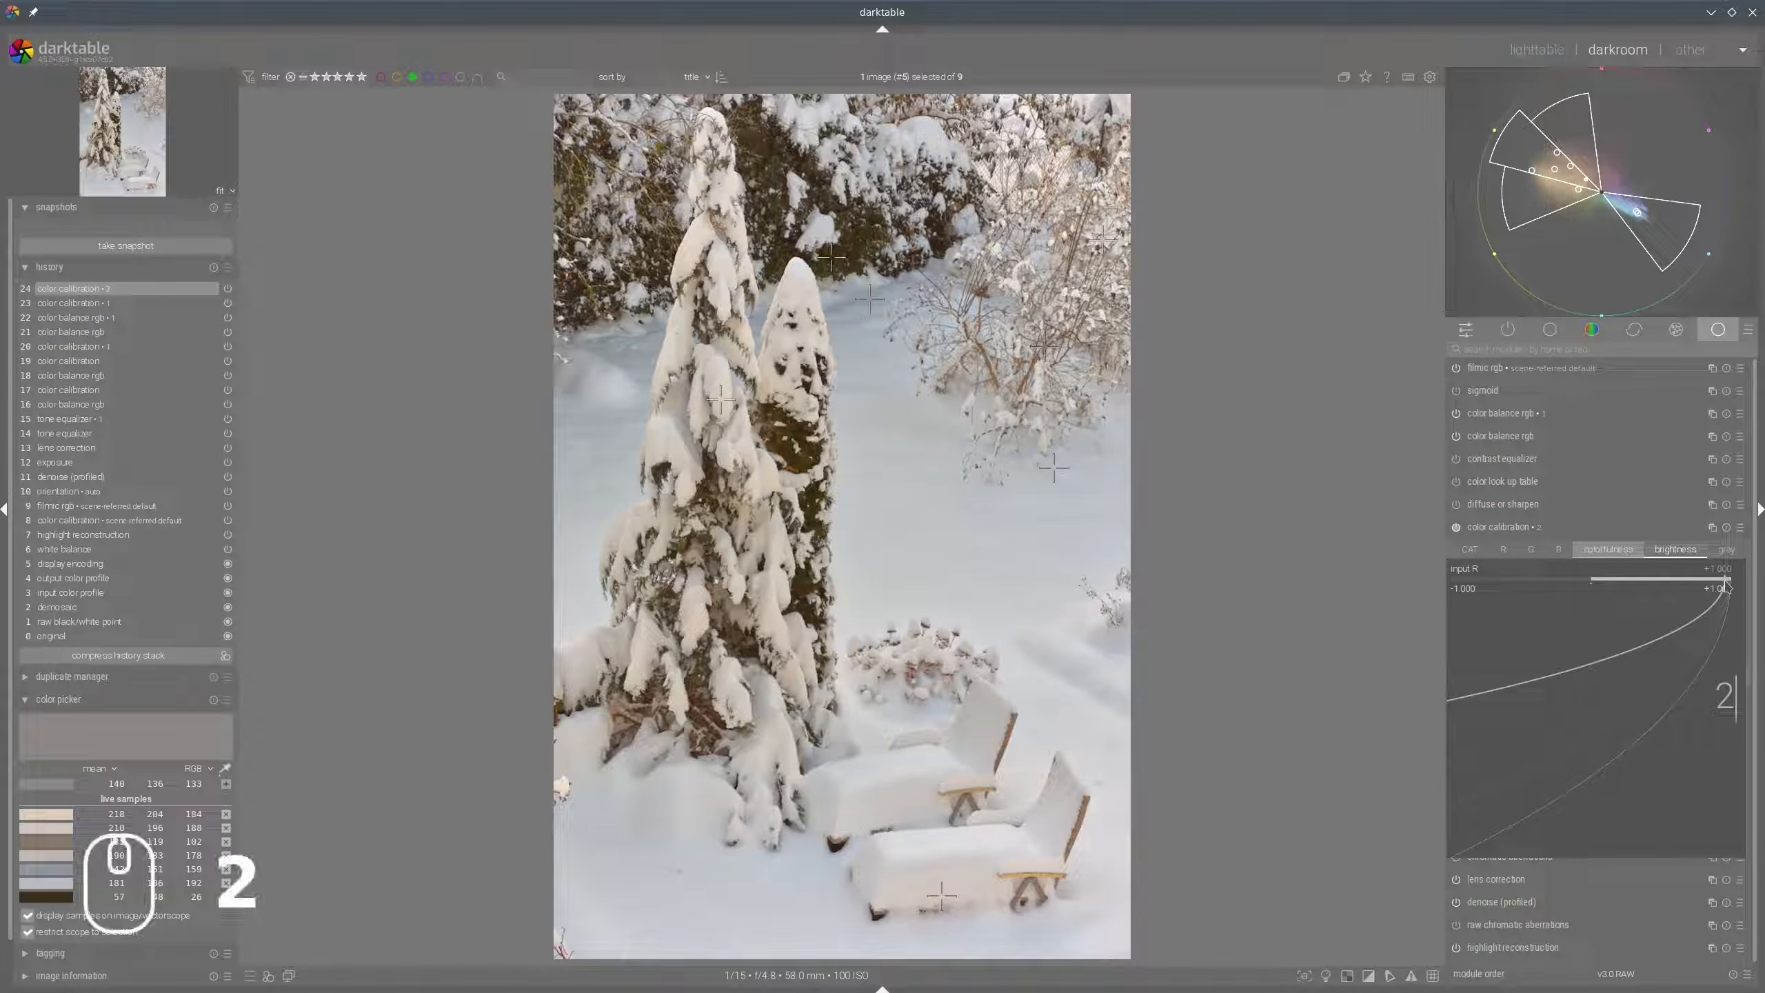
pyautogui.press('Return')
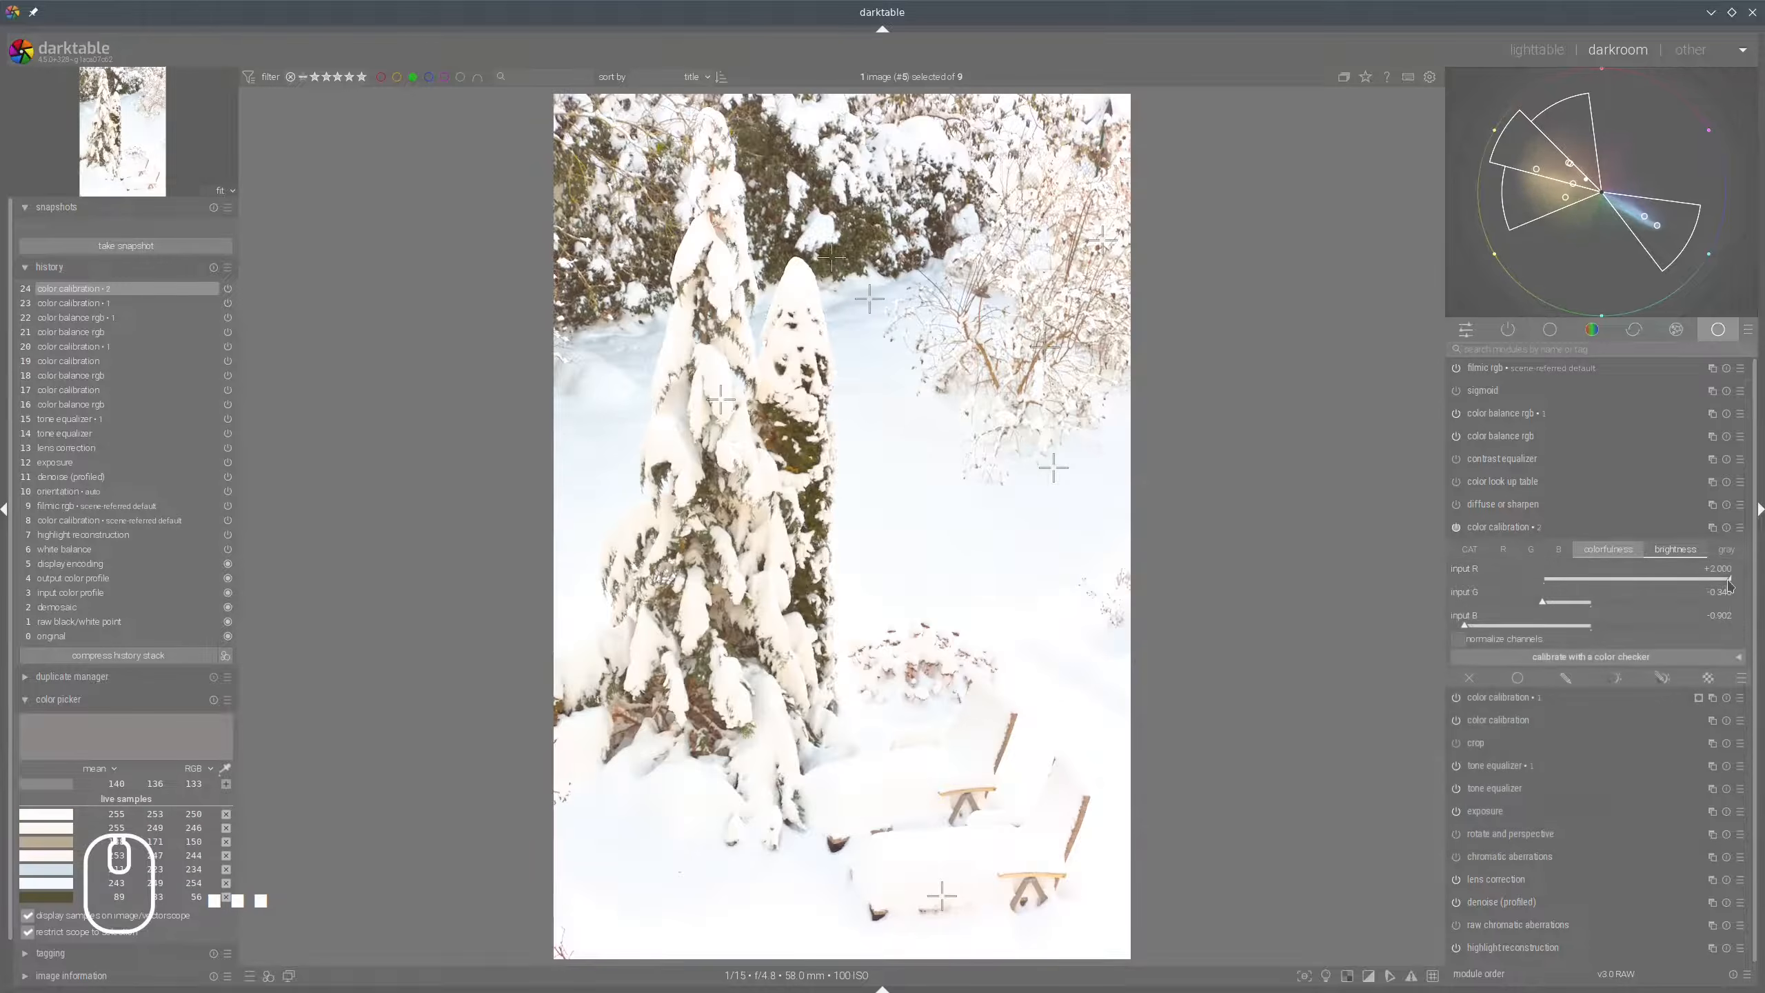
# Reduce brightness input R to 1.322 and compare the photo with the color calibration instance off and on.
pyautogui.moveTo(1675, 578)
pyautogui.mouseDown()
pyautogui.moveTo(1641, 583)
pyautogui.moveTo(1671, 584)
pyautogui.mouseUp()
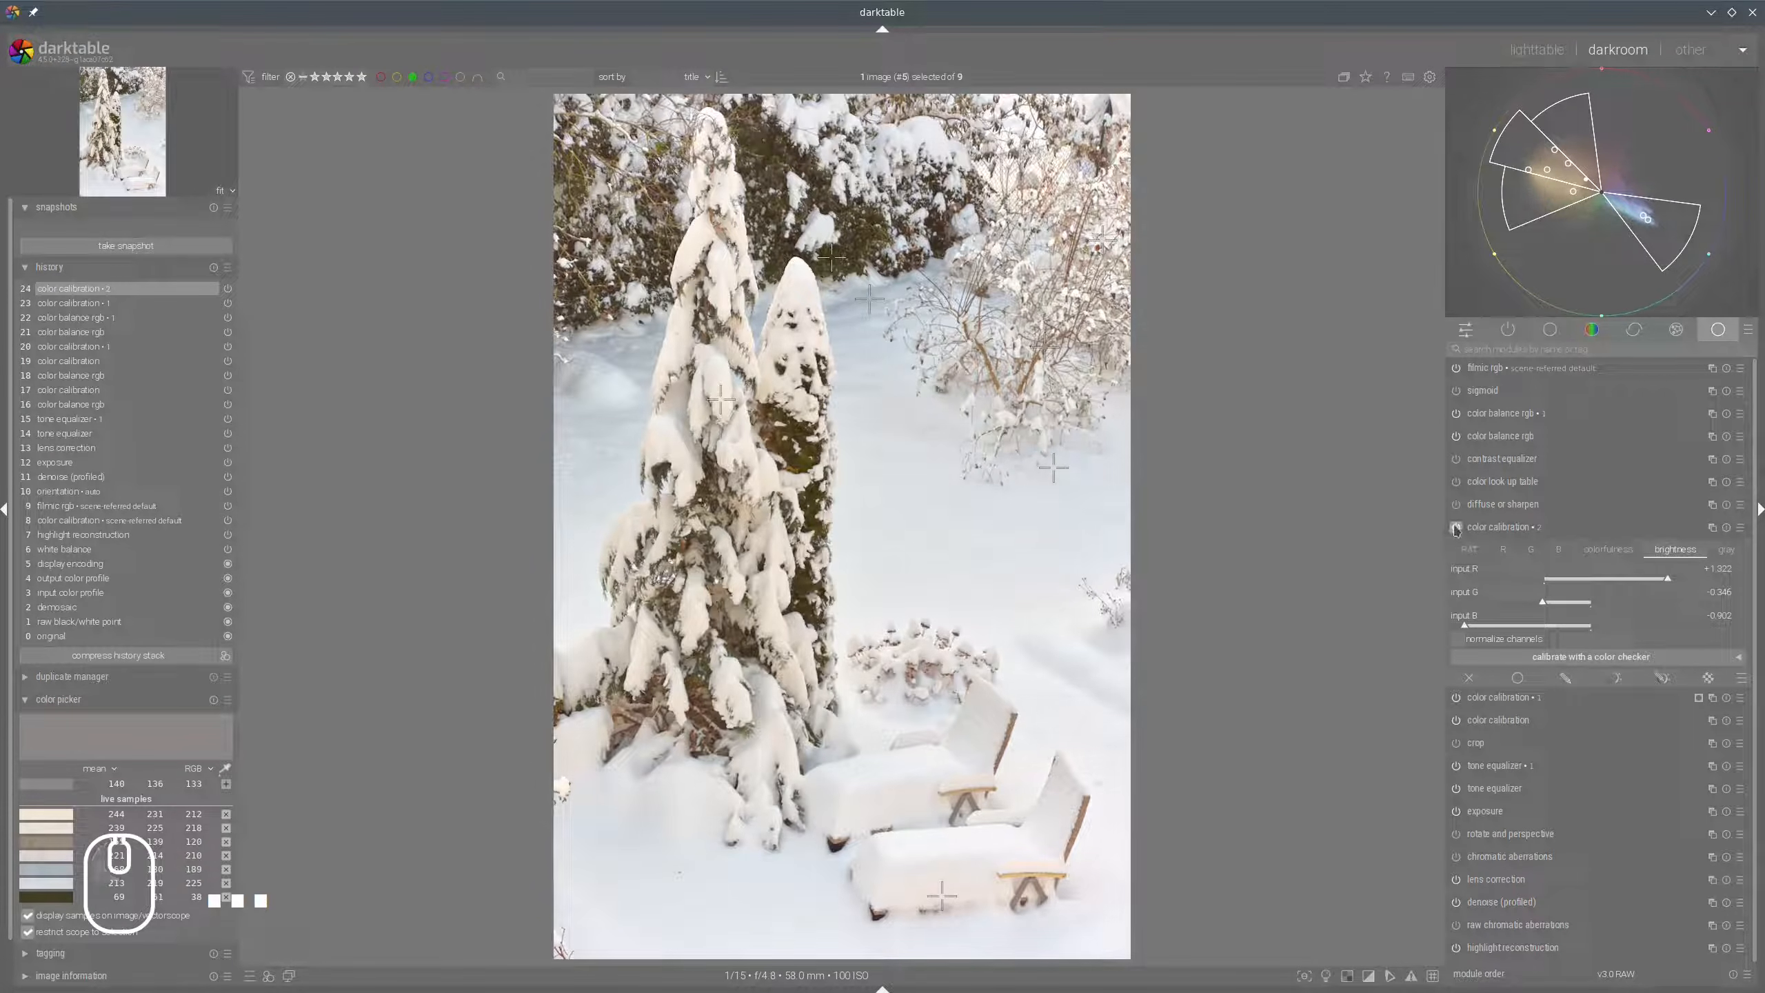
pyautogui.click(1455, 526)
pyautogui.click(1455, 527)
pyautogui.click(1455, 527)
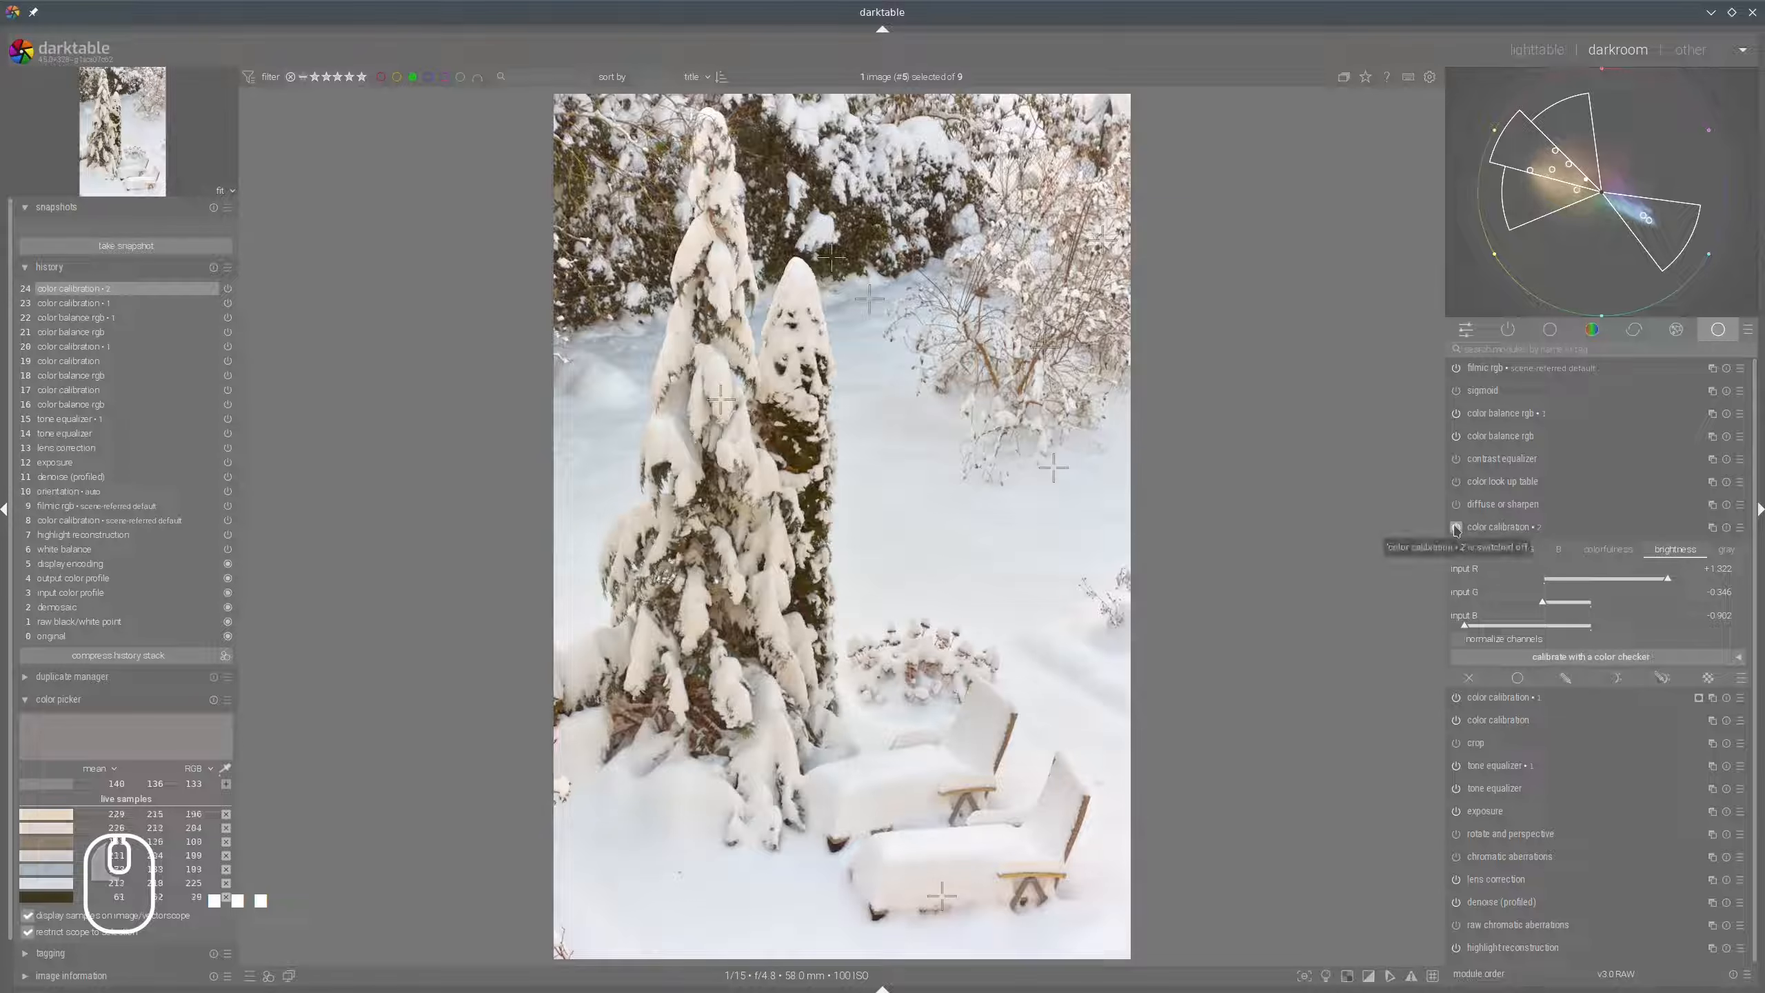
pyautogui.click(1455, 526)
pyautogui.click(1455, 527)
pyautogui.click(1455, 526)
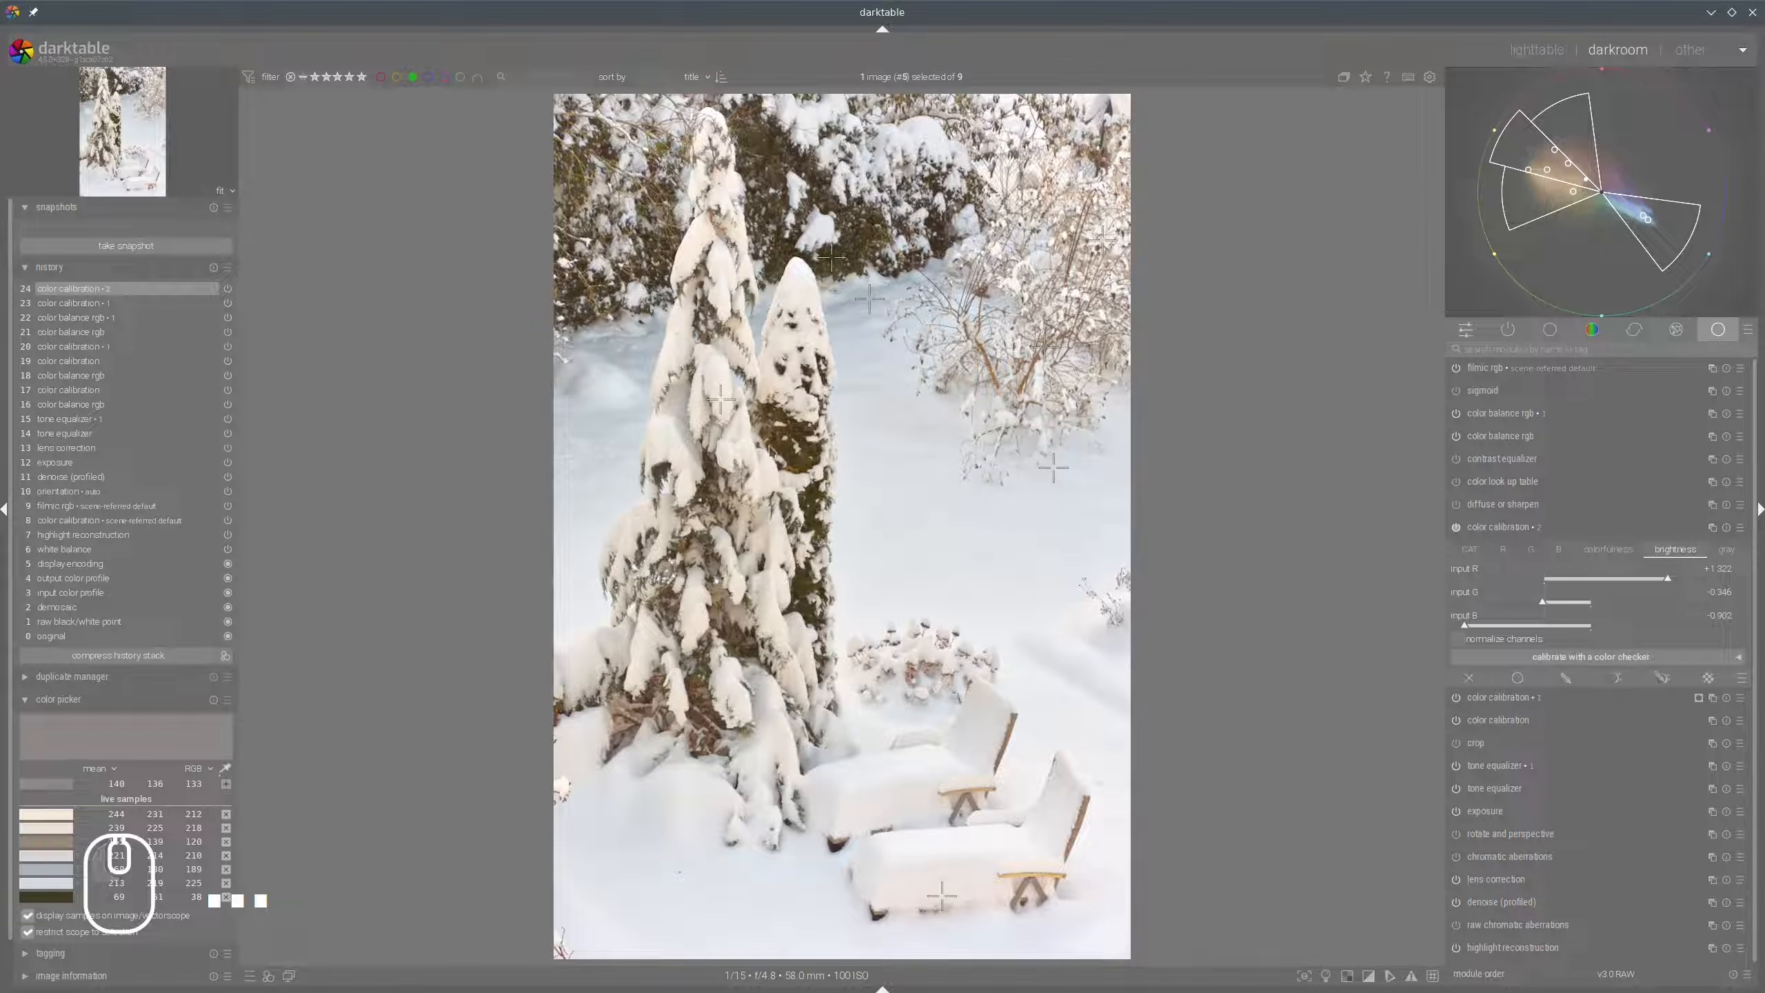
pyautogui.moveTo(691, 521)
pyautogui.mouseDown()
pyautogui.moveTo(799, 237)
pyautogui.moveTo(720, 564)
pyautogui.moveTo(733, 417)
pyautogui.mouseUp()
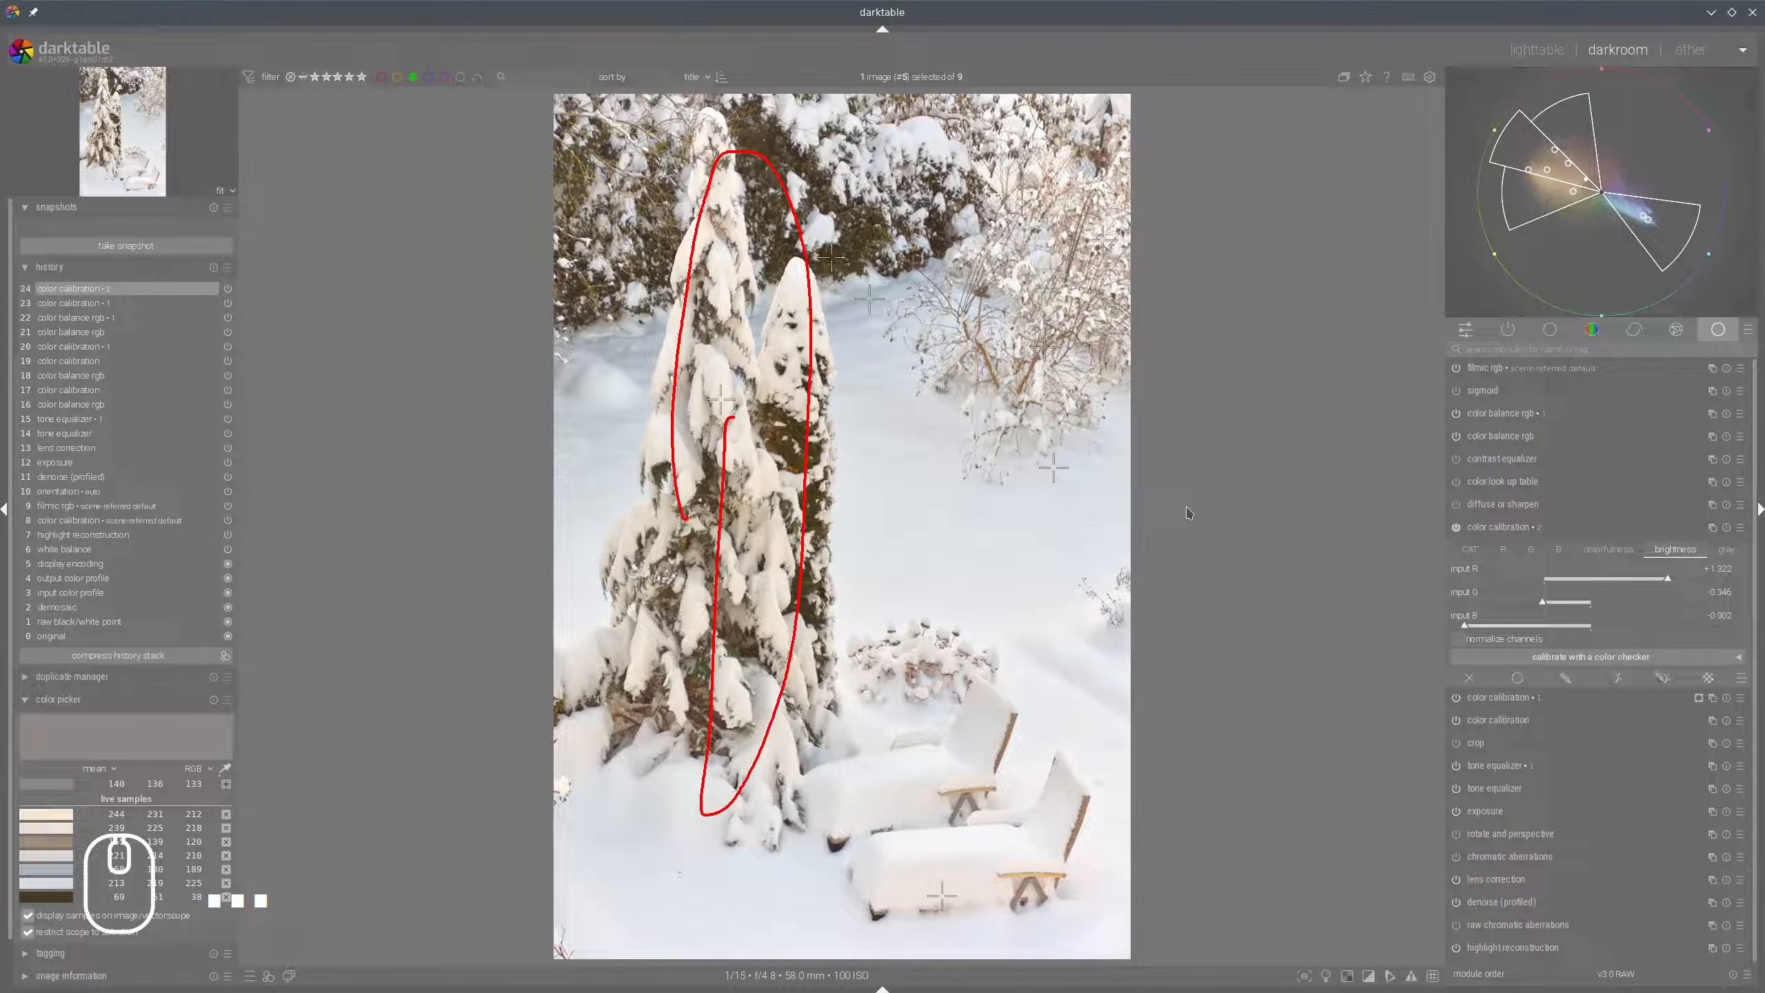
pyautogui.press('shift+super+F11')
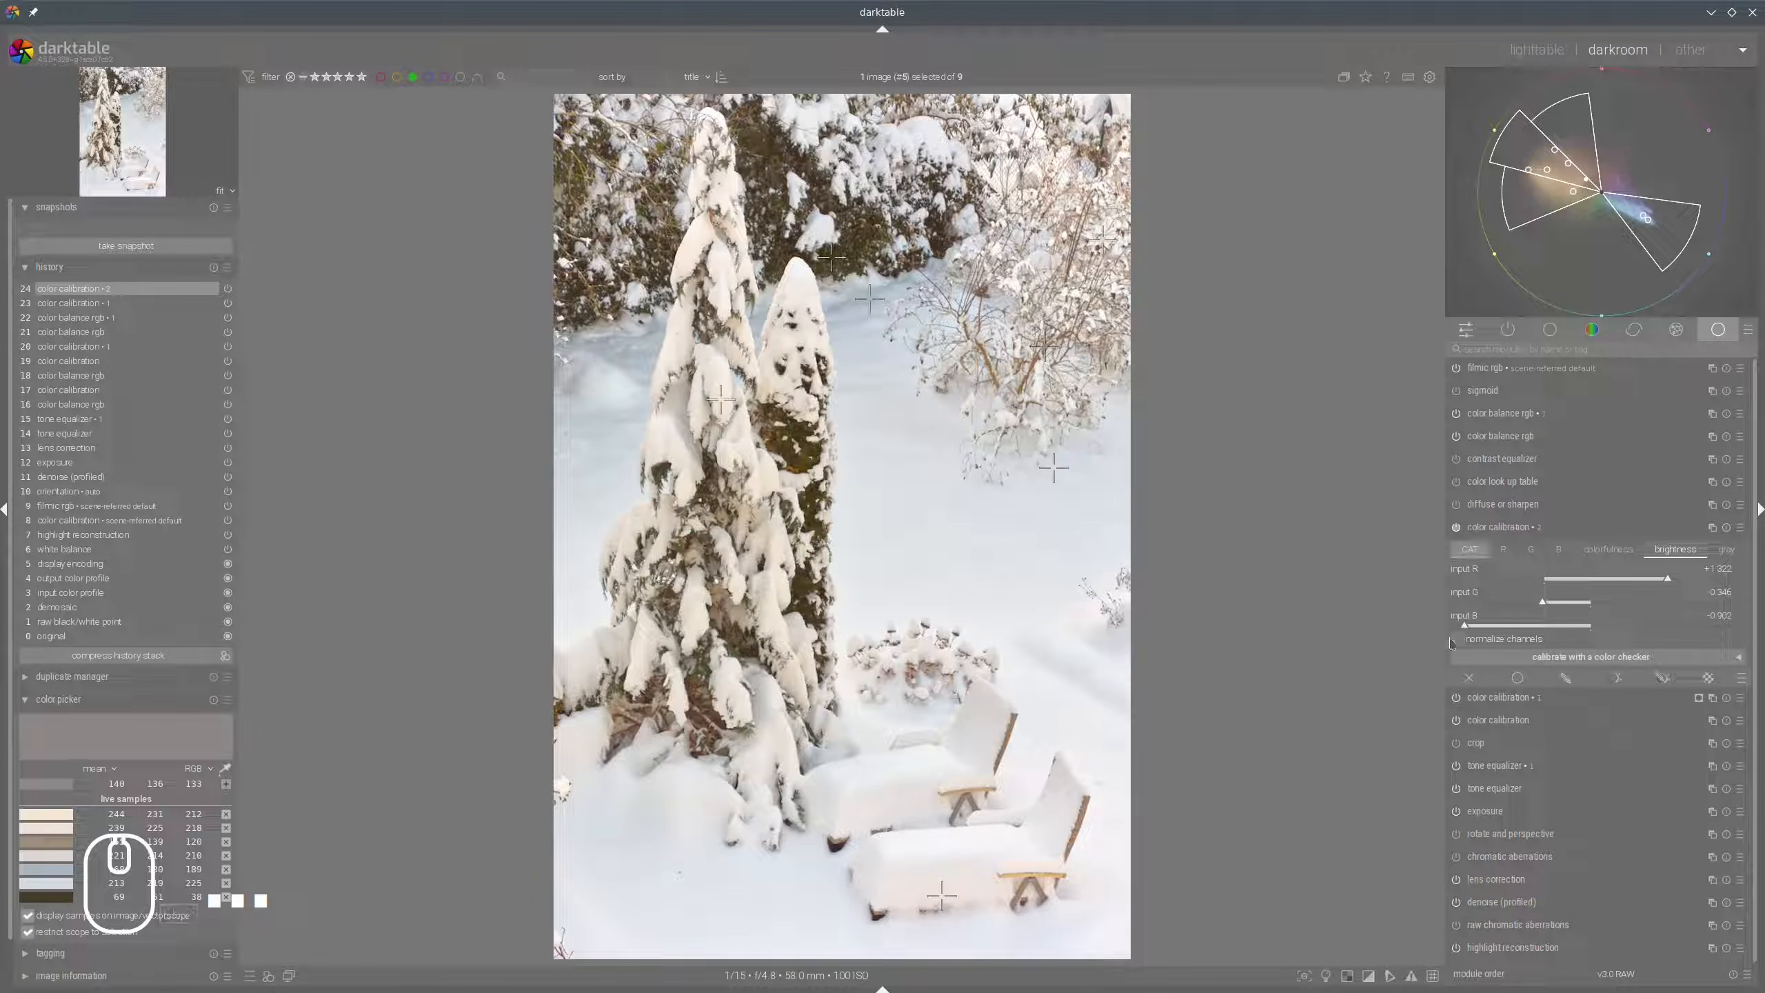
# Set brightness input B to -0.966 and input R to 1.197, compare the instance off and on, and collapse the module.
pyautogui.moveTo(1462, 629); pyautogui.dragTo(1455, 629)
pyautogui.click(1658, 581)
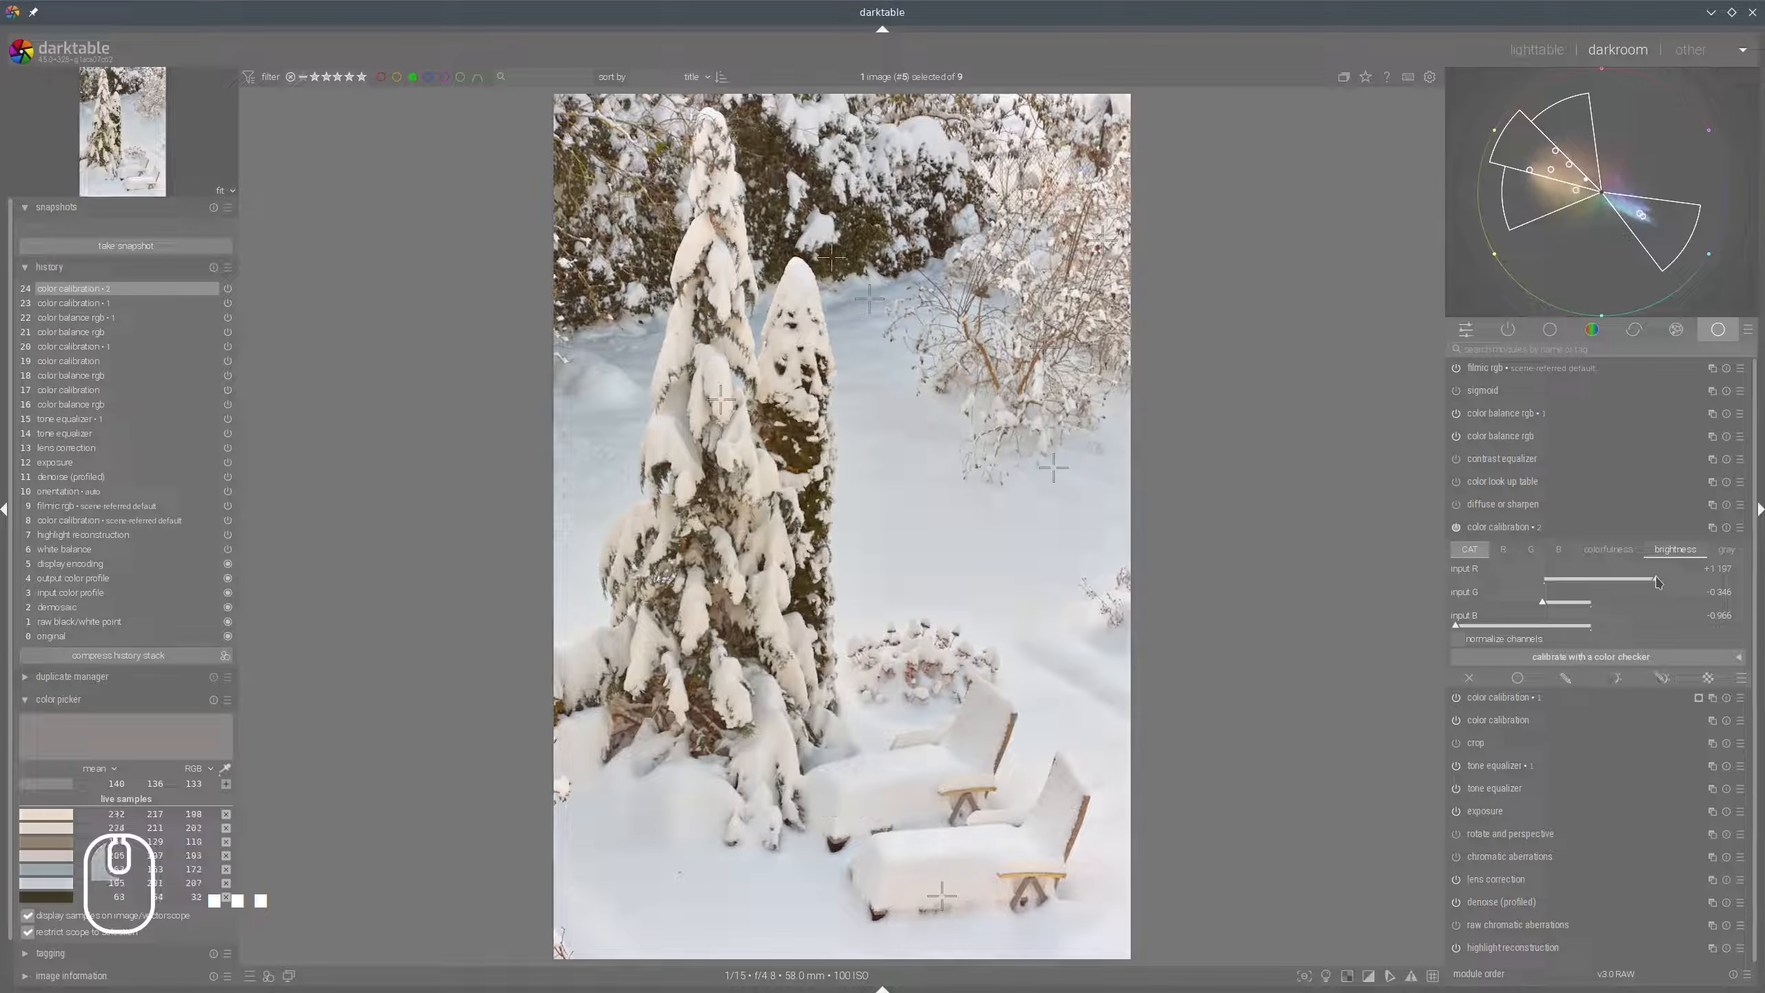
pyautogui.click(1456, 528)
pyautogui.click(1455, 527)
pyautogui.click(1456, 528)
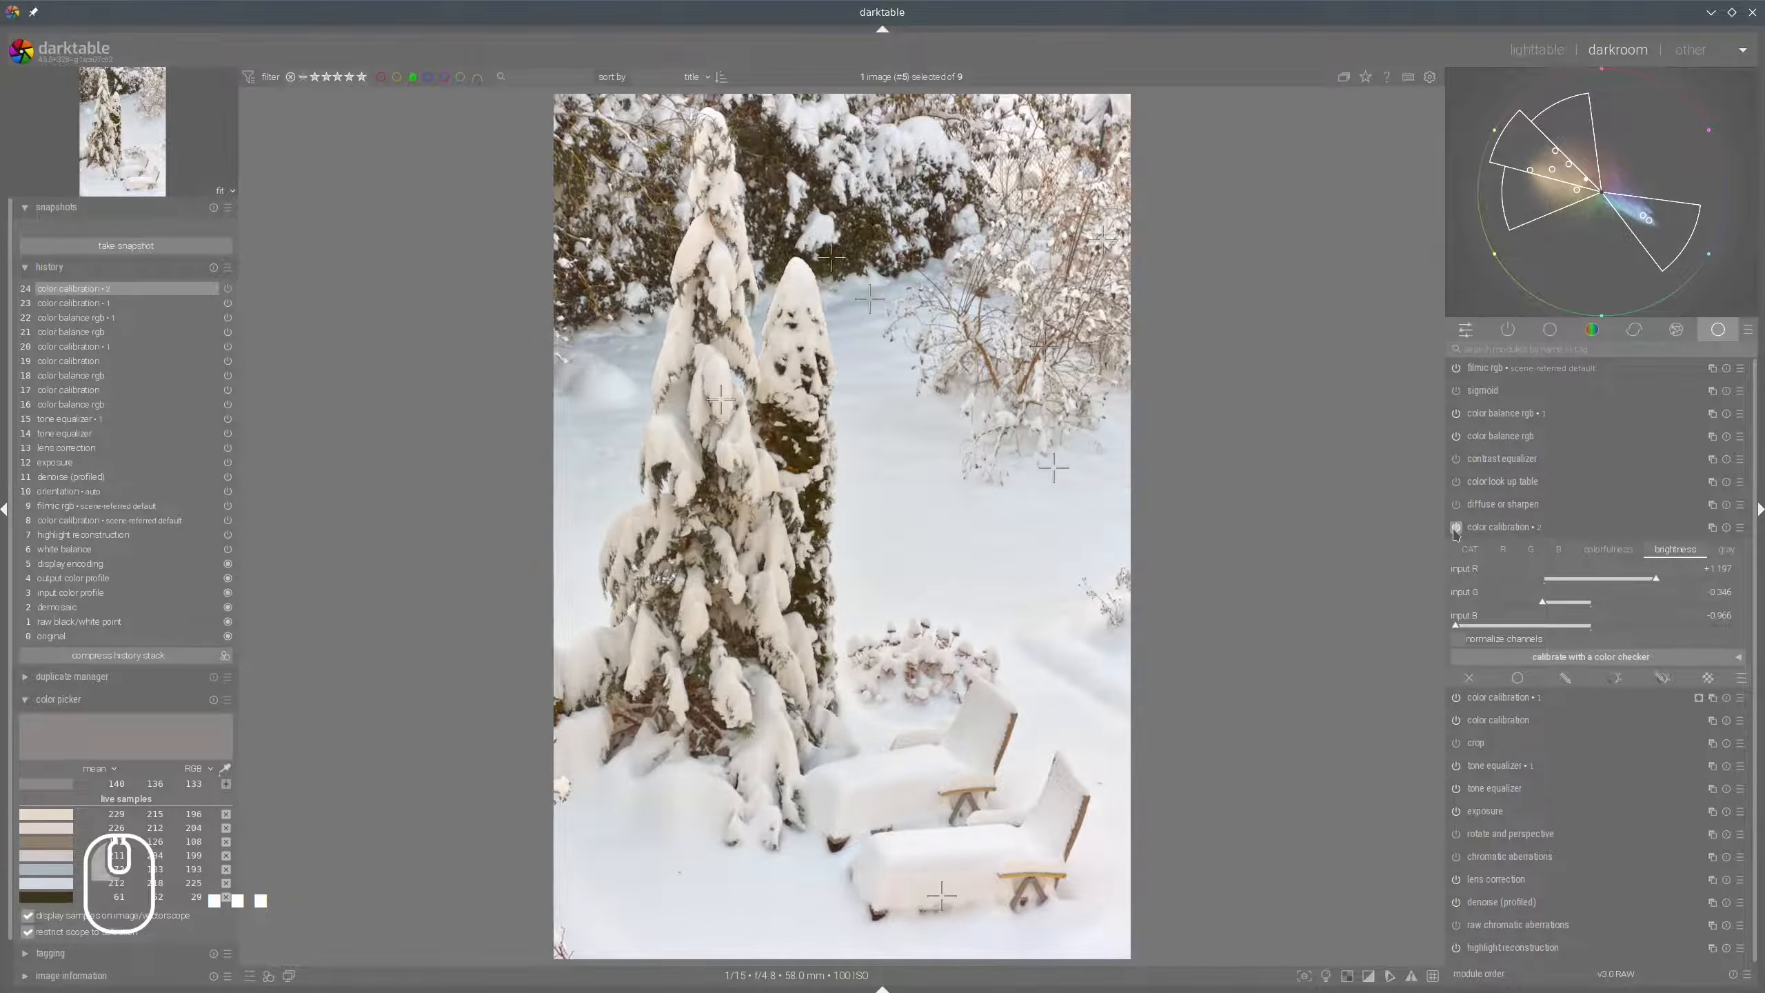
pyautogui.click(1456, 528)
pyautogui.click(1494, 530)
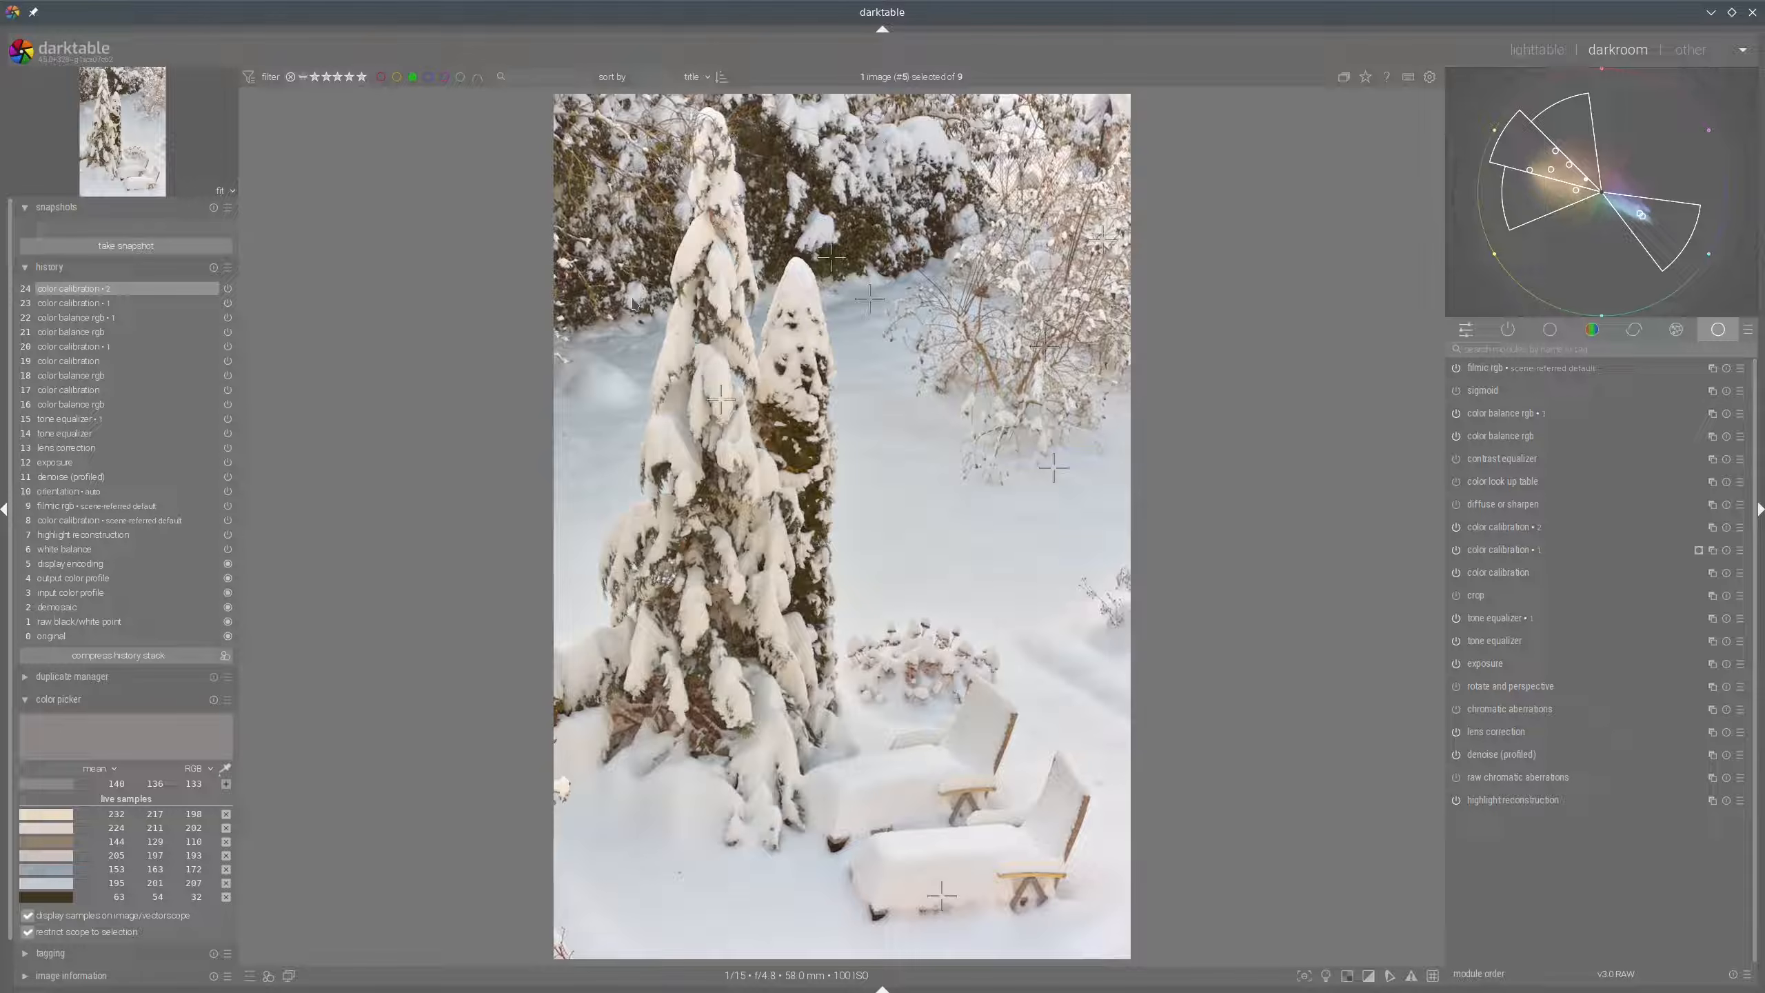
pyautogui.moveTo(871, 114)
pyautogui.mouseDown()
pyautogui.moveTo(821, 298)
pyautogui.moveTo(877, 266)
pyautogui.mouseUp()
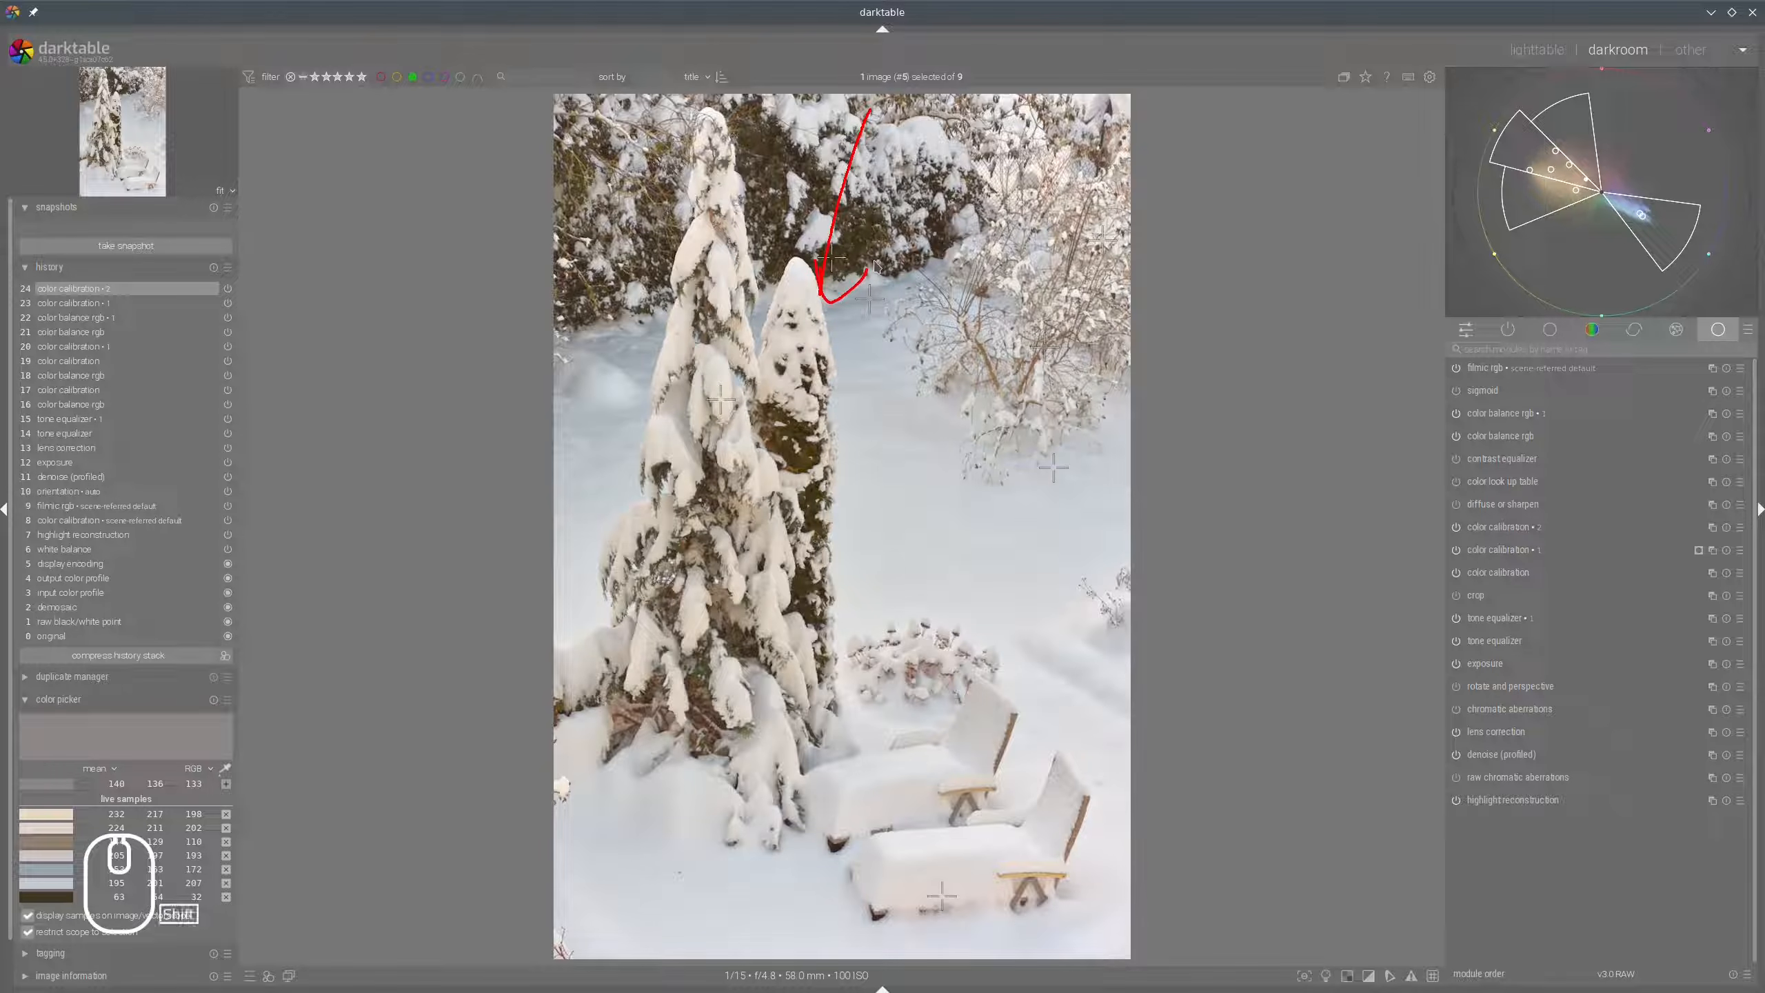
pyautogui.press('shift+super+F11')
pyautogui.moveTo(849, 101)
pyautogui.mouseDown()
pyautogui.moveTo(847, 299)
pyautogui.moveTo(879, 263)
pyautogui.mouseUp()
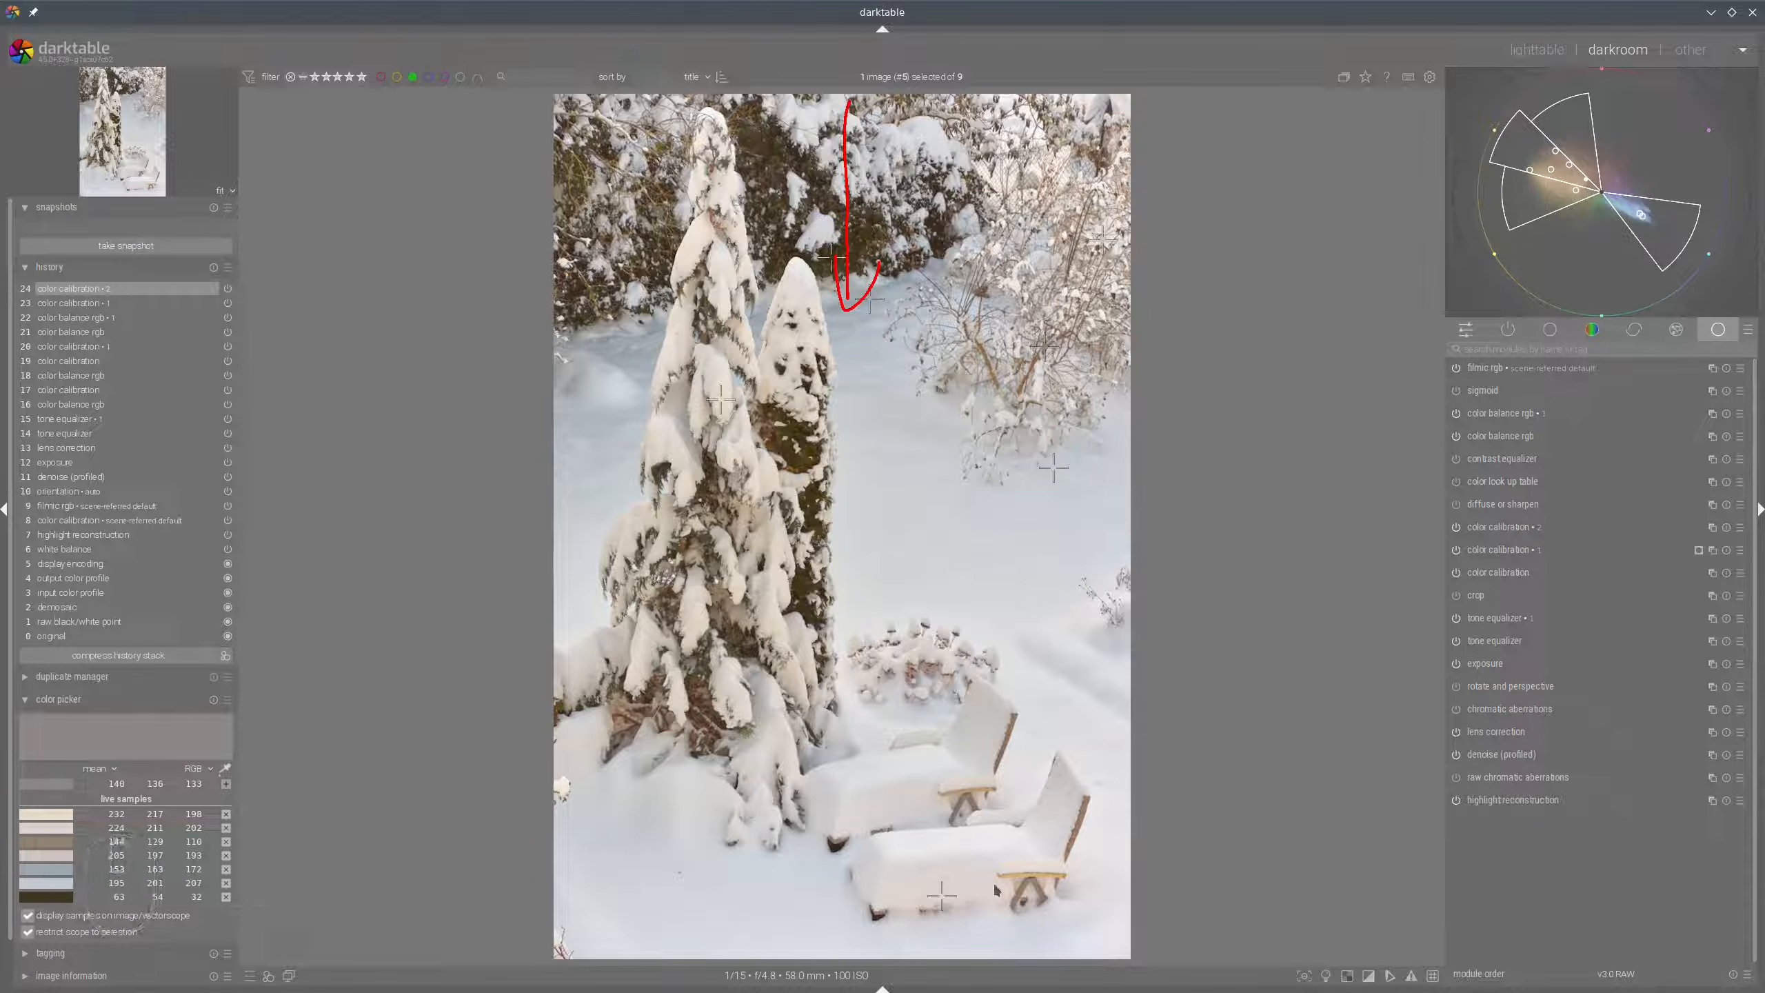
pyautogui.moveTo(1140, 946)
pyautogui.mouseDown()
pyautogui.moveTo(956, 897)
pyautogui.moveTo(973, 887)
pyautogui.moveTo(979, 908)
pyautogui.mouseUp()
pyautogui.moveTo(956, 591)
pyautogui.mouseDown()
pyautogui.moveTo(790, 535)
pyautogui.moveTo(771, 540)
pyautogui.moveTo(809, 580)
pyautogui.mouseUp()
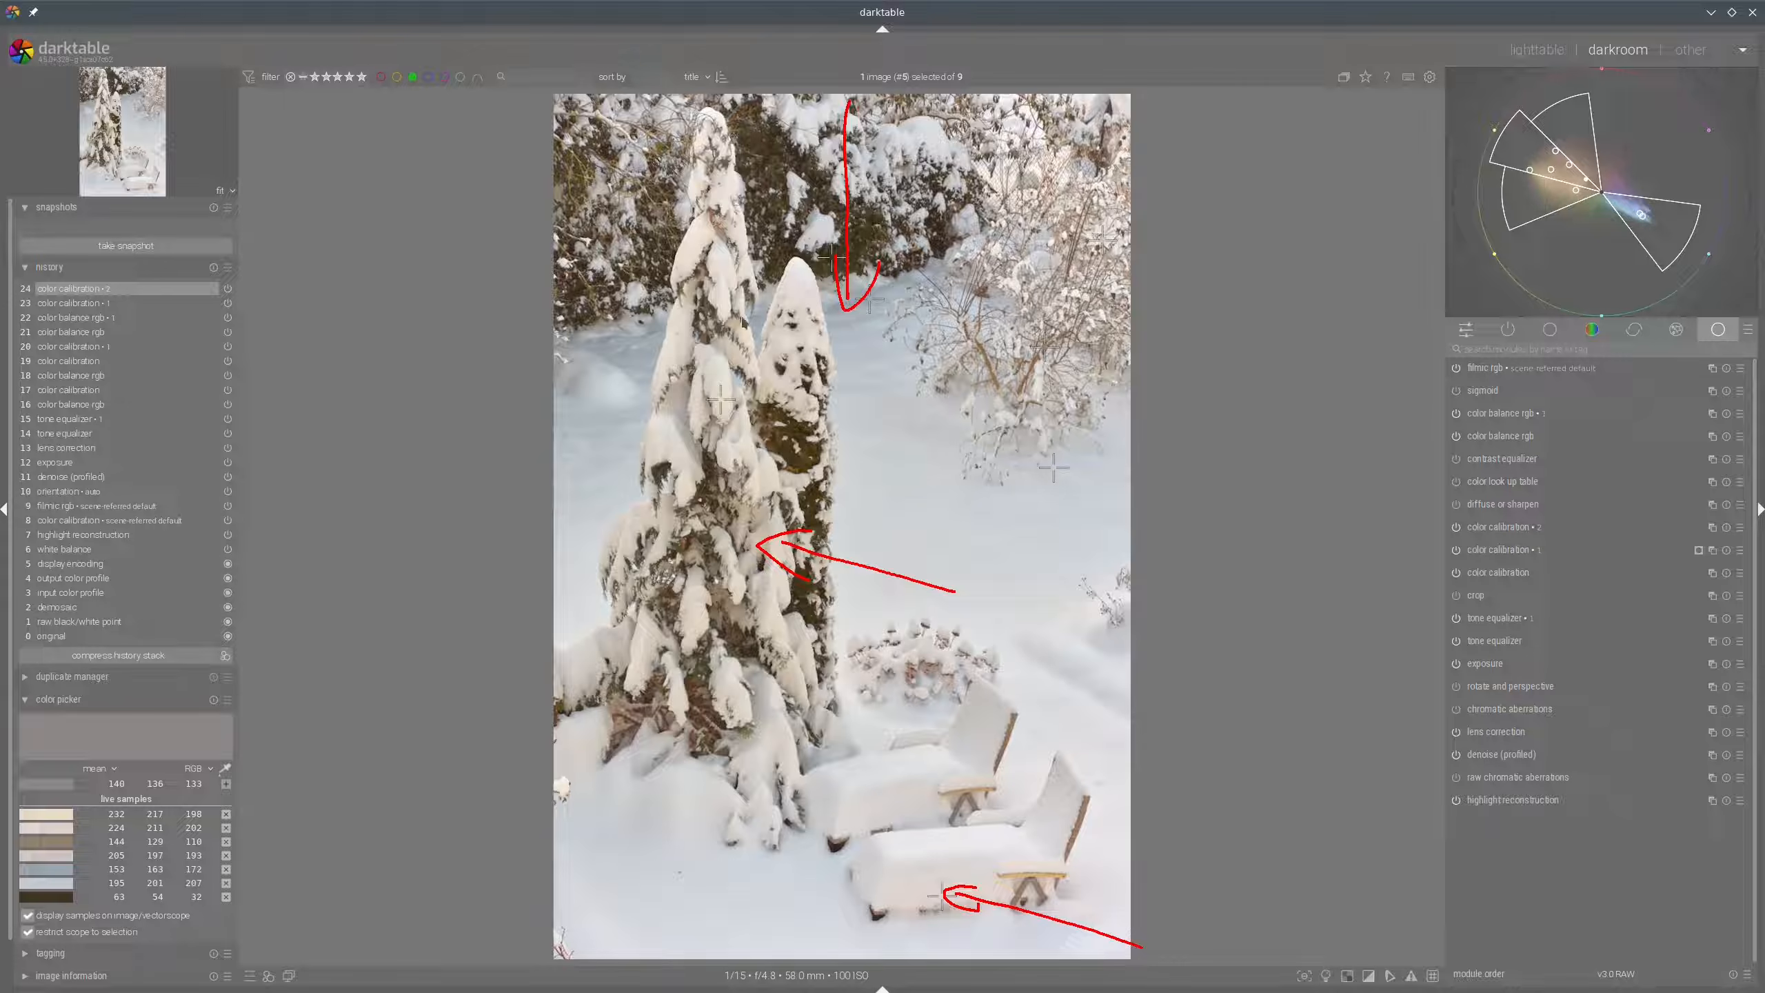
pyautogui.moveTo(716, 200)
pyautogui.mouseDown()
pyautogui.moveTo(952, 333)
pyautogui.moveTo(710, 487)
pyautogui.moveTo(721, 346)
pyautogui.mouseUp()
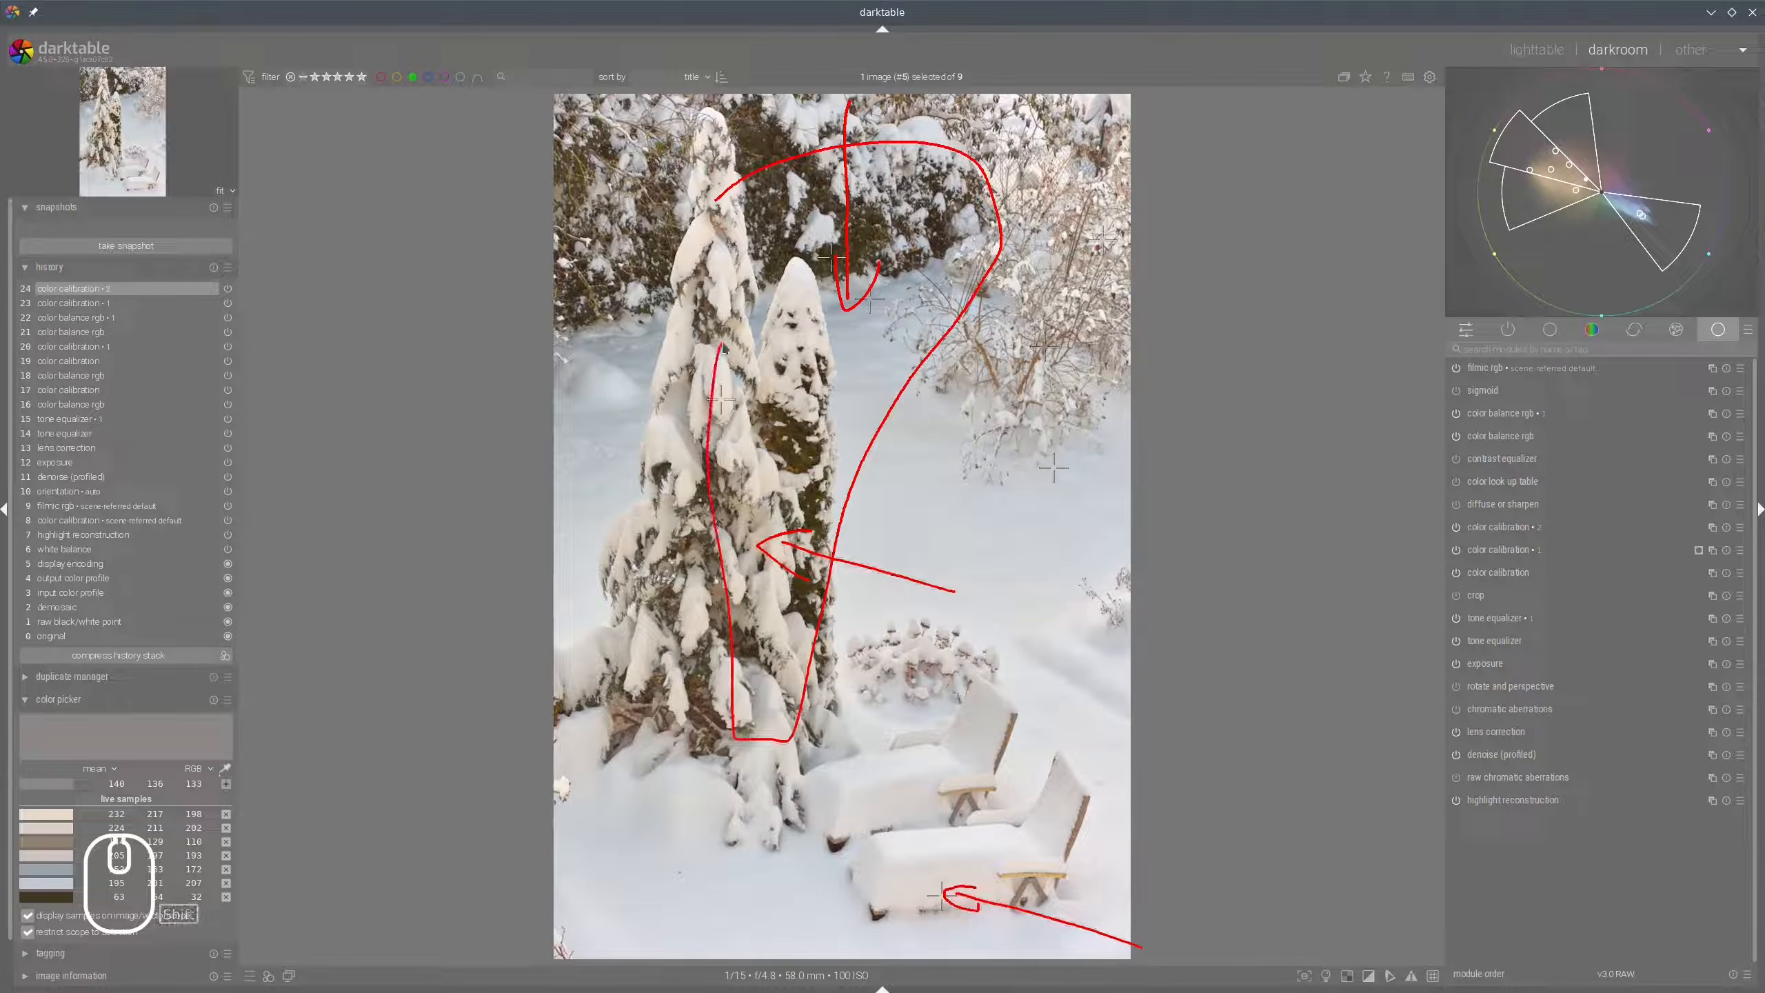
pyautogui.press('shift+super+F11')
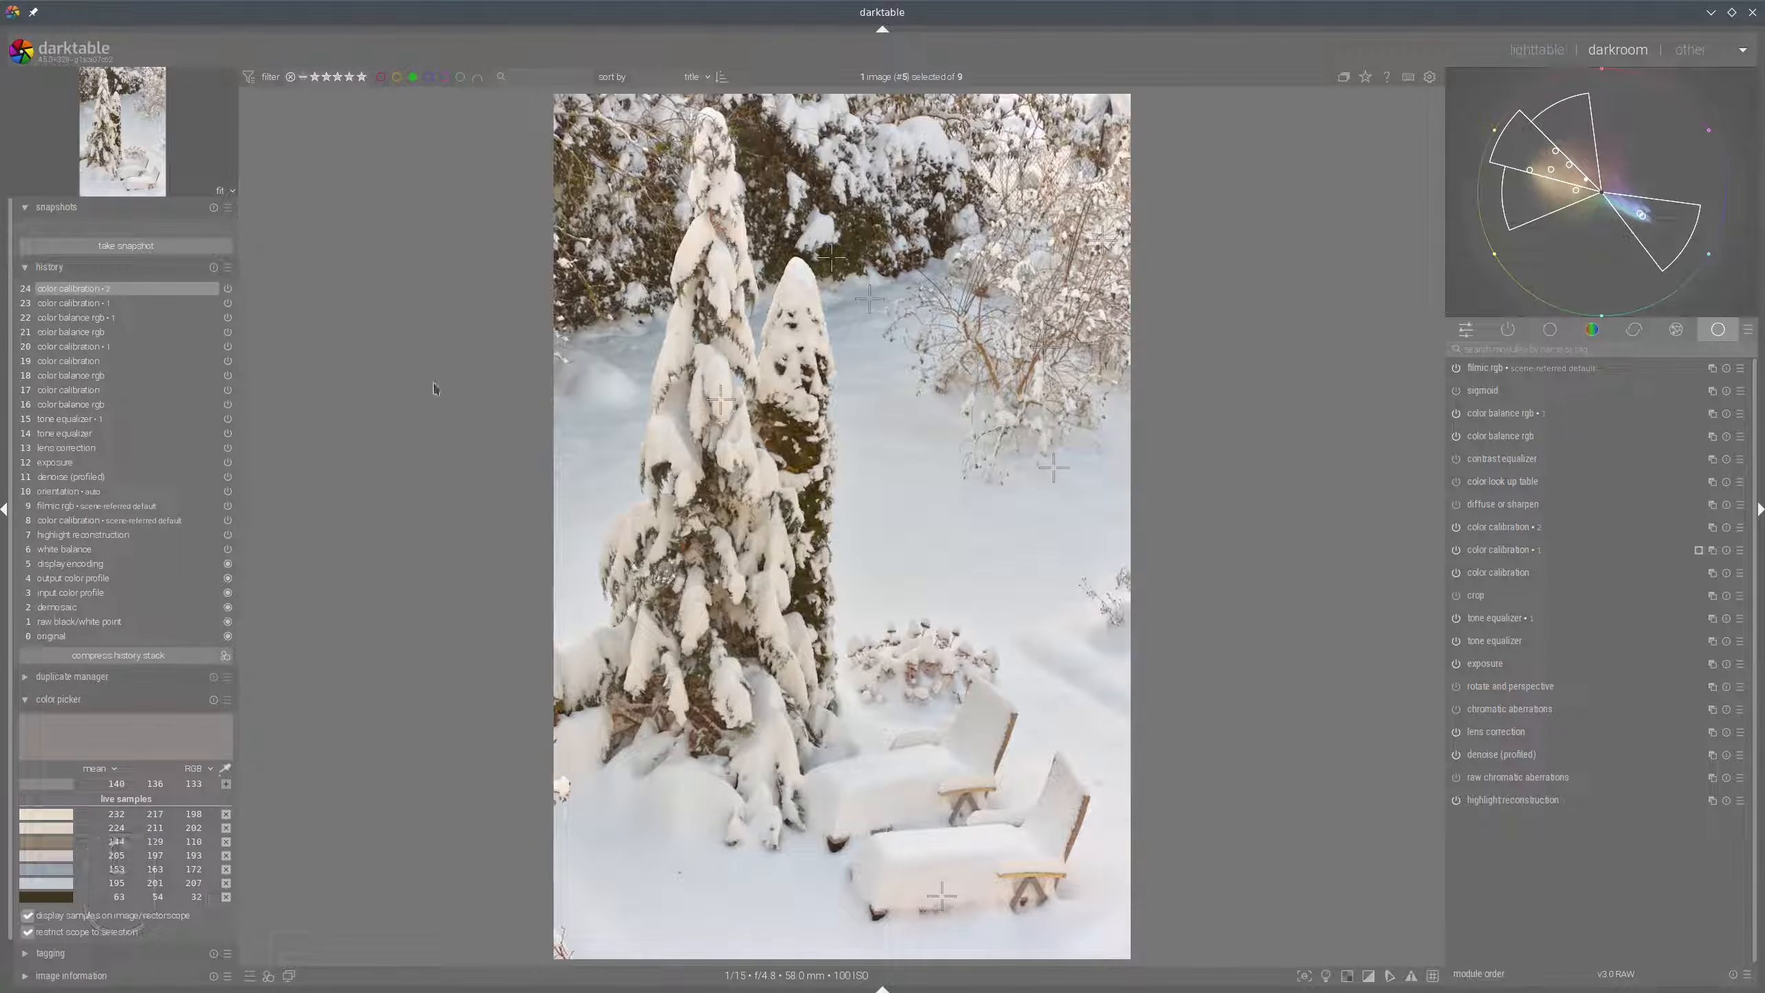
# Go back to history state 17, color calibration, and take a snapshot of the photo before the color grading.
pyautogui.click(101, 377)
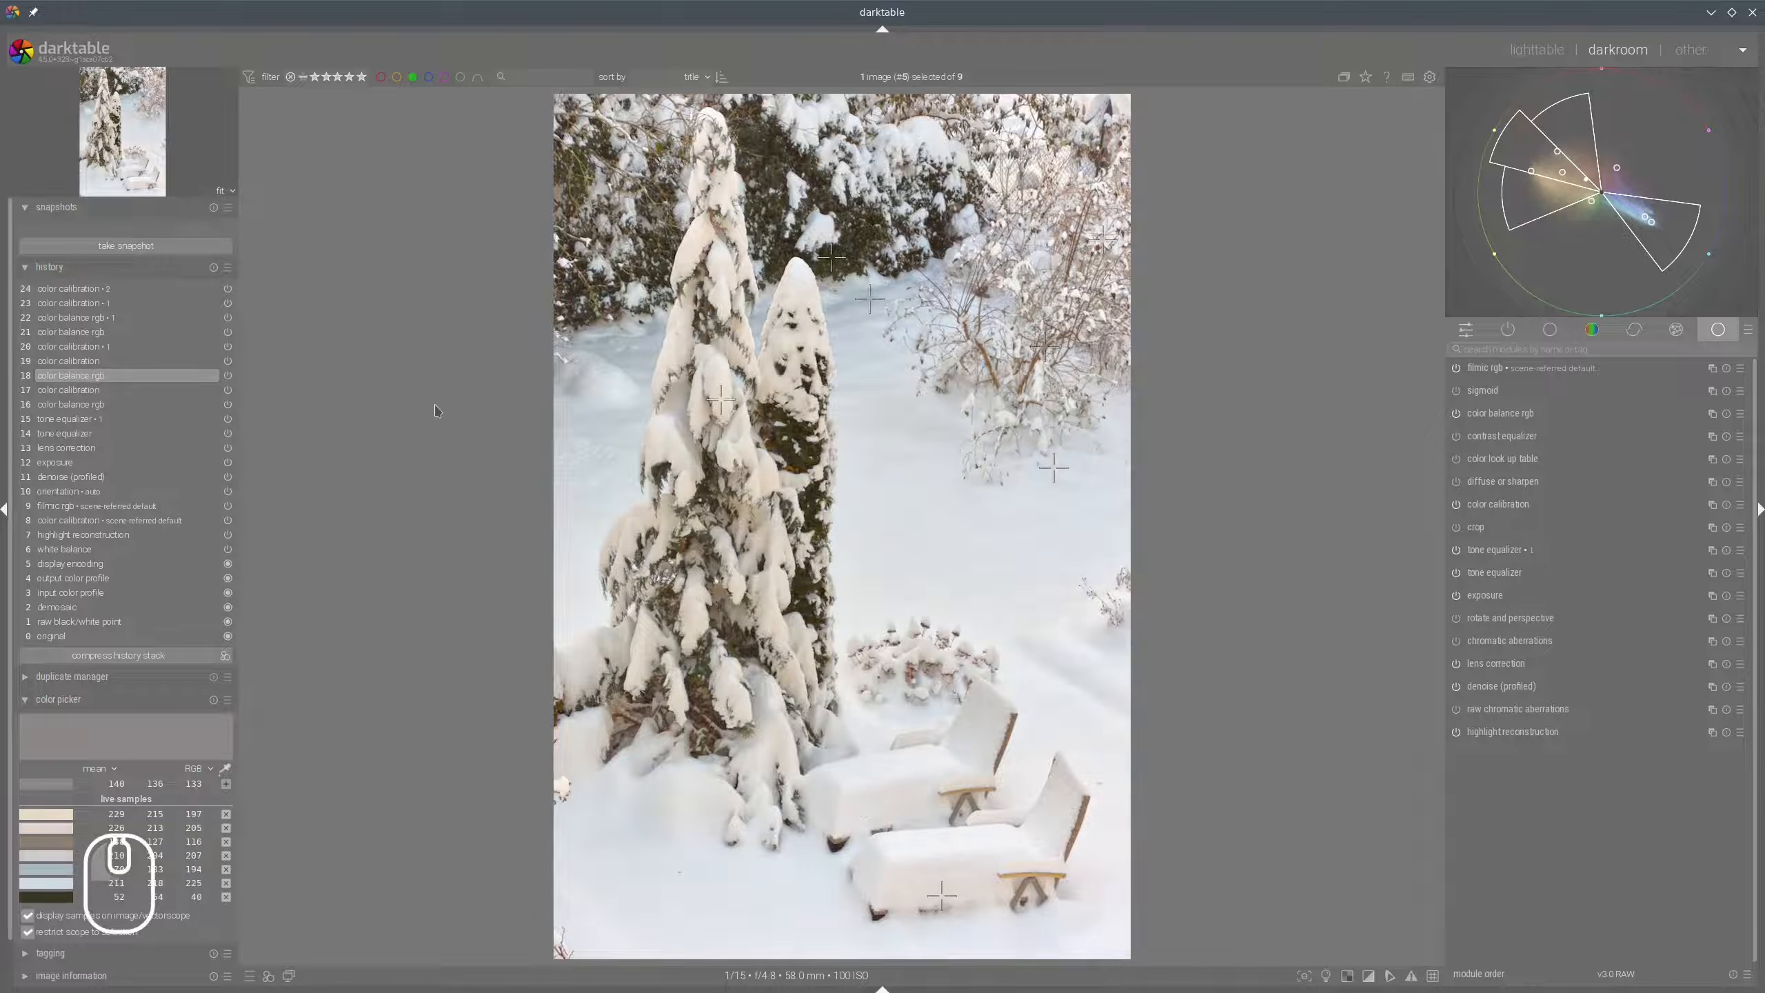
pyautogui.click(56, 391)
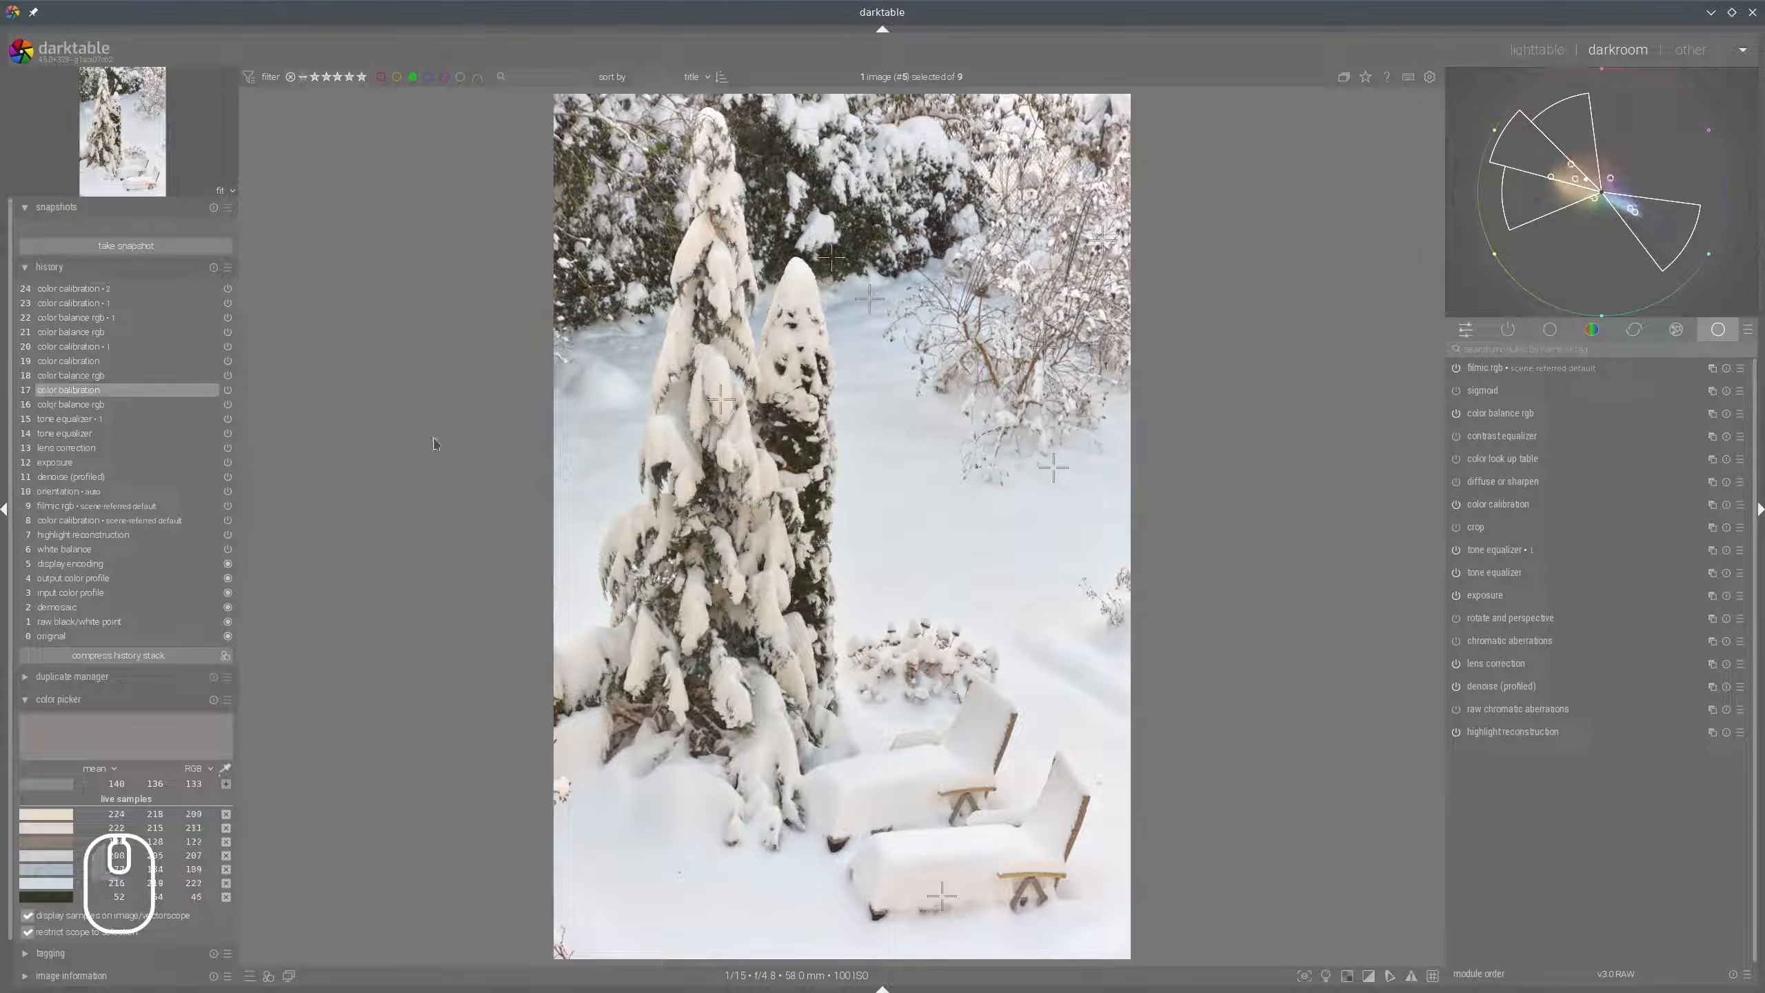
pyautogui.click(97, 246)
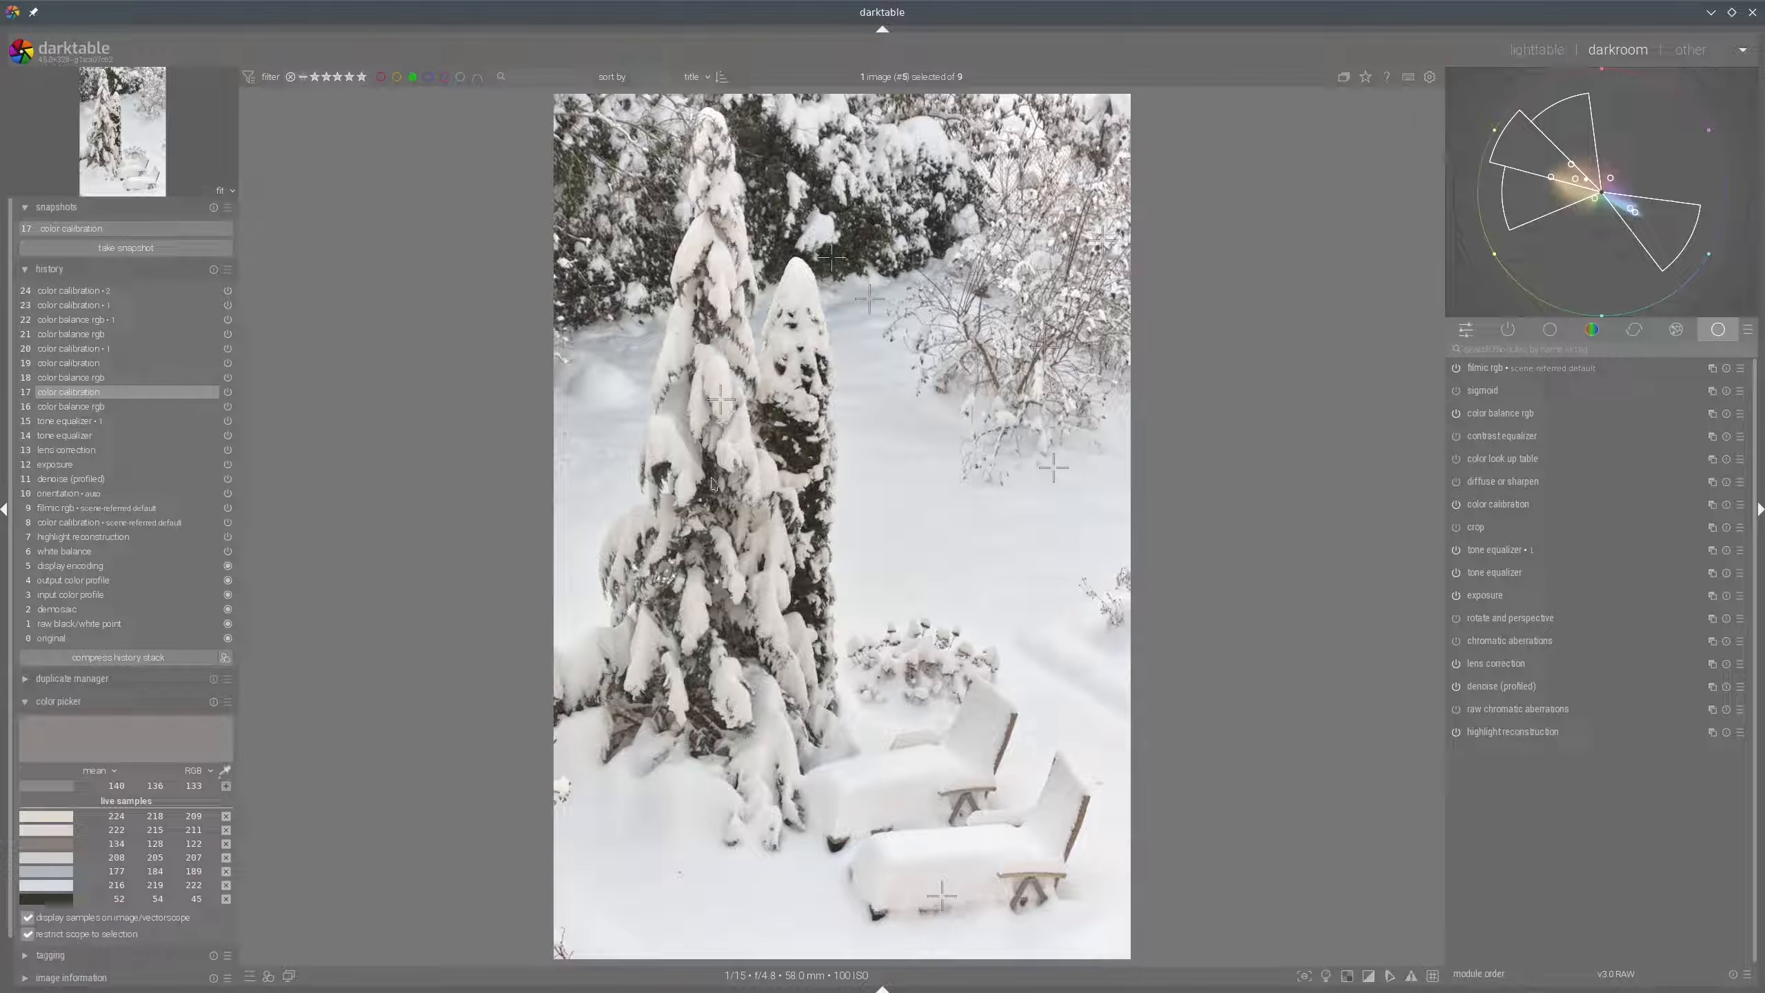
# Restore history state 24 and compare the graded photo with the color calibration snapshot by moving the split line across it.
pyautogui.click(87, 292)
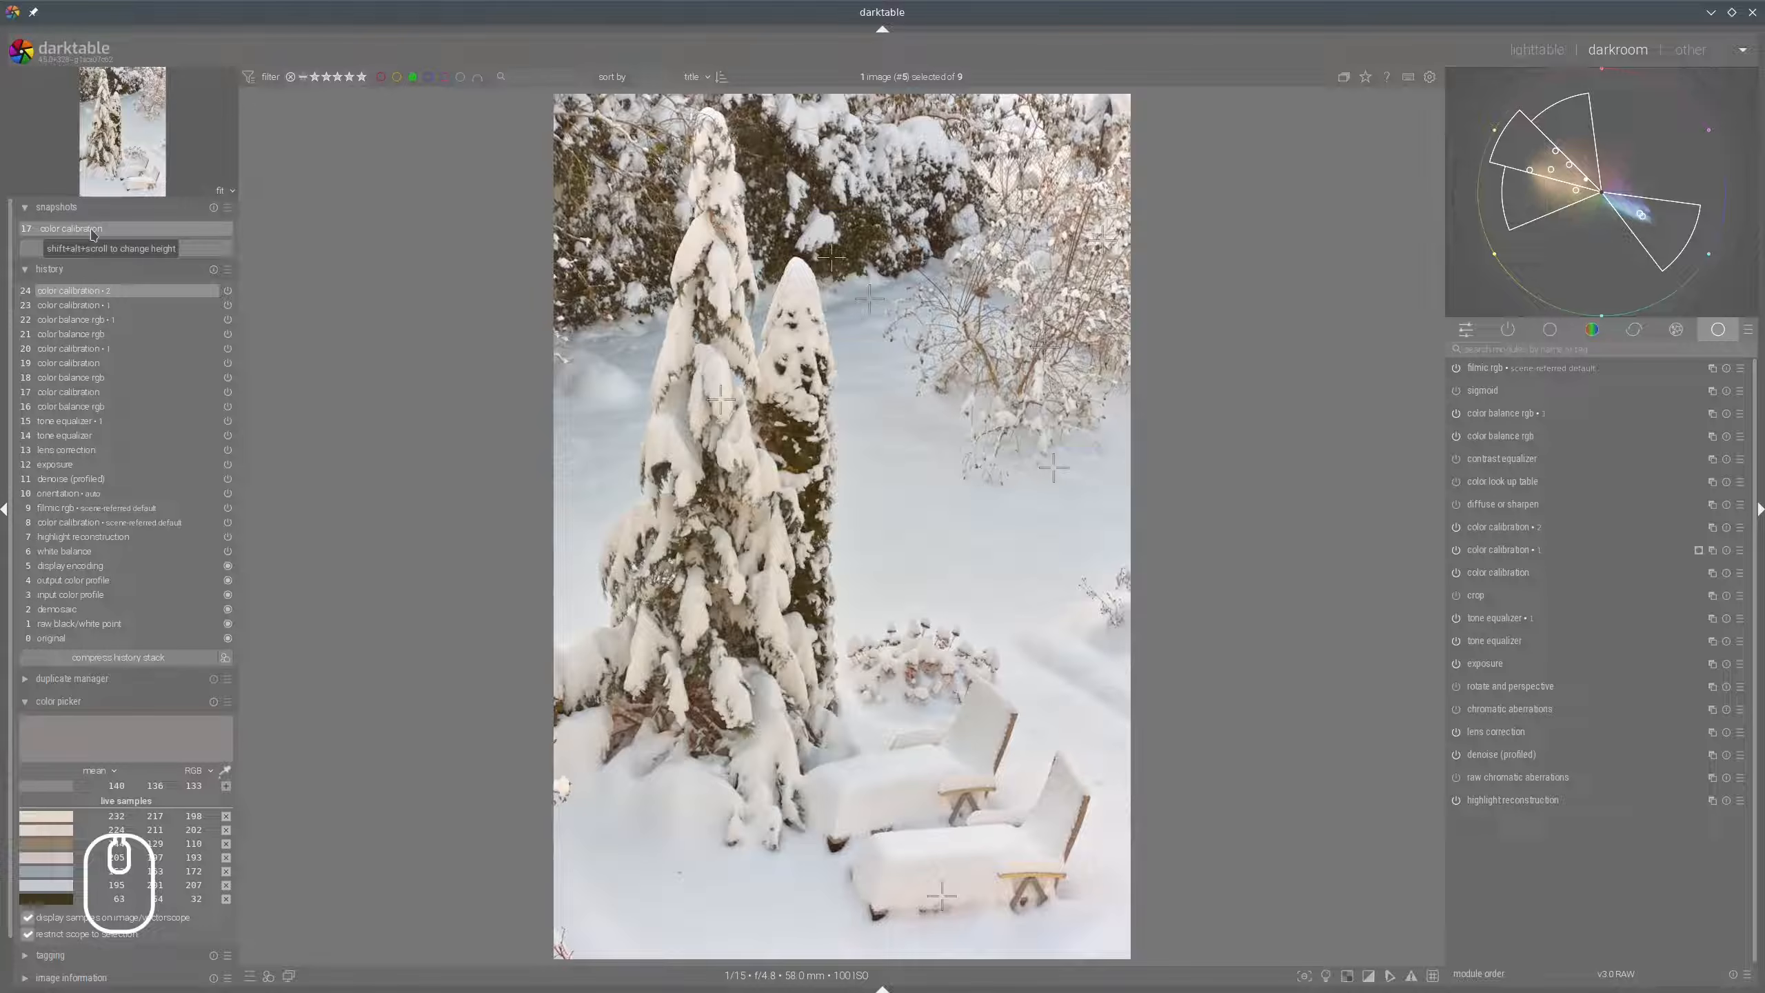
pyautogui.click(78, 235)
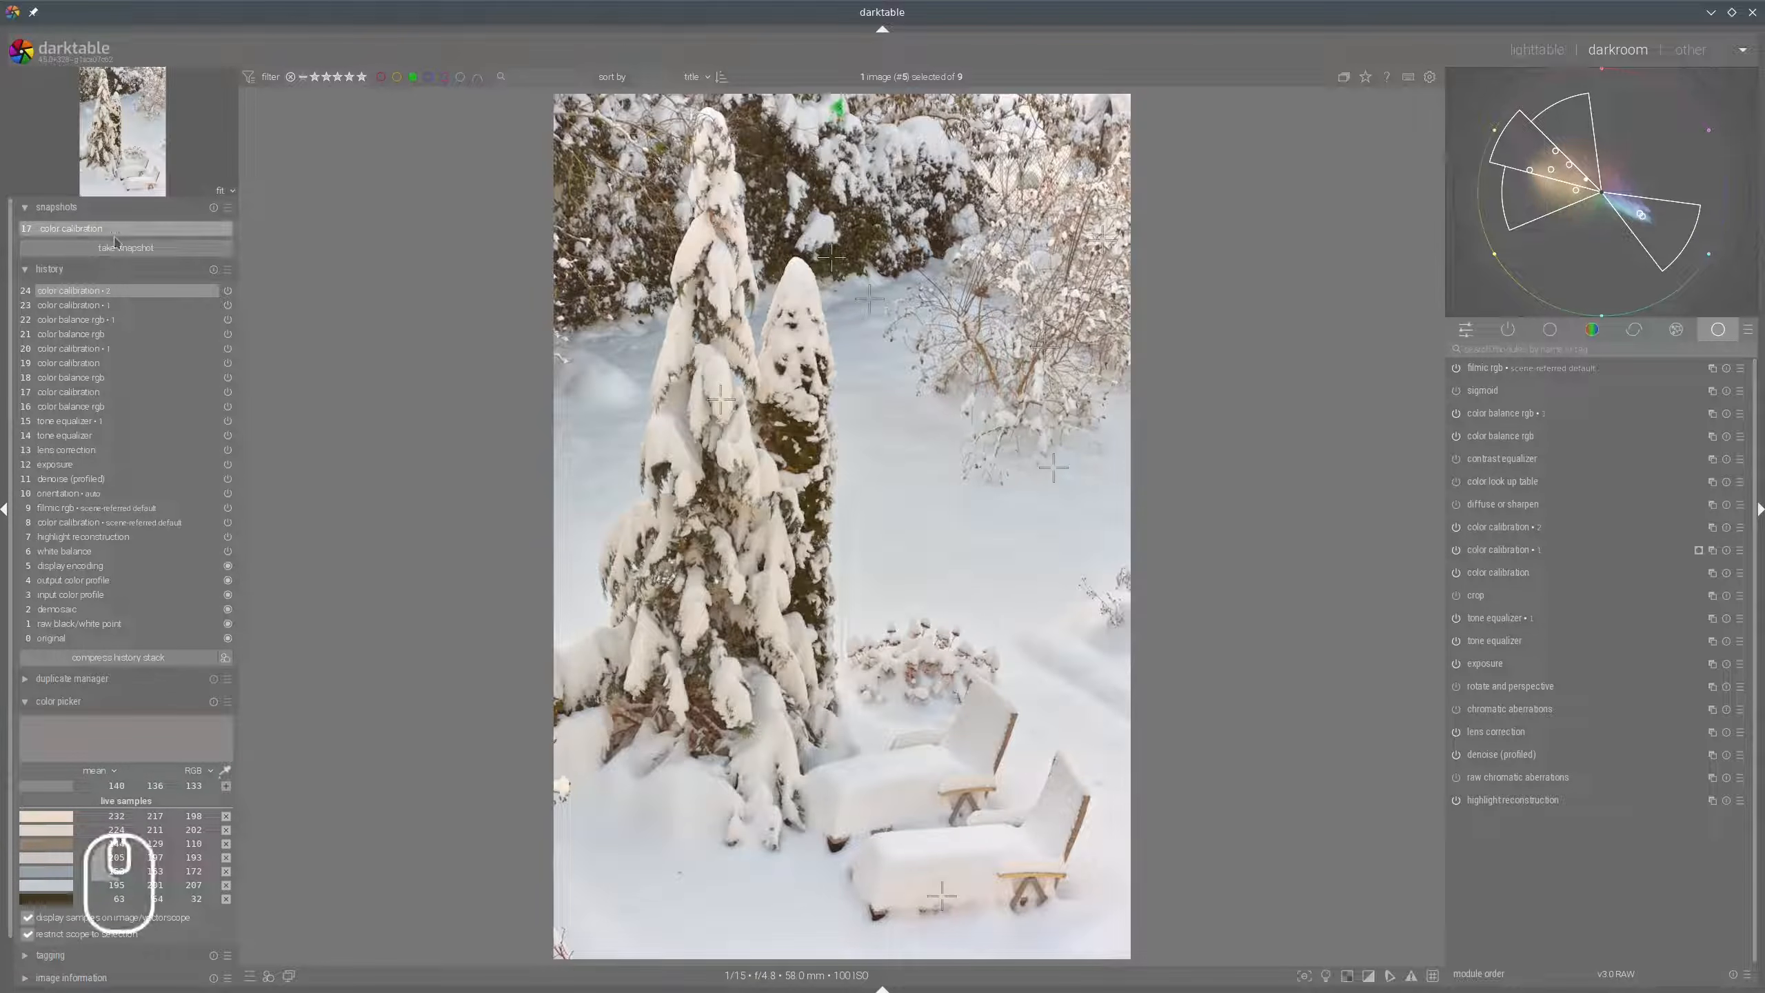
pyautogui.moveTo(842, 417); pyautogui.dragTo(369, 344)
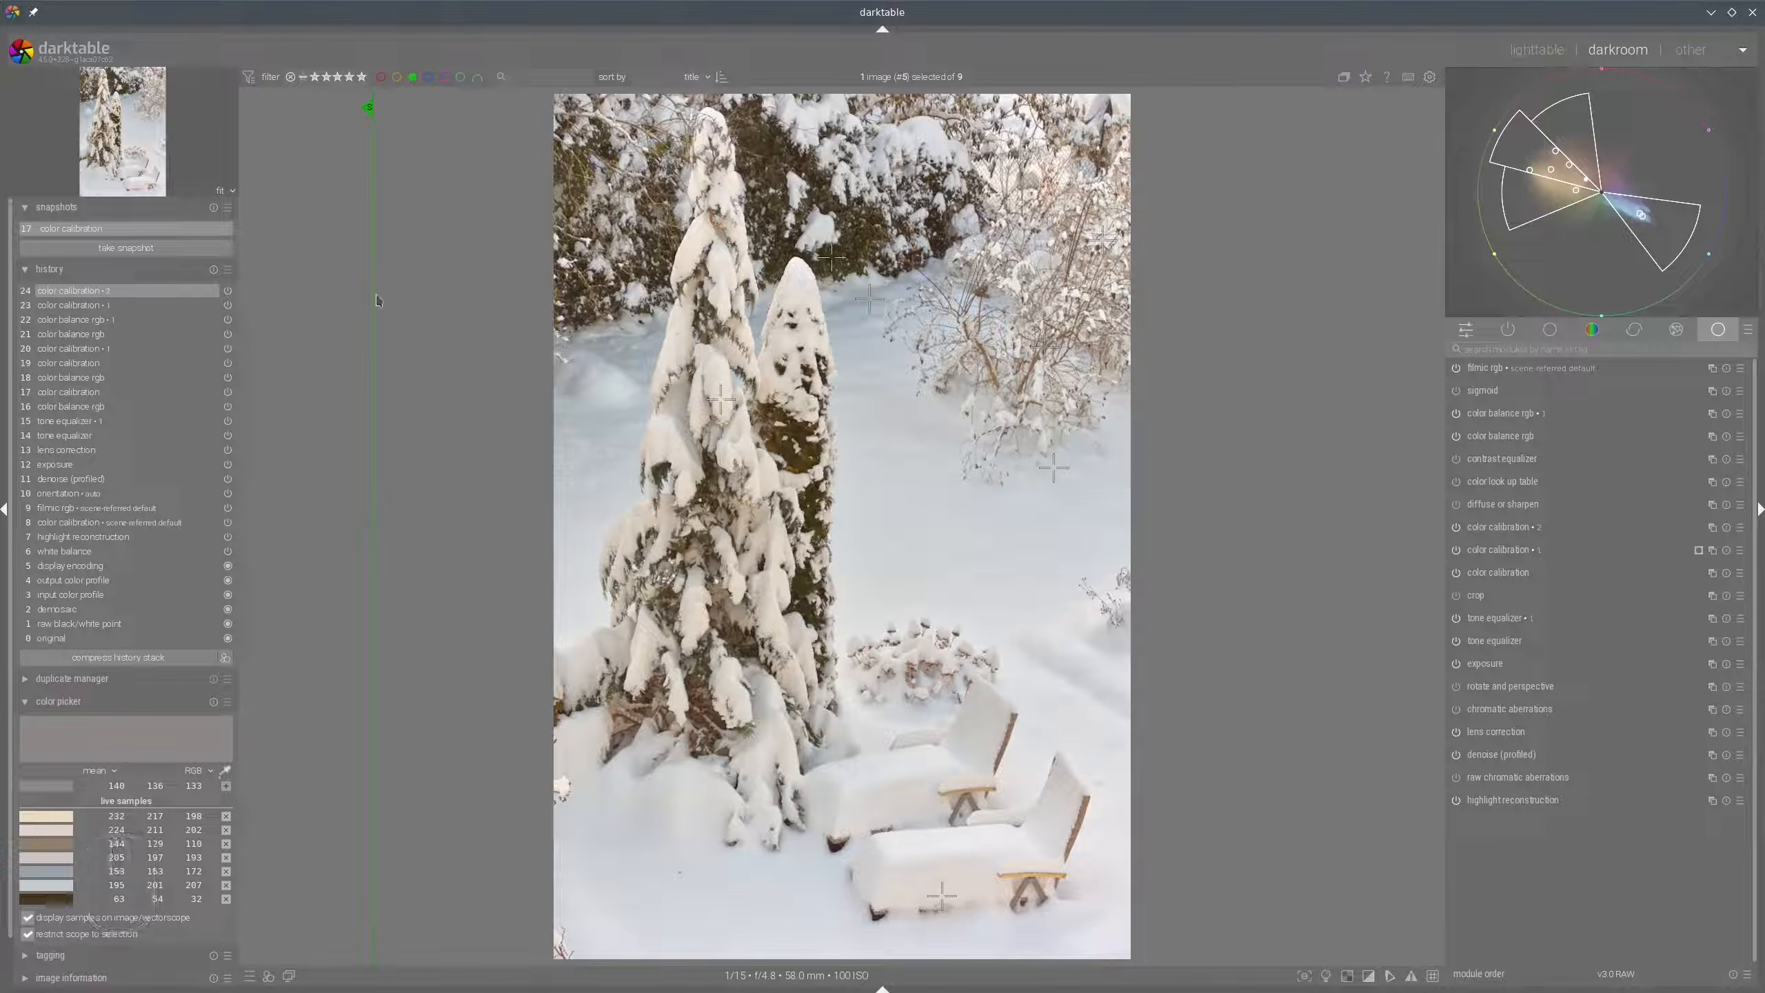
pyautogui.moveTo(377, 300); pyautogui.dragTo(435, 309)
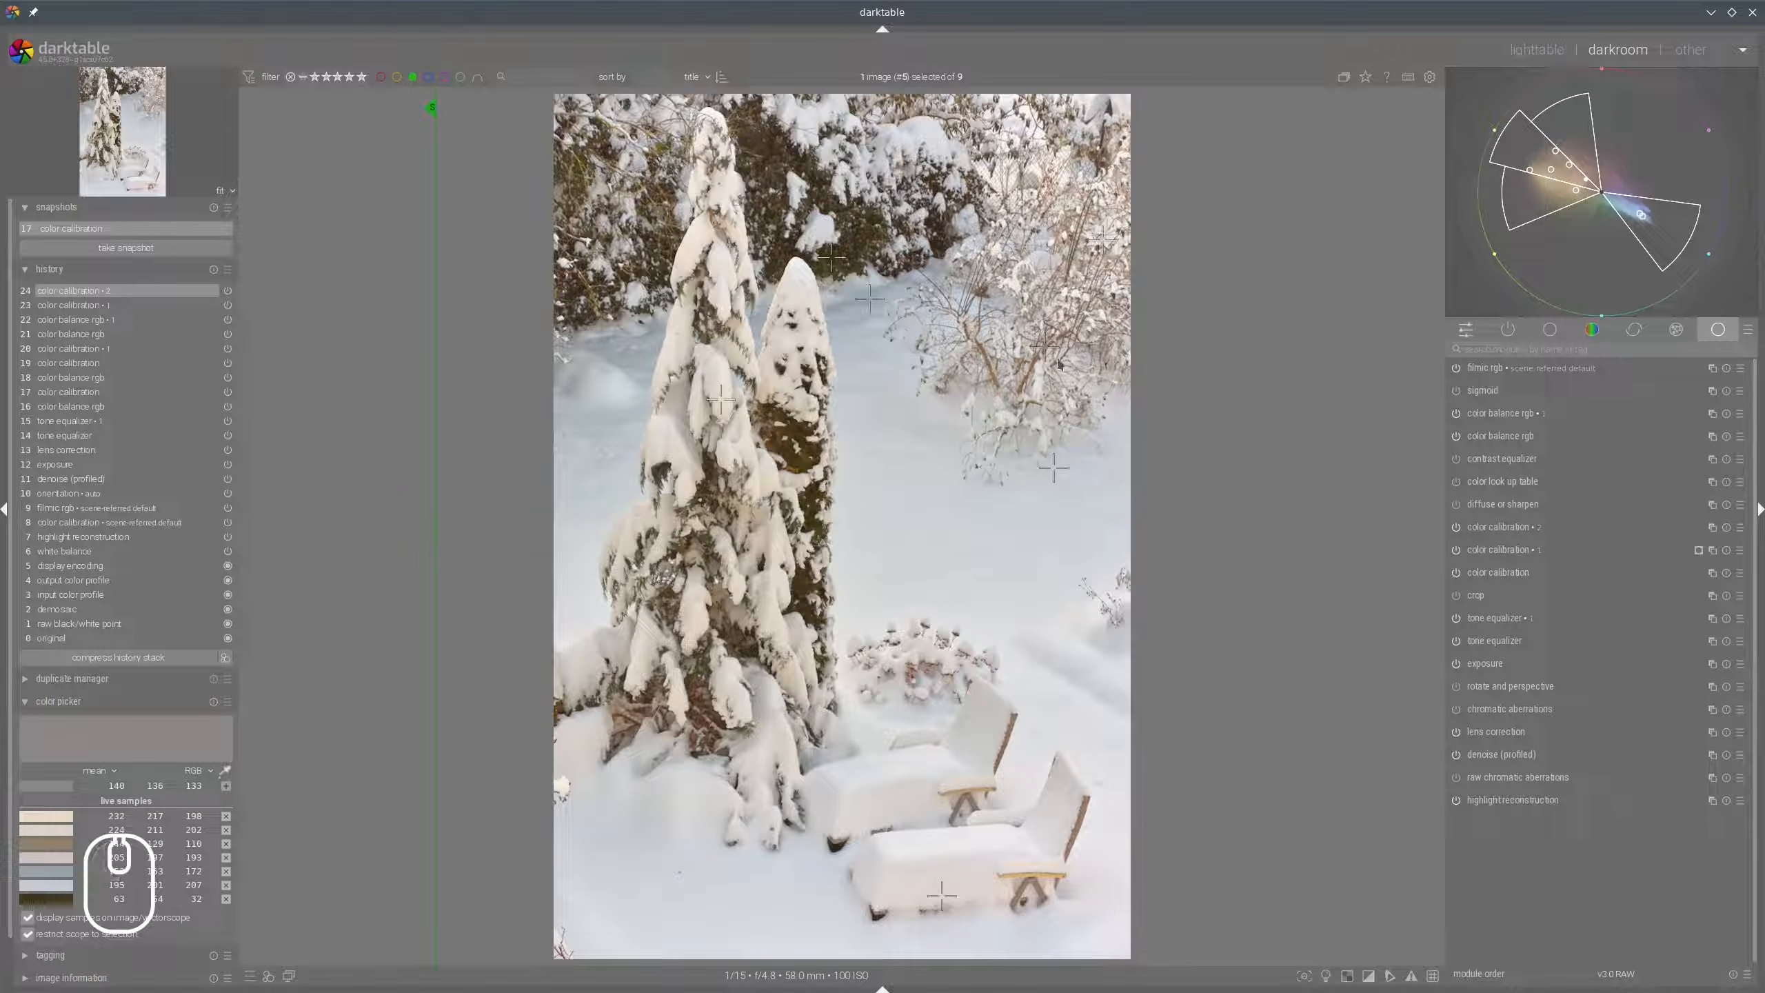
pyautogui.scroll(1, 964, 688)
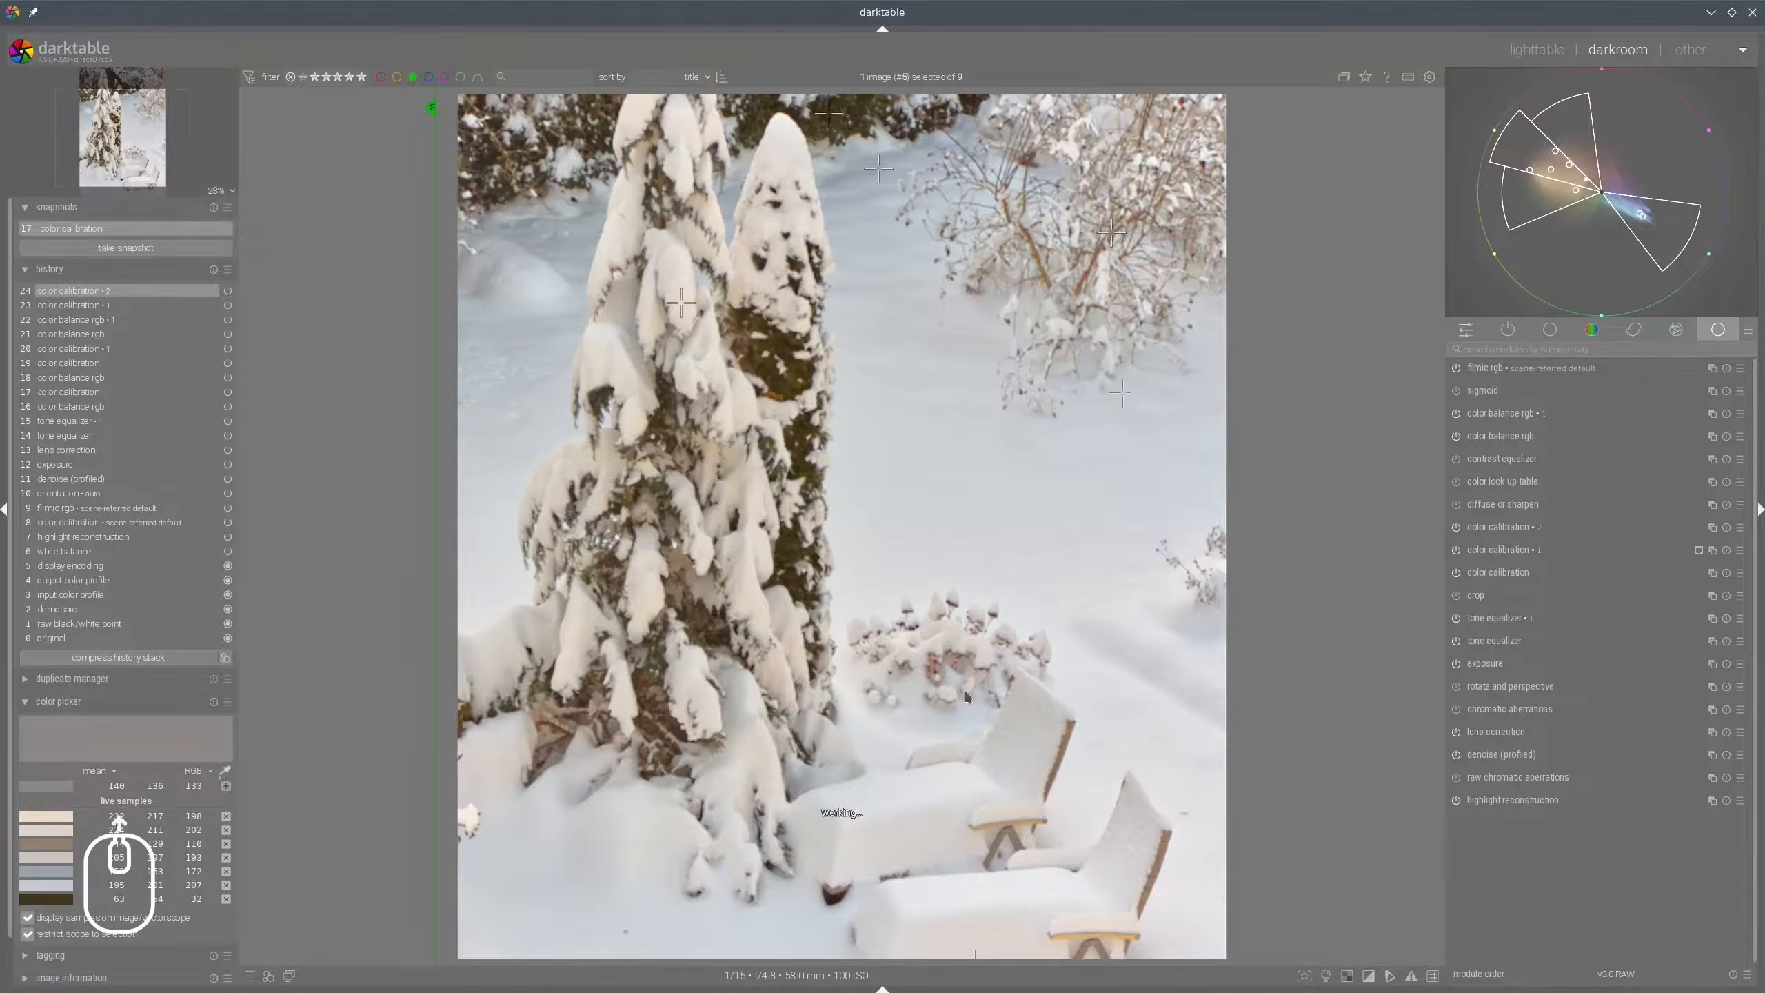
pyautogui.scroll(1, 965, 685)
pyautogui.scroll(-2, 968, 661)
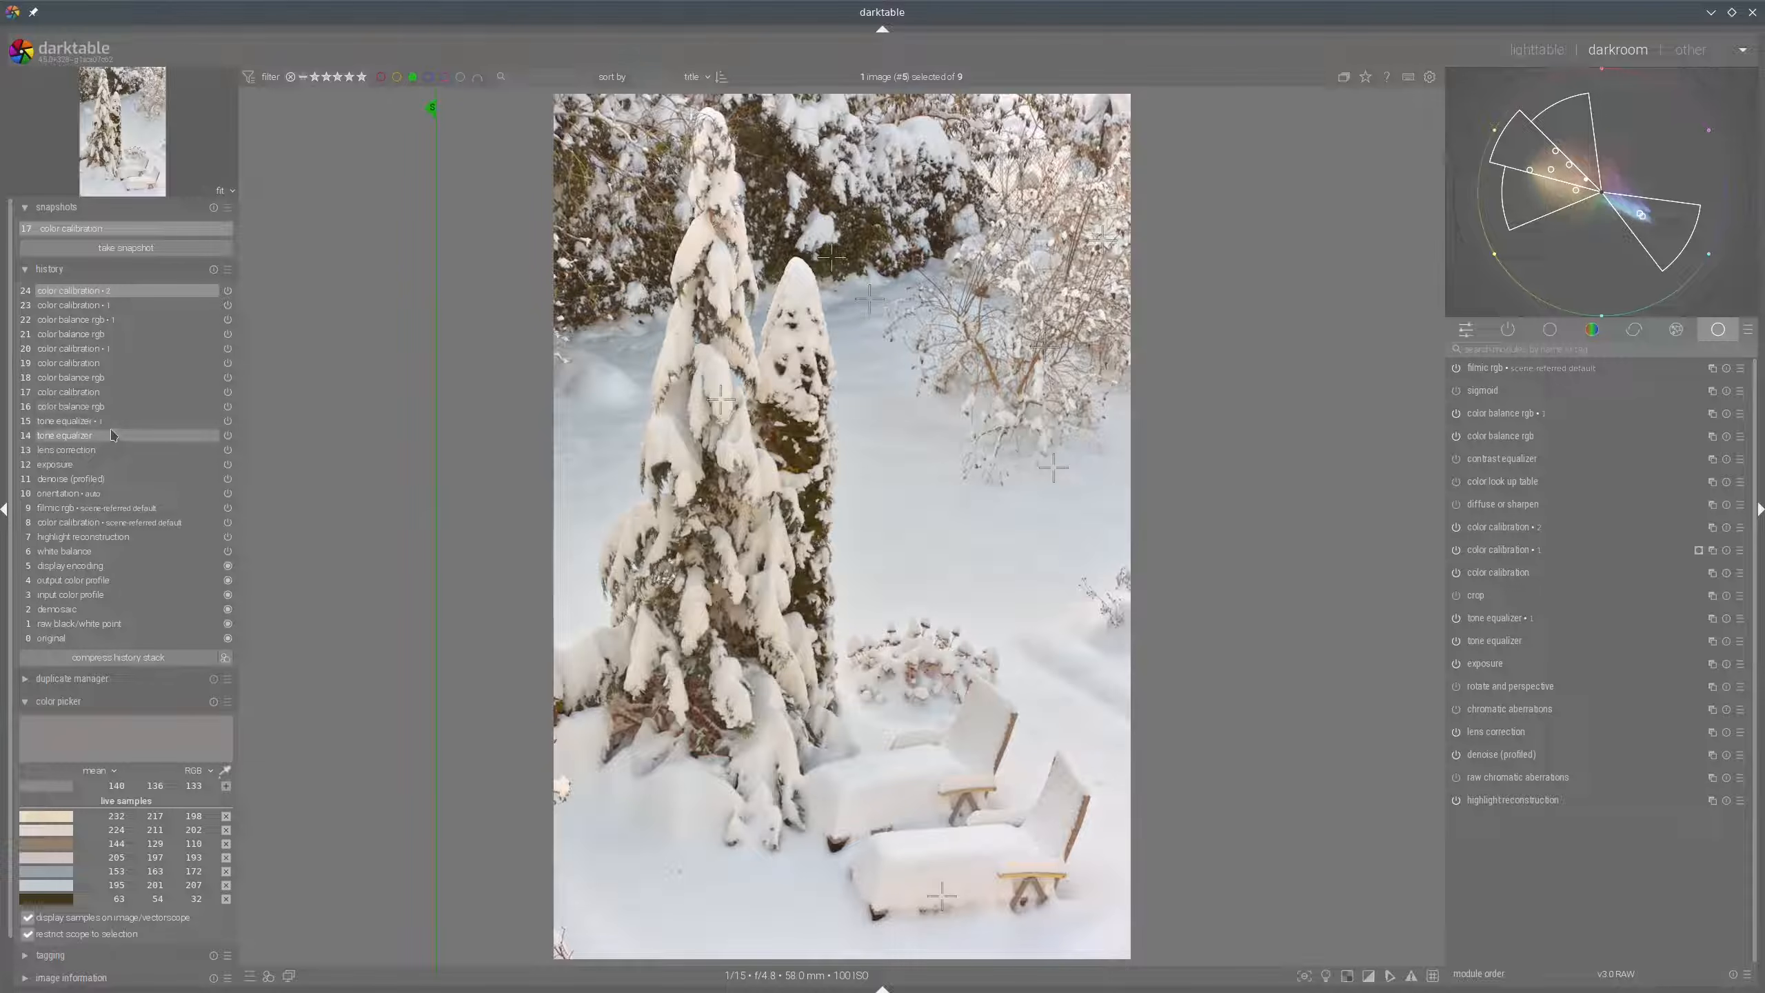
# Go back to history state 13, lens correction, and take a snapshot of the photo.
pyautogui.click(63, 452)
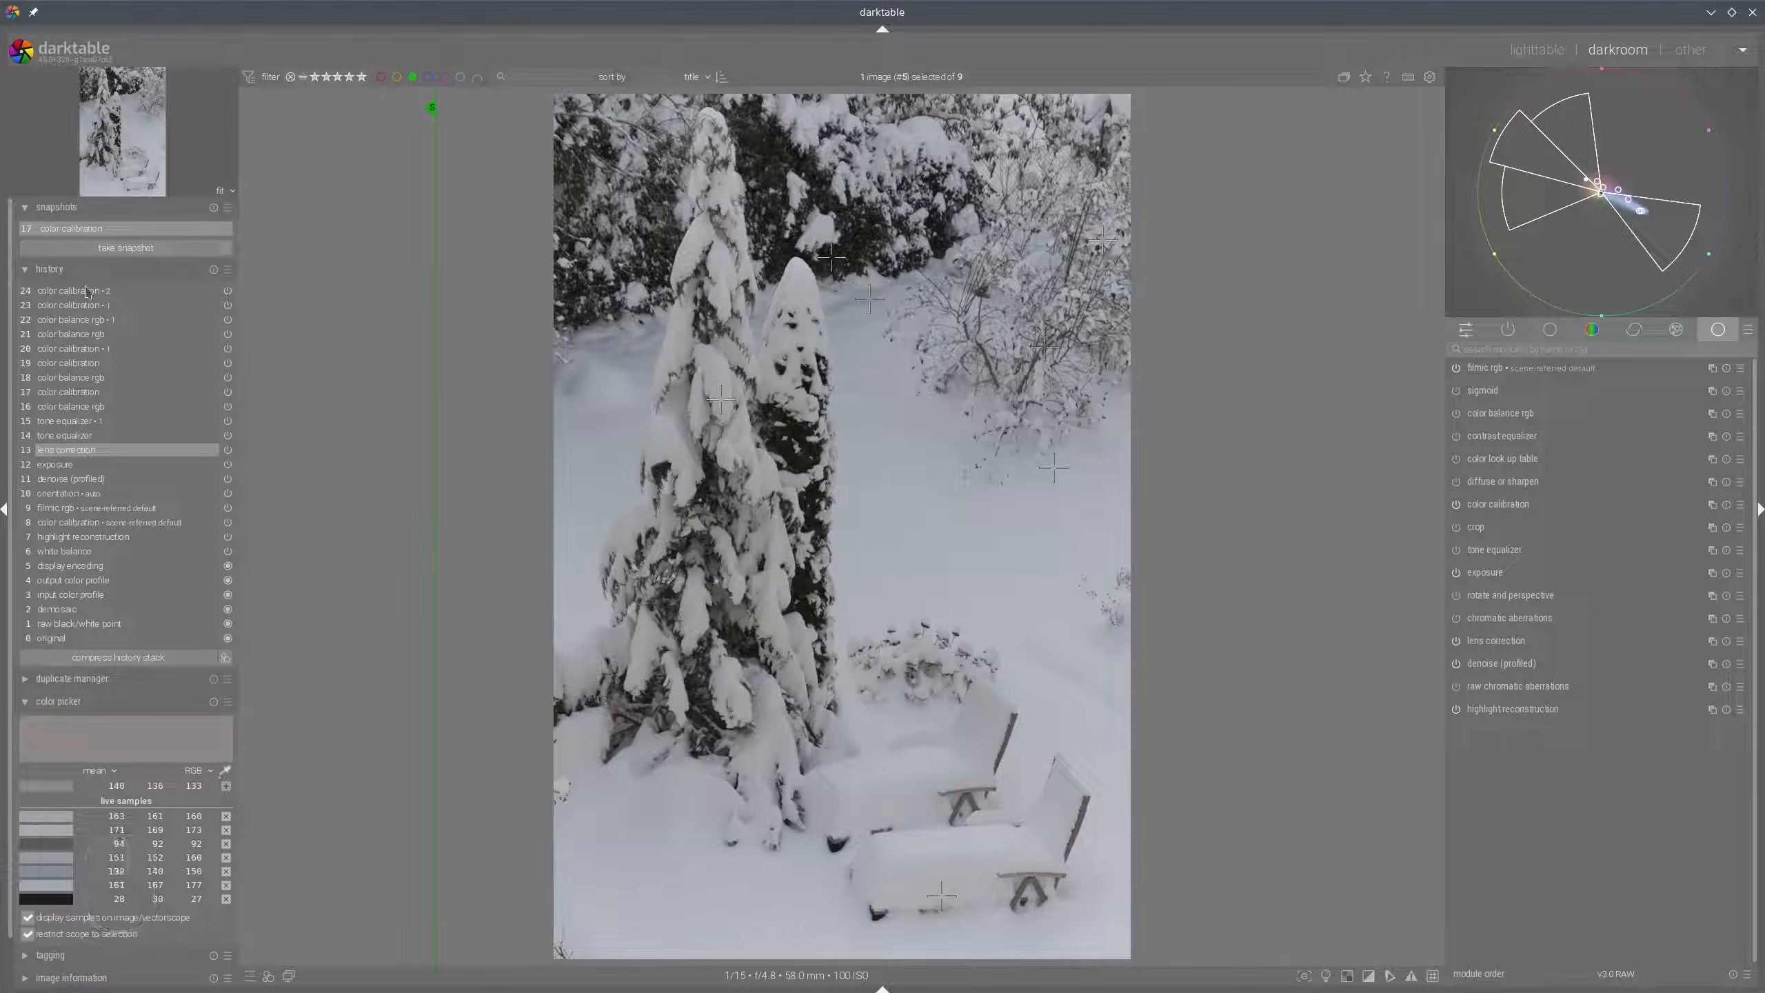
pyautogui.click(121, 249)
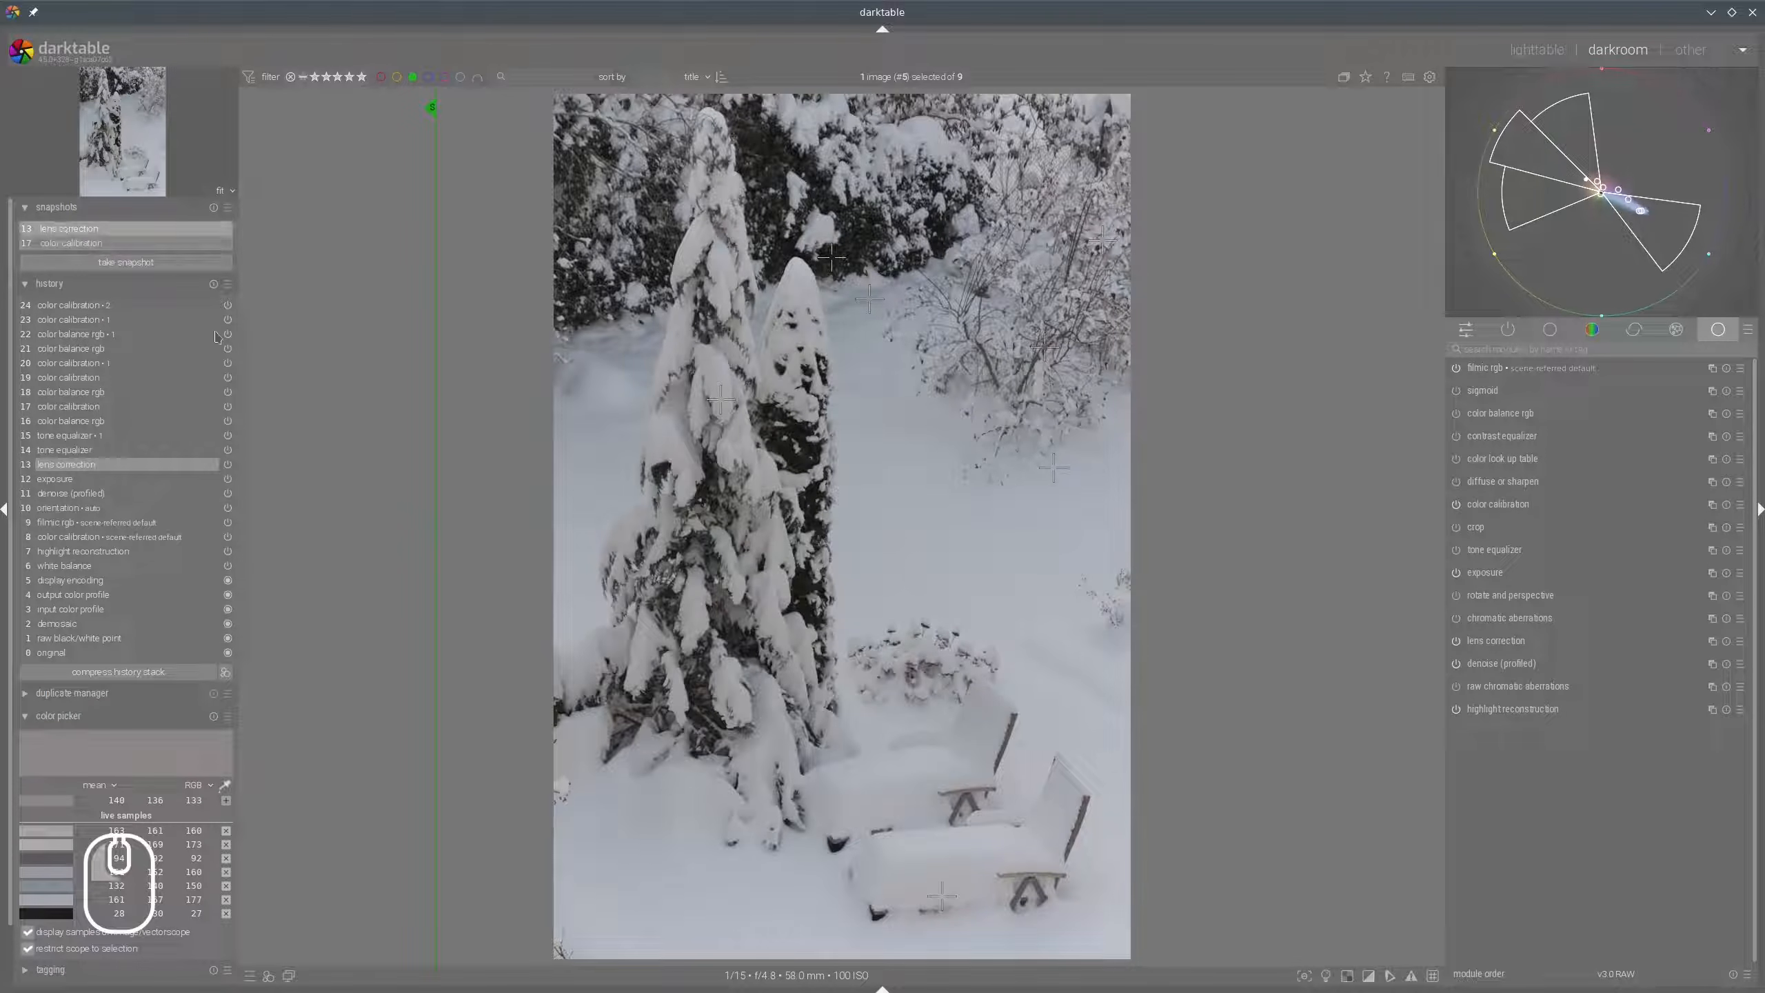
# Restore history state 24 and compare the graded photo with the lens correction snapshot by sweeping the split line across it.
pyautogui.click(100, 309)
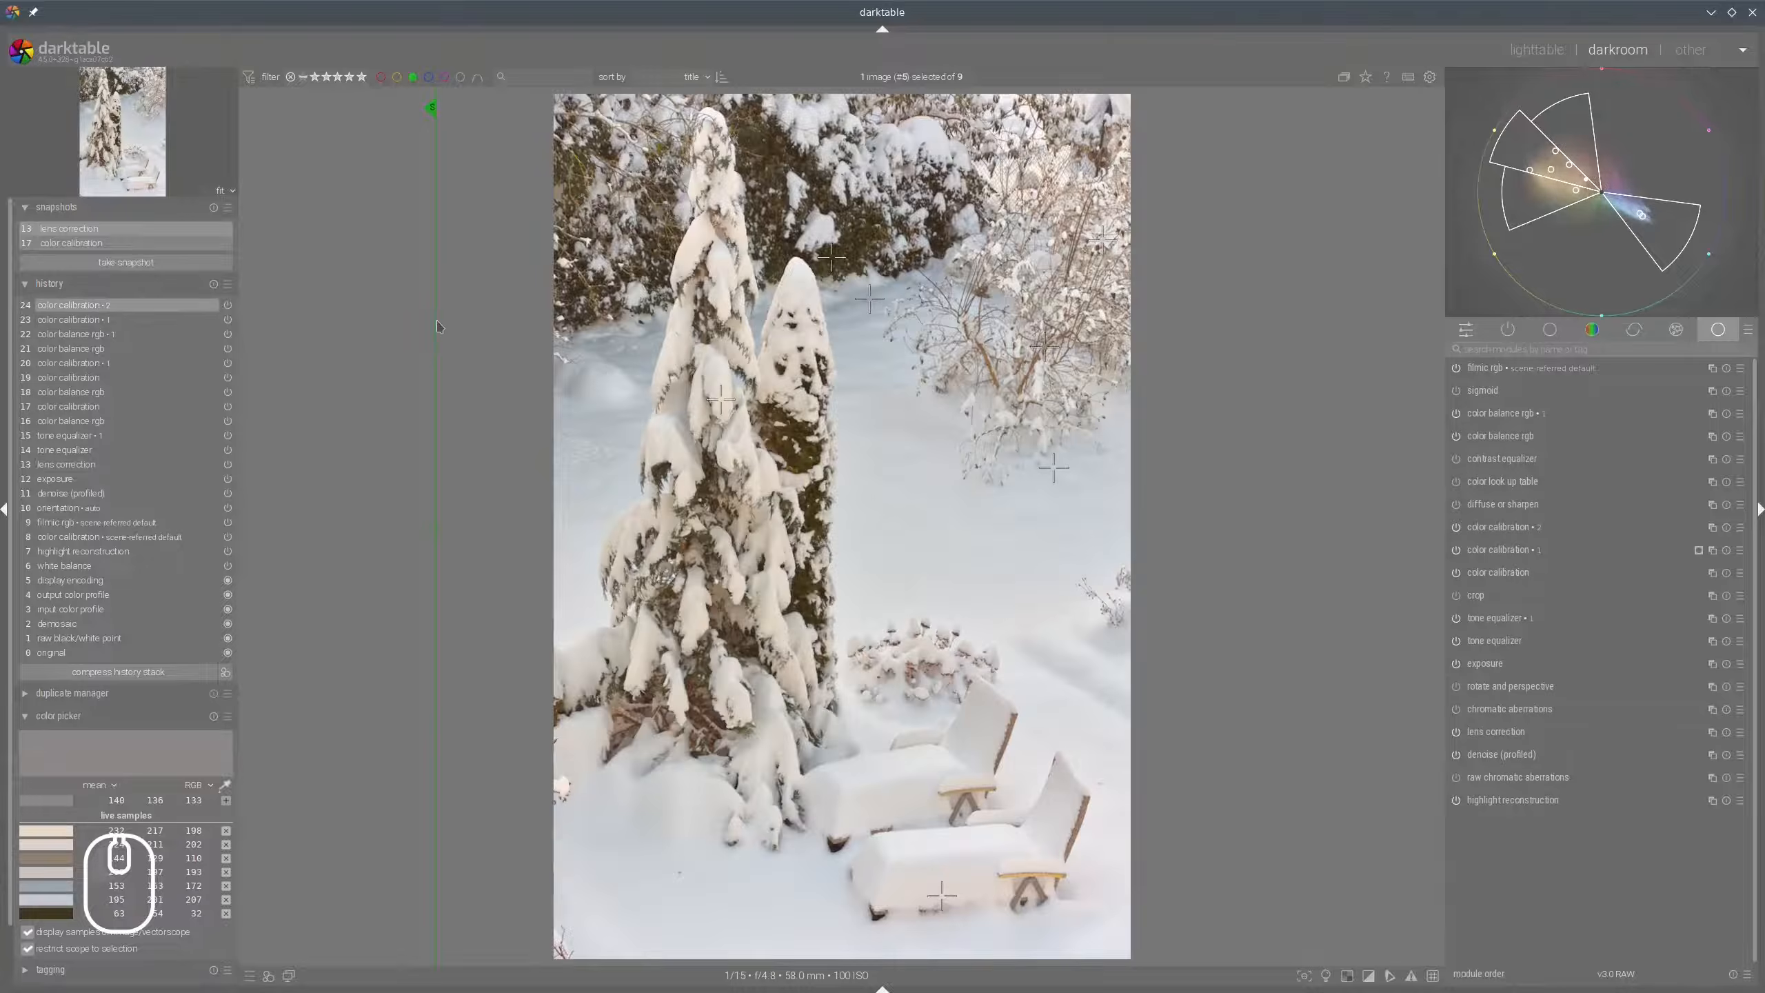
pyautogui.moveTo(436, 424); pyautogui.dragTo(1255, 457)
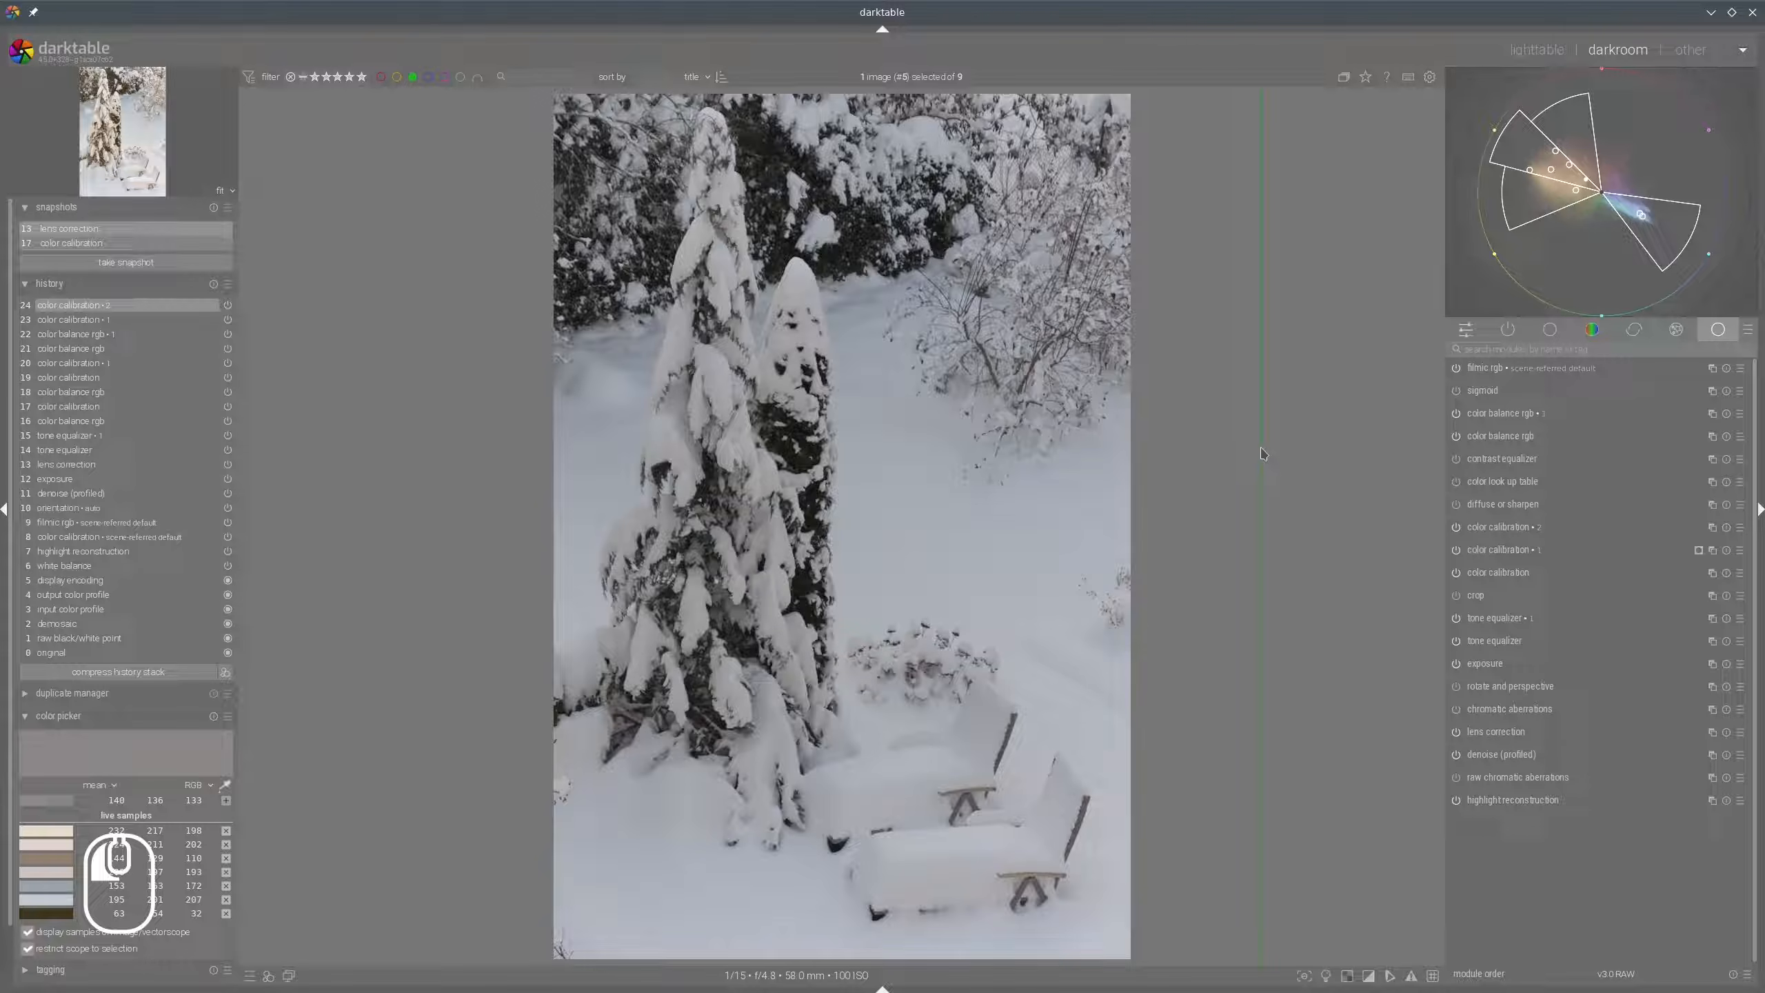
pyautogui.moveTo(1263, 453); pyautogui.dragTo(484, 347)
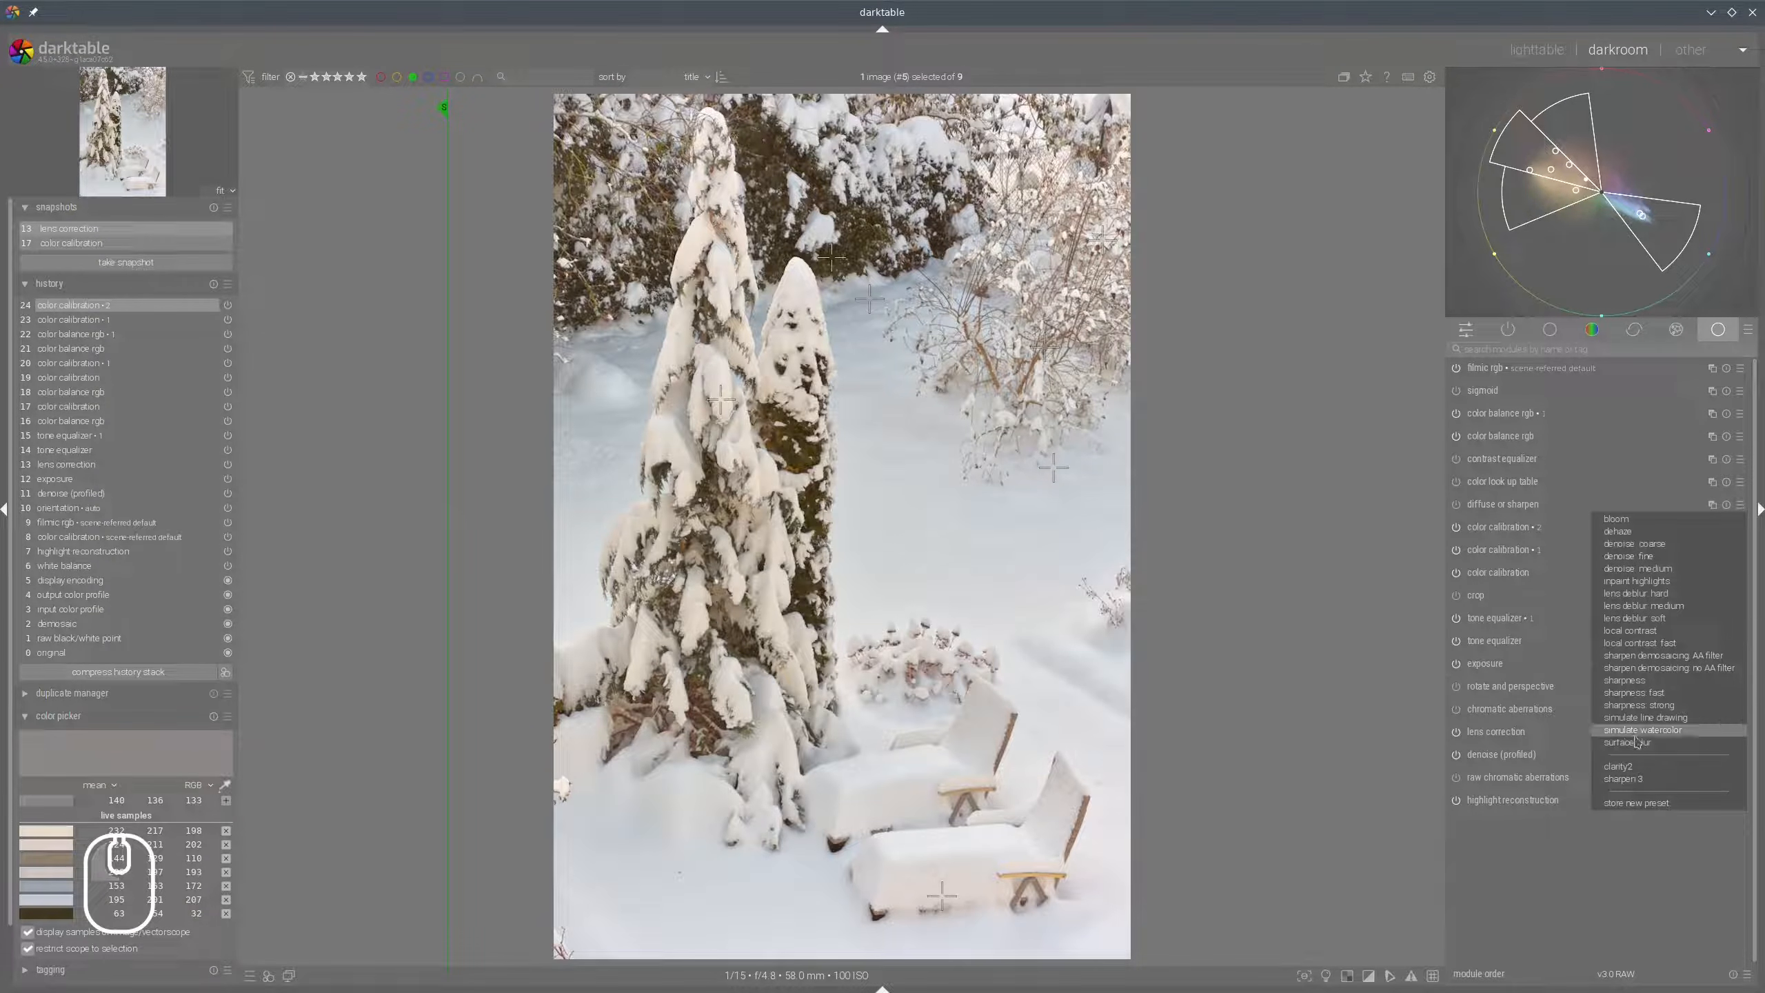
# Apply the clarity2 preset of diffuse or sharpen, check its parameters and collapse the module.
pyautogui.click(1619, 766)
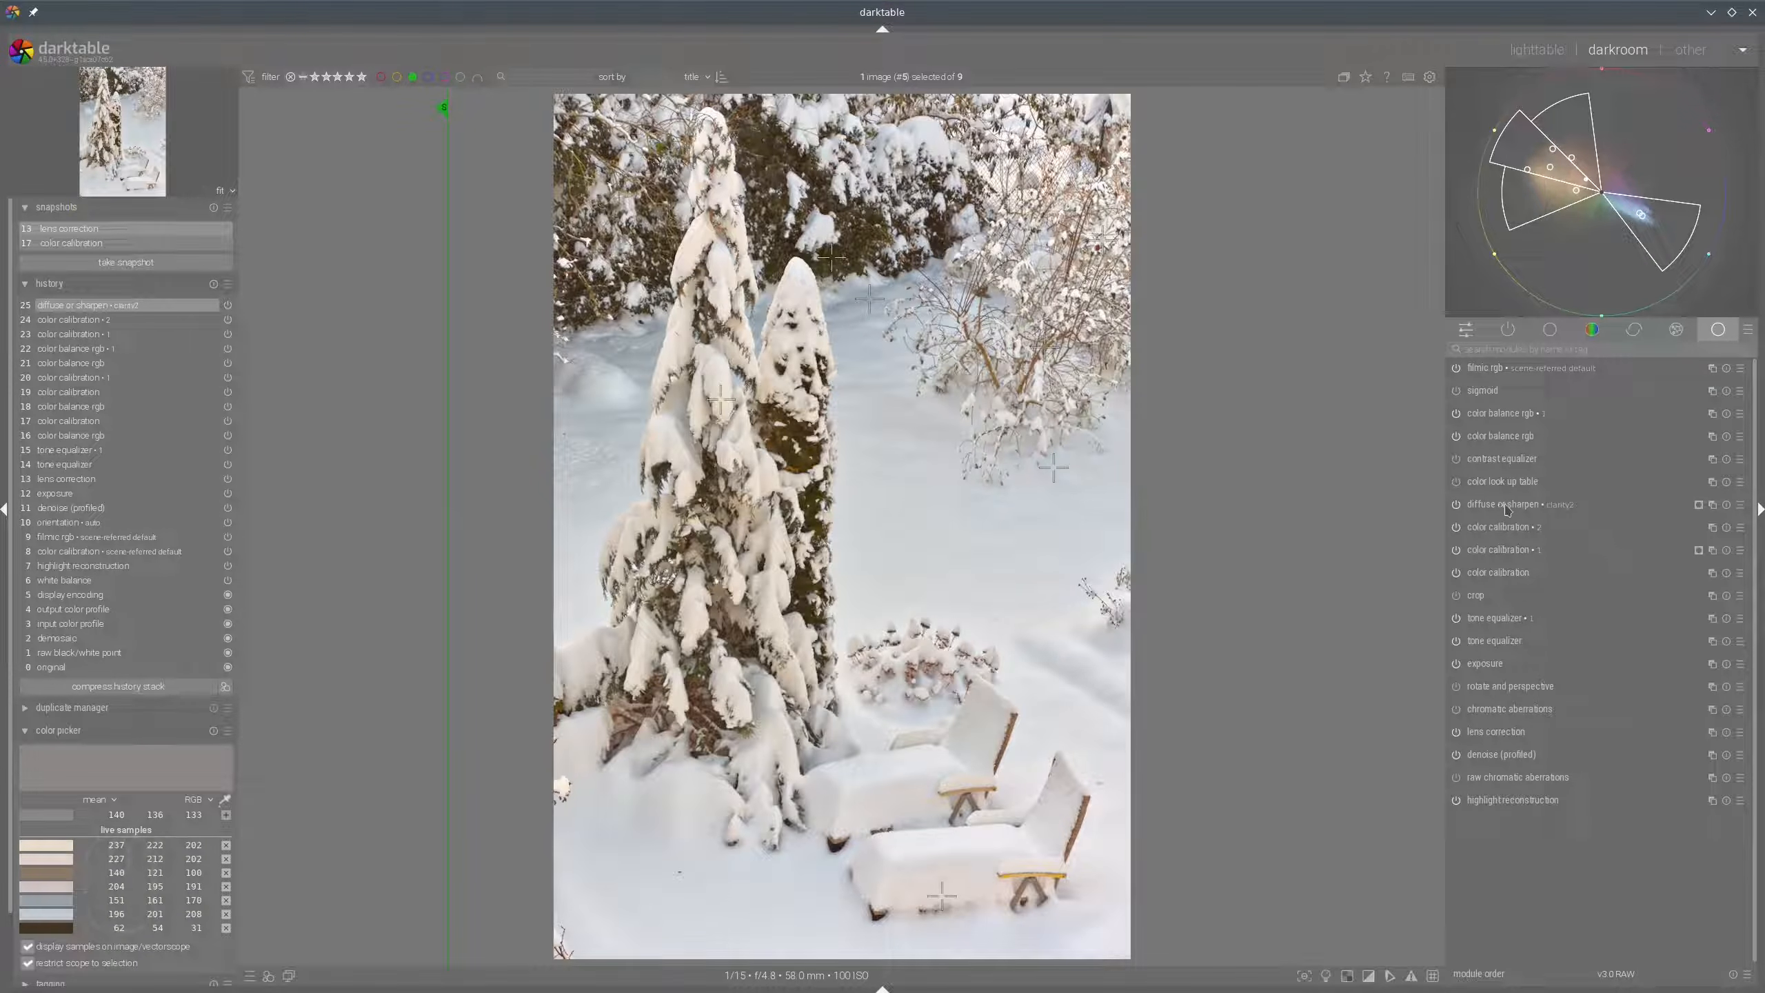
pyautogui.click(1541, 511)
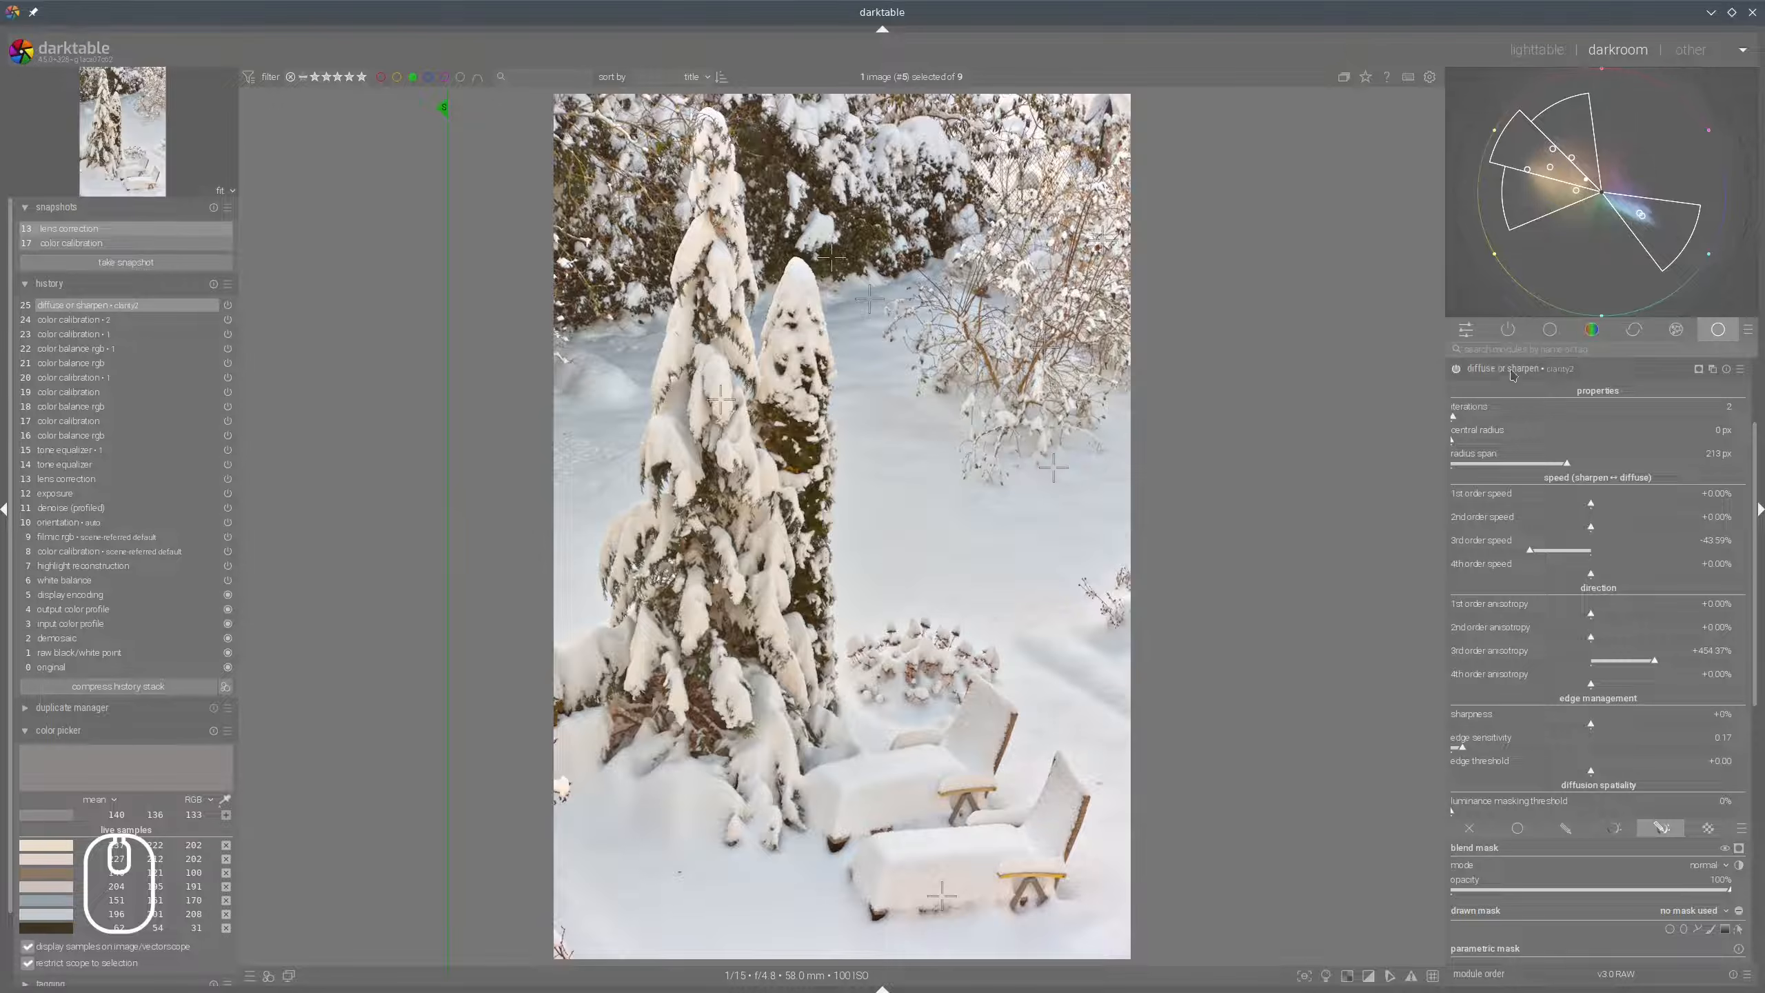
pyautogui.click(1513, 376)
pyautogui.moveTo(448, 417); pyautogui.dragTo(434, 349)
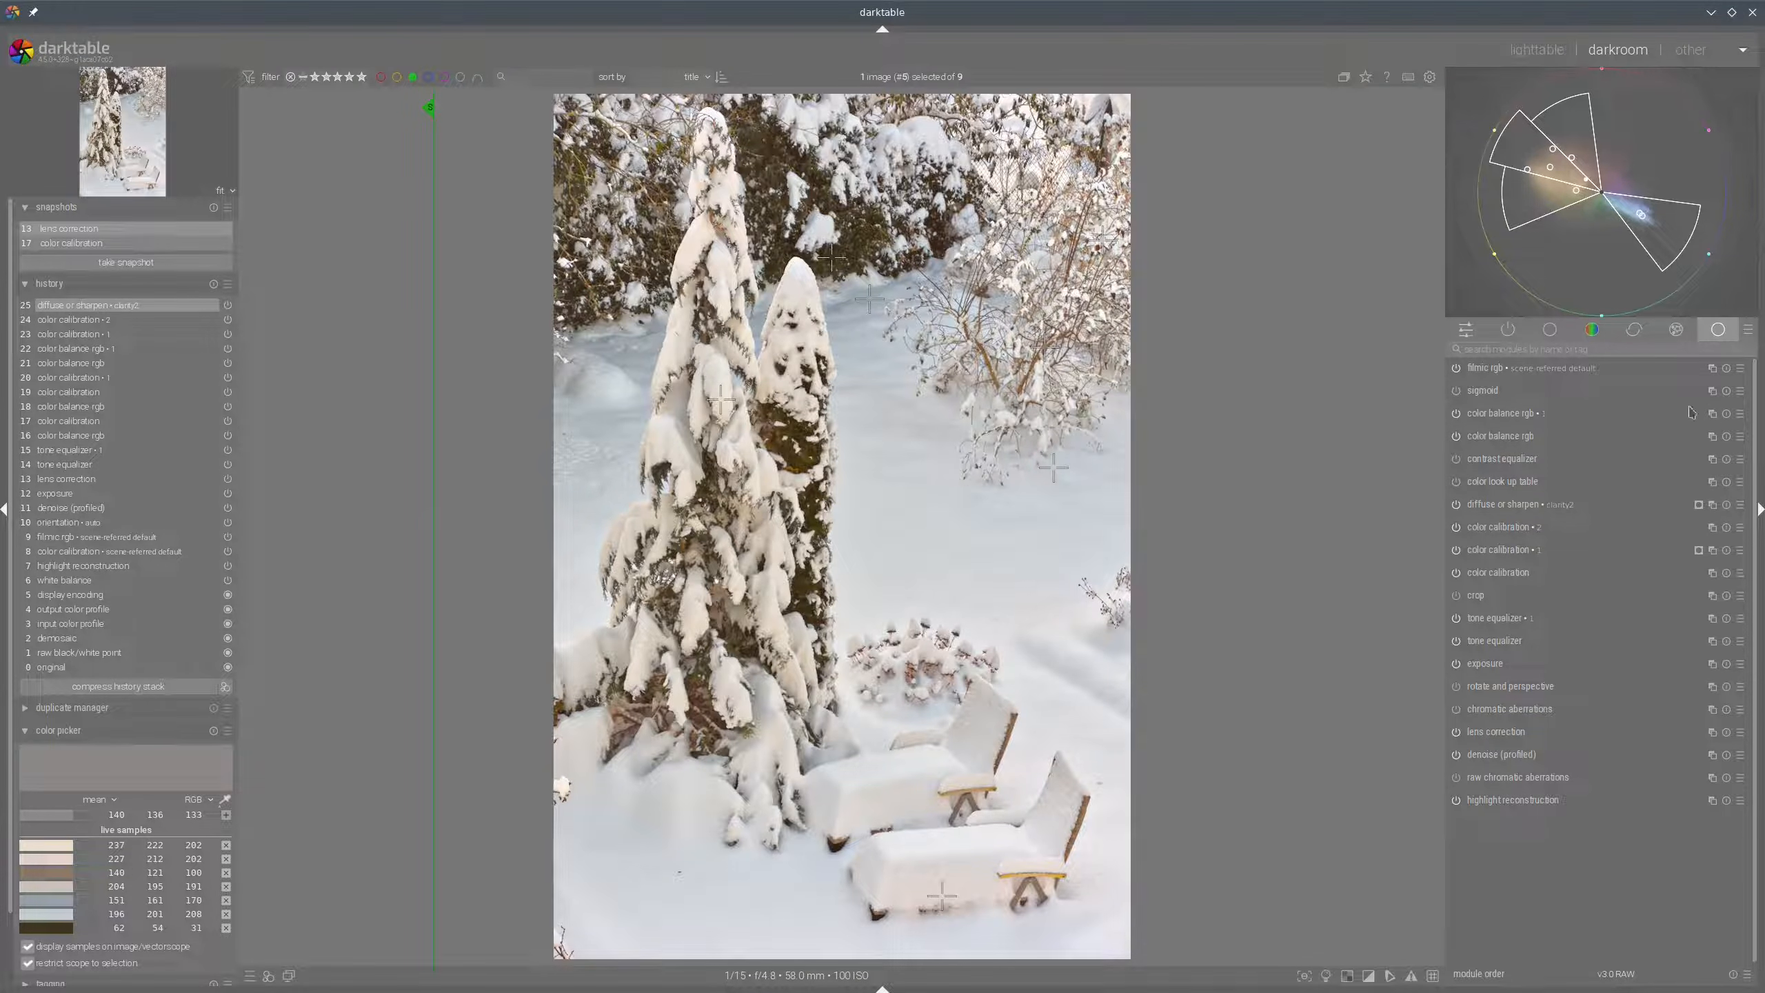
# Add a new instance above color balance rgb 1, set its hue shift to +2.21° and collapse it.
pyautogui.click(1712, 413)
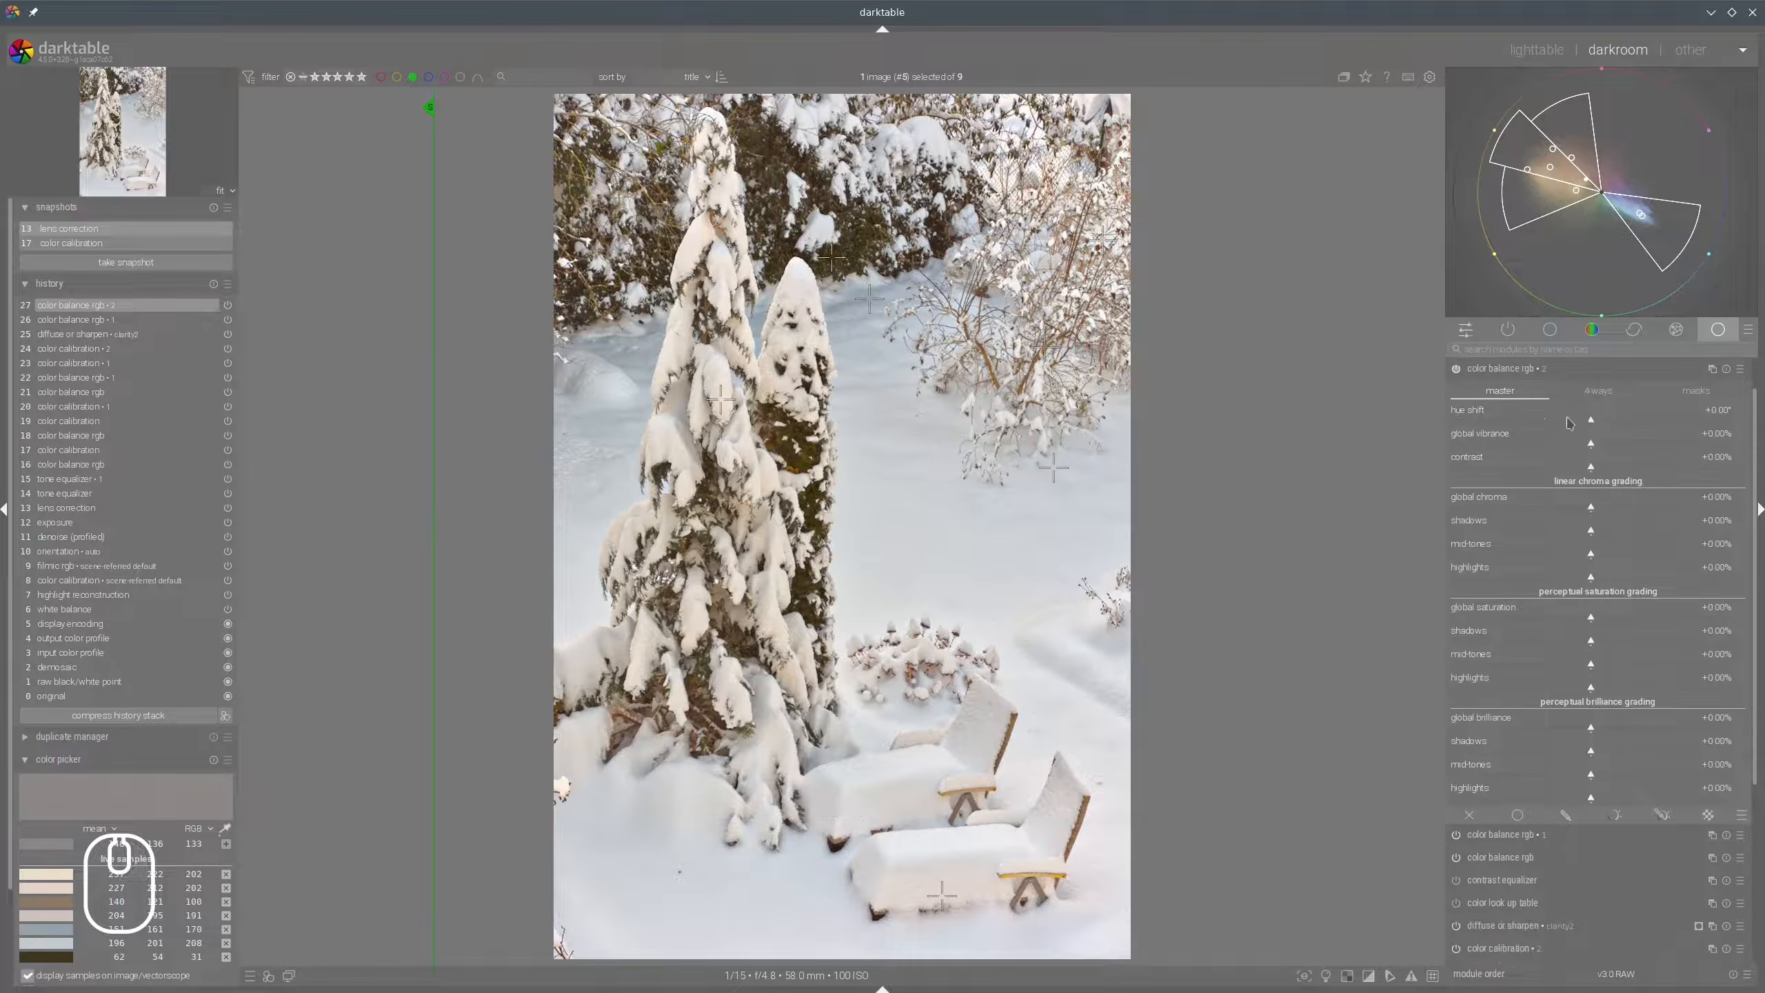
pyautogui.moveTo(1568, 422); pyautogui.dragTo(1600, 426)
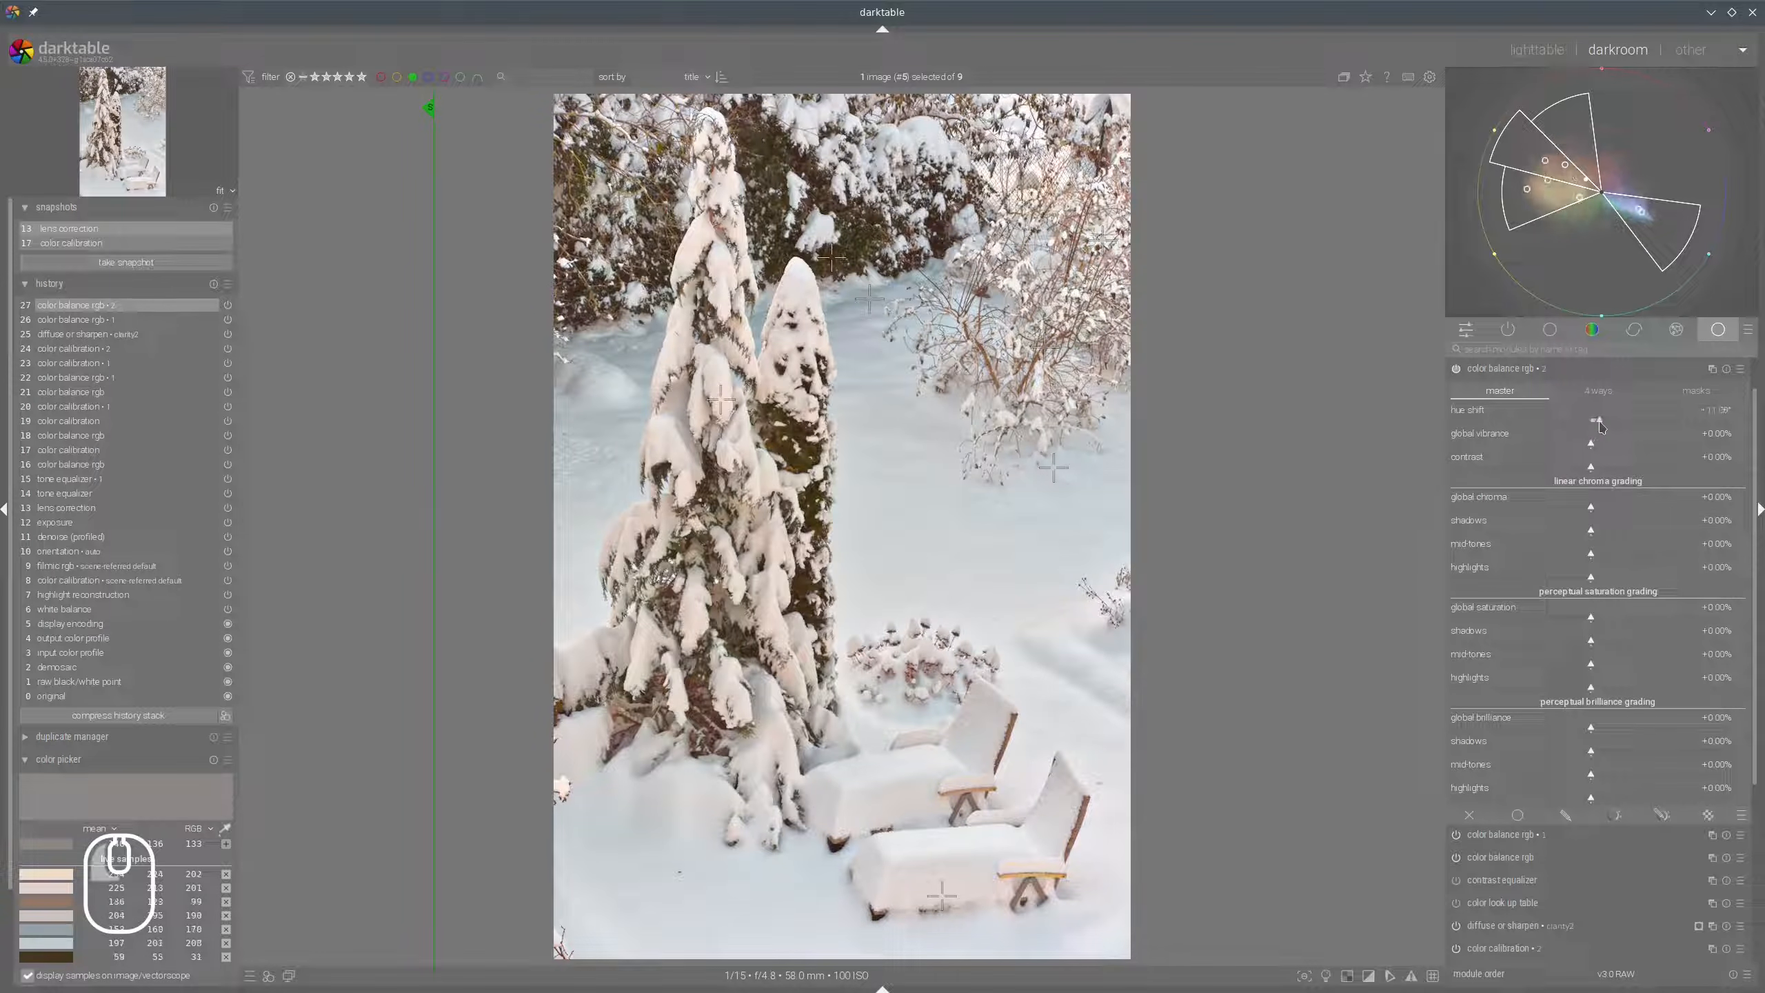
pyautogui.click(1592, 422)
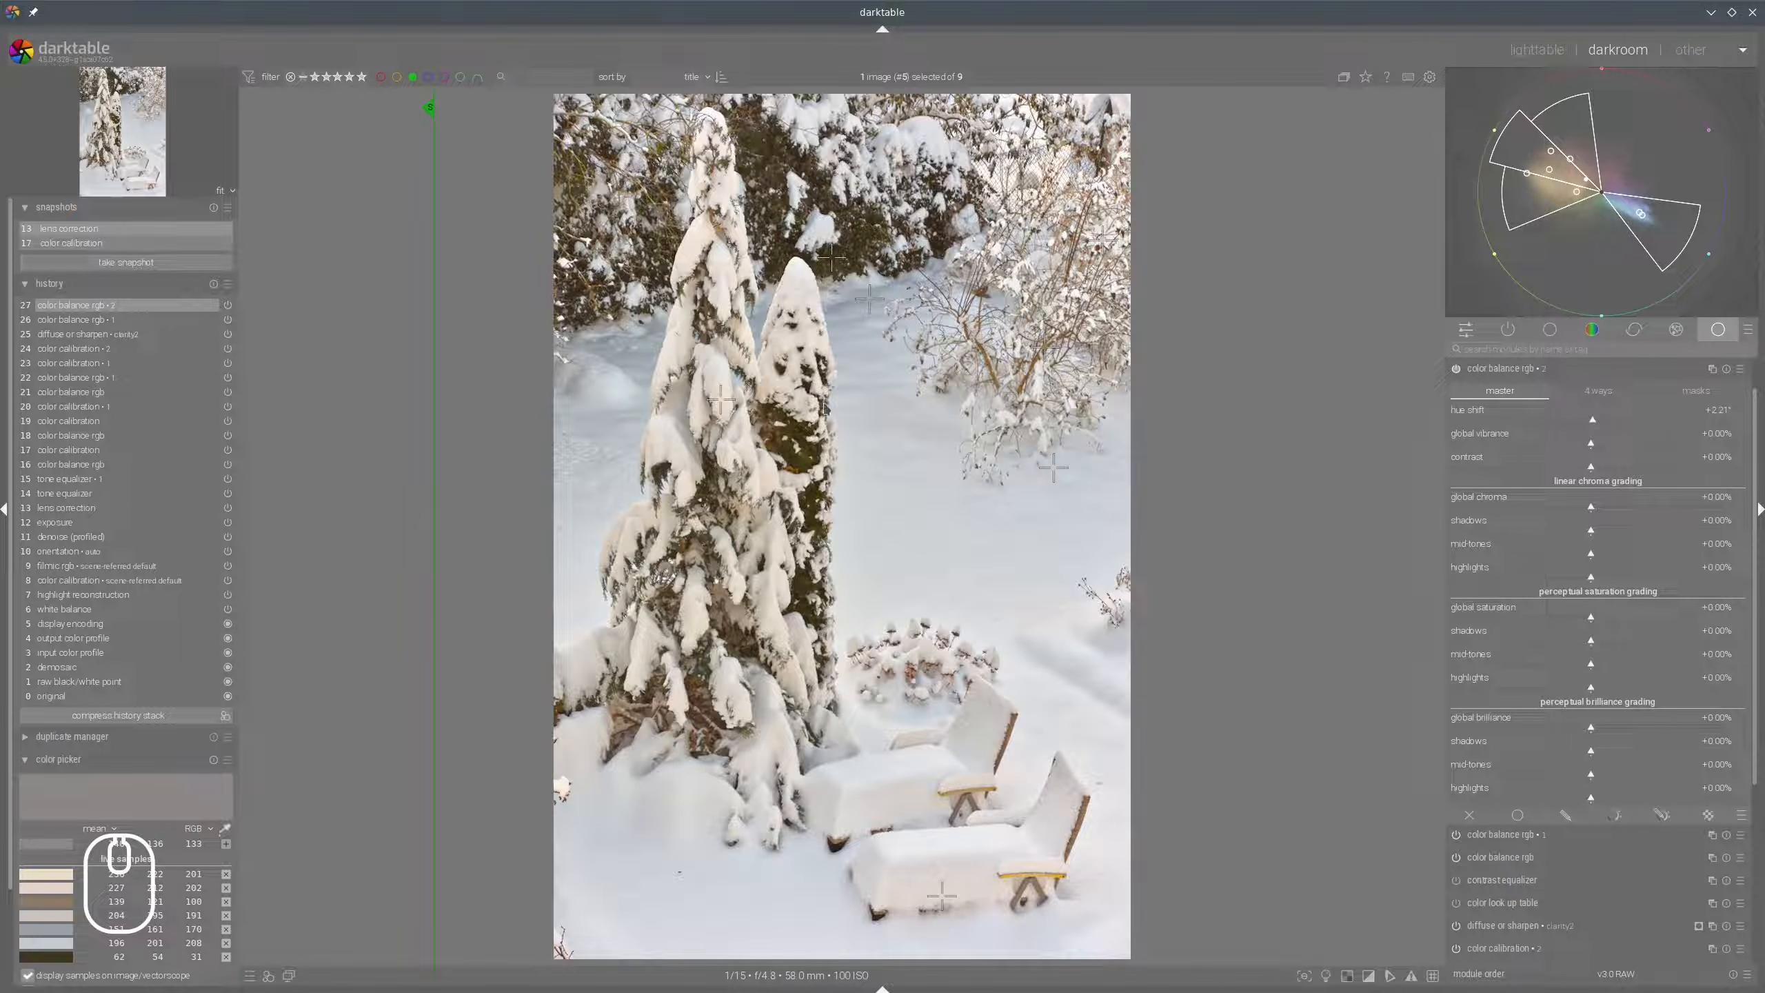
pyautogui.click(1505, 368)
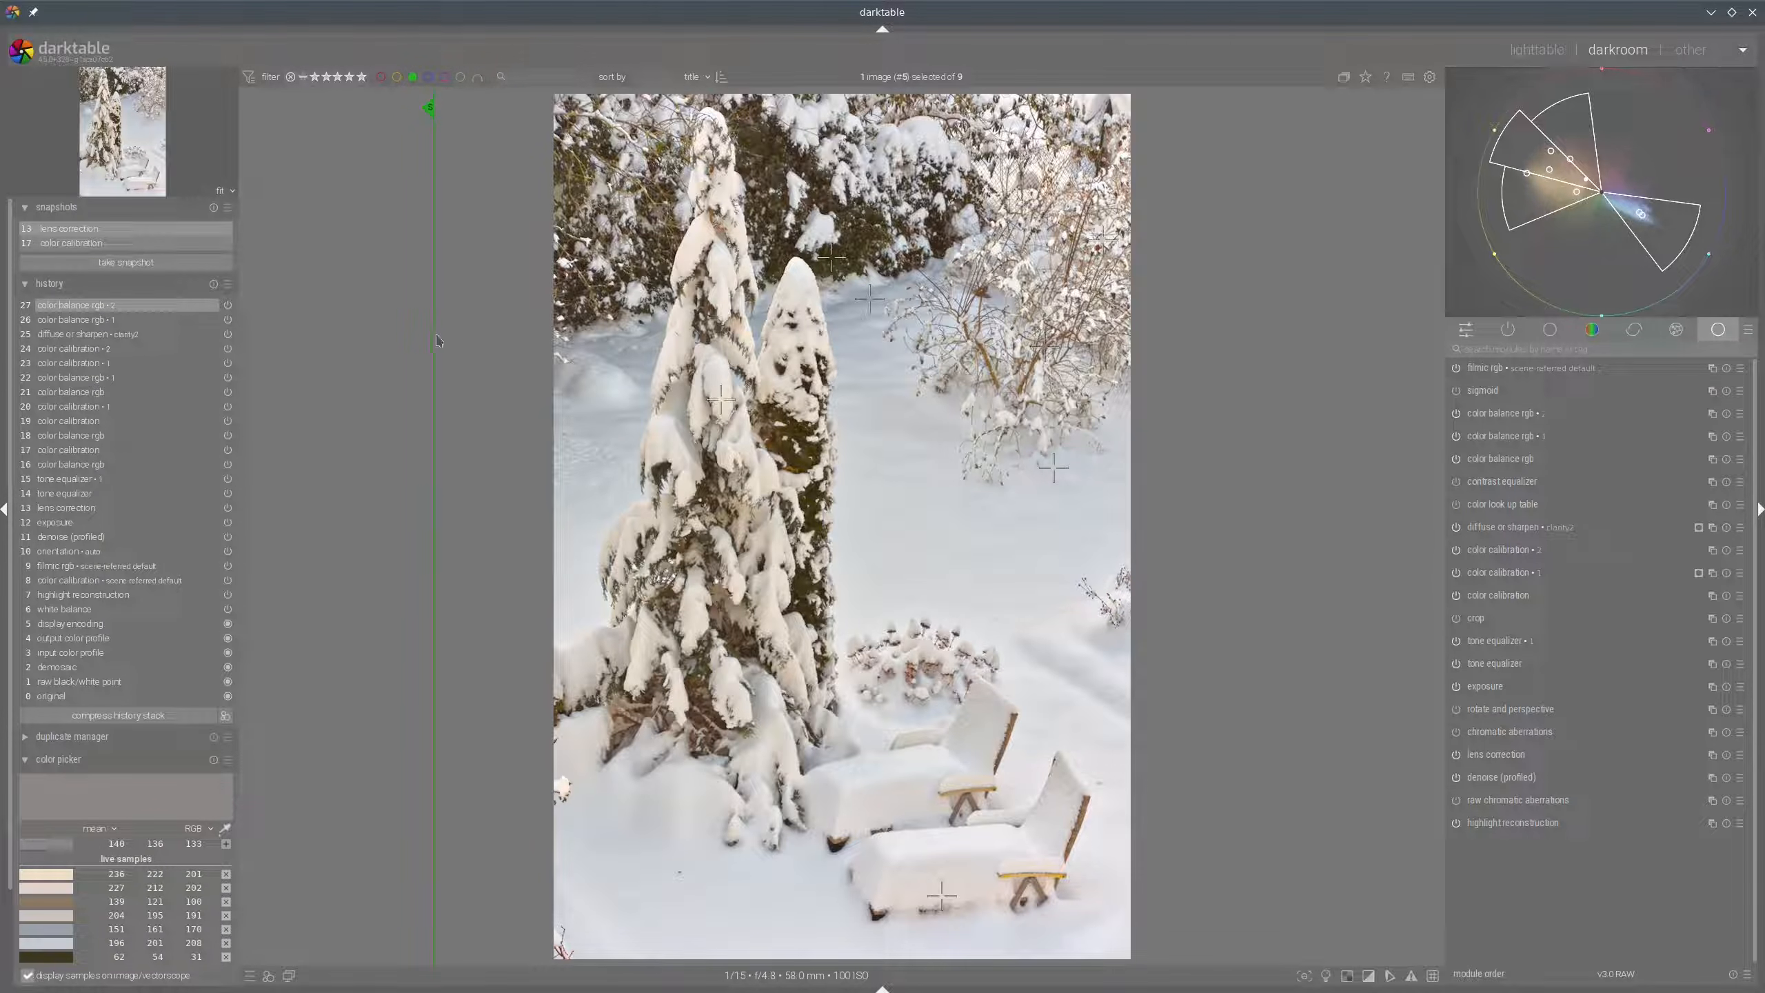
pyautogui.moveTo(437, 340)
pyautogui.mouseDown()
pyautogui.moveTo(1270, 446)
pyautogui.moveTo(405, 355)
pyautogui.mouseUp()
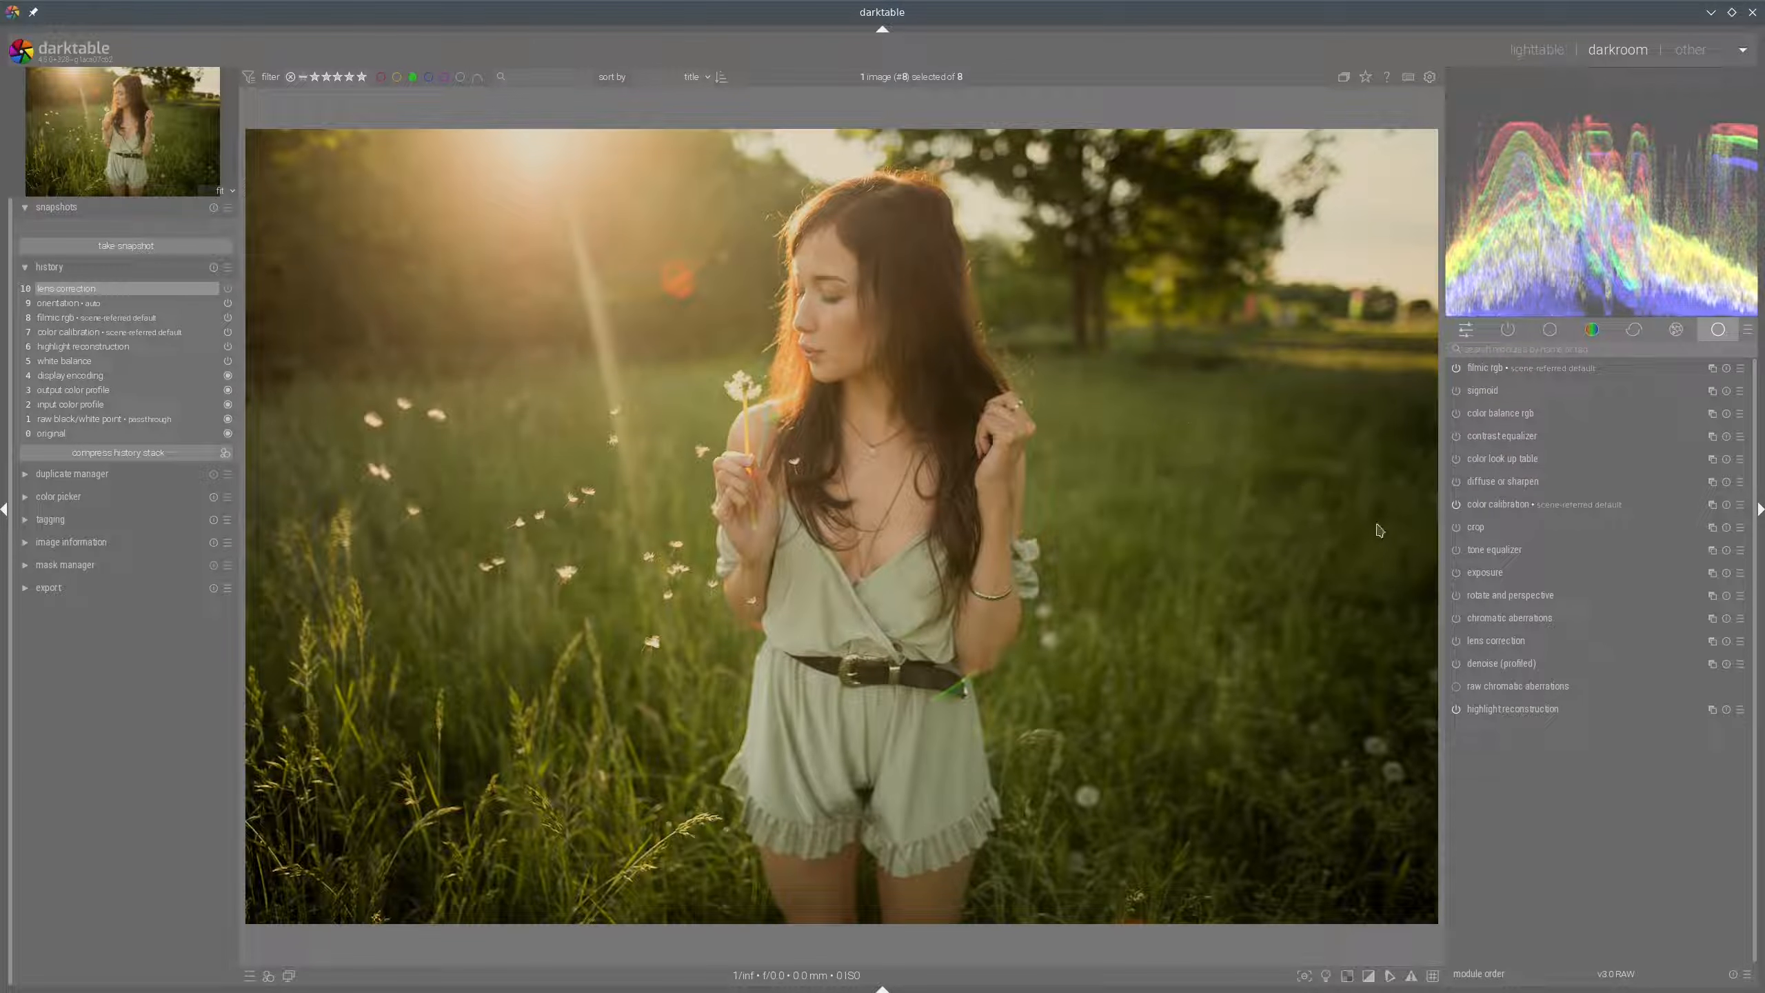
# Enable denoise (profiled) on the portrait of the woman in the meadow and collapse the module.
pyautogui.click(1457, 664)
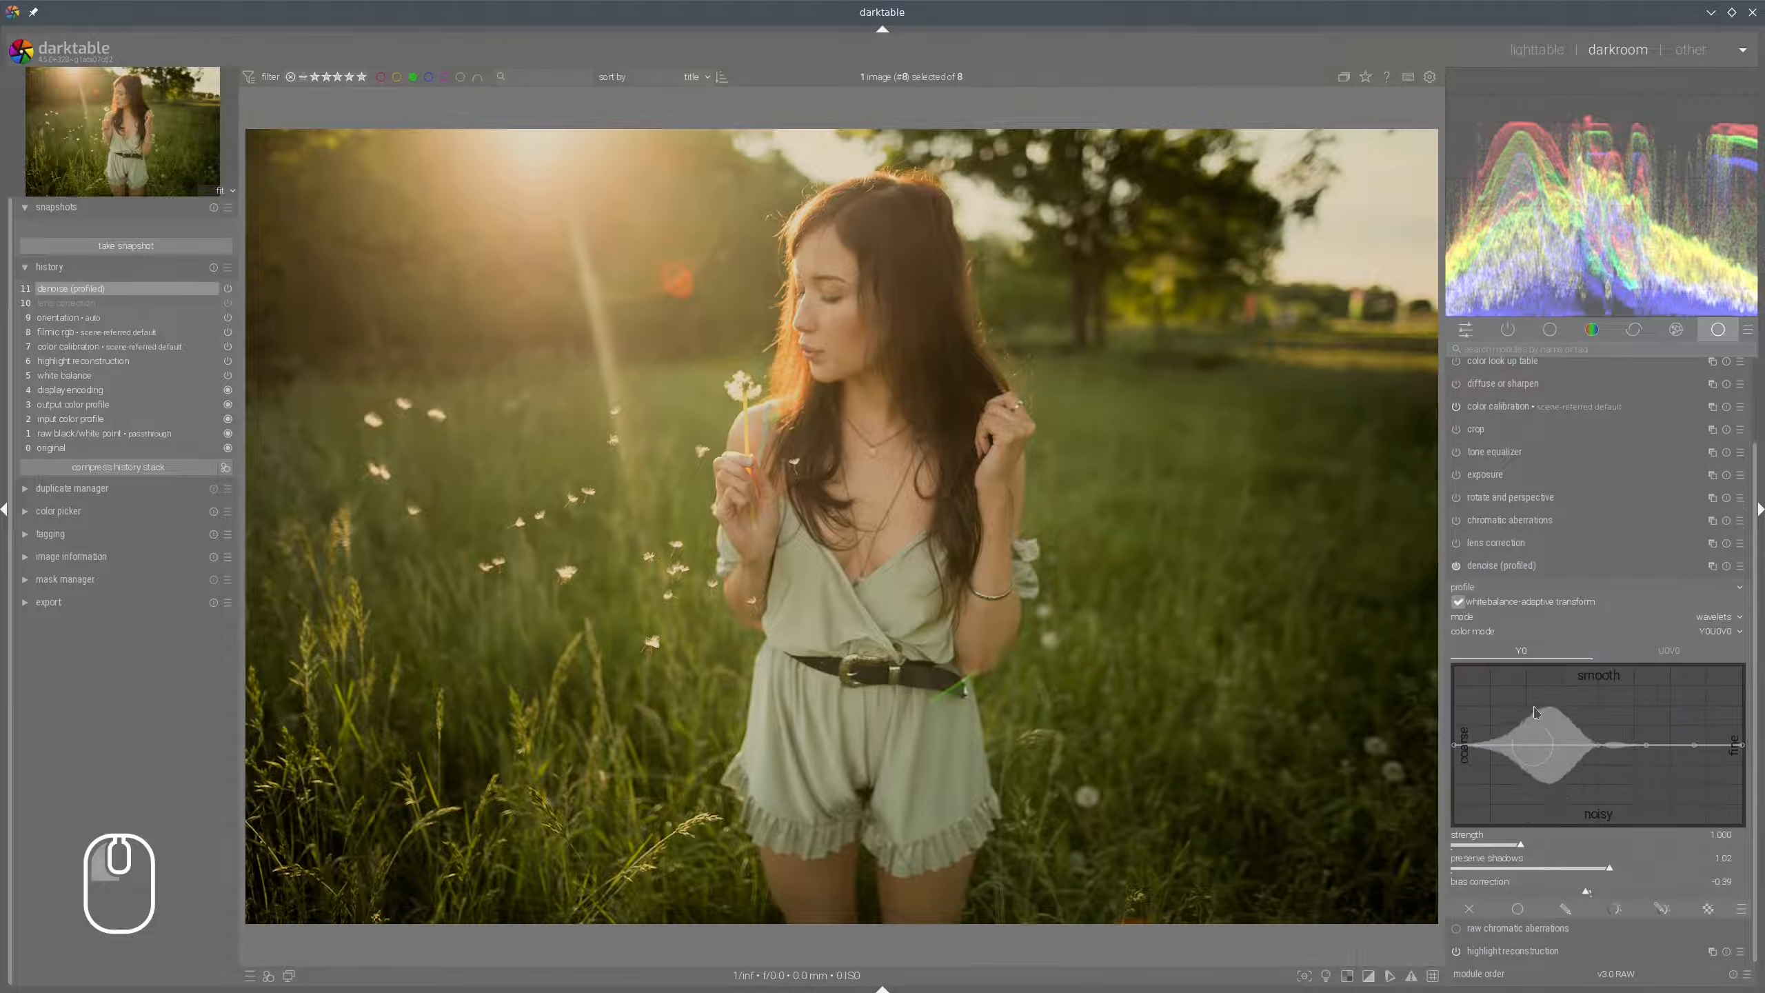
pyautogui.click(1521, 568)
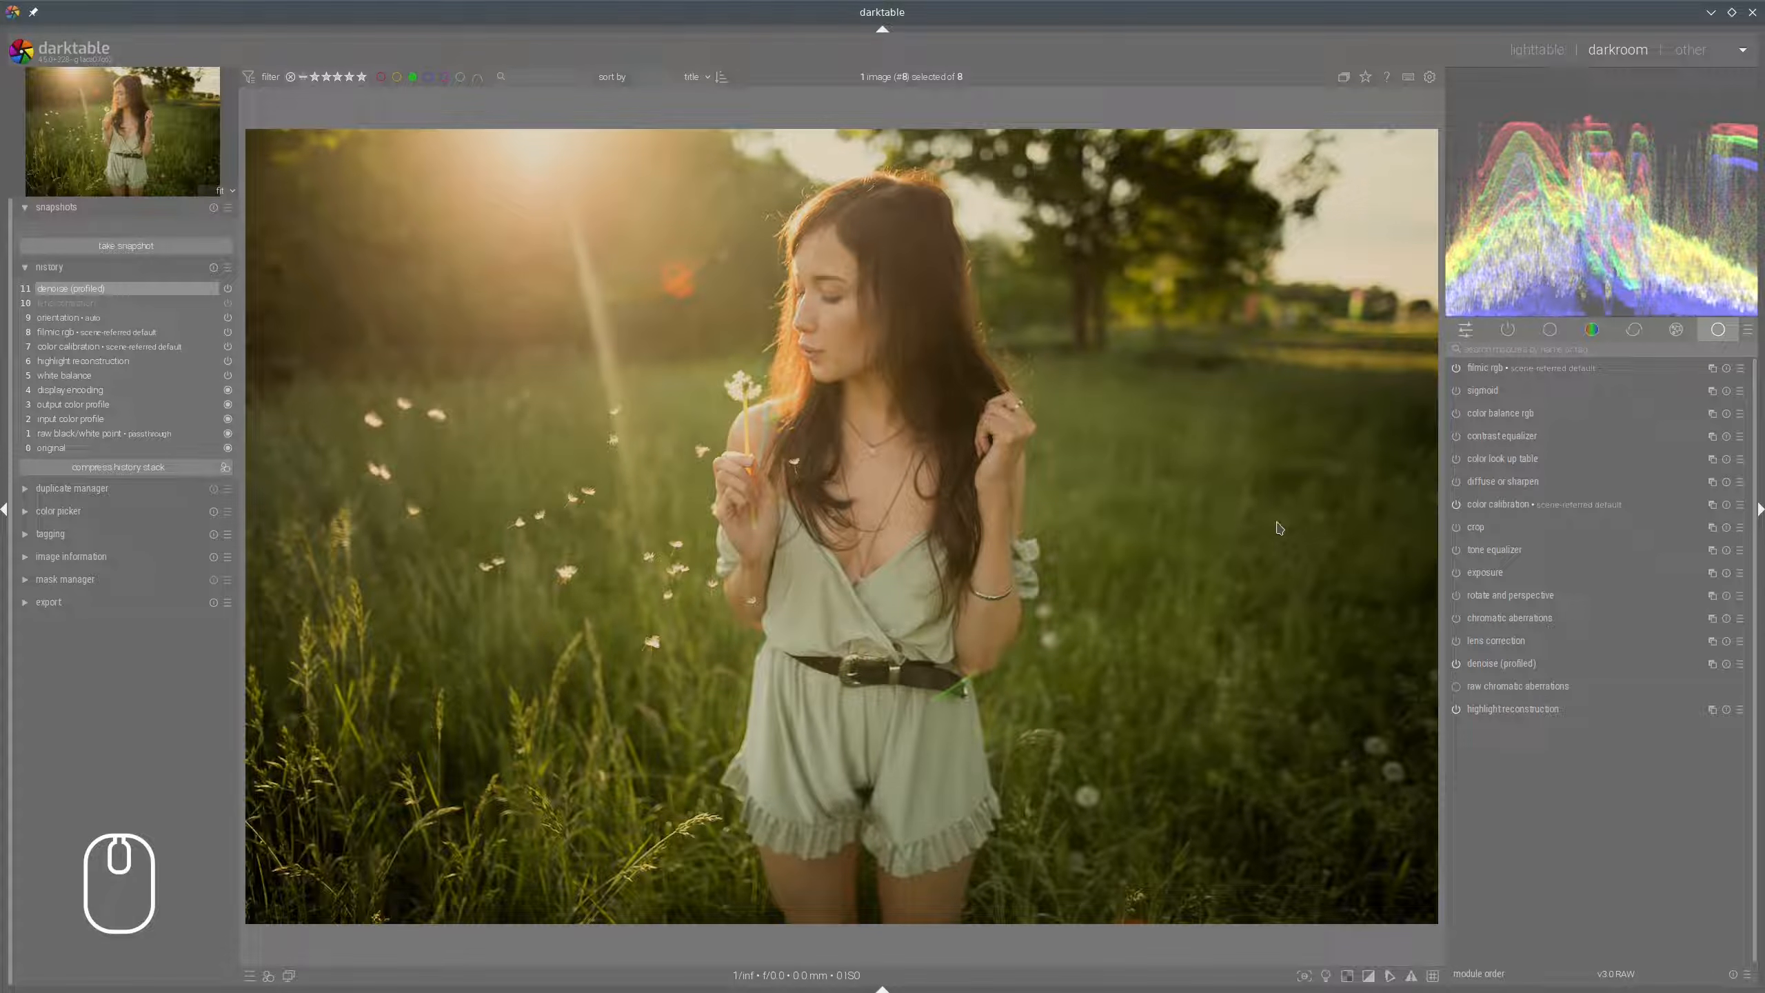
# Try lens correction on the portrait and check the image information for its camera and lens data.
pyautogui.click(1457, 640)
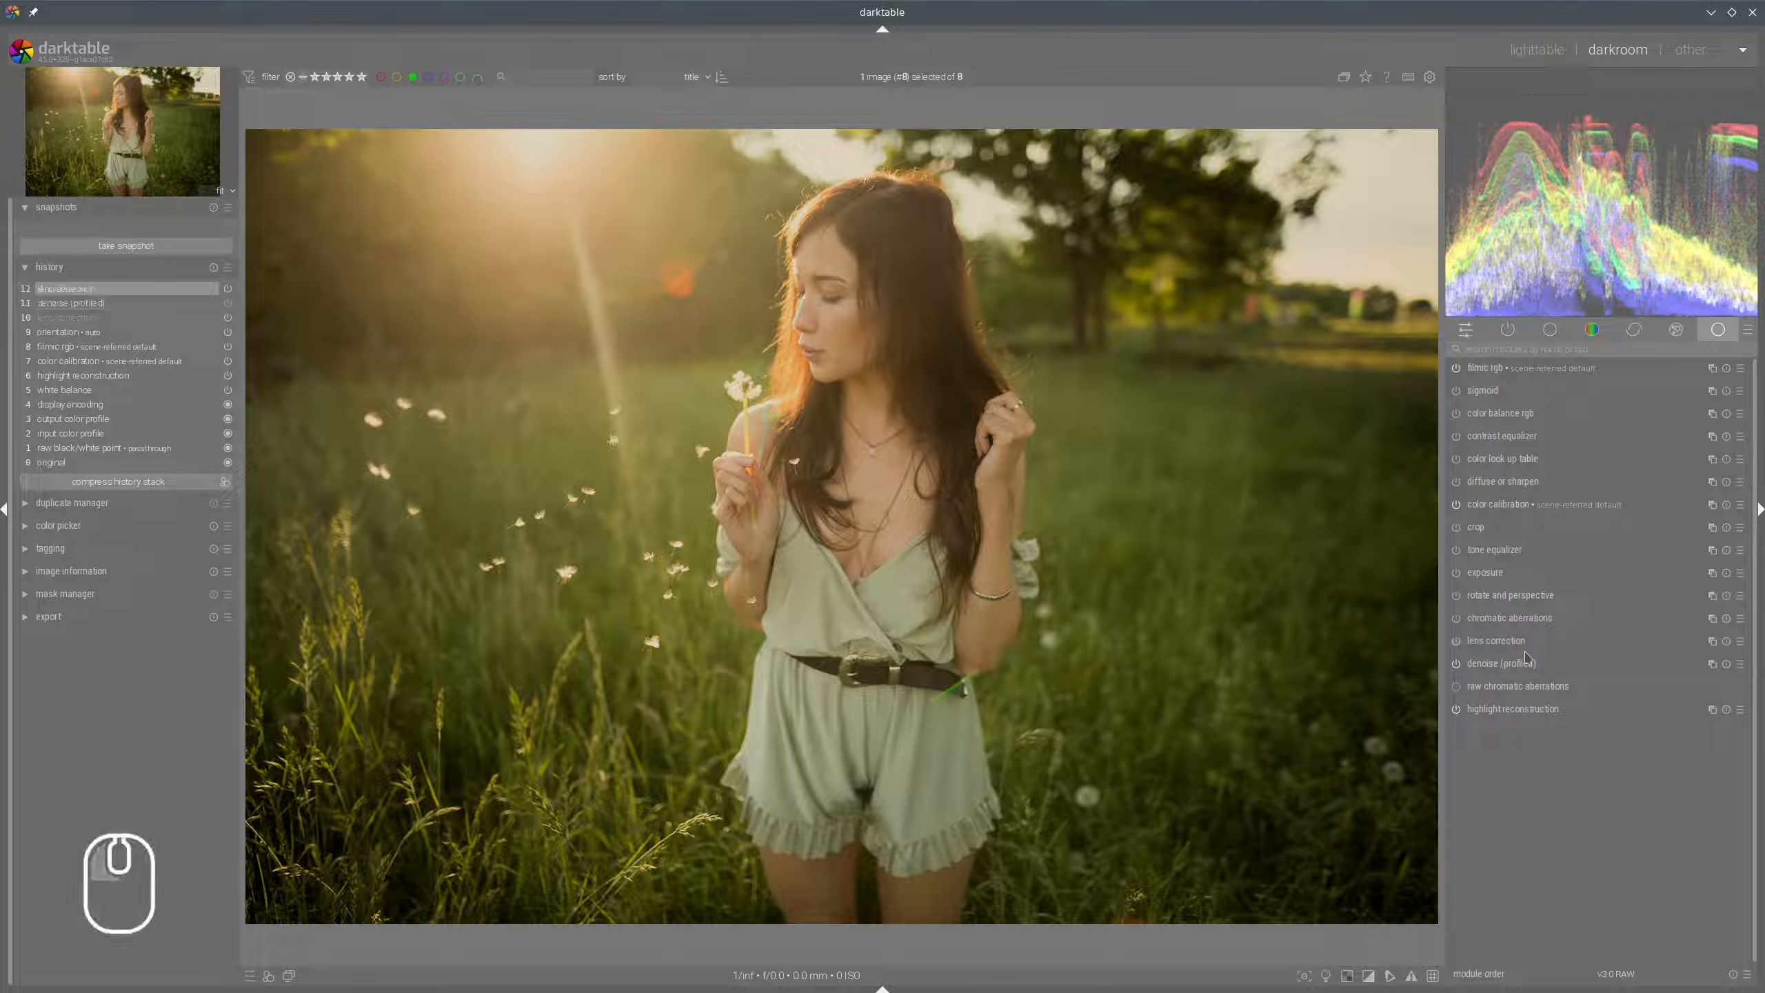
pyautogui.click(1498, 642)
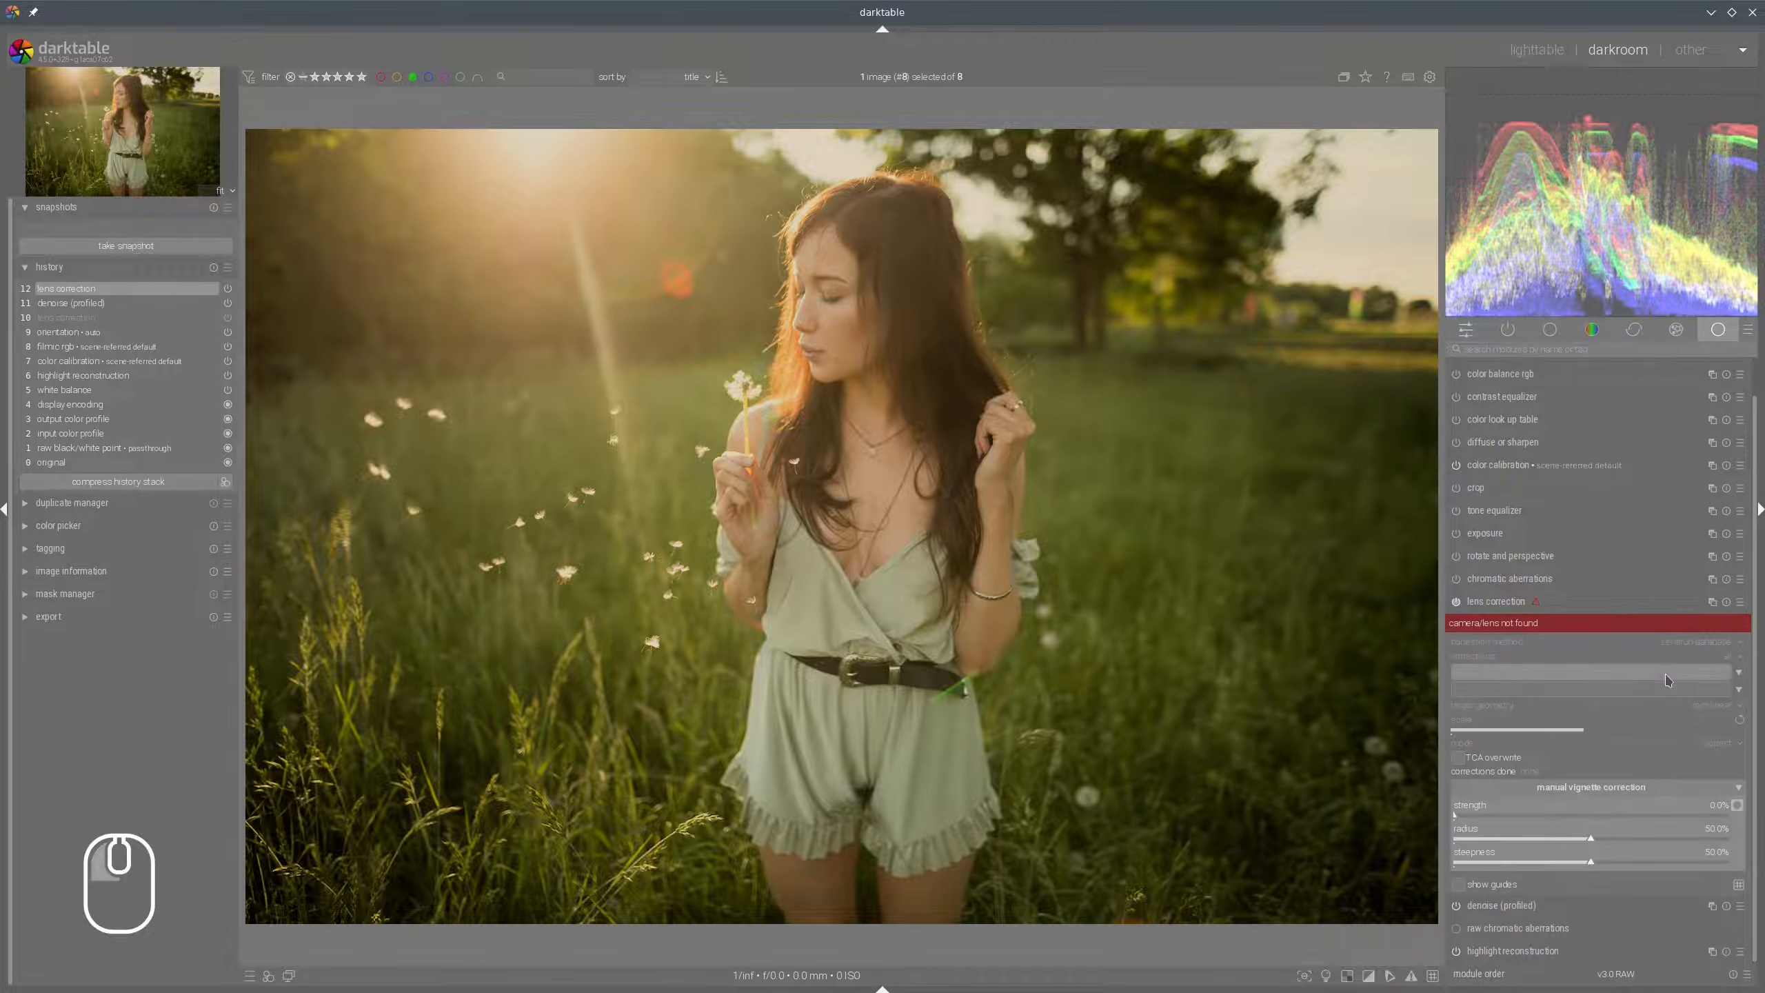
pyautogui.click(1457, 603)
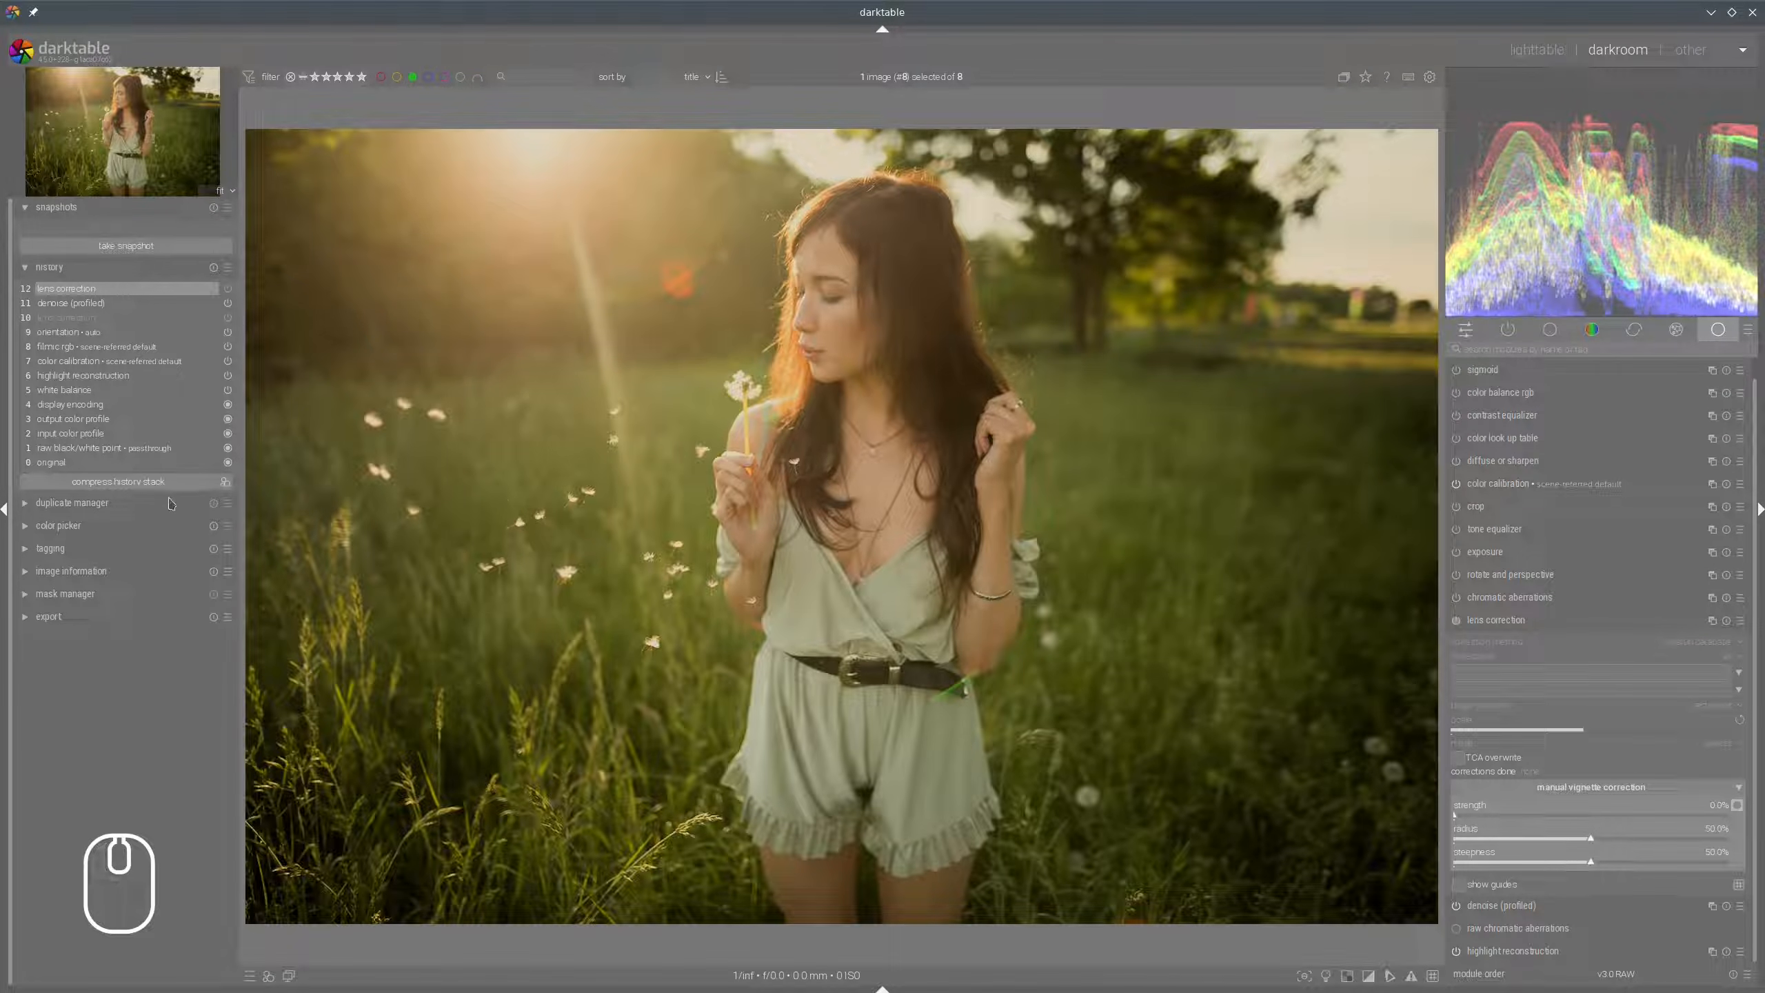
pyautogui.click(25, 572)
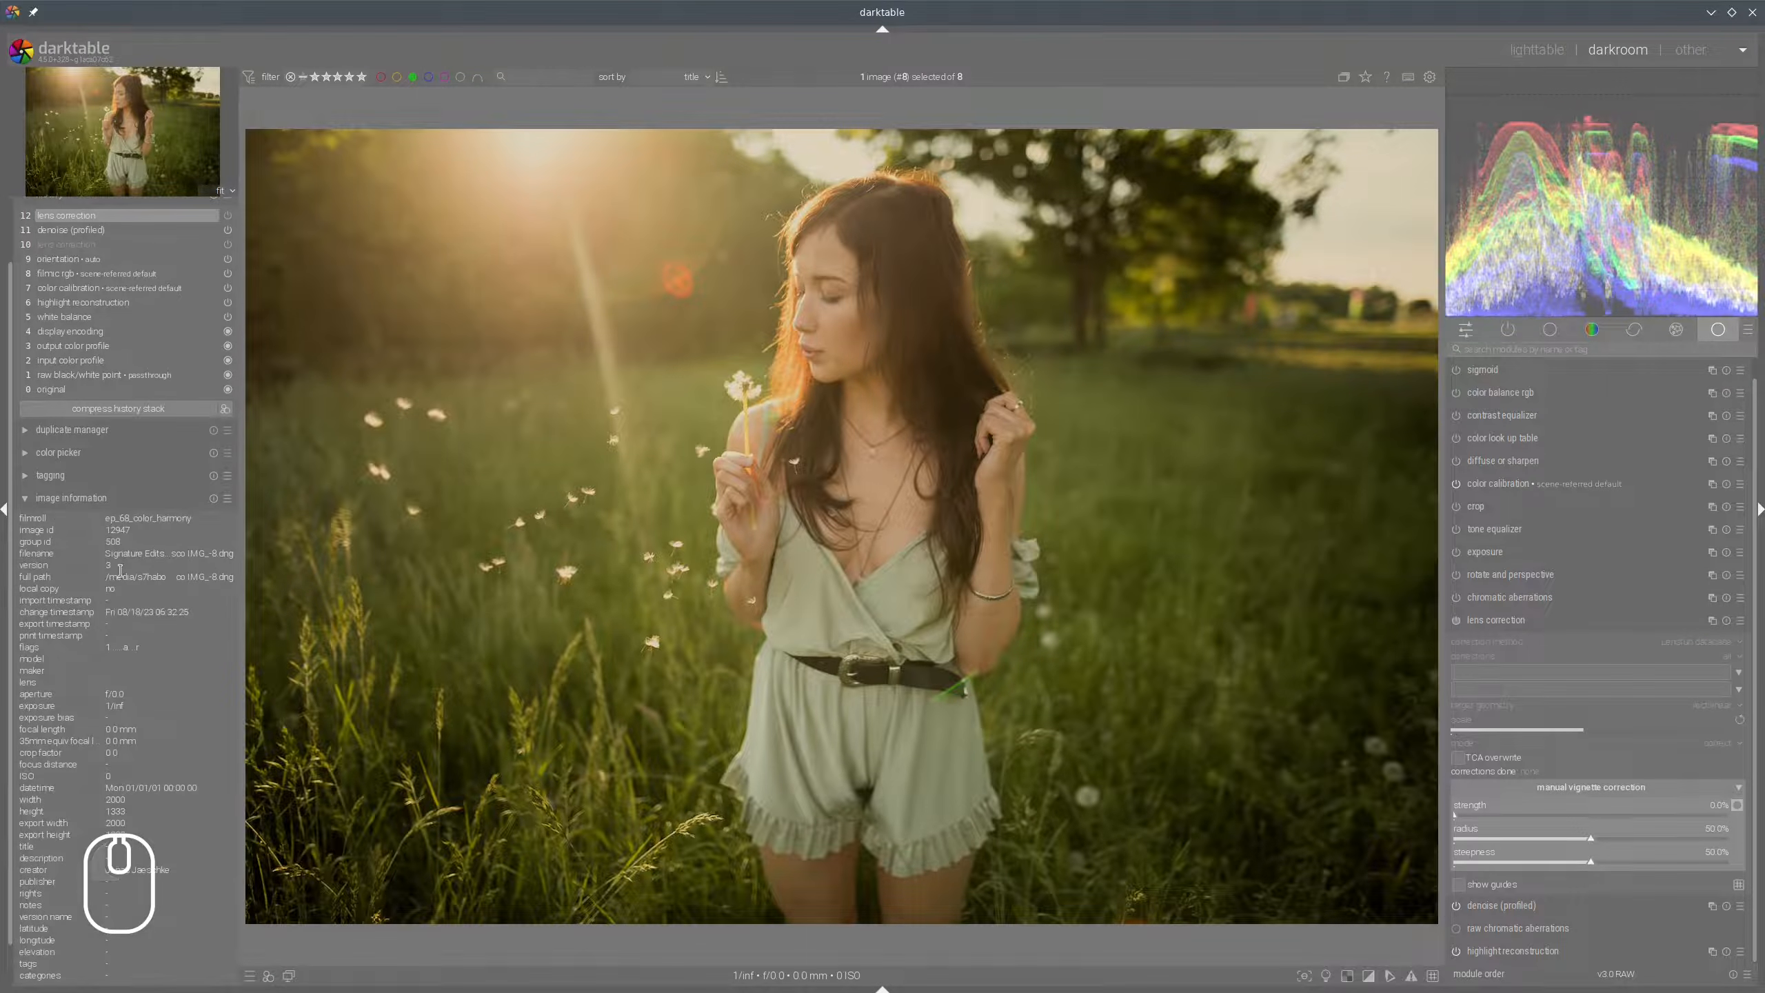
pyautogui.click(24, 498)
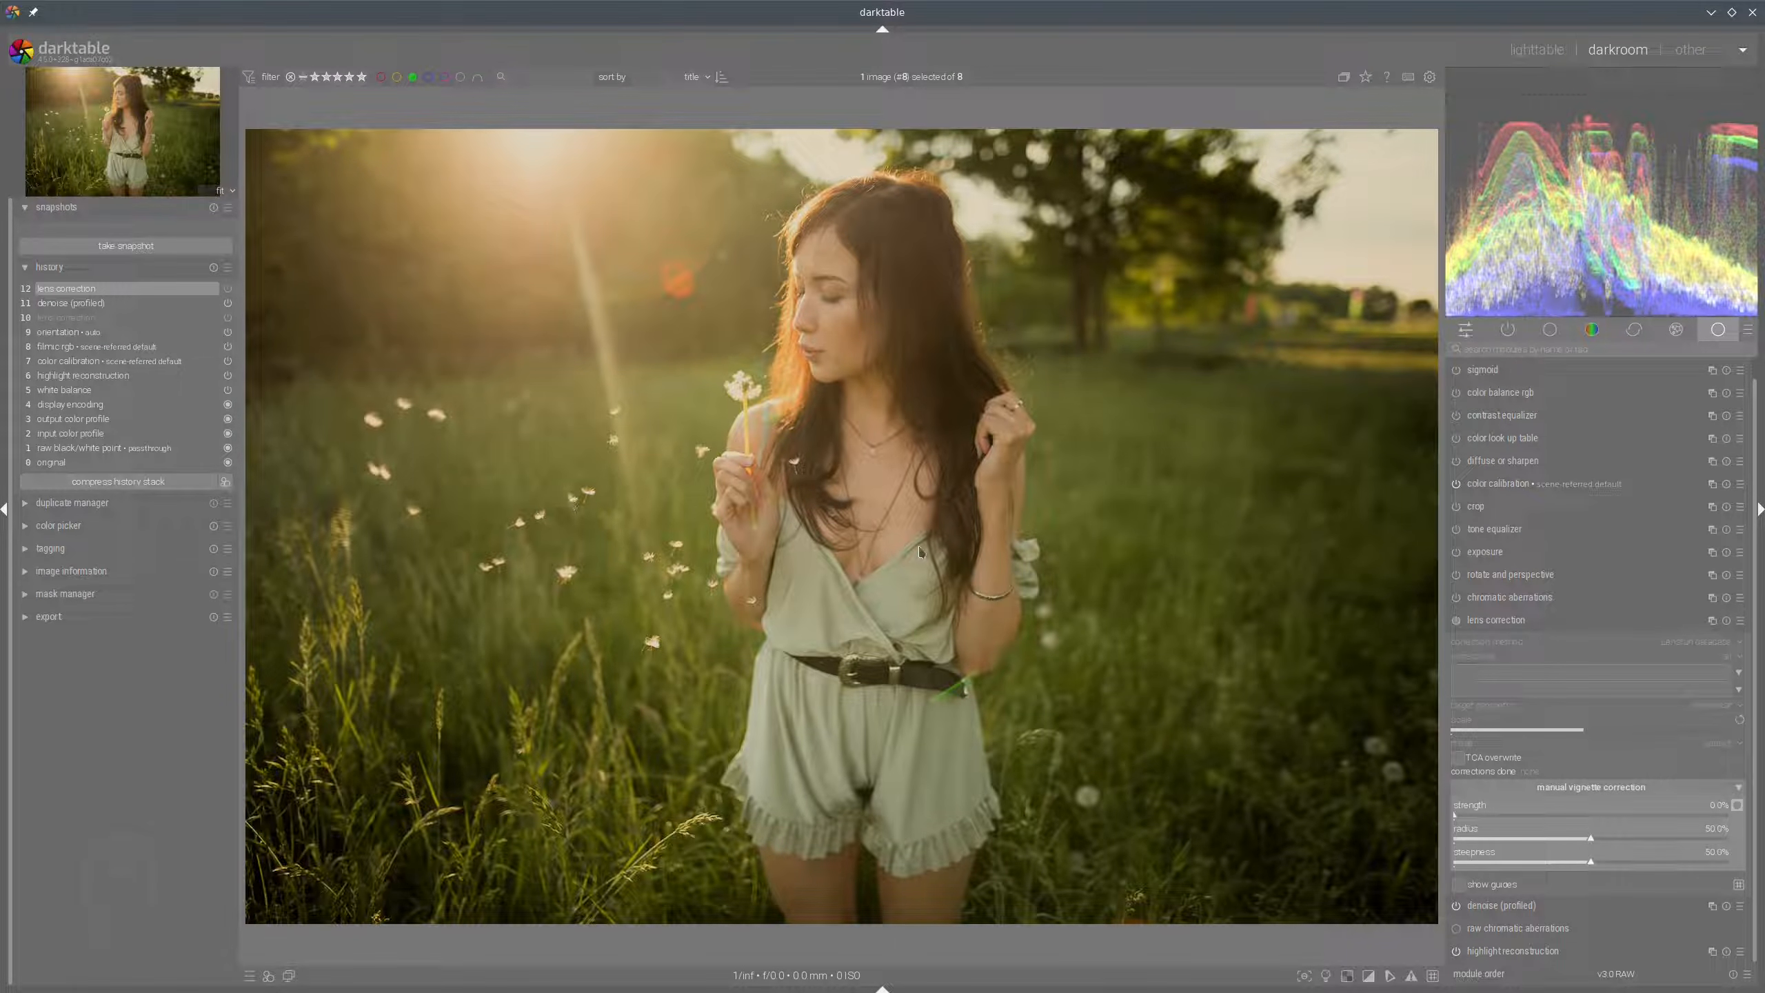
pyautogui.click(1462, 616)
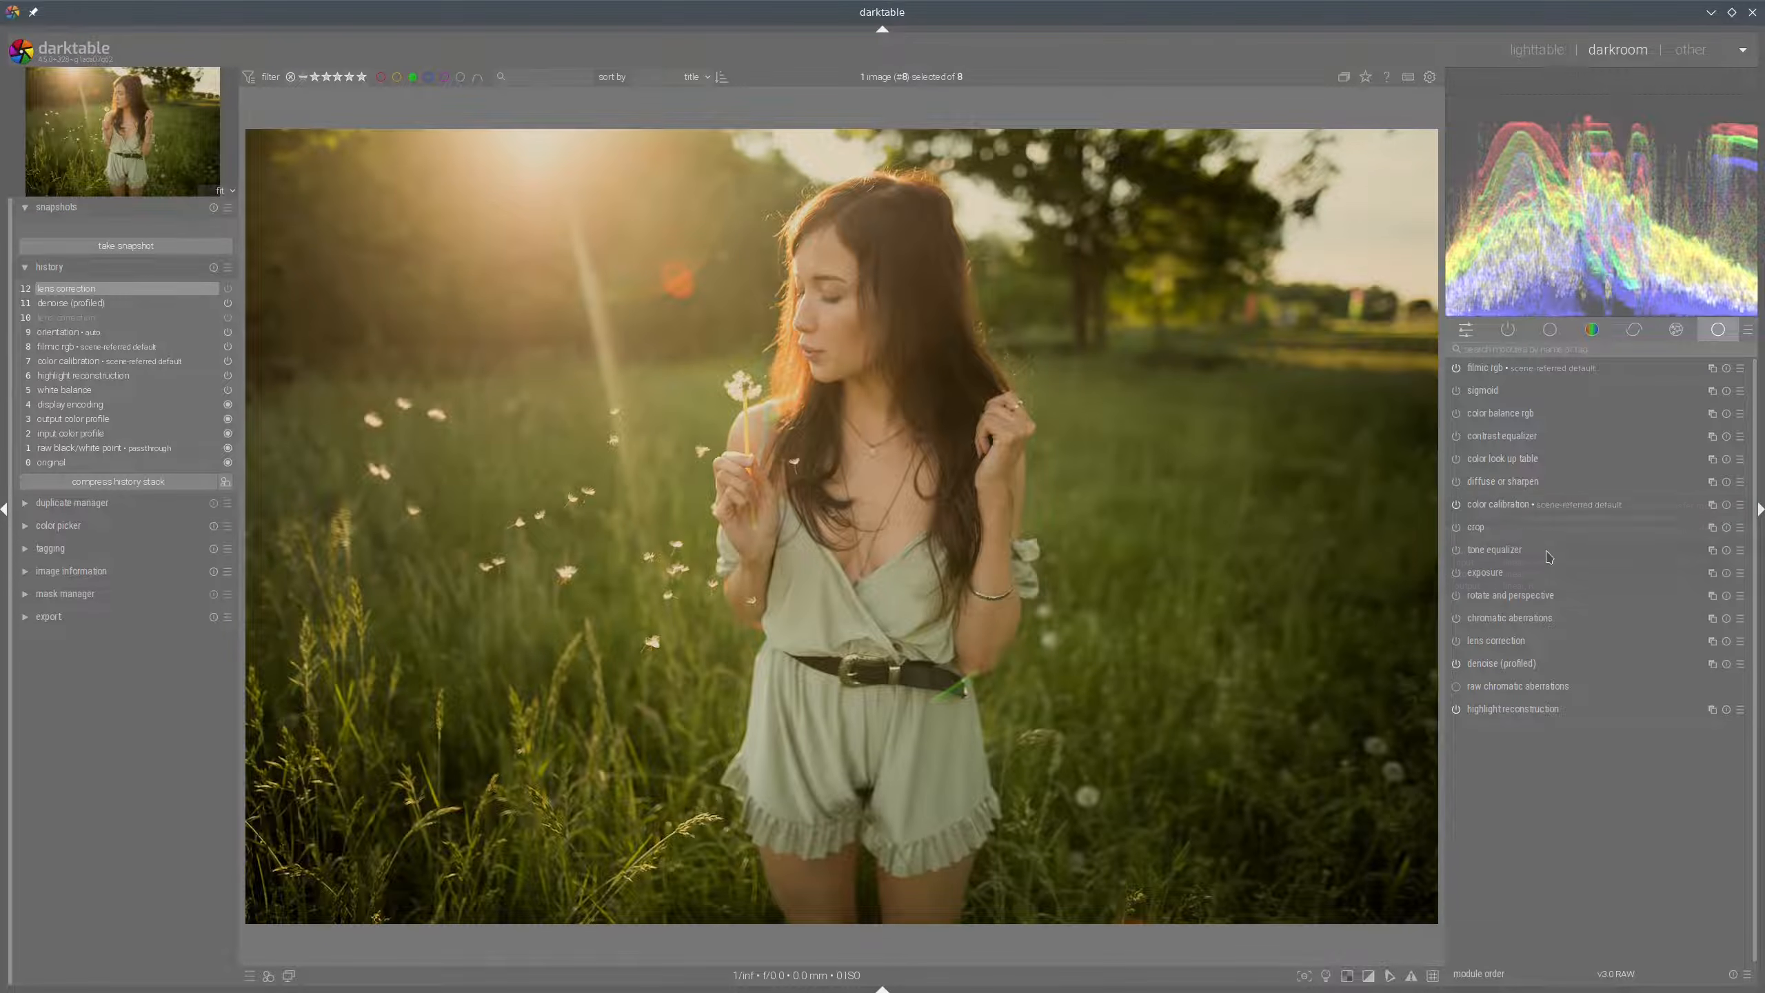
# In color calibration, pick the illuminant from the whole image, set the chroma to about 39% and collapse the module.
pyautogui.click(1510, 505)
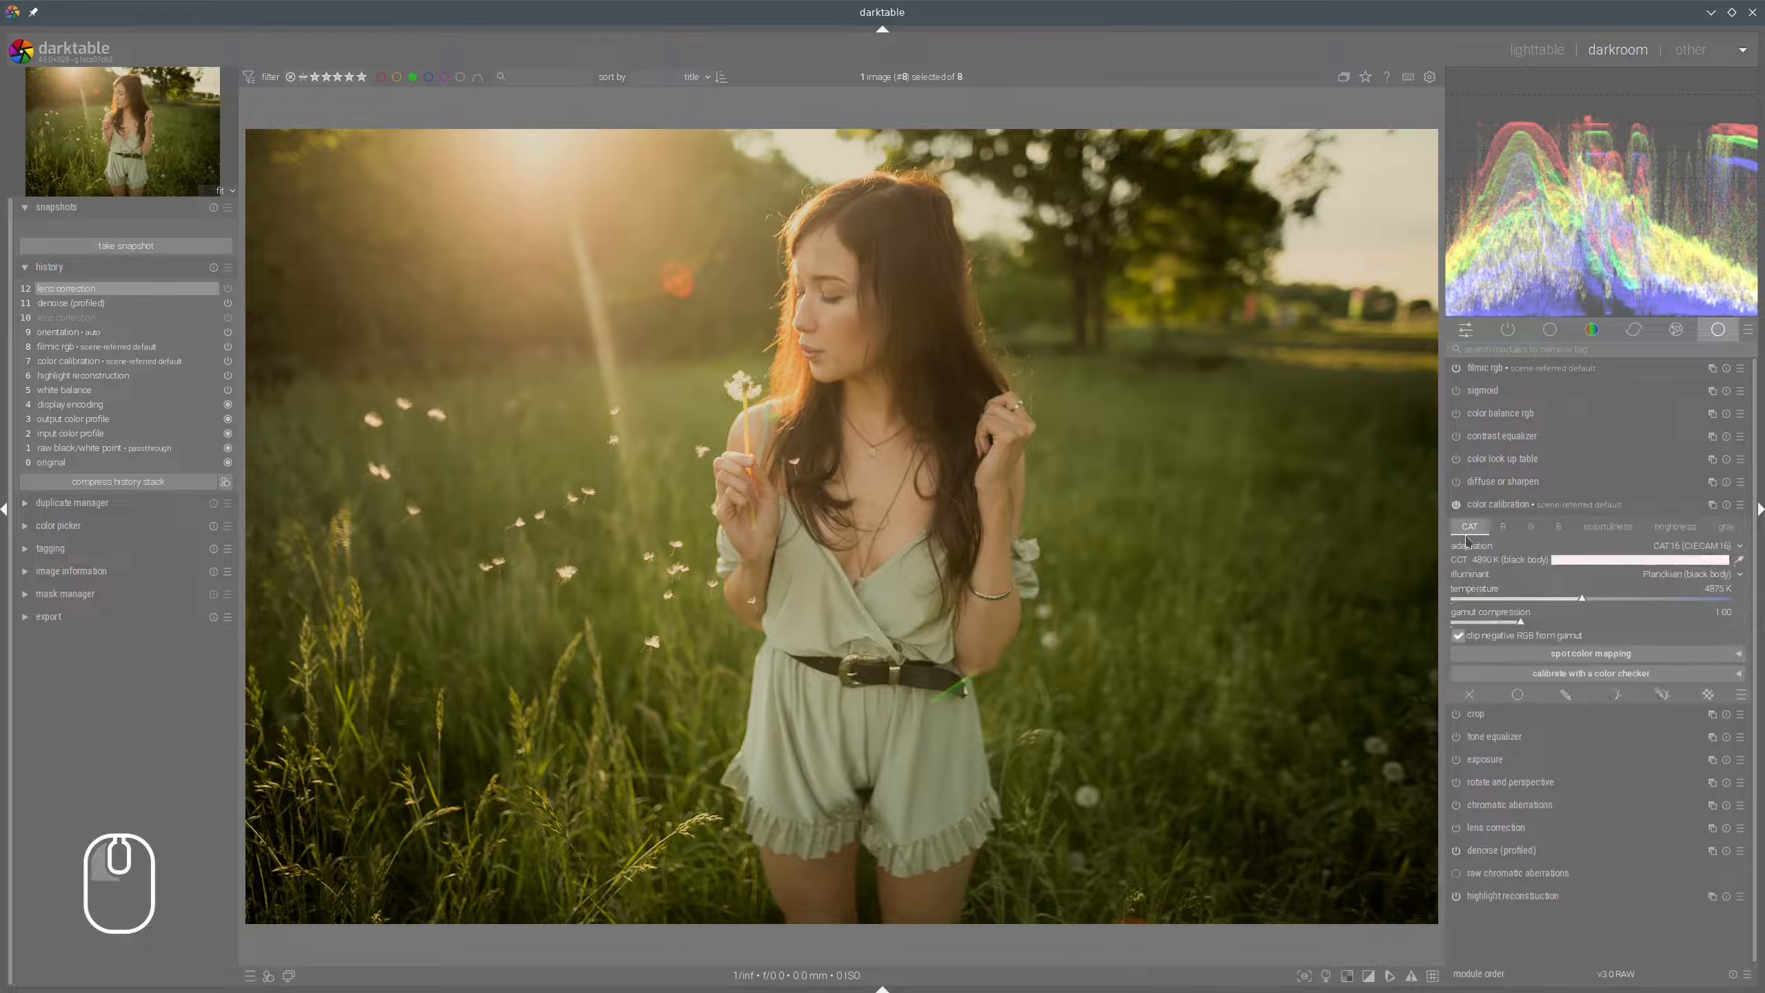
pyautogui.click(1739, 560)
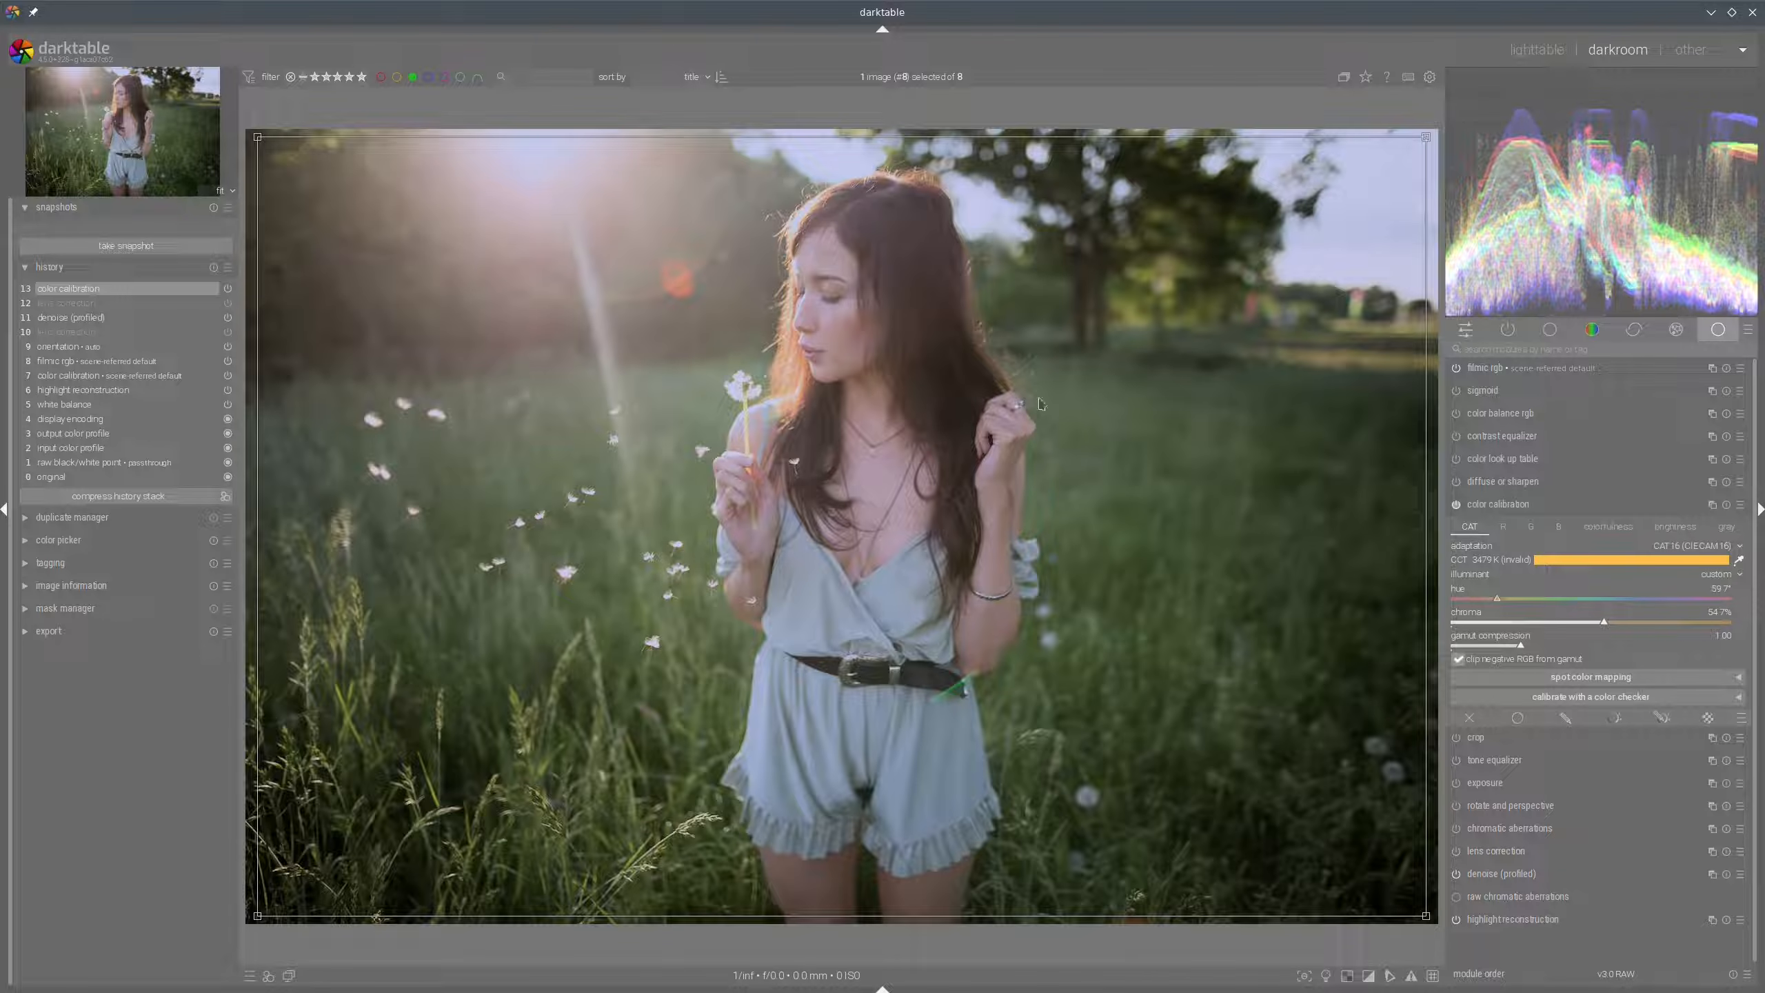
pyautogui.click(1559, 626)
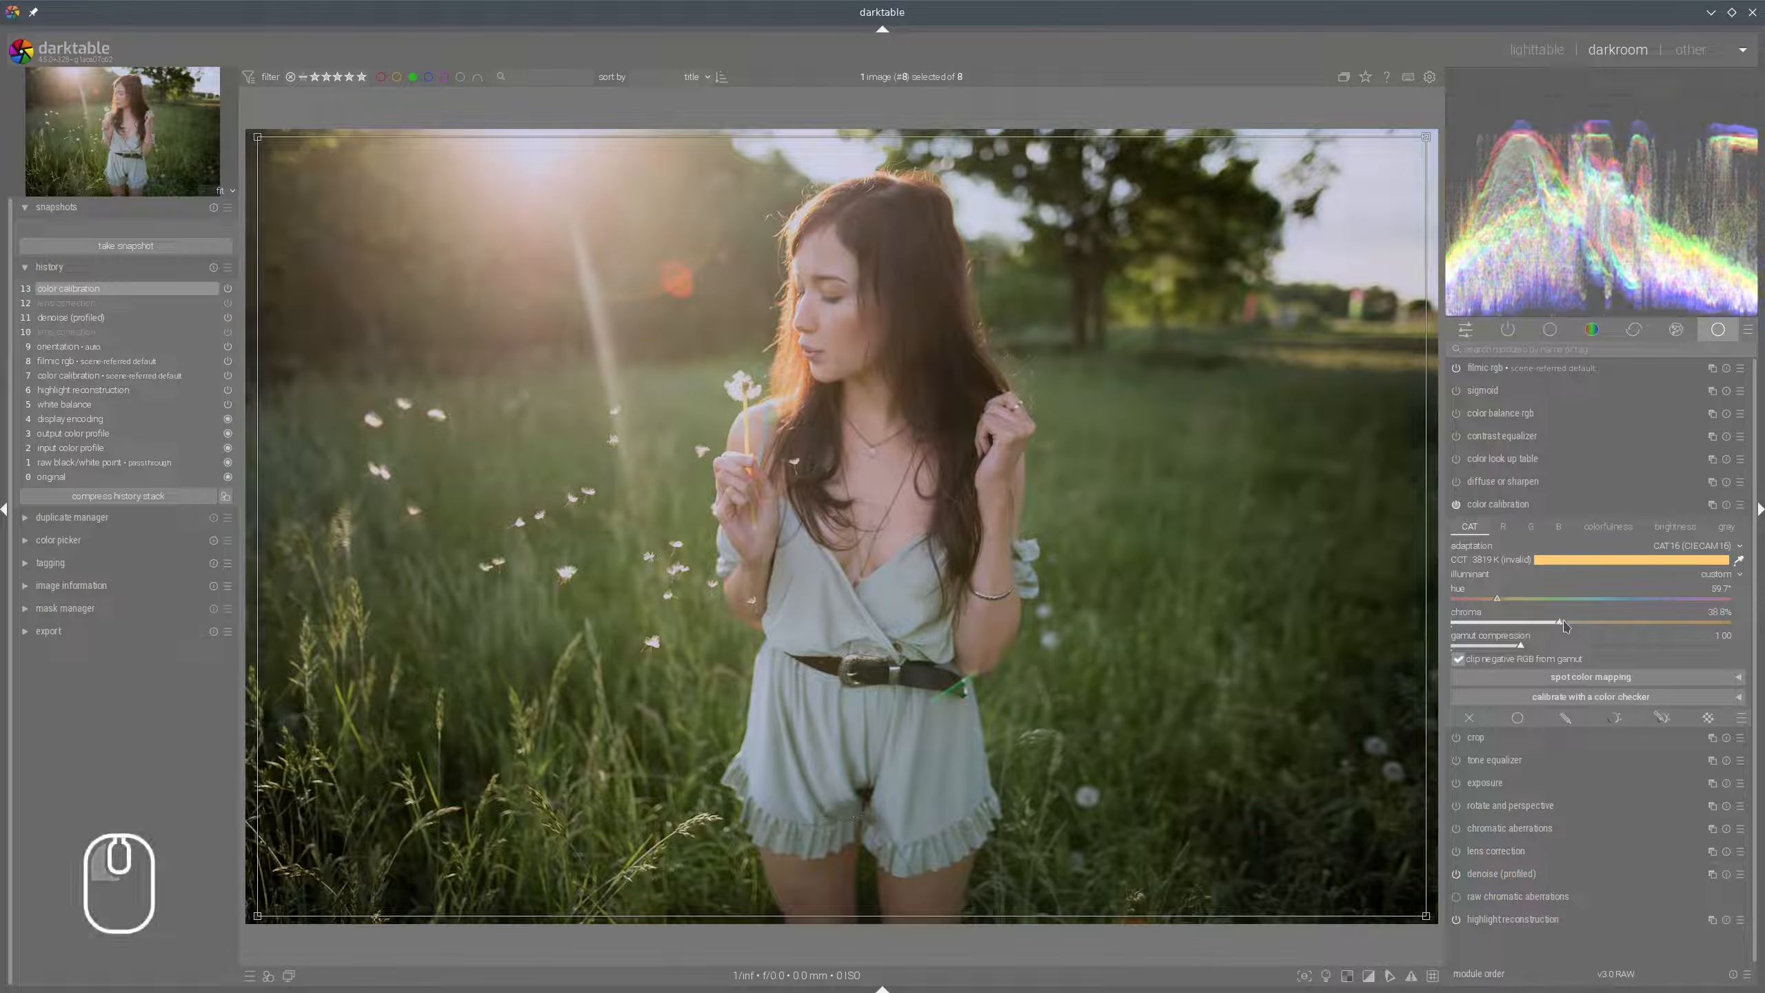
pyautogui.click(1524, 504)
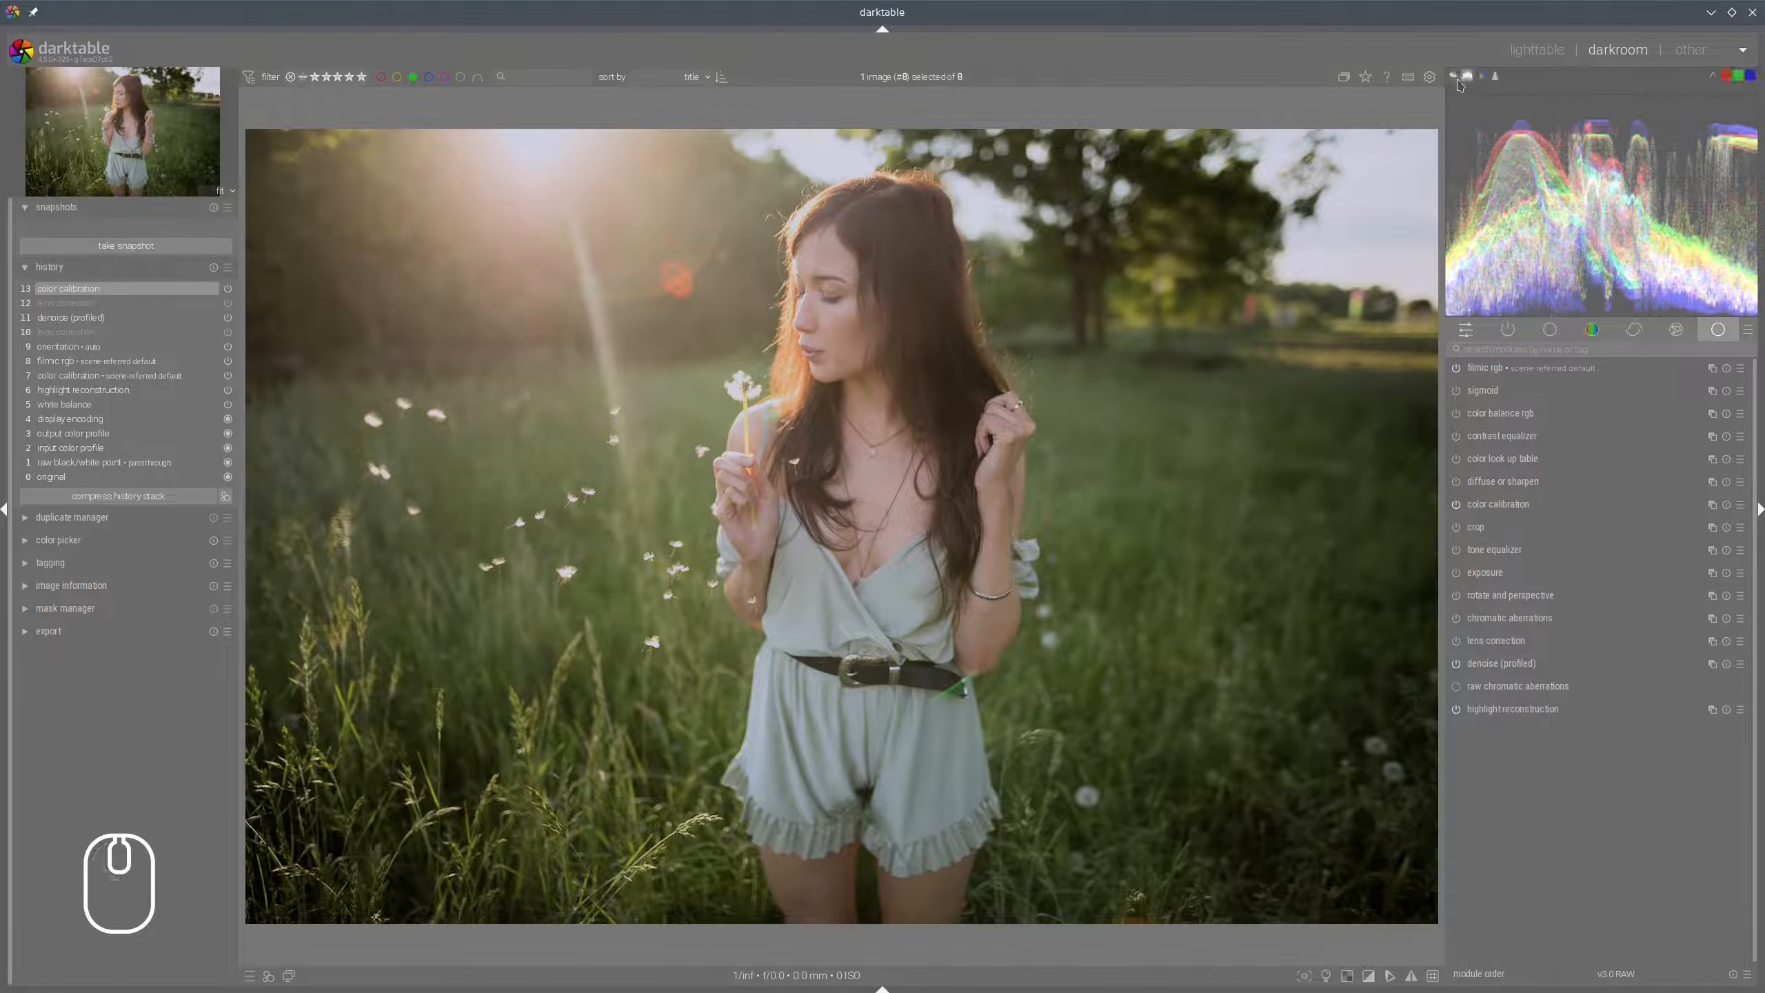
# Switch the scope to the vectorscope and remove the analogous complementary harmony guide.
pyautogui.click(1454, 75)
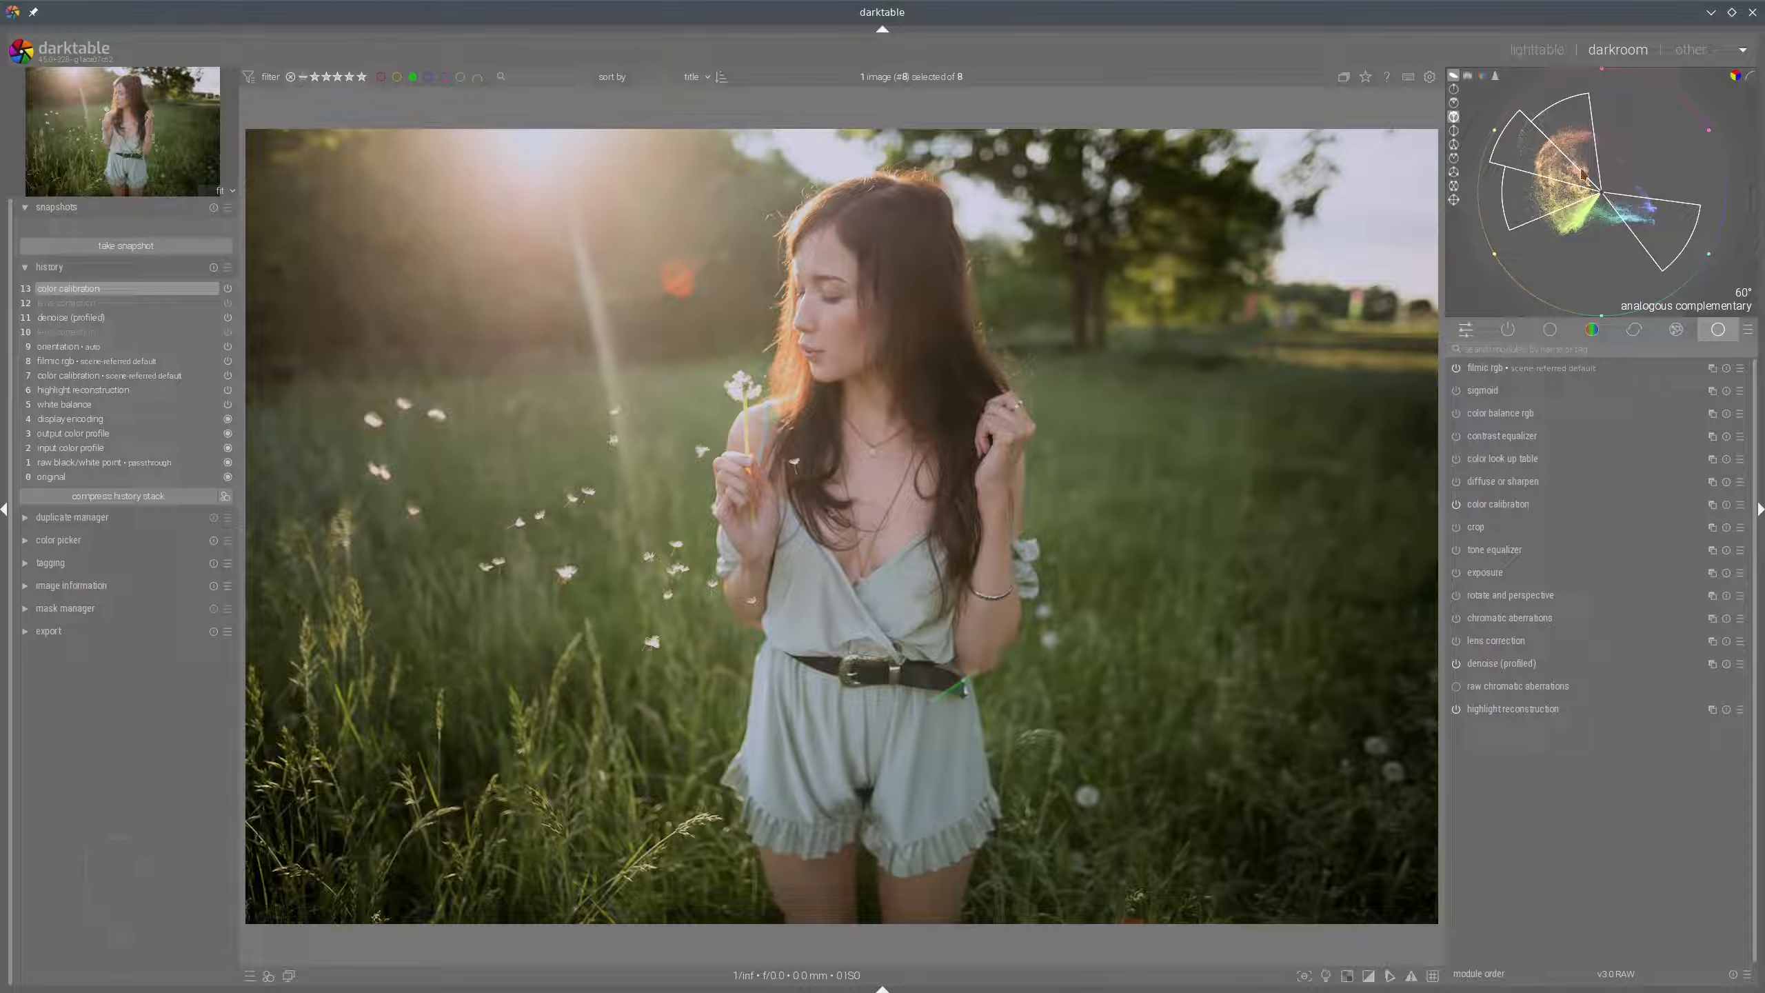
pyautogui.click(1454, 117)
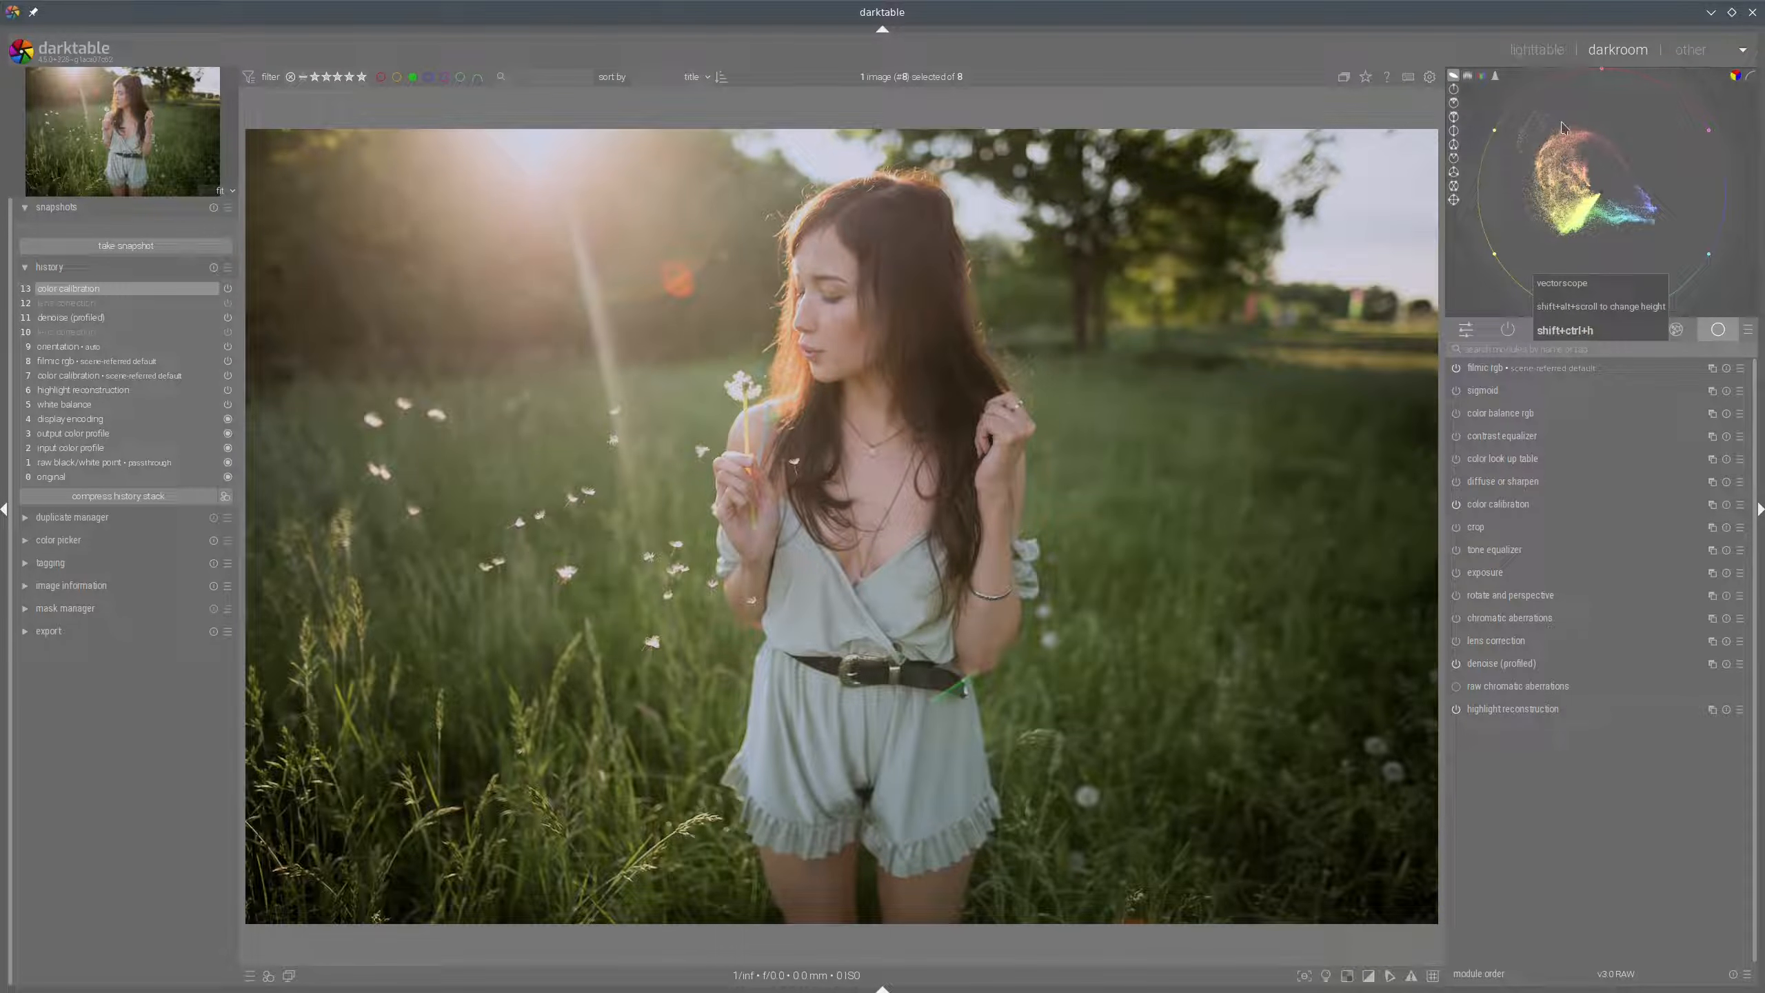
pyautogui.moveTo(1564, 127)
pyautogui.mouseDown()
pyautogui.moveTo(1594, 204)
pyautogui.moveTo(1589, 185)
pyautogui.moveTo(1569, 223)
pyautogui.moveTo(1594, 200)
pyautogui.moveTo(1642, 228)
pyautogui.mouseUp()
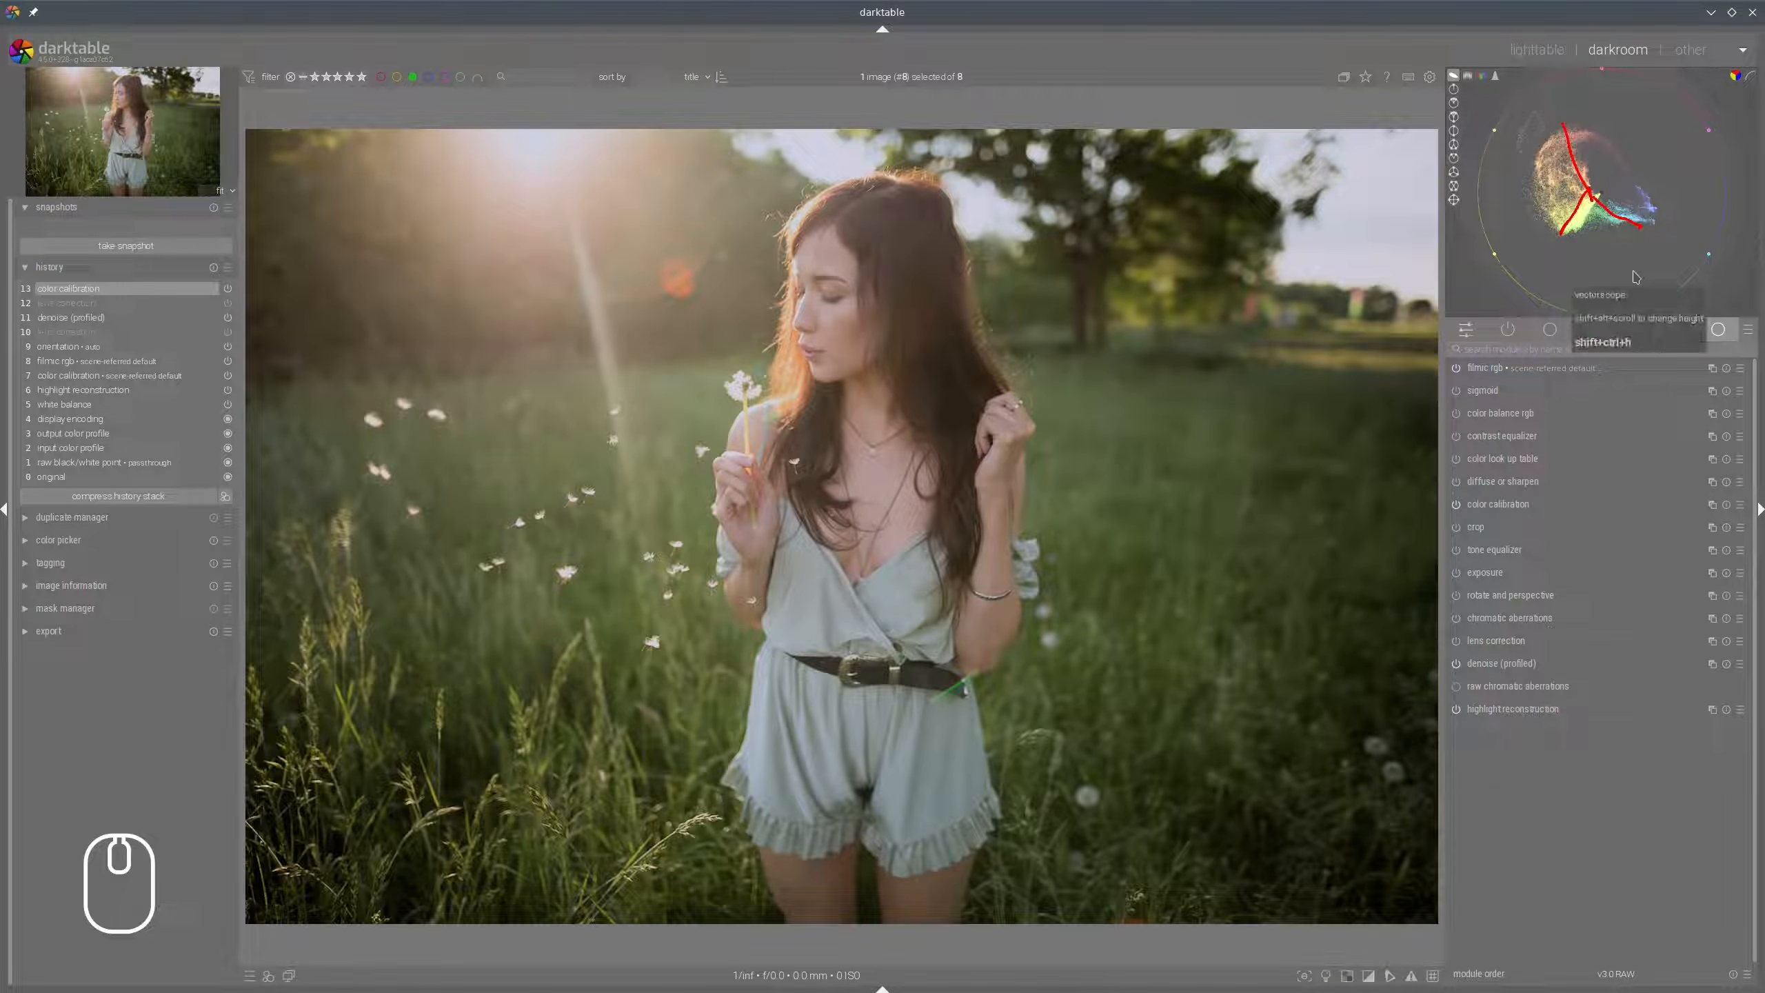
pyautogui.press('shift+super+F11')
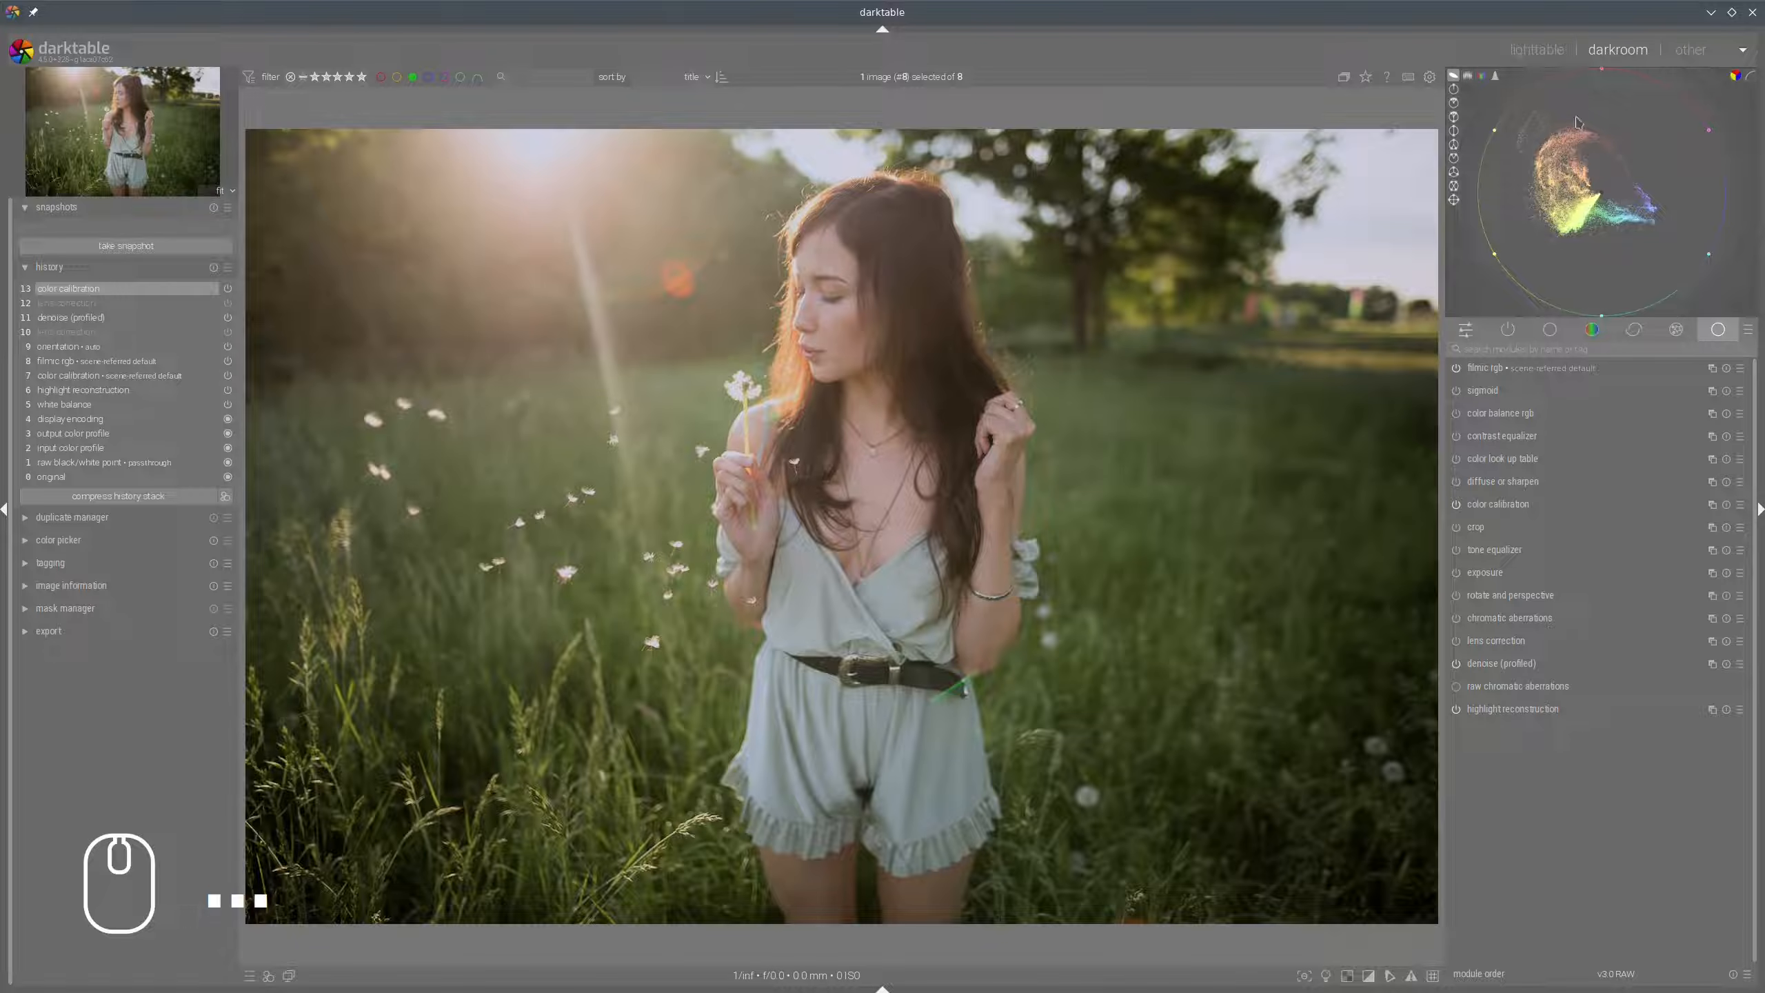
pyautogui.moveTo(1578, 122)
pyautogui.mouseDown()
pyautogui.moveTo(1564, 163)
pyautogui.moveTo(1604, 163)
pyautogui.moveTo(1553, 137)
pyautogui.moveTo(1576, 197)
pyautogui.moveTo(1574, 130)
pyautogui.mouseUp()
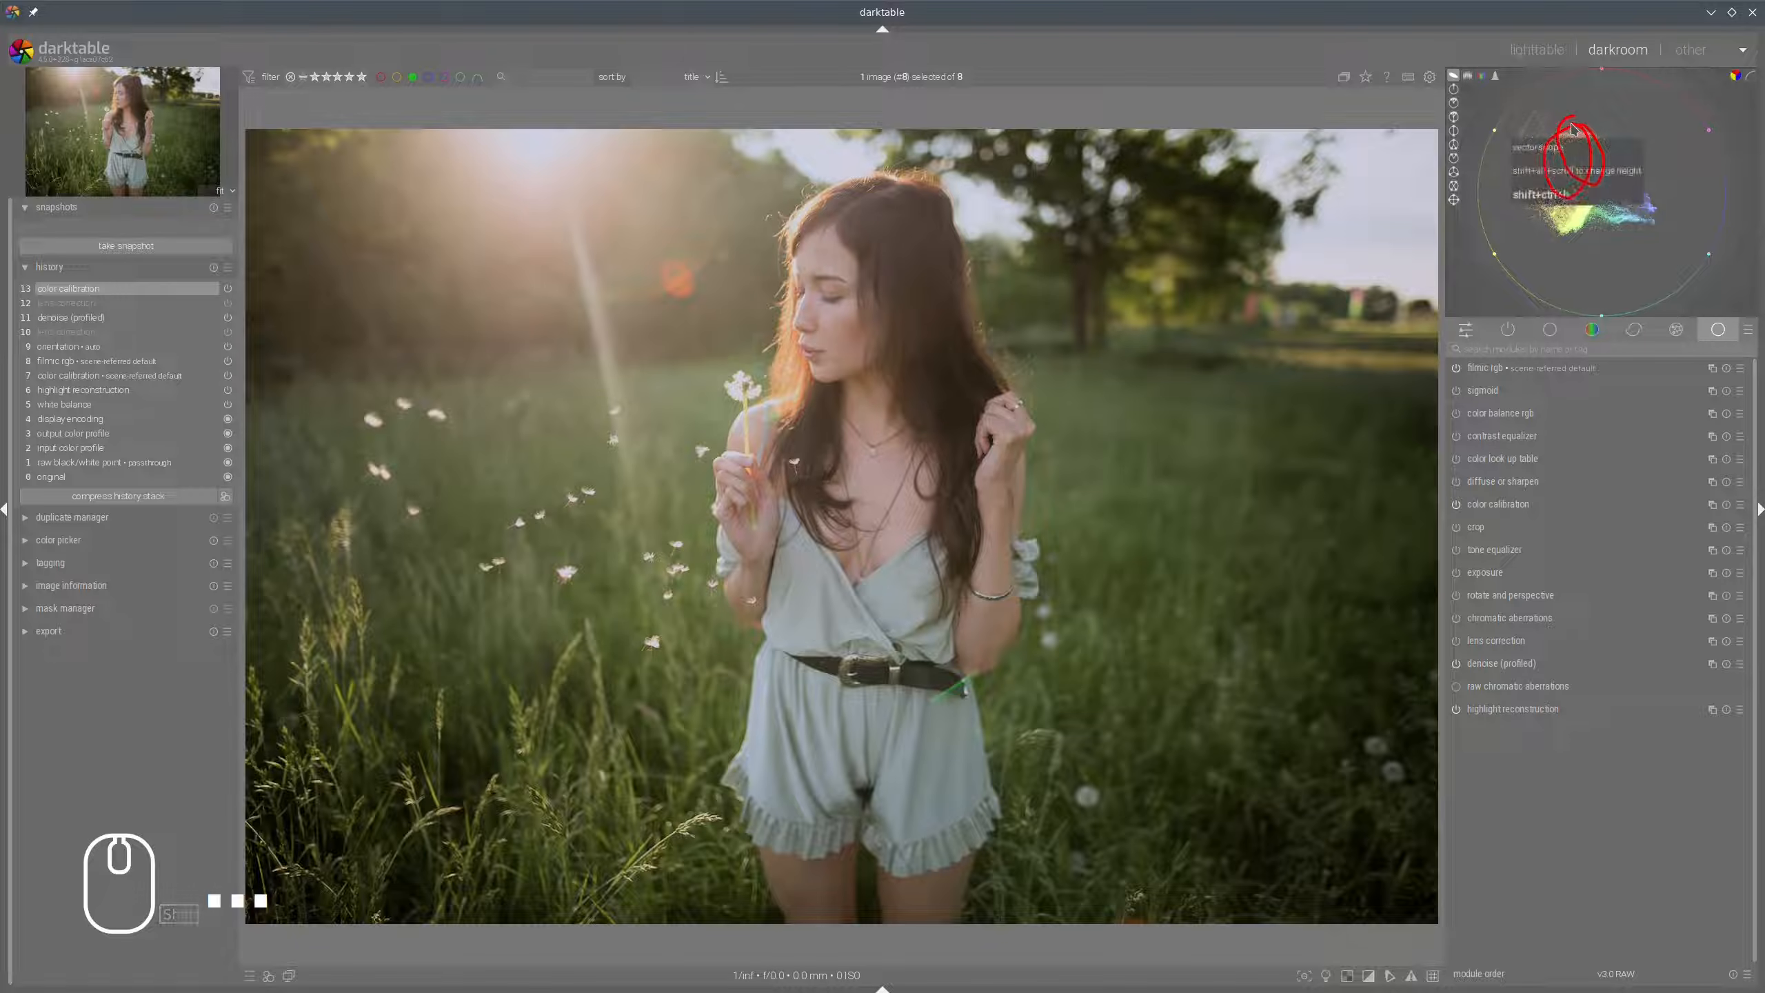
pyautogui.press('shift+super+F11')
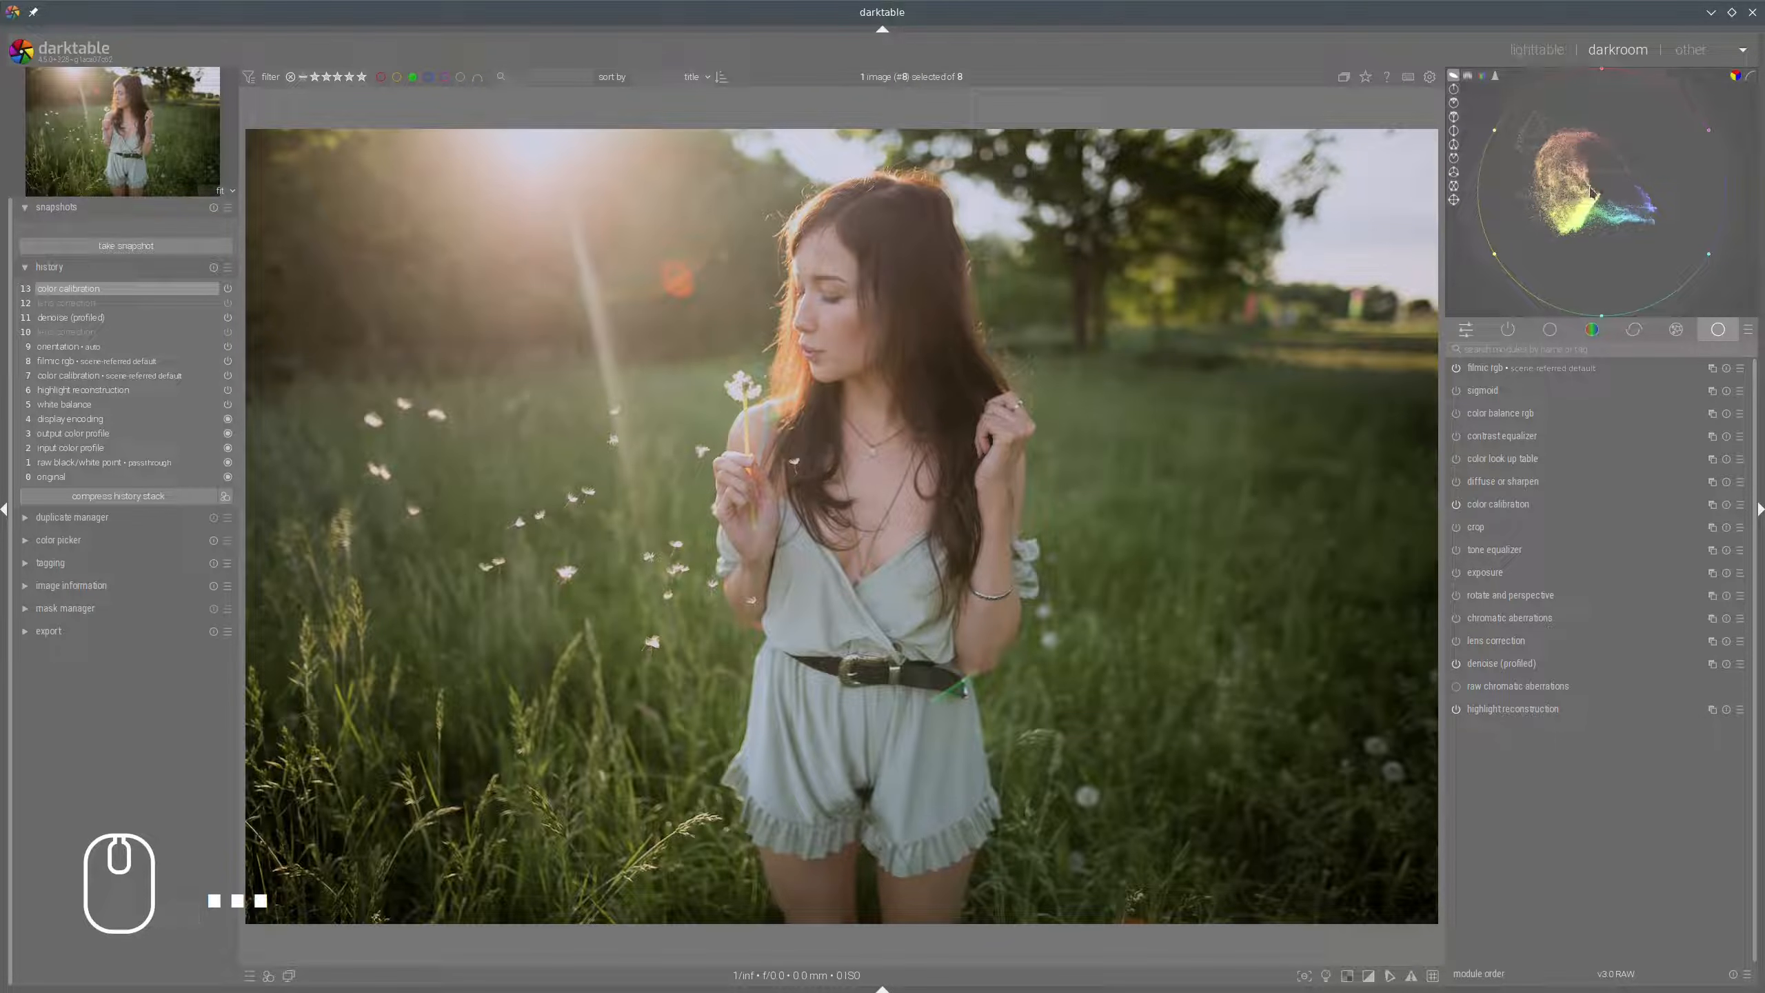
pyautogui.moveTo(1591, 193)
pyautogui.mouseDown()
pyautogui.moveTo(1572, 245)
pyautogui.moveTo(1595, 189)
pyautogui.moveTo(1655, 232)
pyautogui.moveTo(1602, 186)
pyautogui.moveTo(1560, 228)
pyautogui.mouseUp()
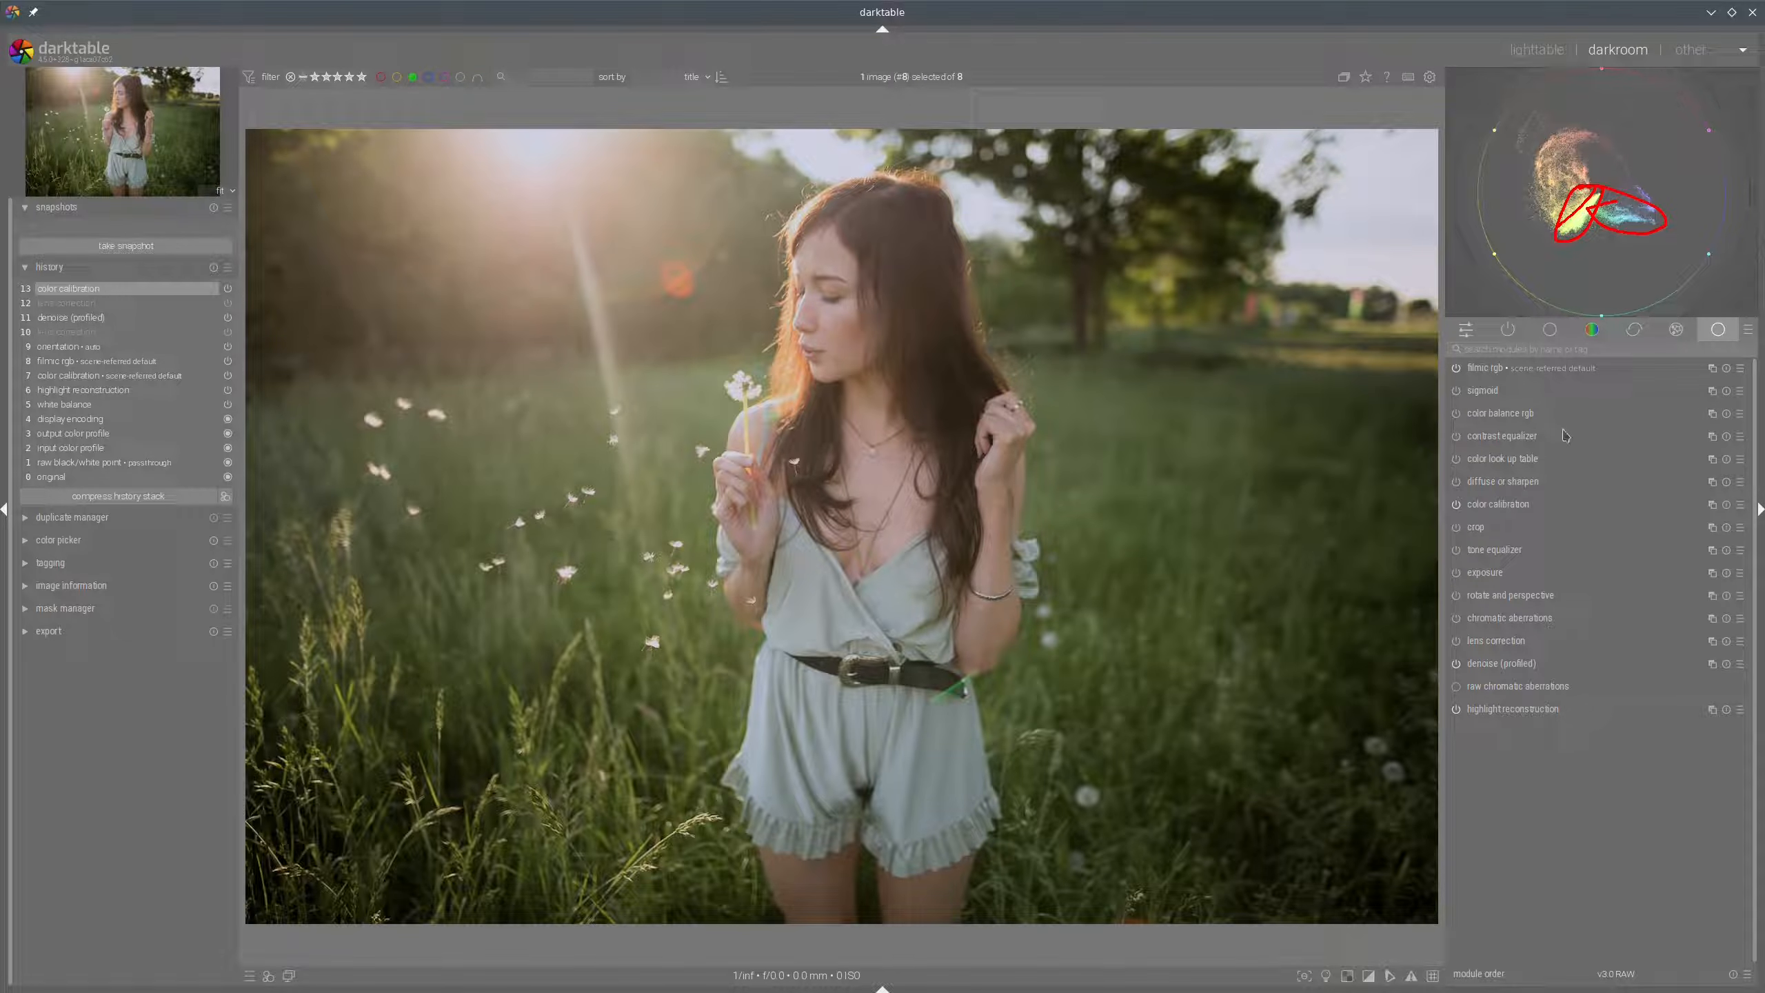
pyautogui.press('shift+super+F11')
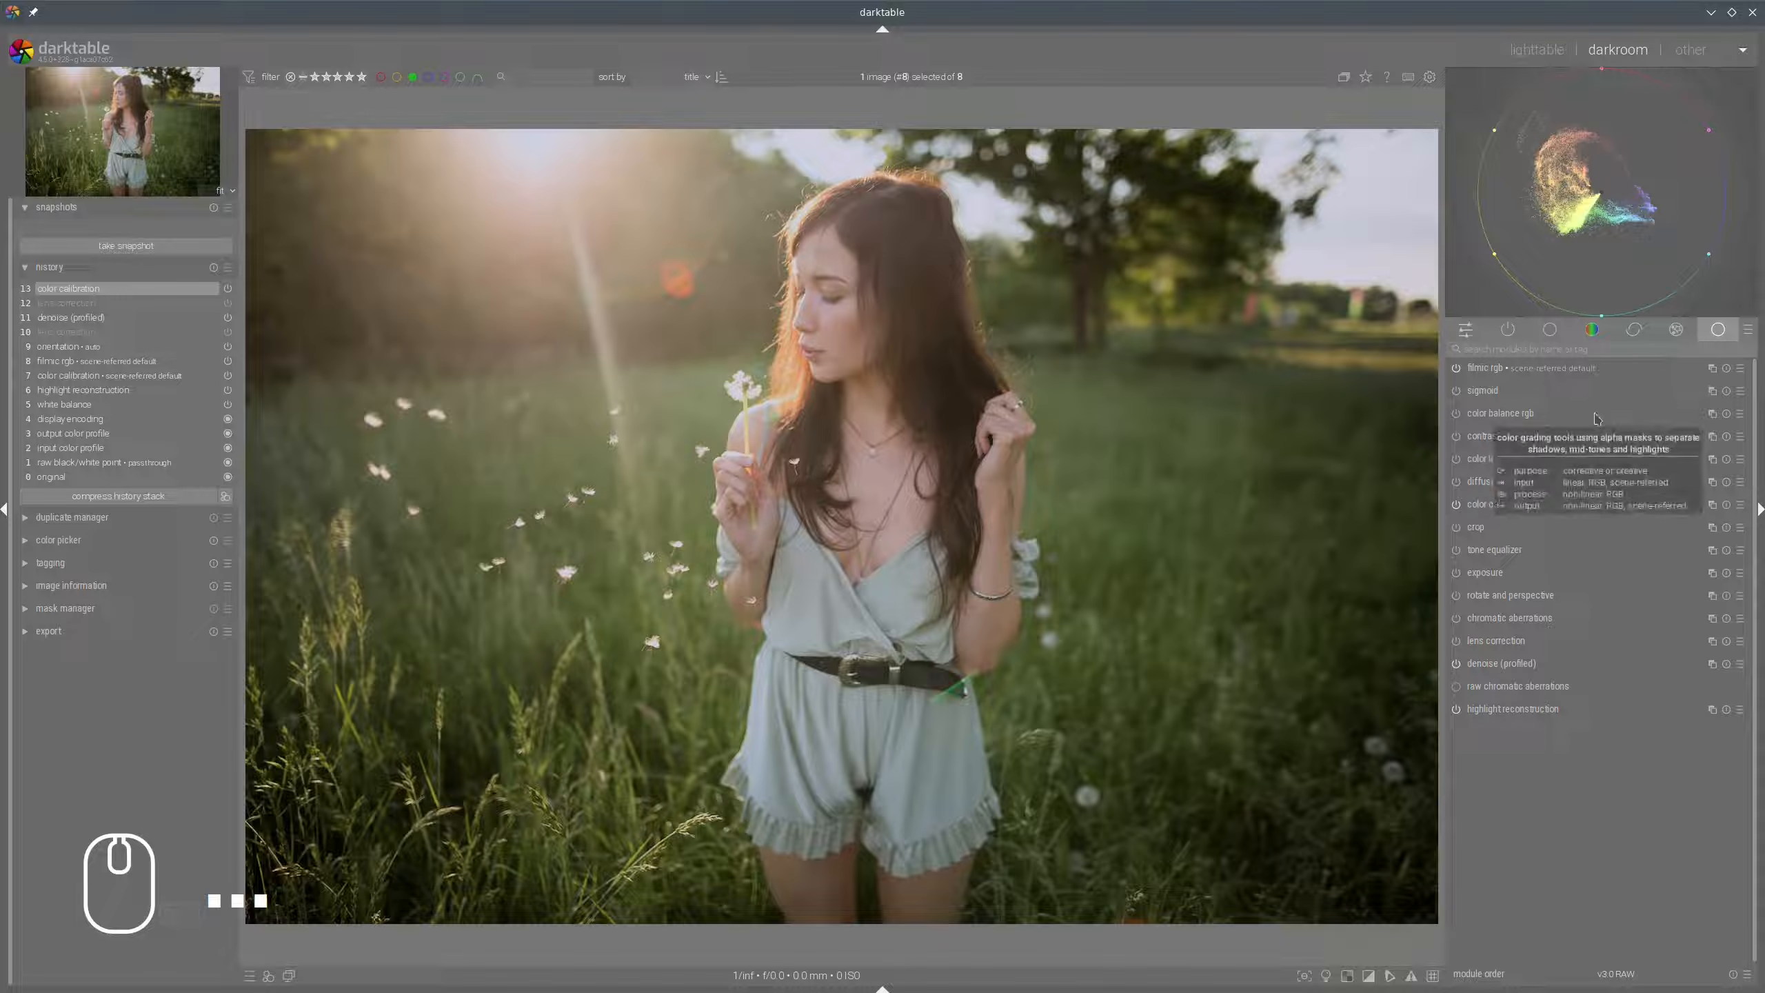
# Overlay the triad harmony guide on the vectorscope and rotate it to 30°.
pyautogui.moveTo(1559, 148)
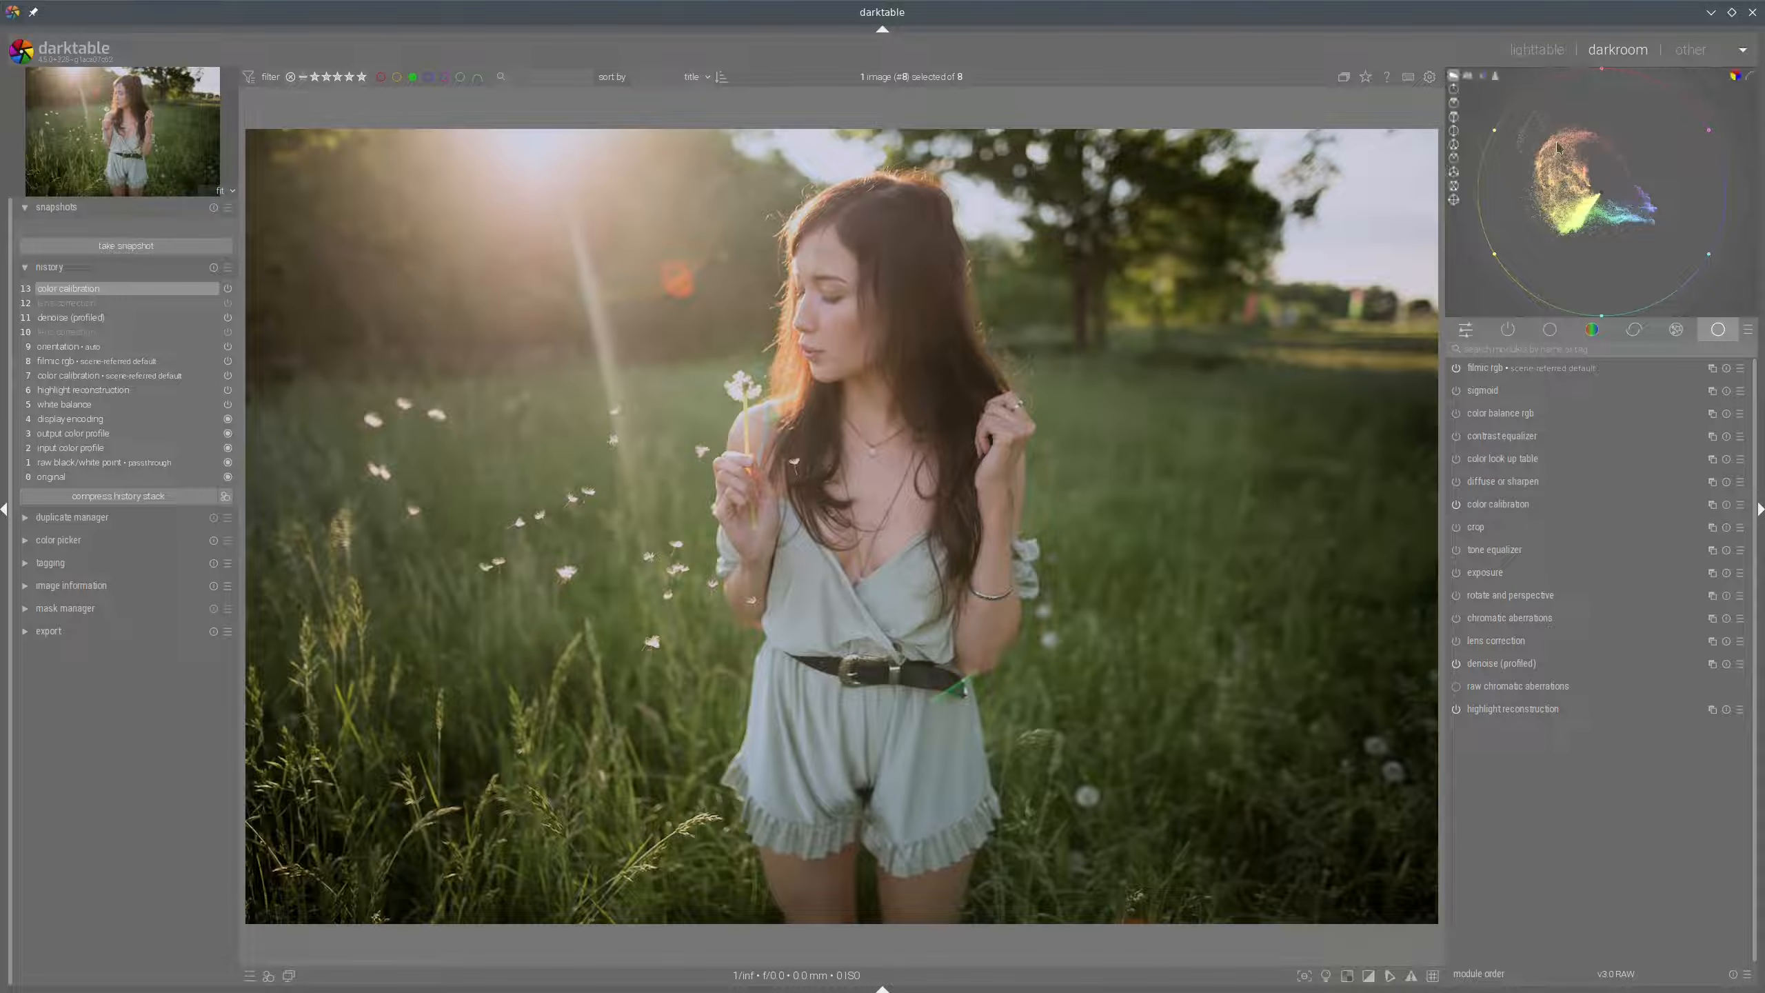
pyautogui.click(1453, 173)
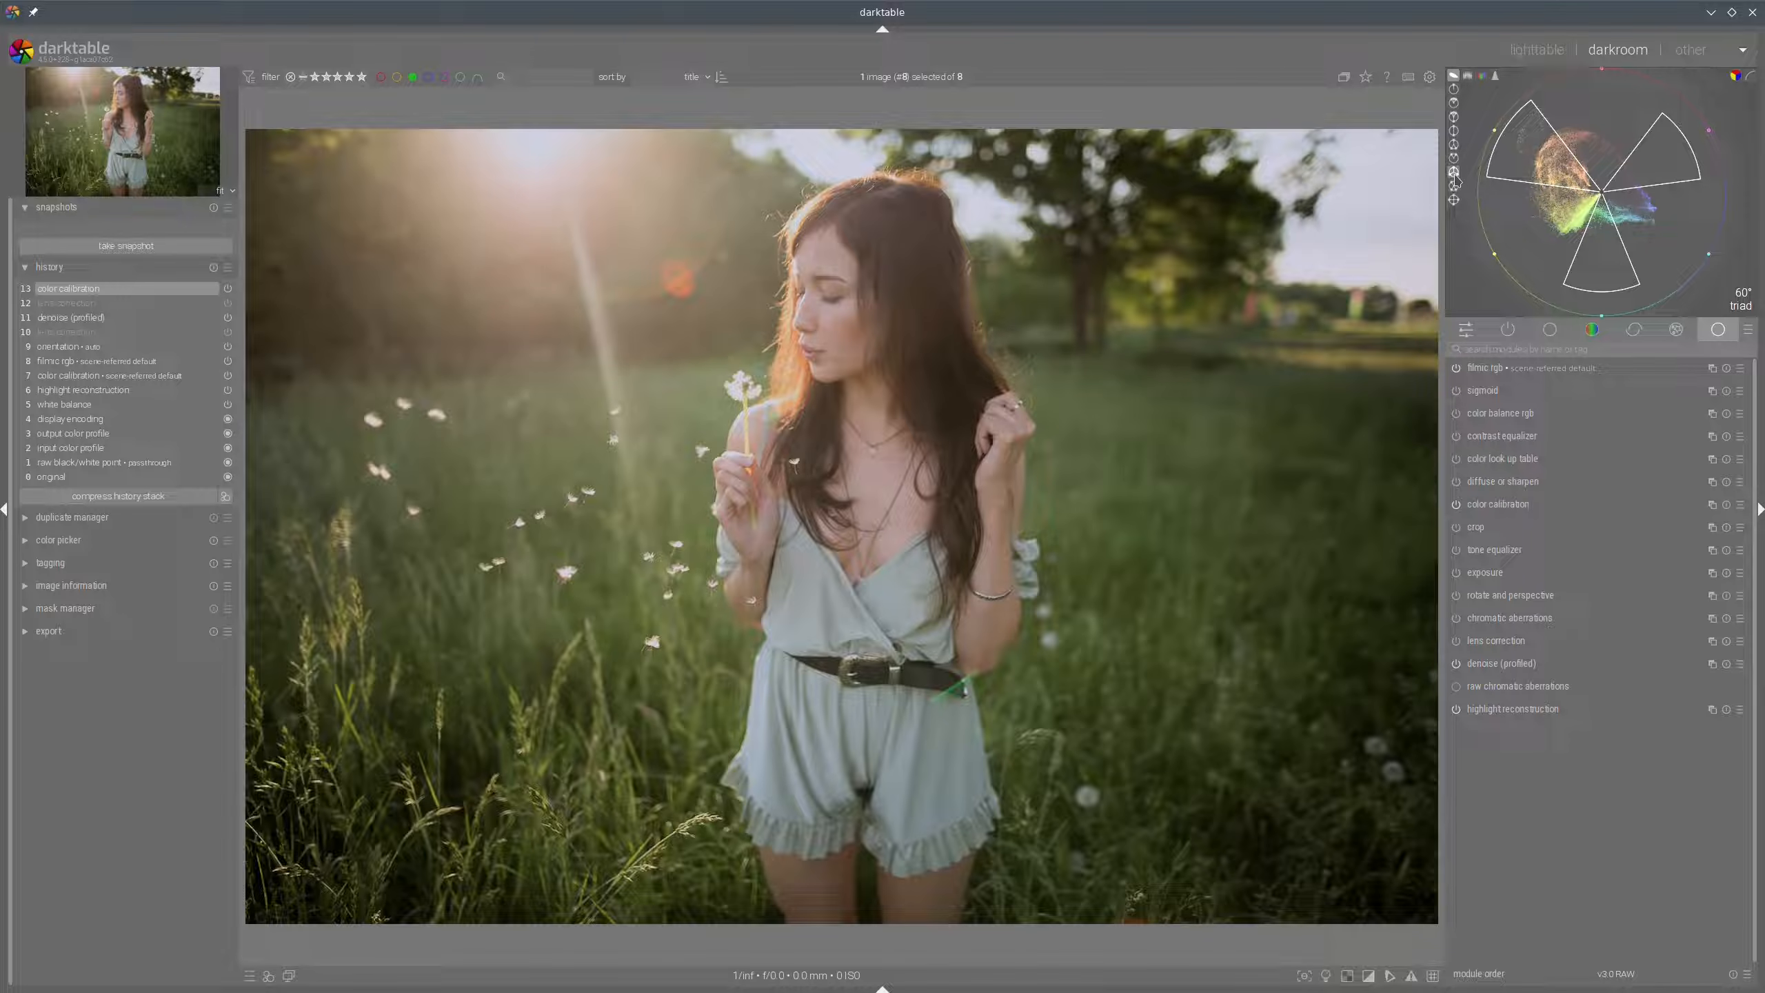
pyautogui.scroll(3, 1557, 229)
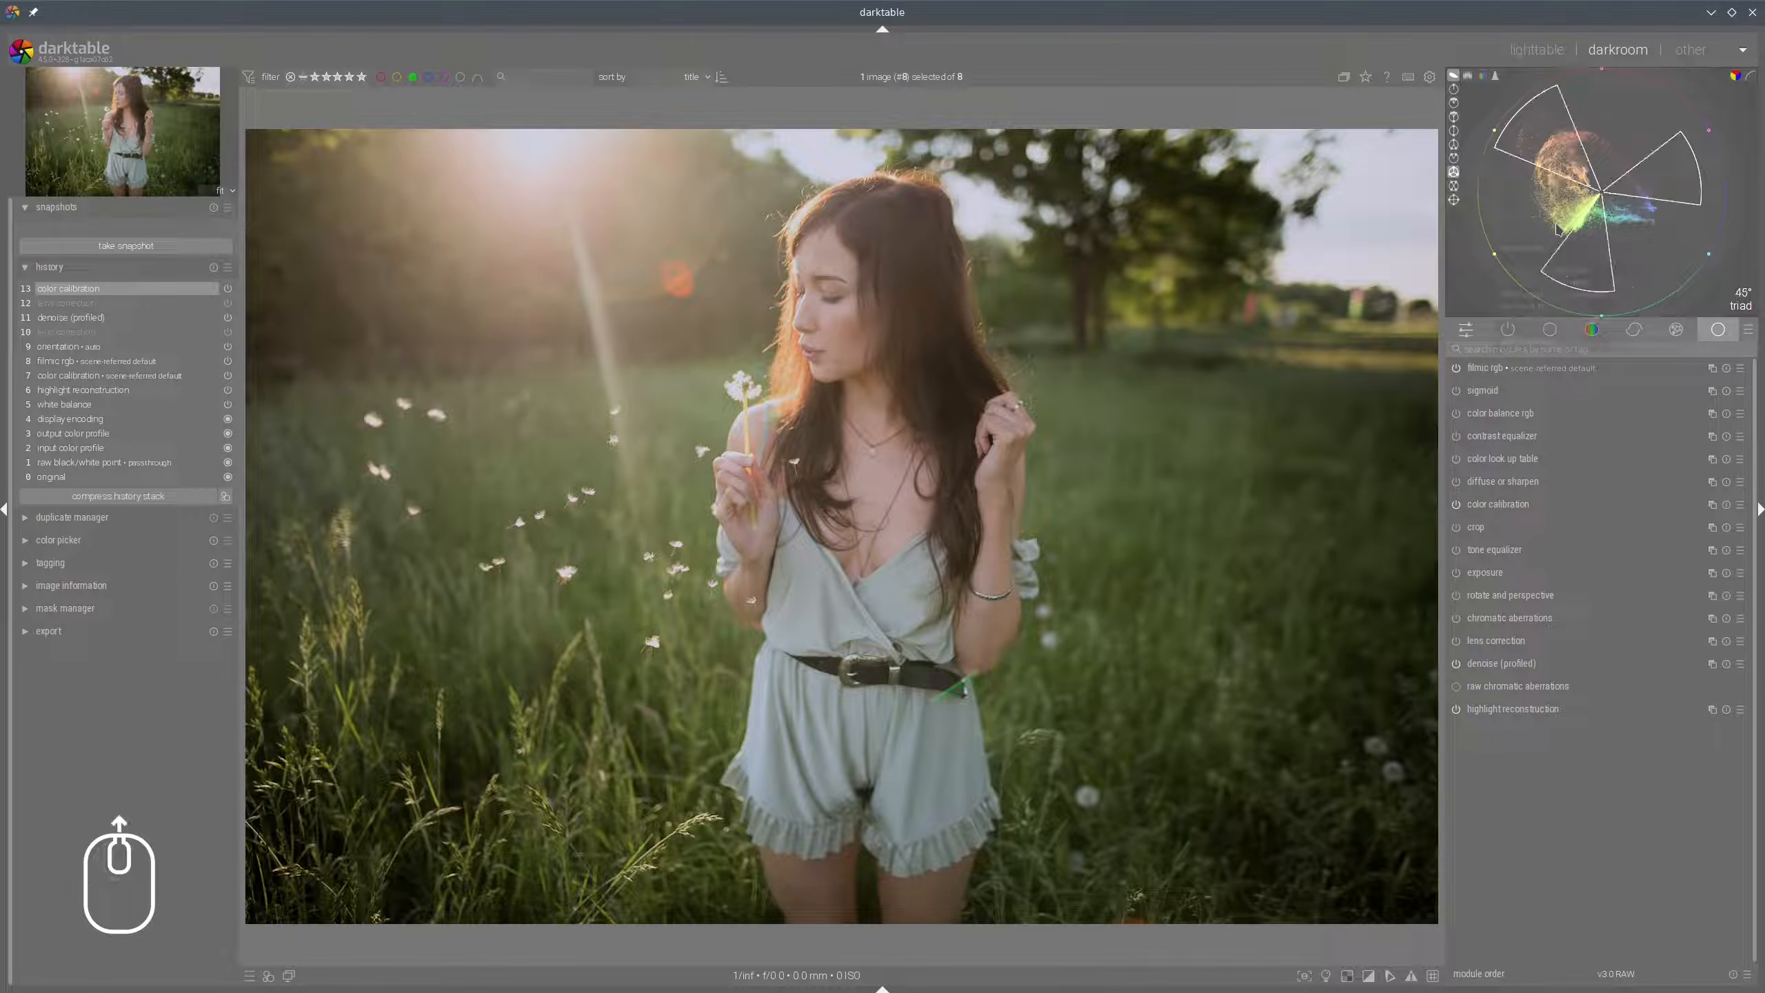
pyautogui.scroll(3, 1557, 229)
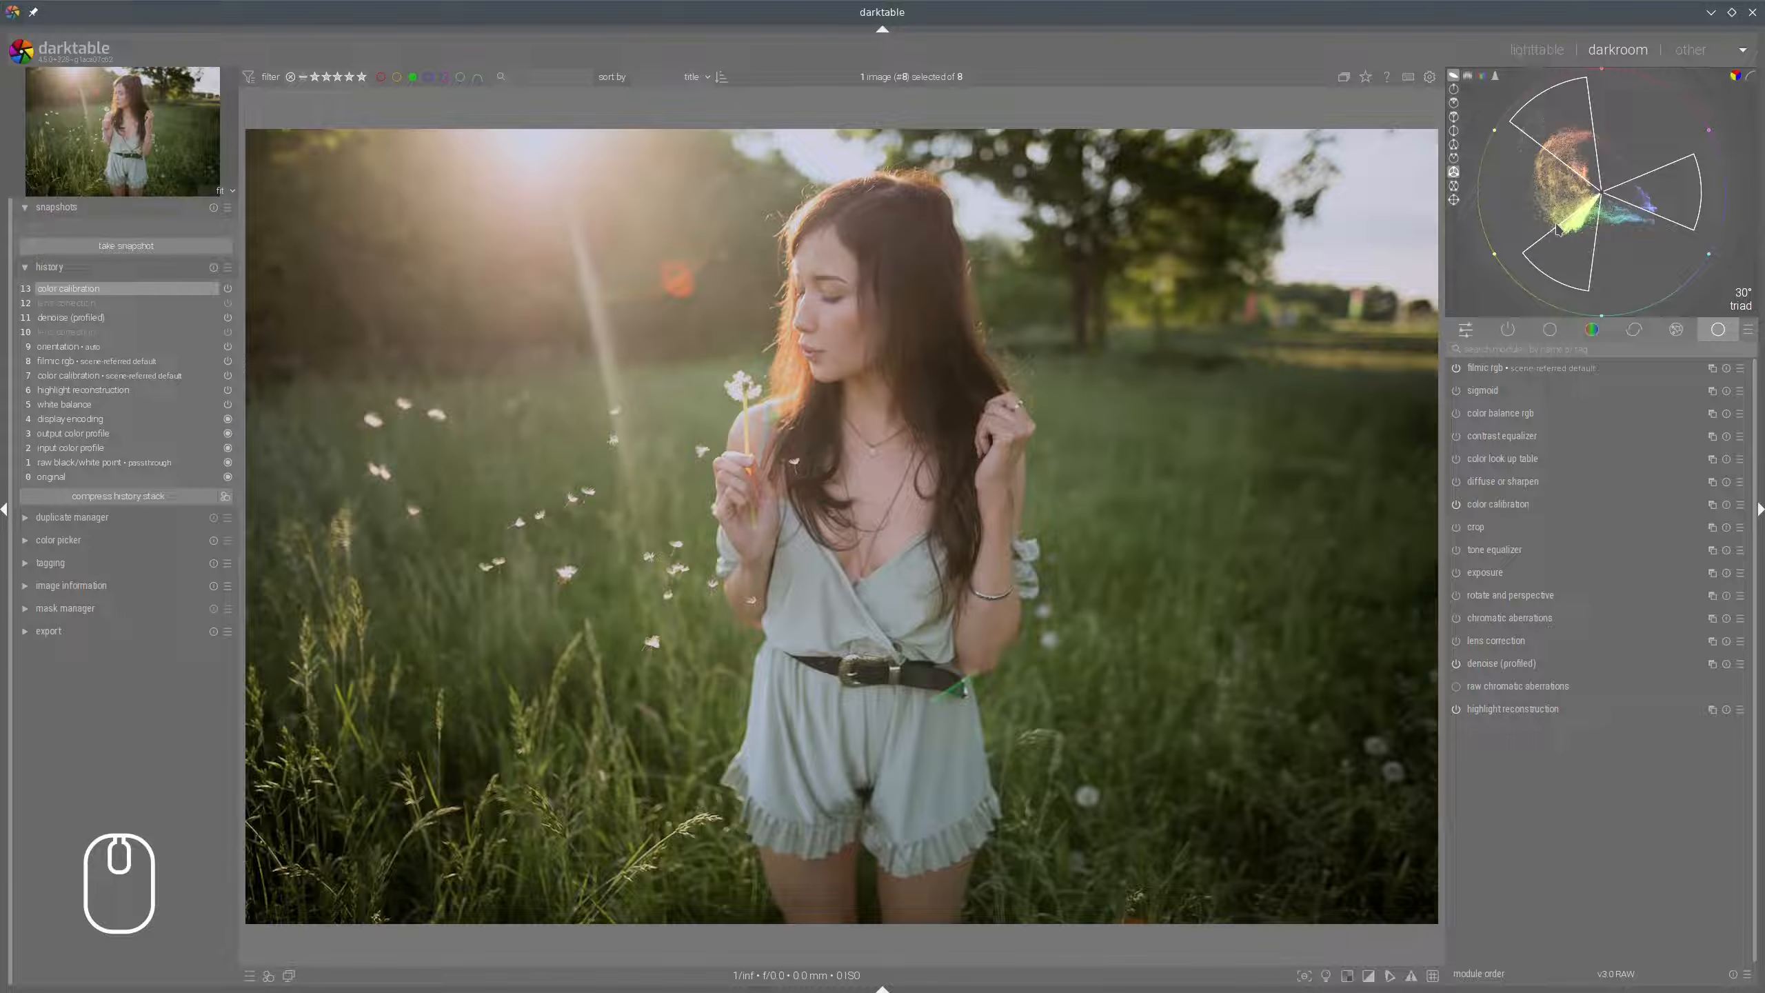
# Fine-tune the rotation of the triad harmony guide on the vectorscope to 21°.
pyautogui.scroll(1, 1557, 230)
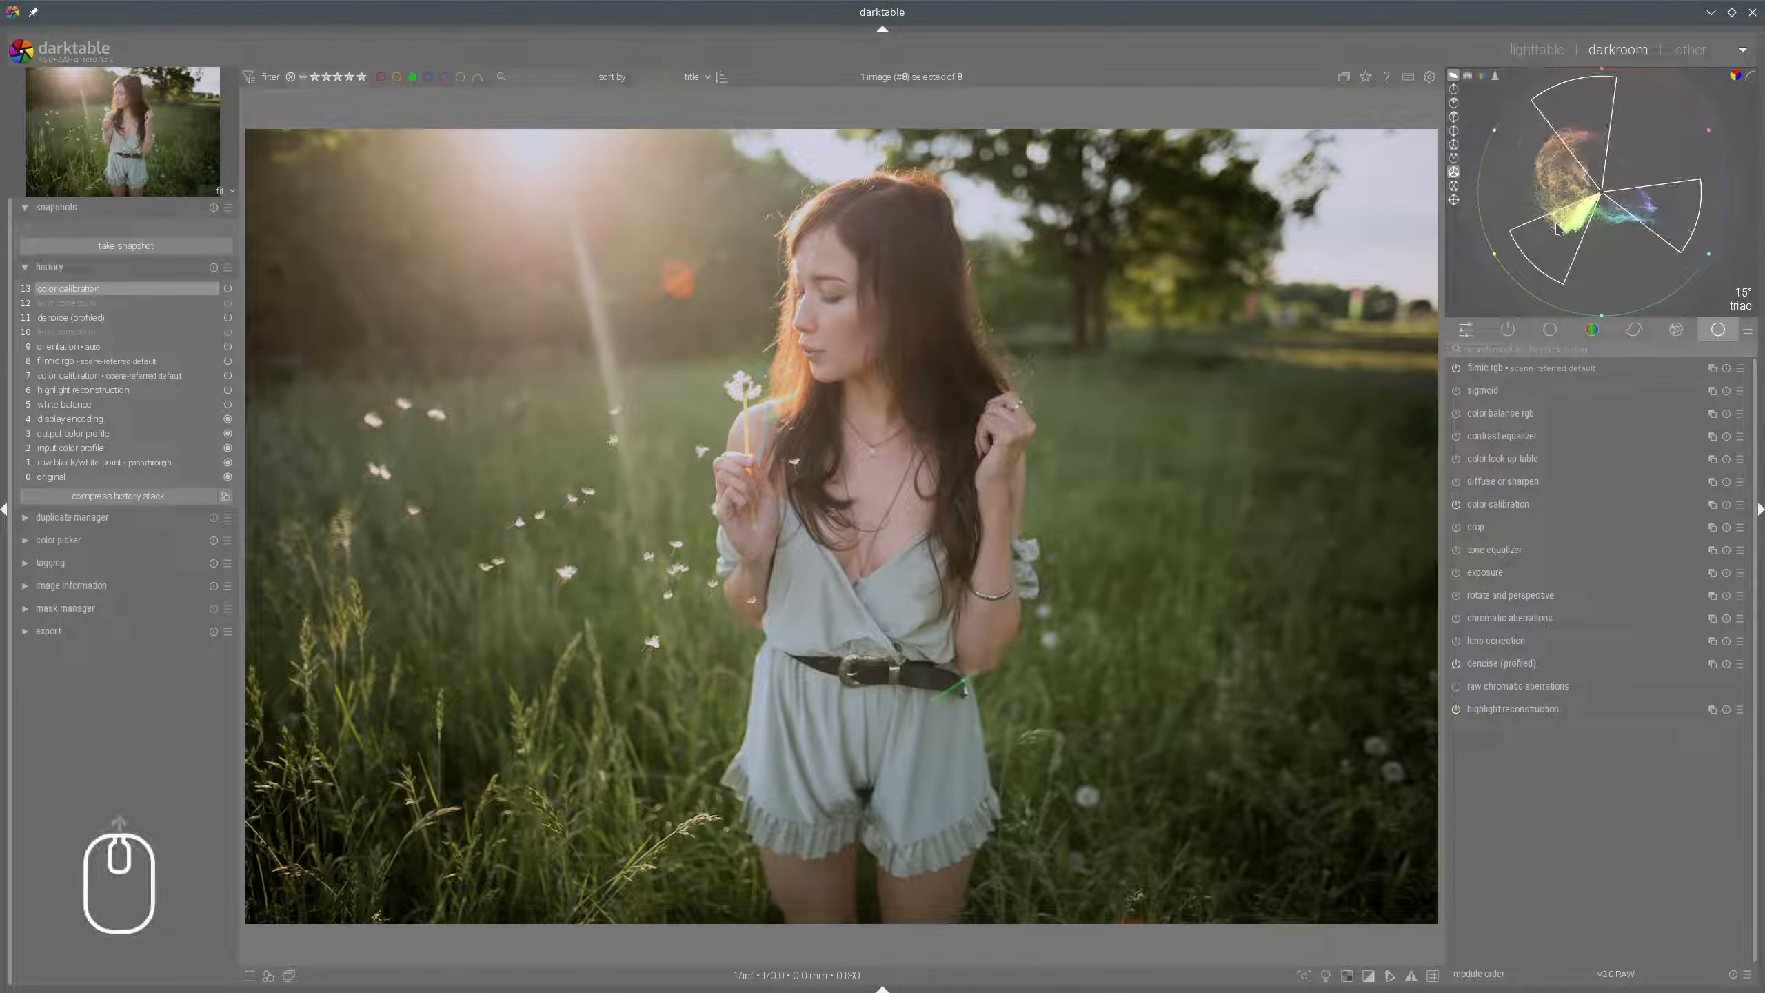
pyautogui.scroll(-1, 1558, 230)
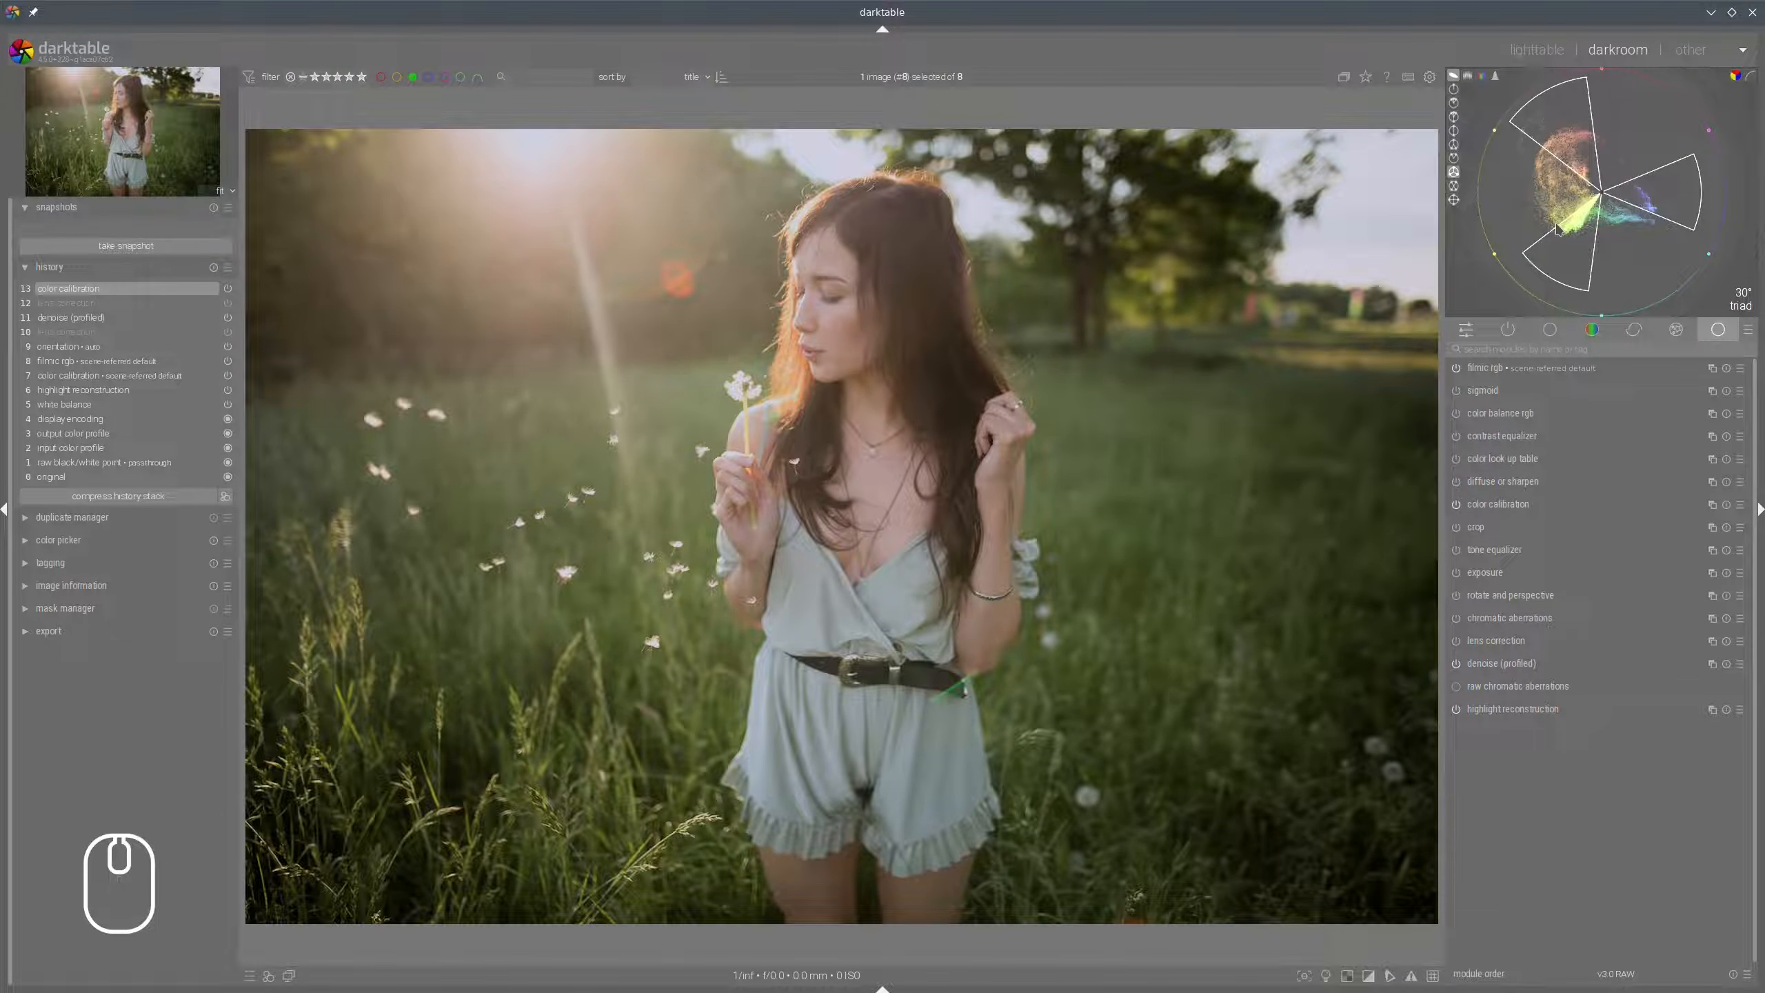
pyautogui.press('ctrl')
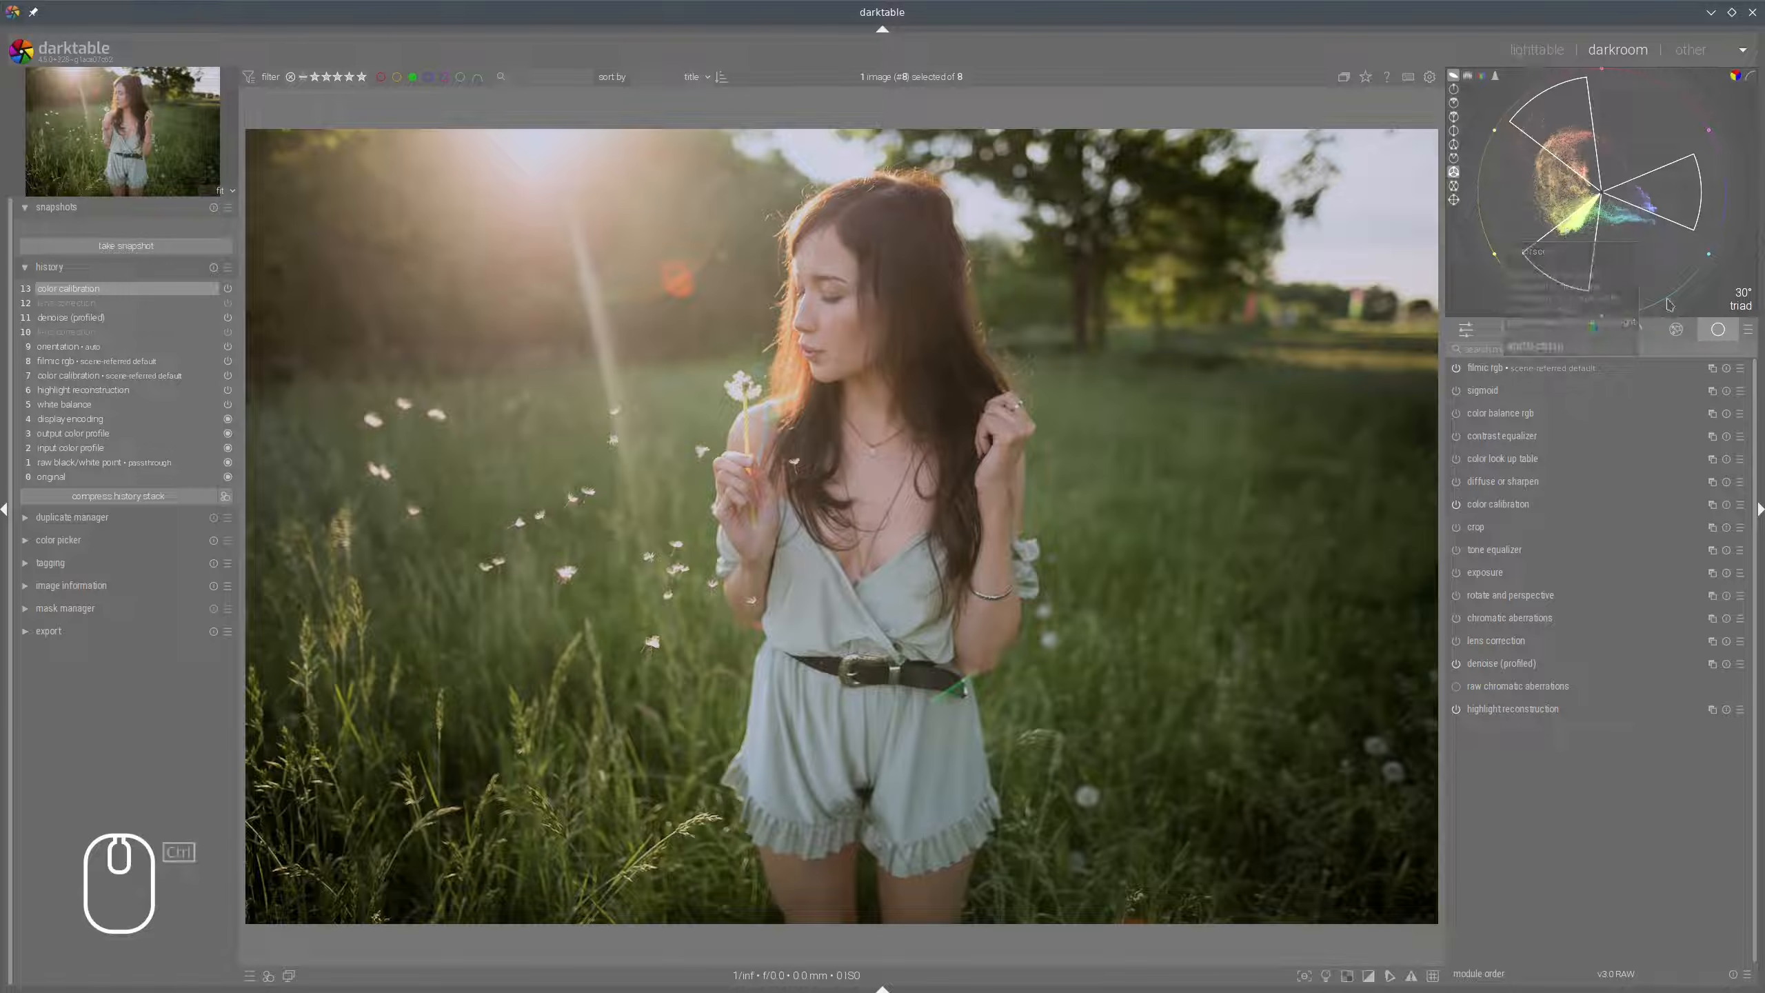
pyautogui.press('ctrl')
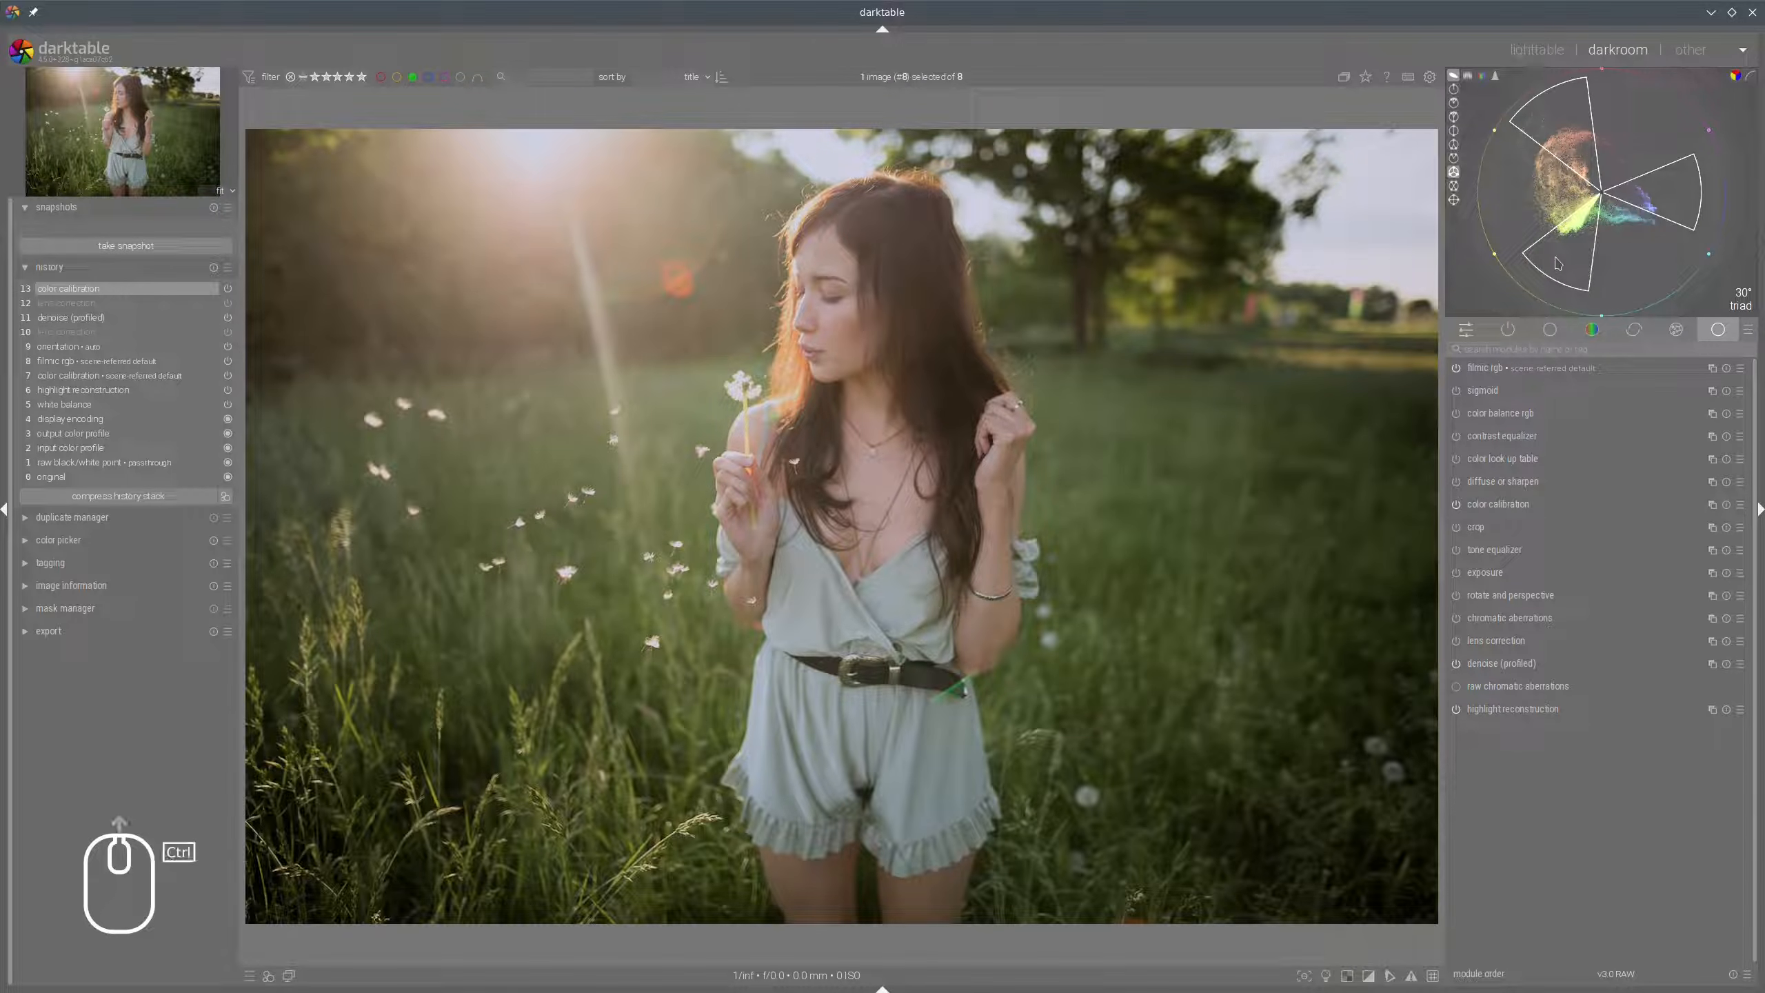
pyautogui.scroll(9, 1558, 263)
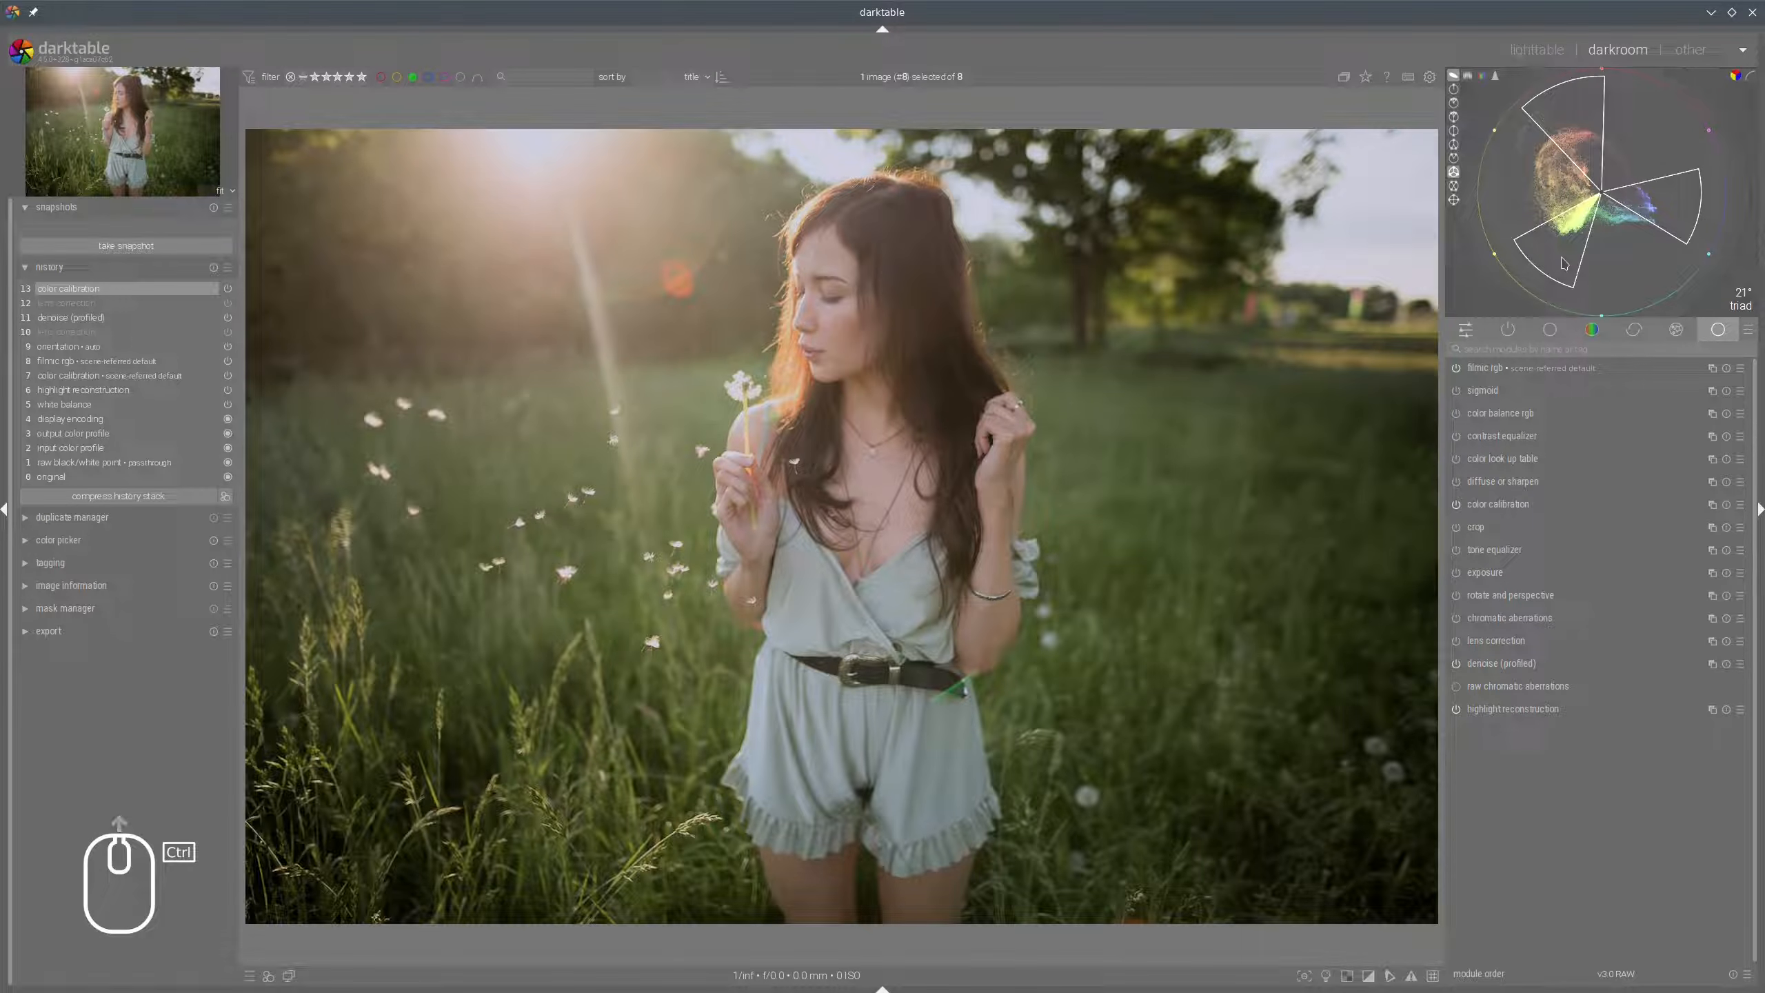
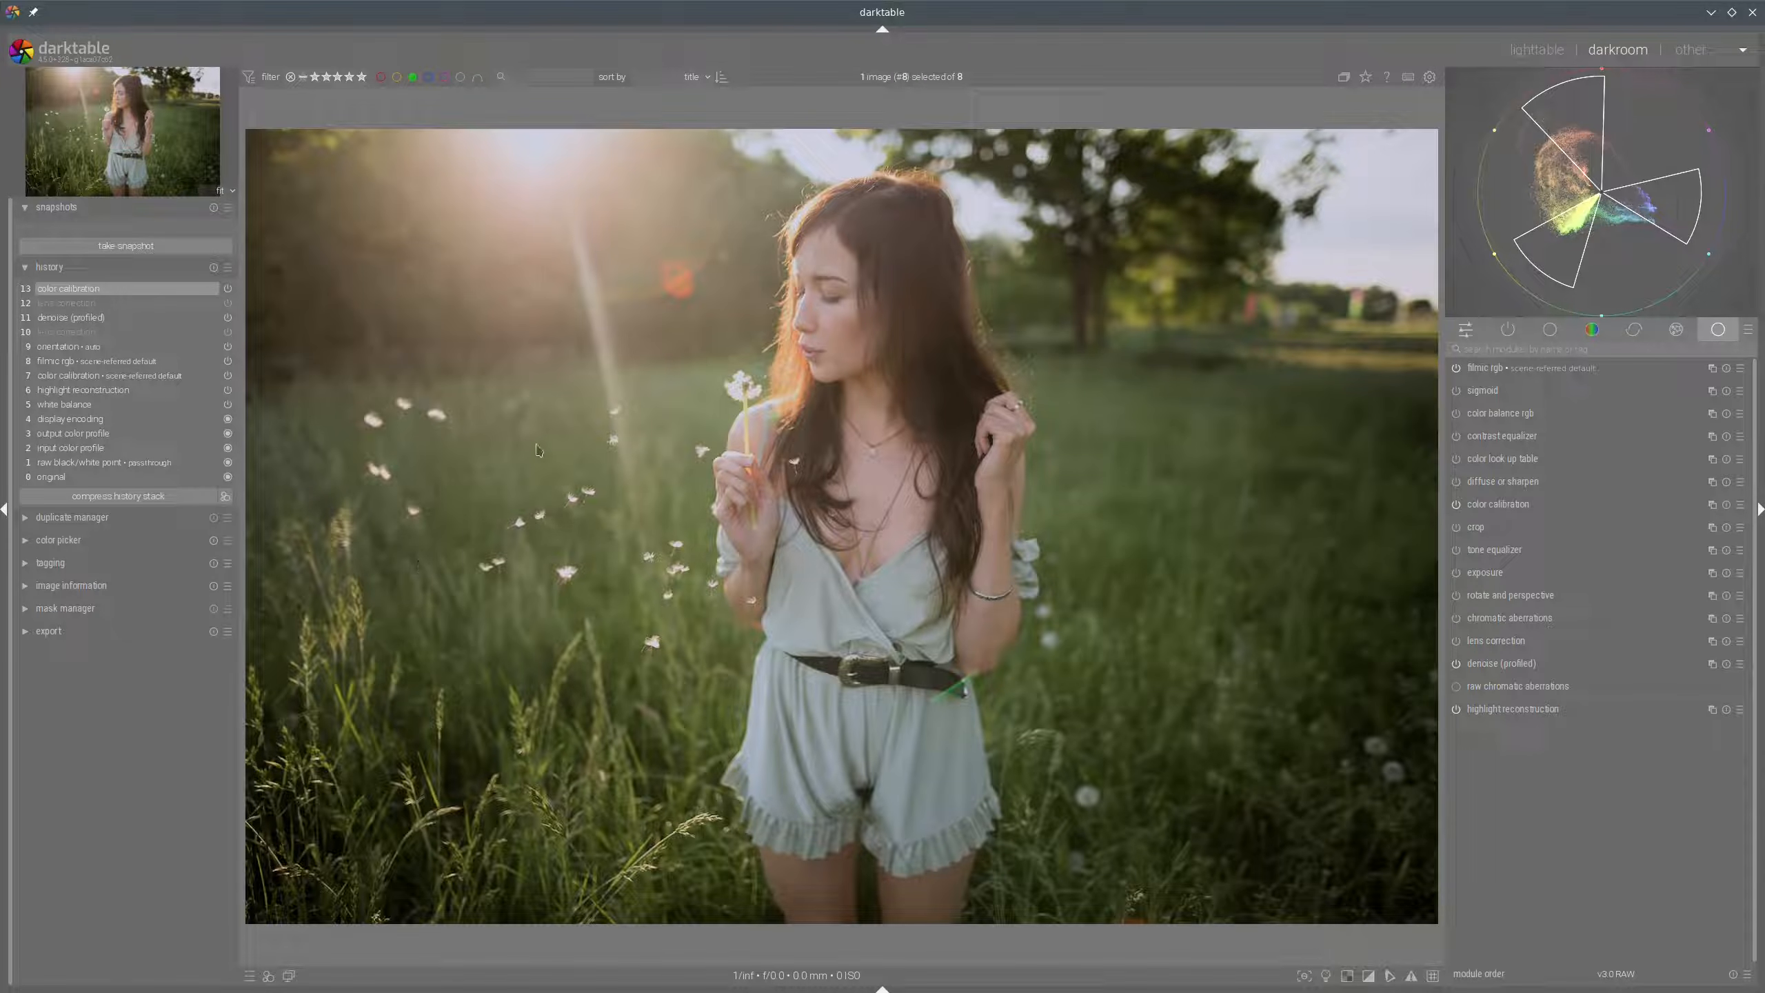
# Sample two skin tones on the woman's face with the point color picker and store both as live samples.
pyautogui.click(49, 541)
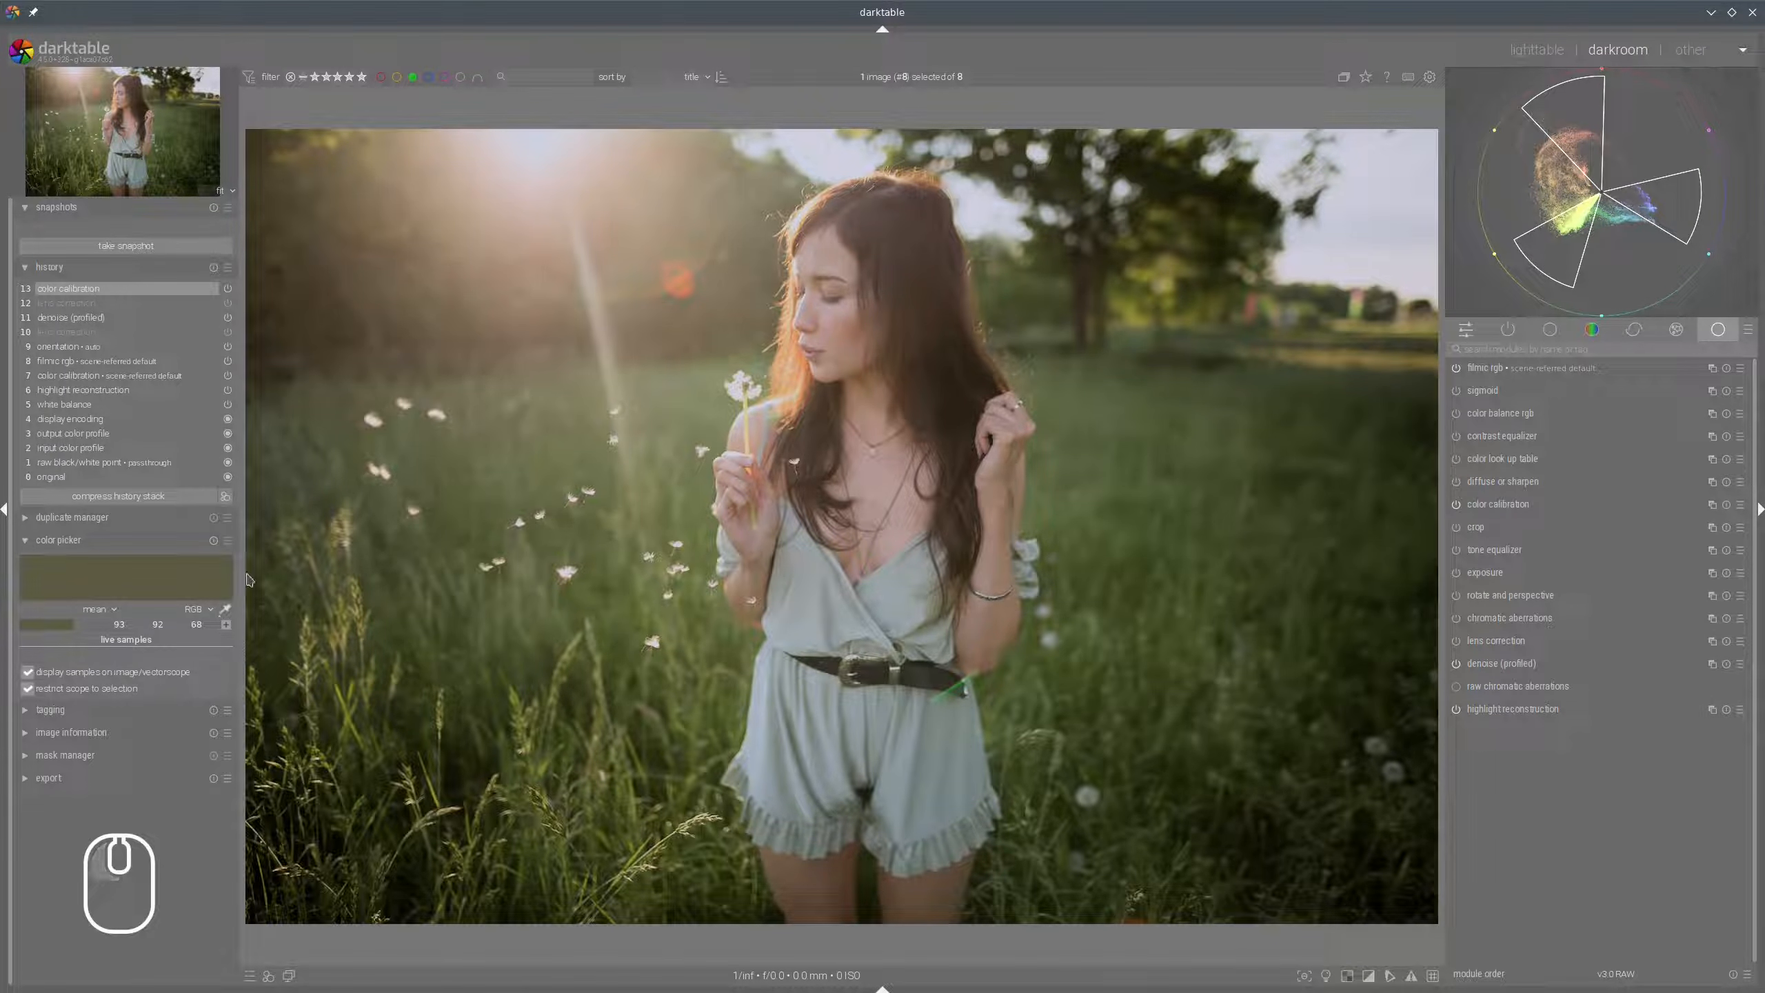
pyautogui.click(225, 610)
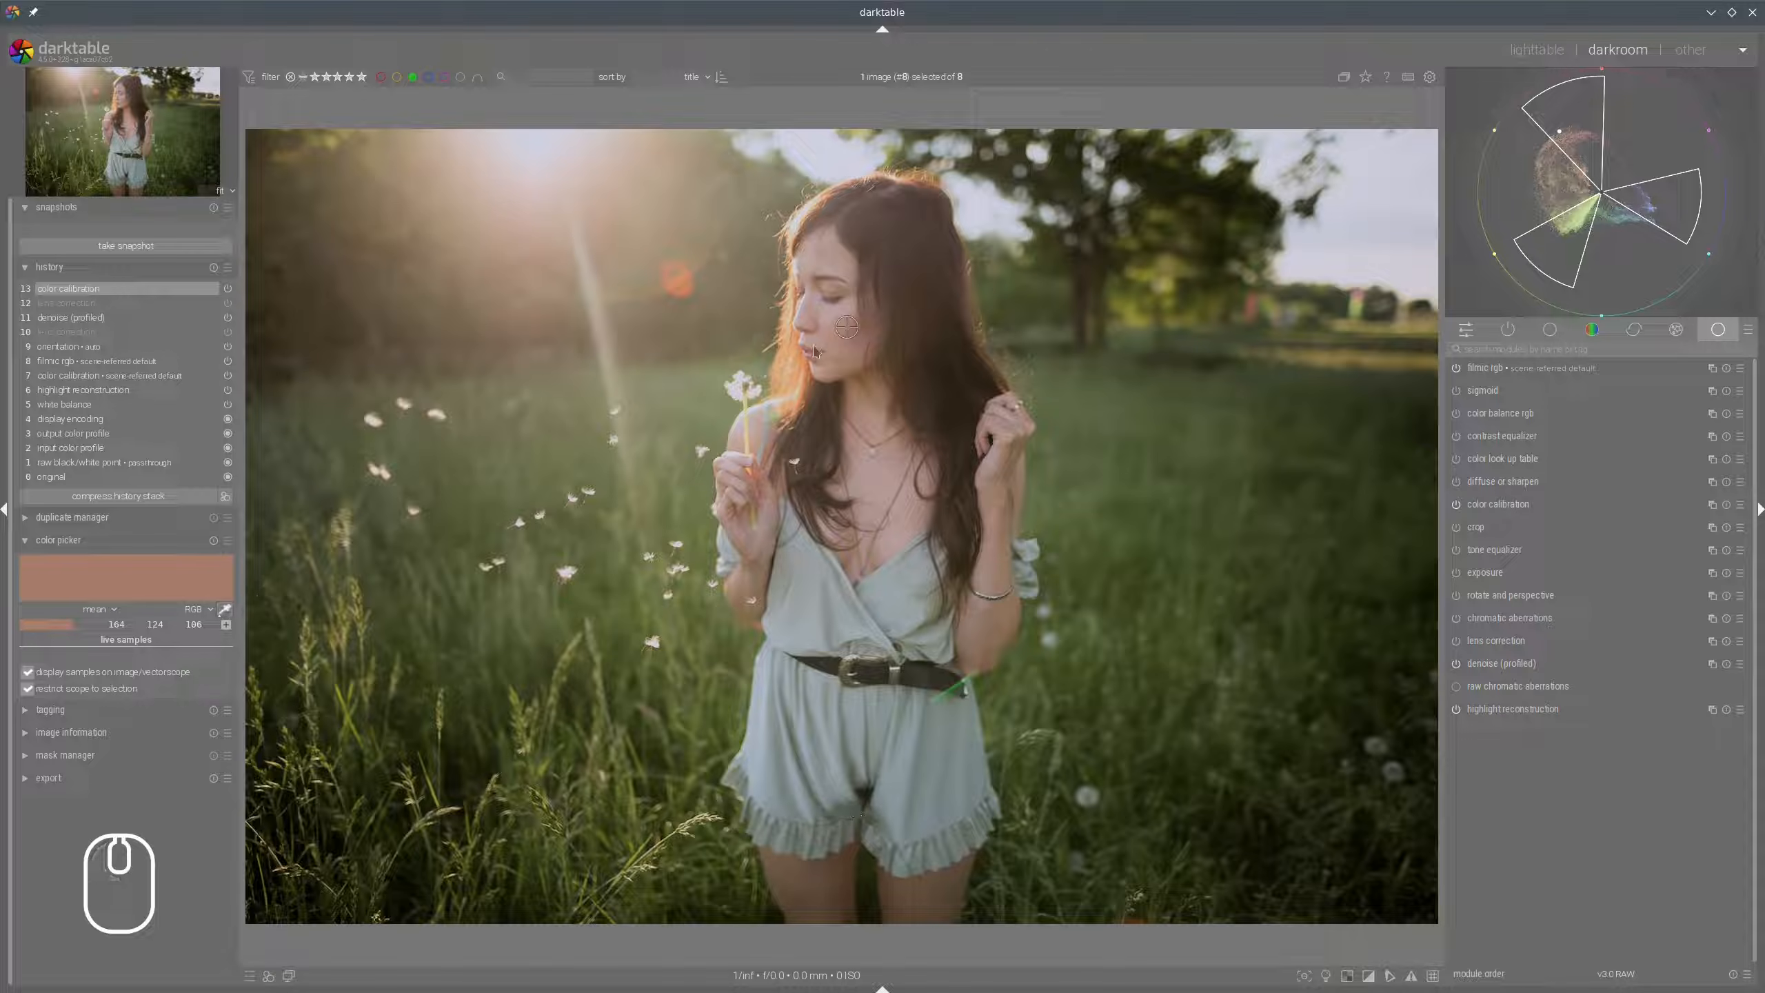
pyautogui.moveTo(847, 332); pyautogui.dragTo(848, 326)
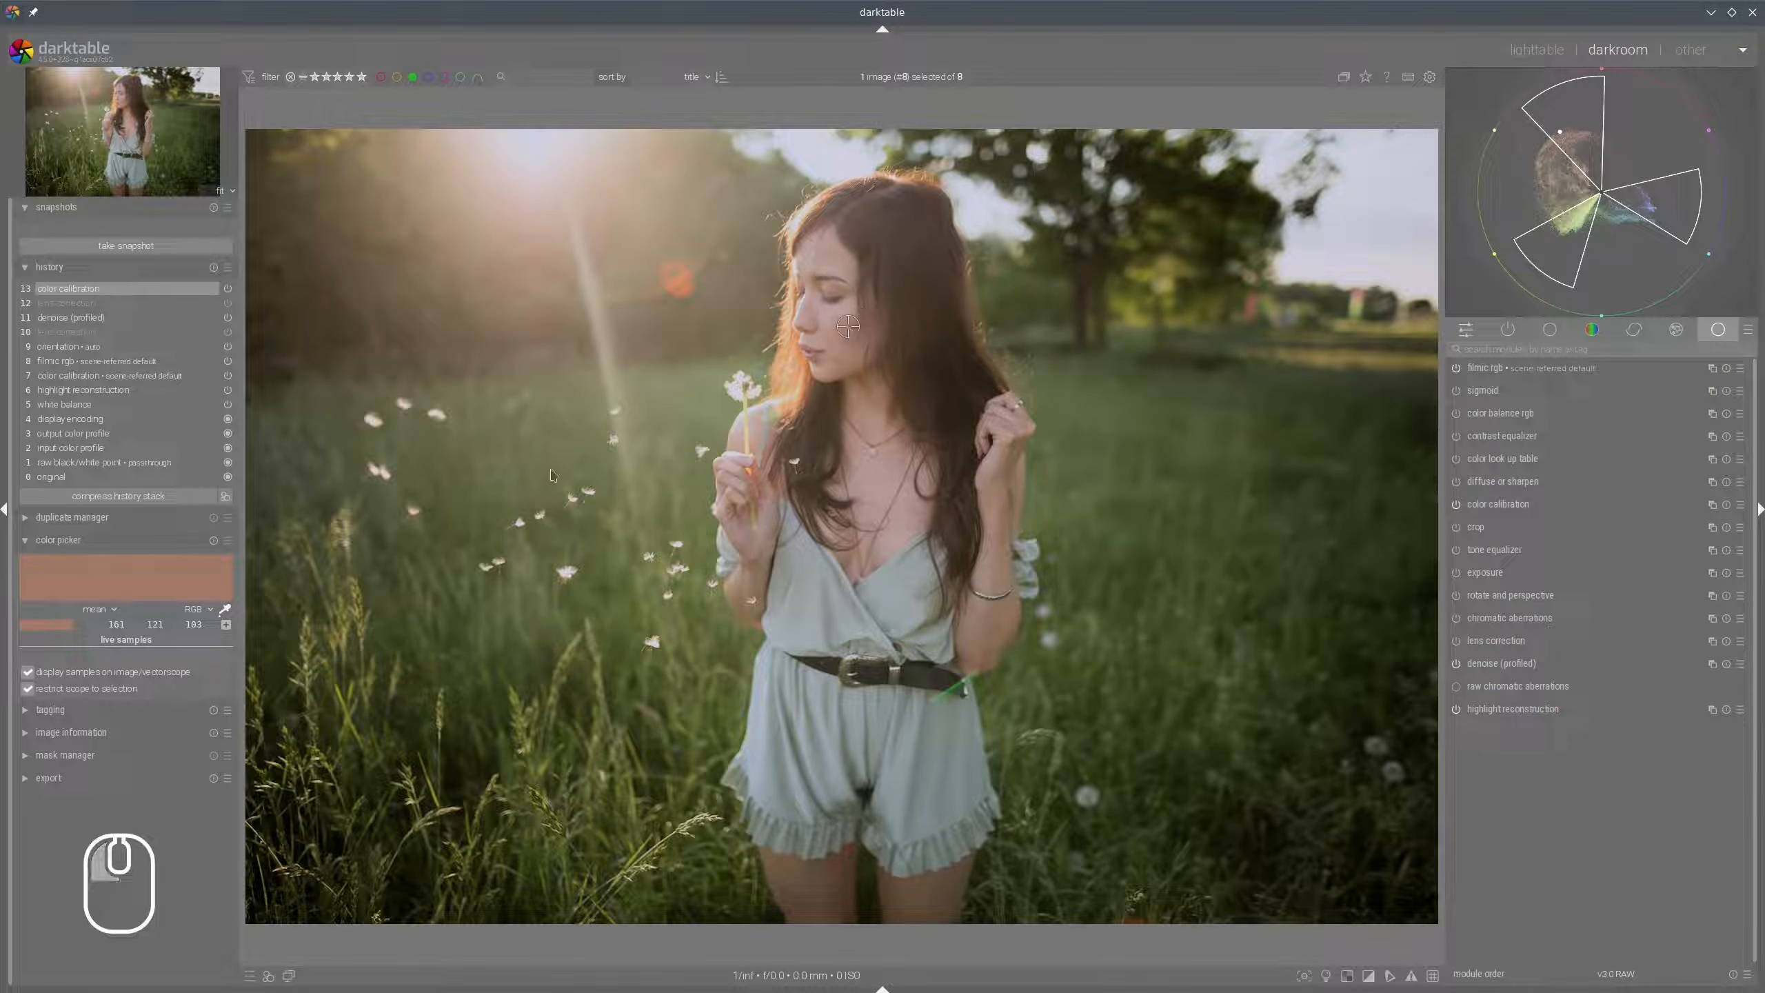
pyautogui.click(225, 624)
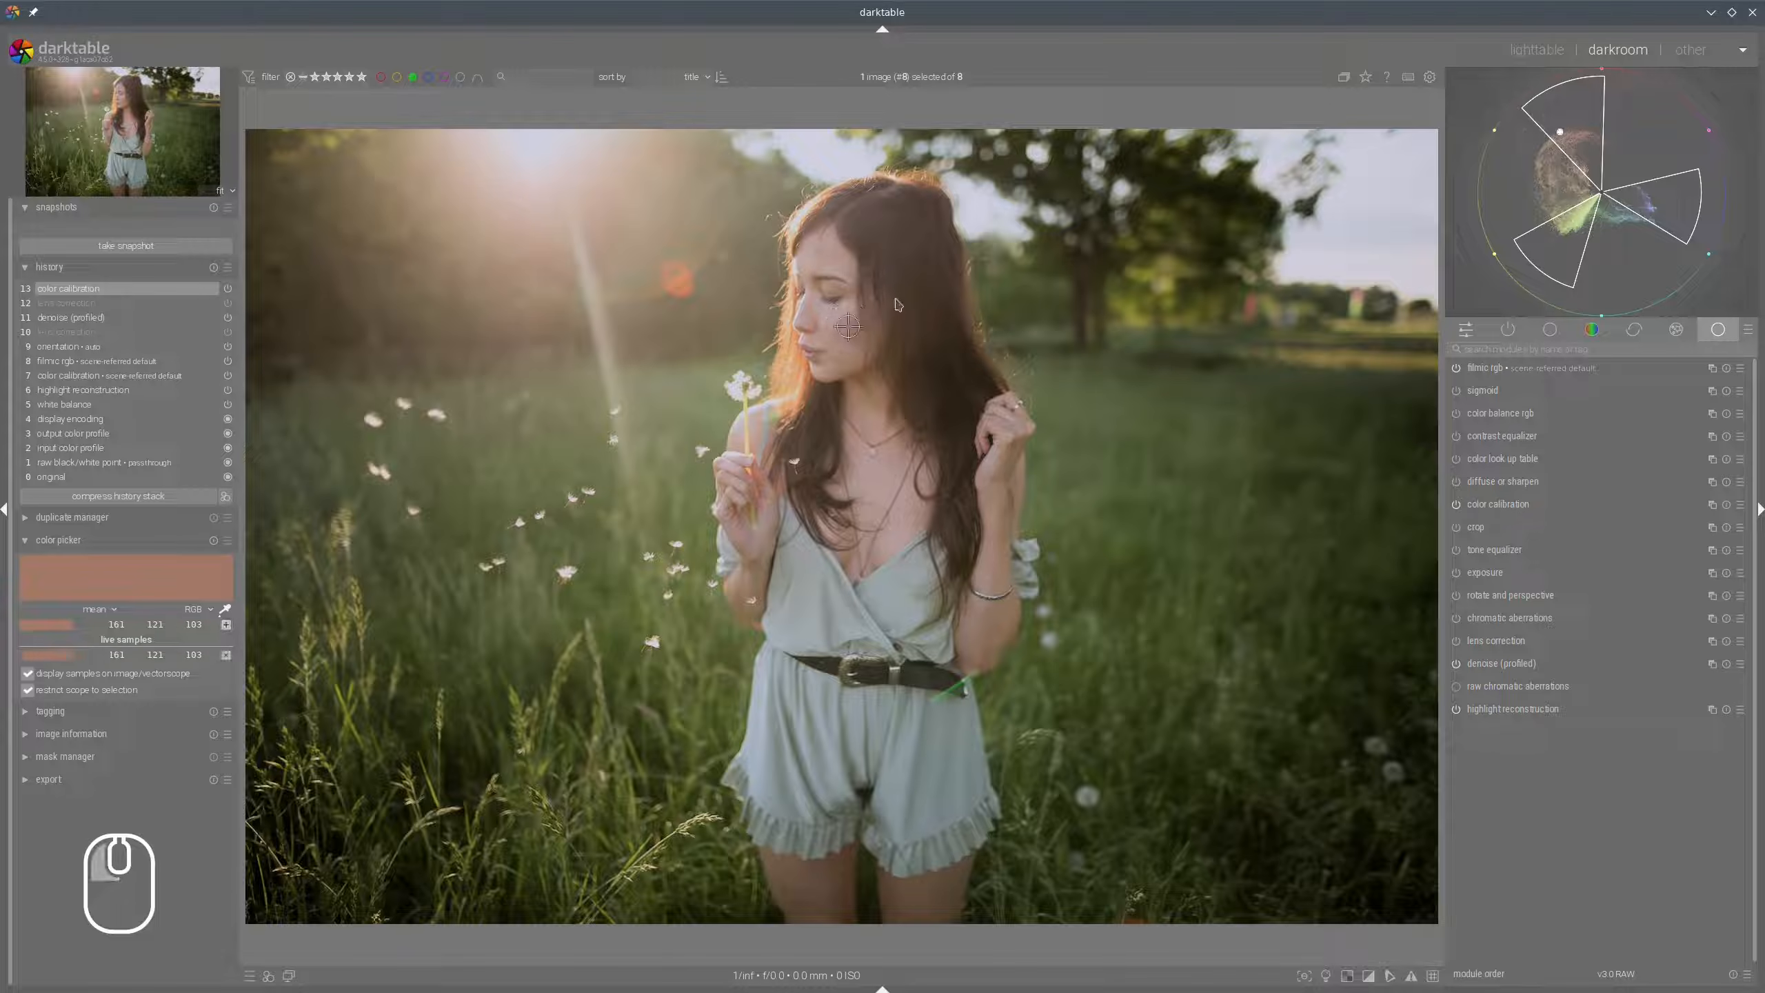
pyautogui.click(825, 305)
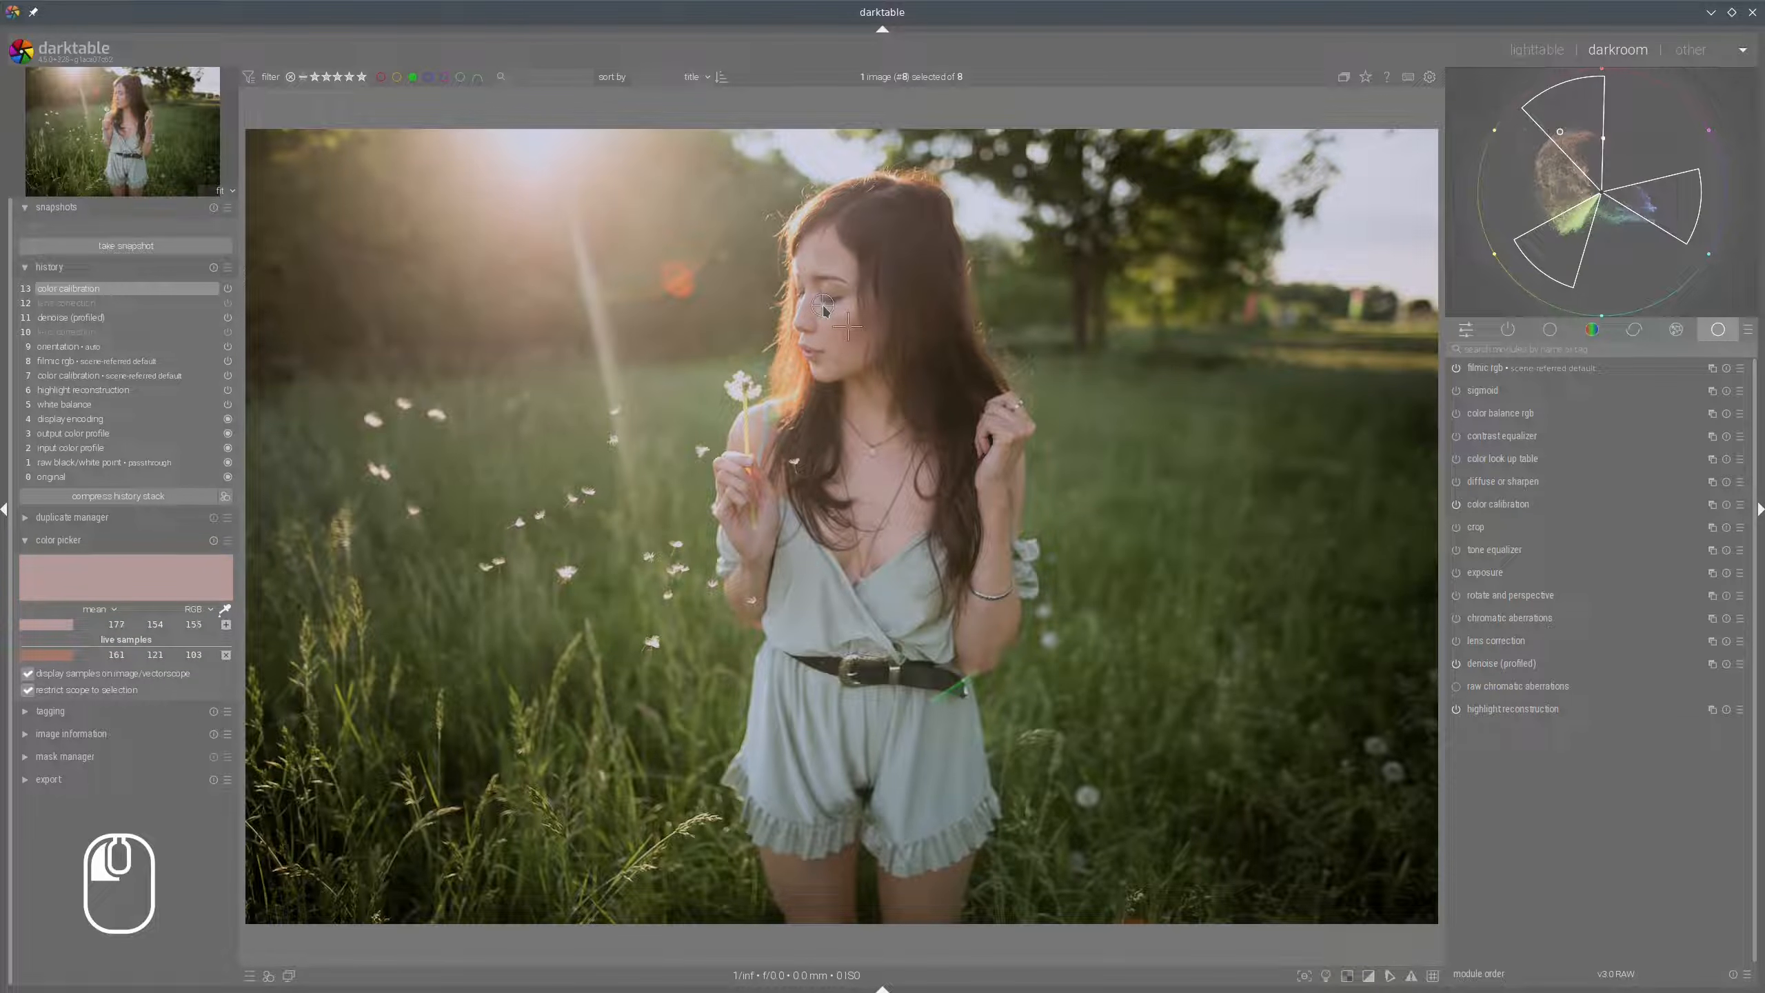
pyautogui.moveTo(823, 306); pyautogui.dragTo(824, 310)
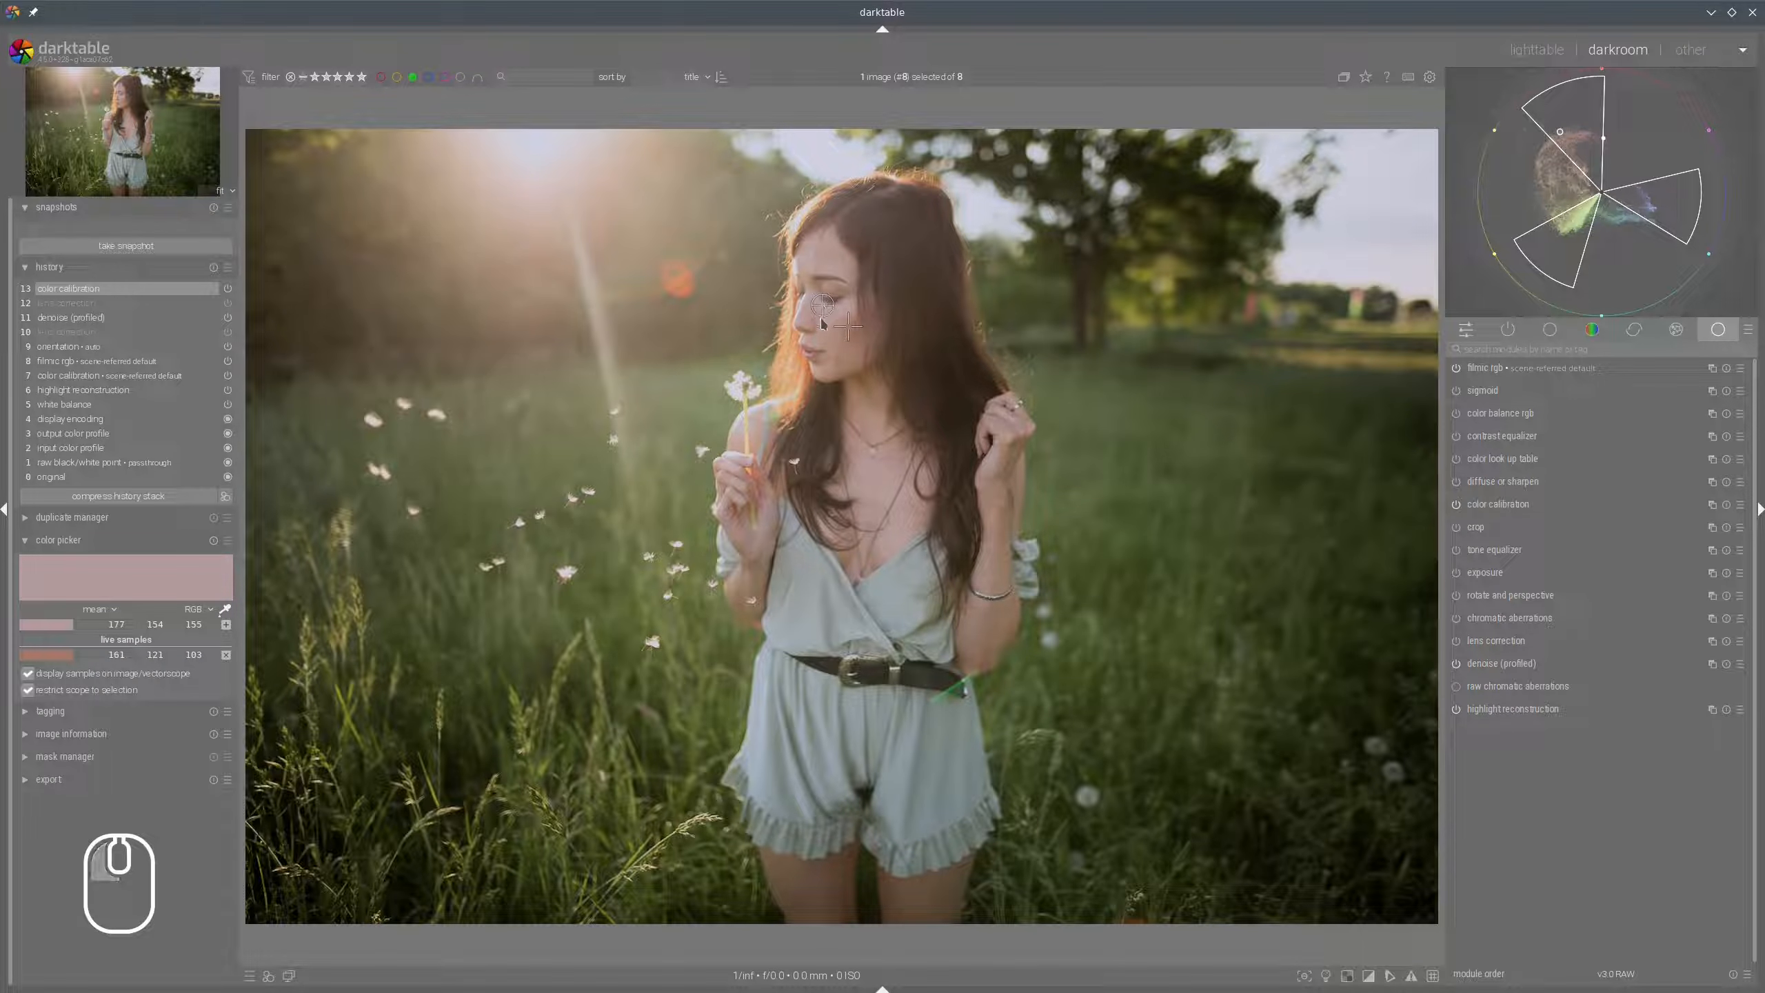
pyautogui.click(226, 625)
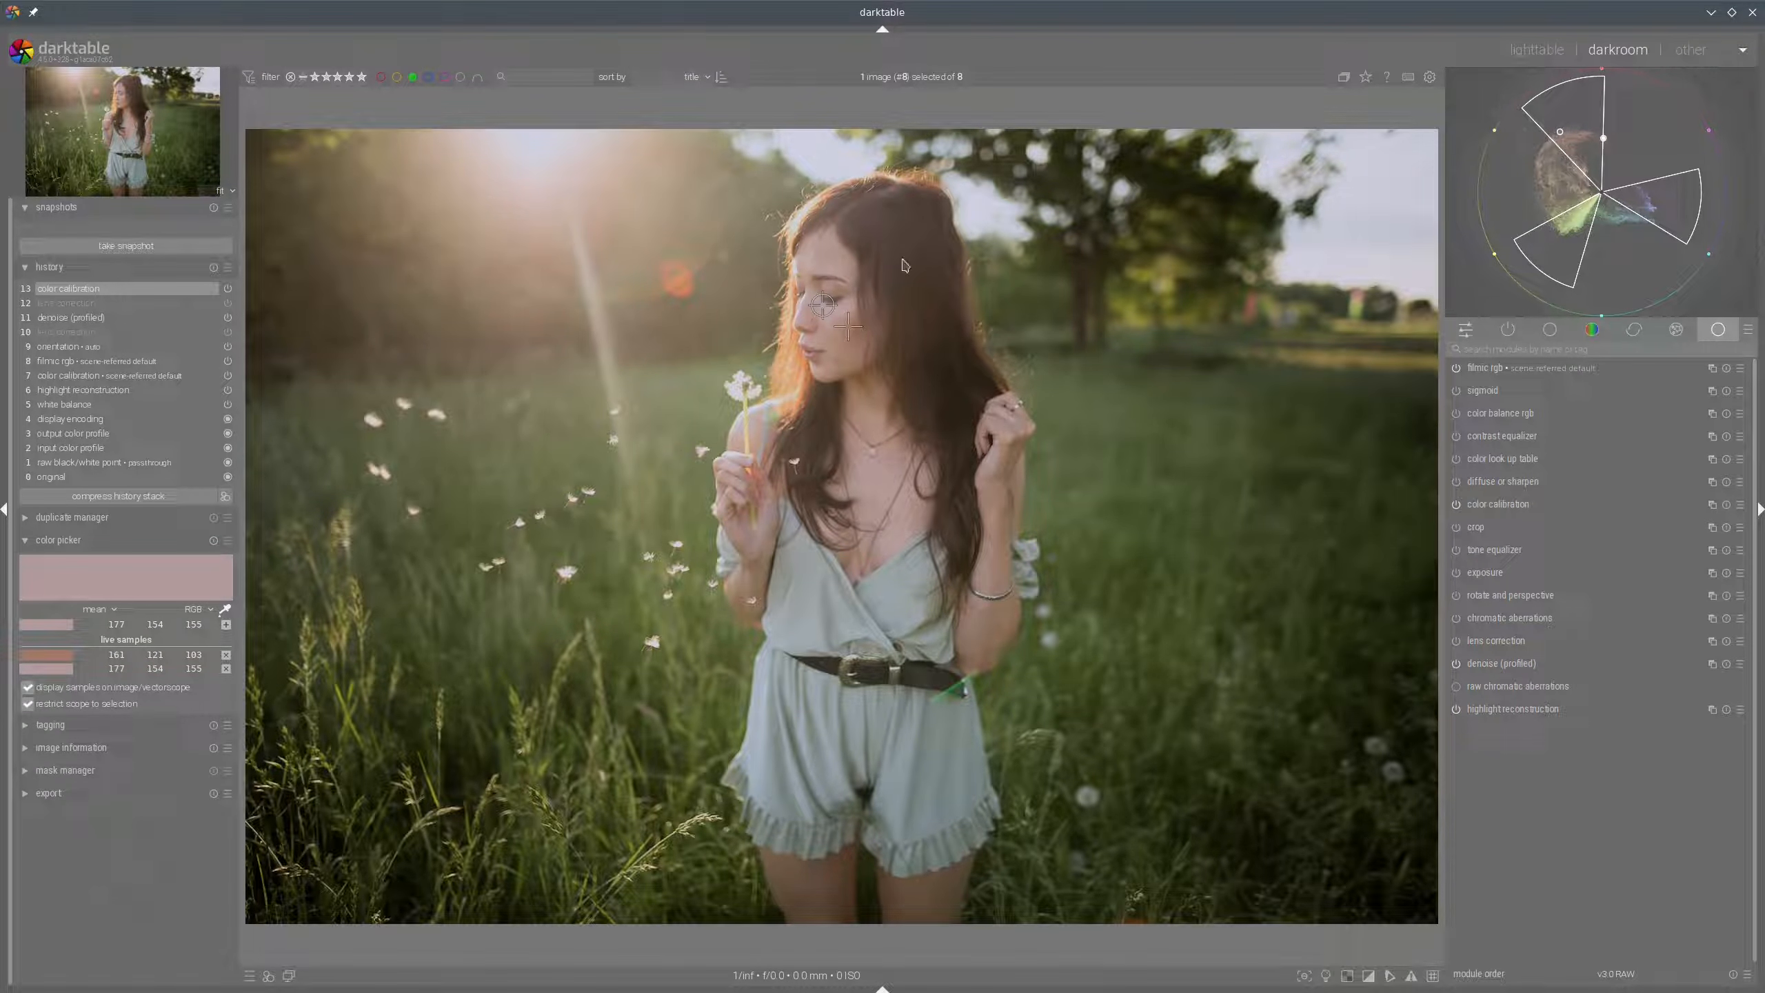
# Add live samples of the woman's dark hair, the sunlit foreground grass and the shaded grass beside her.
pyautogui.click(925, 293)
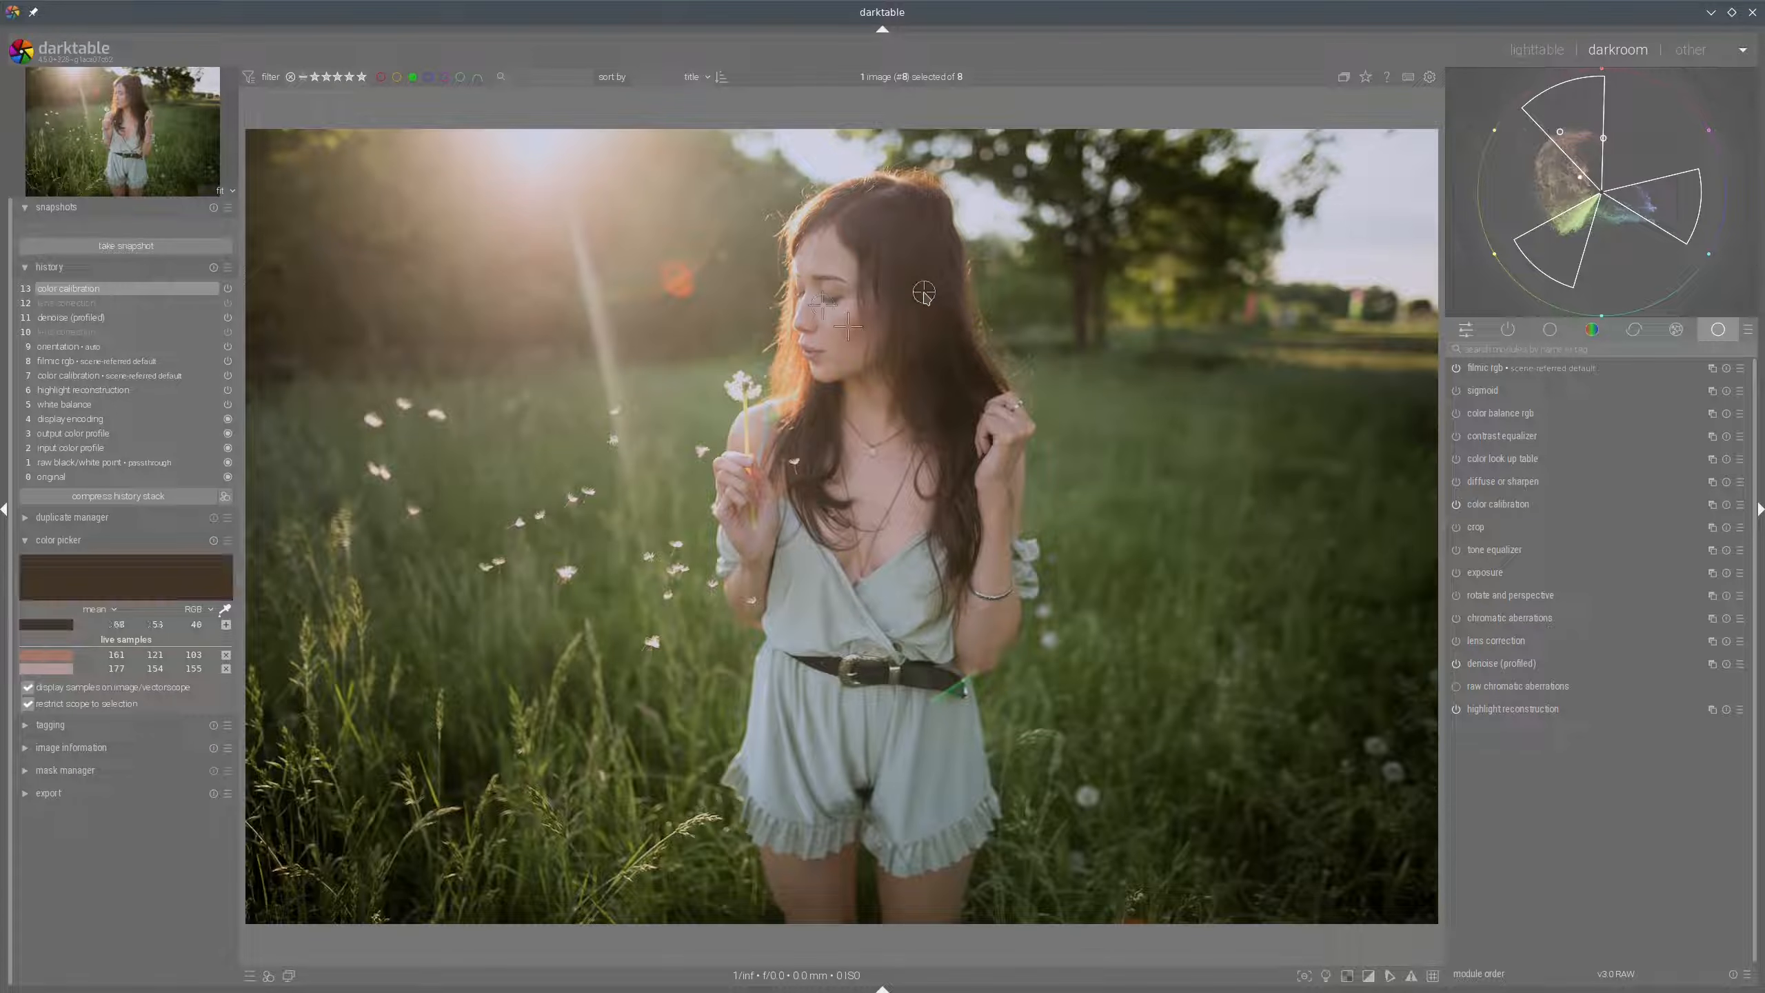
pyautogui.click(227, 625)
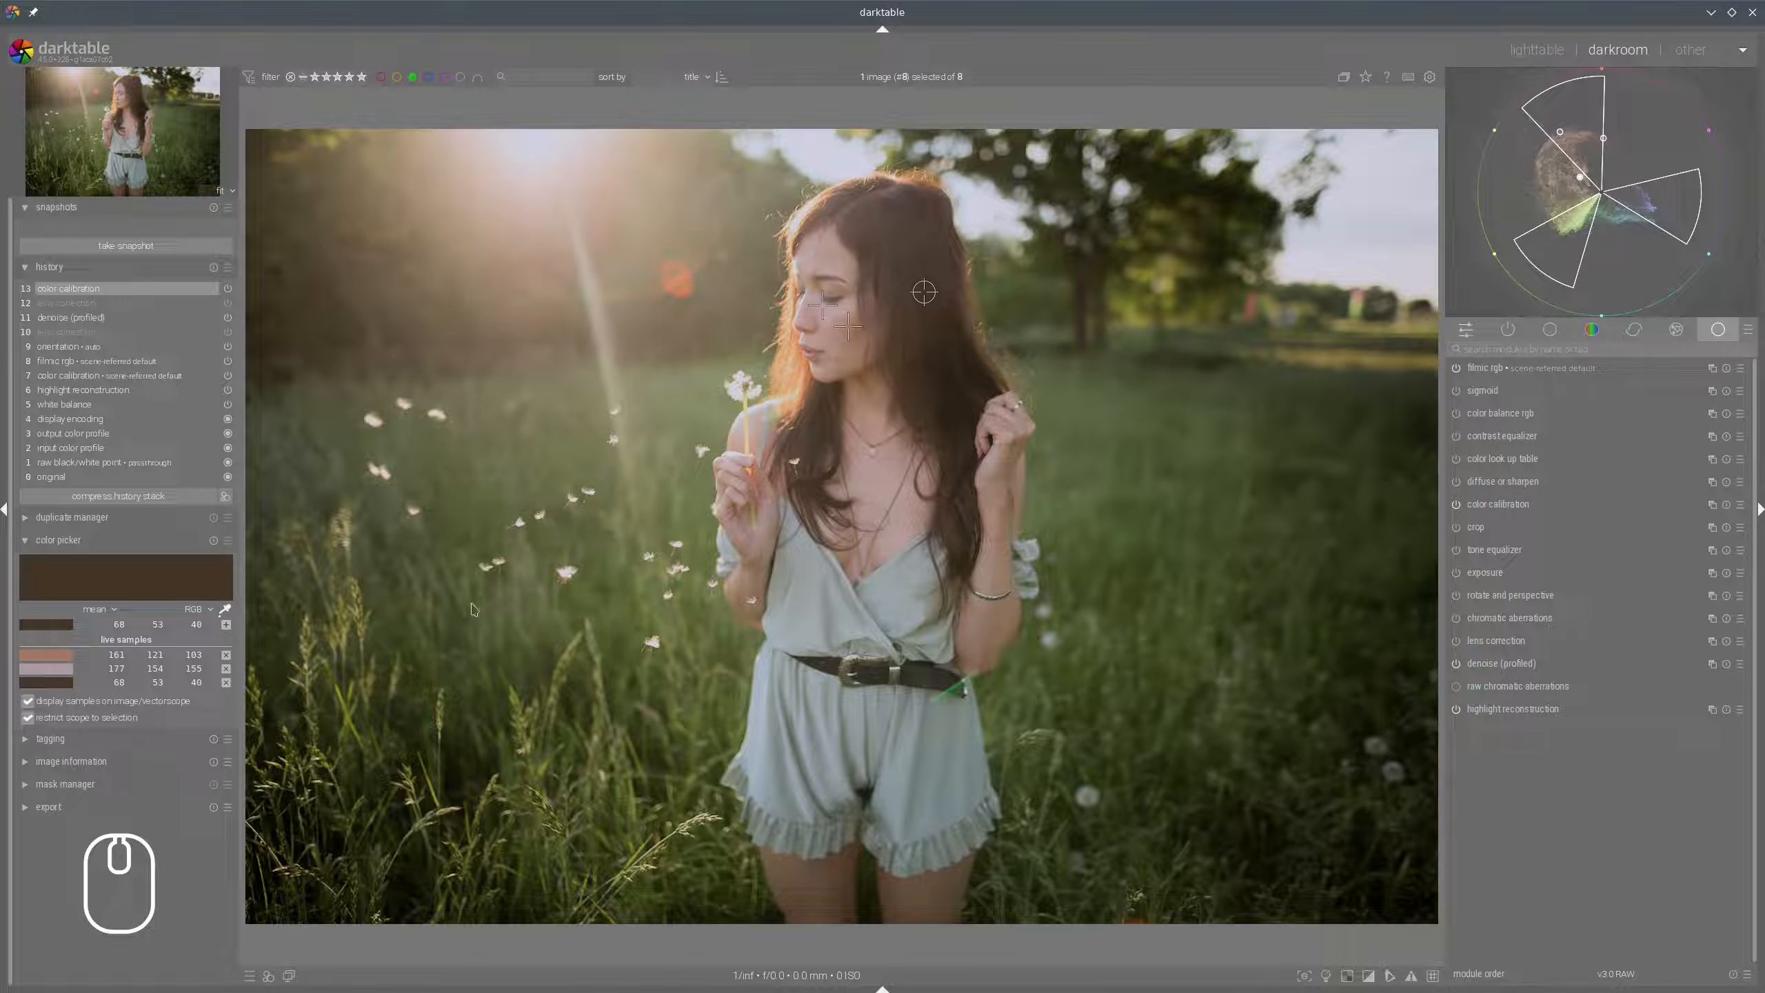
pyautogui.click(348, 640)
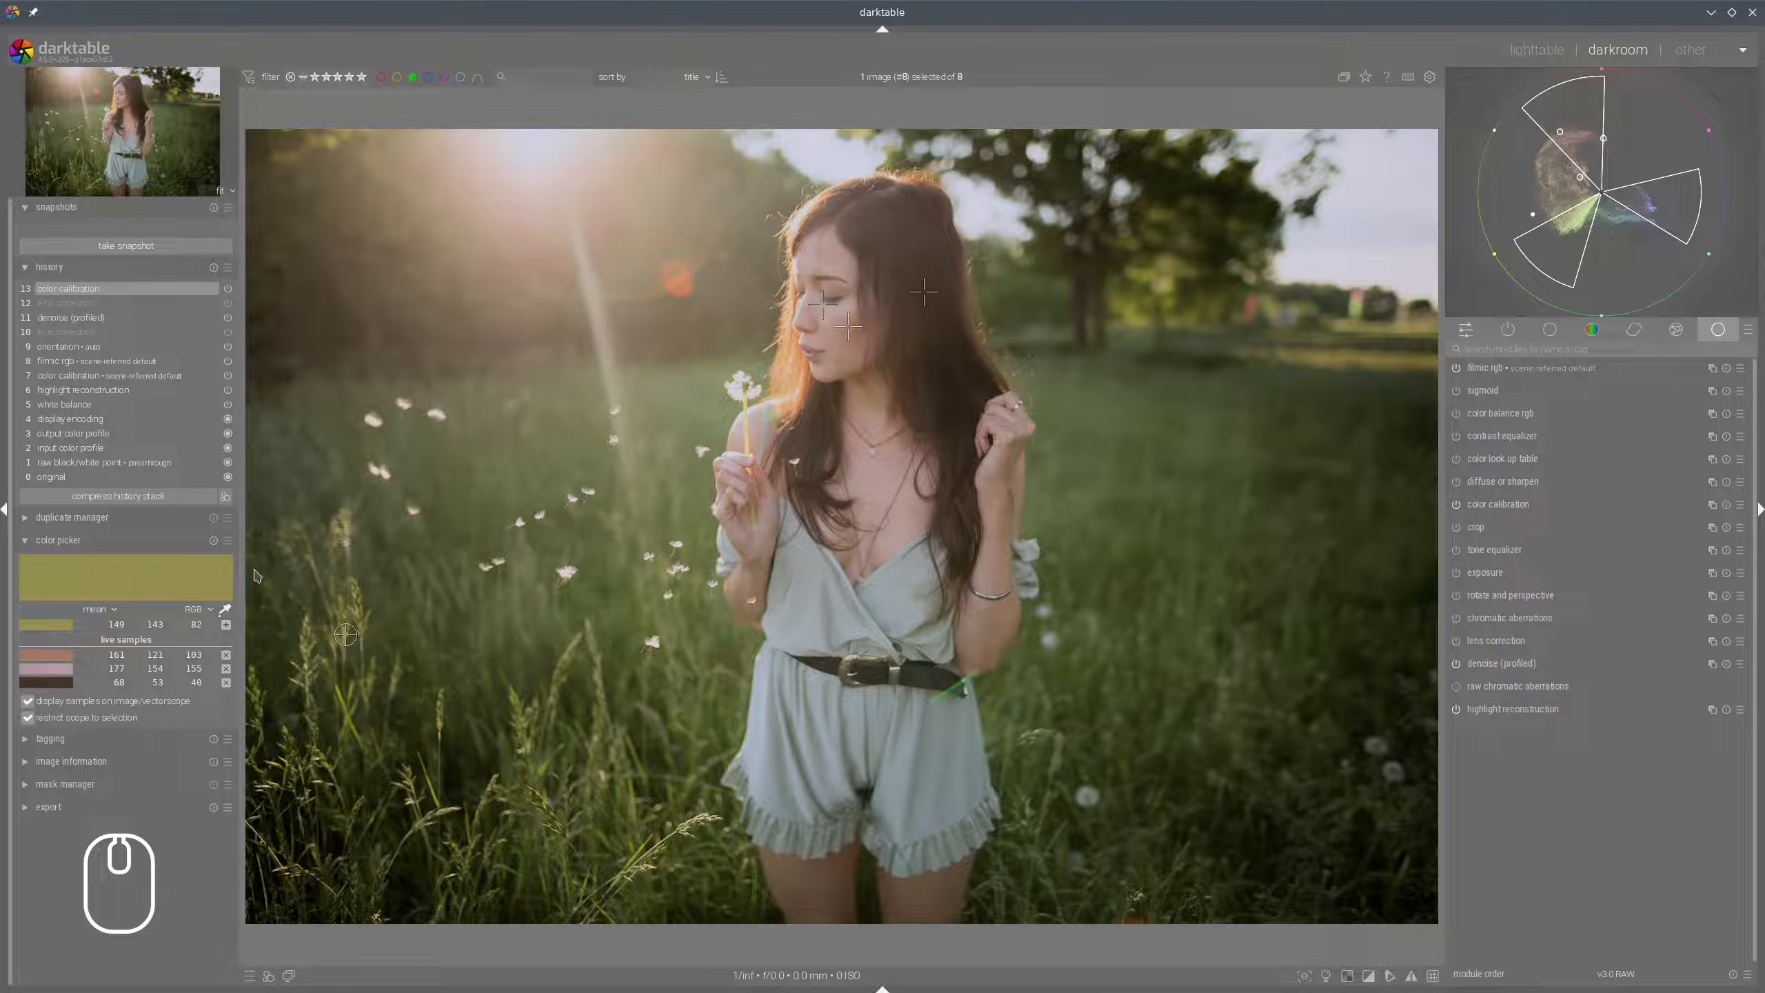
pyautogui.click(226, 624)
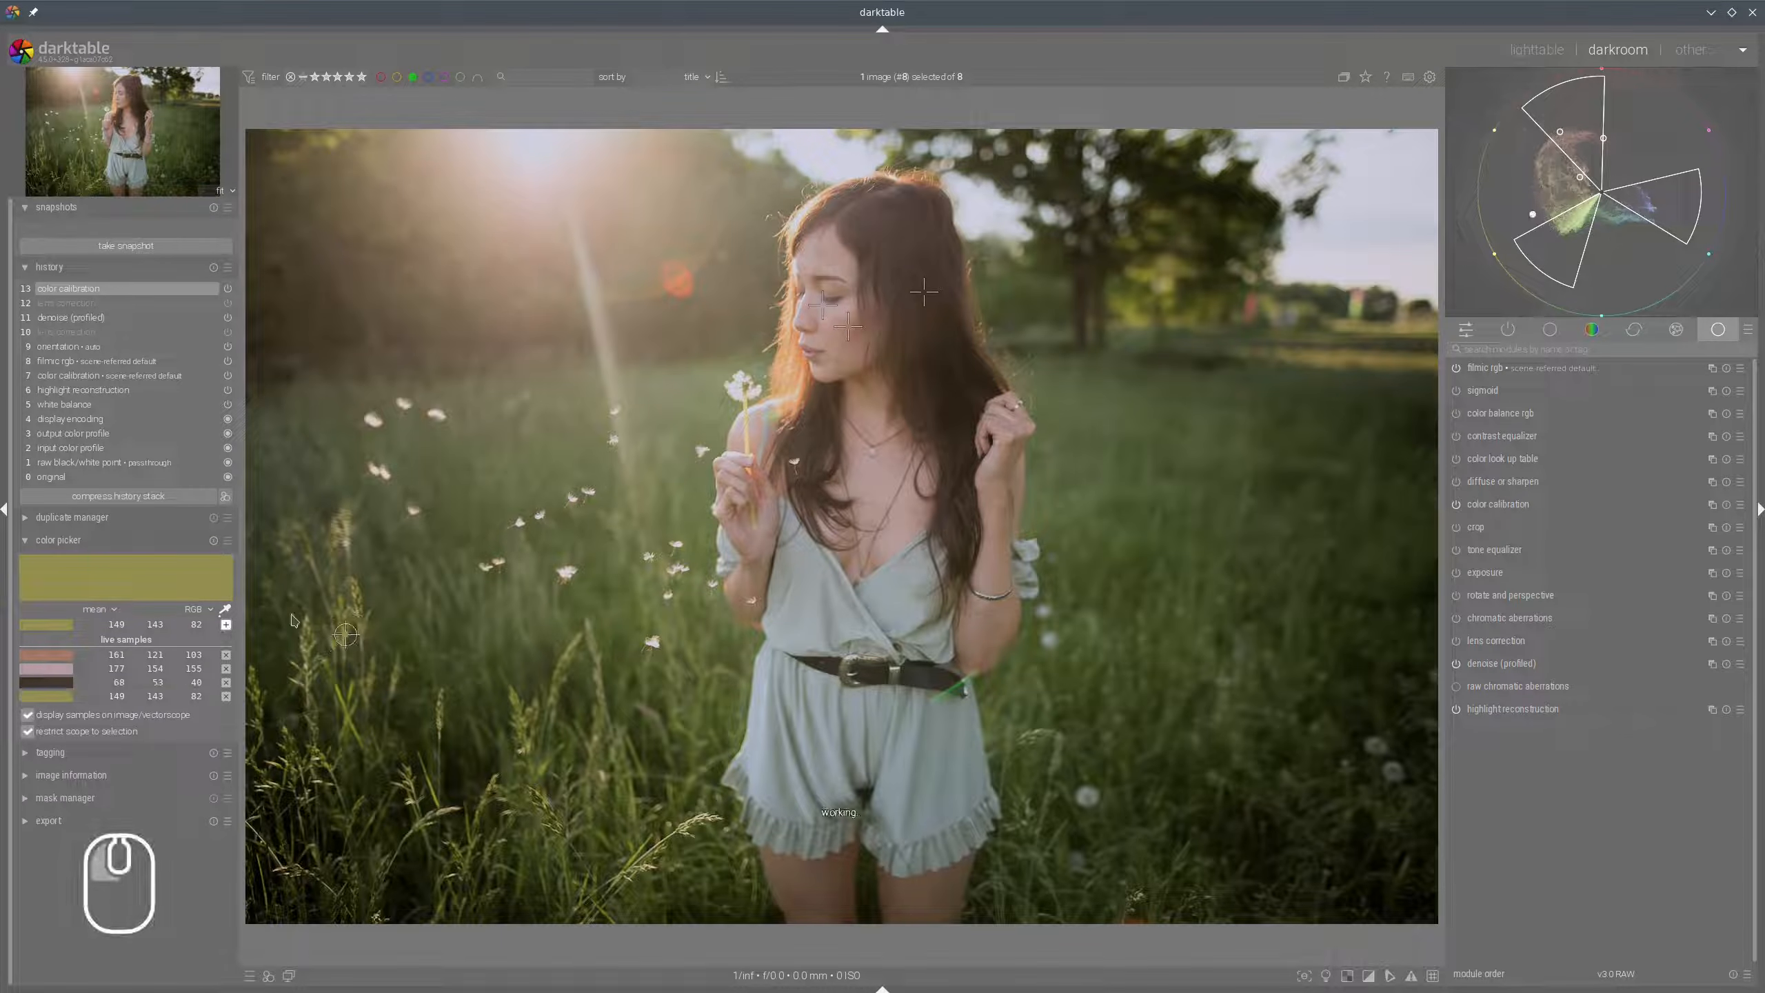
pyautogui.click(1222, 639)
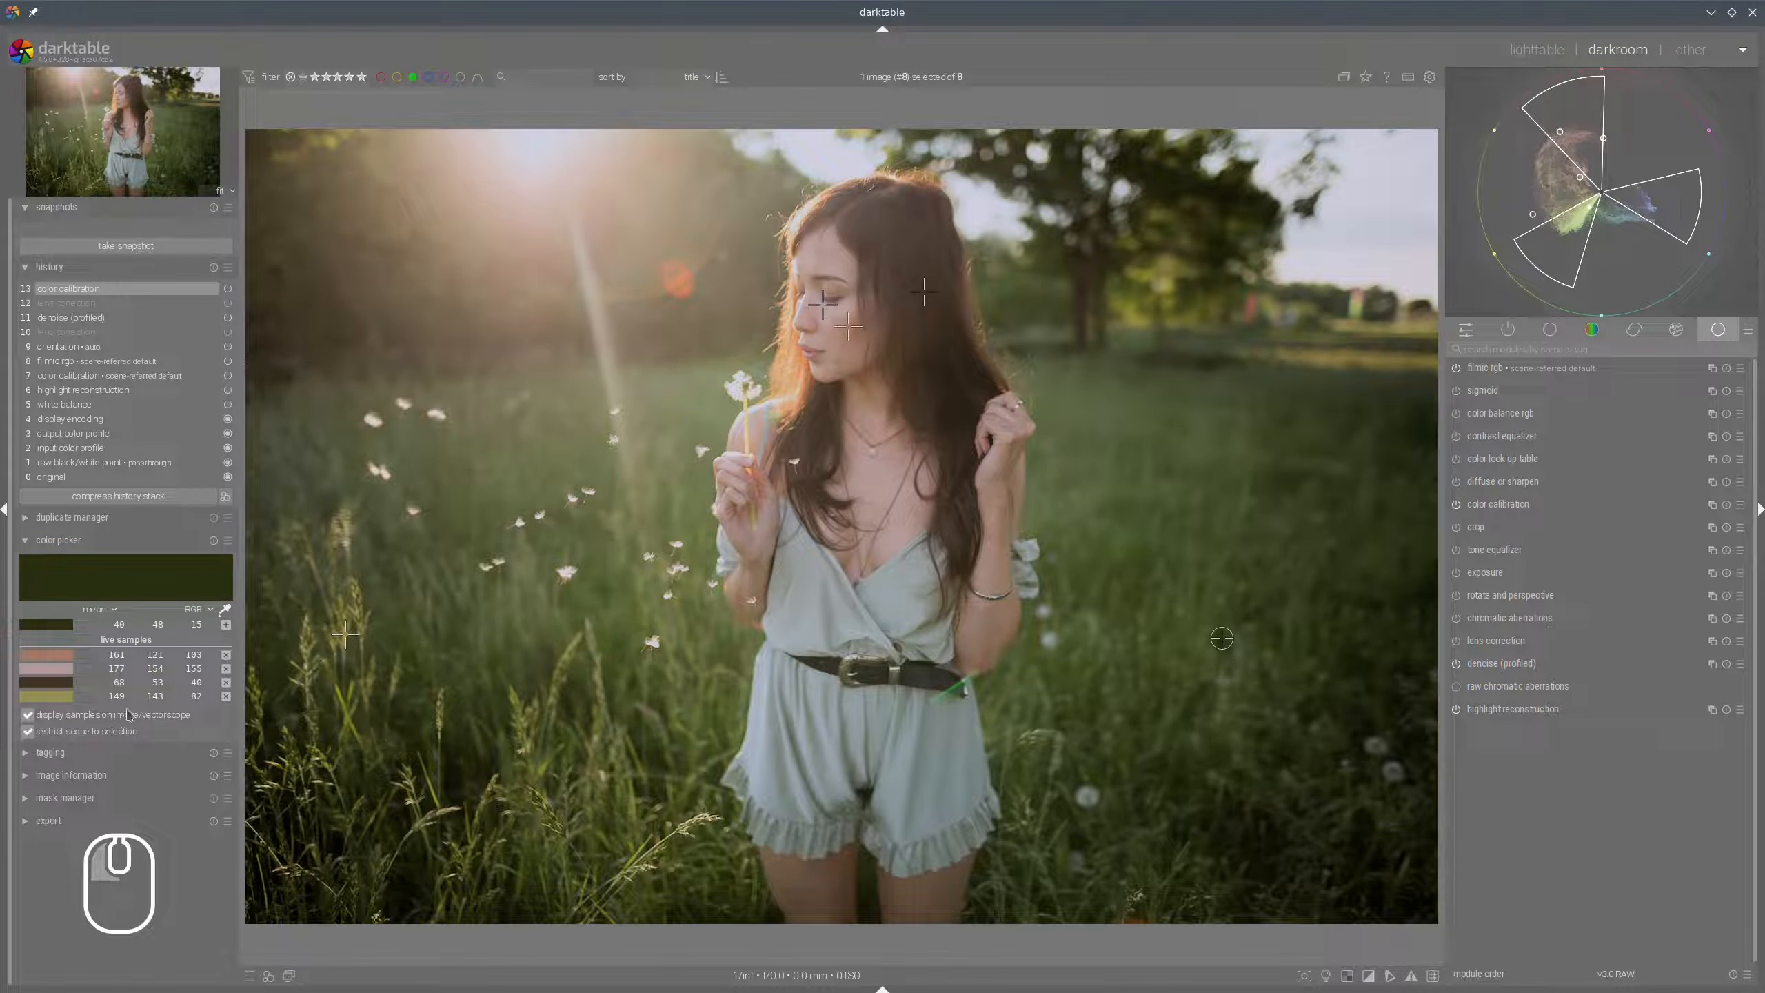
pyautogui.click(227, 624)
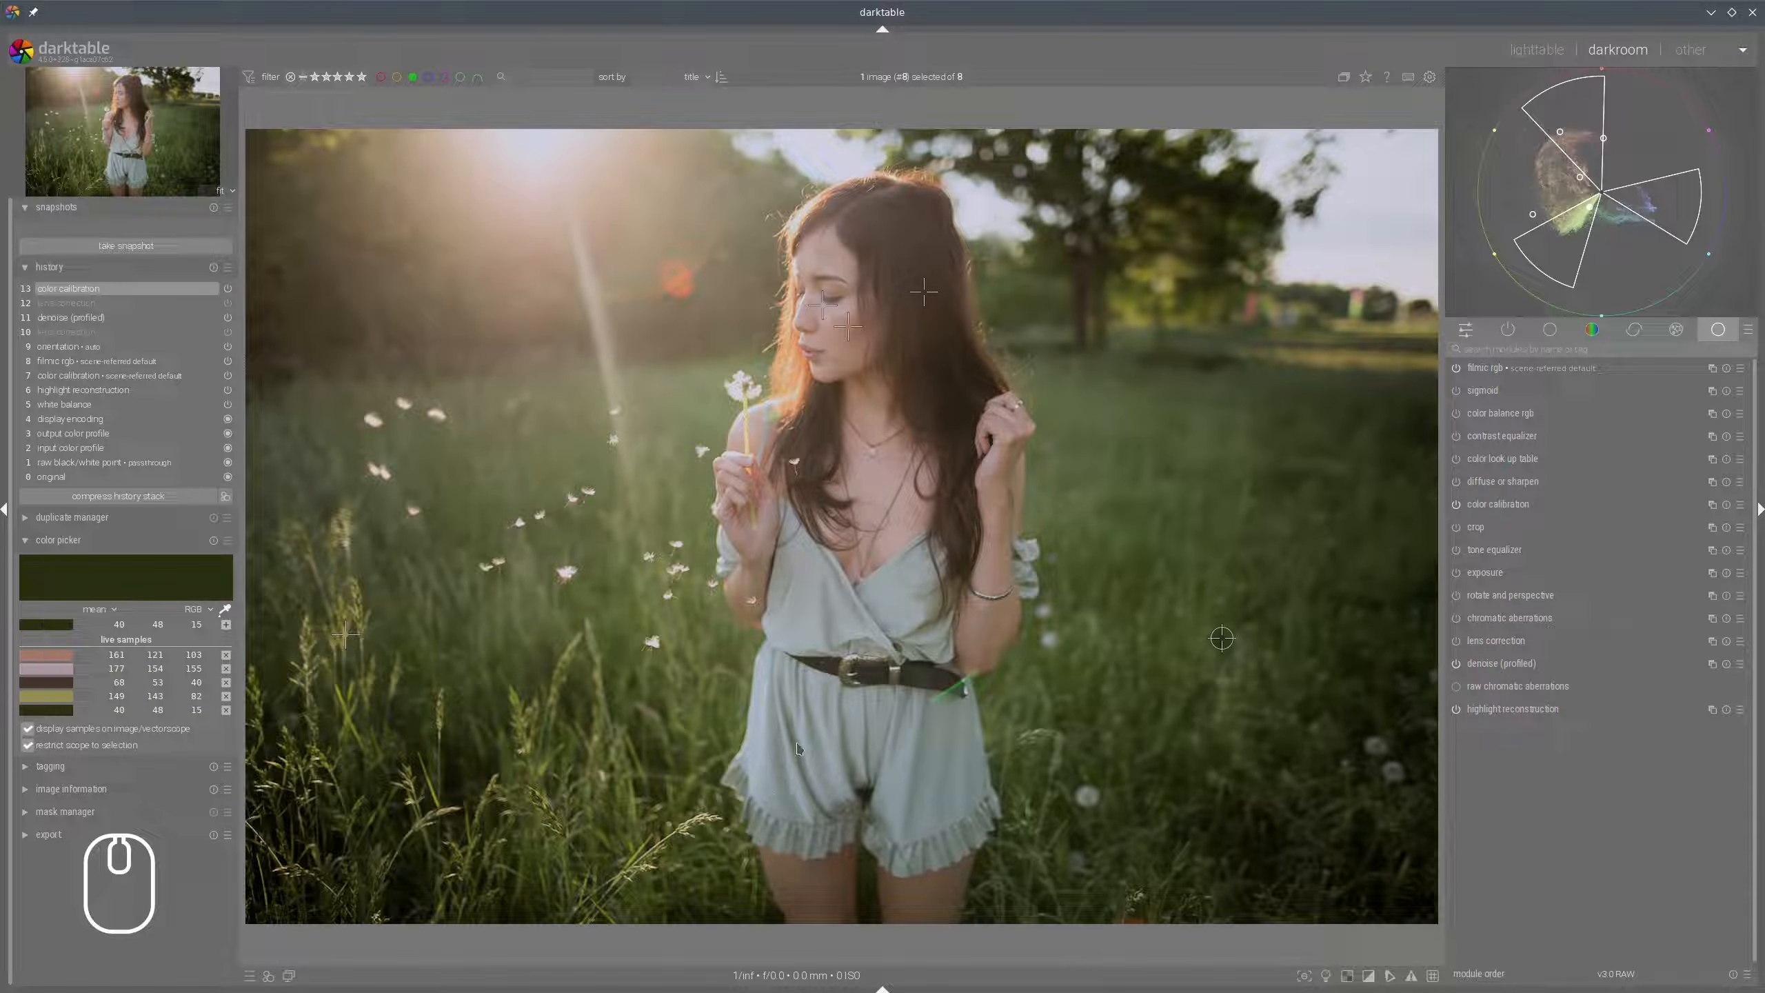
# Add live samples of the pale romper and the bright sky behind the trees.
pyautogui.click(771, 740)
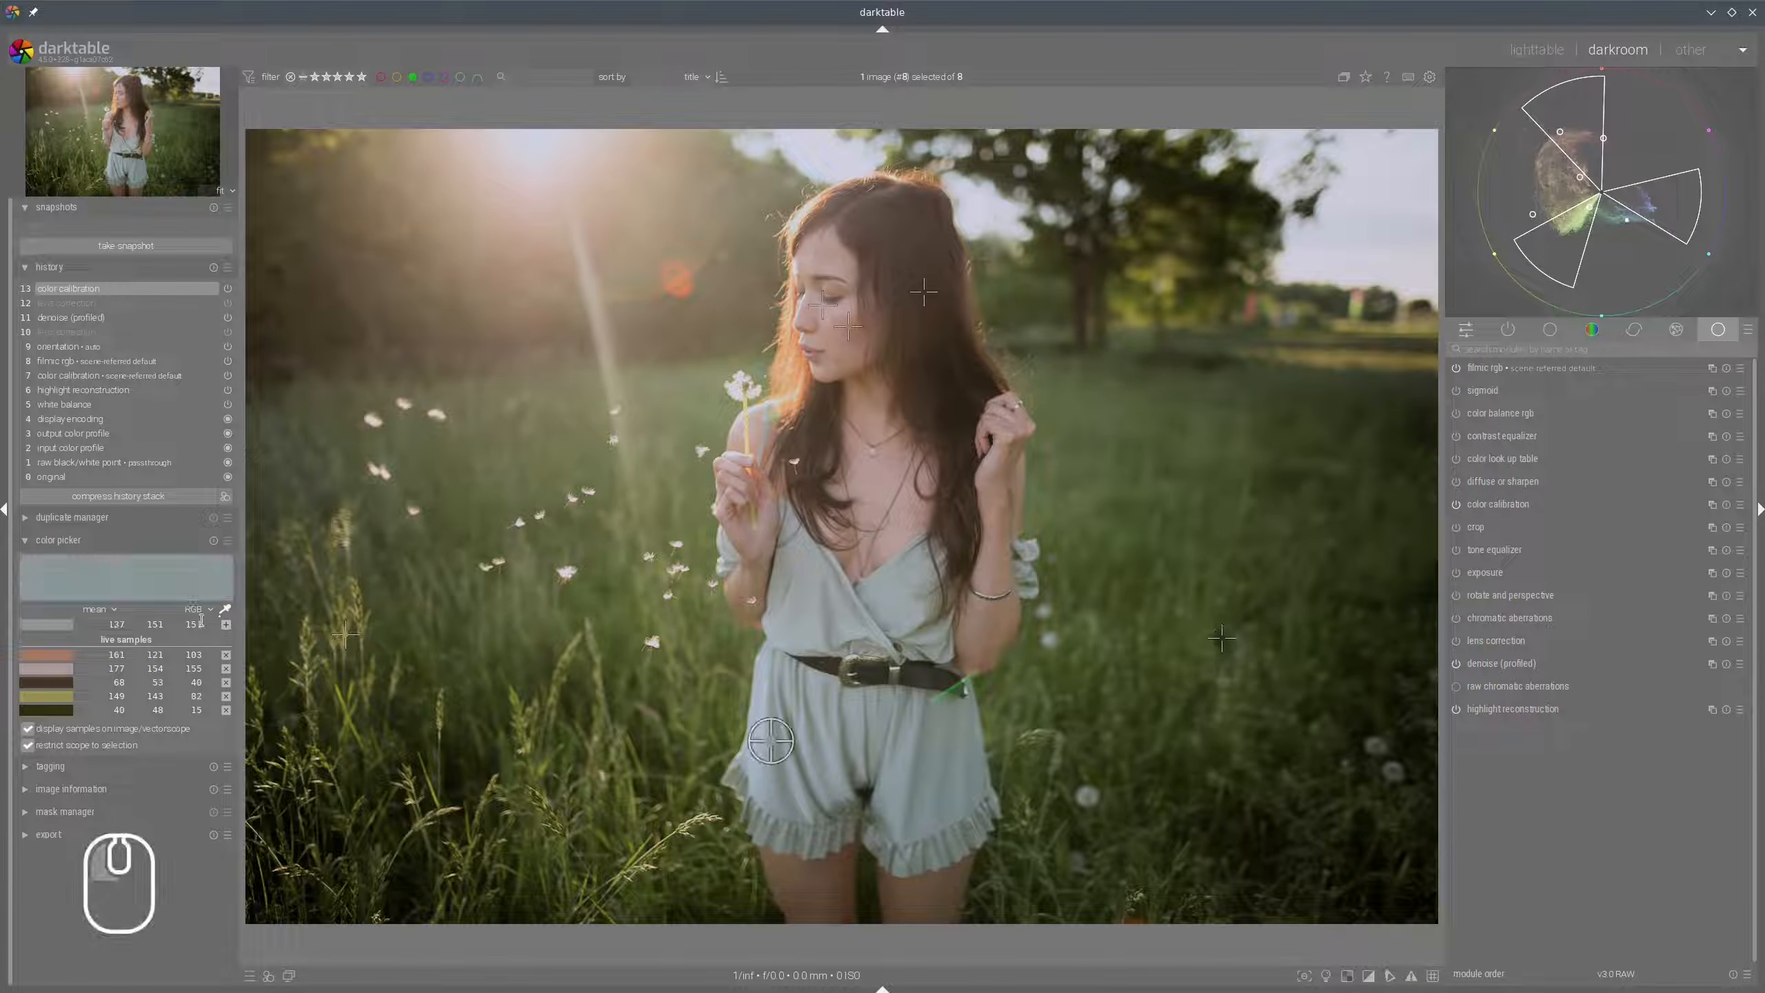
pyautogui.click(226, 625)
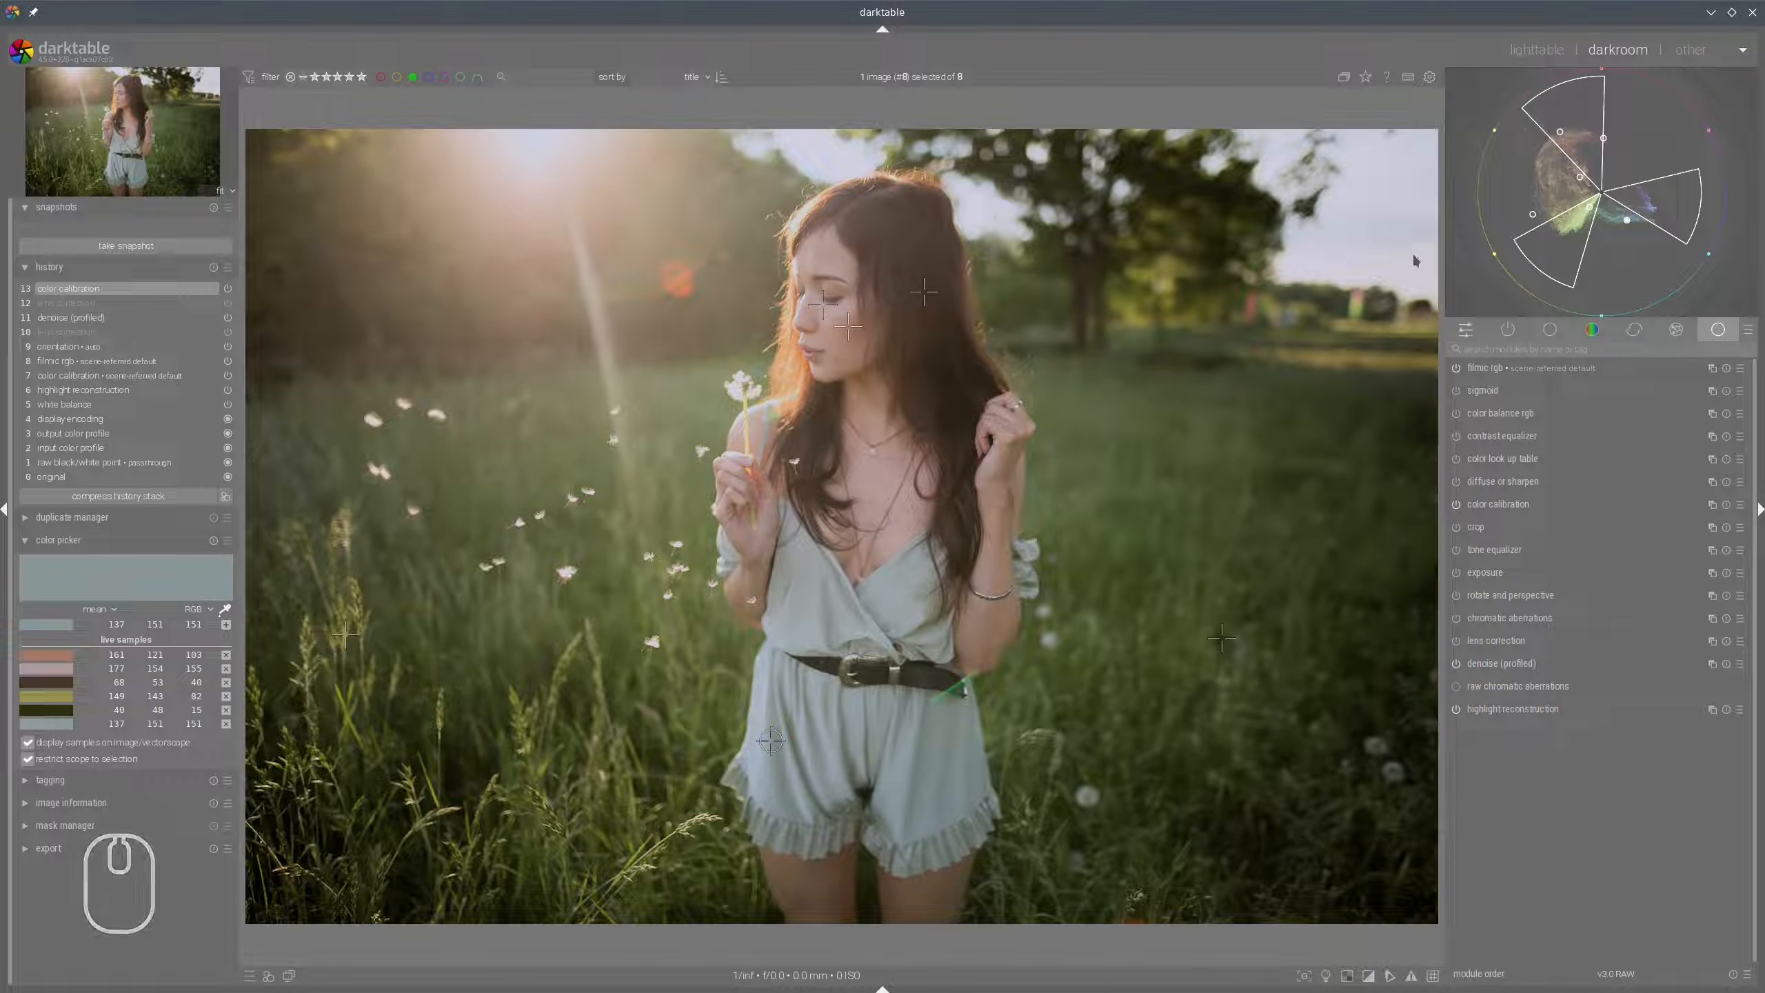
pyautogui.click(1384, 232)
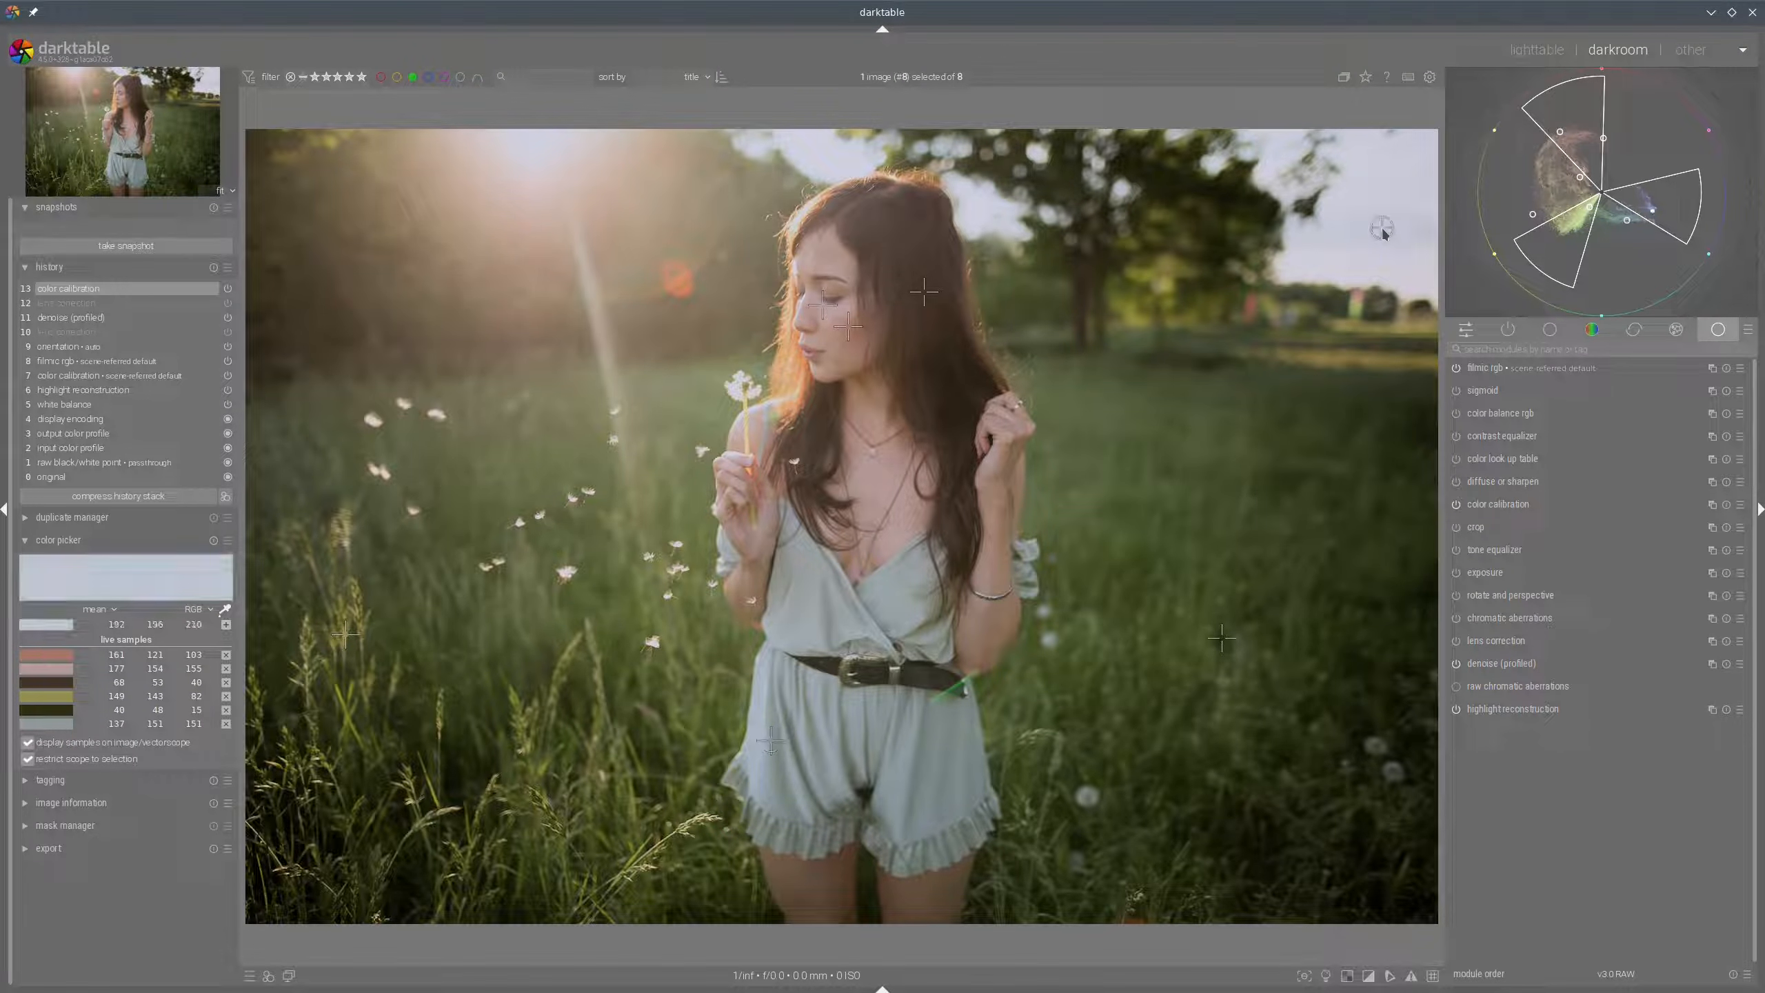
pyautogui.click(227, 625)
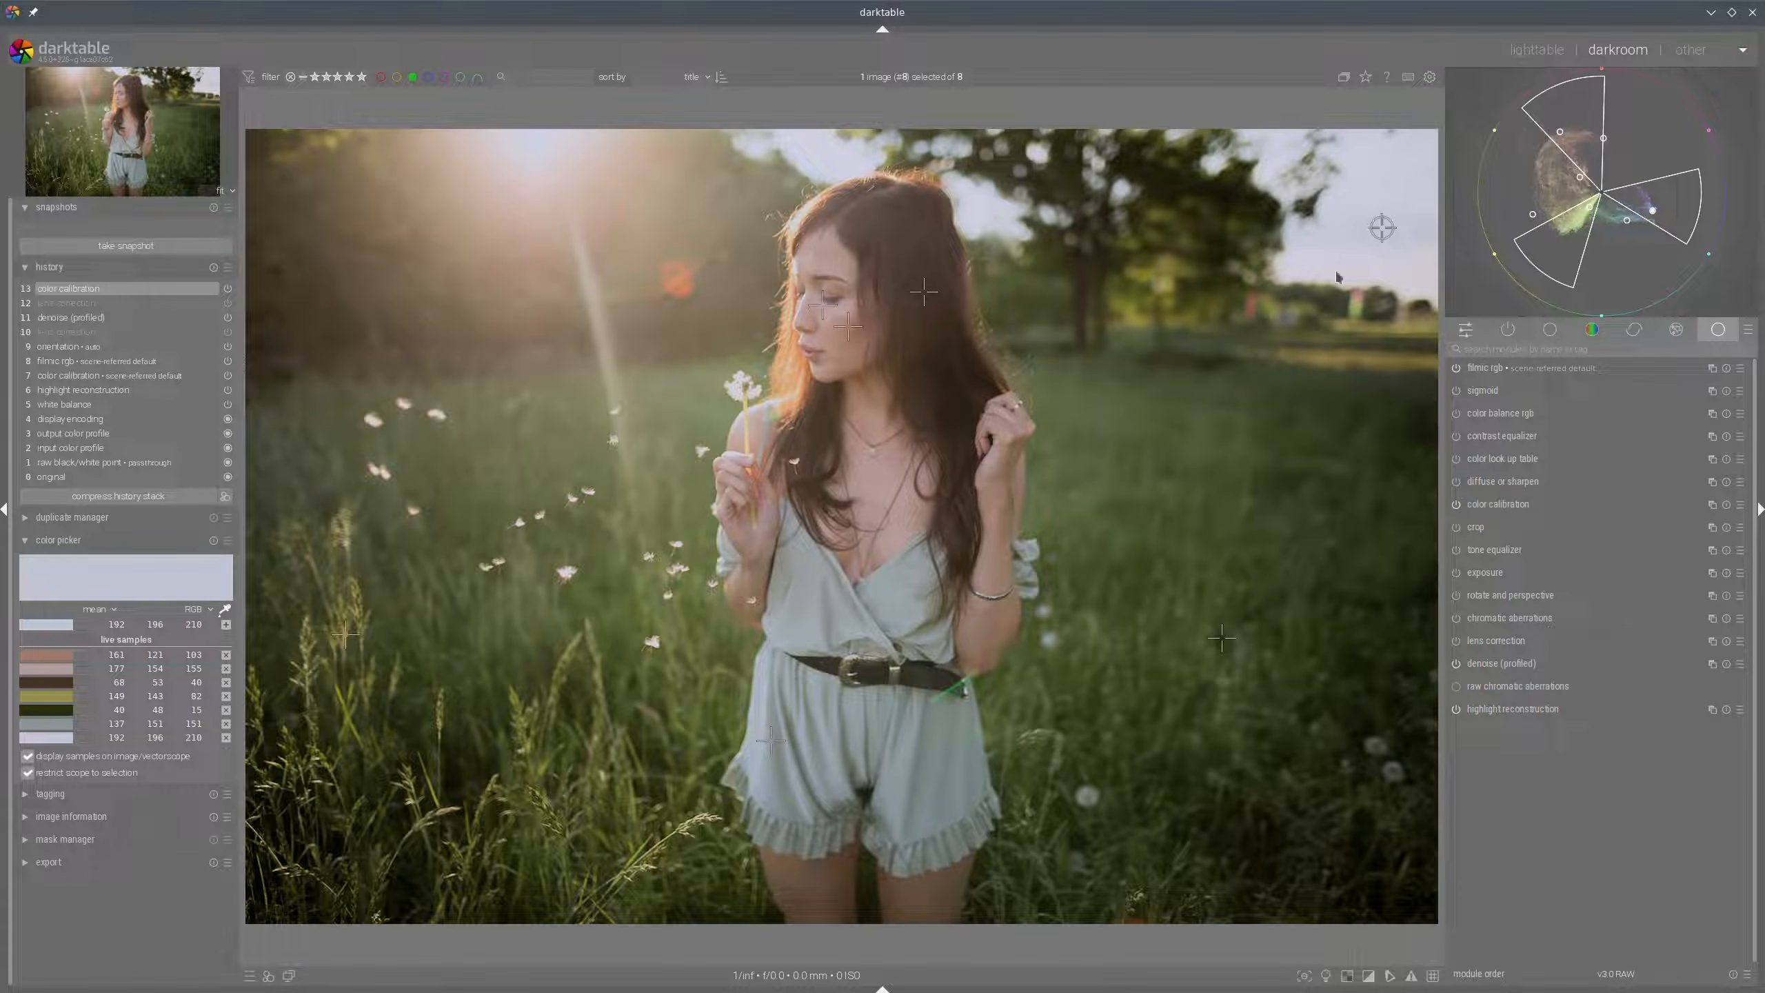
pyautogui.moveTo(1578, 189)
pyautogui.moveTo(810, 278)
pyautogui.mouseDown()
pyautogui.moveTo(873, 360)
pyautogui.moveTo(830, 276)
pyautogui.mouseUp()
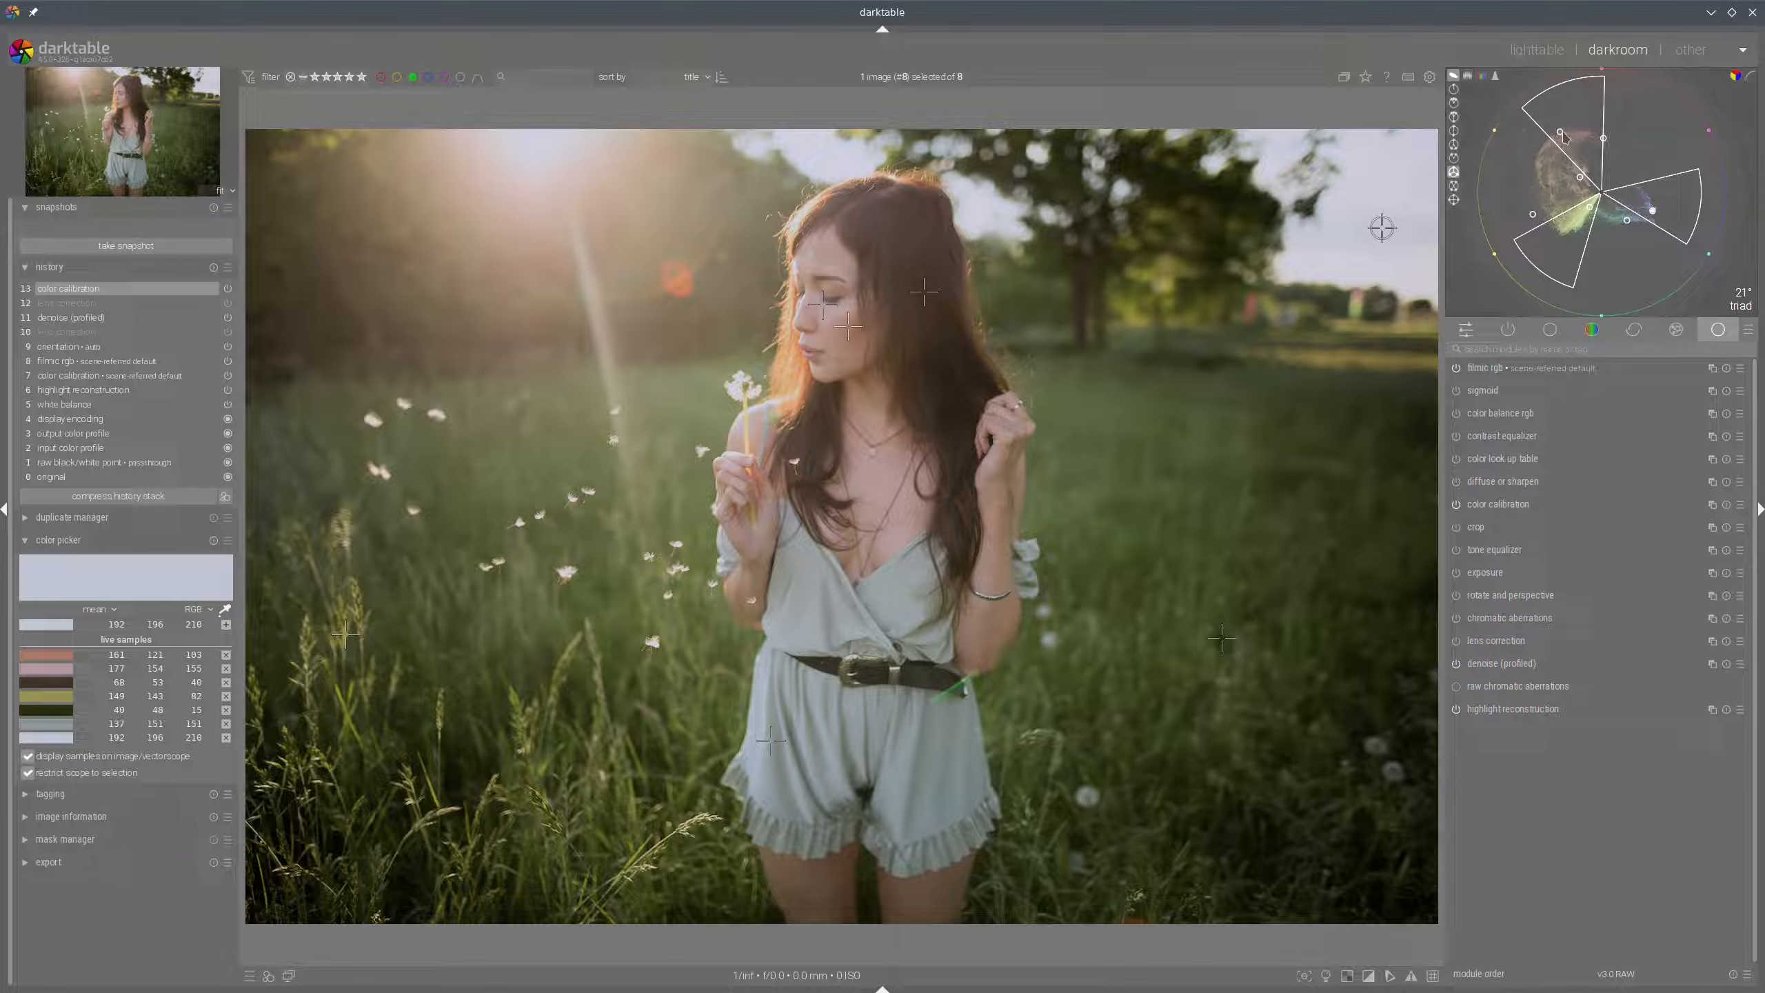
pyautogui.moveTo(1562, 133)
pyautogui.mouseDown()
pyautogui.moveTo(1586, 136)
pyautogui.moveTo(1559, 129)
pyautogui.moveTo(1571, 135)
pyautogui.mouseUp()
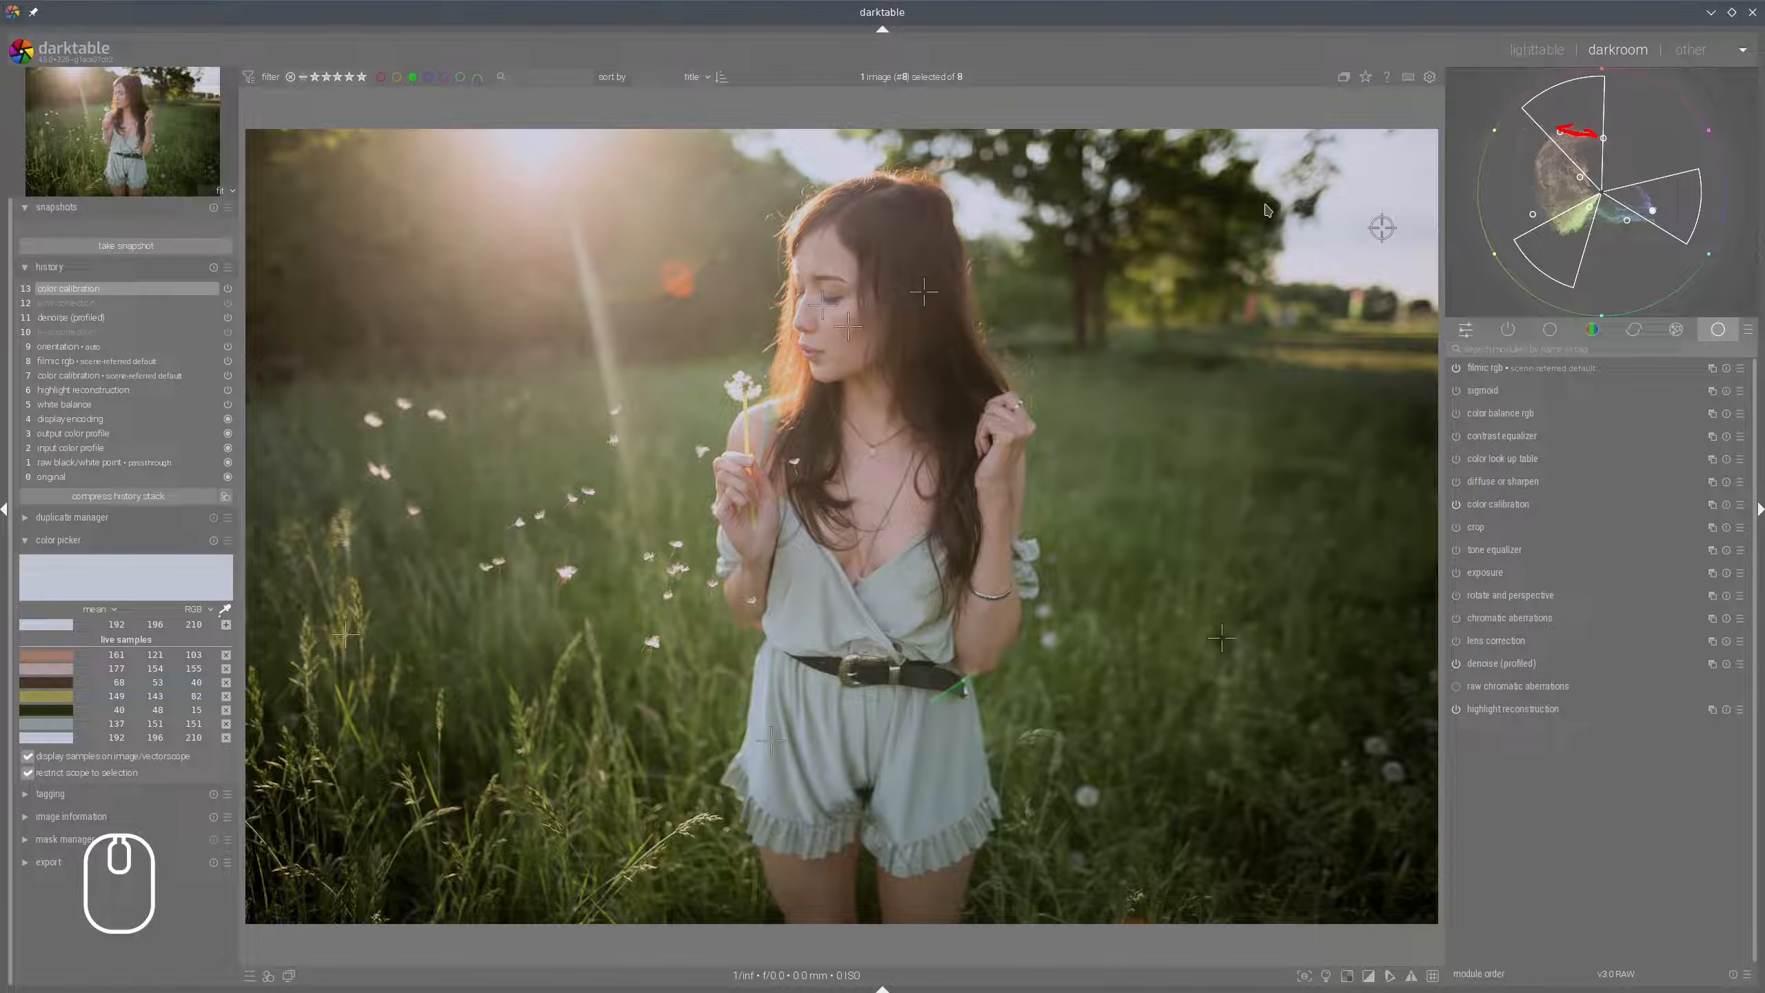
pyautogui.press('shift+super+F11')
# Create a new color calibration instance with a drawn and parametric mask, and load the pinkish skin live sample back into the color picker.
pyautogui.rightClick(1714, 505)
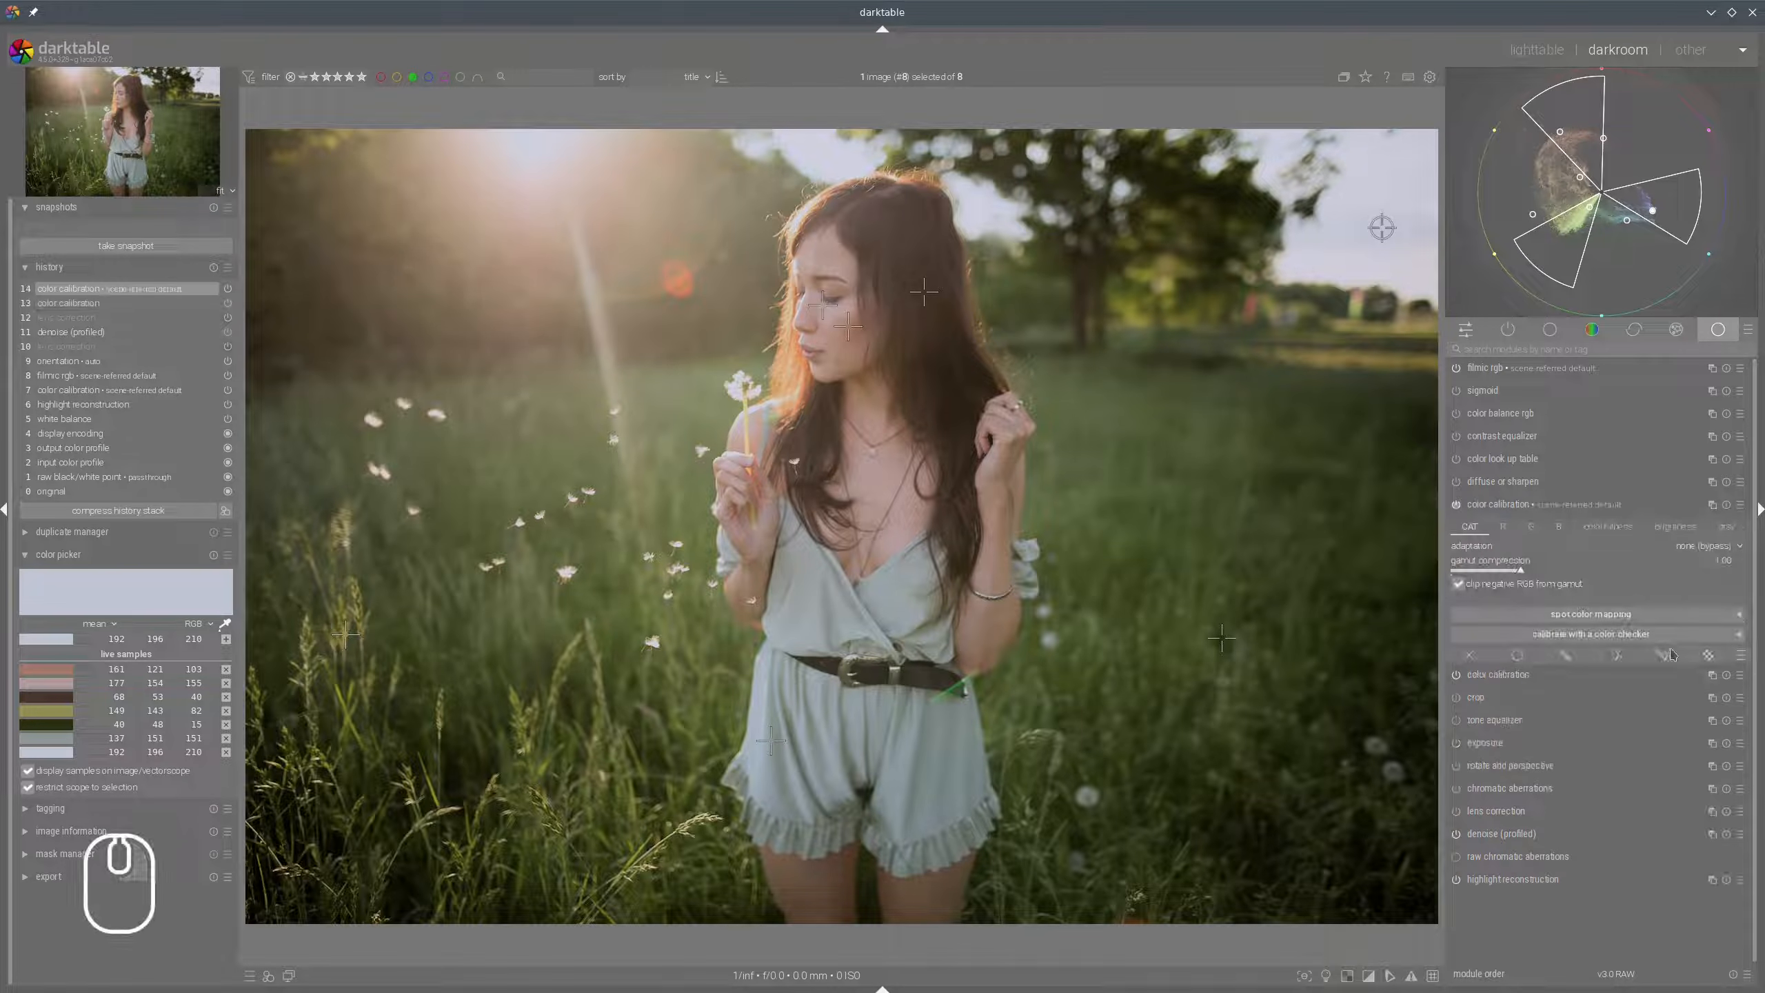
pyautogui.scroll(-1, 1672, 438)
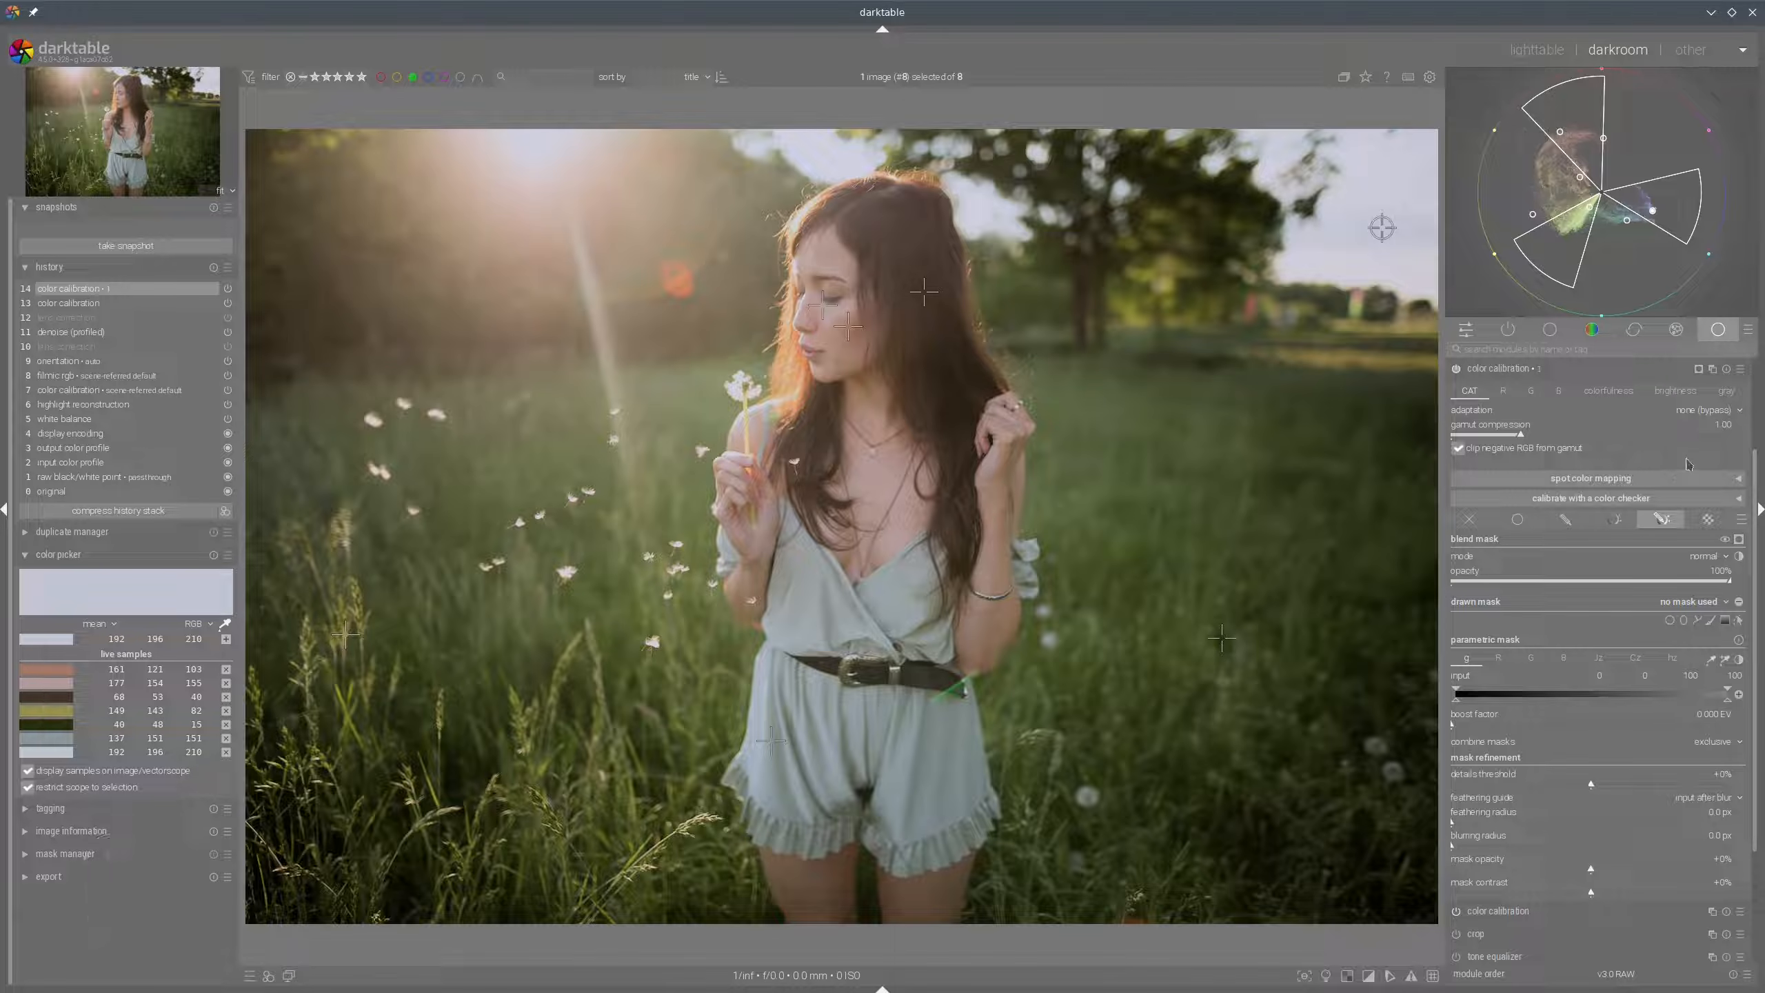
pyautogui.moveTo(47, 689)
pyautogui.rightClick(47, 689)
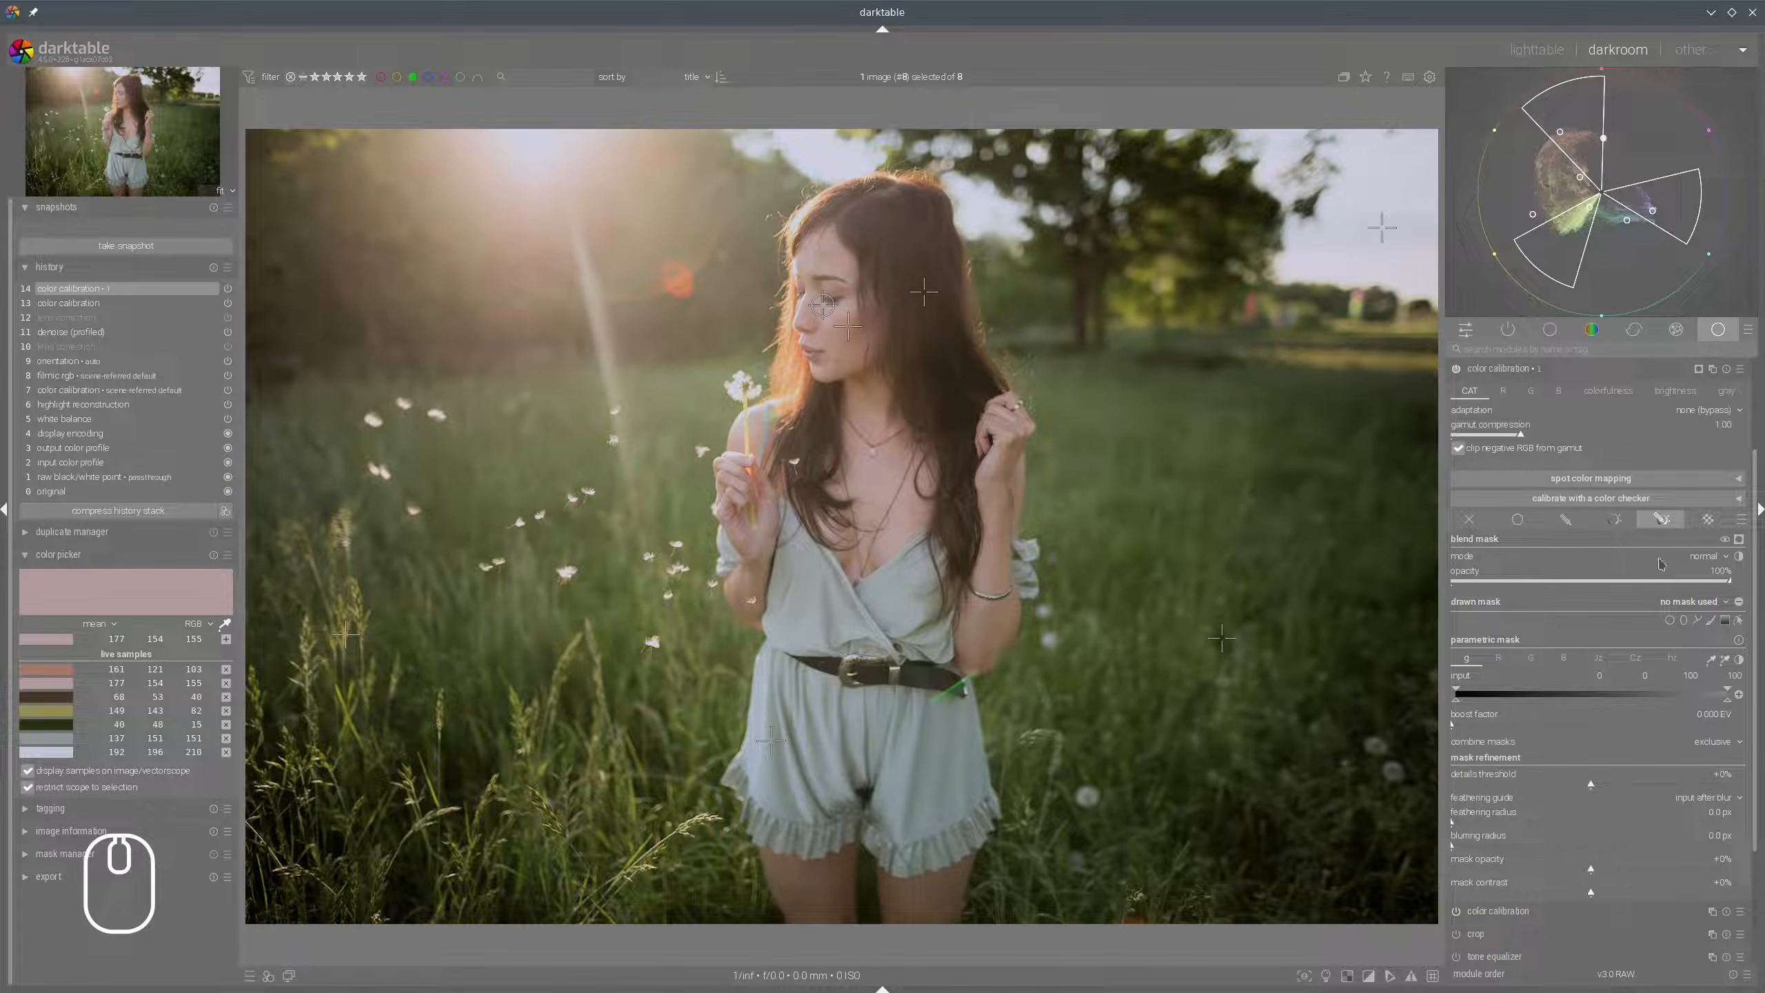
# Limit the parametric mask's hue input to the narrow red-orange range of the skin and check its coverage with the mask display.
pyautogui.click(1675, 657)
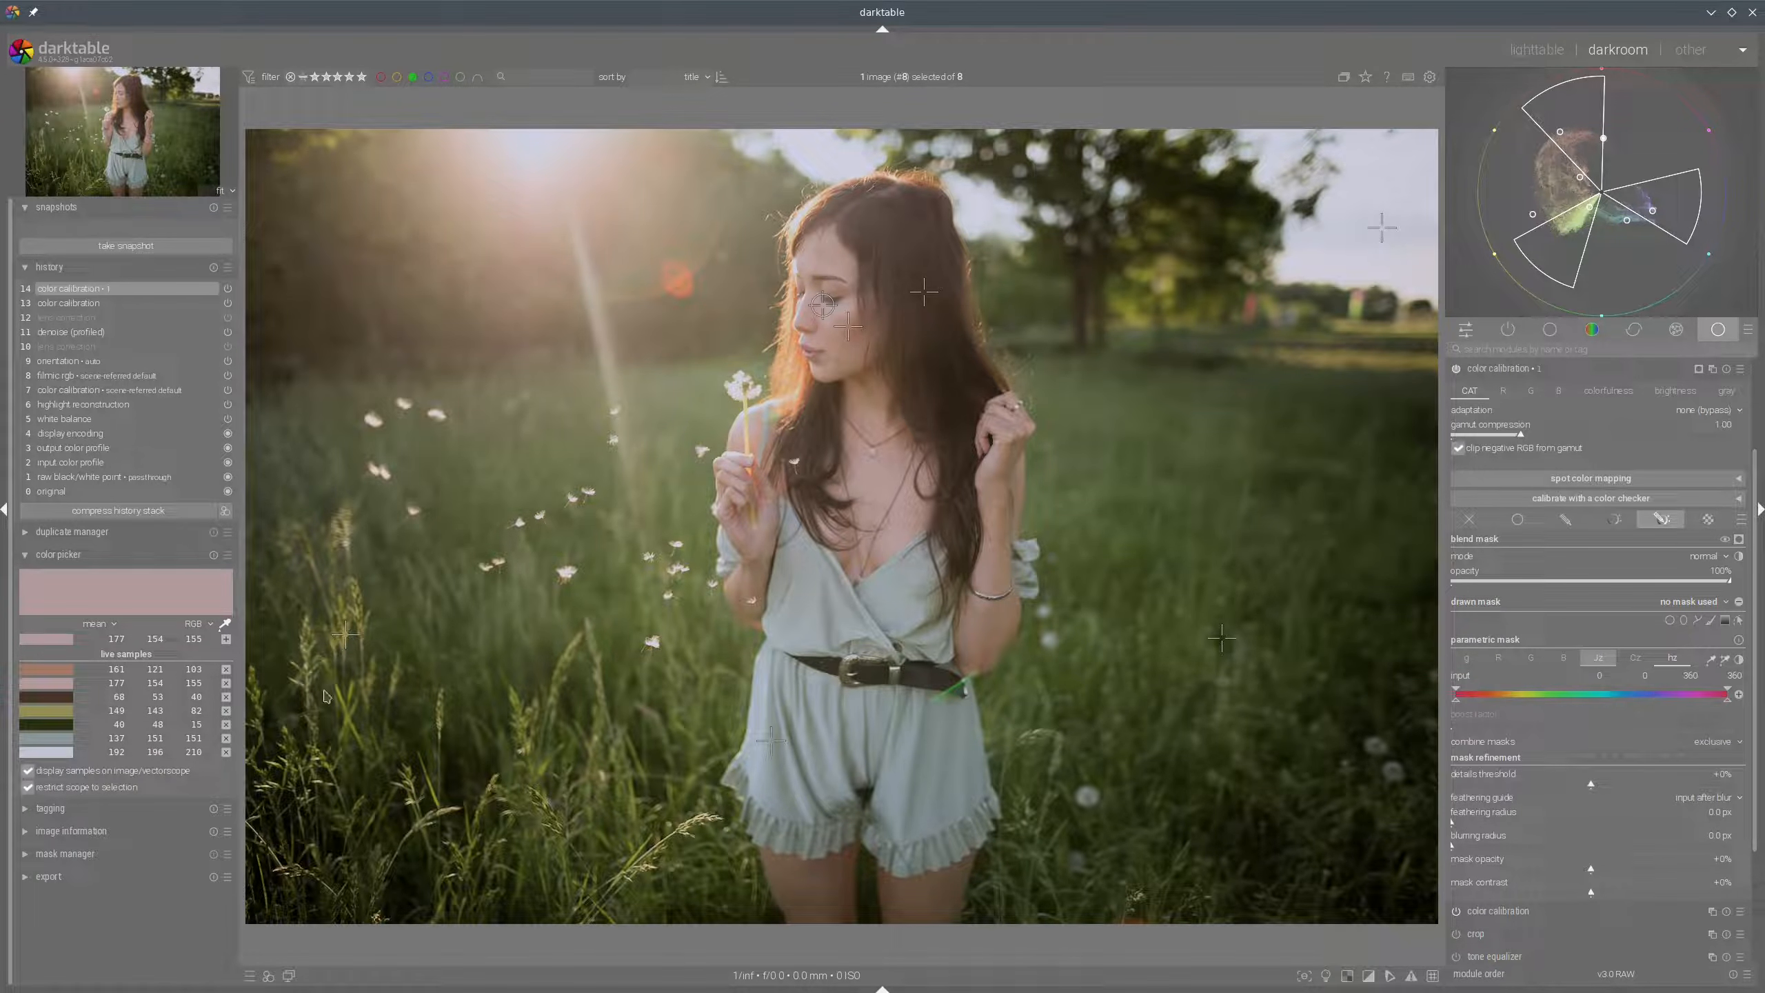
pyautogui.click(54, 684)
pyautogui.moveTo(1459, 704); pyautogui.dragTo(1466, 704)
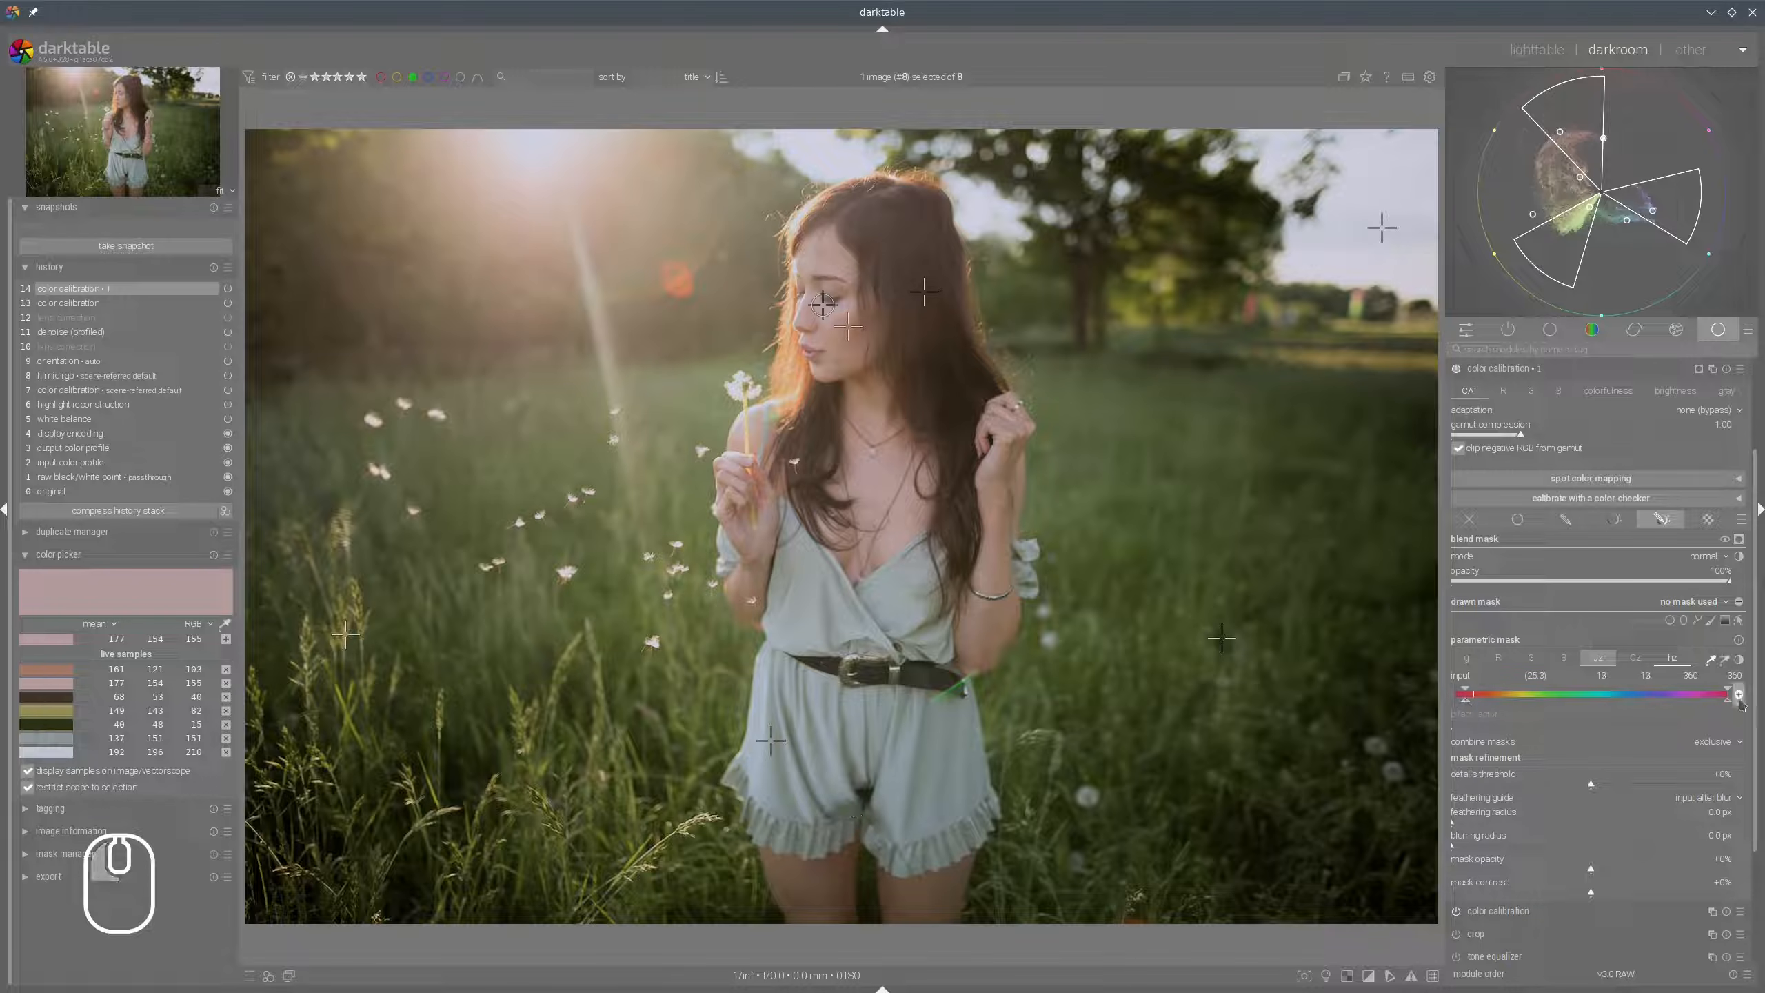
pyautogui.moveTo(1731, 704); pyautogui.dragTo(1494, 714)
pyautogui.click(1739, 540)
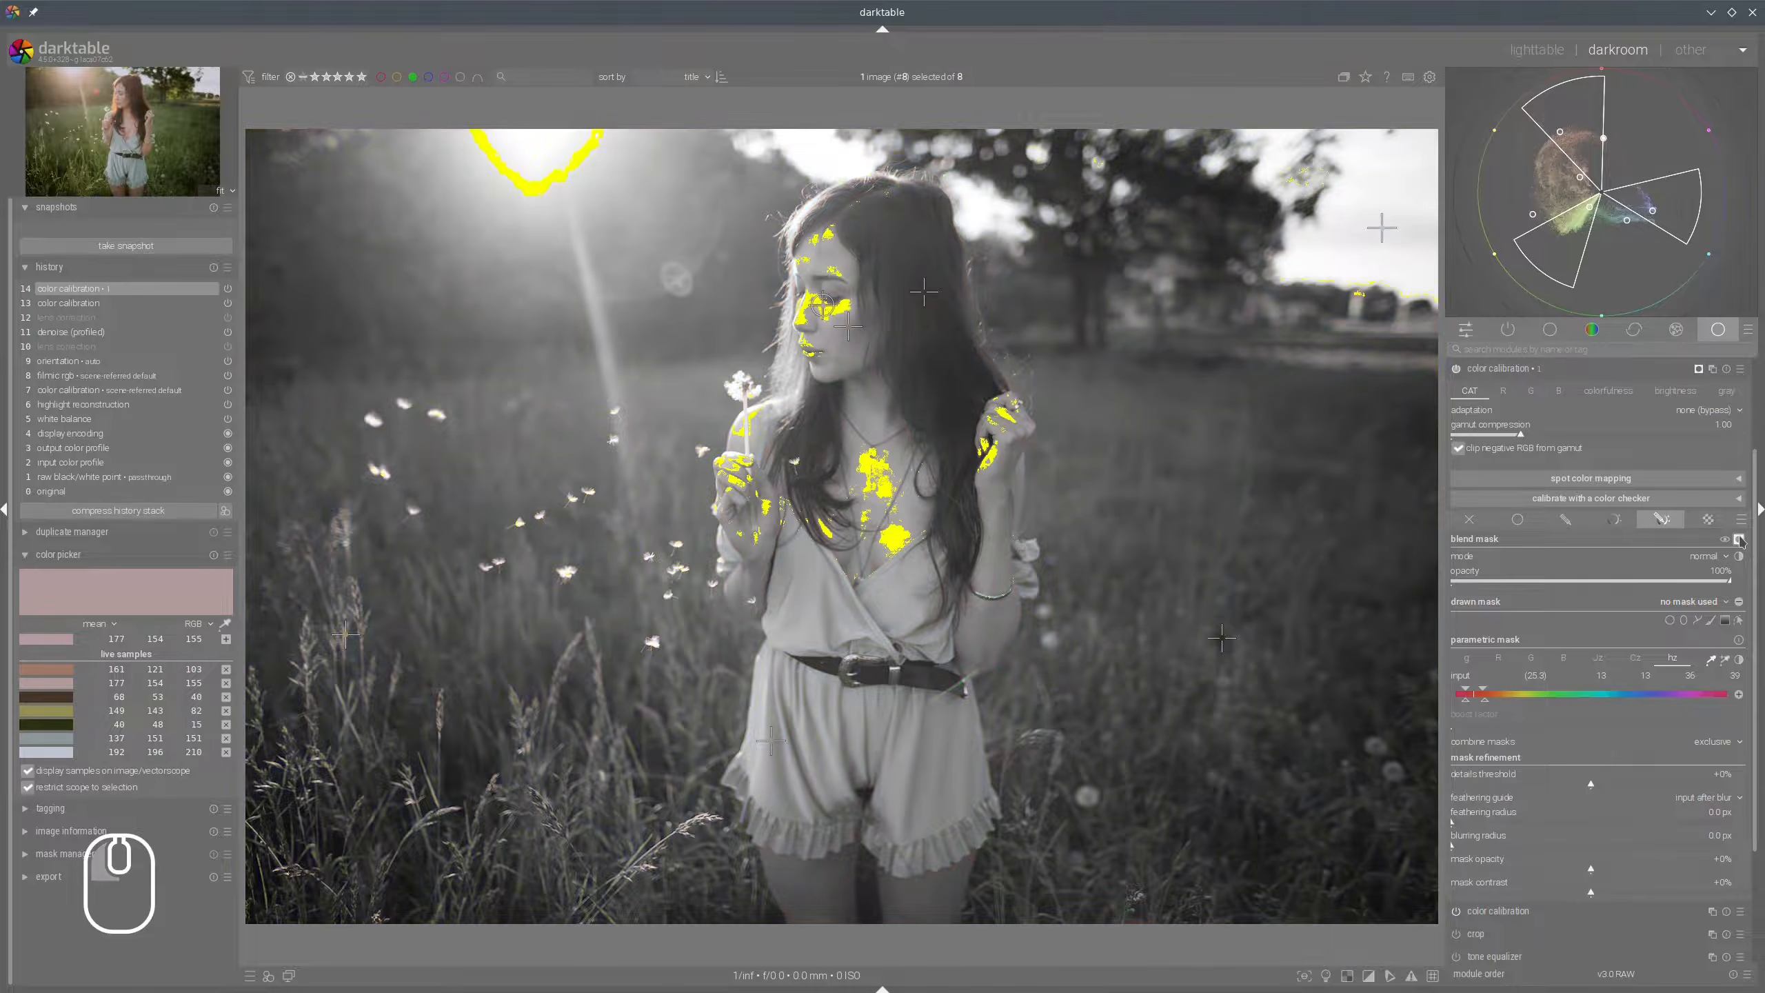
pyautogui.click(1739, 540)
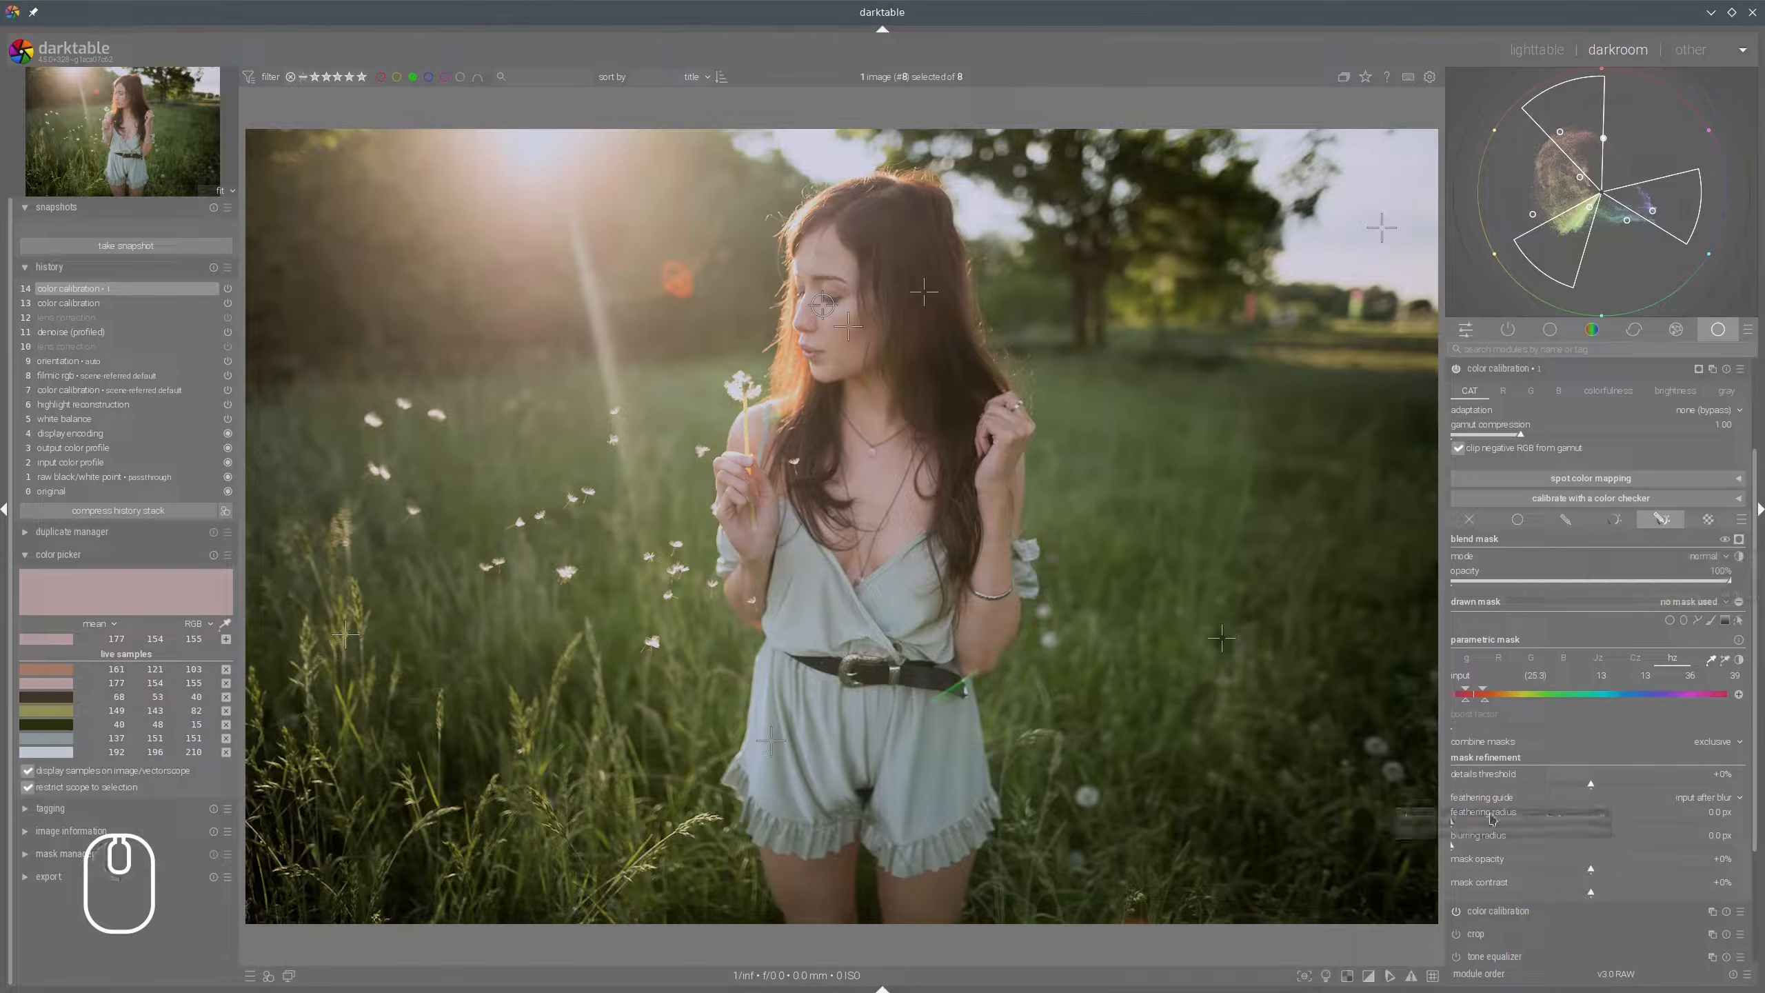
# Display the skin mask and set its feathering radius to about 24 px.
pyautogui.click(1511, 824)
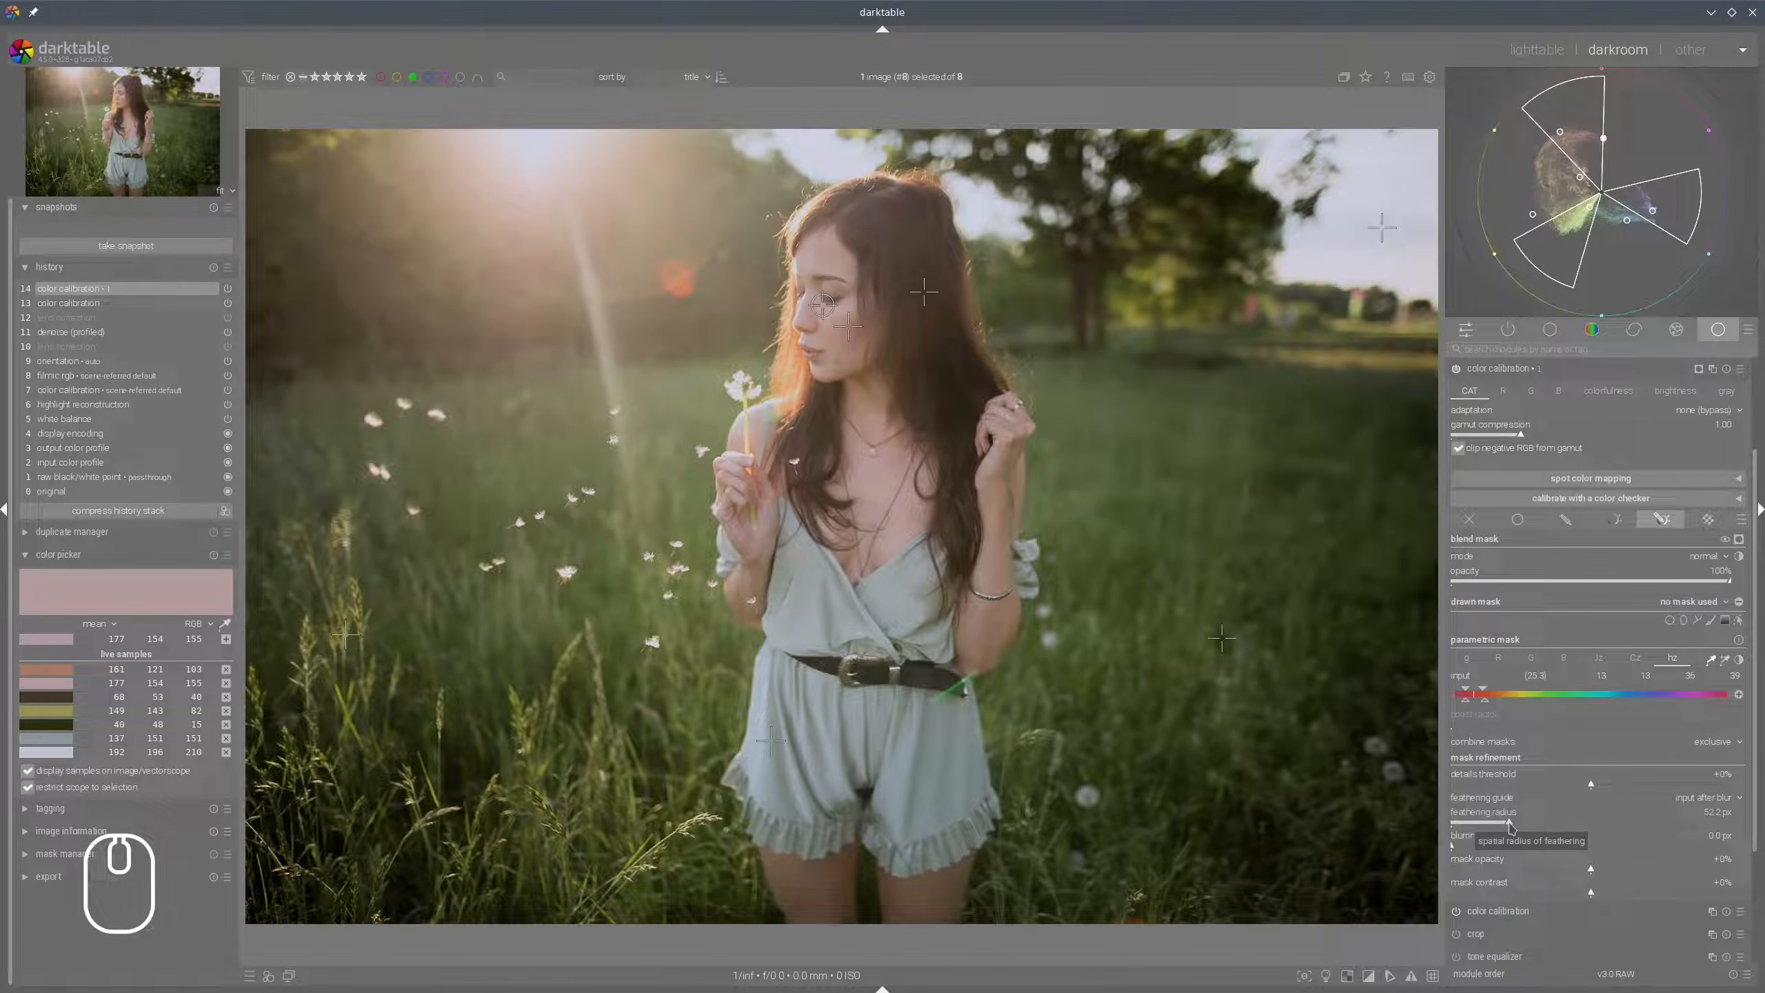
pyautogui.click(1740, 540)
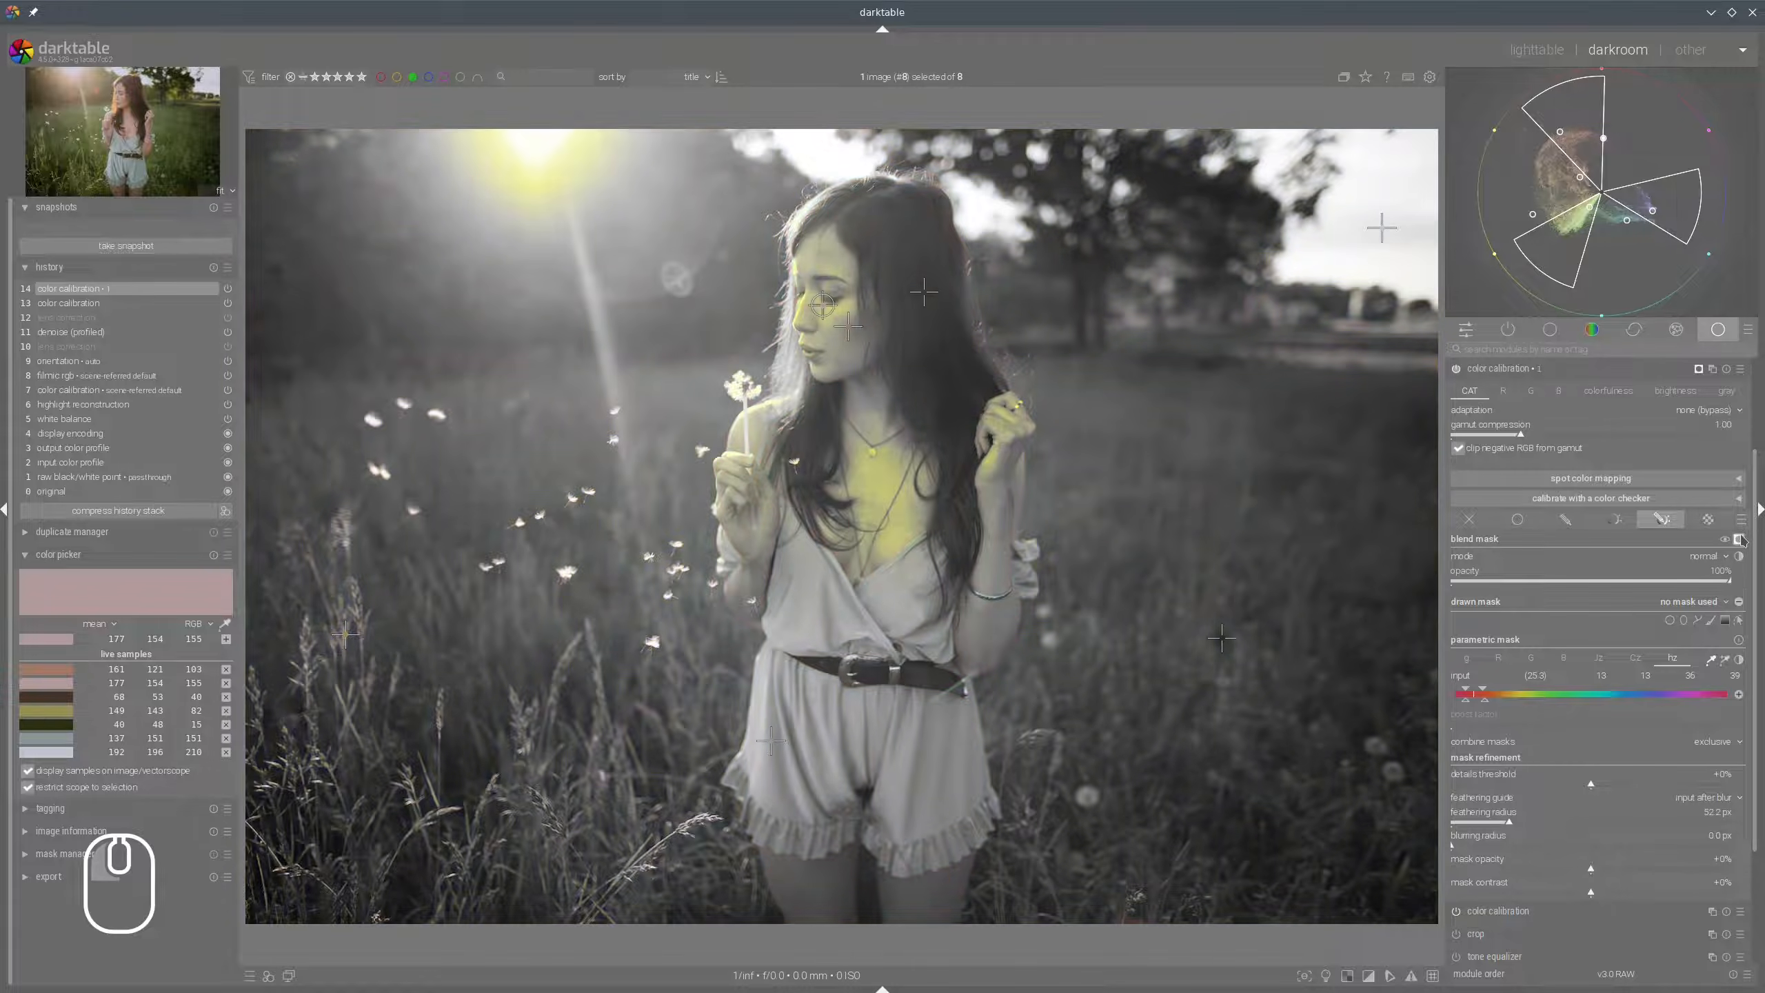
pyautogui.click(1479, 825)
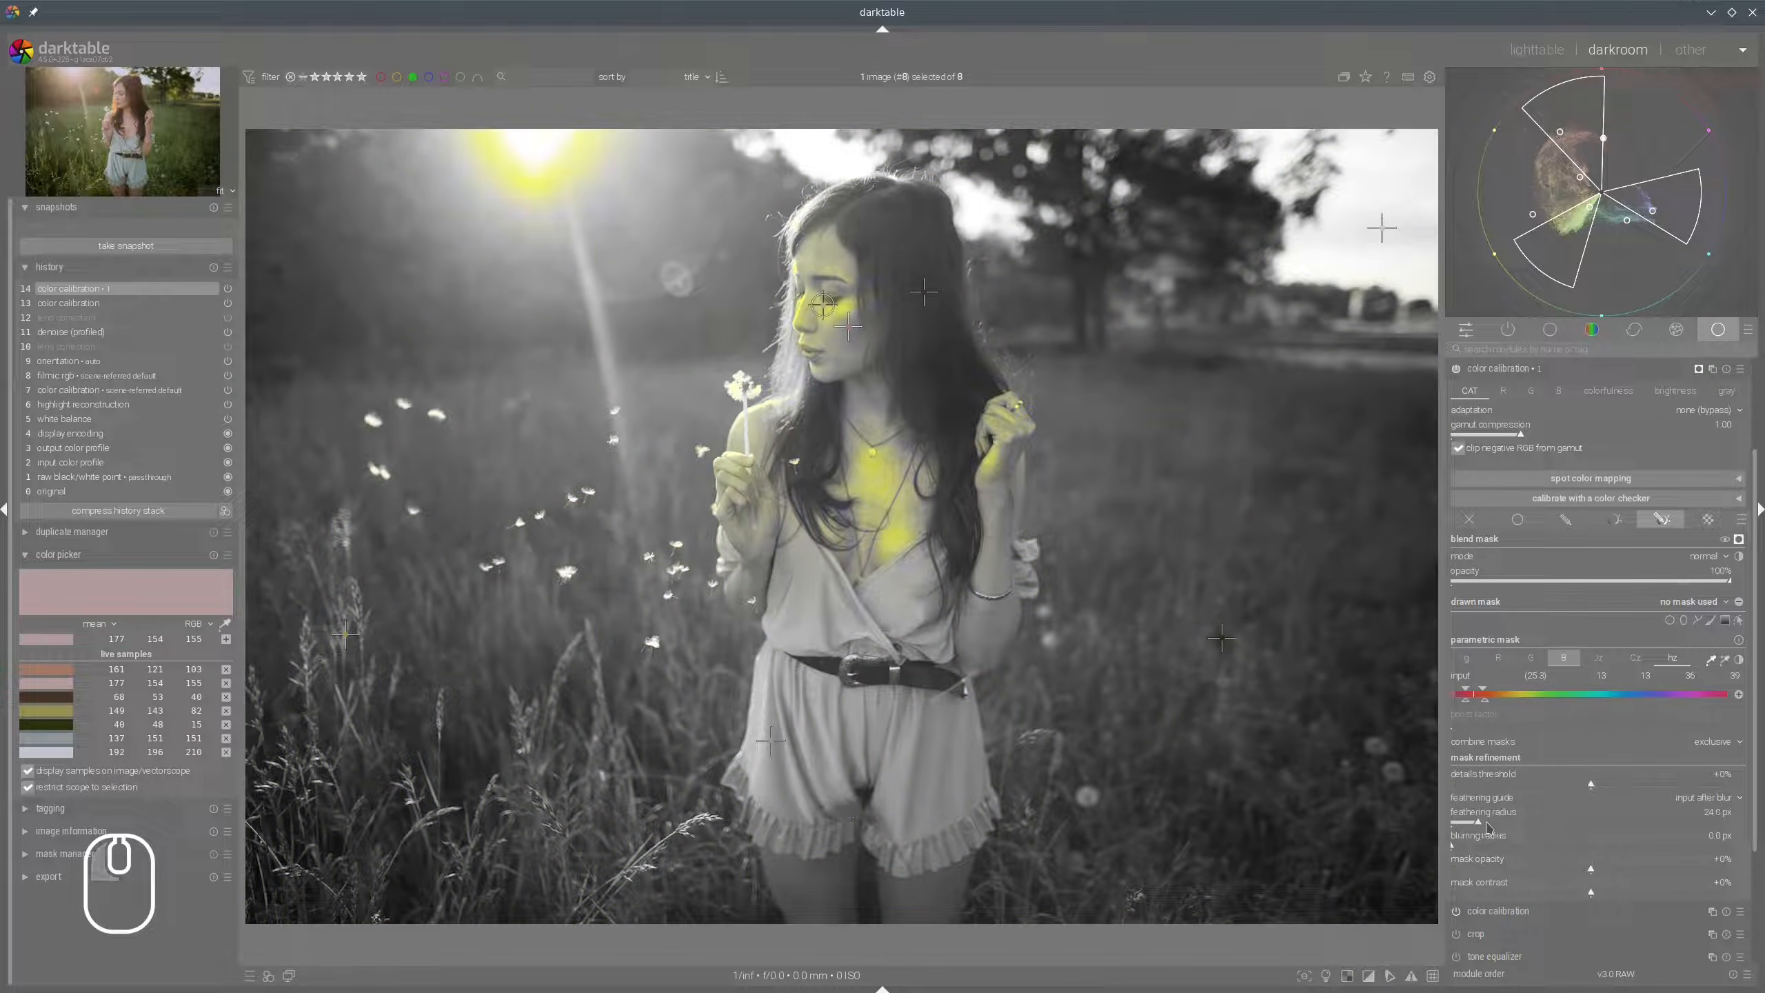
# Hide the skin mask display and raise input R of the red channel slightly above 1 in the masked color calibration.
pyautogui.click(1740, 540)
pyautogui.scroll(3, 1663, 579)
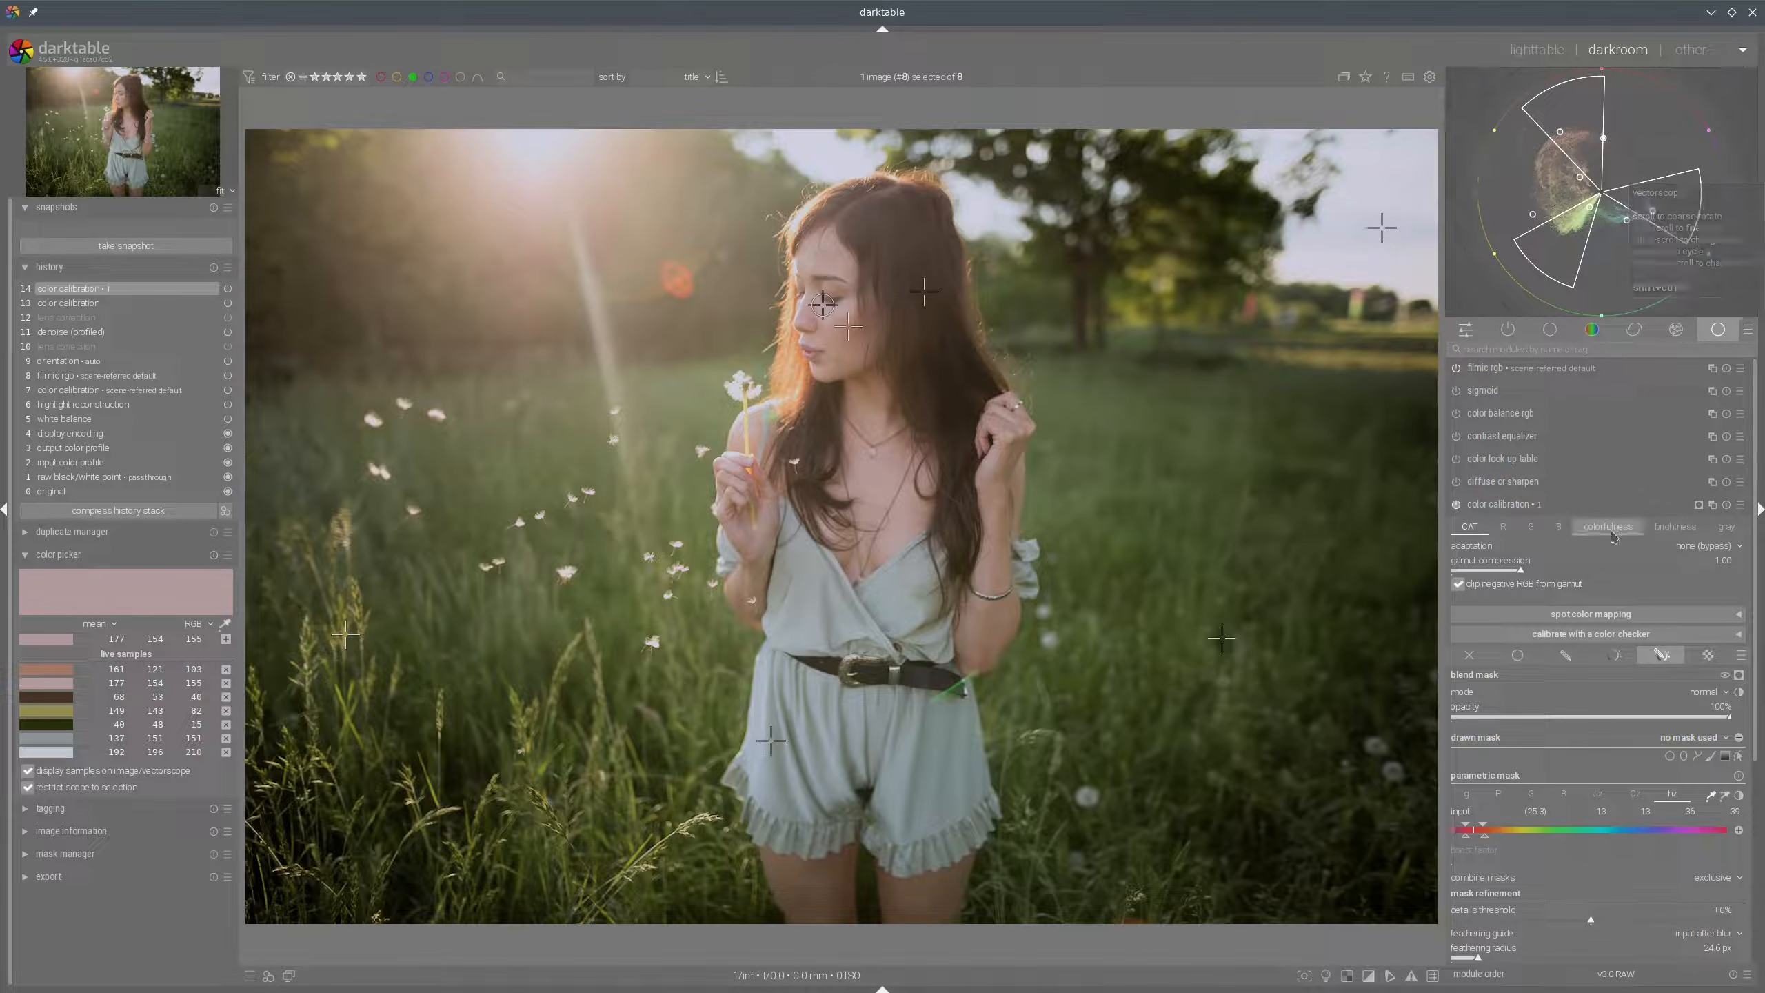
pyautogui.click(1504, 530)
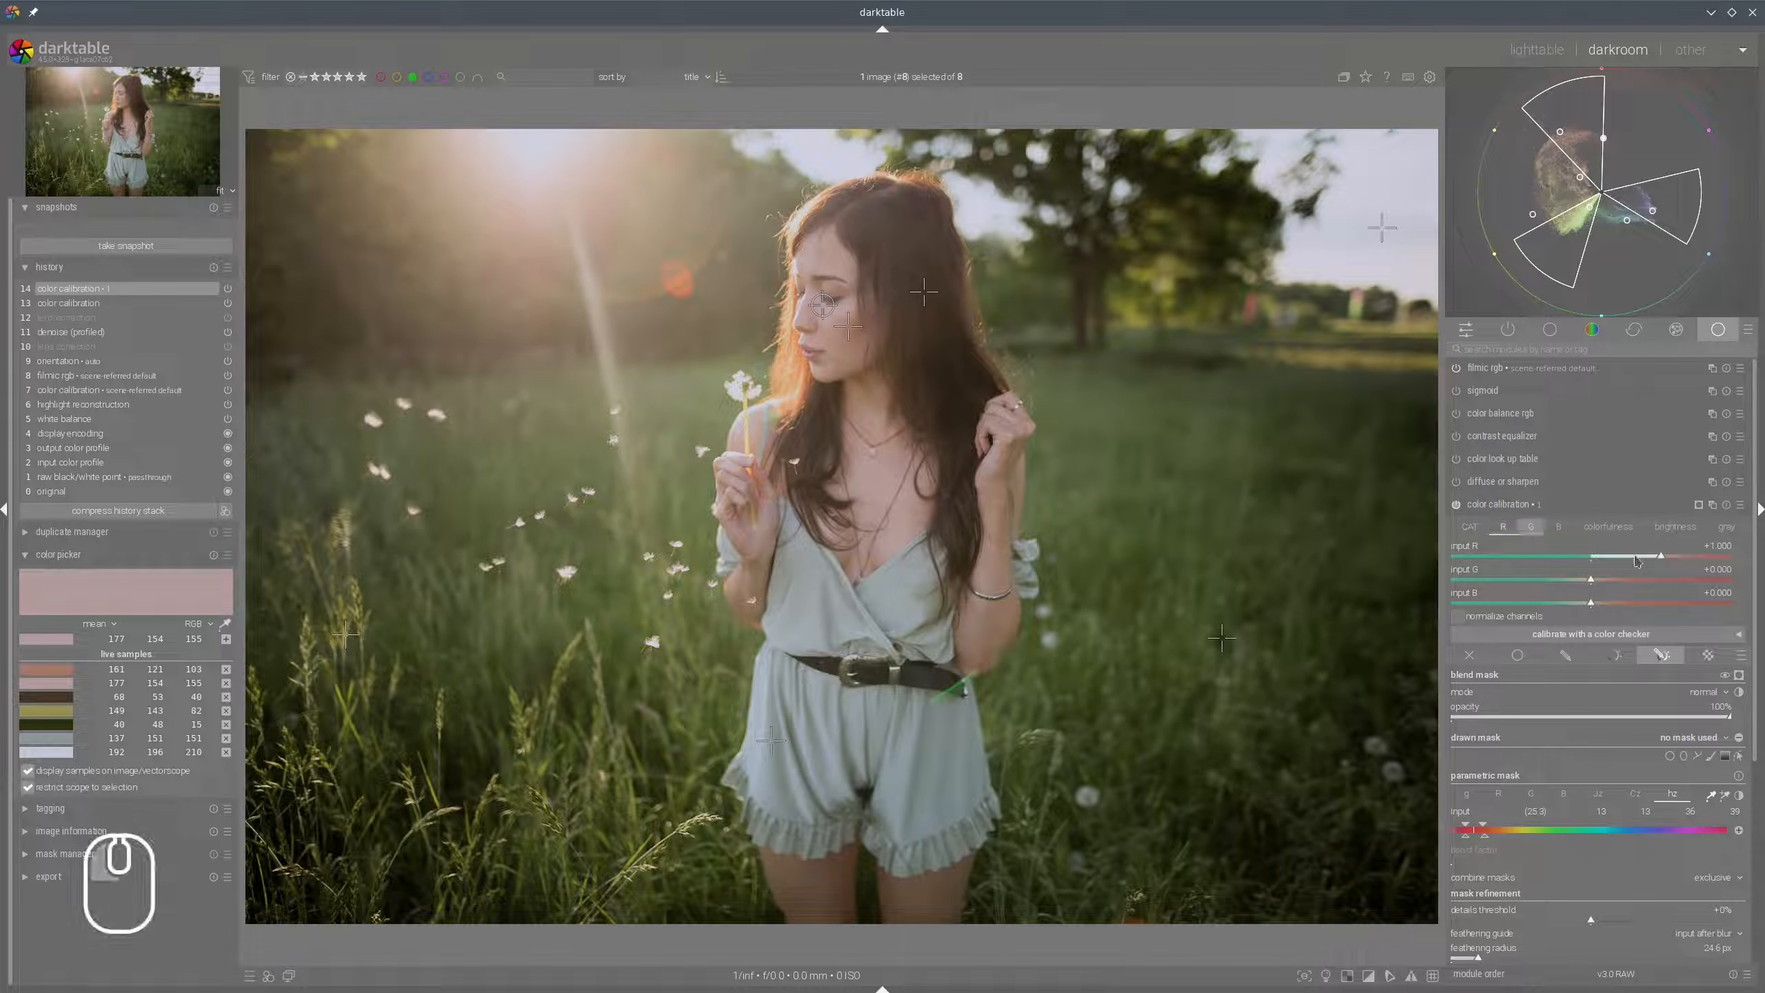
pyautogui.moveTo(1642, 560); pyautogui.dragTo(1671, 560)
# In the skin instance's blue channel, lower input R to about −0.09, fine-tune input G near zero, and collapse the module.
pyautogui.click(1559, 526)
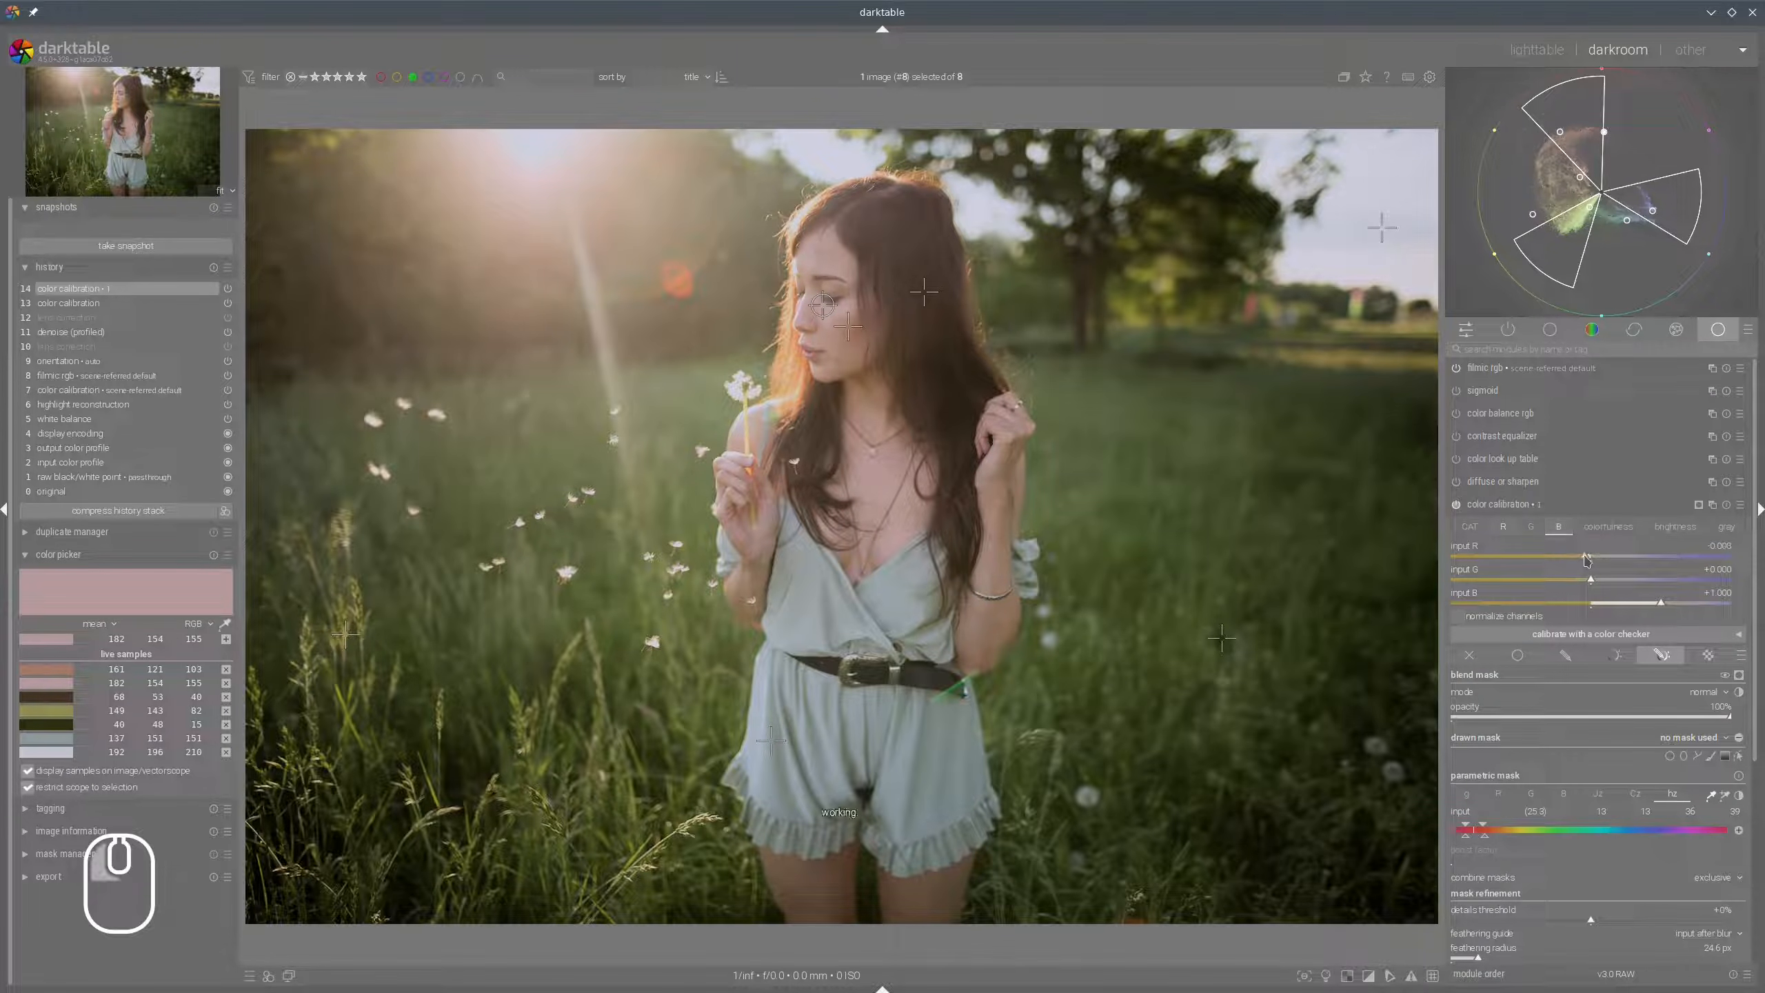
pyautogui.moveTo(1589, 561); pyautogui.dragTo(1585, 560)
pyautogui.click(1586, 582)
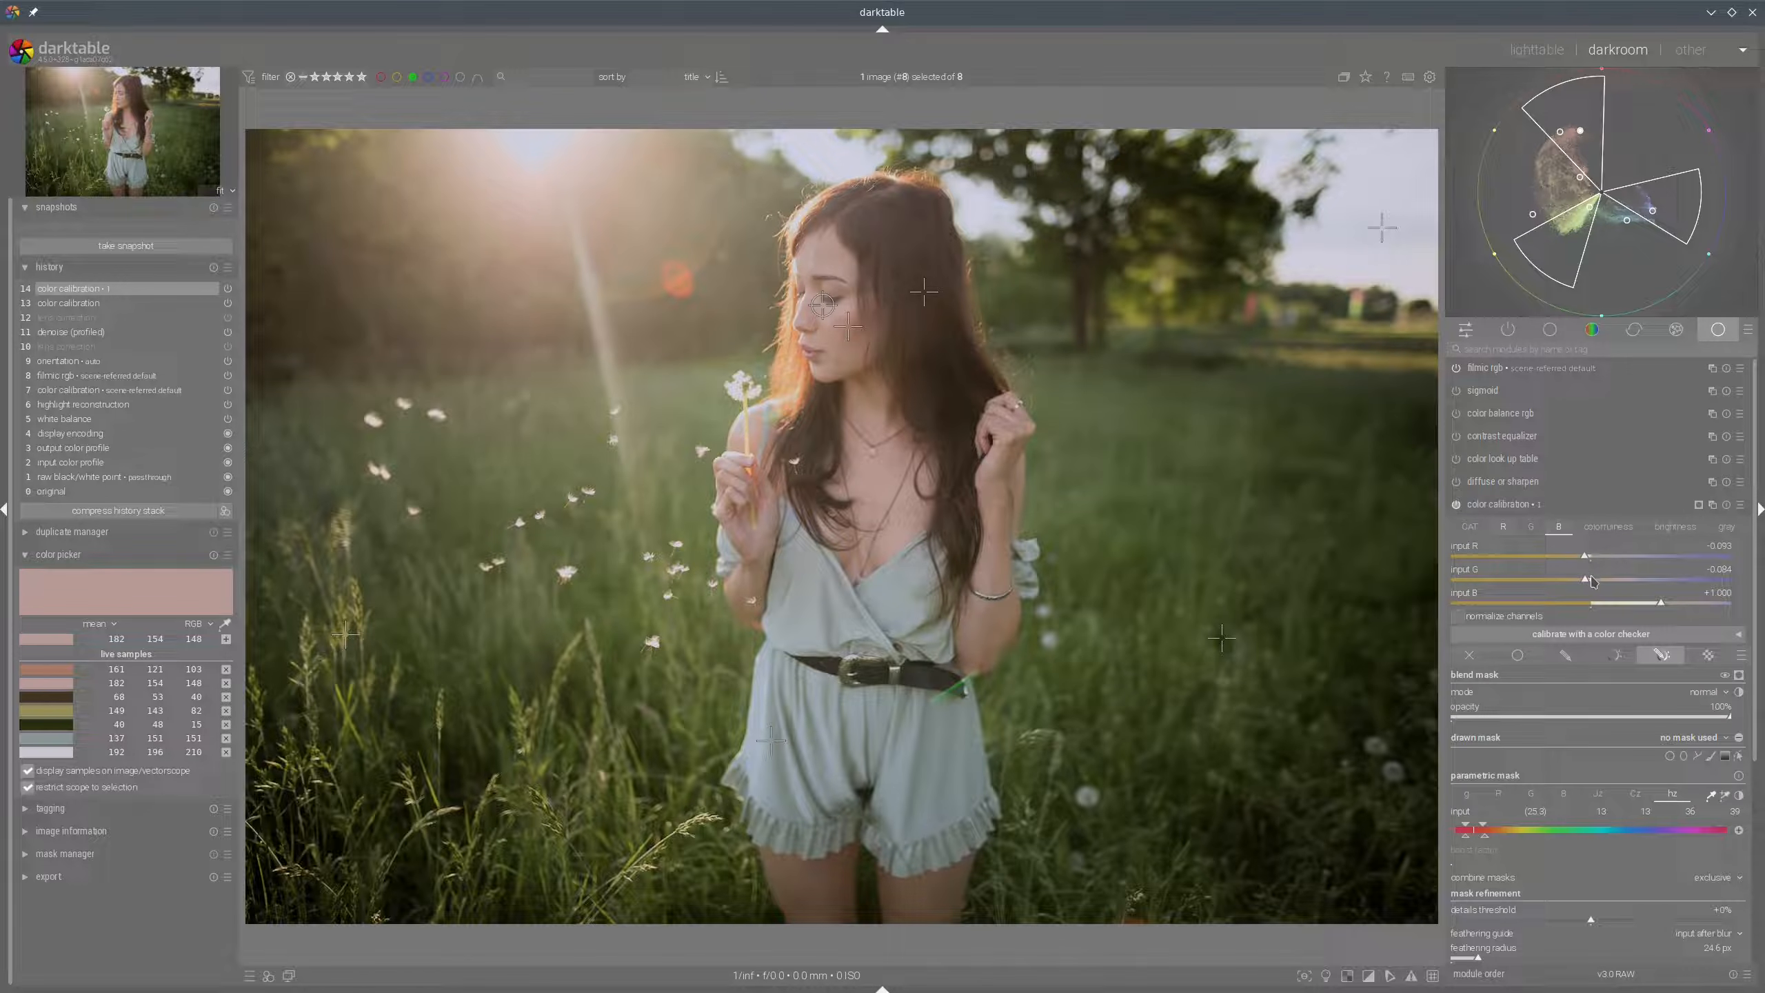
pyautogui.click(1593, 582)
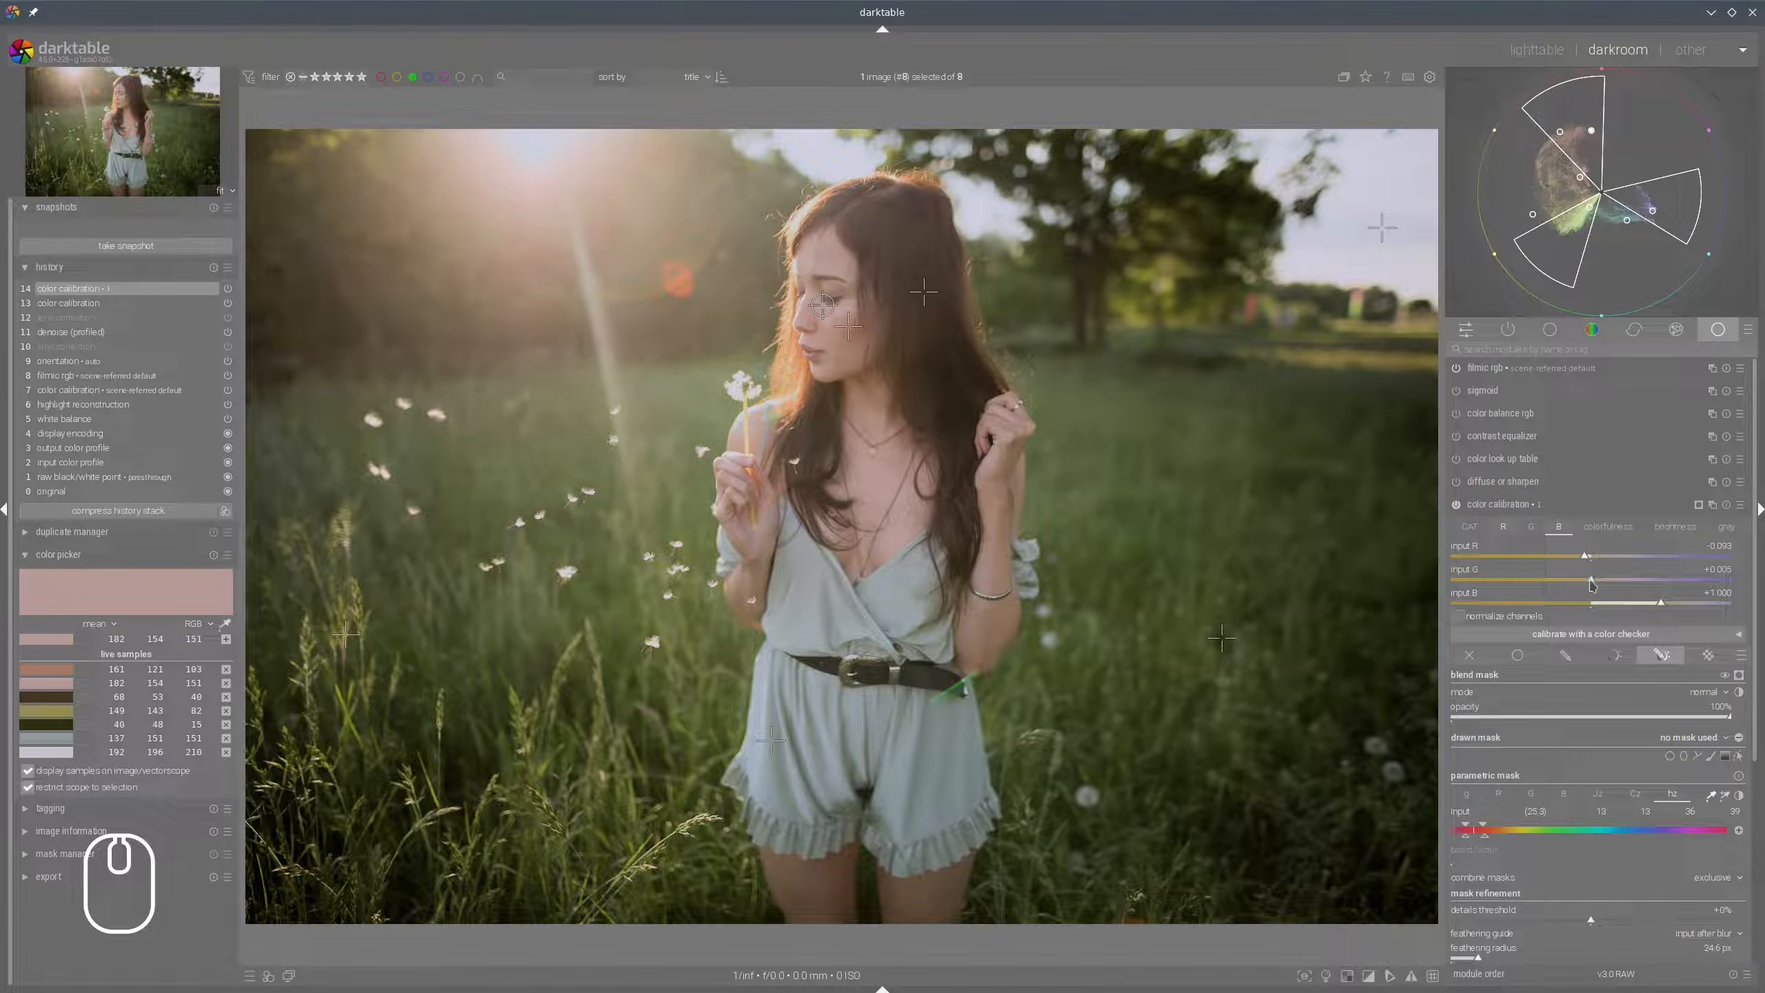
pyautogui.click(1590, 582)
pyautogui.click(1522, 510)
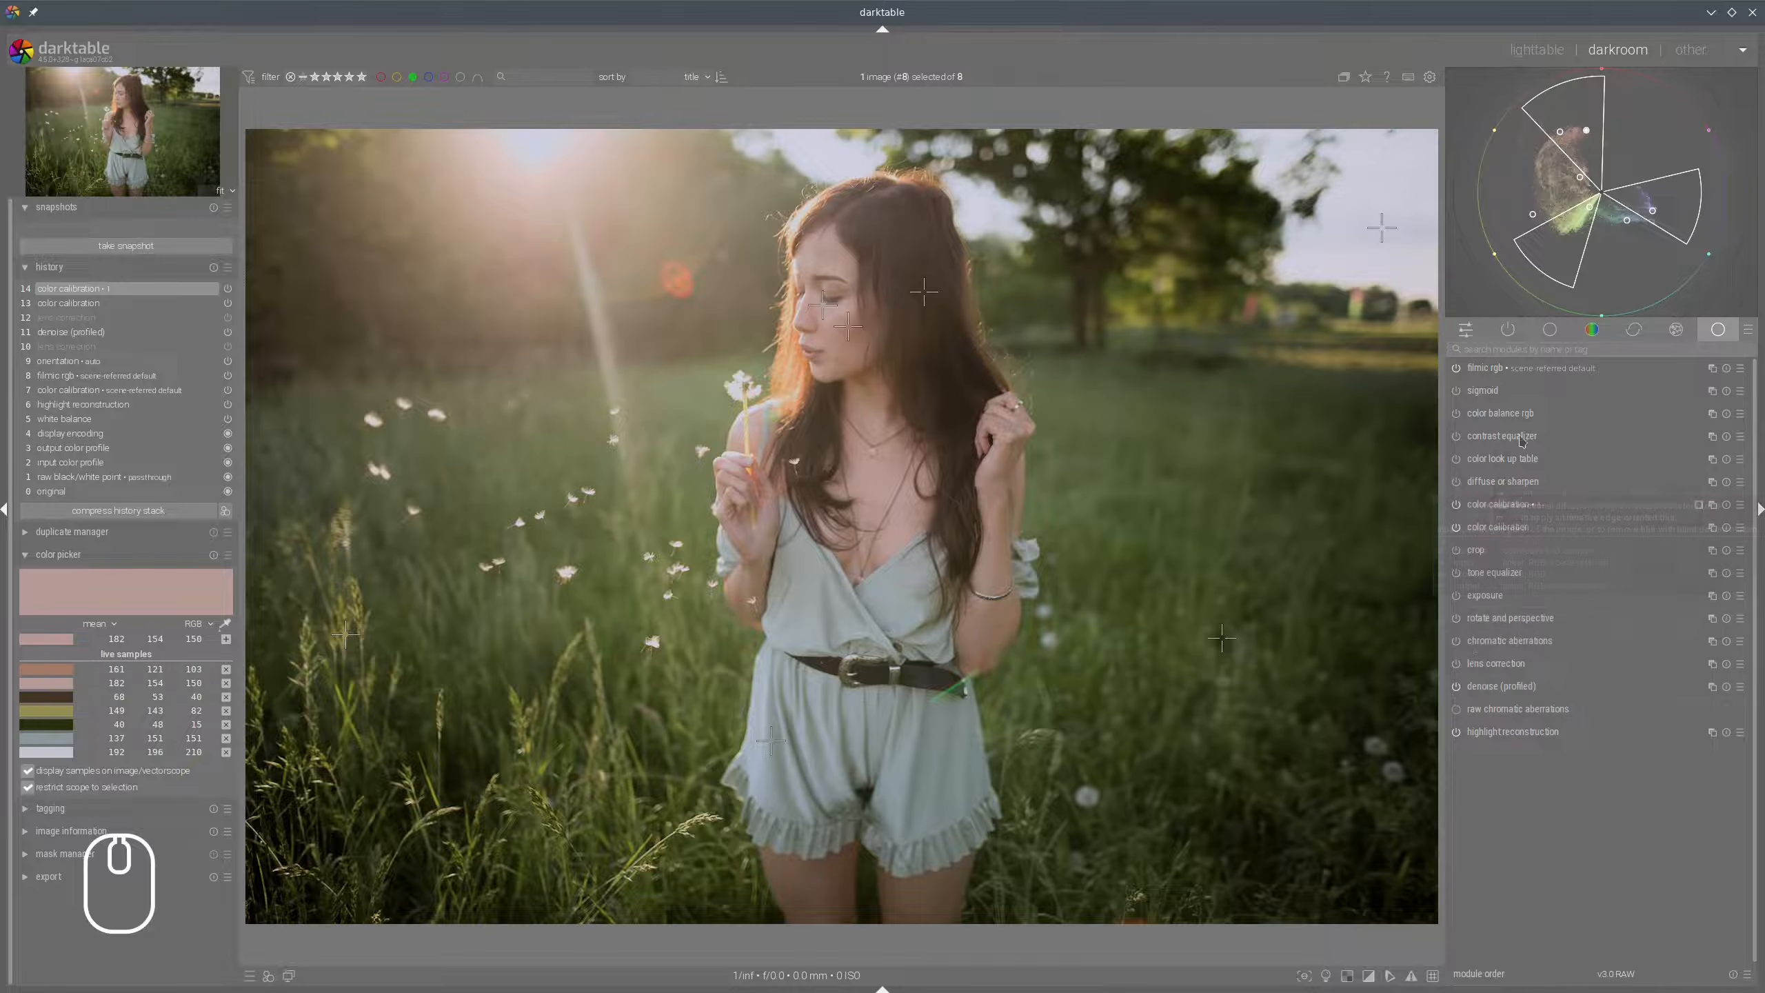
# In color balance rgb, set highlights brilliance to about +18%, shadows saturation to about +44% and midtones saturation to about +18%.
pyautogui.click(1504, 415)
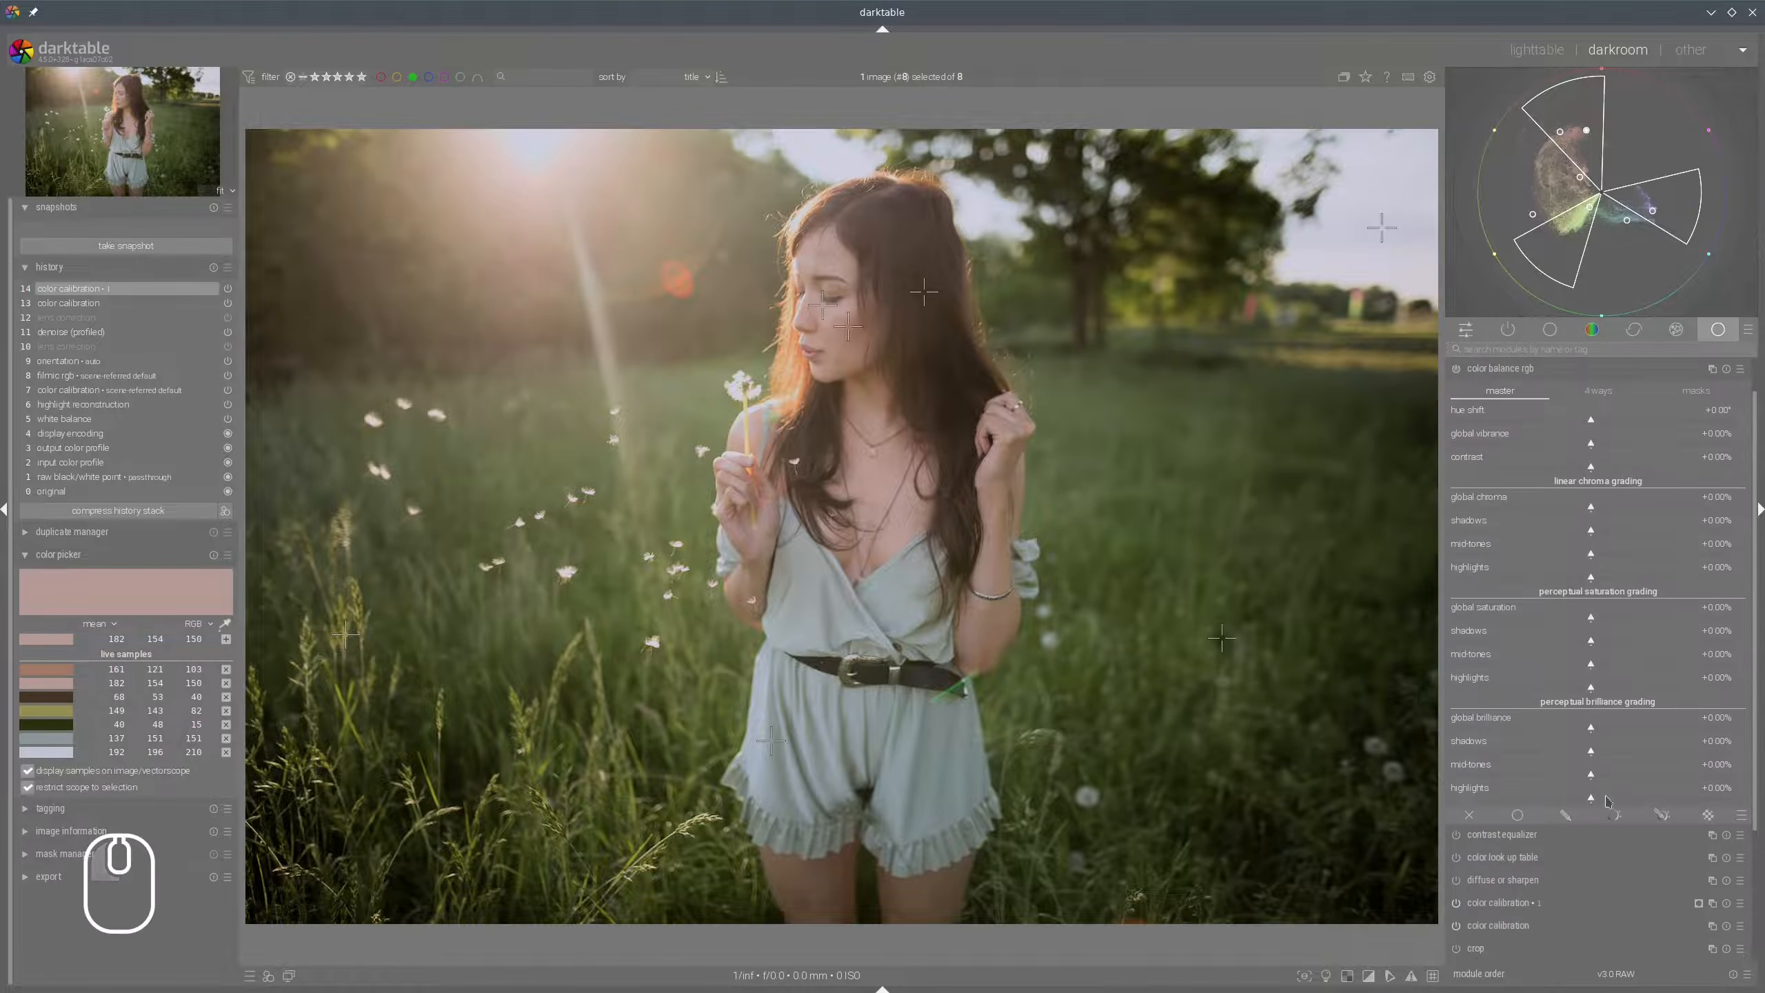
pyautogui.click(1611, 797)
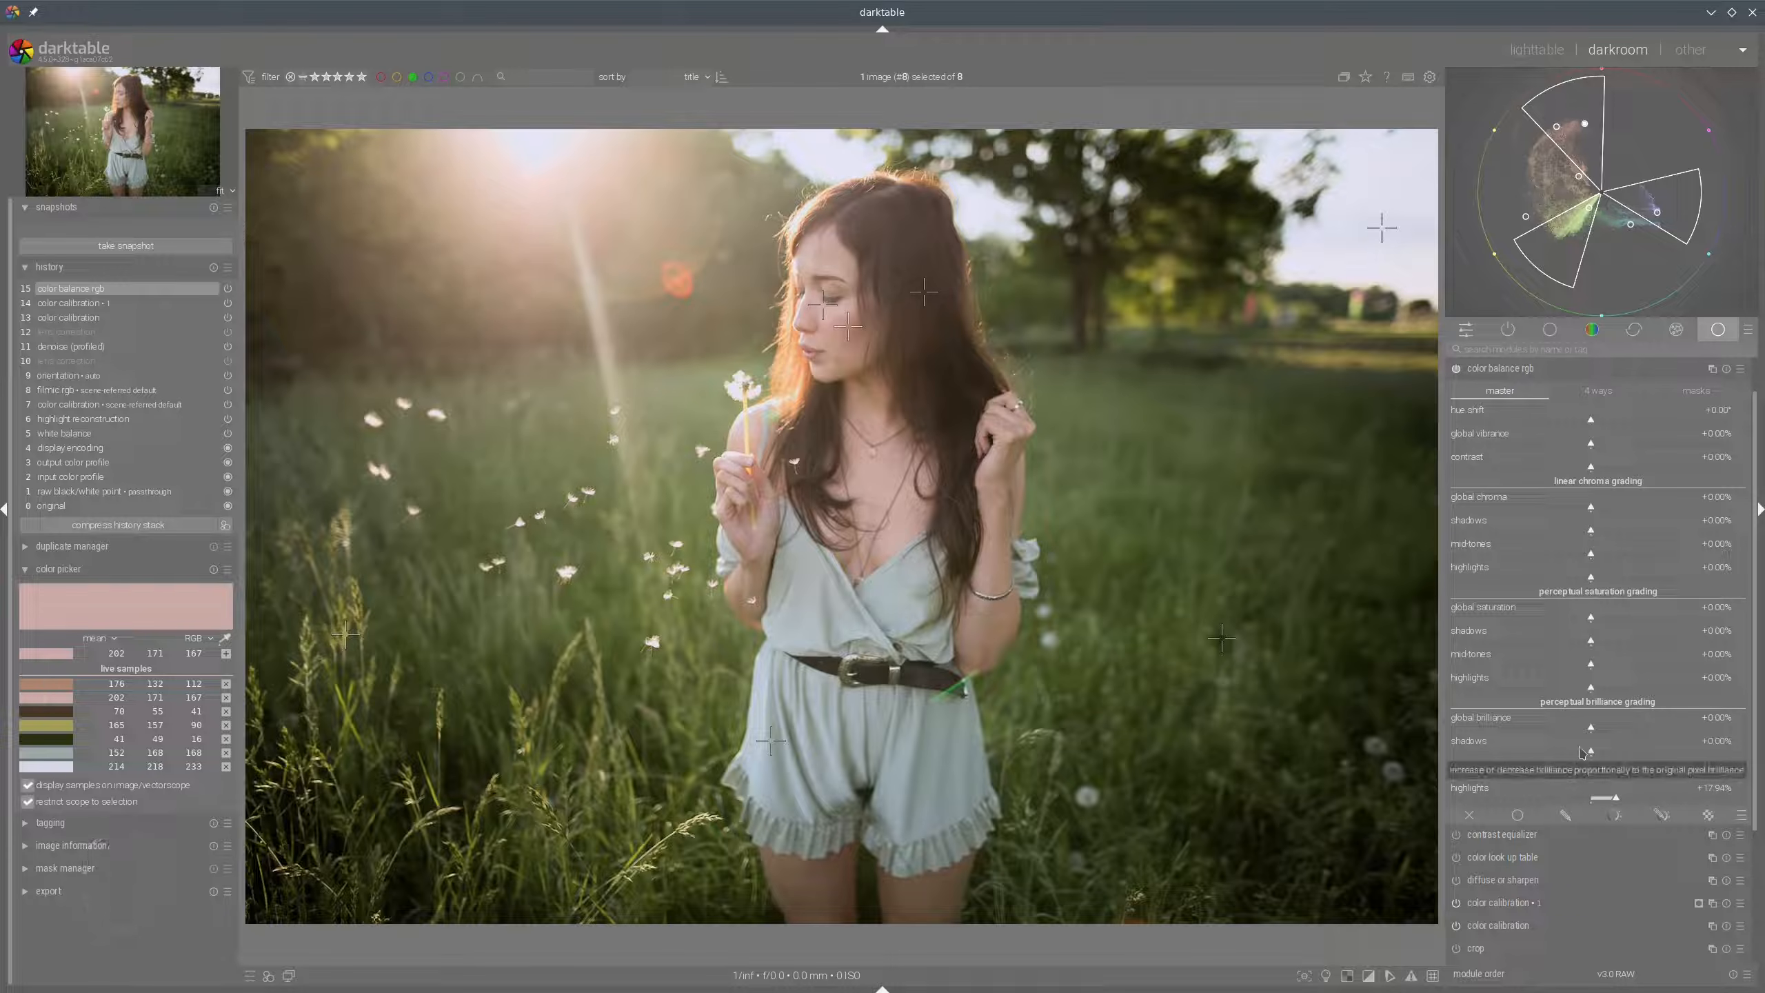
pyautogui.click(1655, 643)
pyautogui.click(1616, 664)
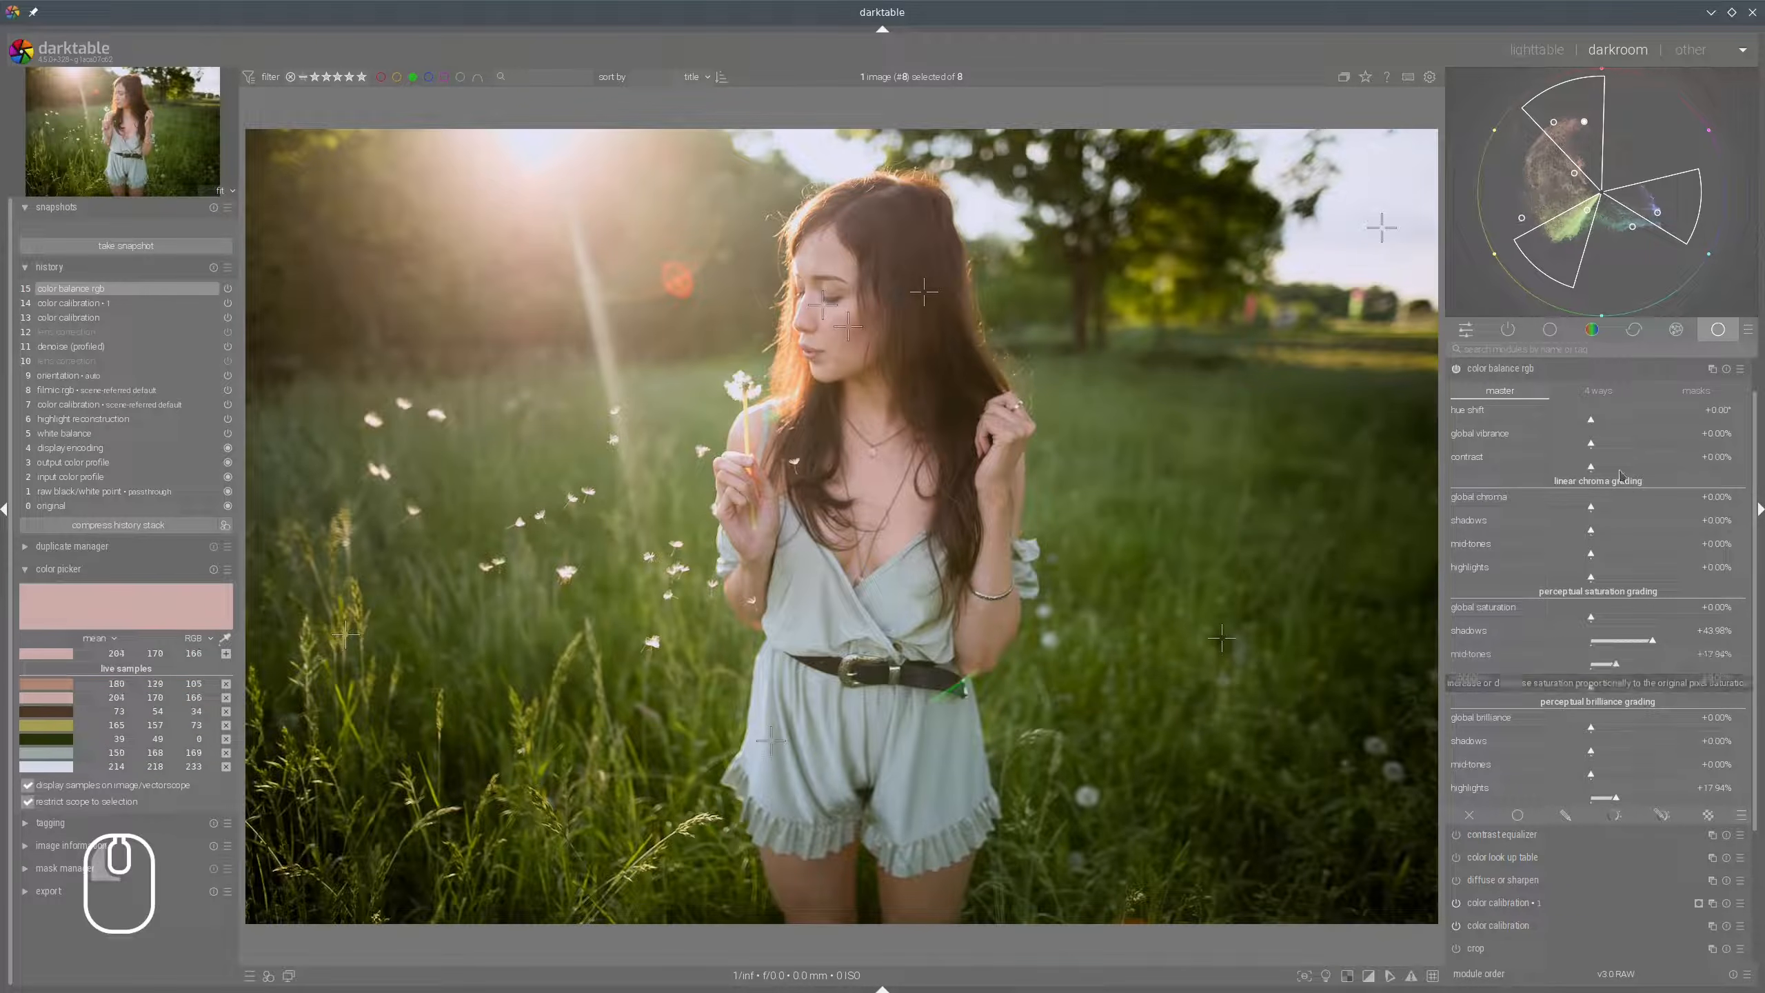
# Set color balance rgb's global vibrance to about +21% and highlights saturation to about −24%, and collapse the module.
pyautogui.click(1651, 445)
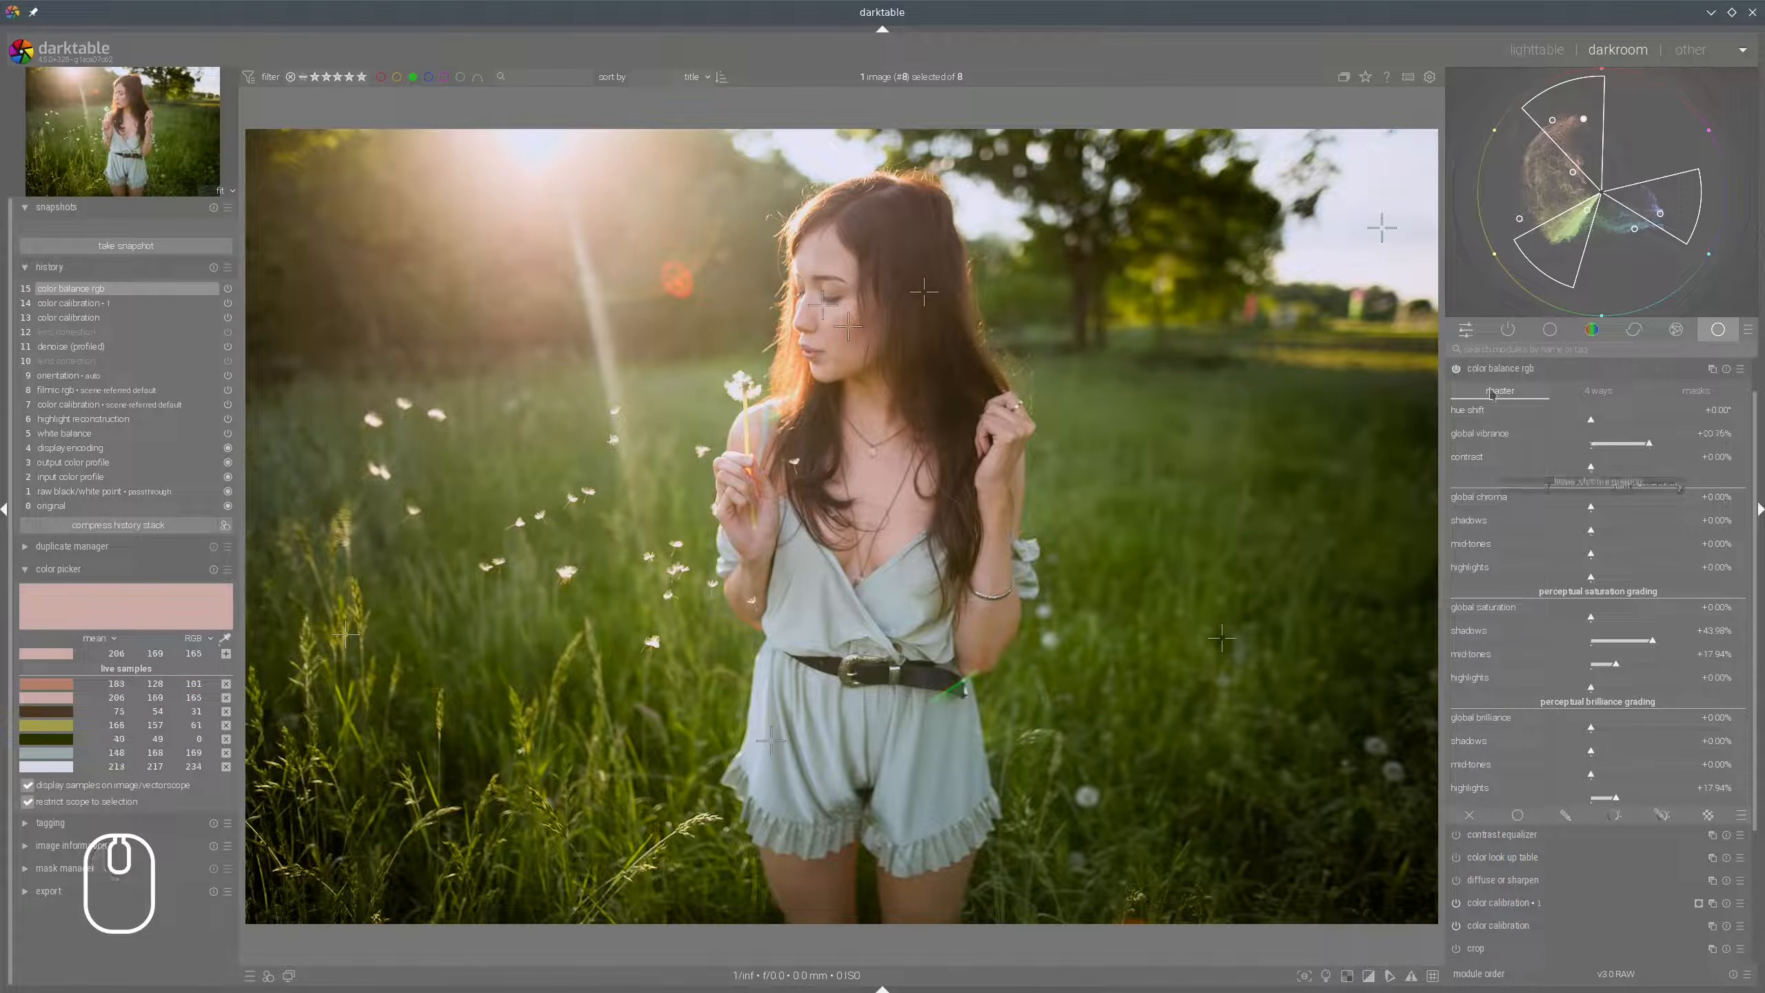
pyautogui.click(1558, 687)
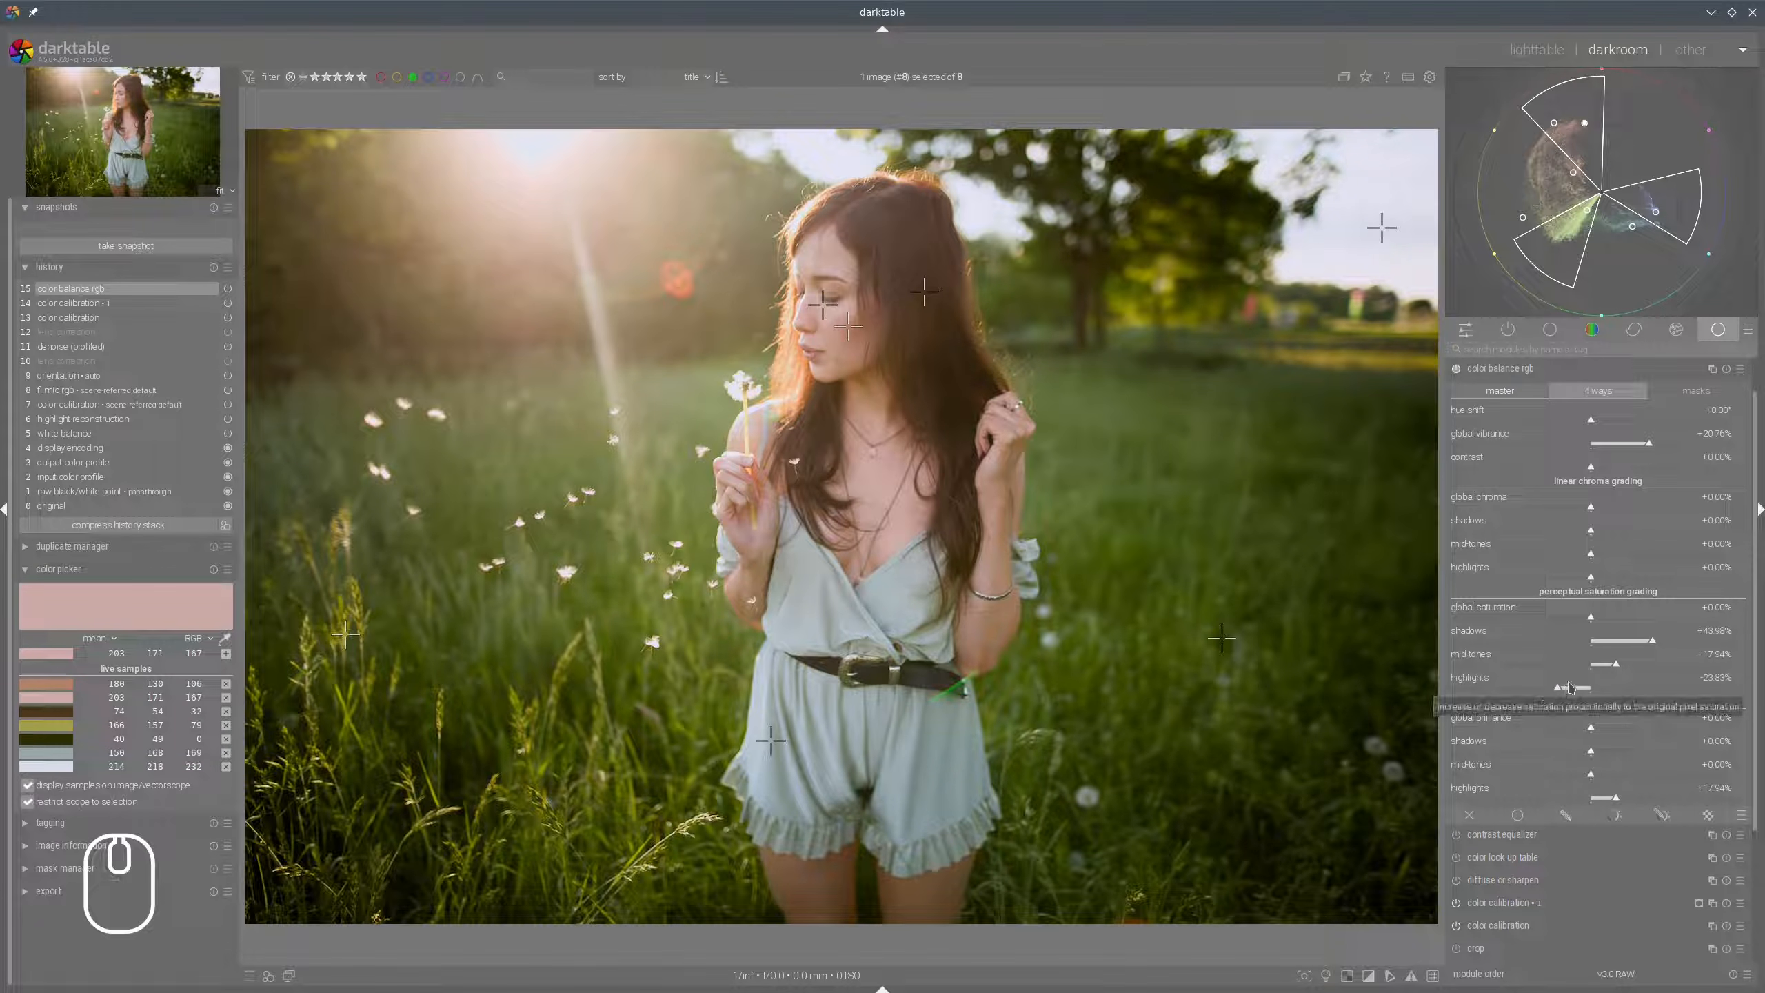
pyautogui.click(1505, 368)
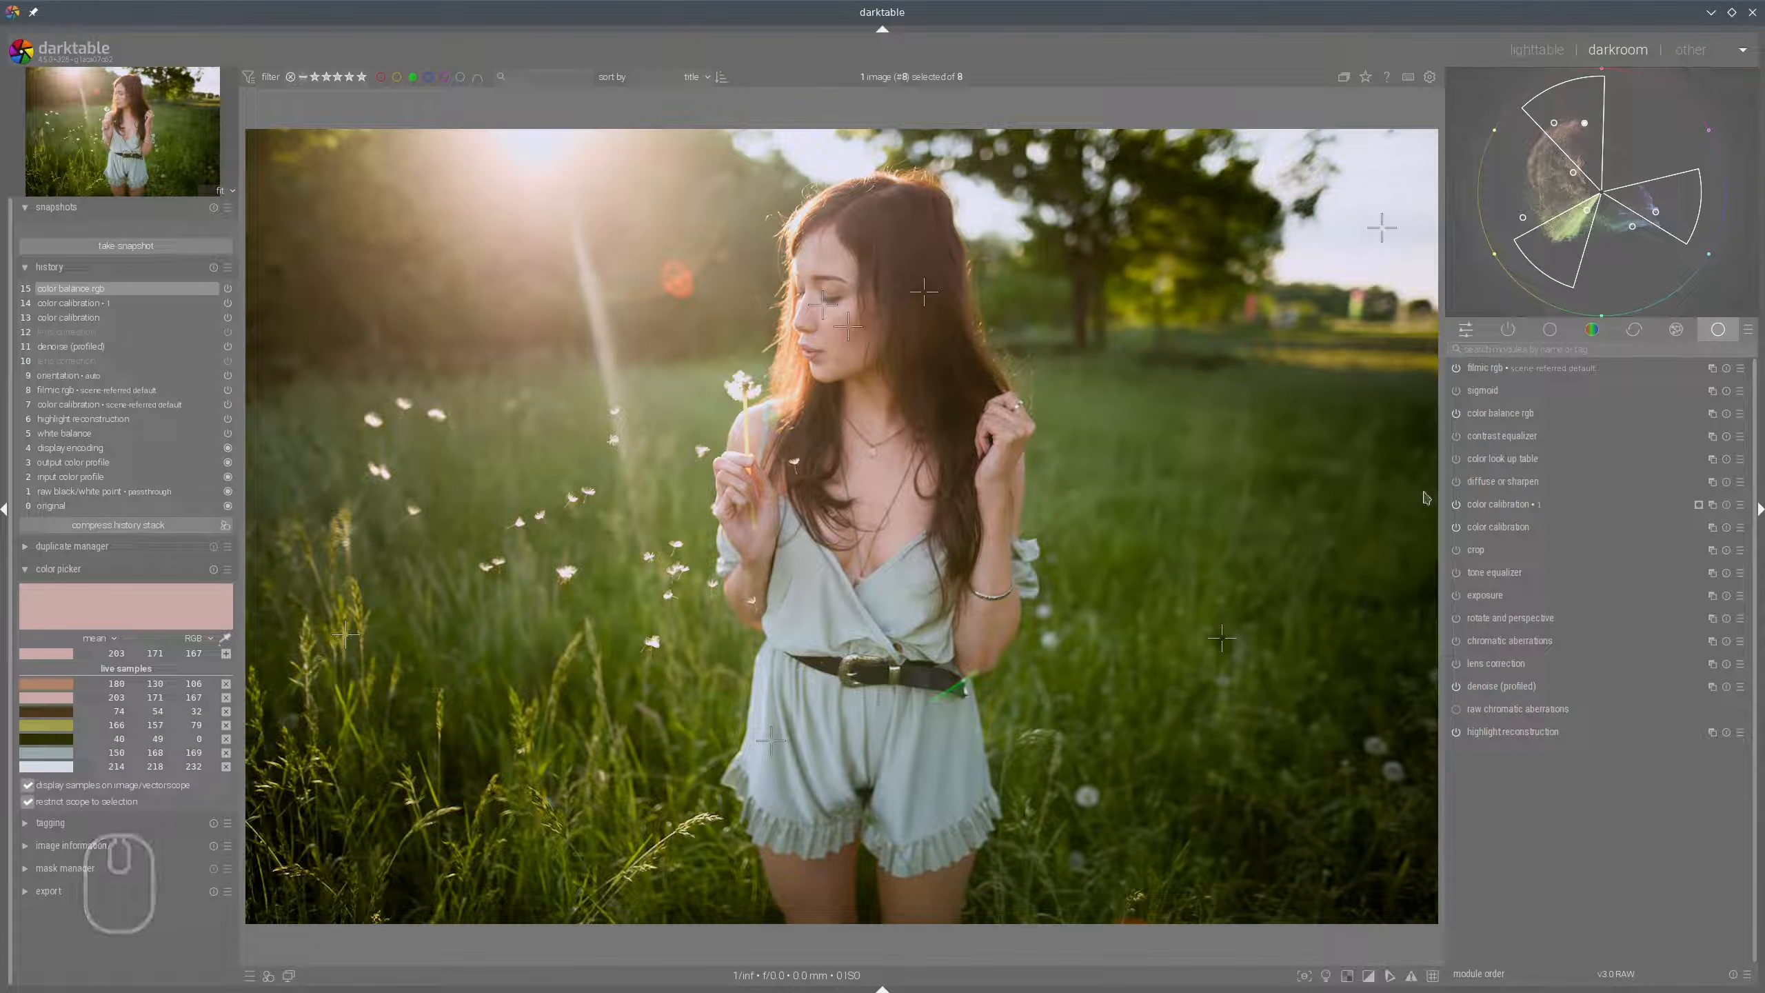
pyautogui.moveTo(1541, 248)
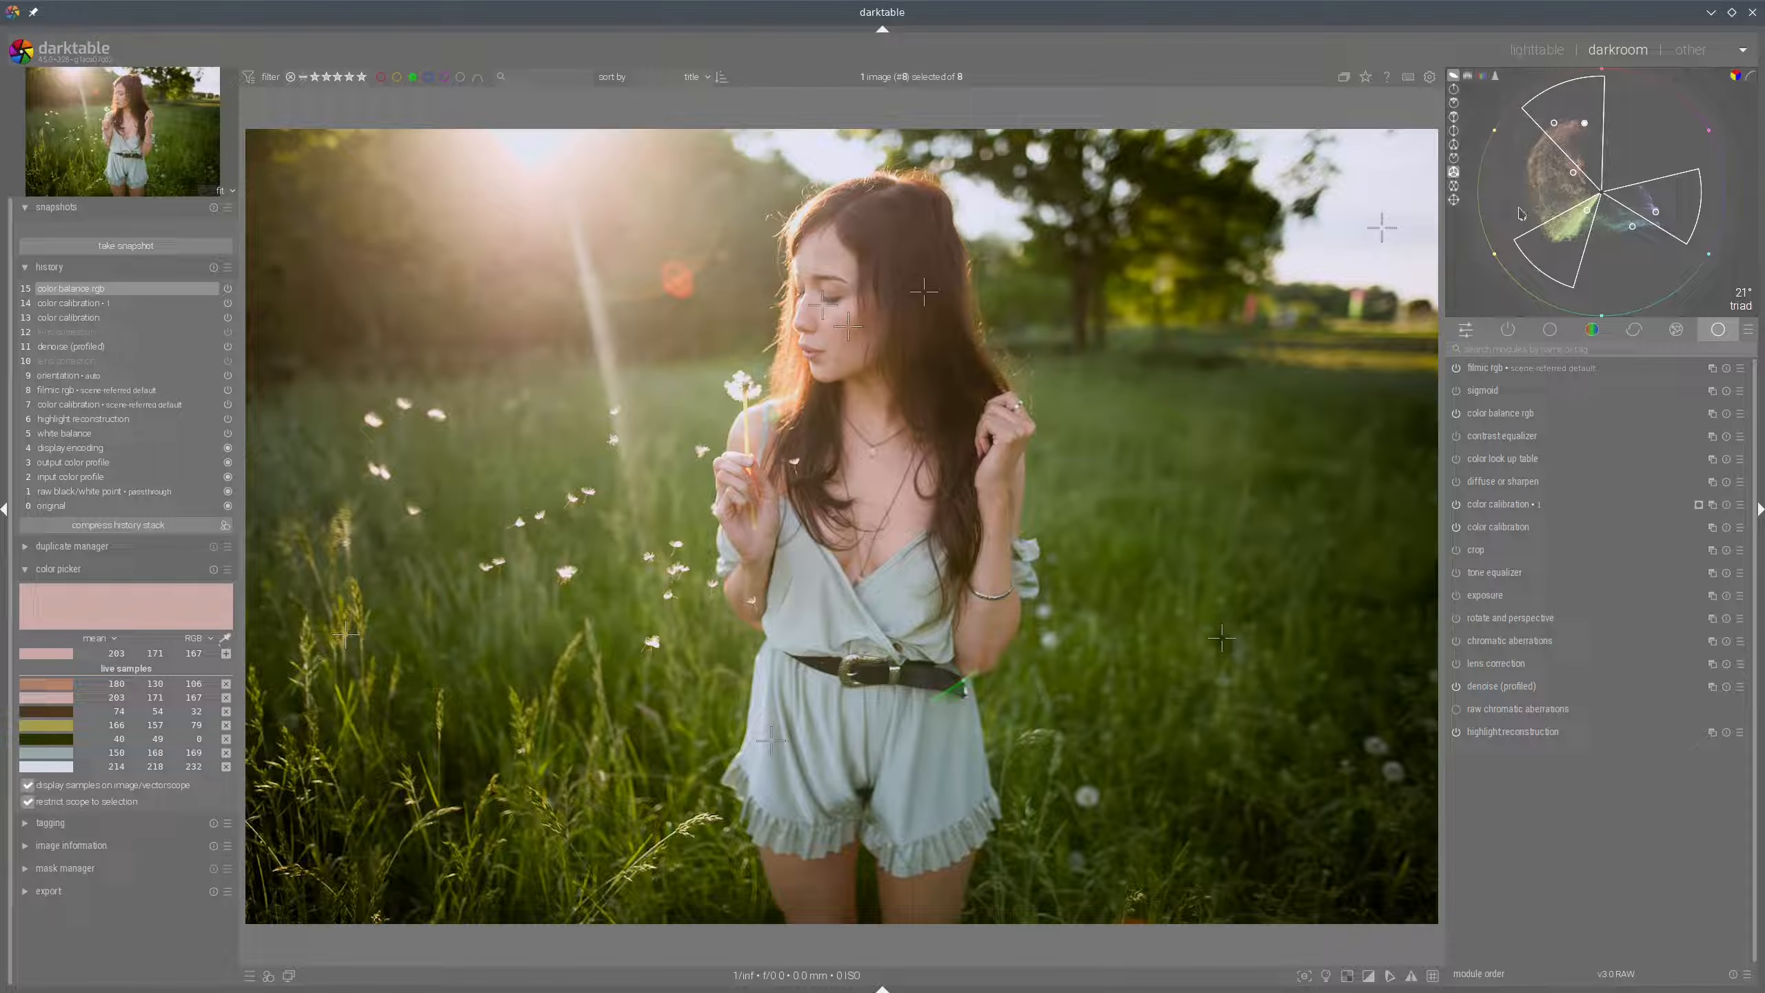
pyautogui.moveTo(1542, 206)
pyautogui.mouseDown()
pyautogui.moveTo(1493, 212)
pyautogui.moveTo(1529, 202)
pyautogui.mouseUp()
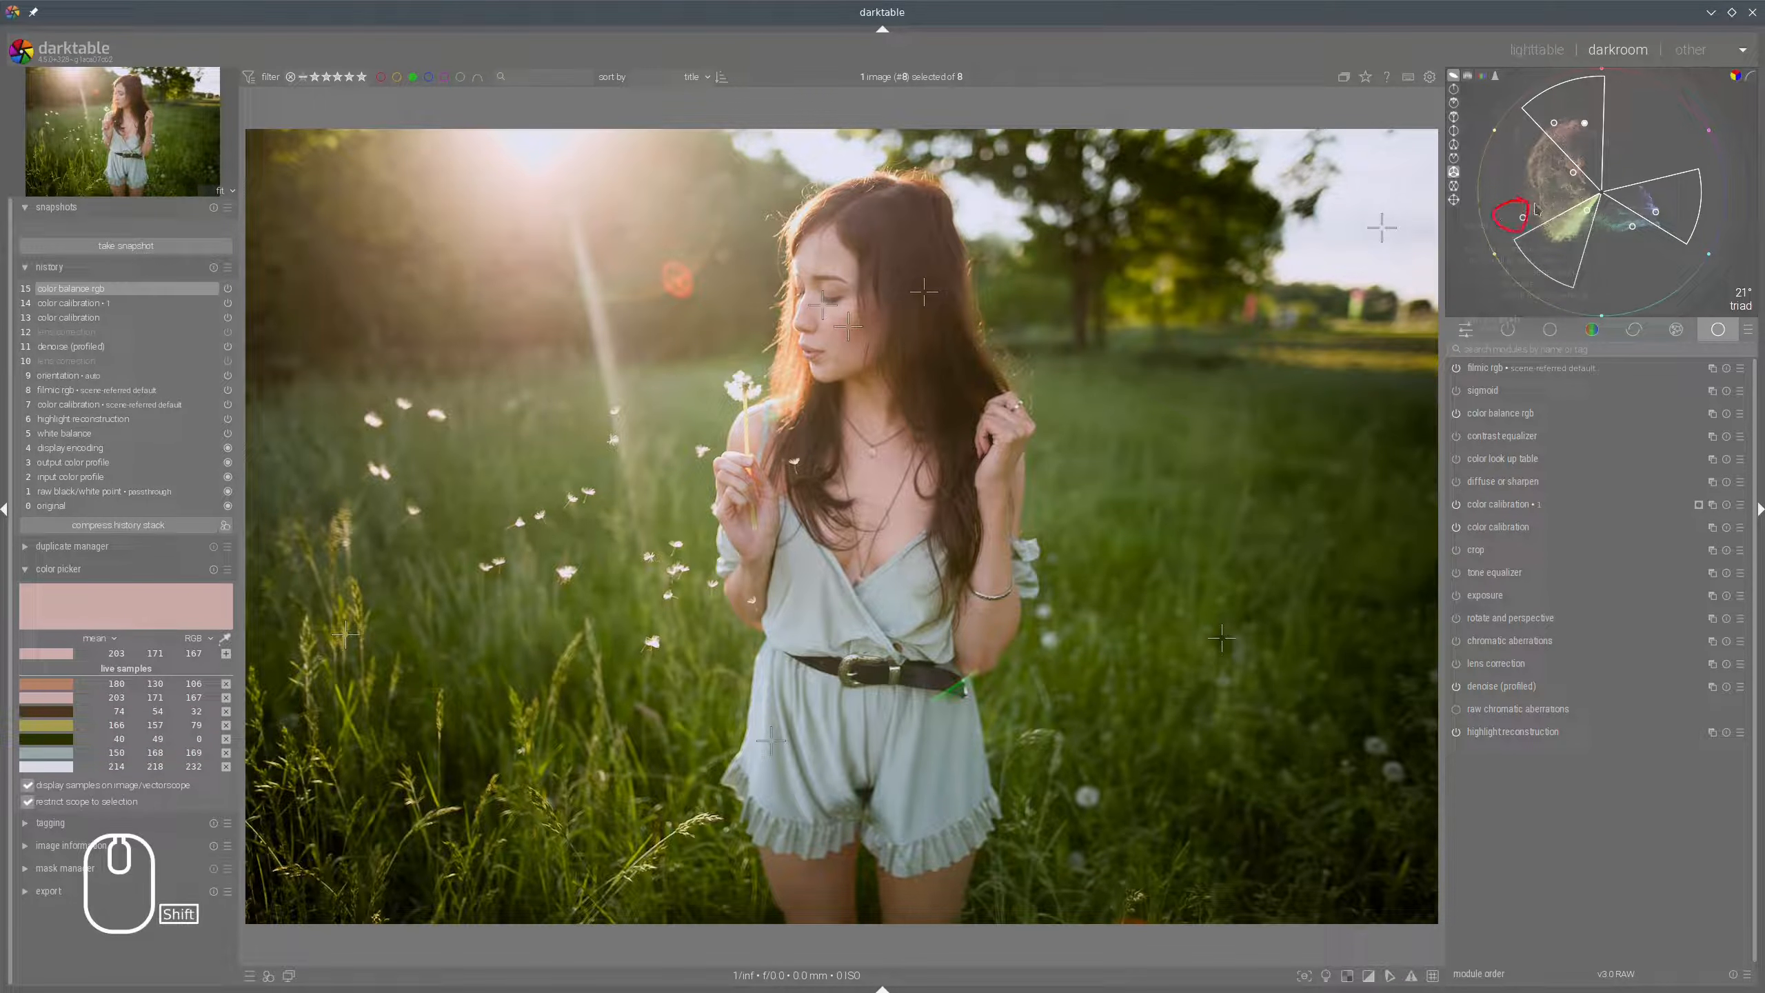
pyautogui.moveTo(1638, 225)
pyautogui.mouseDown()
pyautogui.moveTo(1559, 169)
pyautogui.moveTo(1577, 176)
pyautogui.mouseUp()
pyautogui.press('Escape')
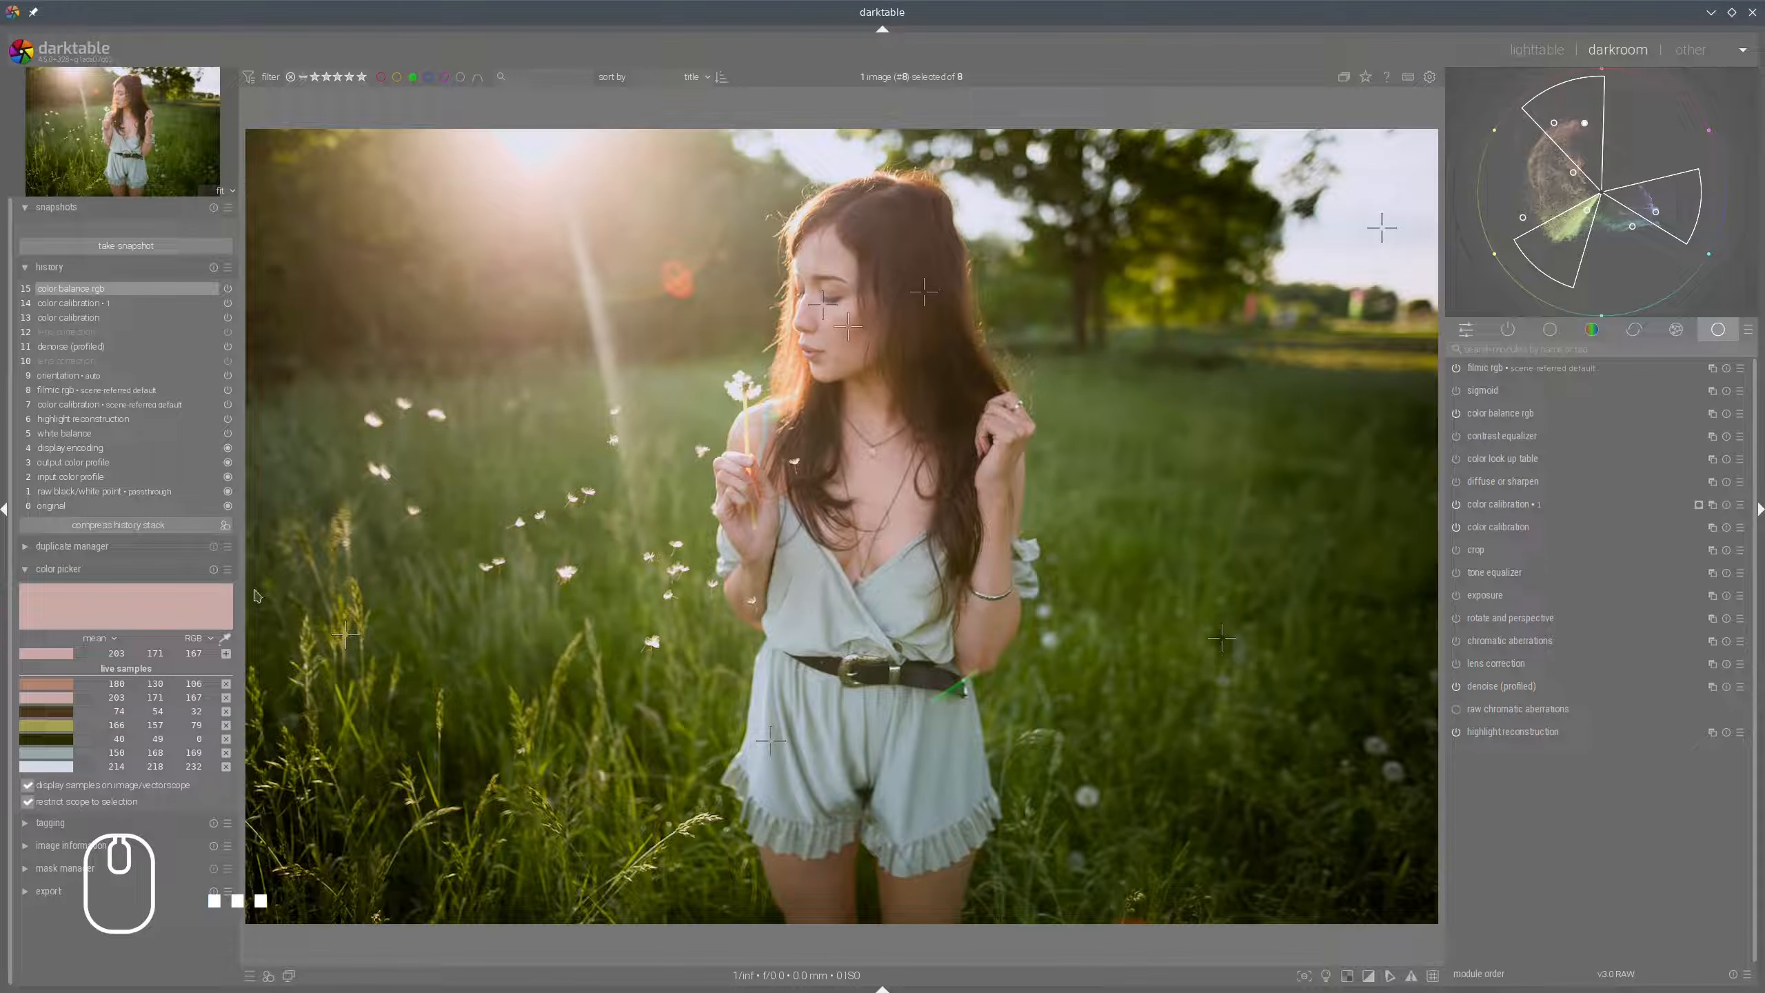
# Load the dark brown hair live sample into the color picker and create a new color calibration instance with a drawn and parametric mask.
pyautogui.click(49, 711)
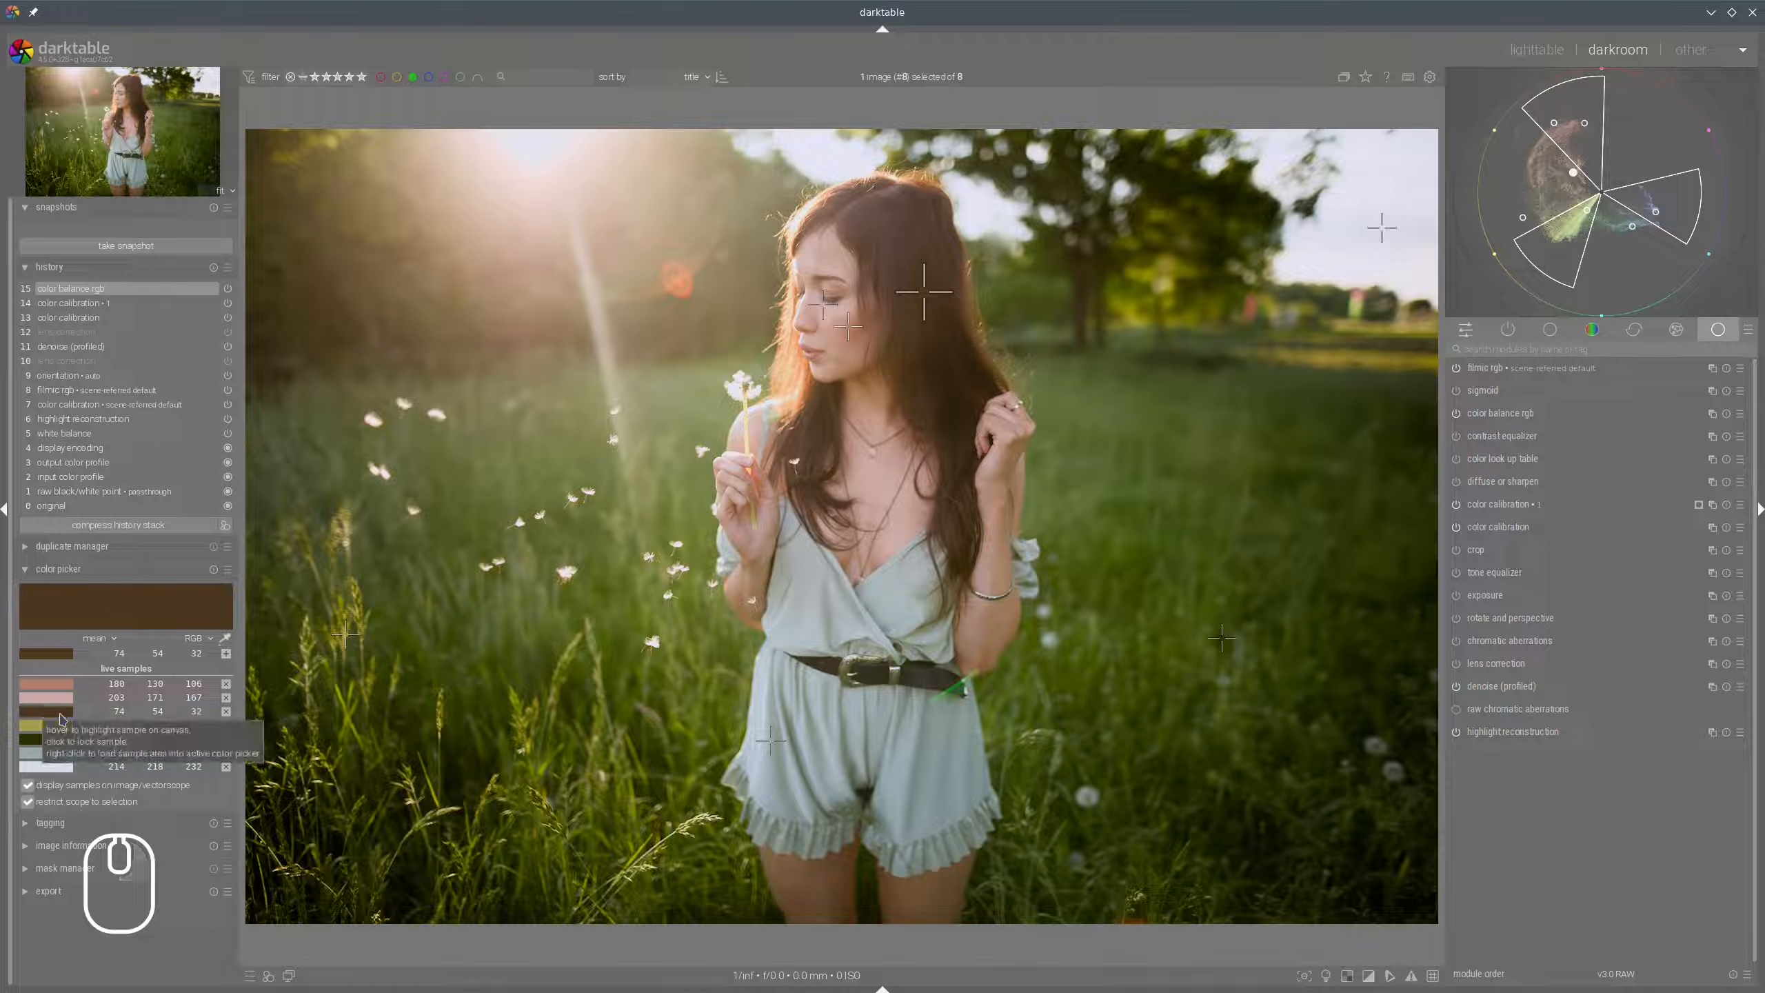
pyautogui.keyDown('ctrl'); pyautogui.click(1712, 505); pyautogui.keyUp('ctrl')
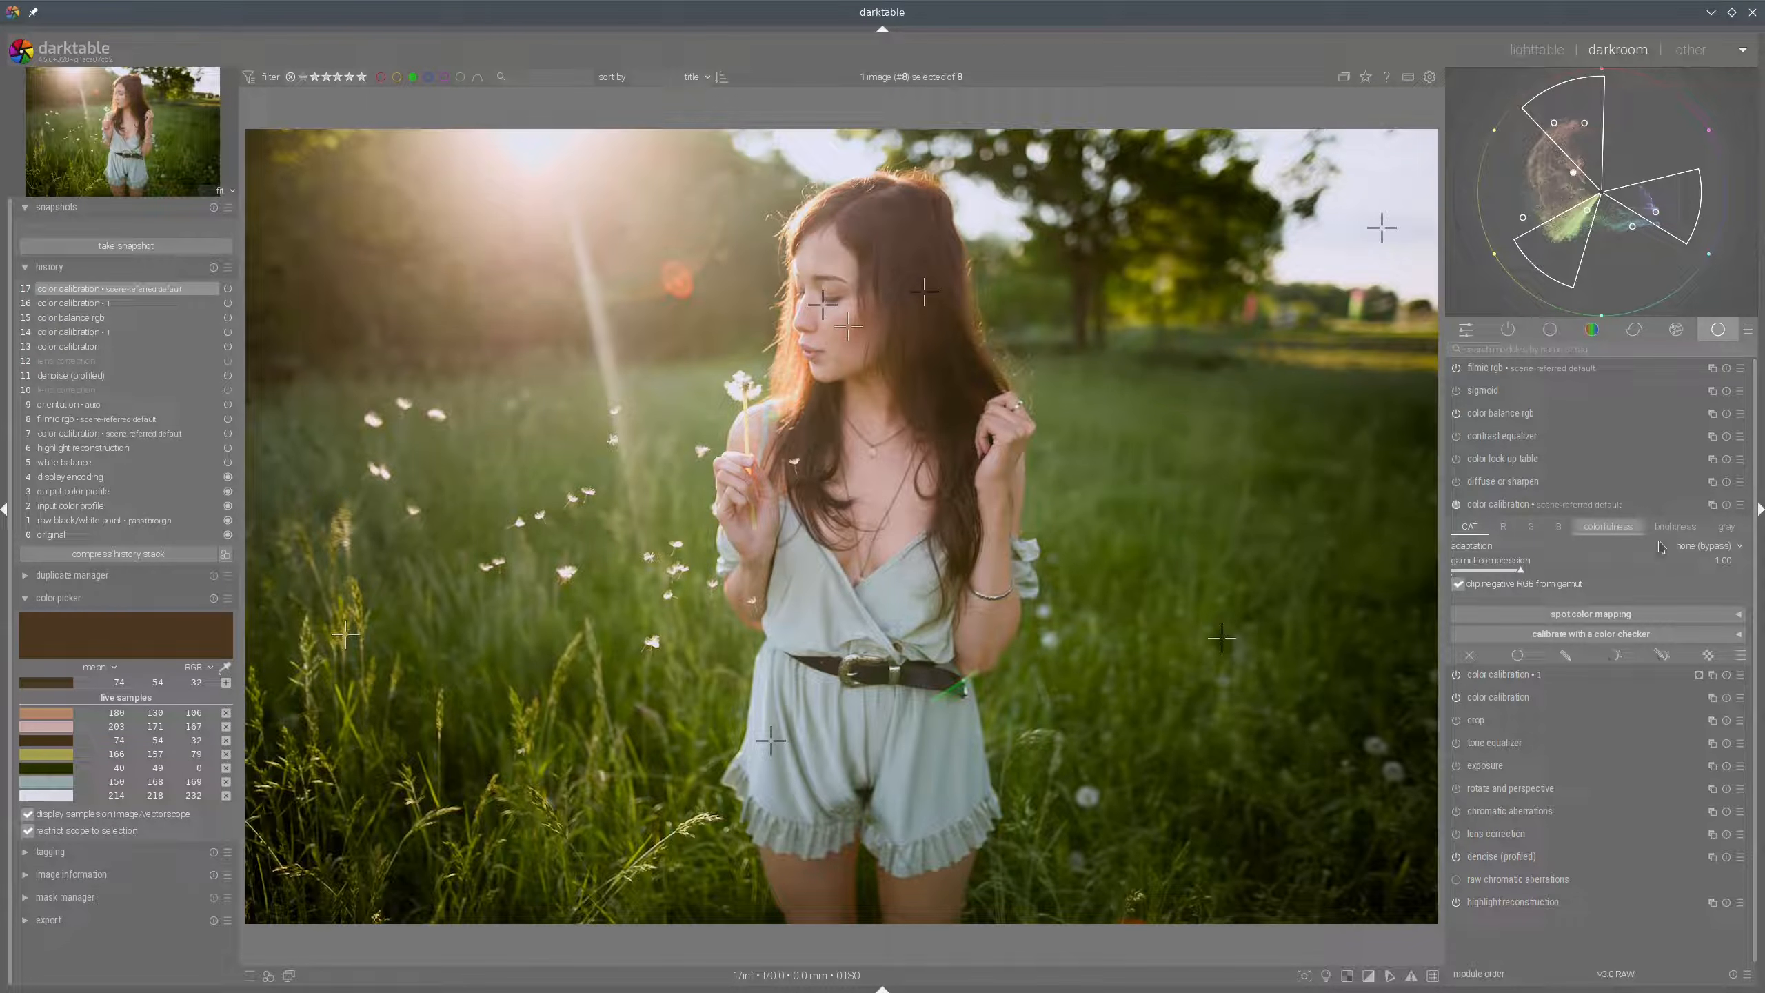
pyautogui.click(1663, 655)
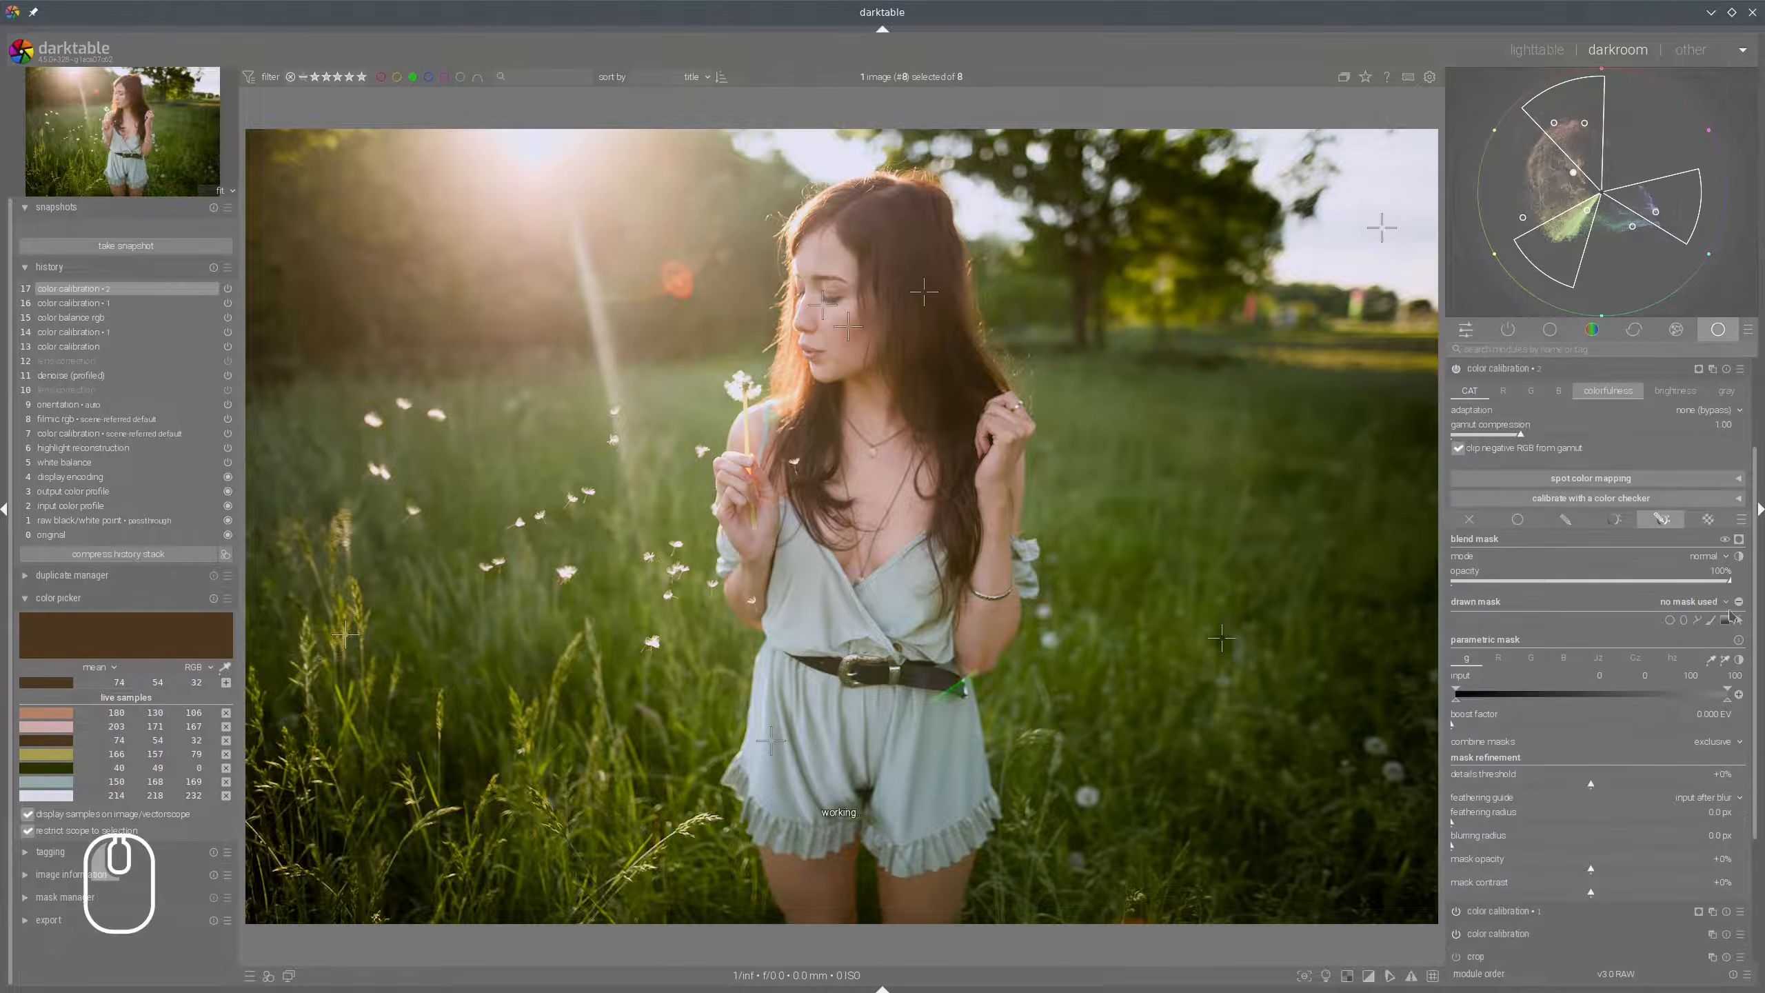
# Limit the parametric mask's hue input to the hair's narrow orange range, display the mask, and set its feathering radius to about 31 px.
pyautogui.click(1674, 660)
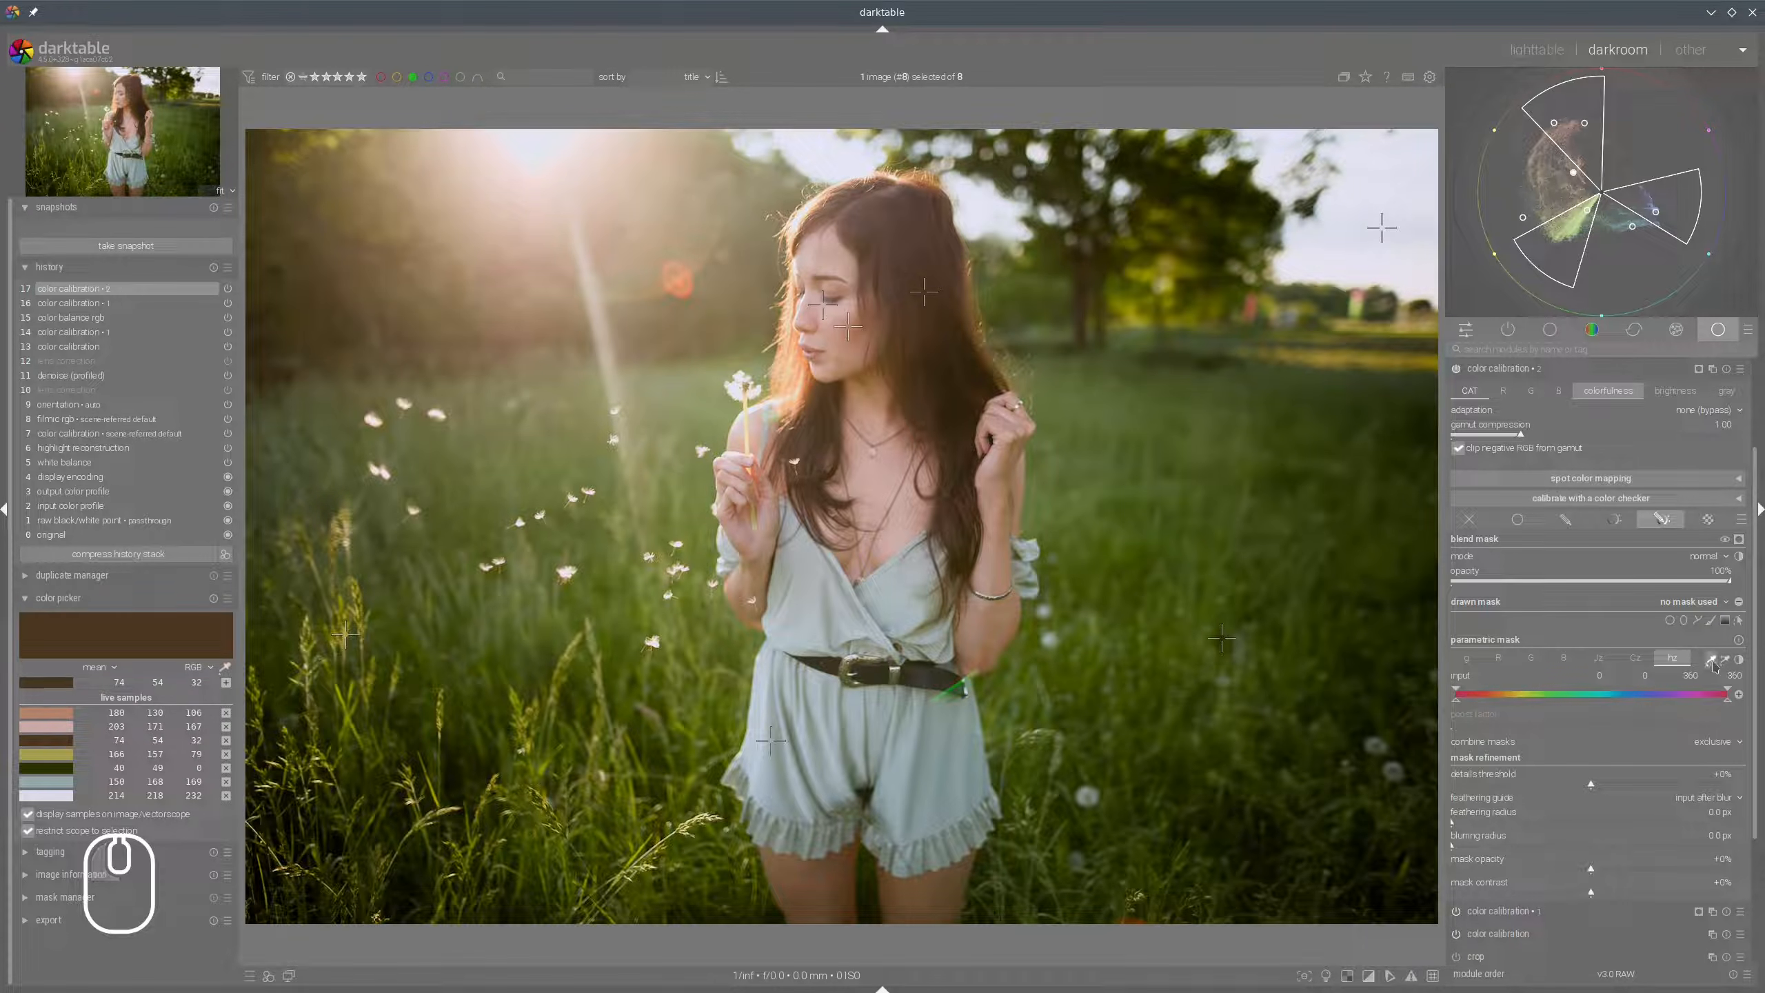
pyautogui.click(1711, 660)
pyautogui.click(42, 740)
pyautogui.moveTo(1458, 709)
pyautogui.mouseDown()
pyautogui.moveTo(1510, 709)
pyautogui.moveTo(1511, 693)
pyautogui.mouseUp()
pyautogui.click(1739, 539)
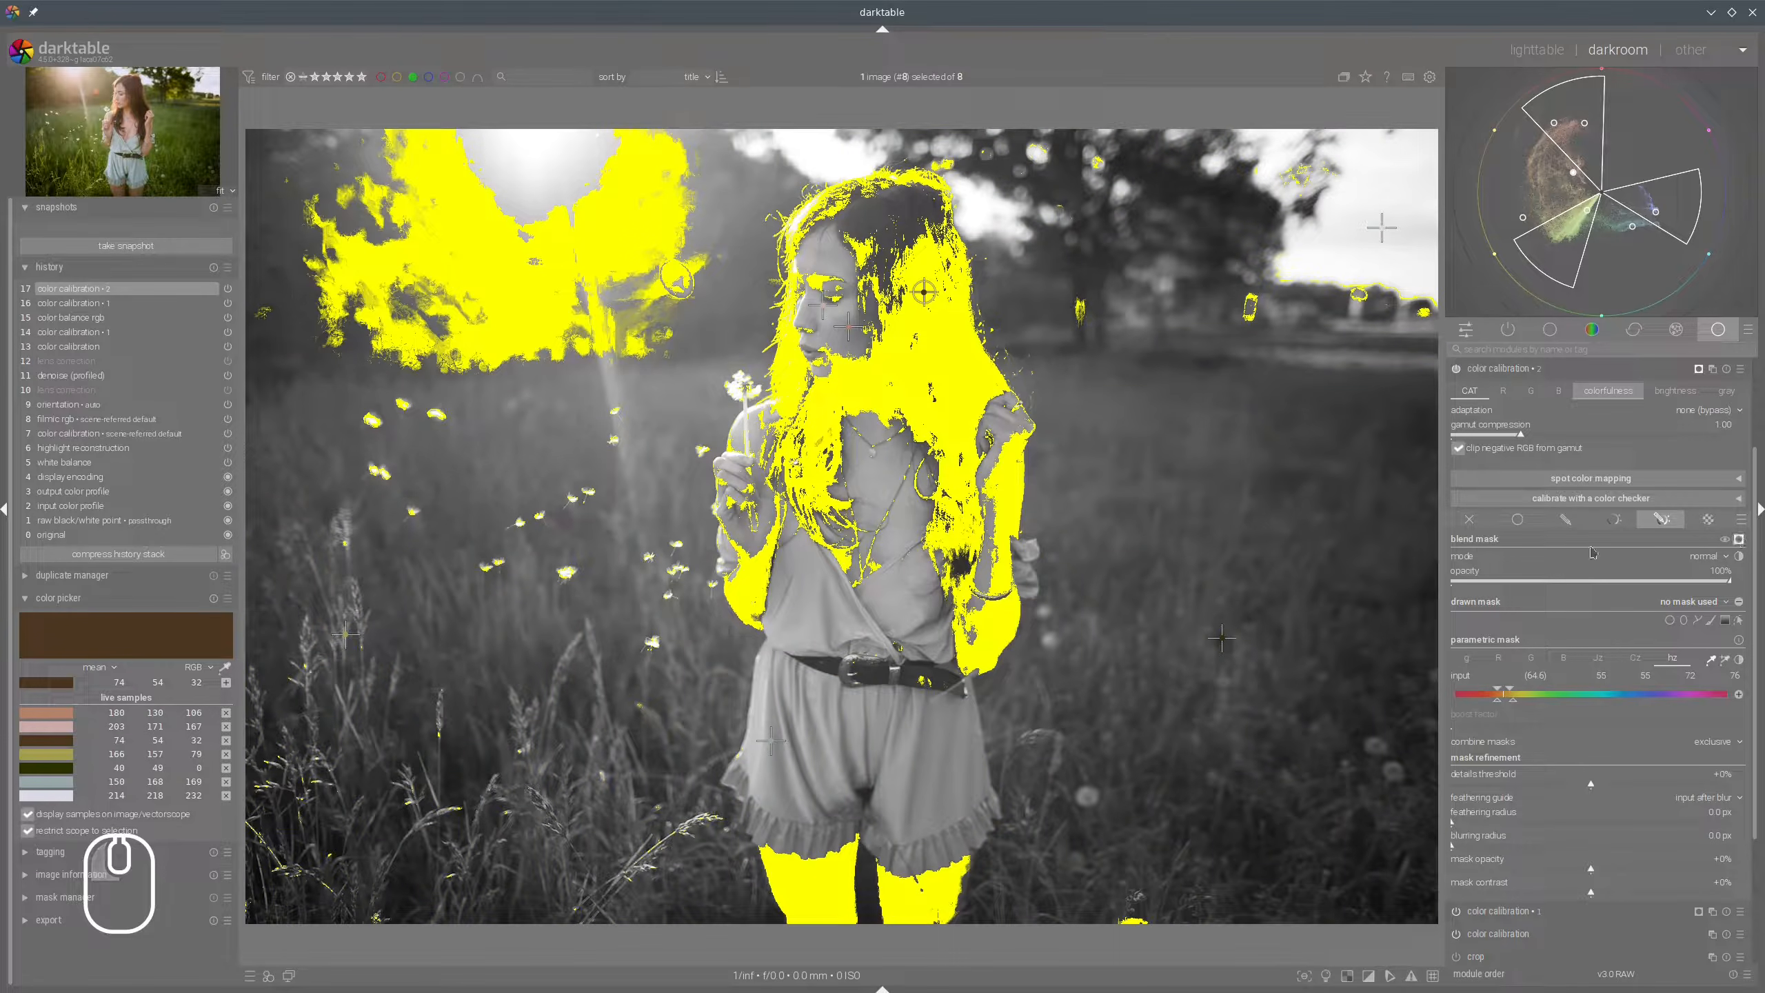
pyautogui.click(1483, 824)
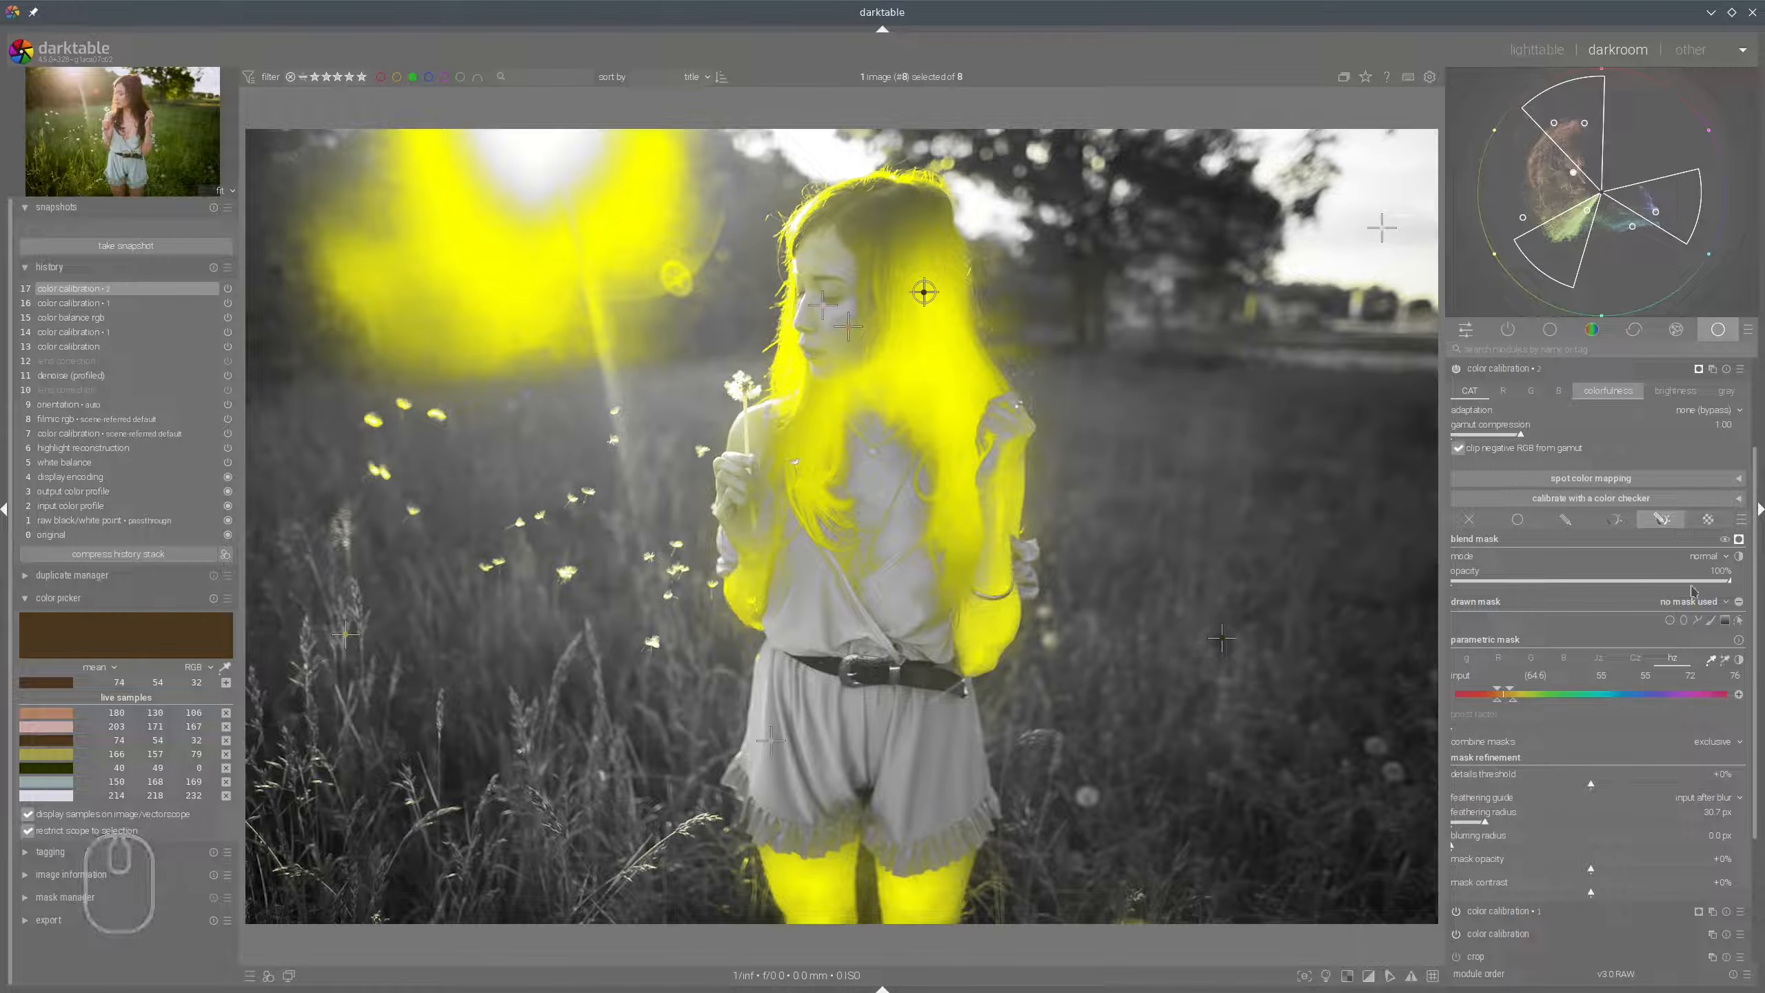
# Draw a closed path mask around the woman's hair and body down to her thighs, and widen it at the top of her head.
pyautogui.click(1696, 618)
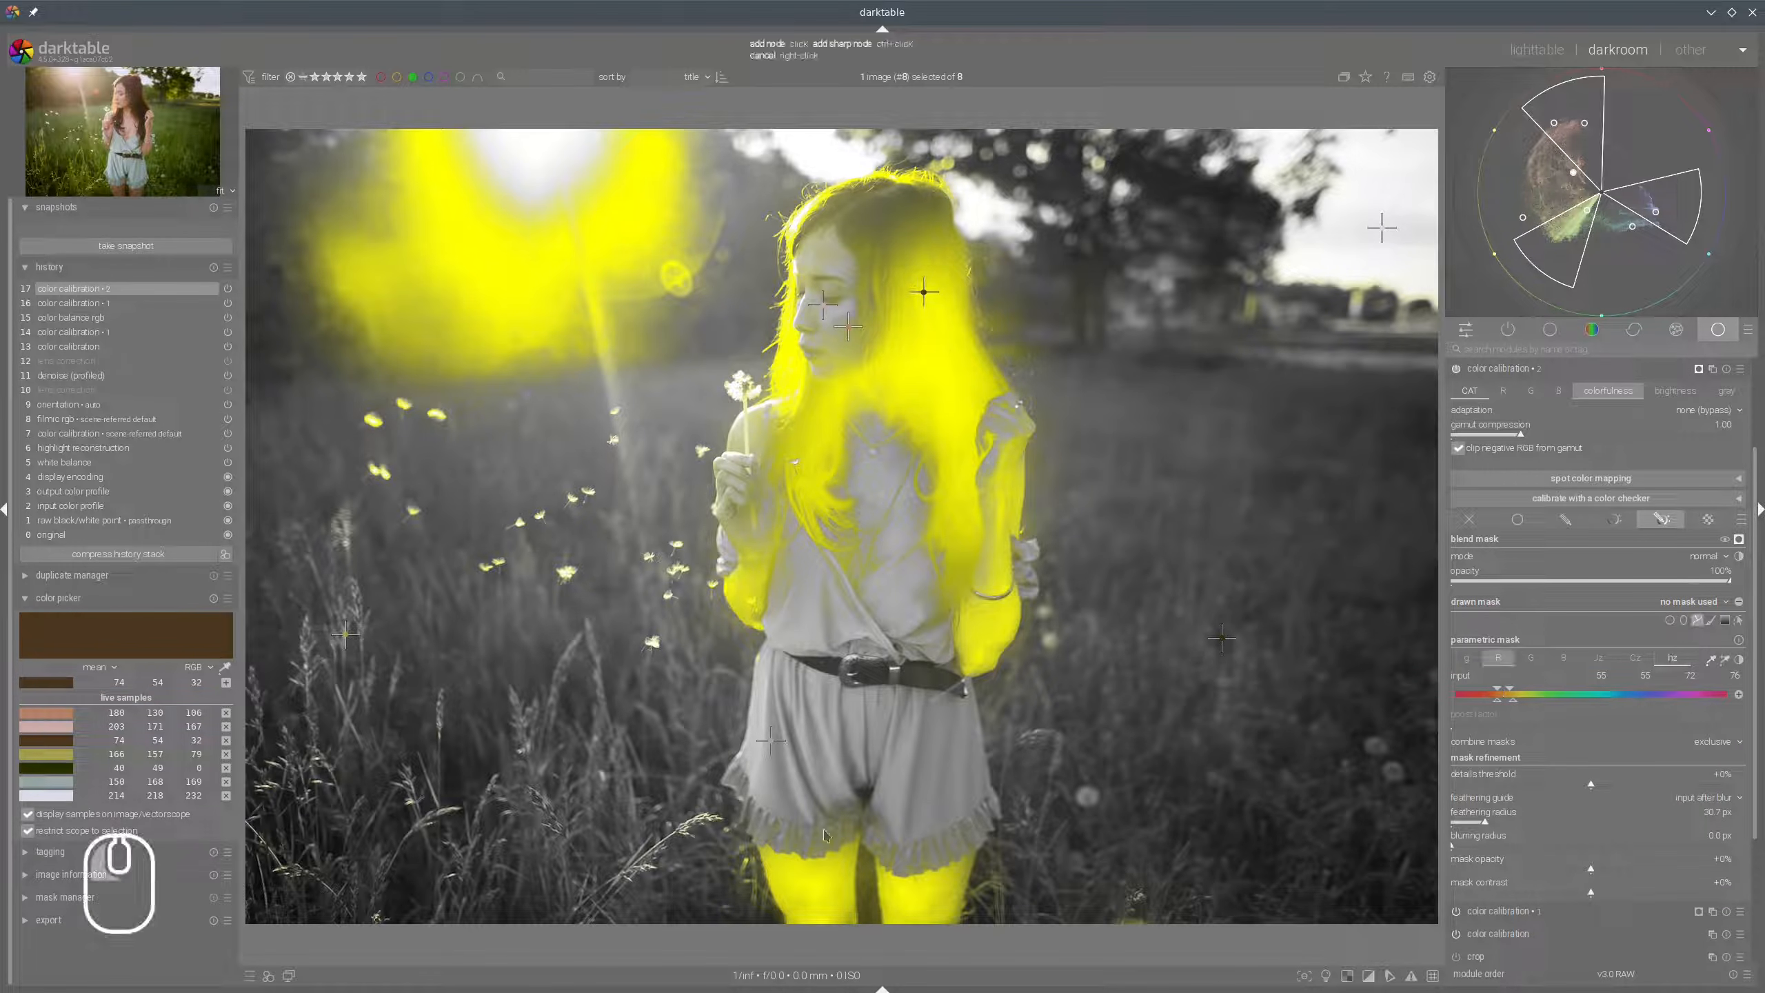
pyautogui.click(795, 908)
pyautogui.click(753, 602)
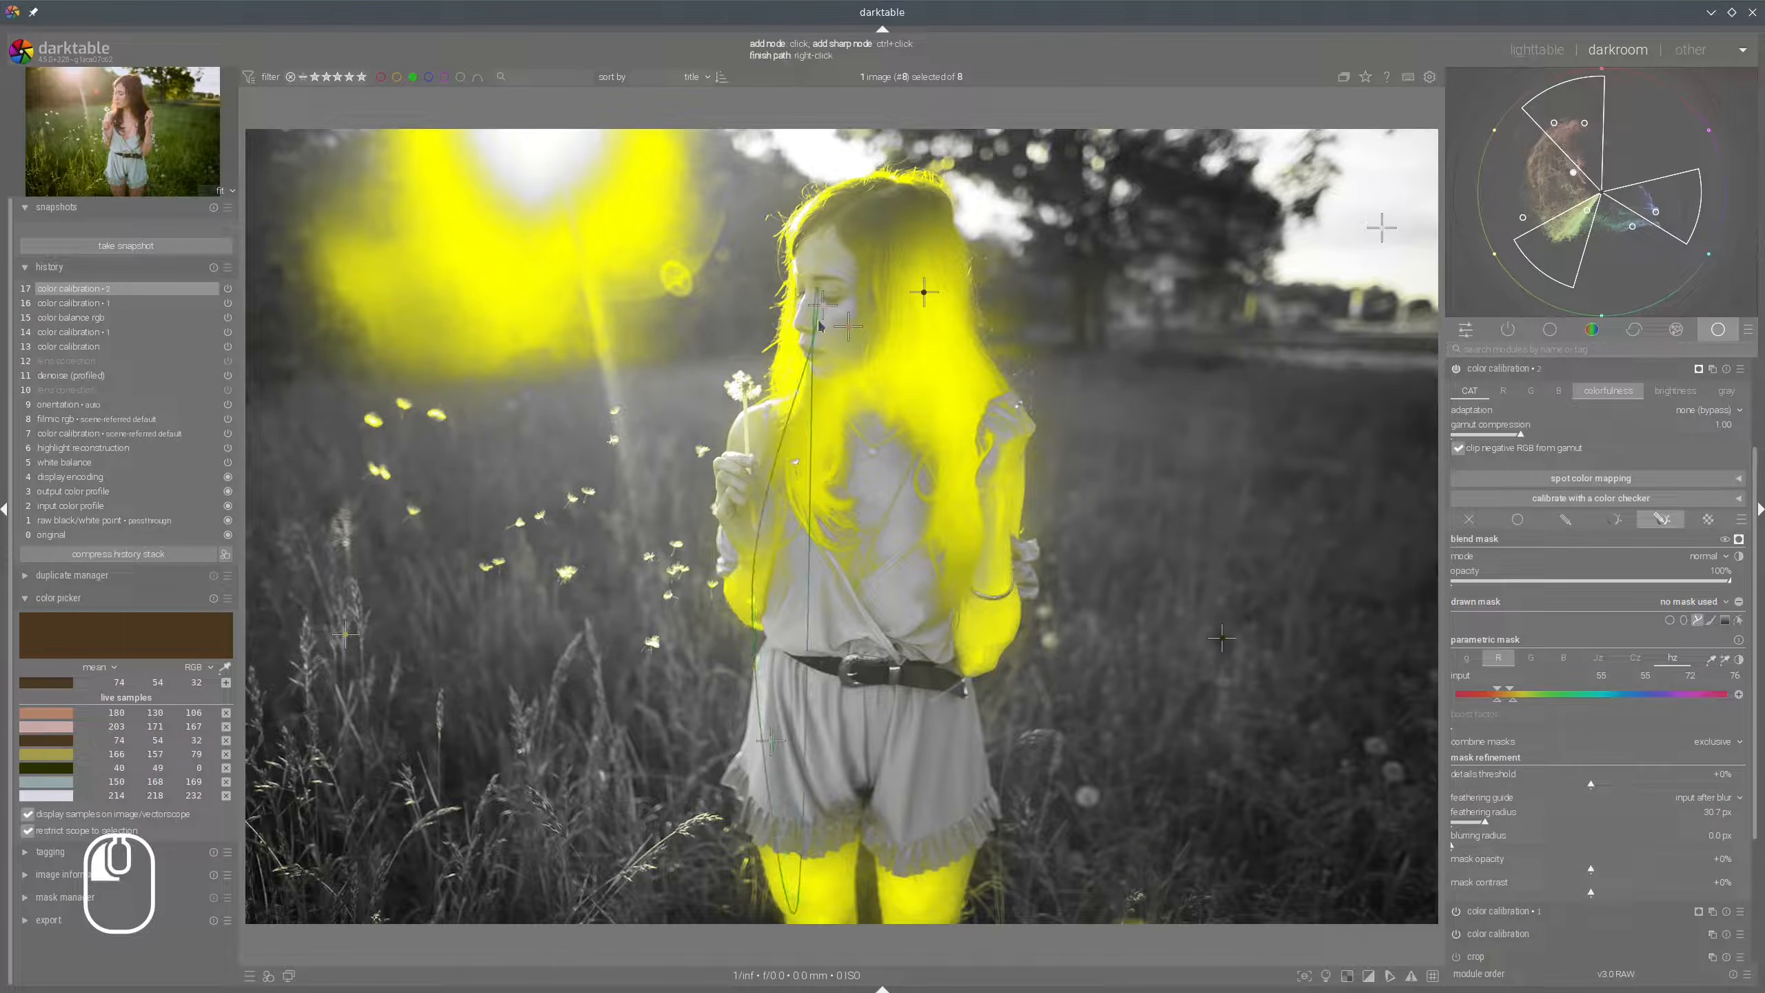
pyautogui.click(848, 233)
pyautogui.click(946, 259)
pyautogui.click(1009, 604)
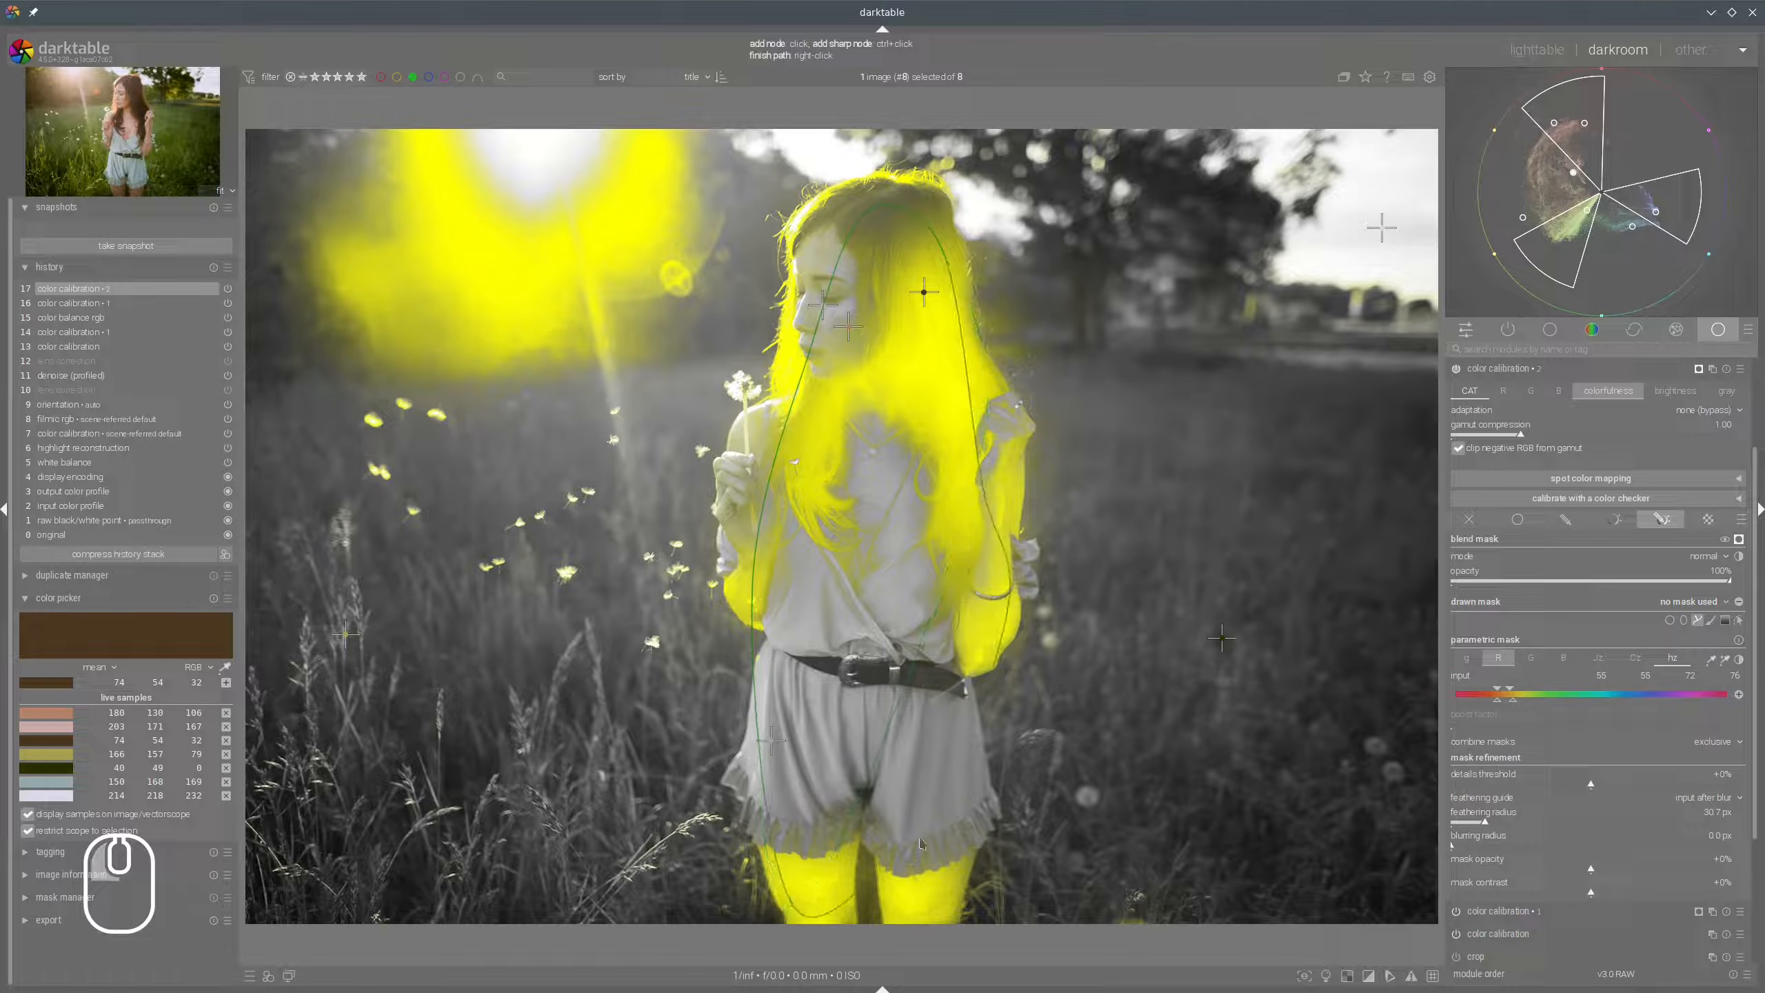
pyautogui.click(952, 880)
pyautogui.rightClick(997, 827)
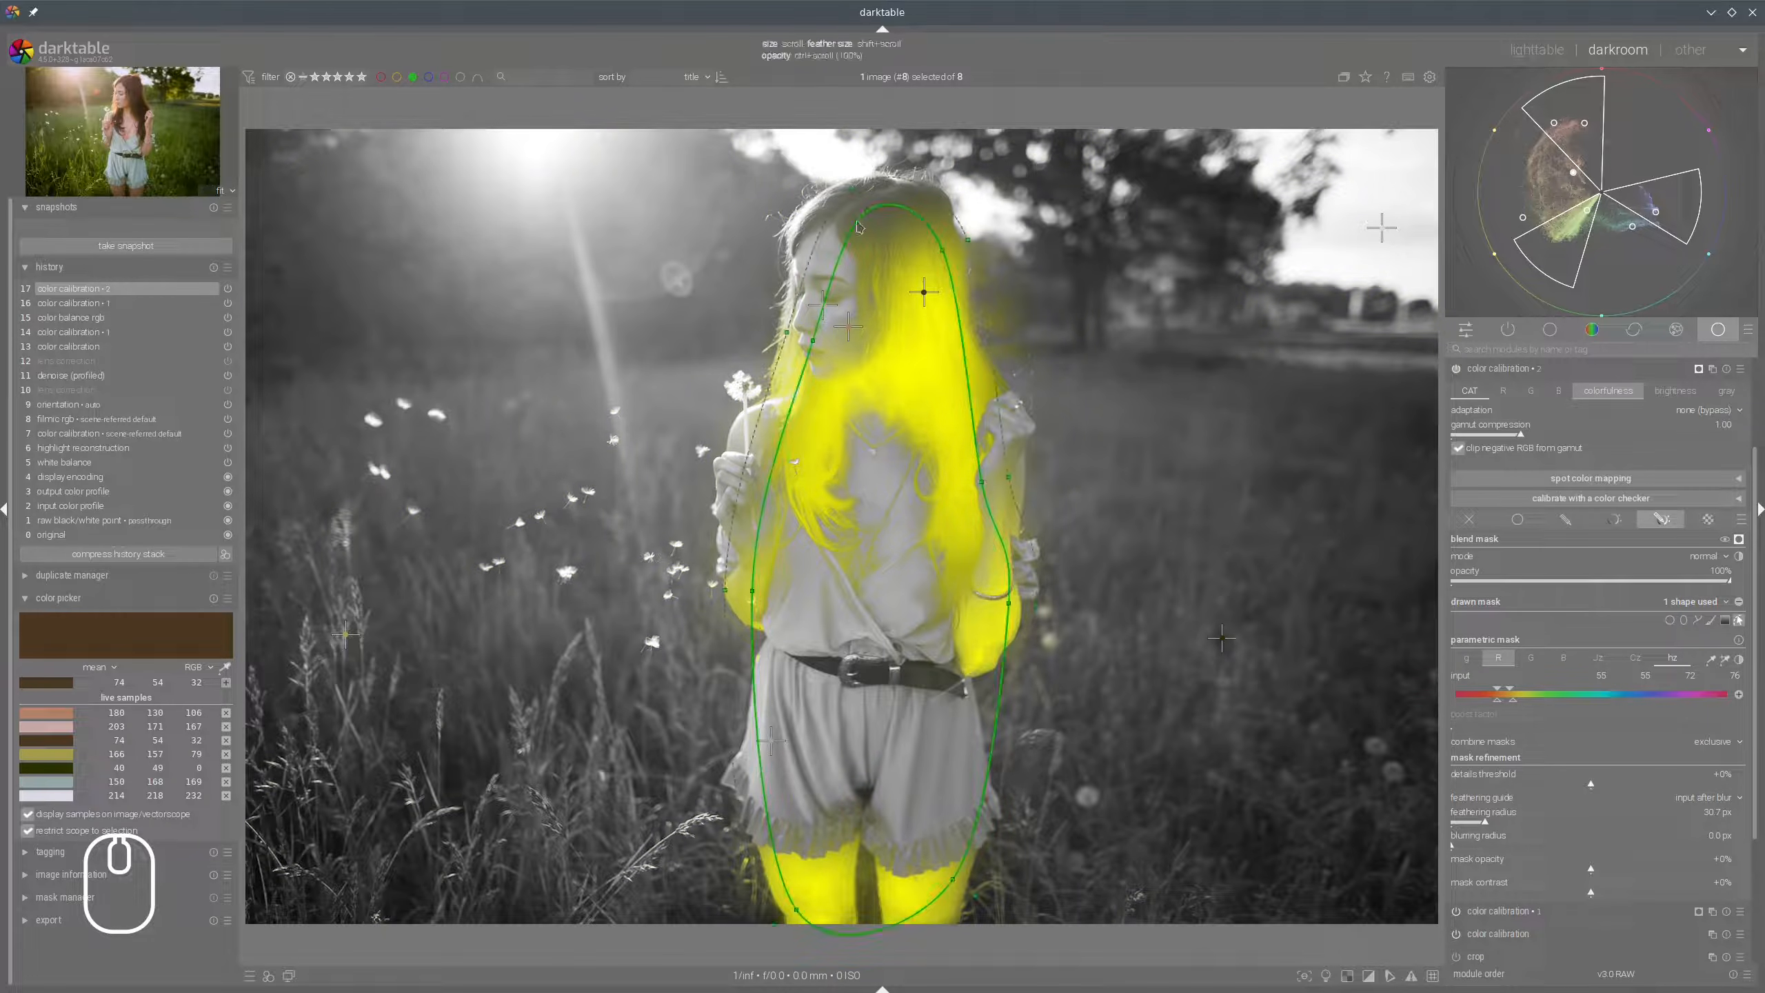
pyautogui.moveTo(866, 211); pyautogui.dragTo(835, 189)
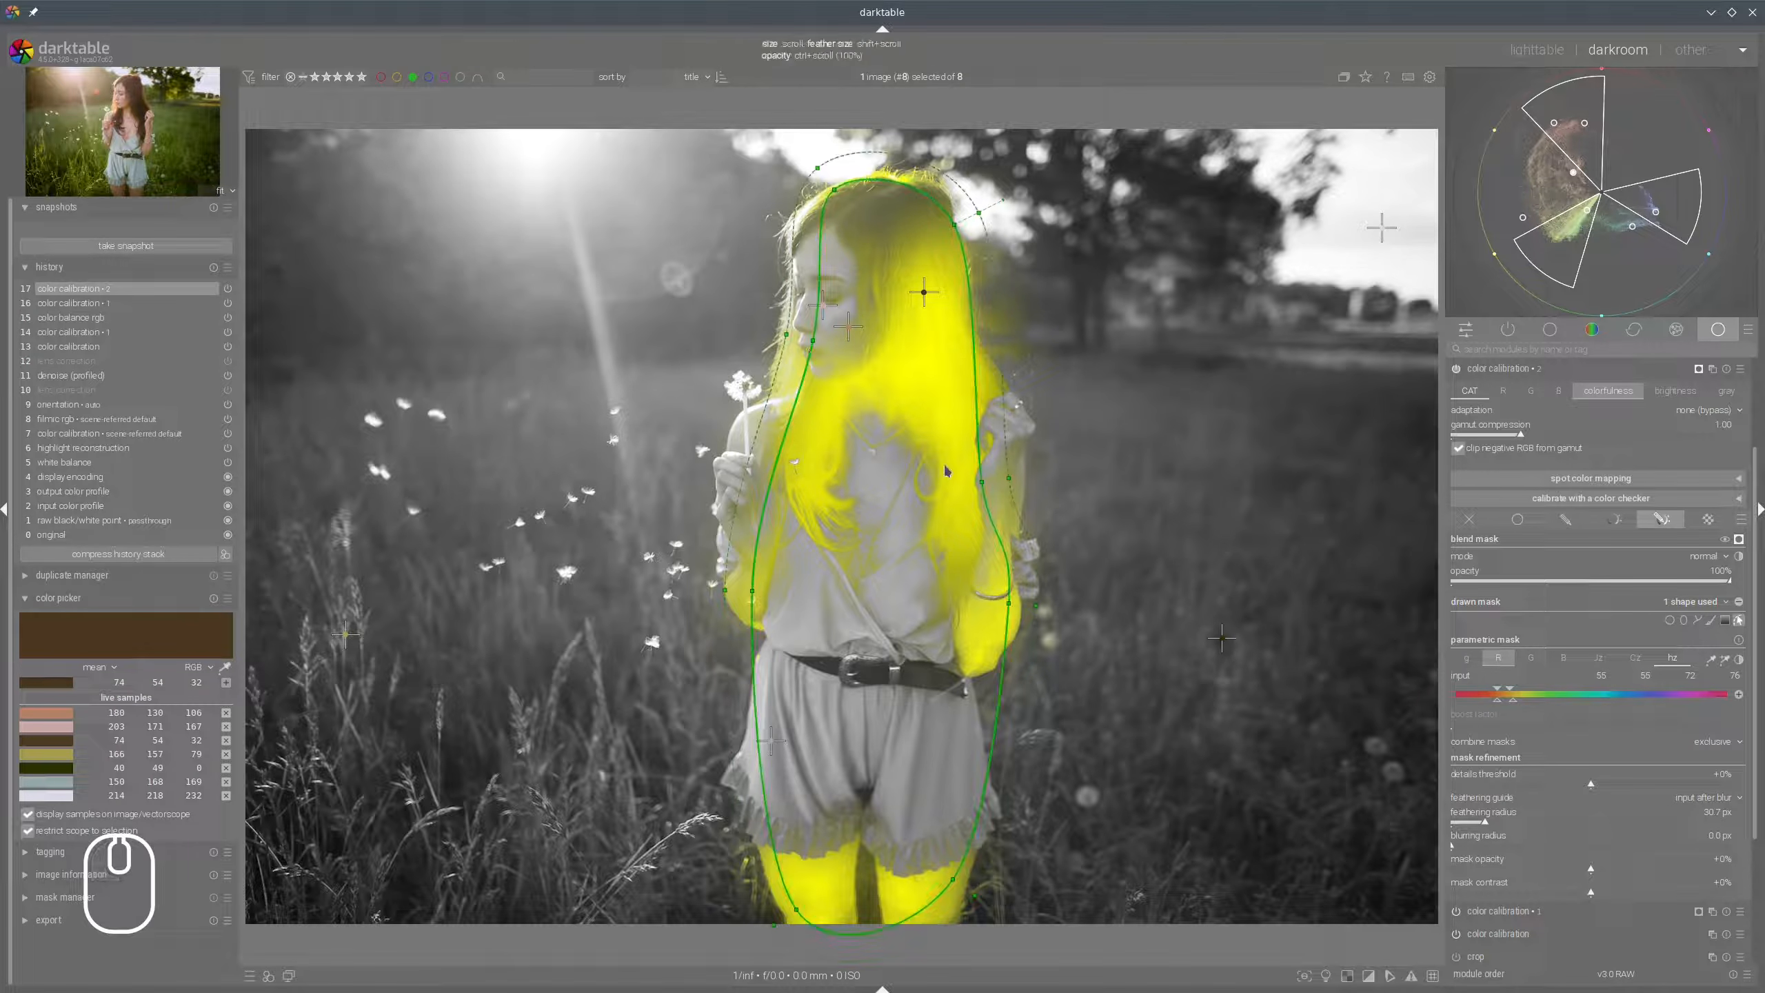
# Hide the mask display and set the hair instance's blue channel to about +0.11 for input R and +0.07 for input G.
pyautogui.click(1739, 539)
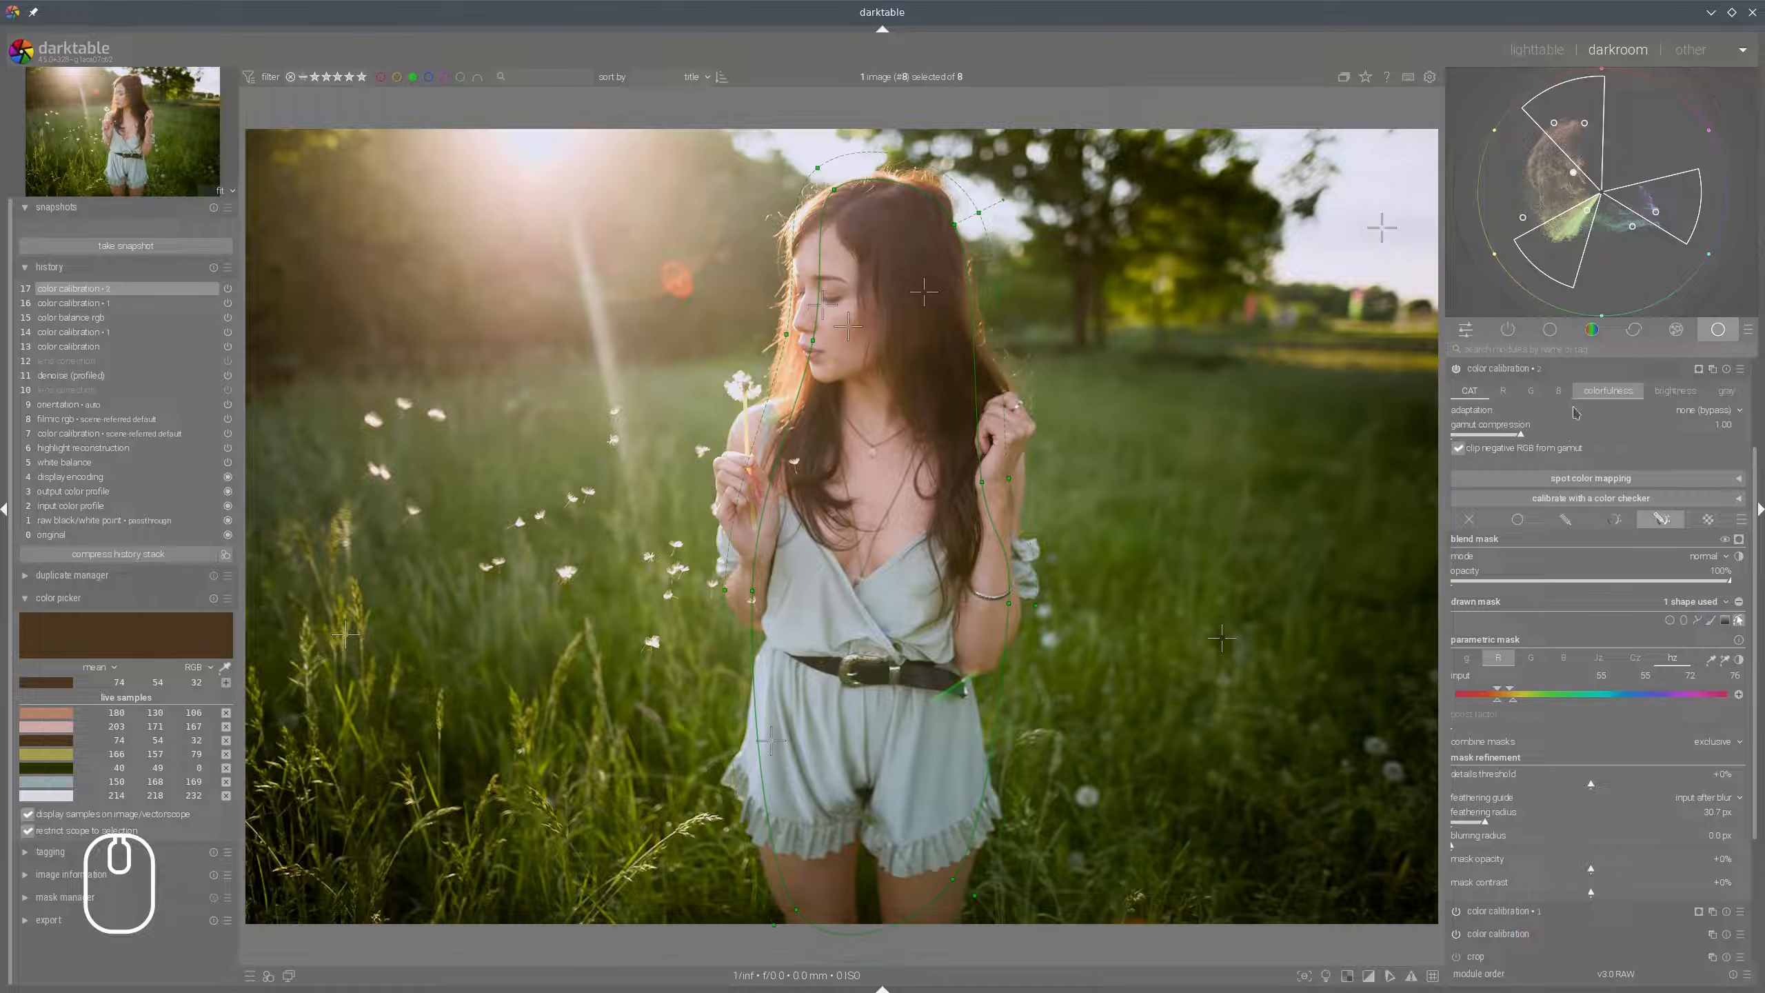
pyautogui.click(1558, 393)
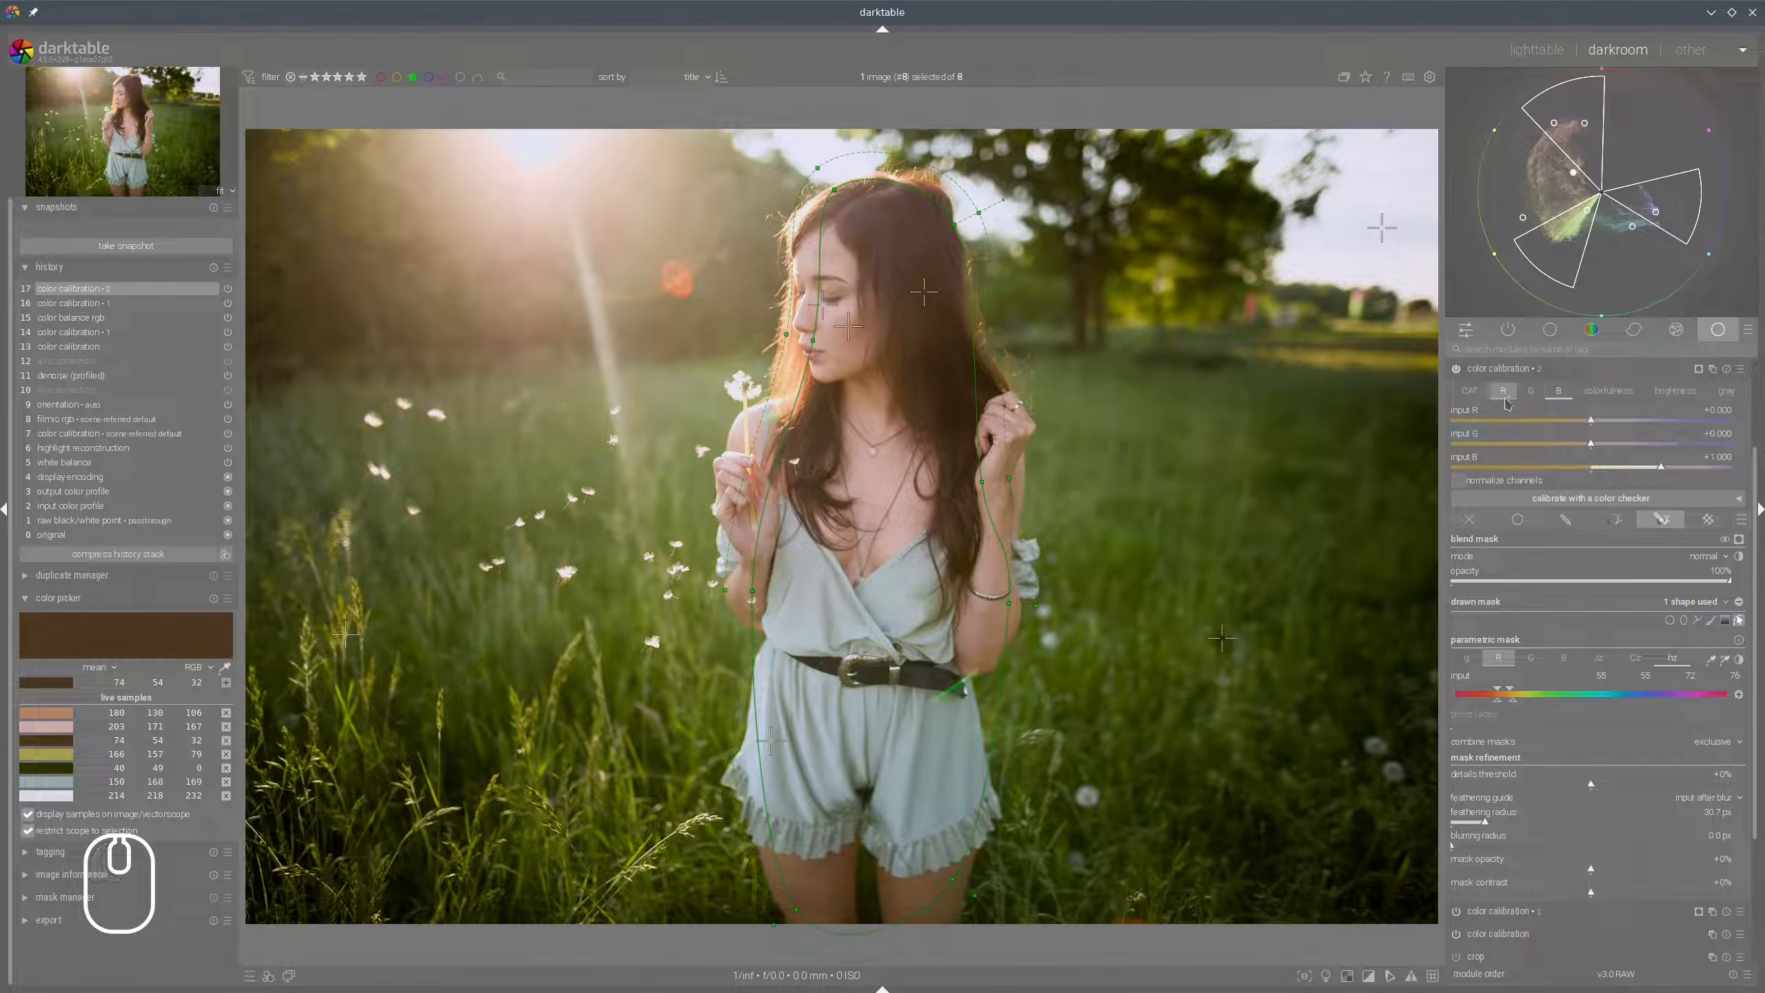
pyautogui.click(1597, 422)
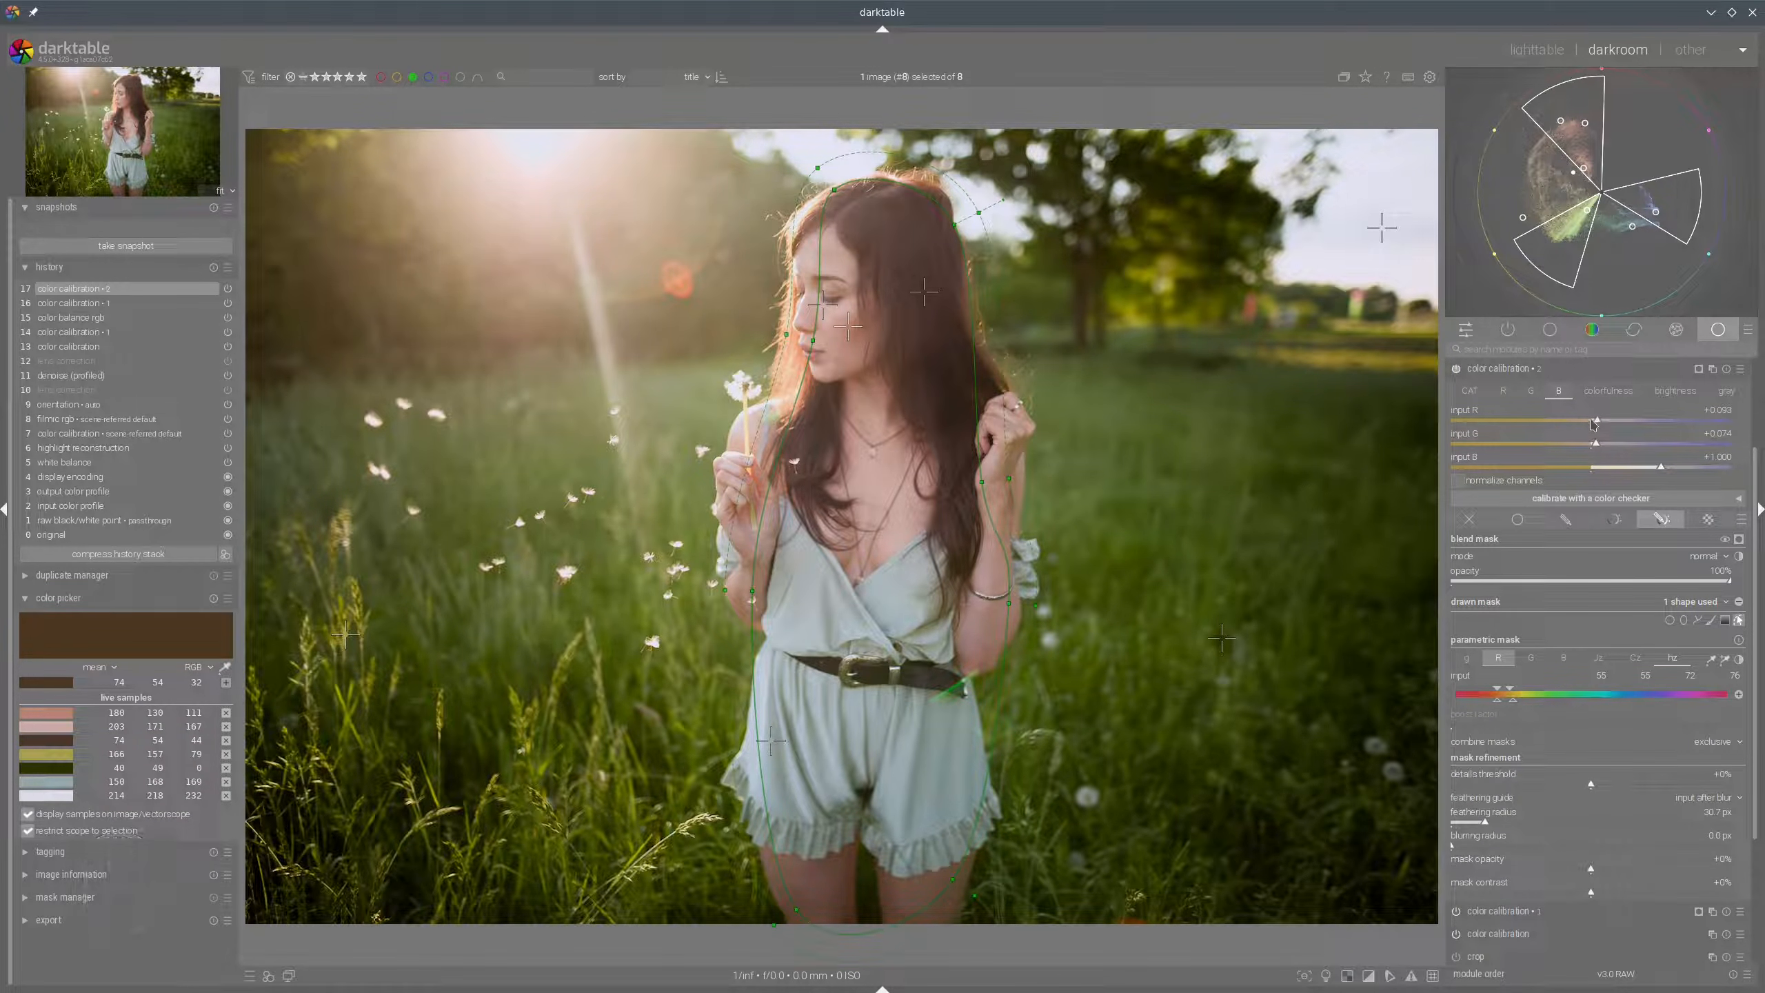
pyautogui.scroll(-4, 1595, 423)
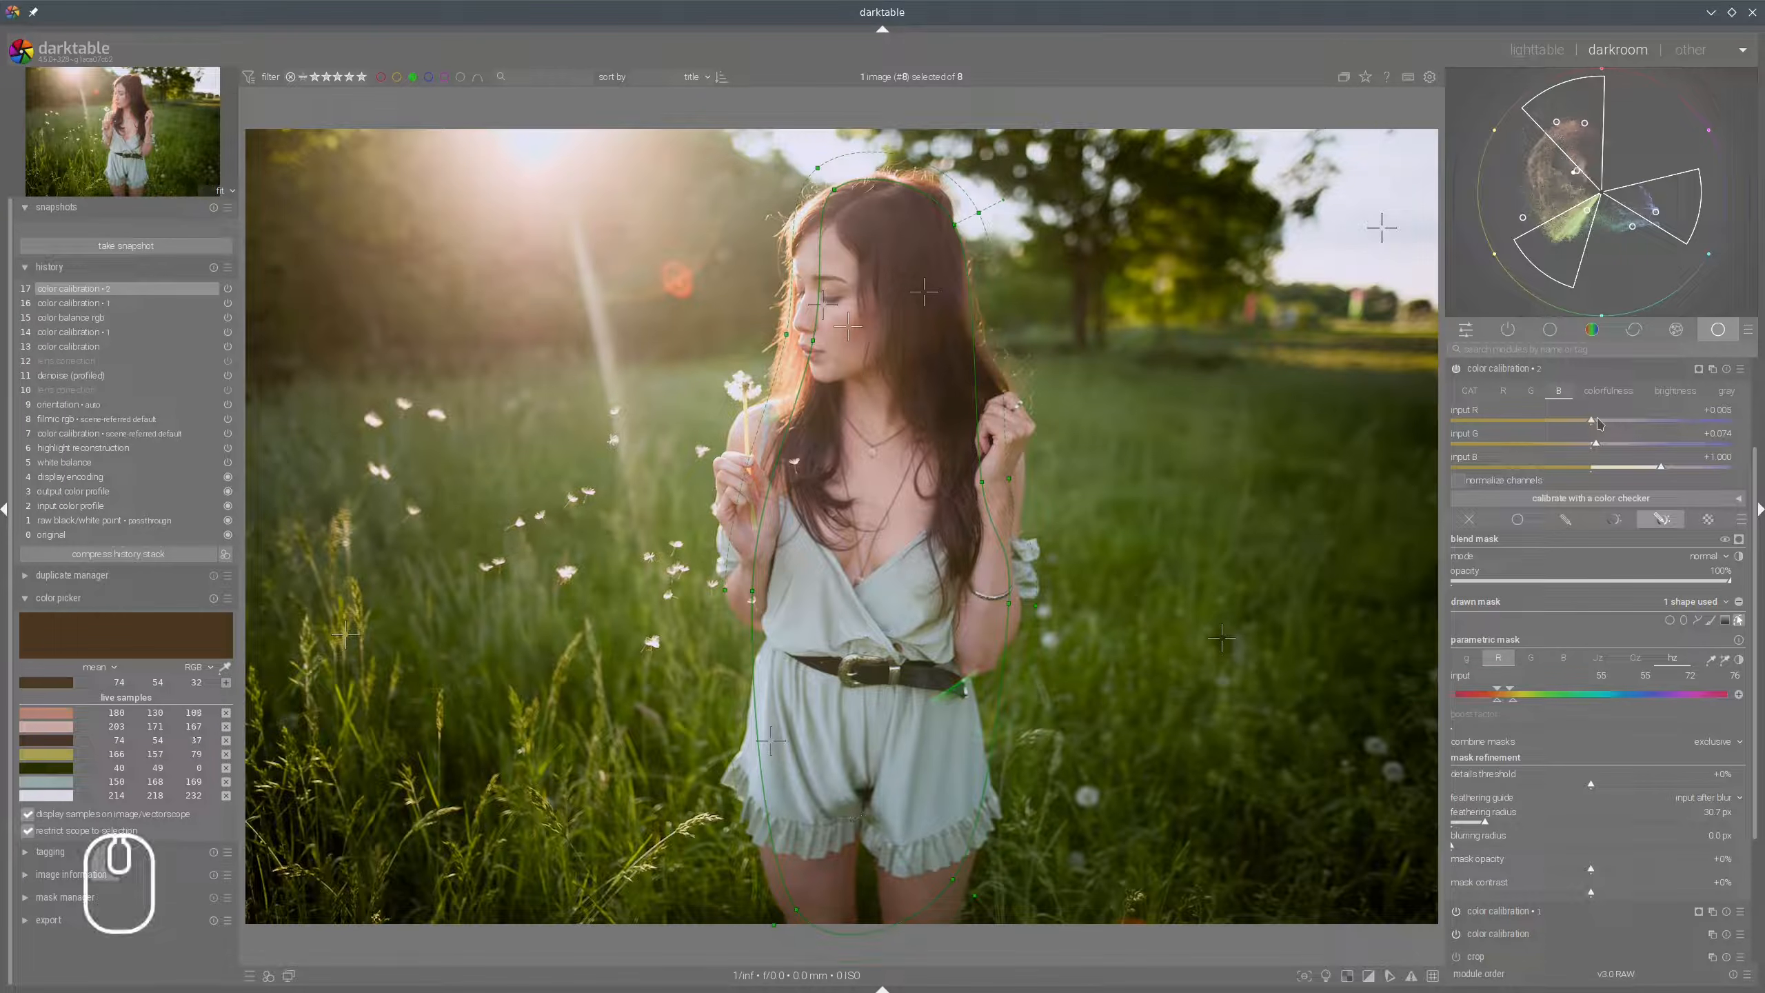
pyautogui.click(1598, 420)
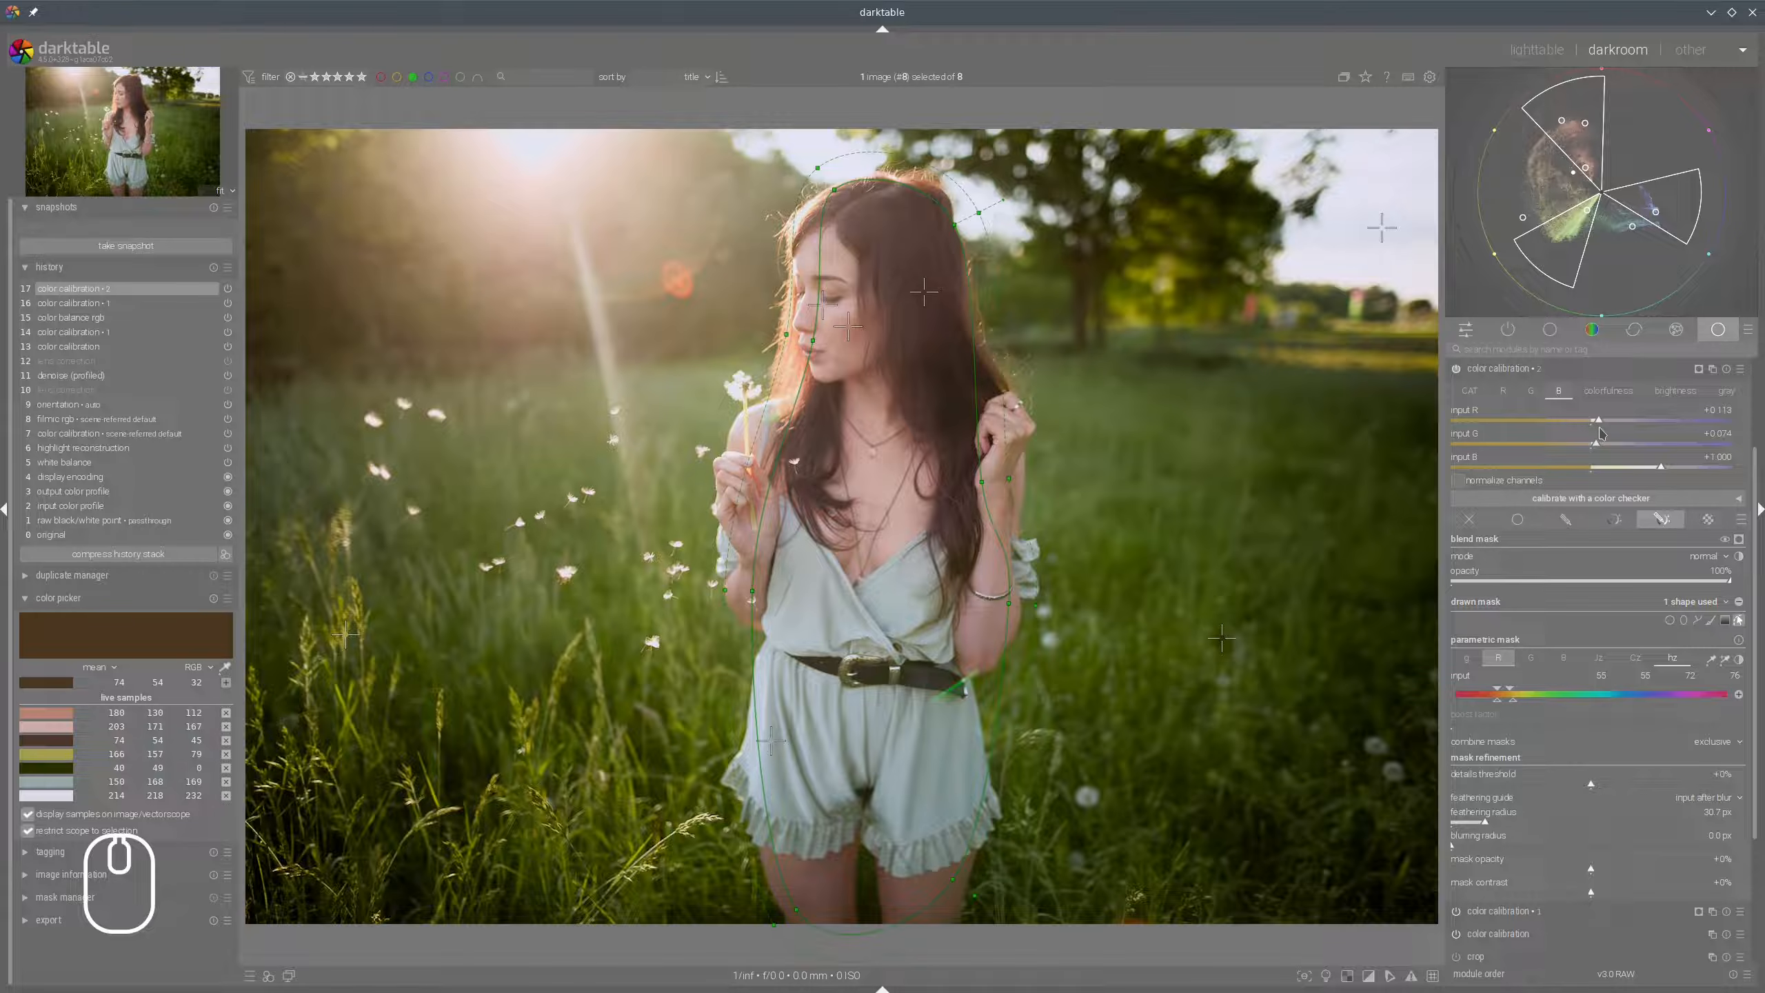
# Set input R of the hair instance's red channel to about +1.02.
pyautogui.click(1504, 392)
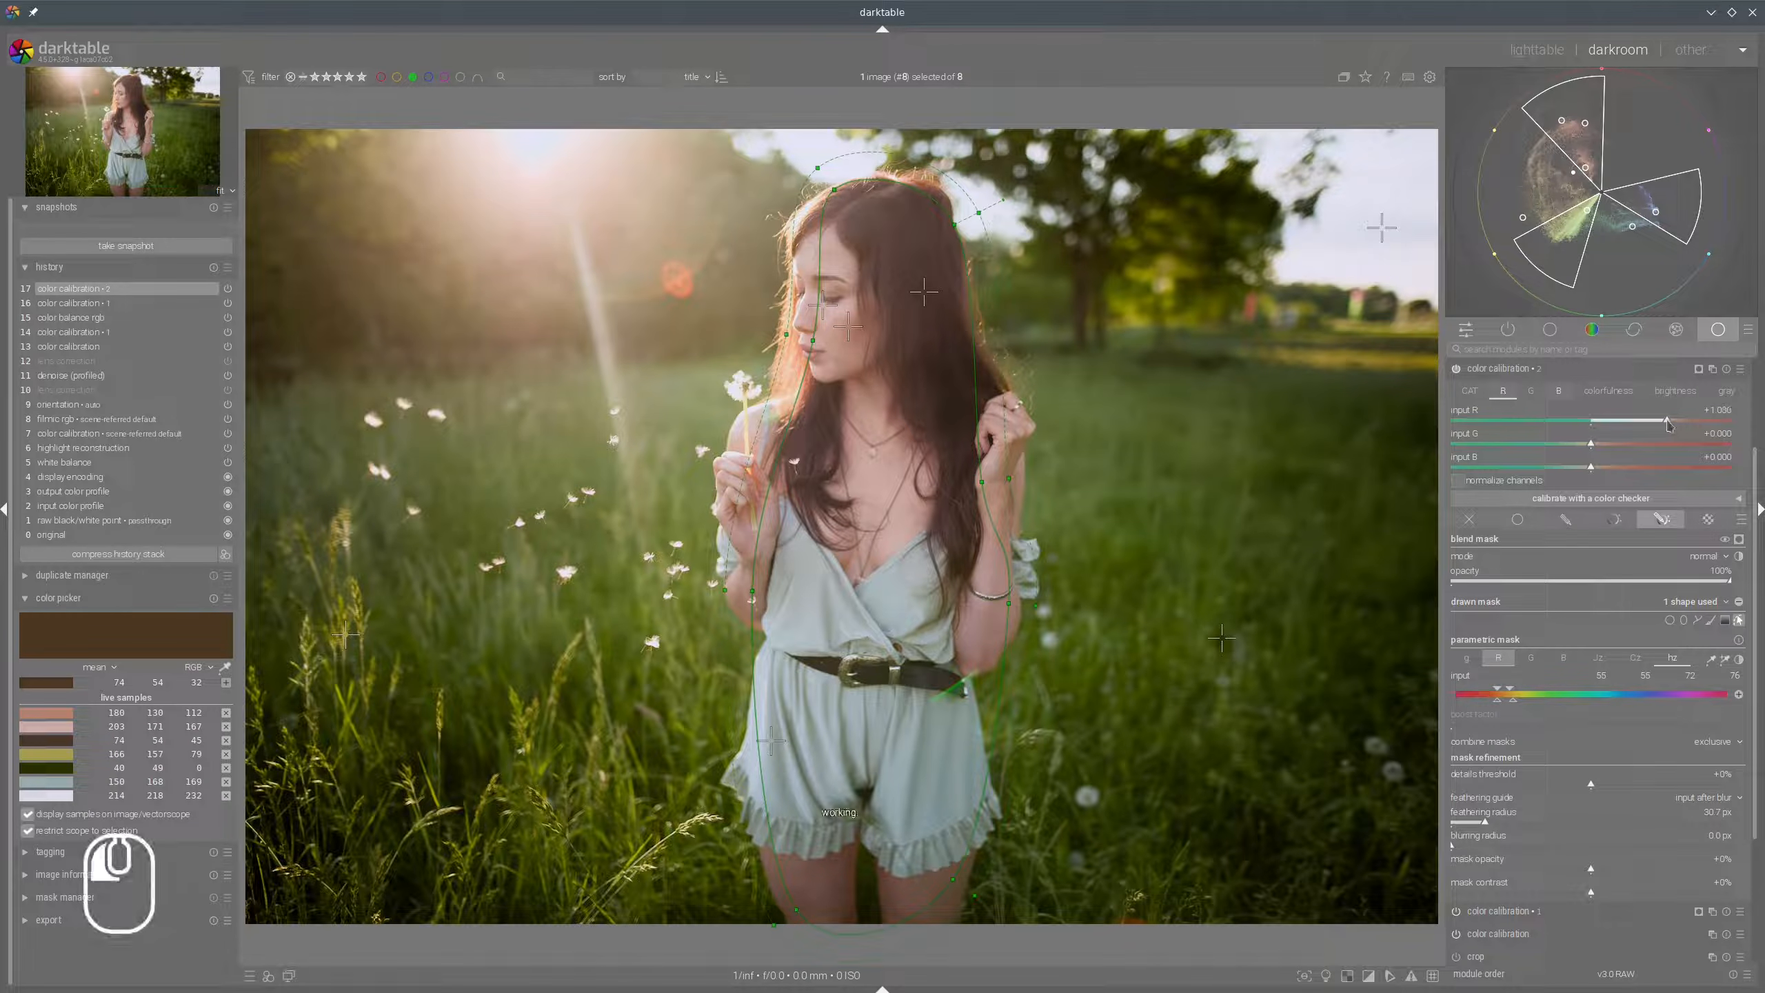
pyautogui.moveTo(1670, 426); pyautogui.dragTo(1667, 425)
pyautogui.click(1664, 425)
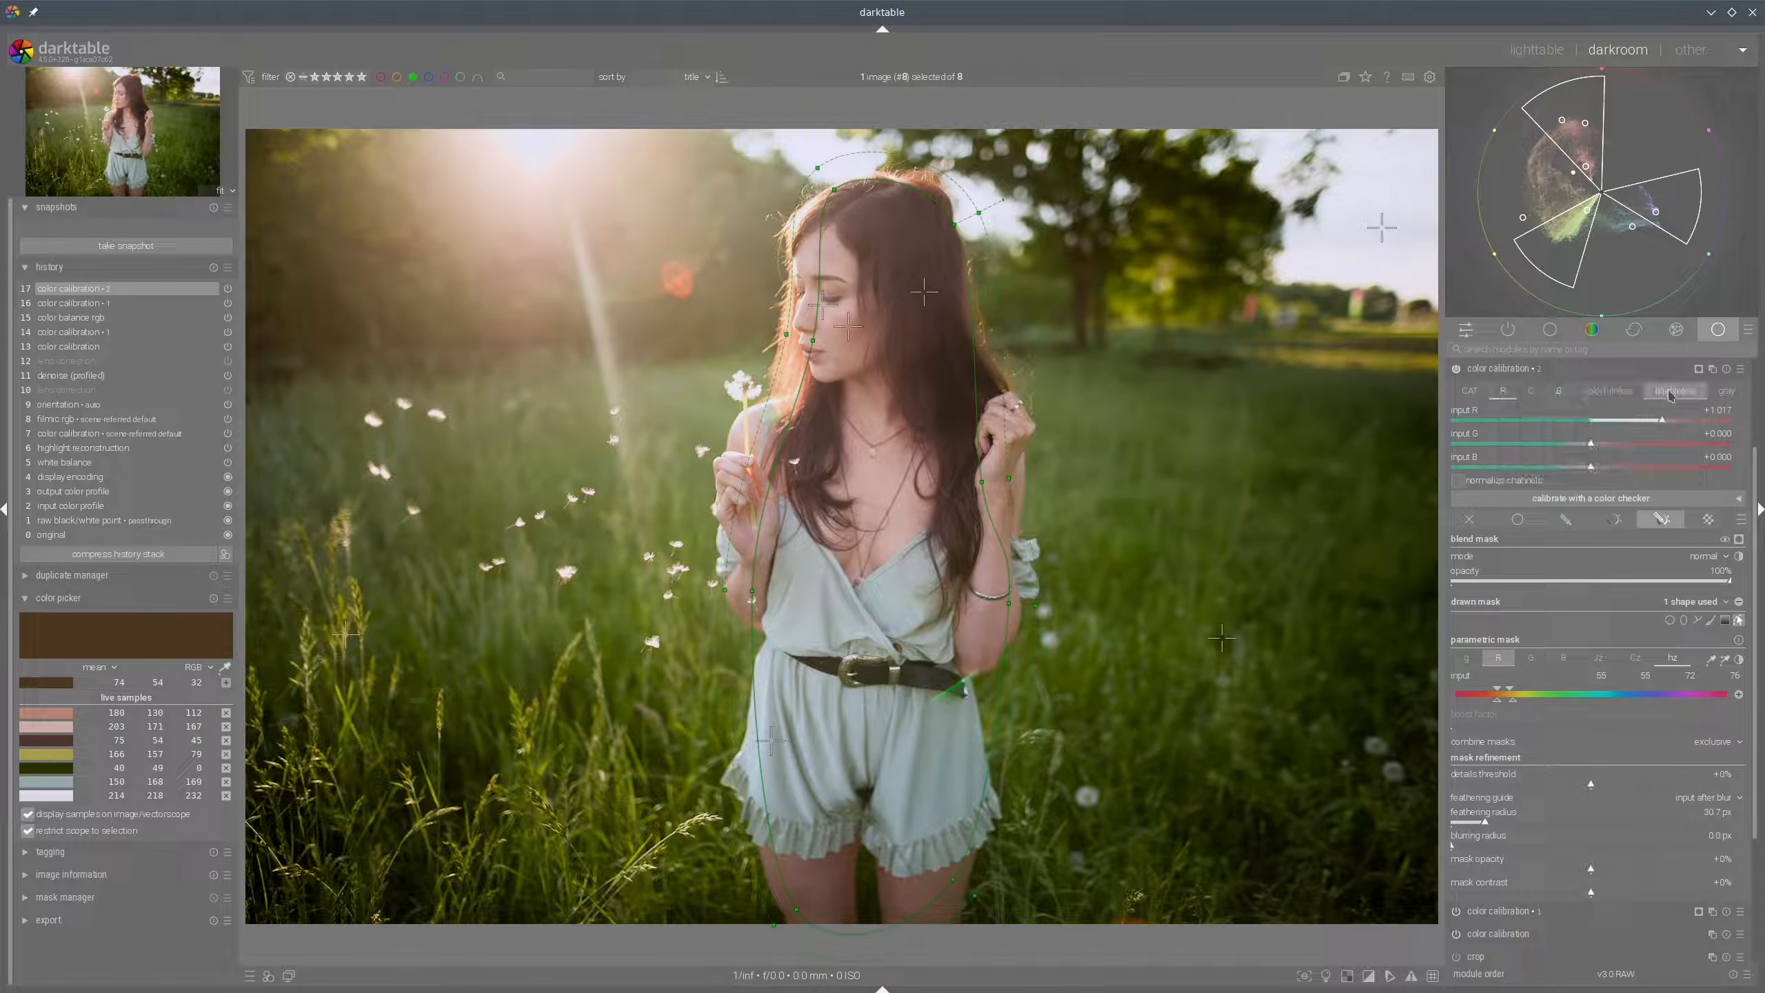
# Darken the masked hair by lowering the brightness input B to about −0.27 and input G to about −0.15.
pyautogui.click(1673, 391)
pyautogui.click(1556, 473)
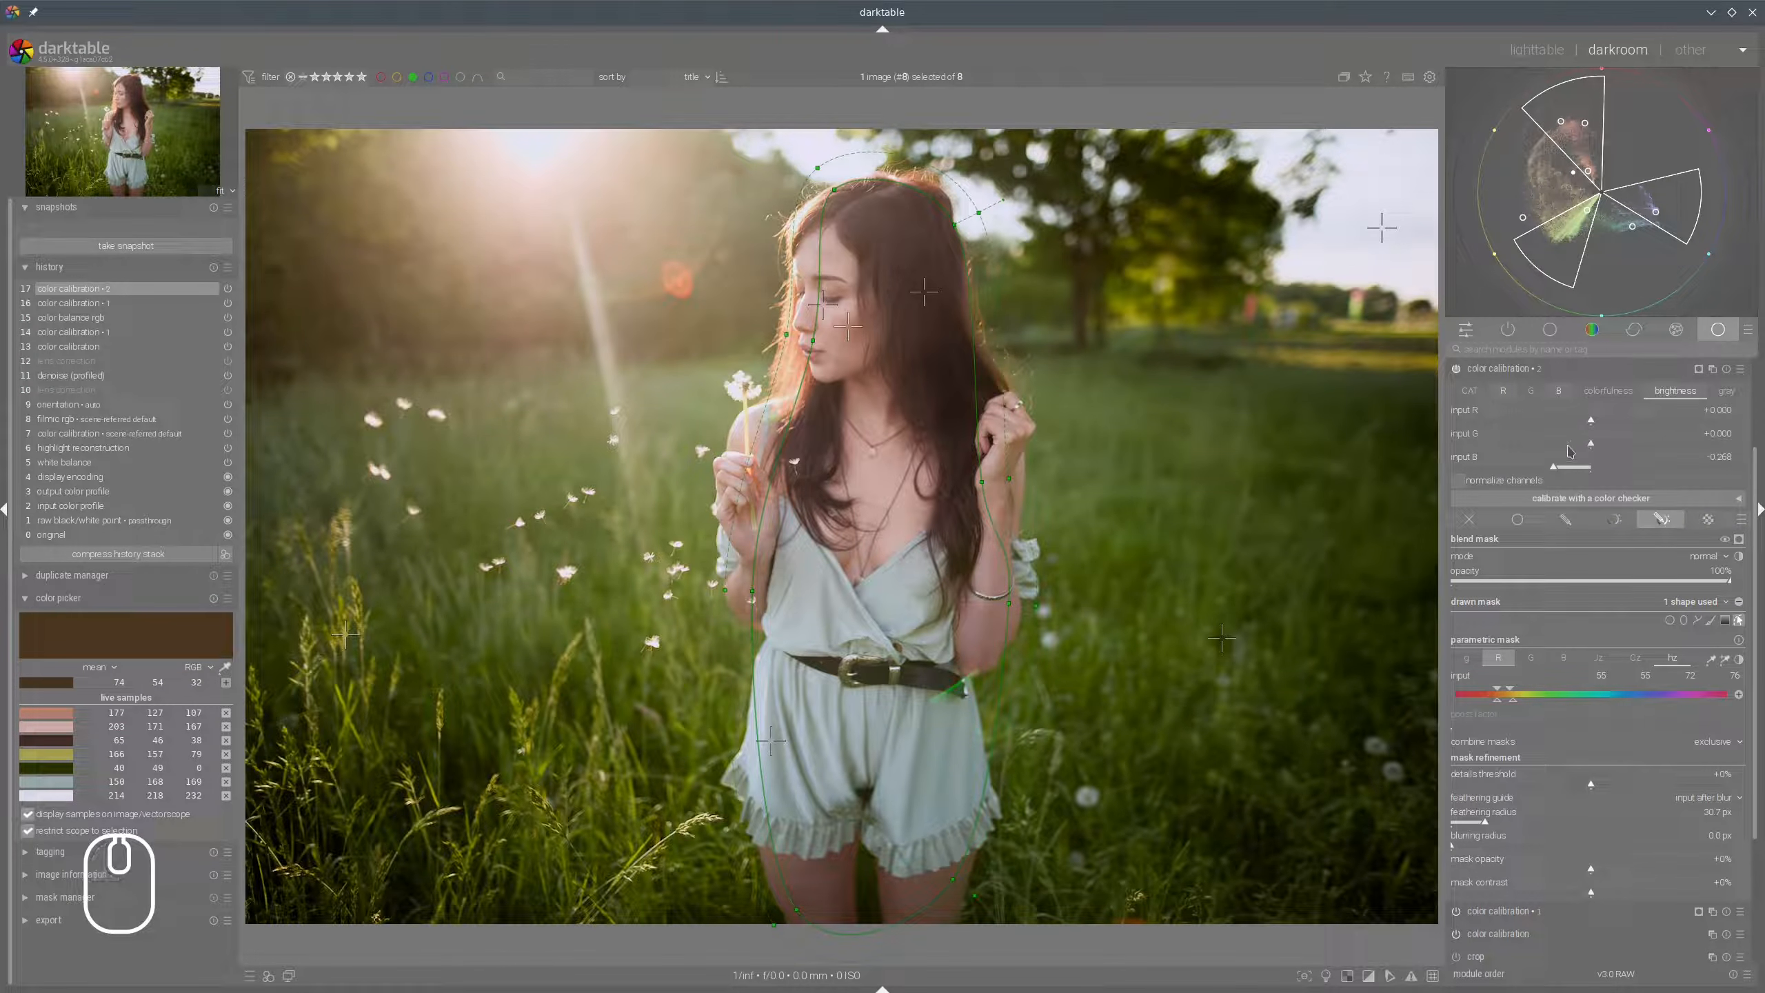
pyautogui.click(1568, 447)
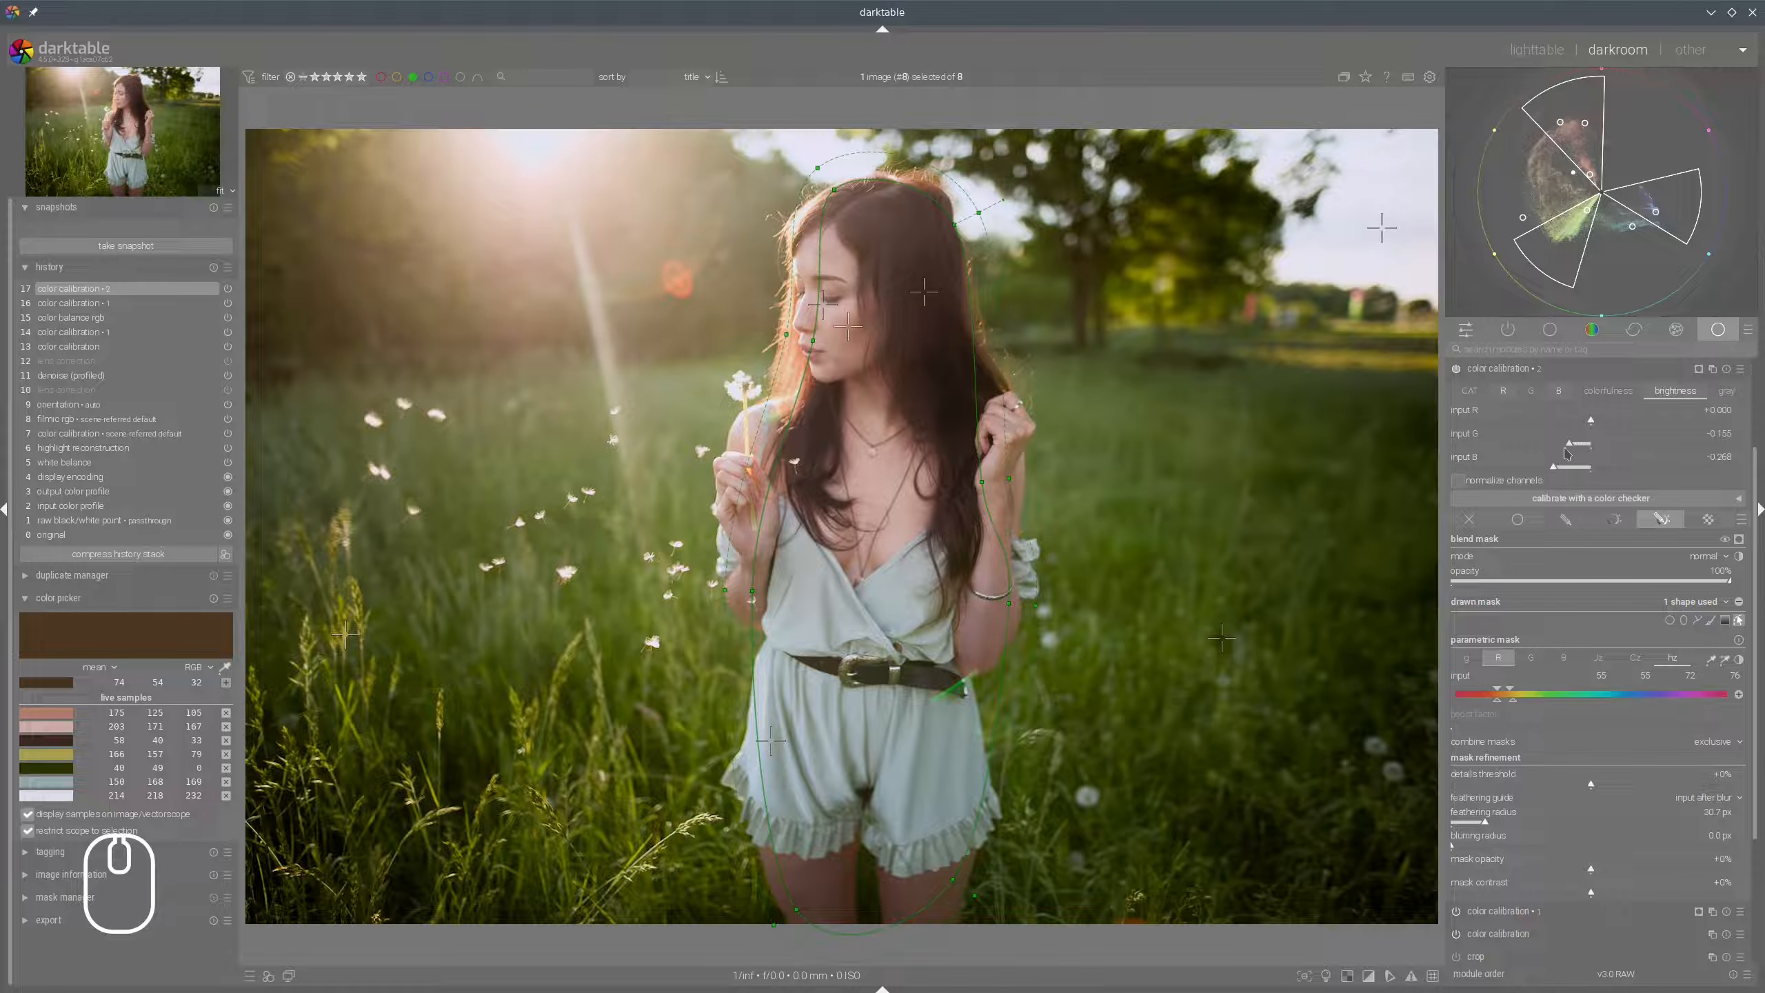
# Raise the hair instance's brightness input G slightly and collapse the instance.
pyautogui.moveTo(1566, 447); pyautogui.dragTo(1576, 445)
pyautogui.click(1547, 368)
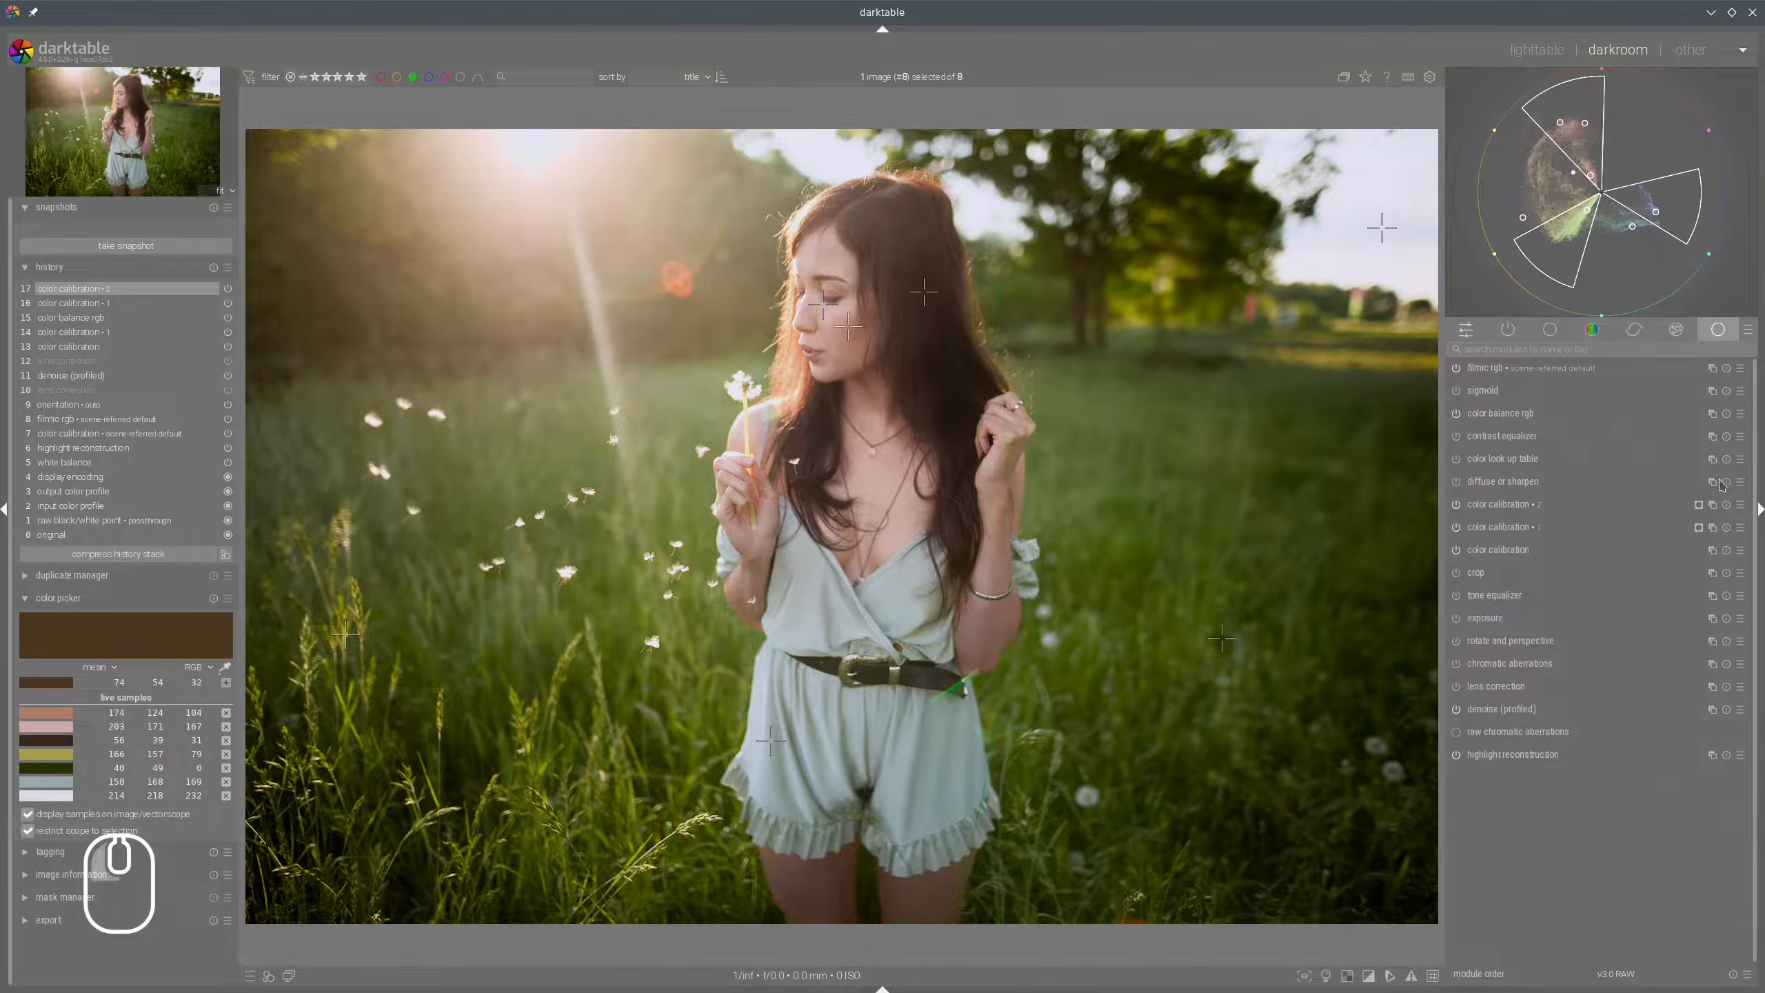
# Add a new color calibration instance with a drawn and parametric mask, and load the yellow-green grass sample into the color picker.
pyautogui.moveTo(1477, 179)
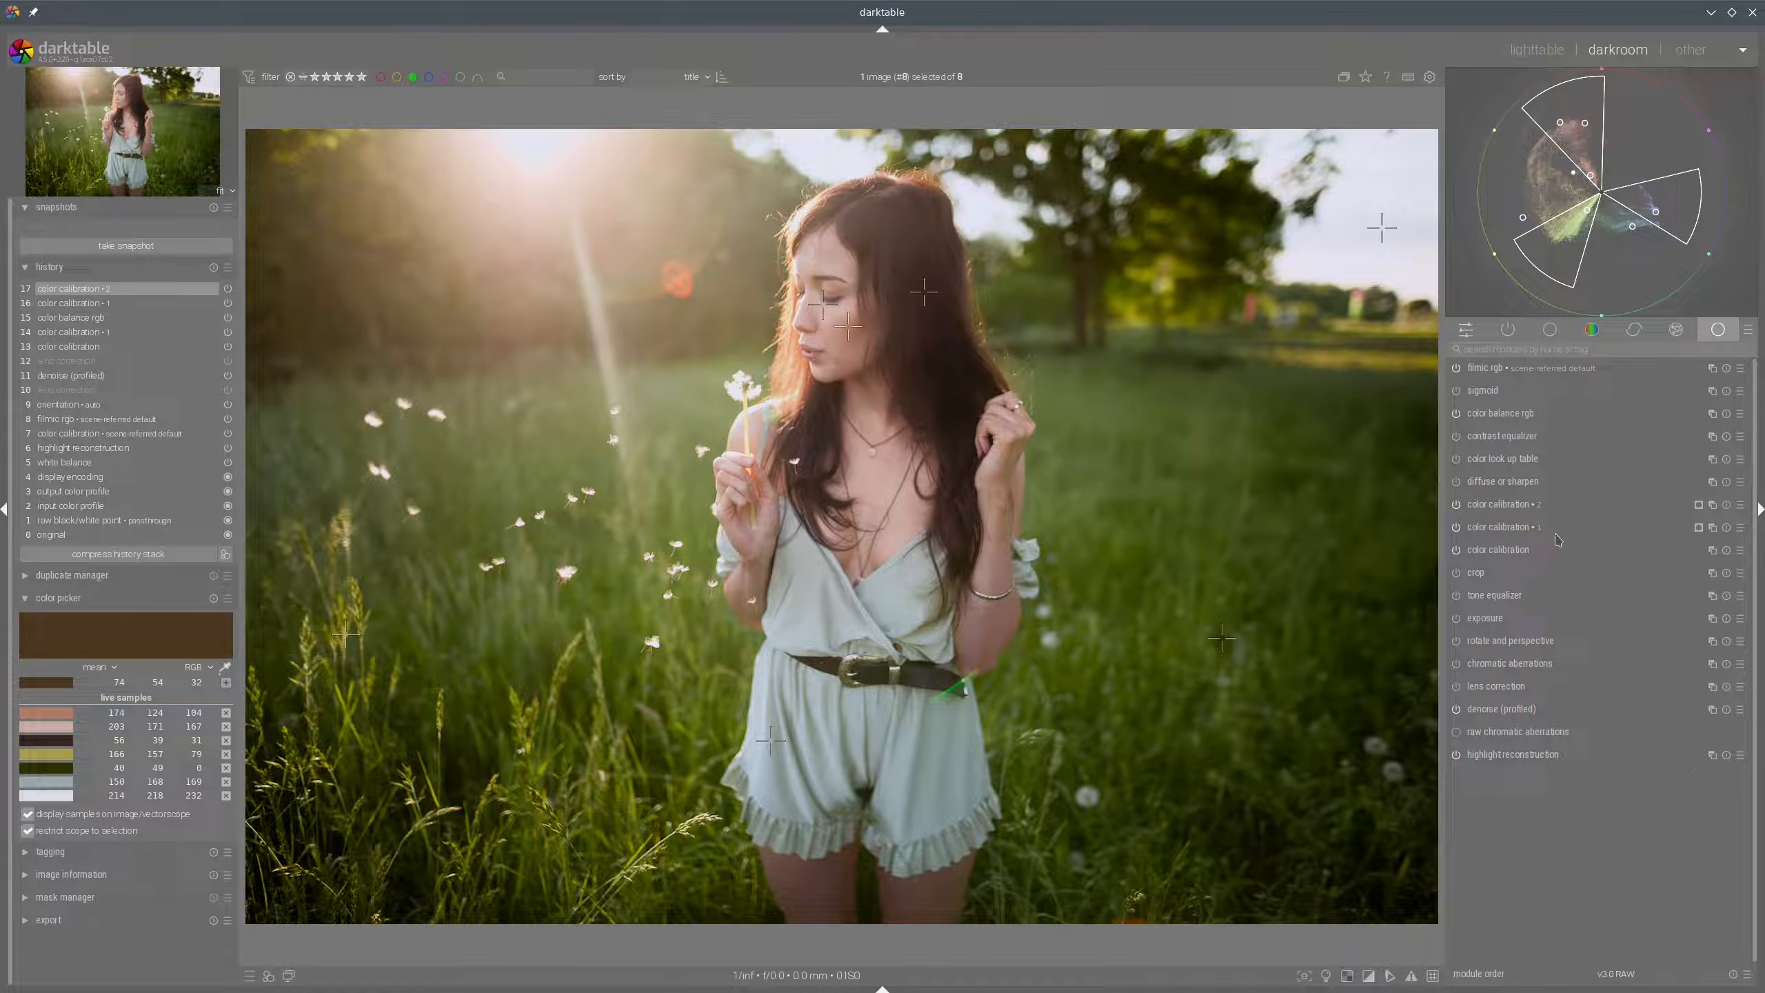
pyautogui.moveTo(1542, 242)
pyautogui.click(1713, 504)
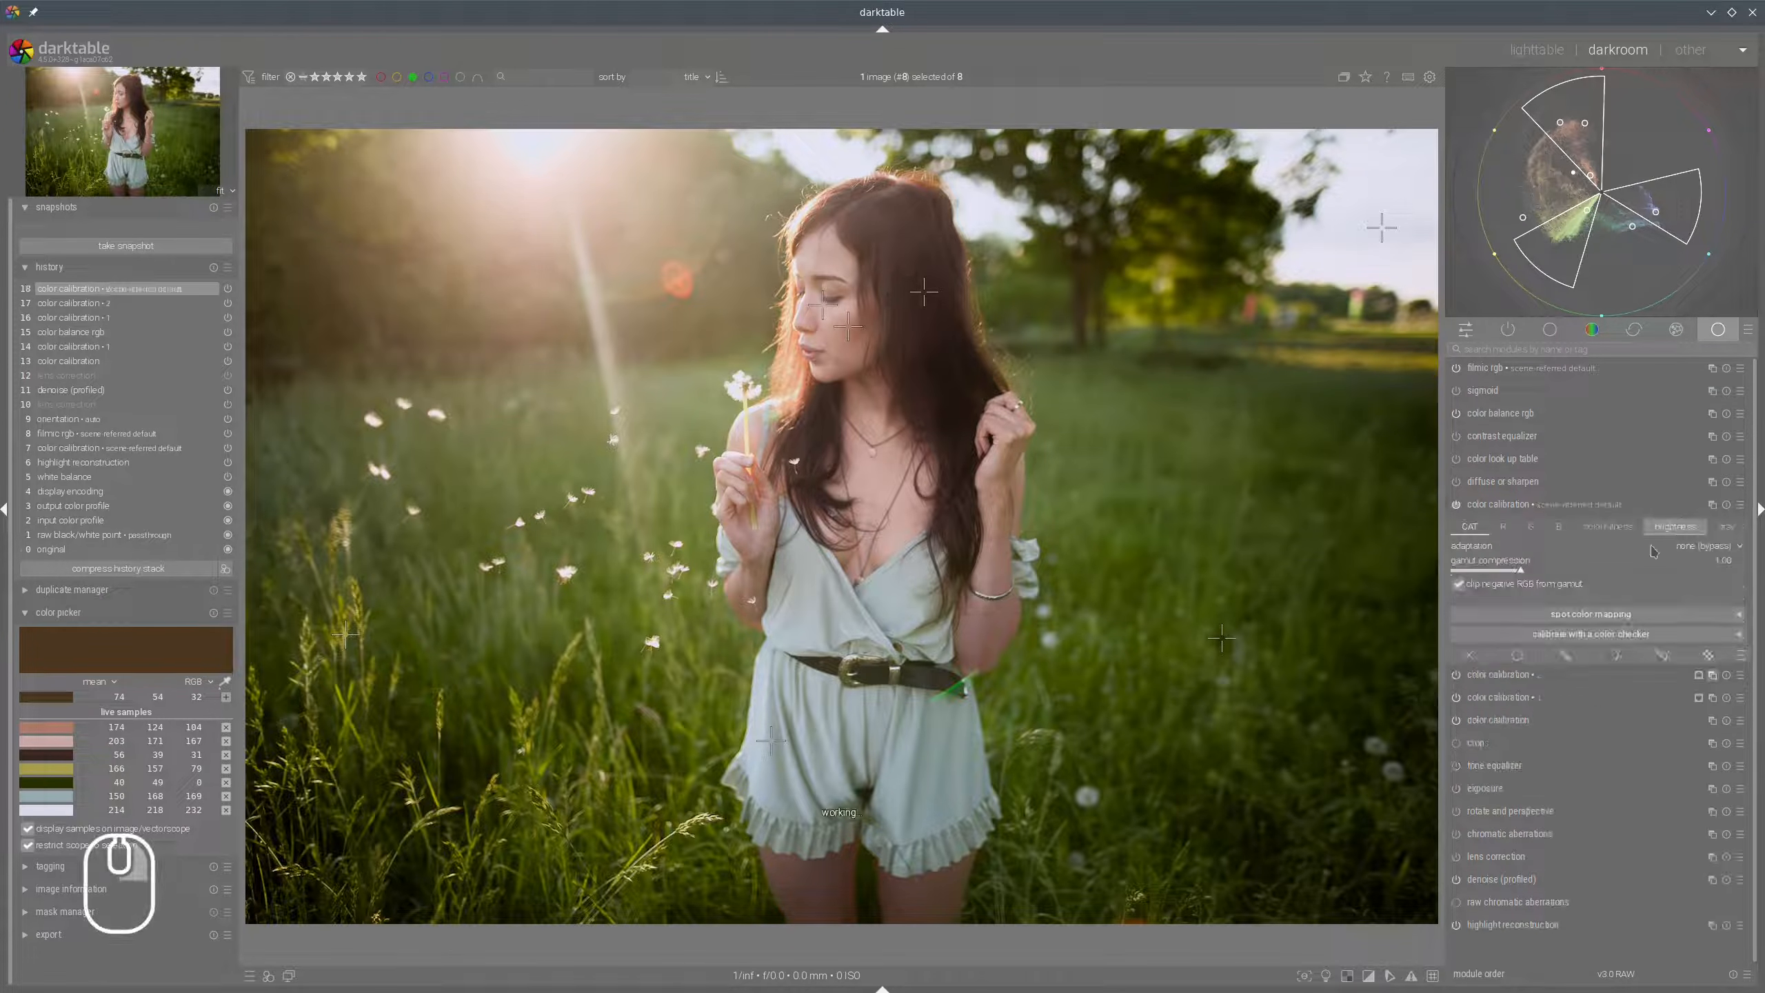
pyautogui.click(1660, 656)
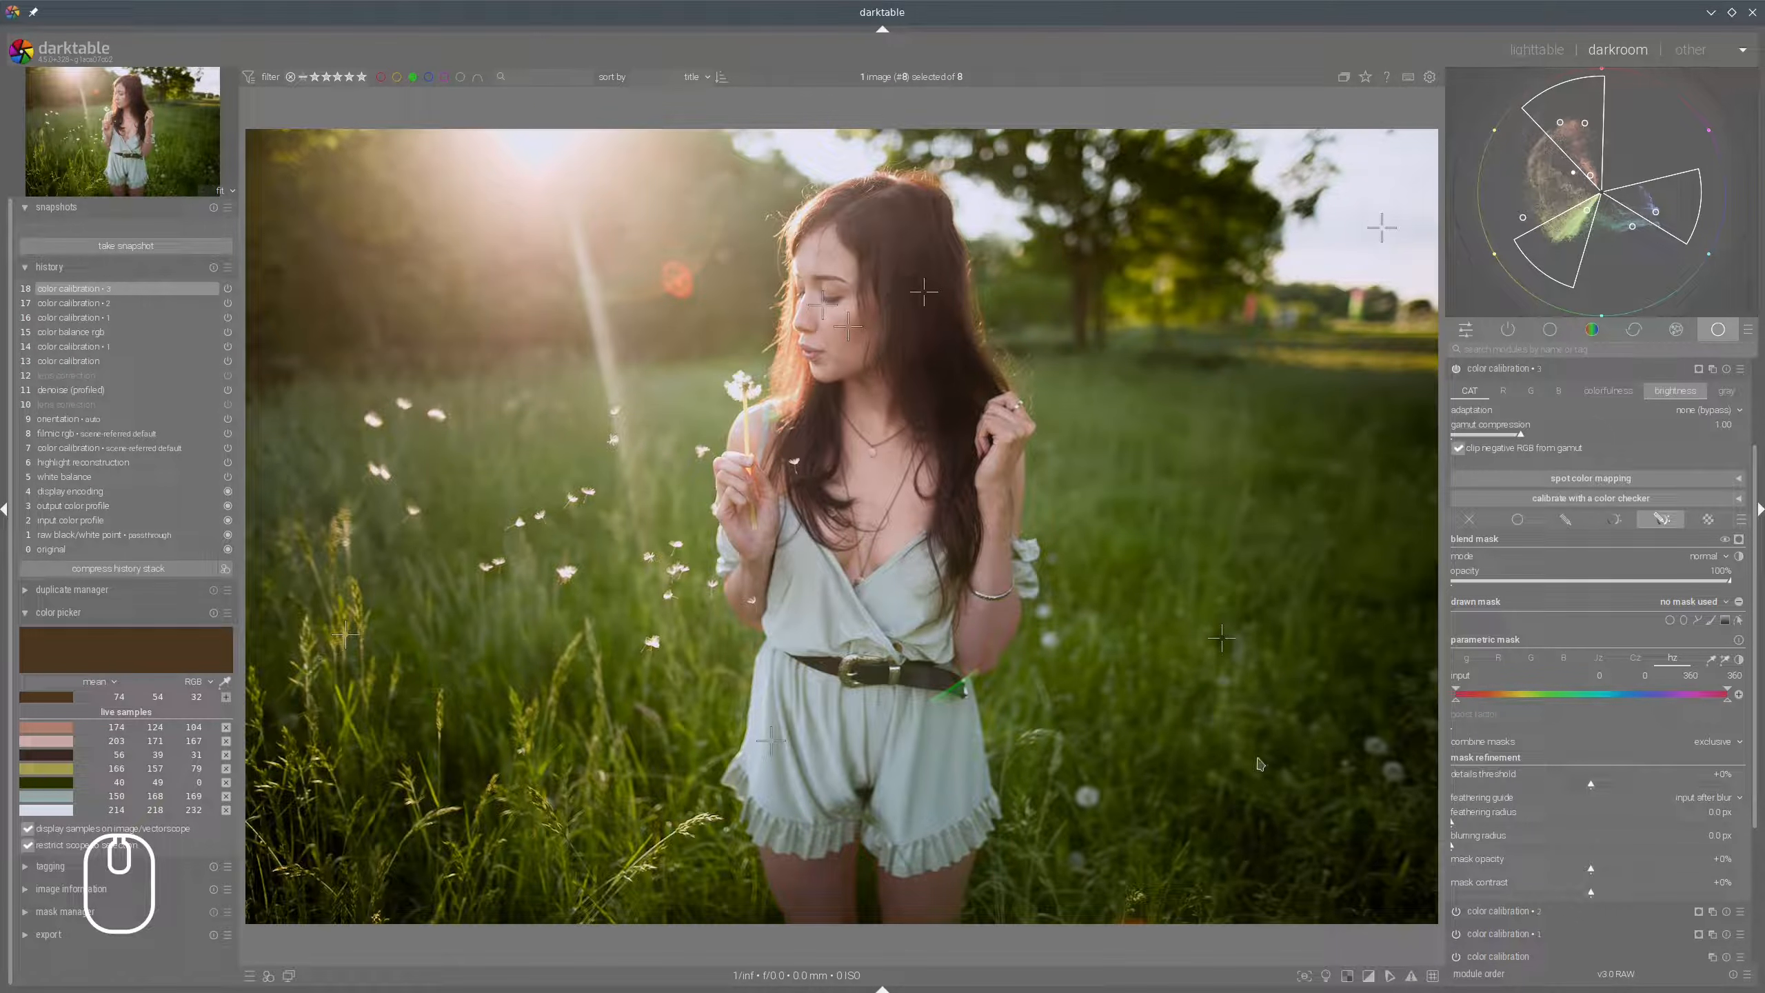
pyautogui.click(56, 771)
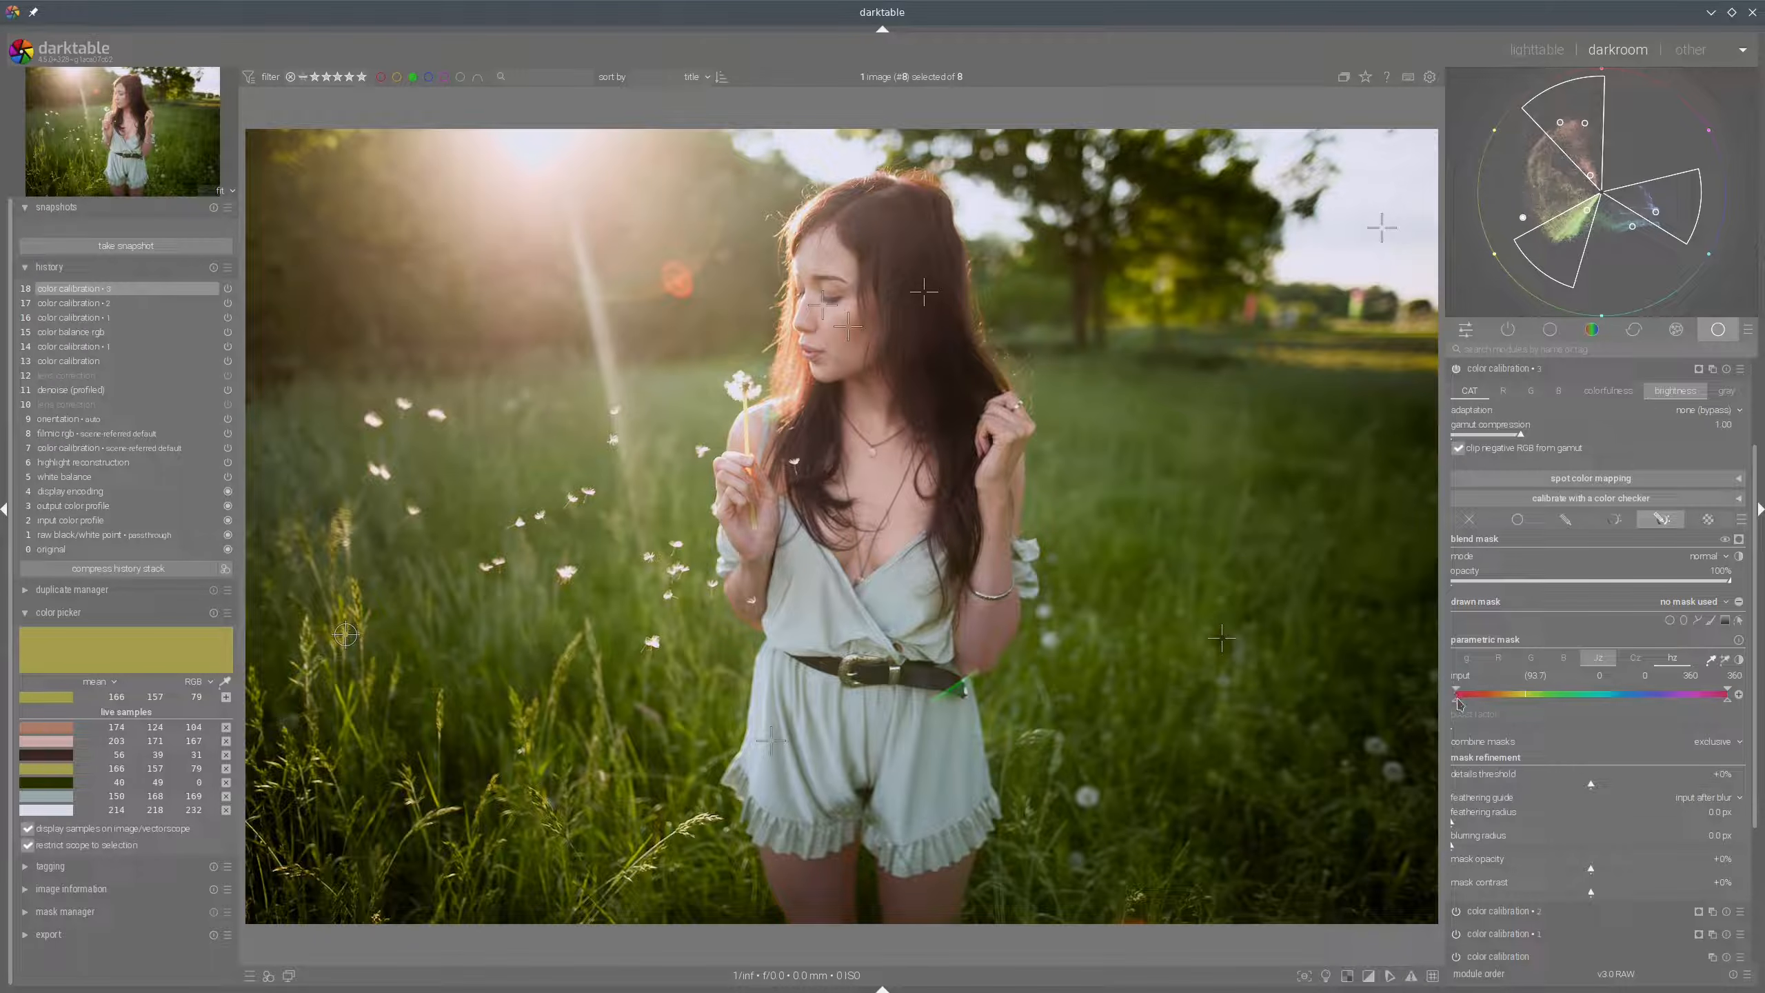
# Limit the grass mask to hues from about 83 to 111, set its feathering radius to about 26 px, and check the mask display.
pyautogui.moveTo(1459, 702); pyautogui.dragTo(1515, 701)
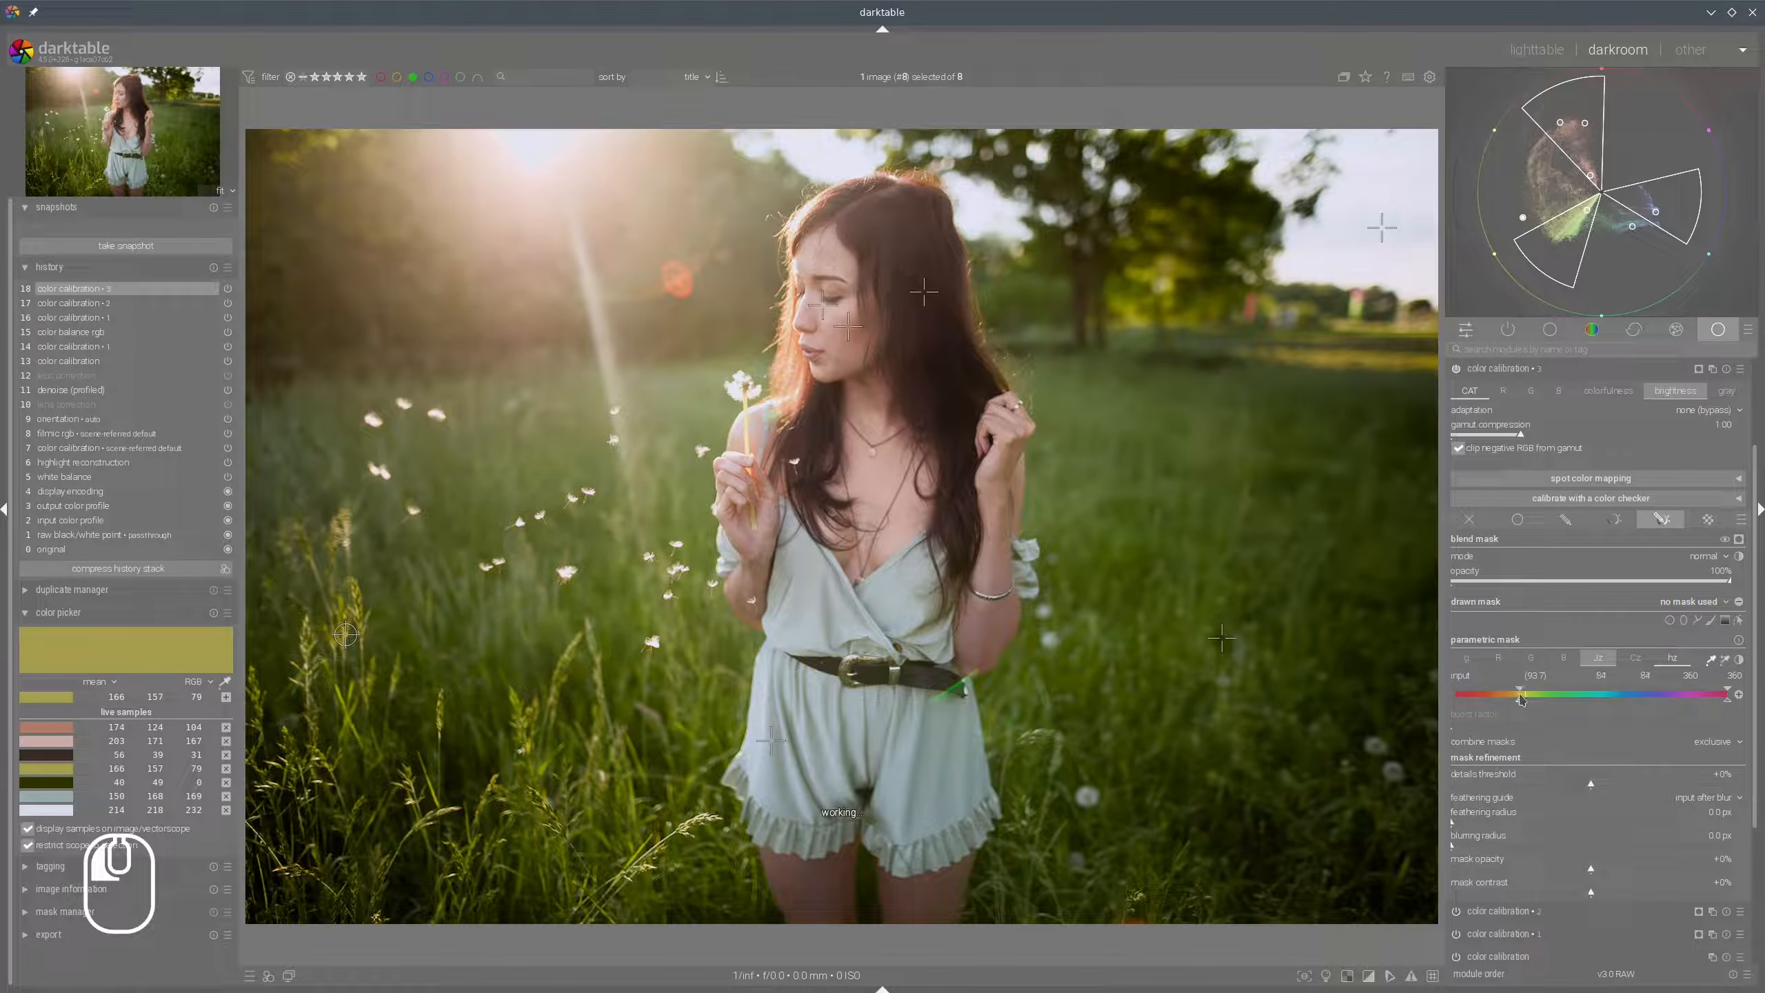
pyautogui.moveTo(1727, 702); pyautogui.dragTo(1679, 709)
pyautogui.moveTo(1548, 708); pyautogui.dragTo(1539, 711)
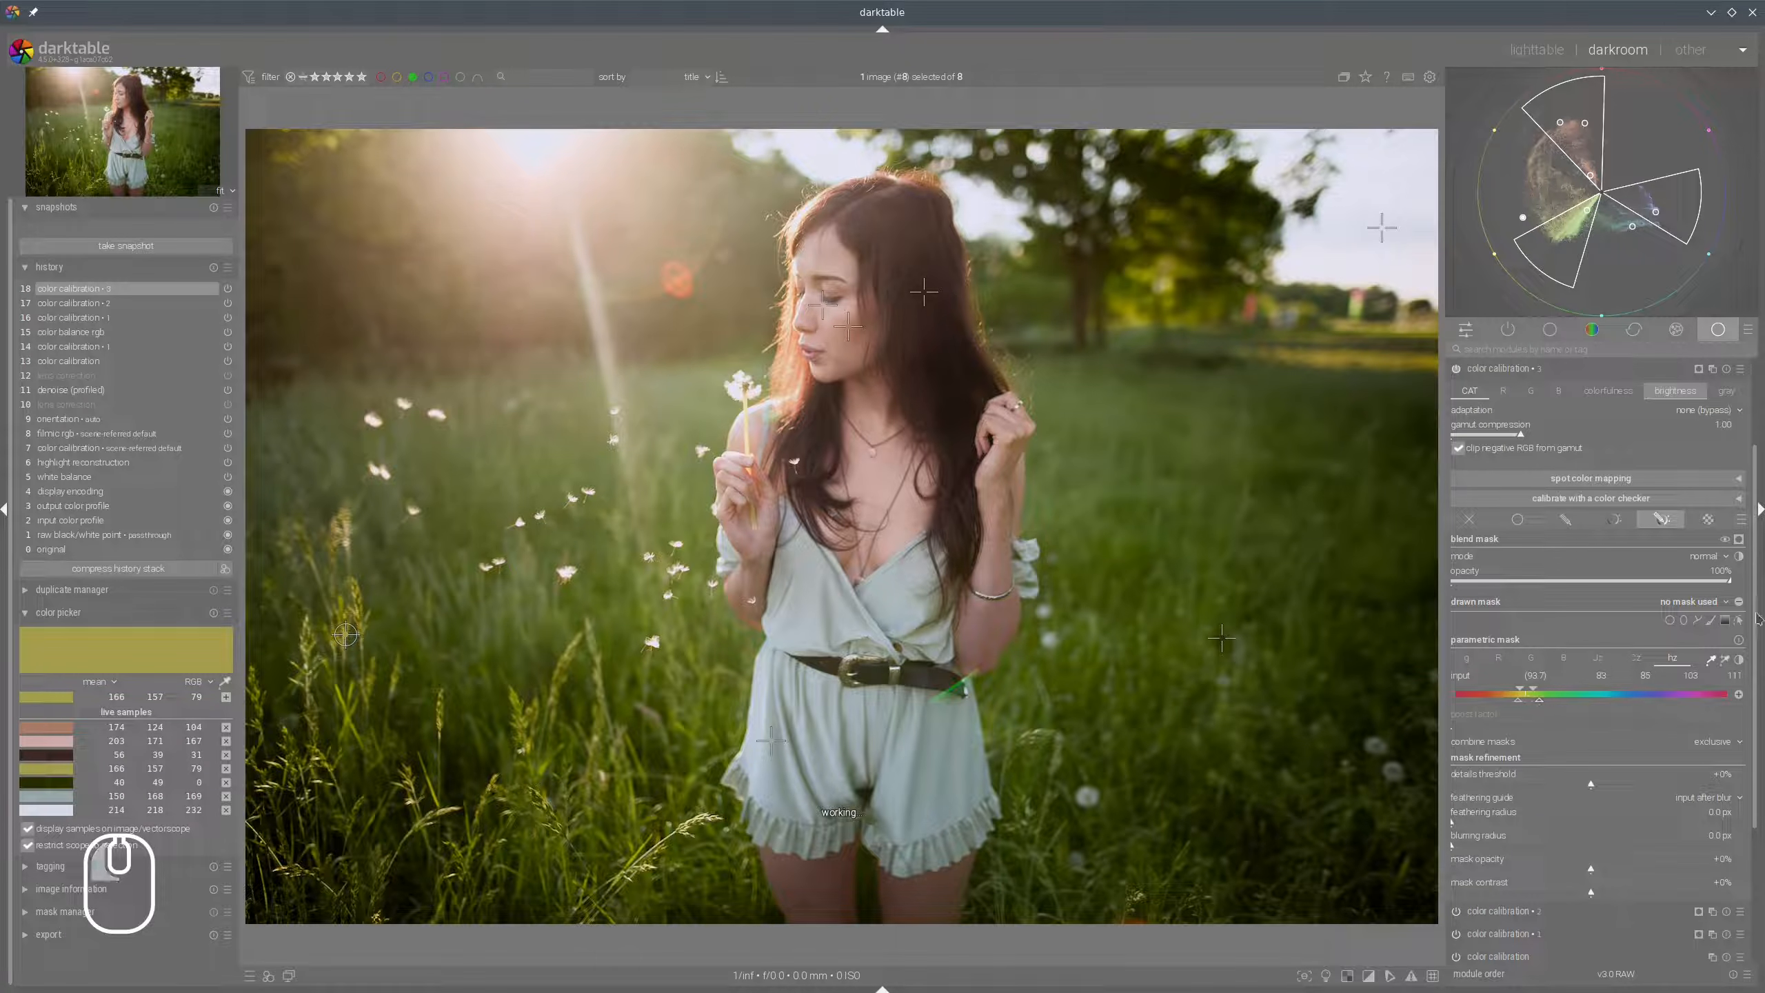
pyautogui.click(1739, 540)
pyautogui.click(1739, 540)
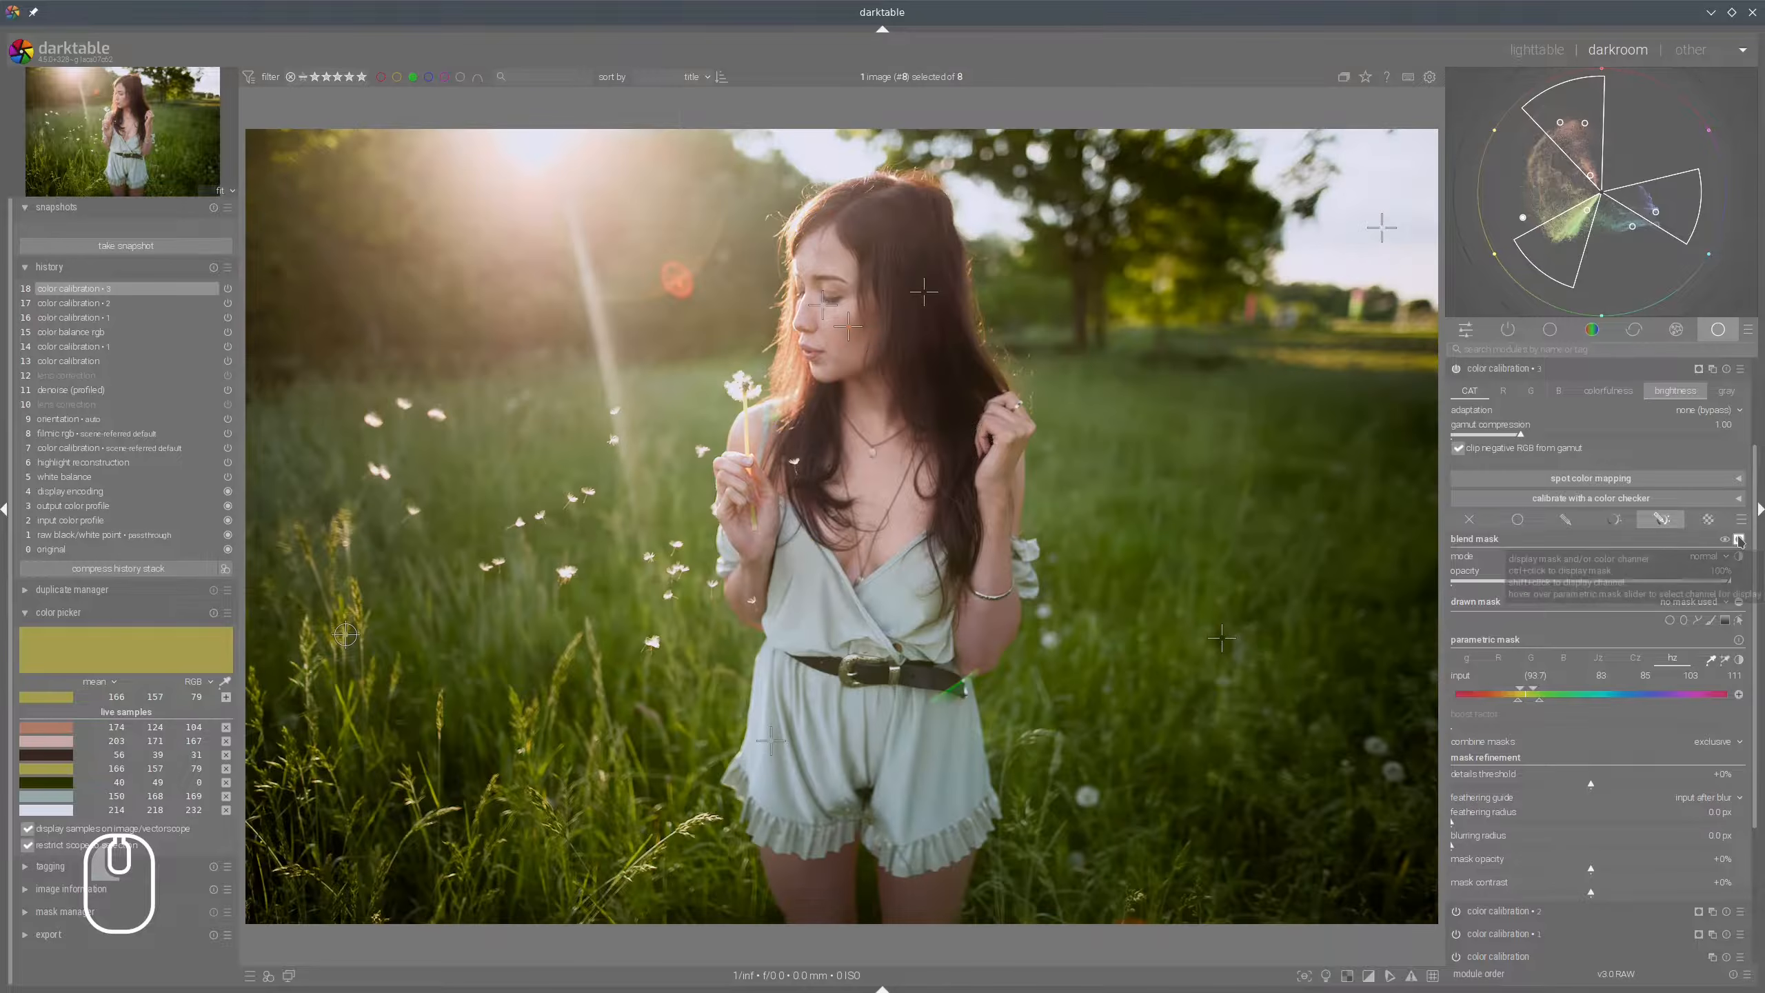
pyautogui.moveTo(1456, 824); pyautogui.dragTo(1482, 825)
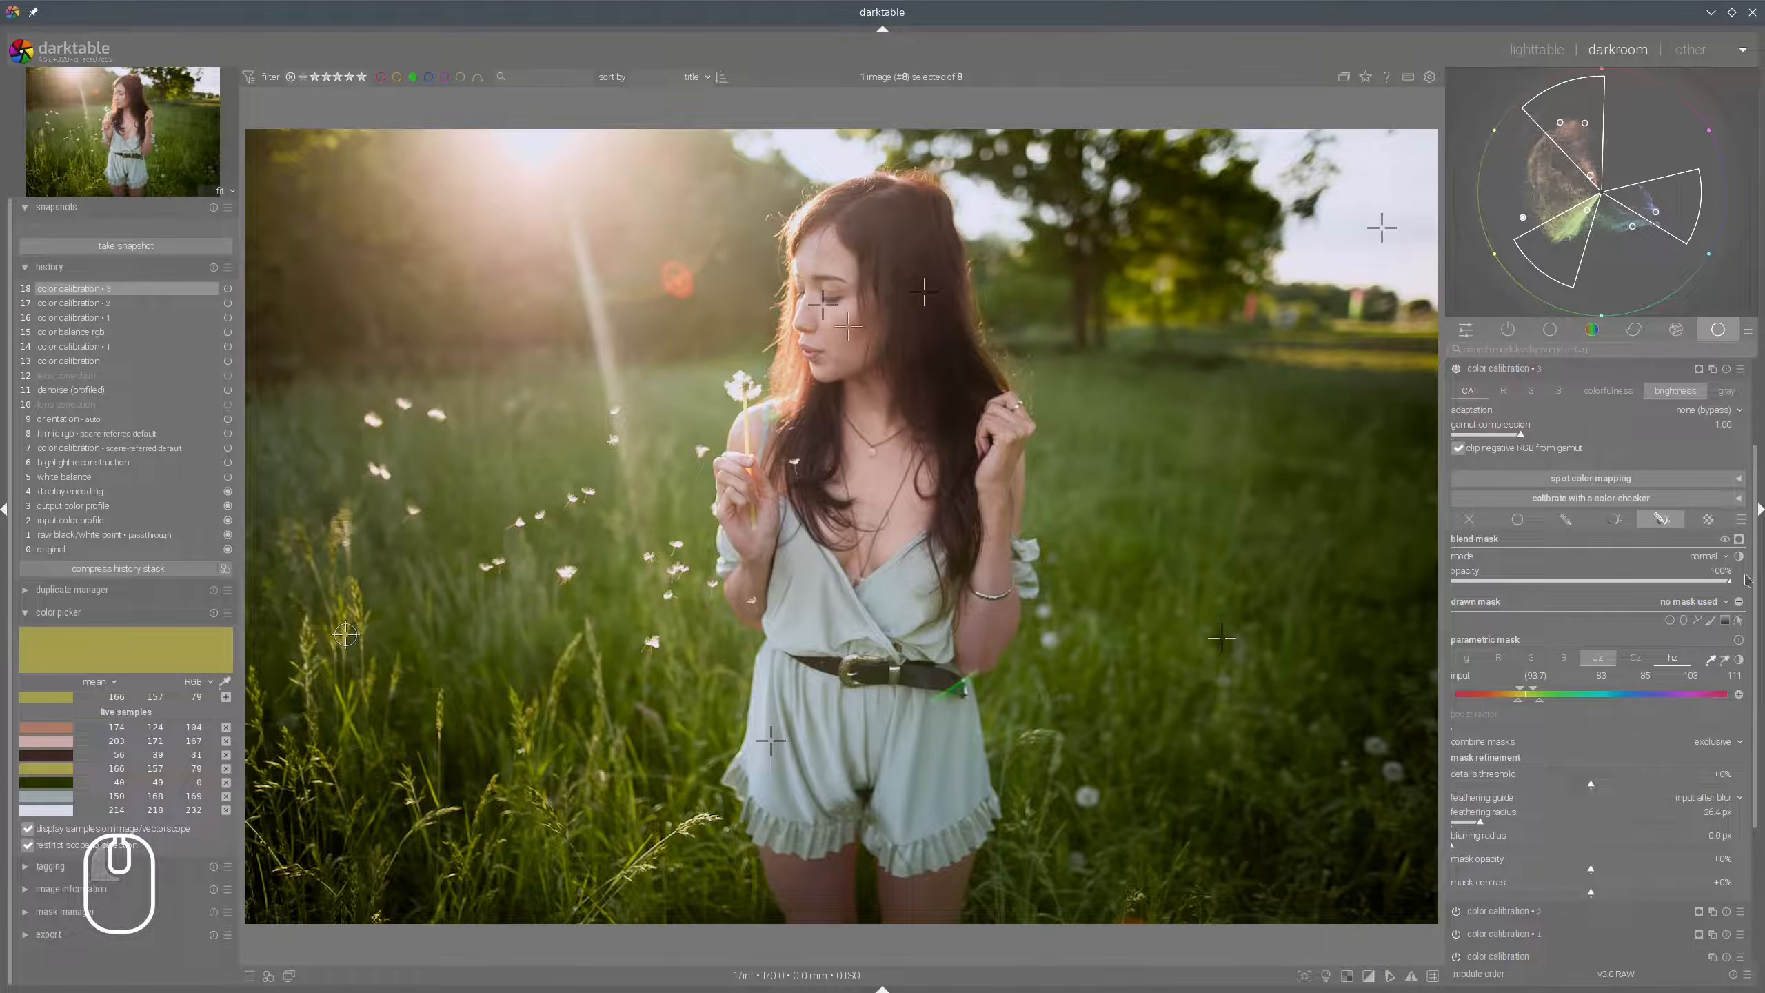
pyautogui.click(1740, 540)
pyautogui.click(1740, 541)
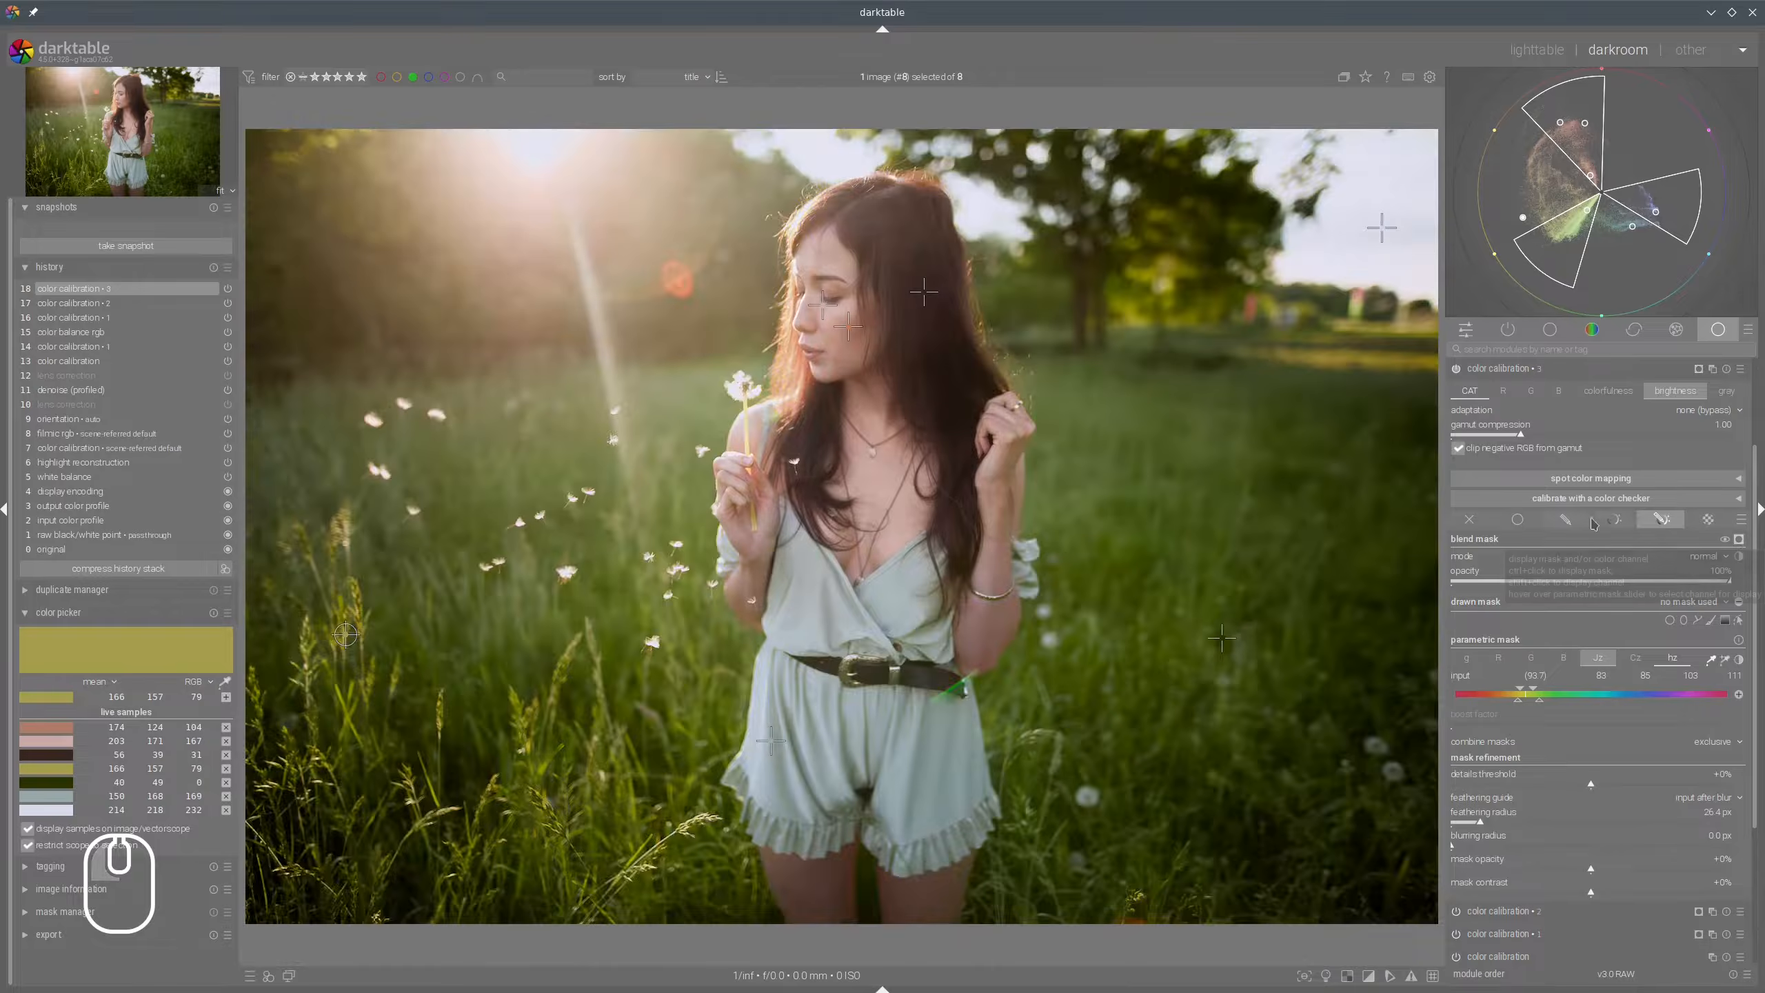
# Set input R of the grass instance's green channel to about +0.08 and collapse the instance.
pyautogui.scroll(1, 1505, 463)
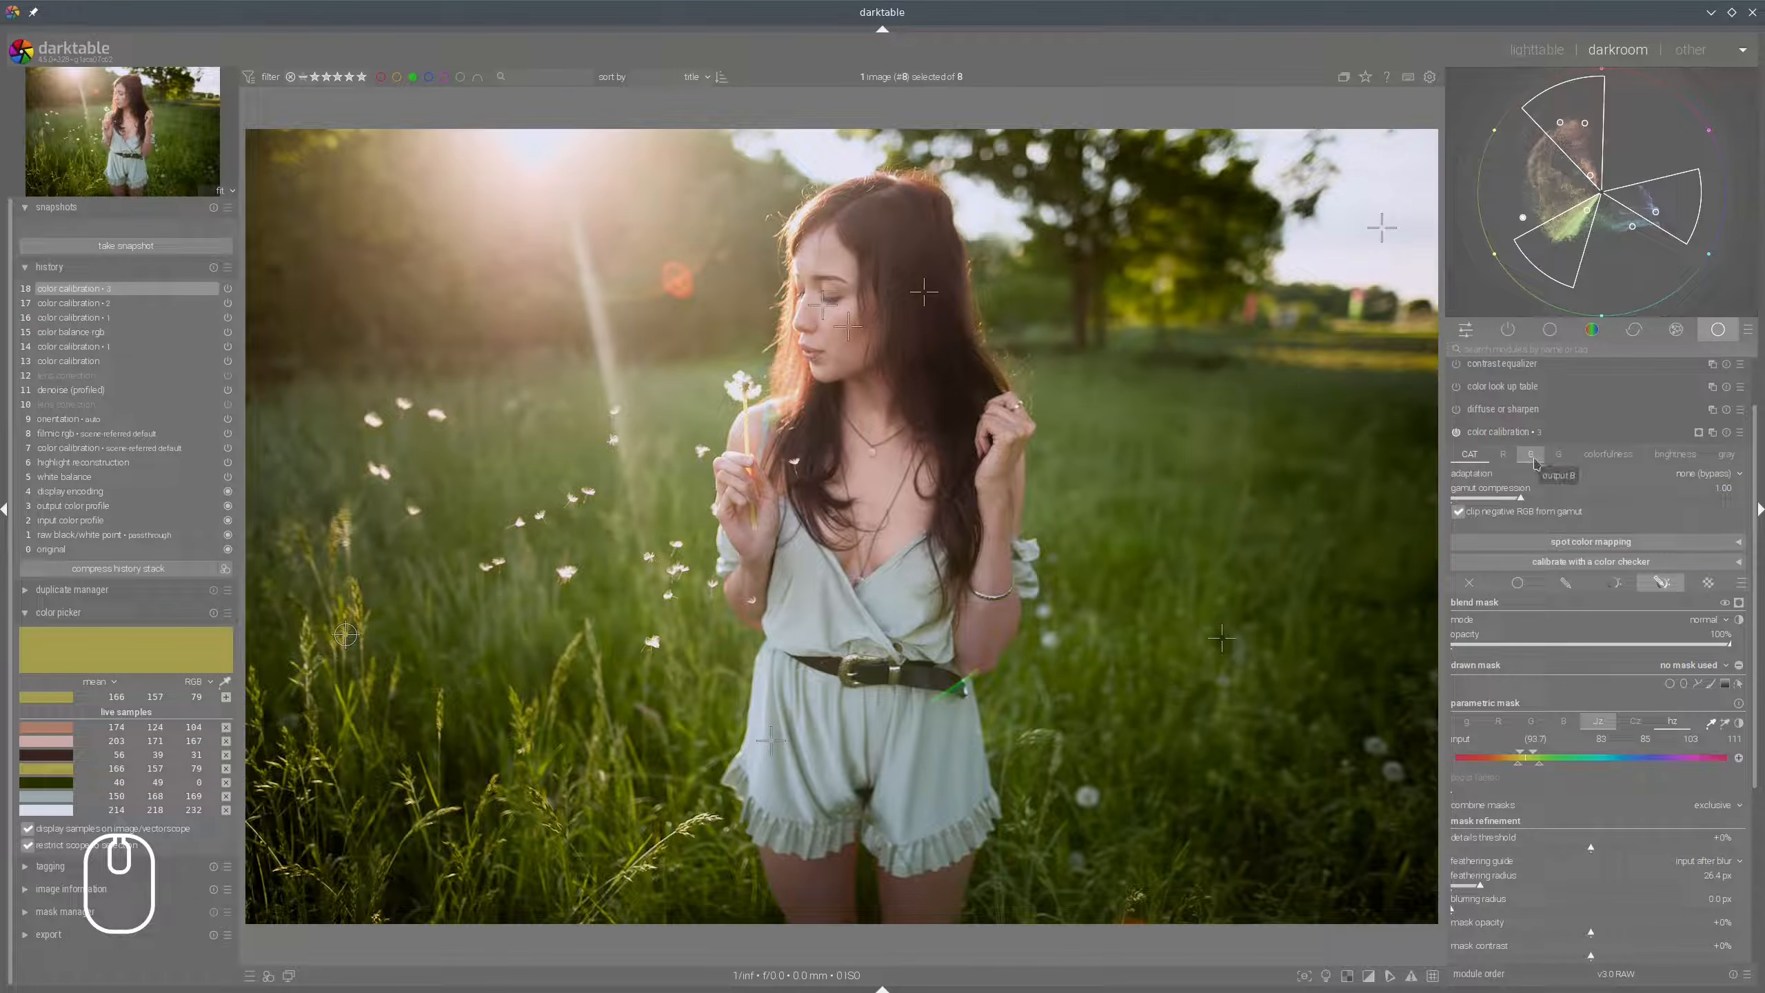
pyautogui.click(1531, 454)
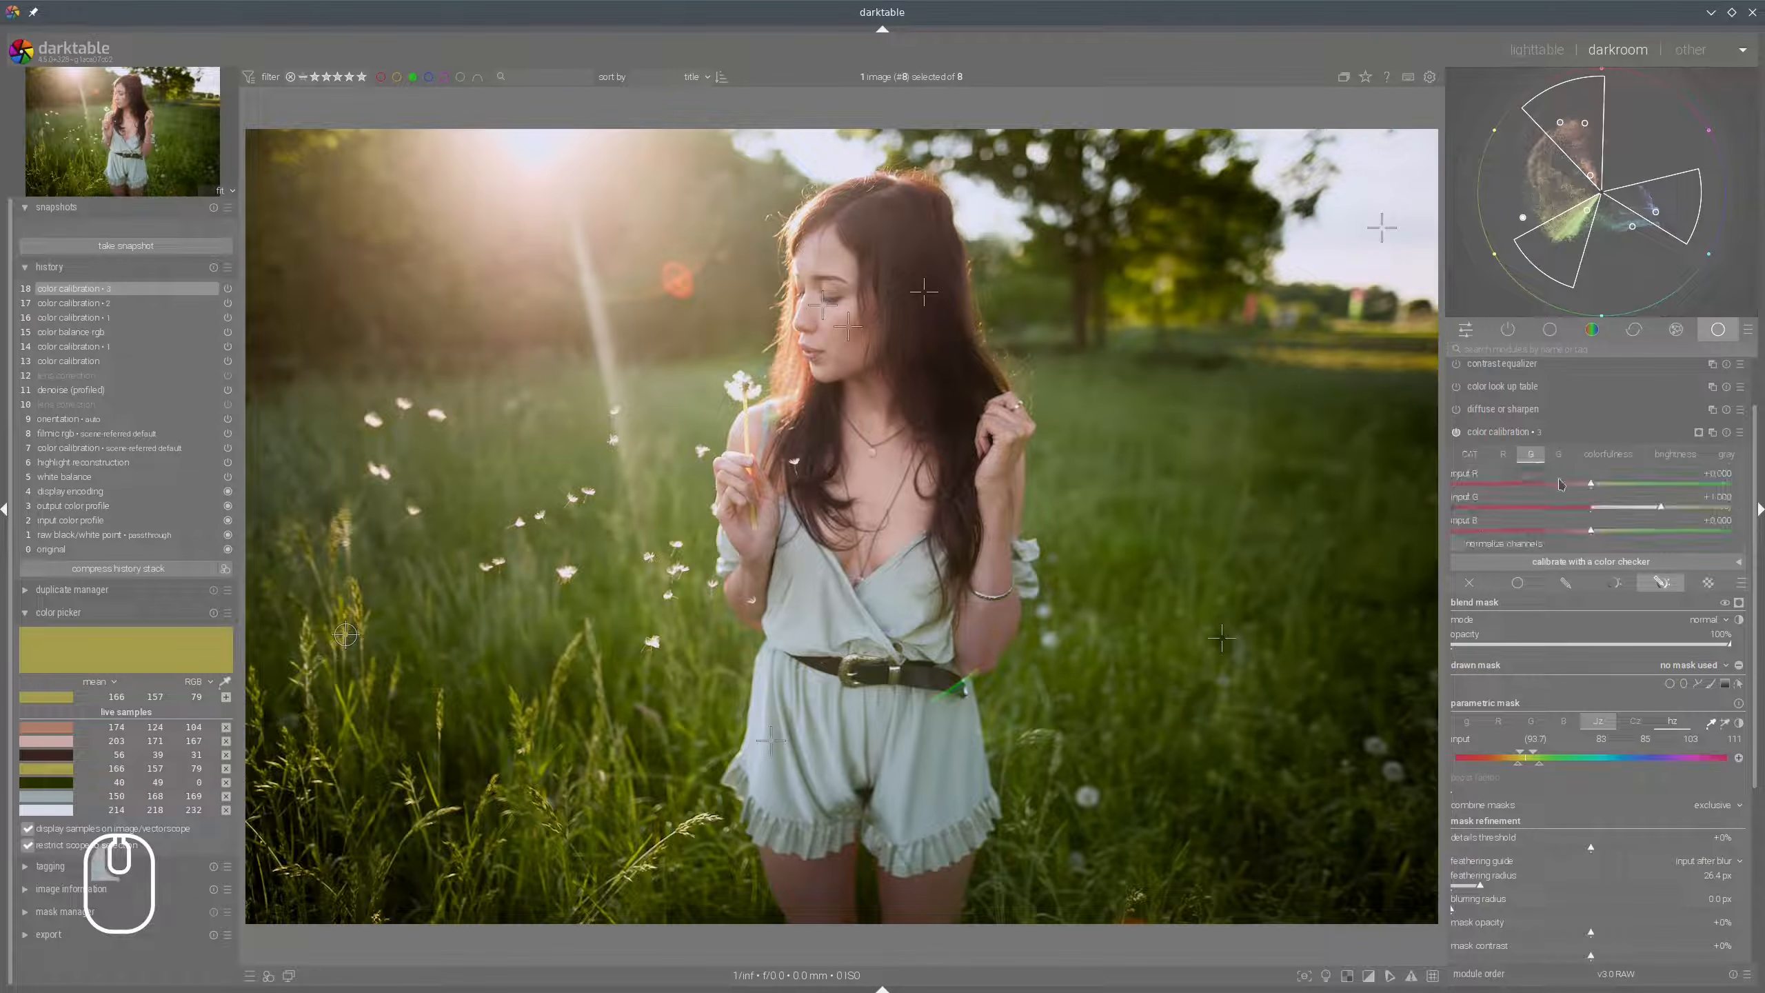
pyautogui.click(1597, 487)
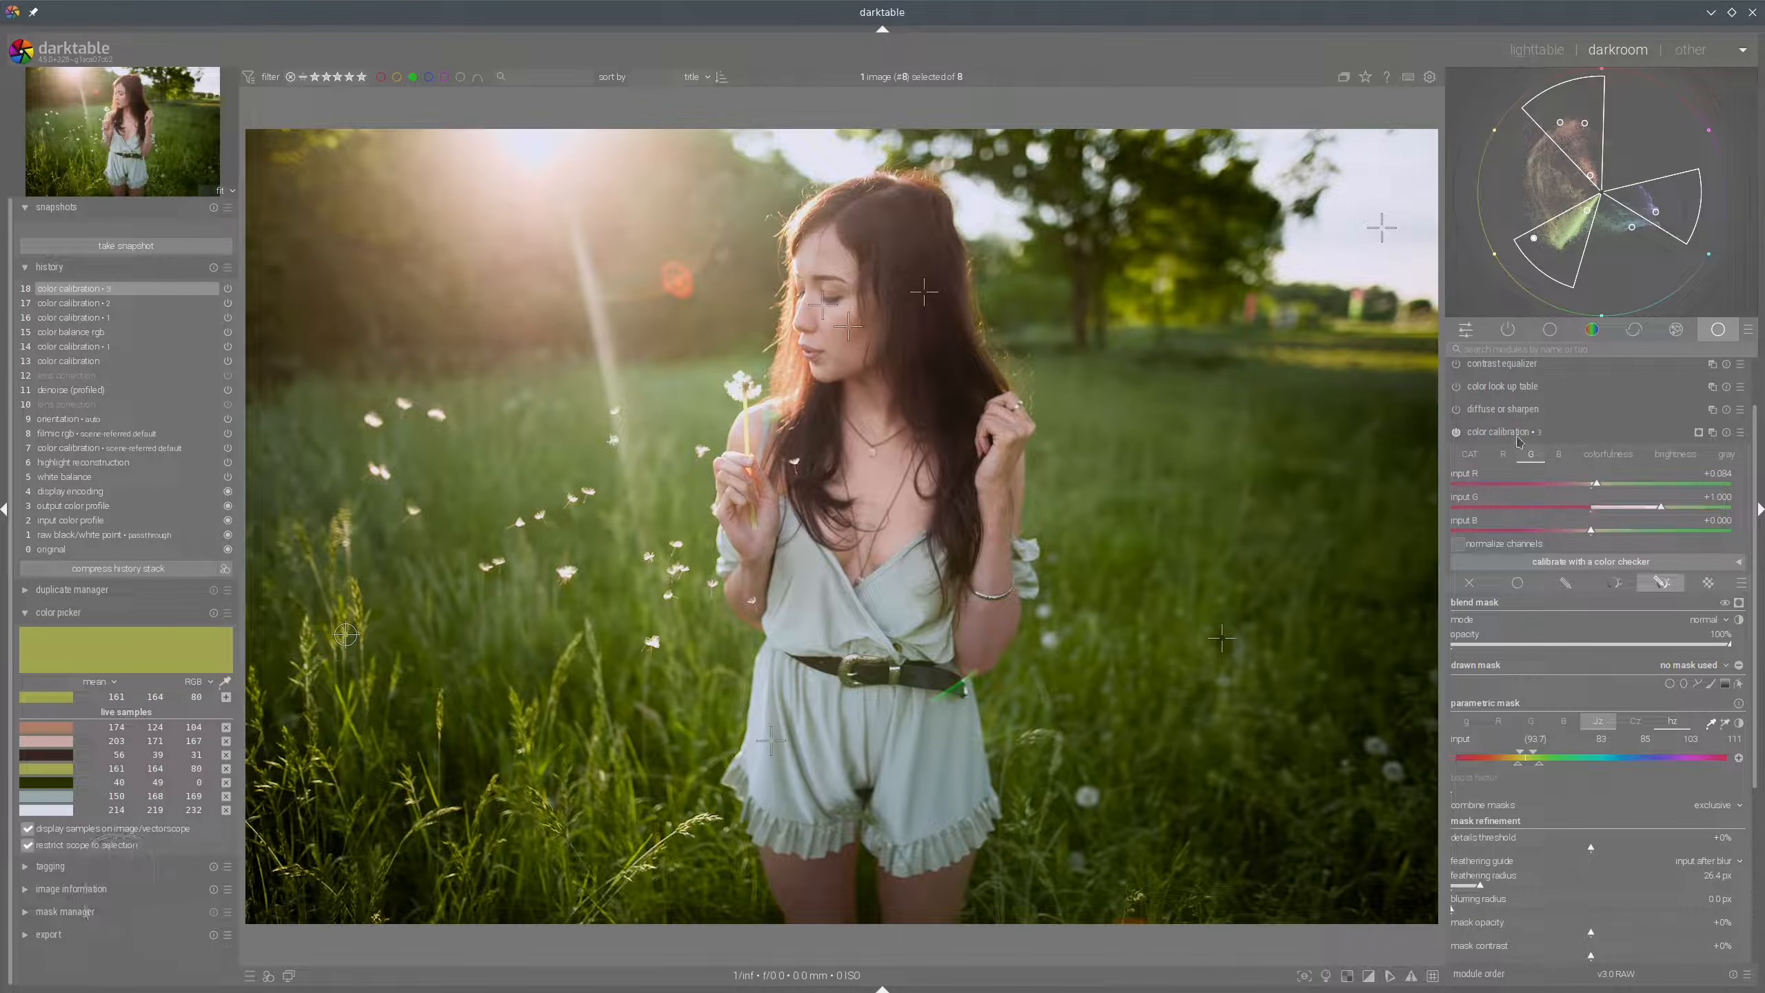
pyautogui.click(1522, 433)
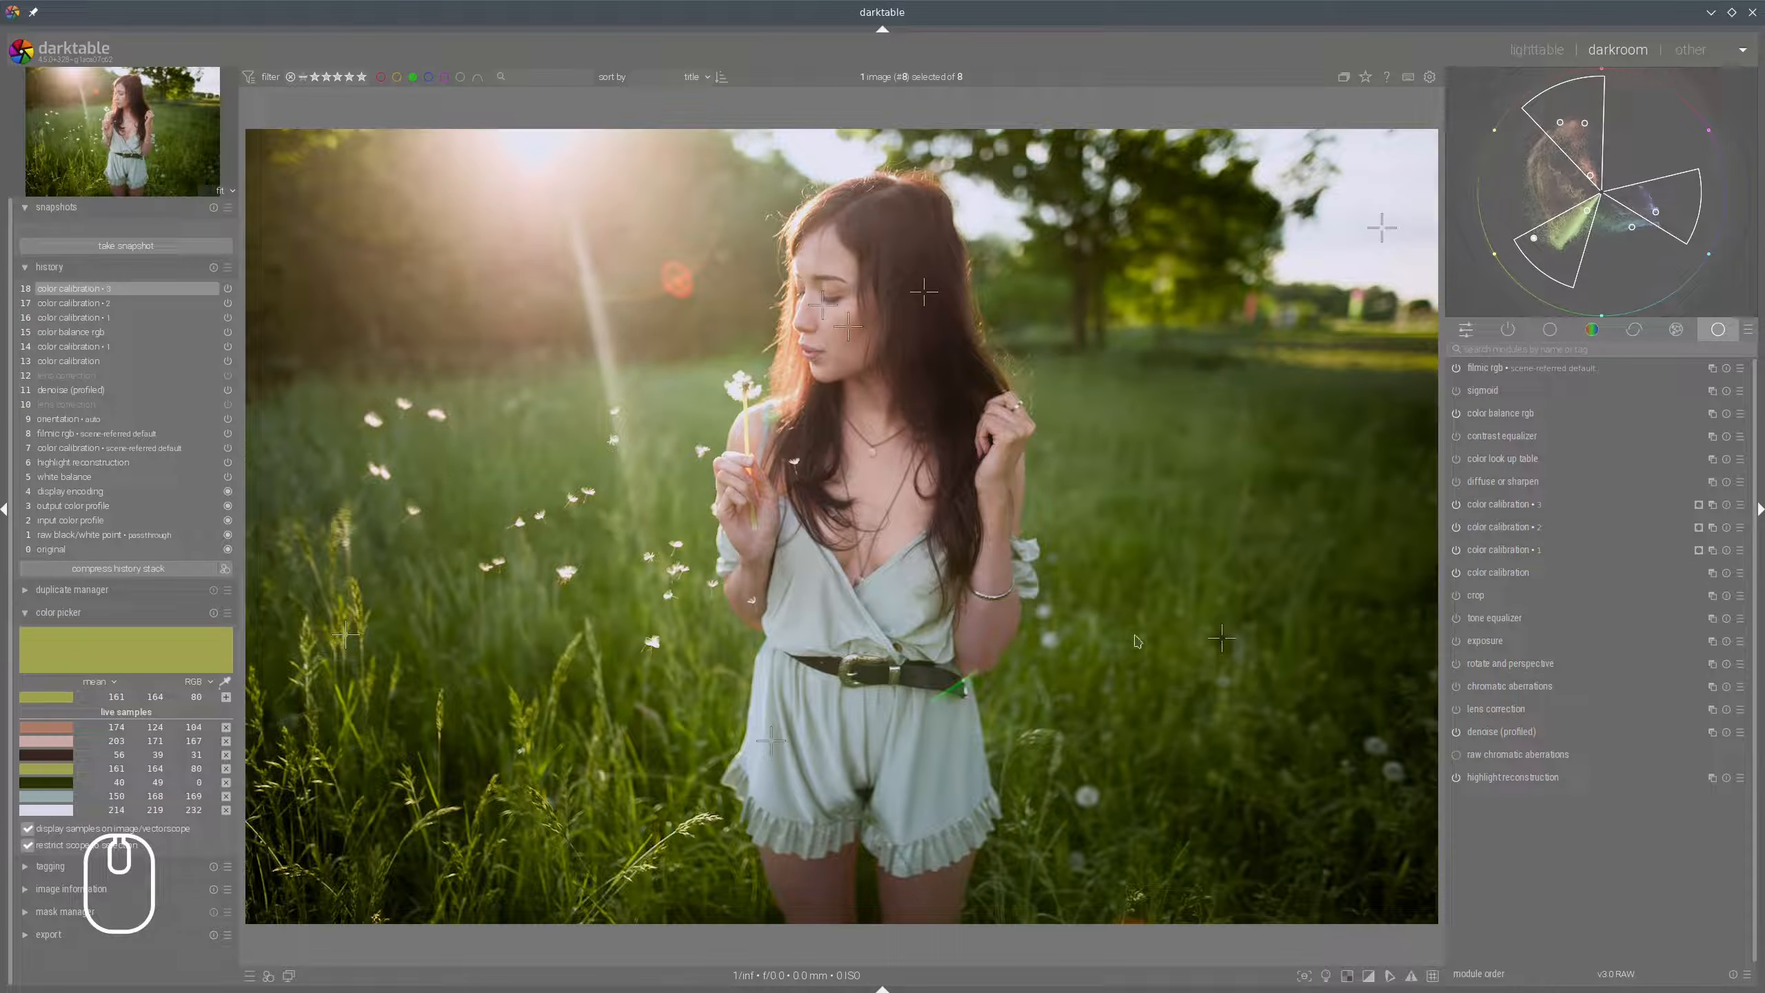
# Add another color calibration instance with a drawn and parametric mask on hue, and load the light blue romper sample into the picker.
pyautogui.moveTo(1628, 244)
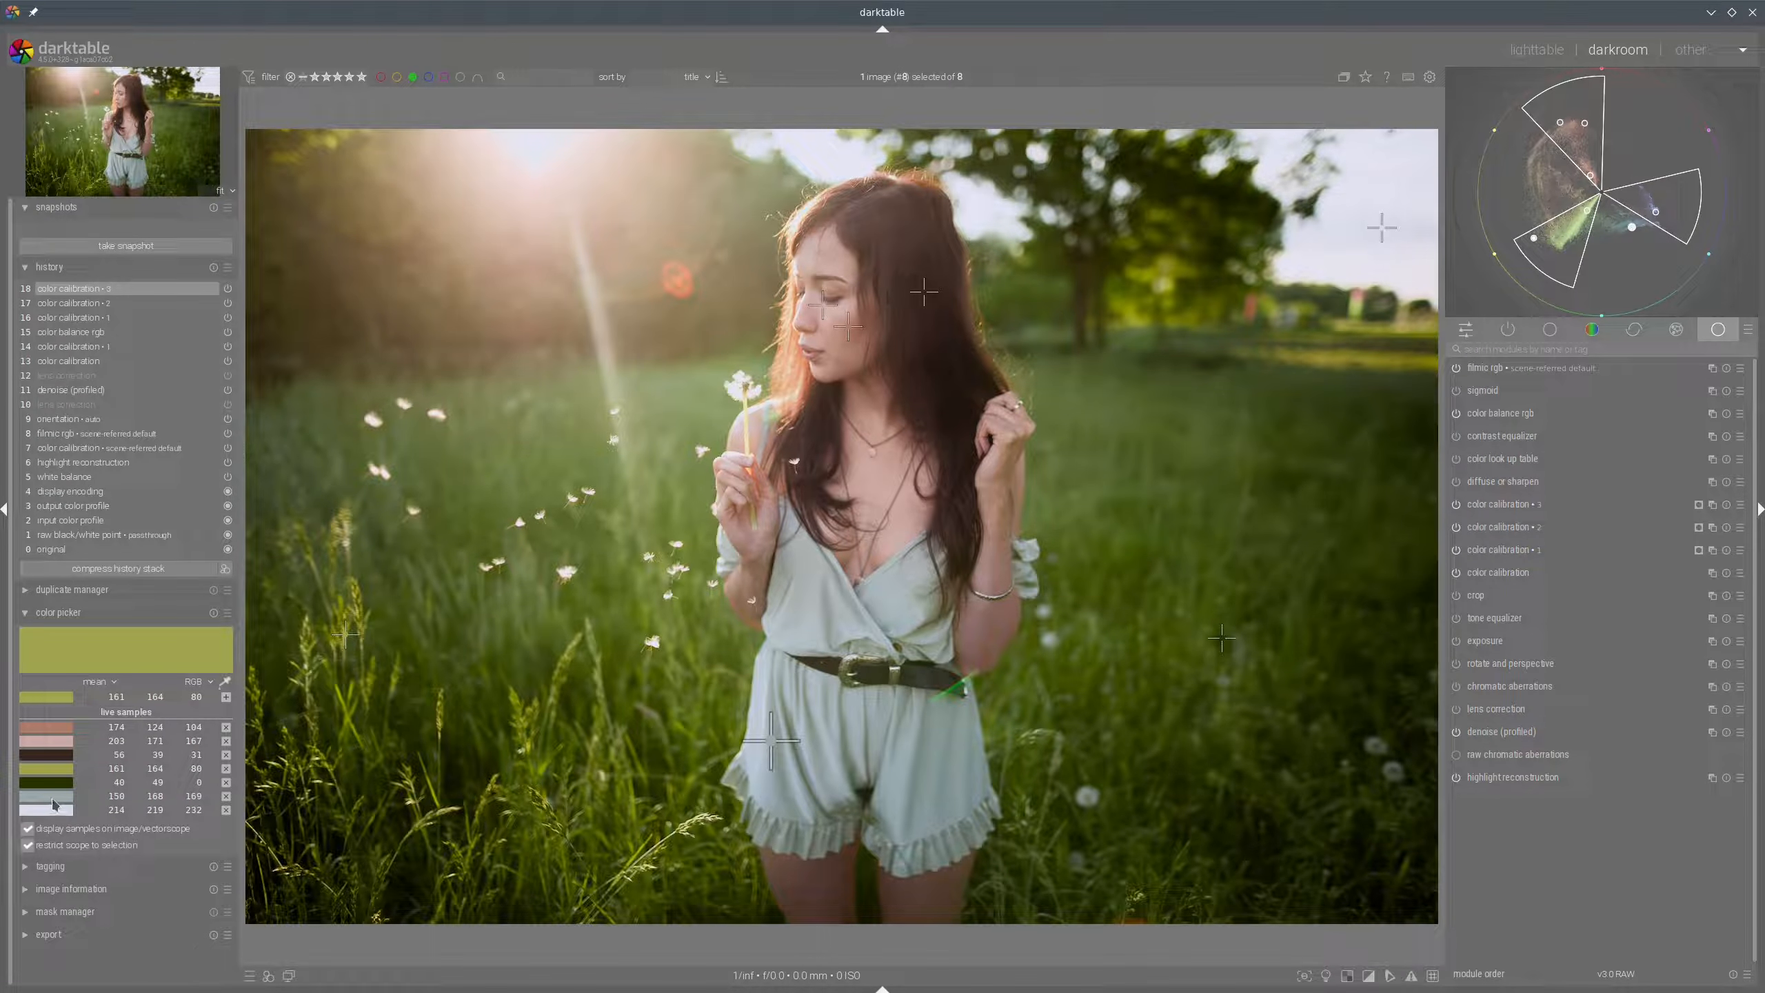
pyautogui.click(53, 798)
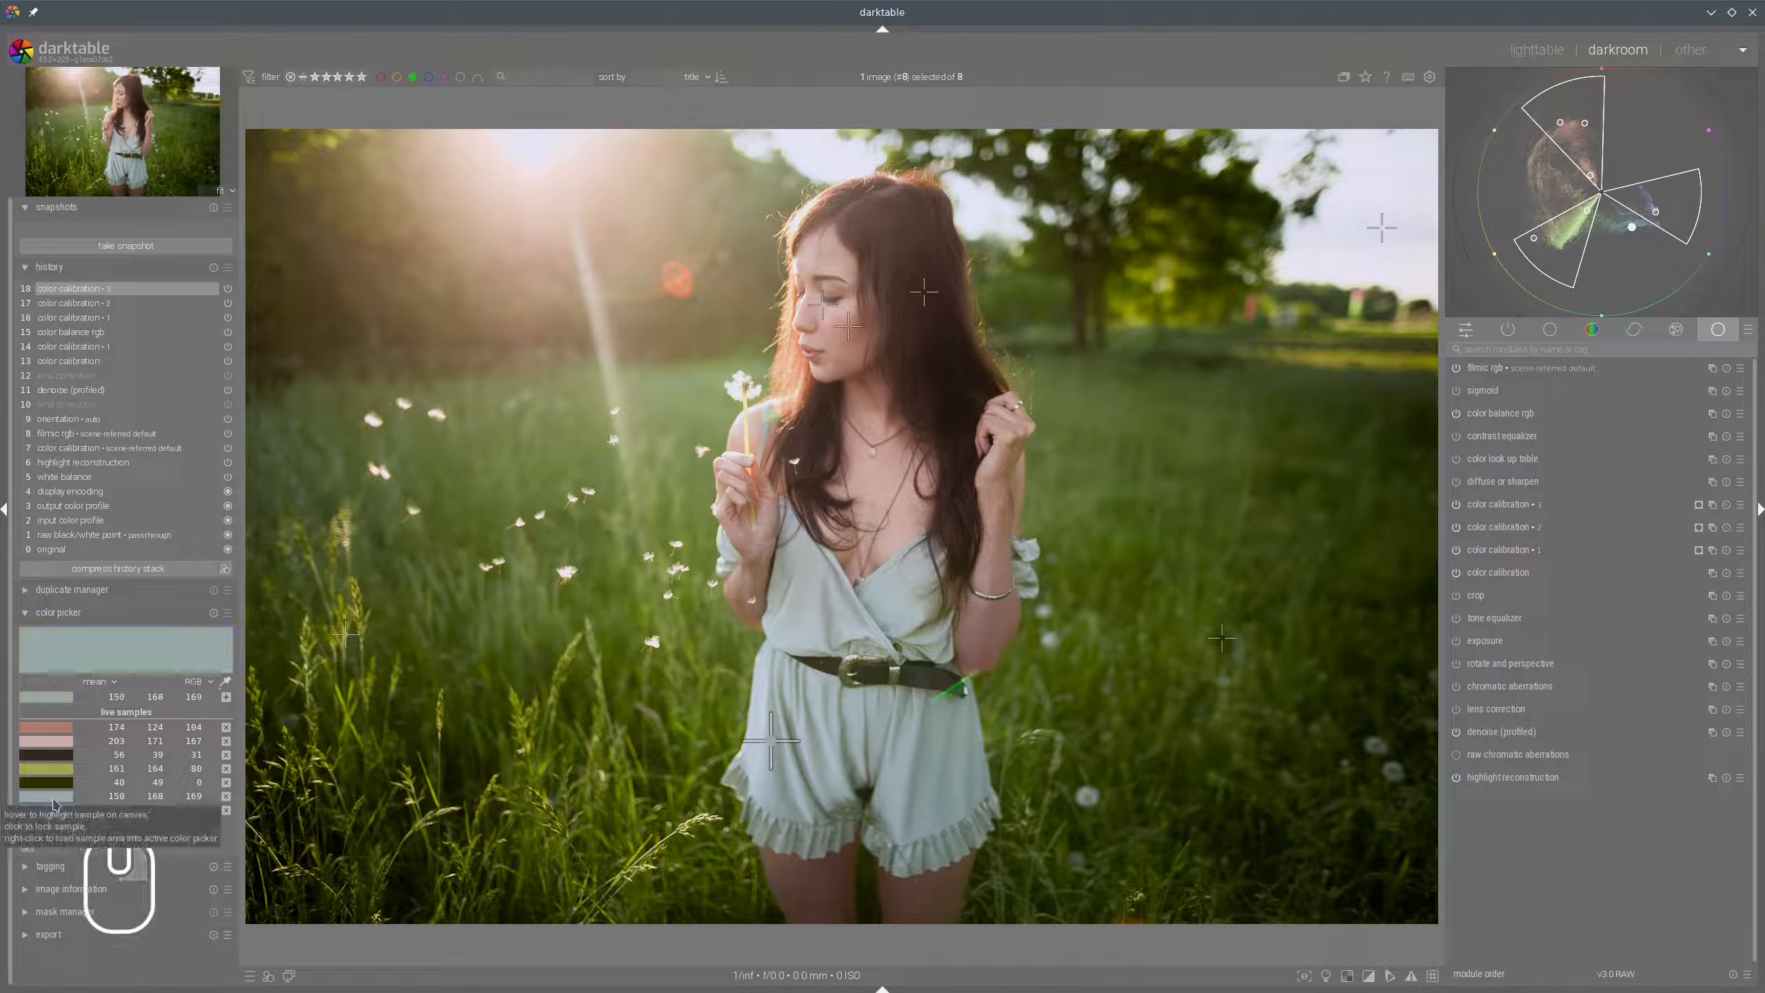
pyautogui.rightClick(1712, 504)
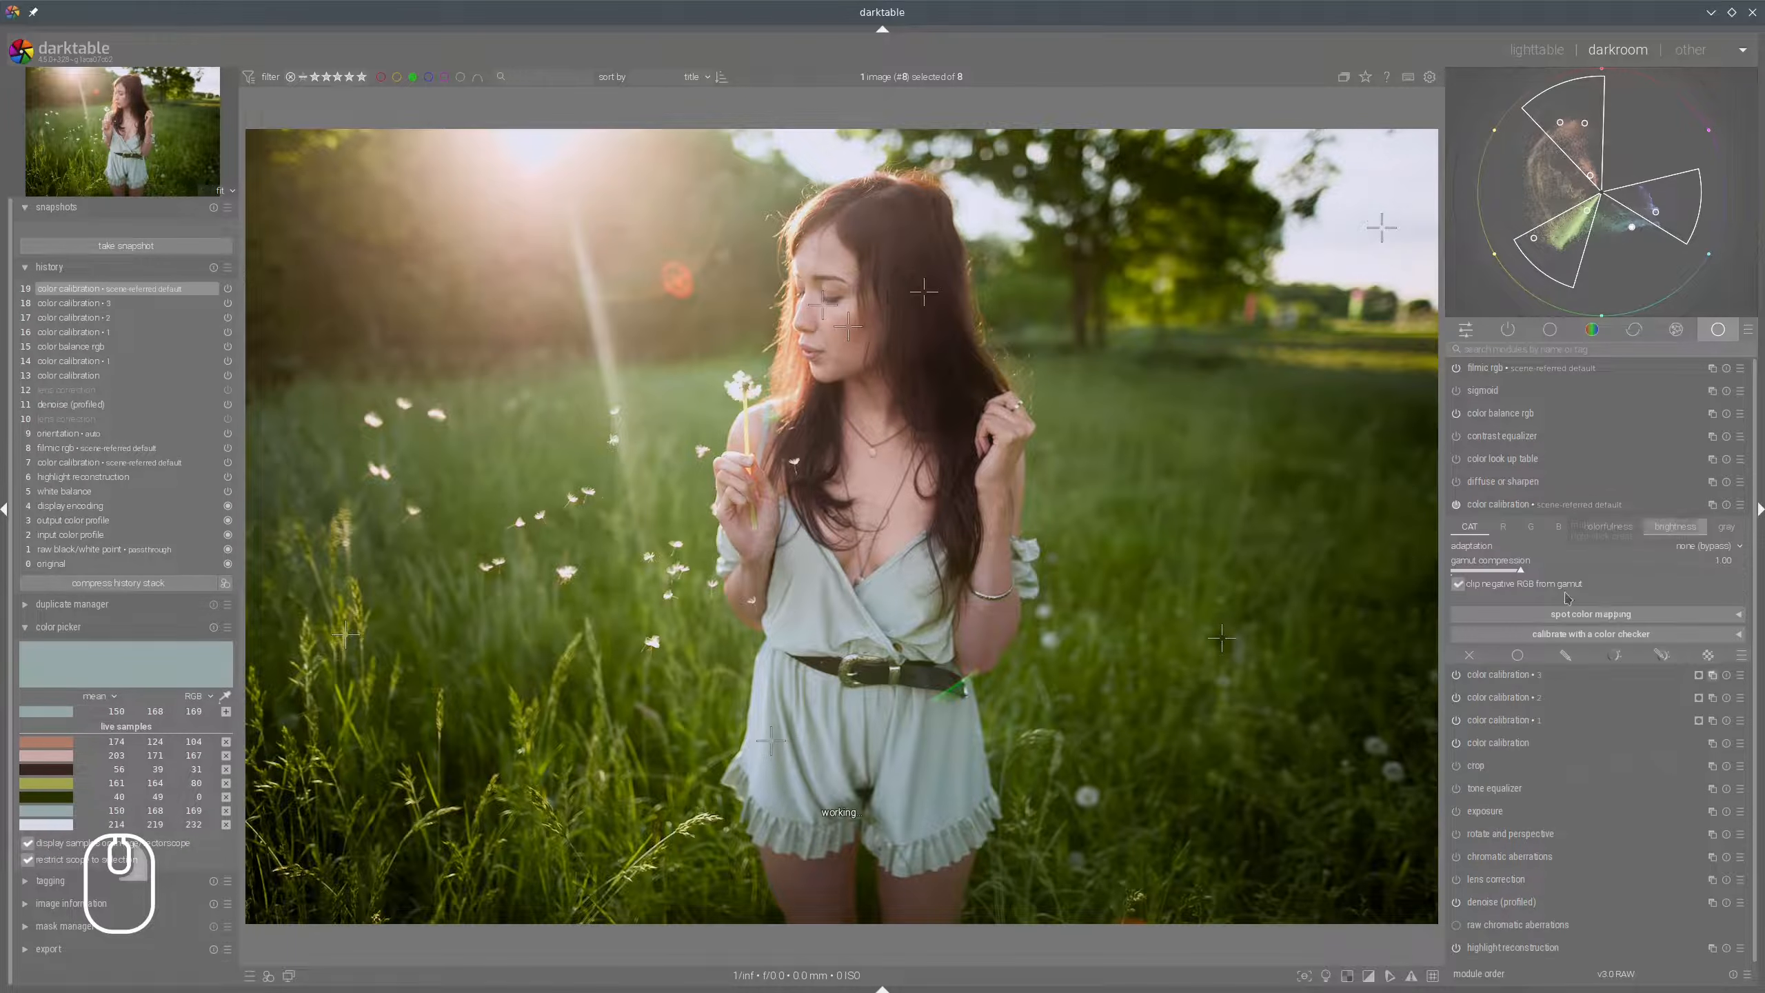
pyautogui.click(1659, 656)
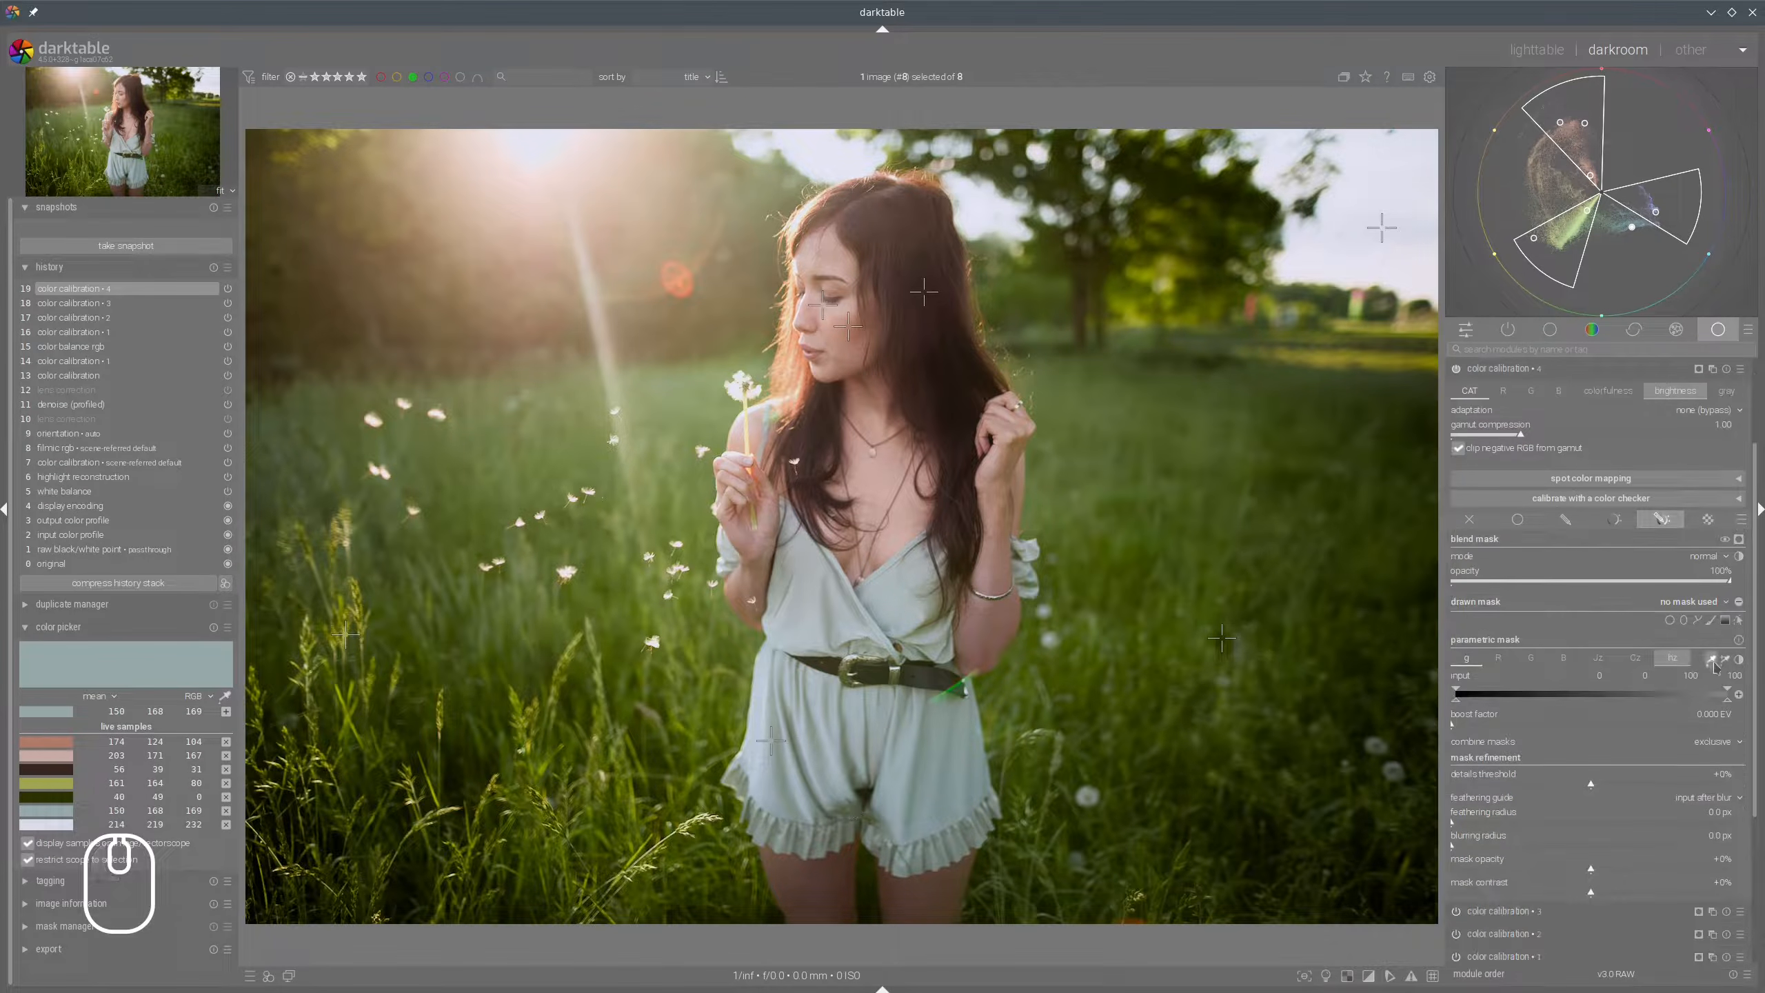
pyautogui.click(1672, 658)
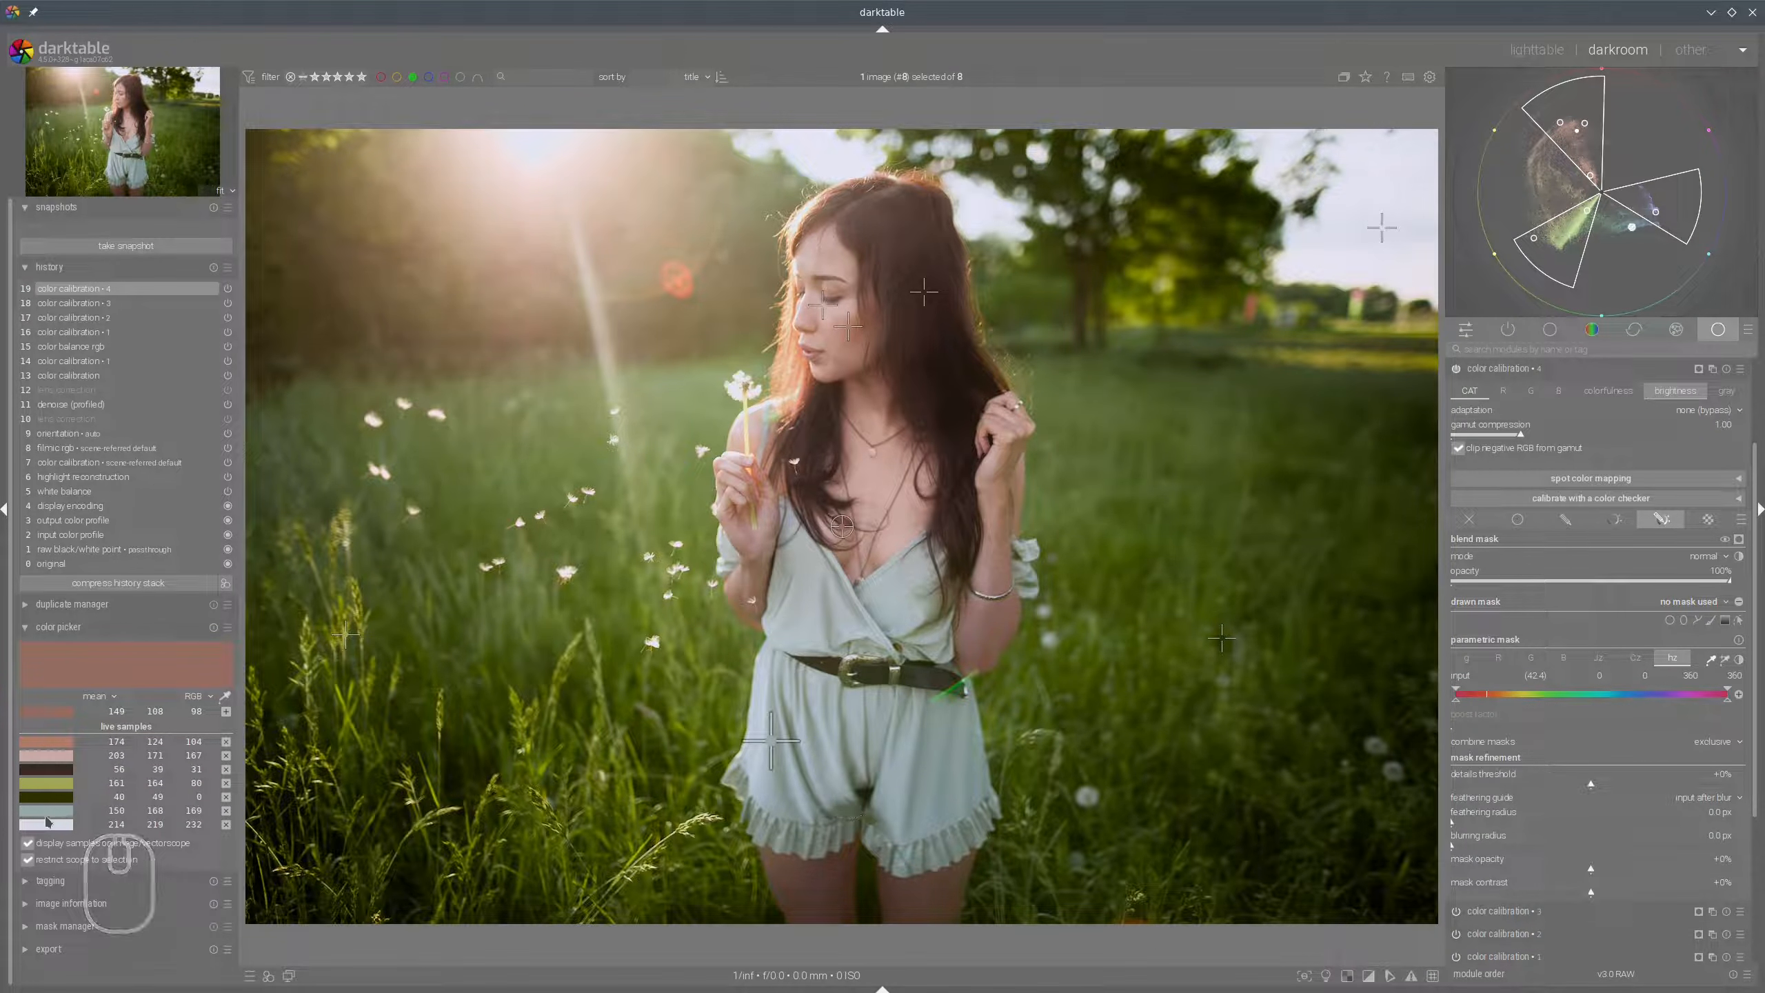
pyautogui.click(51, 812)
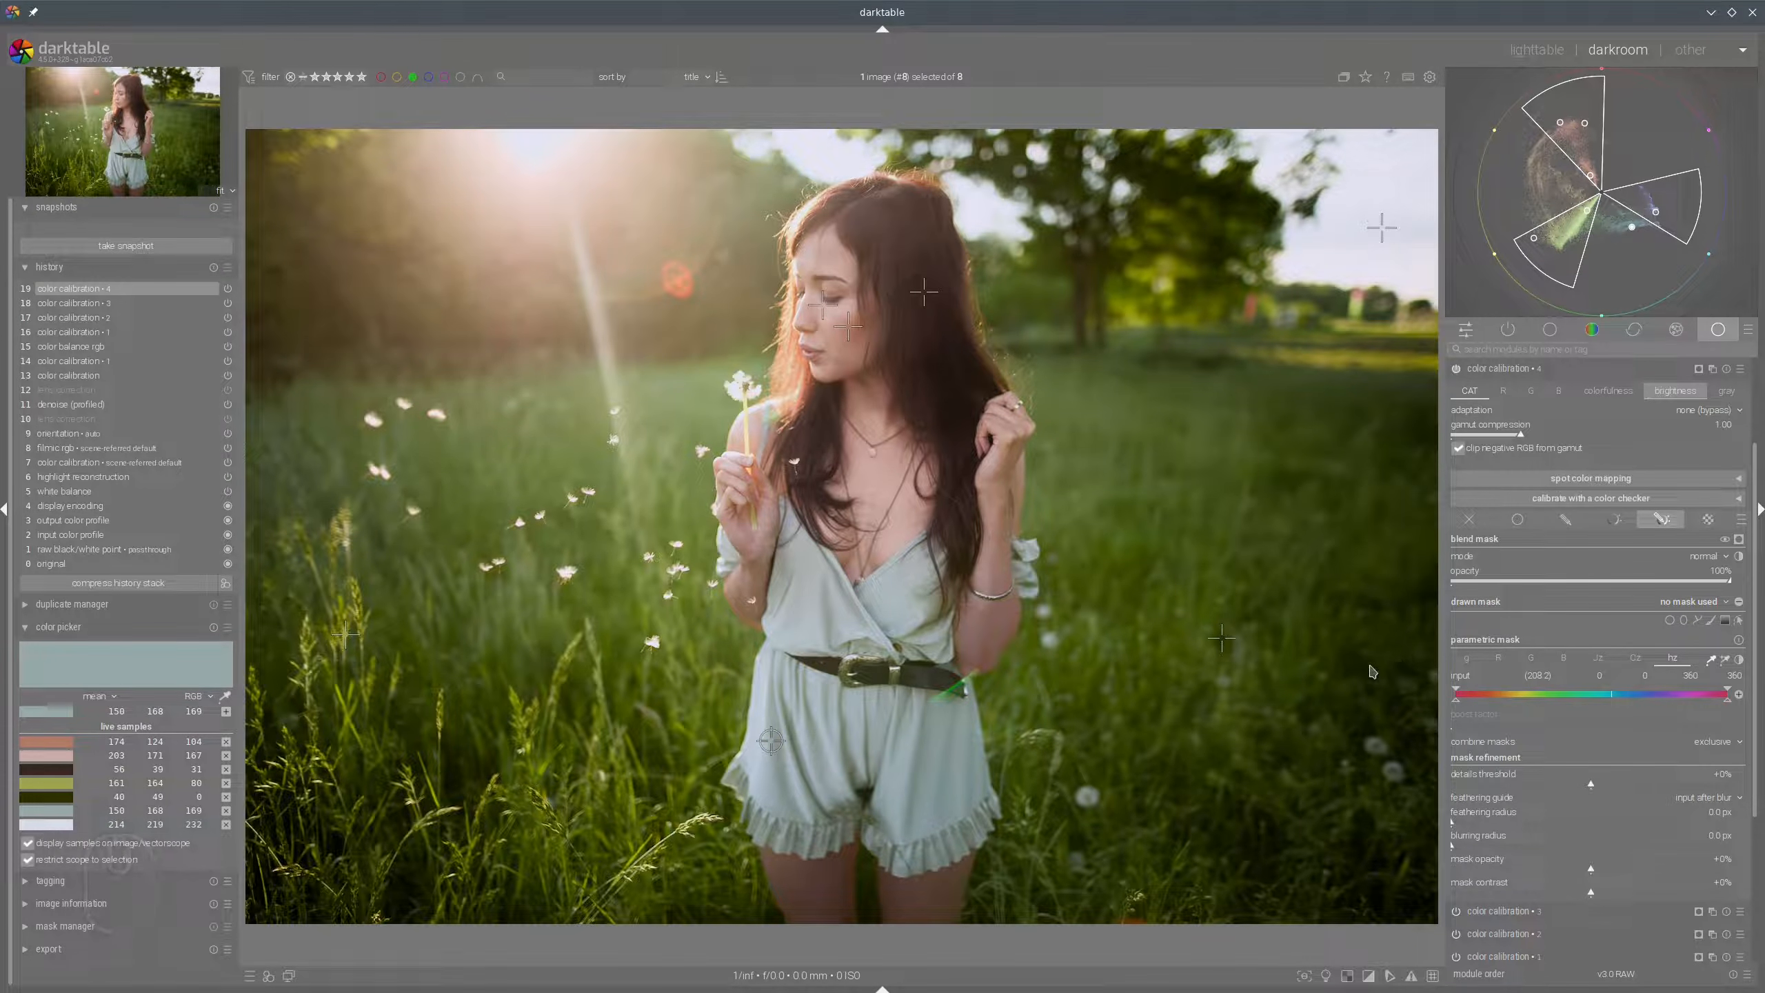
# Limit the romper mask to hues from about 139 to 235 and feather it by about 26 px, checking the mask display.
pyautogui.moveTo(1458, 707); pyautogui.dragTo(1589, 701)
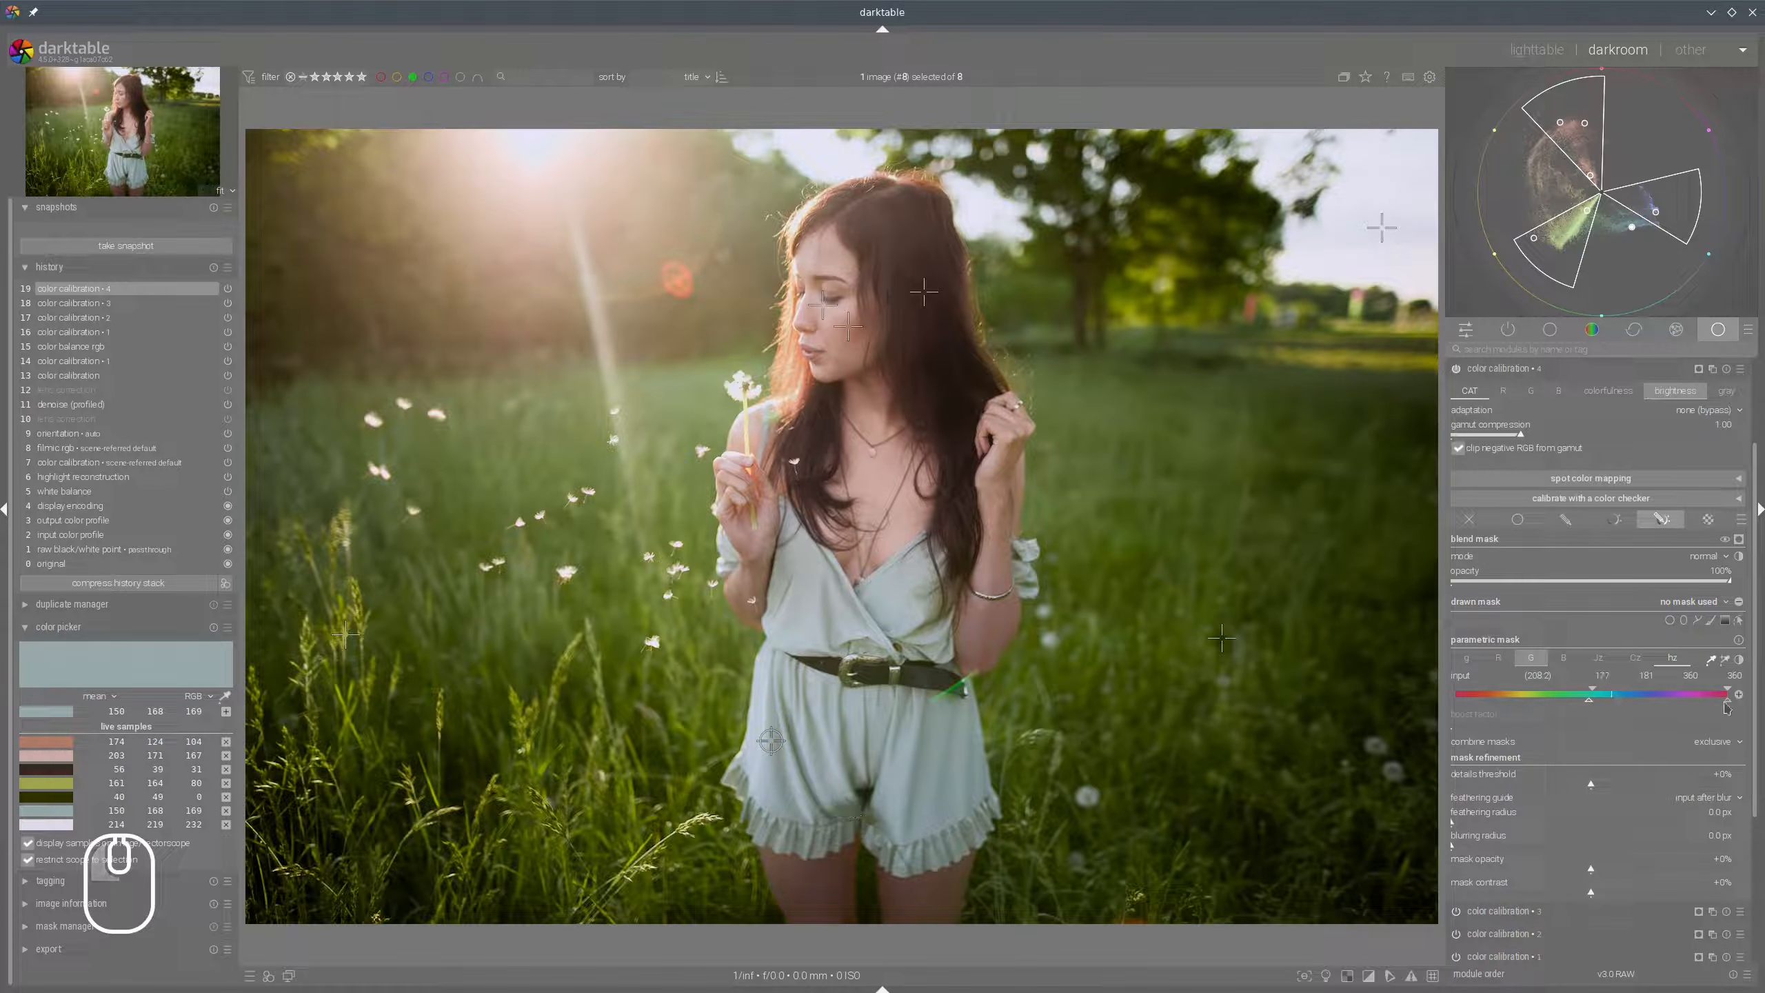
pyautogui.moveTo(1728, 702)
pyautogui.mouseDown()
pyautogui.moveTo(1561, 705)
pyautogui.moveTo(1571, 692)
pyautogui.mouseUp()
pyautogui.click(1739, 540)
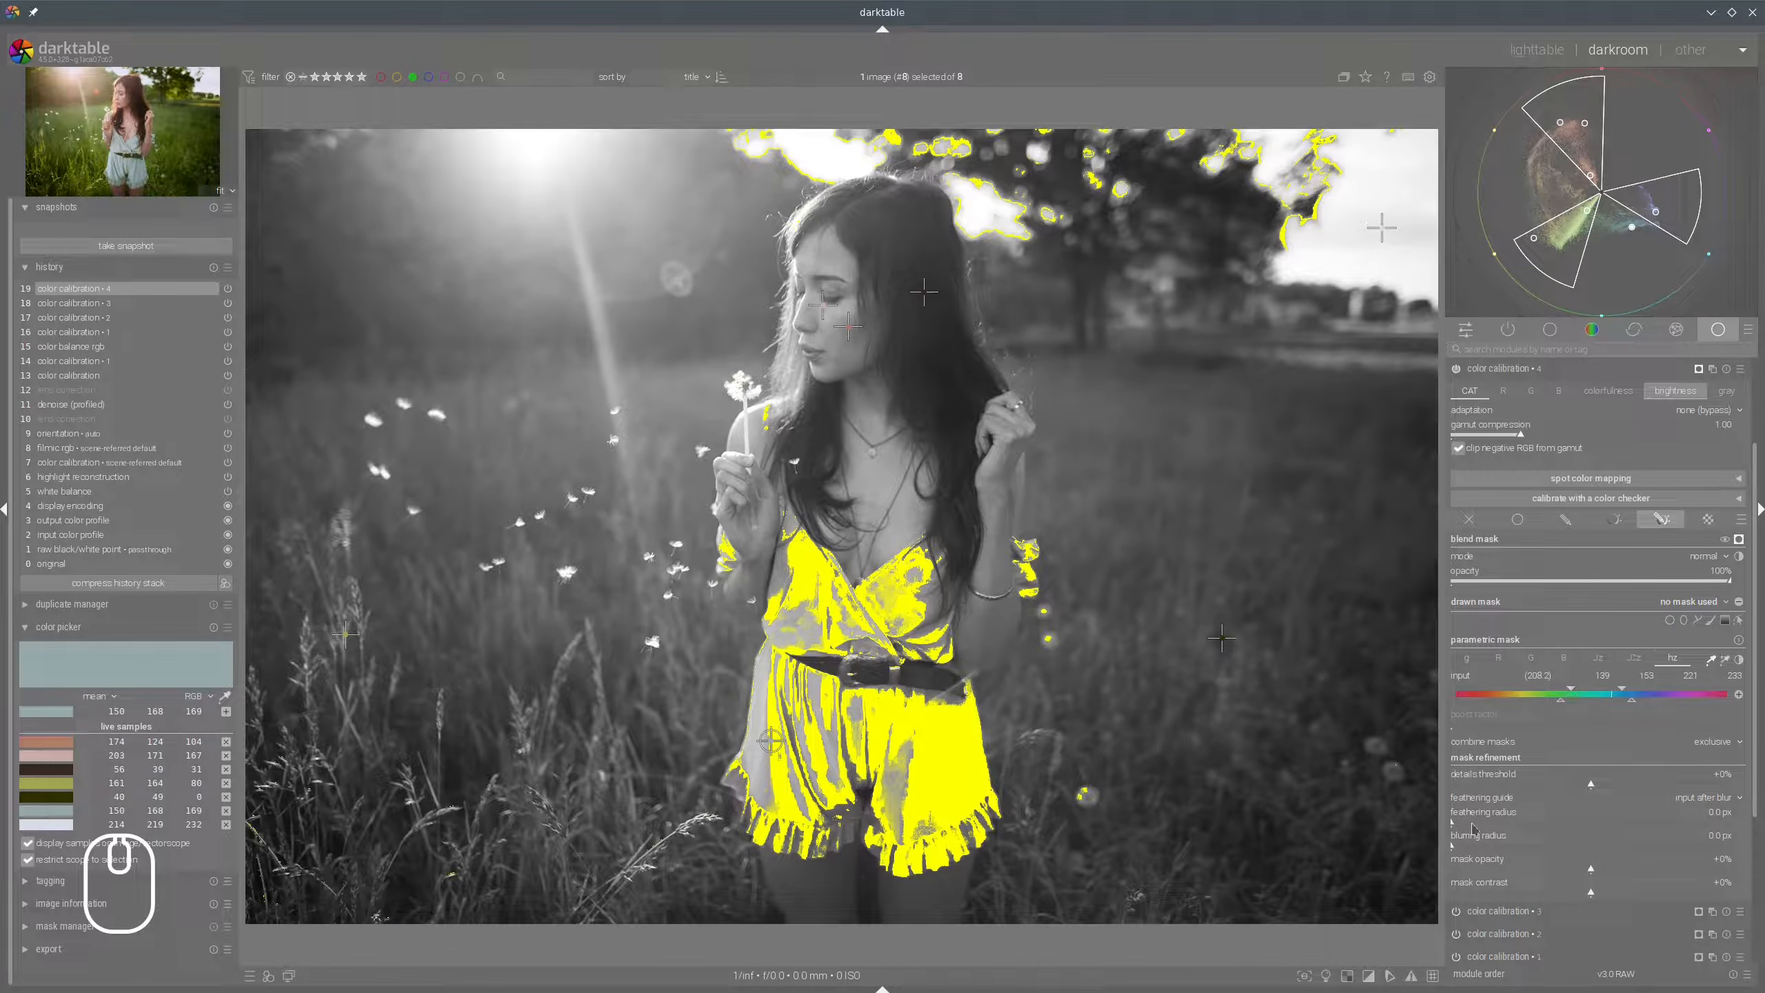
pyautogui.moveTo(1474, 828); pyautogui.dragTo(1482, 824)
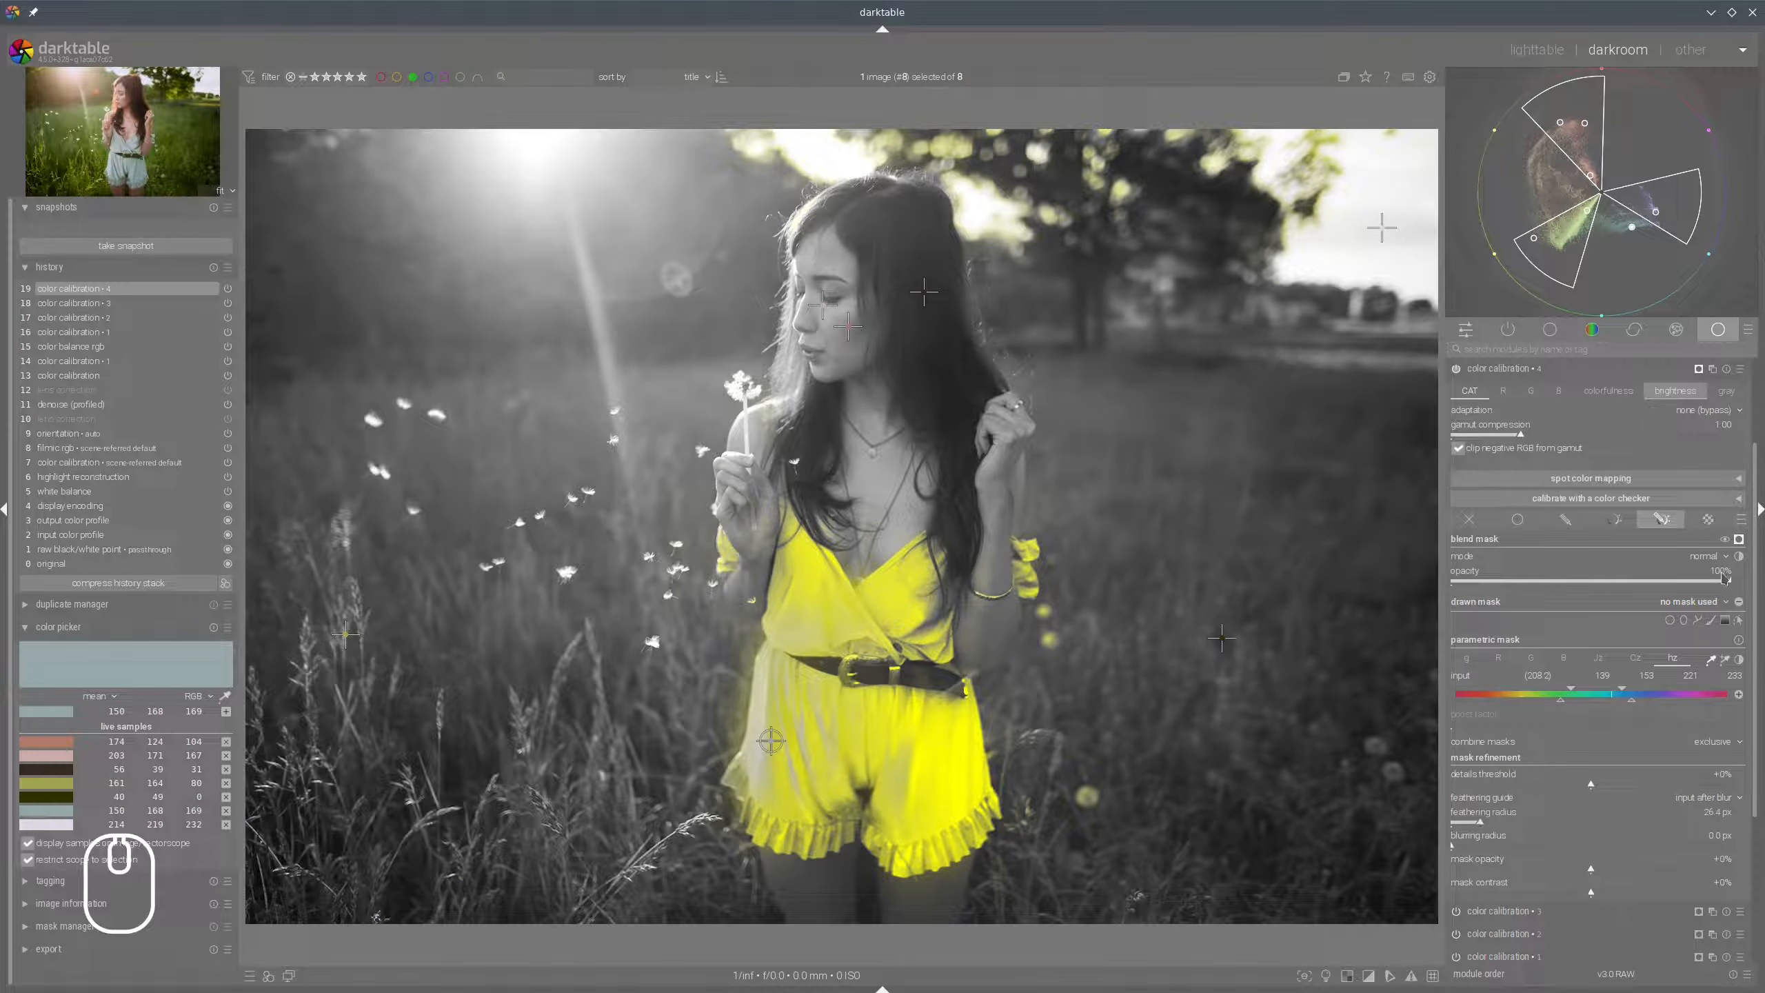
pyautogui.click(1739, 539)
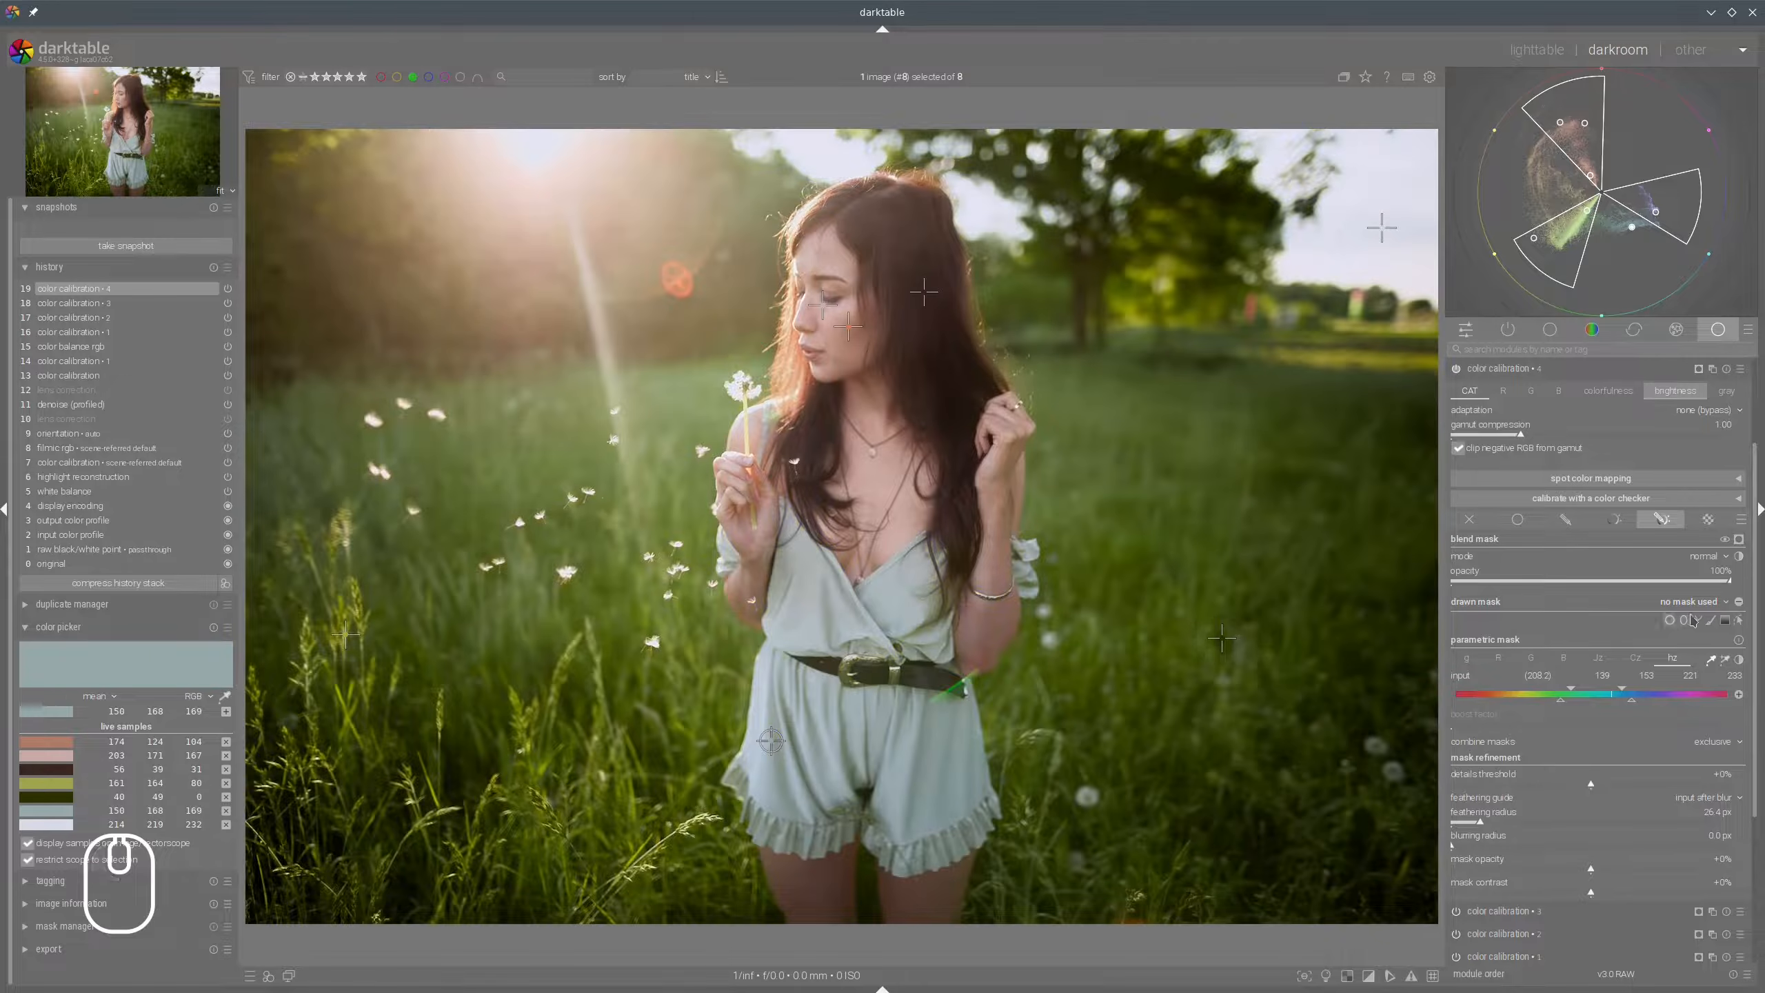
# Set the romper instance's blue channel to about +0.25 for input R, +0.28 for input G and +1.09 for input B.
pyautogui.scroll(2, 1655, 557)
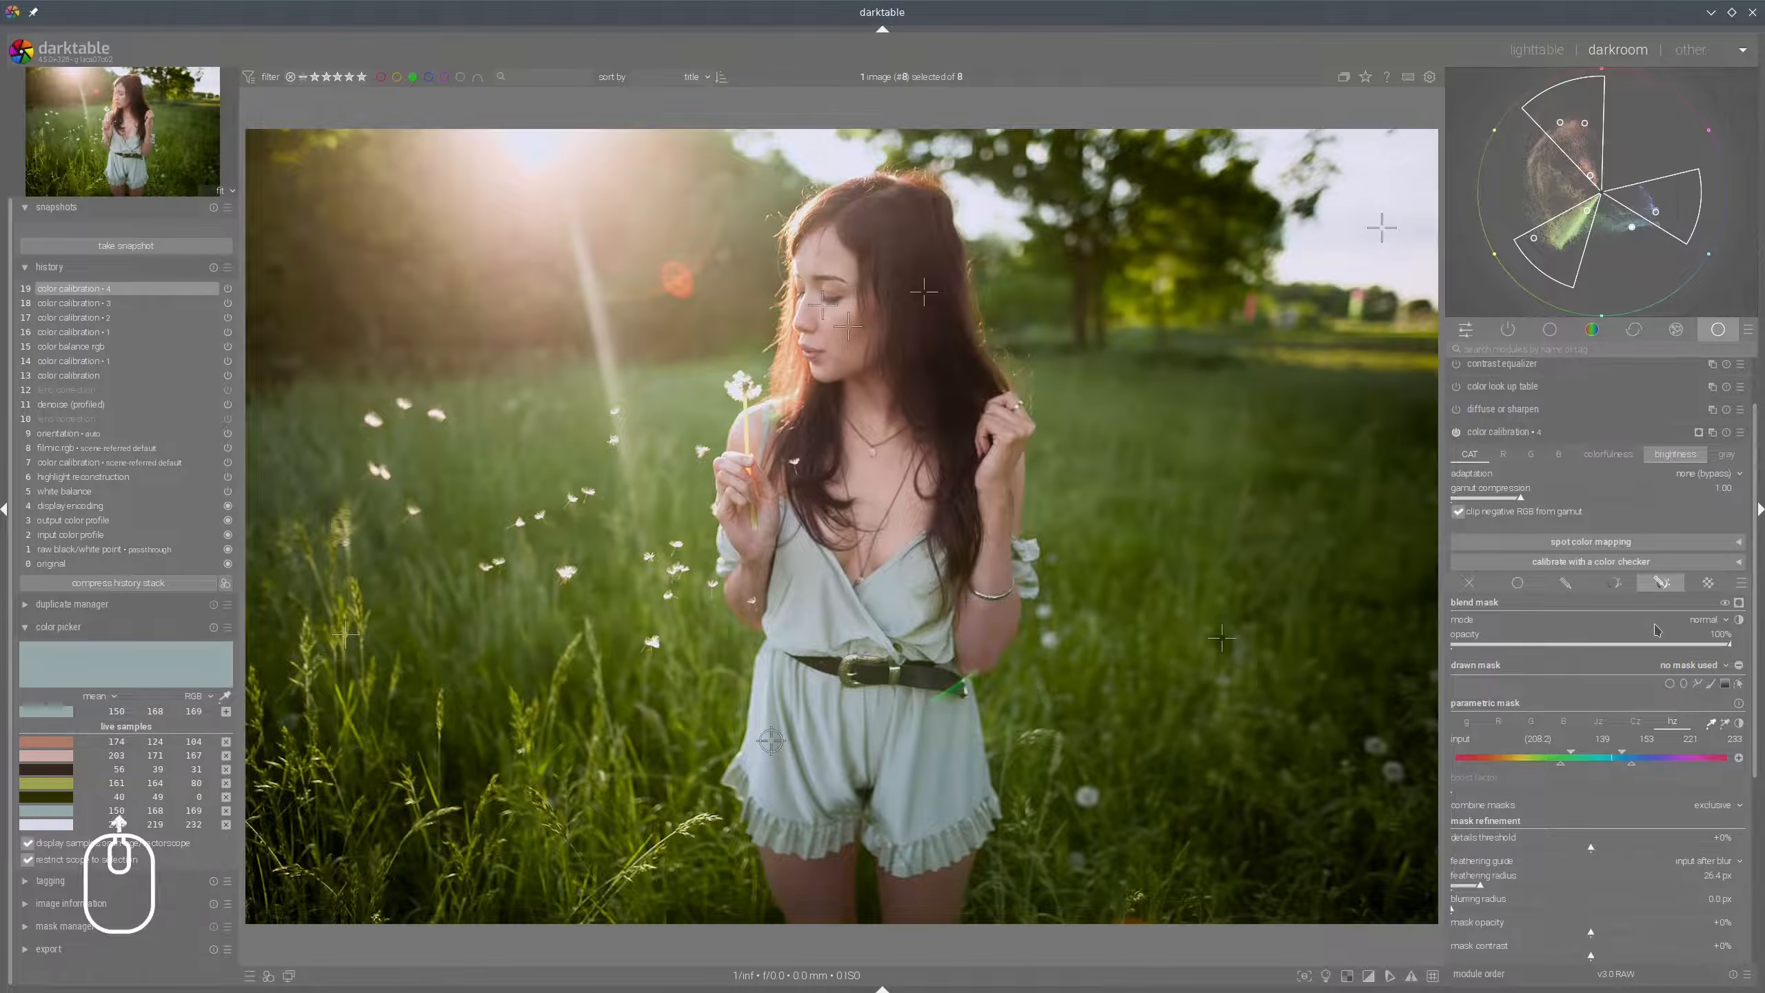
pyautogui.click(1559, 454)
pyautogui.click(1604, 511)
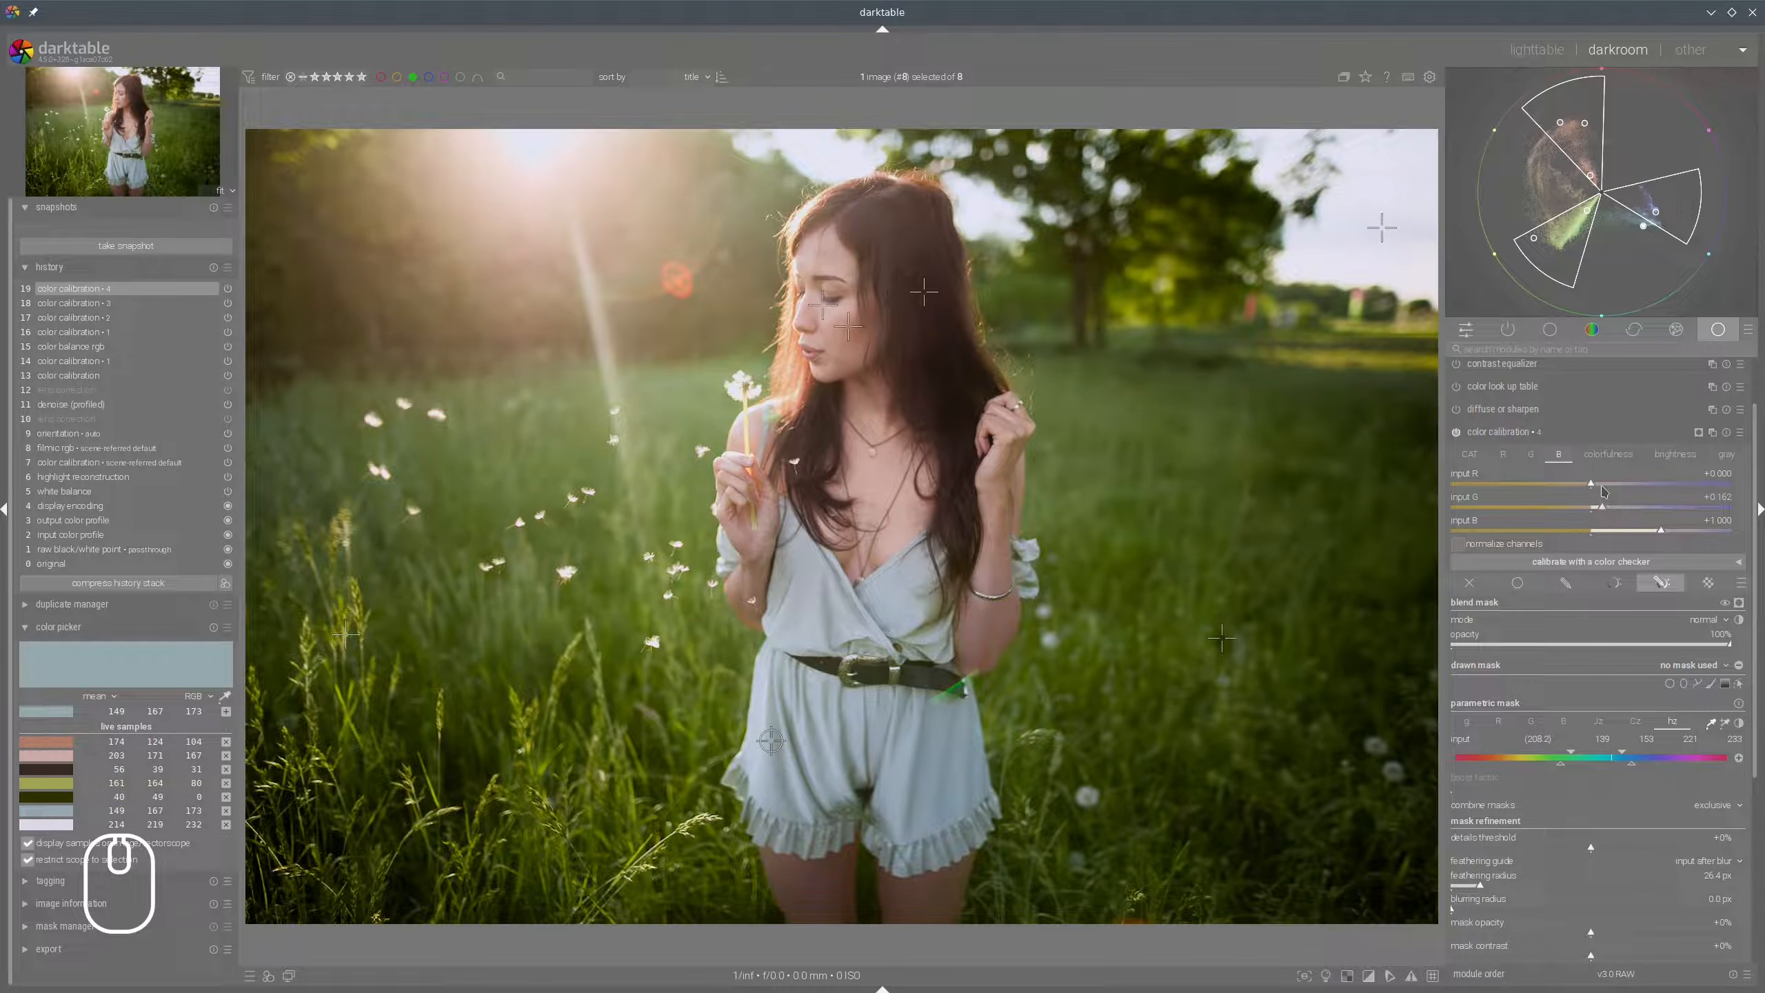
pyautogui.click(1602, 491)
pyautogui.click(1668, 533)
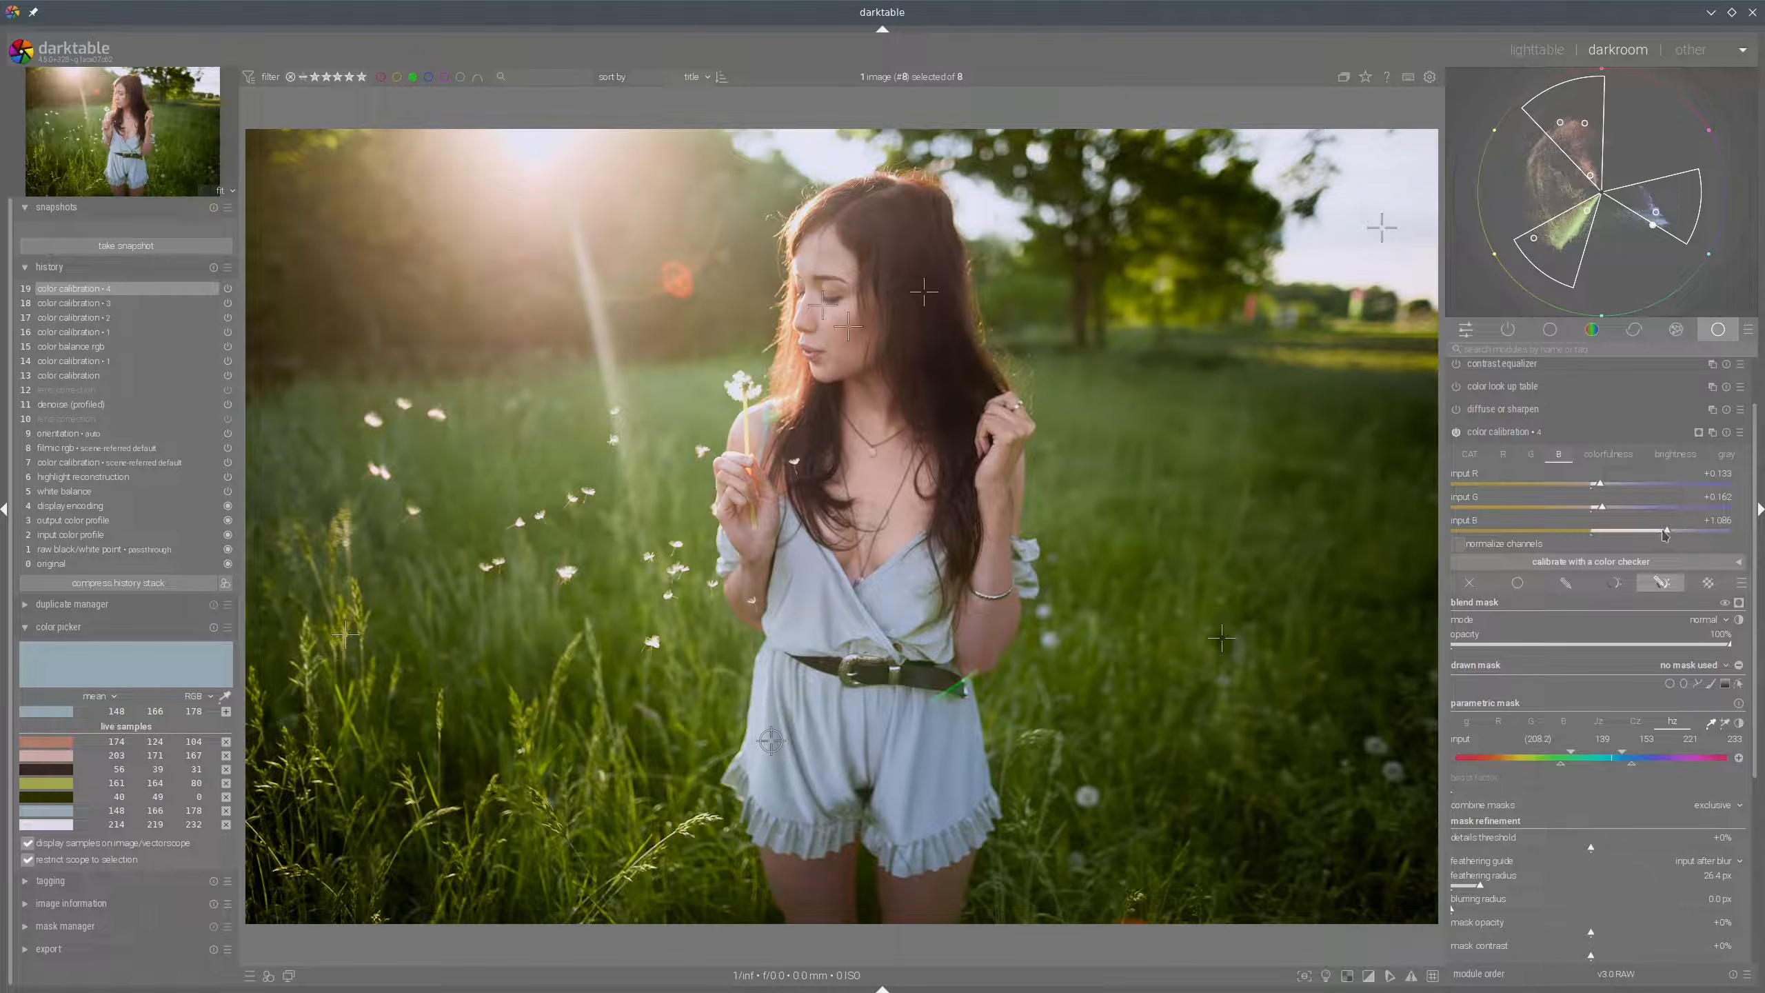
pyautogui.click(1610, 485)
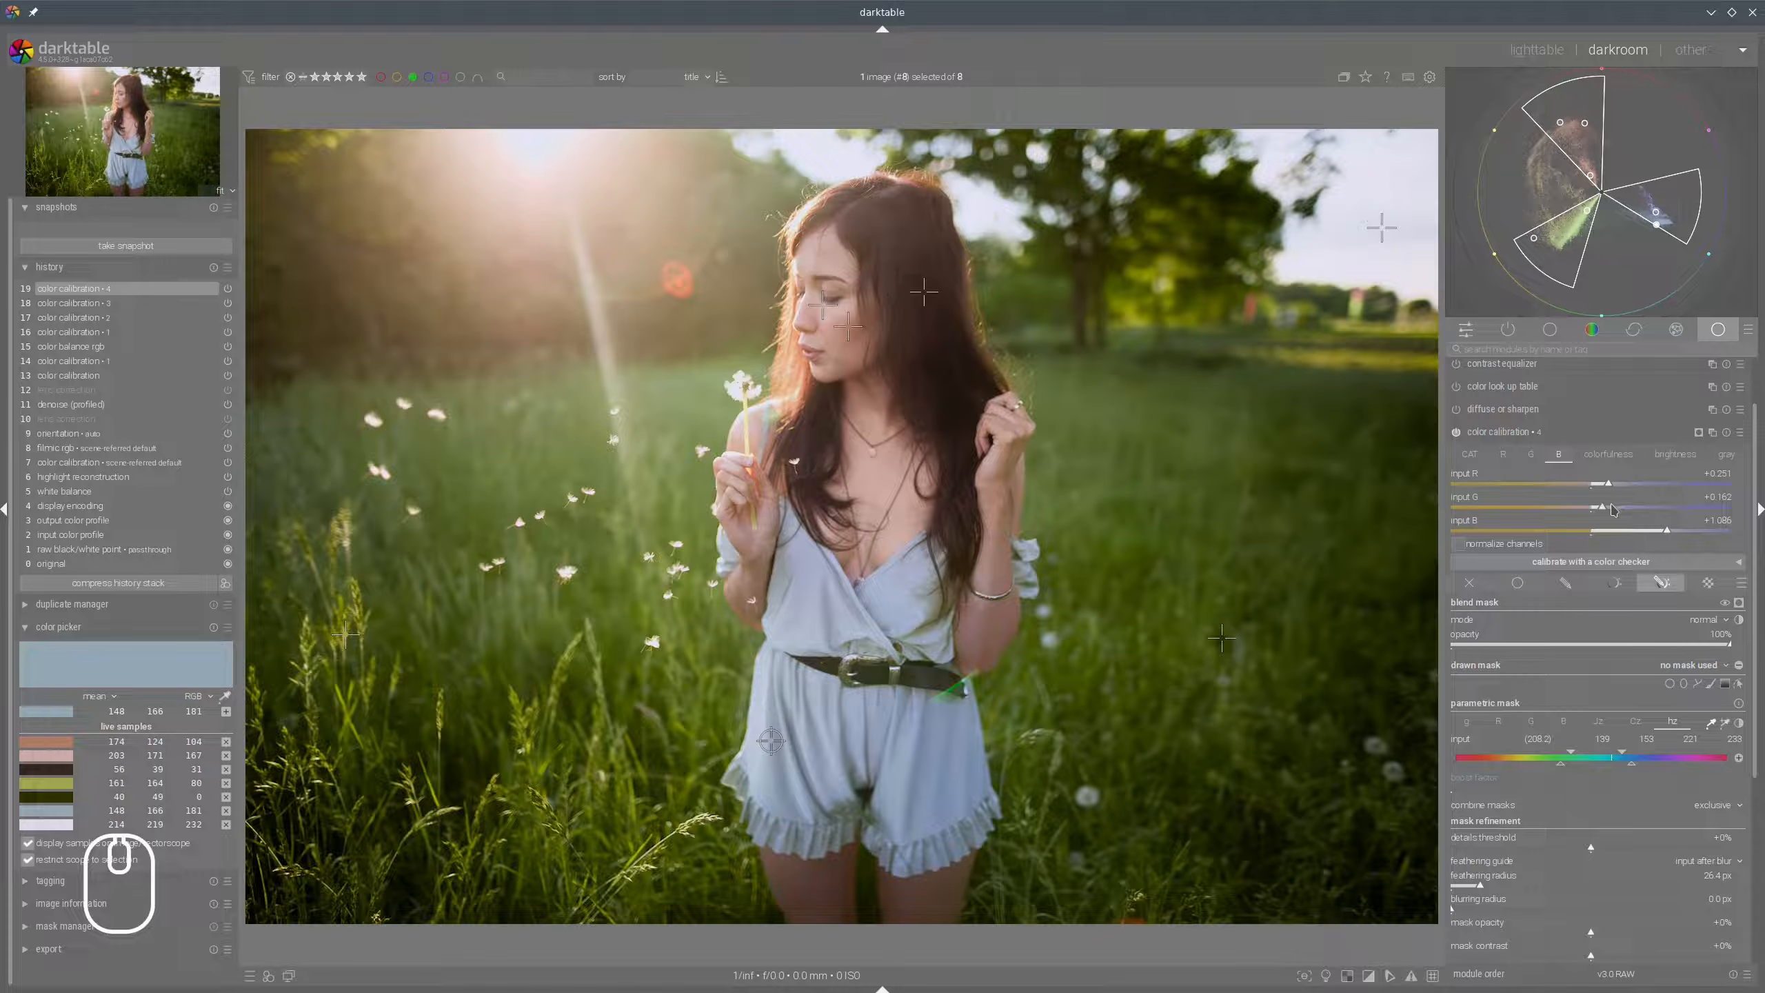
pyautogui.click(1611, 507)
pyautogui.scroll(-1, 1608, 513)
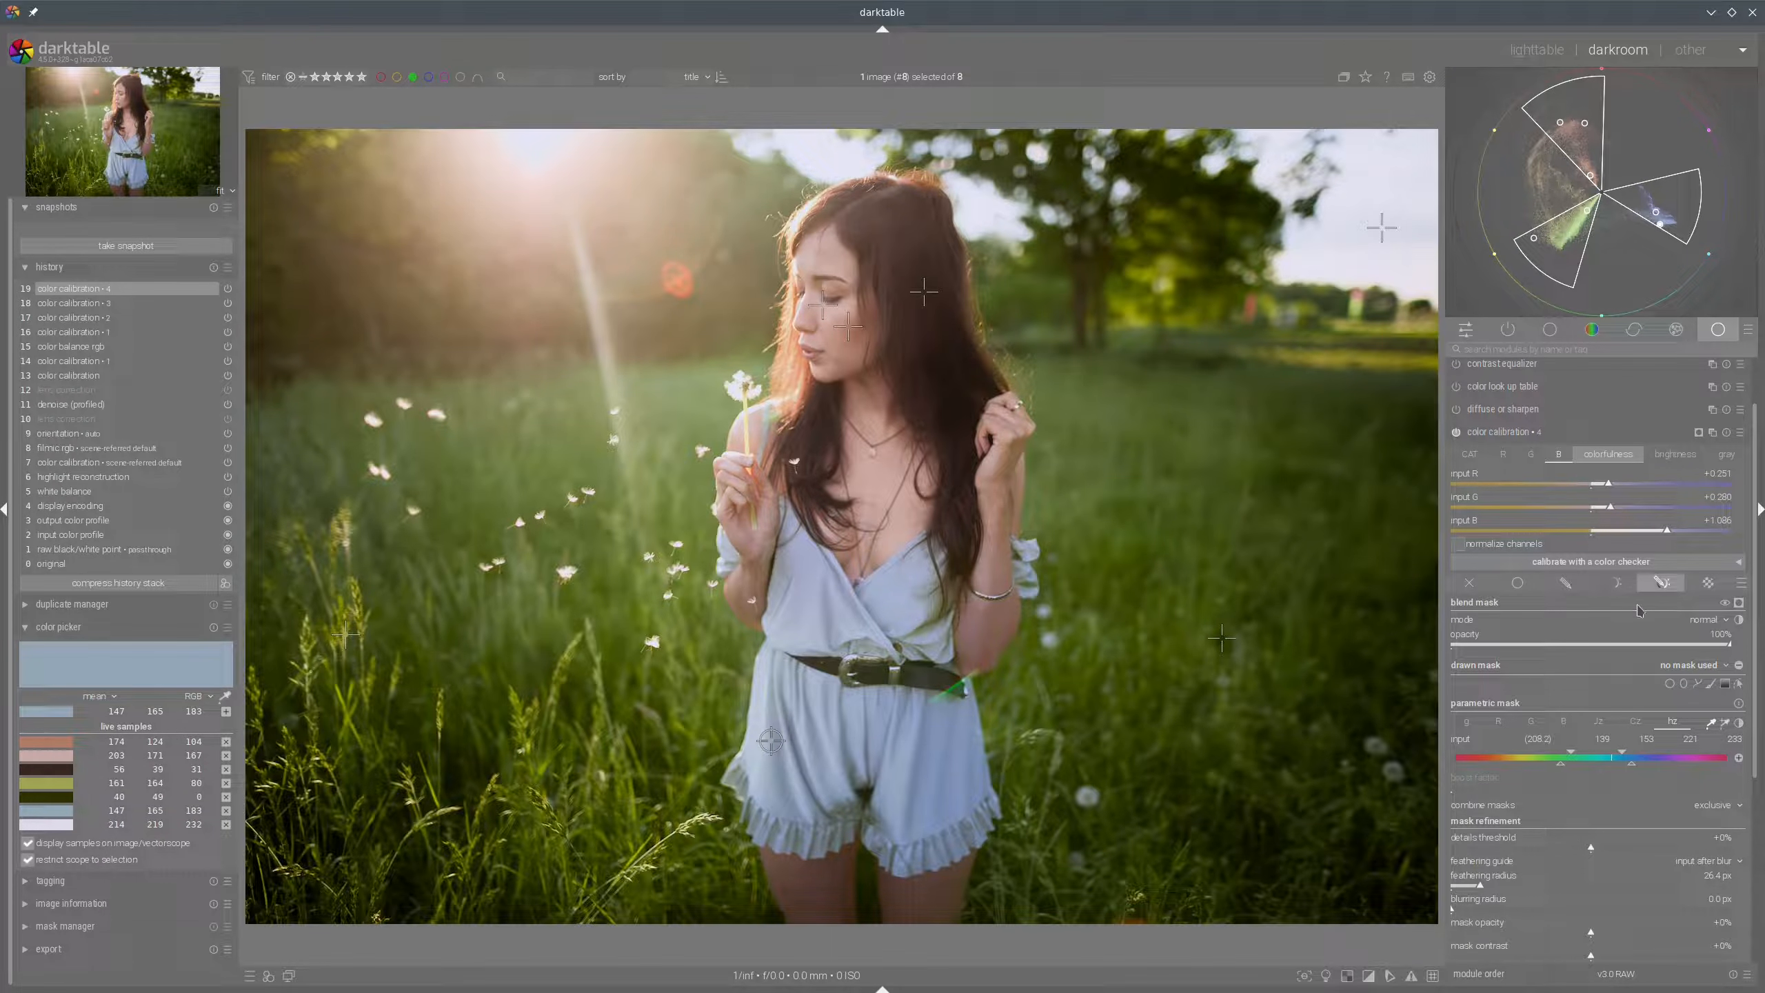
# Set the romper instance's colorfulness to about −0.37 for input B and −0.25 for input G, and collapse the instance.
pyautogui.doubleClick(1611, 457)
pyautogui.click(1540, 530)
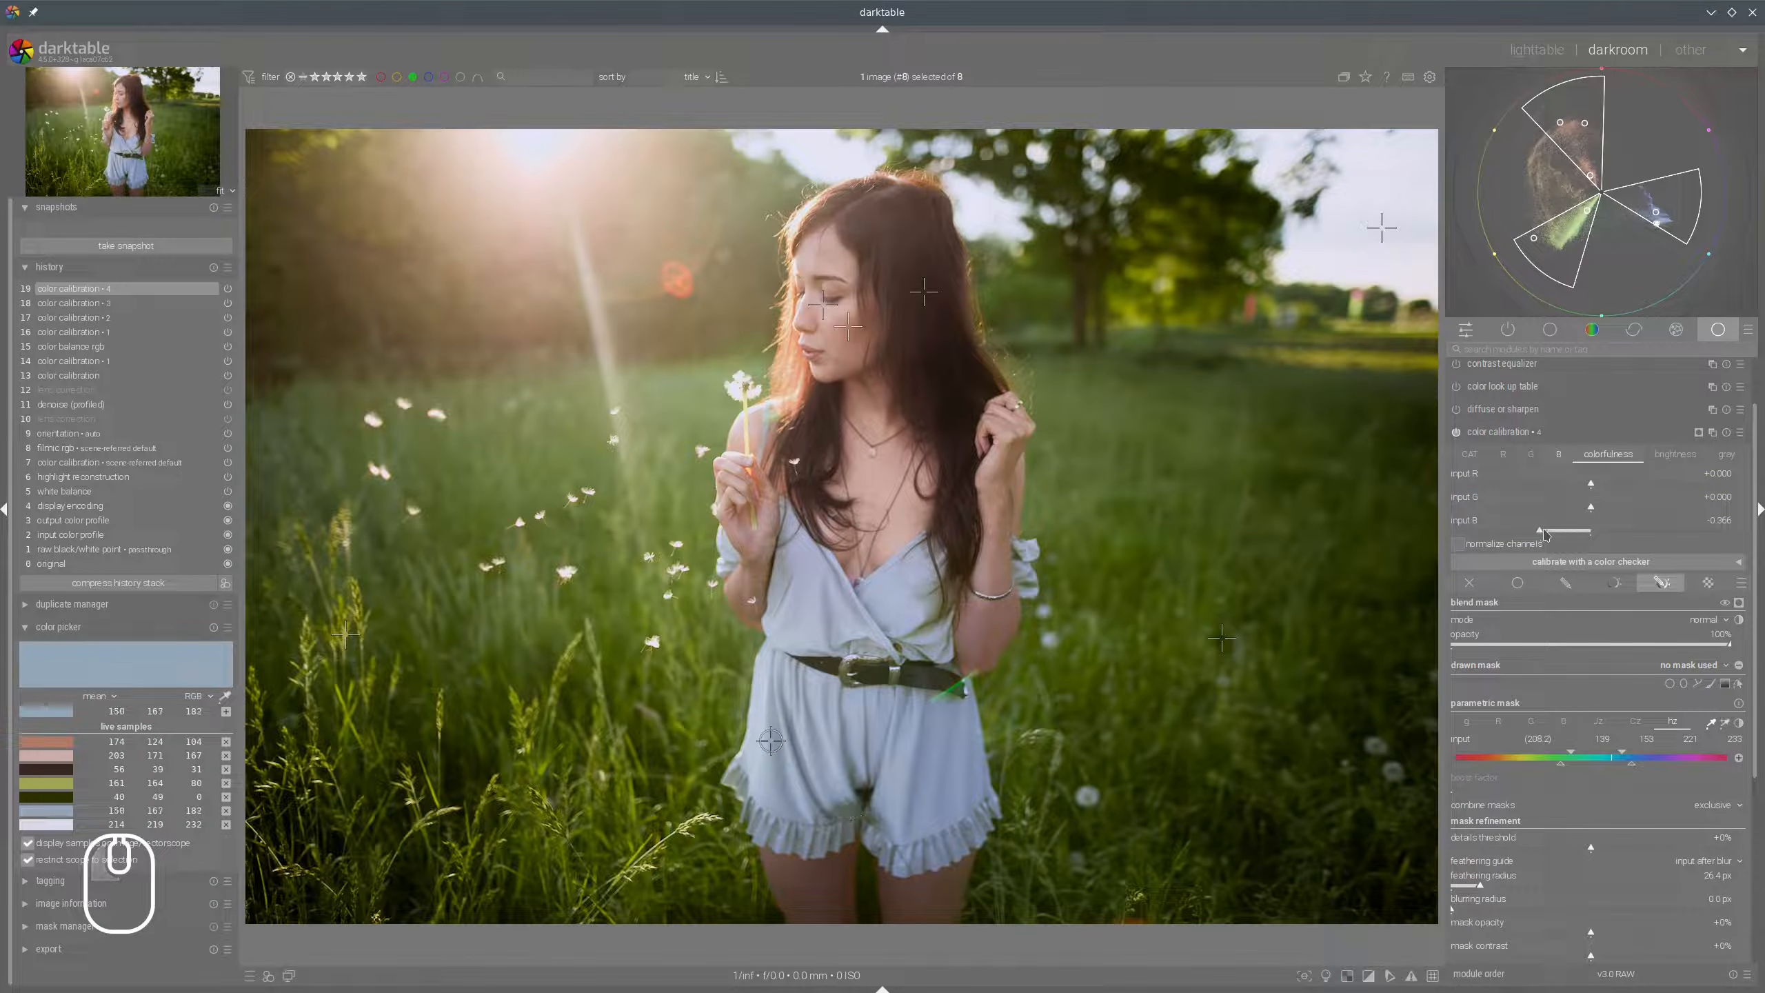
pyautogui.click(1563, 508)
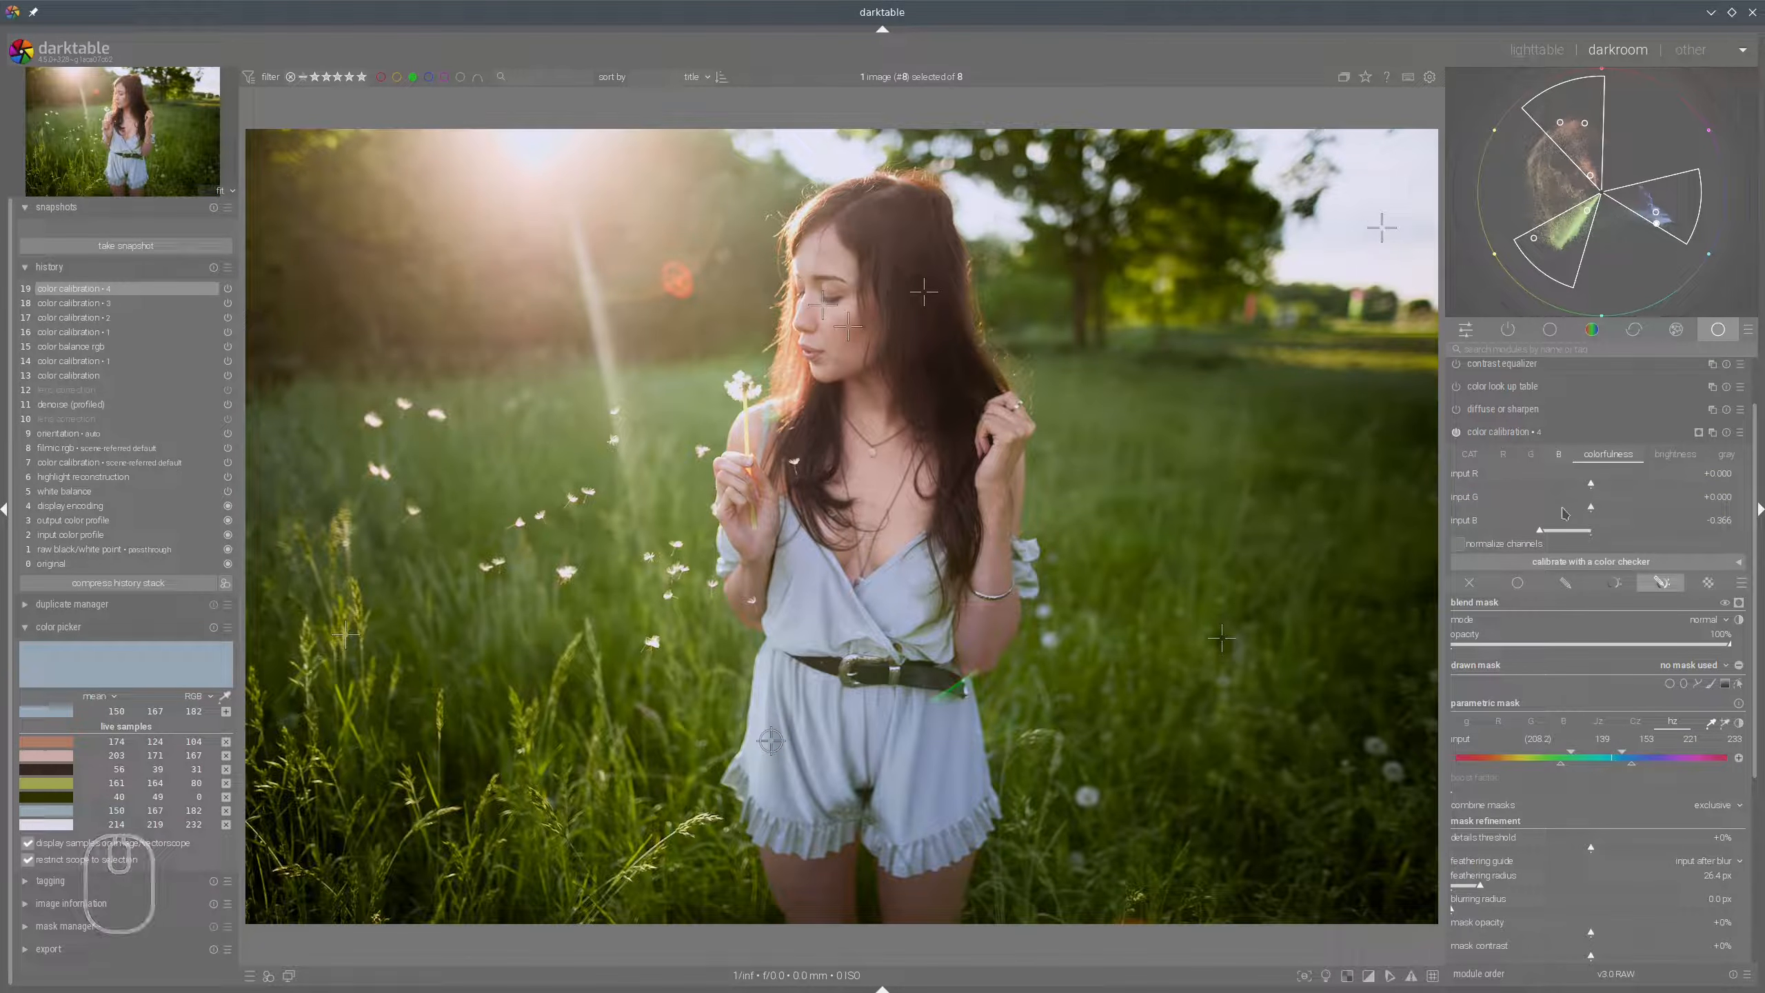
pyautogui.click(1557, 508)
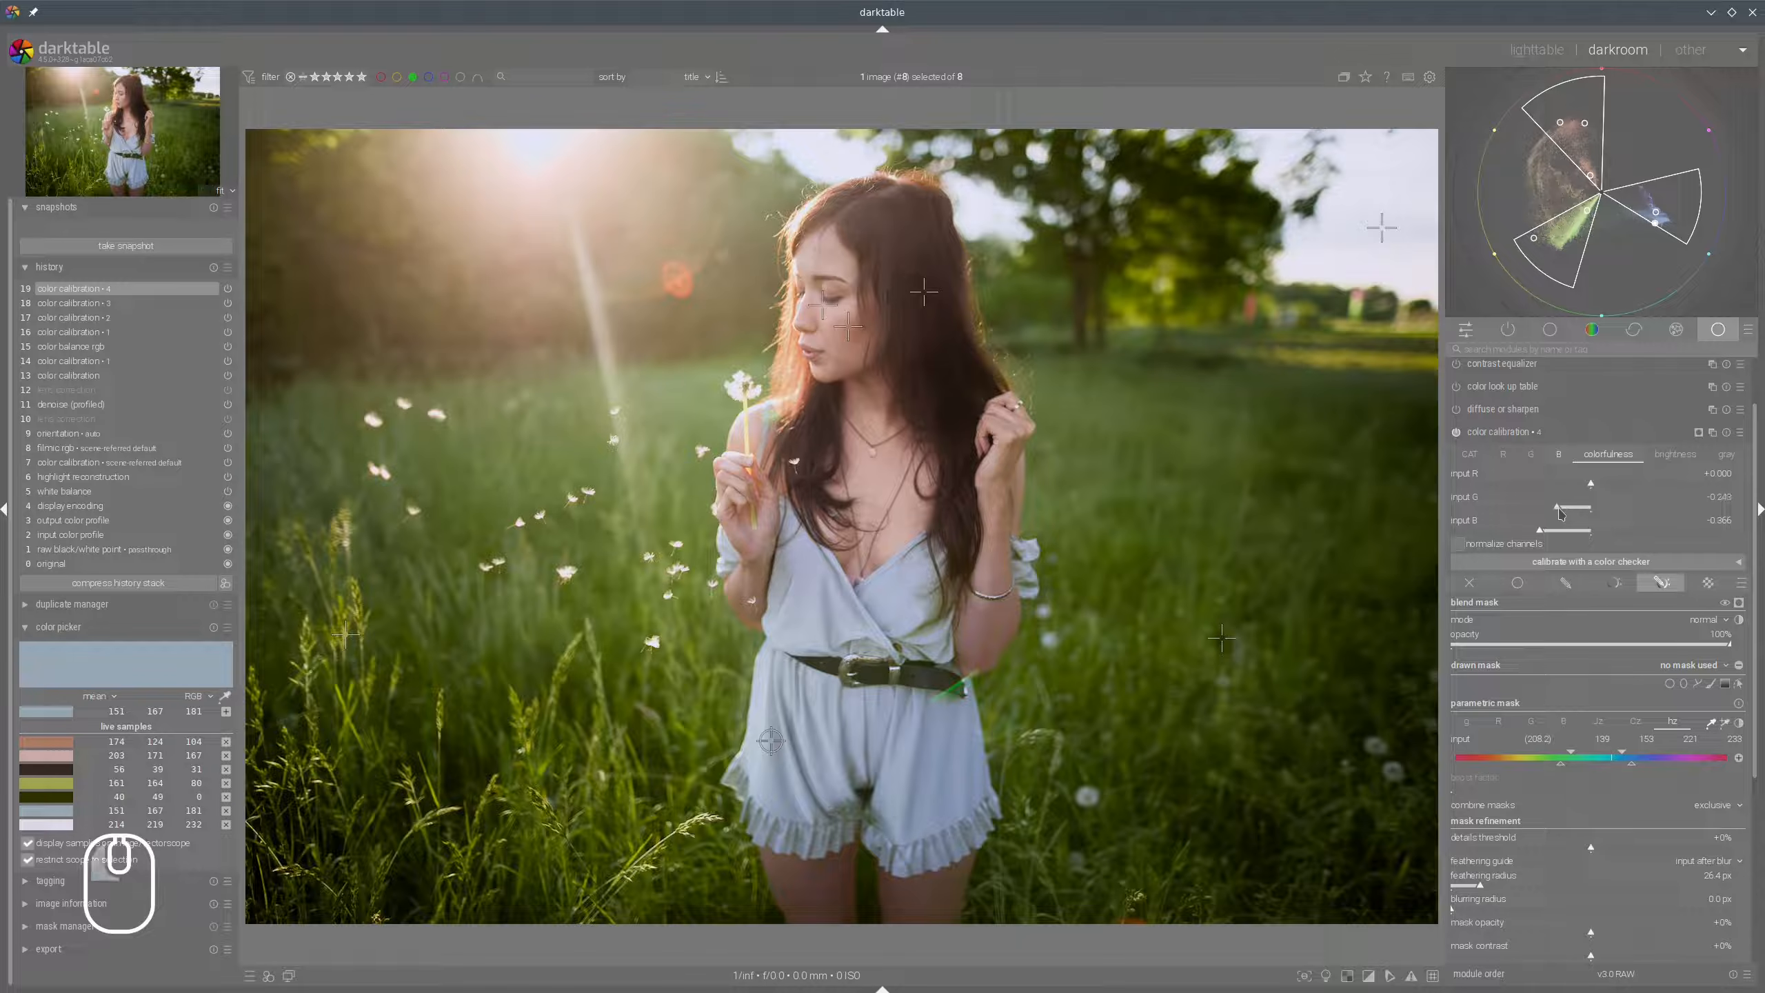
pyautogui.click(1571, 432)
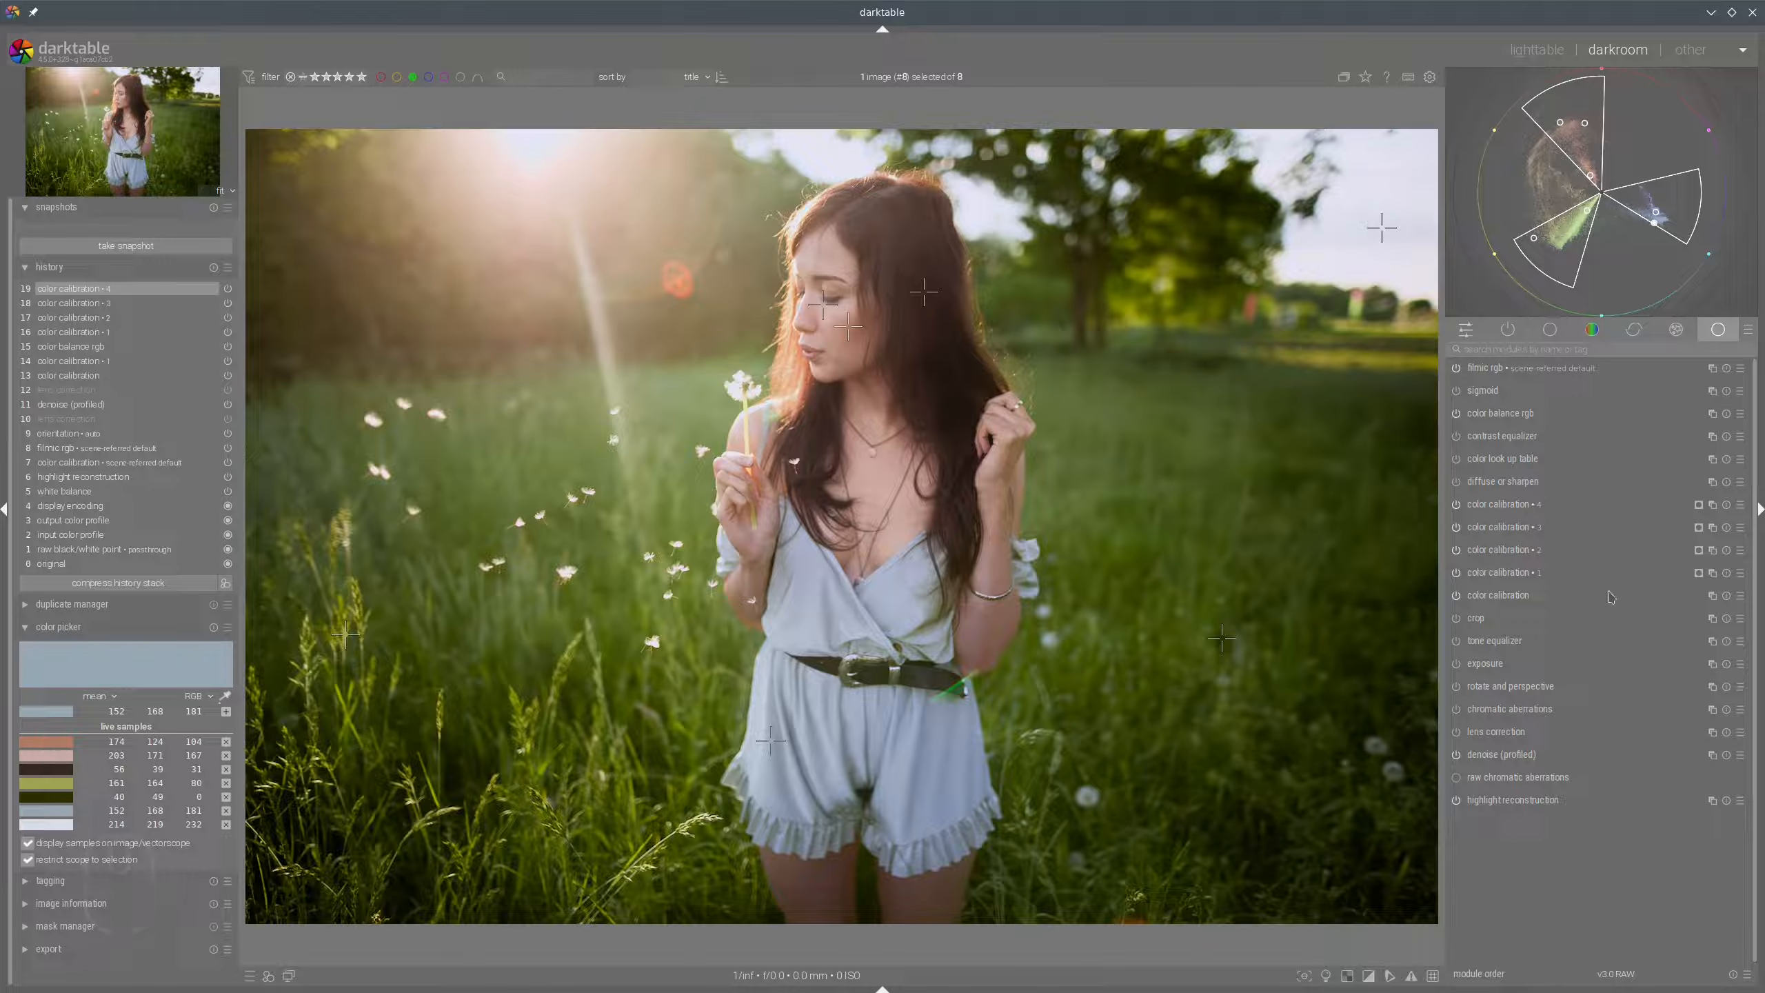
pyautogui.moveTo(1607, 288)
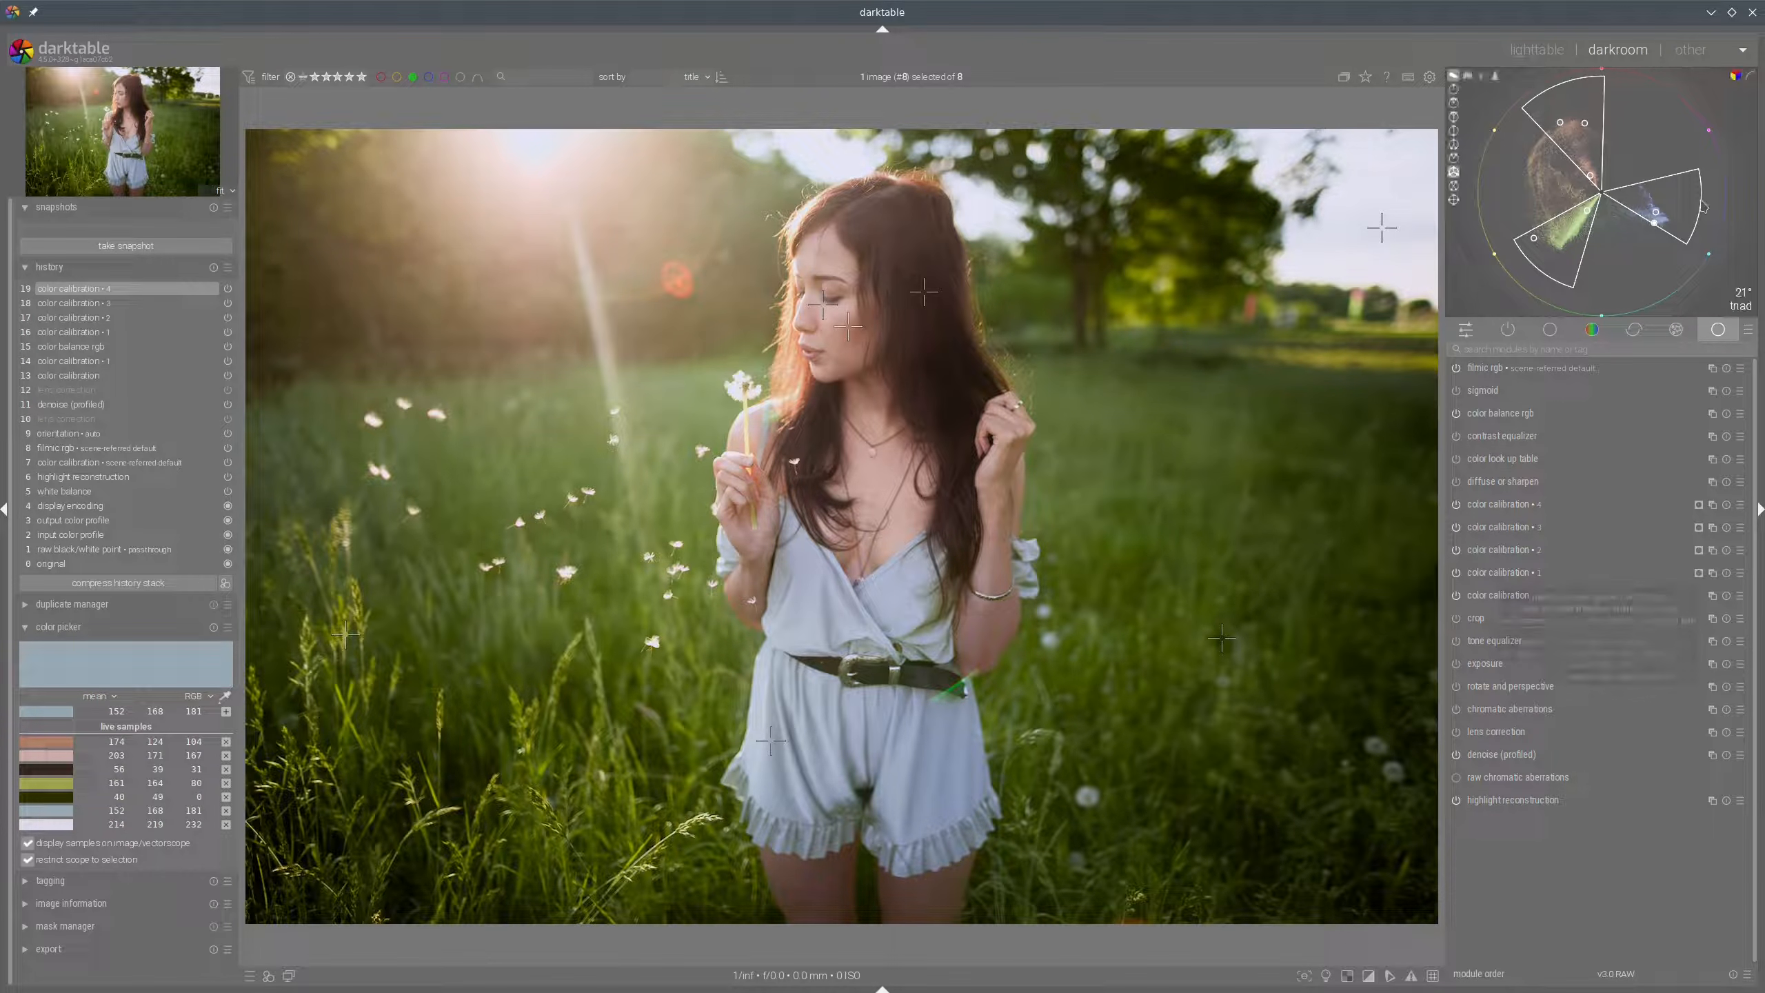
pyautogui.moveTo(1622, 202)
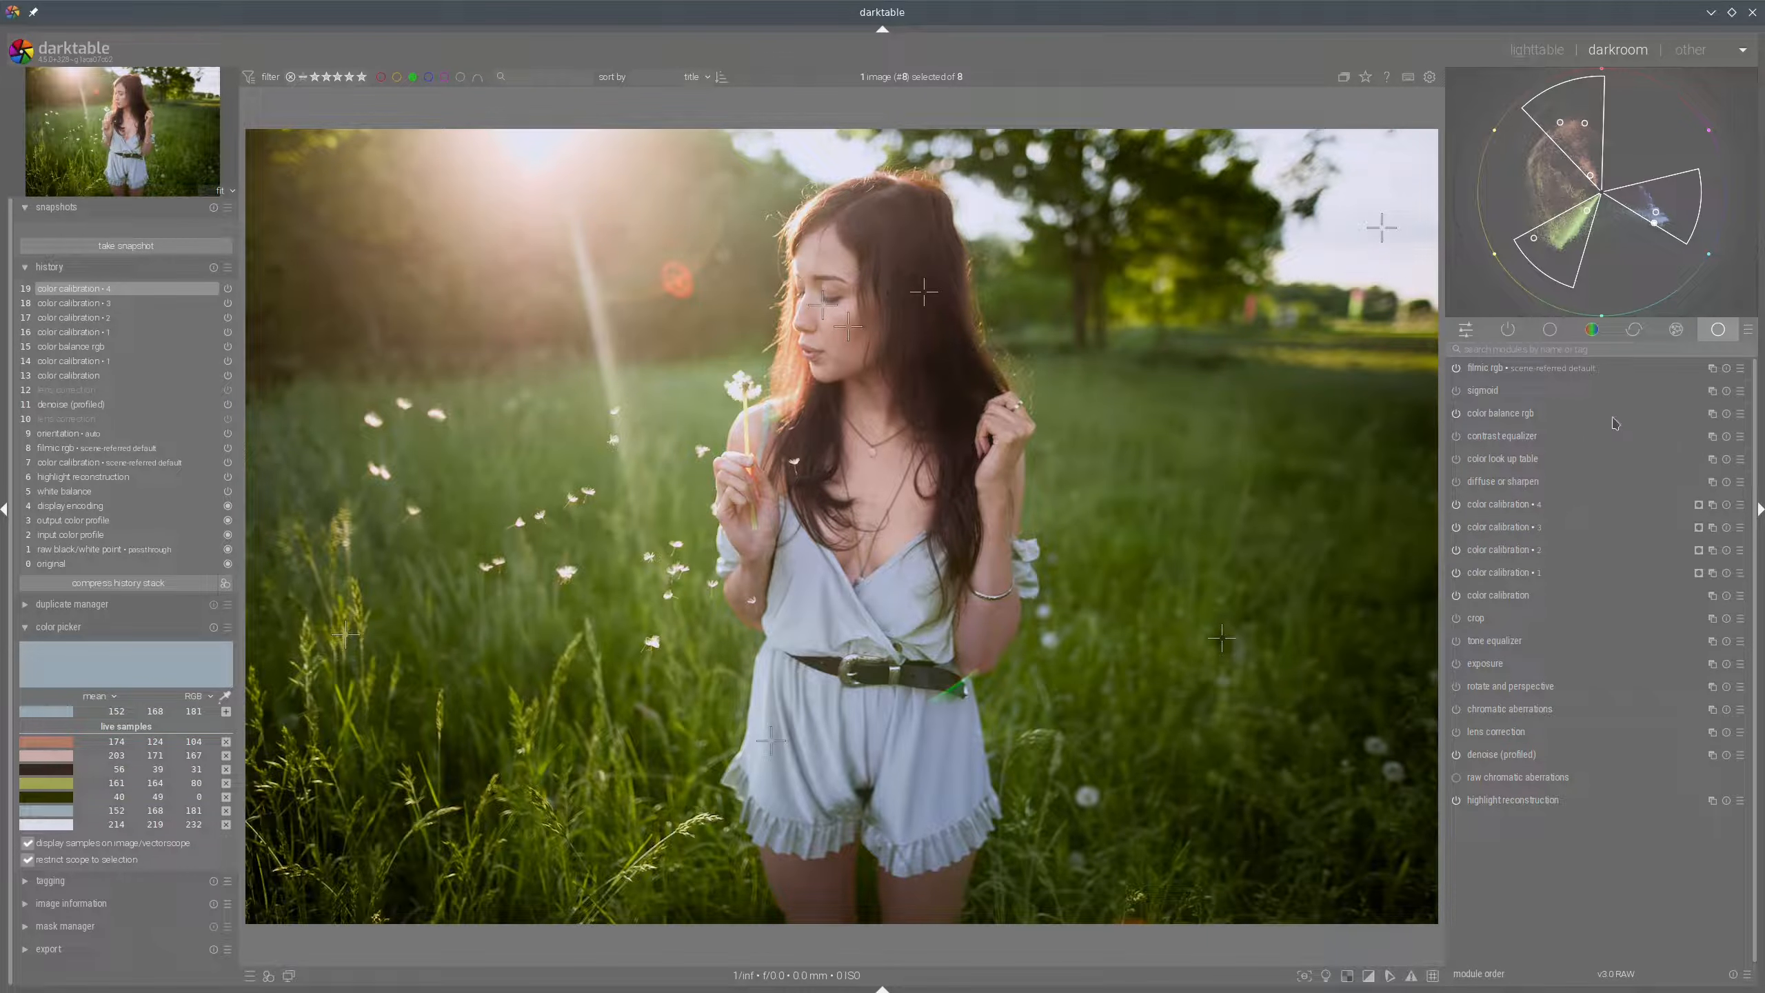
# Add a new color balance rgb instance and set its hue shift to about +10°.
pyautogui.rightClick(1712, 415)
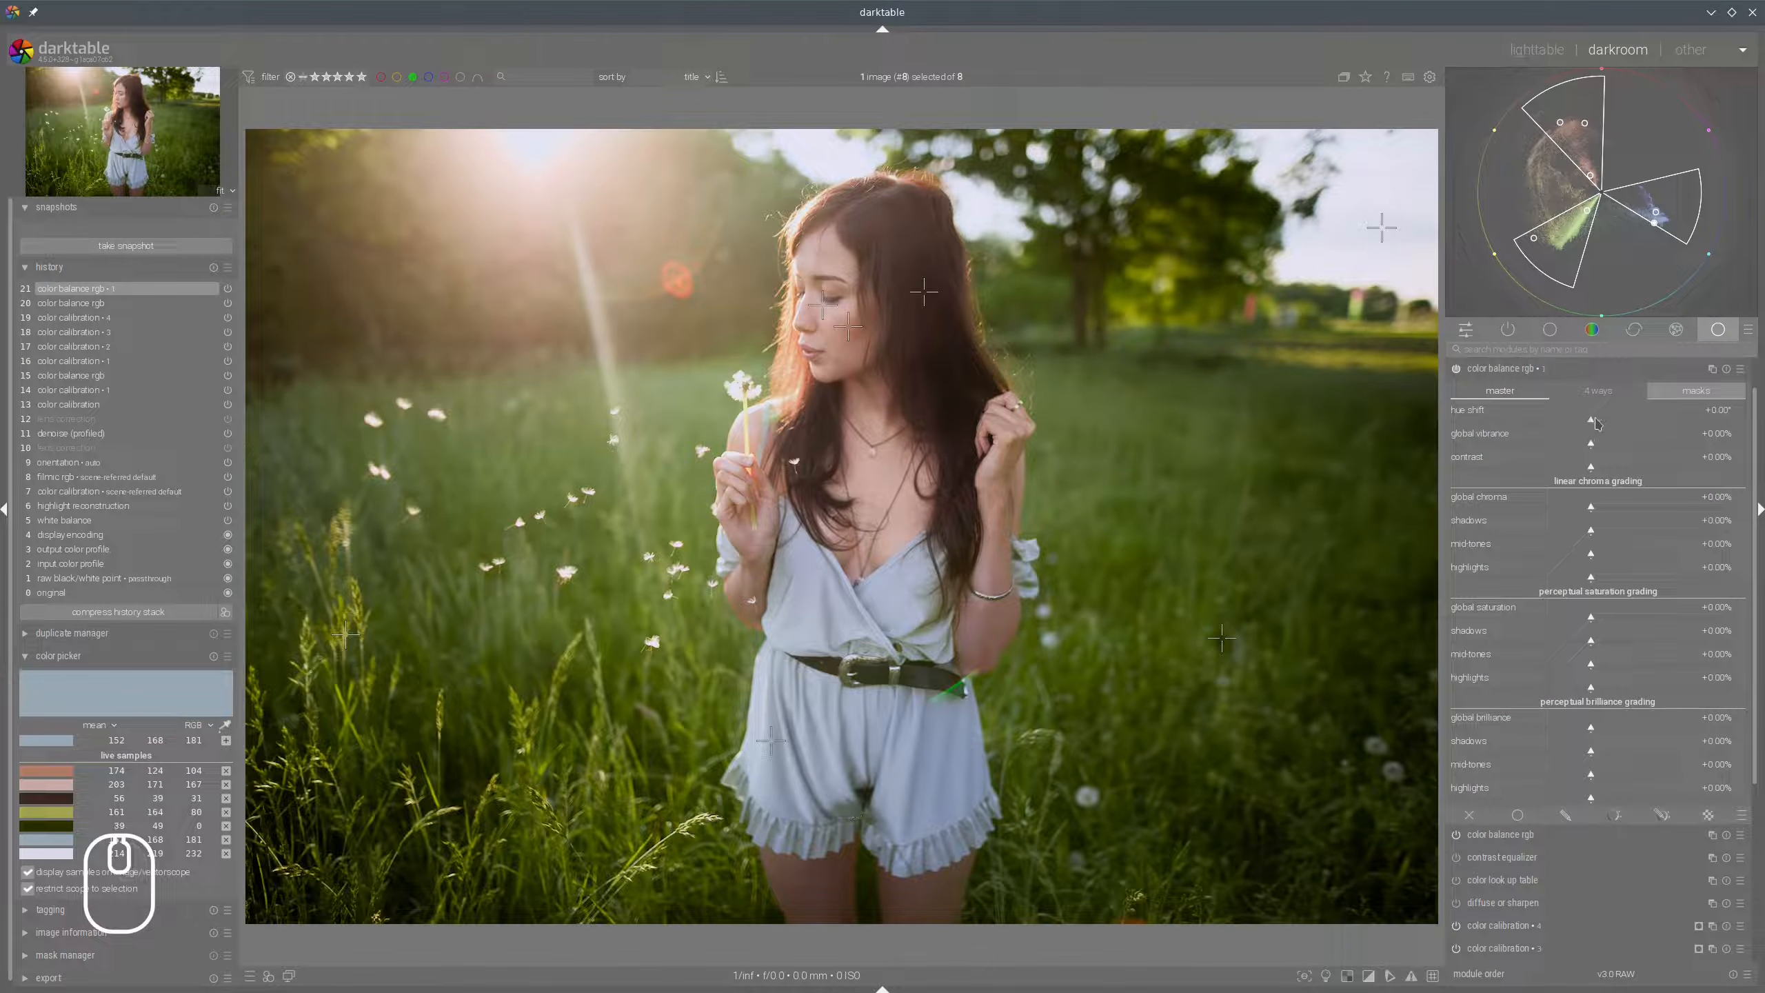
pyautogui.scroll(5, 1601, 422)
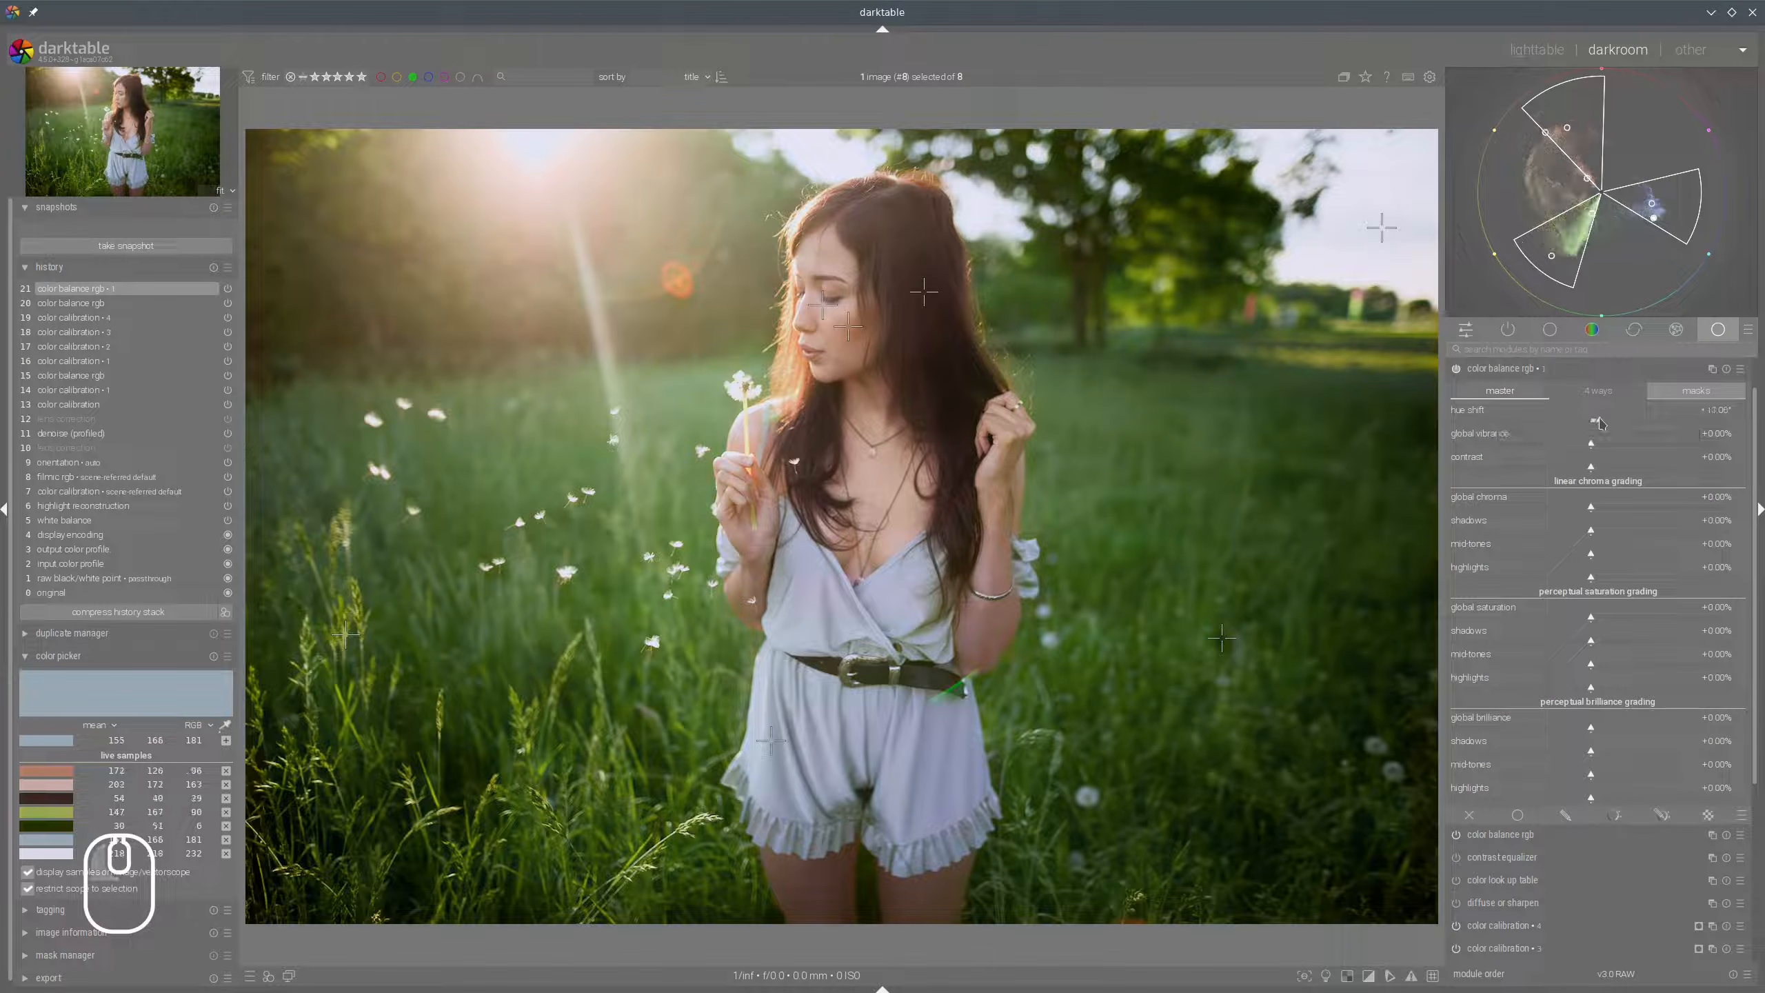
pyautogui.scroll(-1, 1598, 422)
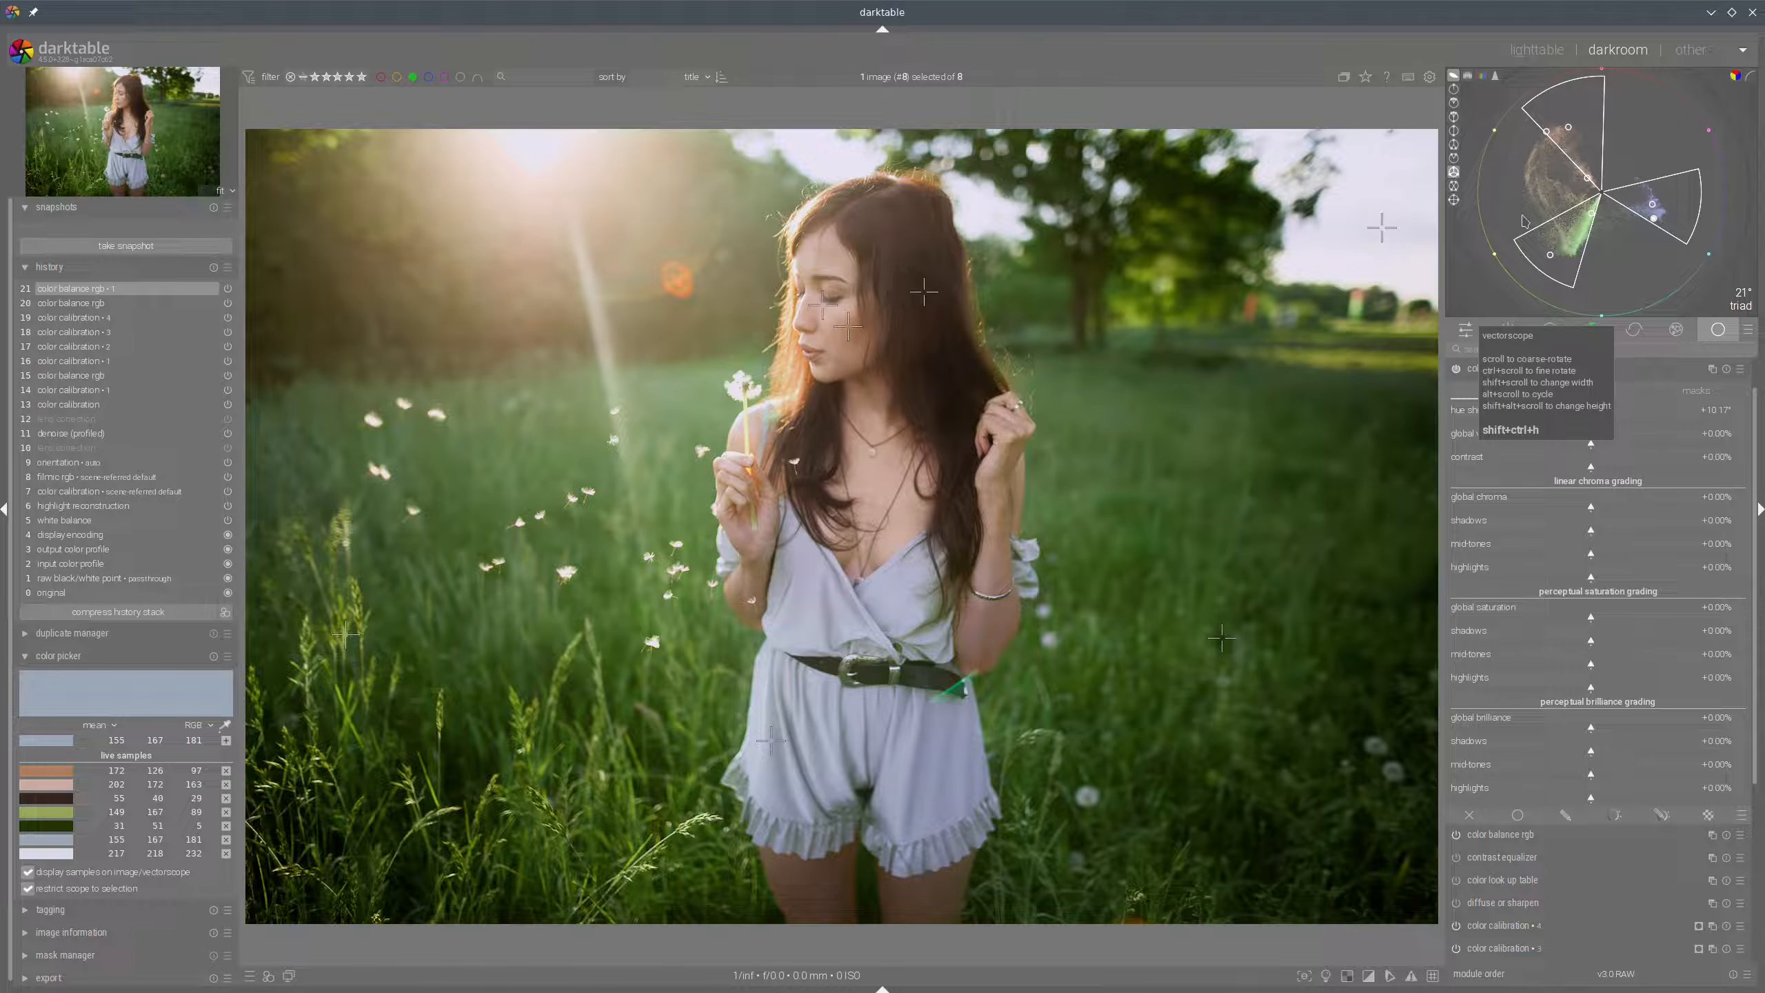
# Rotate the vectorscope's triad guide to 24°, set the new color balance instance's hue shift to about +6.6°, and collapse the module.
pyautogui.scroll(3, 1526, 203)
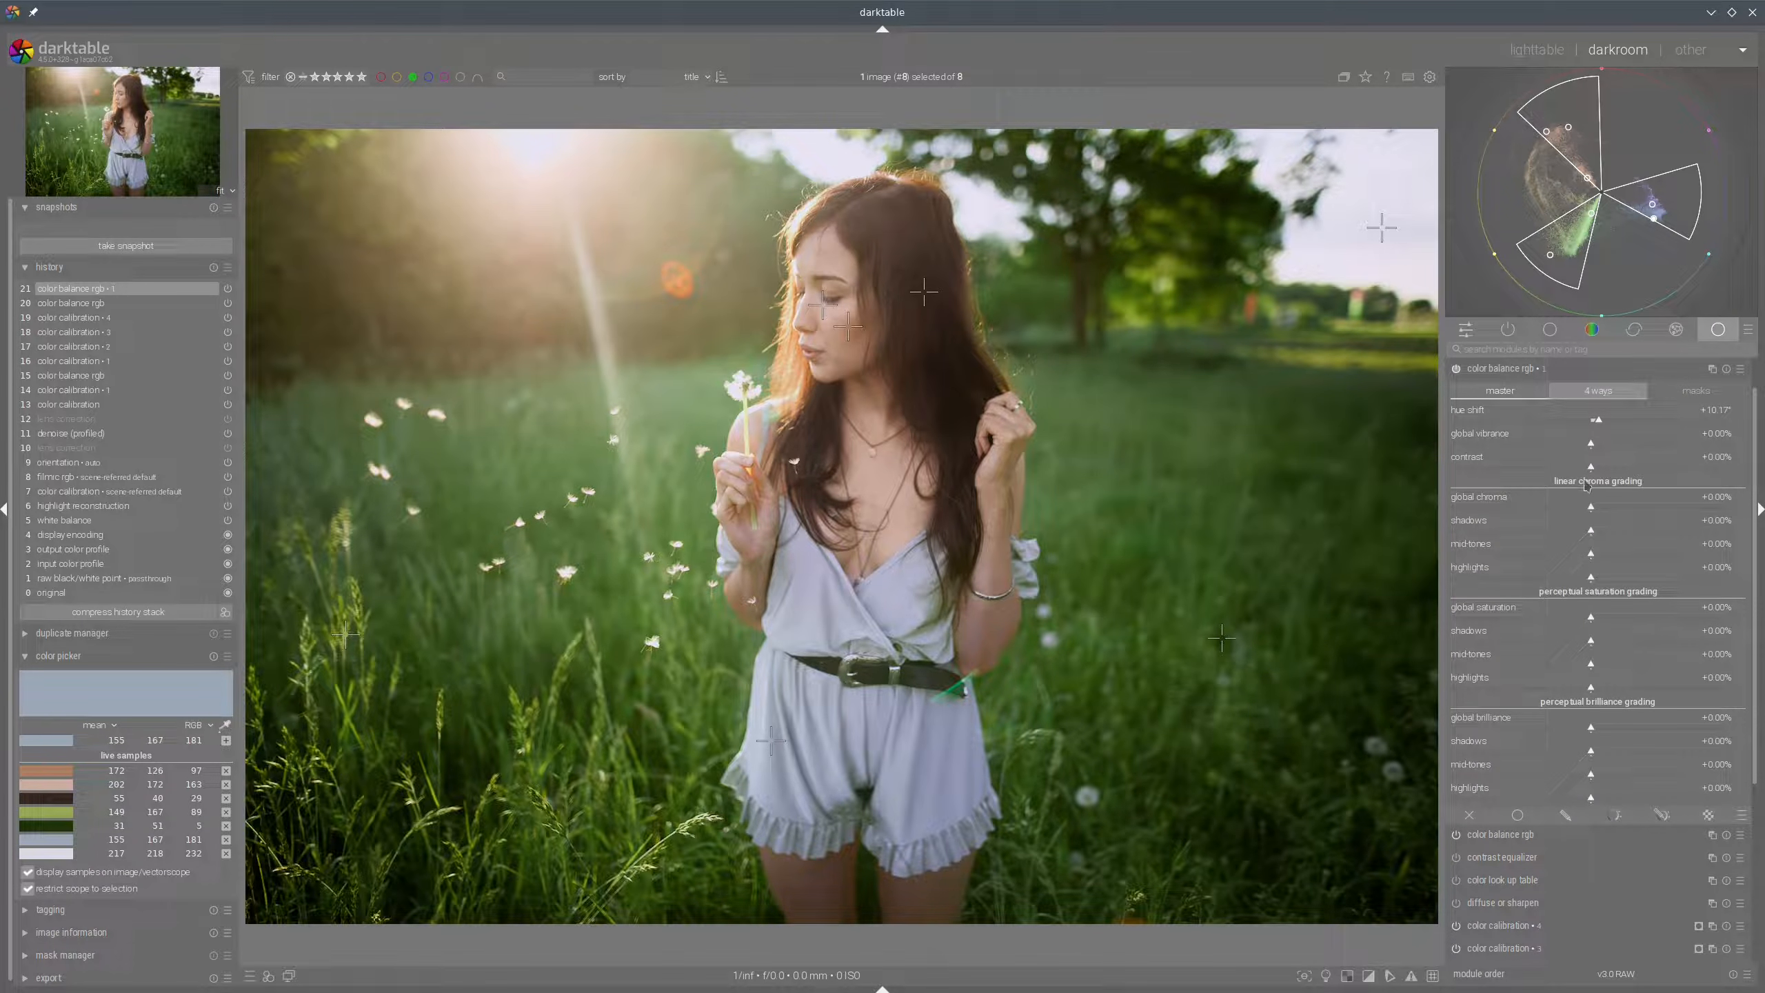
pyautogui.keyDown('ctrl'); pyautogui.scroll(-2, 1564, 266); pyautogui.keyUp('ctrl')
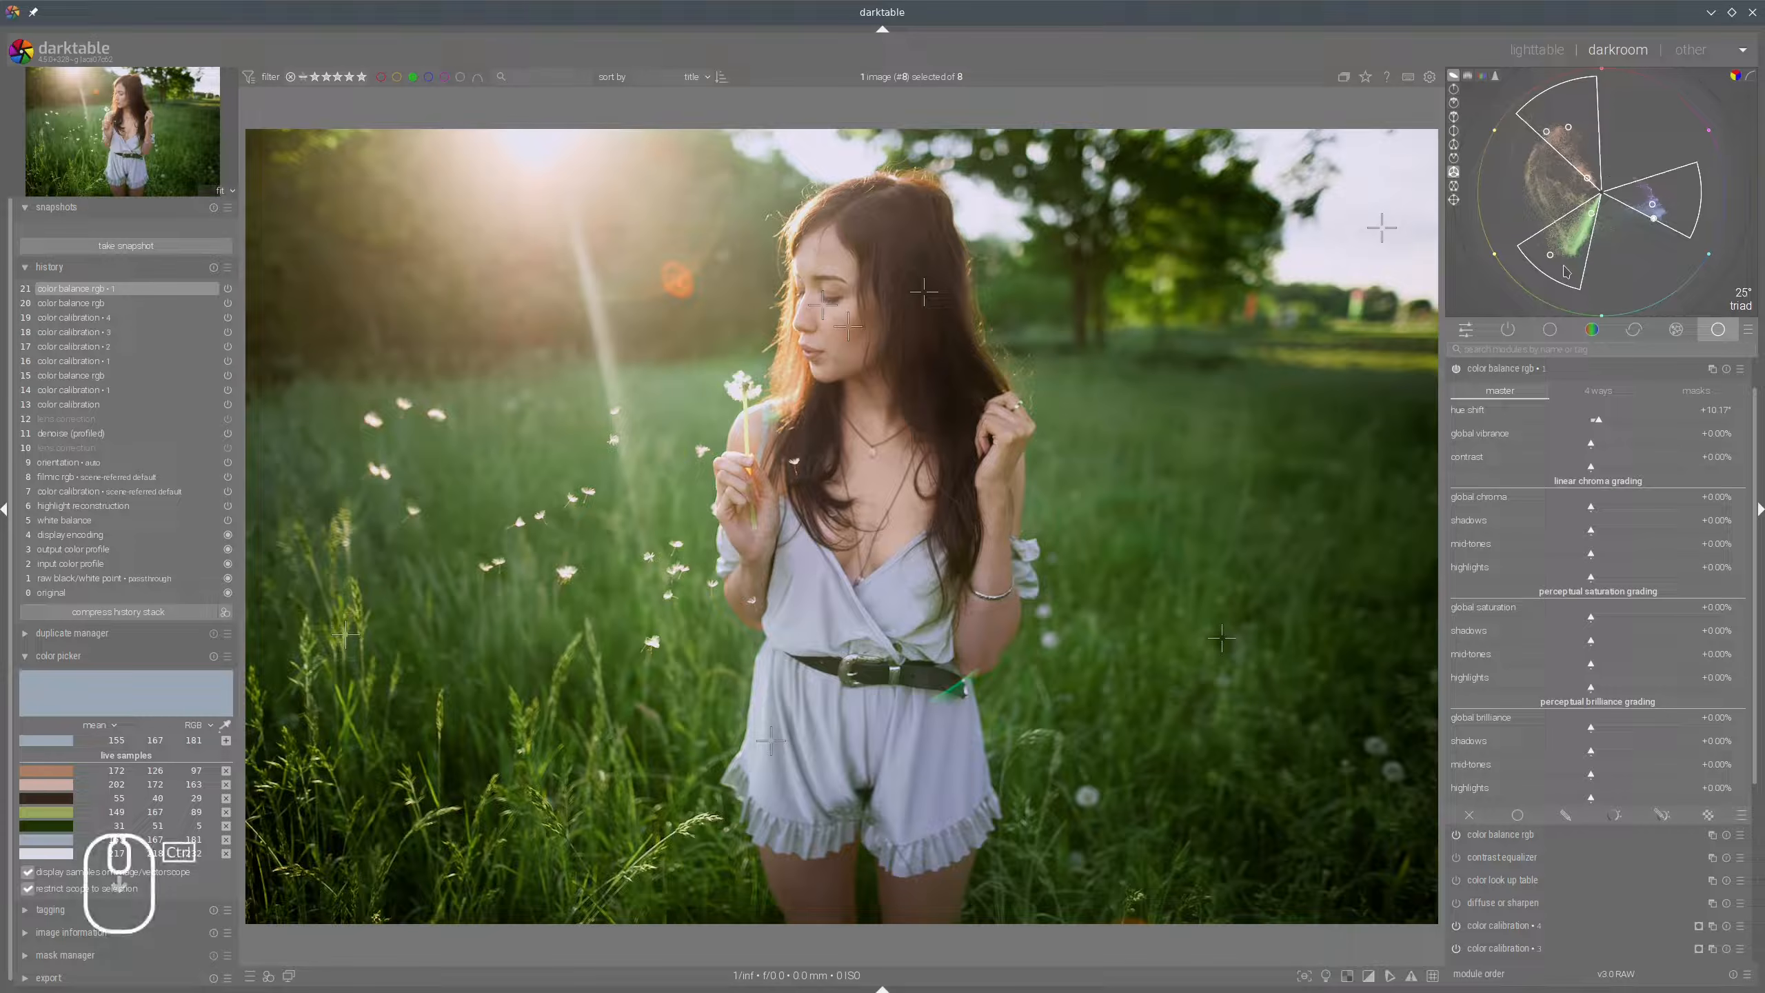
pyautogui.keyDown('ctrl'); pyautogui.scroll(2, 1564, 267); pyautogui.keyUp('ctrl')
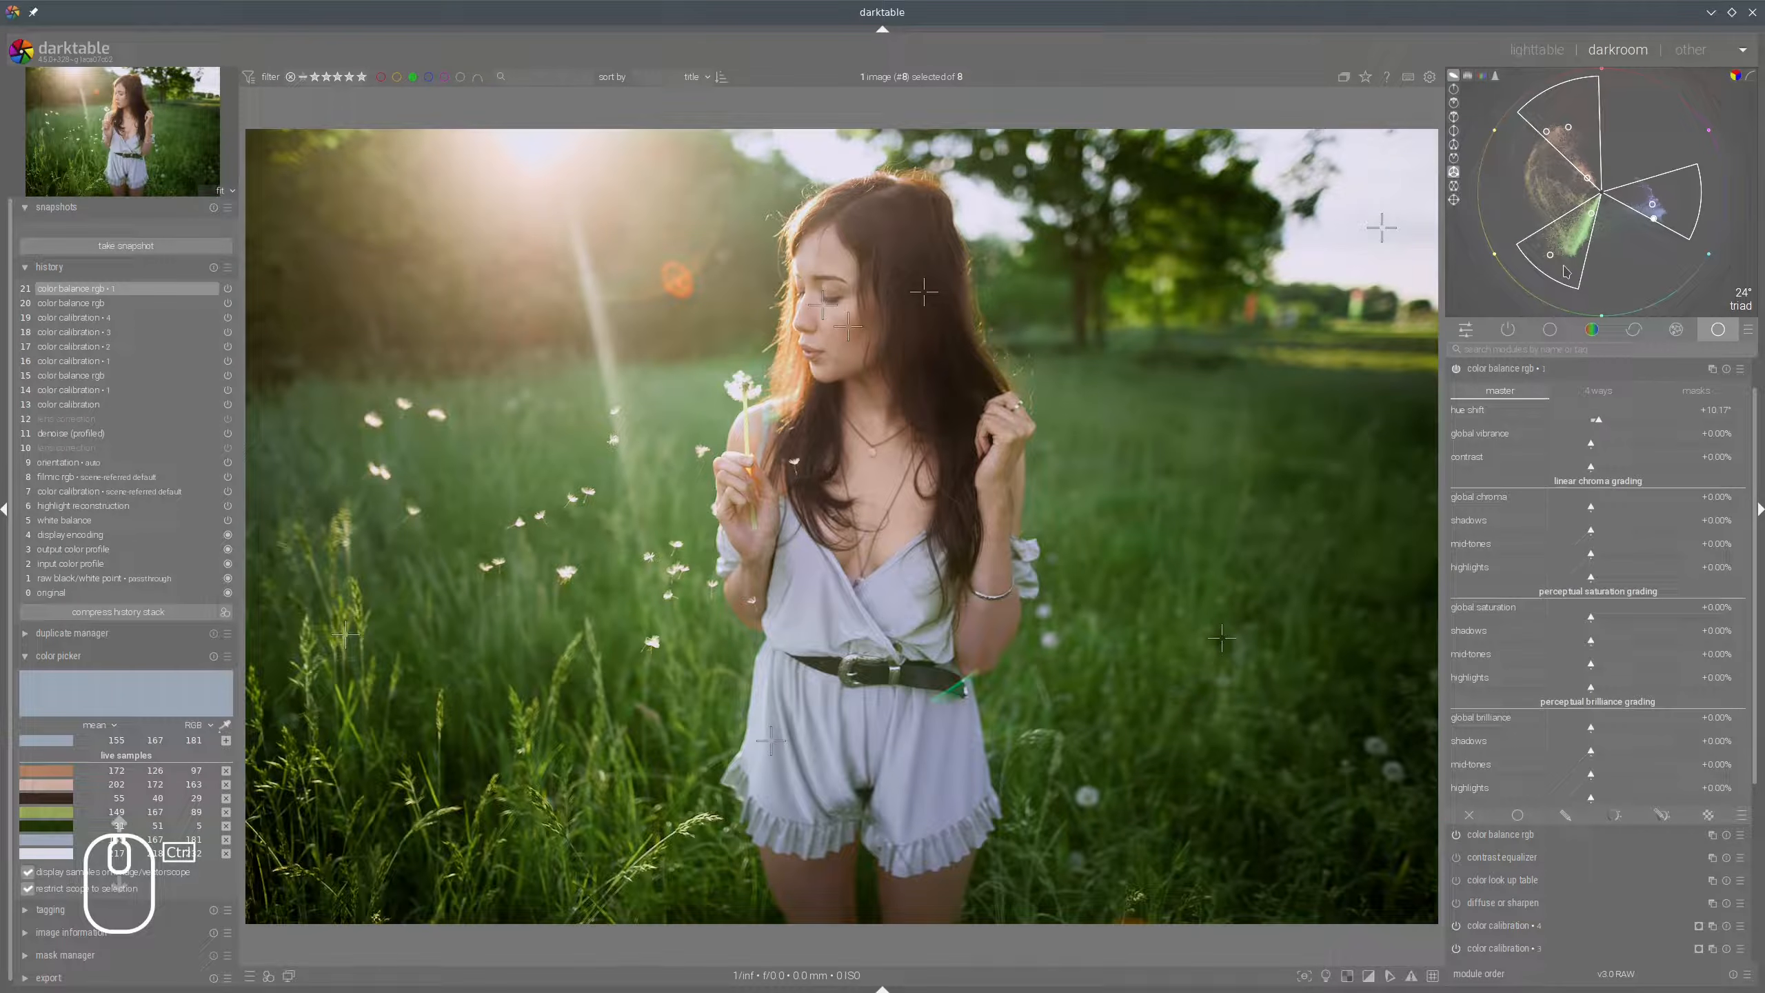
pyautogui.click(1599, 419)
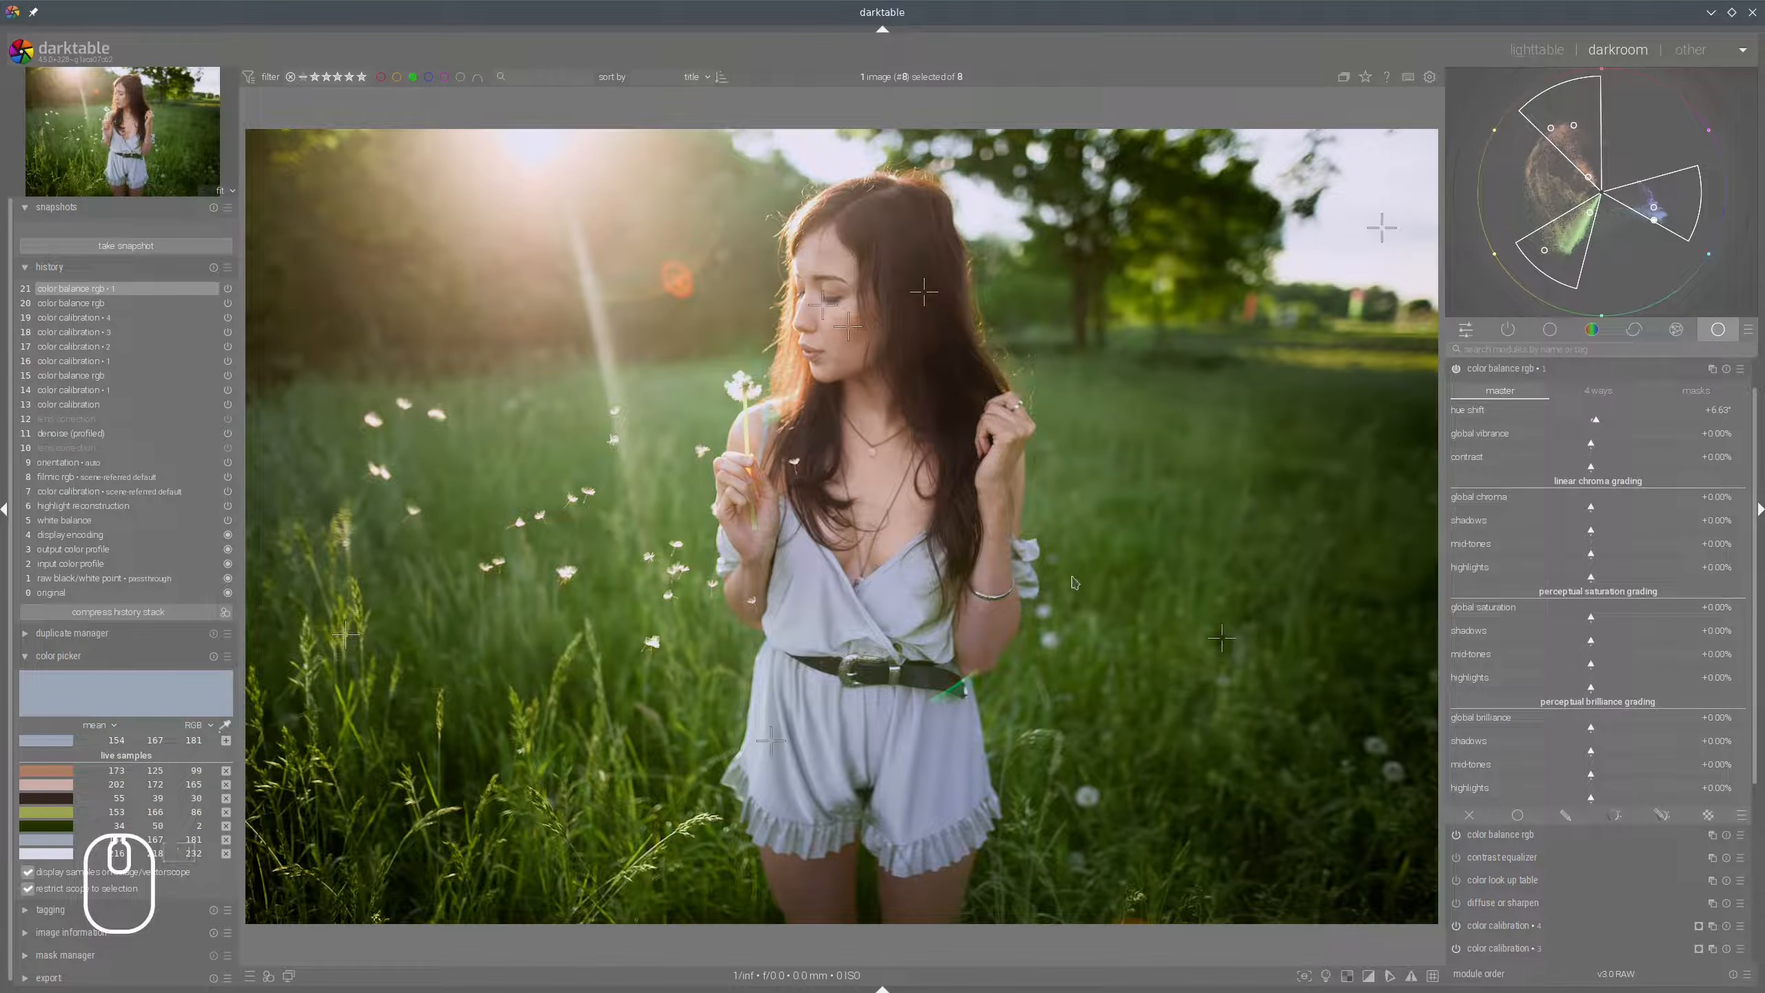
pyautogui.click(1524, 370)
# Check the meadow portrait in color assessment mode, return to the normal view, and inspect the bright sun area at its upper edge.
pyautogui.click(1326, 976)
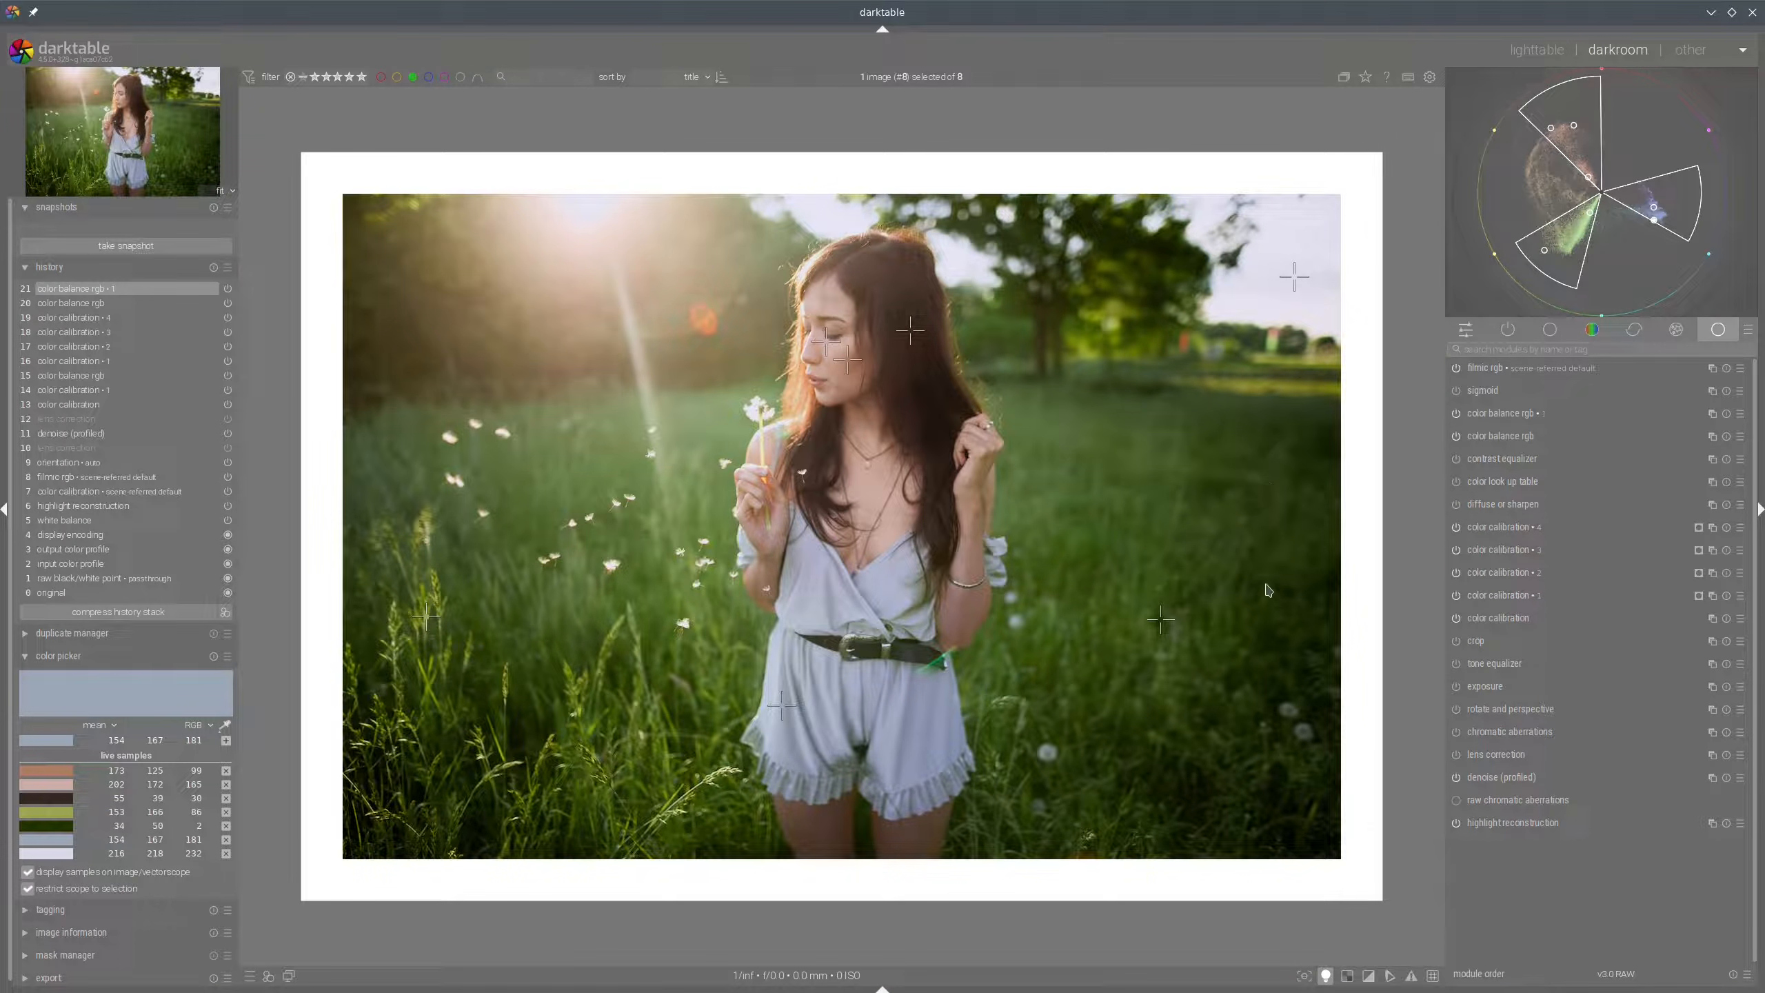
pyautogui.click(1326, 976)
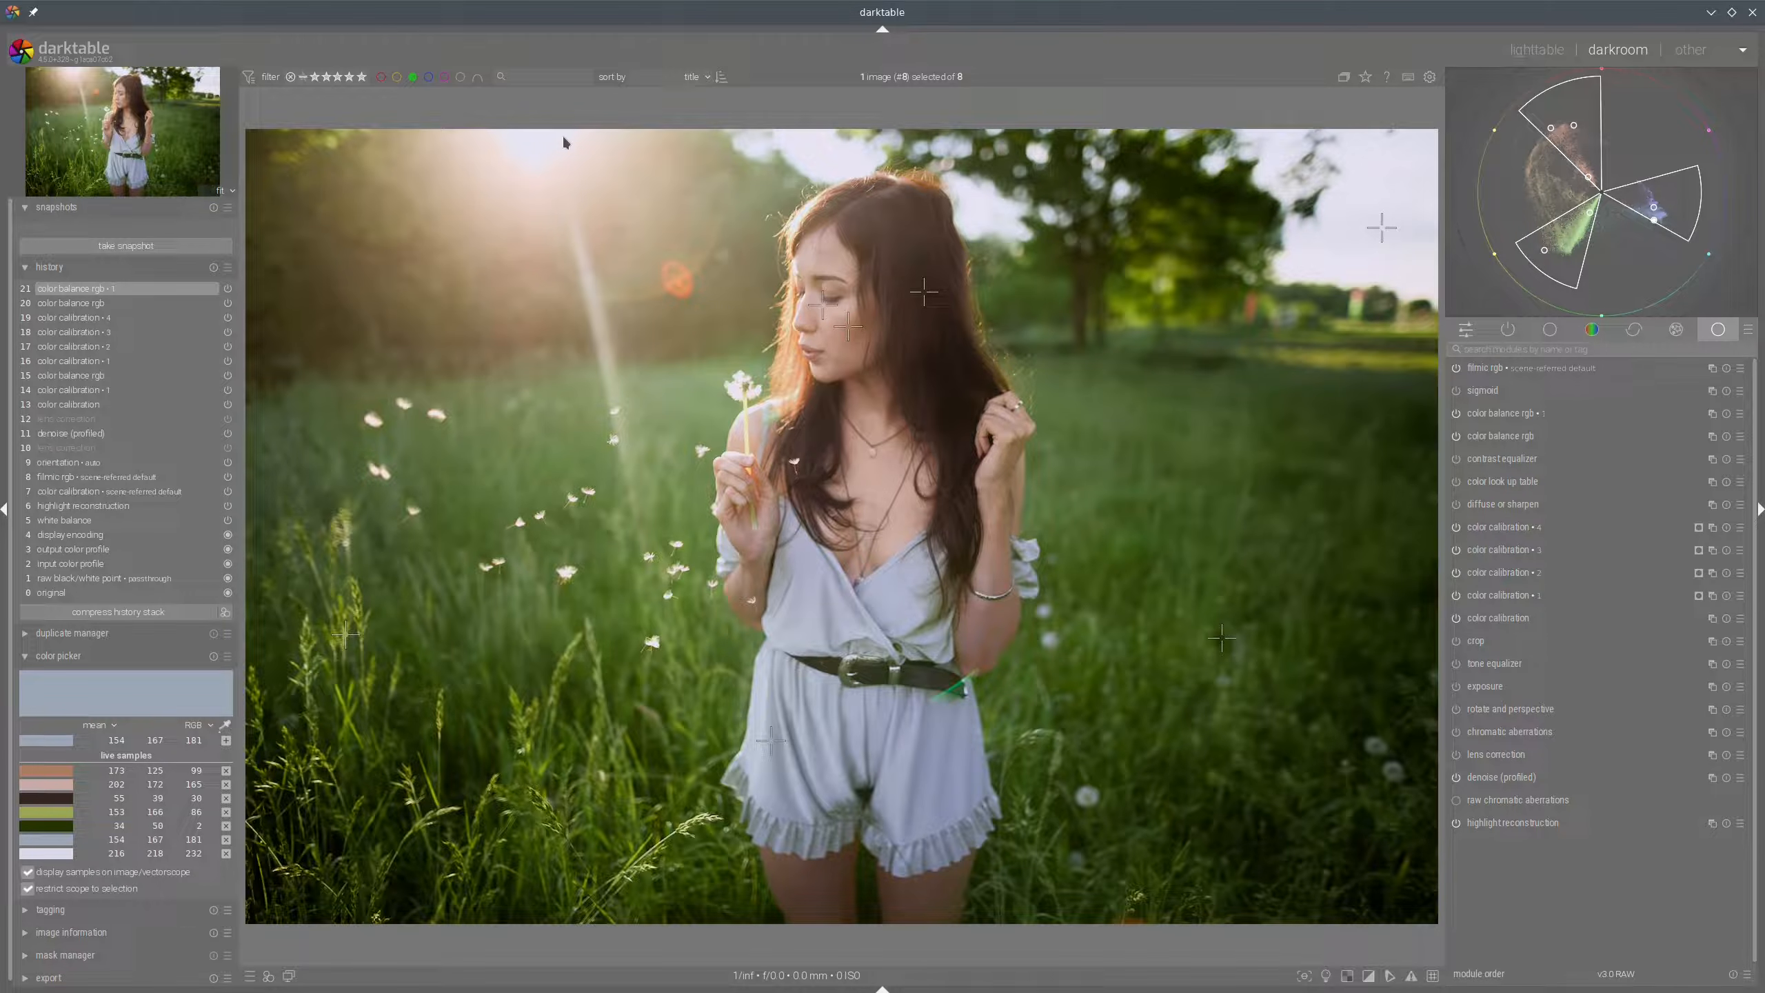
pyautogui.moveTo(562, 134)
pyautogui.mouseDown()
pyautogui.moveTo(543, 185)
pyautogui.moveTo(587, 133)
pyautogui.moveTo(489, 134)
pyautogui.mouseUp()
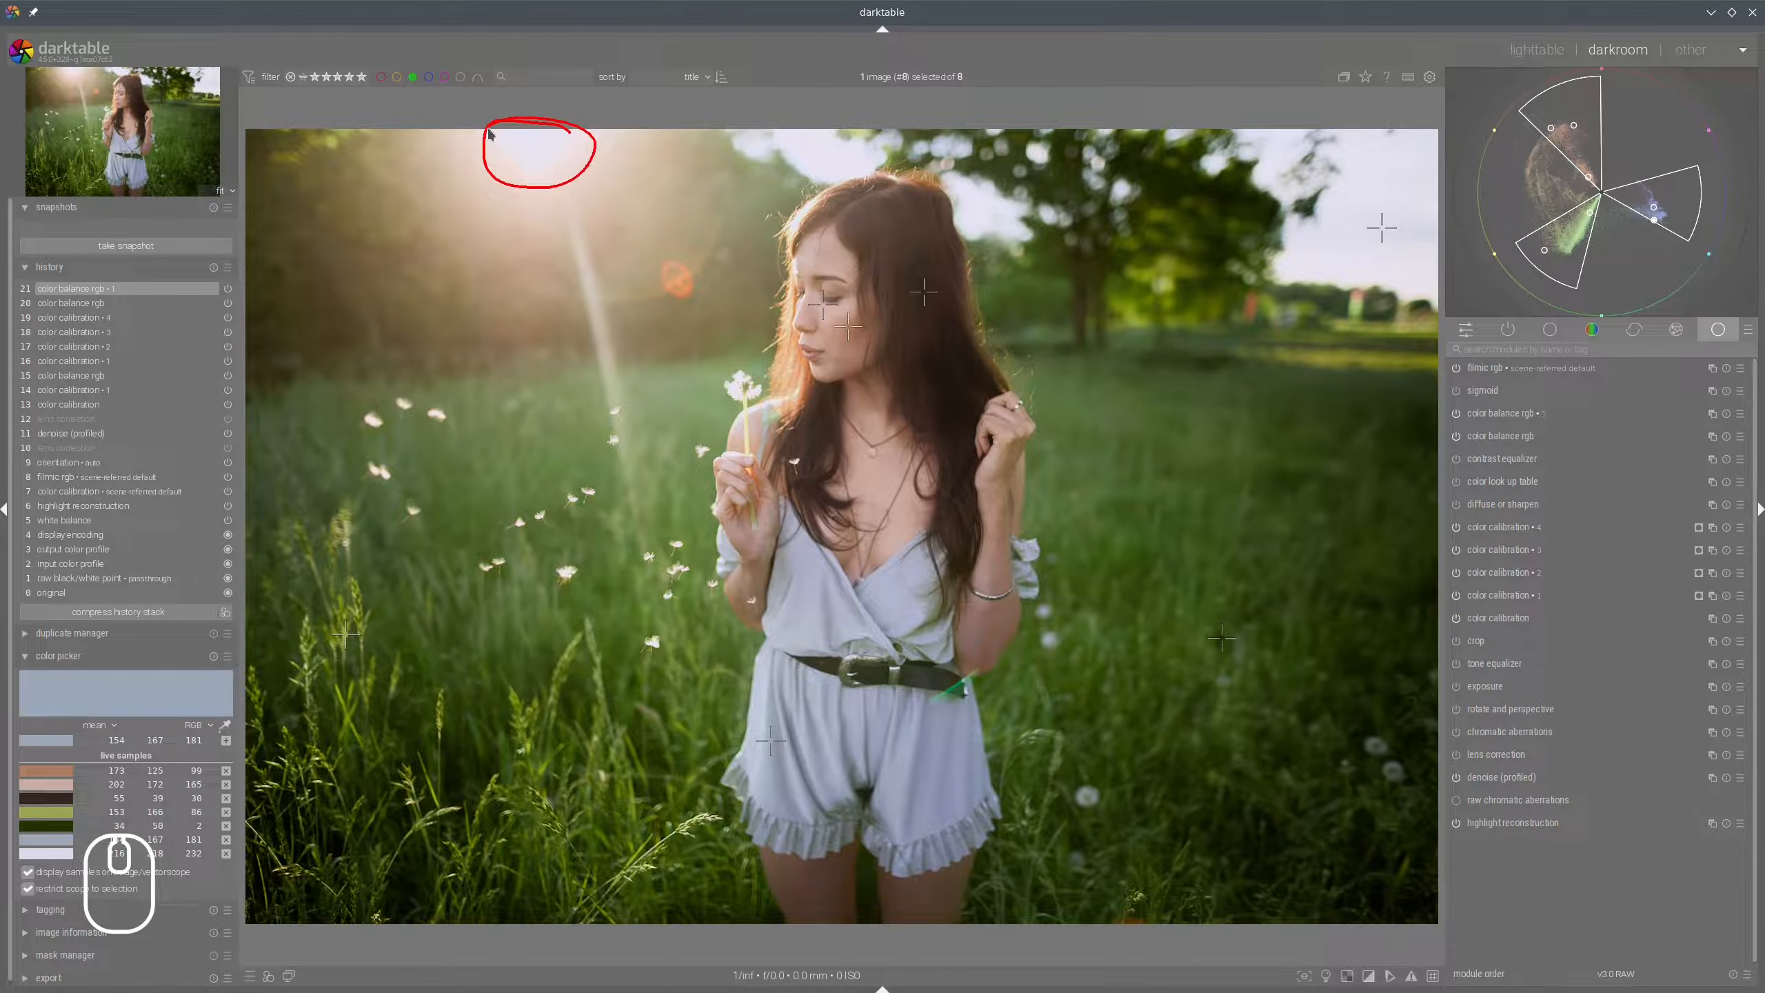
pyautogui.press('super+shift+F11')
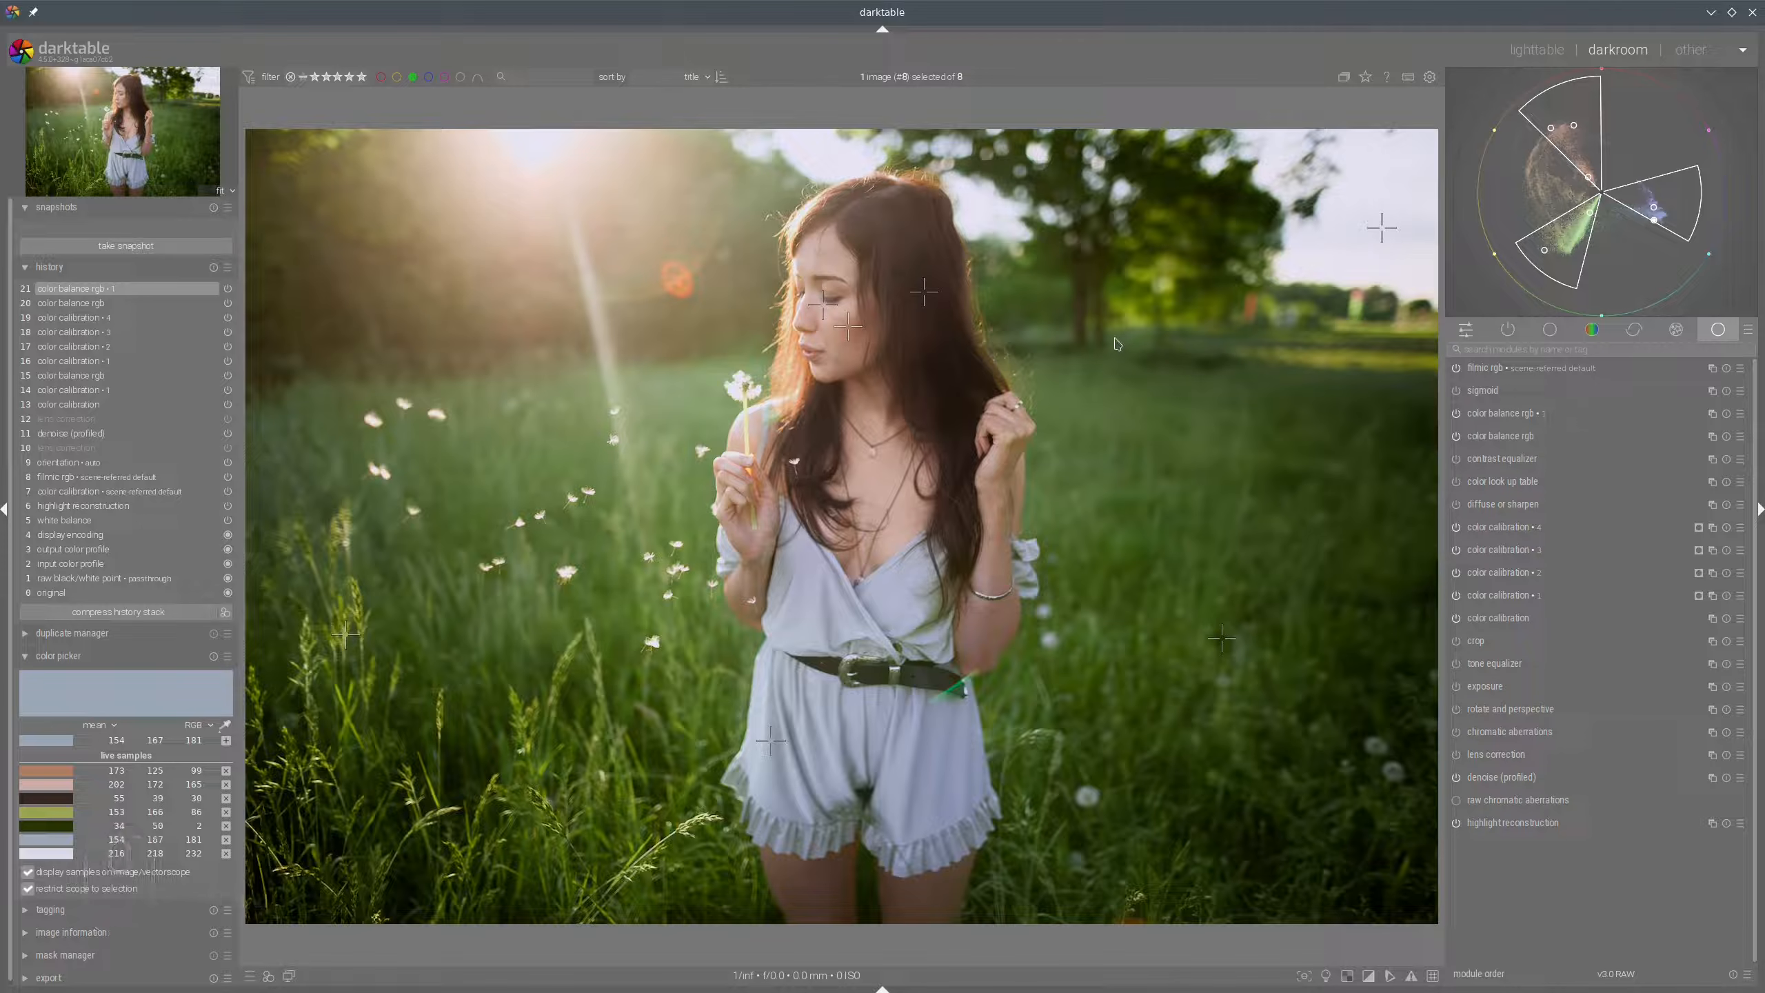
# Enable diffuse or sharpen with the bloom preset and raise its iterations to 8.
pyautogui.click(1456, 504)
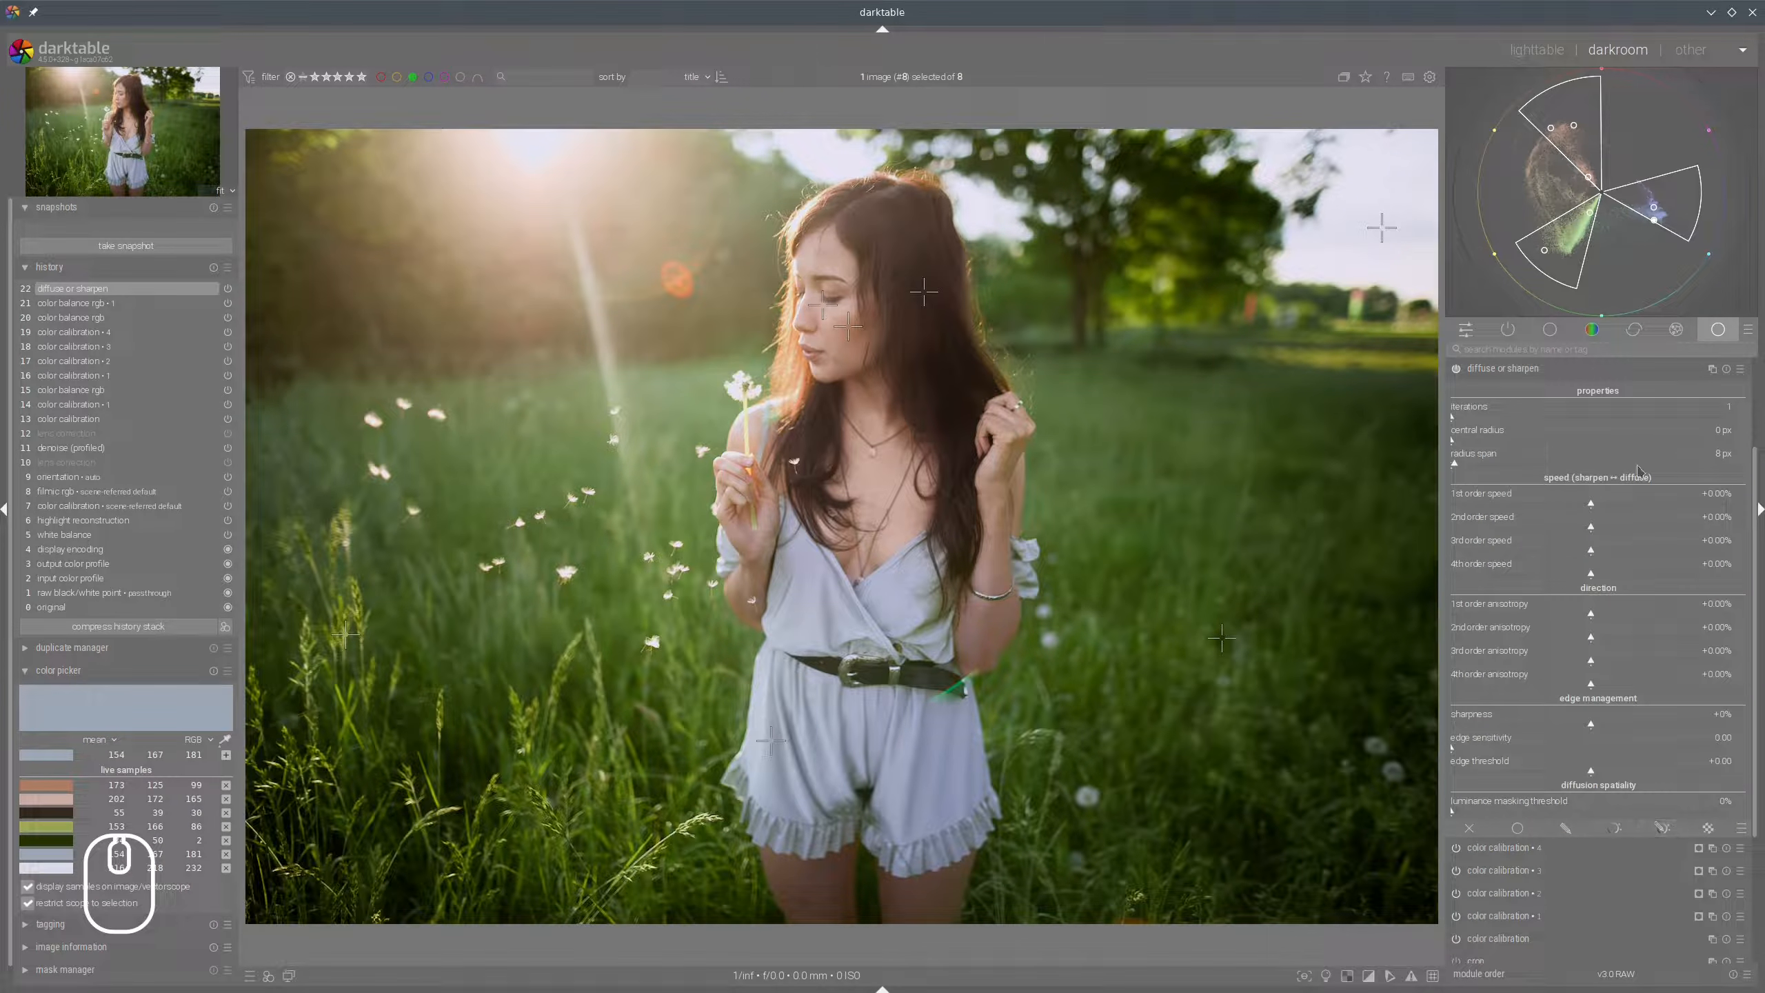
pyautogui.click(1741, 368)
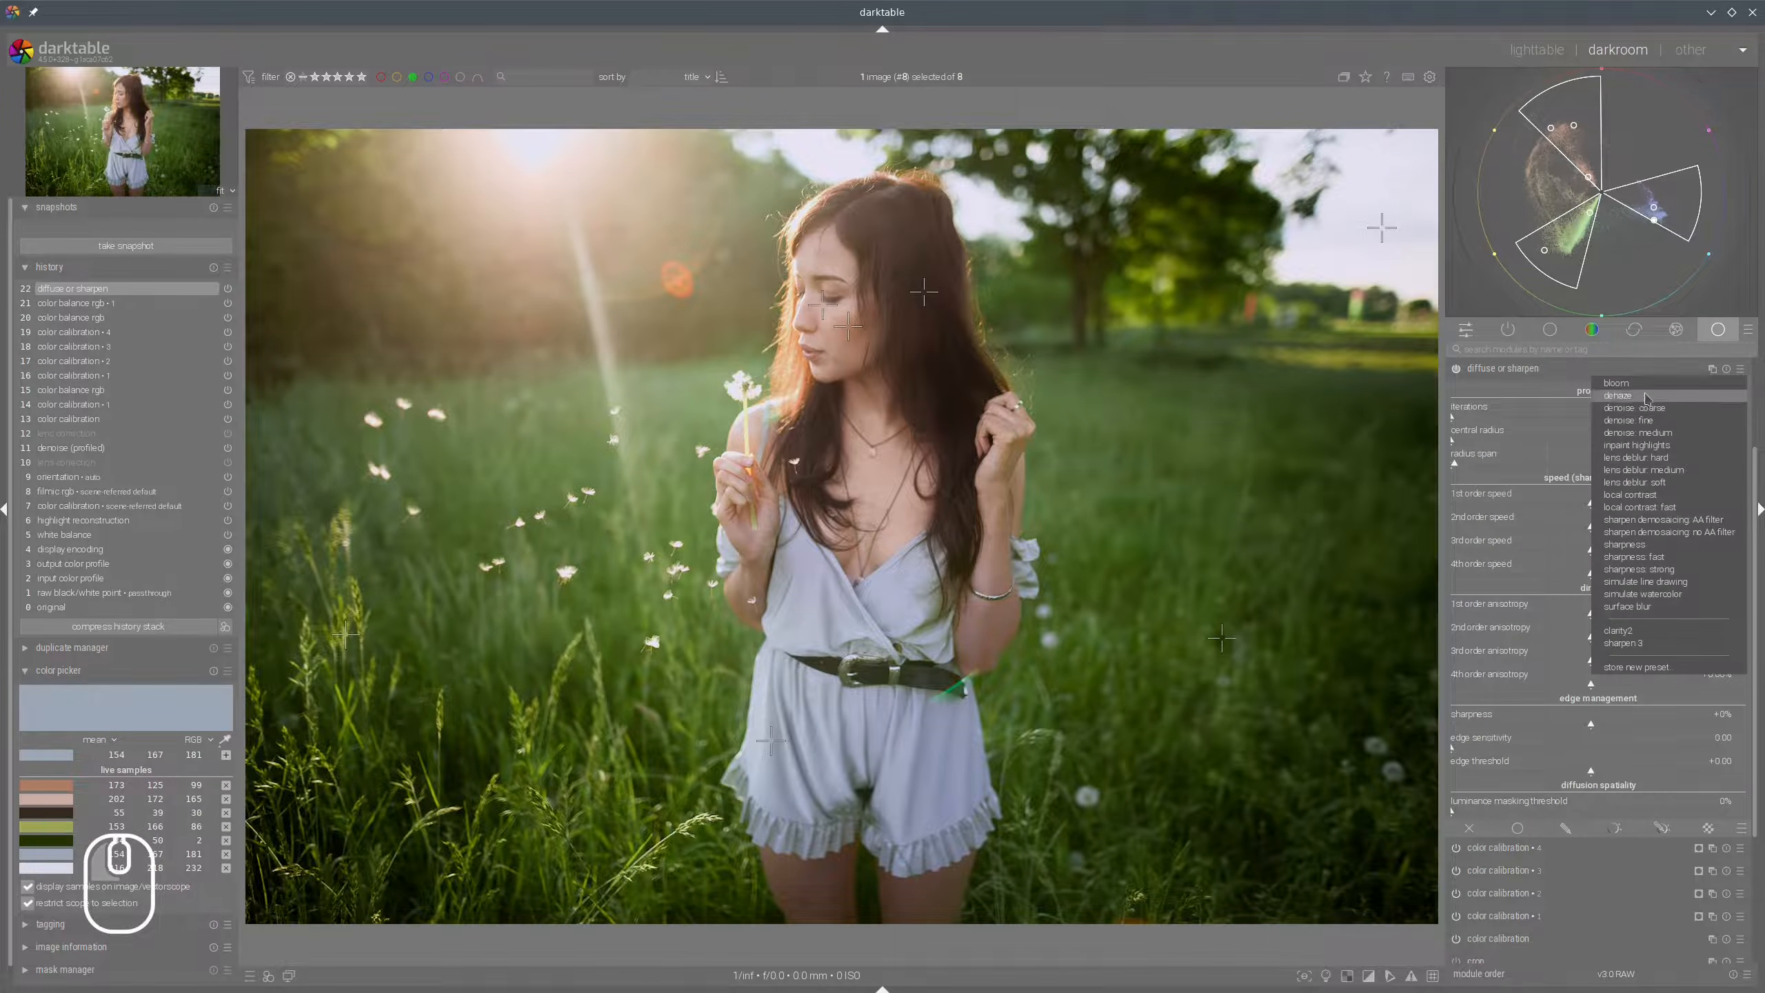
pyautogui.click(1616, 383)
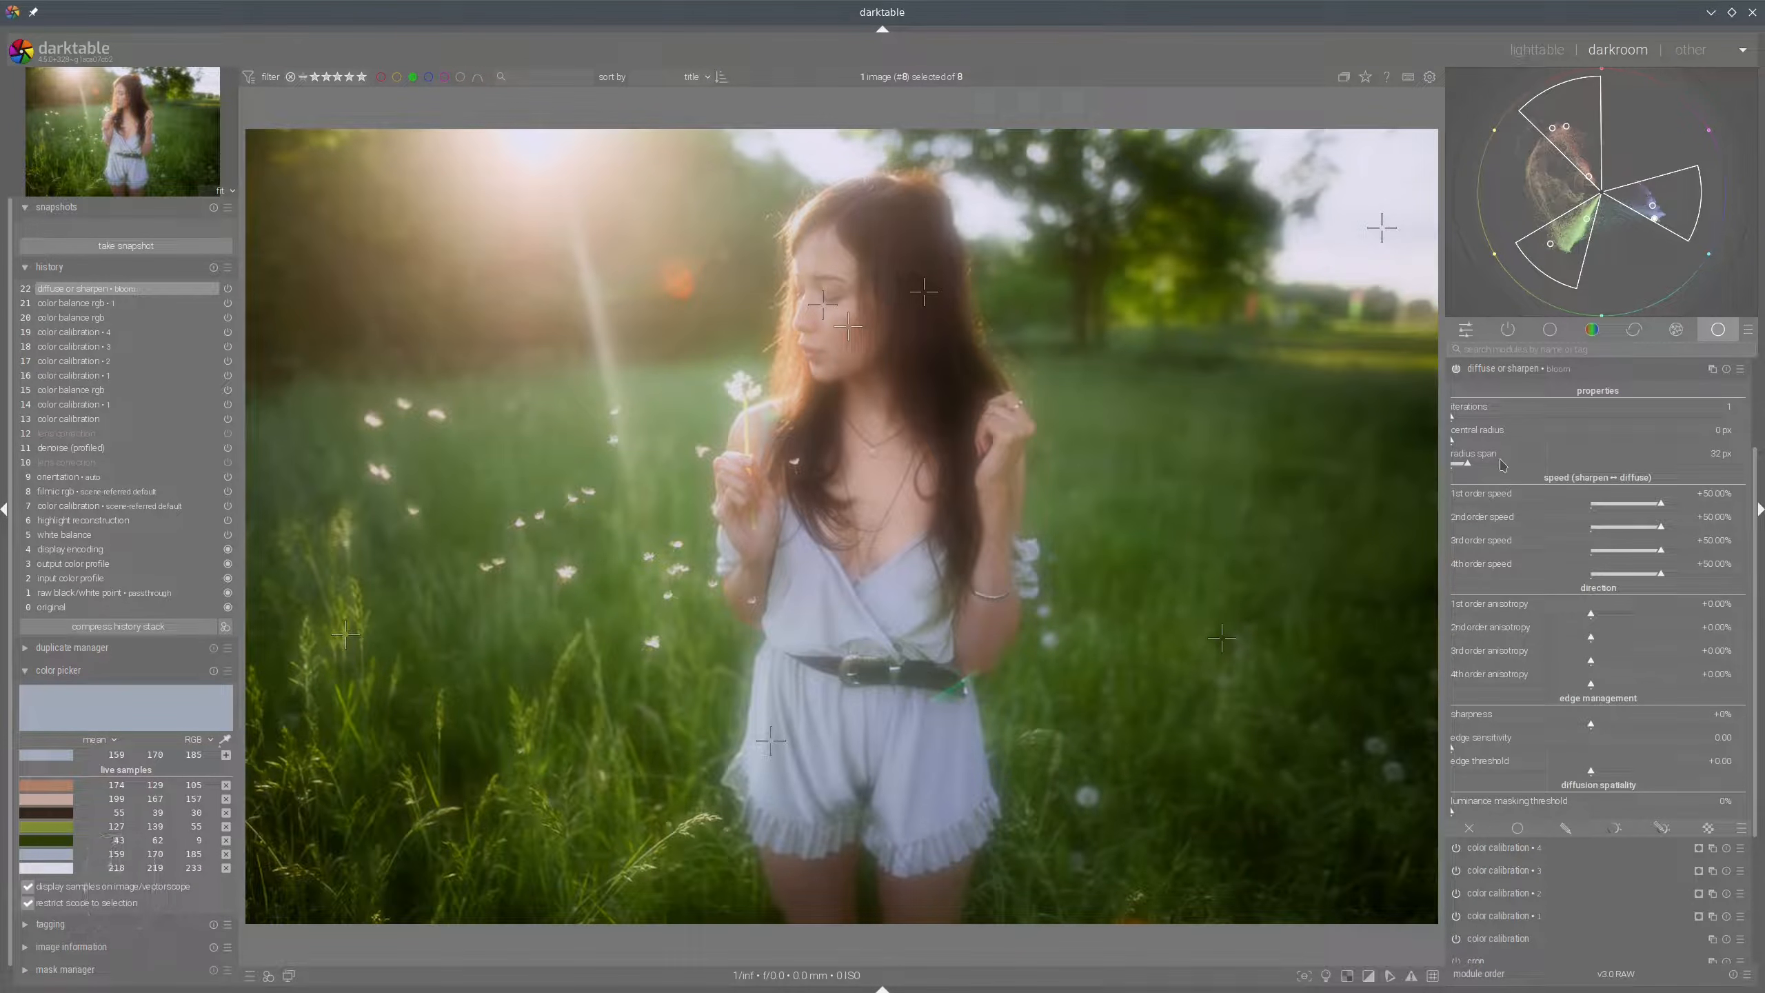
pyautogui.click(1467, 420)
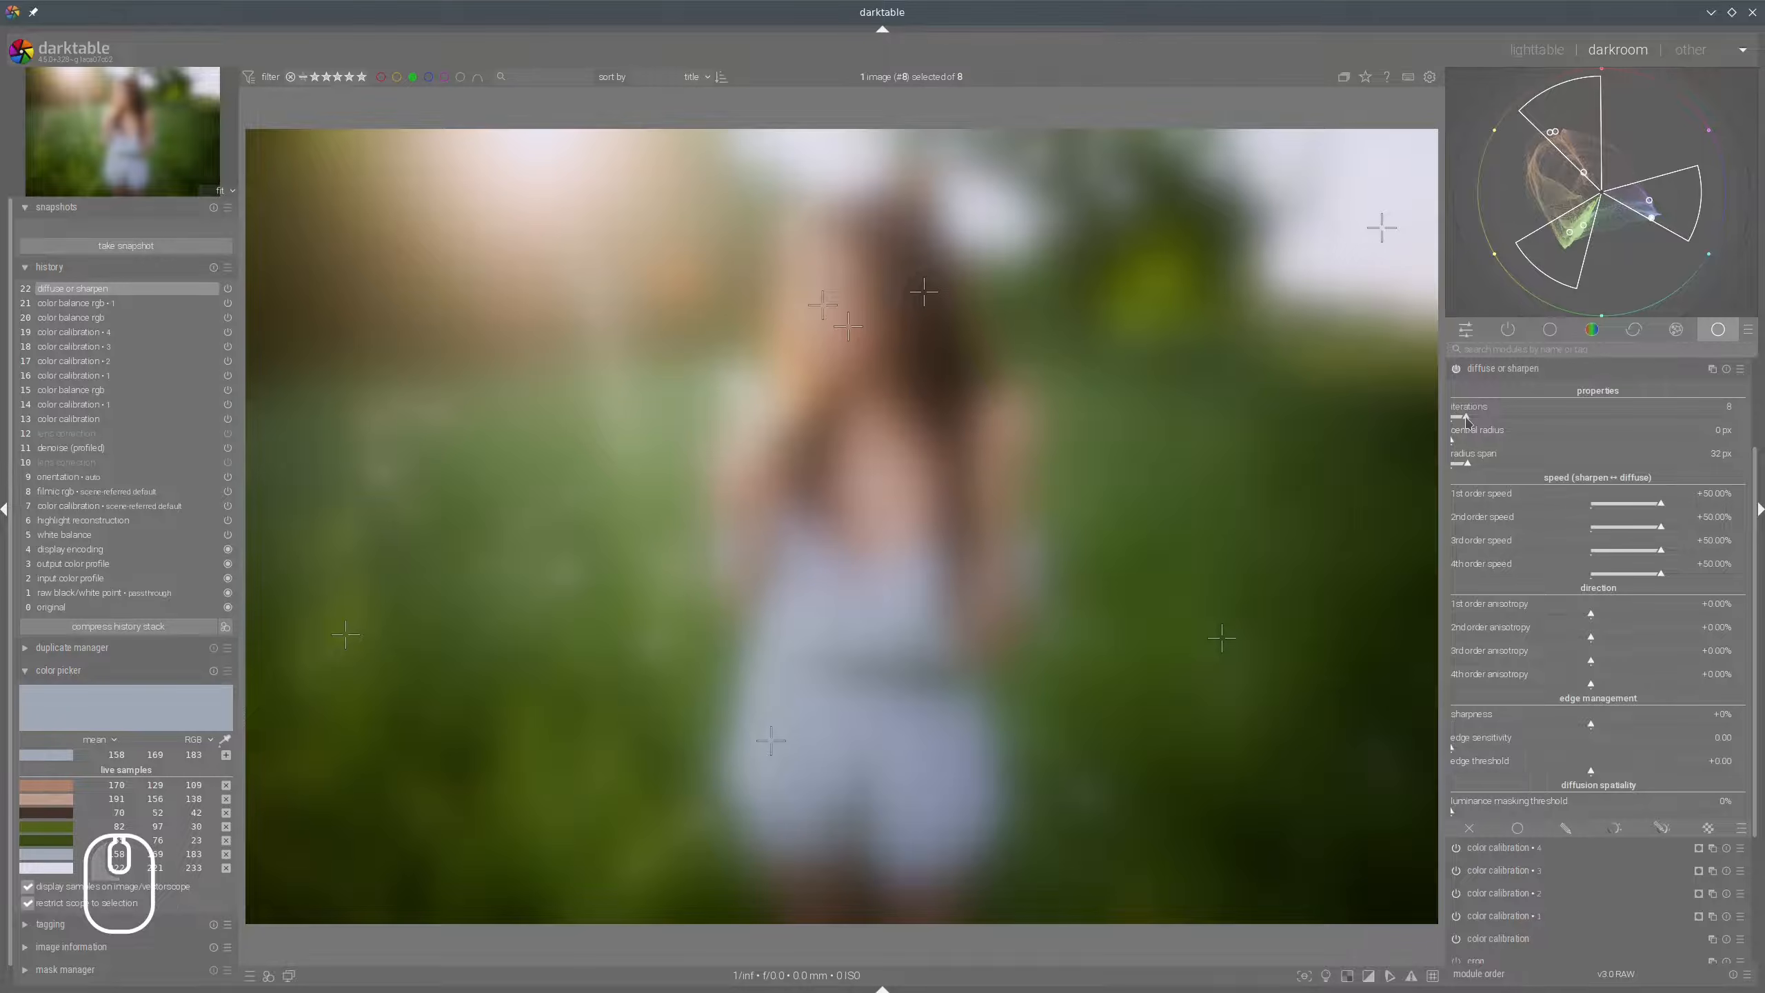
# Restrict the bloom to a circular drawn mask over the sun, using a drawn and parametric mask, and collapse the module.
pyautogui.click(1662, 828)
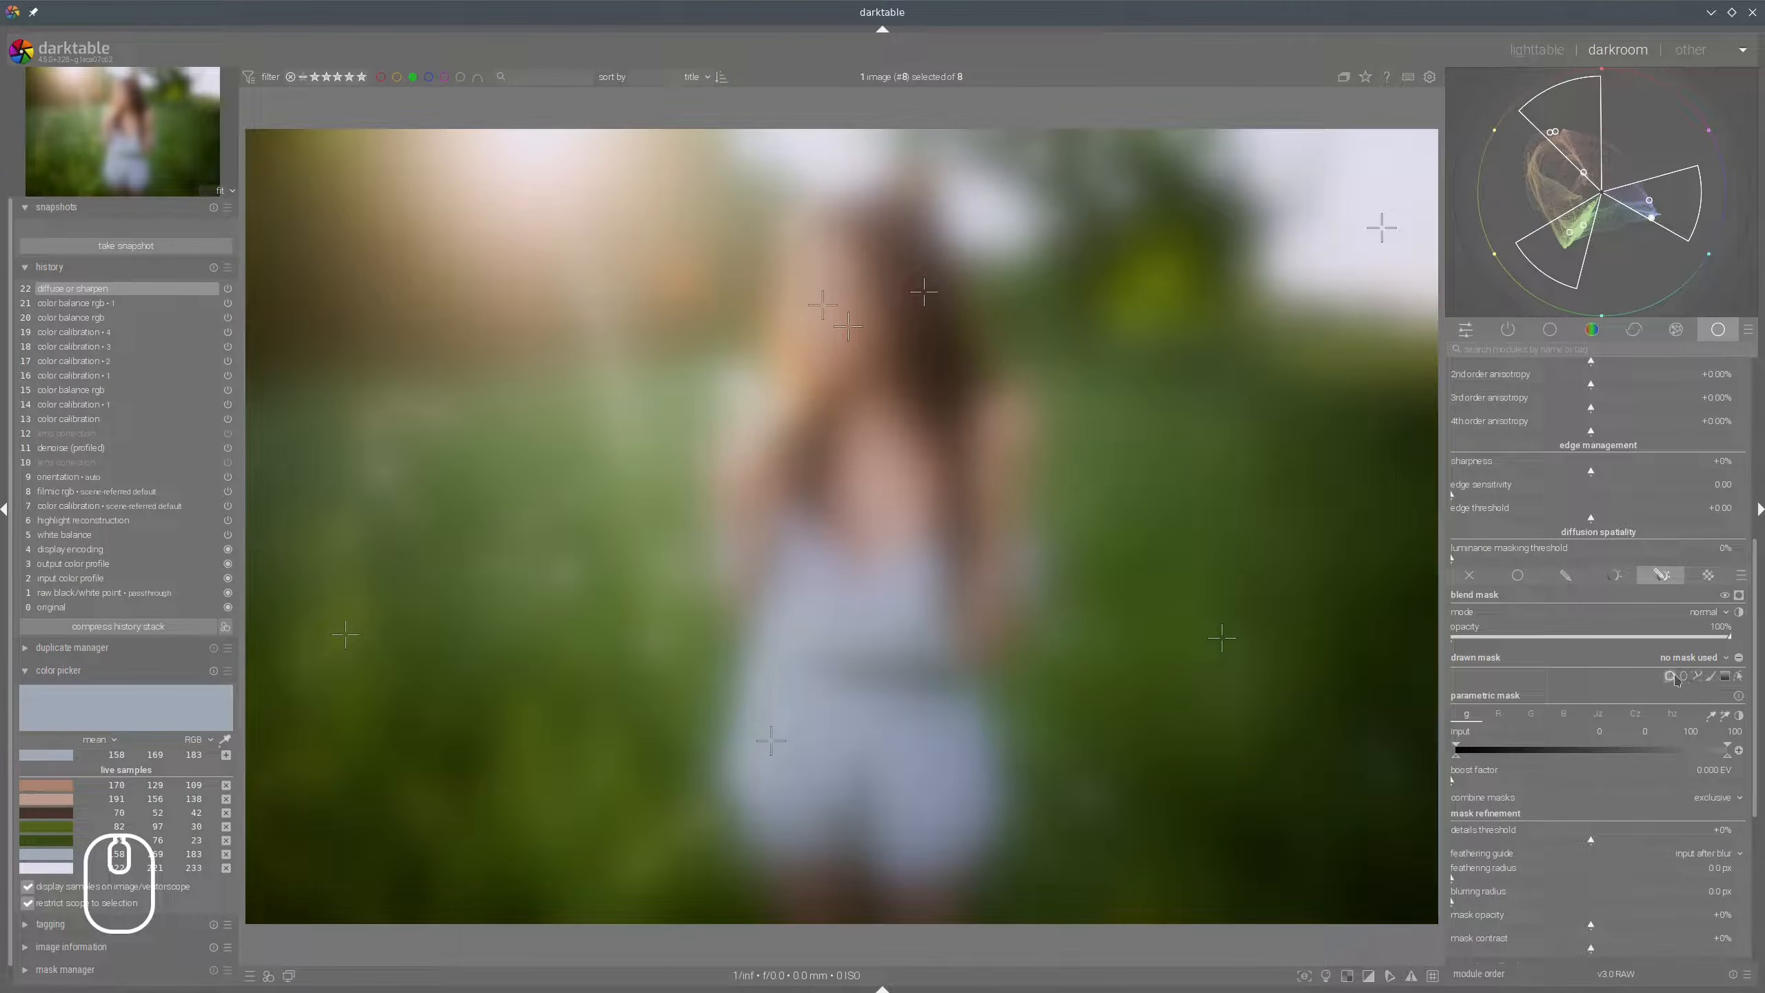
pyautogui.click(1671, 676)
pyautogui.click(538, 151)
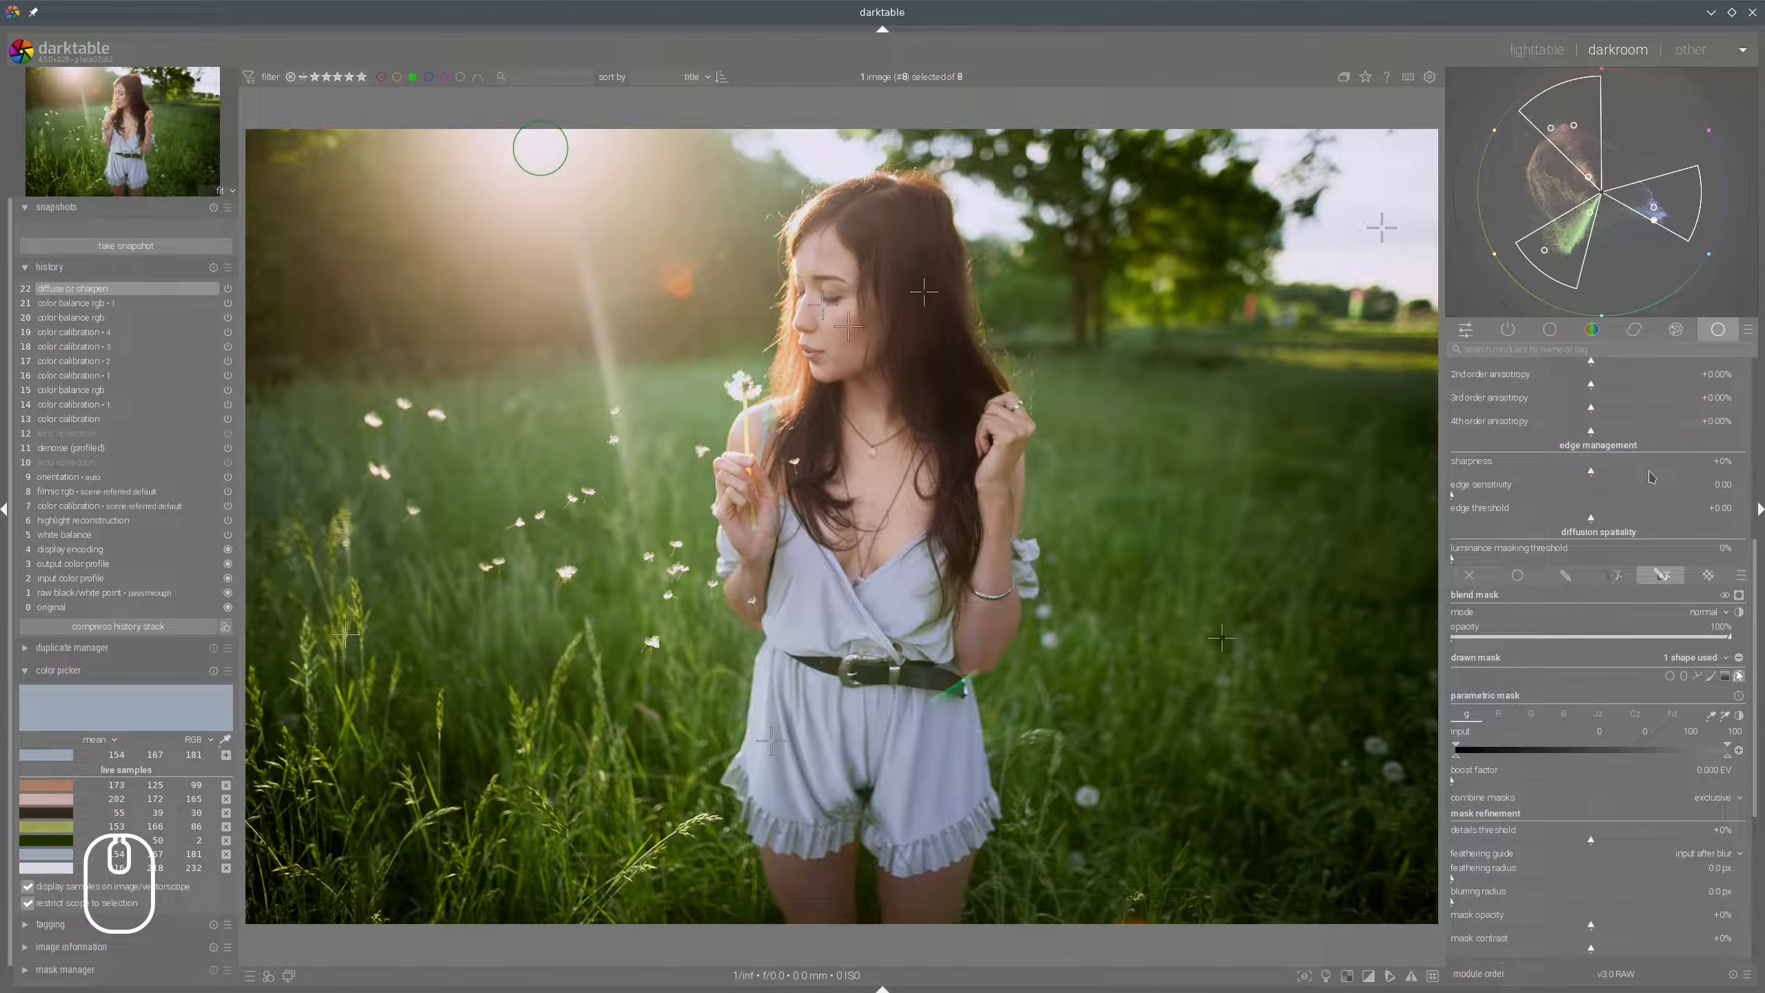
pyautogui.scroll(5, 1598, 500)
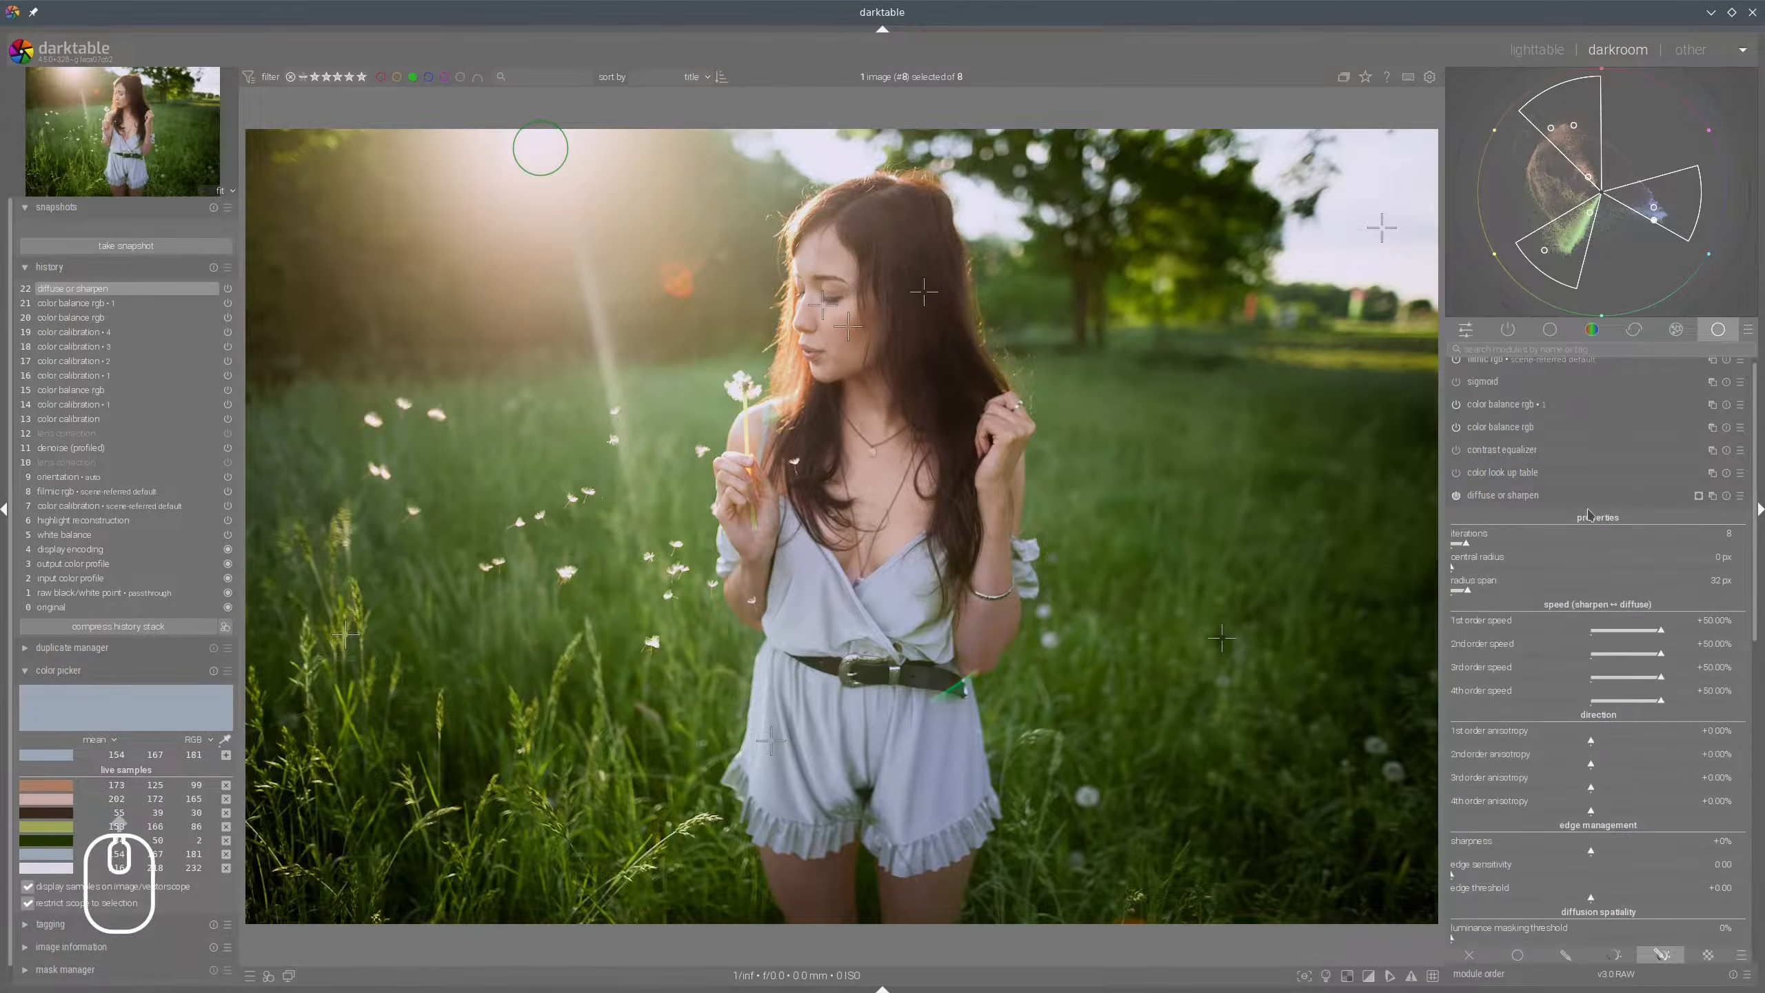
pyautogui.click(1584, 497)
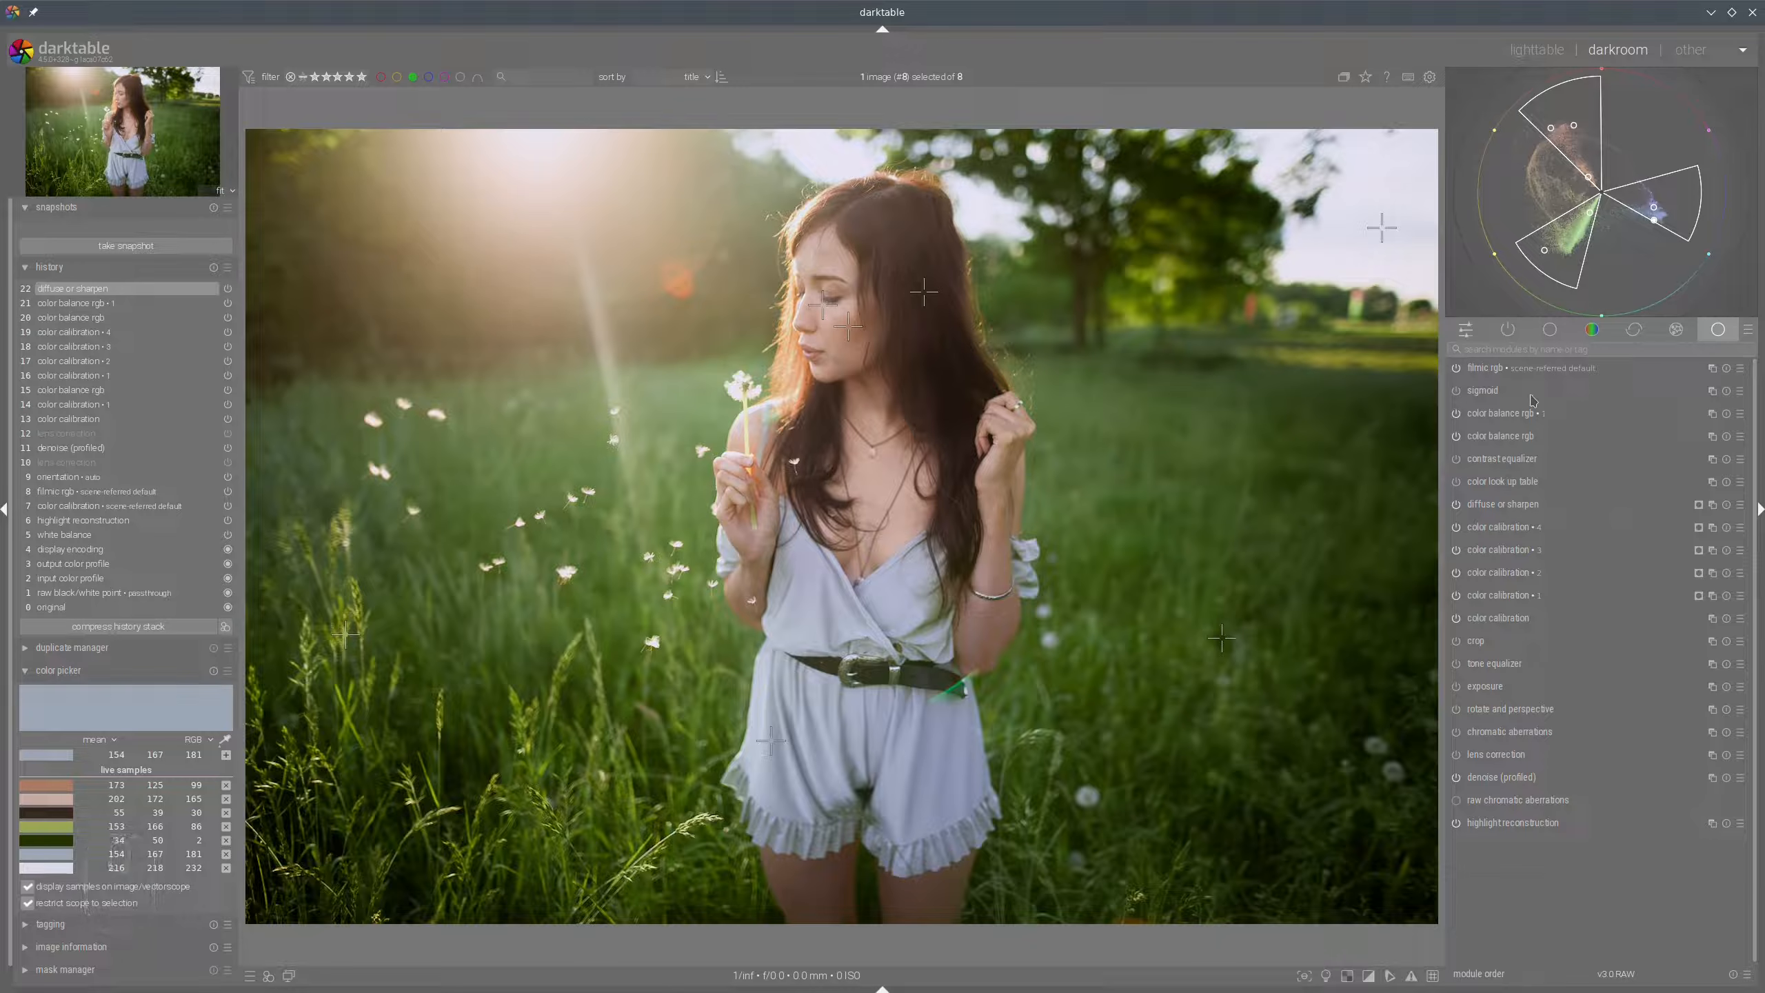
# Add another color balance rgb instance and limit it with the raster mask from diffuse or sharpen.
pyautogui.click(1712, 413)
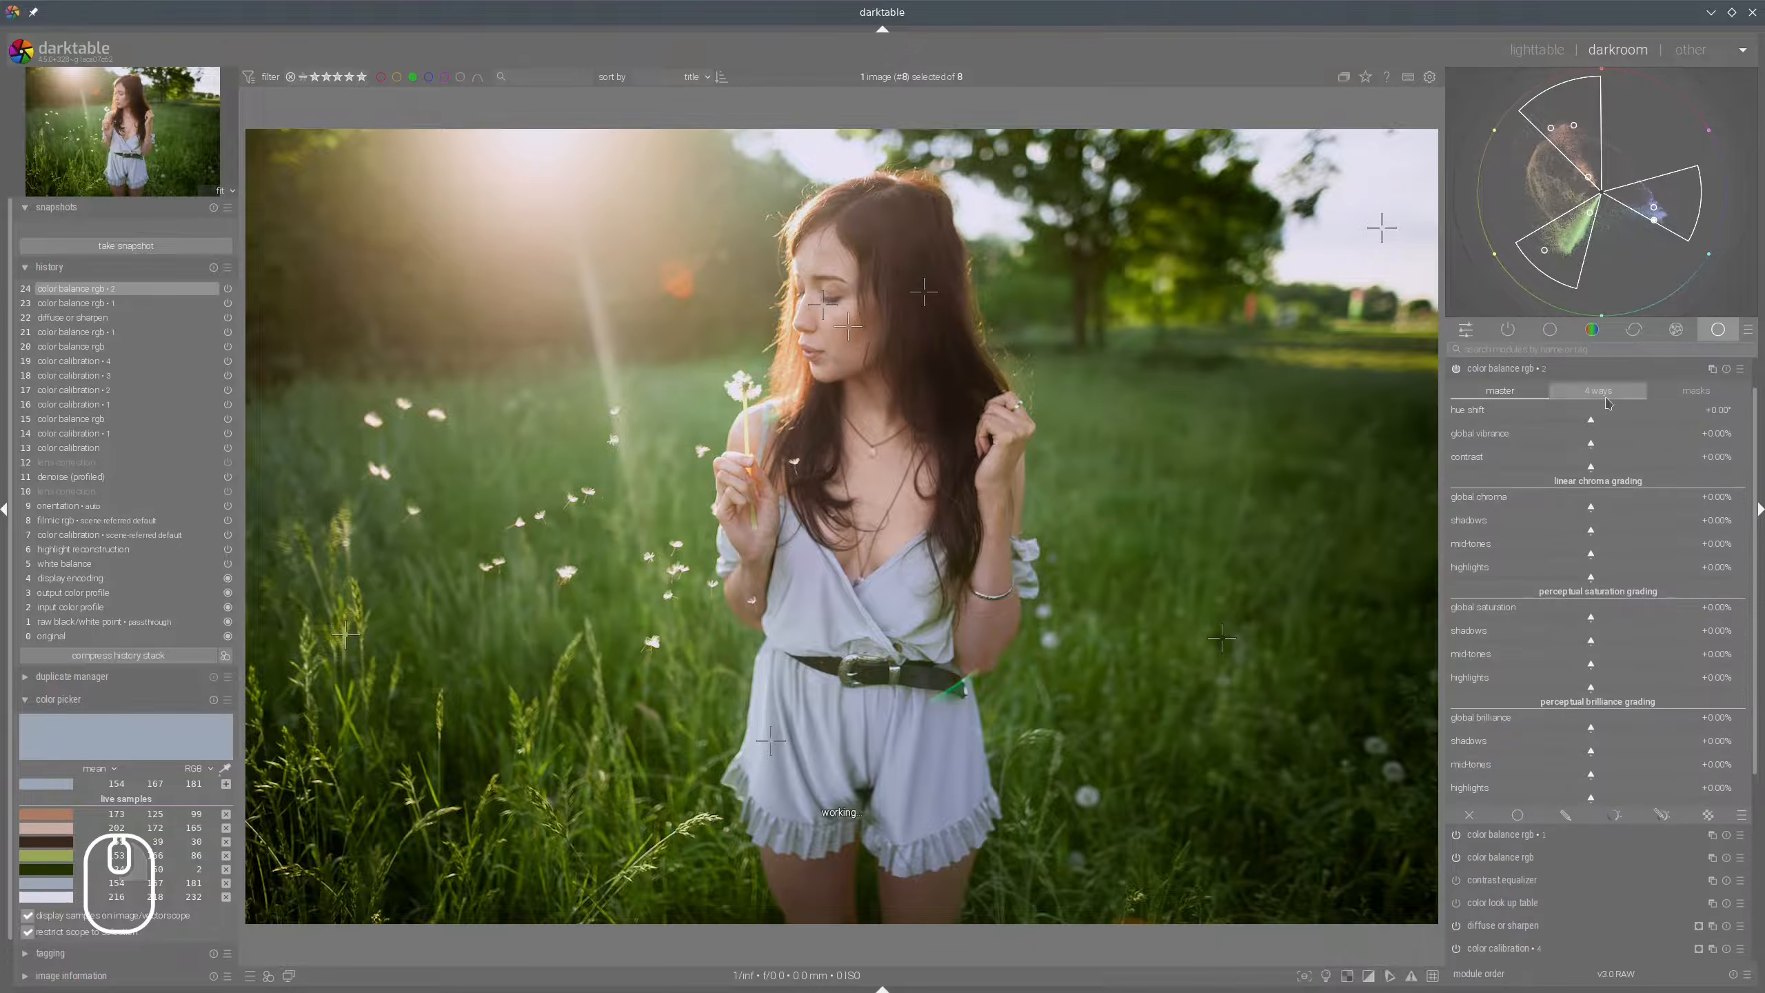
pyautogui.click(1708, 814)
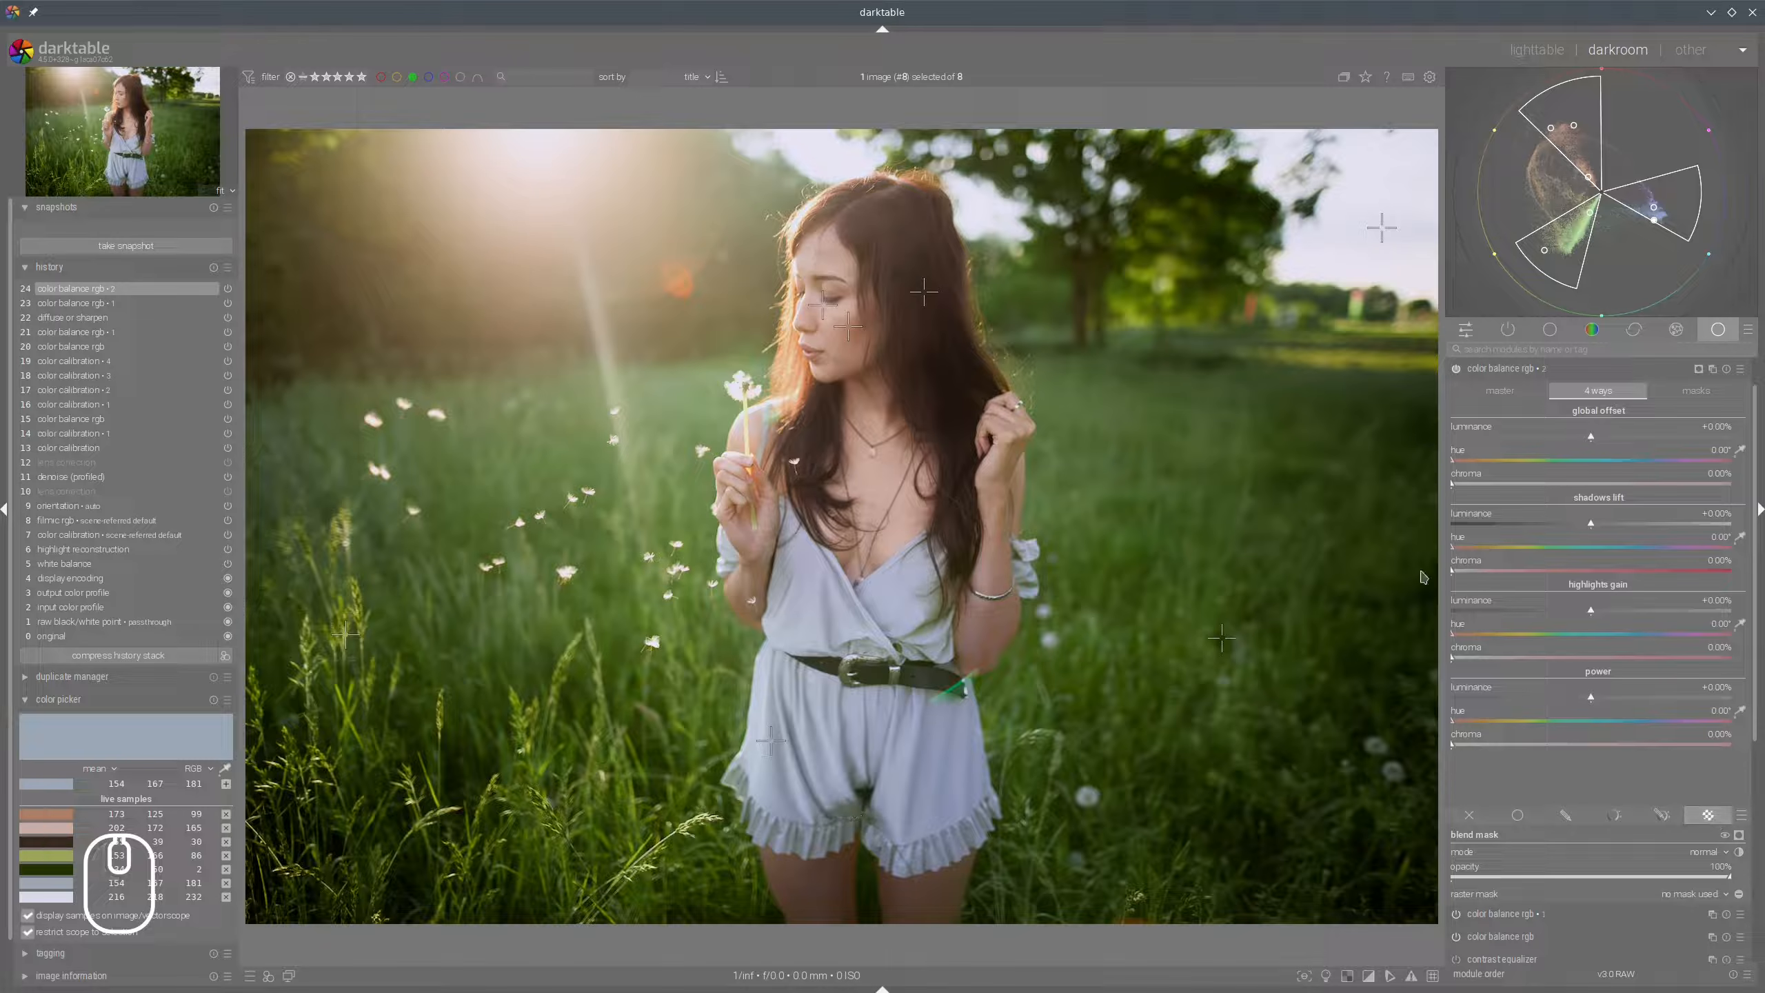
pyautogui.click(1705, 900)
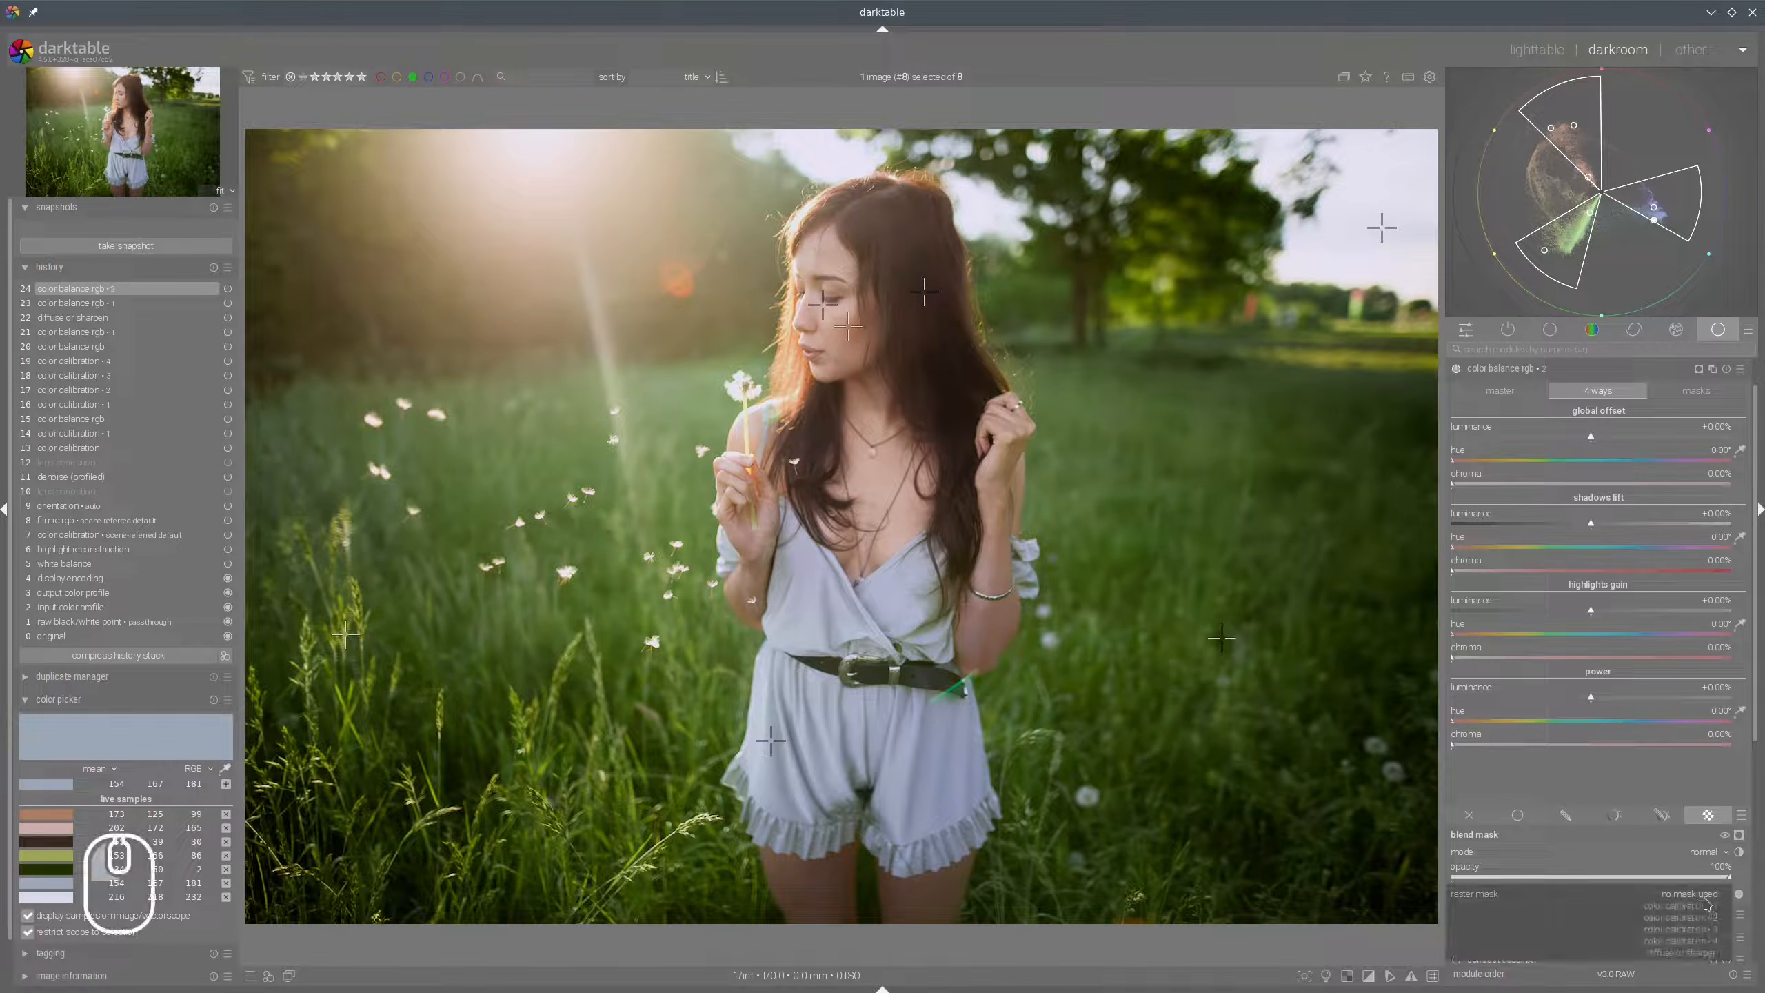
pyautogui.click(1682, 953)
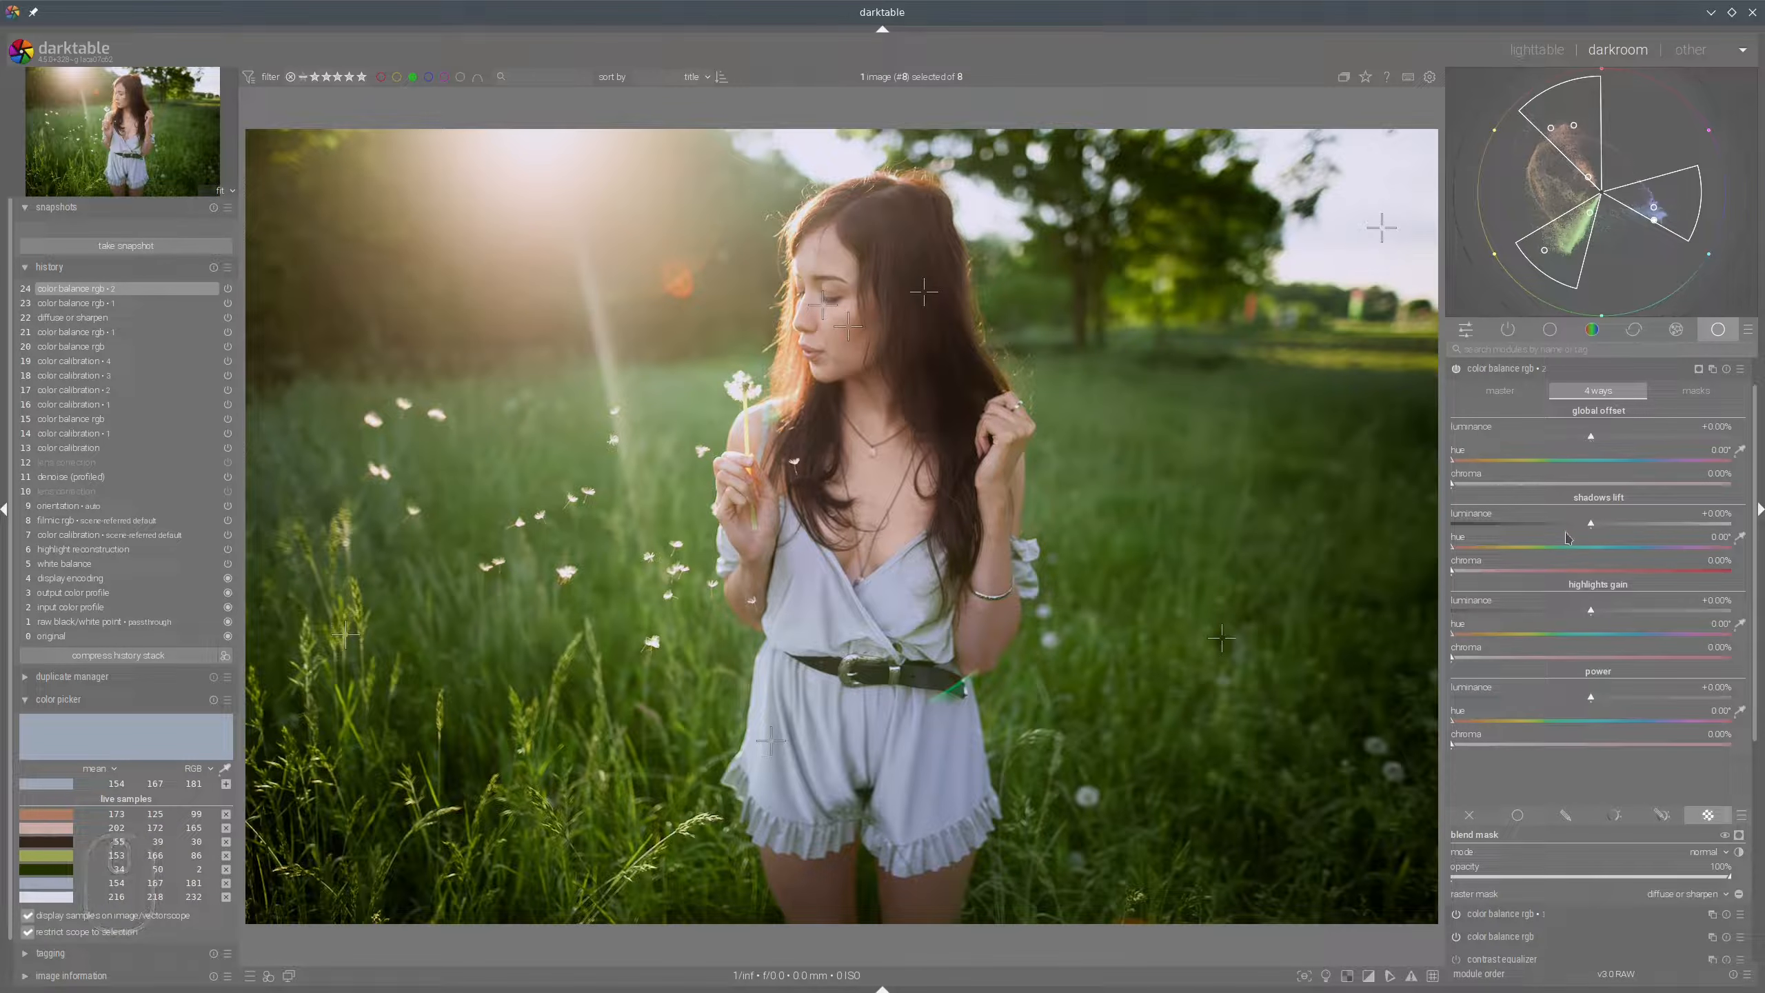
# Warm the masked sun with highlights gain at hue about 81° and chroma about 5.4%, and set global chroma to about −23%.
pyautogui.click(1515, 636)
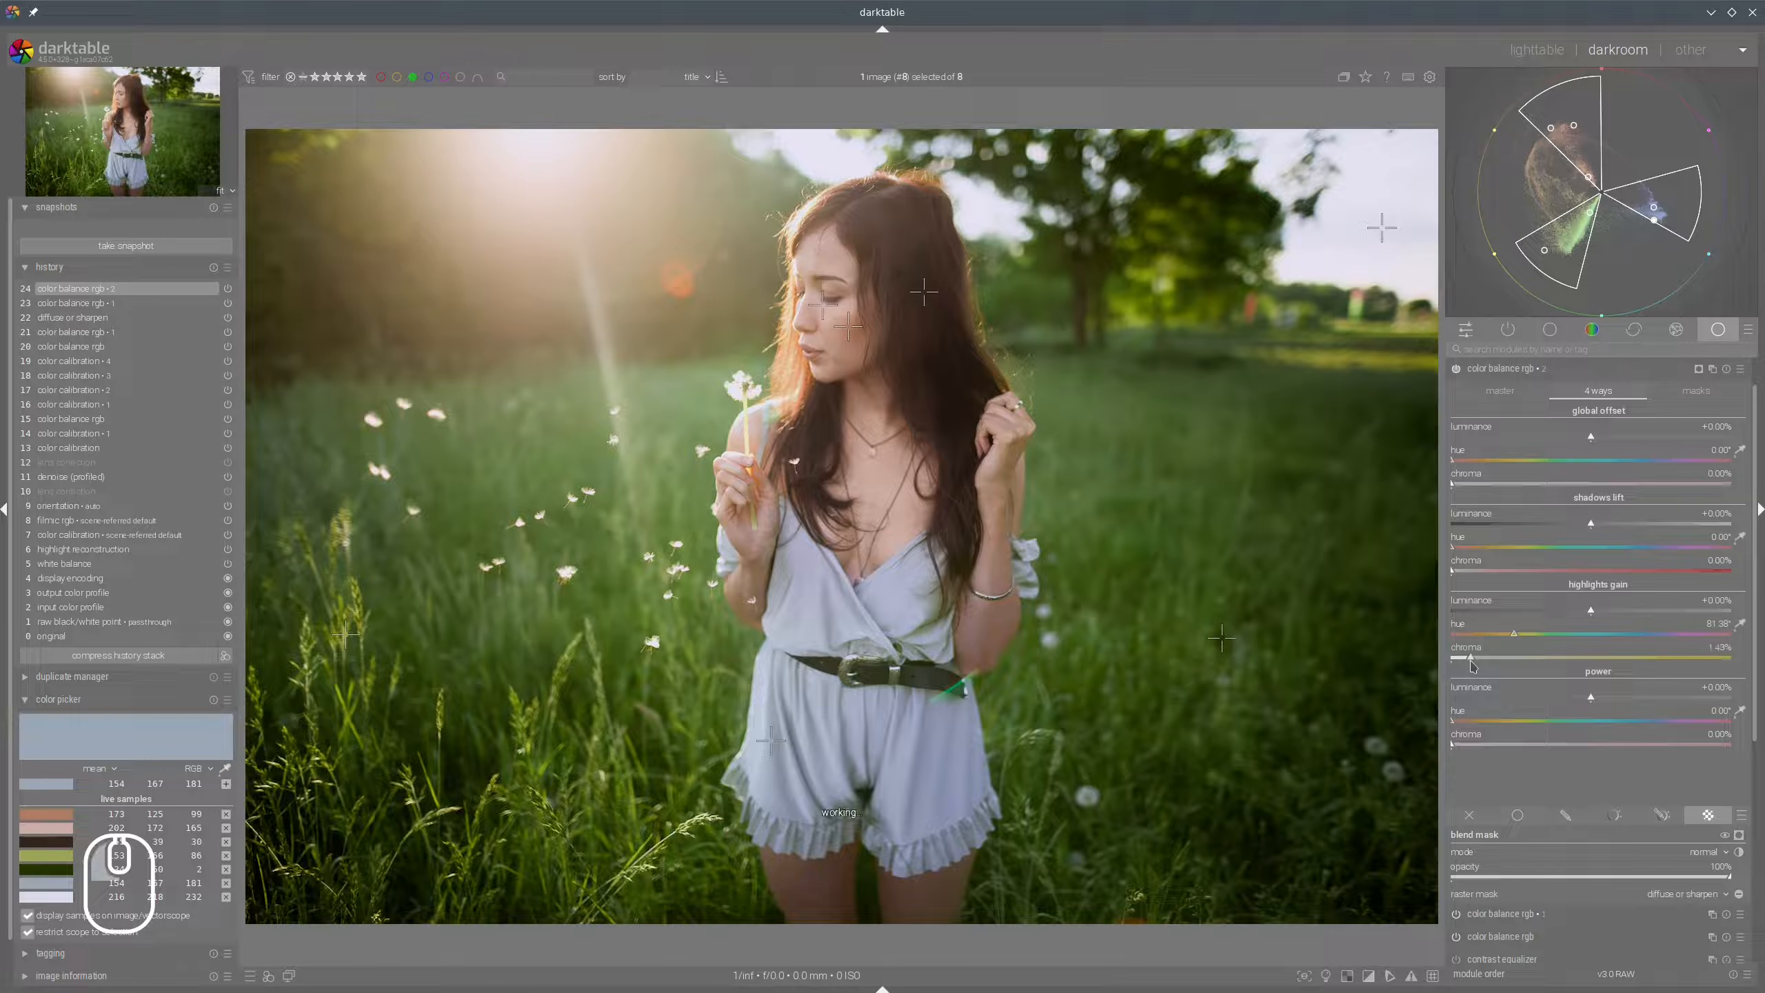
pyautogui.moveTo(1472, 660); pyautogui.dragTo(1490, 659)
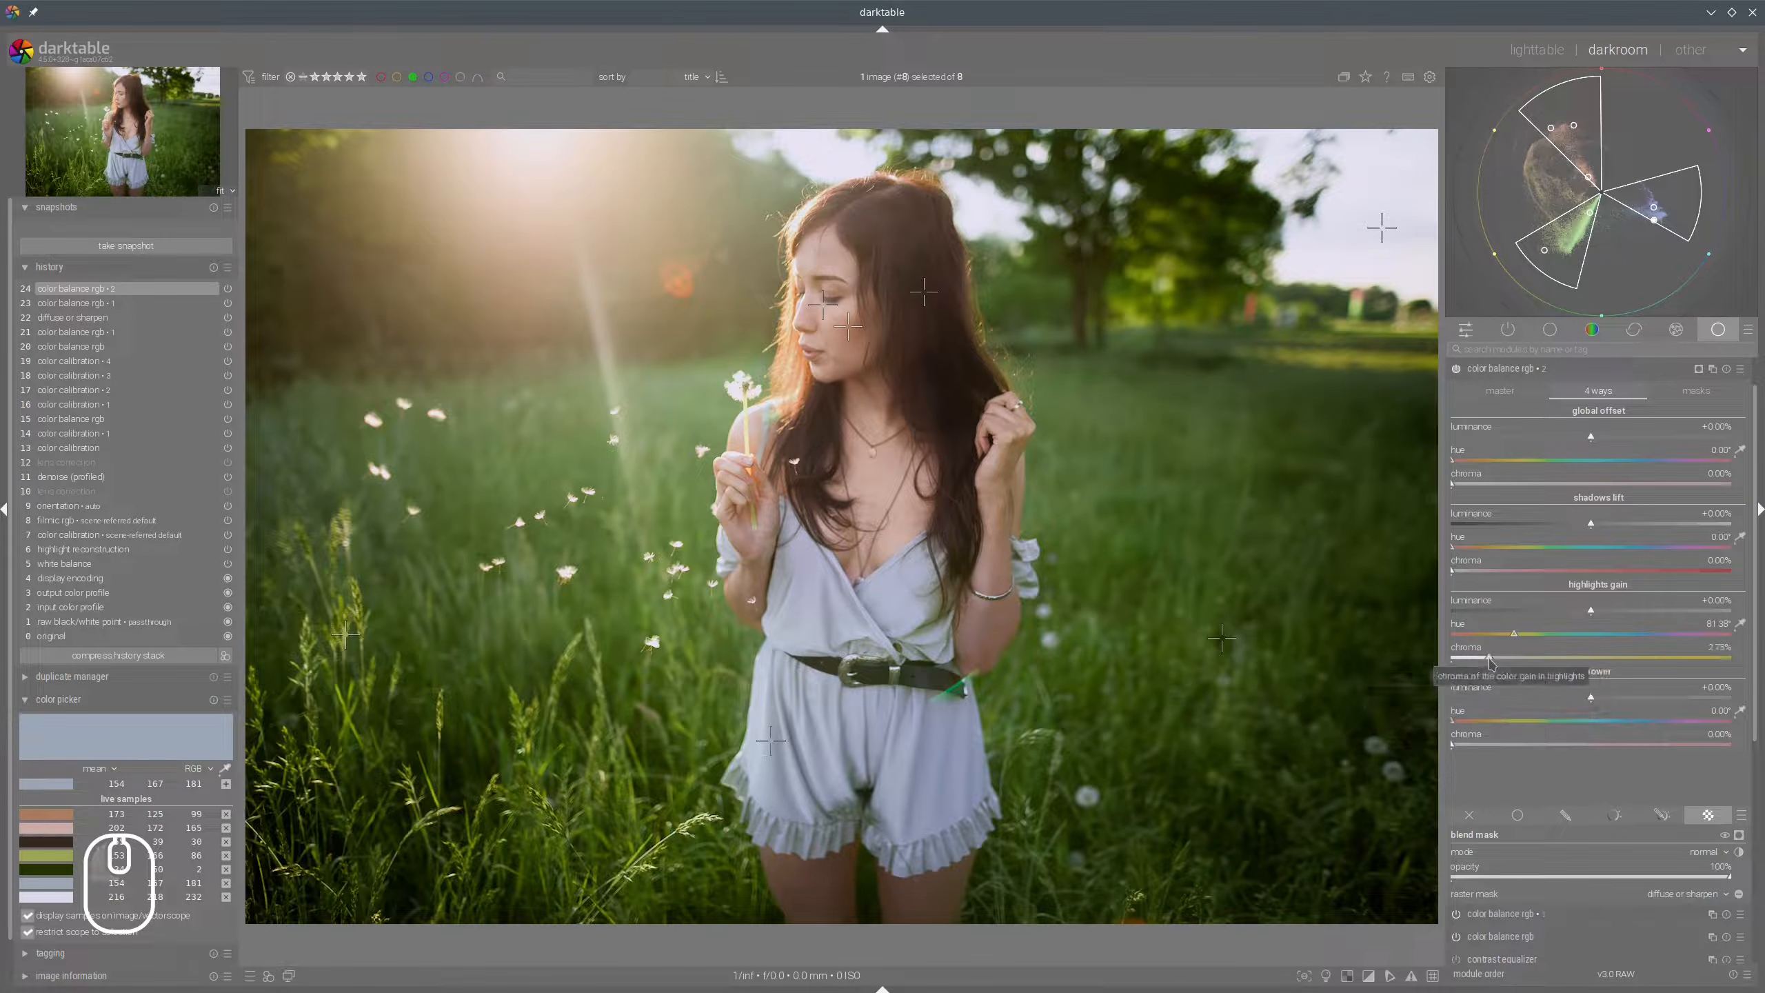
pyautogui.click(1501, 392)
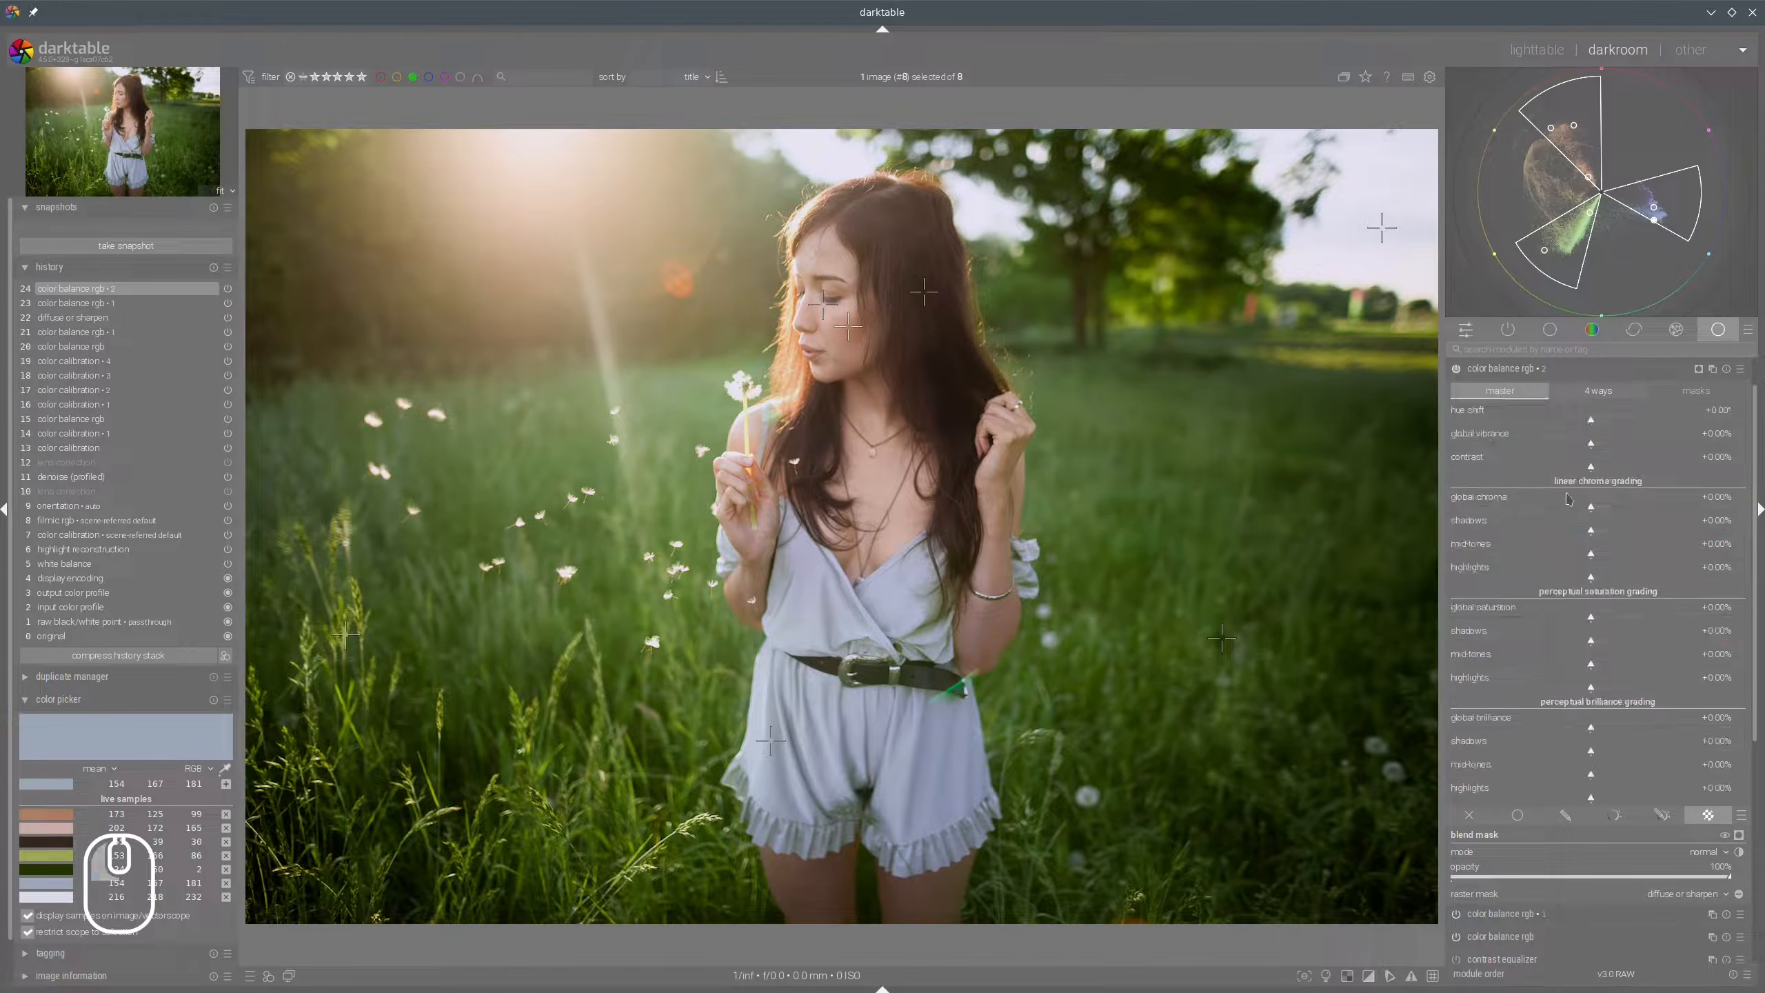
pyautogui.click(1536, 510)
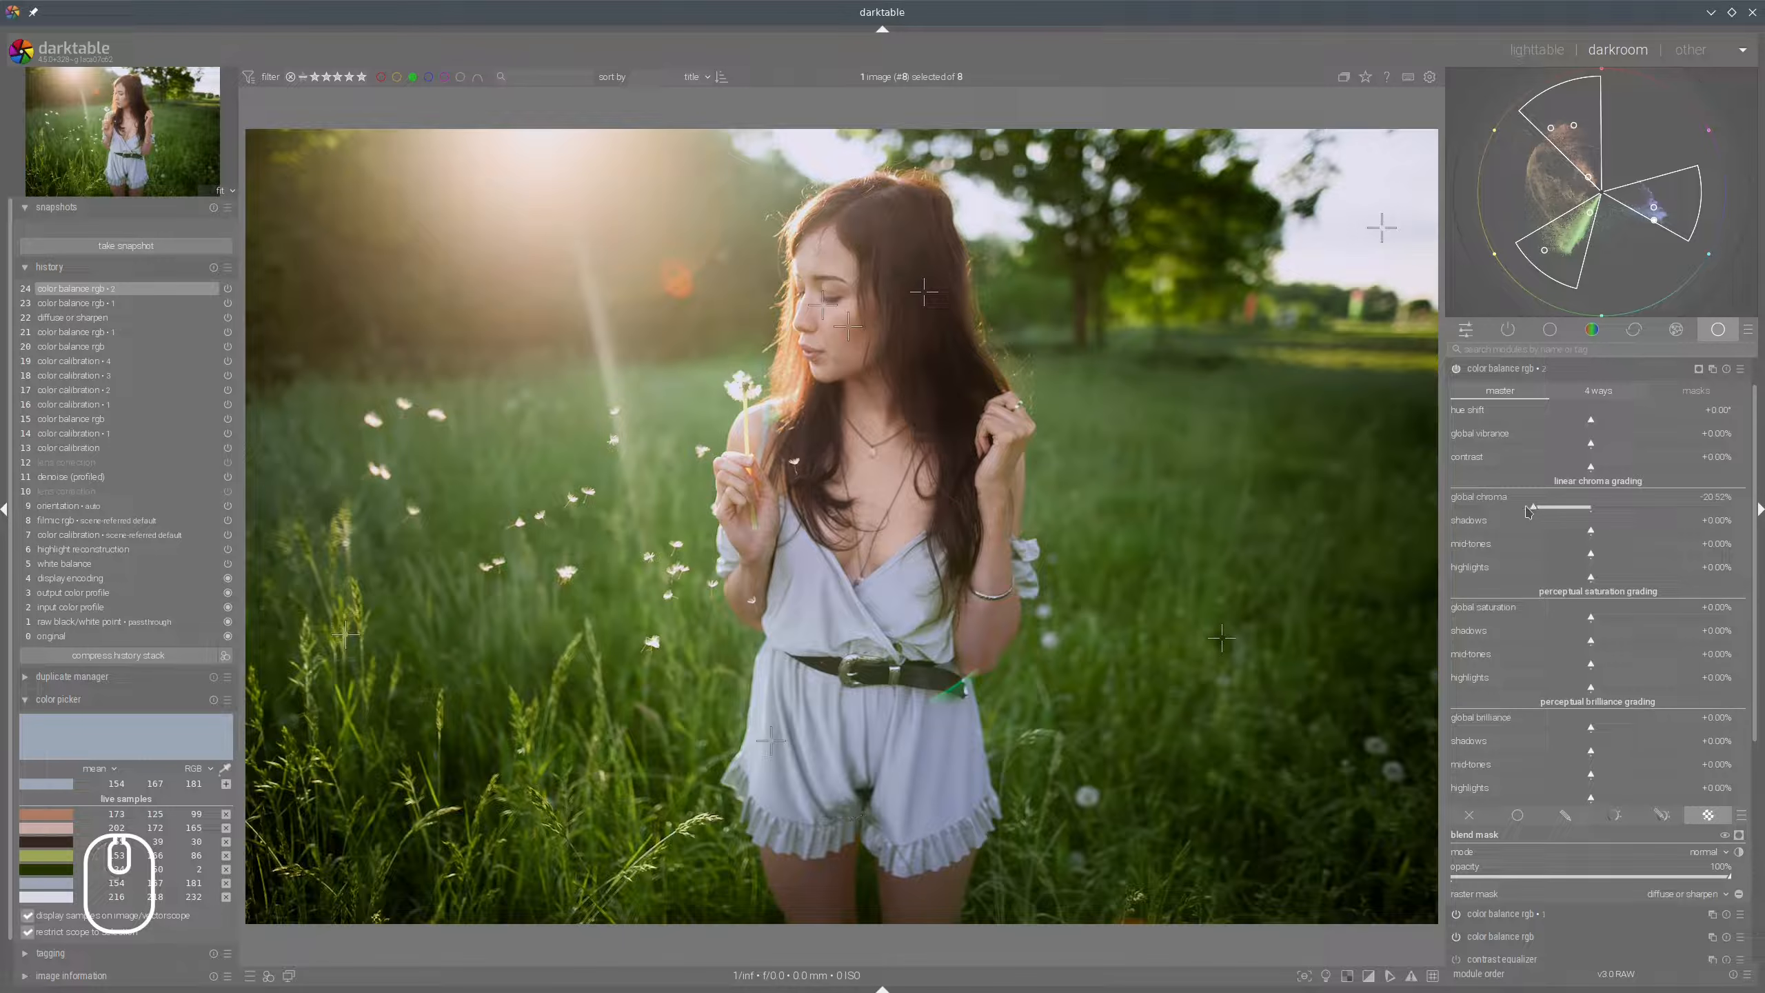
pyautogui.click(1590, 390)
pyautogui.scroll(5, 1512, 660)
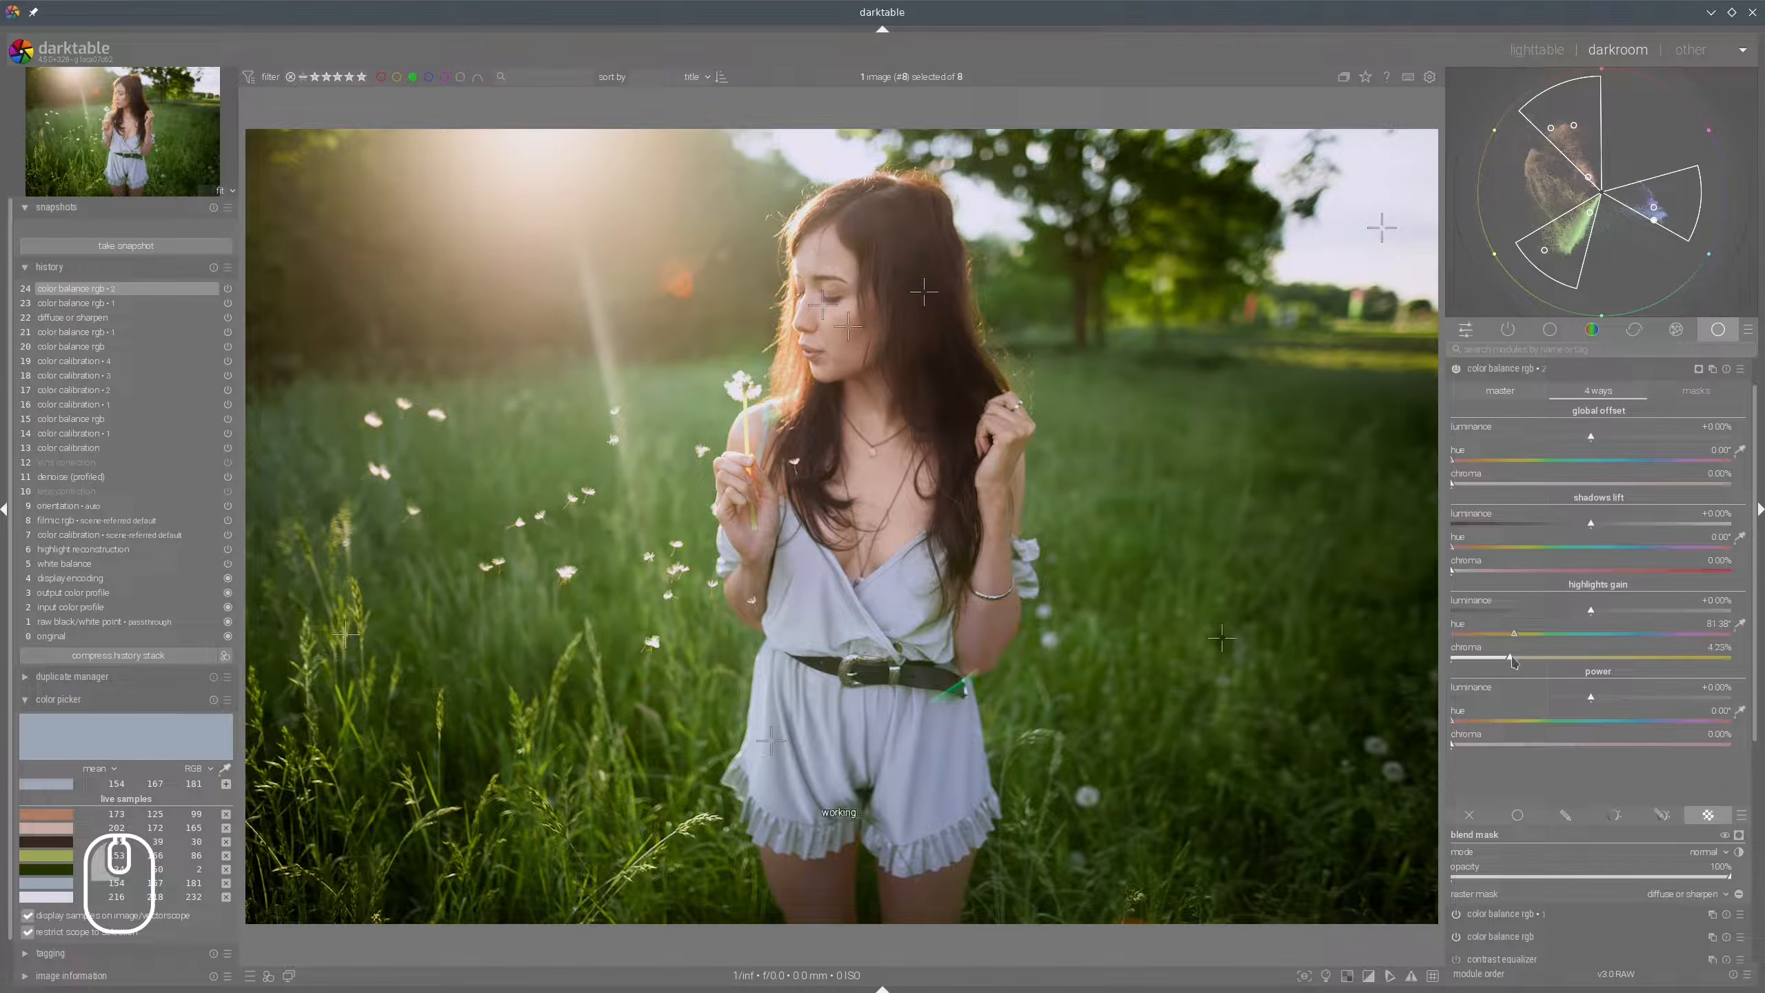
pyautogui.click(1517, 666)
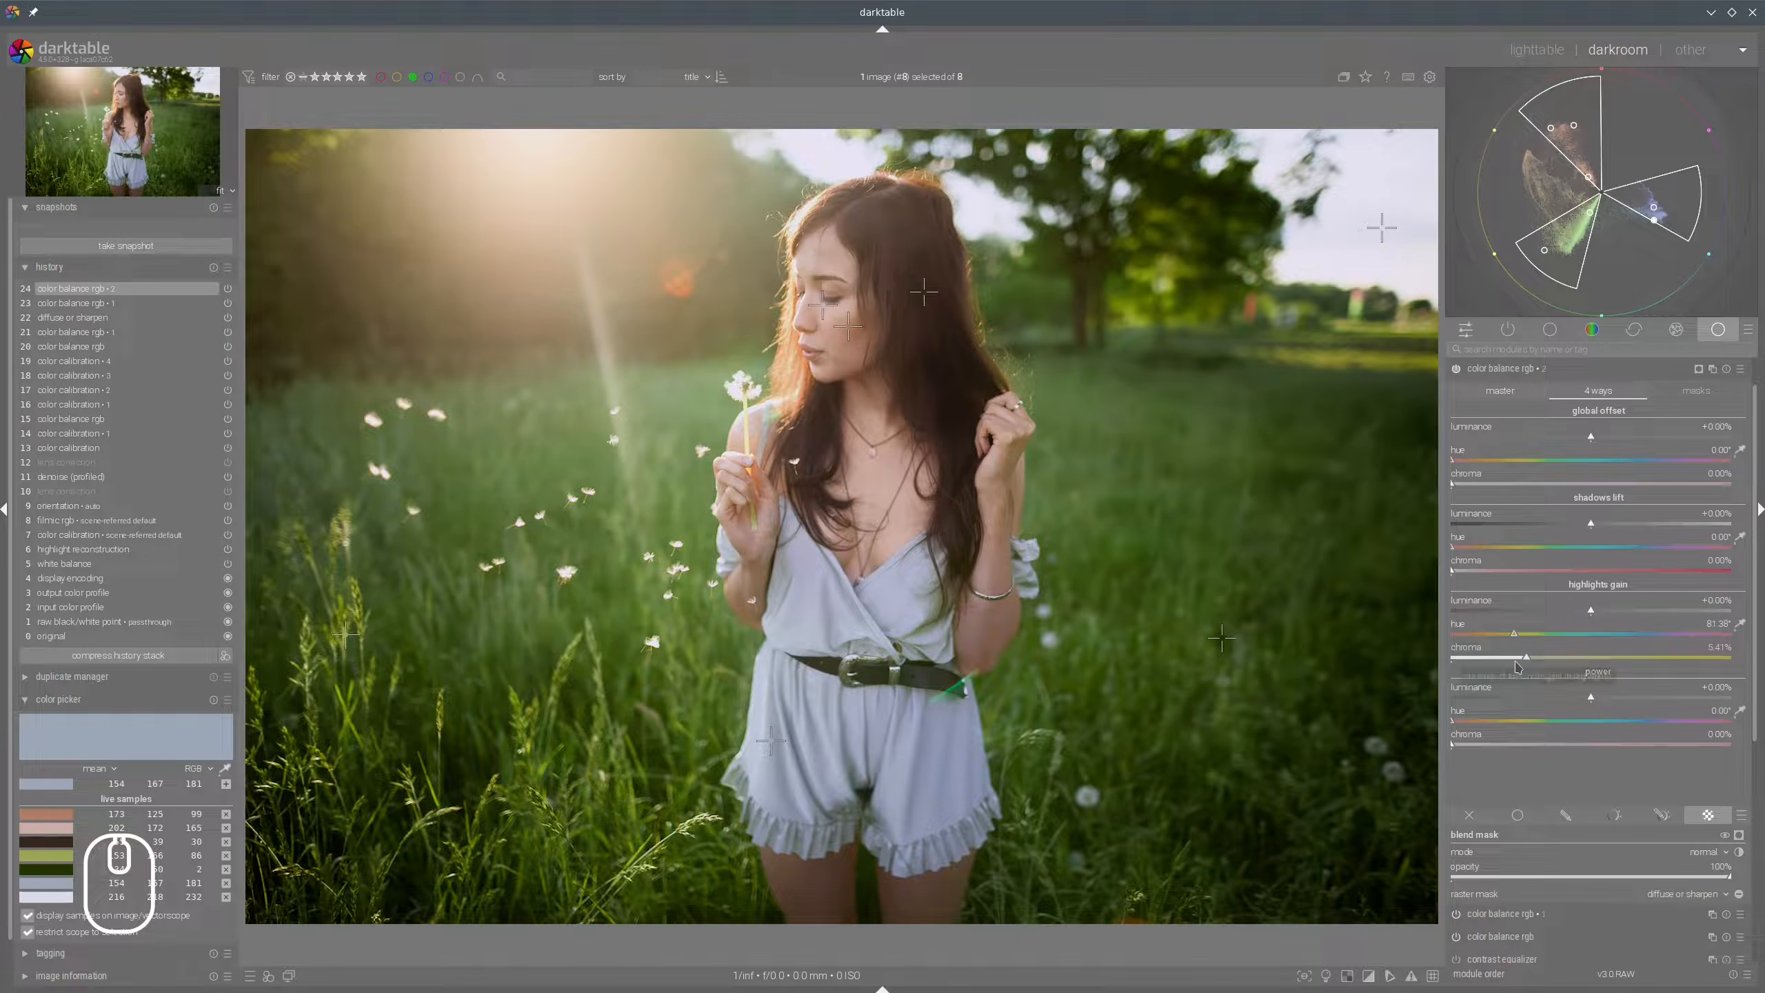
# Raise the sun instance's highlights brilliance to about +18.9% and collapse the module.
pyautogui.click(1501, 392)
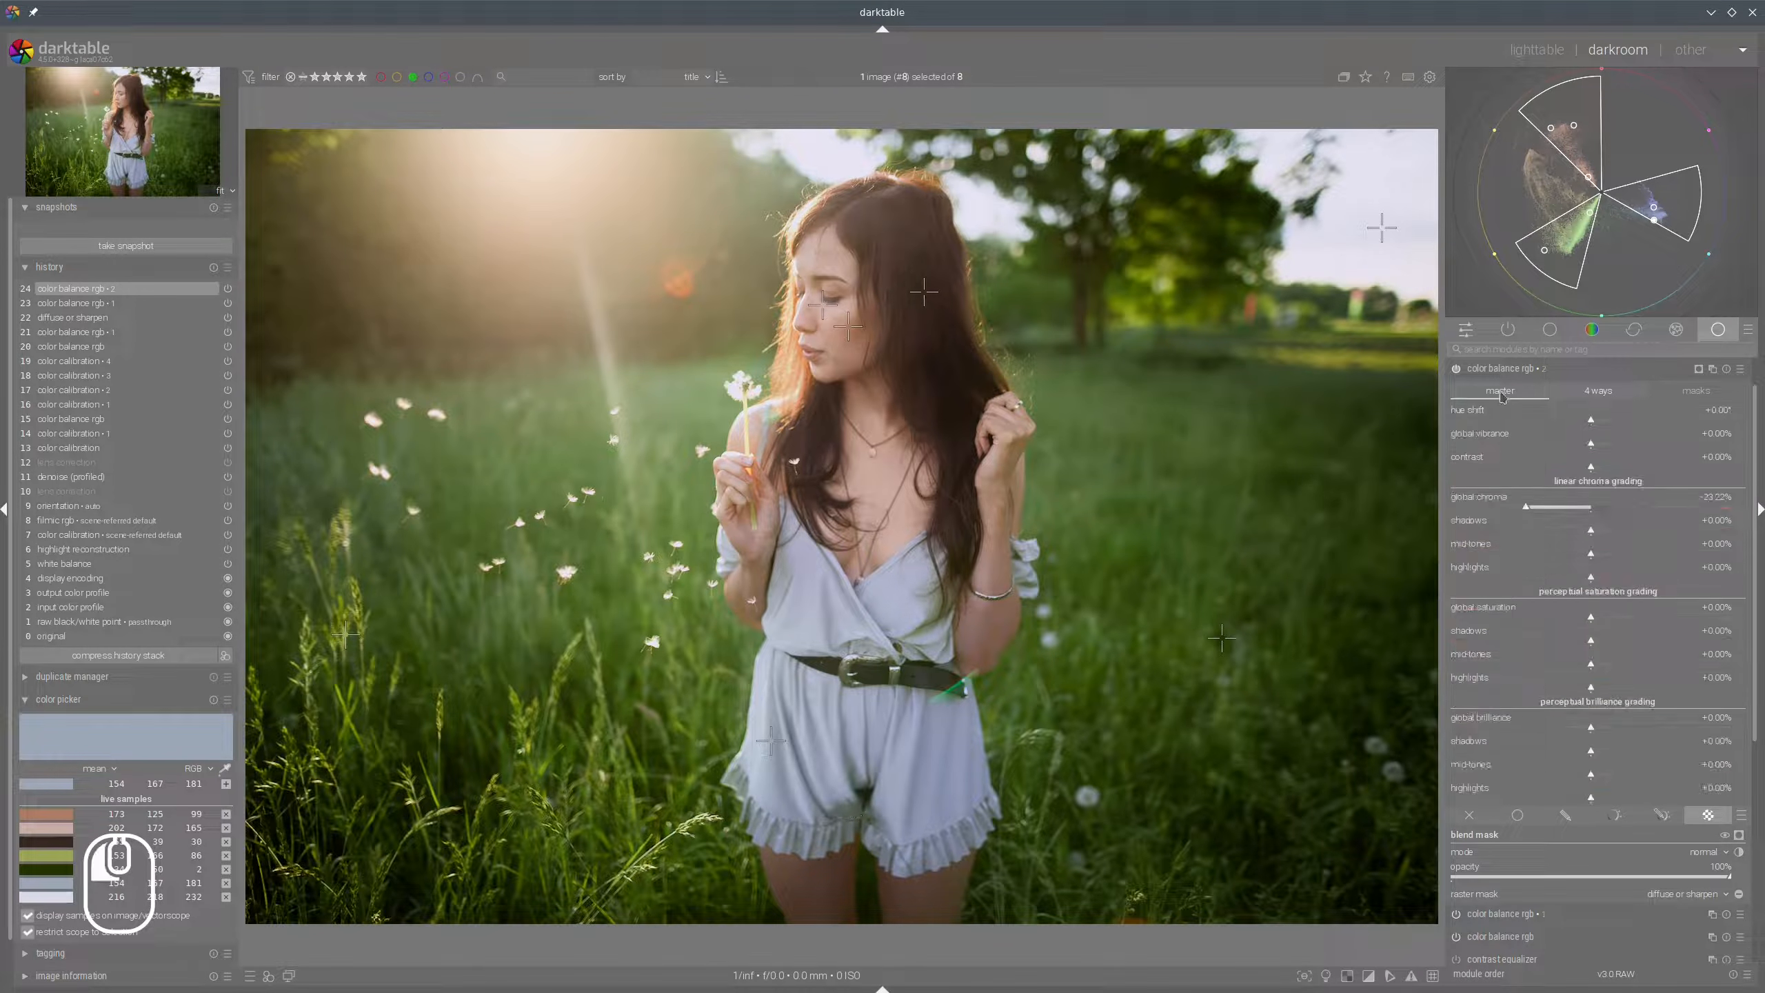
pyautogui.click(1617, 801)
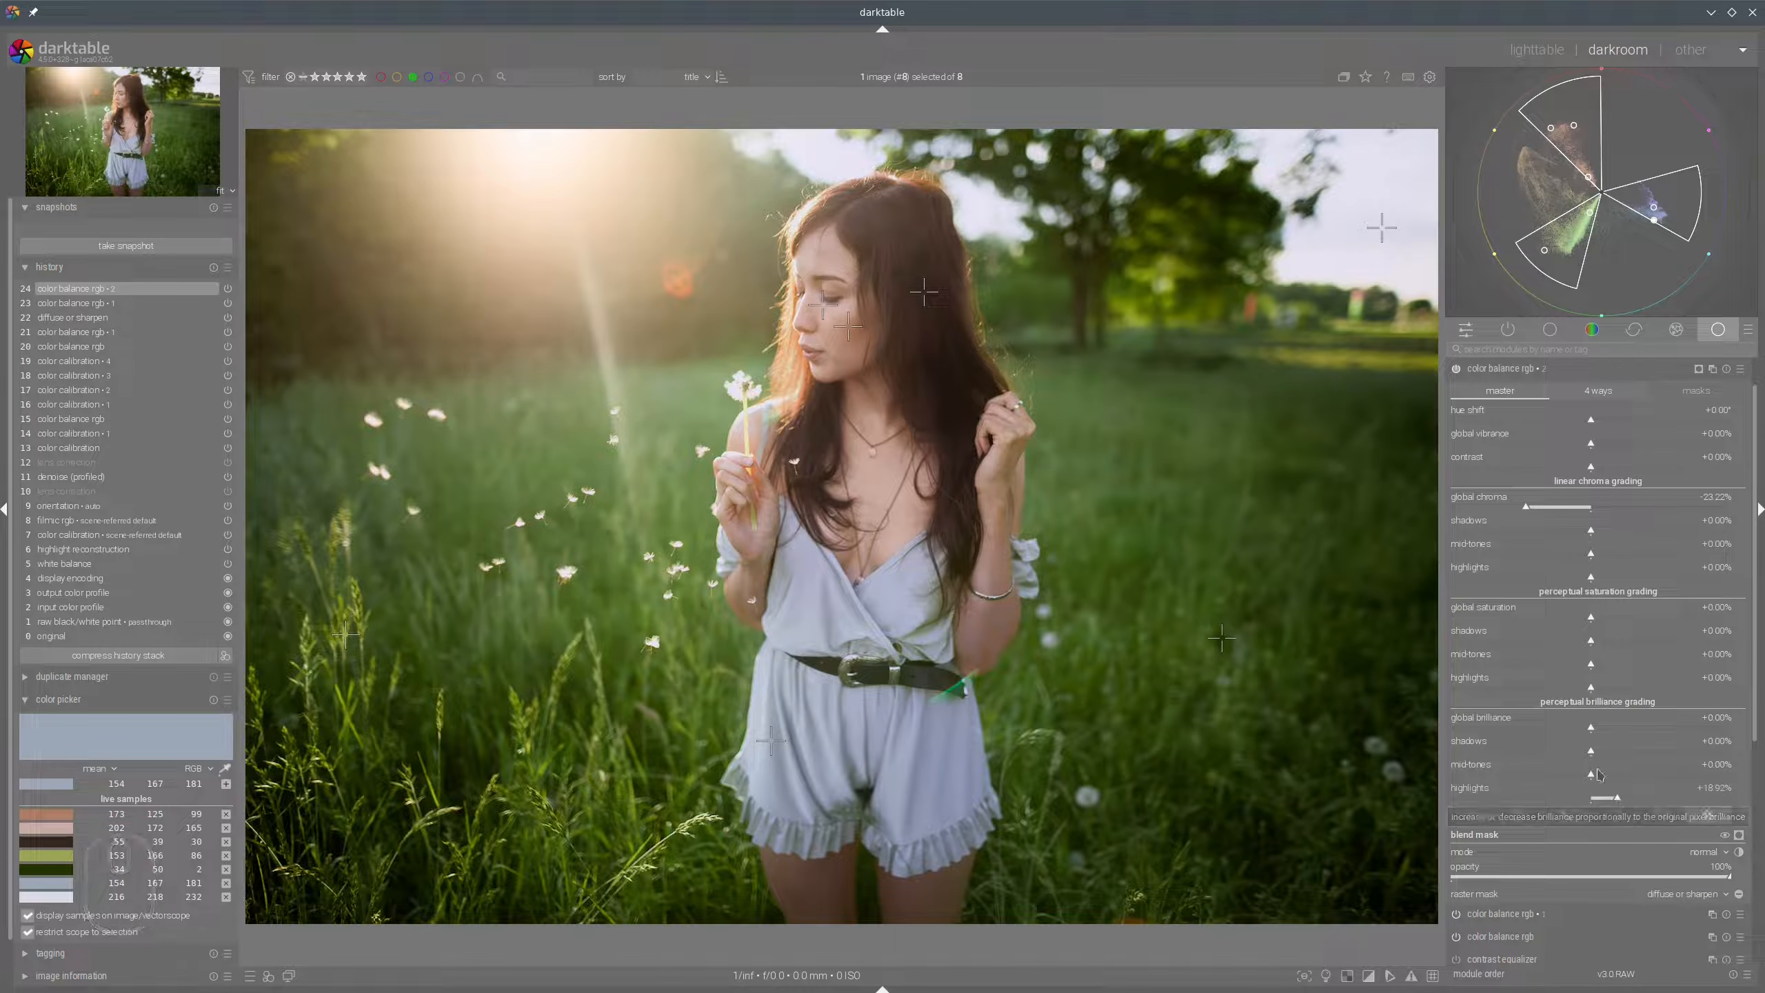
pyautogui.click(1520, 371)
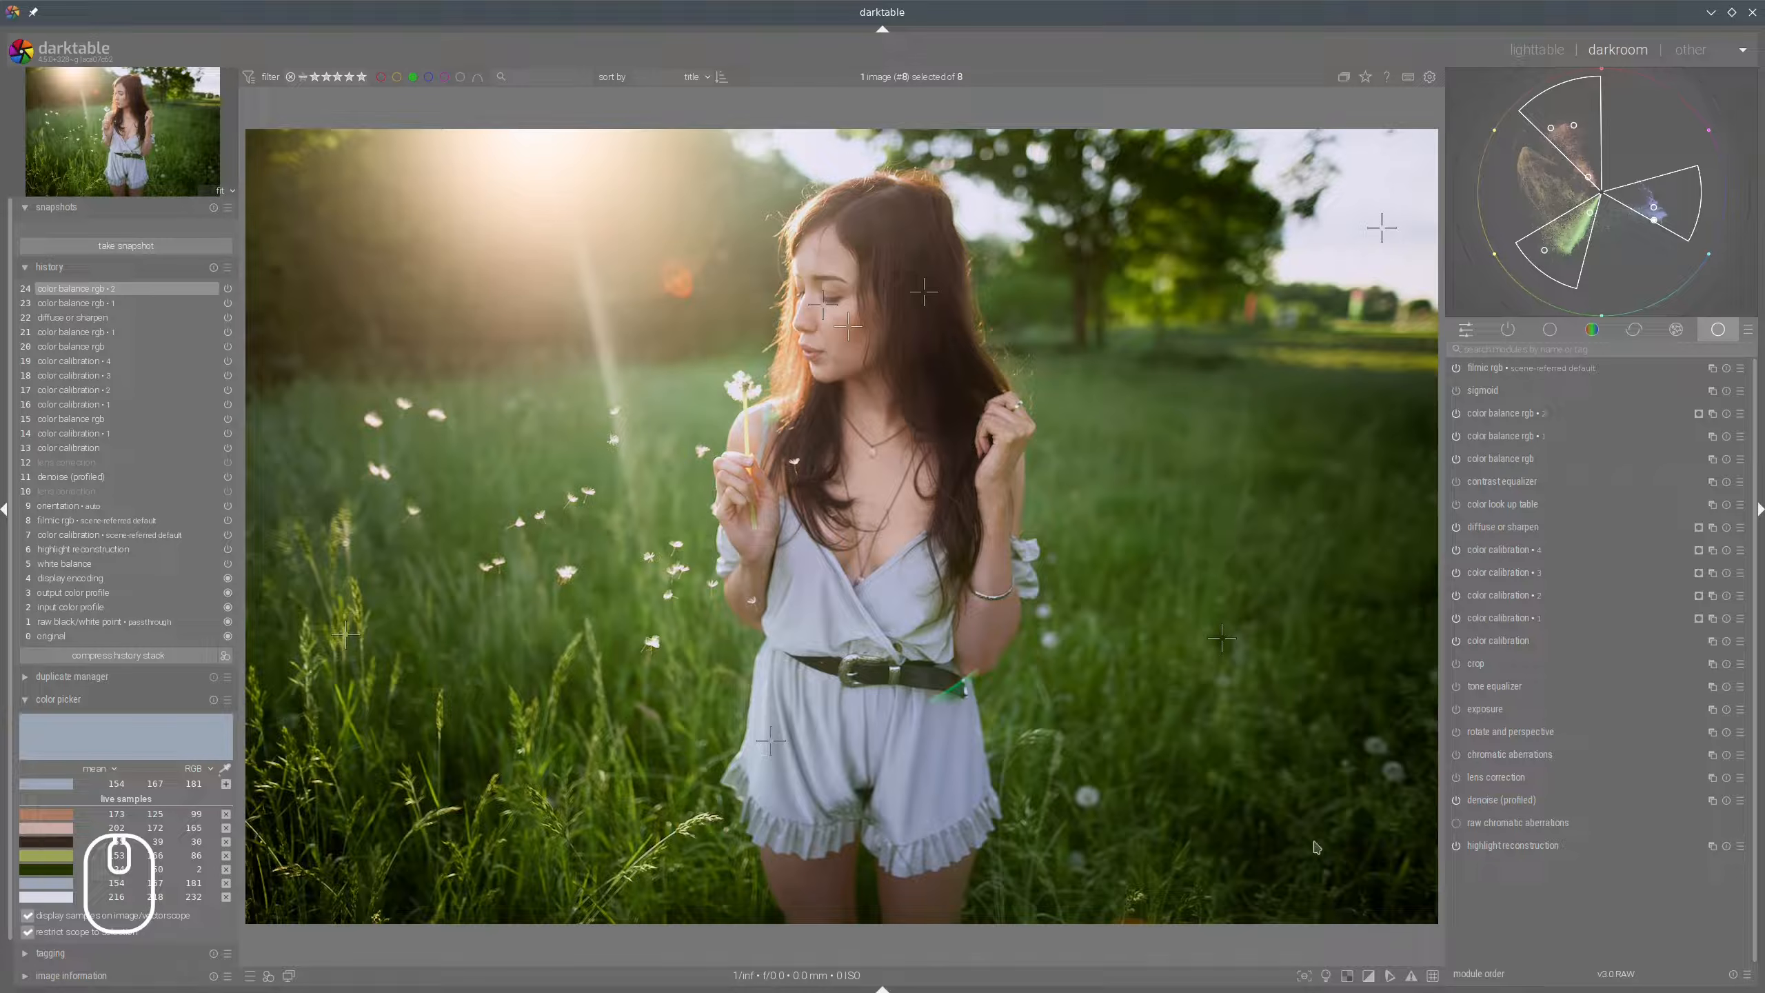
# Check the portrait with the warmed sun in color assessment mode and return to the normal view.
pyautogui.click(1325, 974)
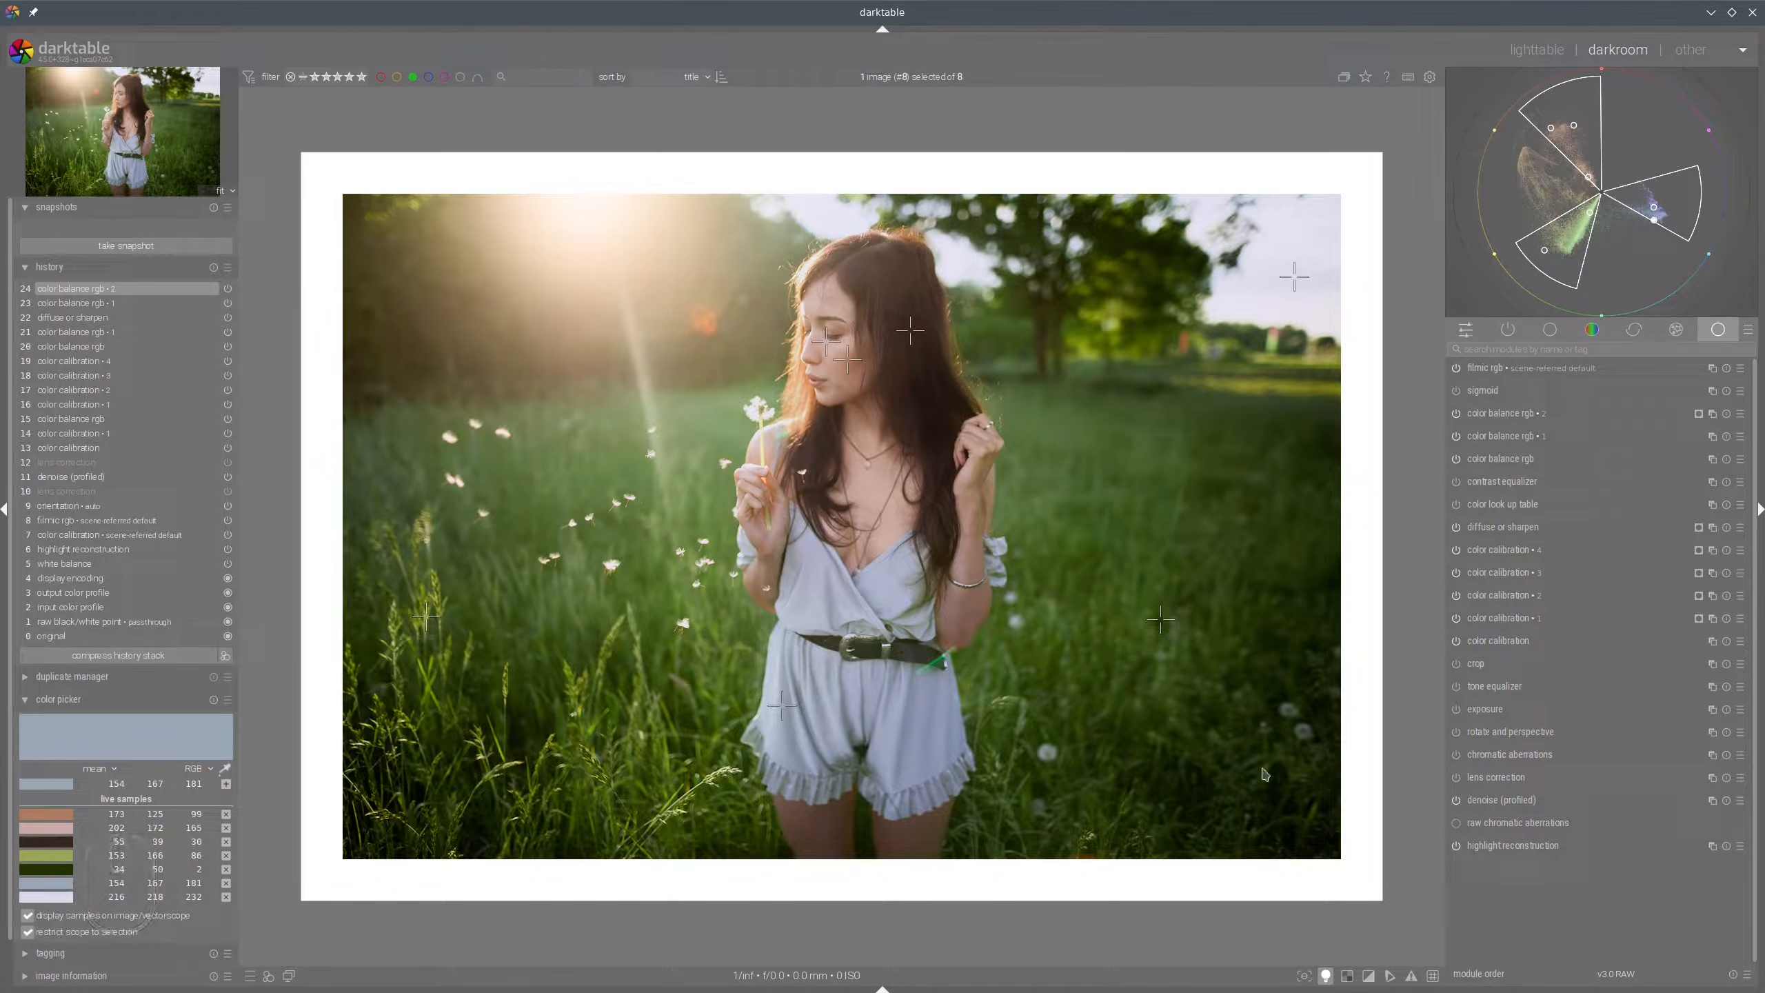
pyautogui.click(1326, 975)
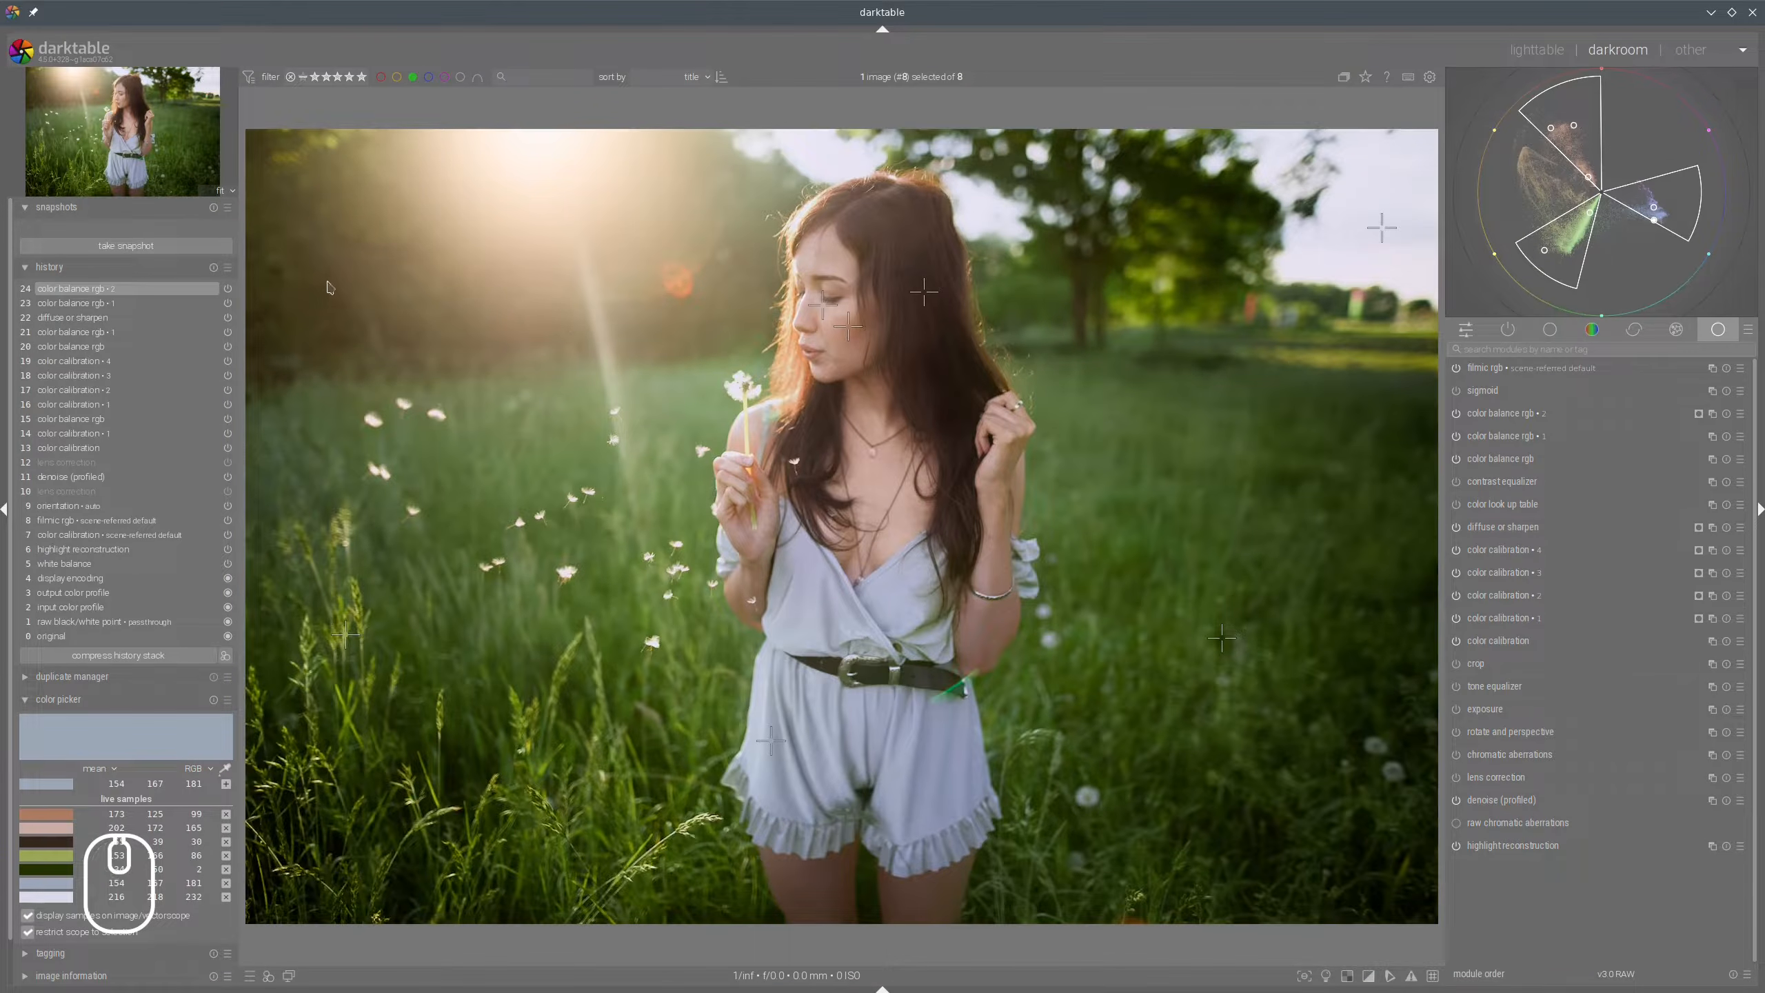
pyautogui.moveTo(82, 452)
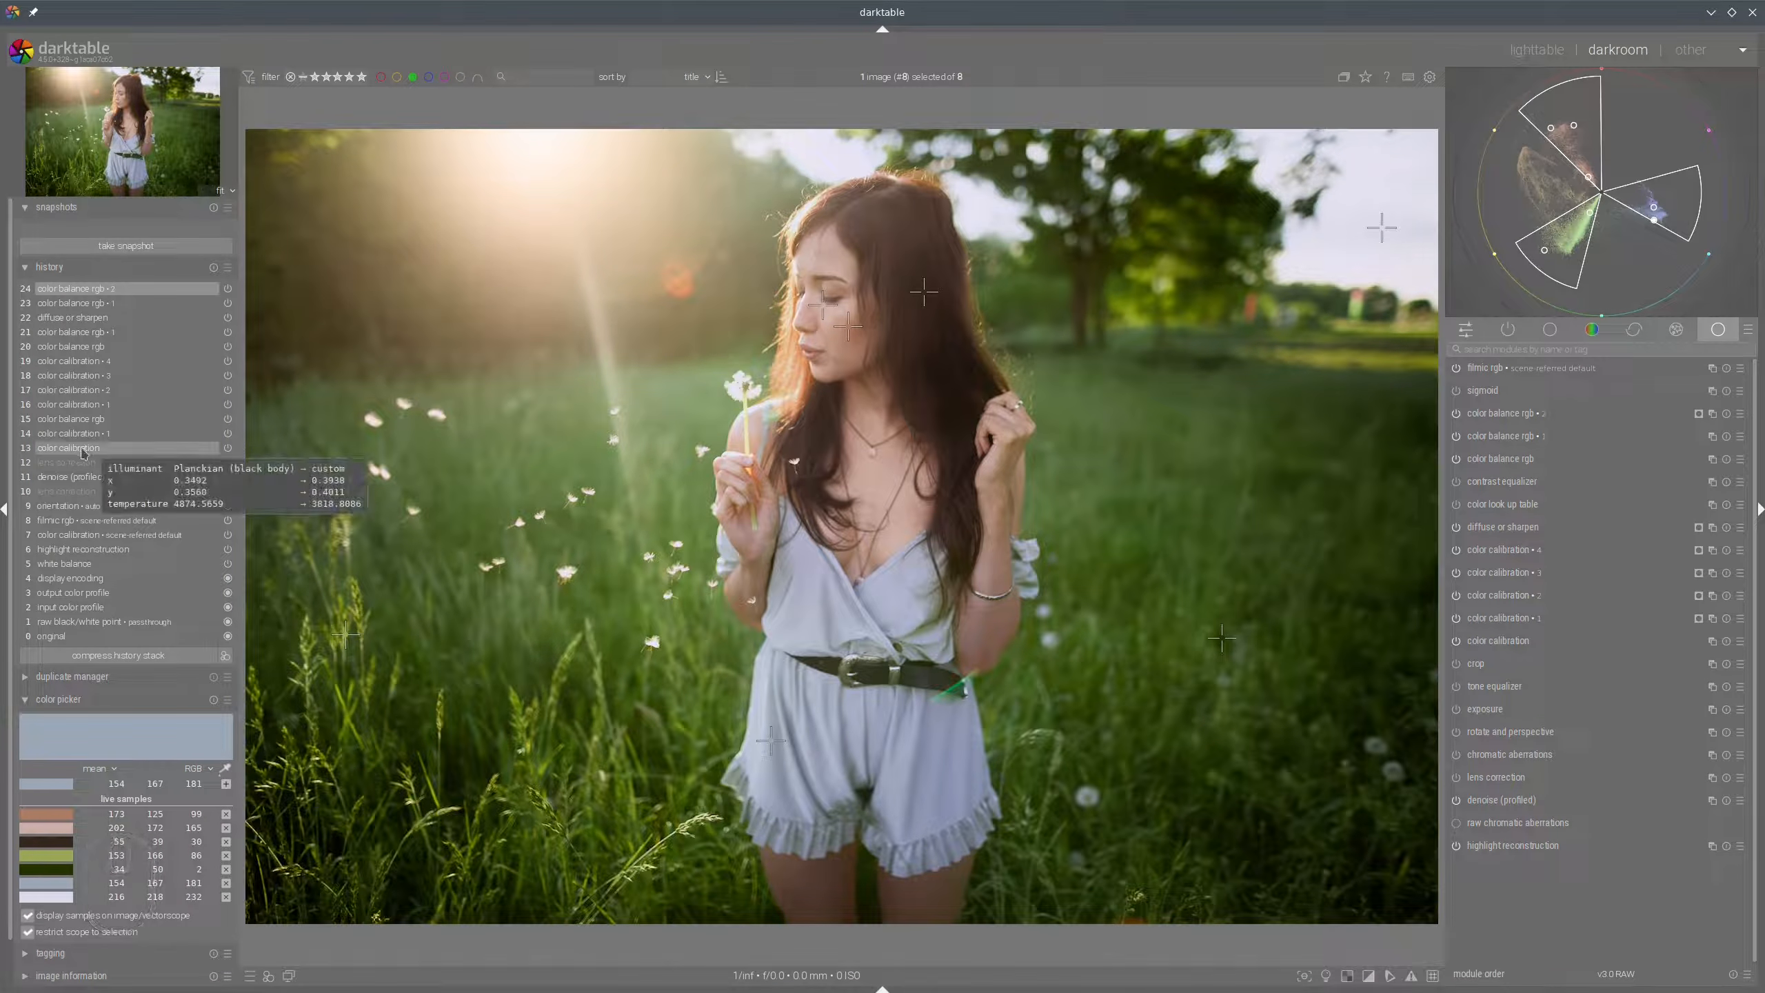
# Take a snapshot of history step 13 (color calibration), return to step 24 and compare the two in split view.
pyautogui.click(82, 449)
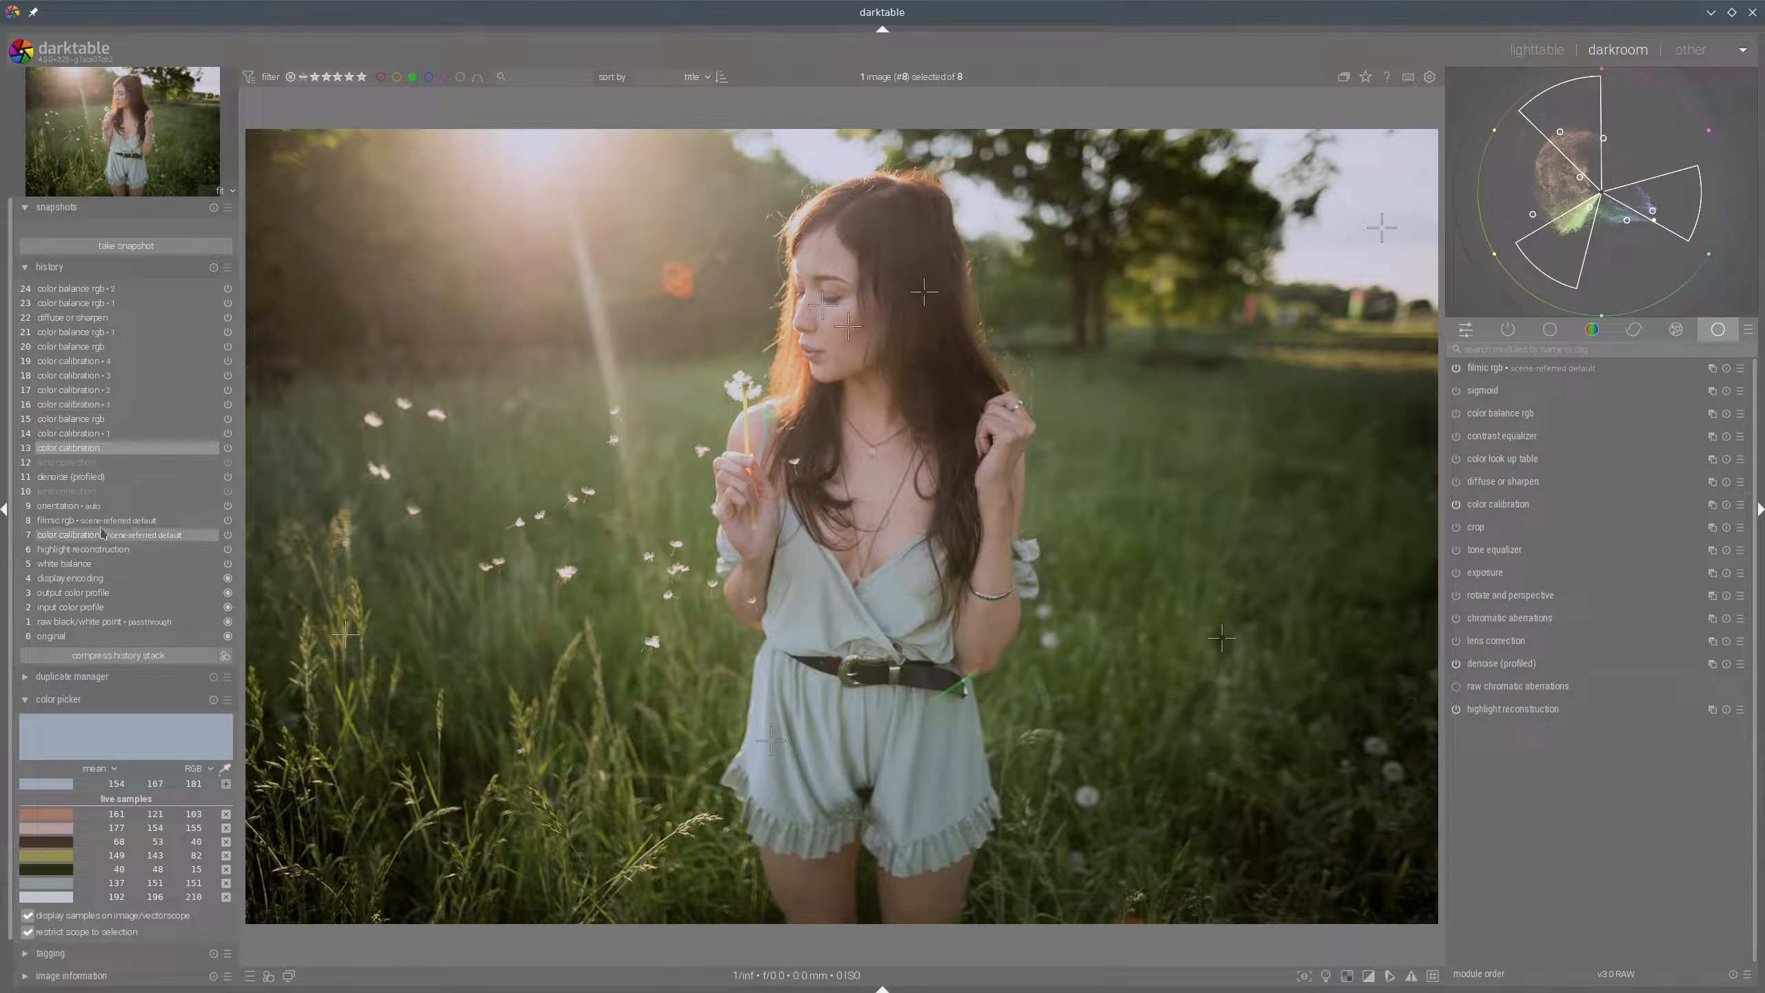
pyautogui.click(132, 246)
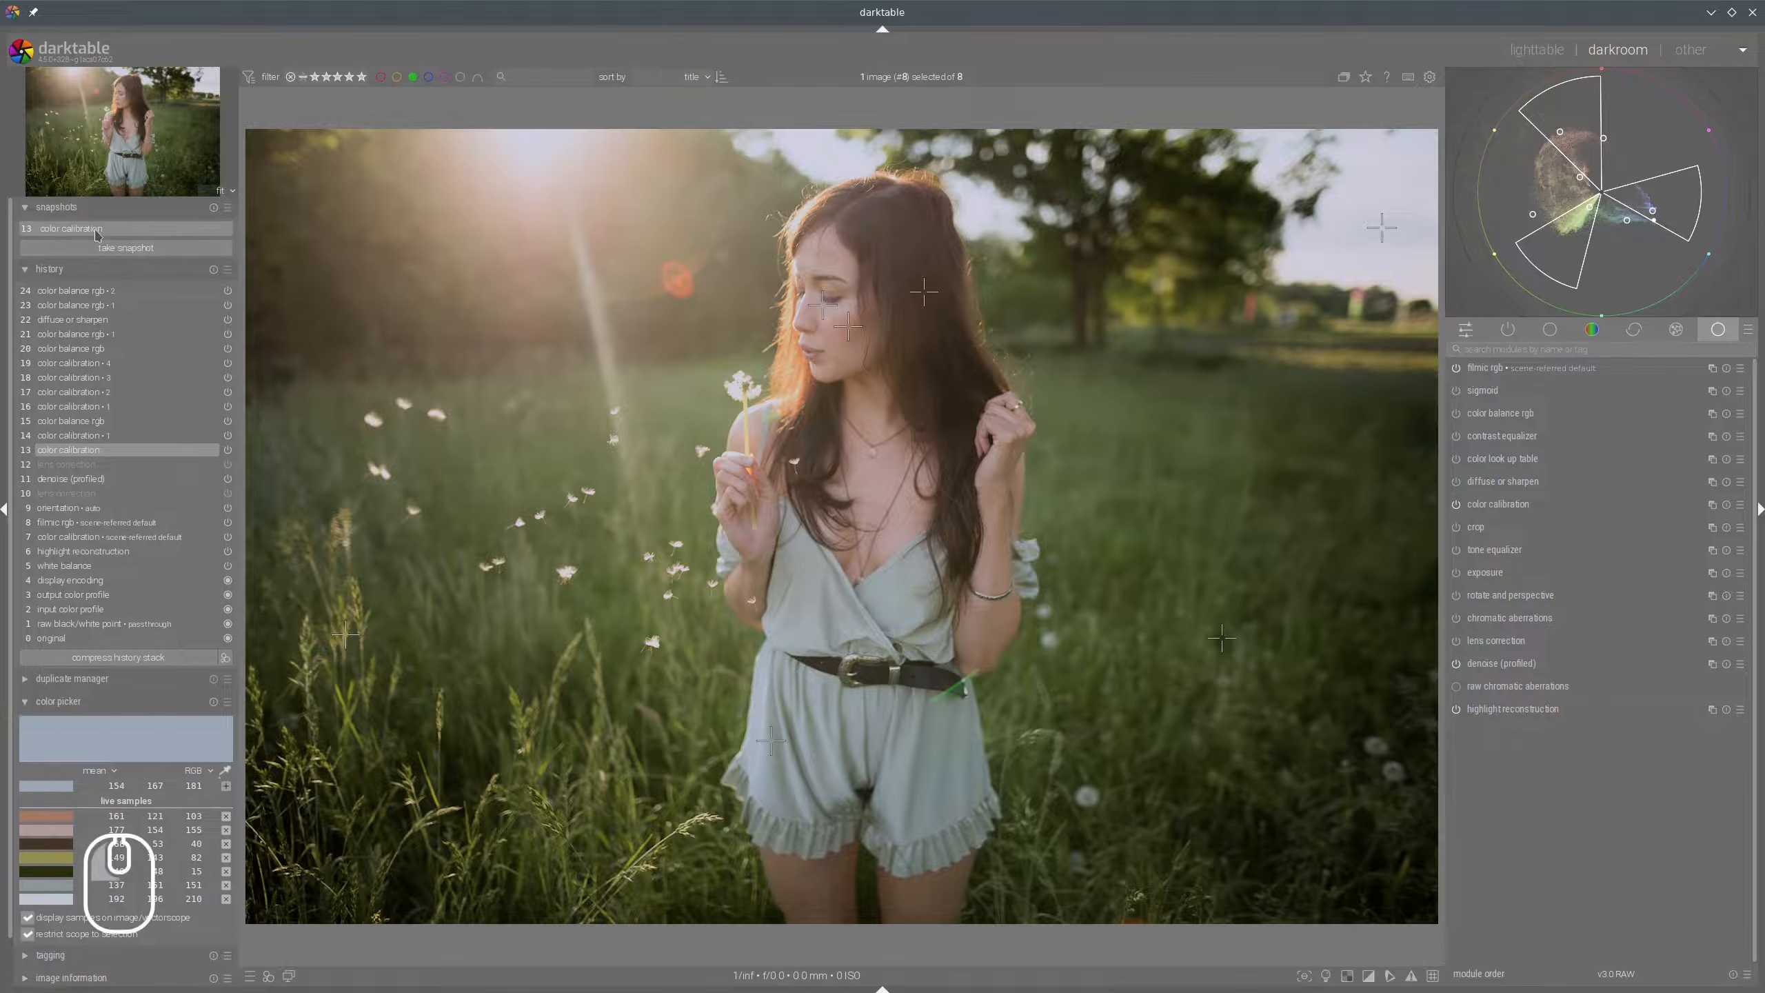
pyautogui.click(77, 290)
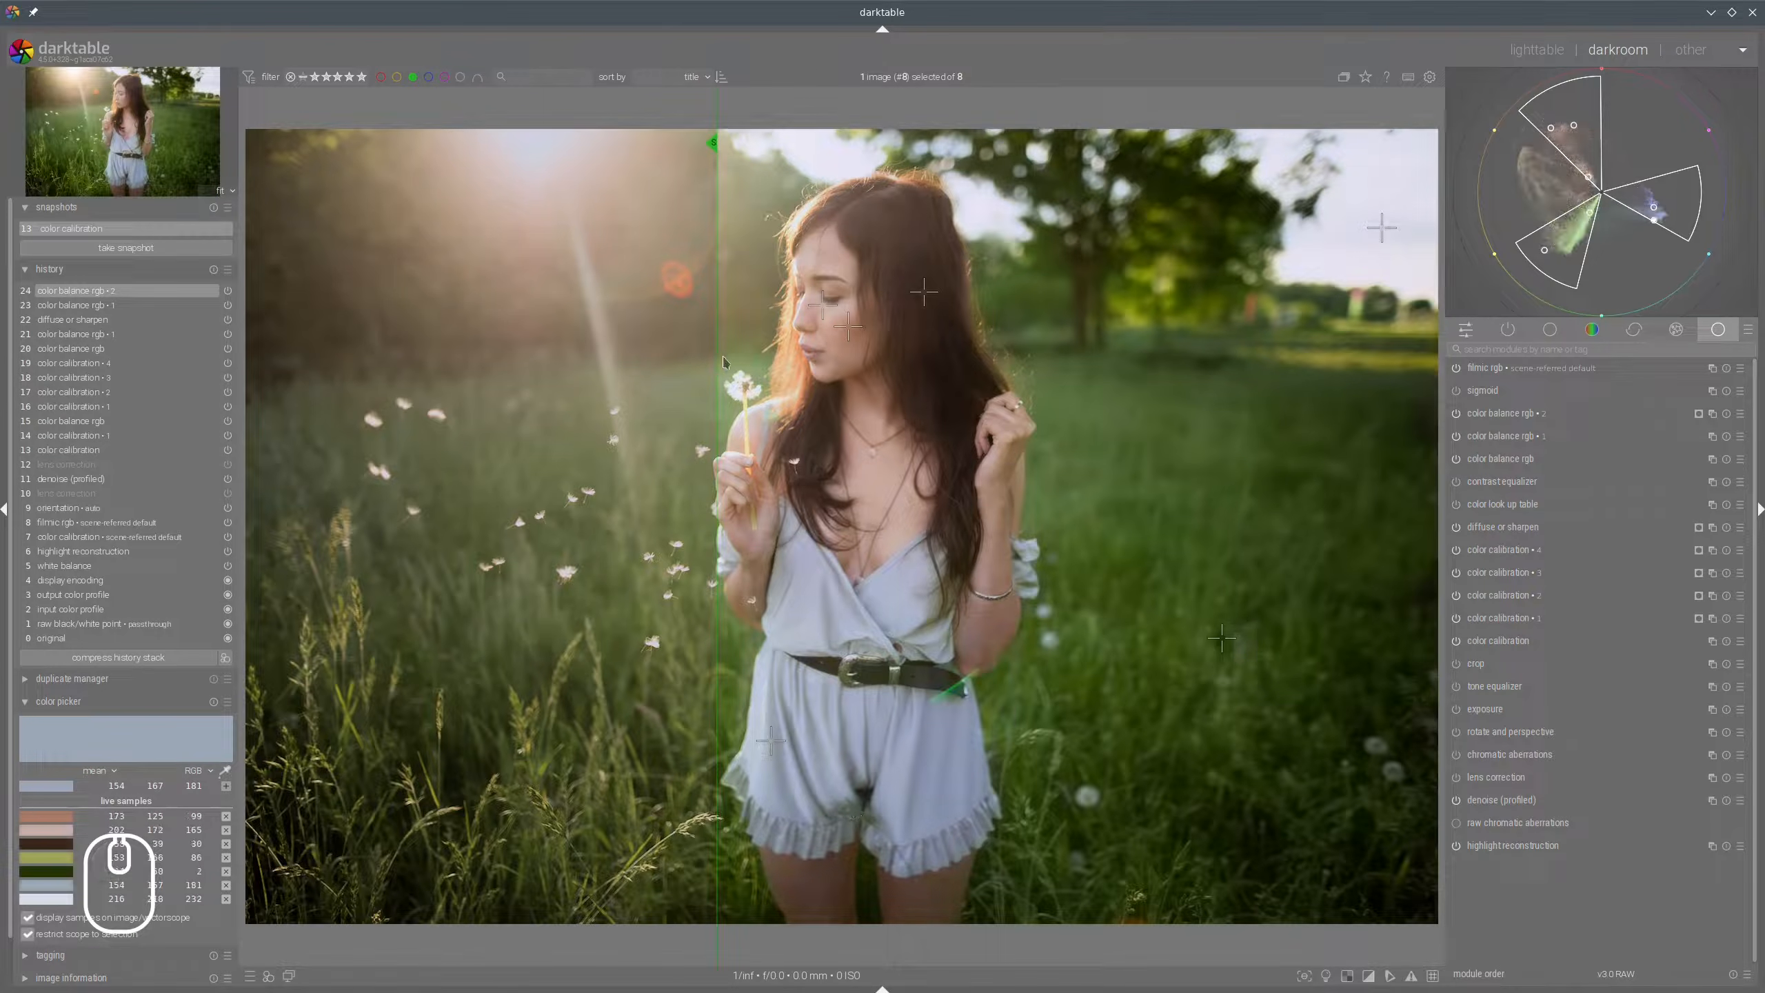
pyautogui.moveTo(719, 362); pyautogui.dragTo(229, 417)
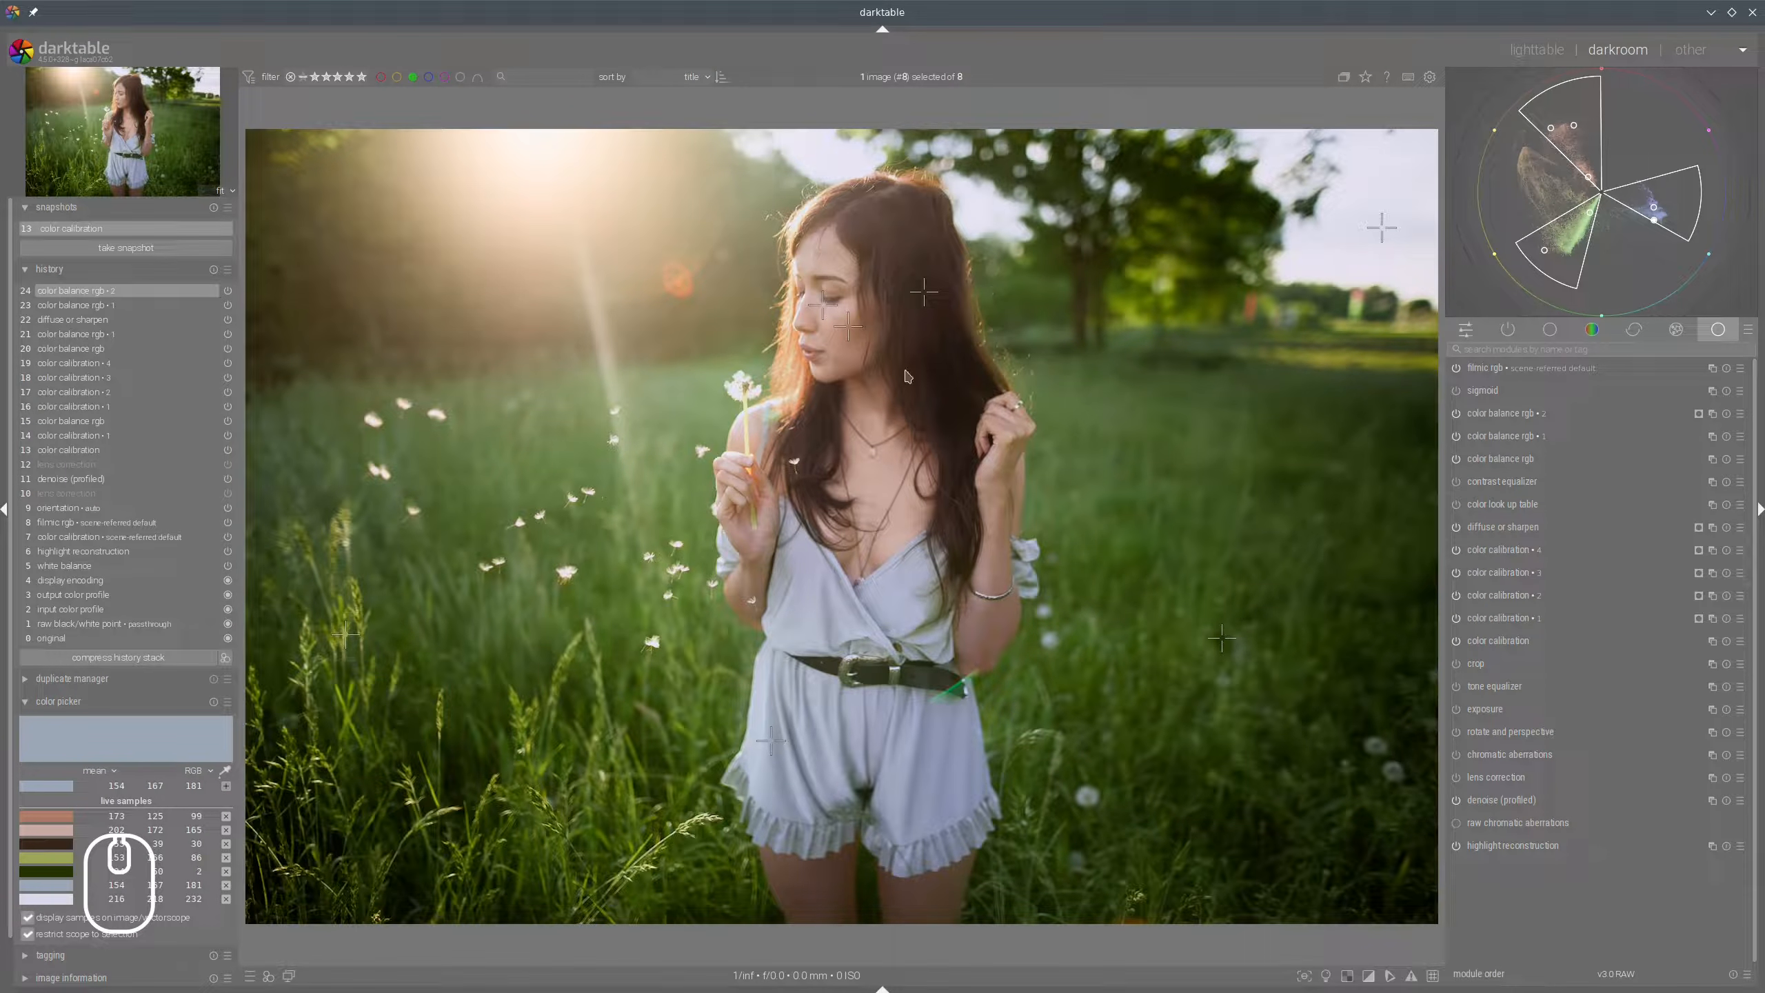
pyautogui.moveTo(289, 383); pyautogui.dragTo(200, 354)
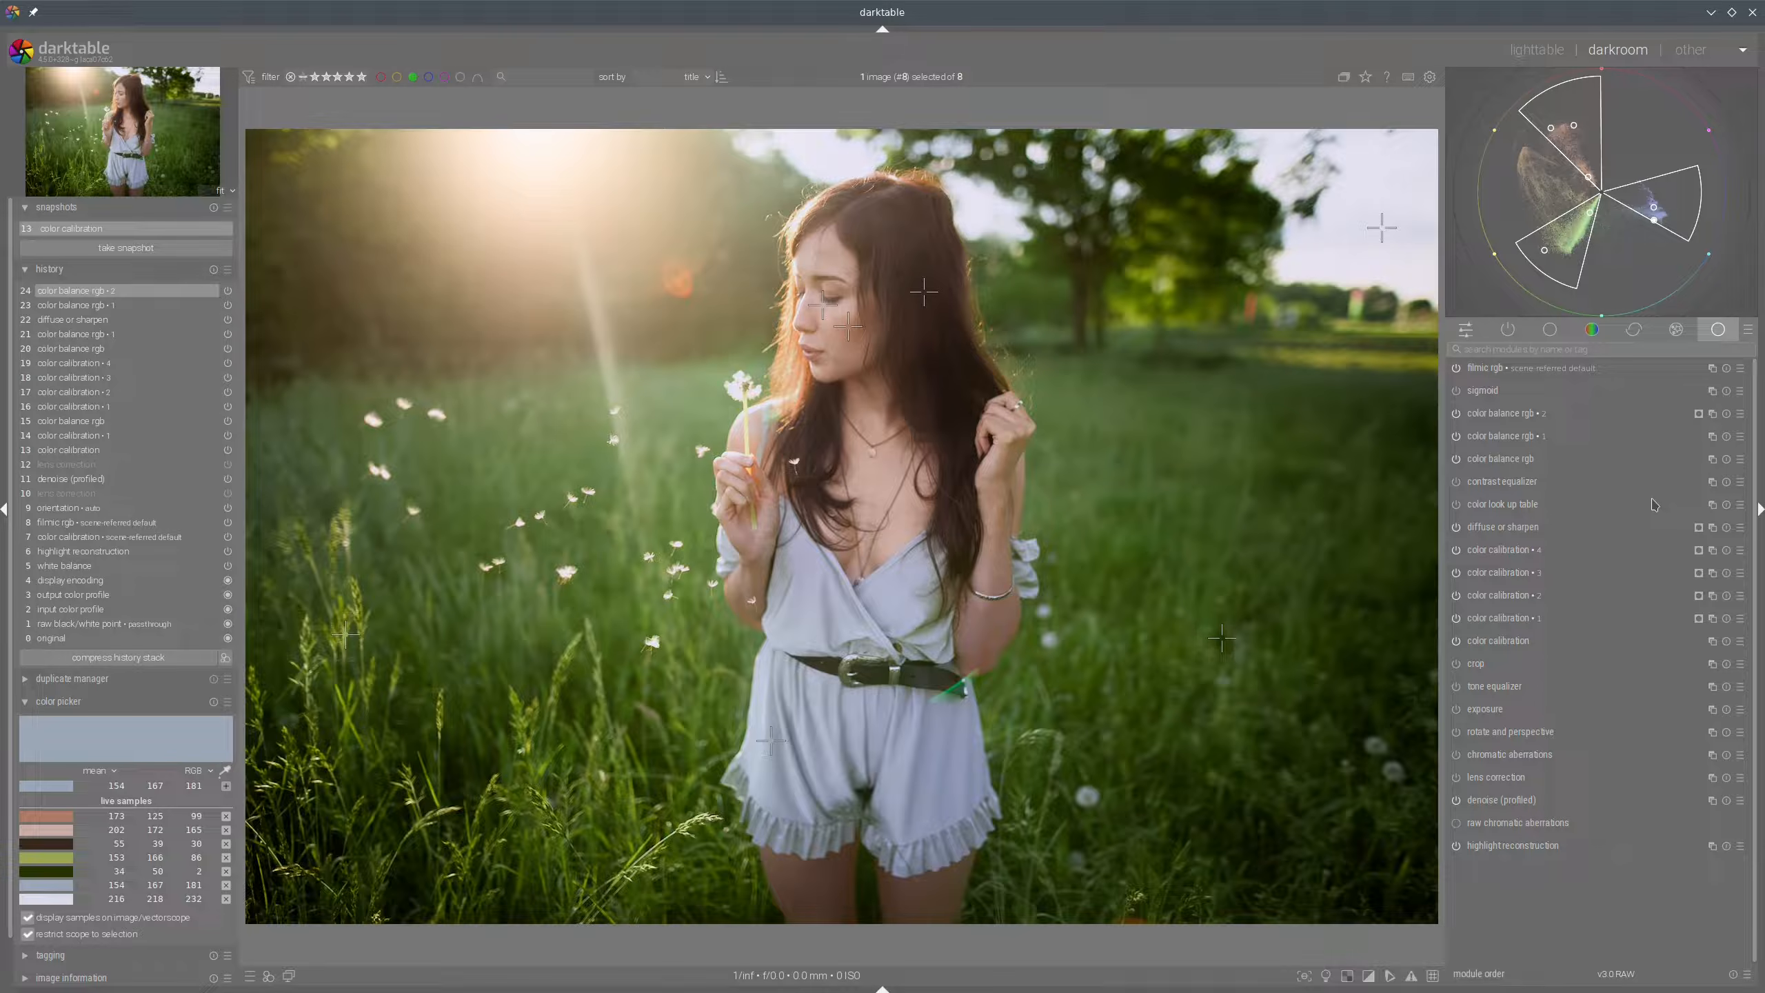
# Enable contrast equalizer and limit it with a mask at details threshold −70% and feathering radius about 9.2 px, checking the mask overlay.
pyautogui.click(1457, 482)
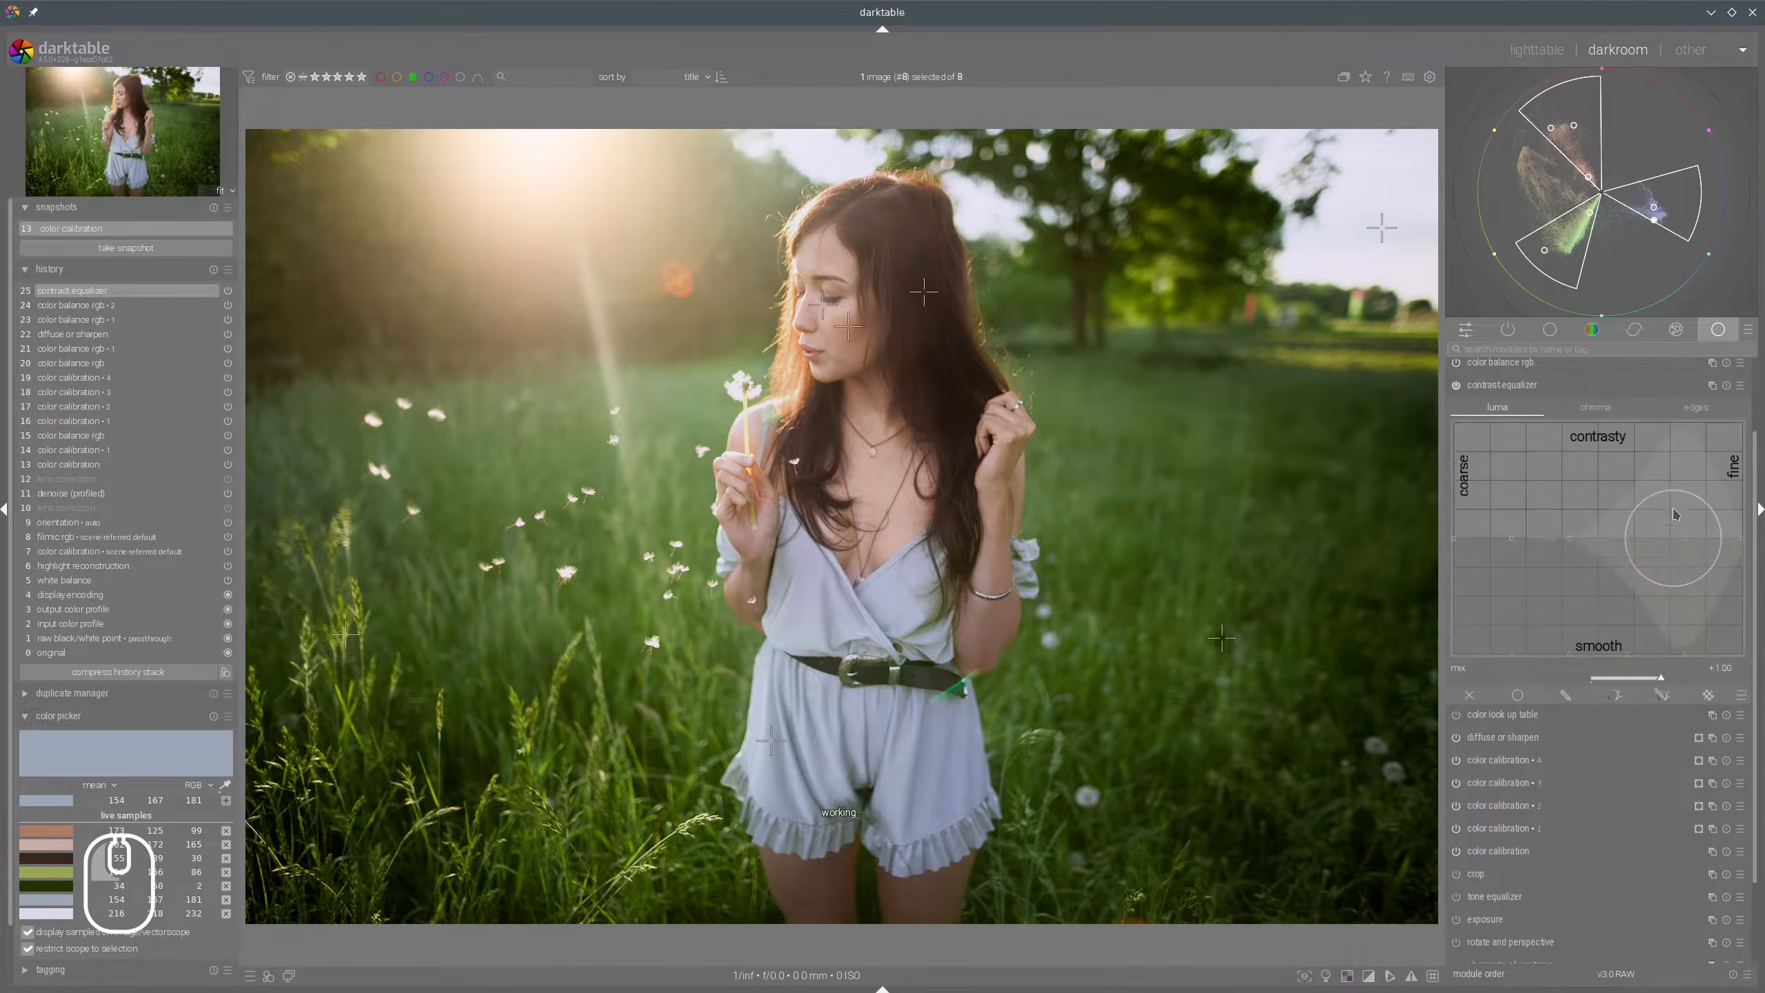
pyautogui.click(1662, 678)
pyautogui.scroll(-5, 1669, 588)
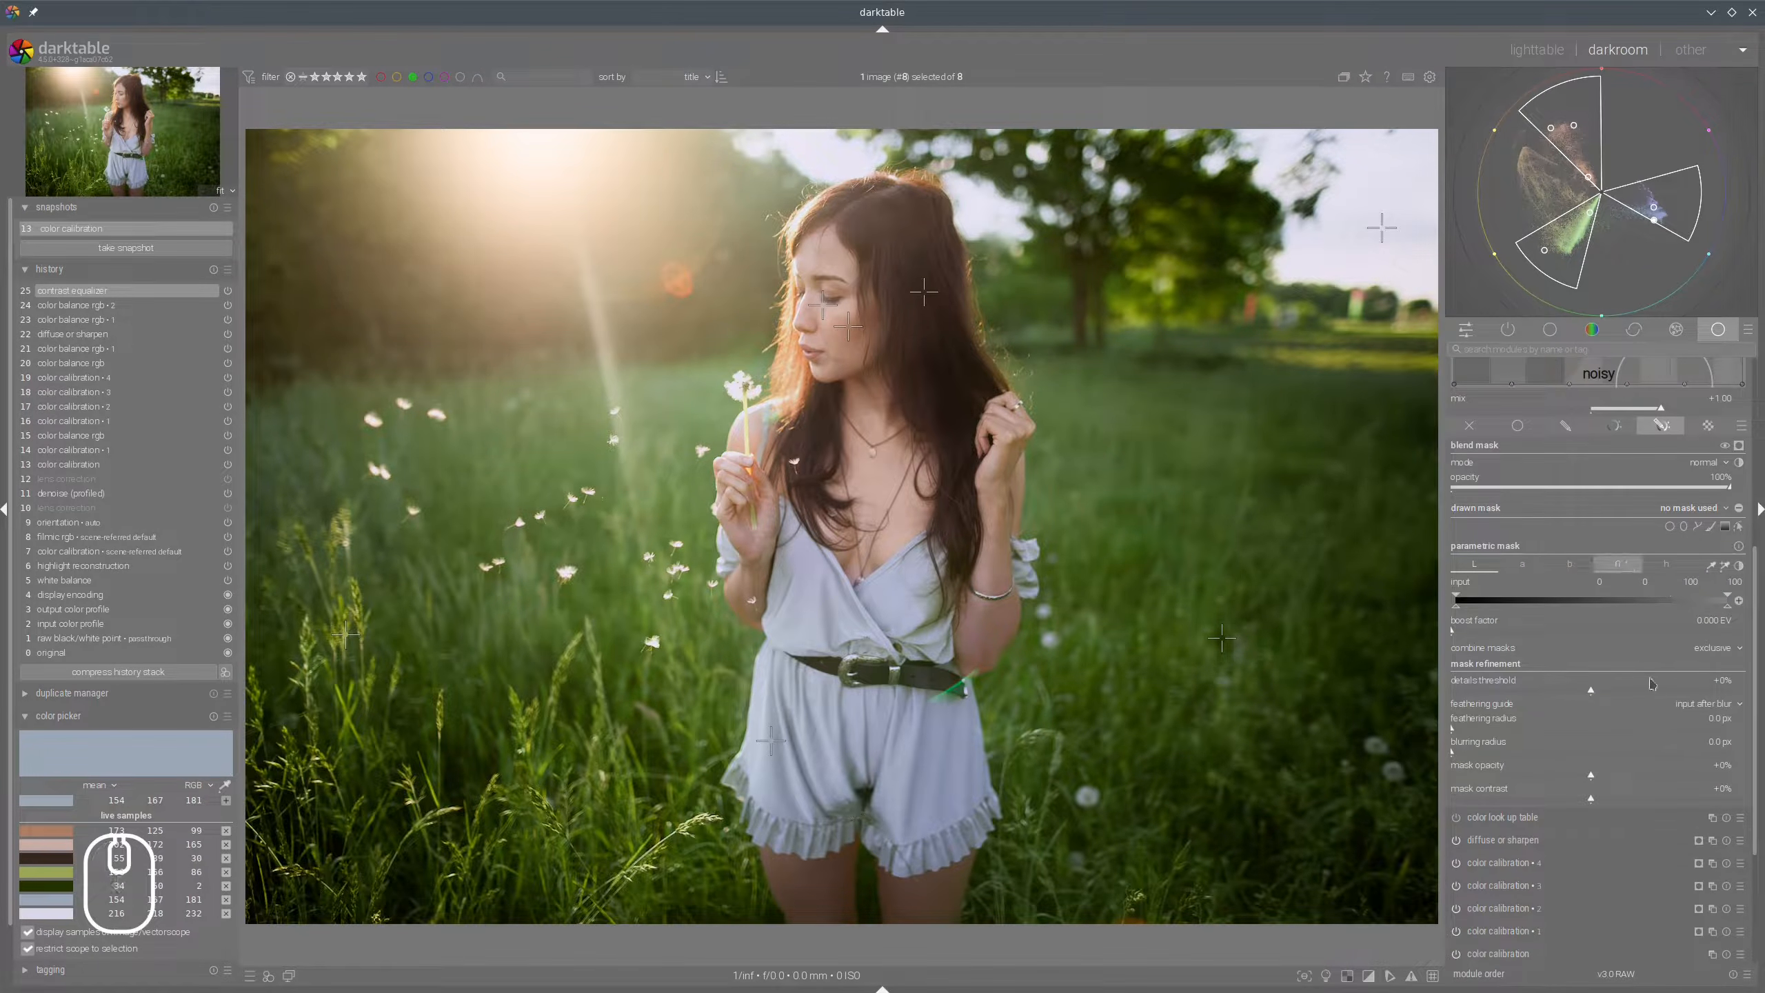
pyautogui.moveTo(1592, 693); pyautogui.dragTo(1491, 696)
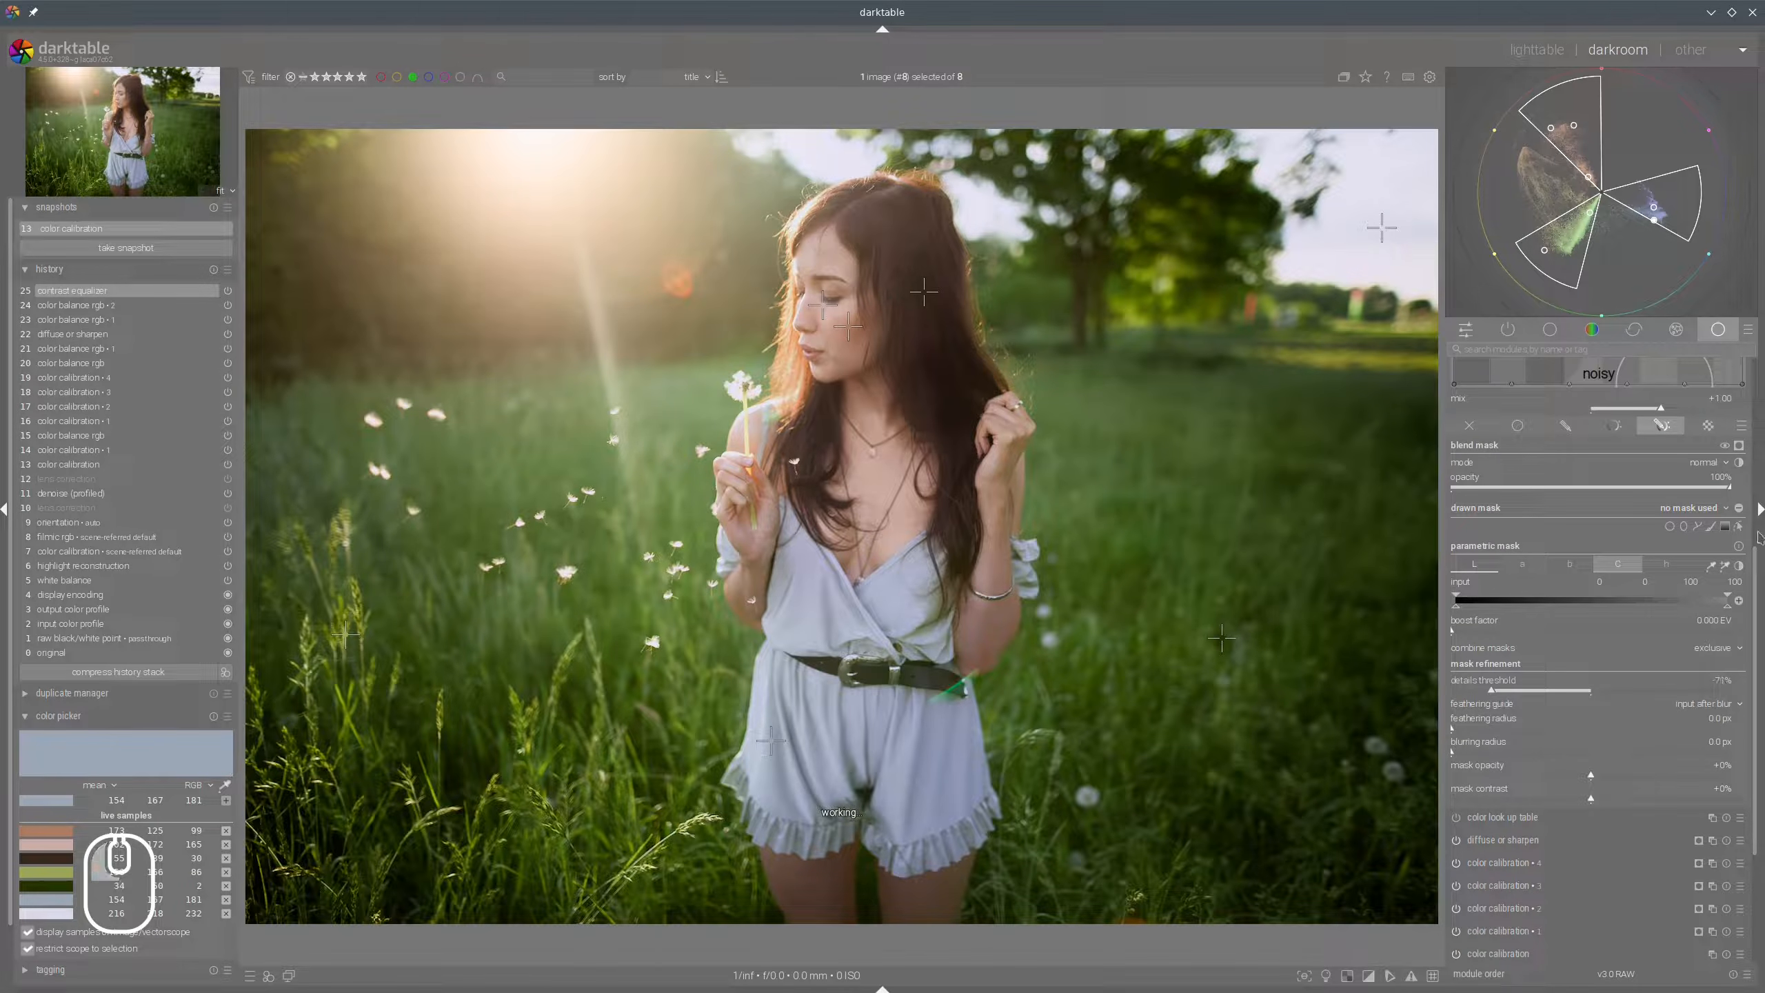
pyautogui.click(1739, 446)
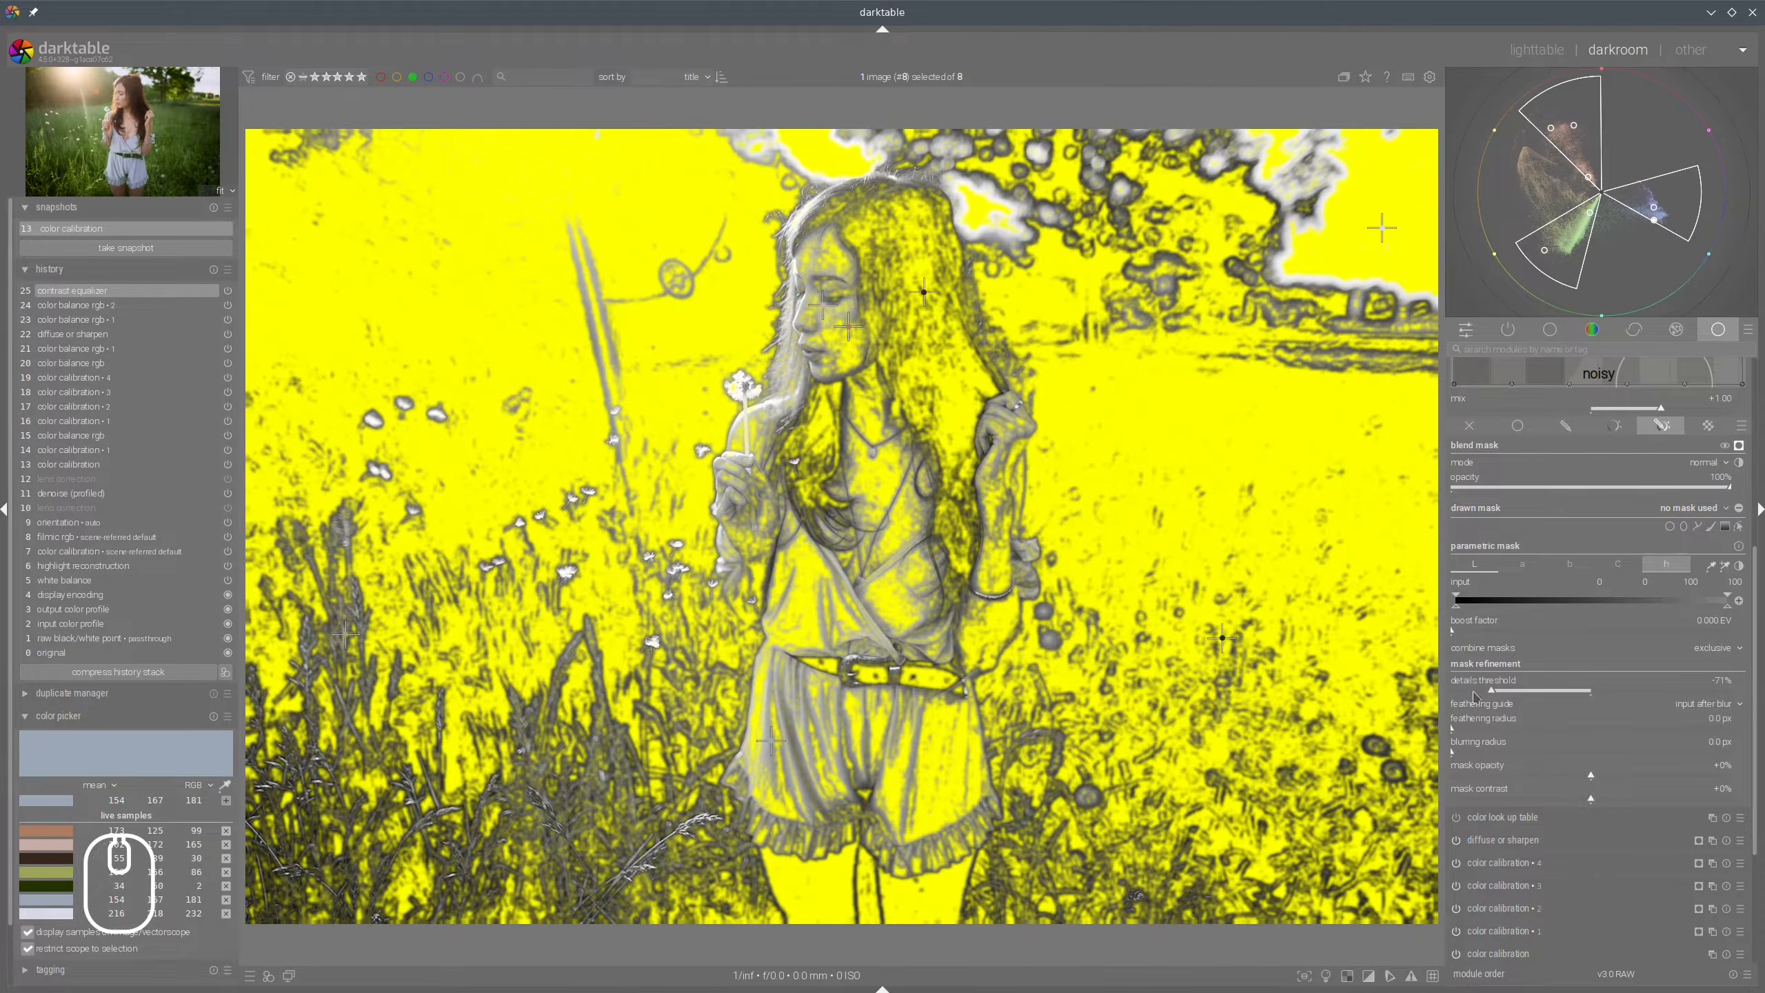
pyautogui.moveTo(1492, 692); pyautogui.dragTo(1494, 695)
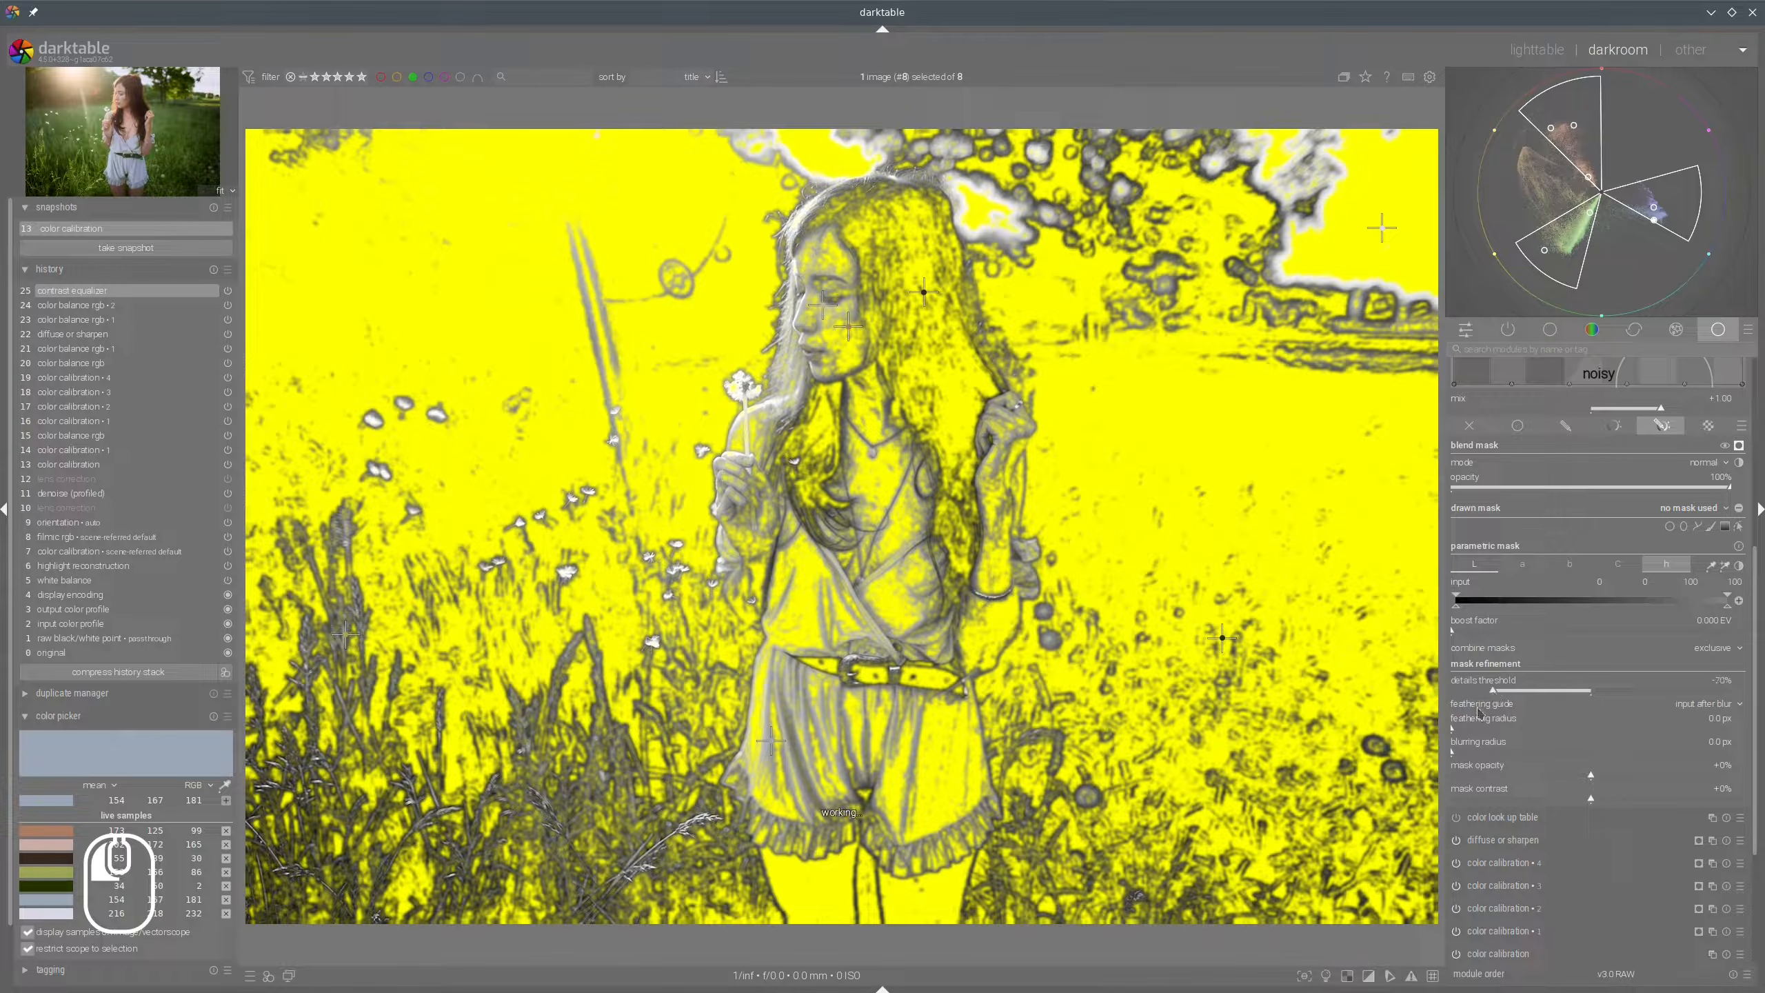
pyautogui.click(1462, 734)
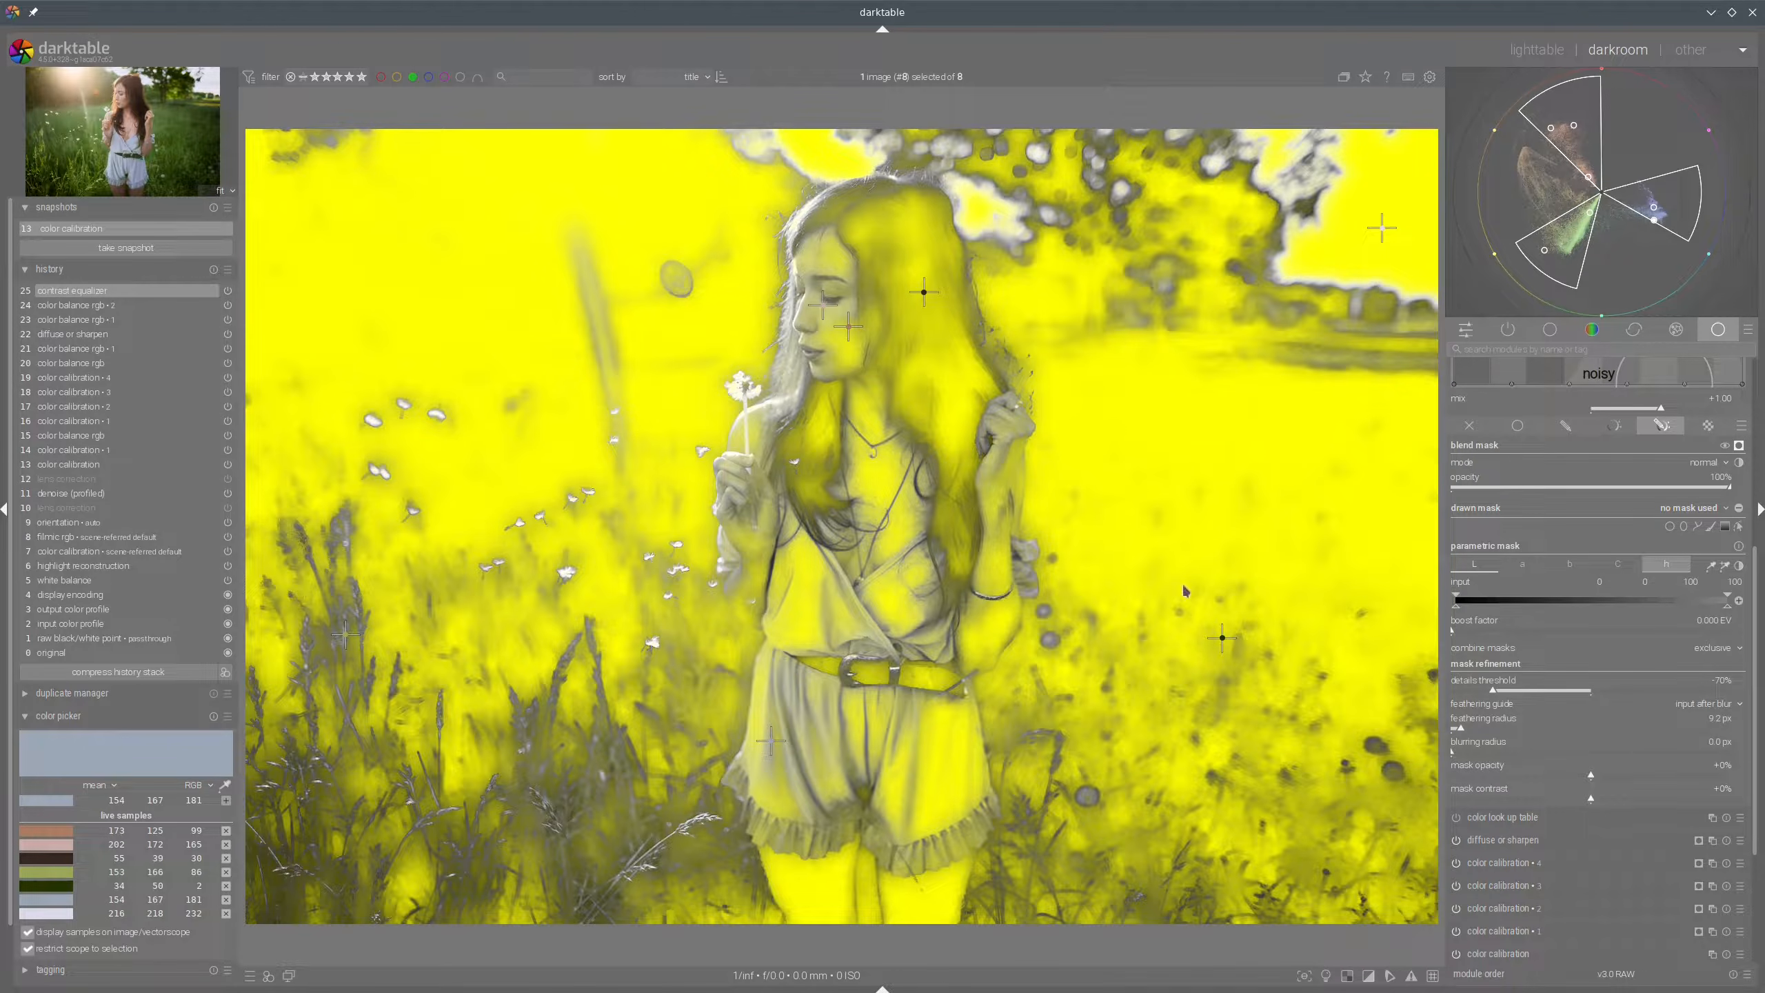
pyautogui.click(1740, 446)
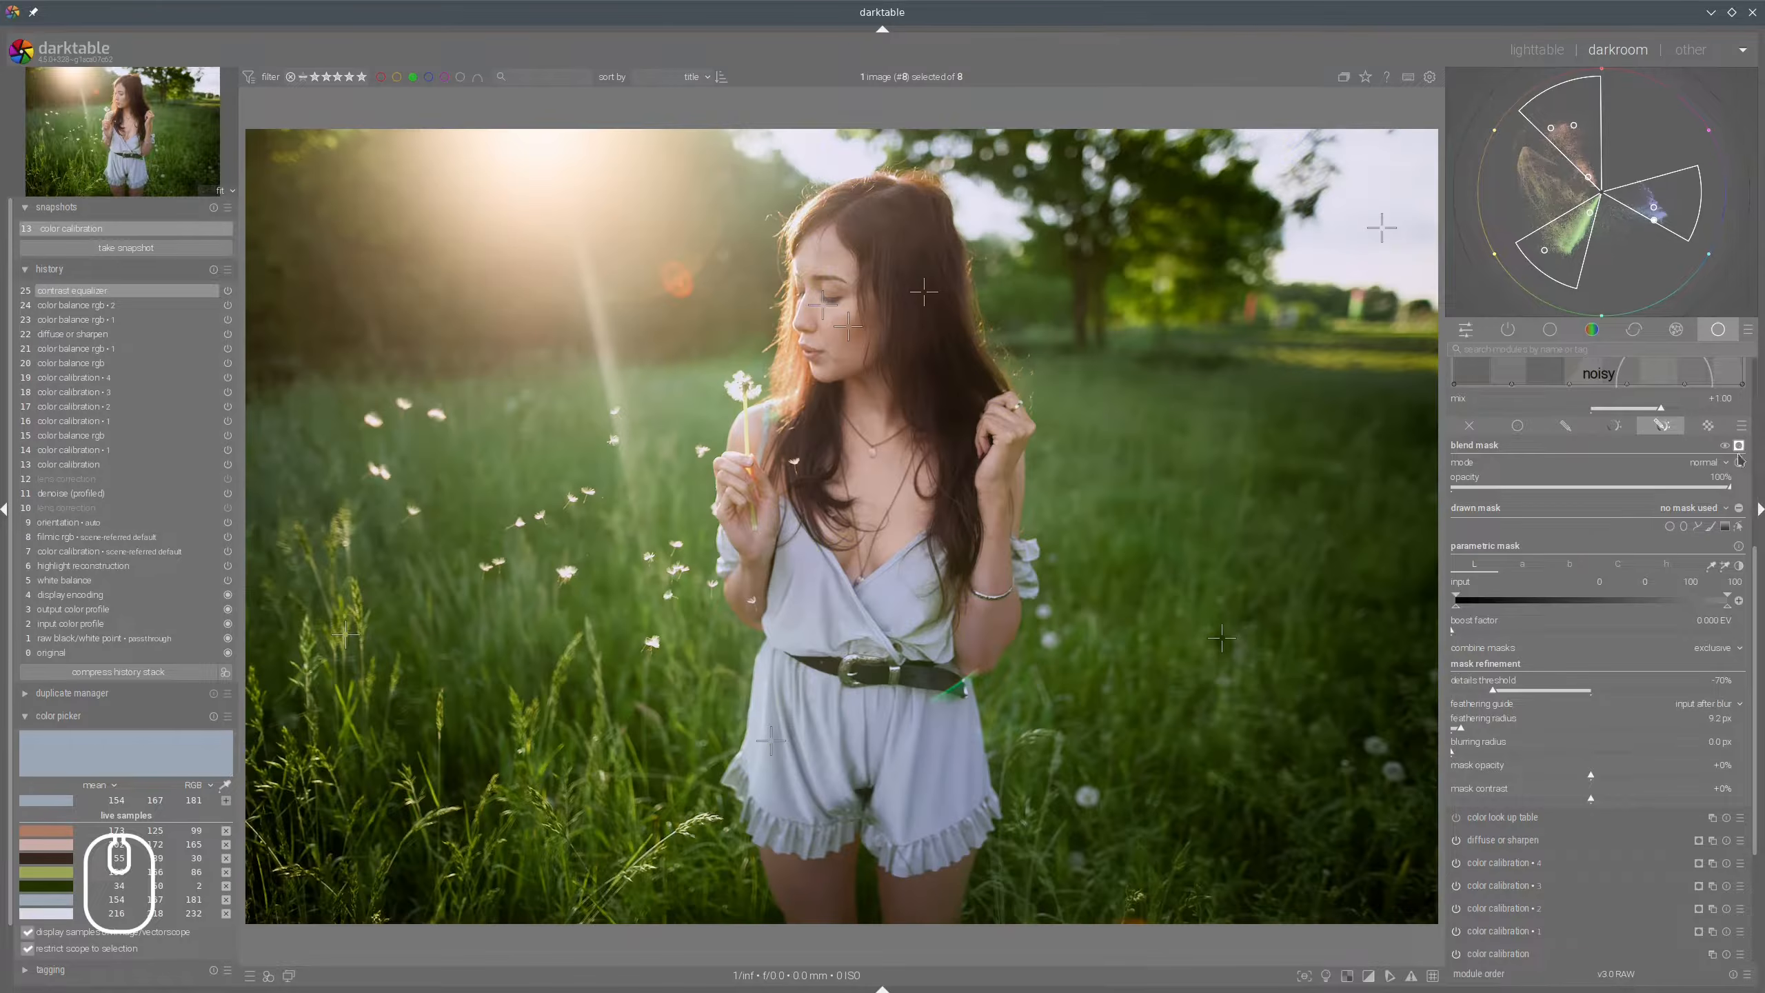
# Lower the contrast equalizer's luma curve slightly toward smooth with a wide brush, lift its fine end a little and collapse the module.
pyautogui.scroll(5, 1586, 560)
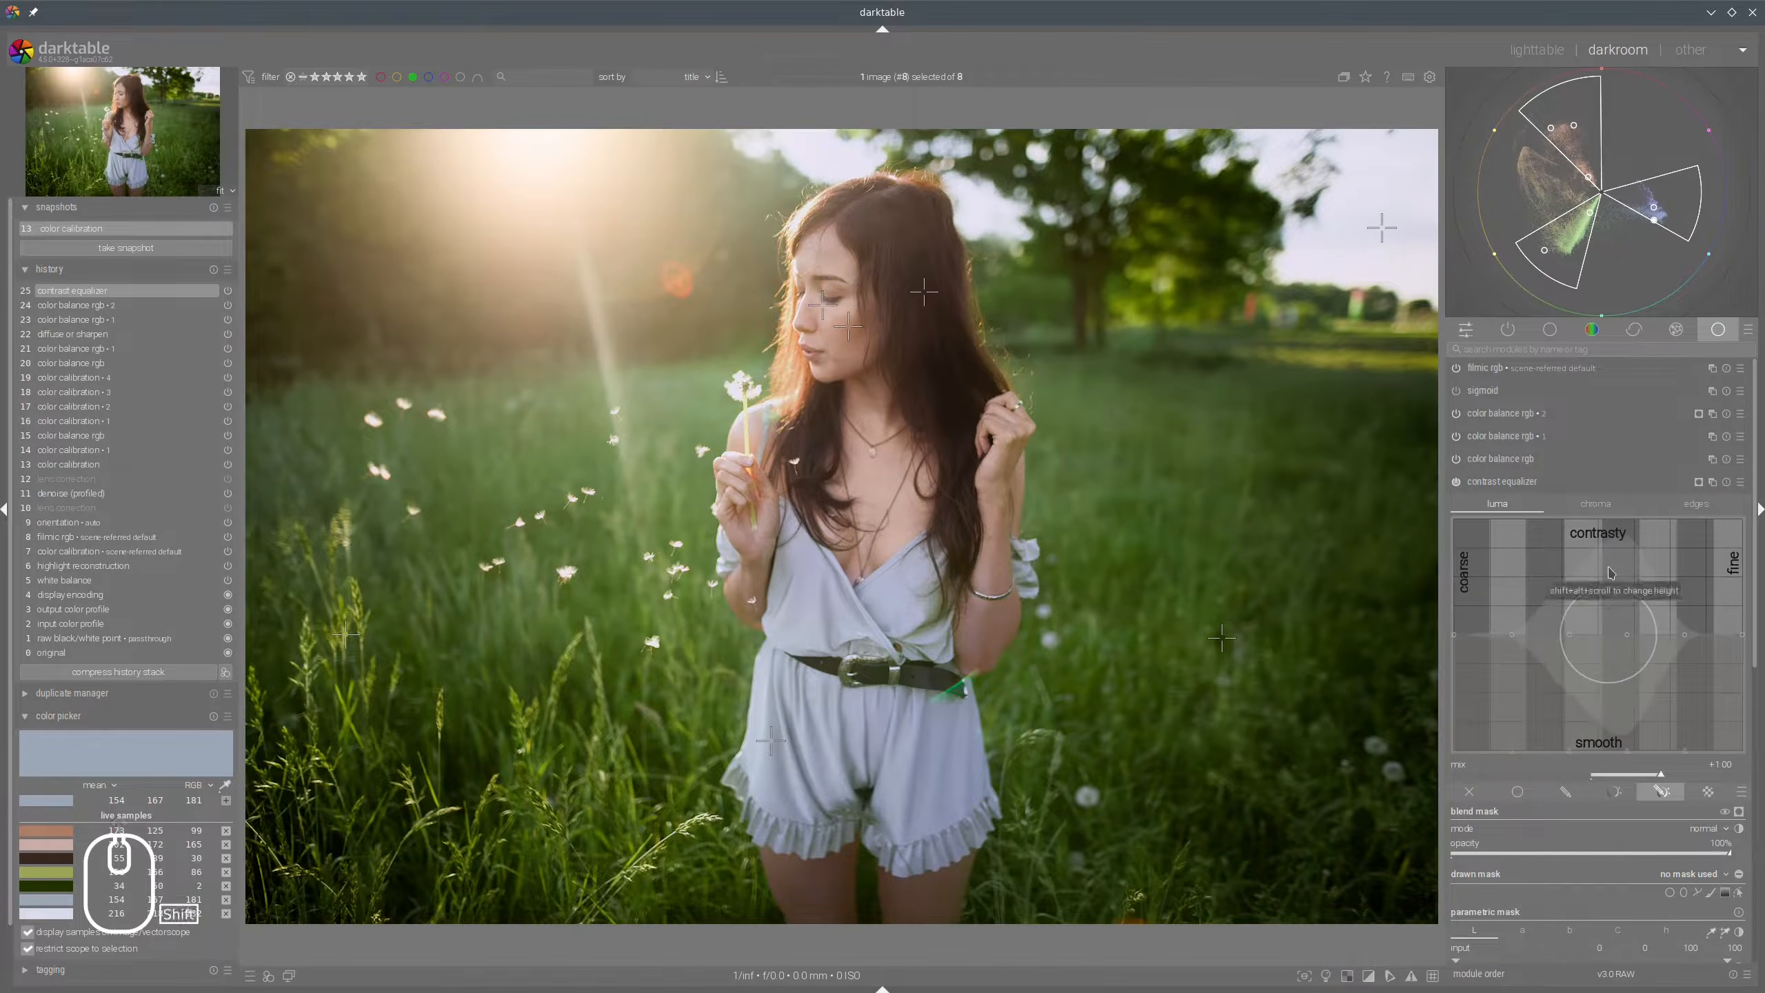
pyautogui.scroll(-3, 1605, 569)
pyautogui.moveTo(1612, 569); pyautogui.dragTo(1602, 595)
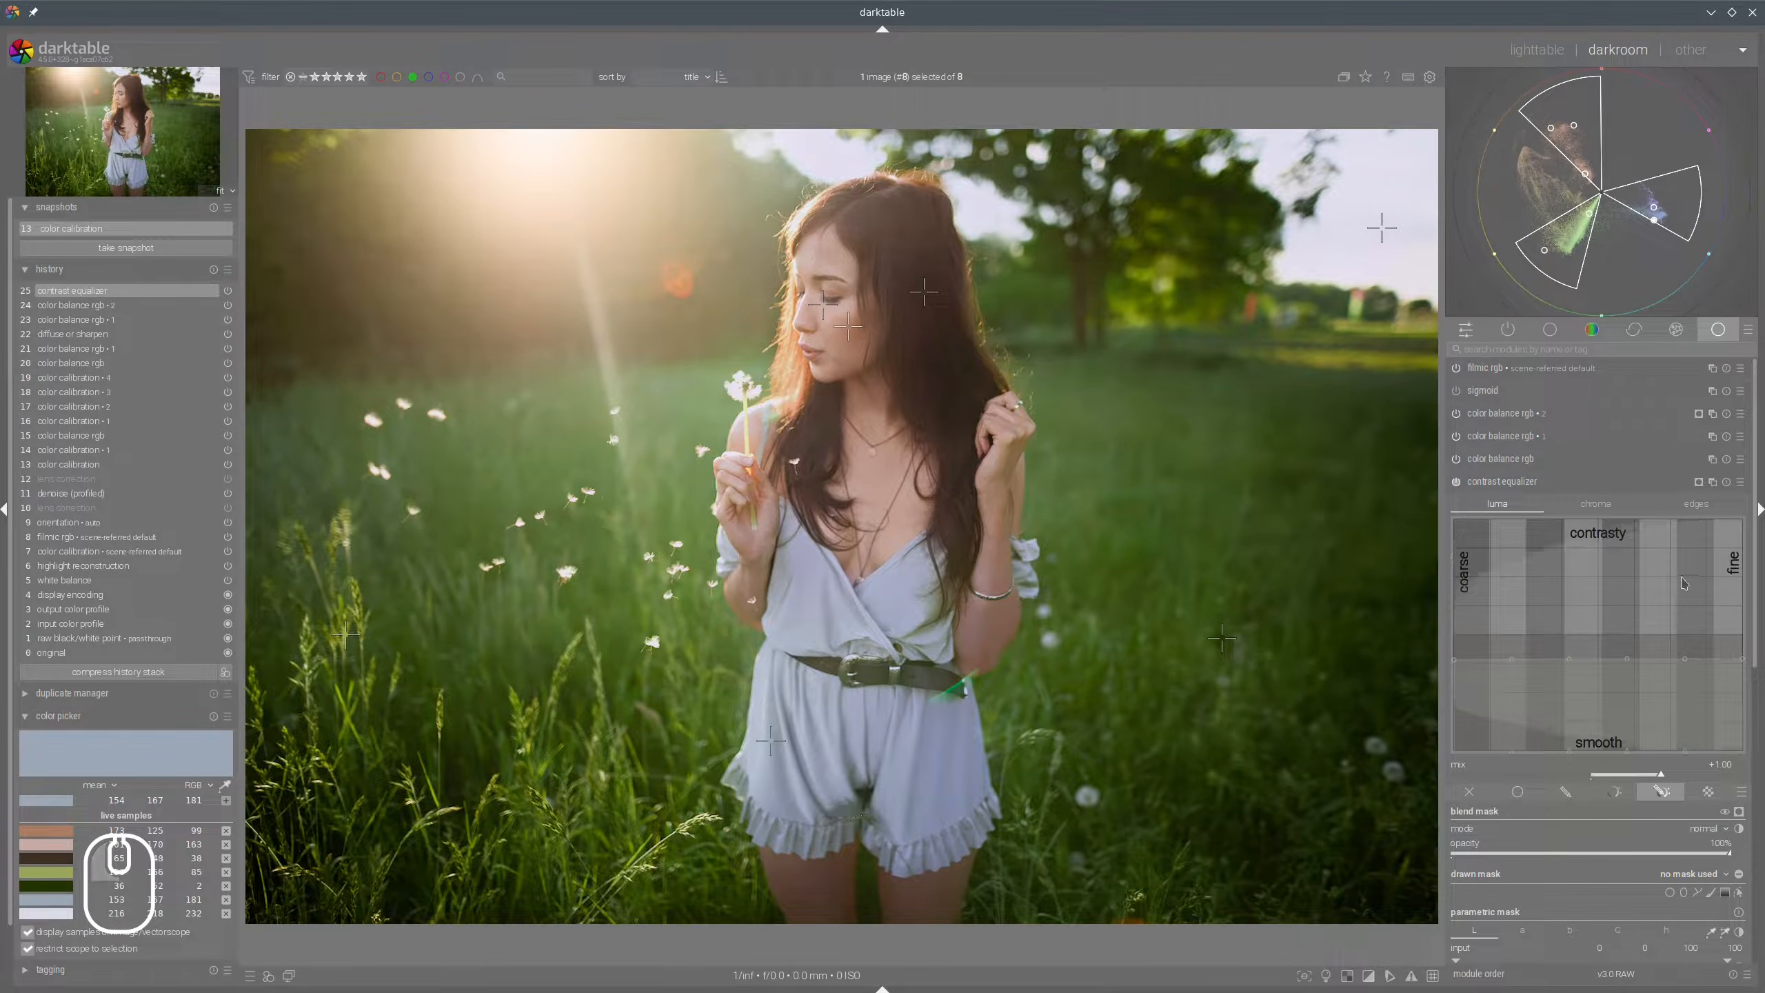
pyautogui.scroll(3, 1723, 605)
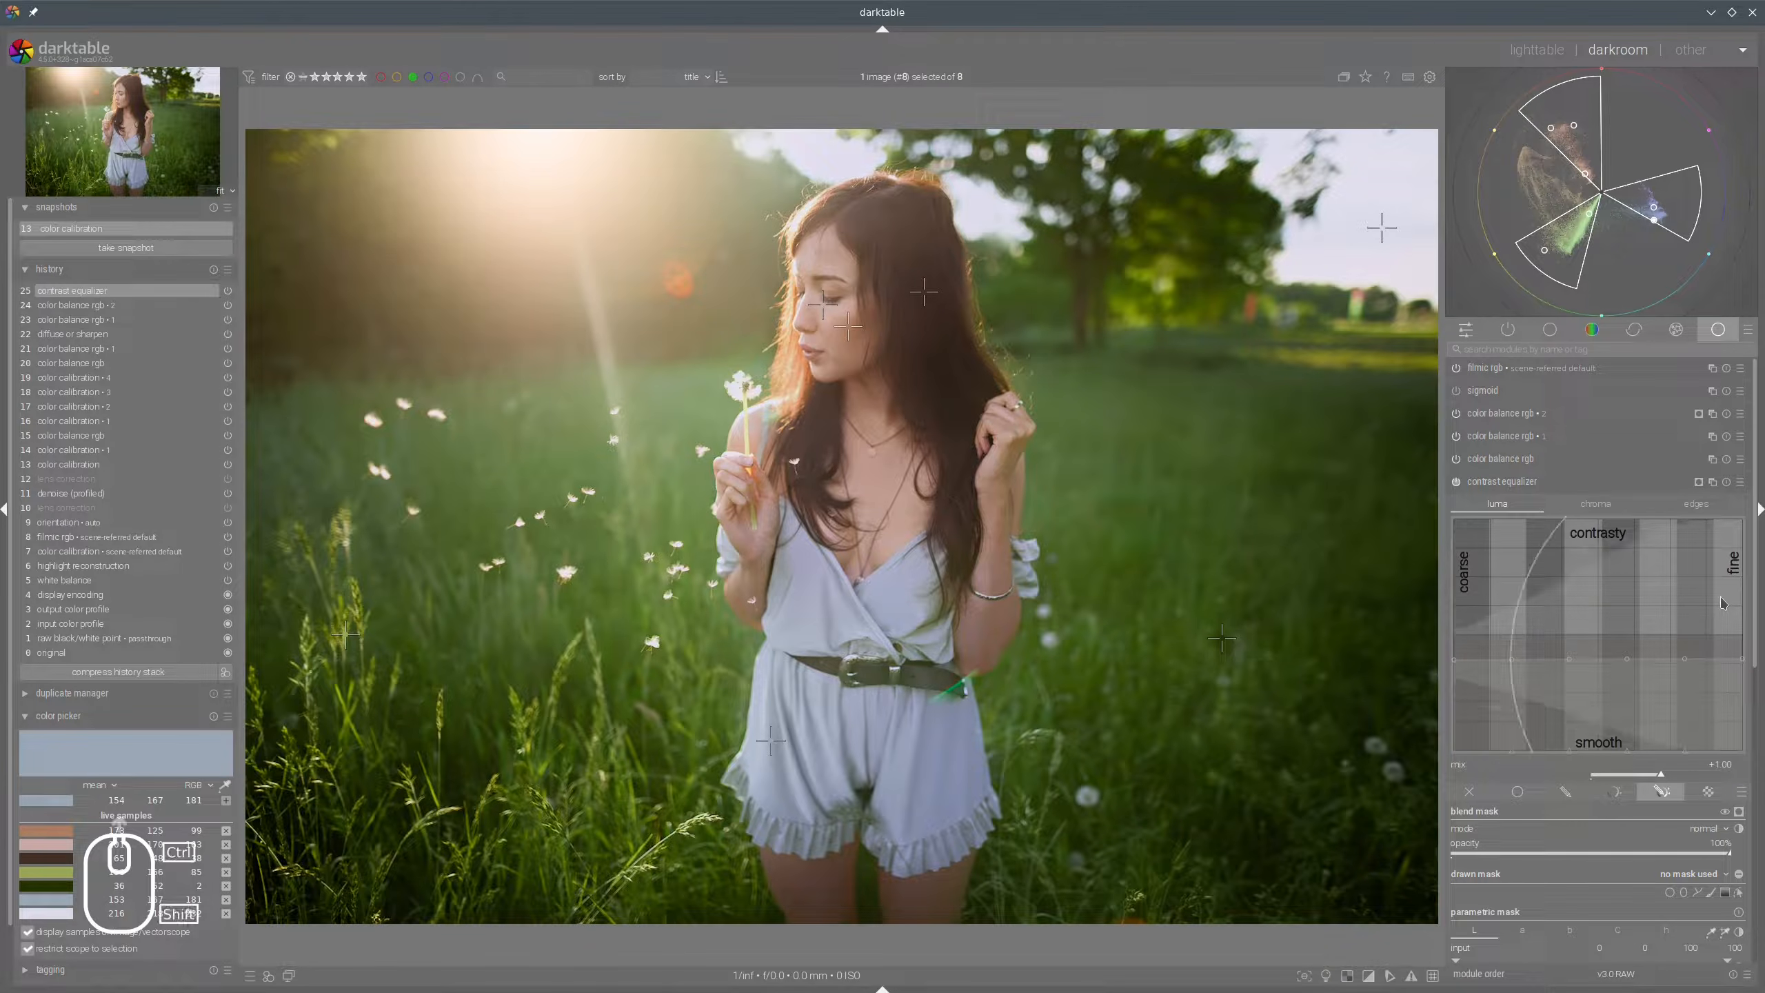
pyautogui.scroll(1, 1724, 605)
pyautogui.moveTo(1723, 605); pyautogui.dragTo(1732, 588)
pyautogui.click(1596, 483)
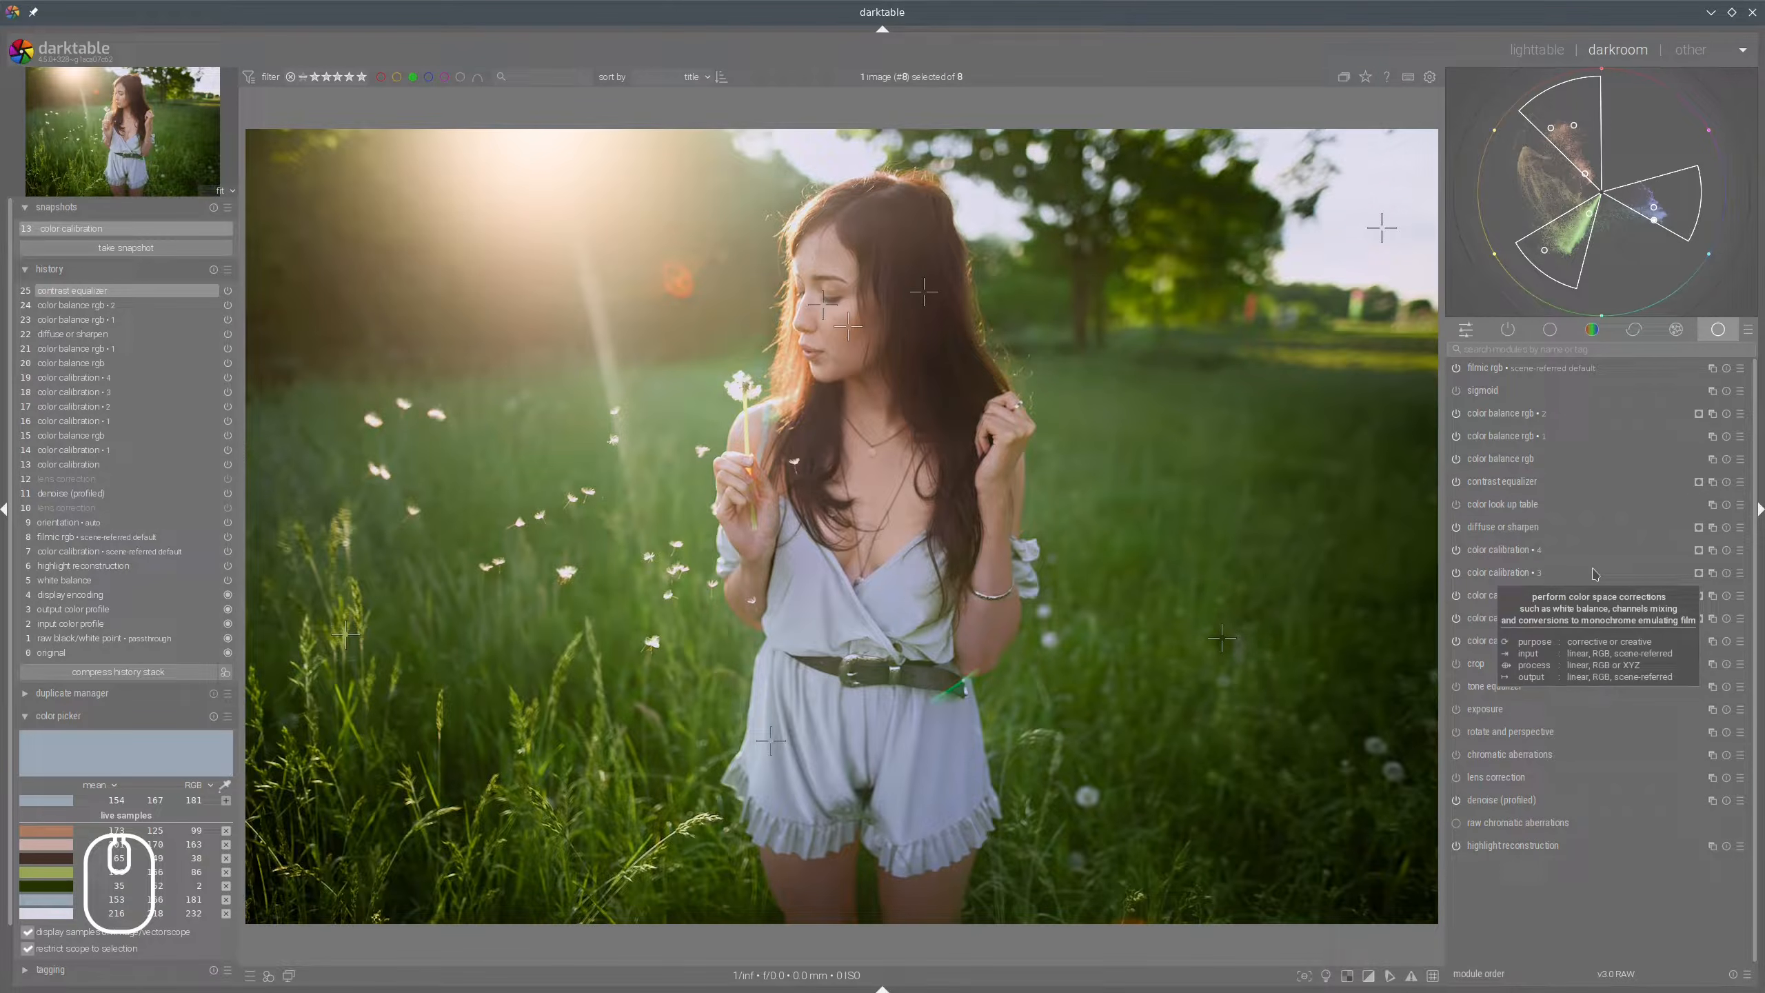
# Compare the portrait with and without the contrast equalizer, leaving the module enabled.
pyautogui.click(1455, 483)
pyautogui.click(1454, 483)
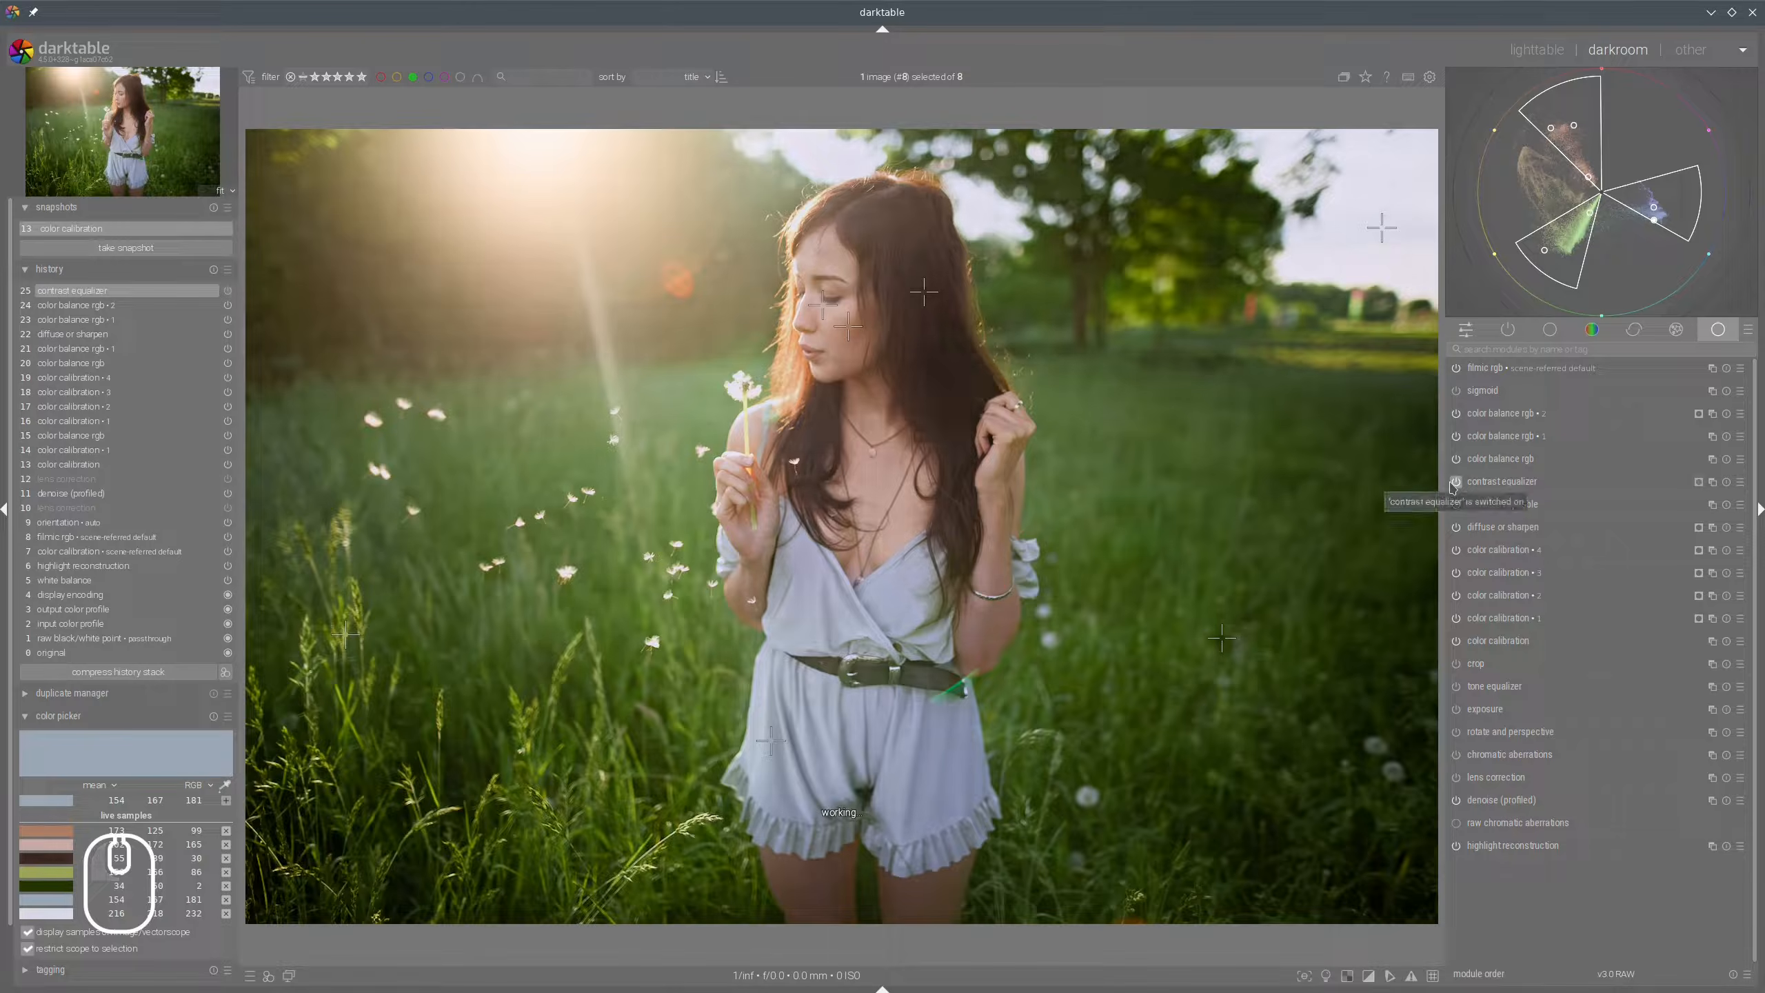
pyautogui.click(1455, 483)
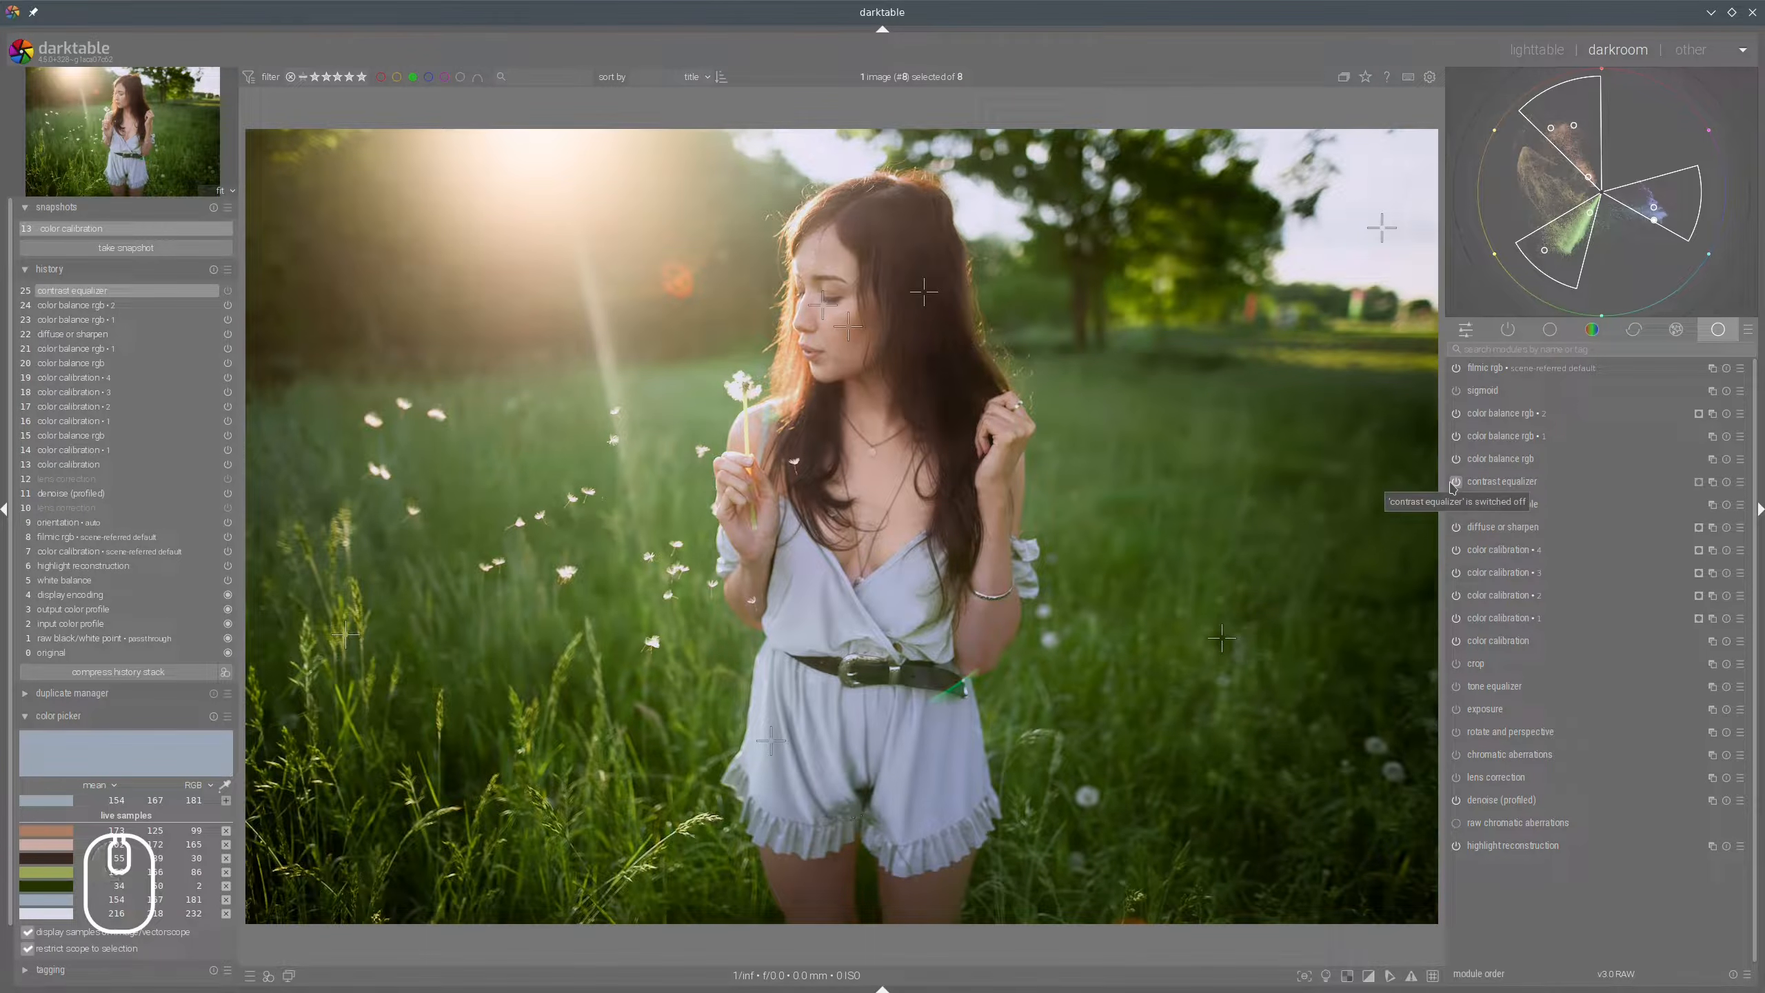
pyautogui.click(1454, 482)
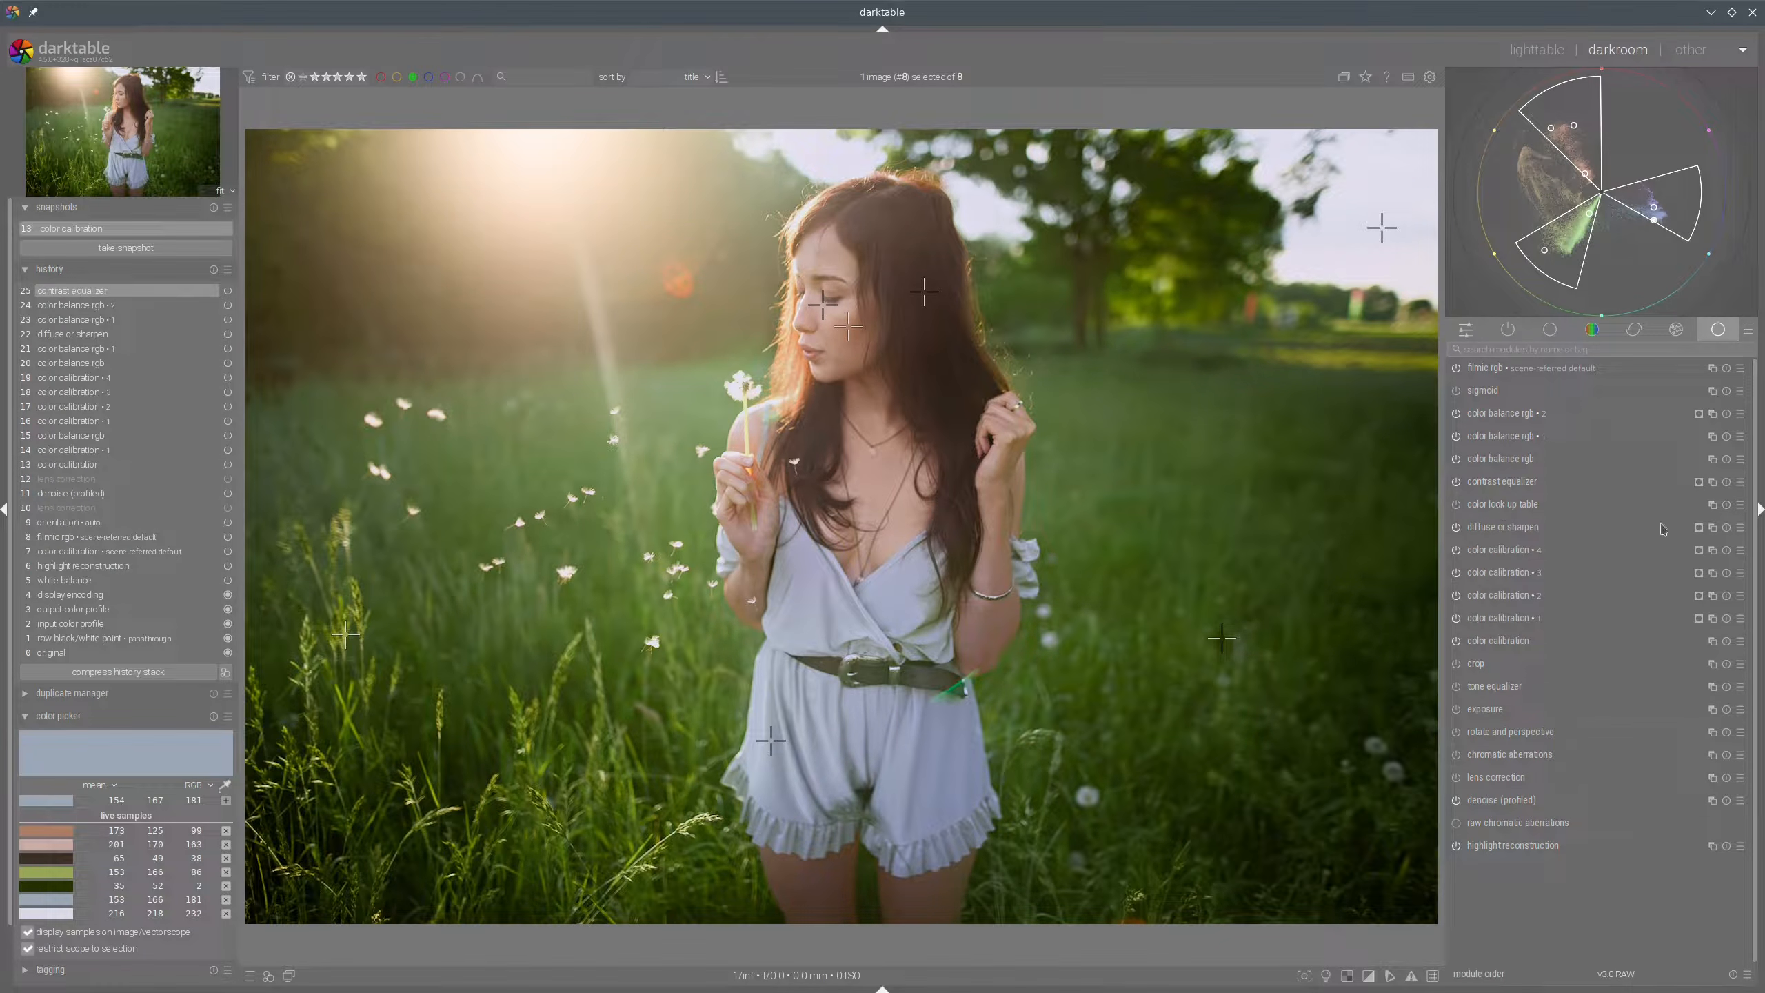
# Add a new diffuse or sharpen instance and move it above contrast equalizer in the module order.
pyautogui.click(1712, 527)
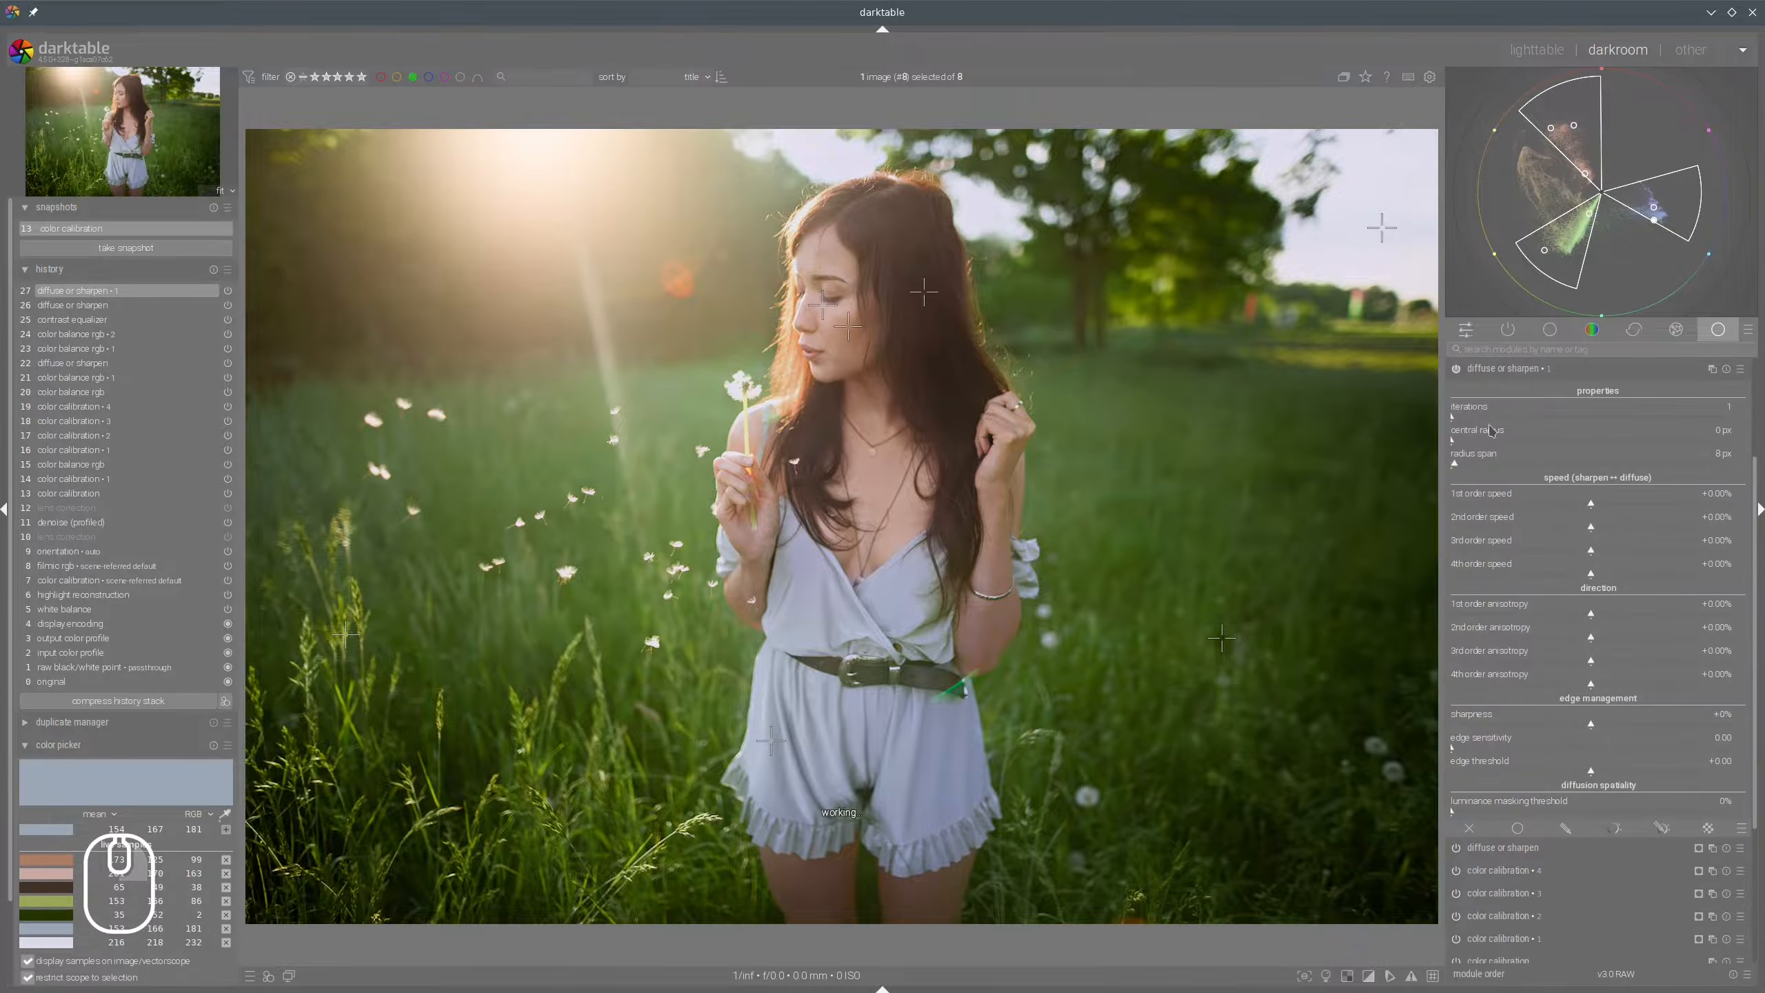
pyautogui.click(1519, 376)
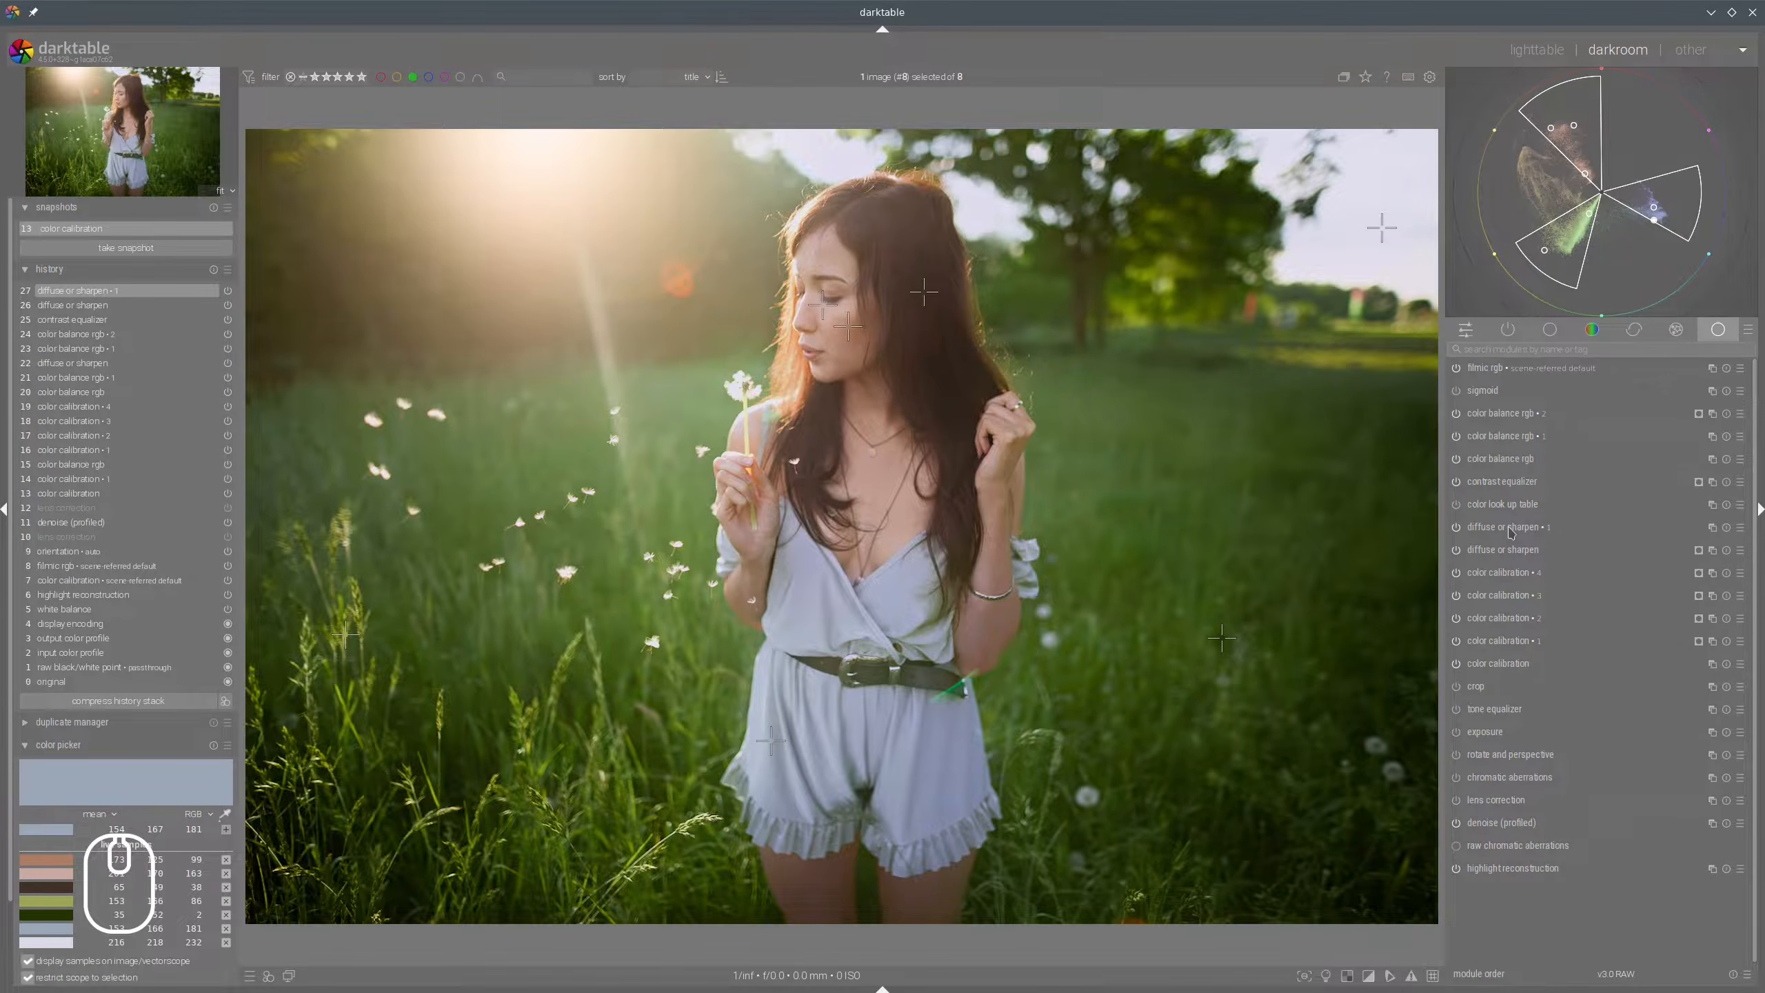
pyautogui.moveTo(1509, 529); pyautogui.dragTo(1626, 504)
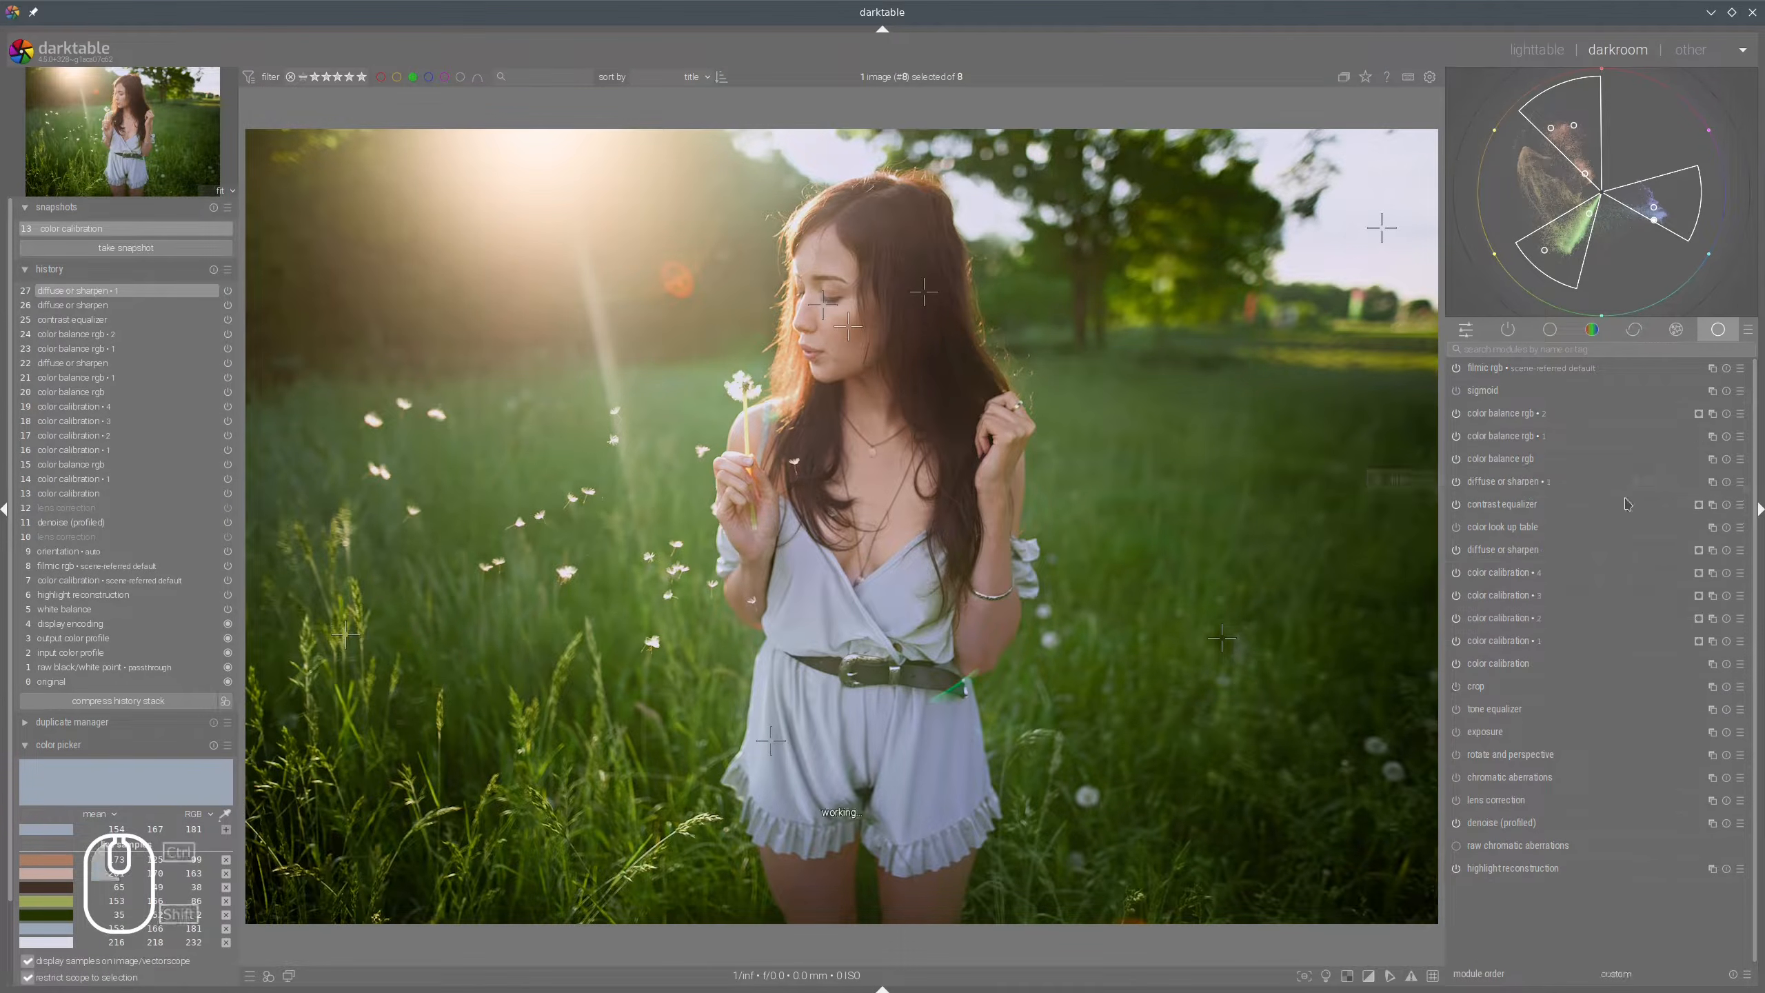
# Try the clarity2 preset on the new diffuse or sharpen instance, replace it with sharpen 3 and collapse the module.
pyautogui.click(1741, 482)
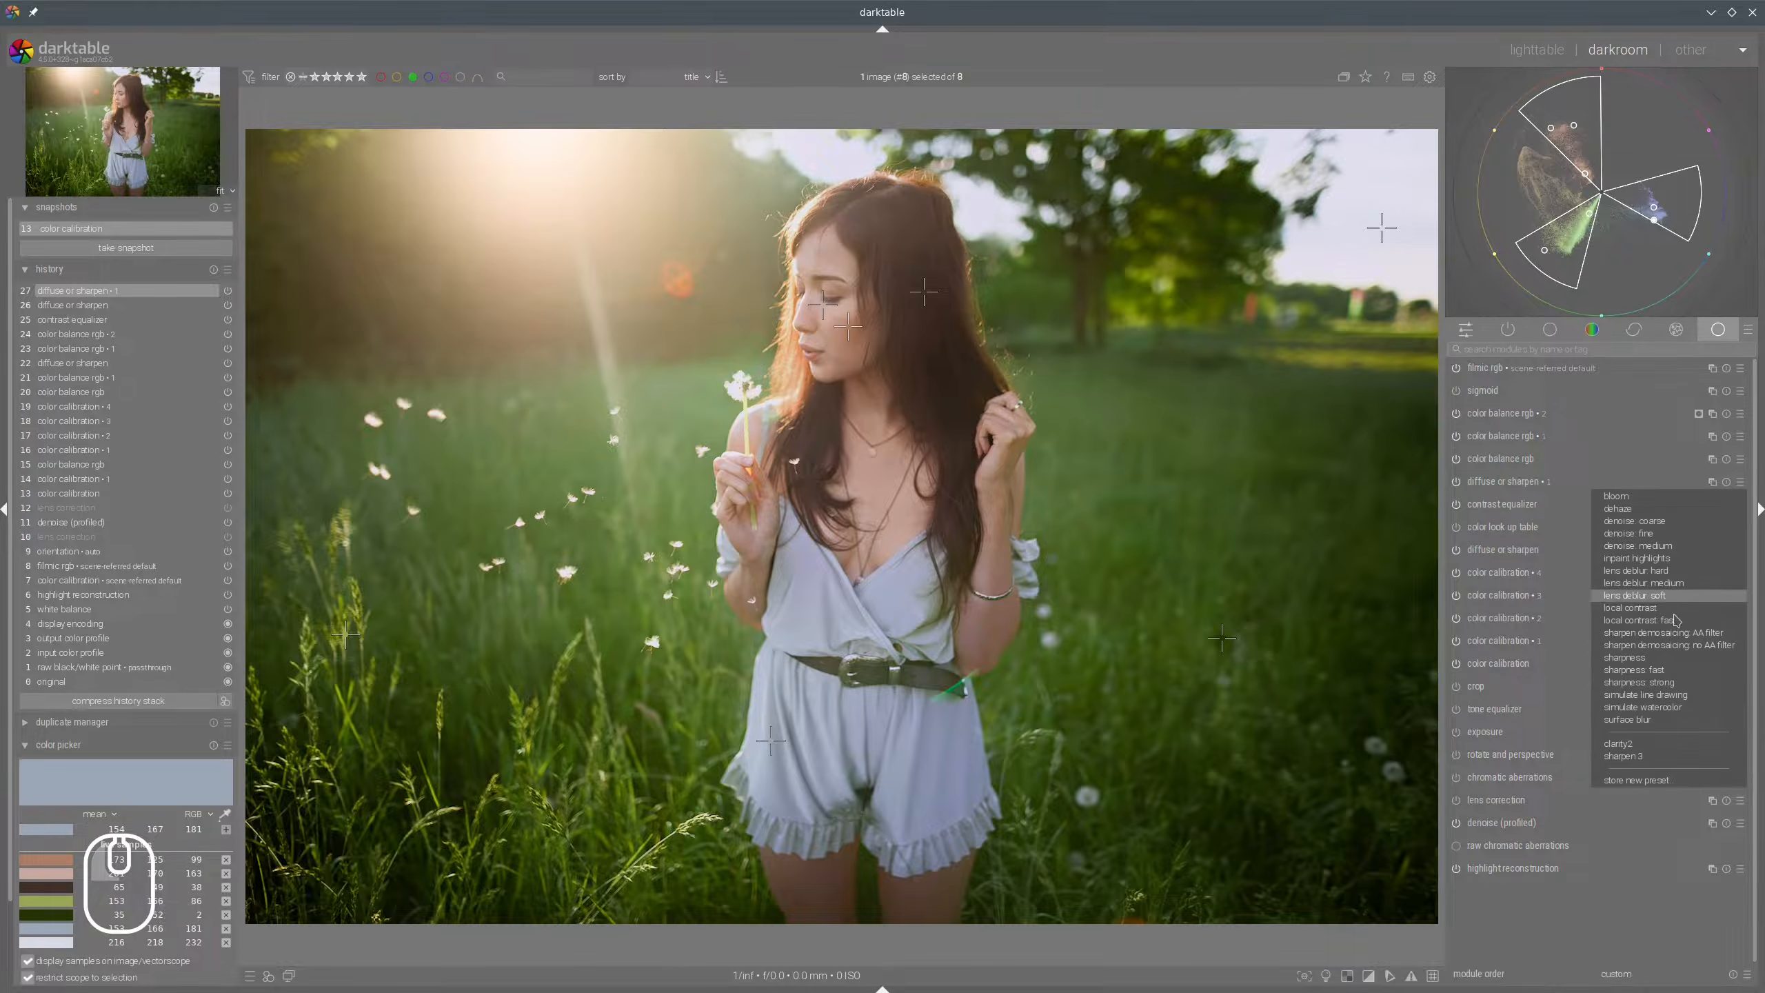
pyautogui.click(1637, 747)
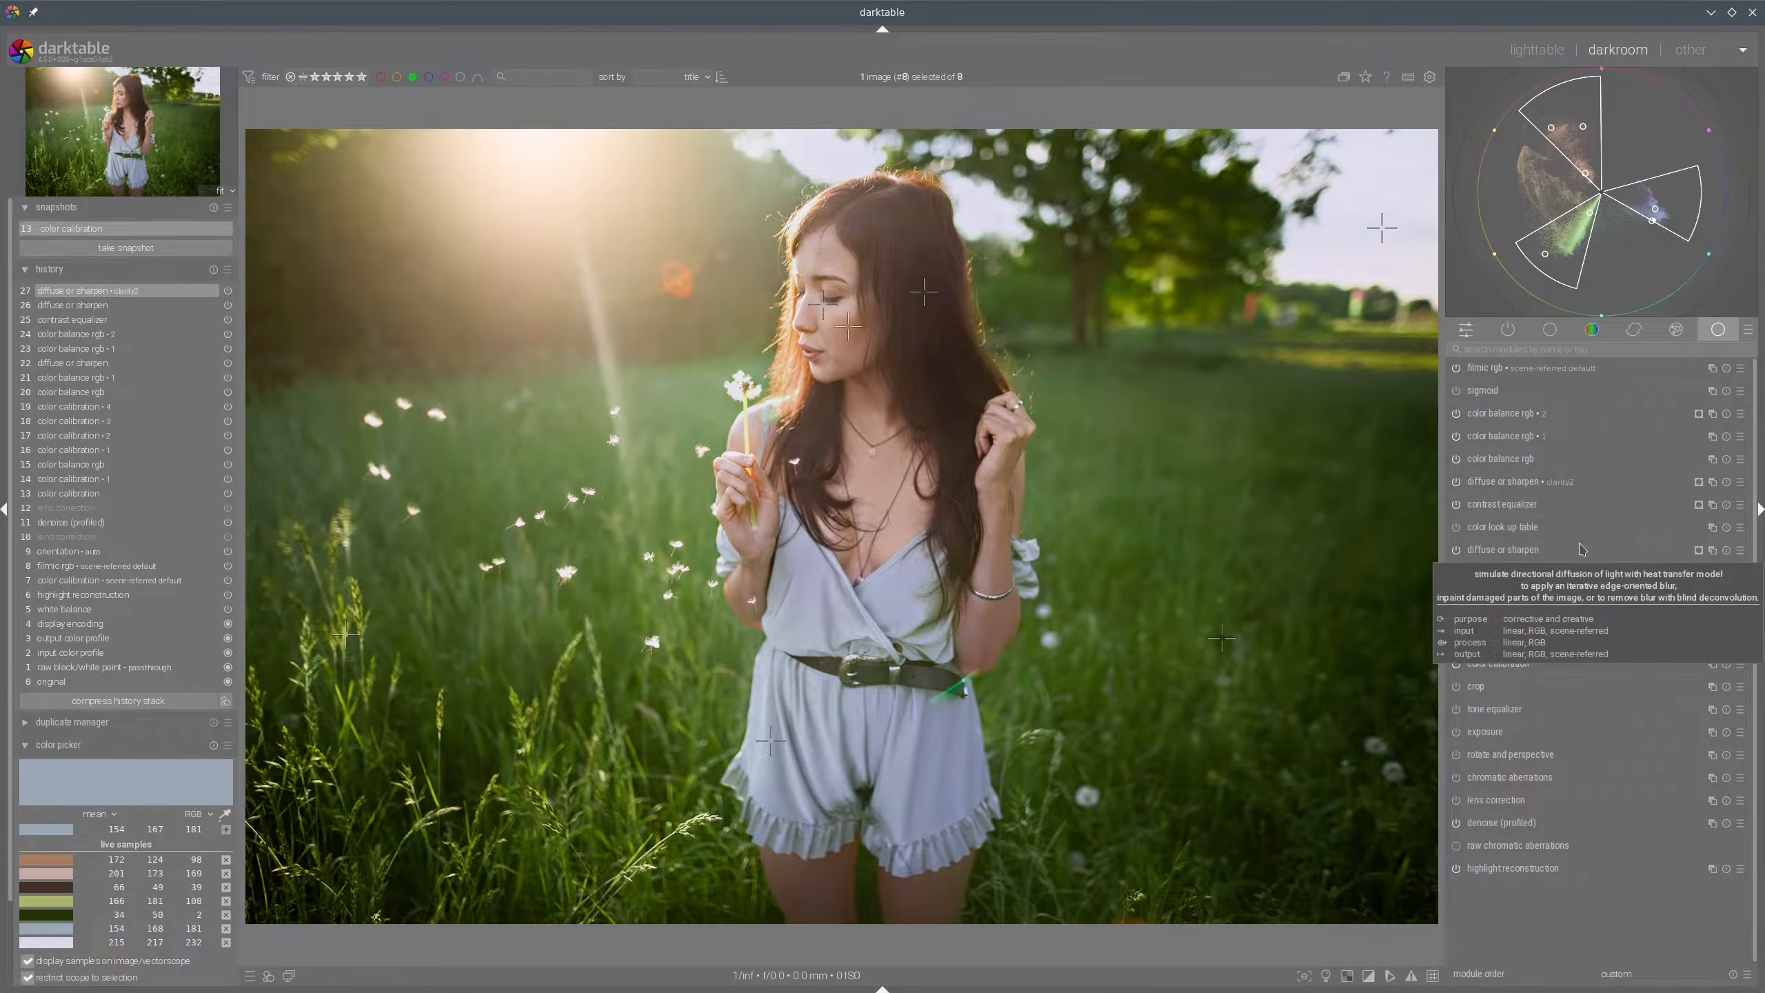
pyautogui.click(1654, 482)
pyautogui.click(1740, 369)
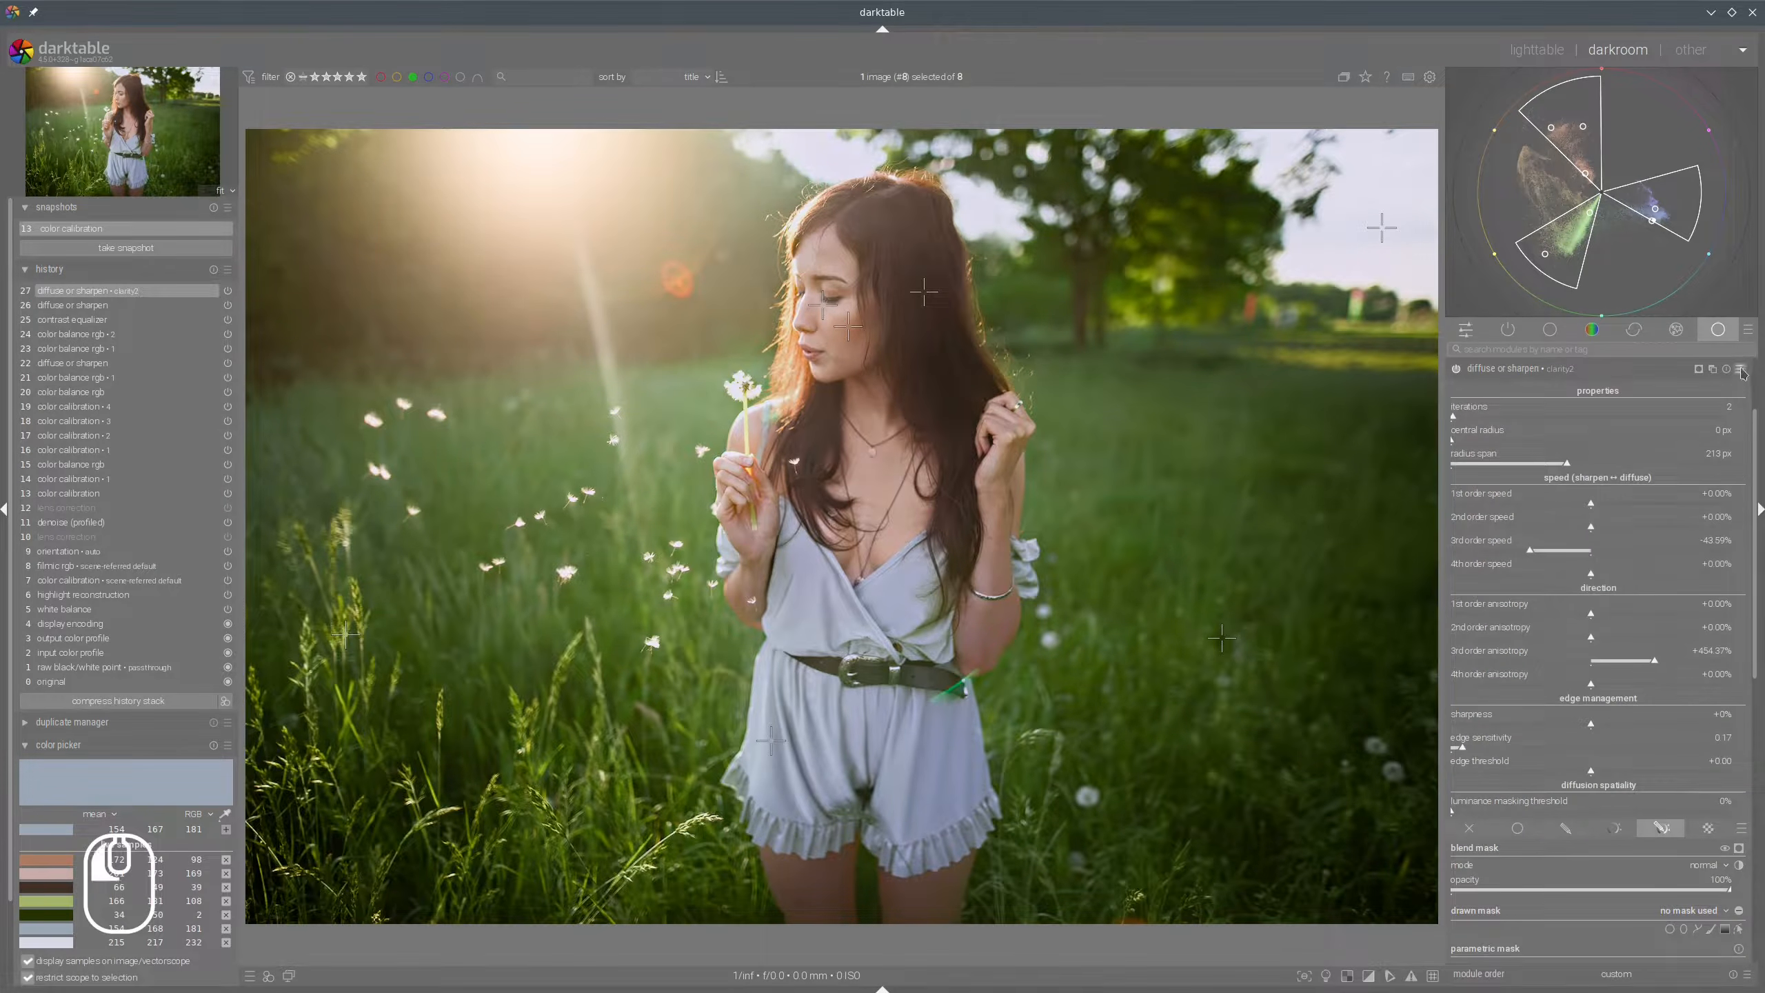
pyautogui.click(1625, 642)
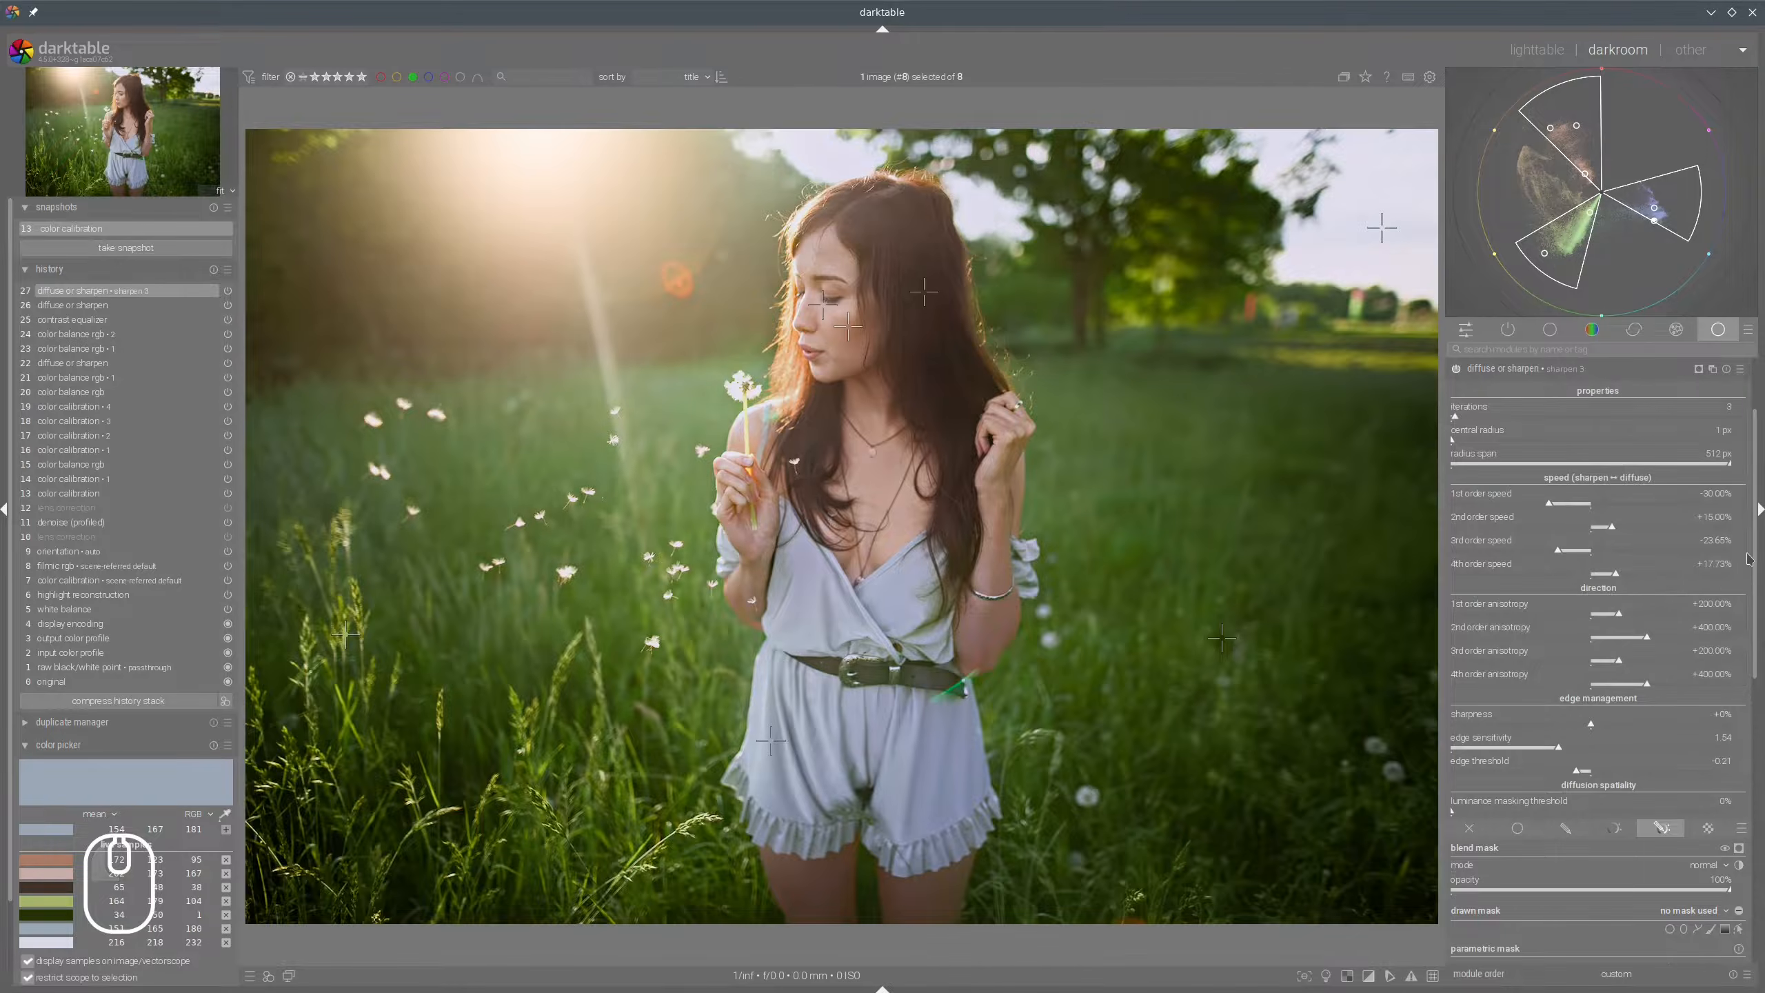
pyautogui.click(1496, 374)
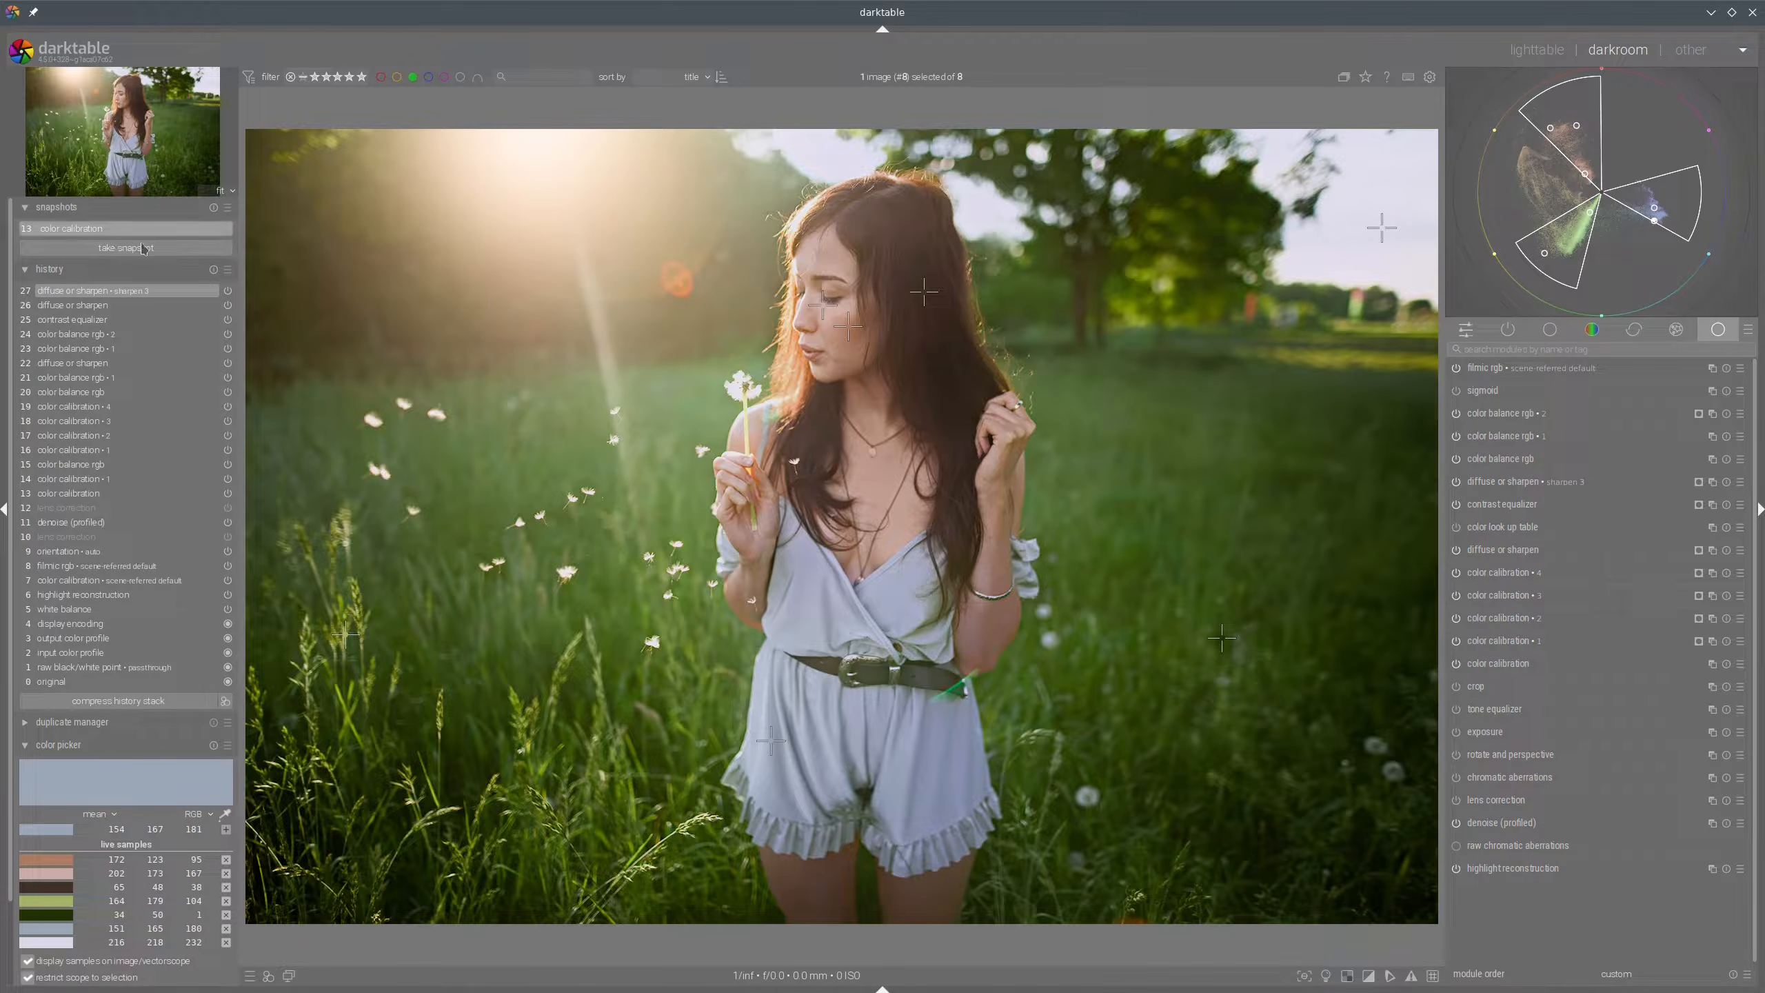
# Compare the sharpened portrait with the color calibration snapshot by sweeping the split line across the image.
pyautogui.click(104, 231)
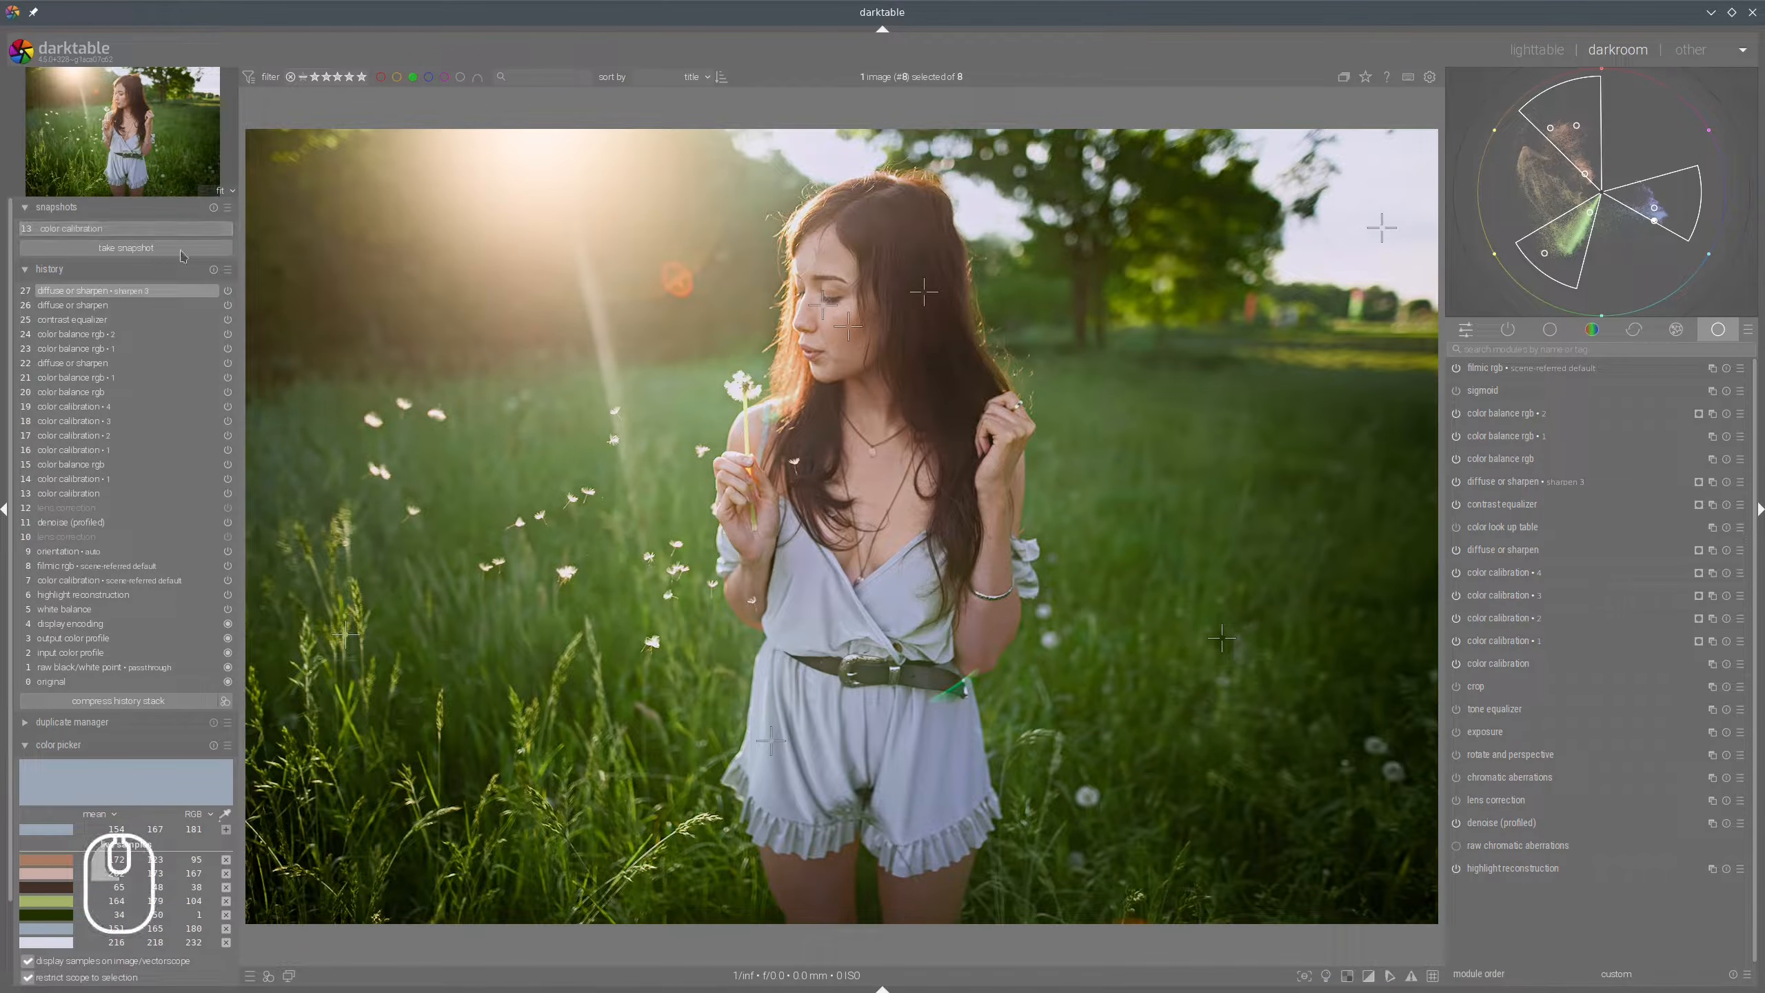
pyautogui.moveTo(315, 304); pyautogui.dragTo(1388, 516)
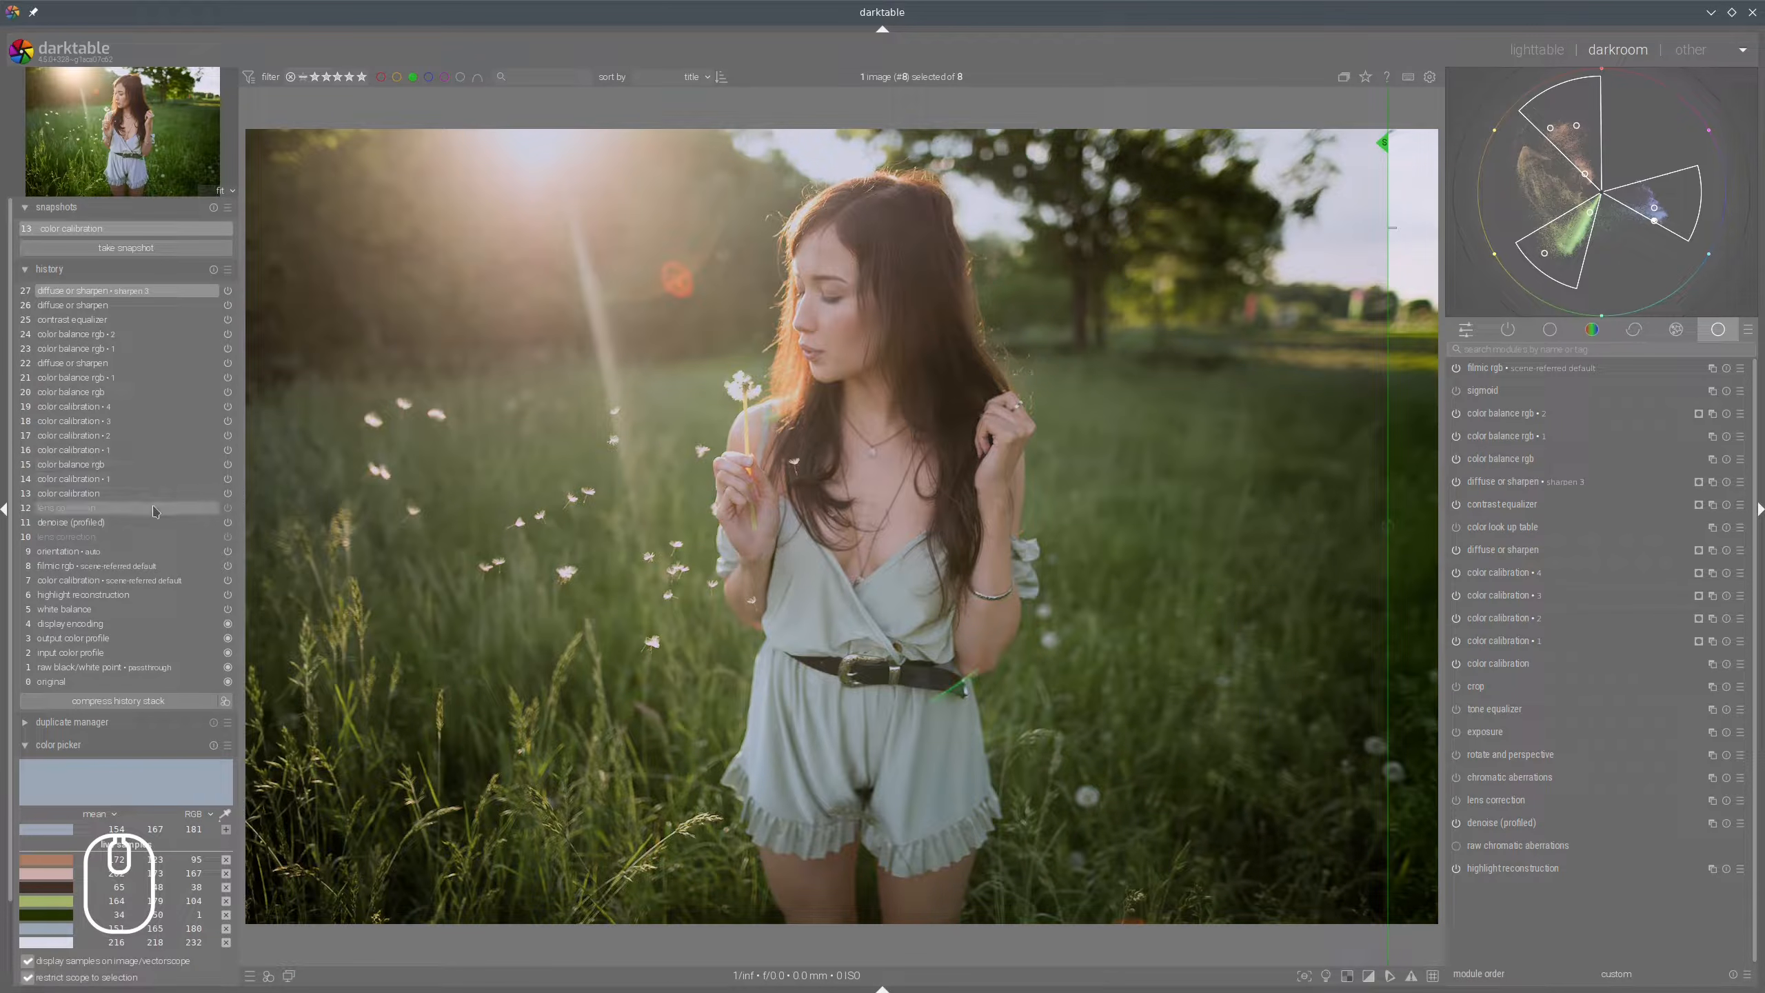
# Take a snapshot of history step 9 (orientation), return to step 27 and compare the final grade with it in split view.
pyautogui.click(64, 553)
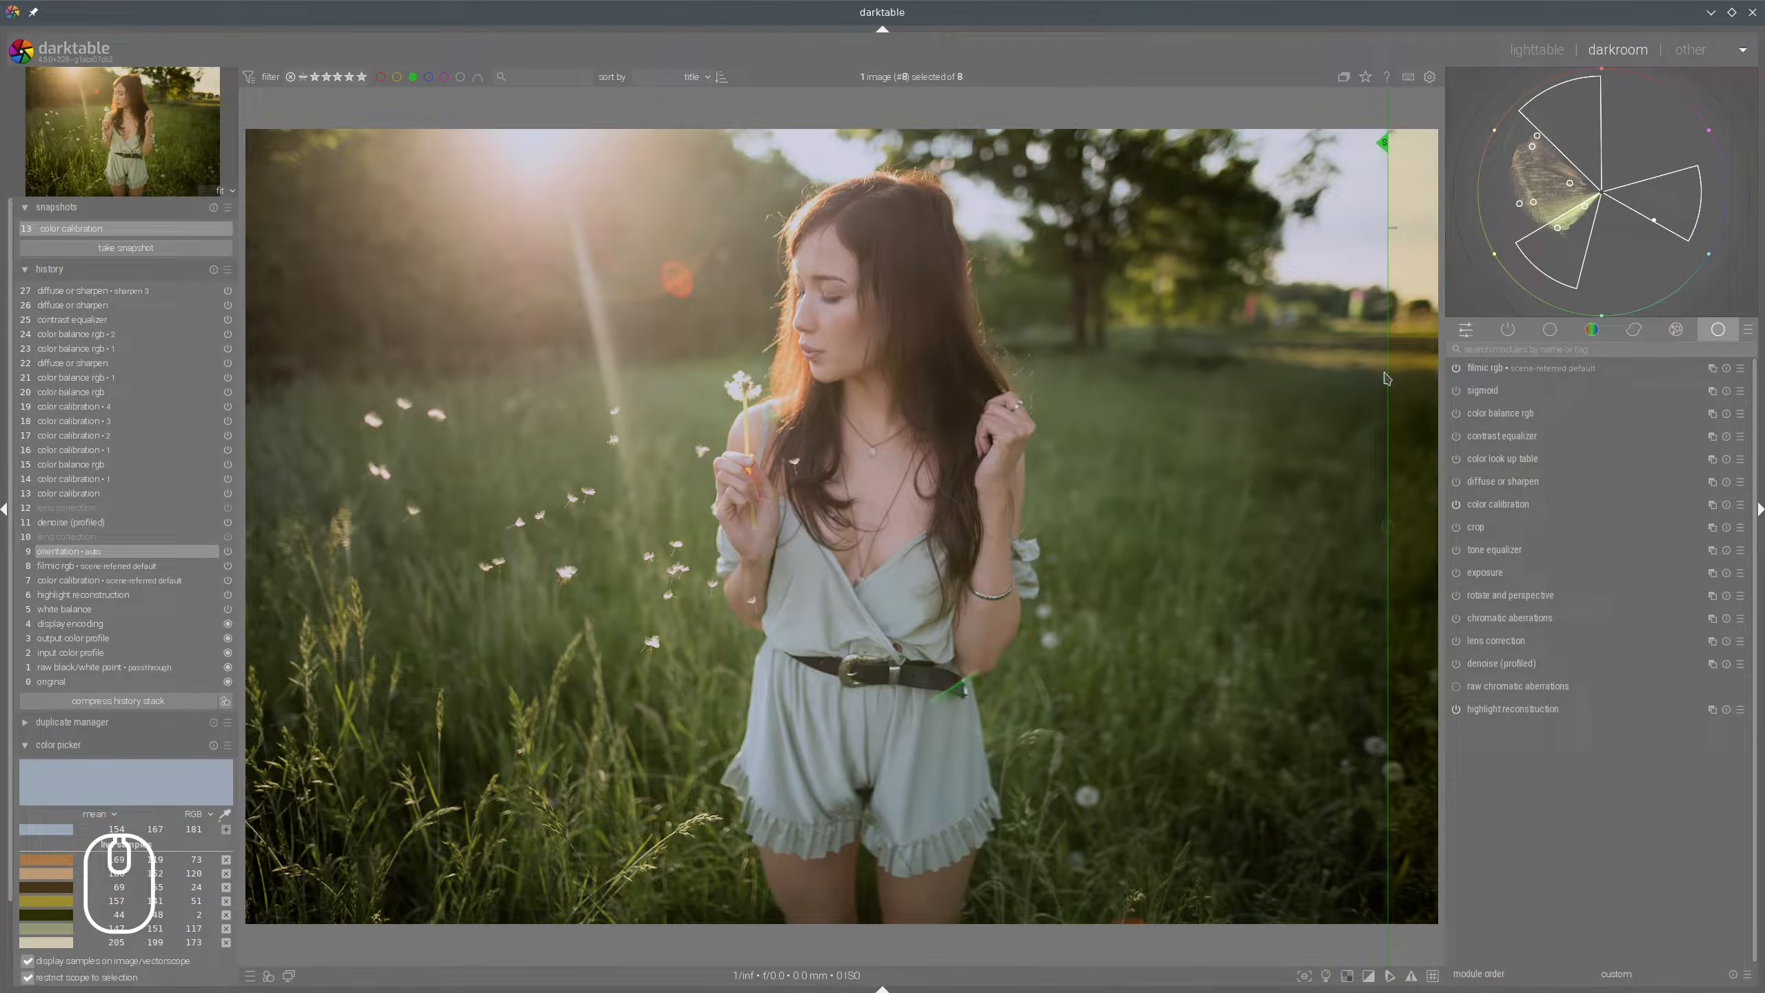
pyautogui.moveTo(1387, 378); pyautogui.dragTo(104, 358)
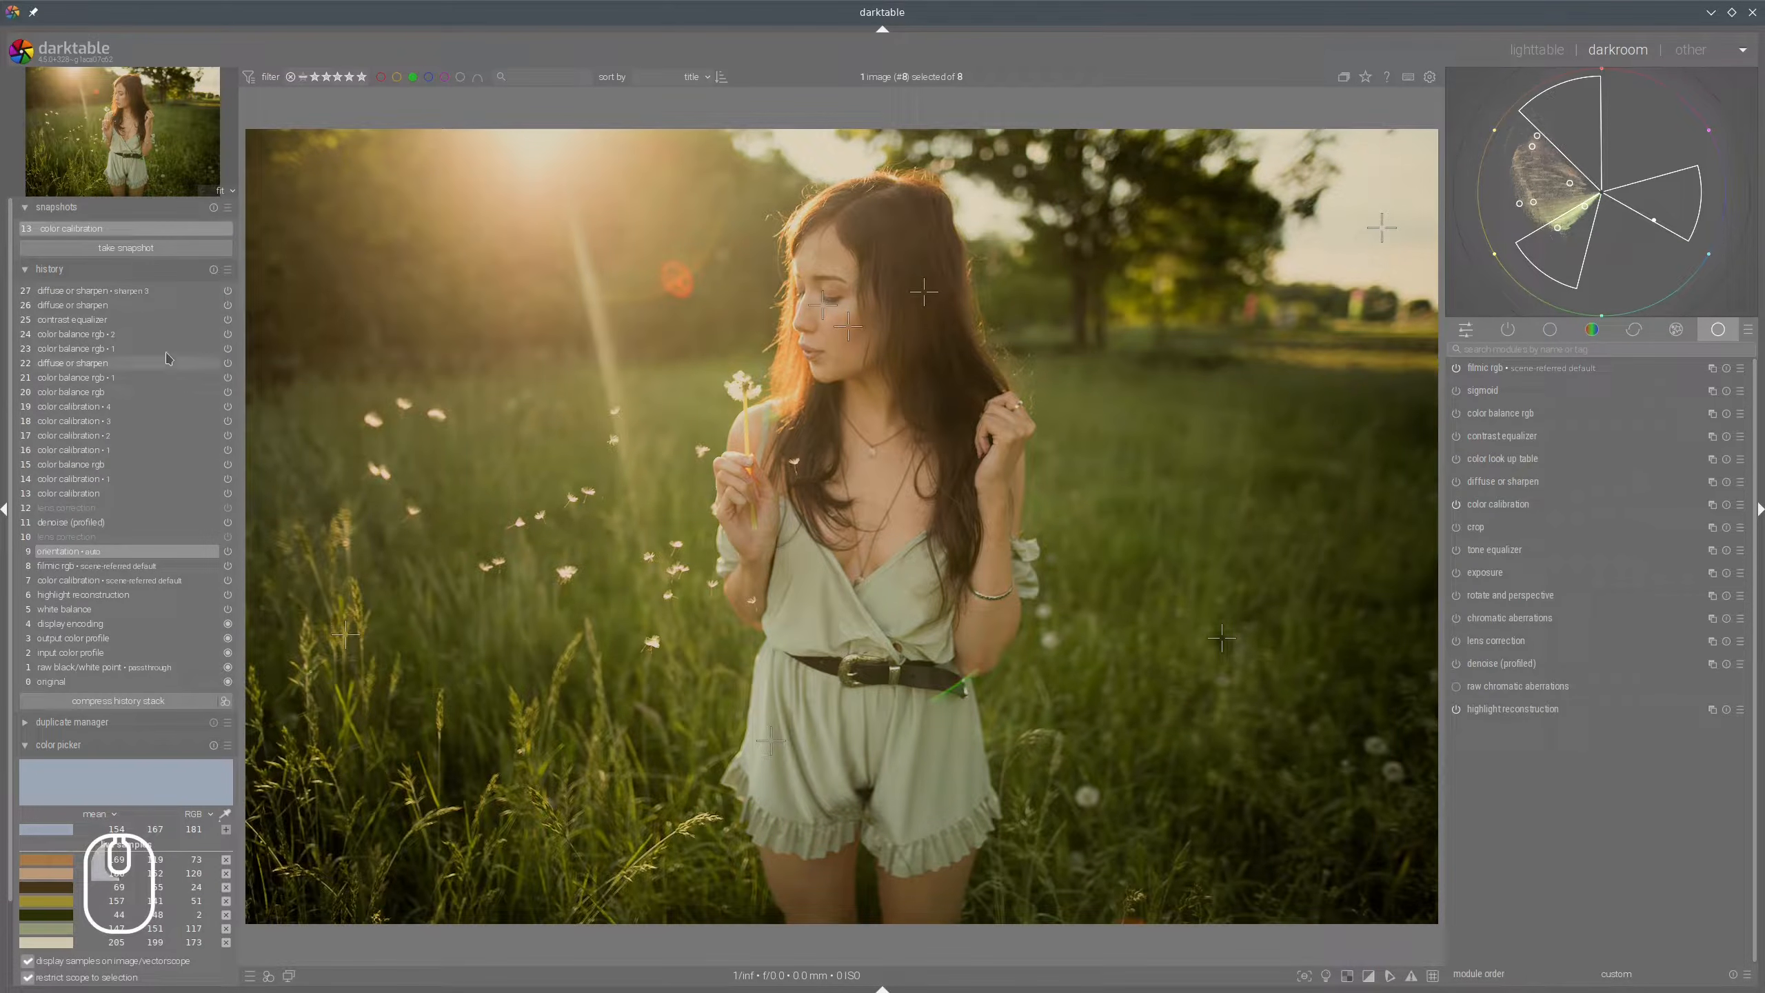
pyautogui.click(95, 248)
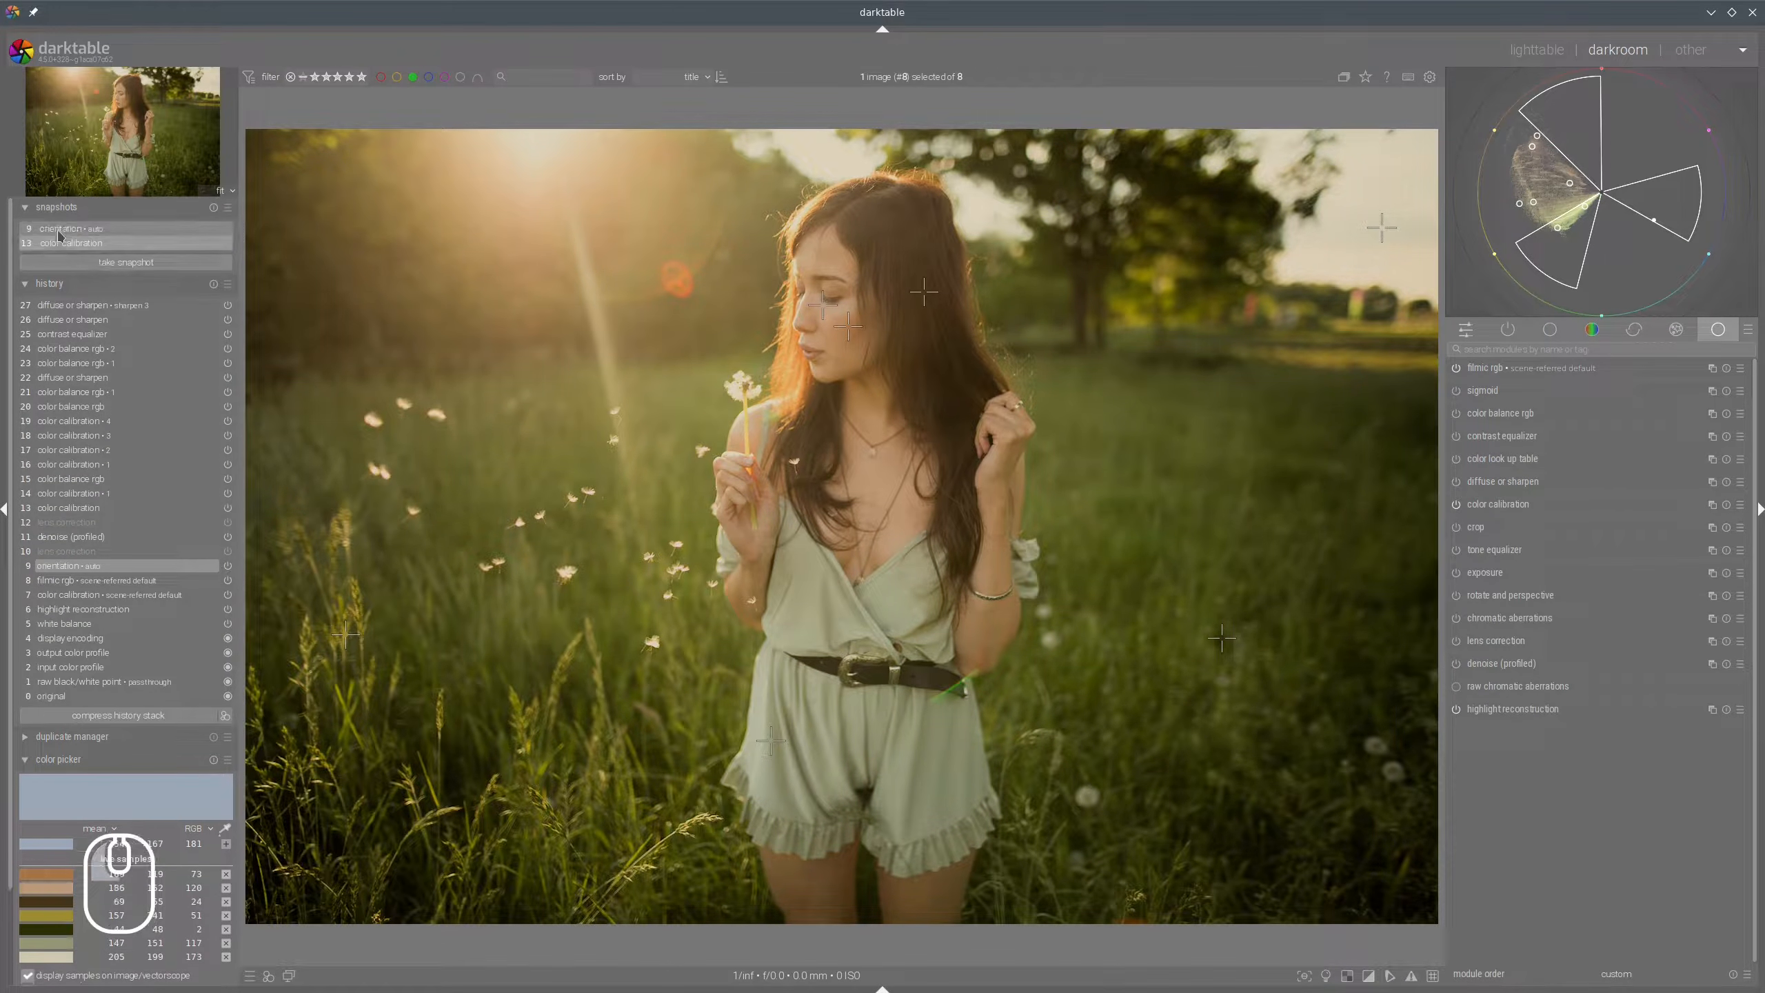
pyautogui.click(68, 306)
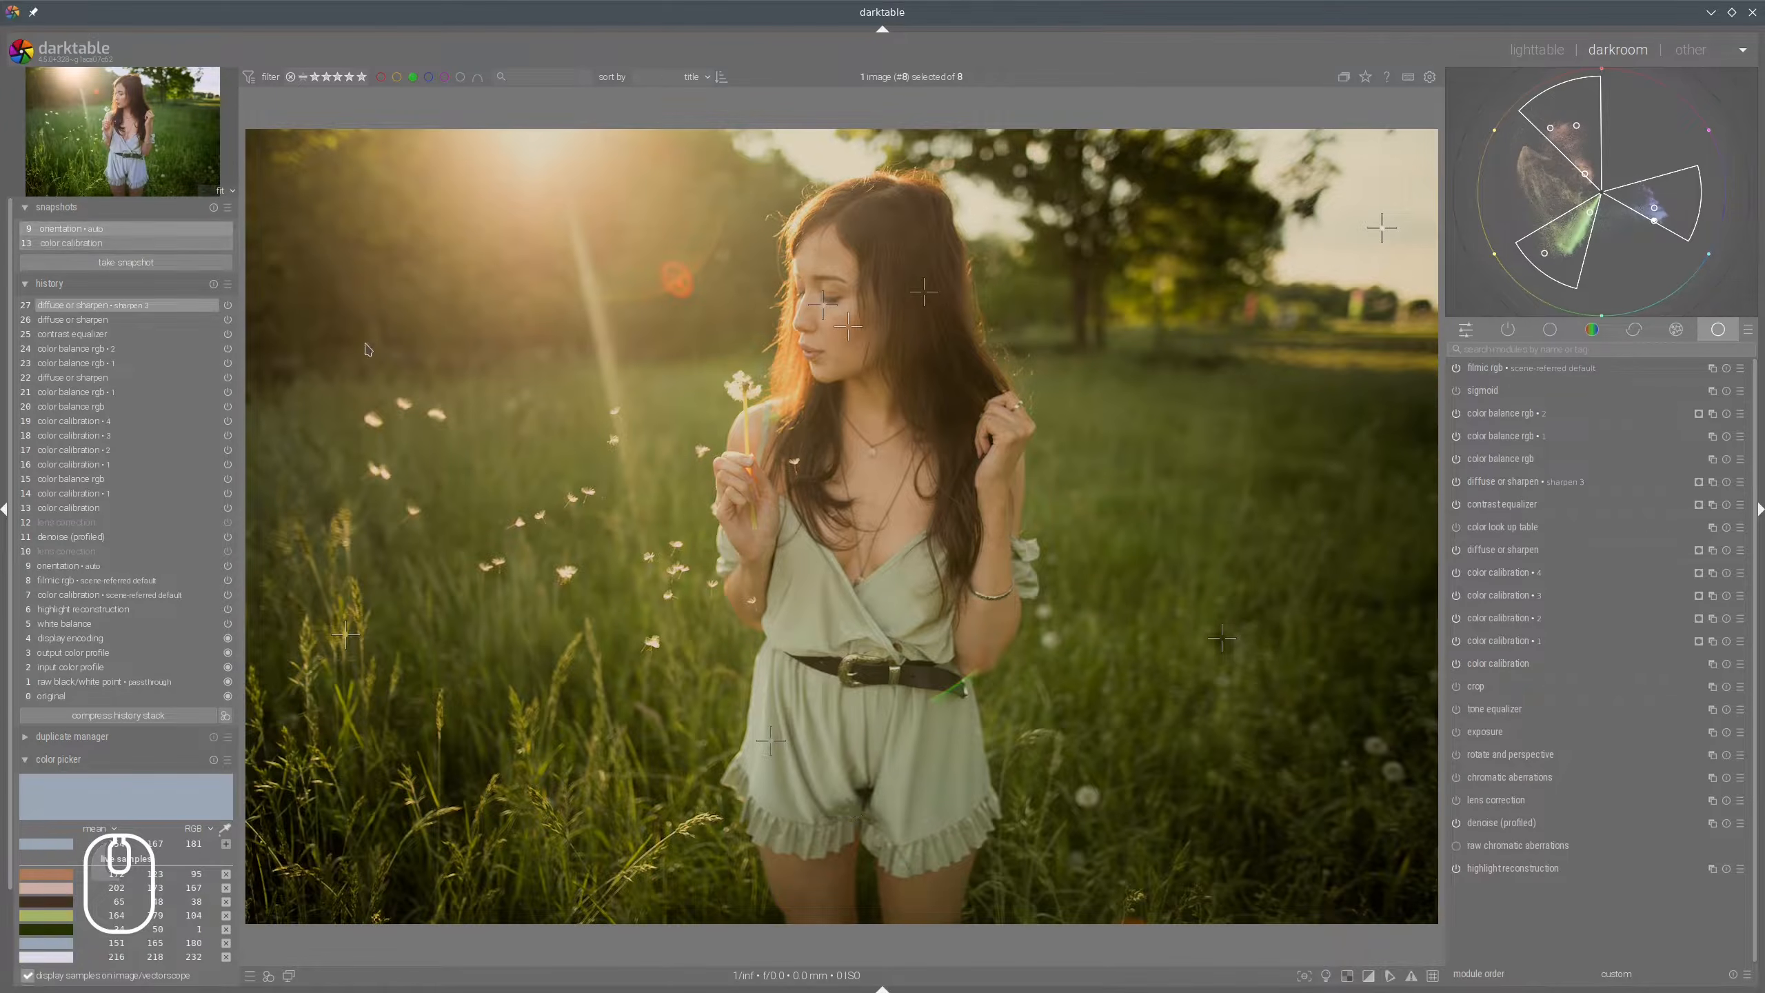
pyautogui.moveTo(368, 349); pyautogui.dragTo(275, 376)
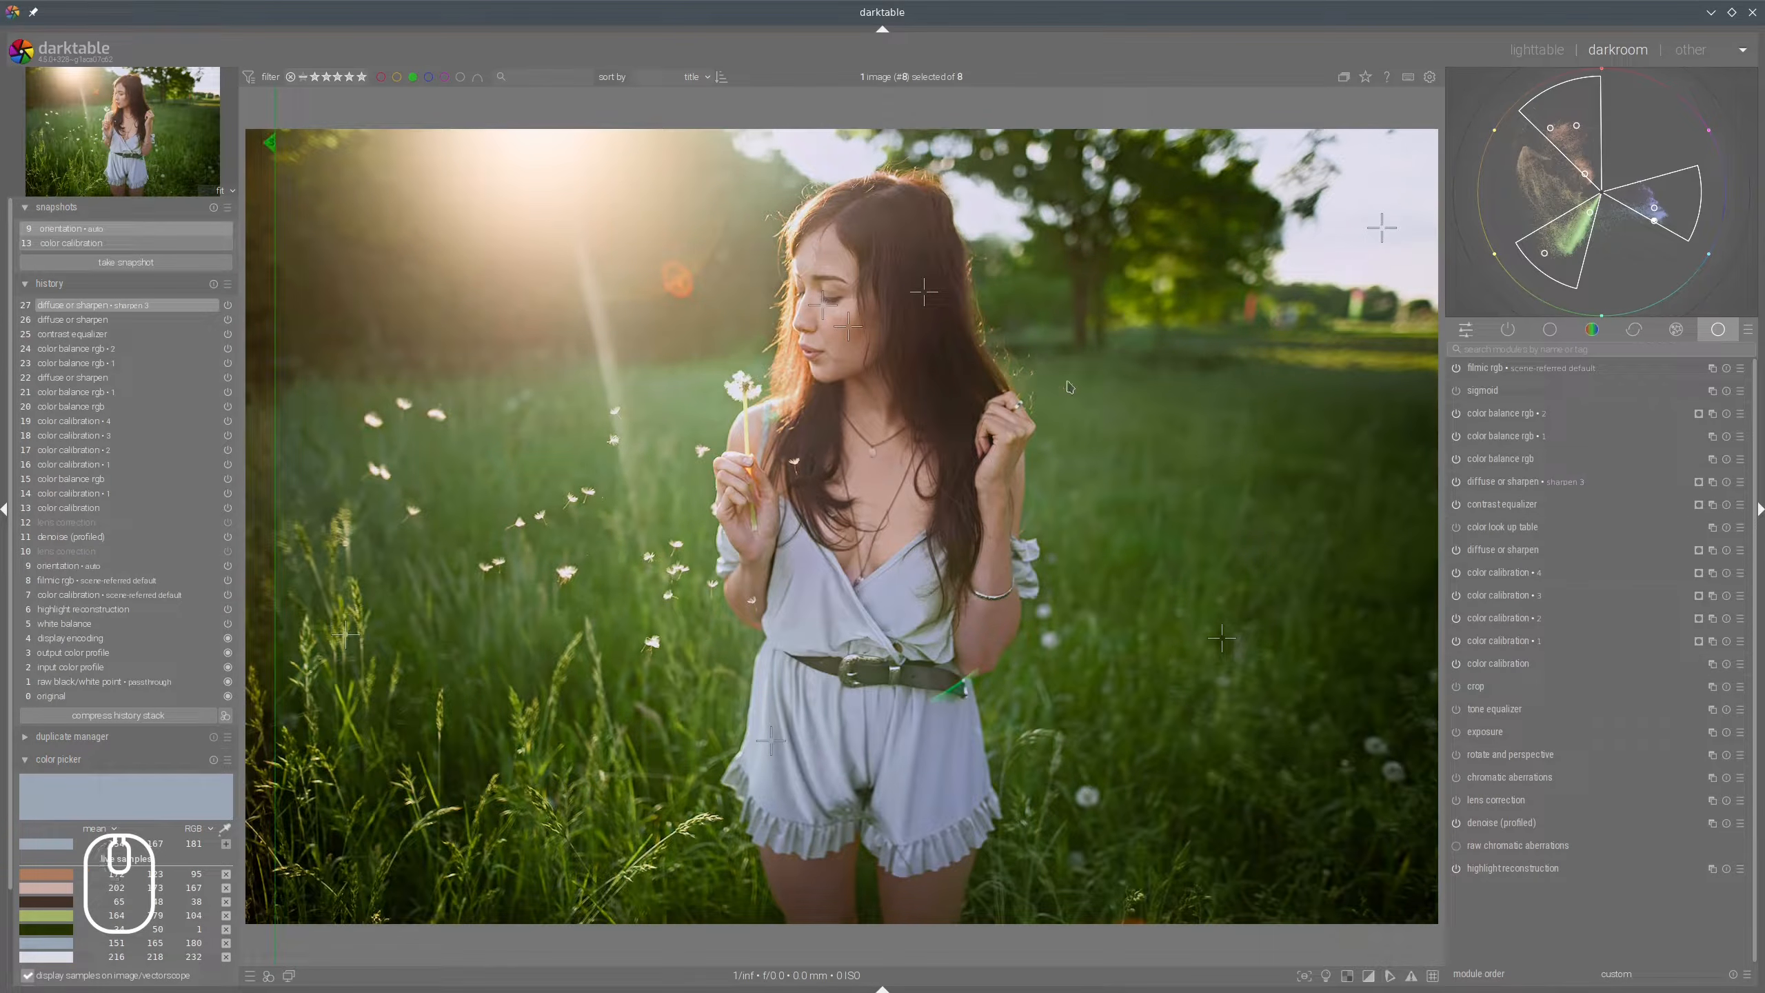
# Turn off the display of color picker samples on the image and vectorscope.
pyautogui.scroll(-3, 145, 716)
pyautogui.click(28, 867)
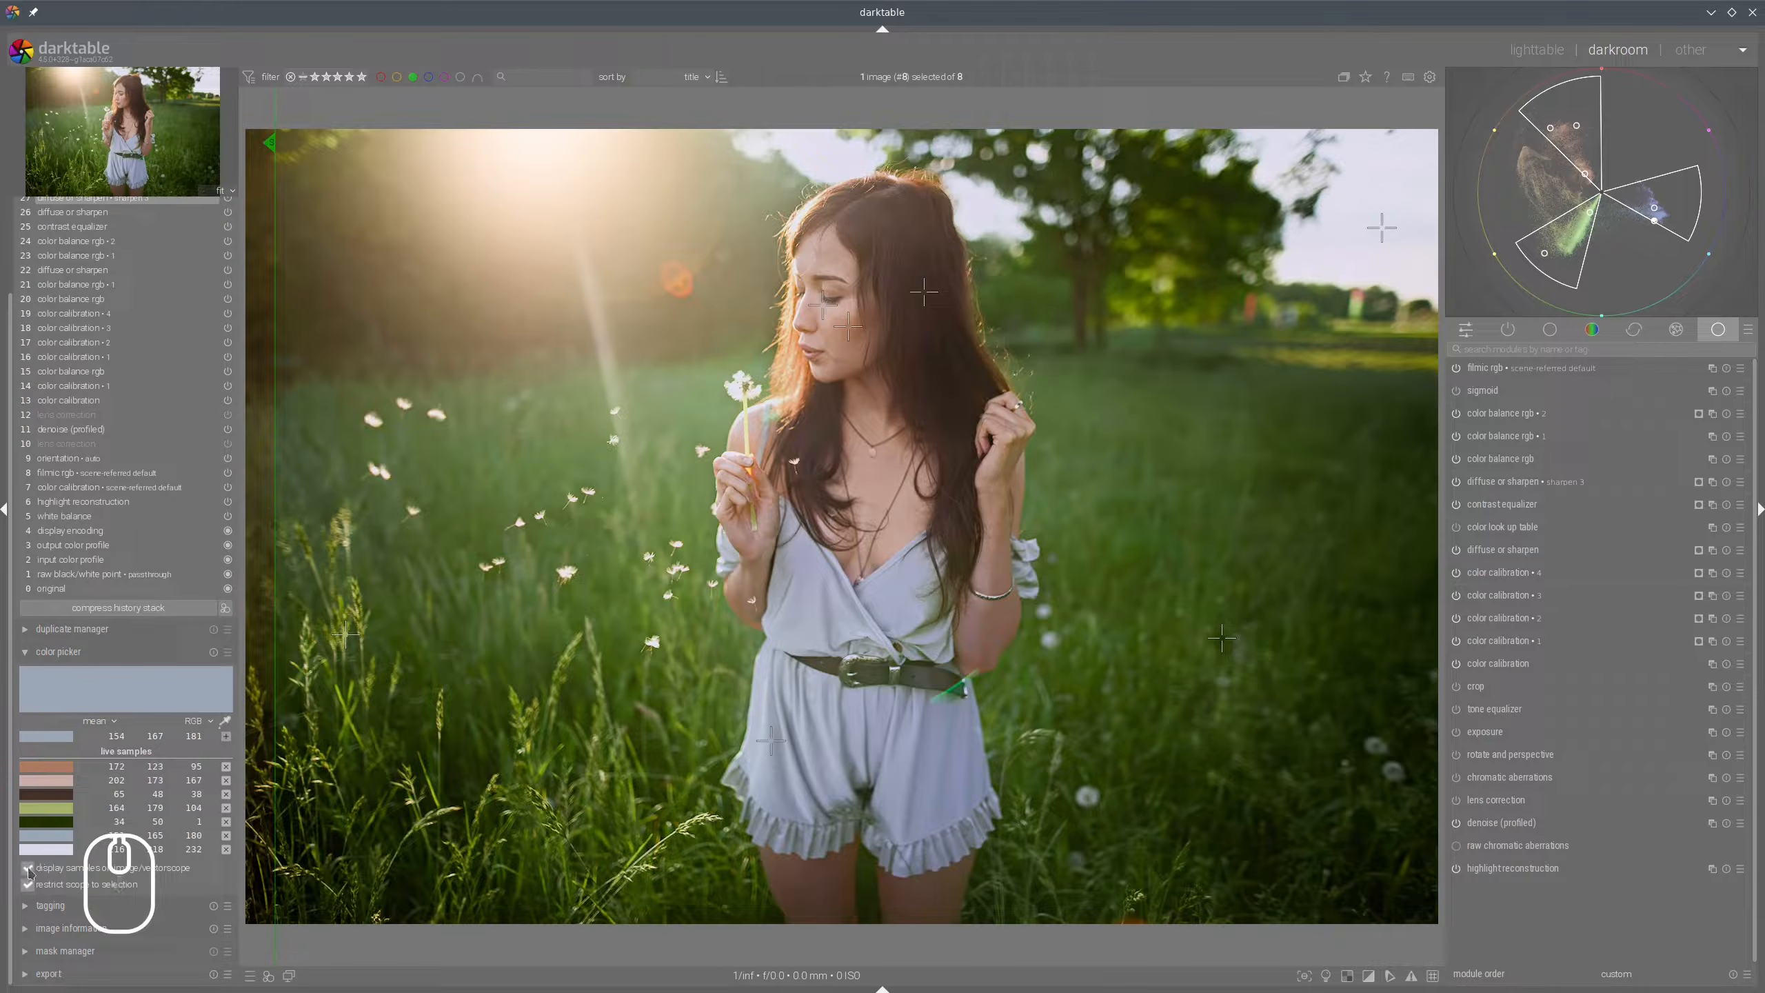
# Stop restricting the scope to the selection, and compare the graded portrait with the snapshot by sweeping the split line across the image.
pyautogui.click(28, 884)
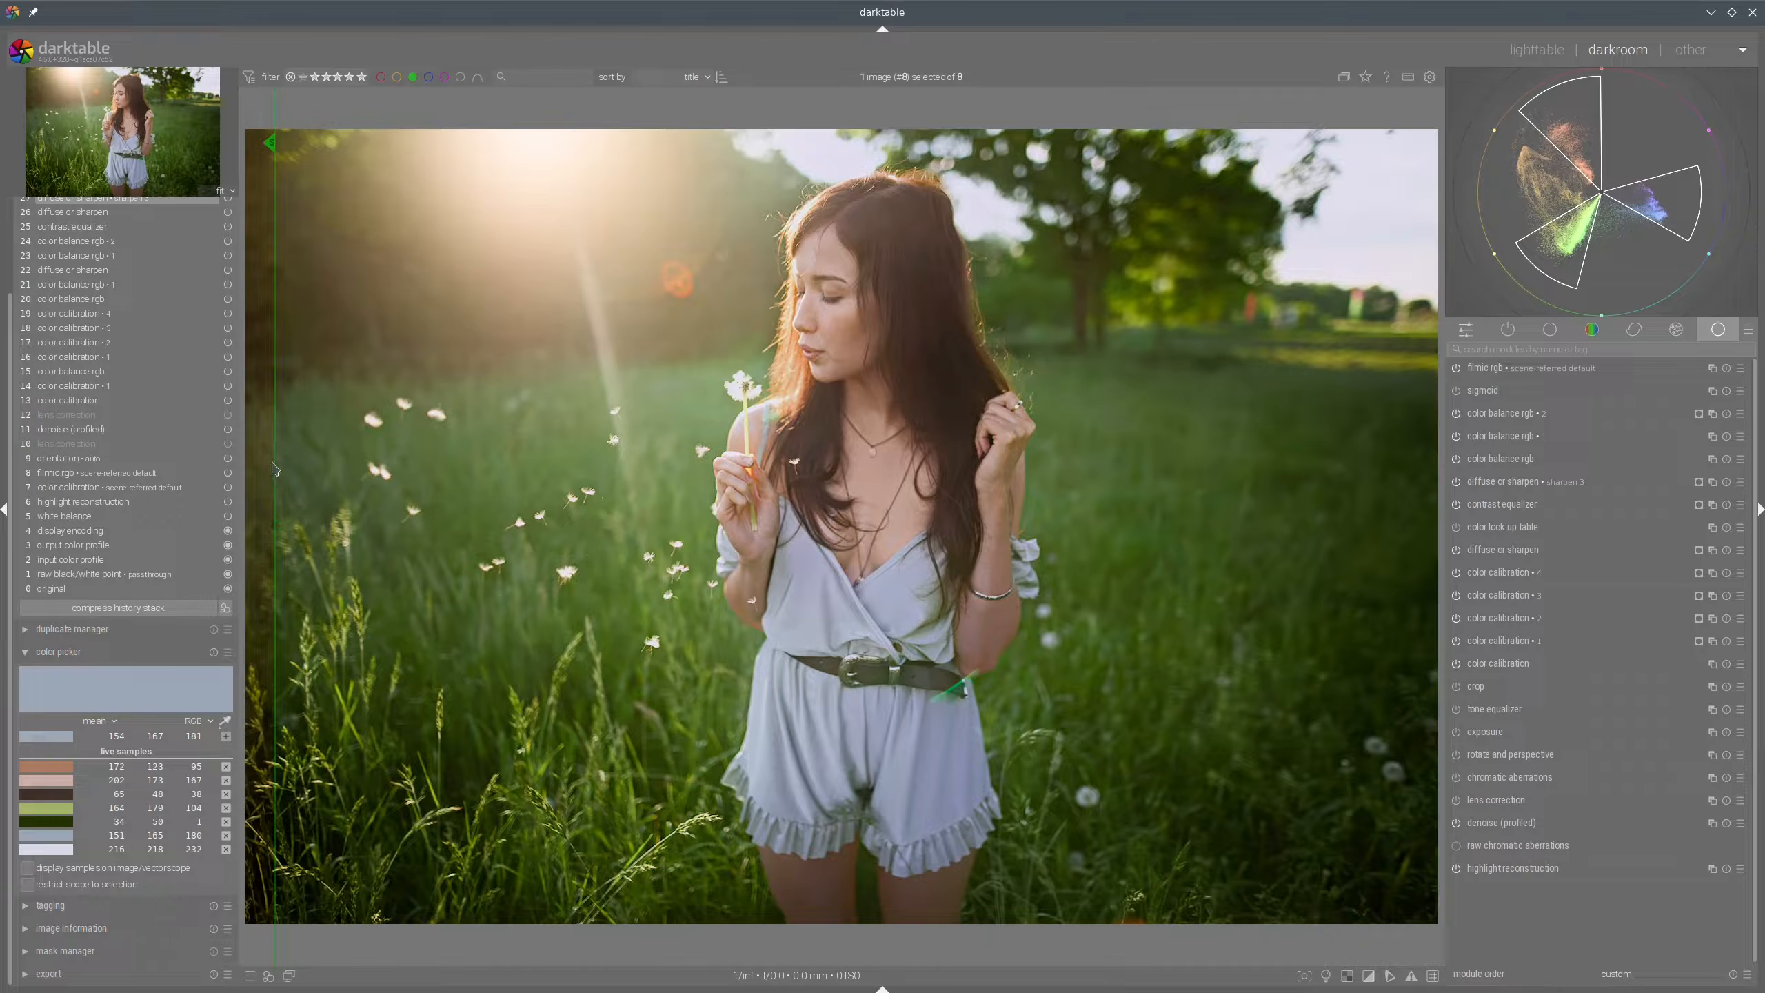
pyautogui.moveTo(282, 389); pyautogui.dragTo(814, 445)
pyautogui.moveTo(951, 447); pyautogui.dragTo(364, 417)
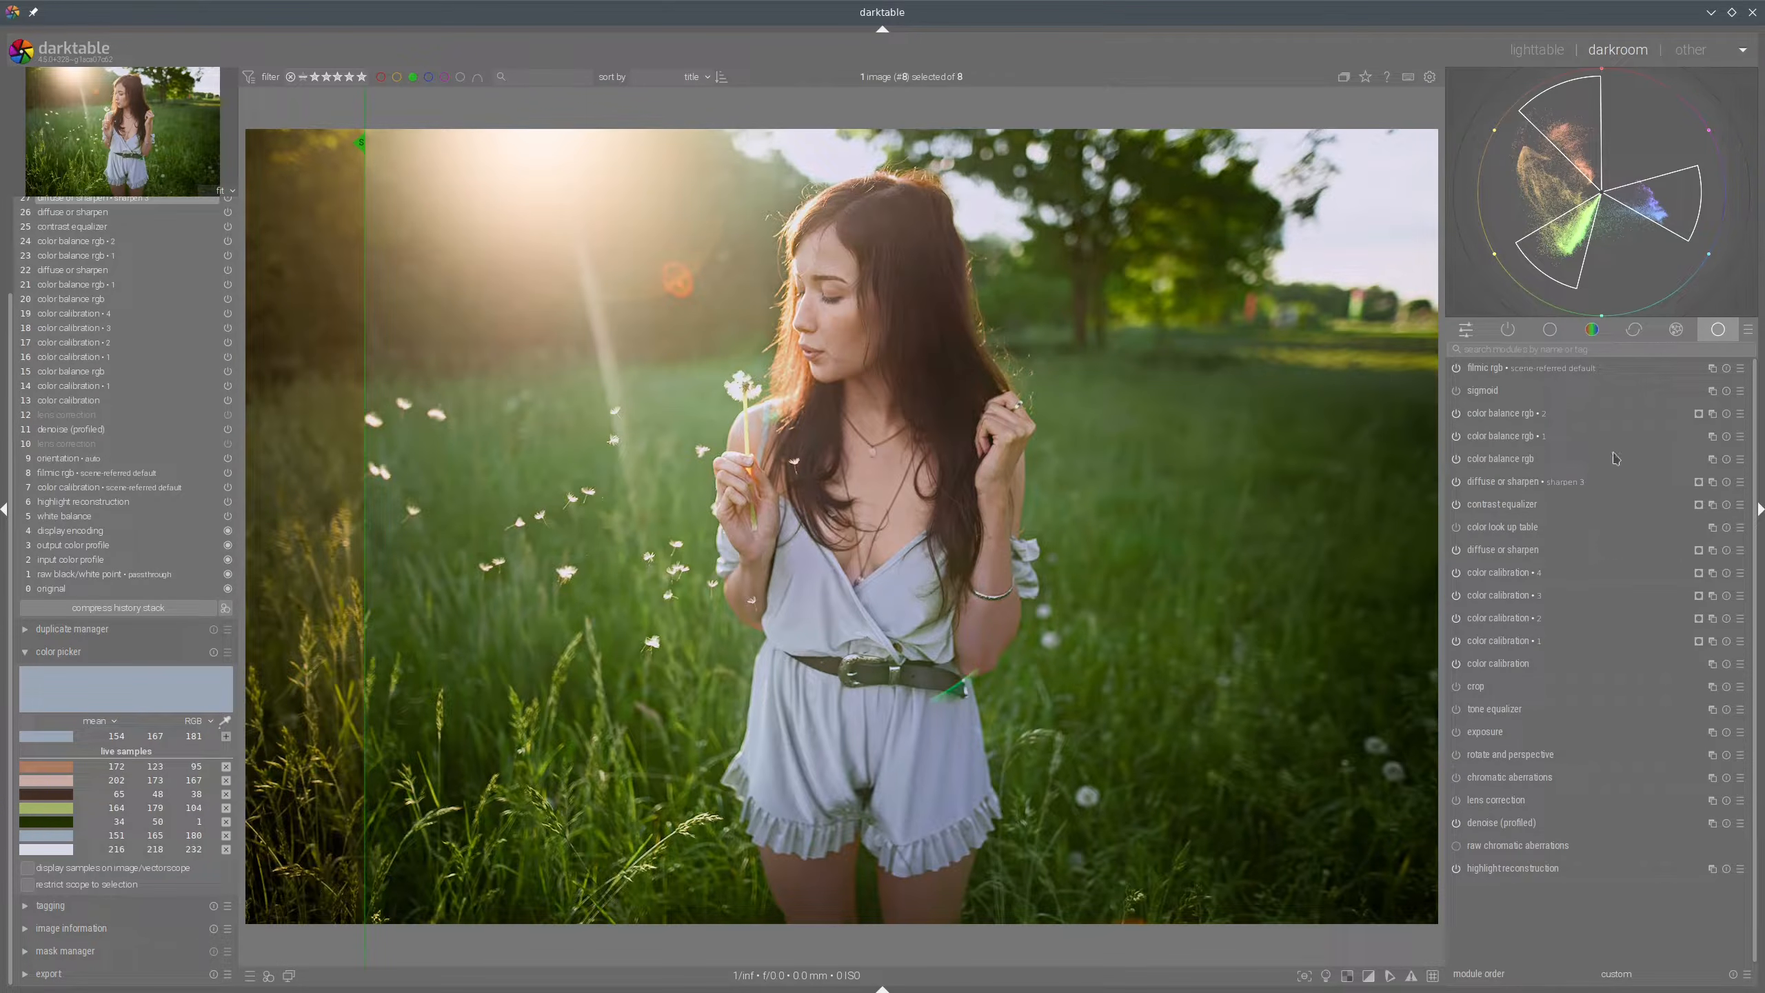
# Add a color balance rgb instance, set perceptual saturation to about -32% for highlights and -12% for midtones, and compare the result with the snapshot.
pyautogui.click(1713, 416)
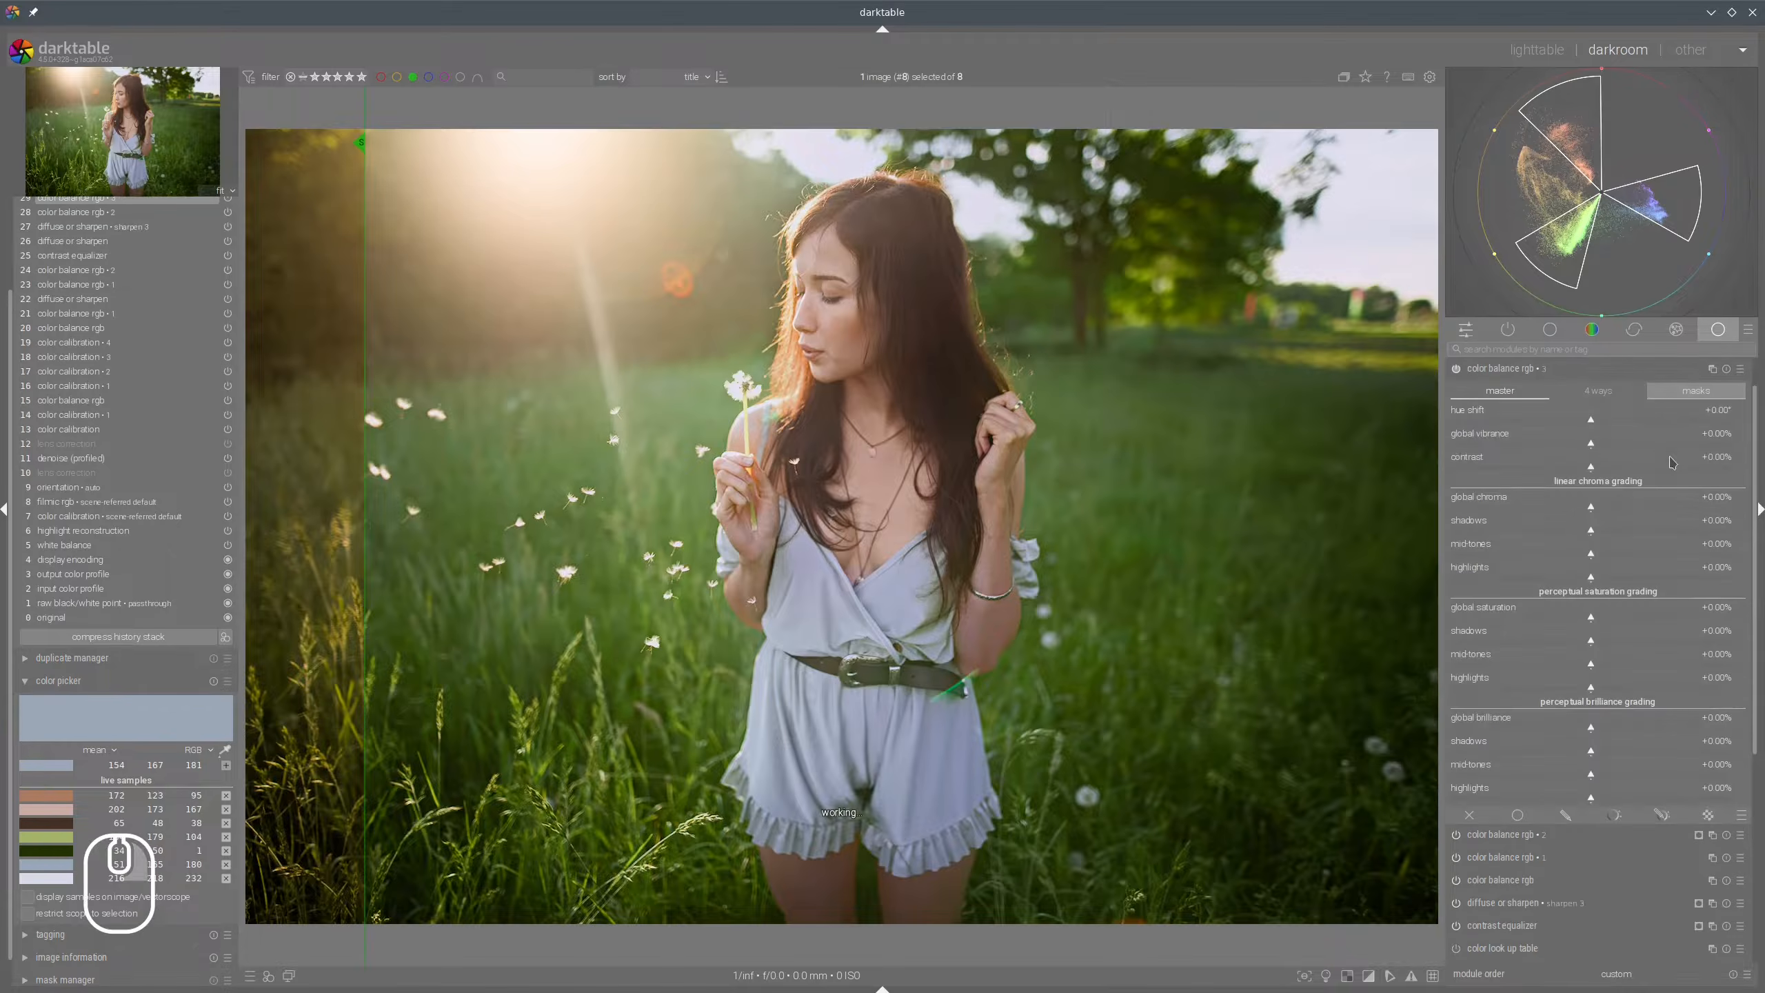
pyautogui.moveTo(1554, 688); pyautogui.dragTo(1546, 688)
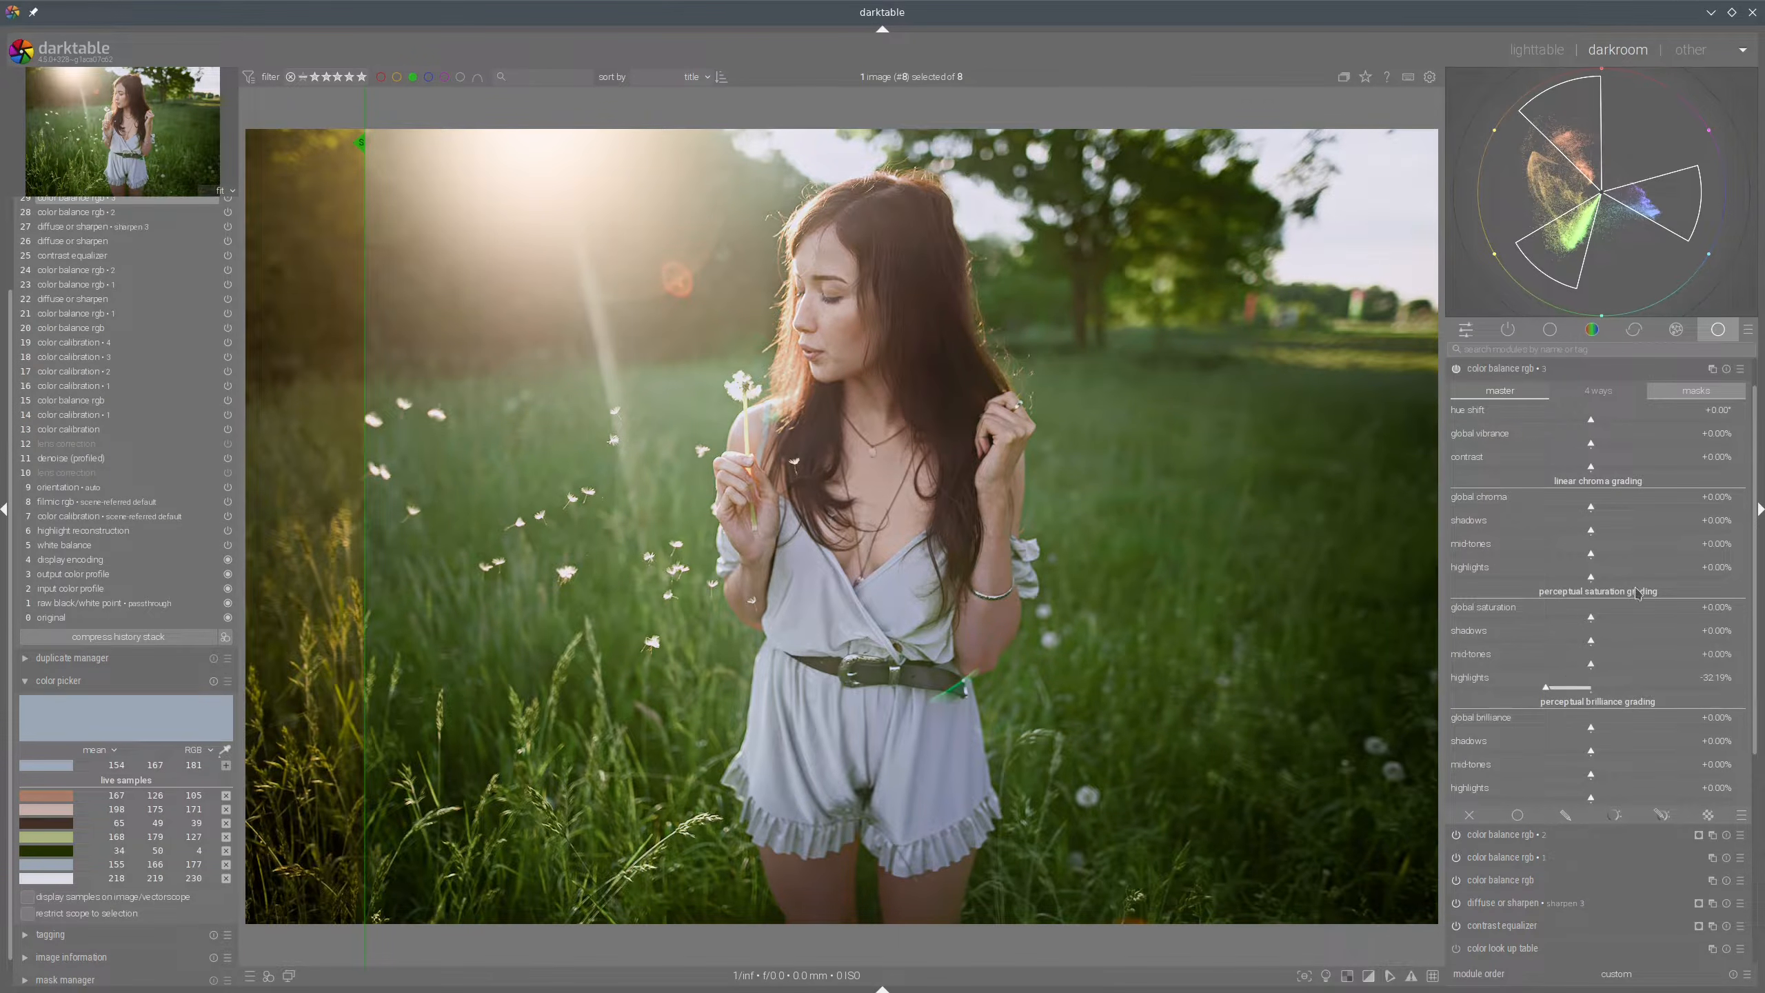
pyautogui.click(1573, 669)
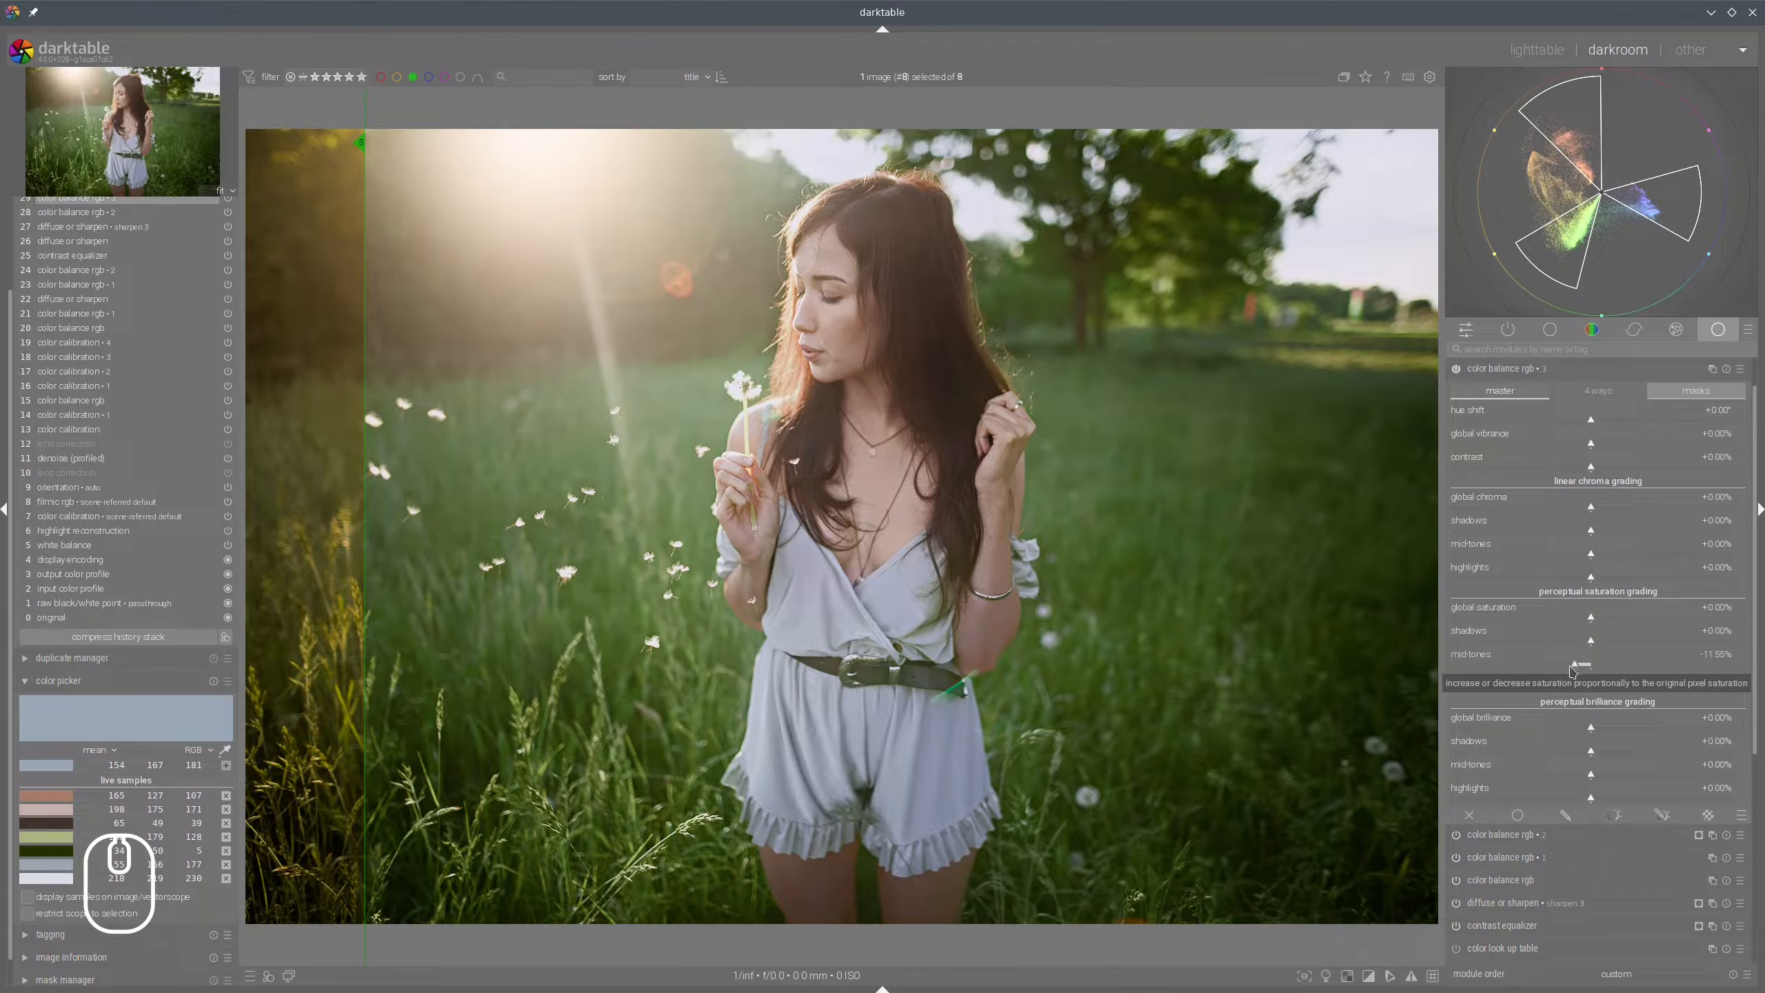
pyautogui.click(1547, 688)
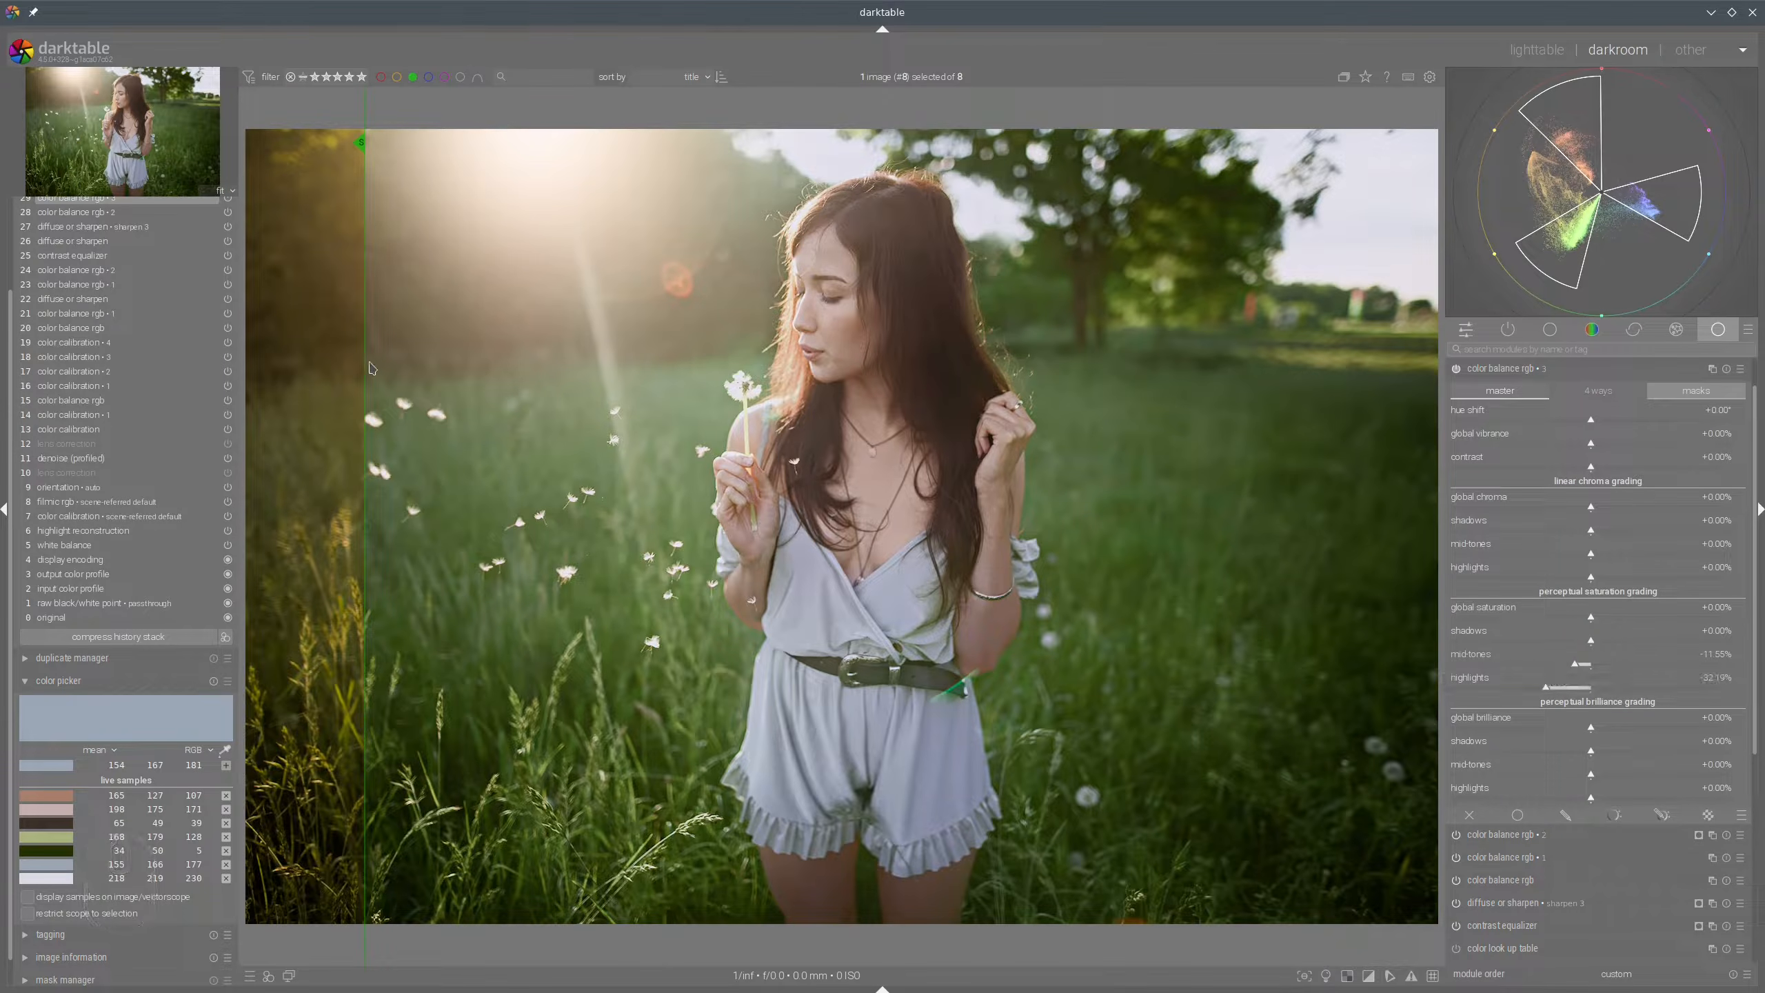
pyautogui.moveTo(418, 369); pyautogui.dragTo(261, 421)
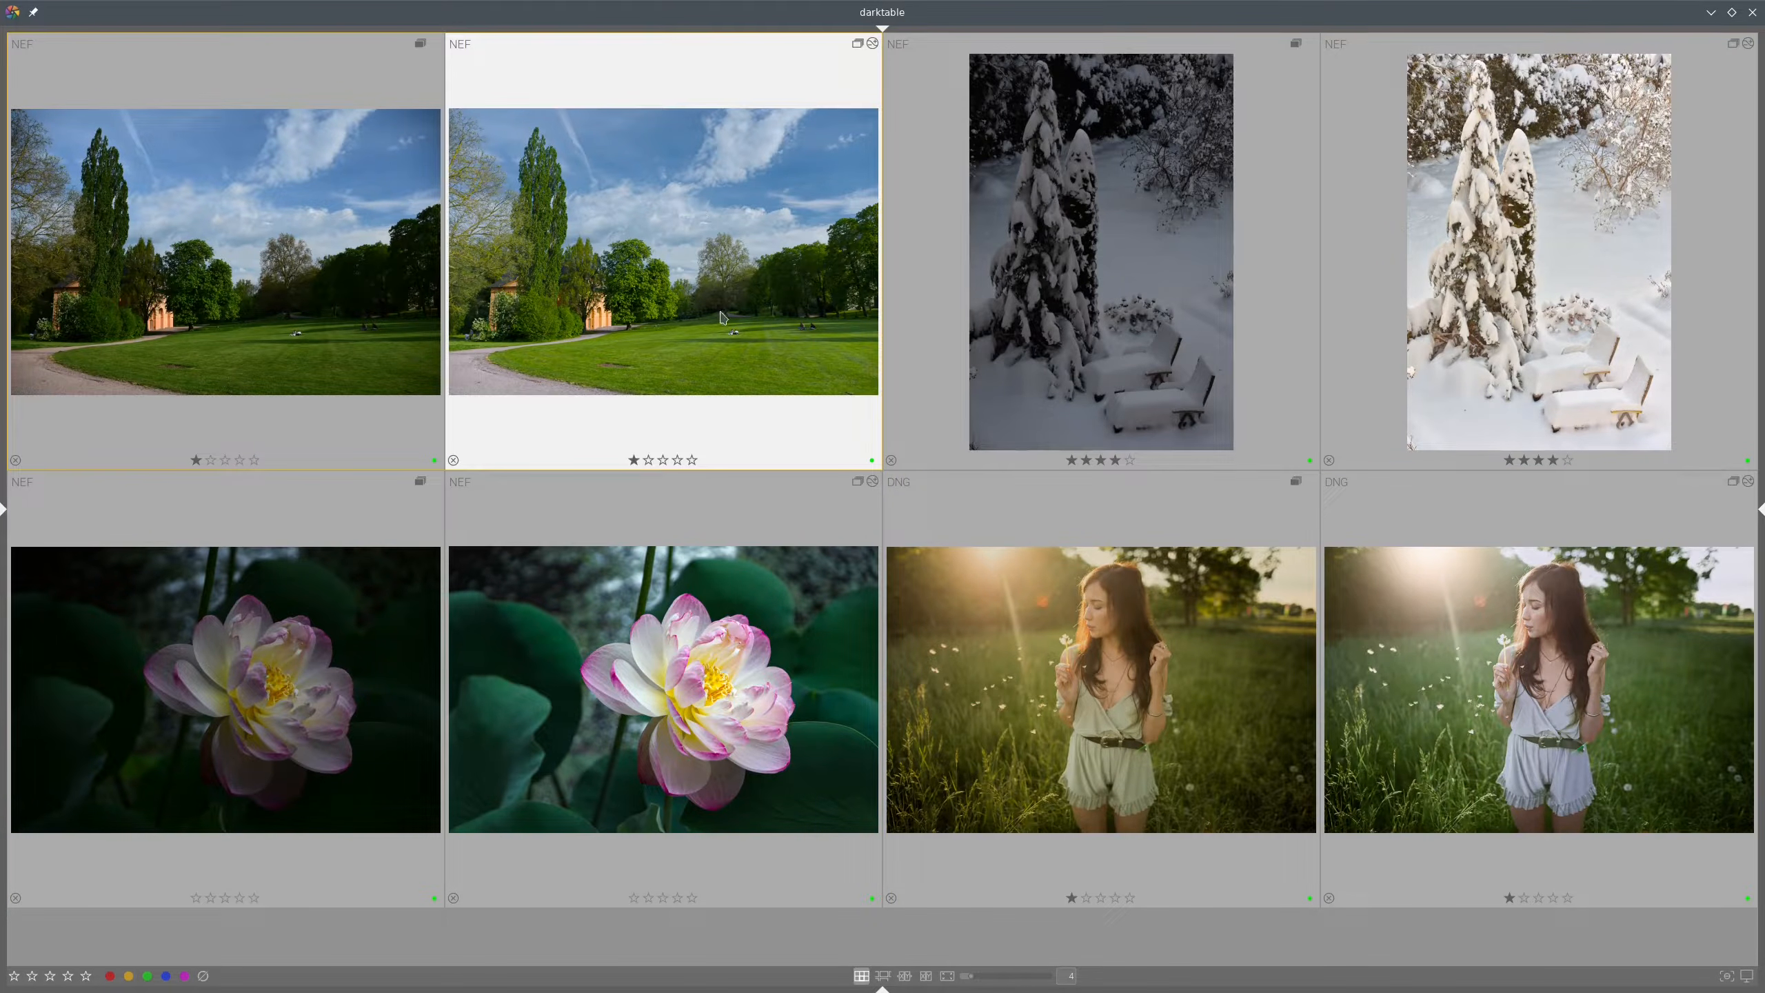
# Compare the original and graded versions of the park landscape and of the snowy garden side by side in culling mode, returning to the thumbnail grid.
pyautogui.click(222, 252)
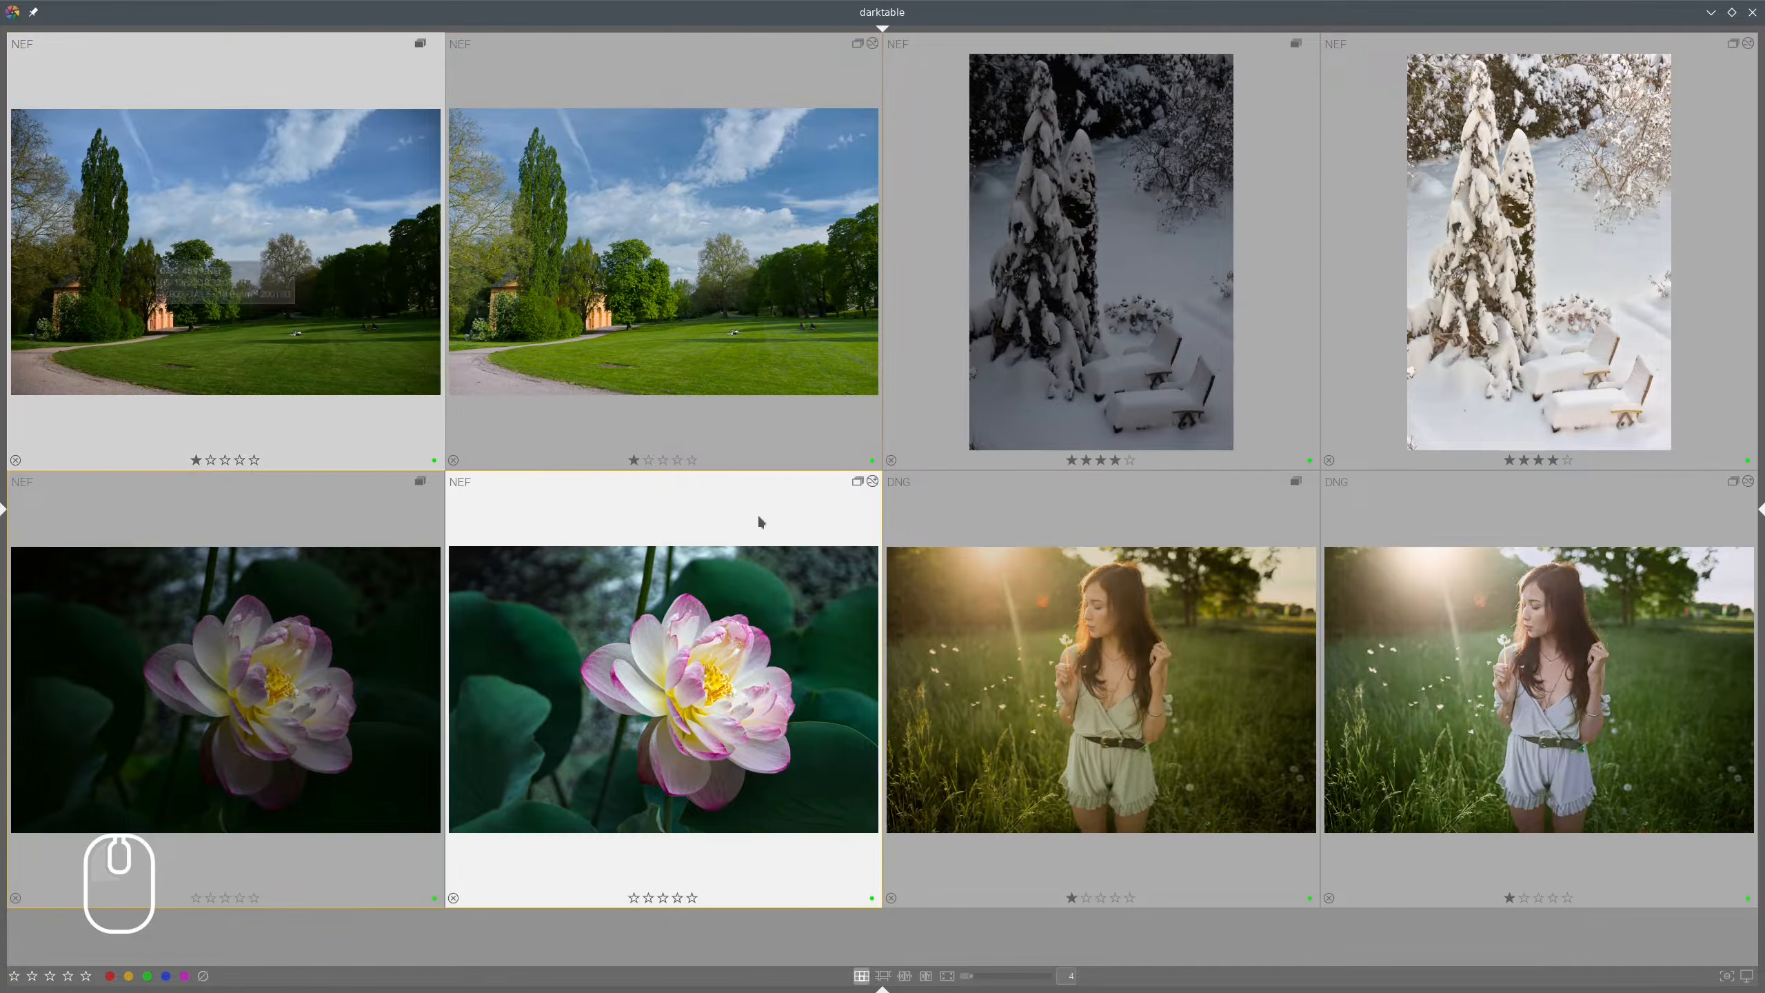
pyautogui.click(904, 976)
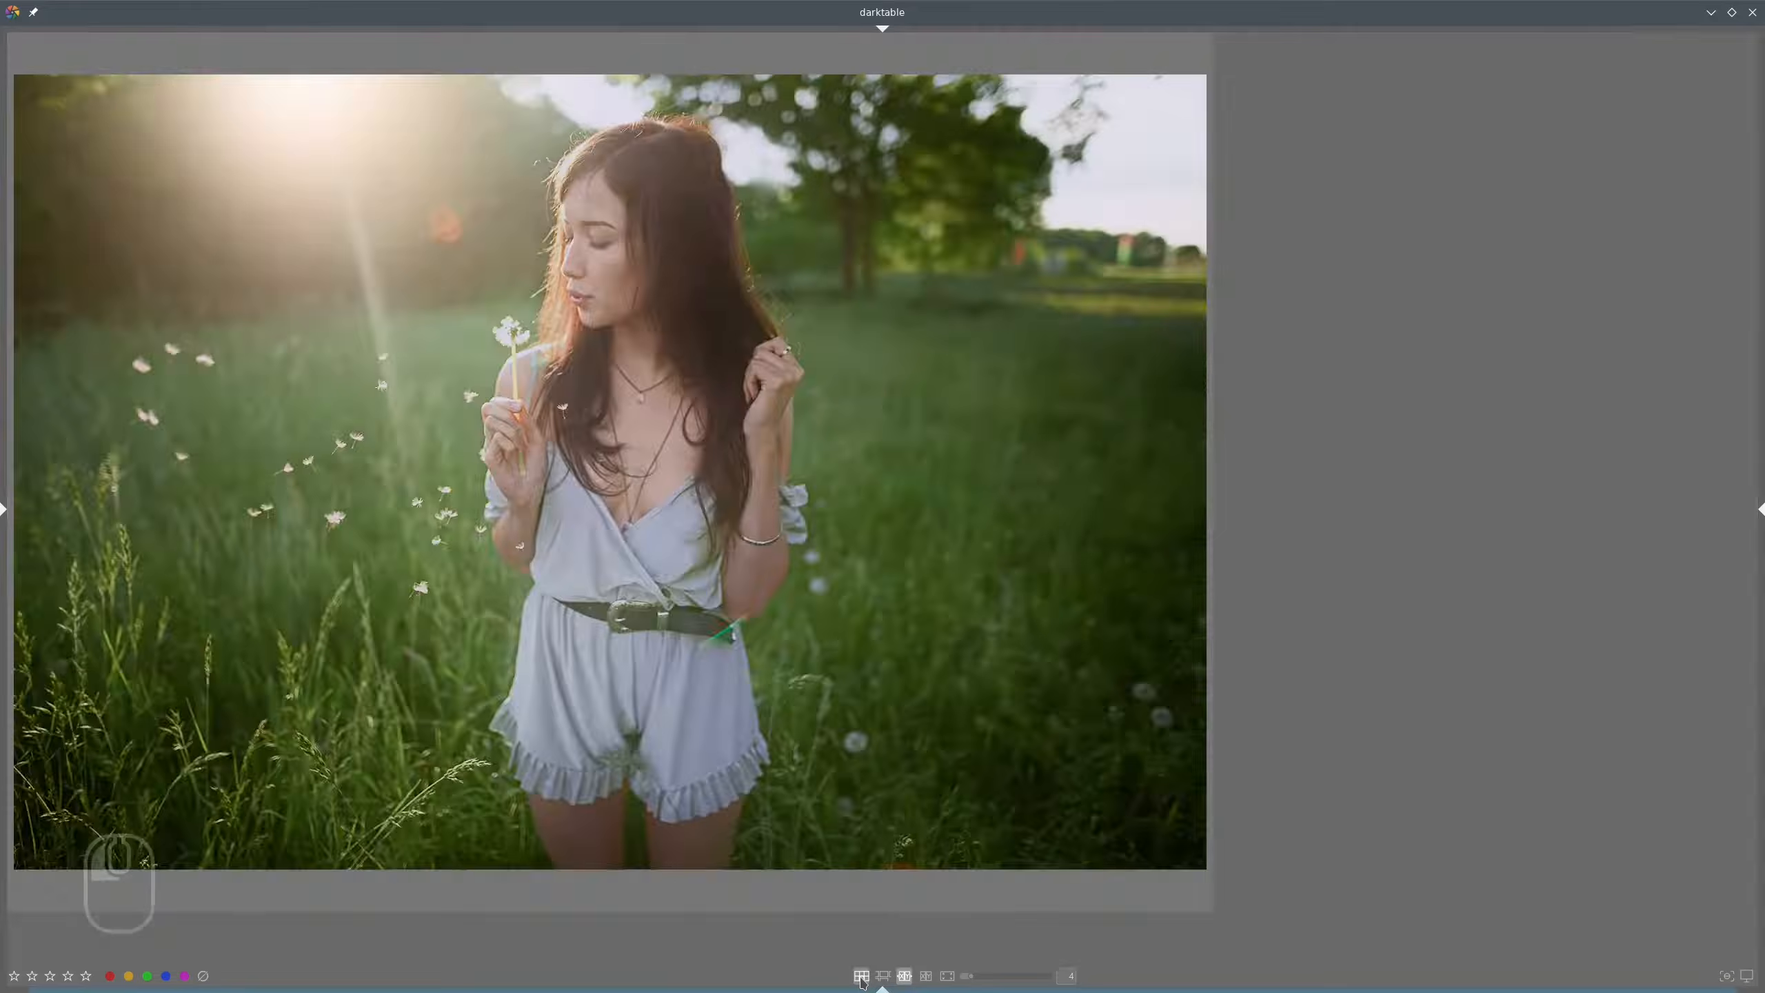
pyautogui.click(862, 976)
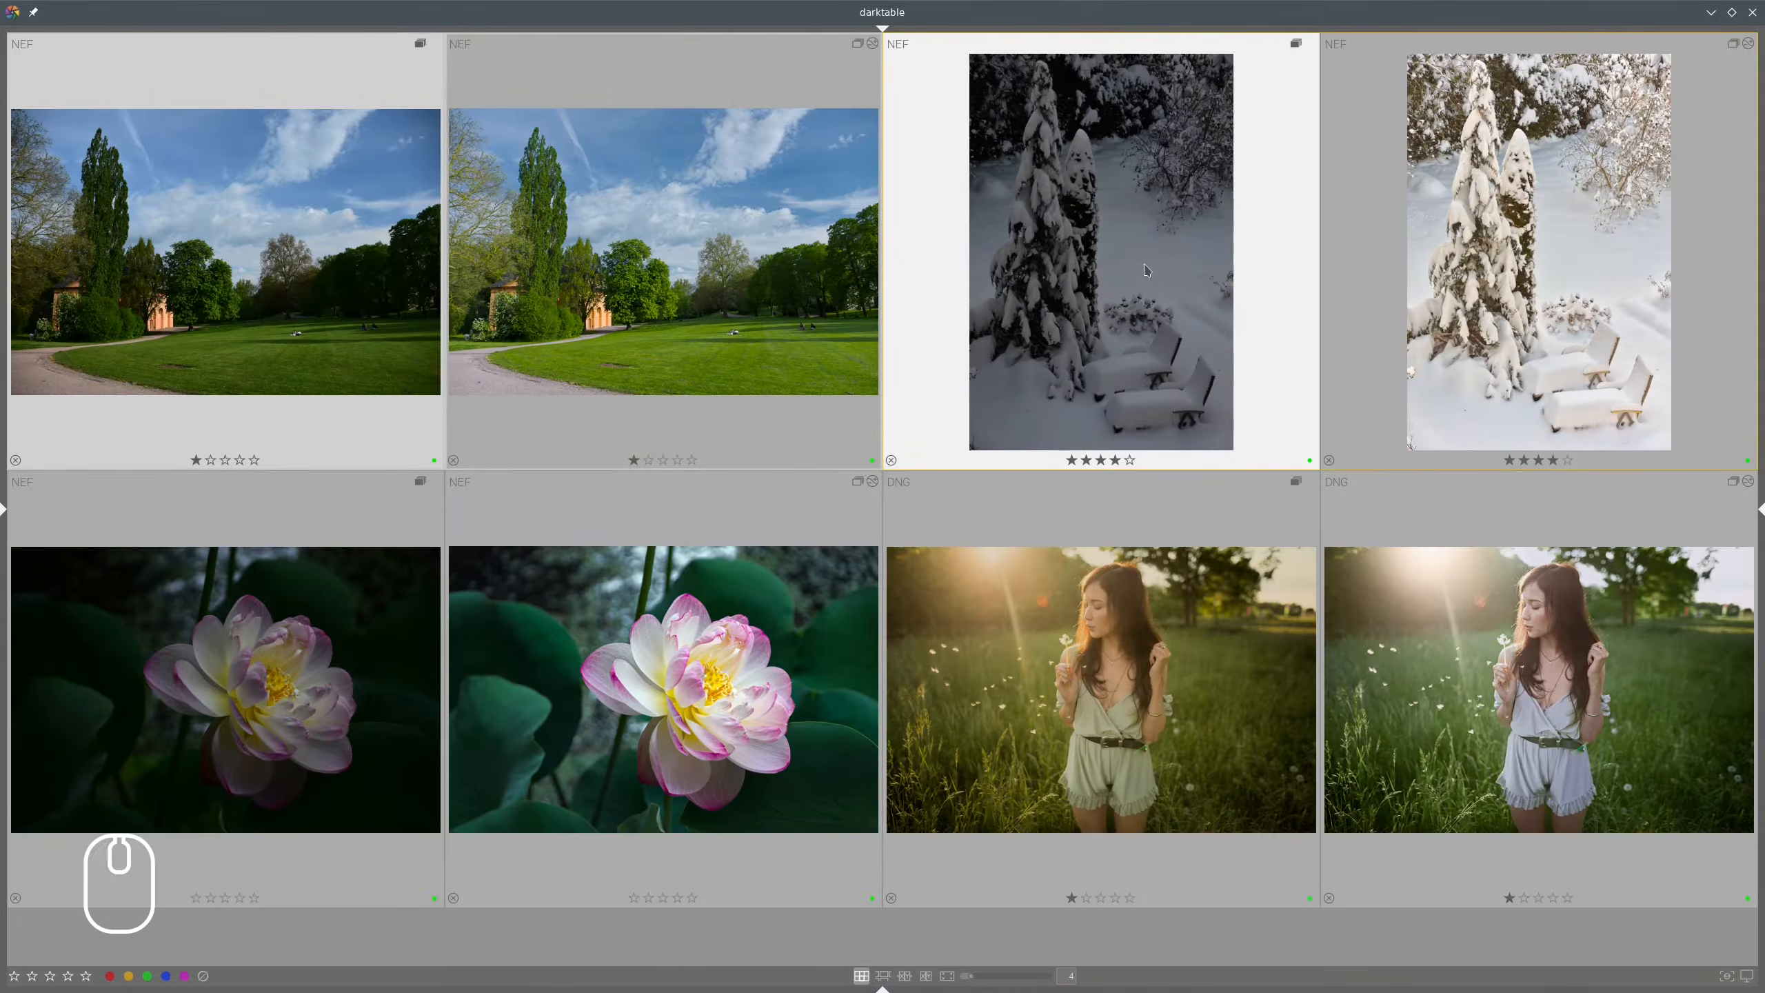
pyautogui.click(905, 976)
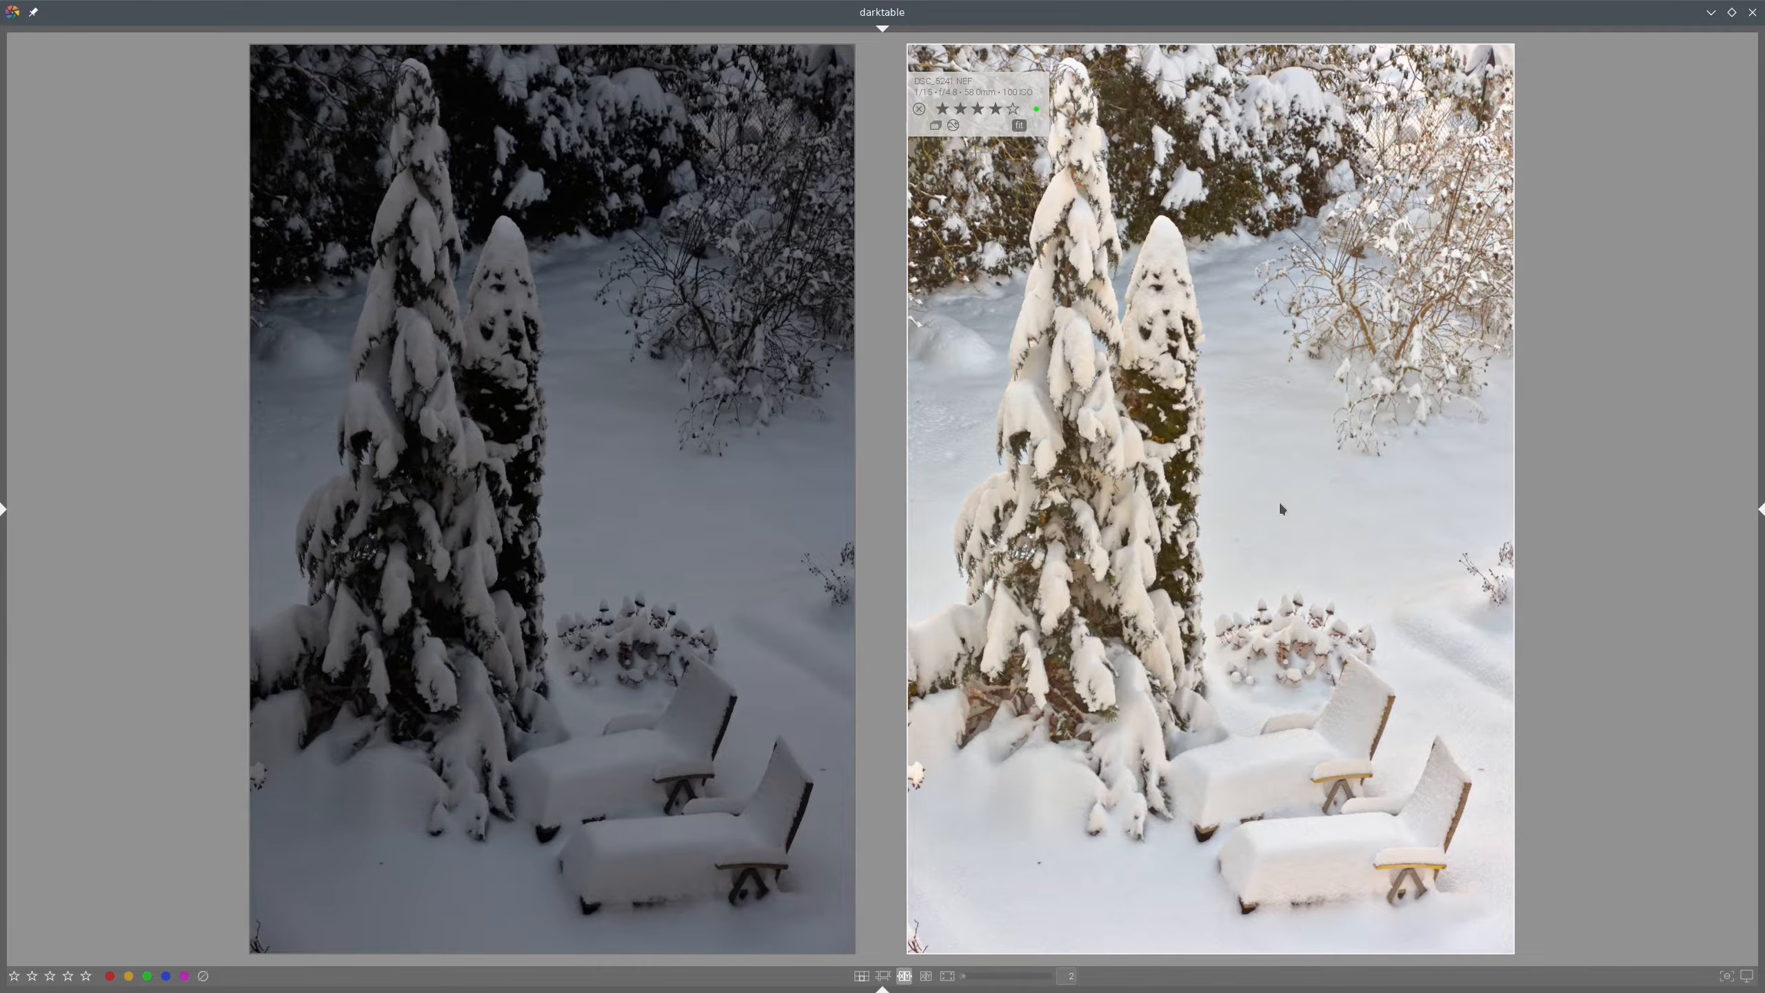
pyautogui.click(861, 976)
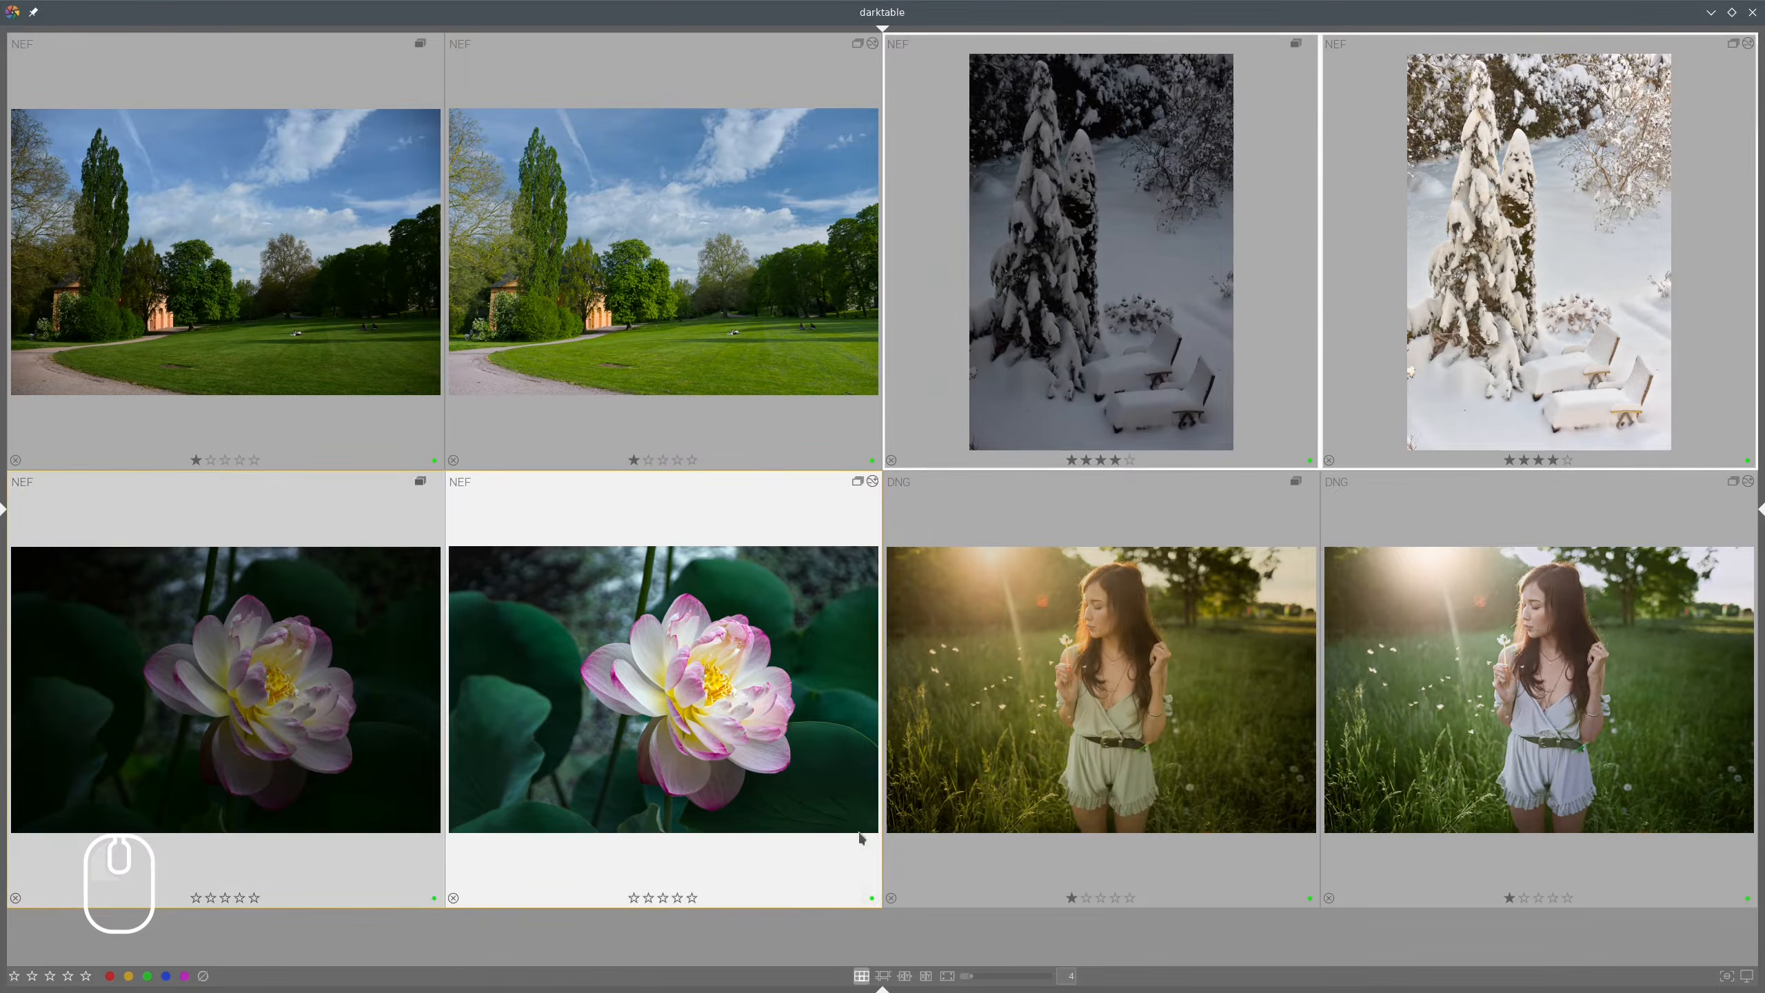
# Compare the original and graded versions of the lotus flower and of the meadow portrait in culling mode, returning to the thumbnail grid.
pyautogui.click(907, 977)
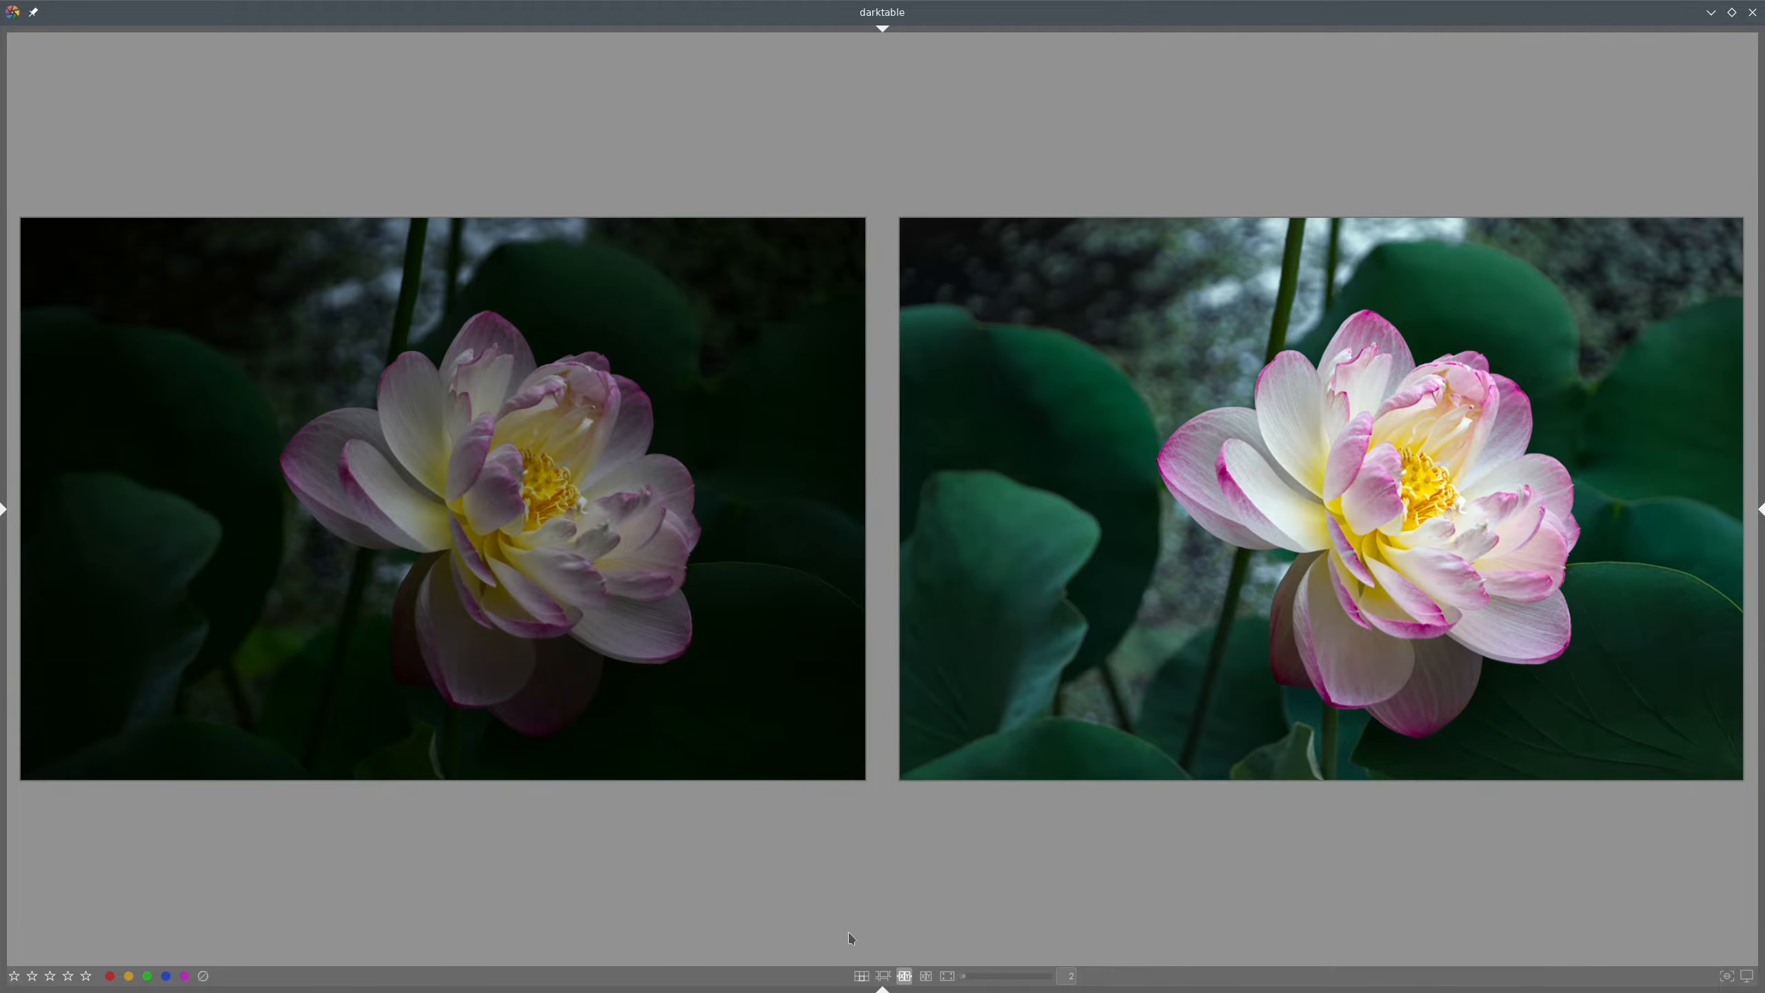
pyautogui.click(862, 975)
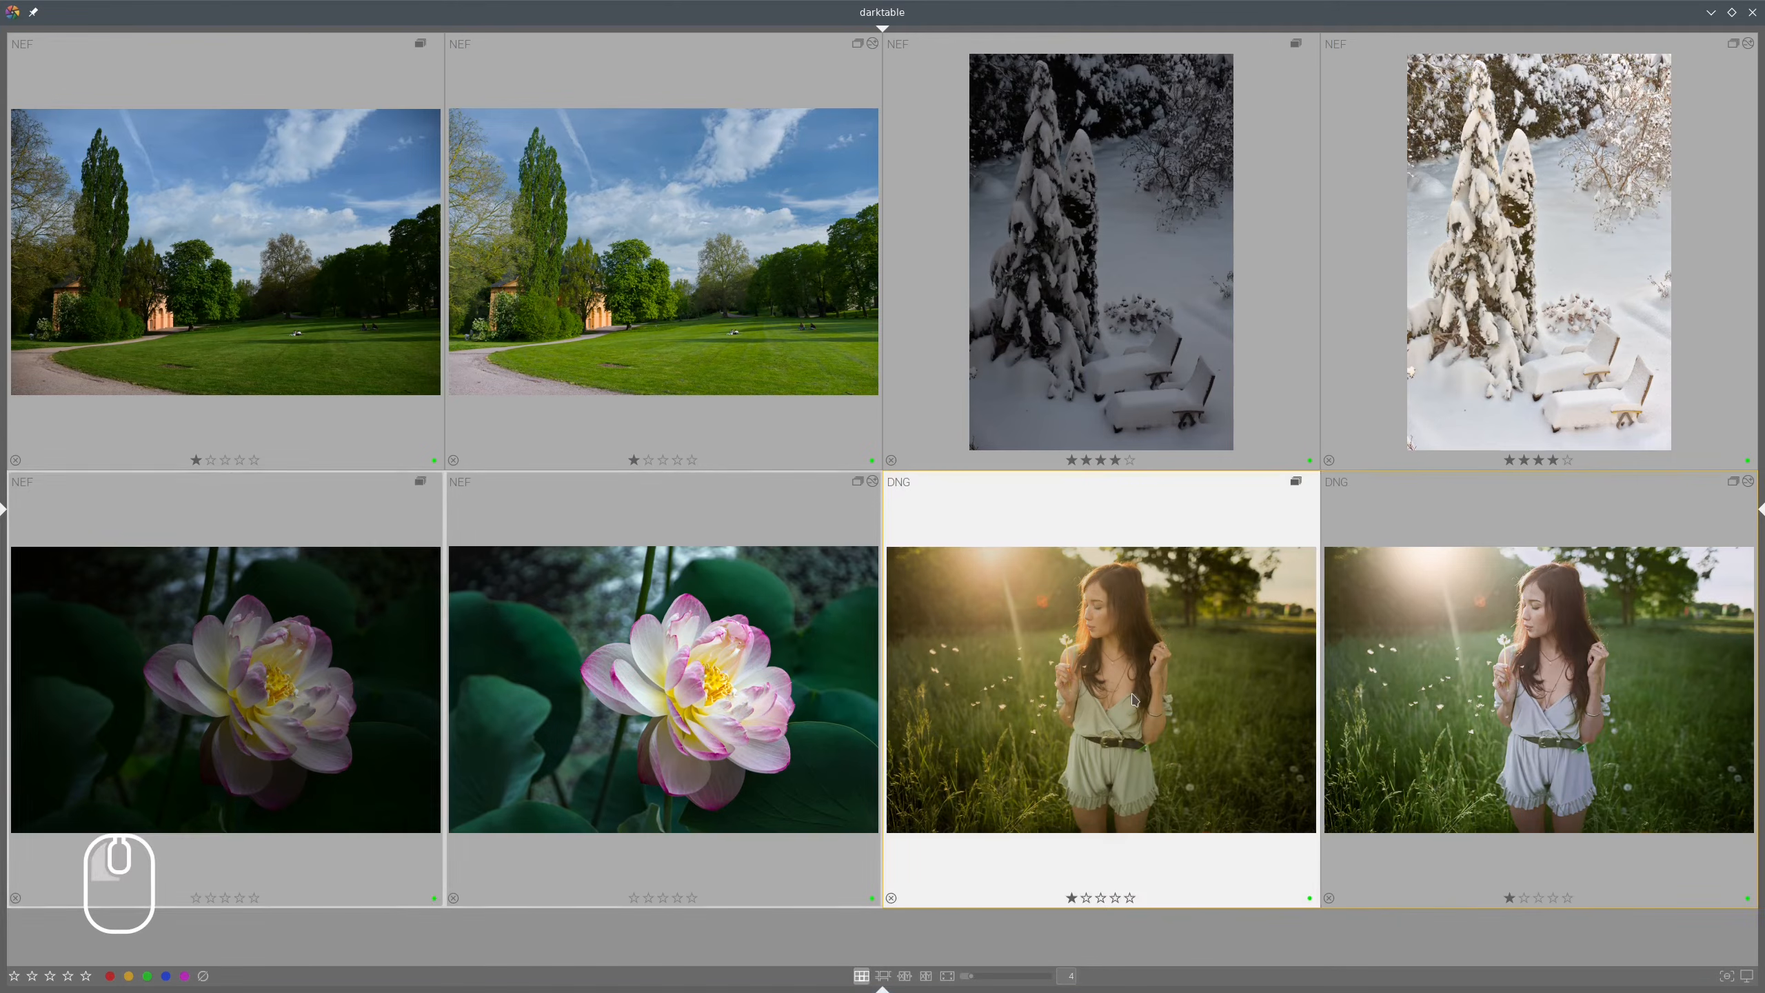
pyautogui.click(905, 976)
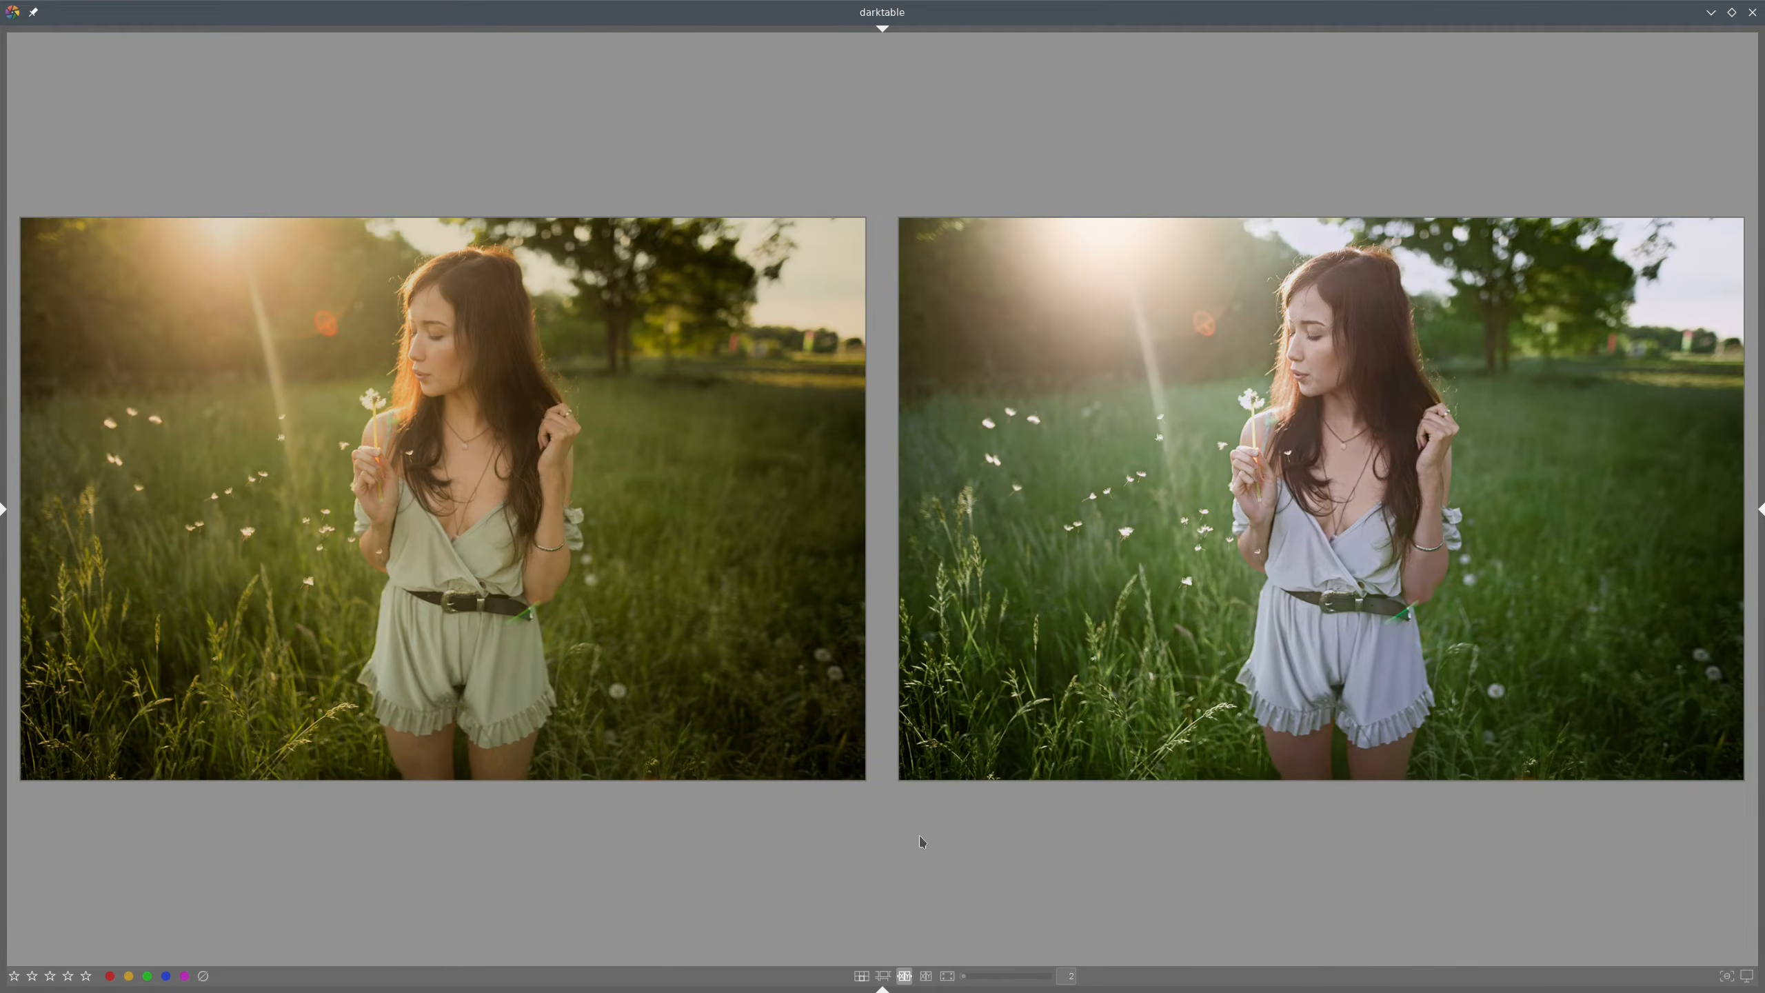
pyautogui.click(861, 975)
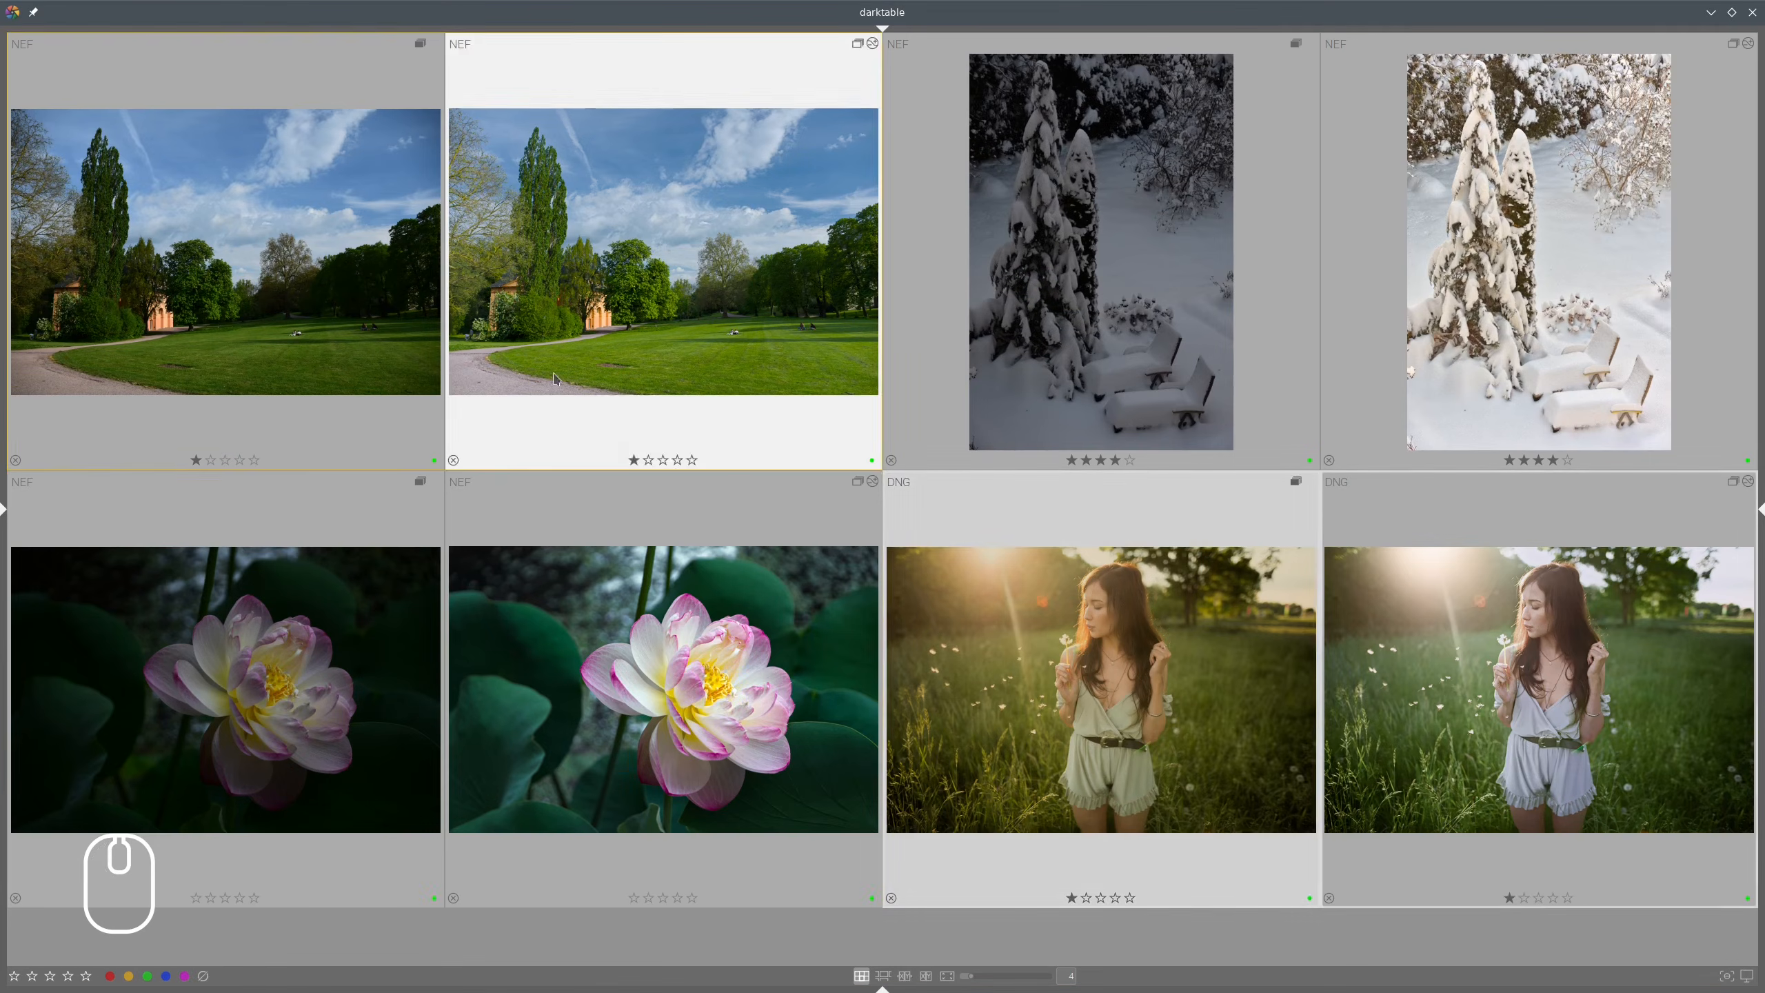